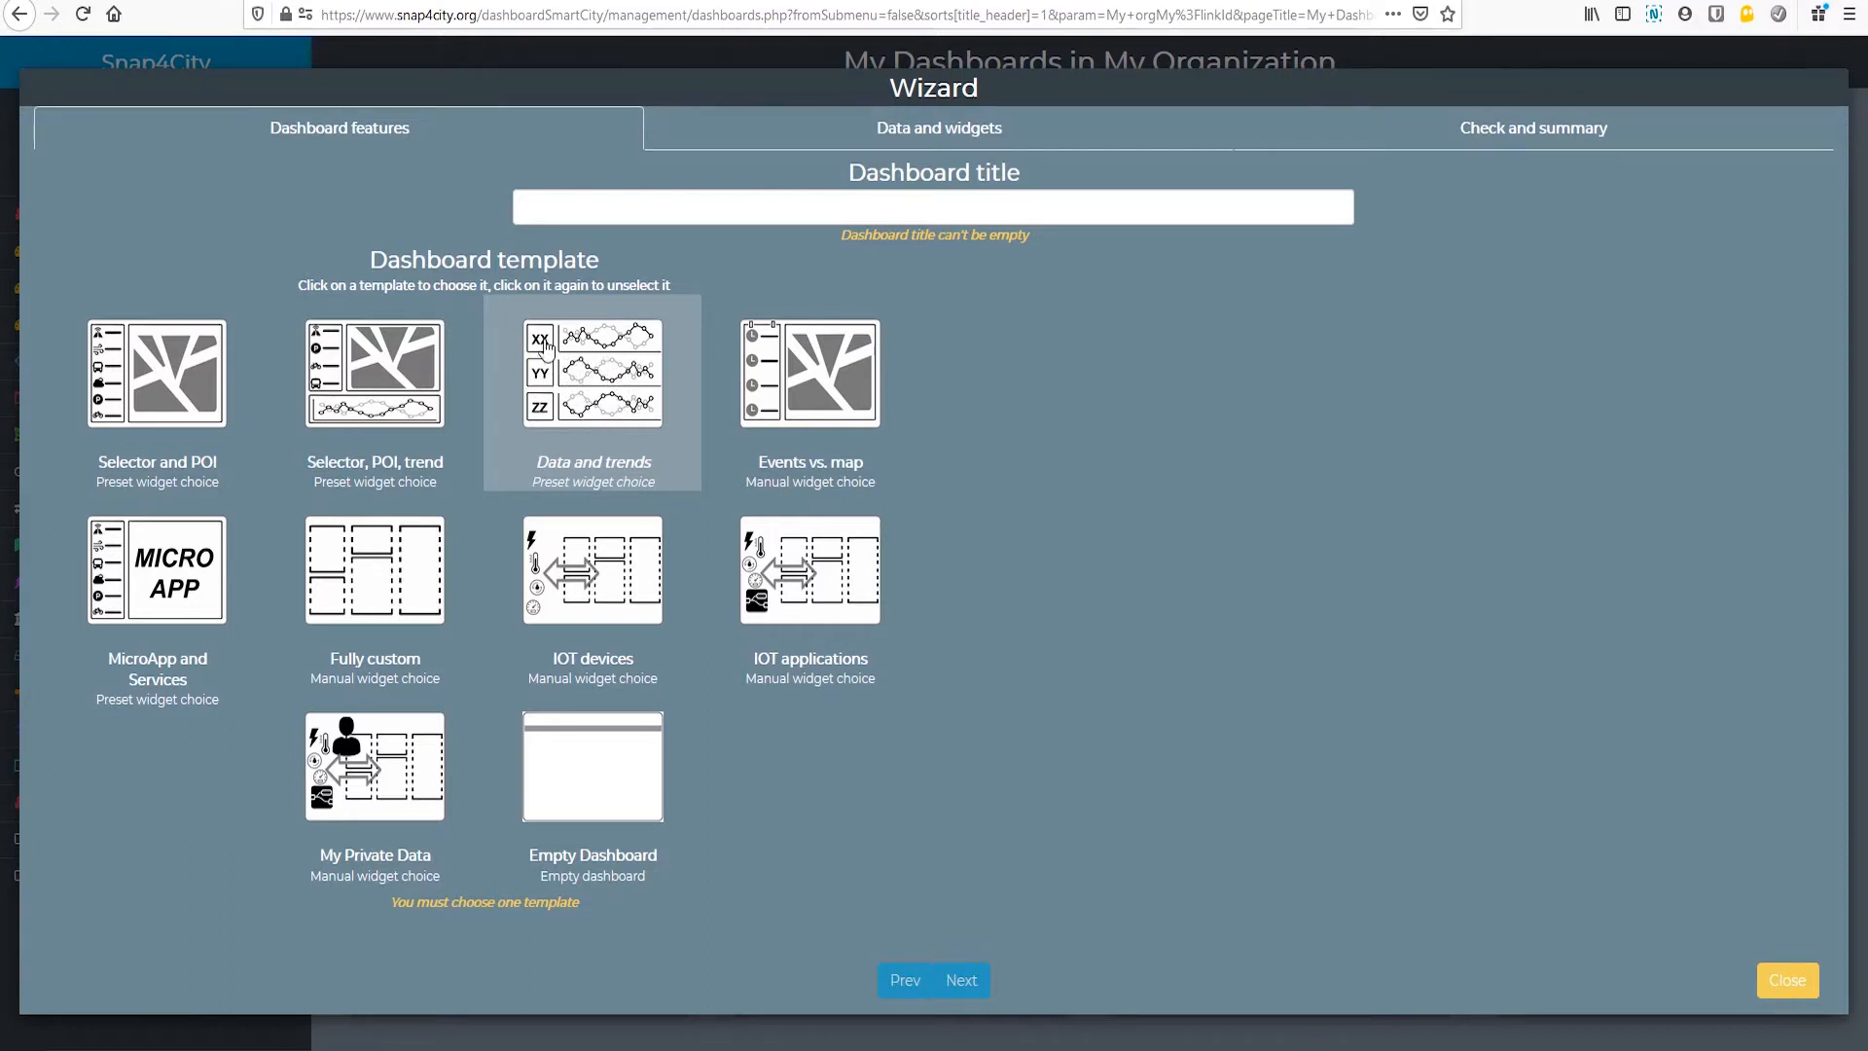
# Step: Choose the Data and trends template, title the dashboard "My First Dashboard", and proceed to the data source selection
pyautogui.click(611, 374)
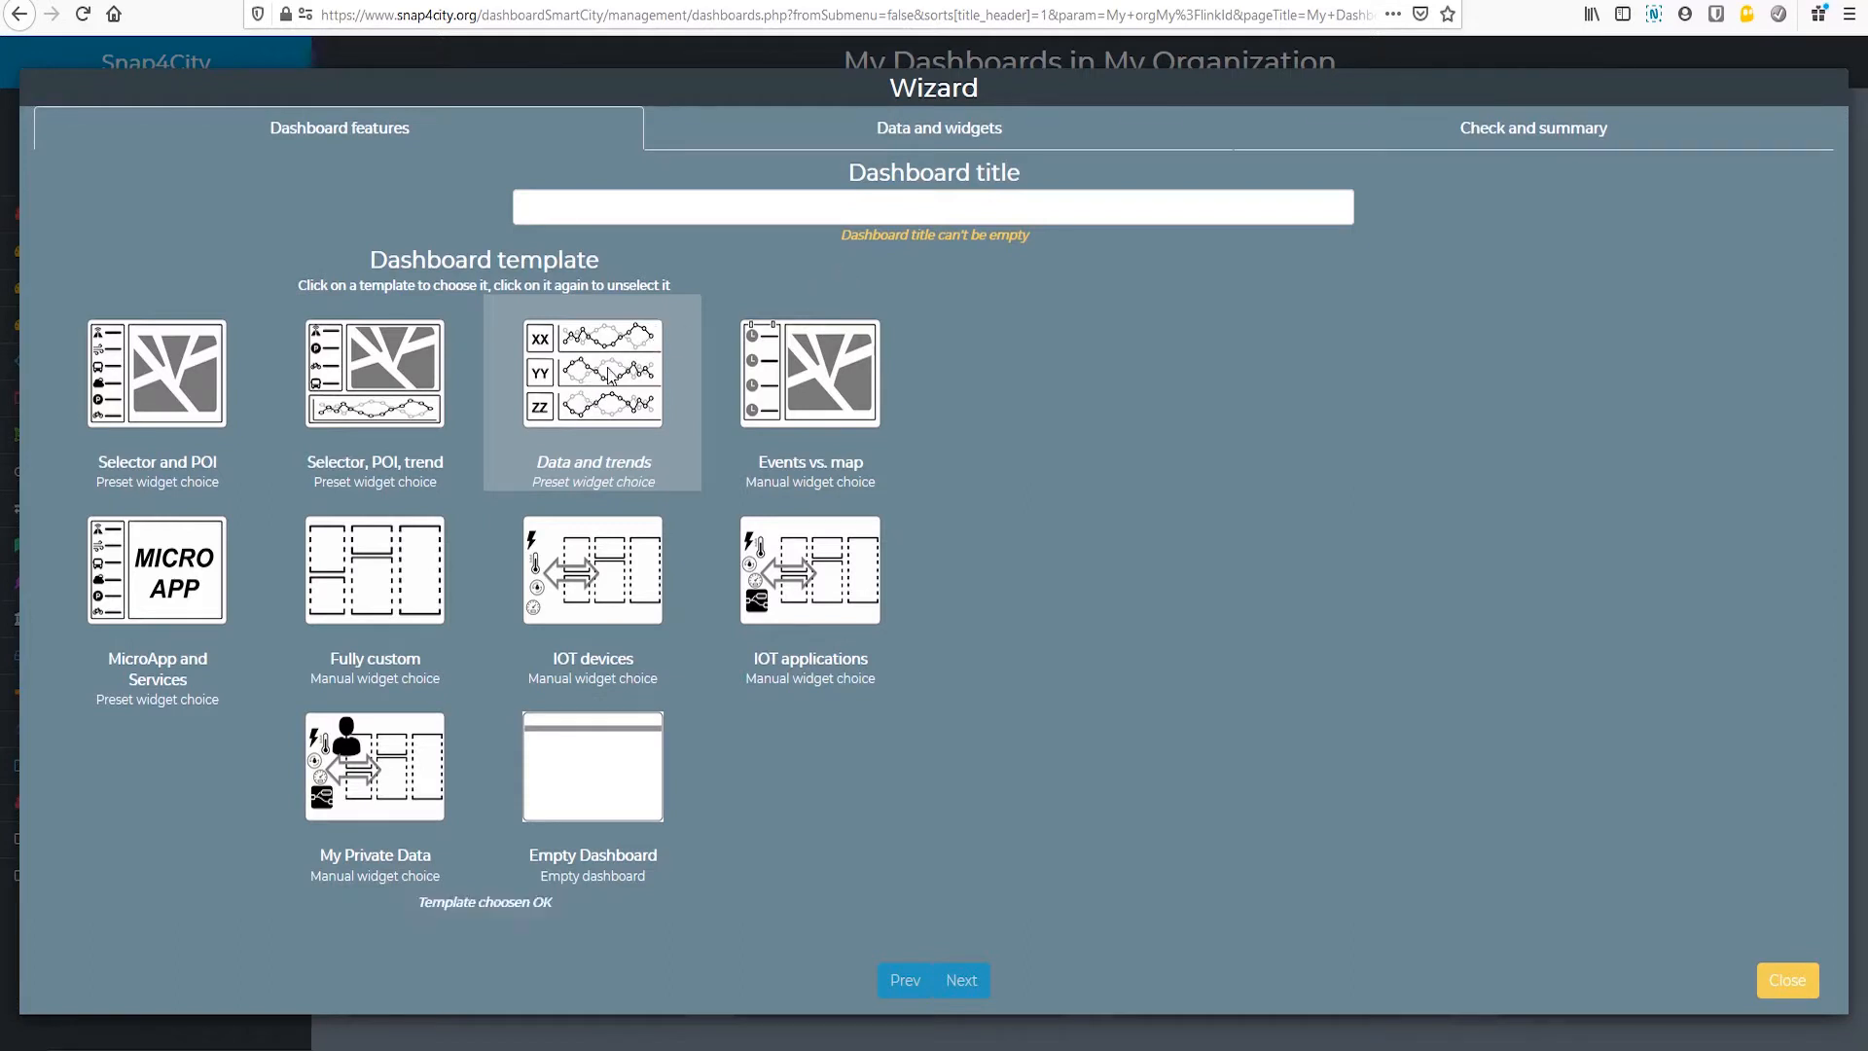
pyautogui.click(638, 212)
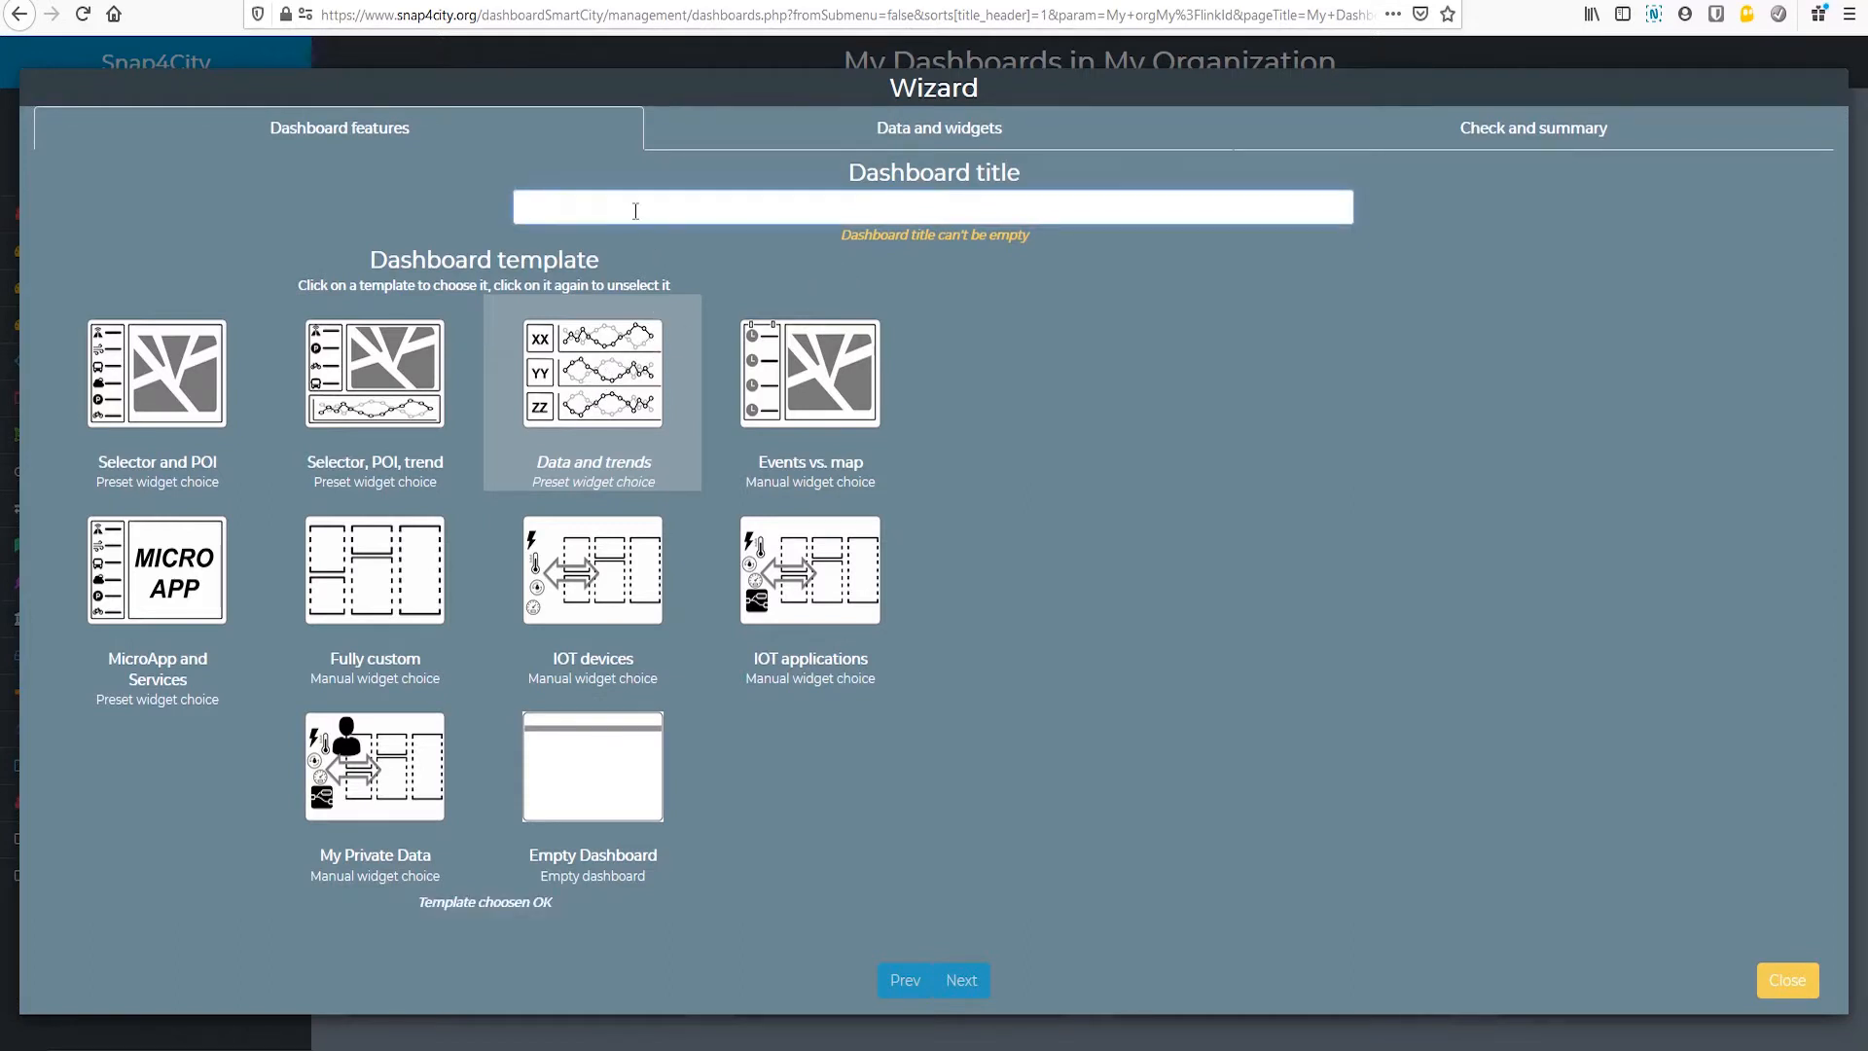
pyautogui.write('My First Dashboard')
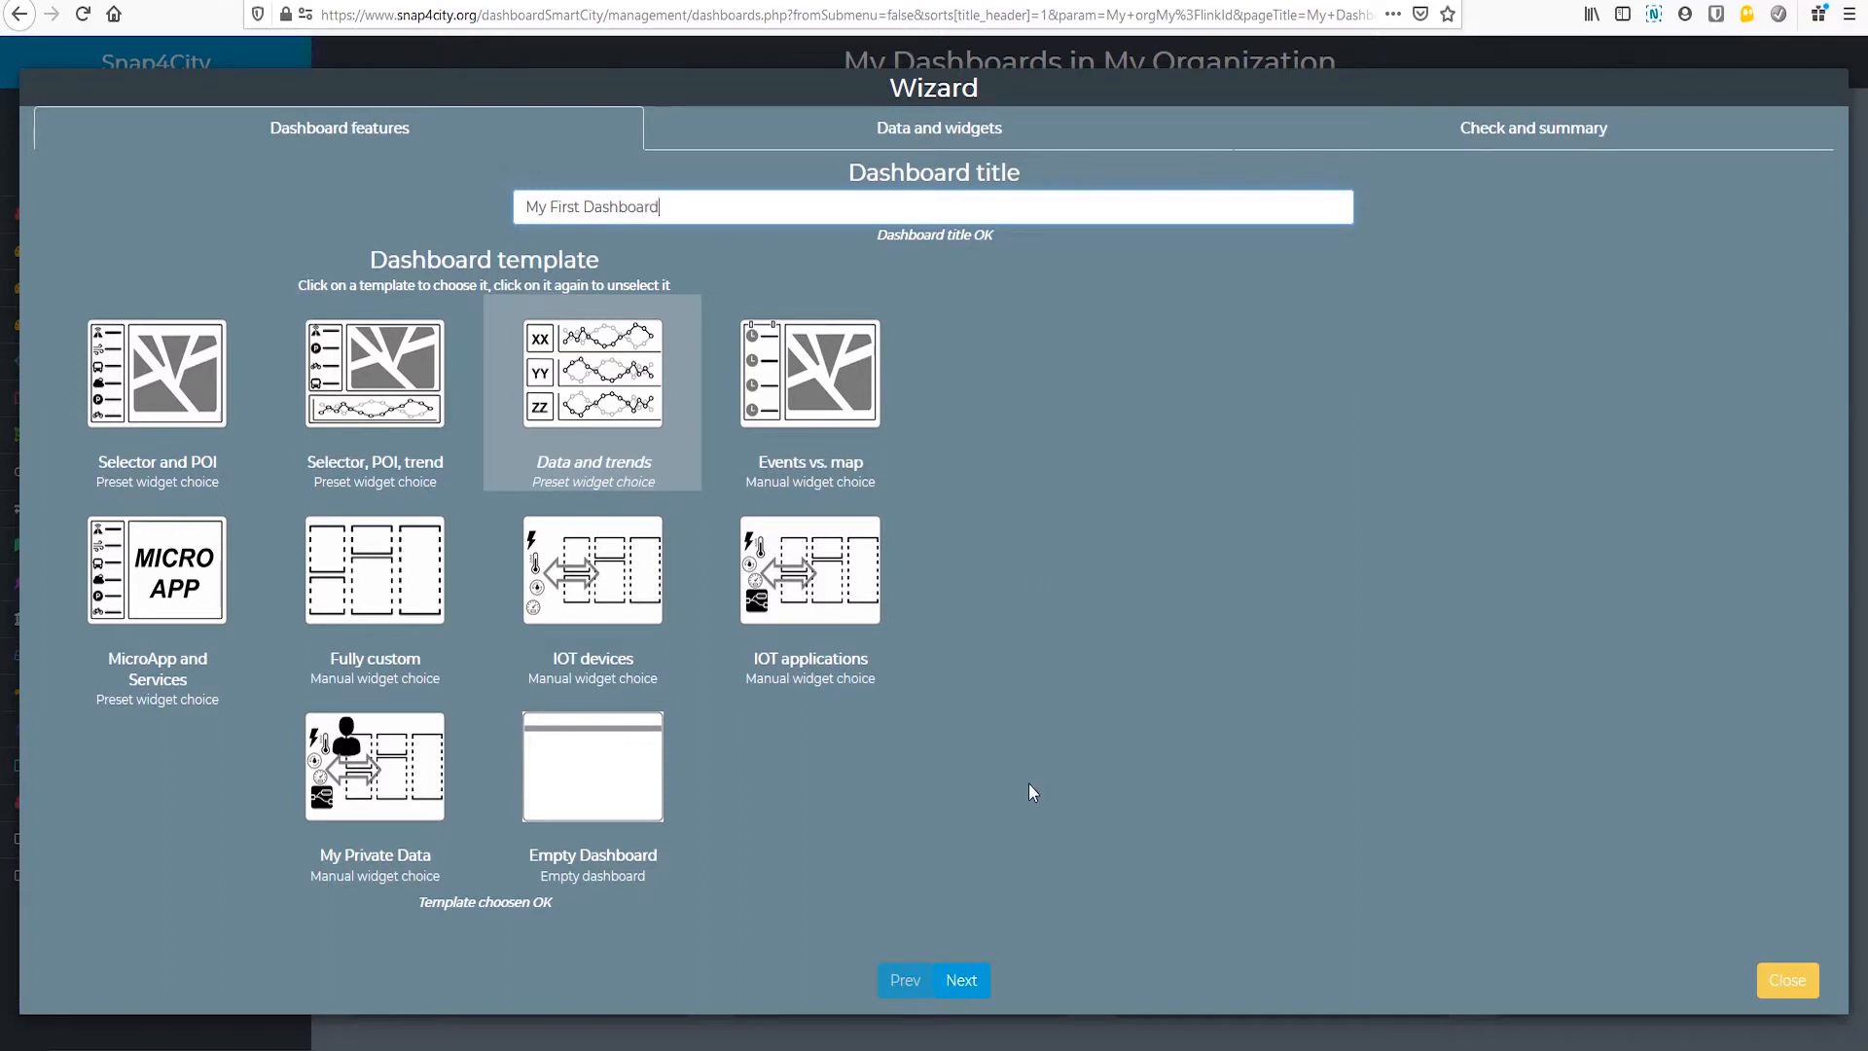
pyautogui.click(962, 981)
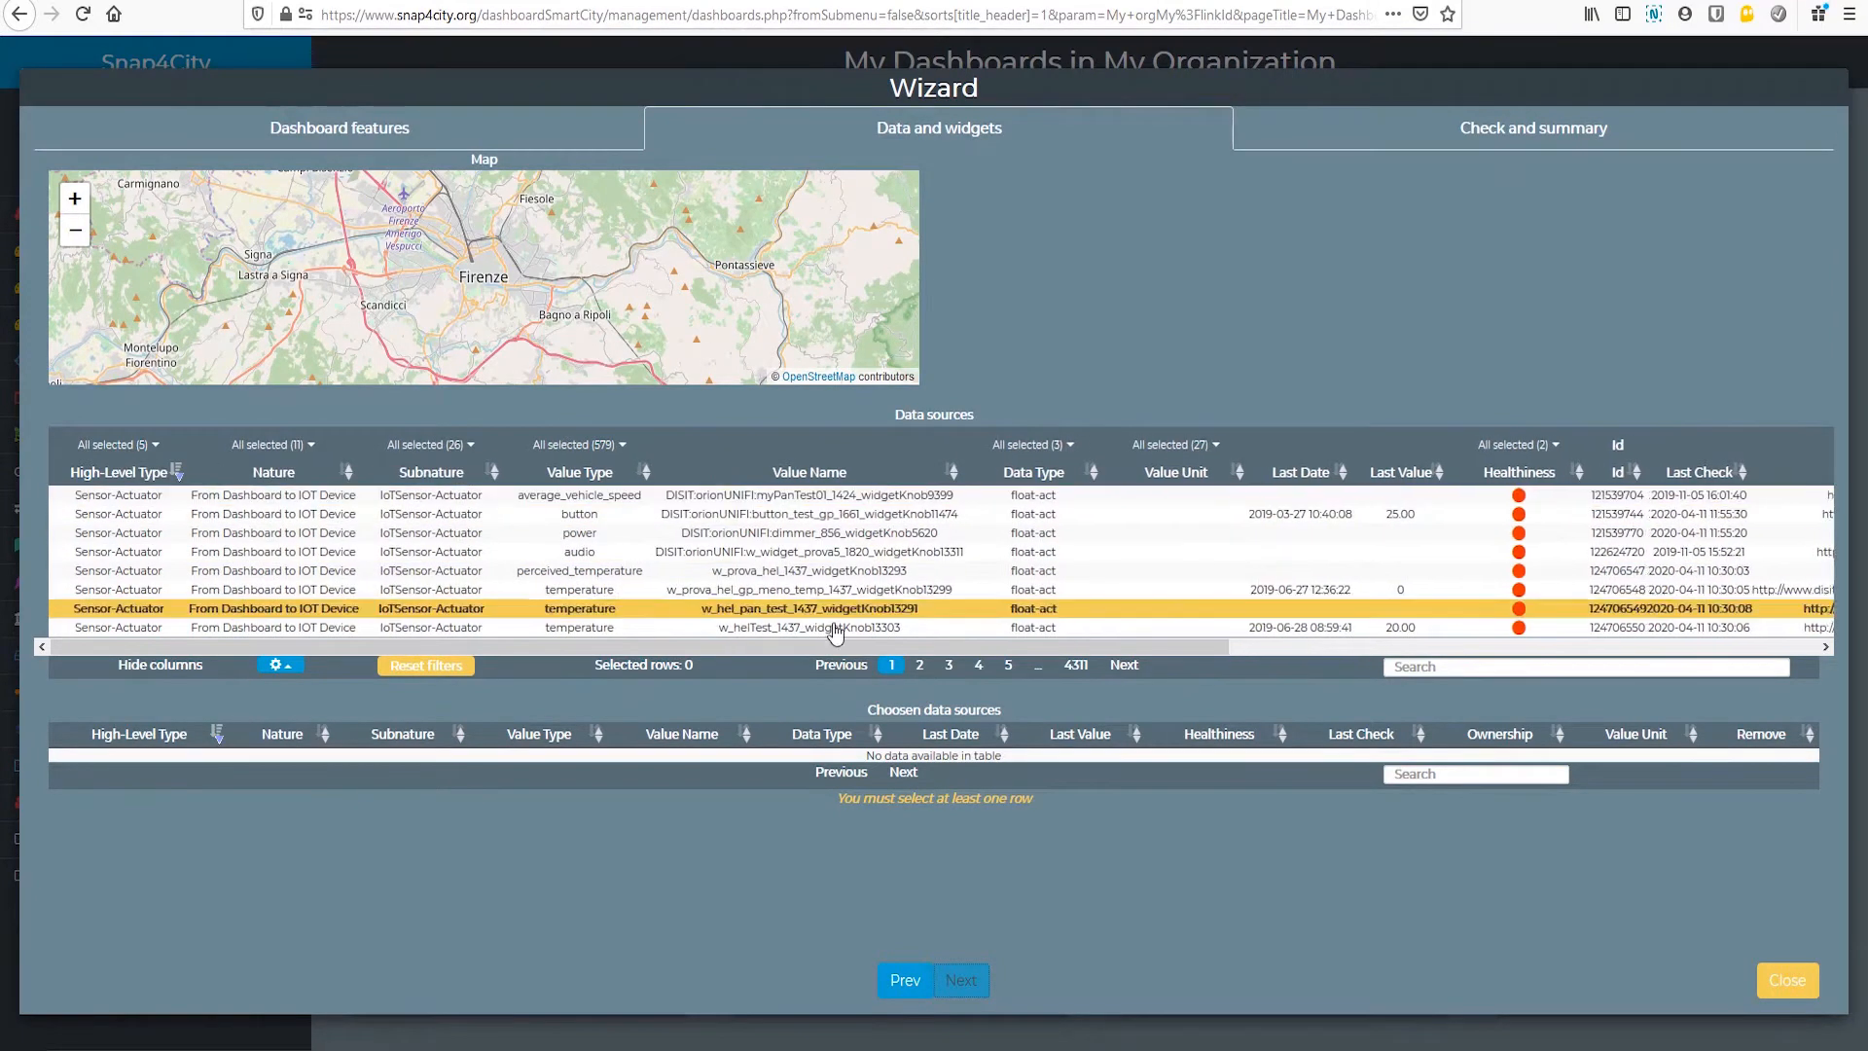
# Step: Filter the data sources so that only the Environment nature is included
pyautogui.click(142, 446)
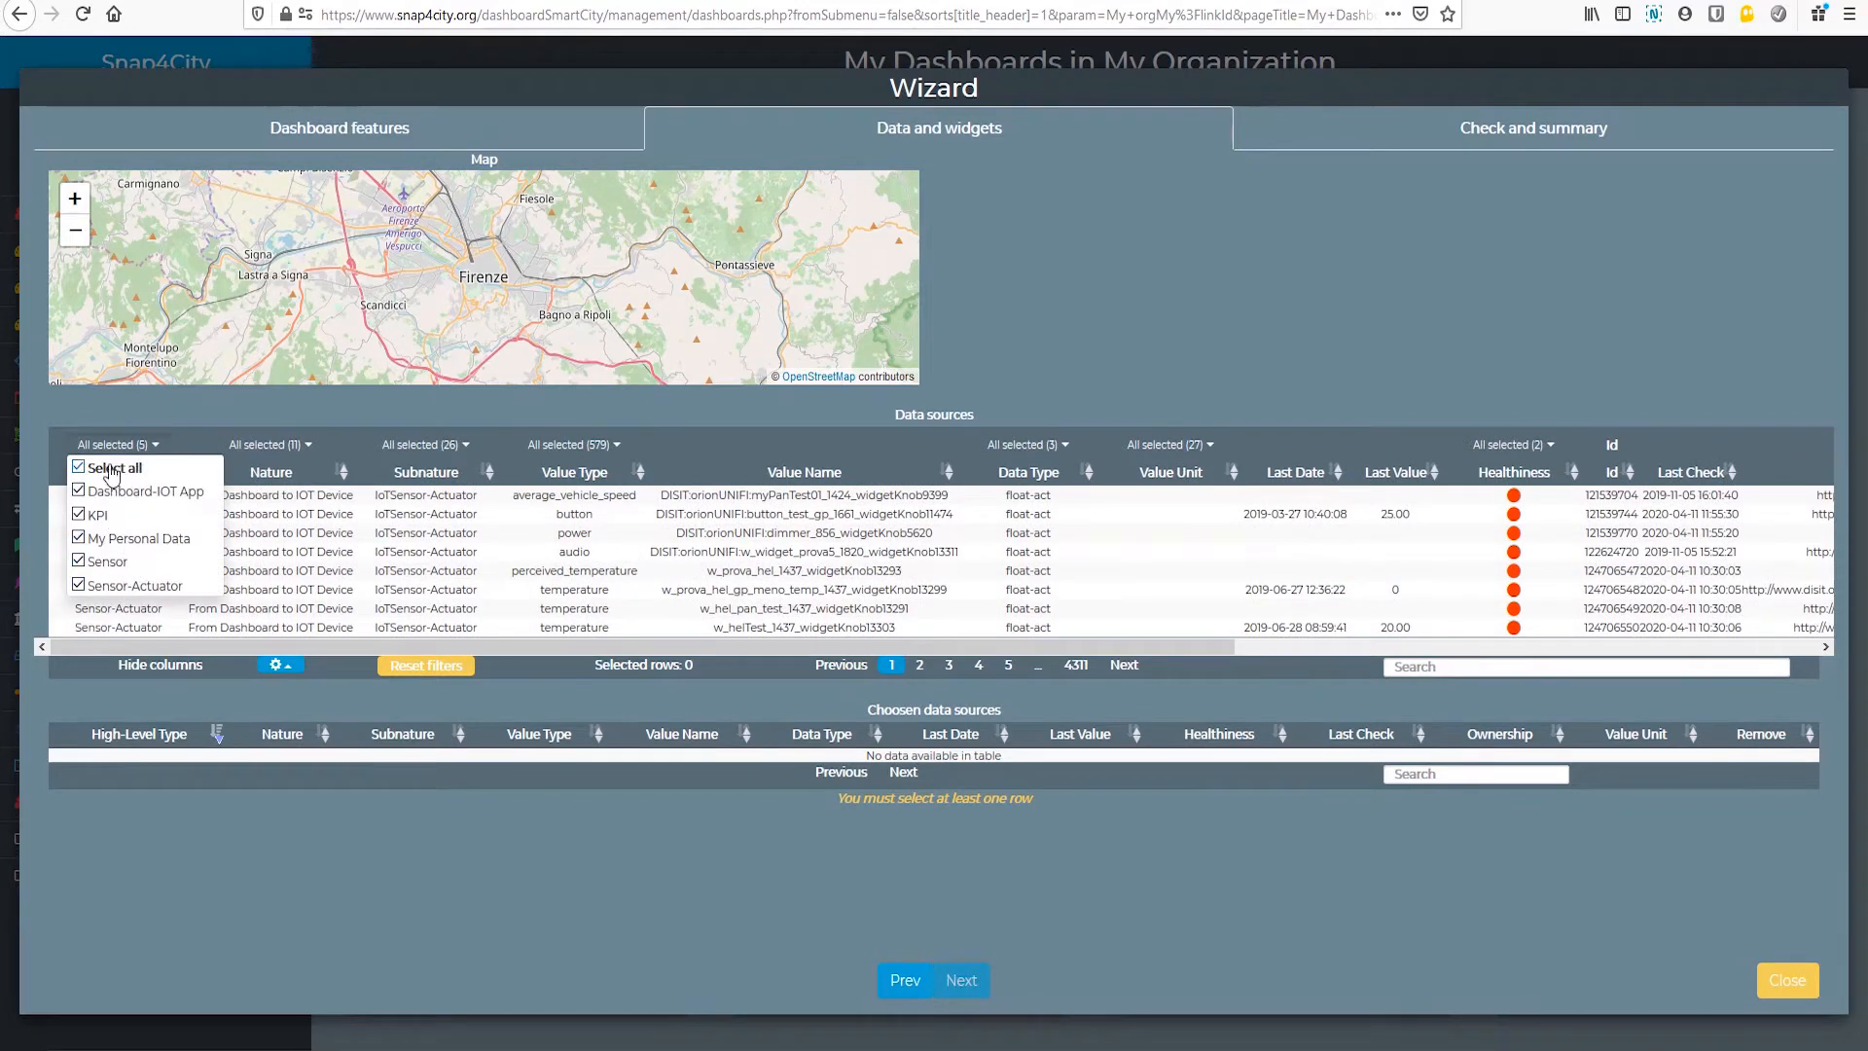
pyautogui.click(116, 450)
pyautogui.click(275, 447)
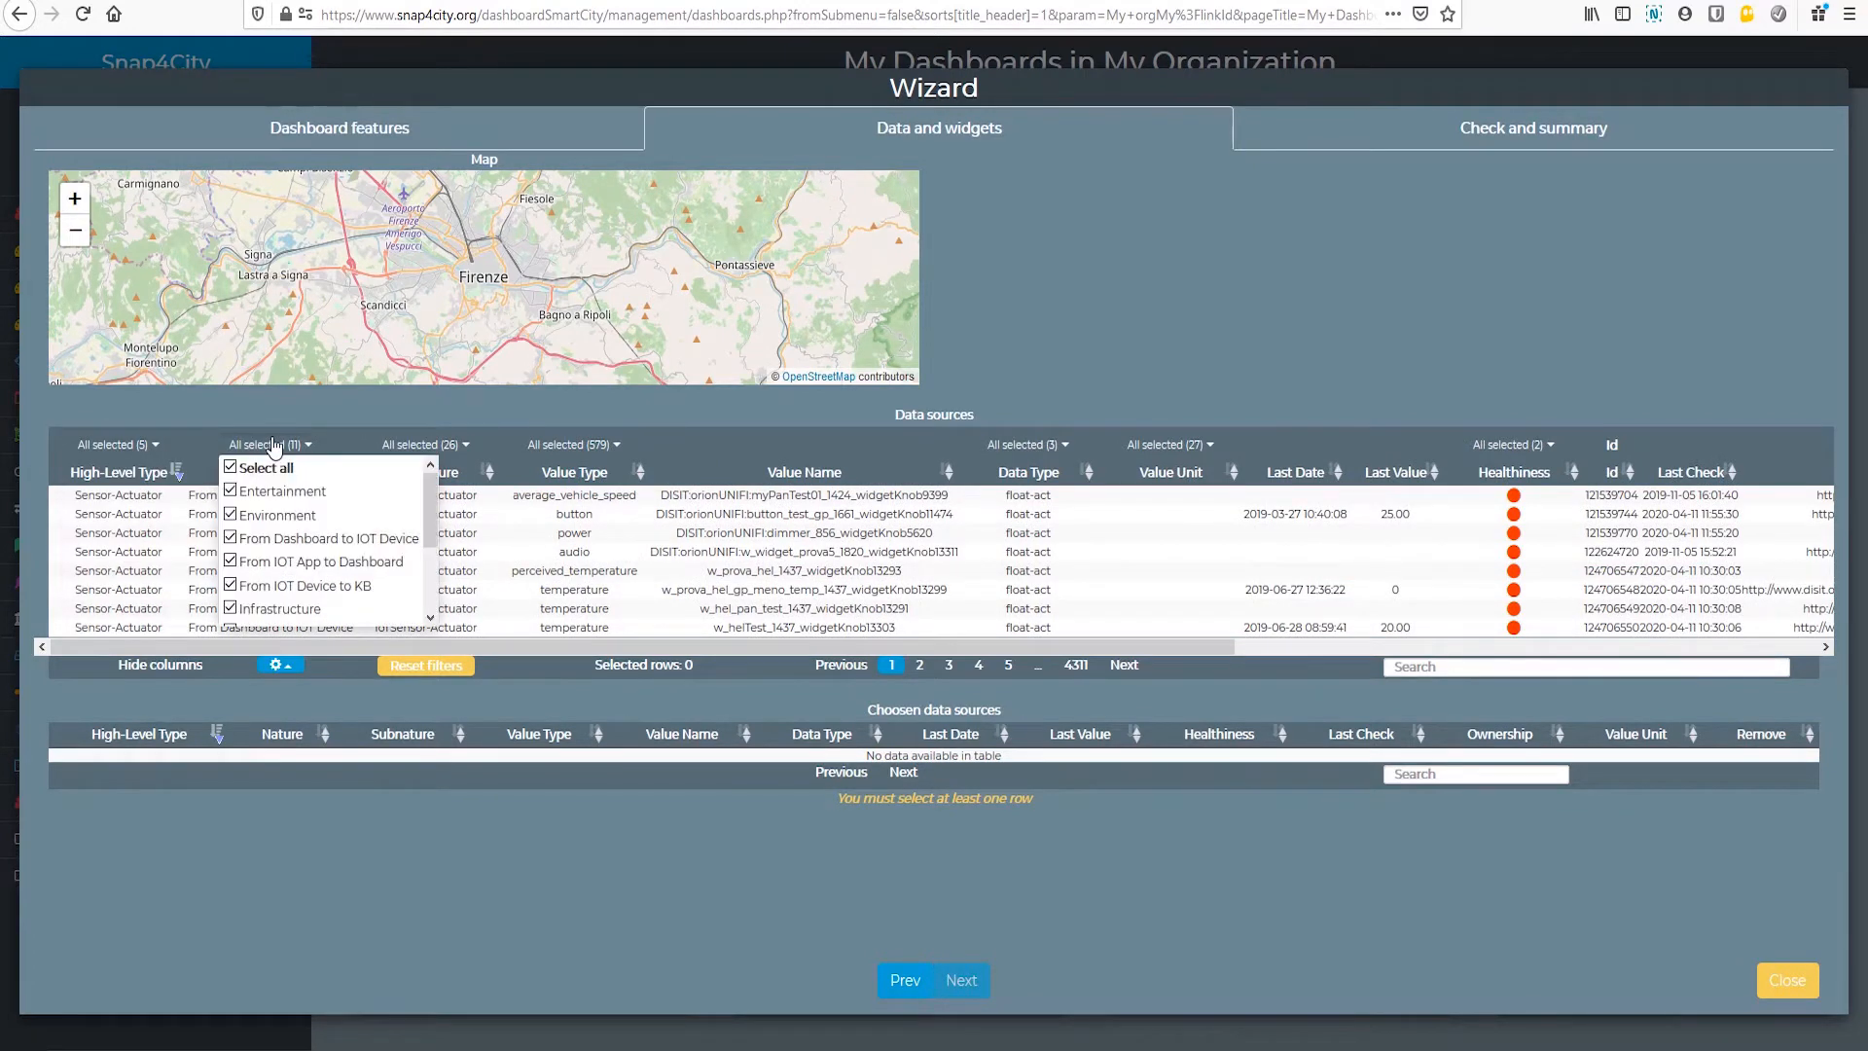
pyautogui.click(232, 468)
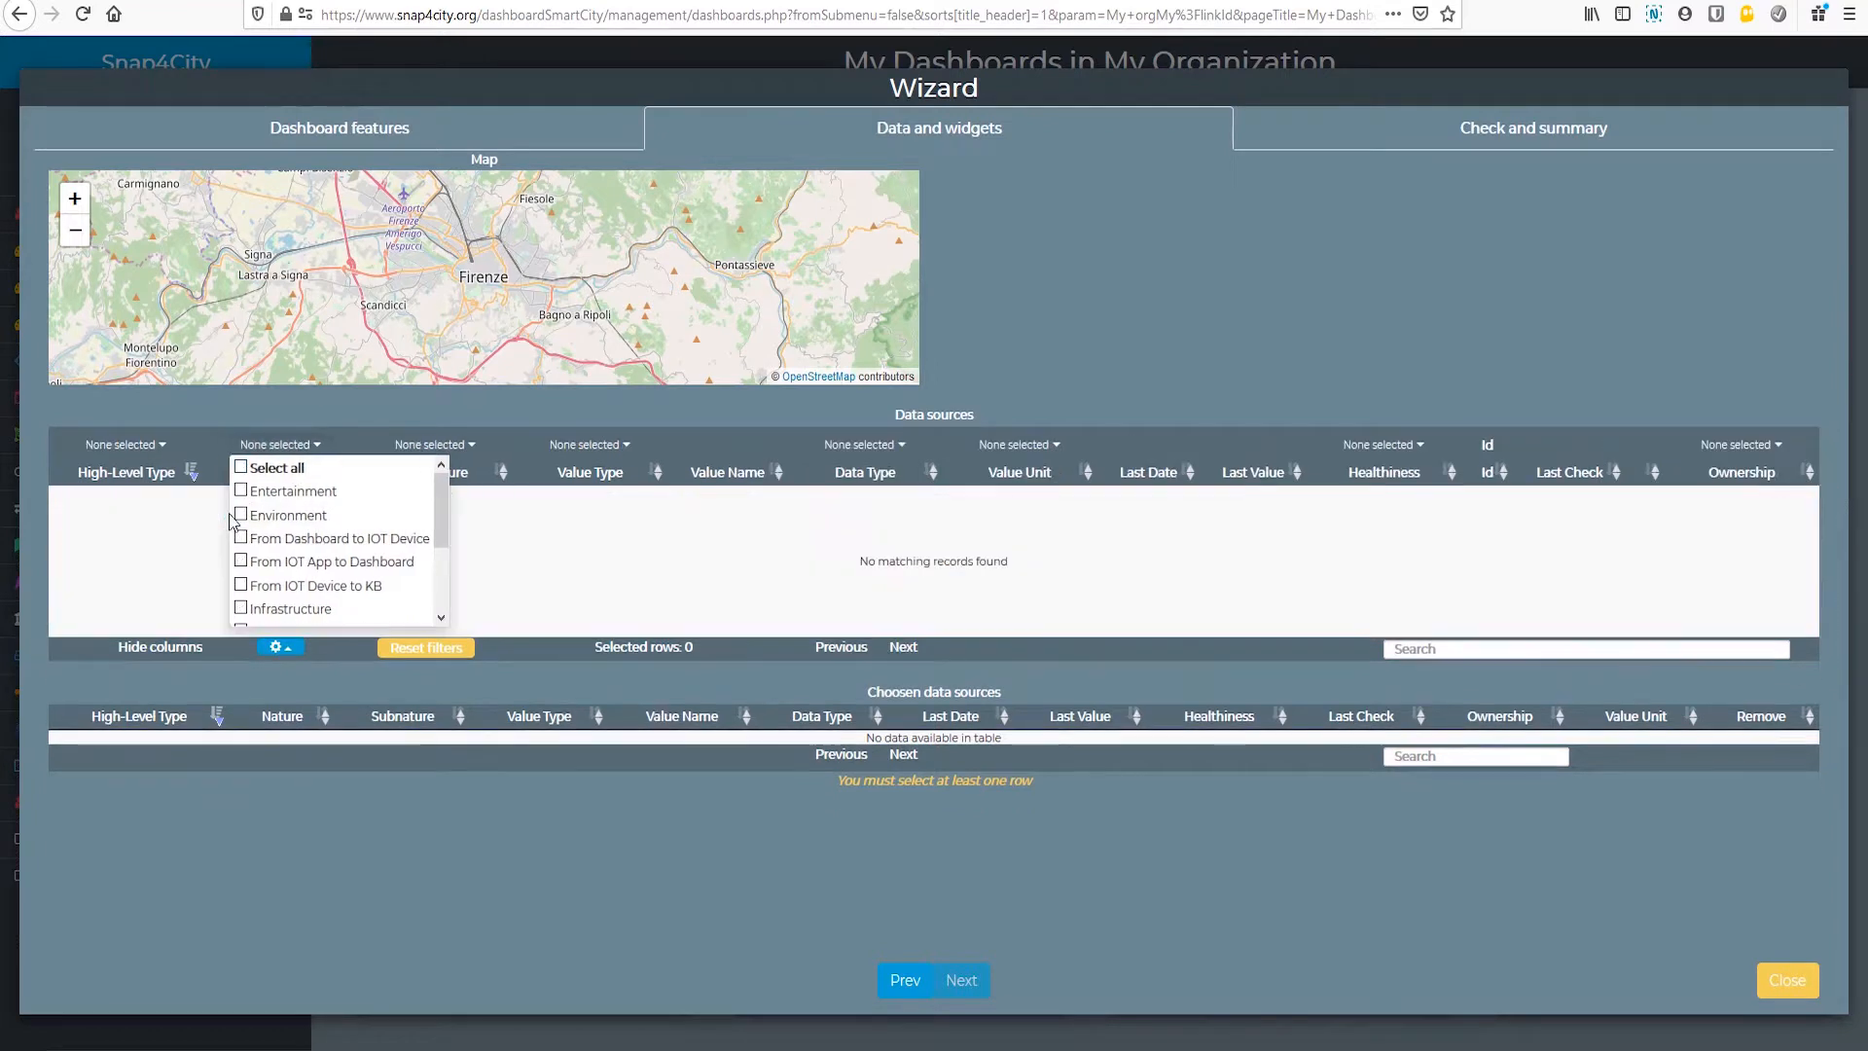
pyautogui.click(241, 515)
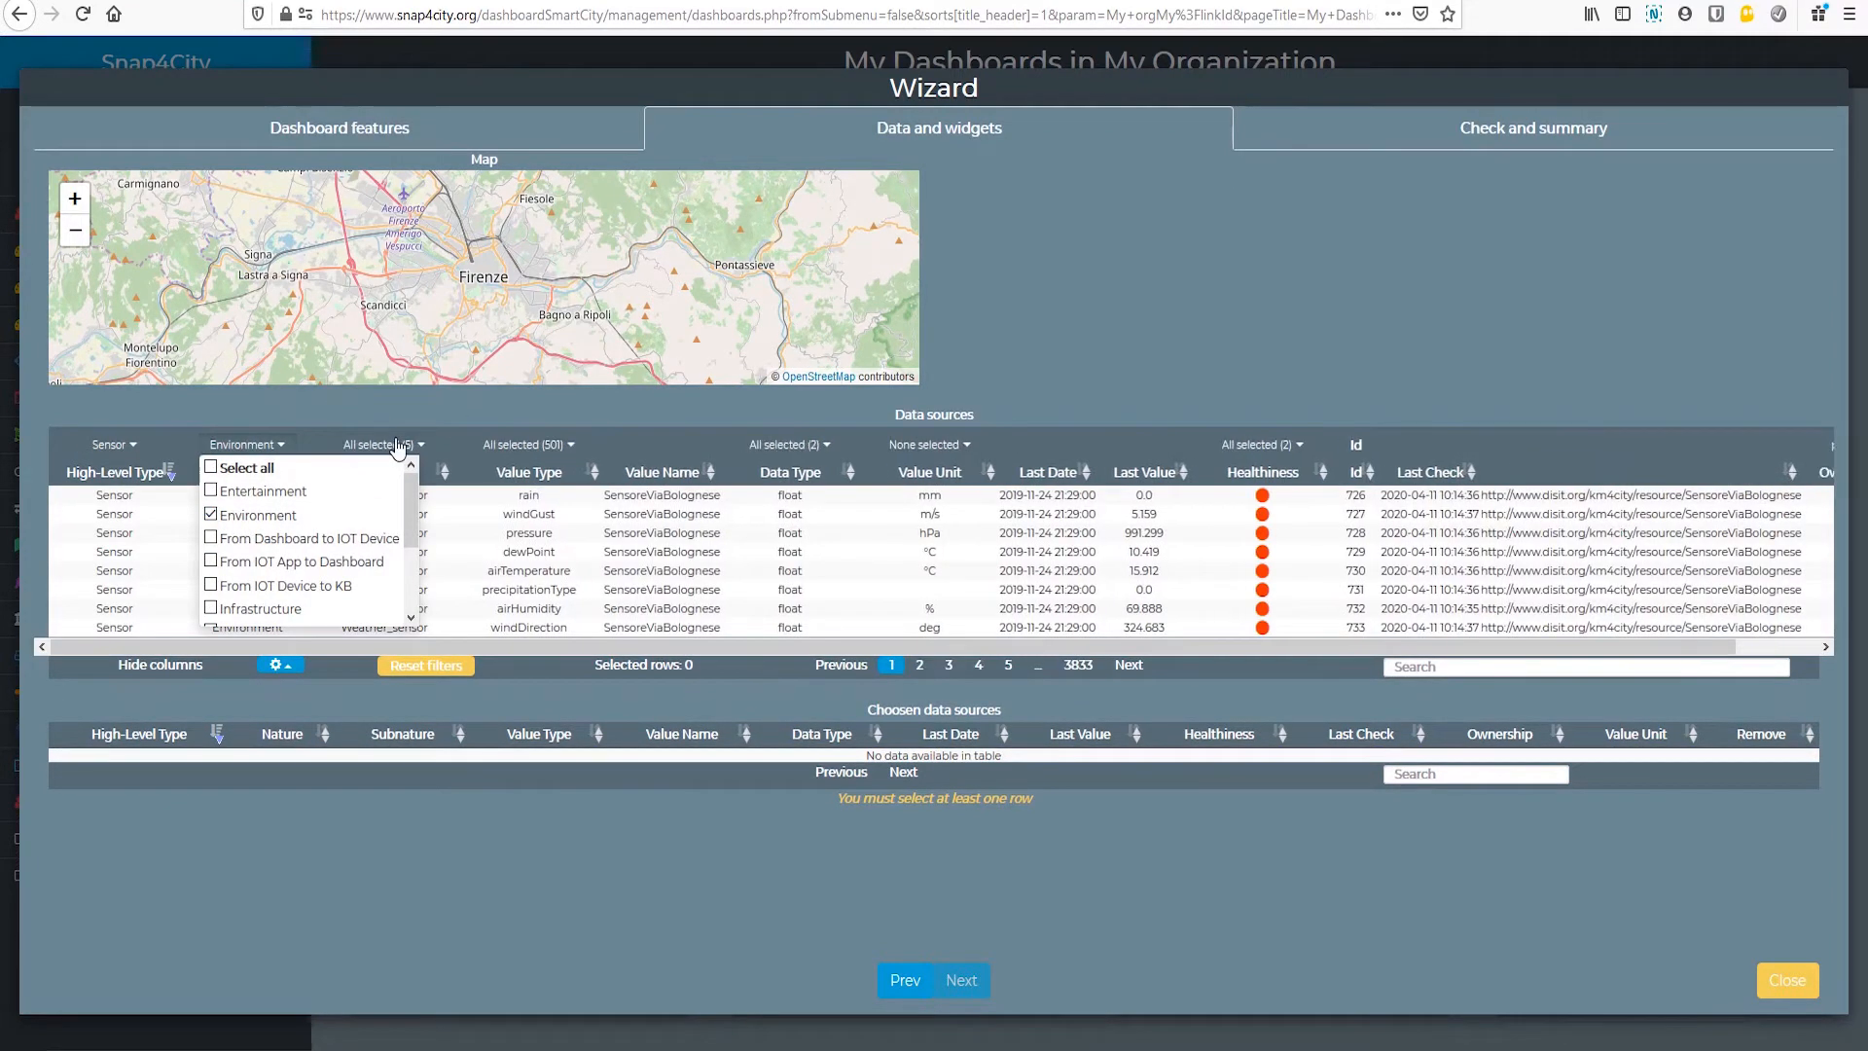
# Step: Restrict the subnature filter of the data sources to Weather_sensor only
pyautogui.click(387, 445)
pyautogui.click(339, 470)
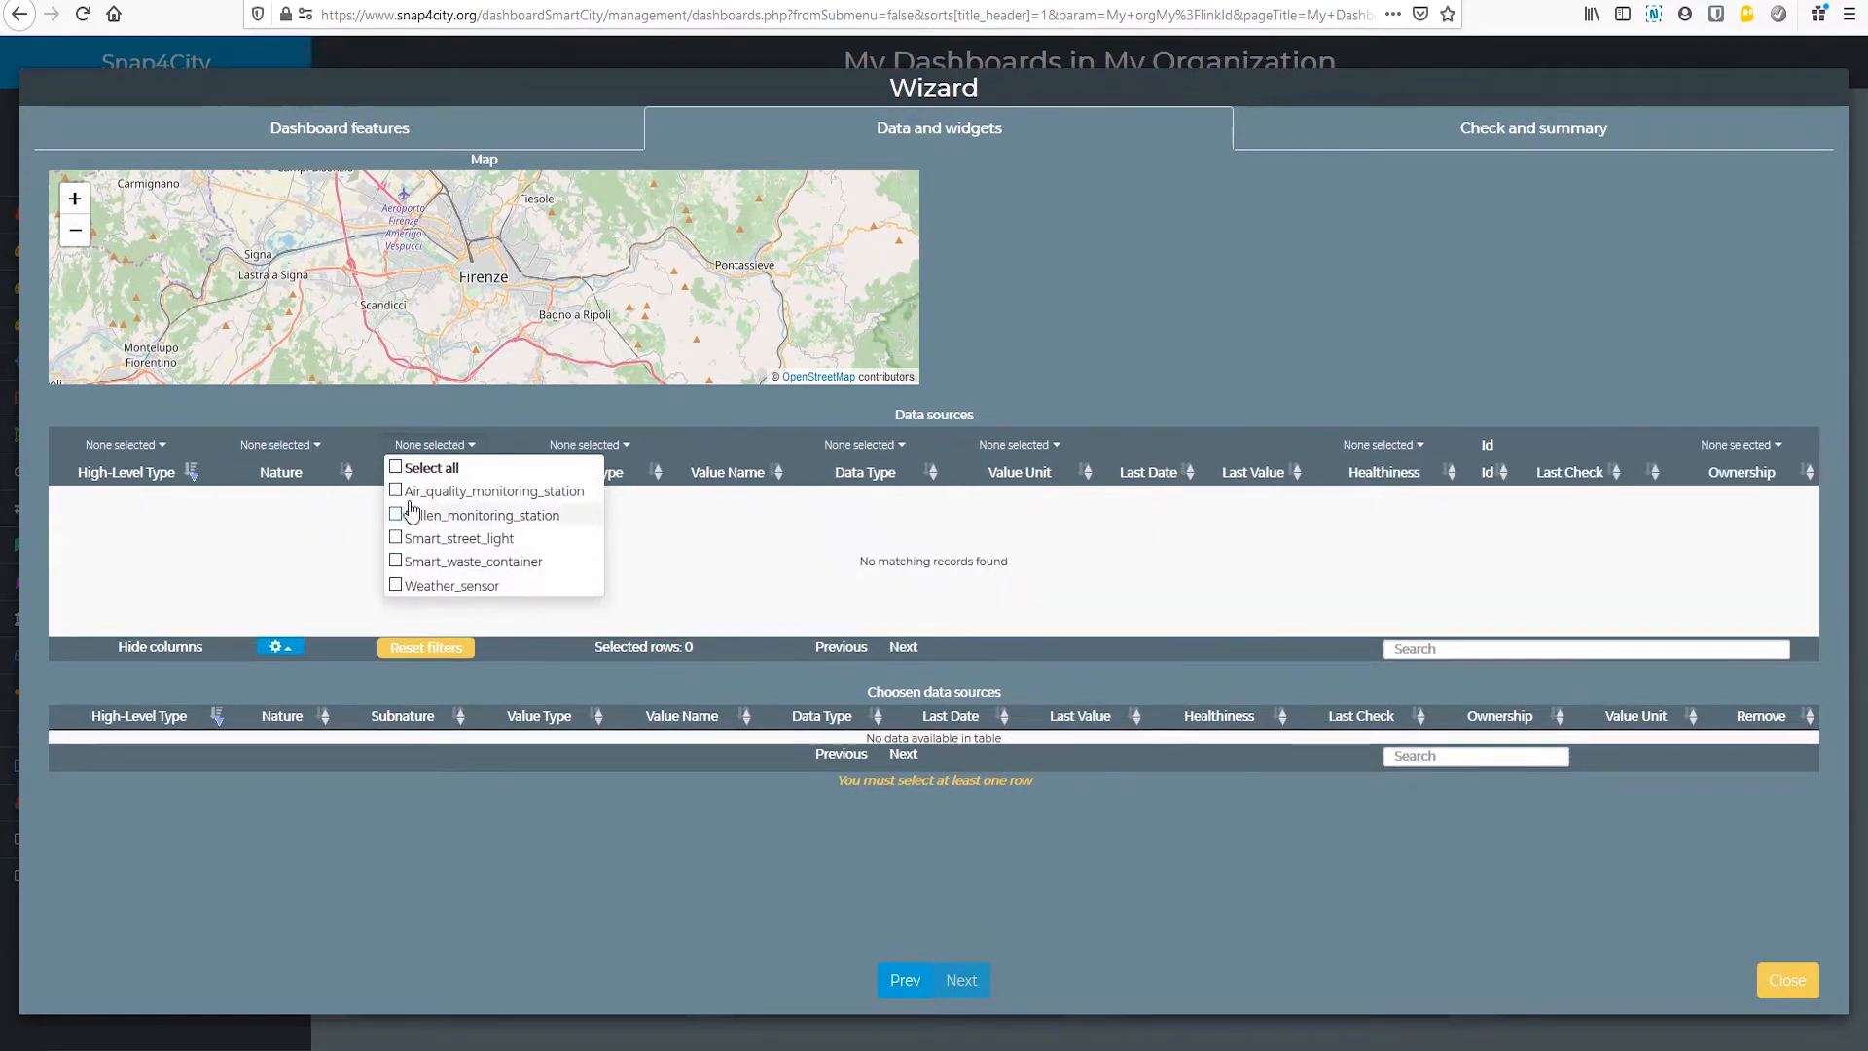
pyautogui.click(396, 585)
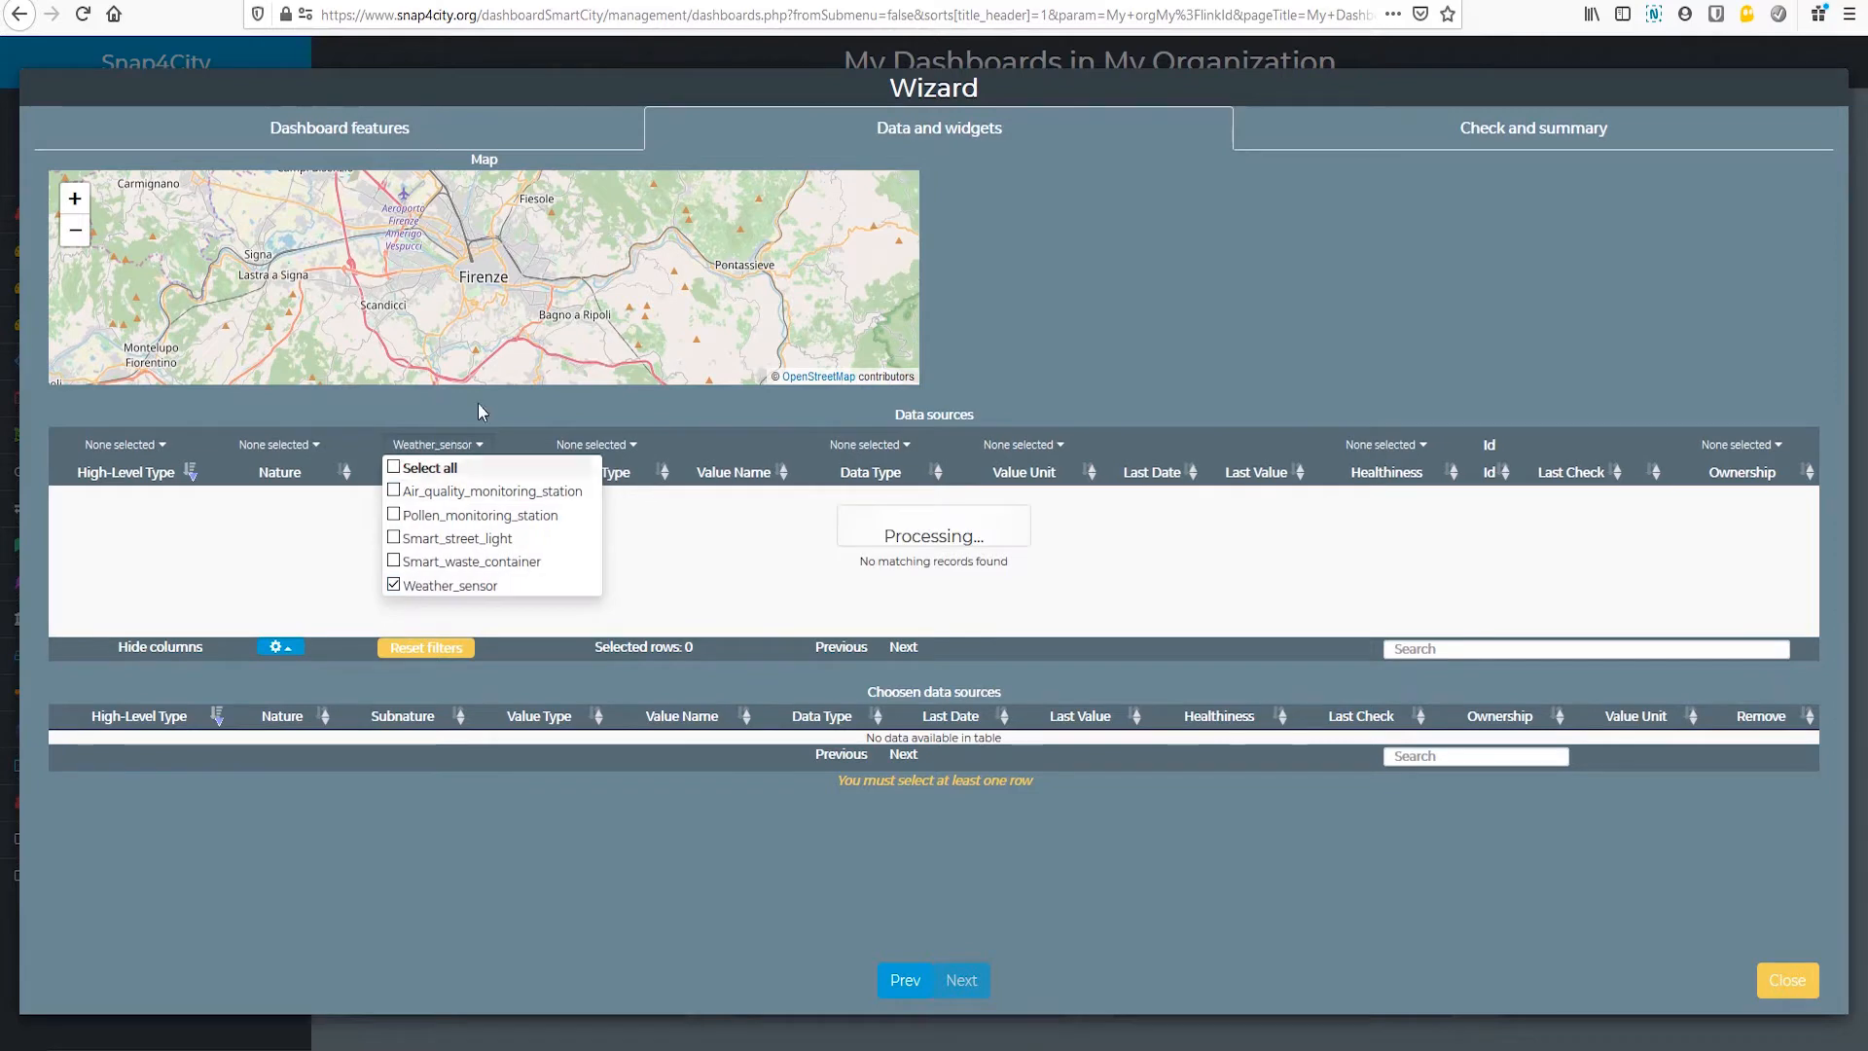
pyautogui.click(511, 397)
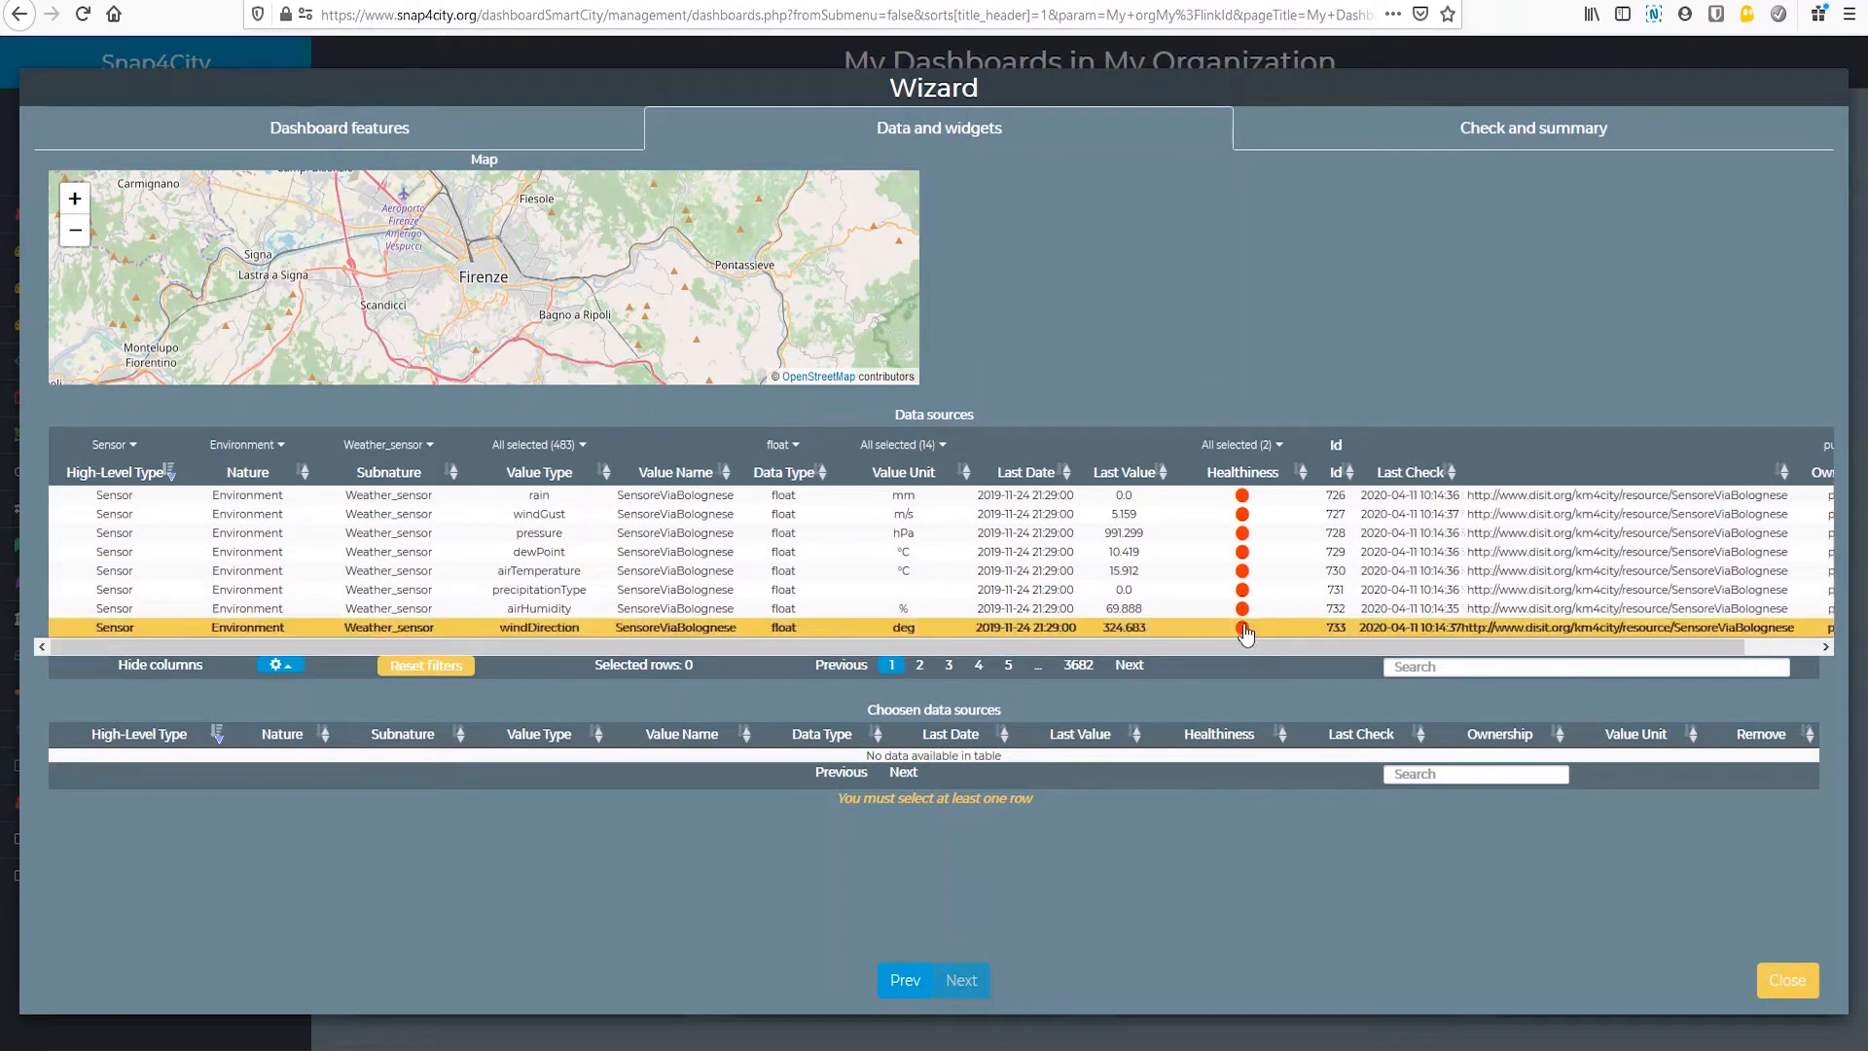
# Step: Sort the data sources by healthiness with the healthy (green) ones first, and browse to page 3 of the list
pyautogui.click(1246, 477)
pyautogui.click(1284, 479)
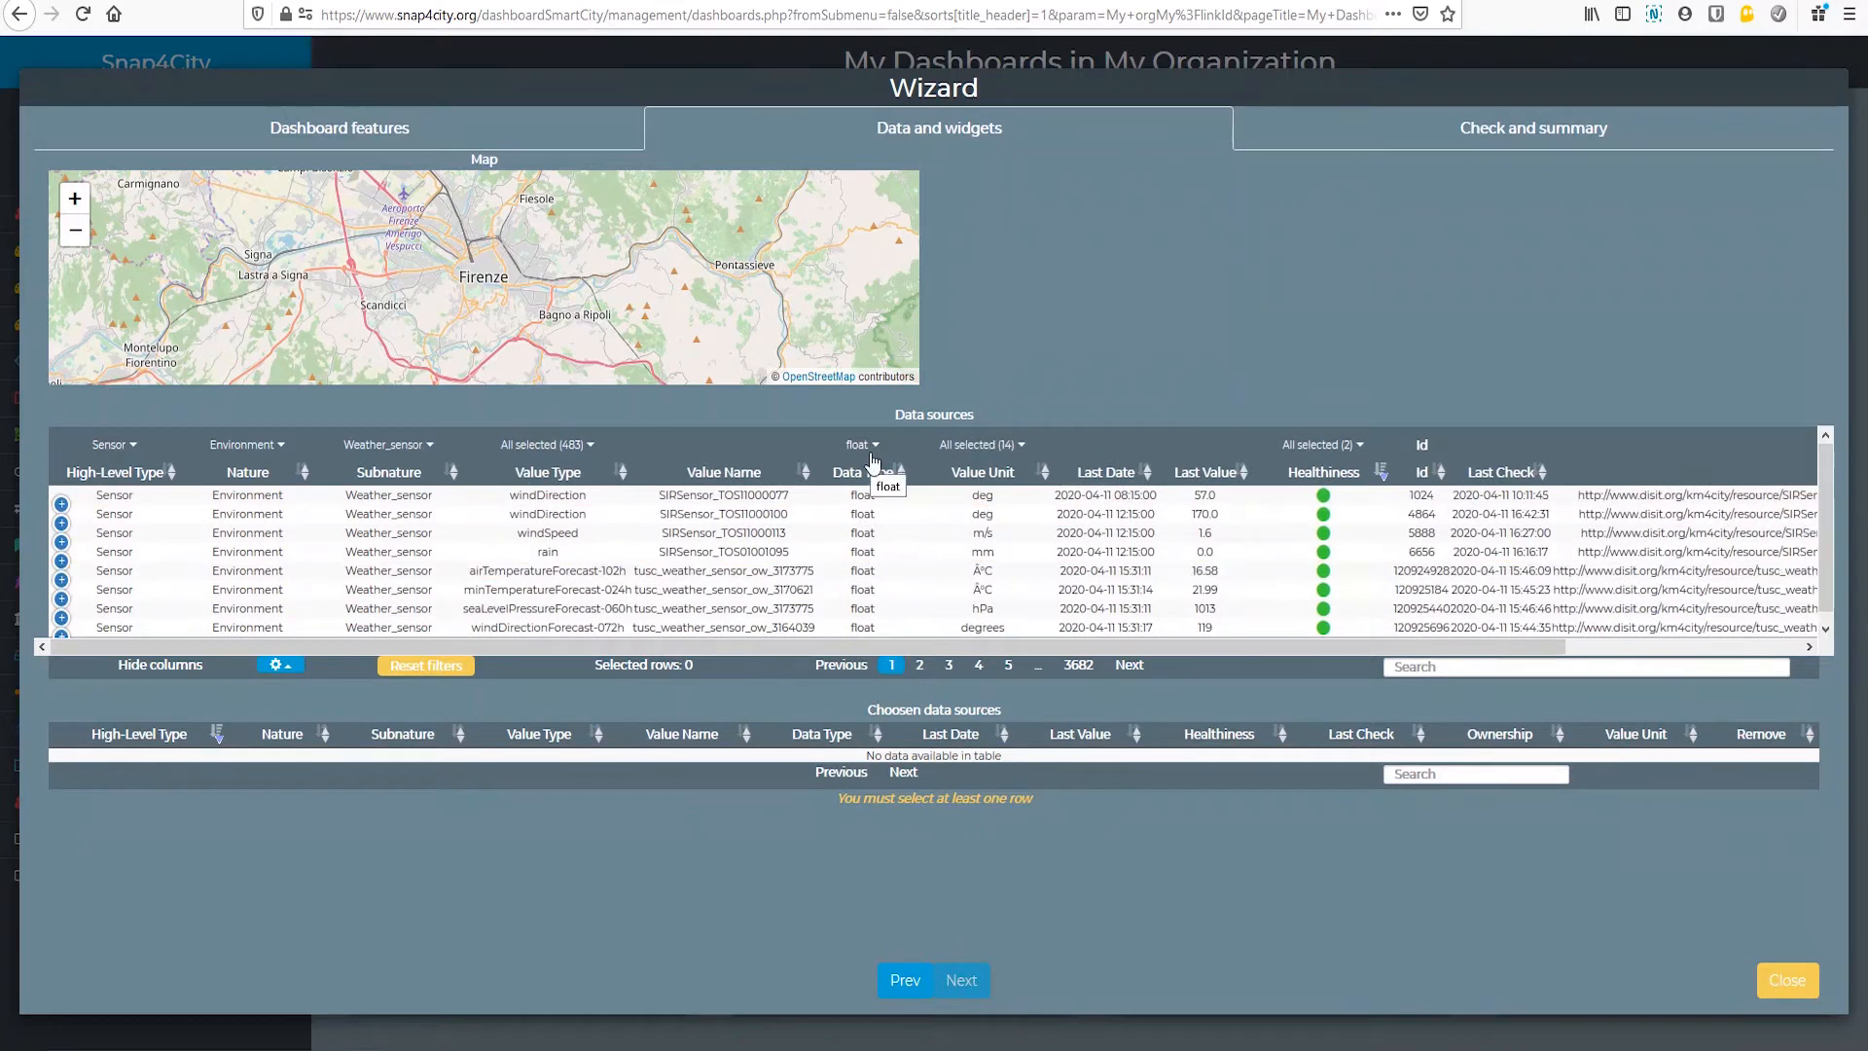
pyautogui.click(571, 449)
pyautogui.click(520, 489)
pyautogui.click(951, 667)
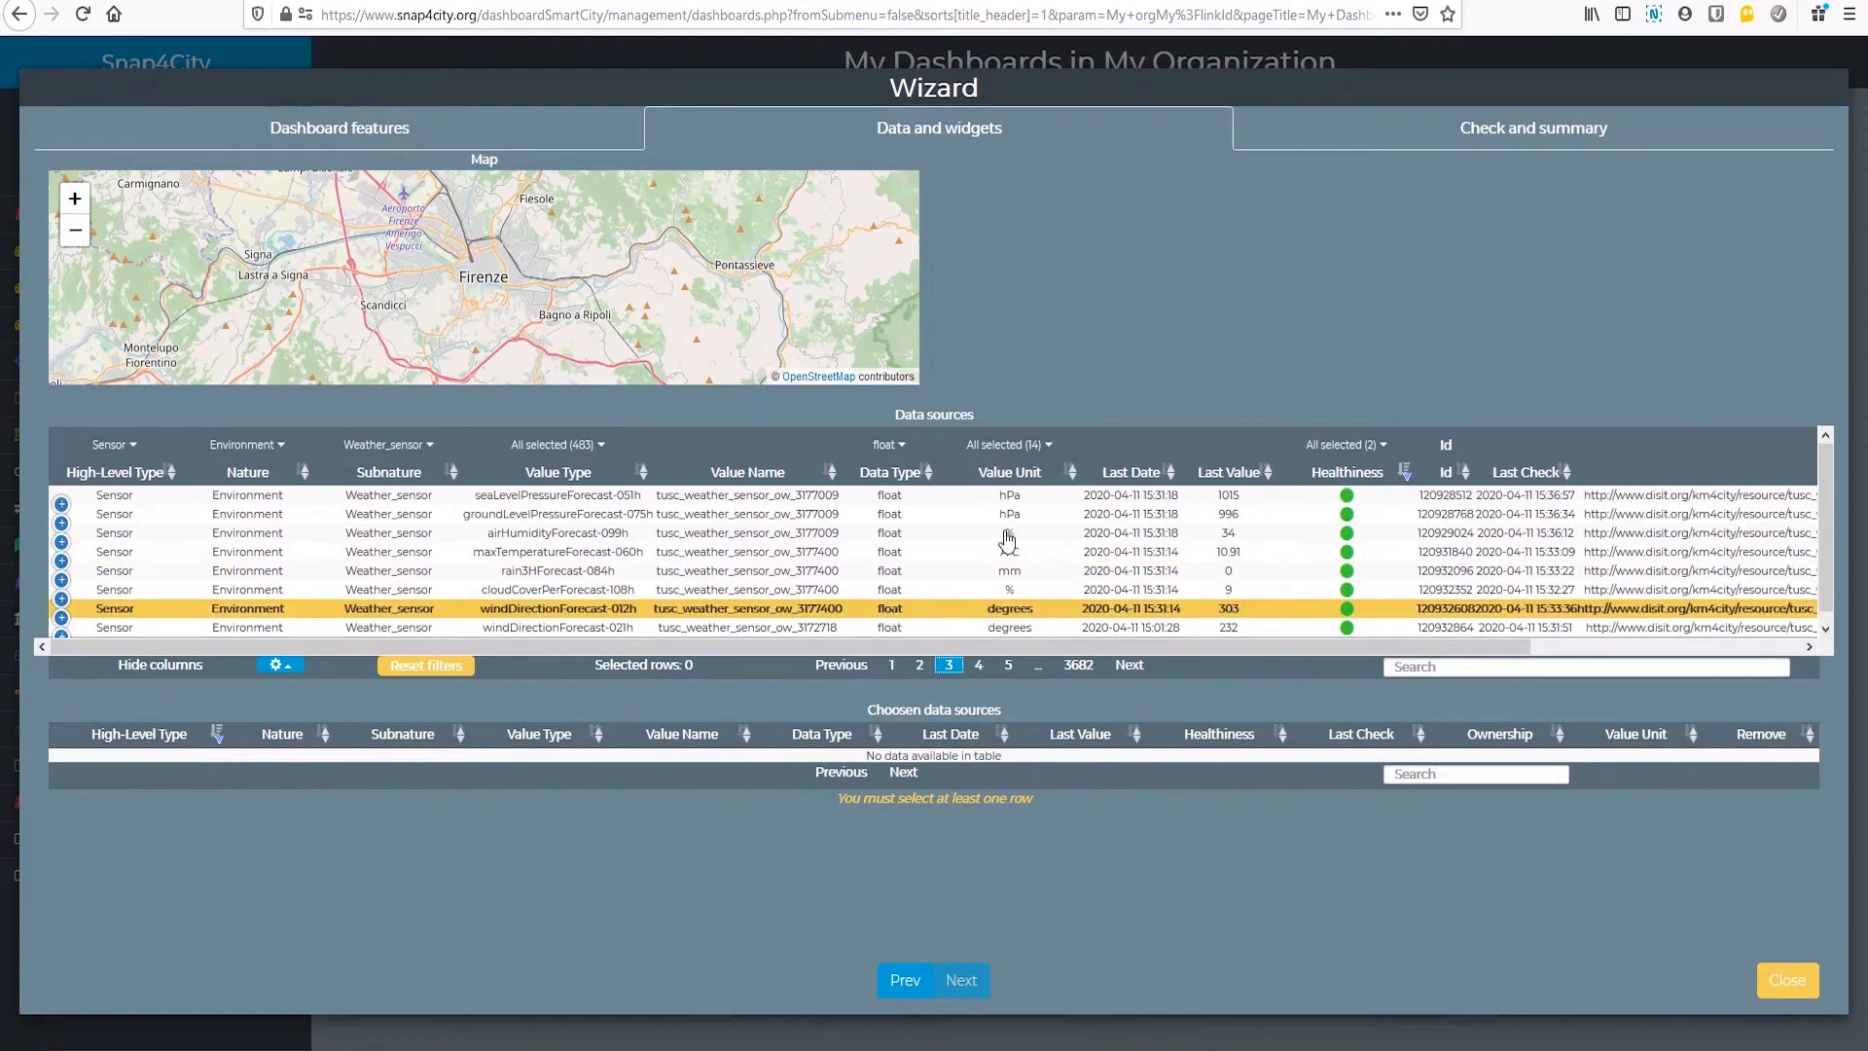
# Step: Restrict the value unit filter of the data sources to °C only
pyautogui.click(996, 448)
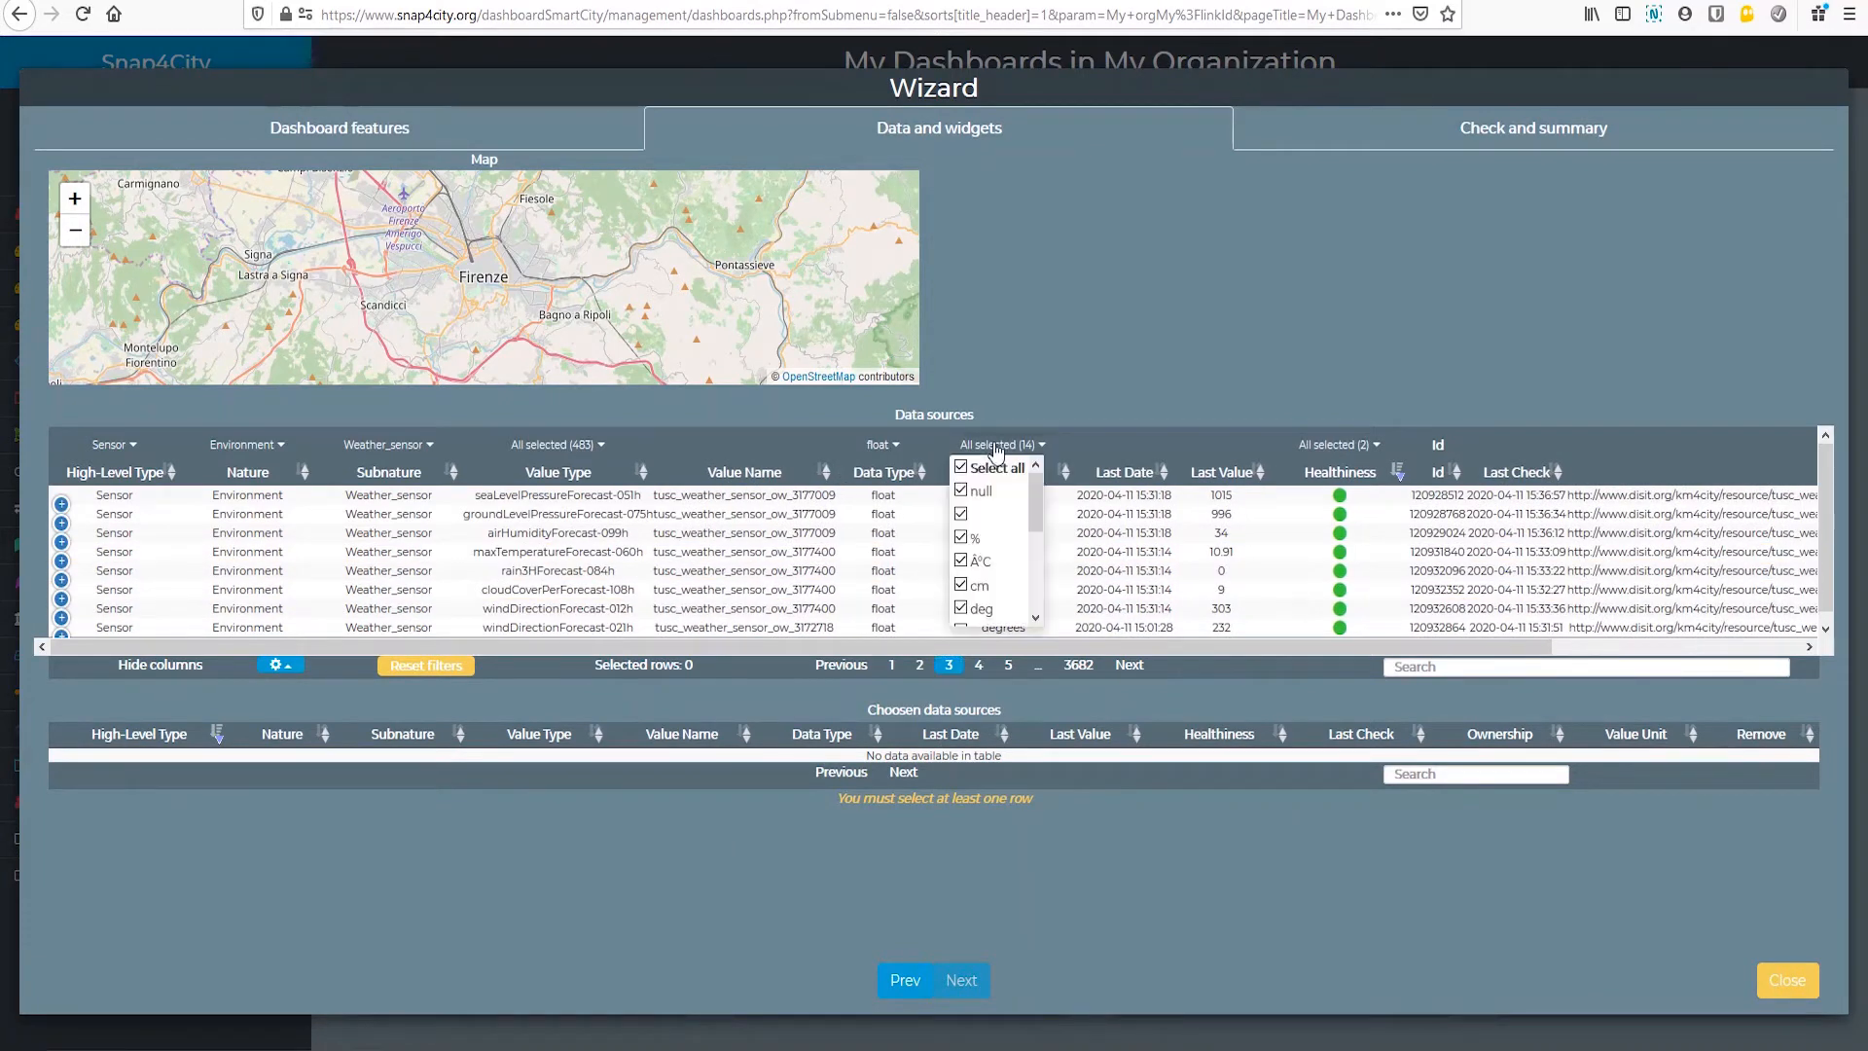
pyautogui.click(962, 468)
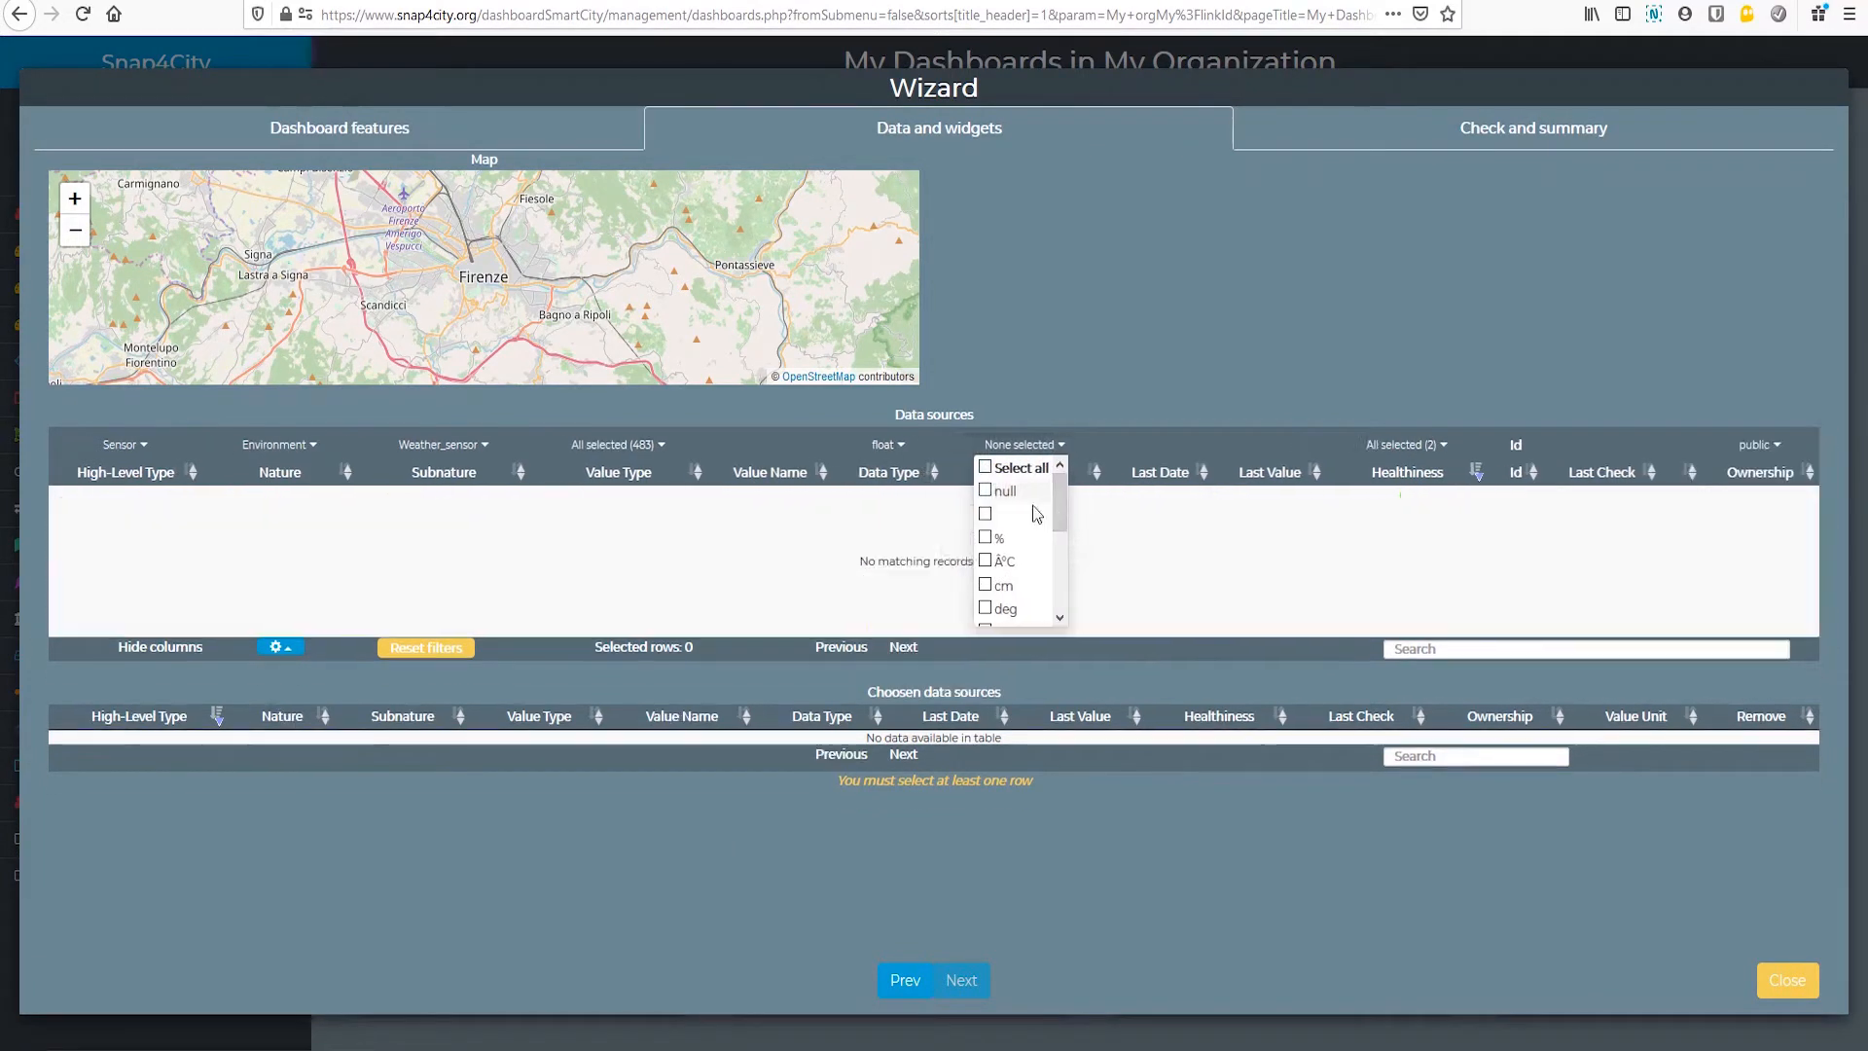
pyautogui.scroll(-3, 1056, 502)
pyautogui.scroll(-2, 1061, 582)
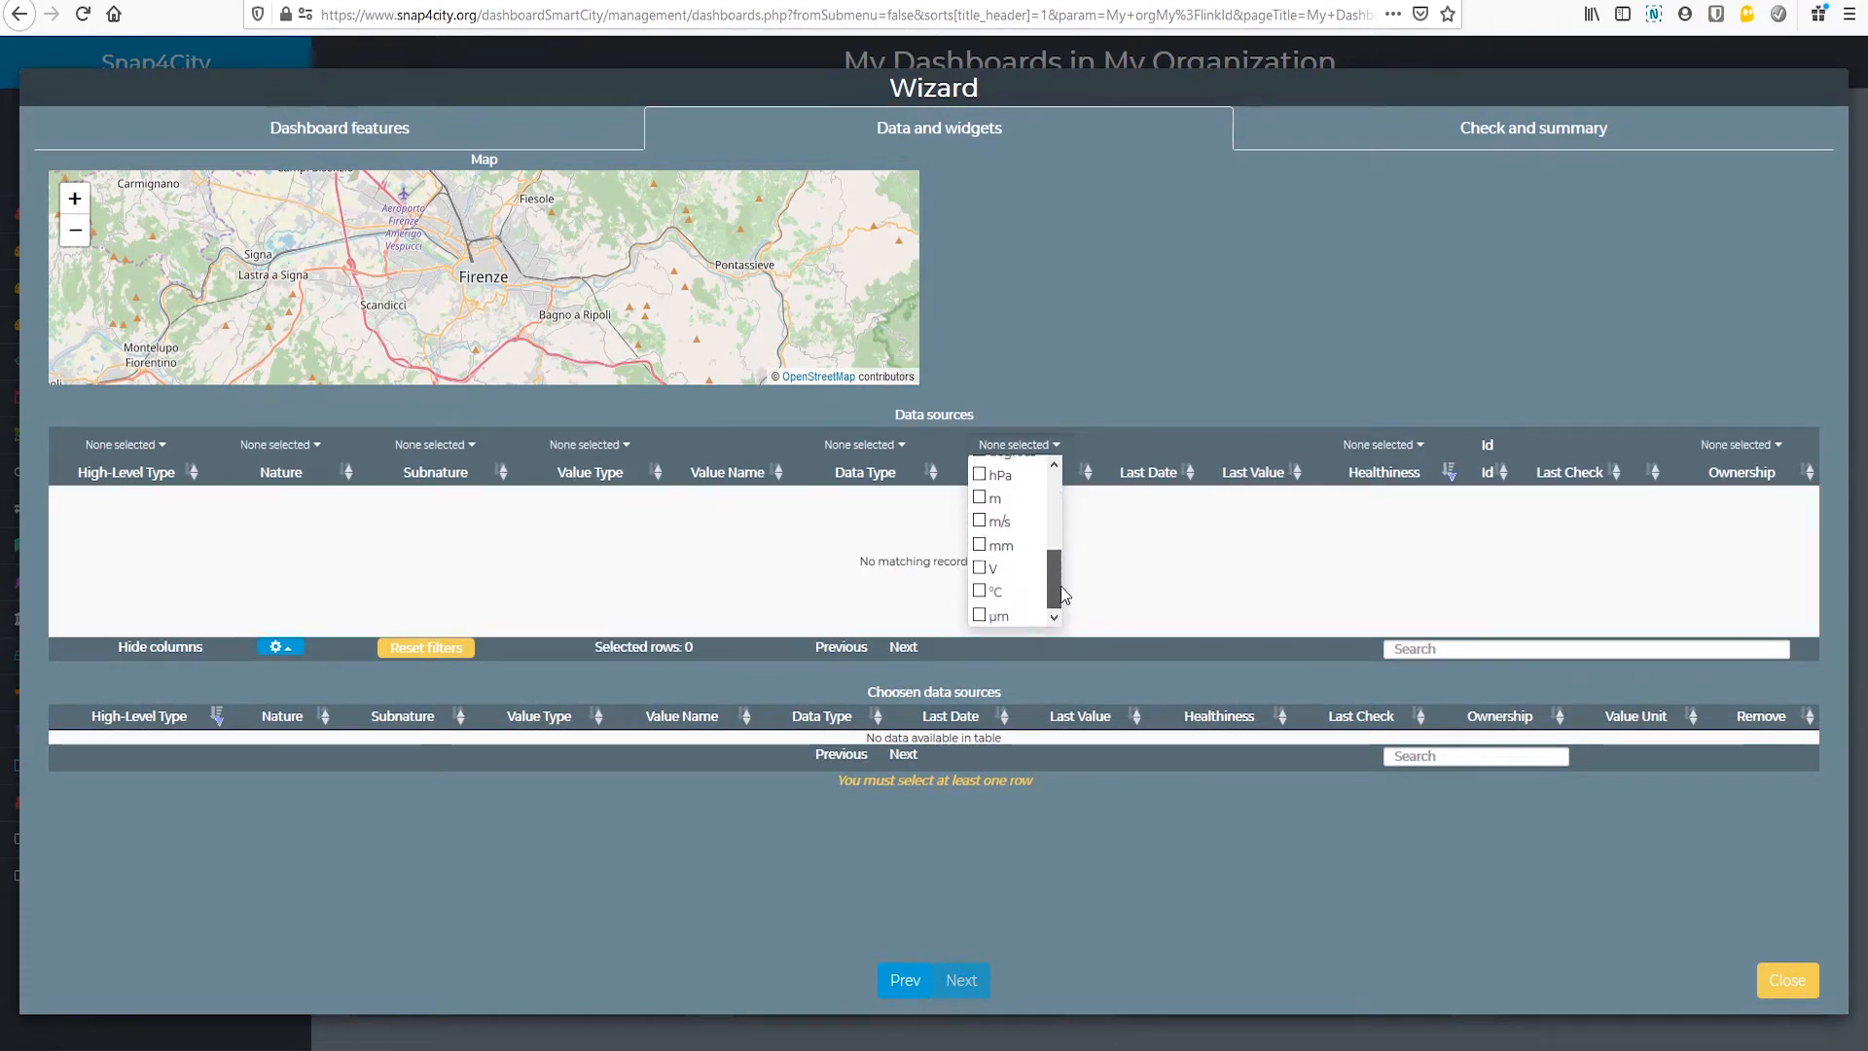
pyautogui.click(980, 593)
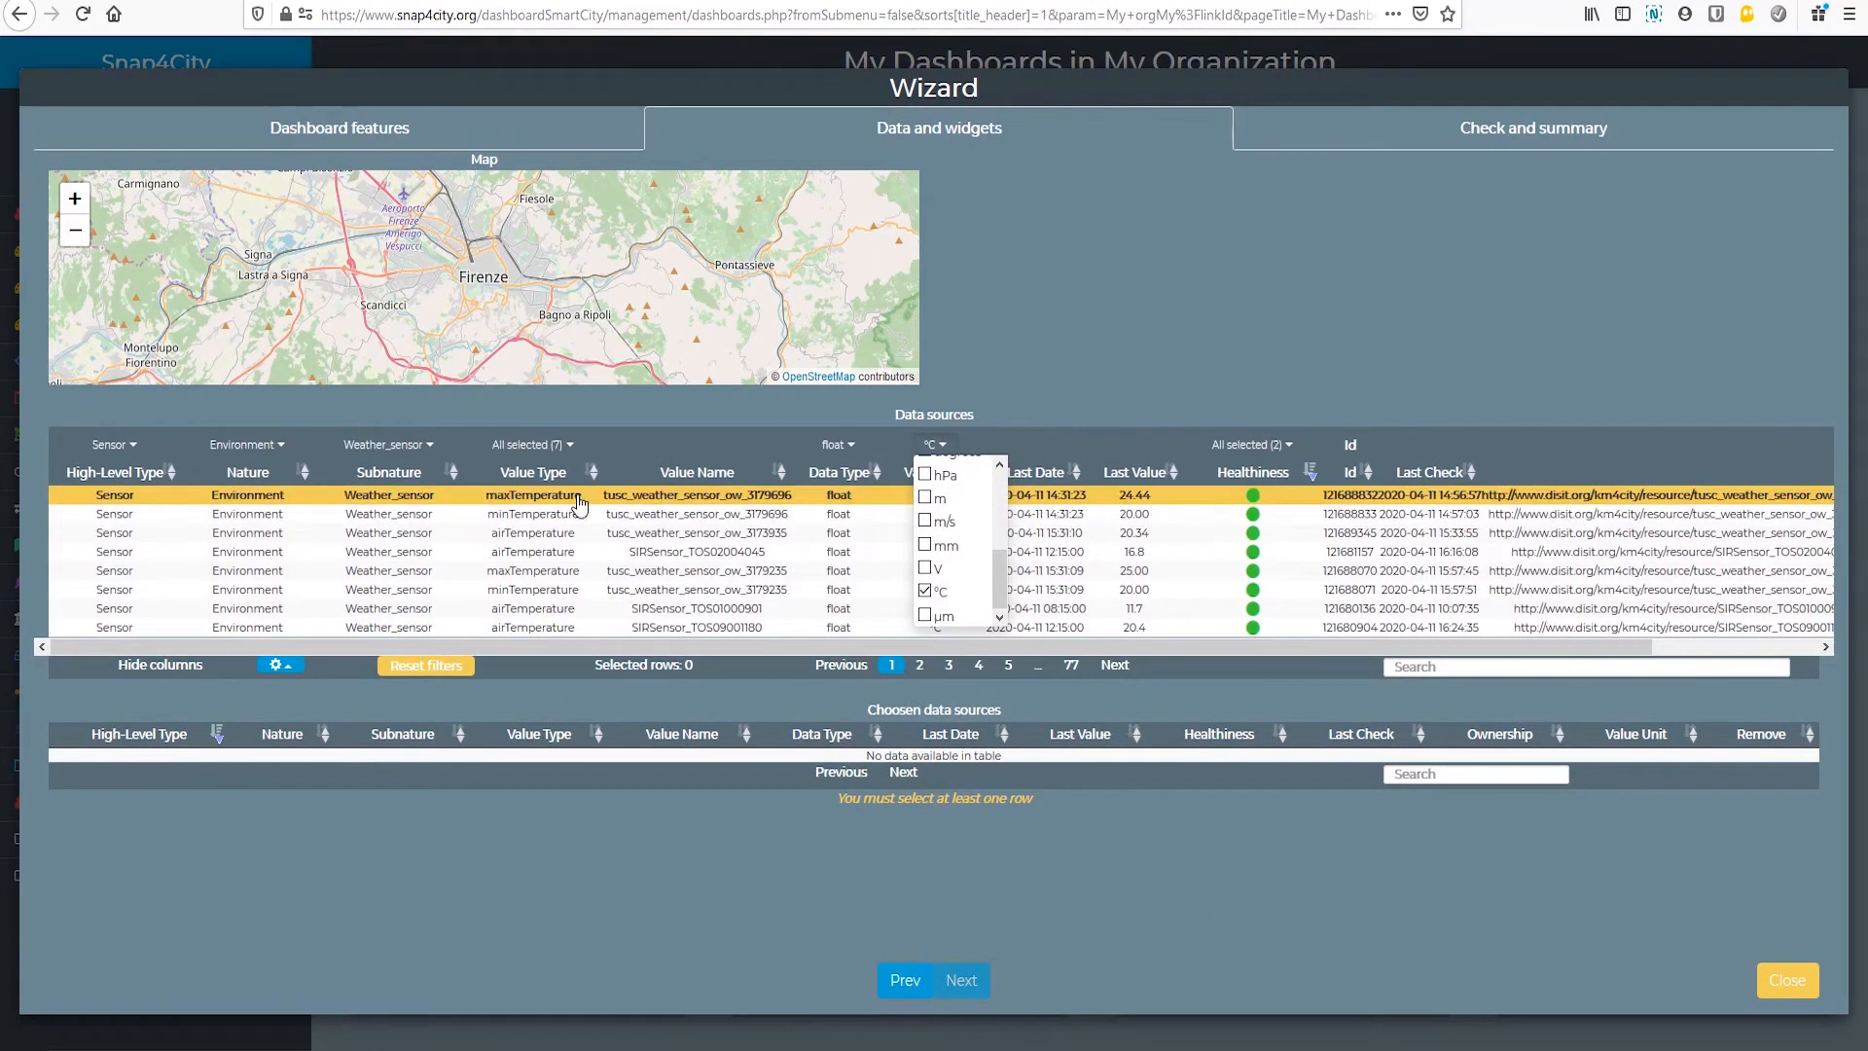
# Step: Select the first four temperature sources, from tusc_weather_sensor_ow_3179696 maxTemperature through SIRSensor_TOS02004045 airTemperature, and create the dashboard with its widgets
pyautogui.click(578, 498)
pyautogui.click(551, 514)
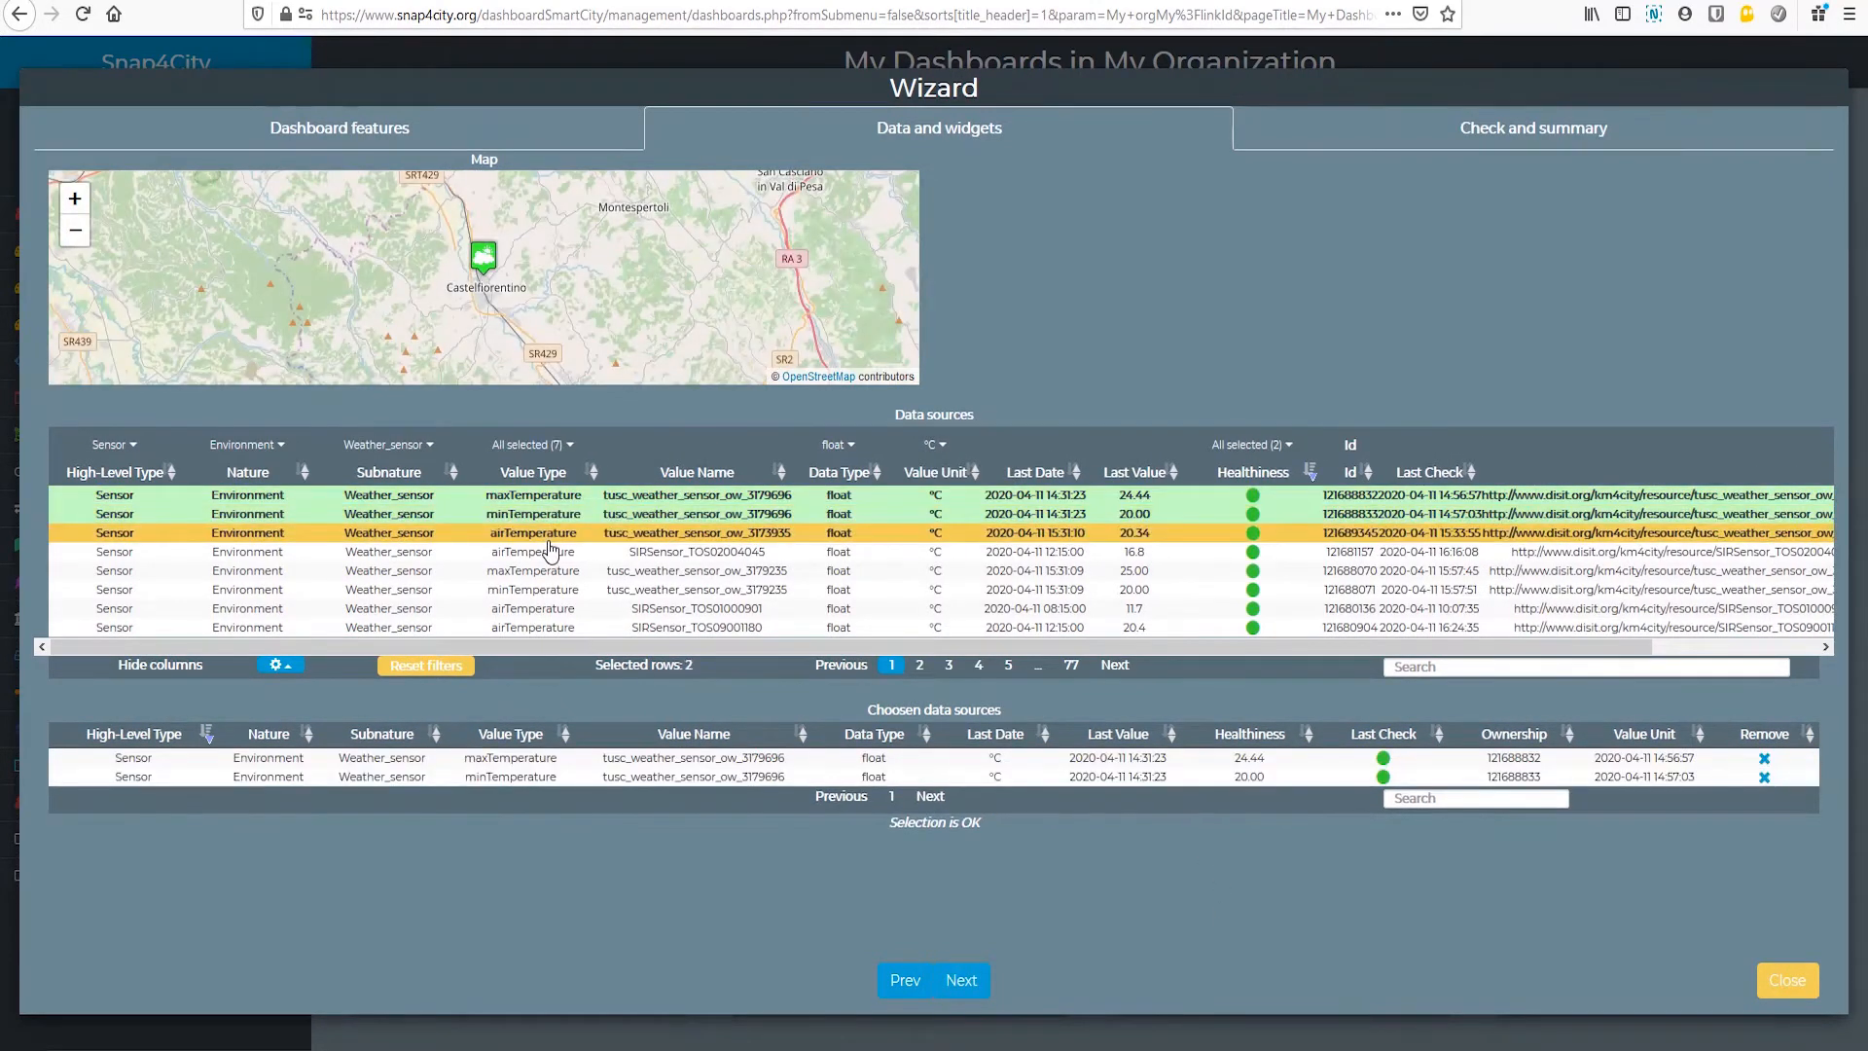
pyautogui.click(551, 533)
pyautogui.click(550, 552)
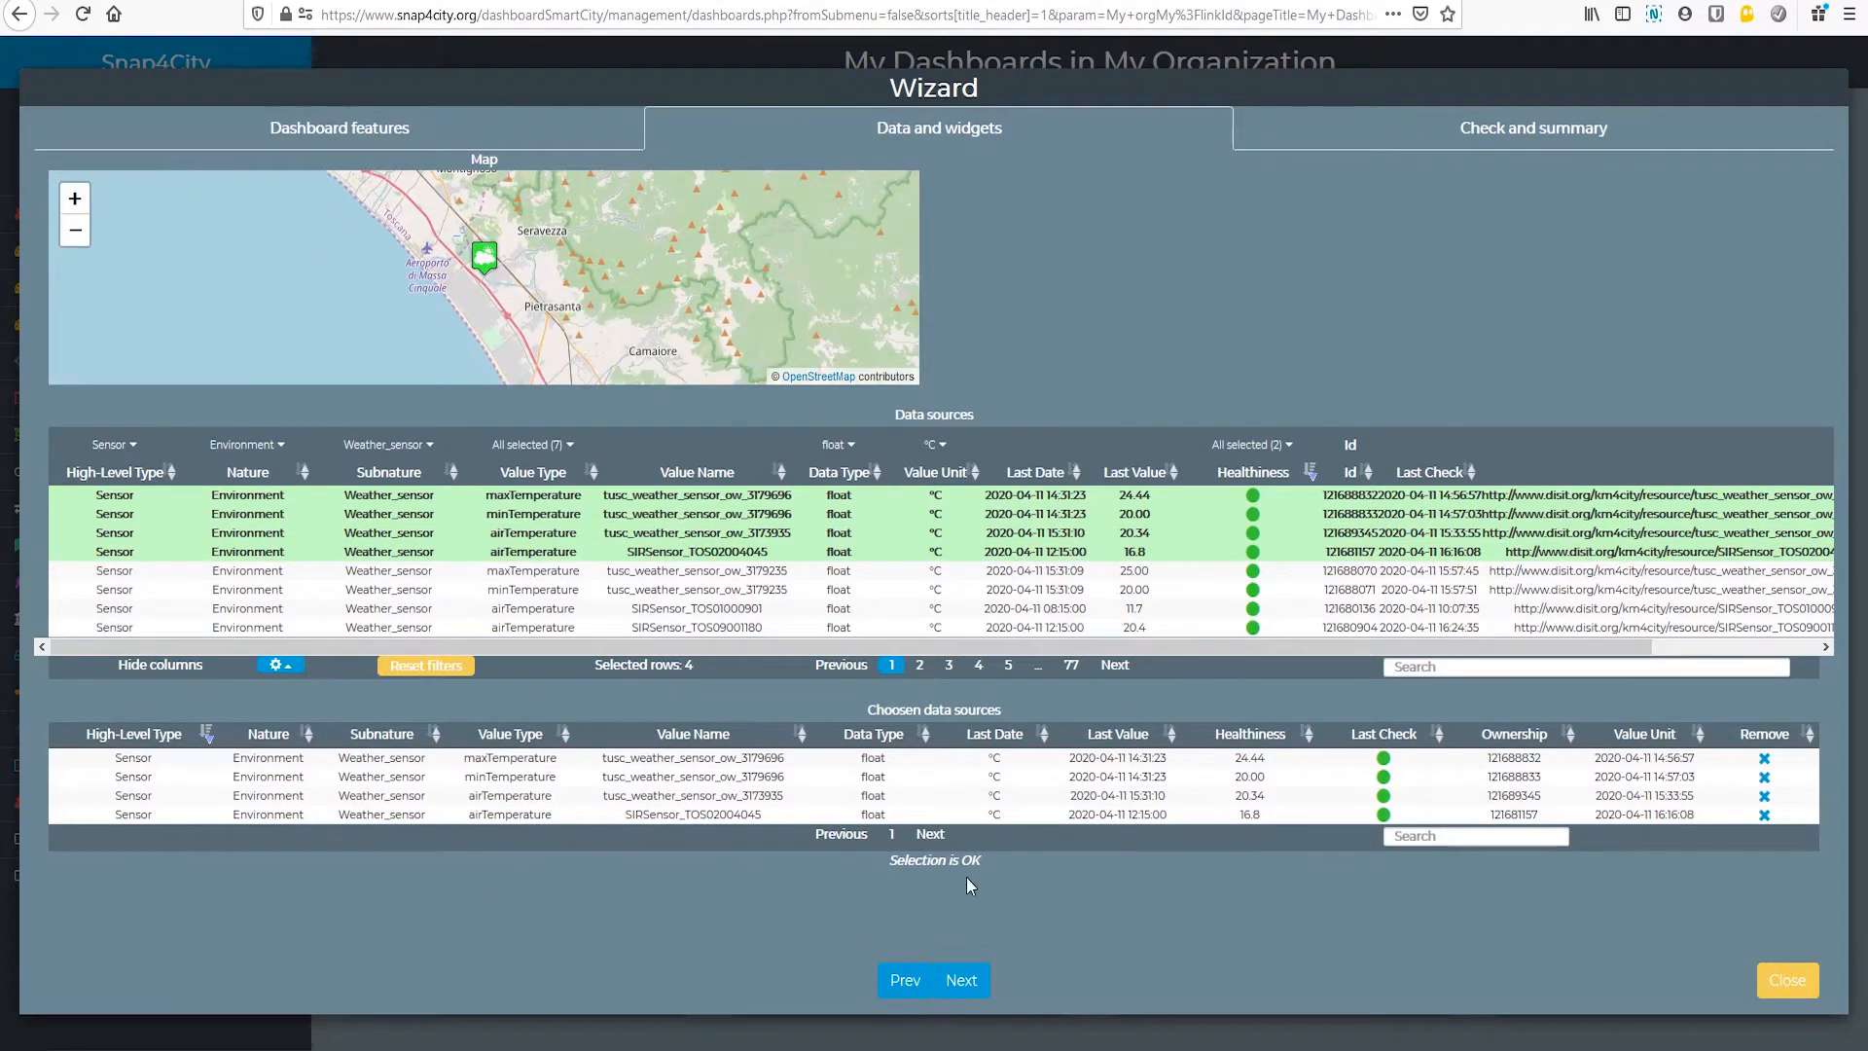
pyautogui.click(963, 983)
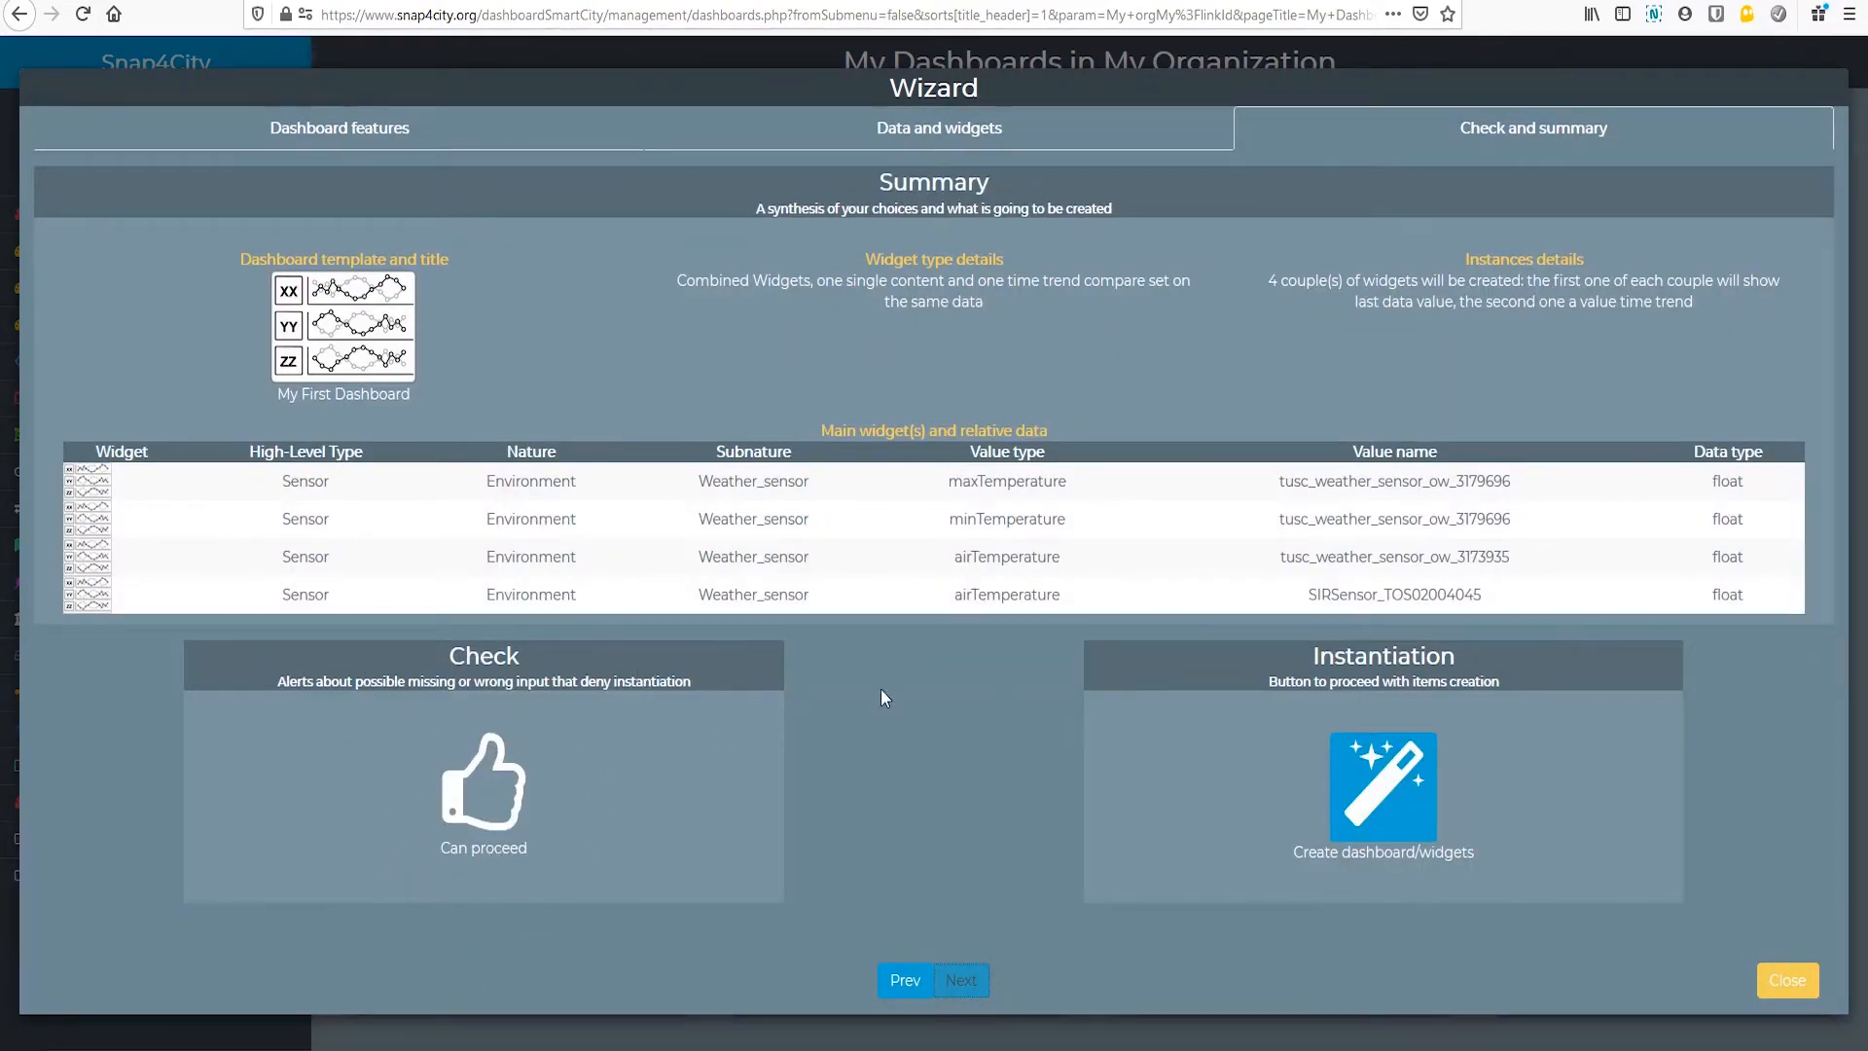
pyautogui.click(1393, 797)
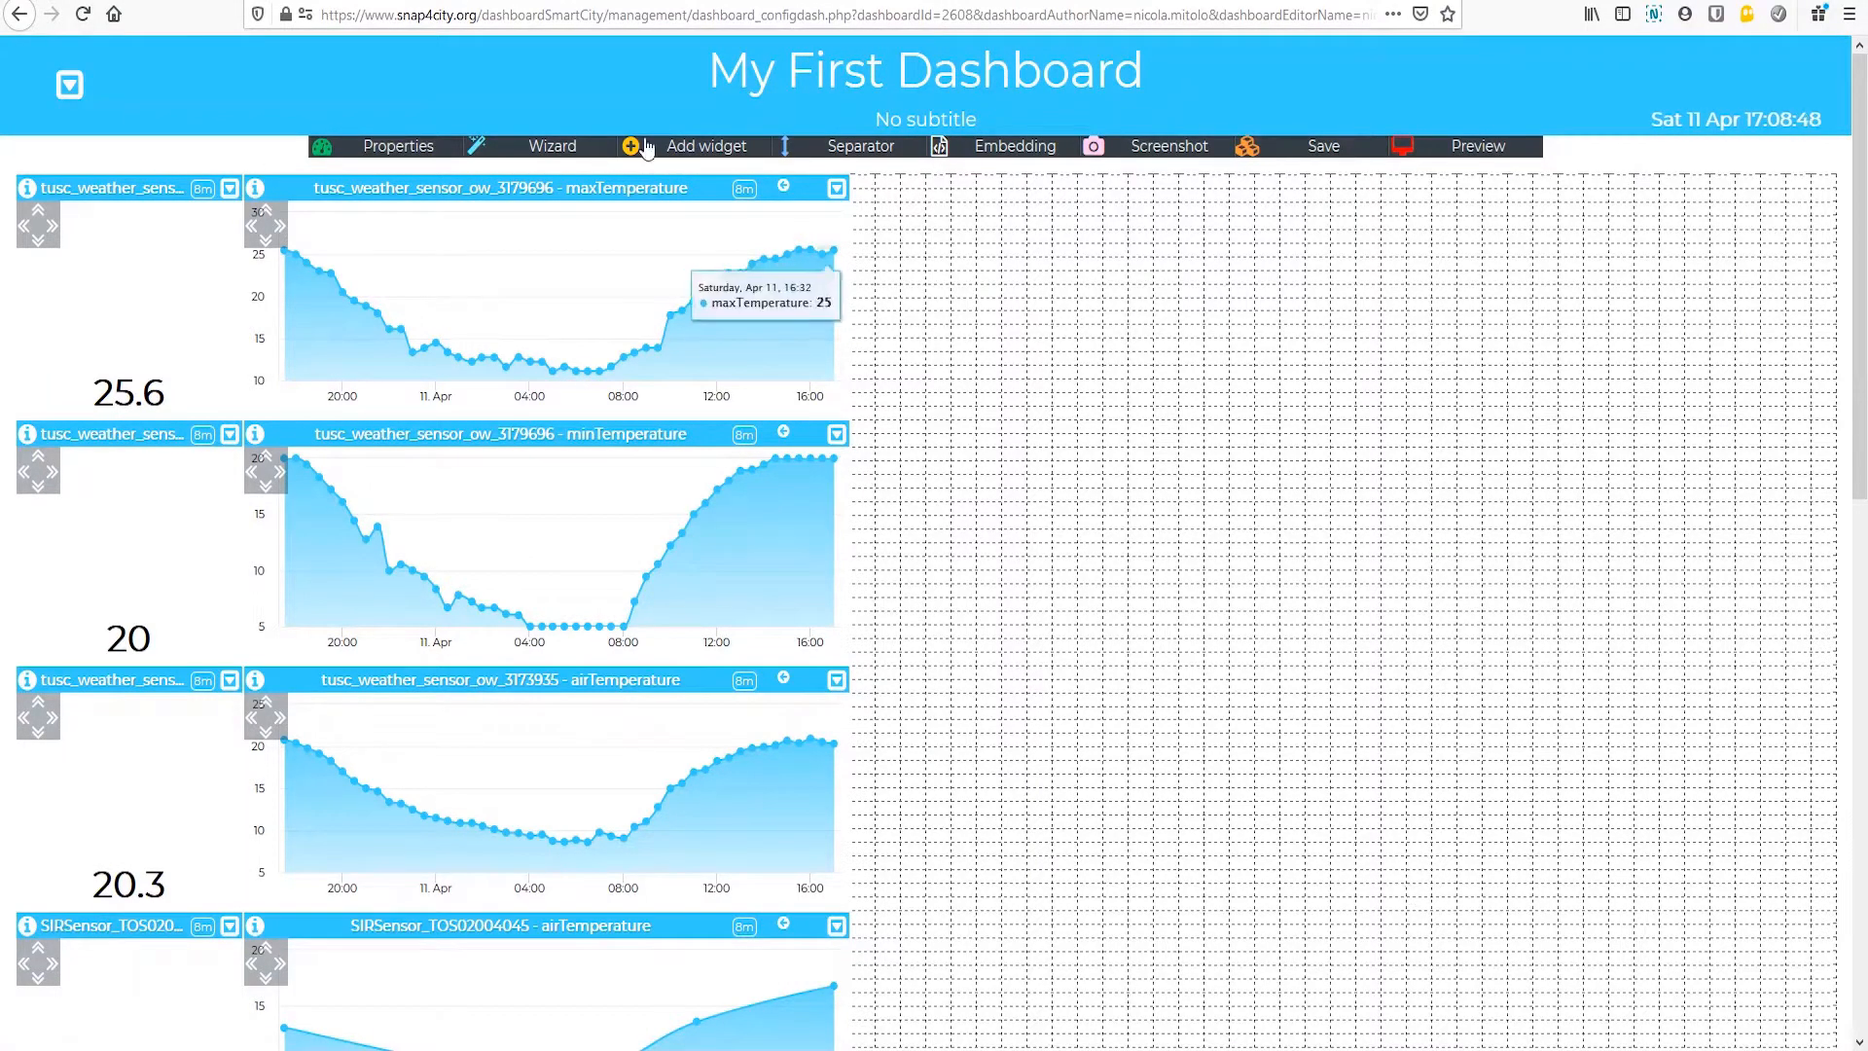
# Step: Move the four trend charts into one column further right on the grid, from maxTemperature down to SIRSensor_TOS02004045 airTemperature, and save the dashboard
pyautogui.moveTo(597, 188); pyautogui.dragTo(1331, 193)
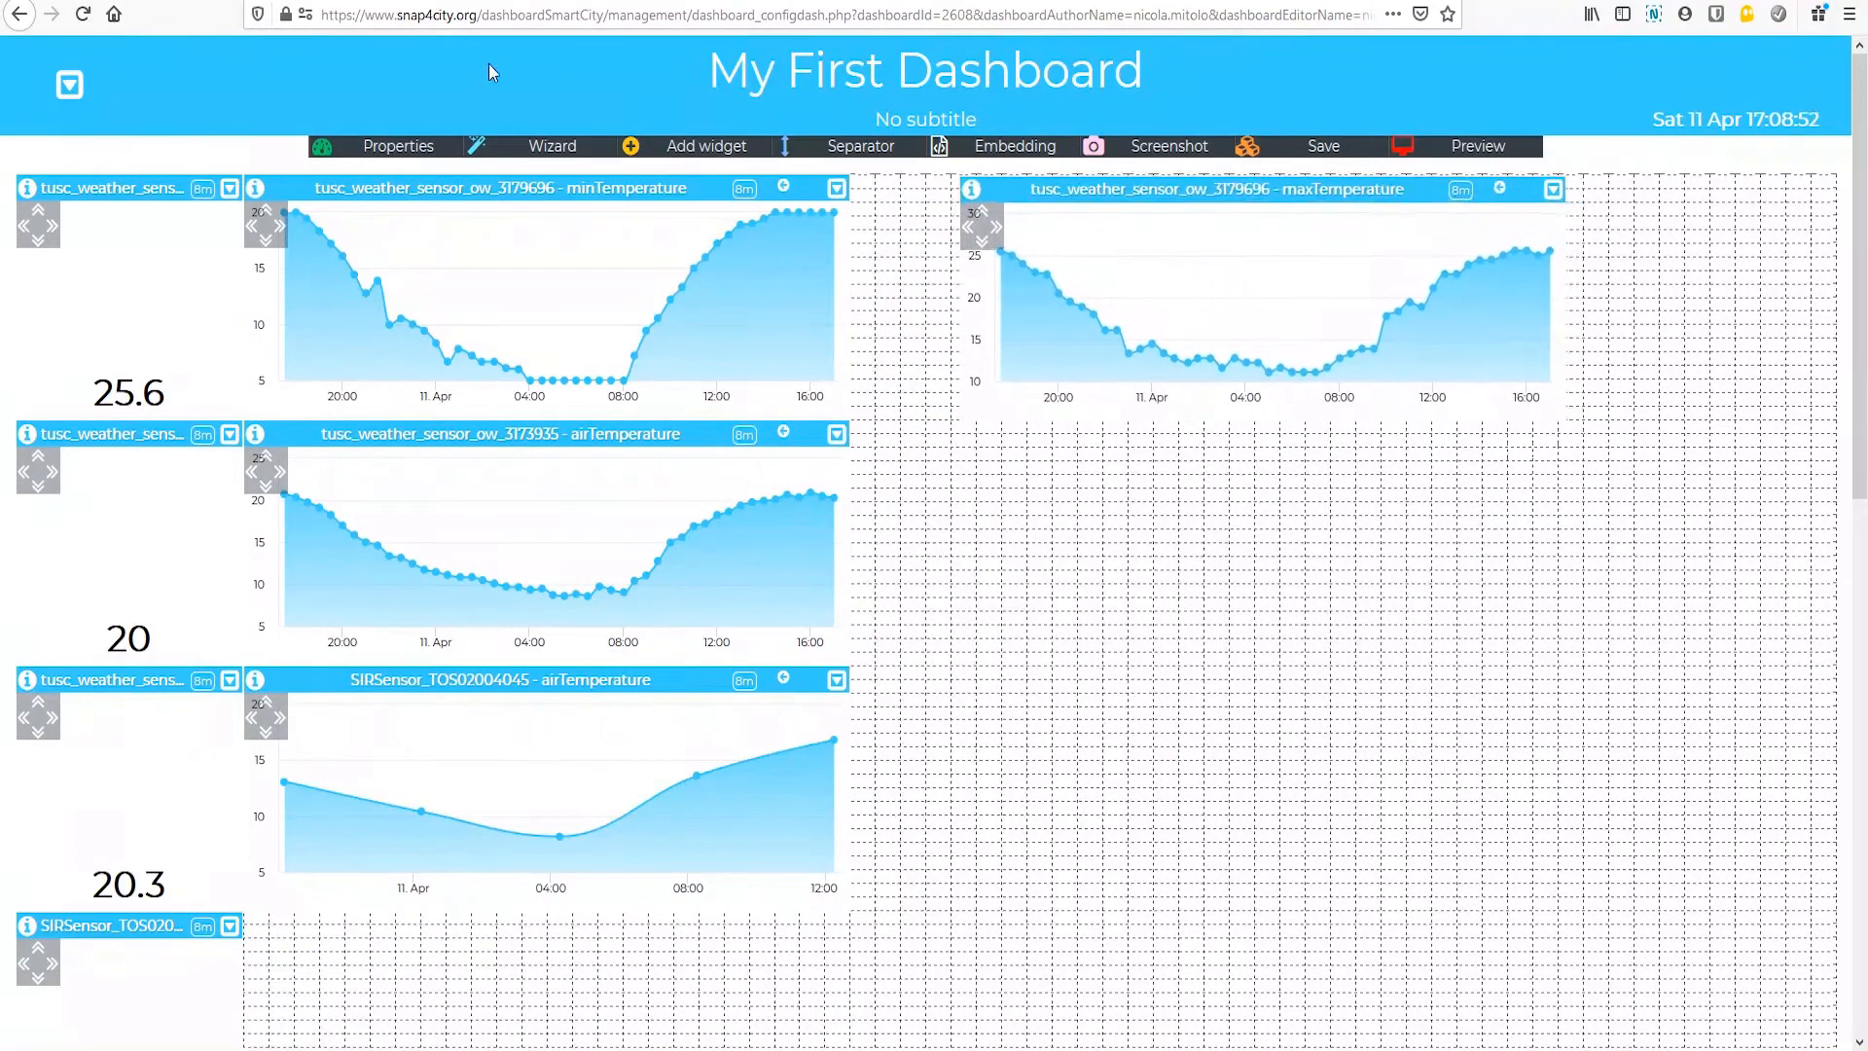
pyautogui.moveTo(452, 183); pyautogui.dragTo(1157, 437)
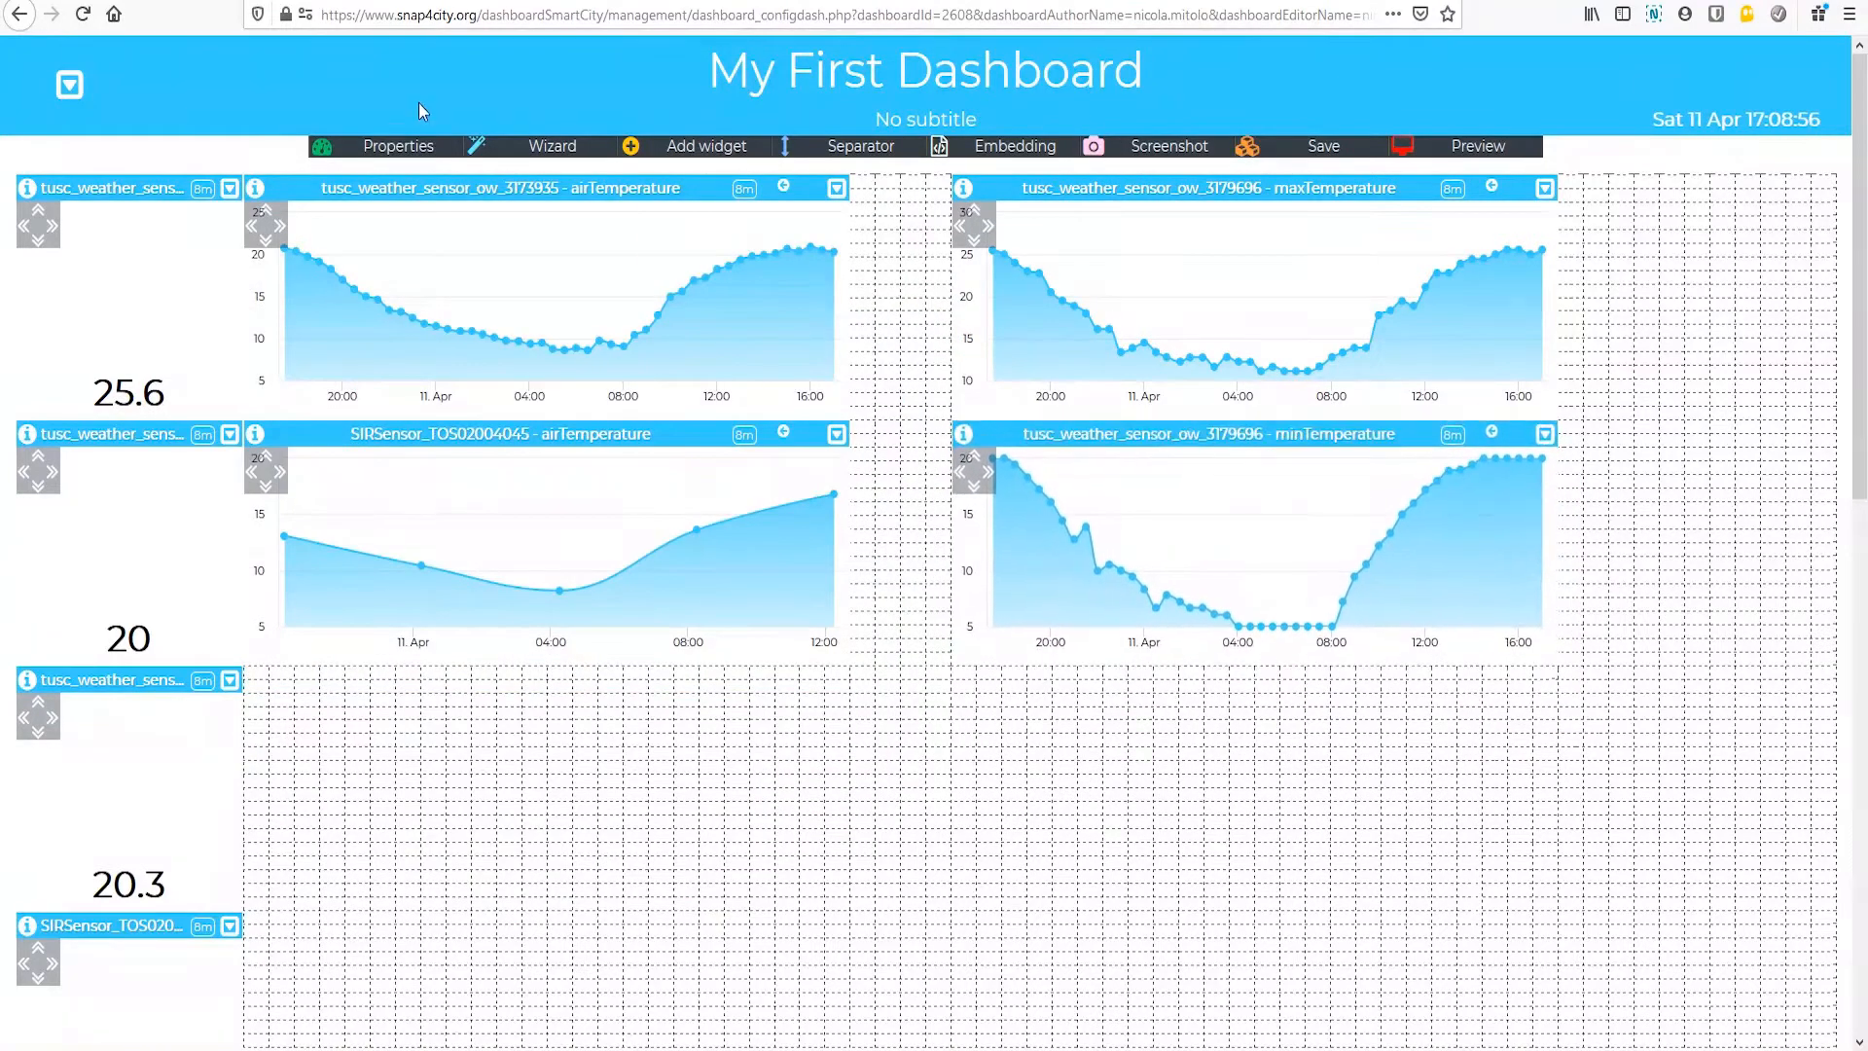
pyautogui.moveTo(415, 187); pyautogui.dragTo(1127, 670)
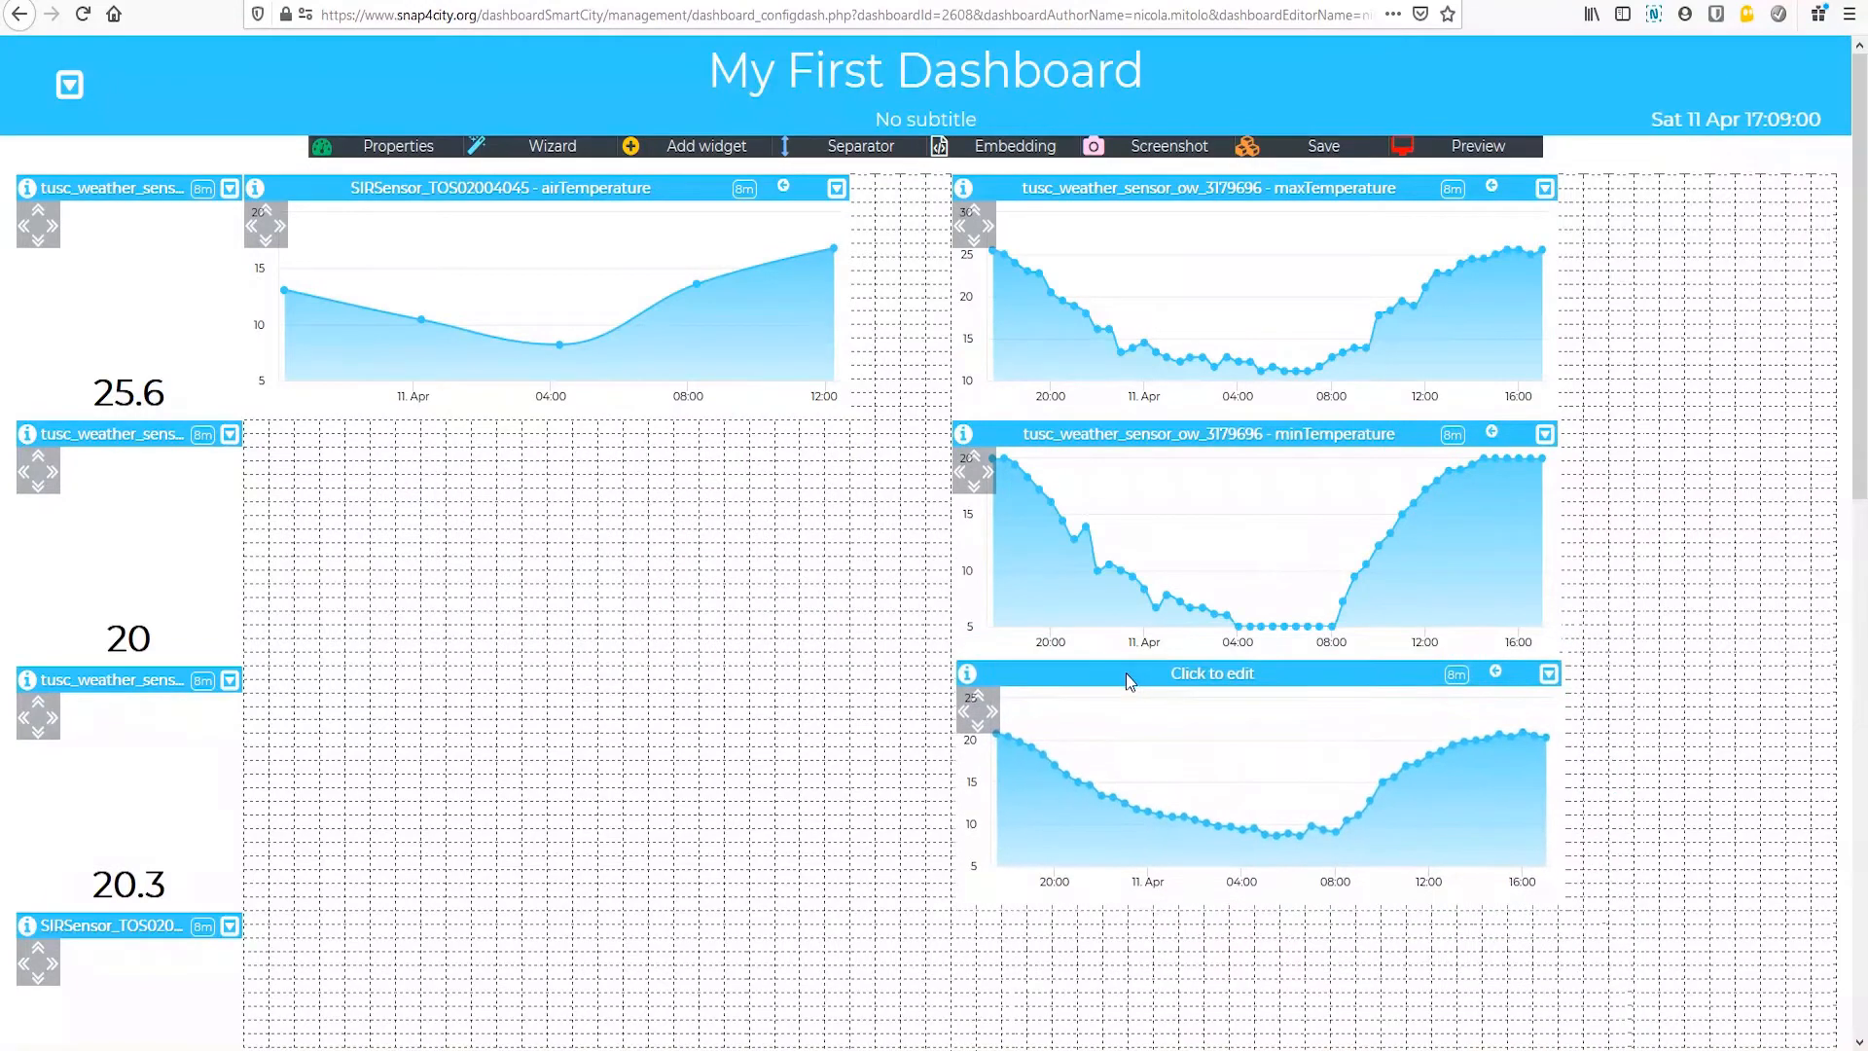
pyautogui.moveTo(793, 899); pyautogui.dragTo(1211, 822)
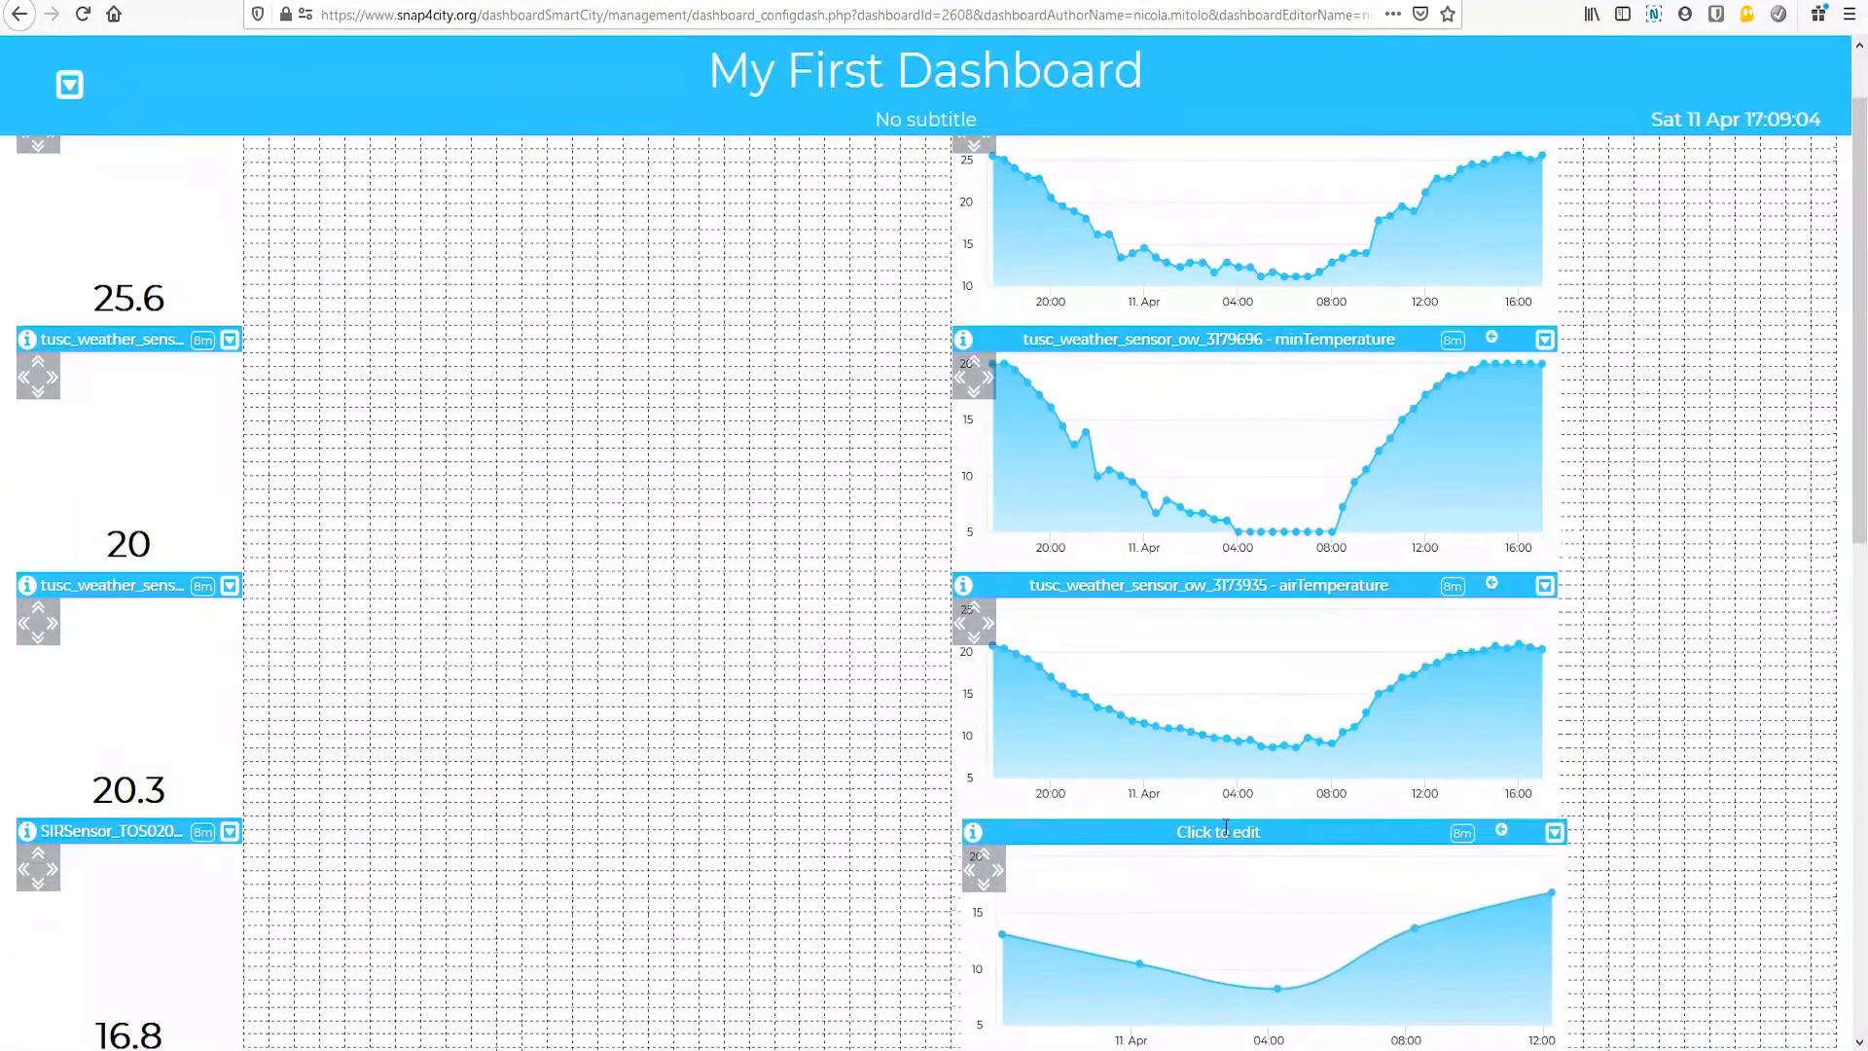
pyautogui.scroll(2, 26, 531)
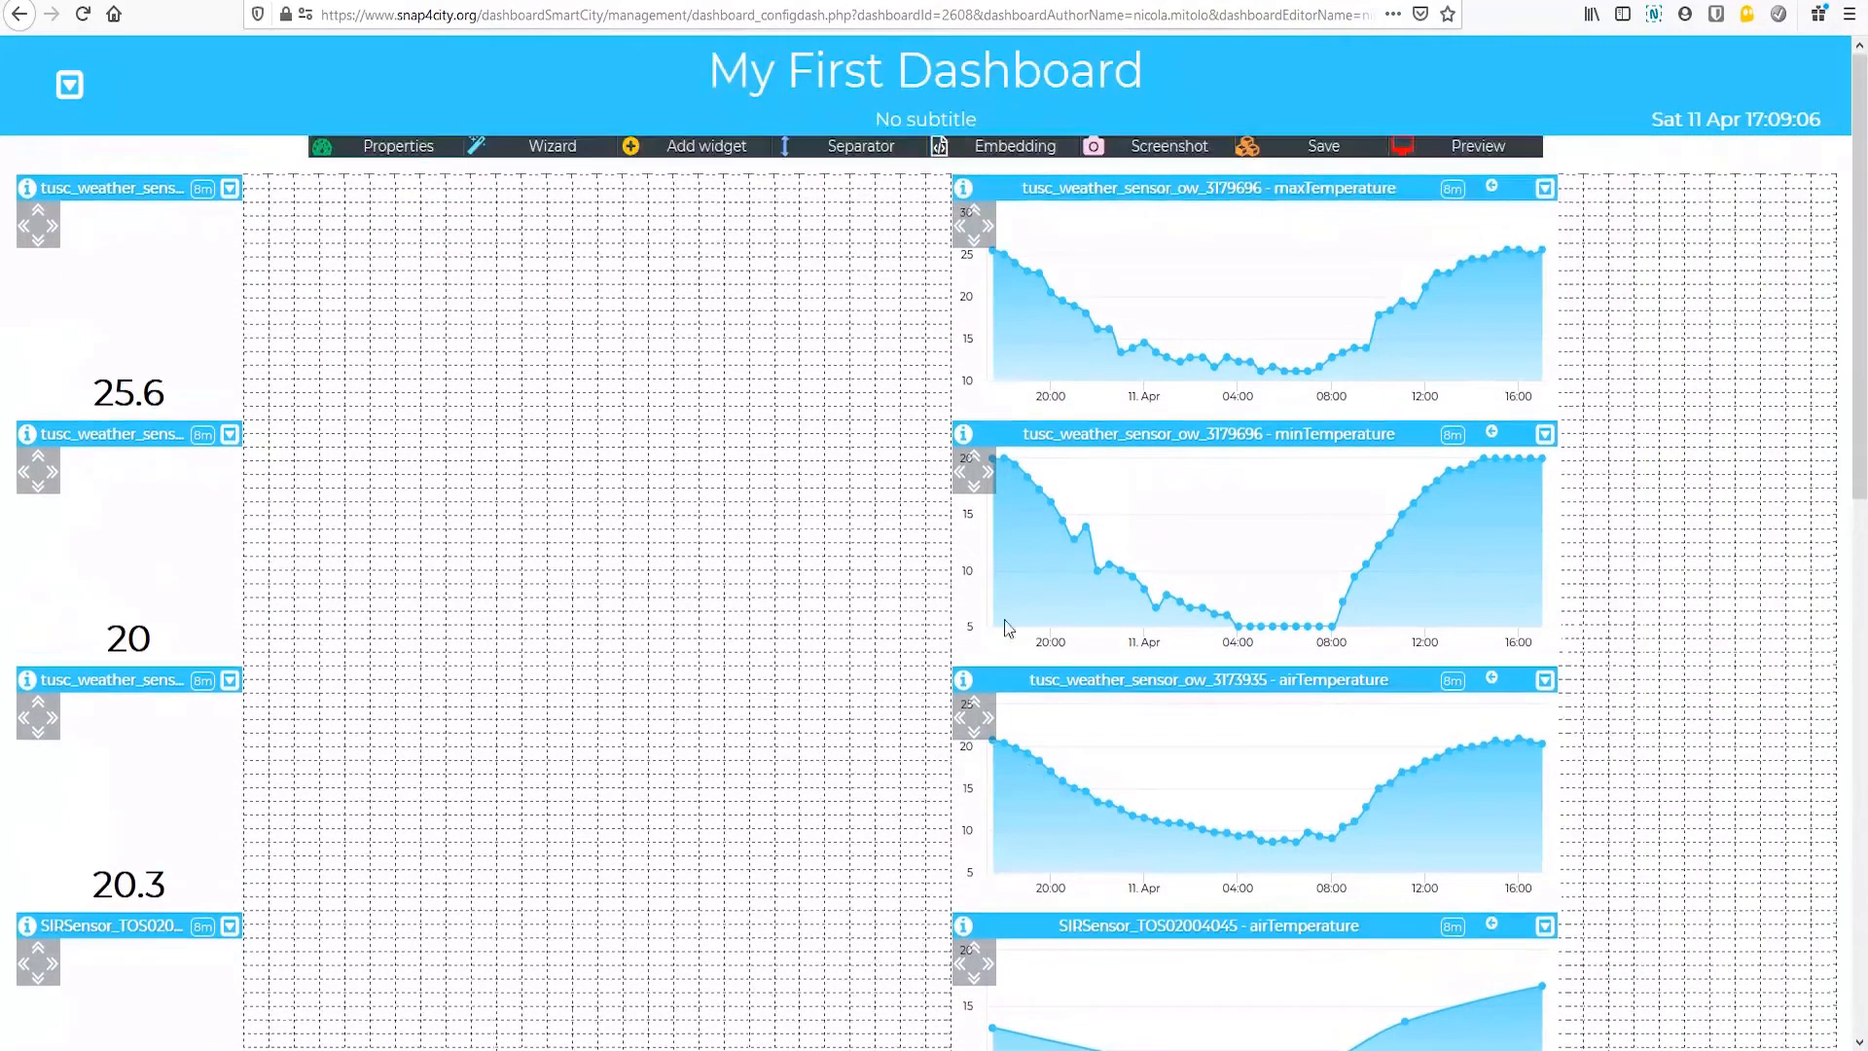
pyautogui.click(1322, 141)
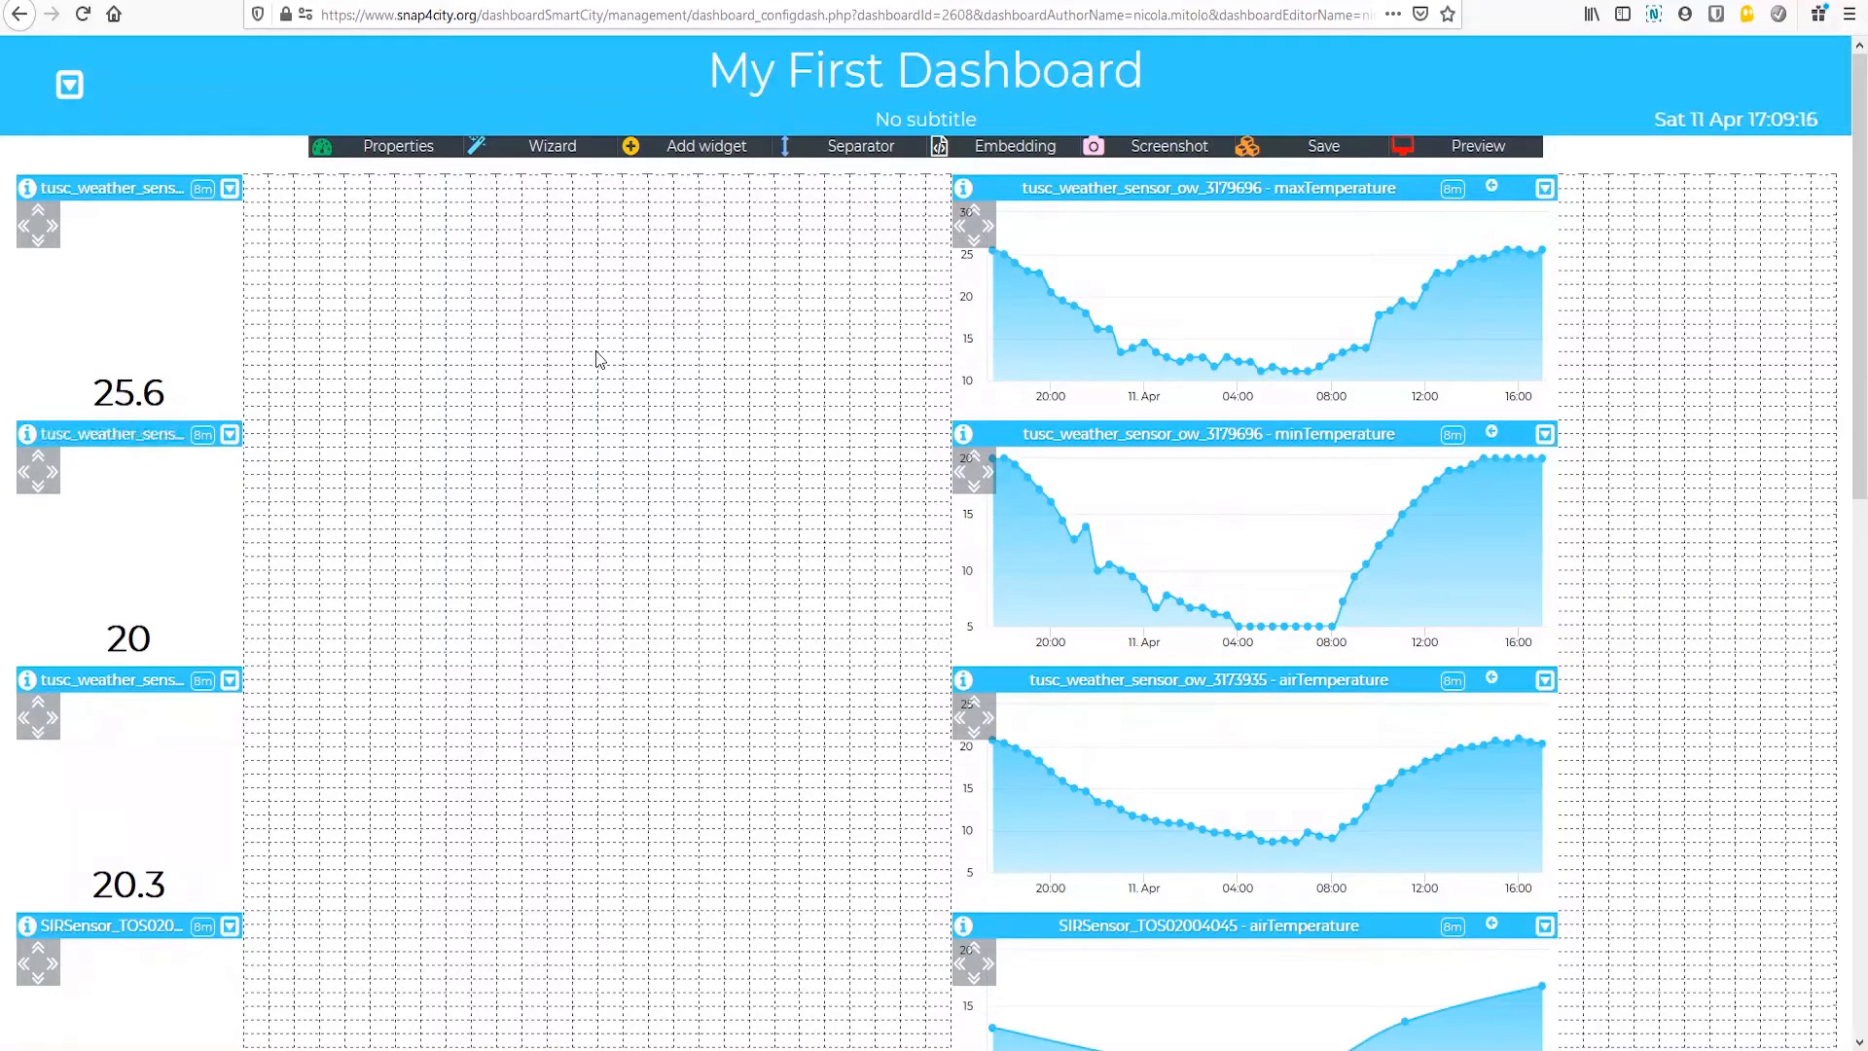
# Step: Make the maxTemperature and minTemperature trend charts about three grid rows shorter and four grid columns wider
pyautogui.click(975, 216)
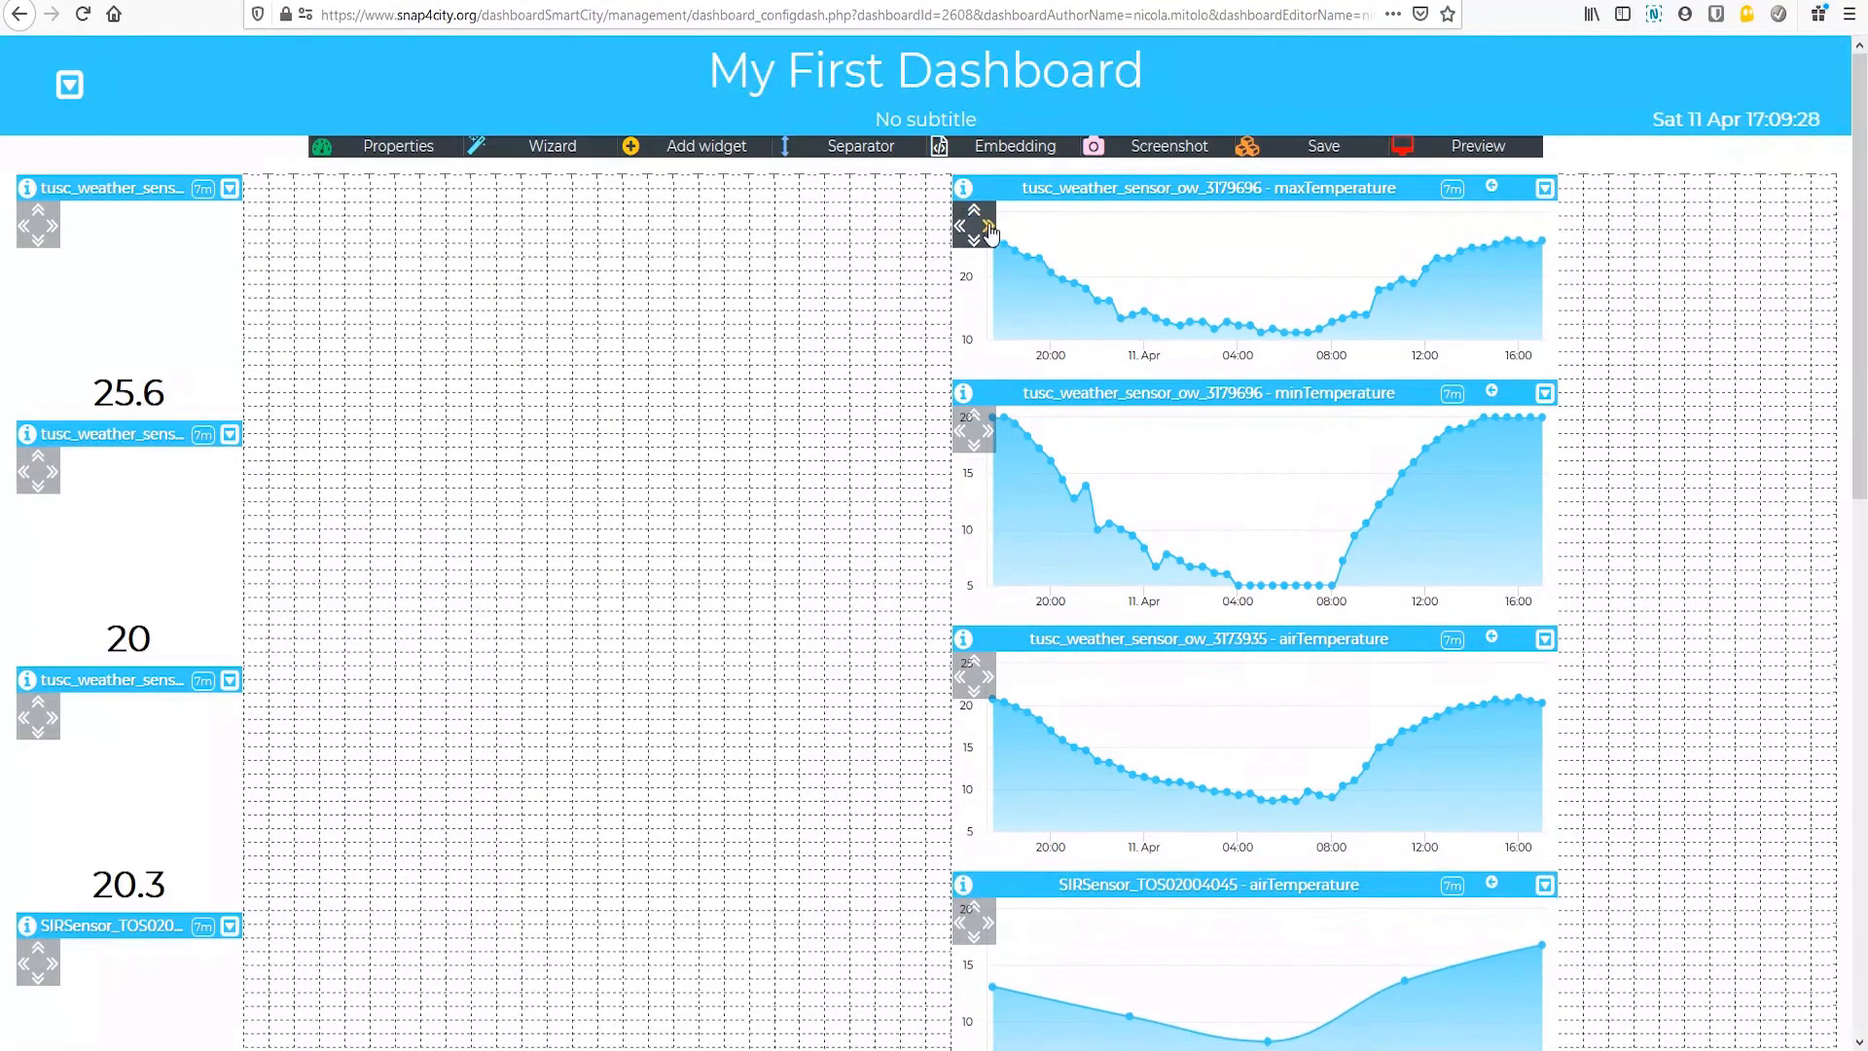
pyautogui.click(988, 229)
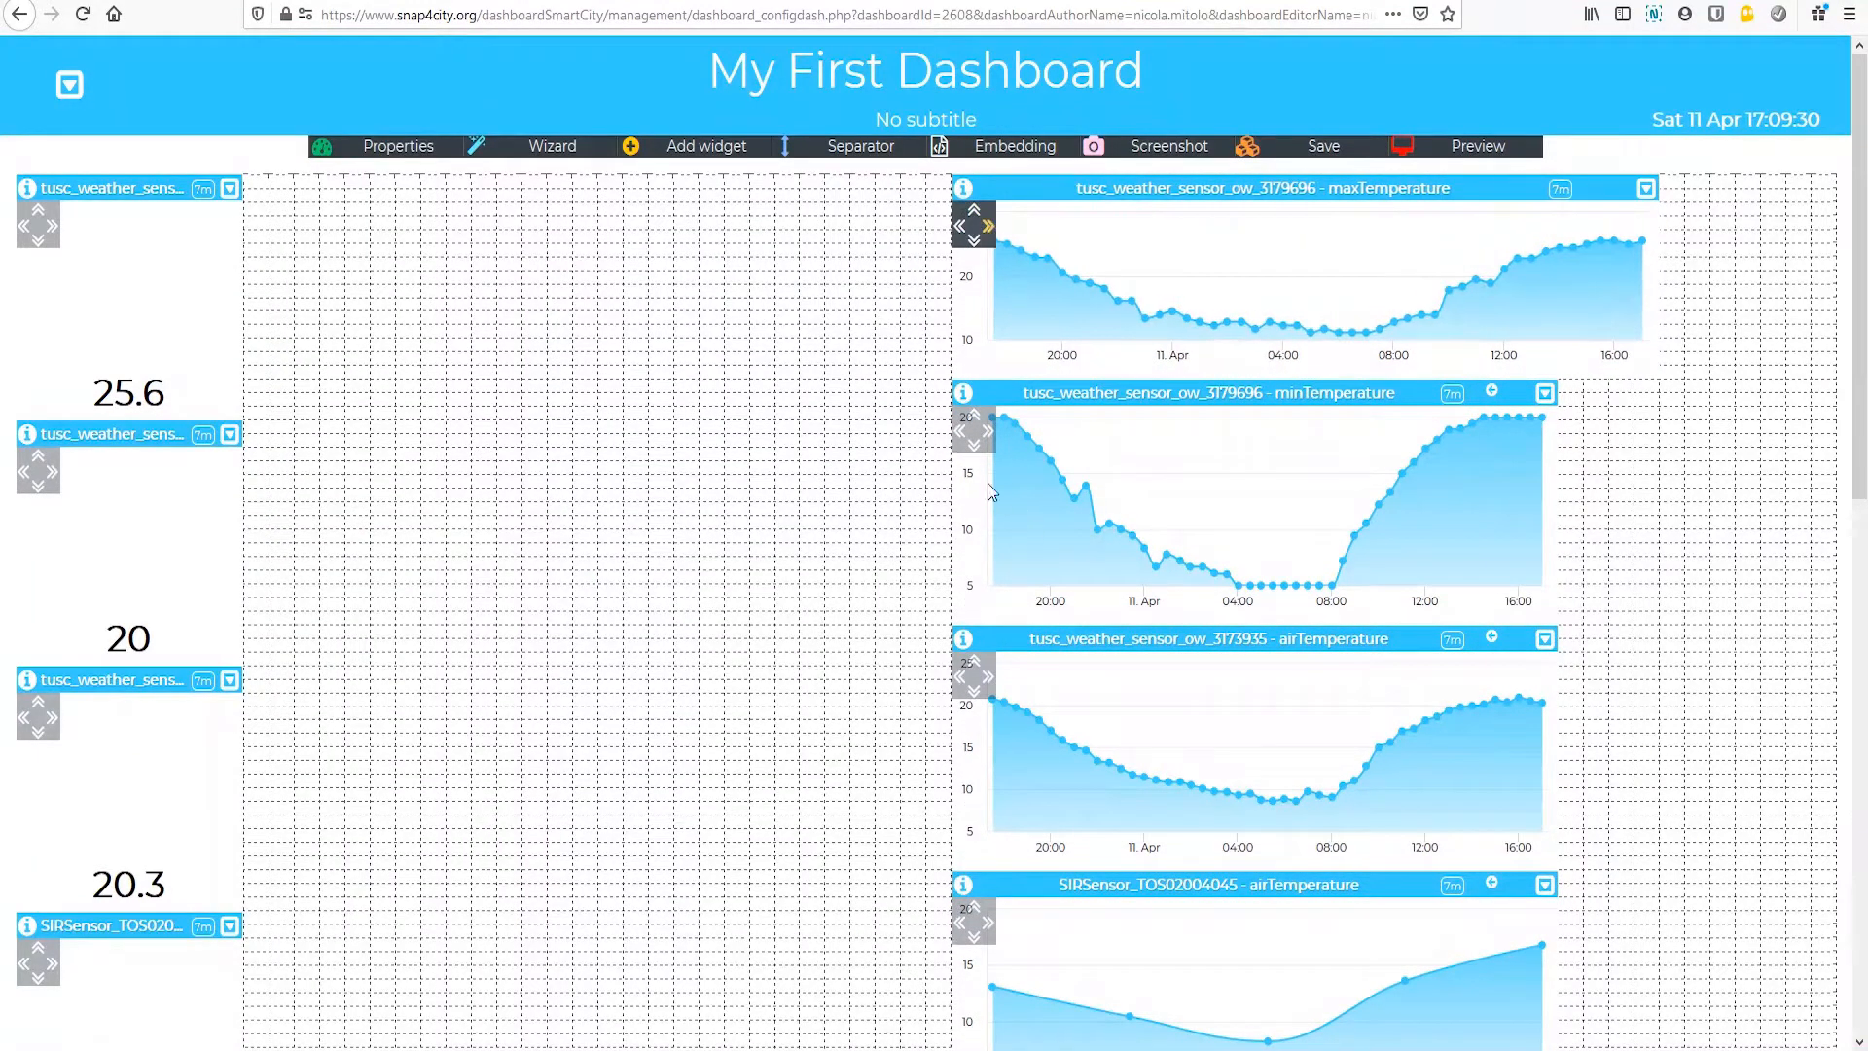
pyautogui.click(975, 416)
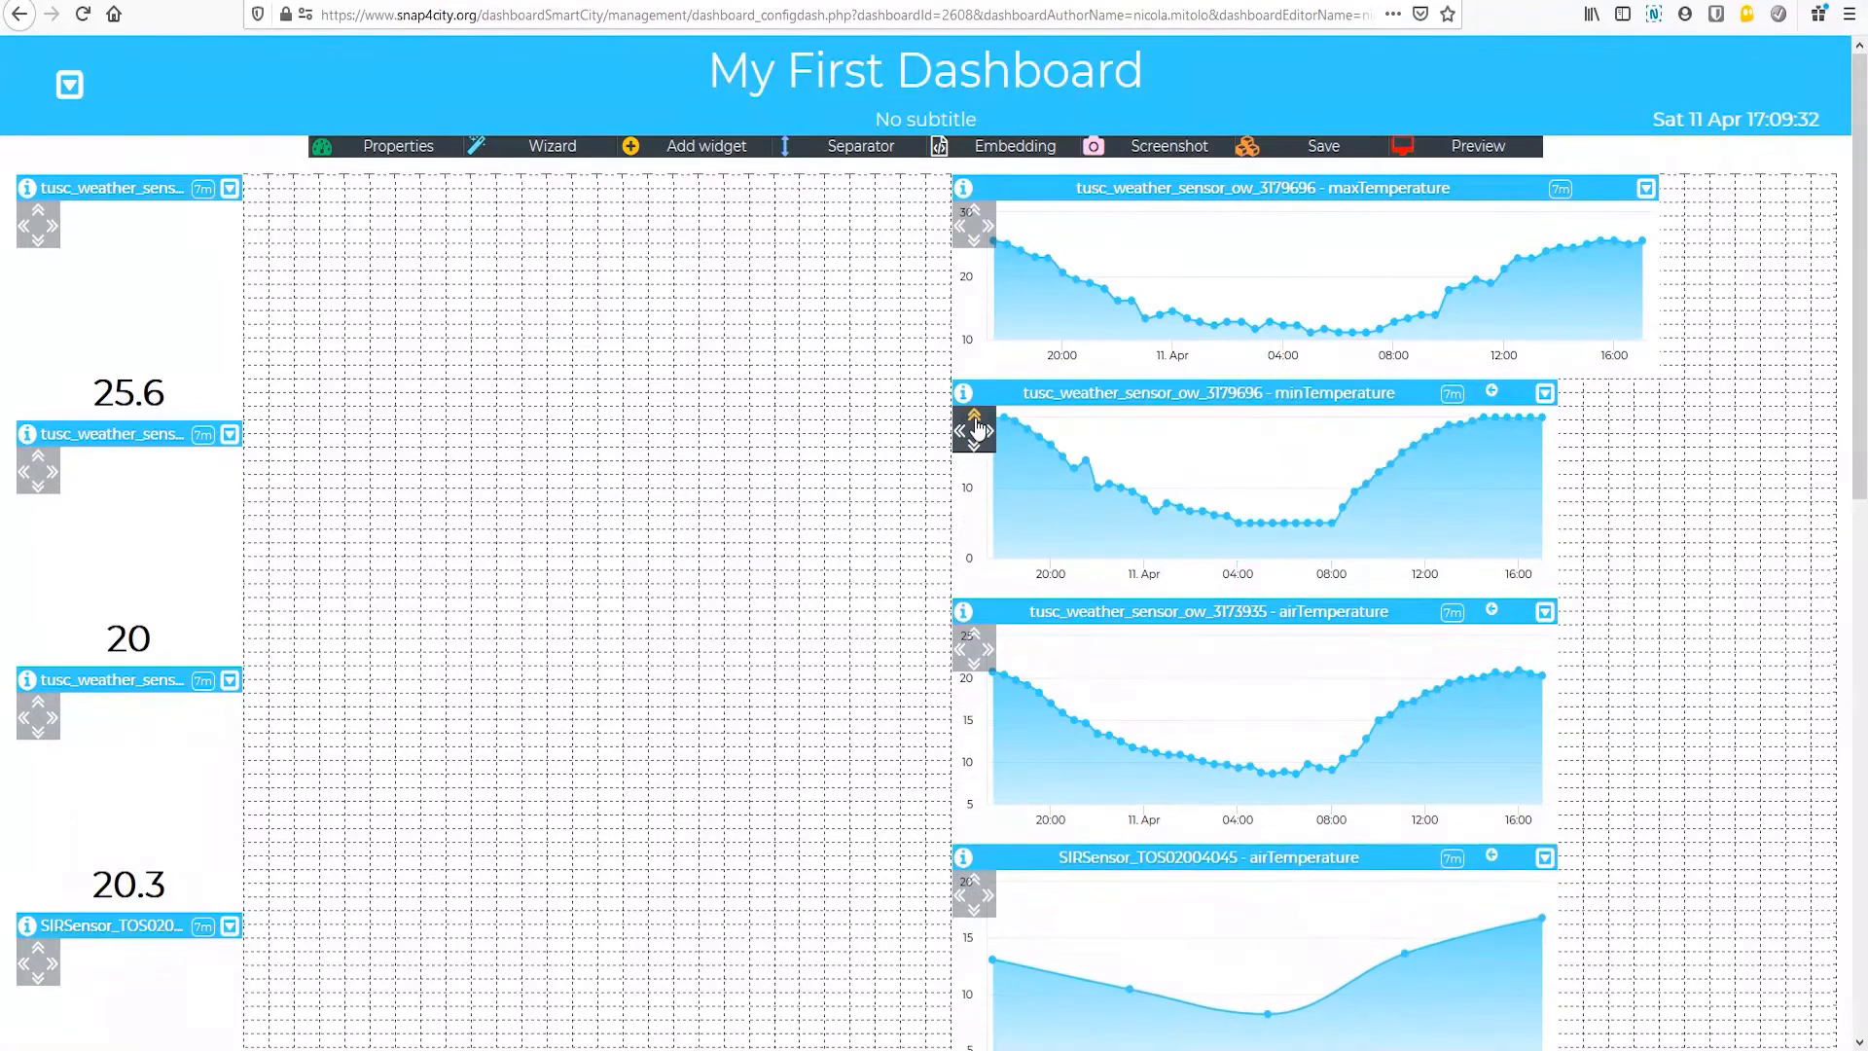
pyautogui.click(975, 418)
pyautogui.click(987, 431)
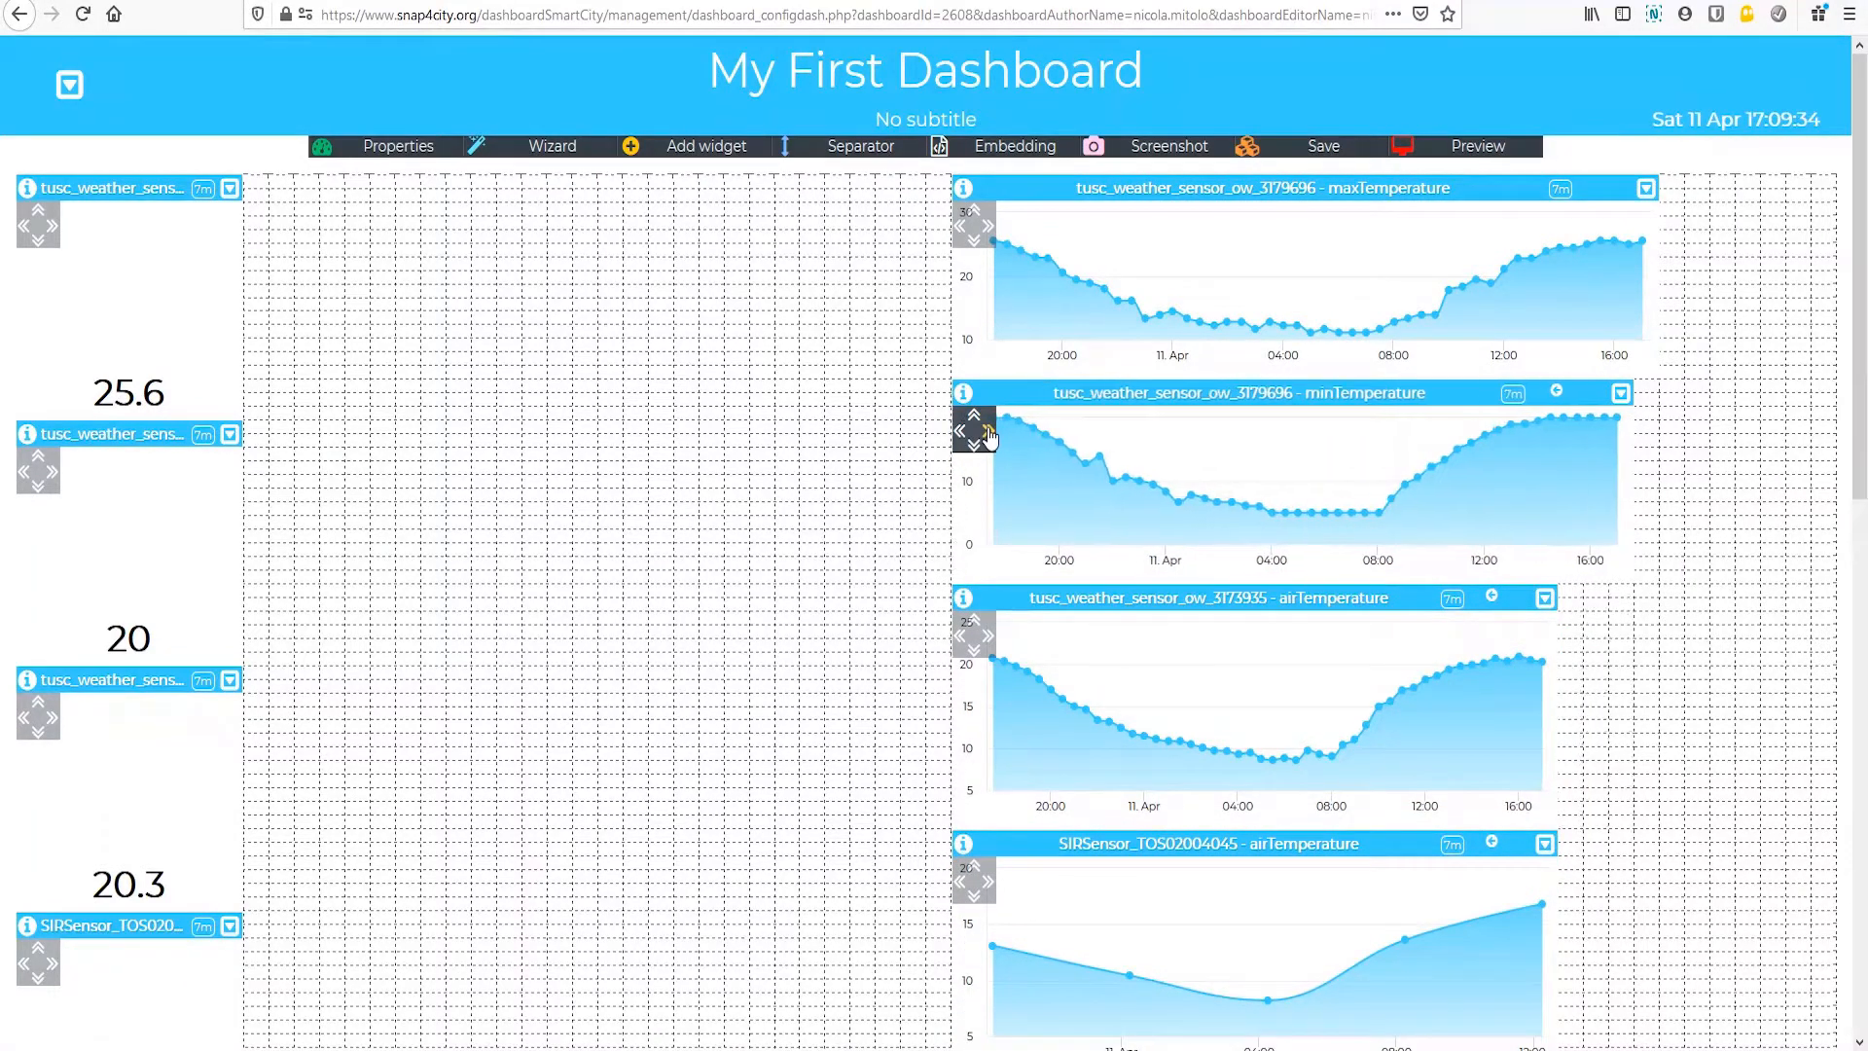
# Step: Make the tusc_weather_sensor_ow_3173935 chart three grid rows shorter, the SIRSensor_TOS02004045 chart two rows shorter, and both four columns wider
pyautogui.click(975, 623)
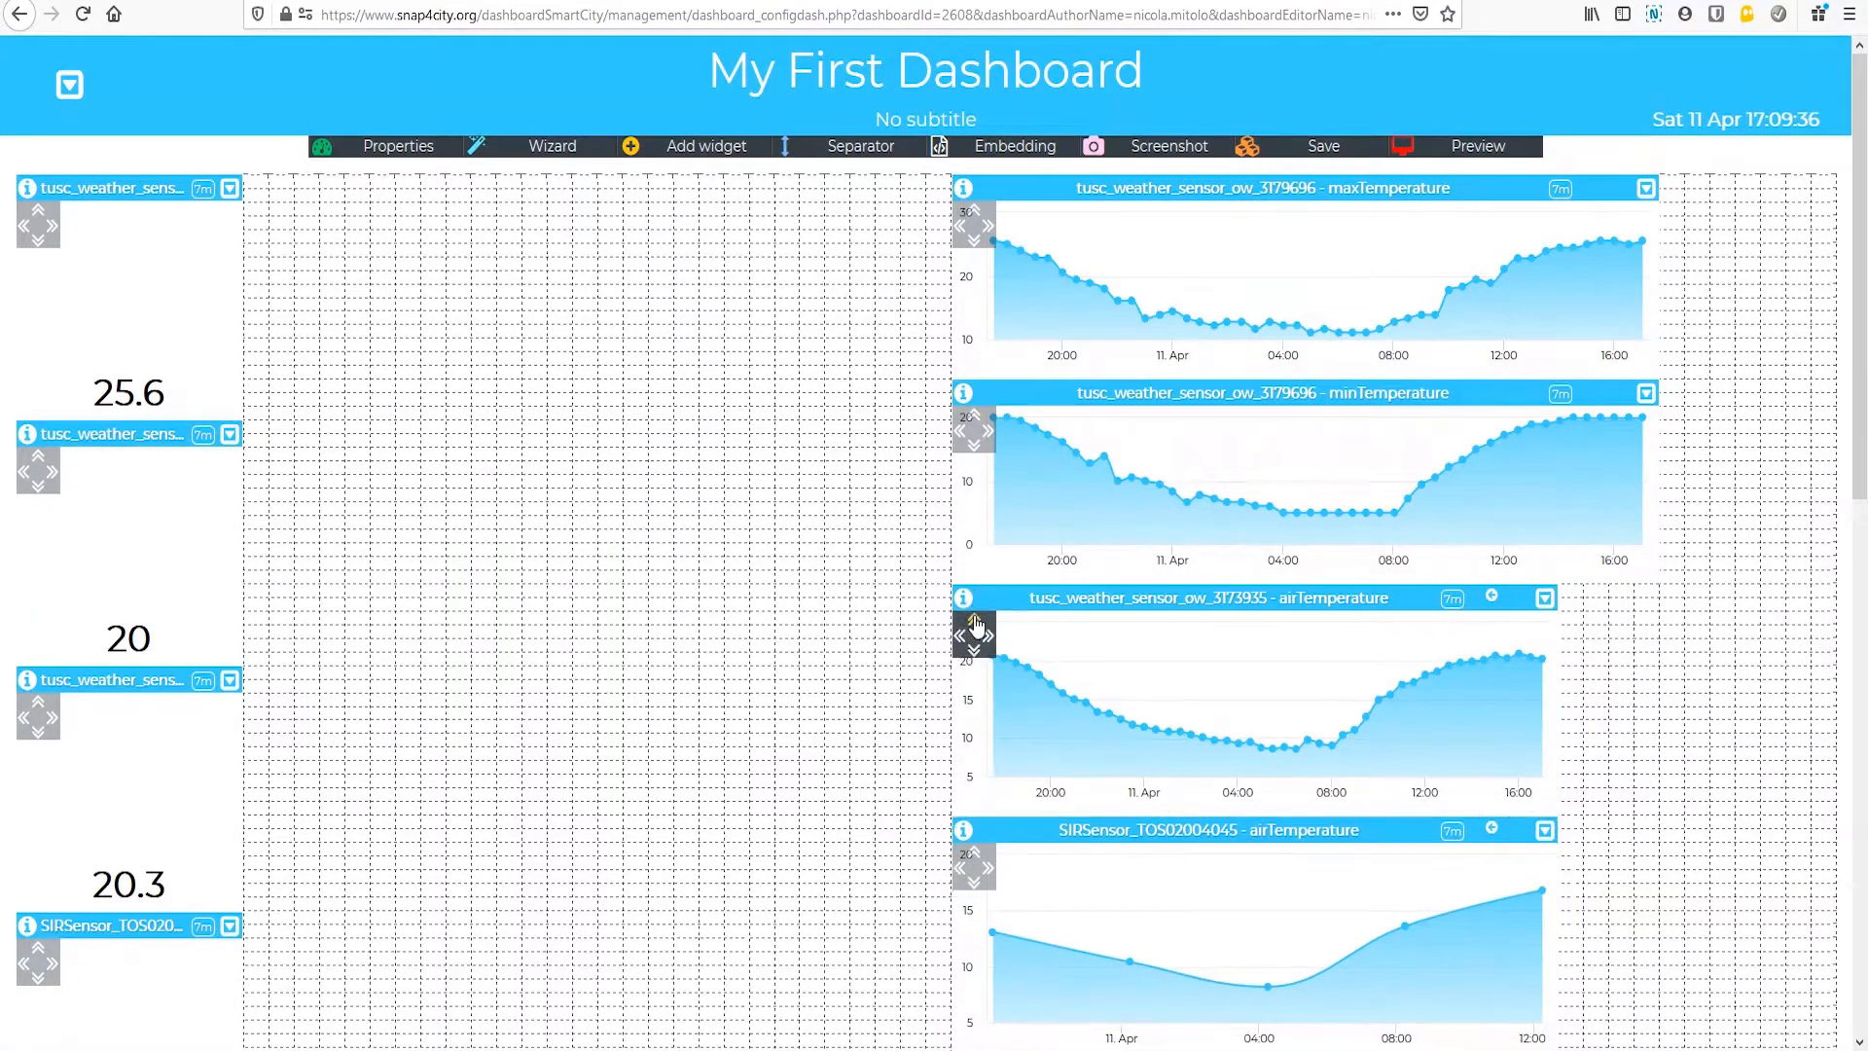
pyautogui.click(987, 636)
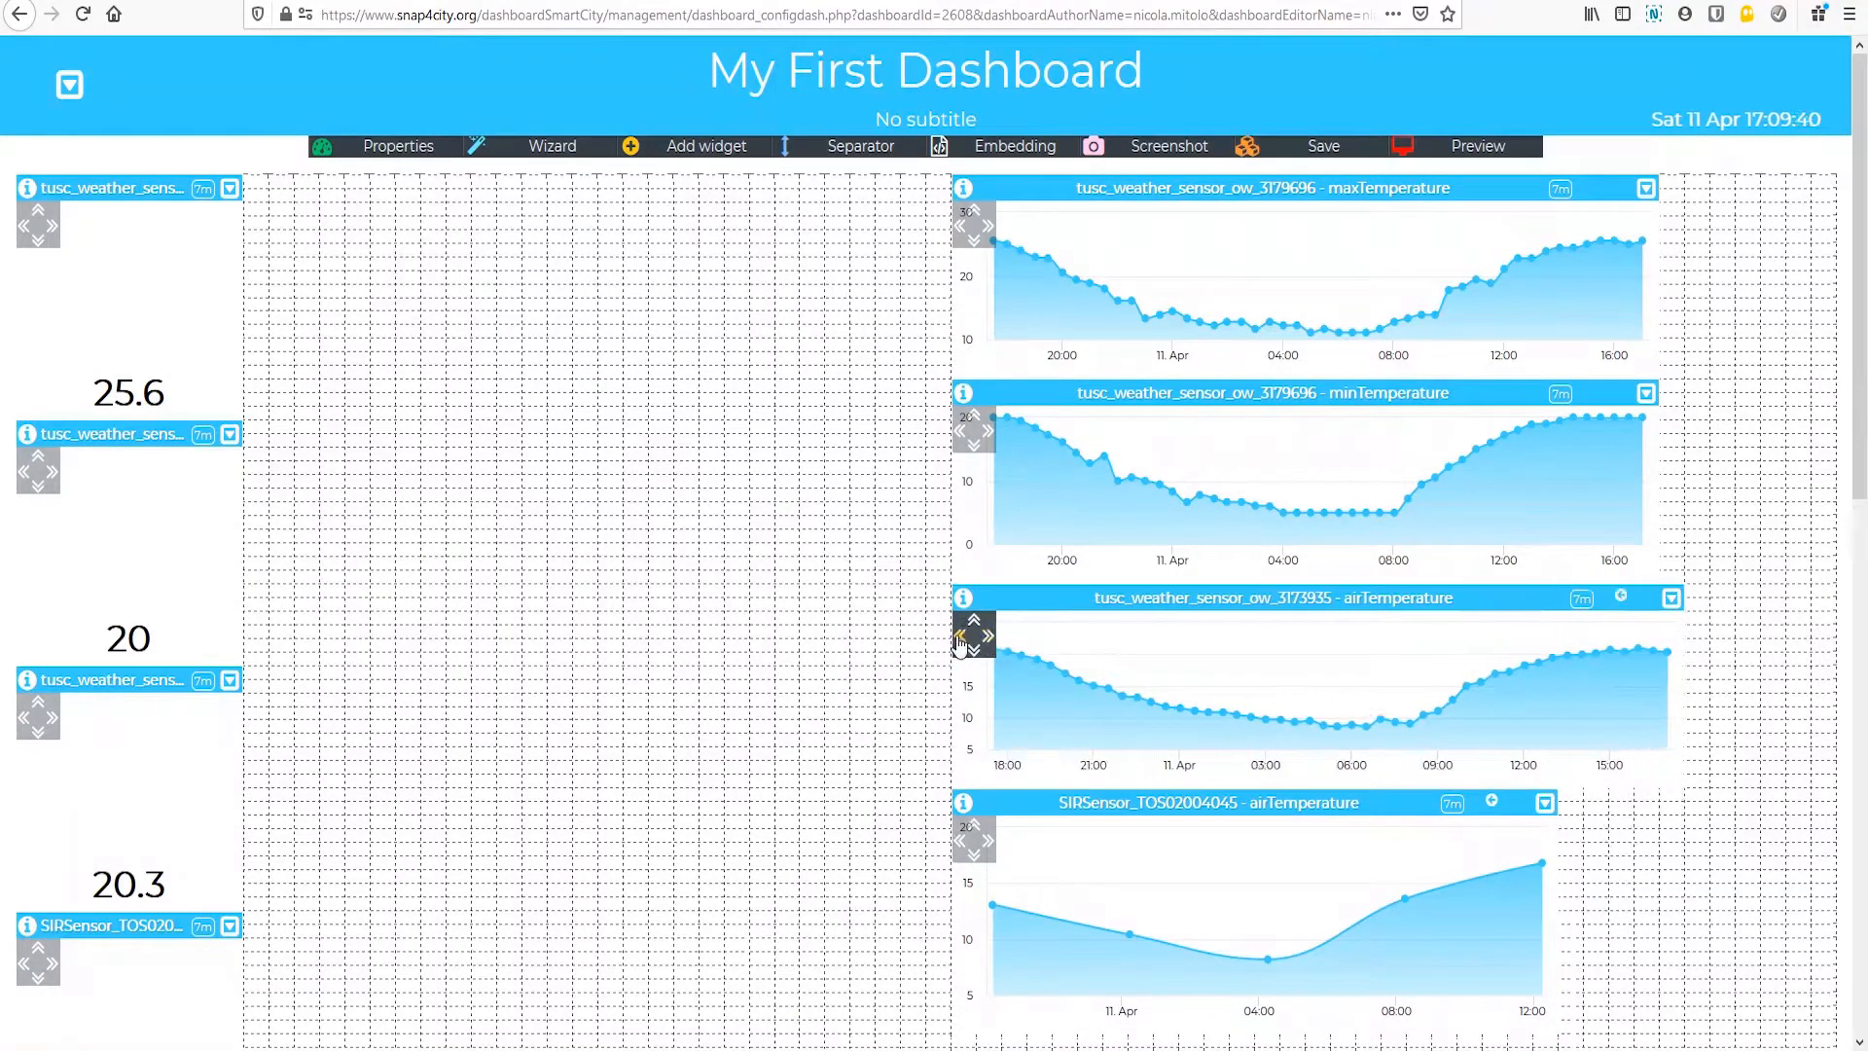
pyautogui.click(962, 638)
pyautogui.click(975, 826)
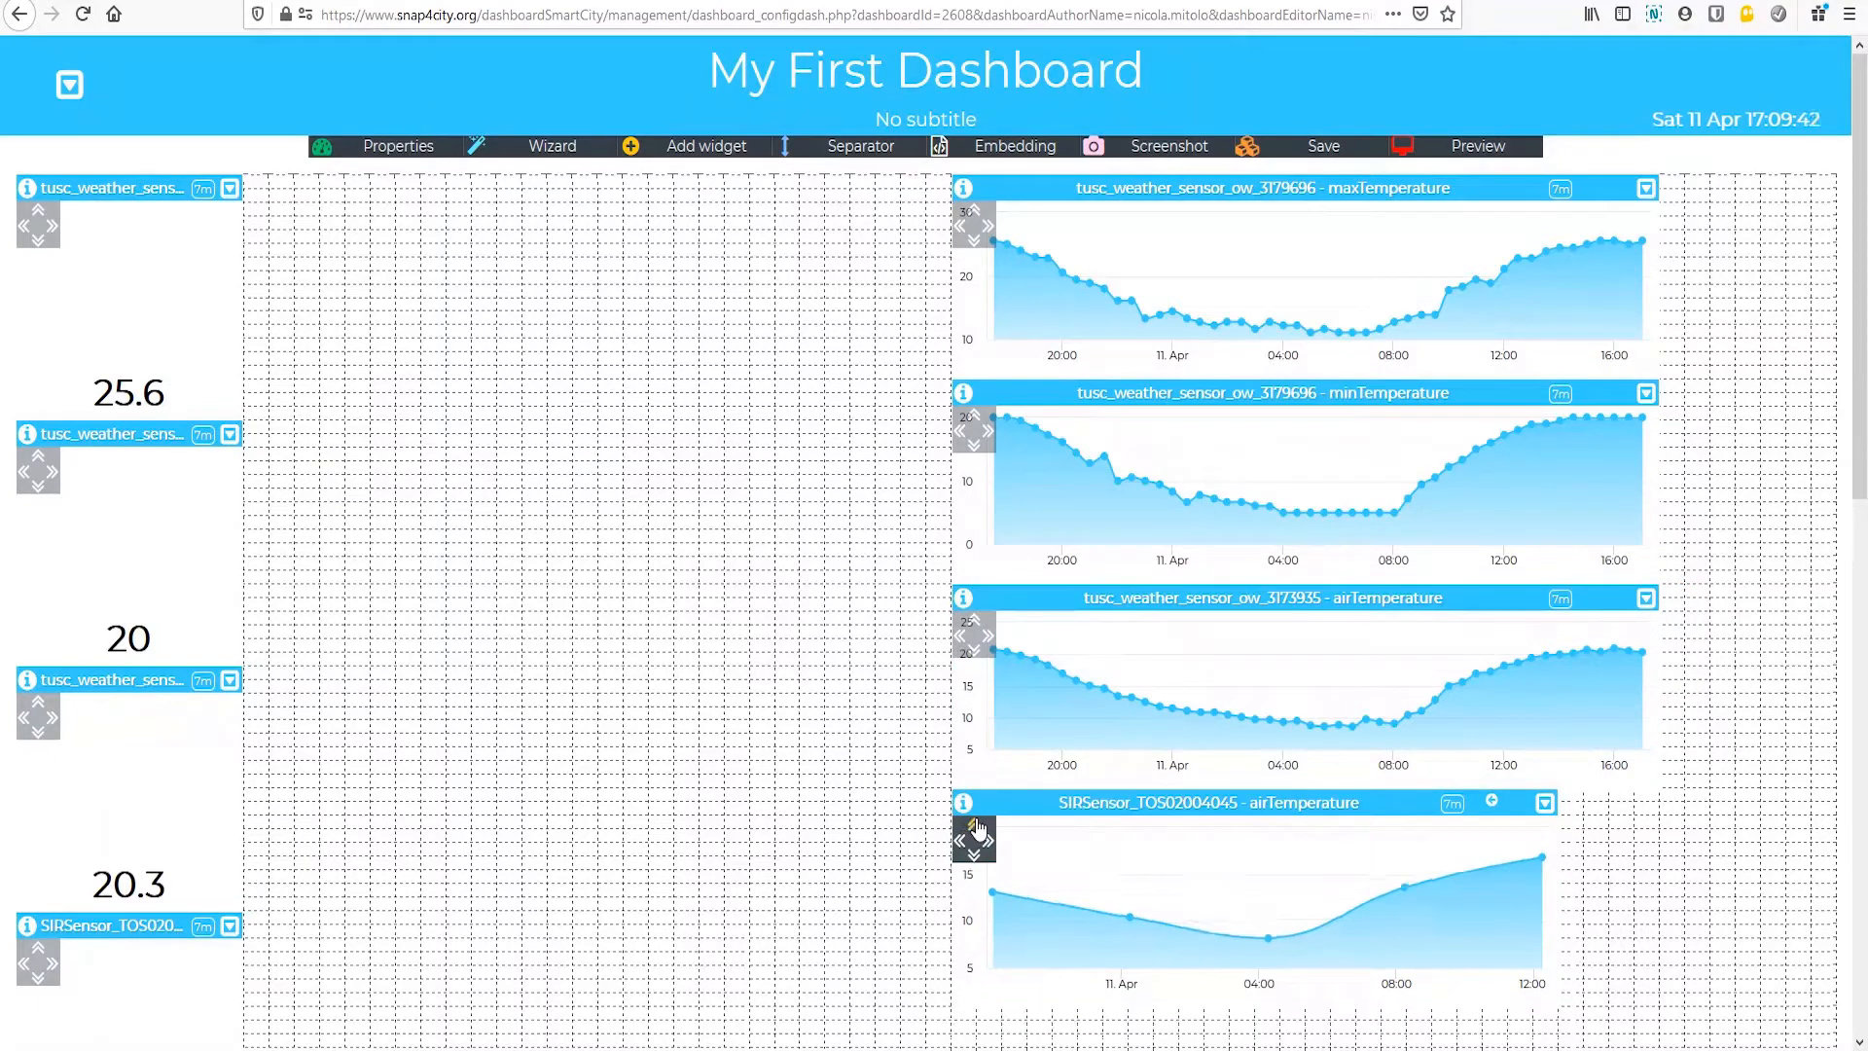
pyautogui.click(988, 841)
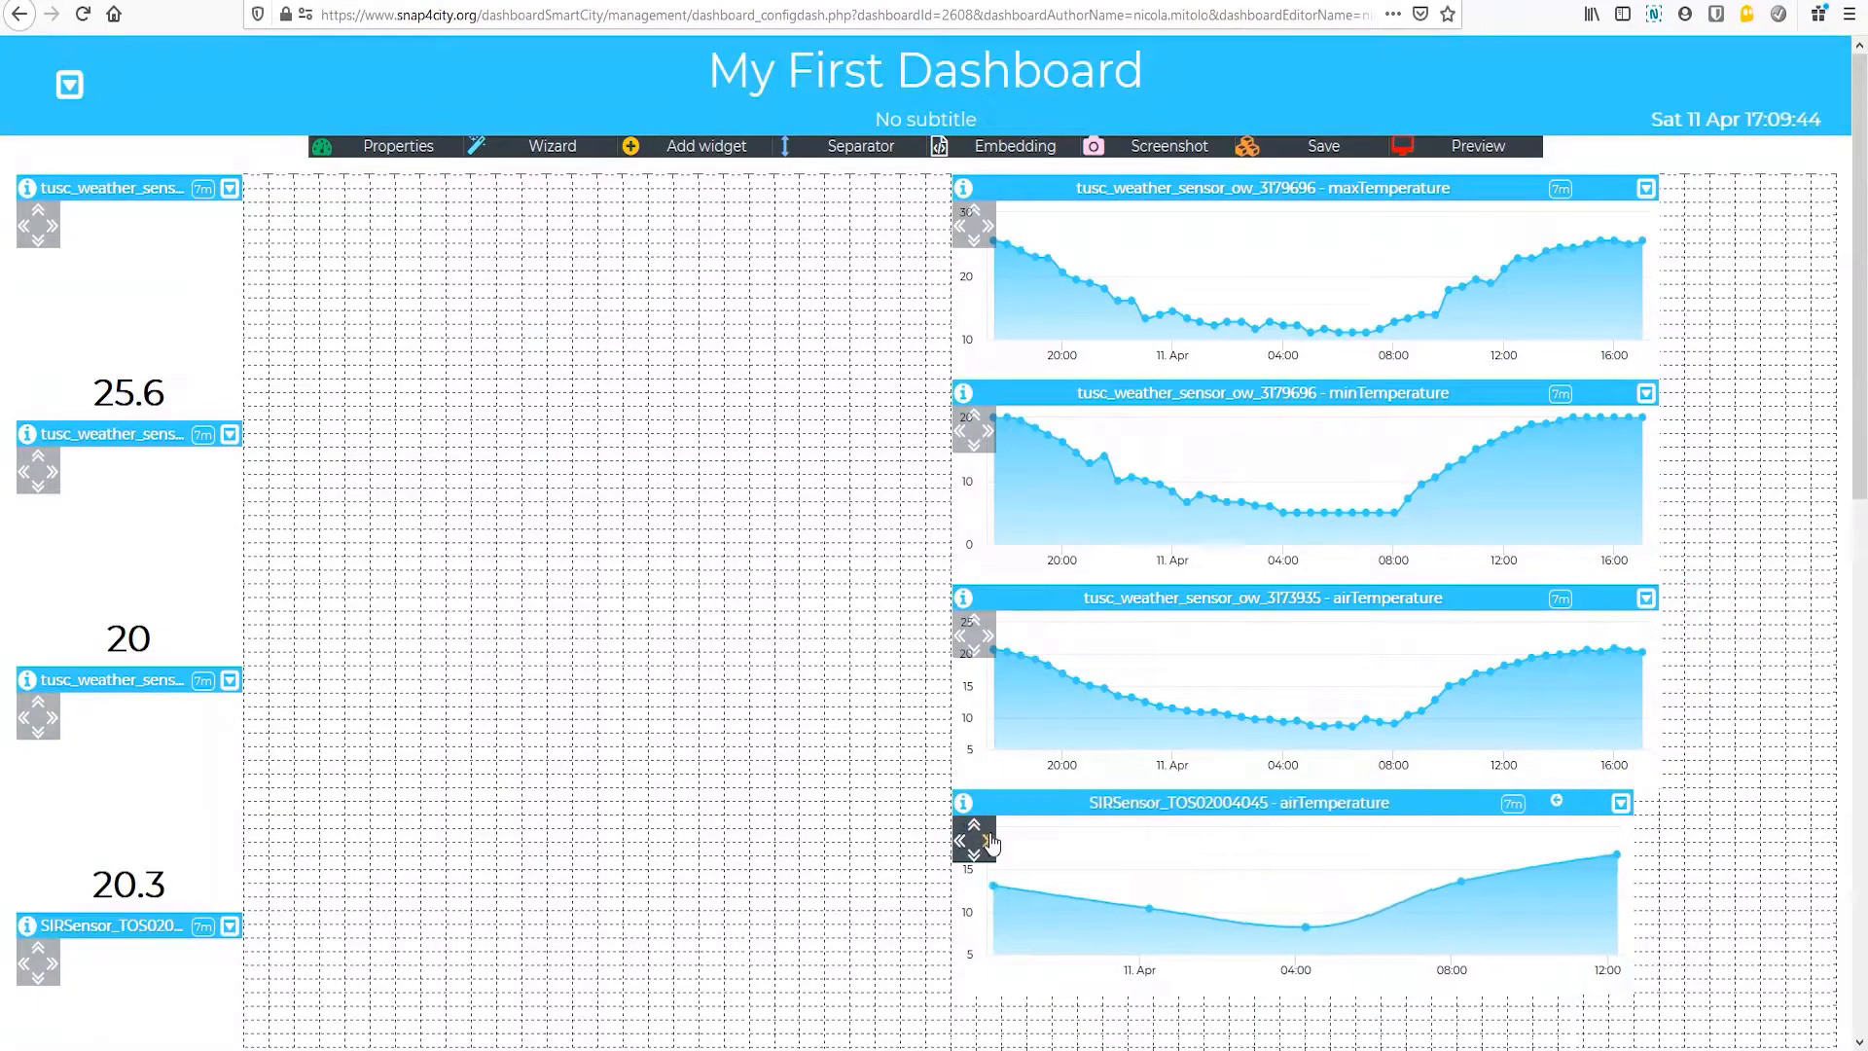
pyautogui.click(974, 855)
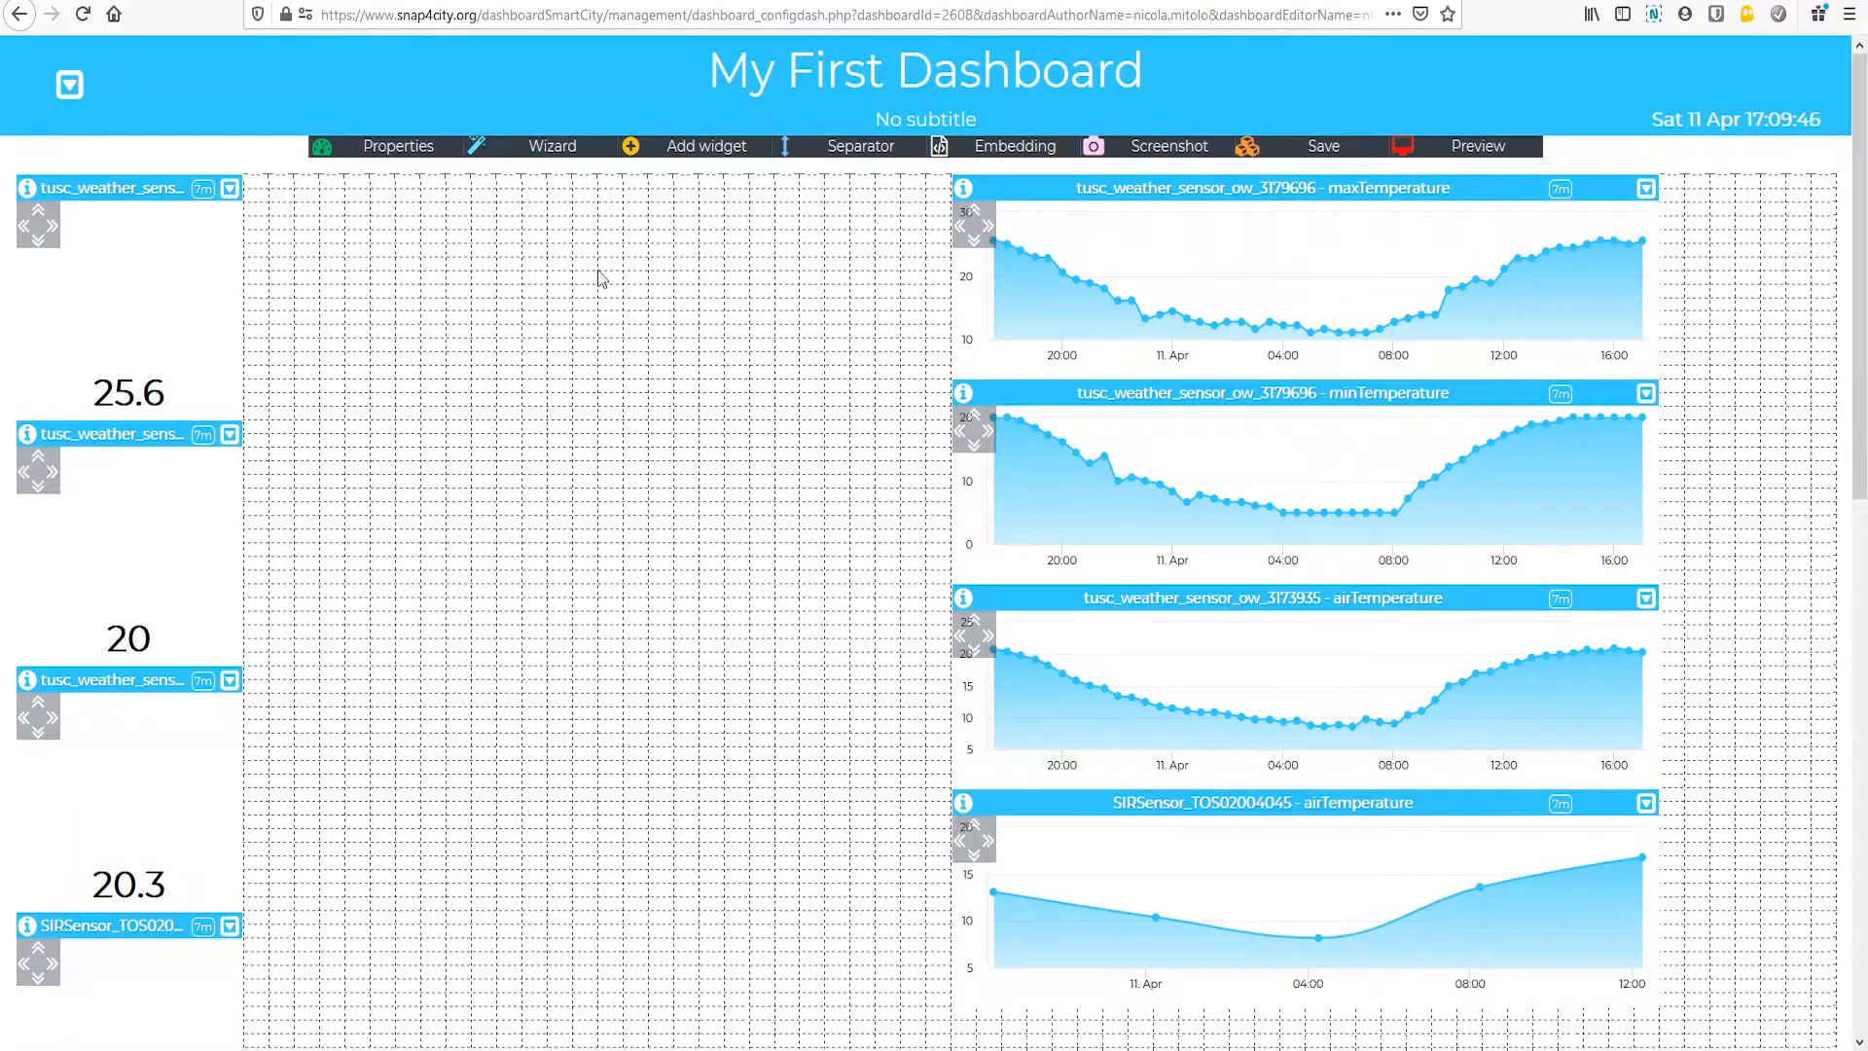
# Step: Place the maxTemperature and minTemperature value widgets beside their trend charts and make each three grid rows shorter
pyautogui.moveTo(121, 176); pyautogui.dragTo(768, 187)
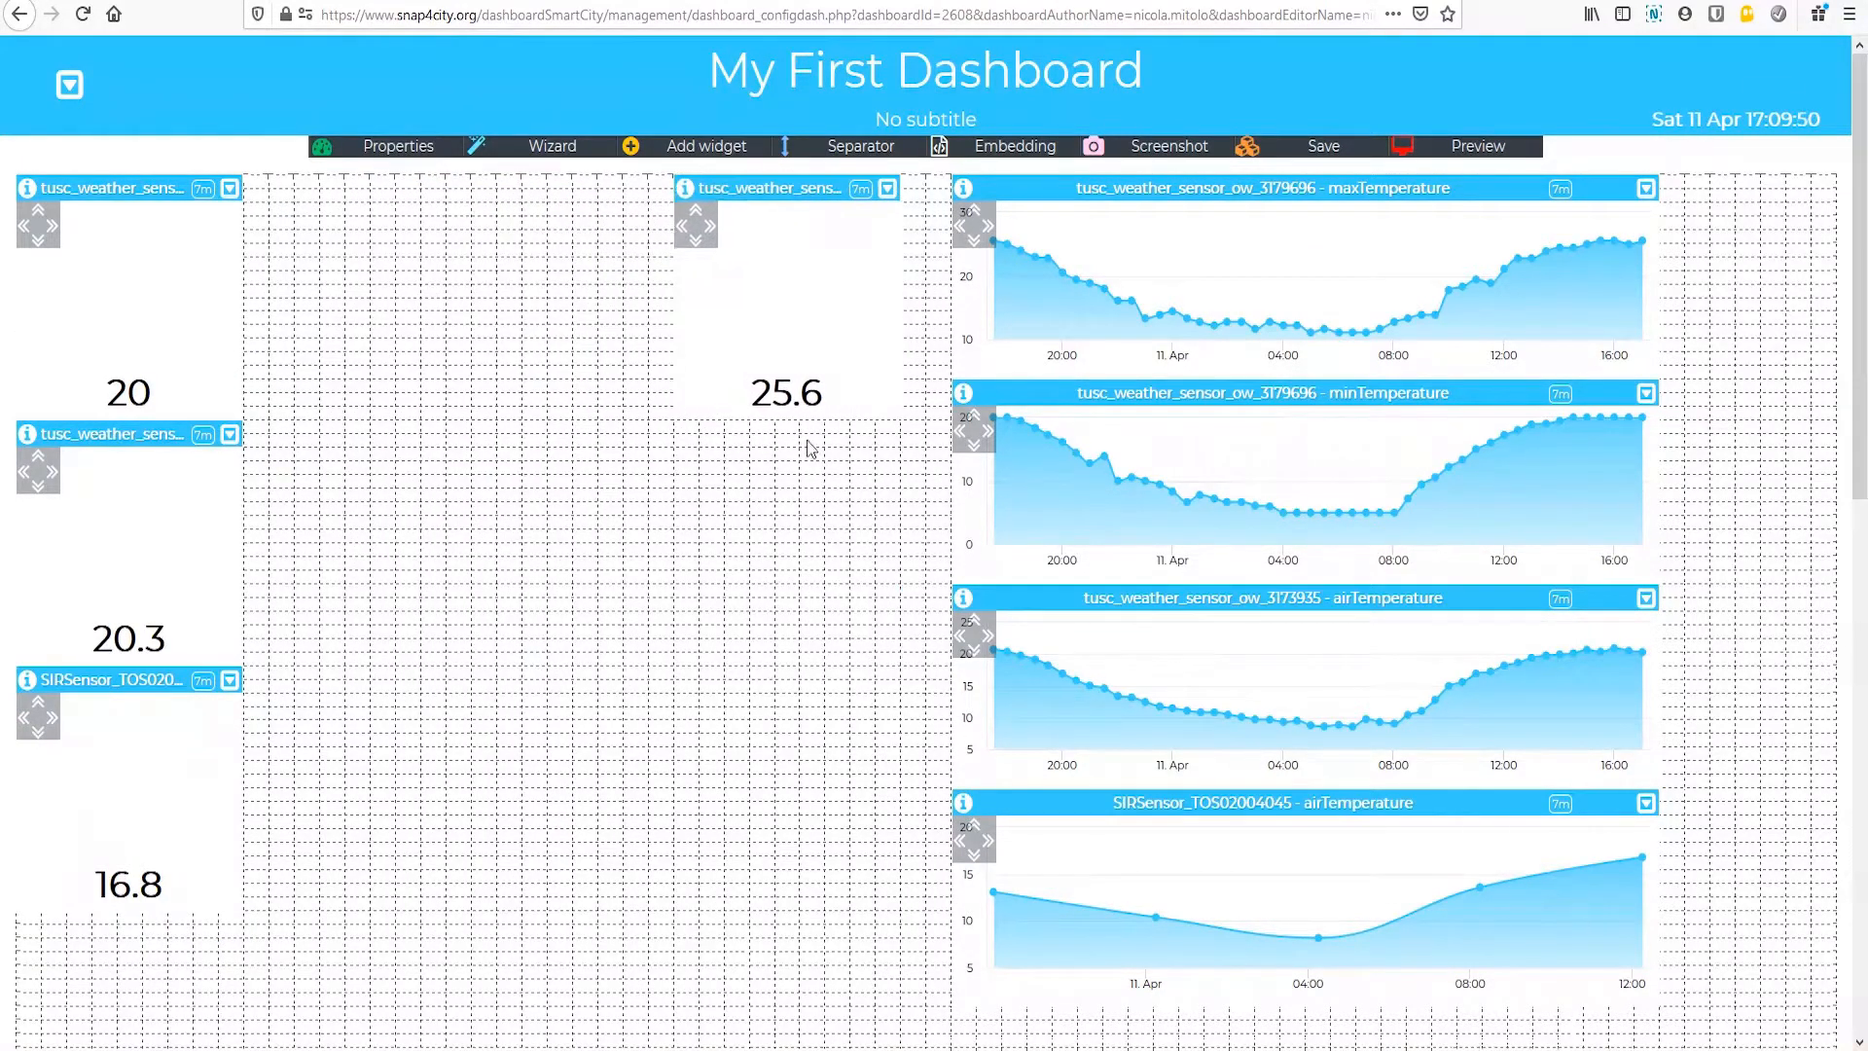
pyautogui.click(696, 214)
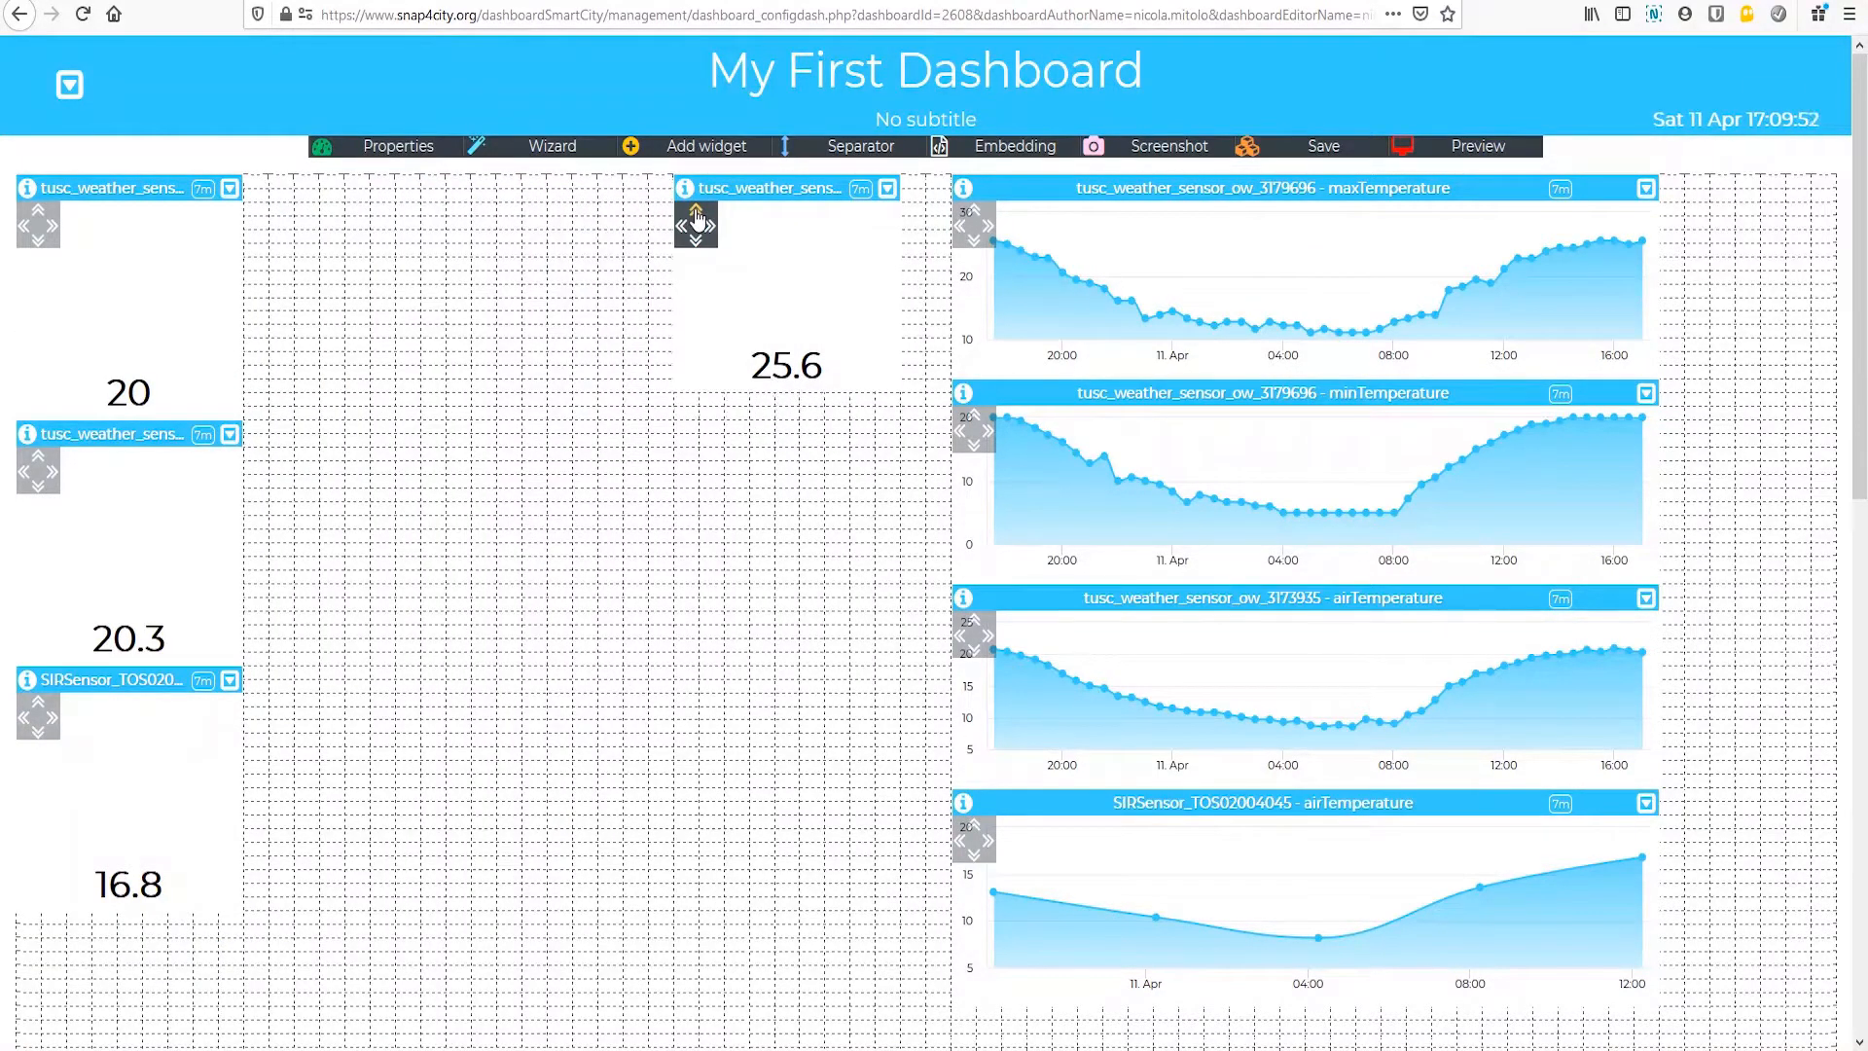
pyautogui.click(696, 214)
pyautogui.moveTo(185, 195); pyautogui.dragTo(821, 400)
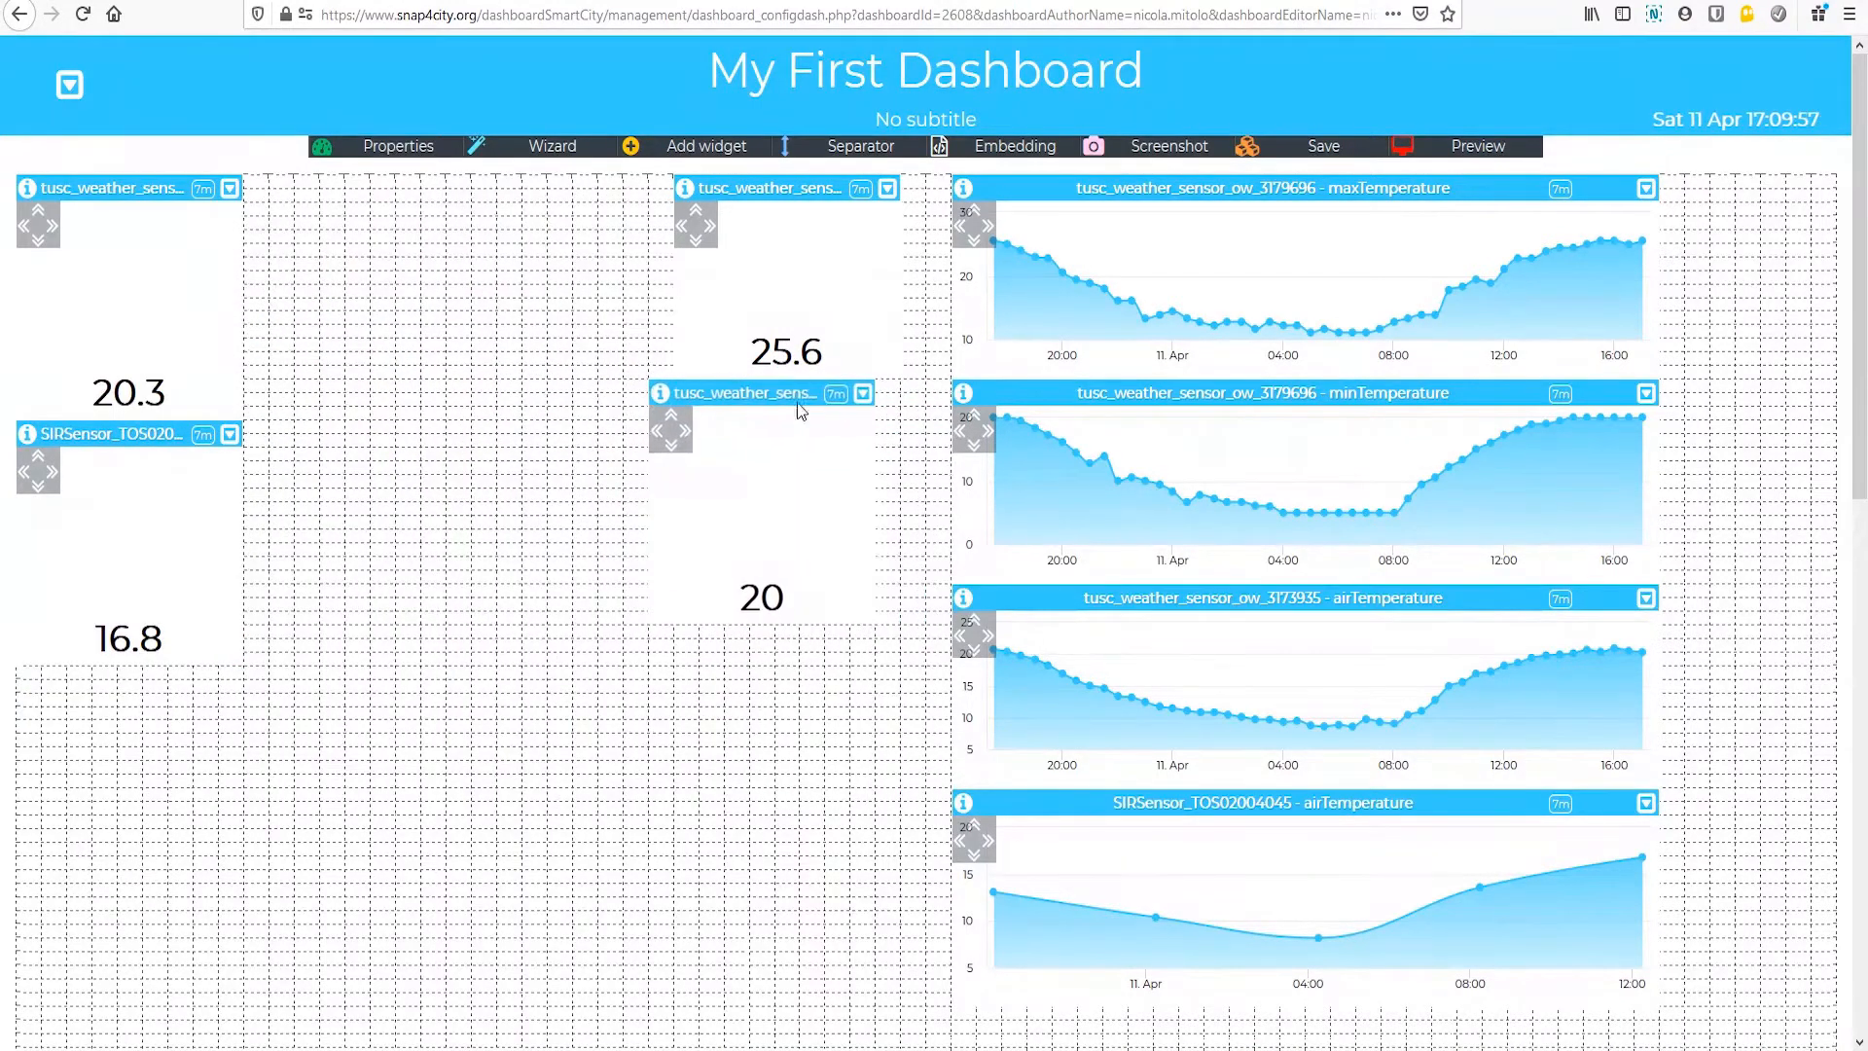
pyautogui.click(673, 419)
pyautogui.click(673, 419)
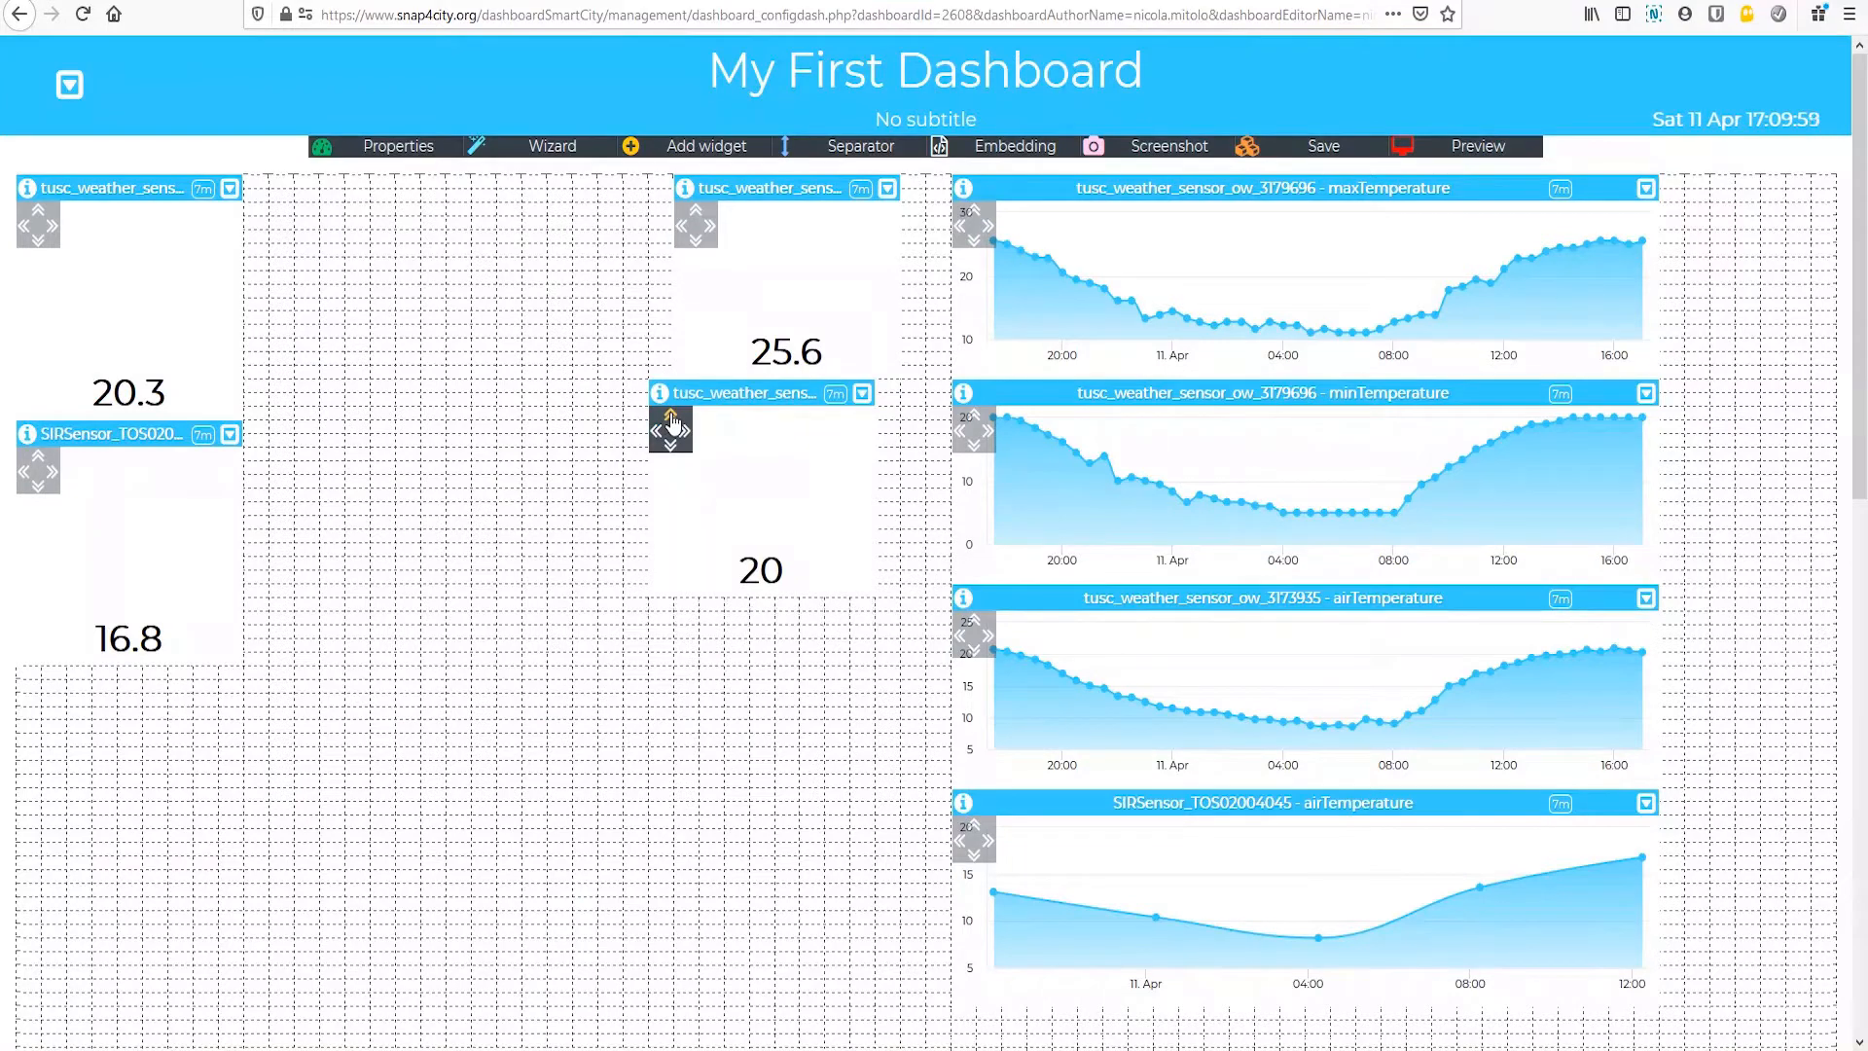
pyautogui.click(673, 418)
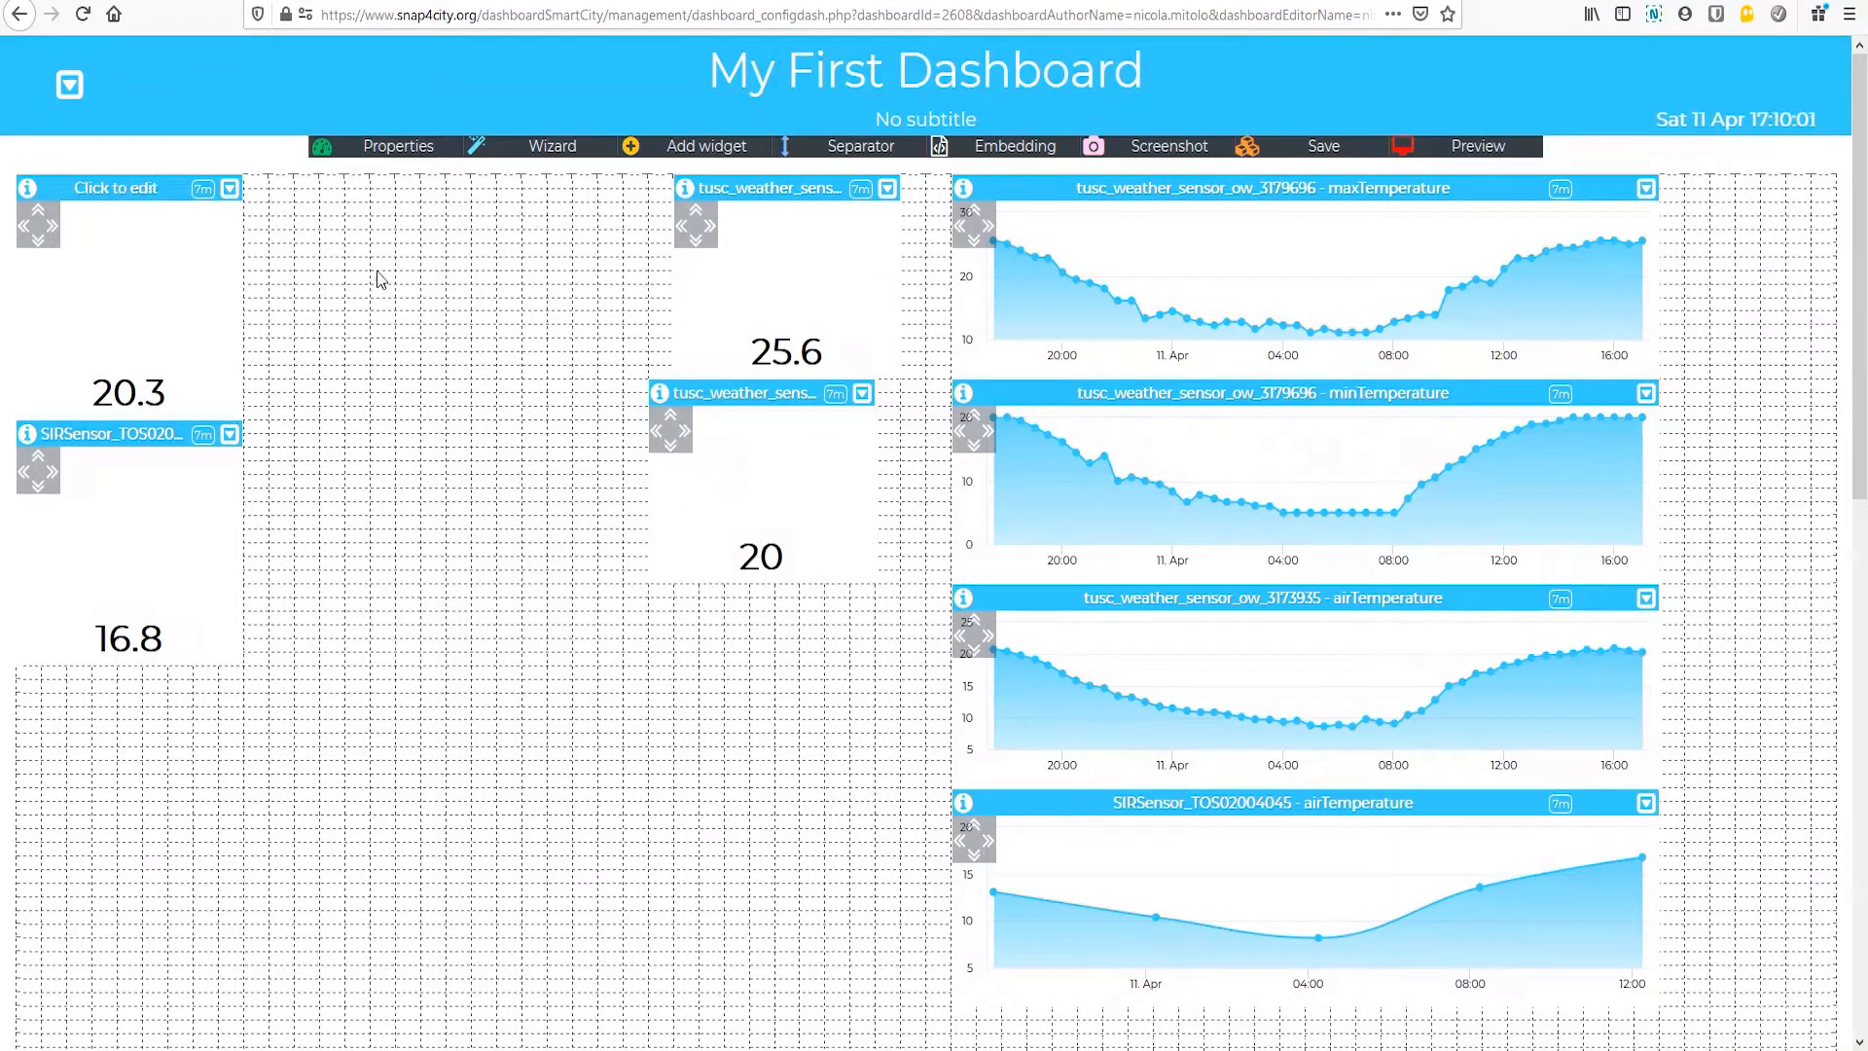
# Step: Place the tusc_weather_sensor_ow_3173935 and SIRSensor_TOS02004045 value widgets beside their trend charts, shortened to match the chart heights
pyautogui.moveTo(165, 188); pyautogui.dragTo(816, 713)
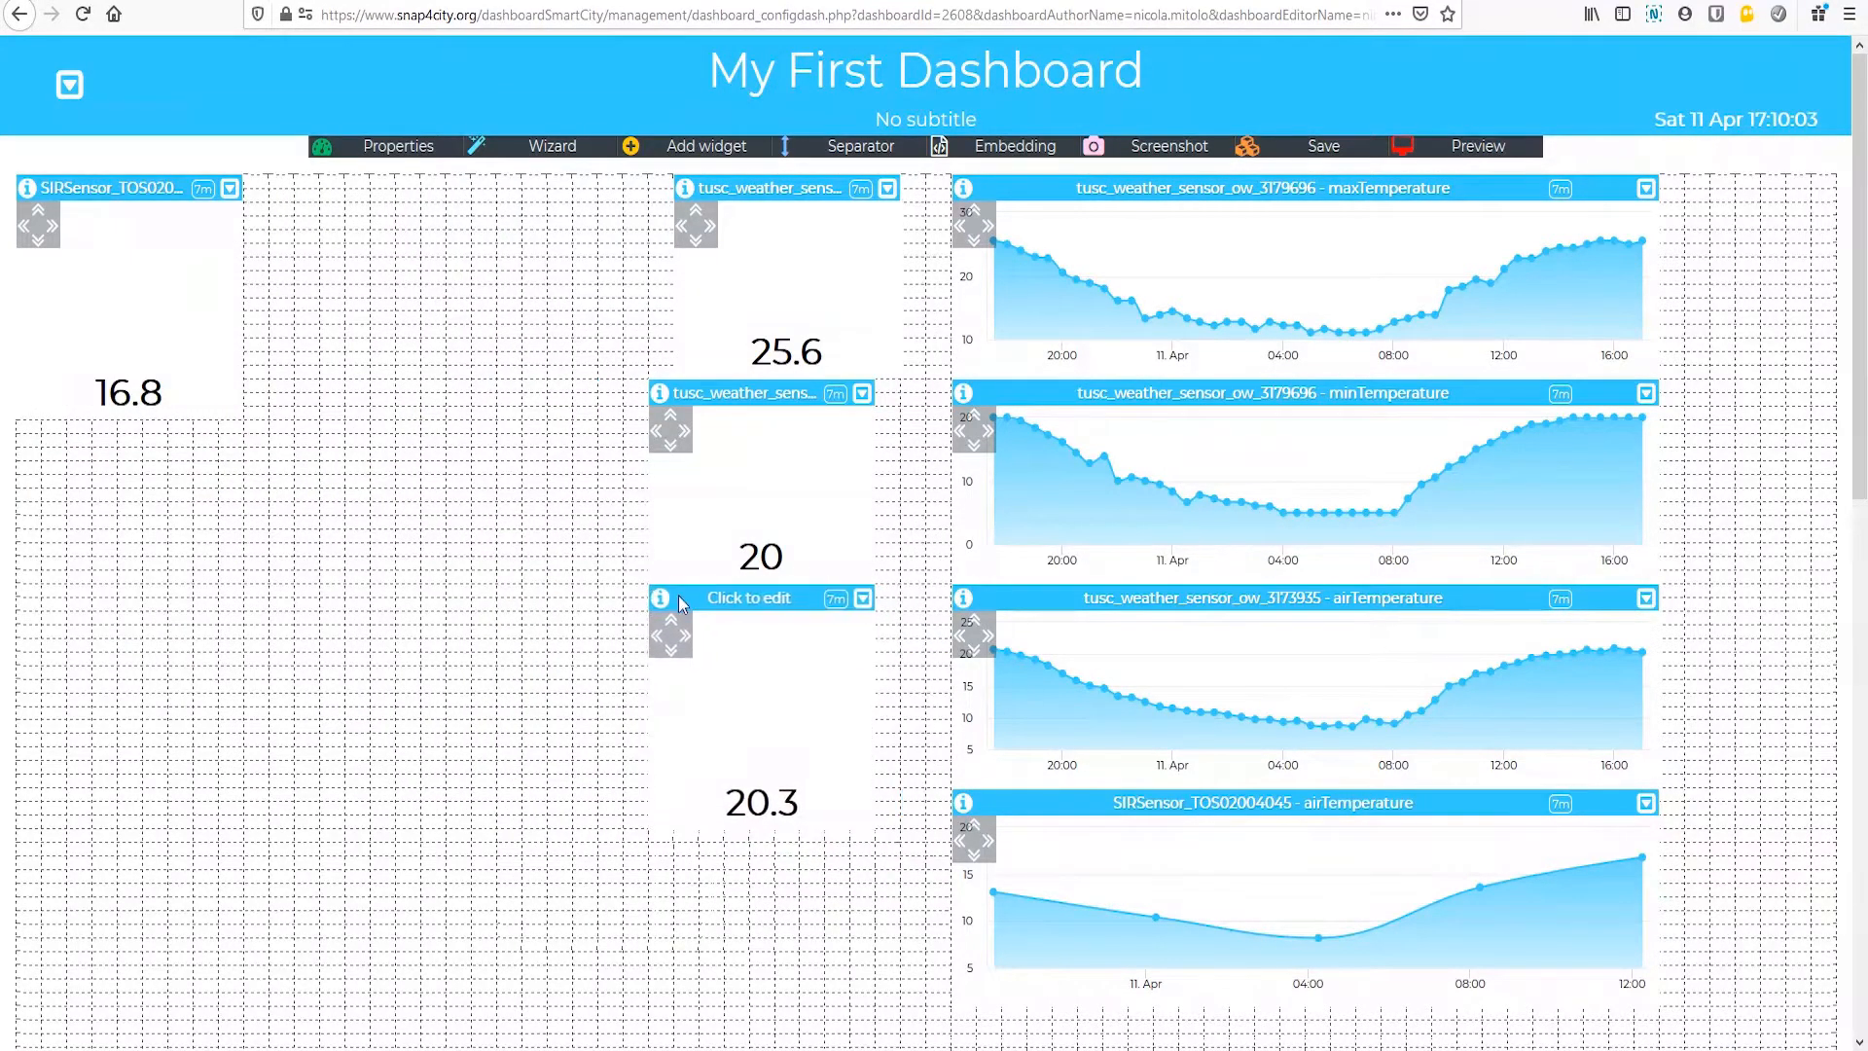
pyautogui.click(672, 623)
pyautogui.click(672, 623)
pyautogui.click(672, 623)
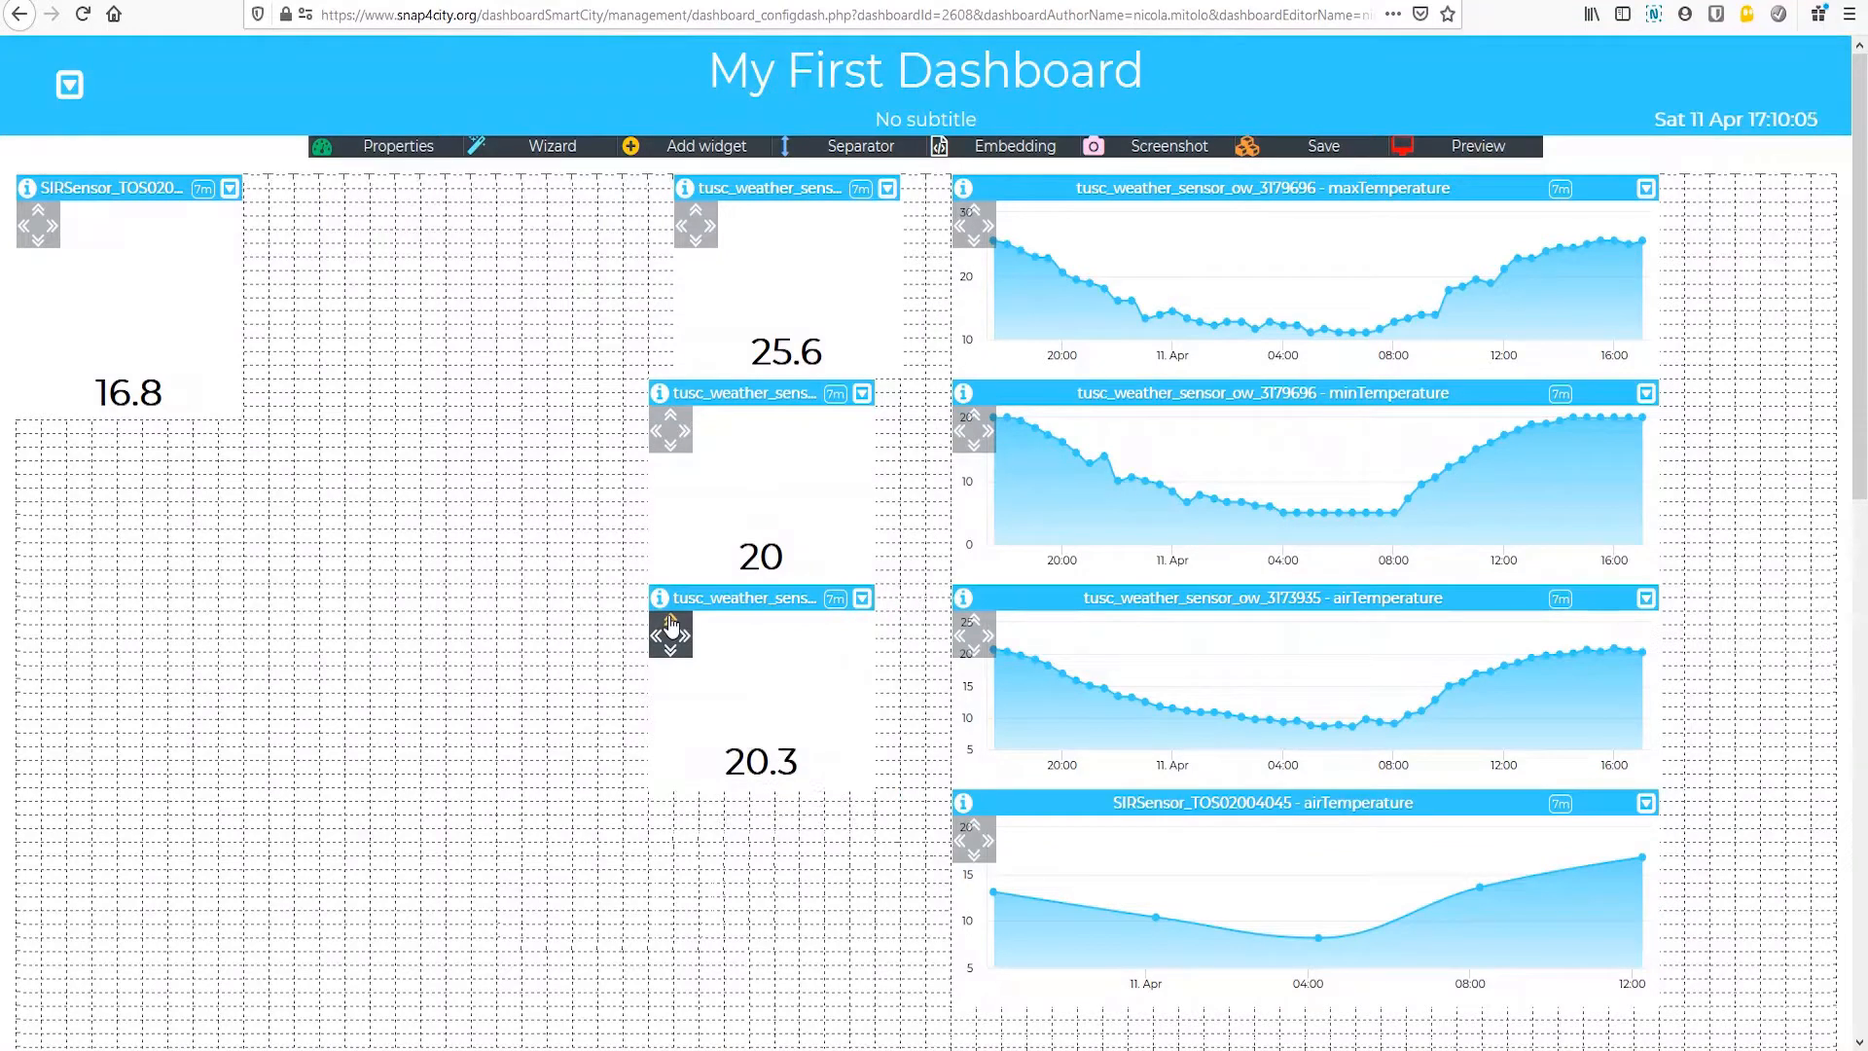
pyautogui.moveTo(71, 188); pyautogui.dragTo(703, 804)
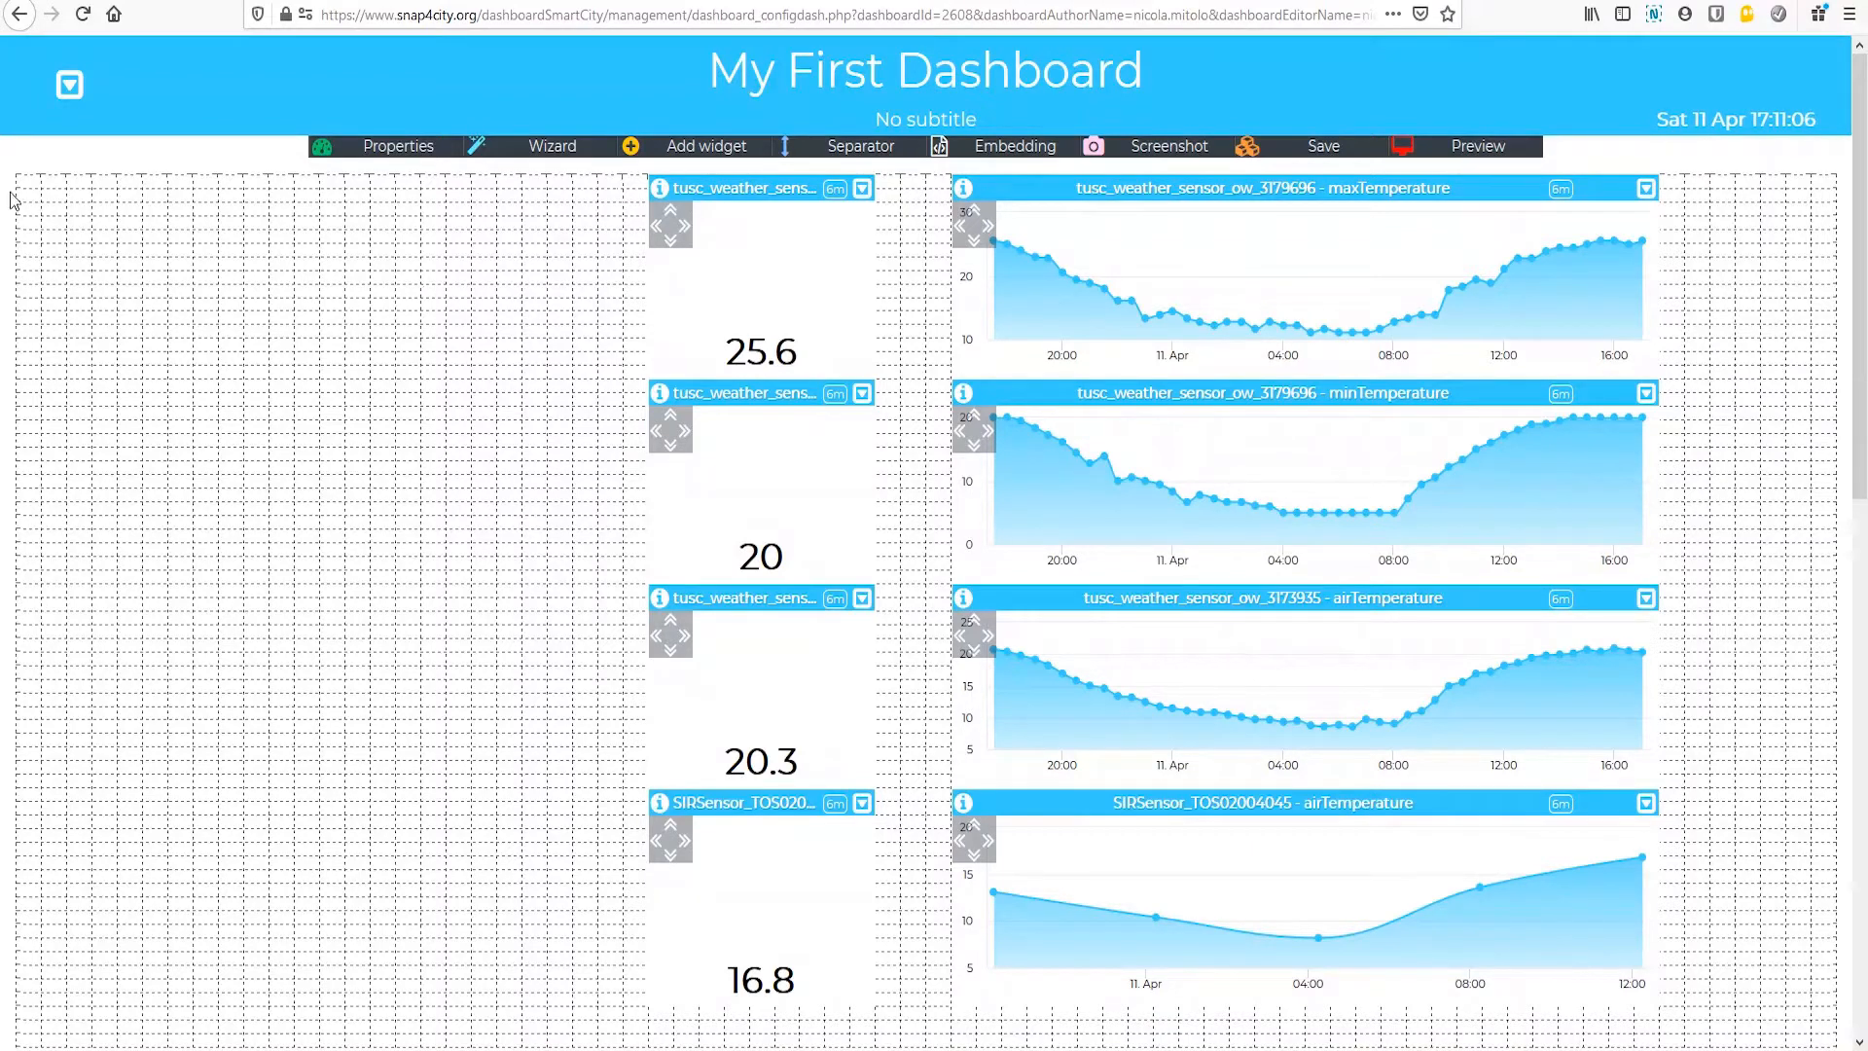
# Step: Try transparency and other shades for the dashboard header and apply solid red as the header color
pyautogui.click(69, 85)
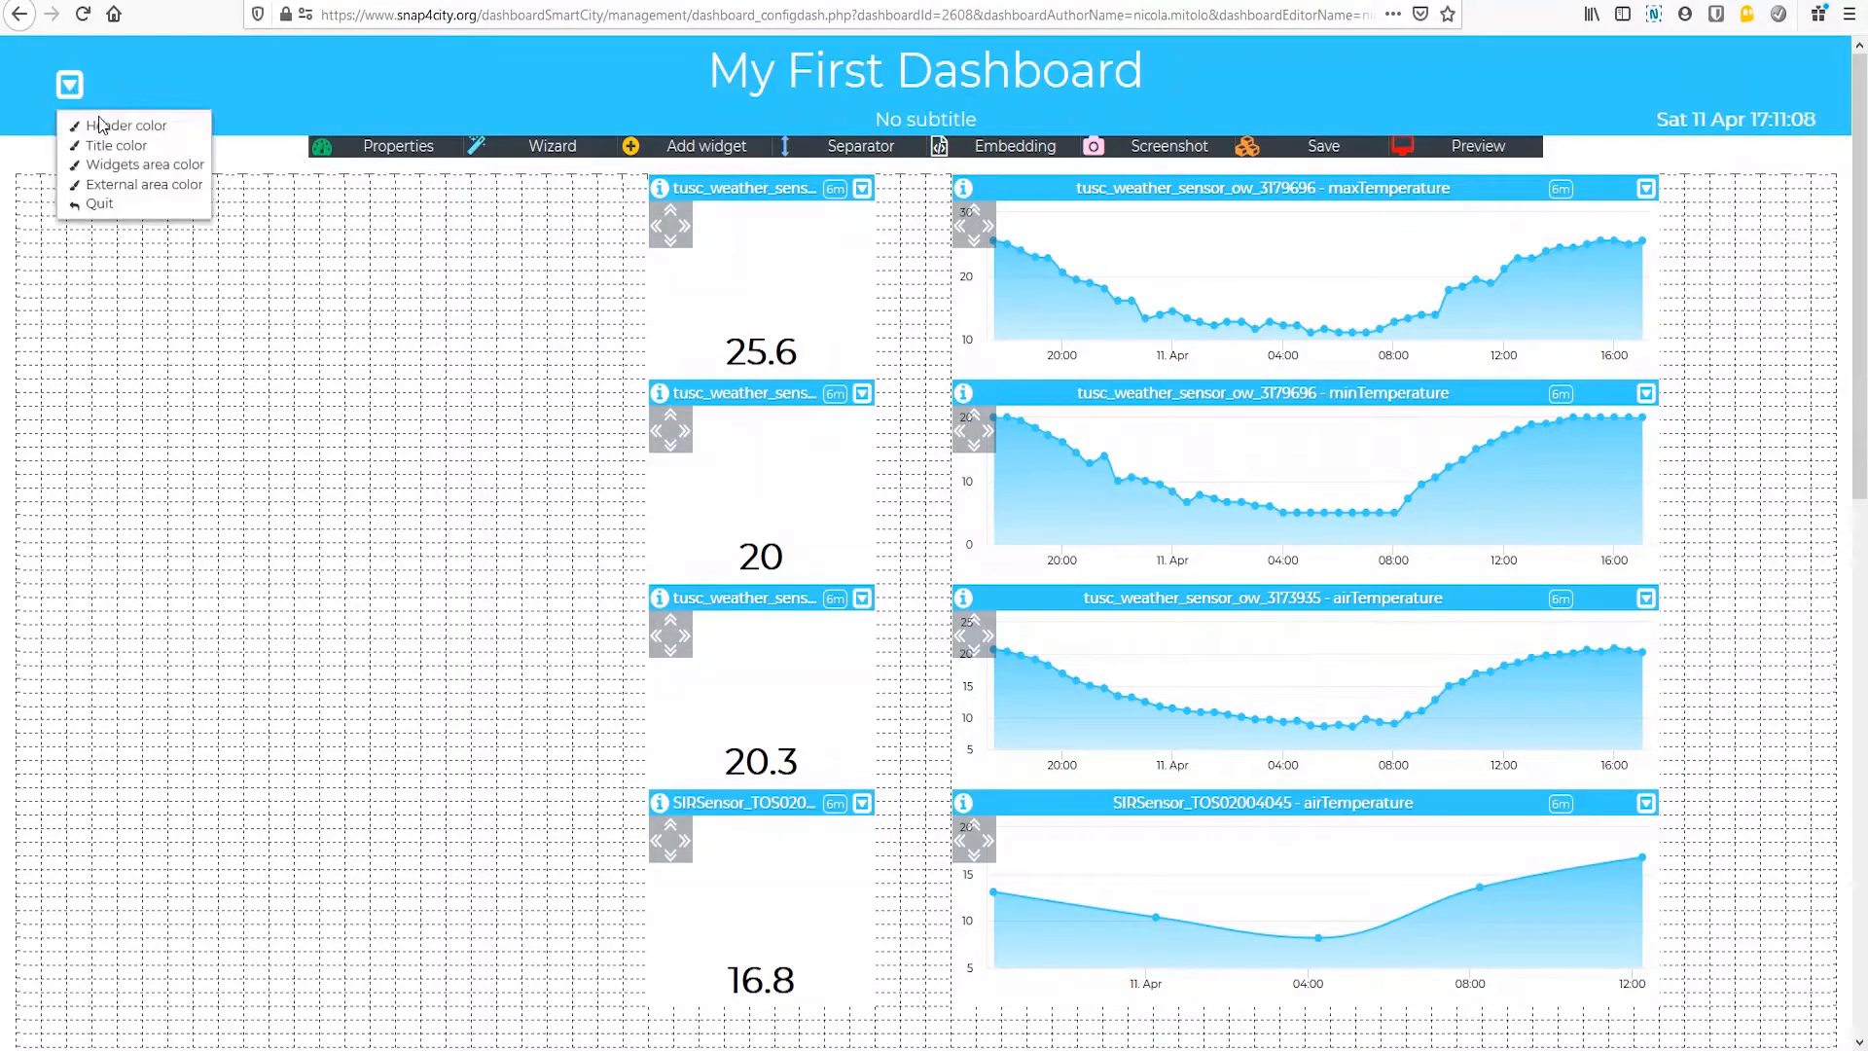
pyautogui.click(122, 136)
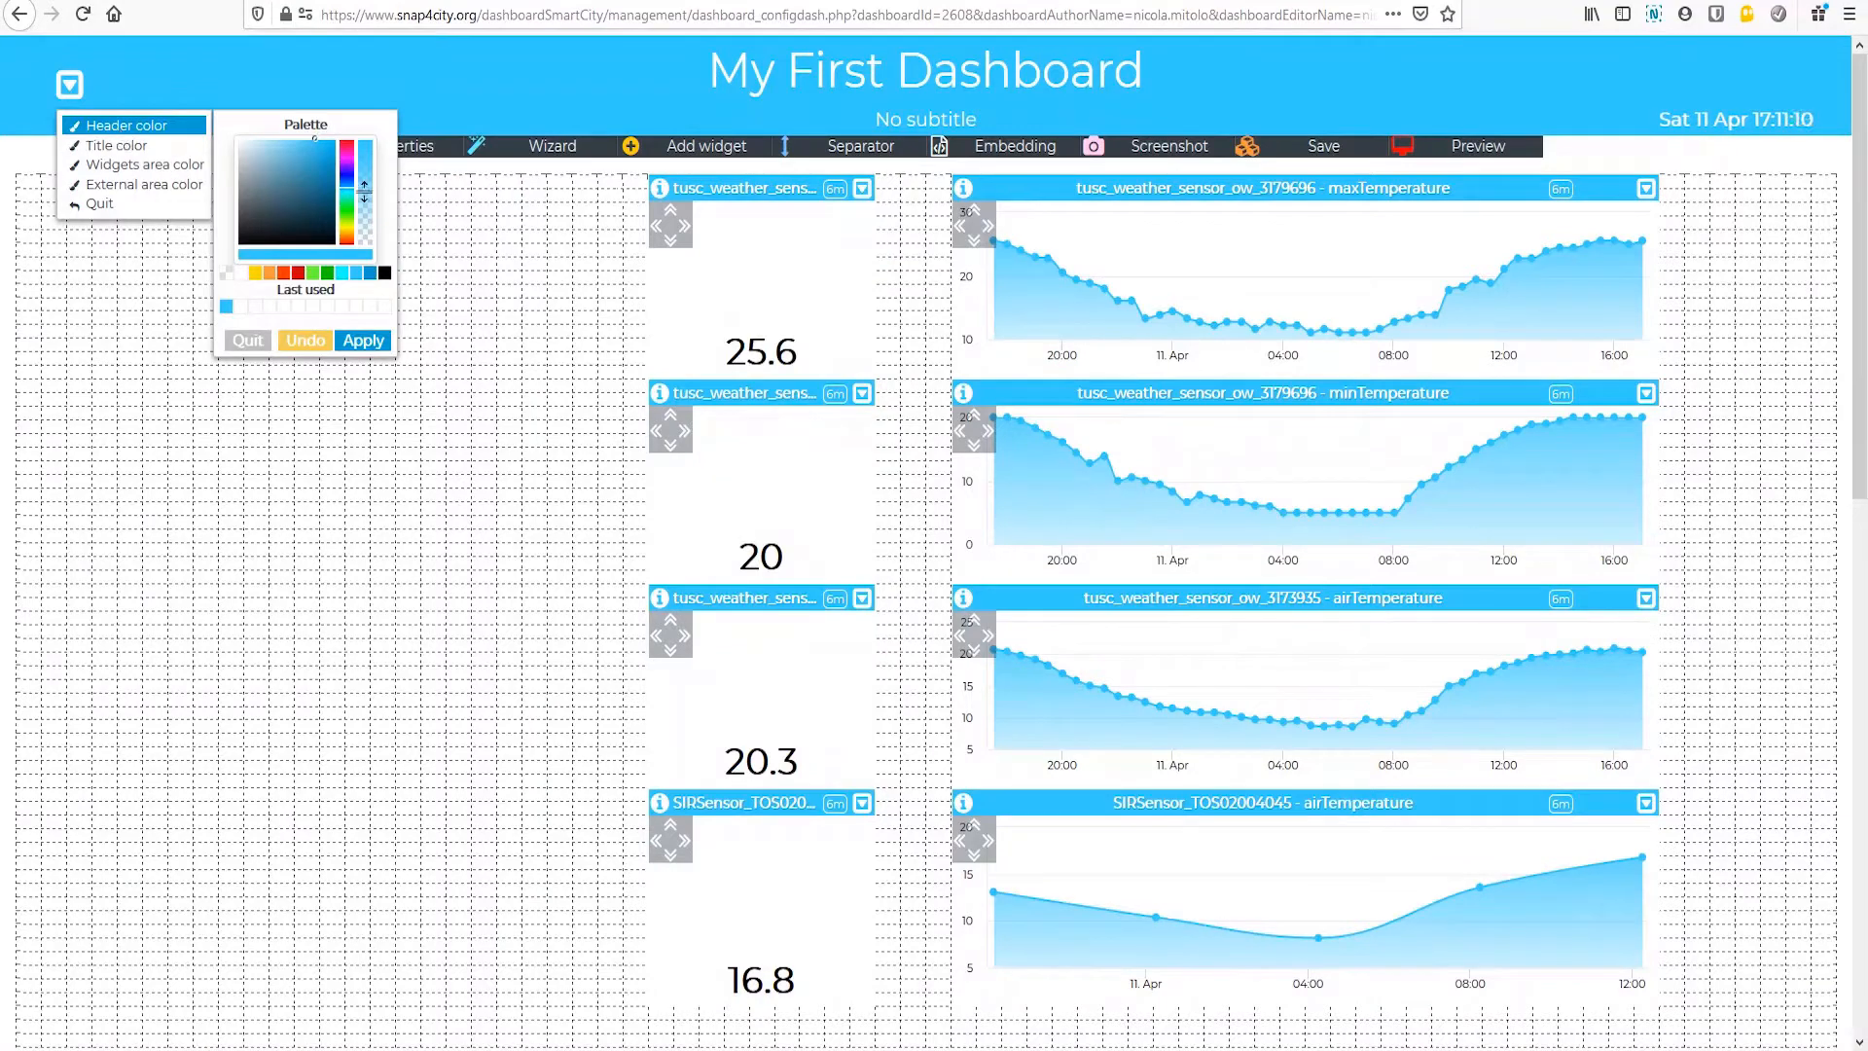
pyautogui.click(298, 273)
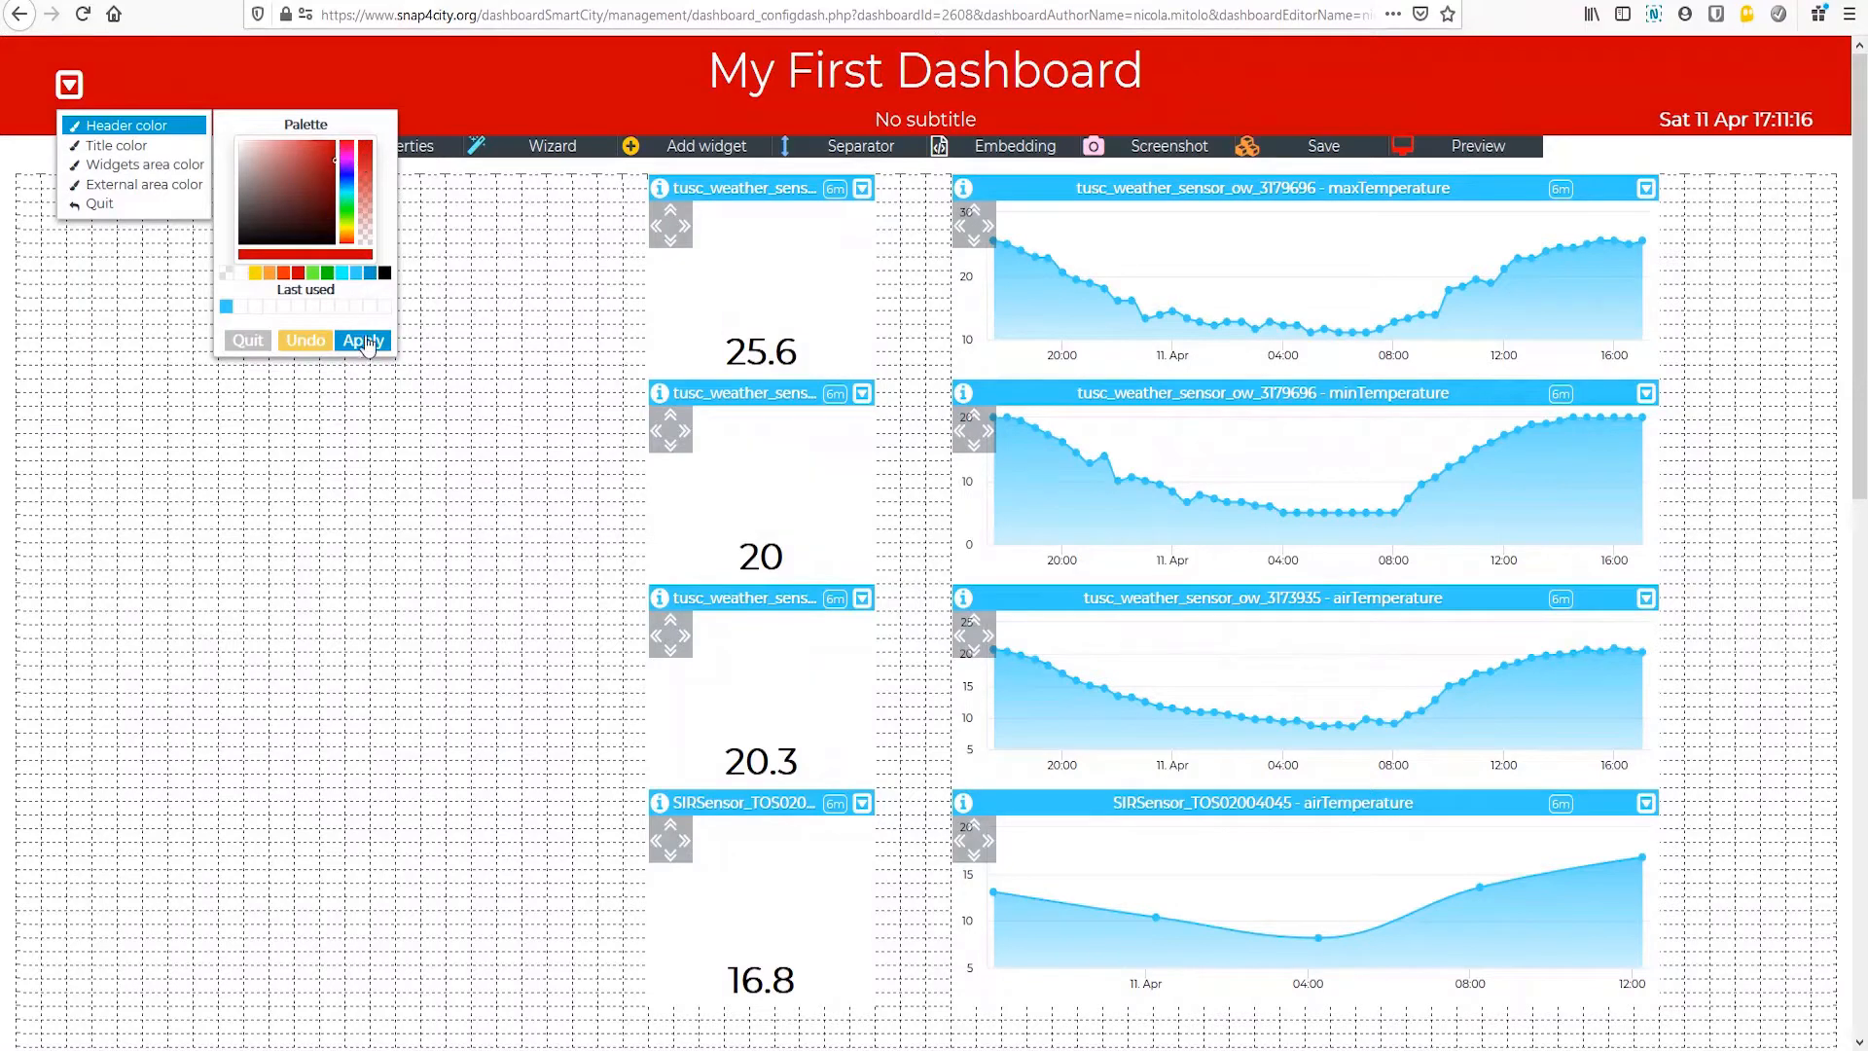
pyautogui.moveTo(362, 154); pyautogui.dragTo(368, 195)
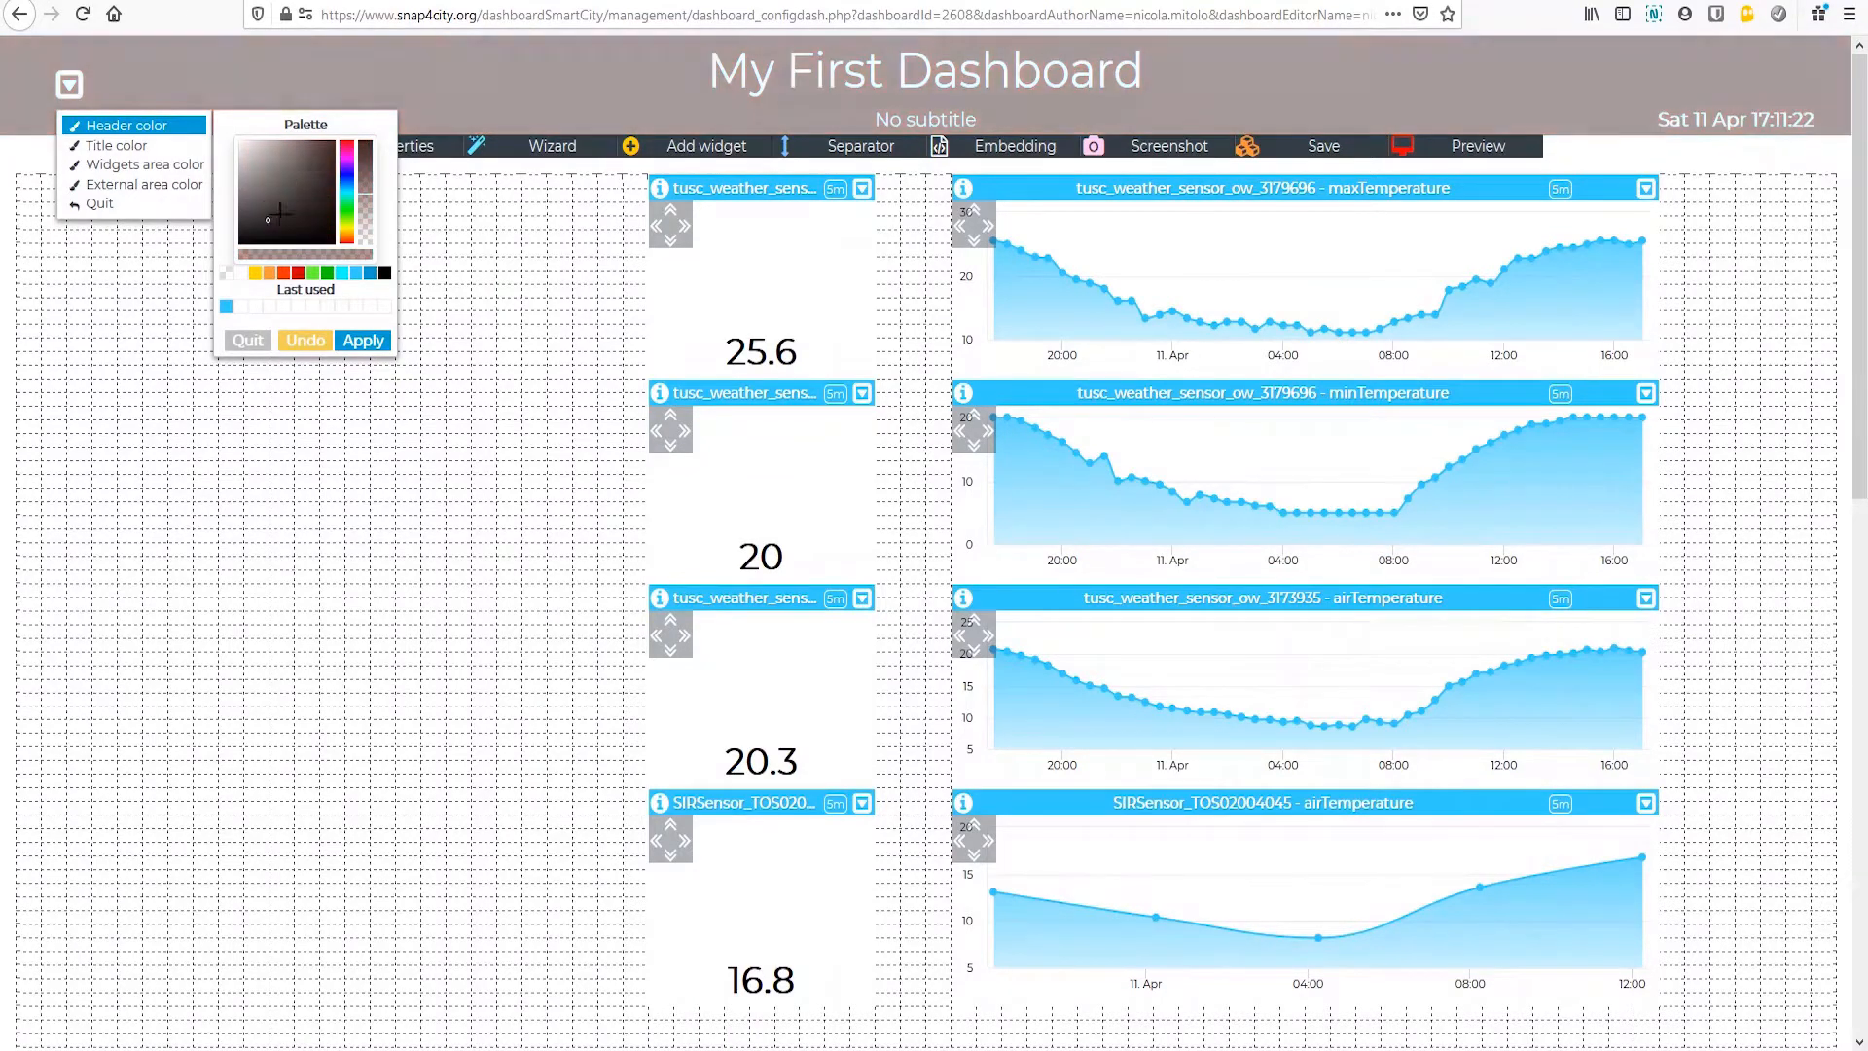
pyautogui.click(310, 169)
pyautogui.click(298, 274)
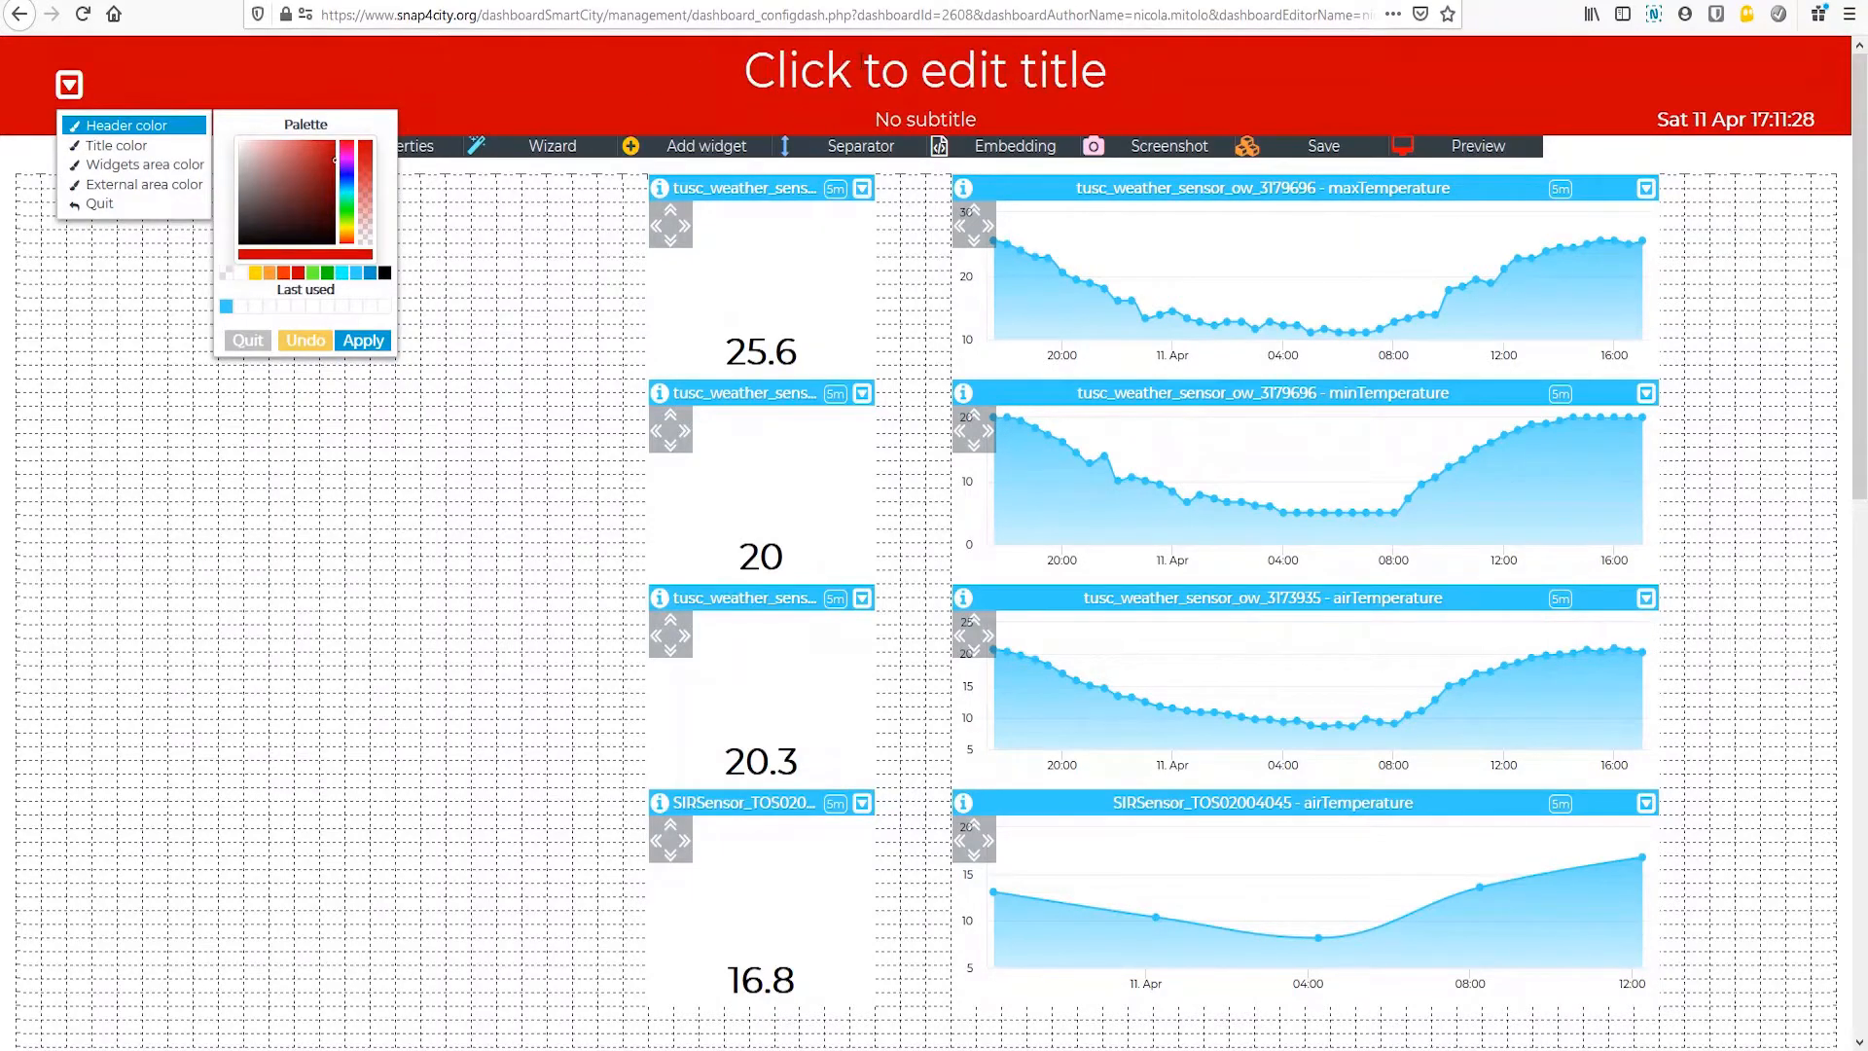
pyautogui.click(362, 341)
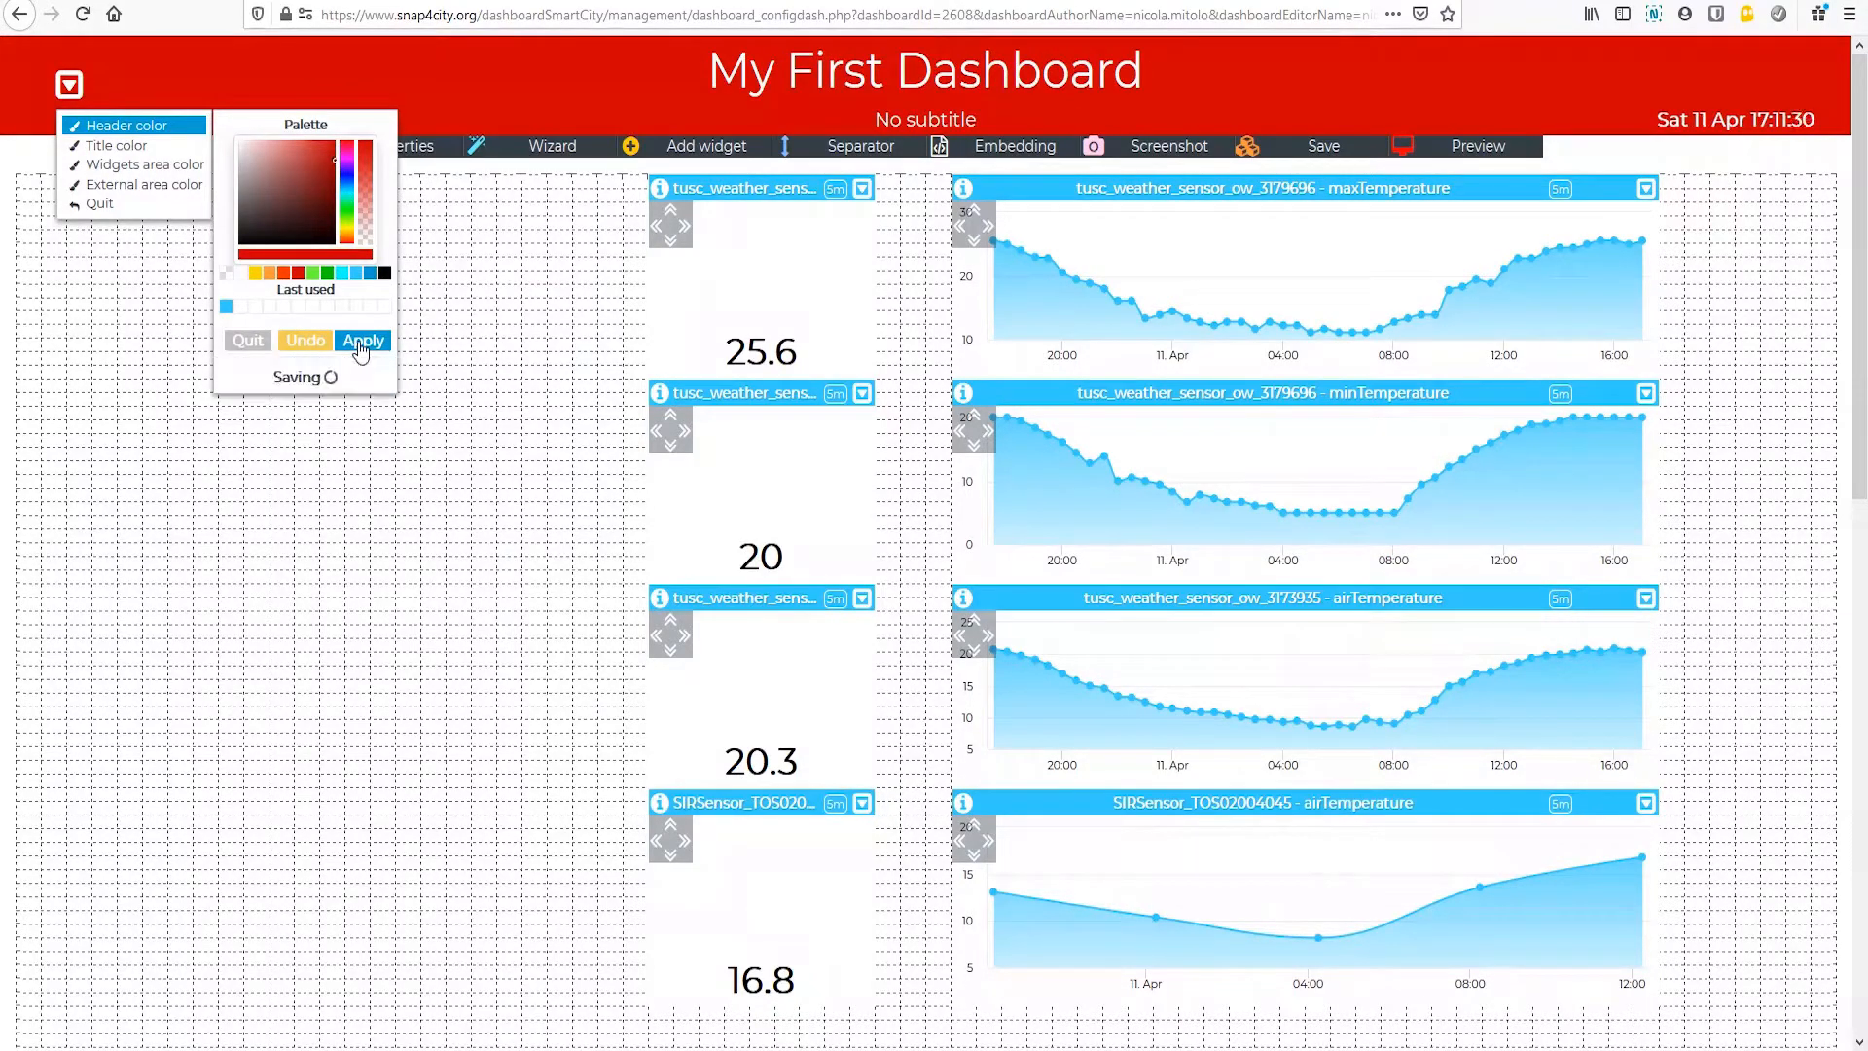
# Step: Try yellow and cyan for the dashboard title and apply white as the title color
pyautogui.click(117, 146)
pyautogui.click(254, 299)
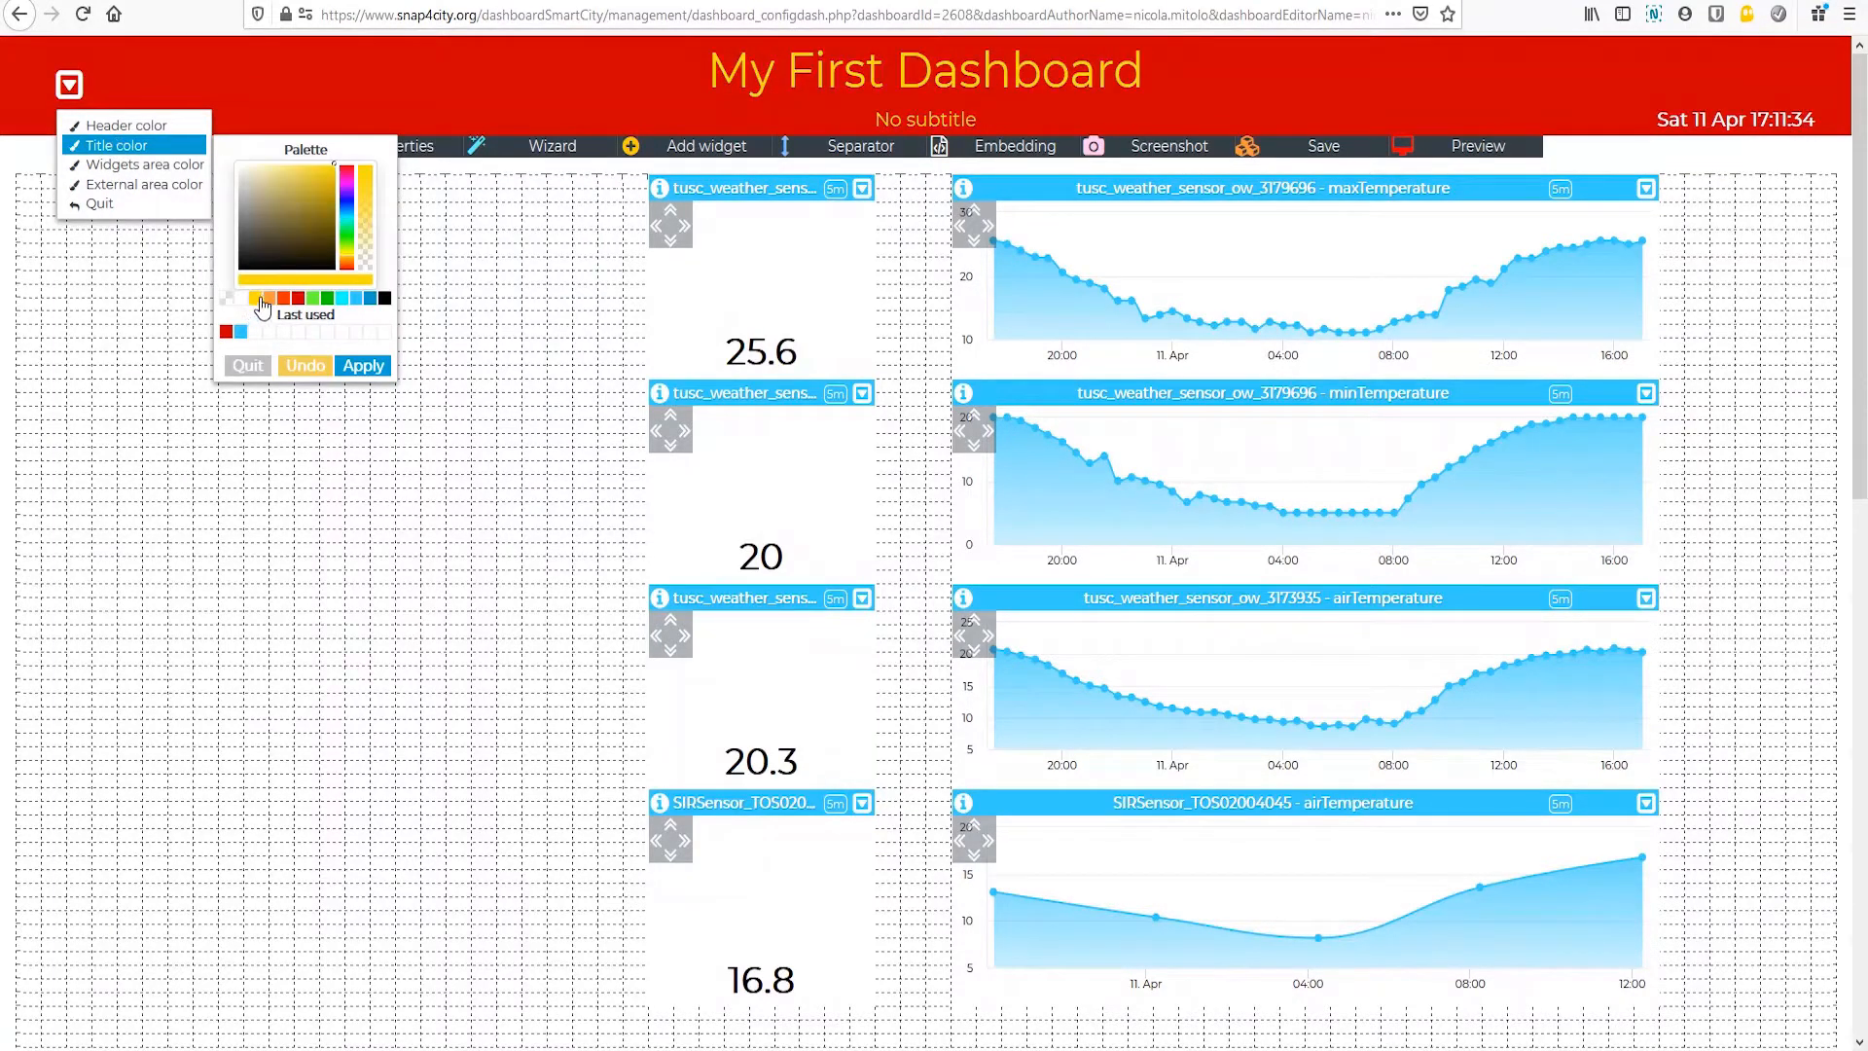
pyautogui.click(341, 300)
pyautogui.moveTo(347, 253); pyautogui.dragTo(223, 123)
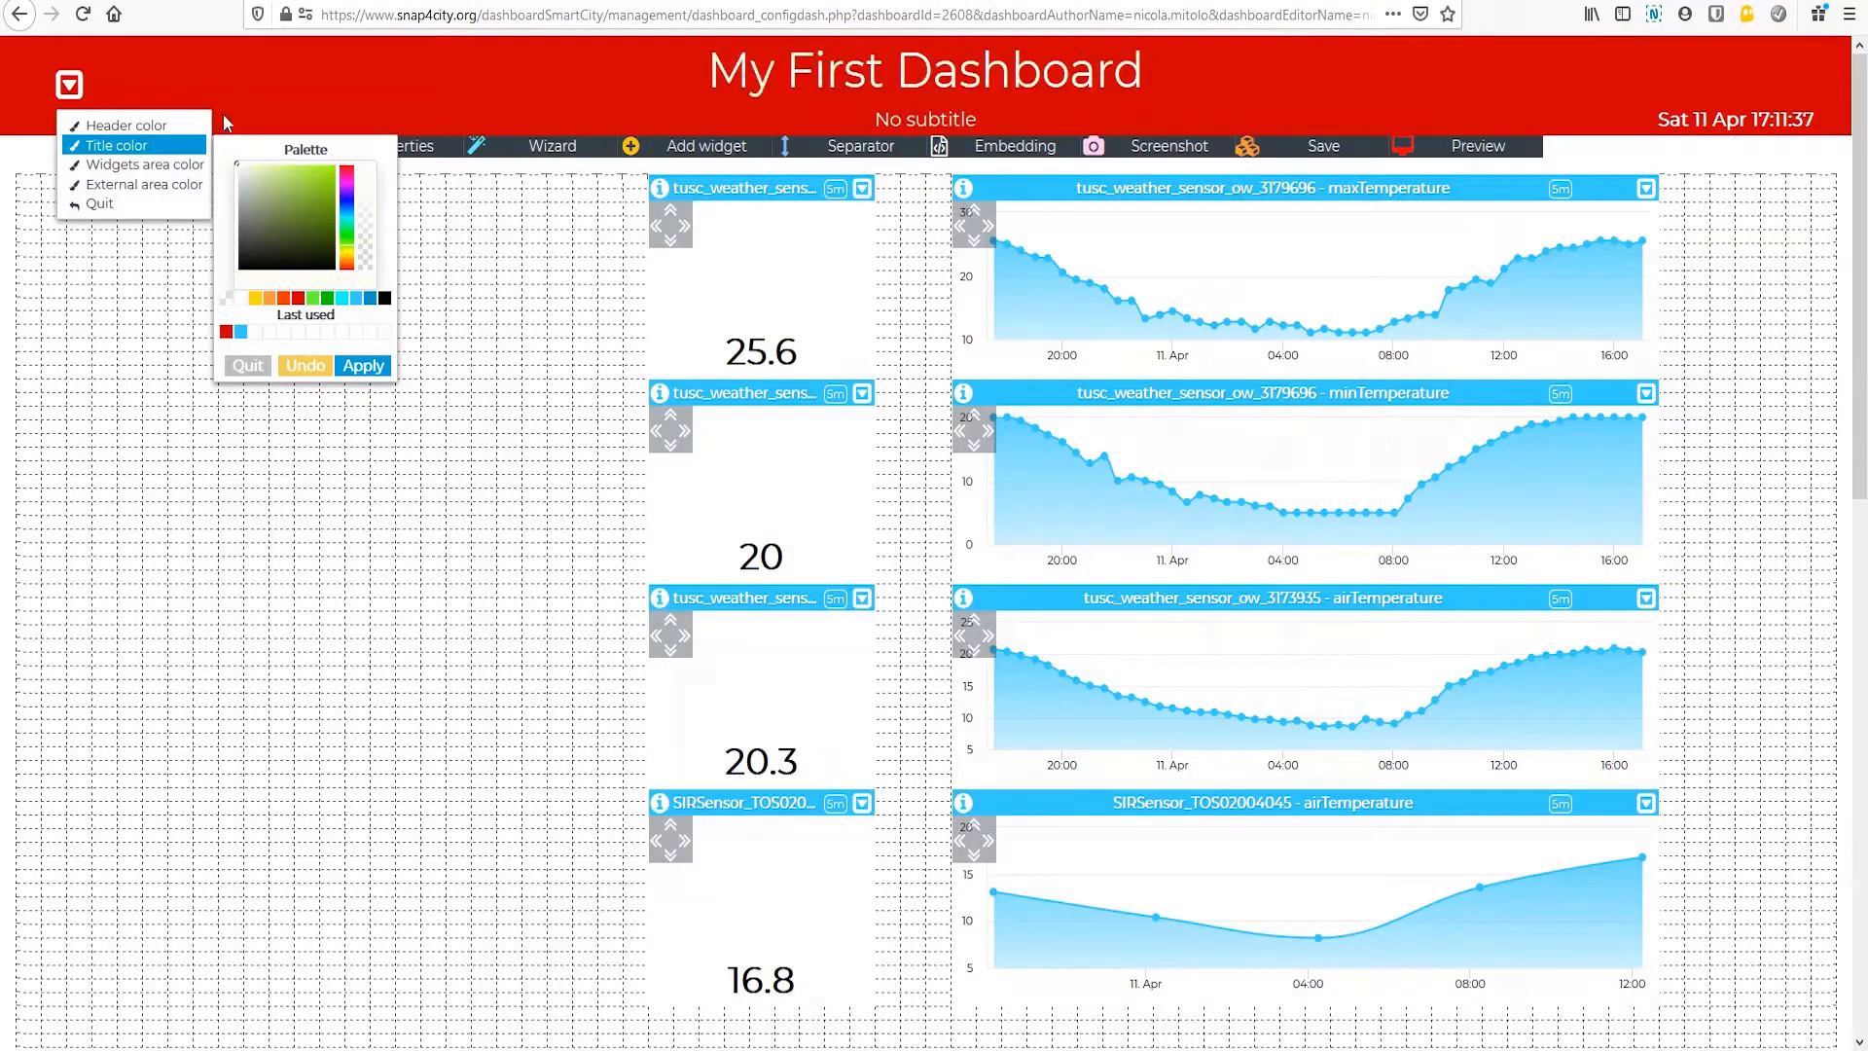
pyautogui.click(372, 367)
# Step: Try orange-red, orange and yellow for the widgets area and apply a nearly transparent white as its color
pyautogui.click(162, 168)
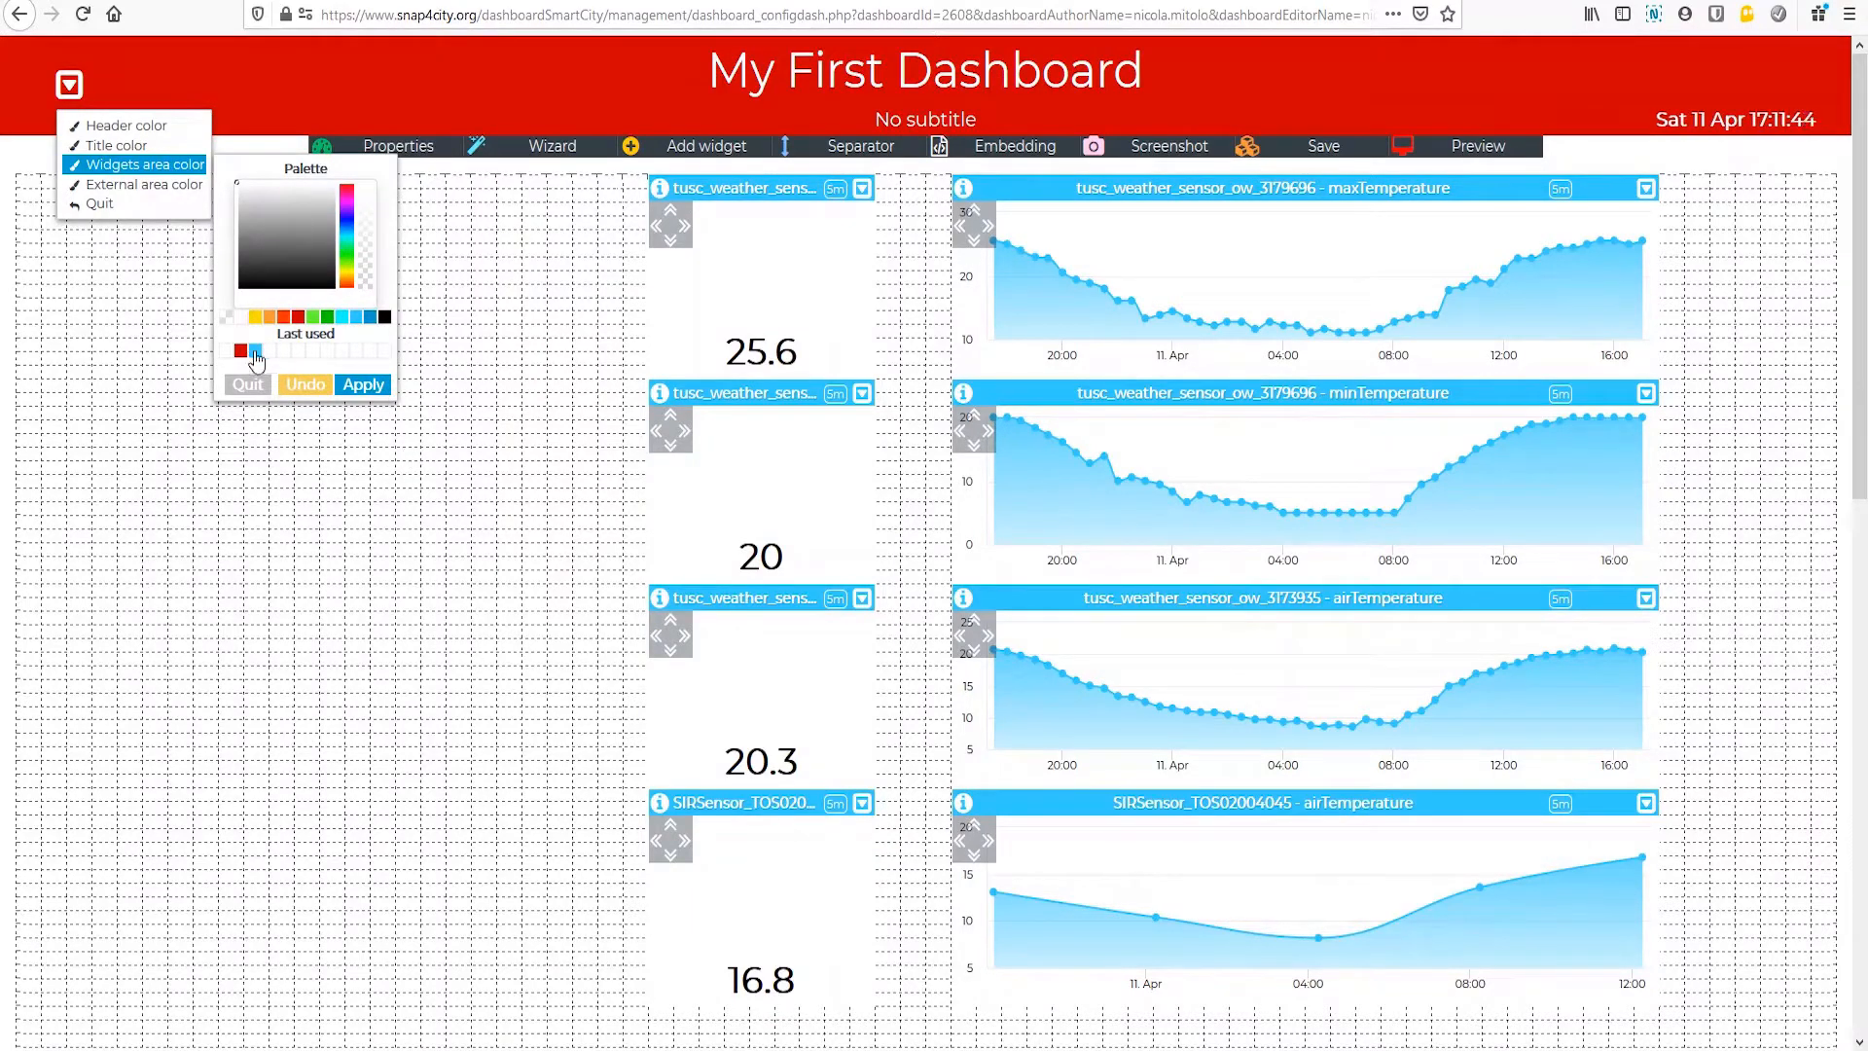
pyautogui.click(284, 318)
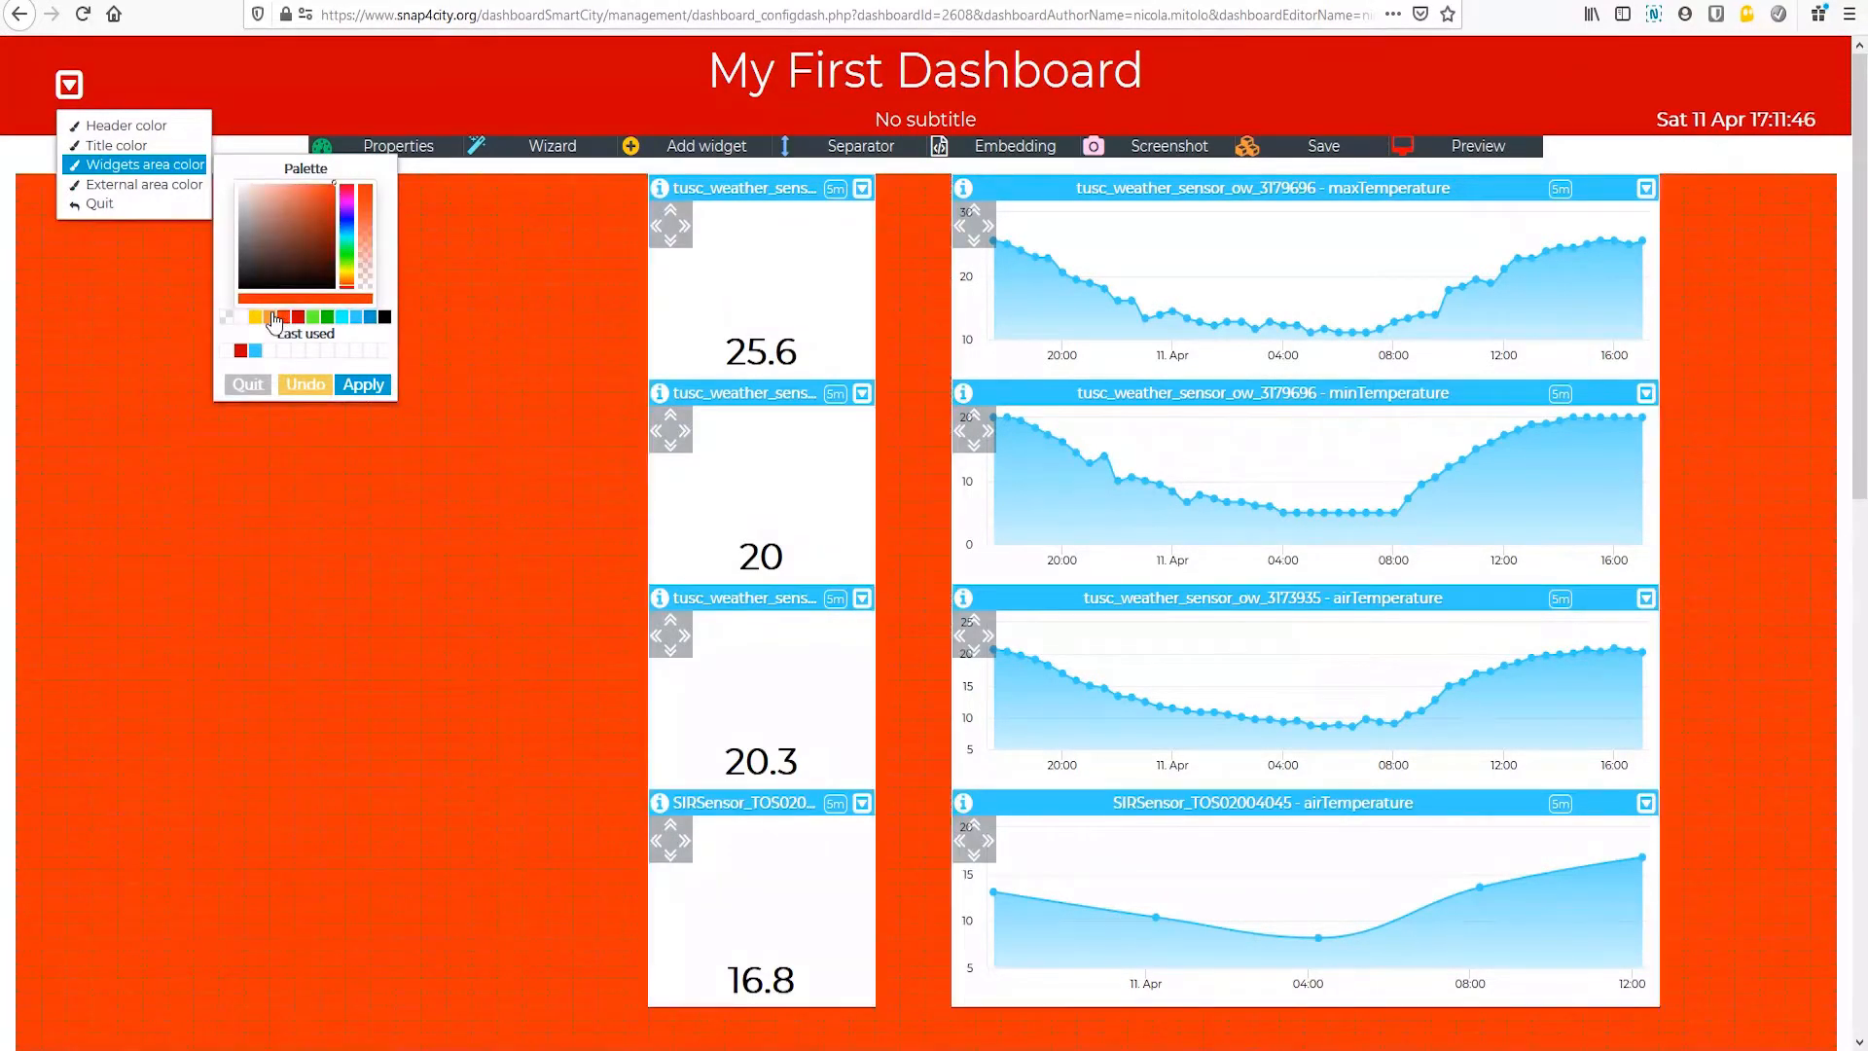
pyautogui.click(270, 317)
pyautogui.click(255, 317)
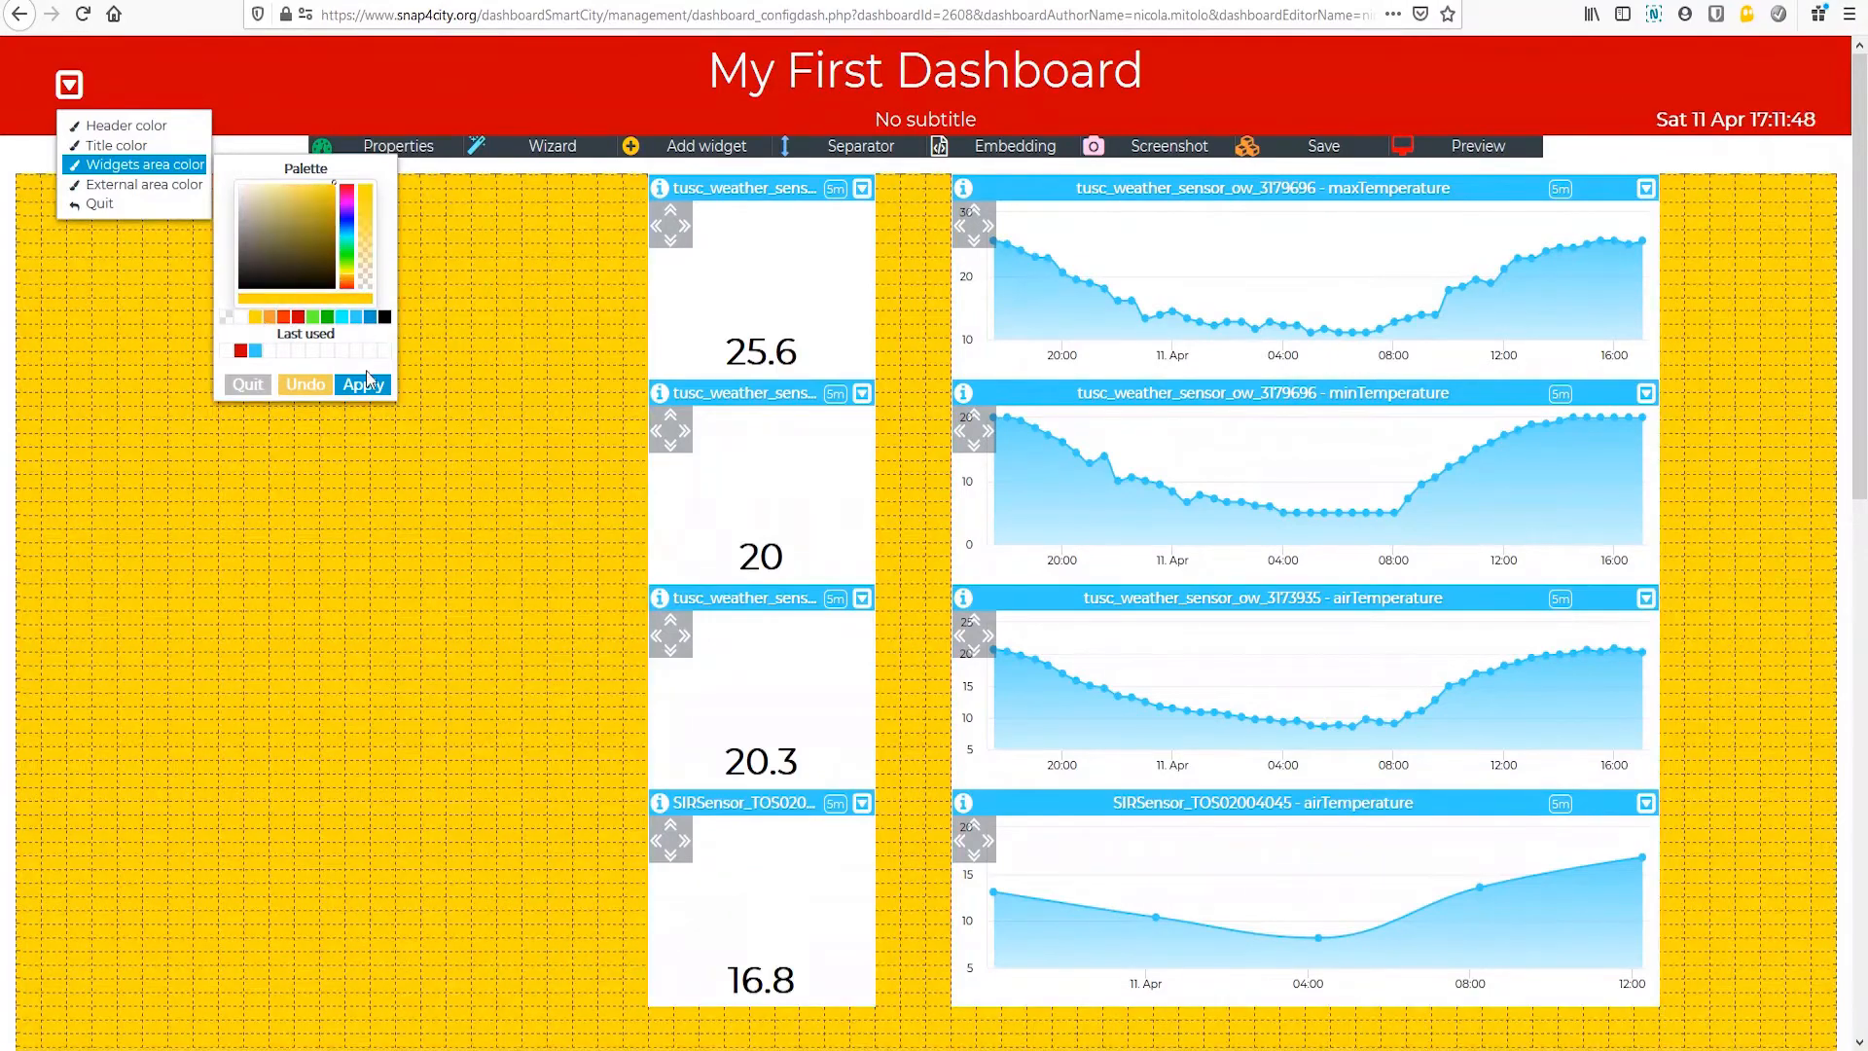
pyautogui.moveTo(364, 206); pyautogui.dragTo(370, 270)
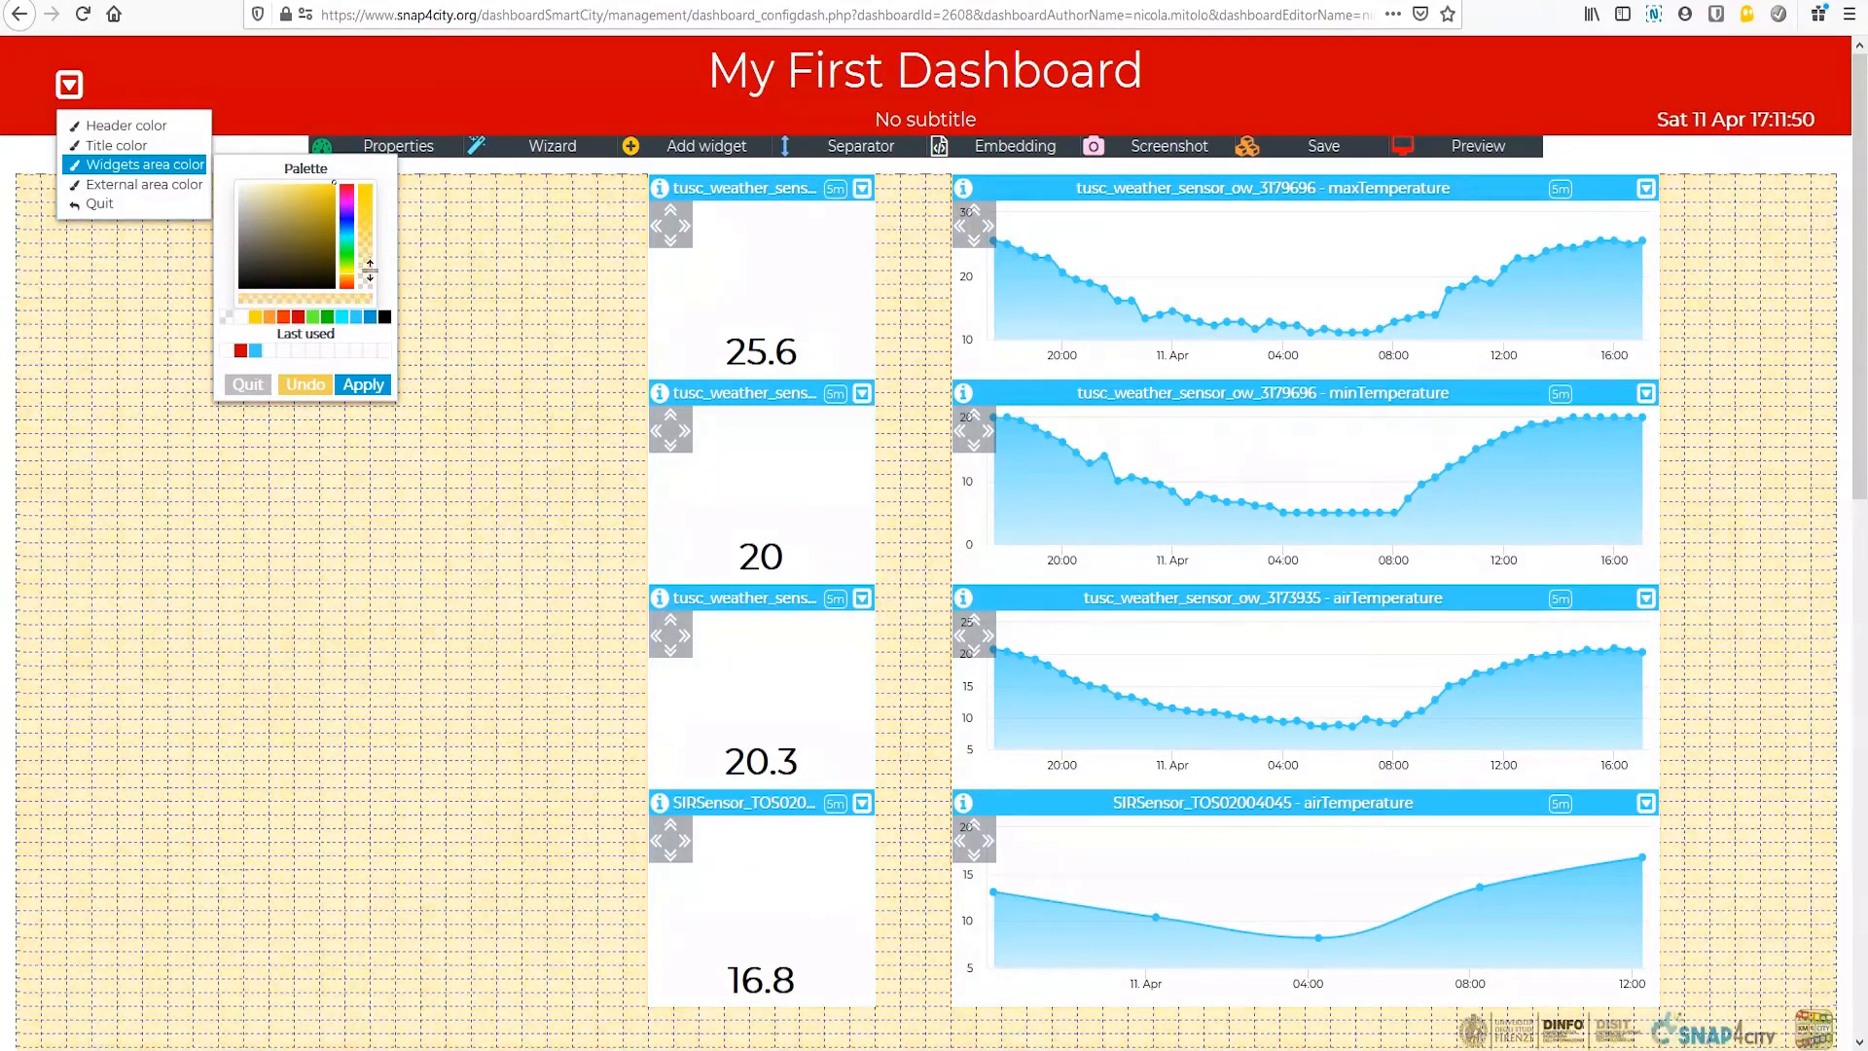
pyautogui.click(237, 190)
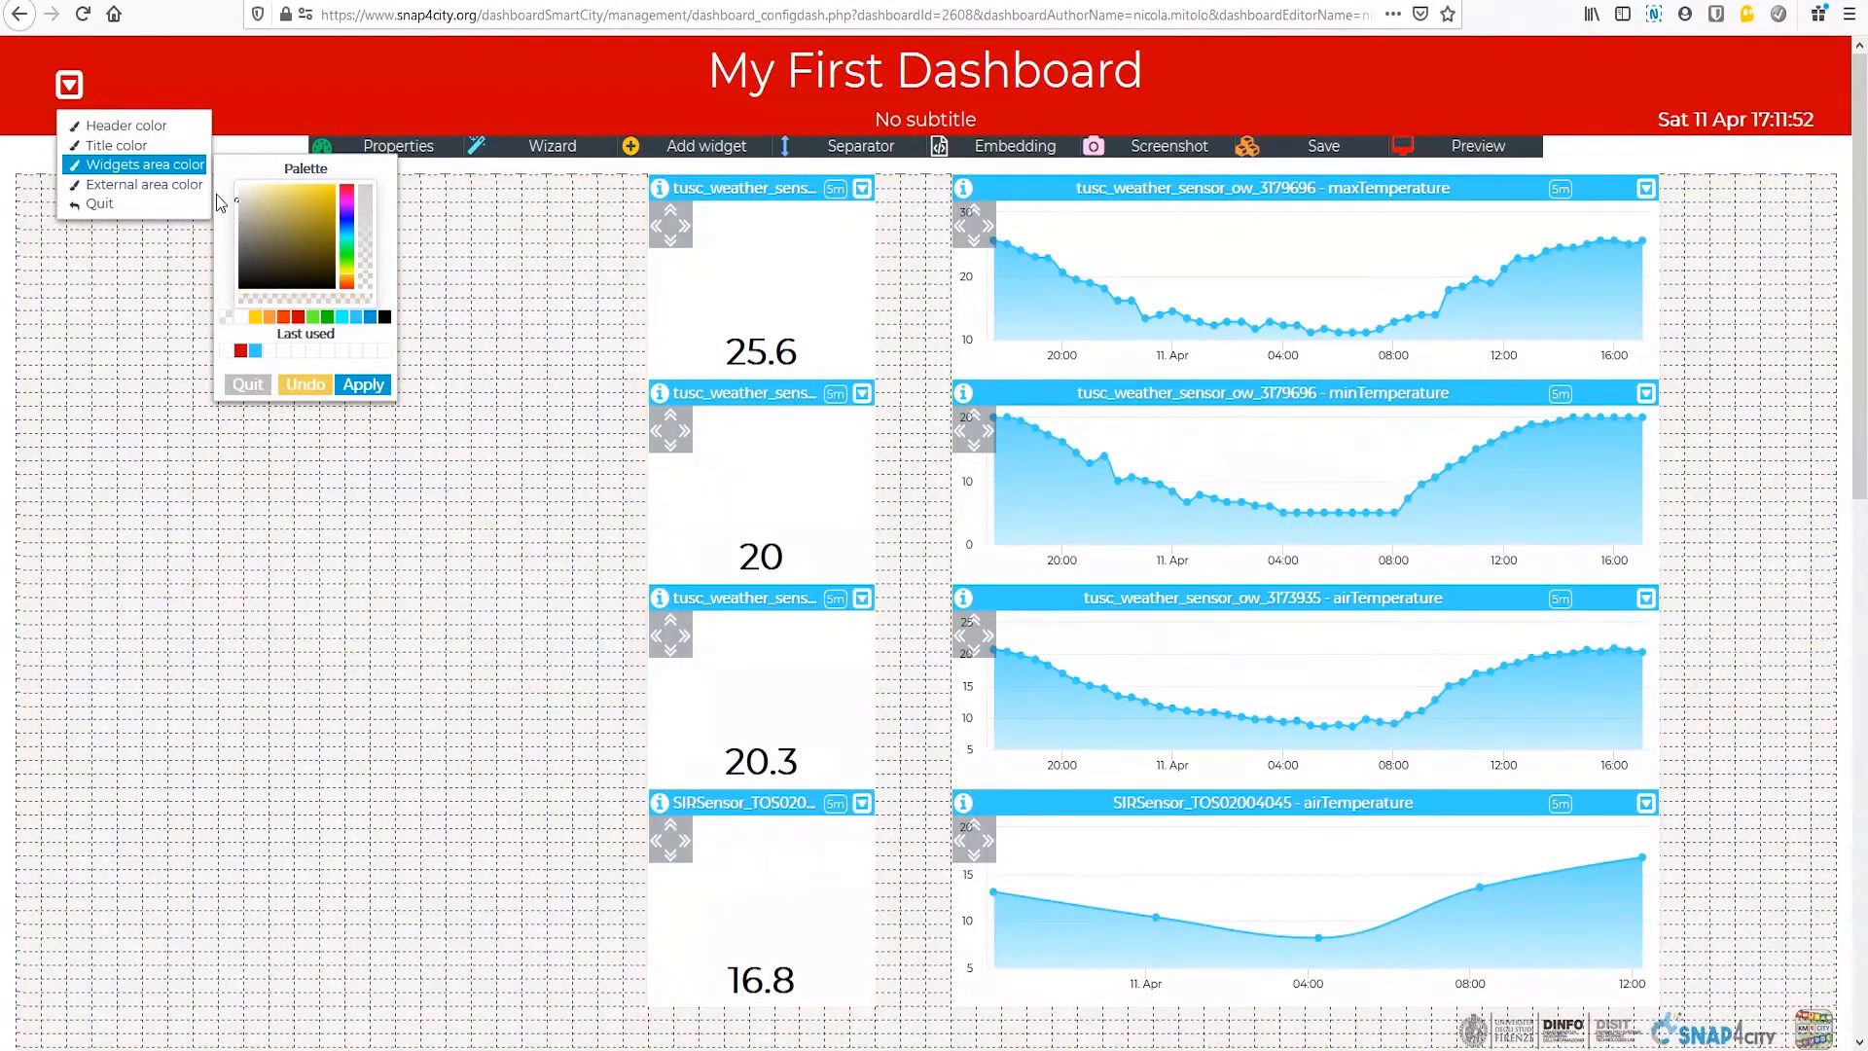
pyautogui.click(362, 385)
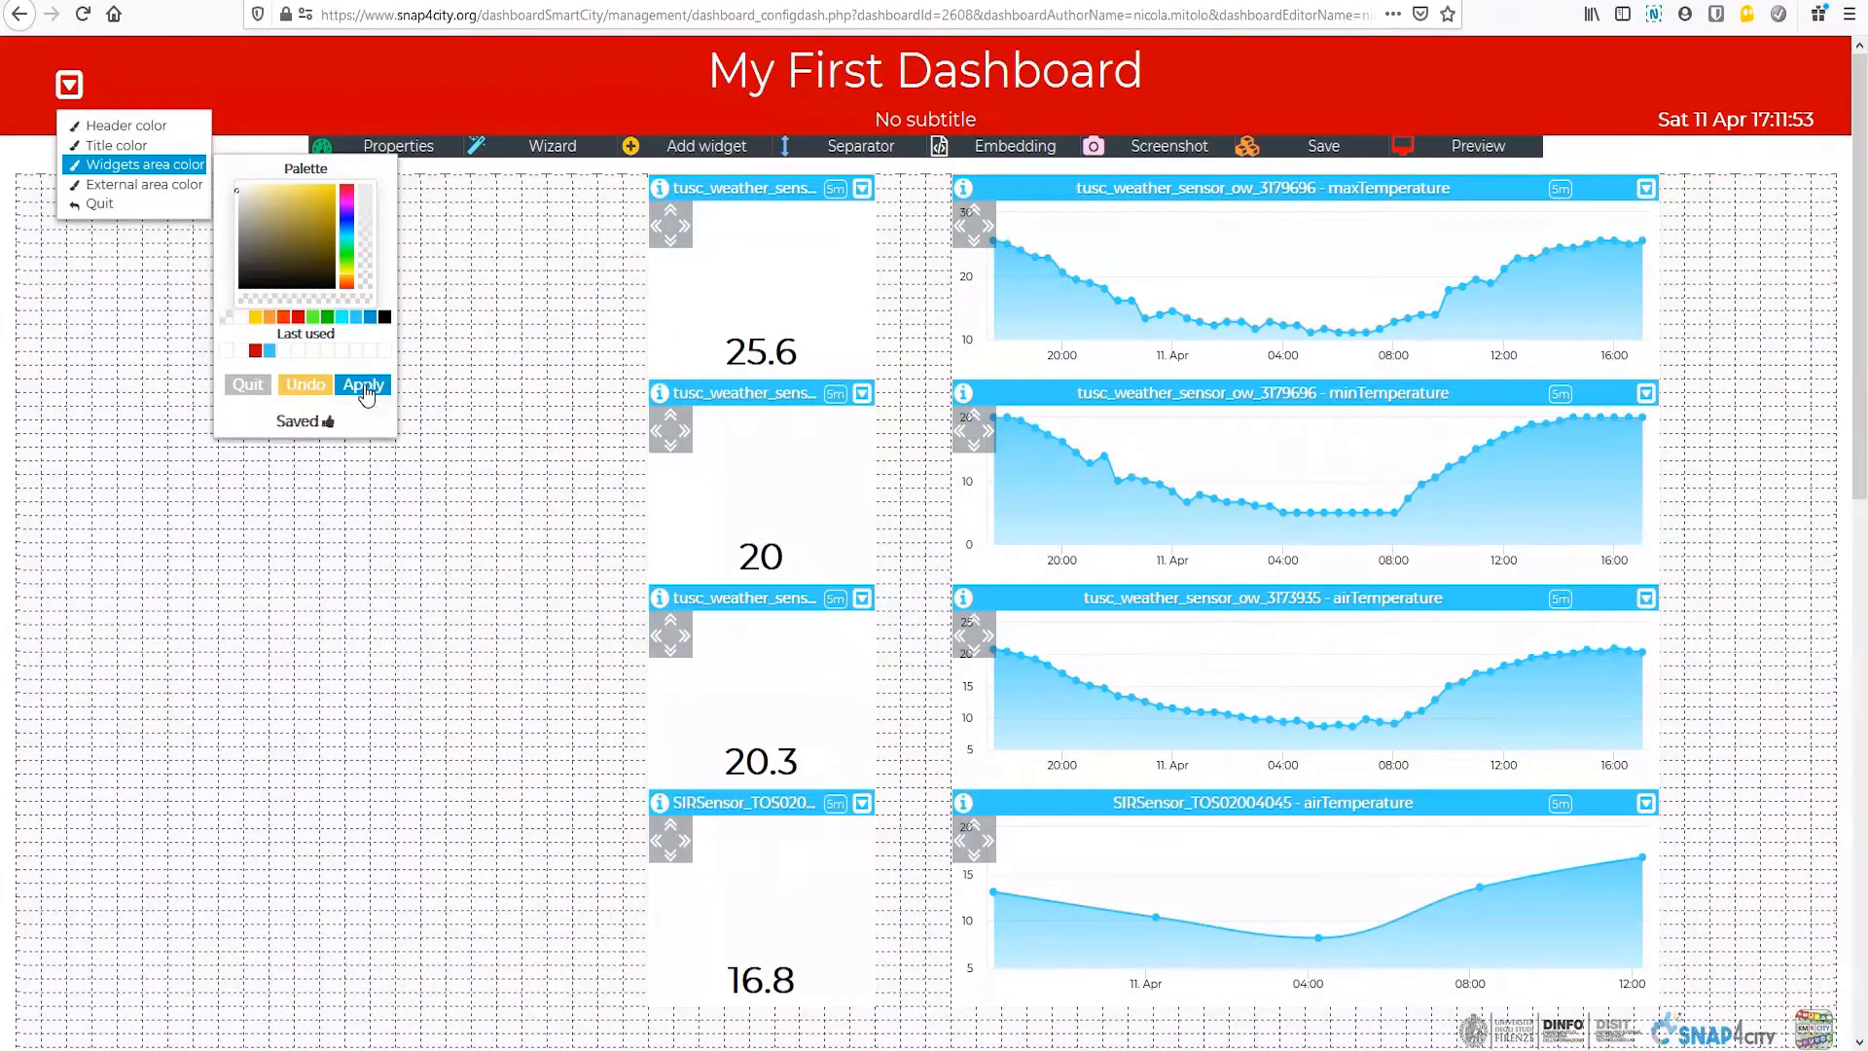
# Step: Apply the current external area color and close the dashboard color options
pyautogui.click(138, 191)
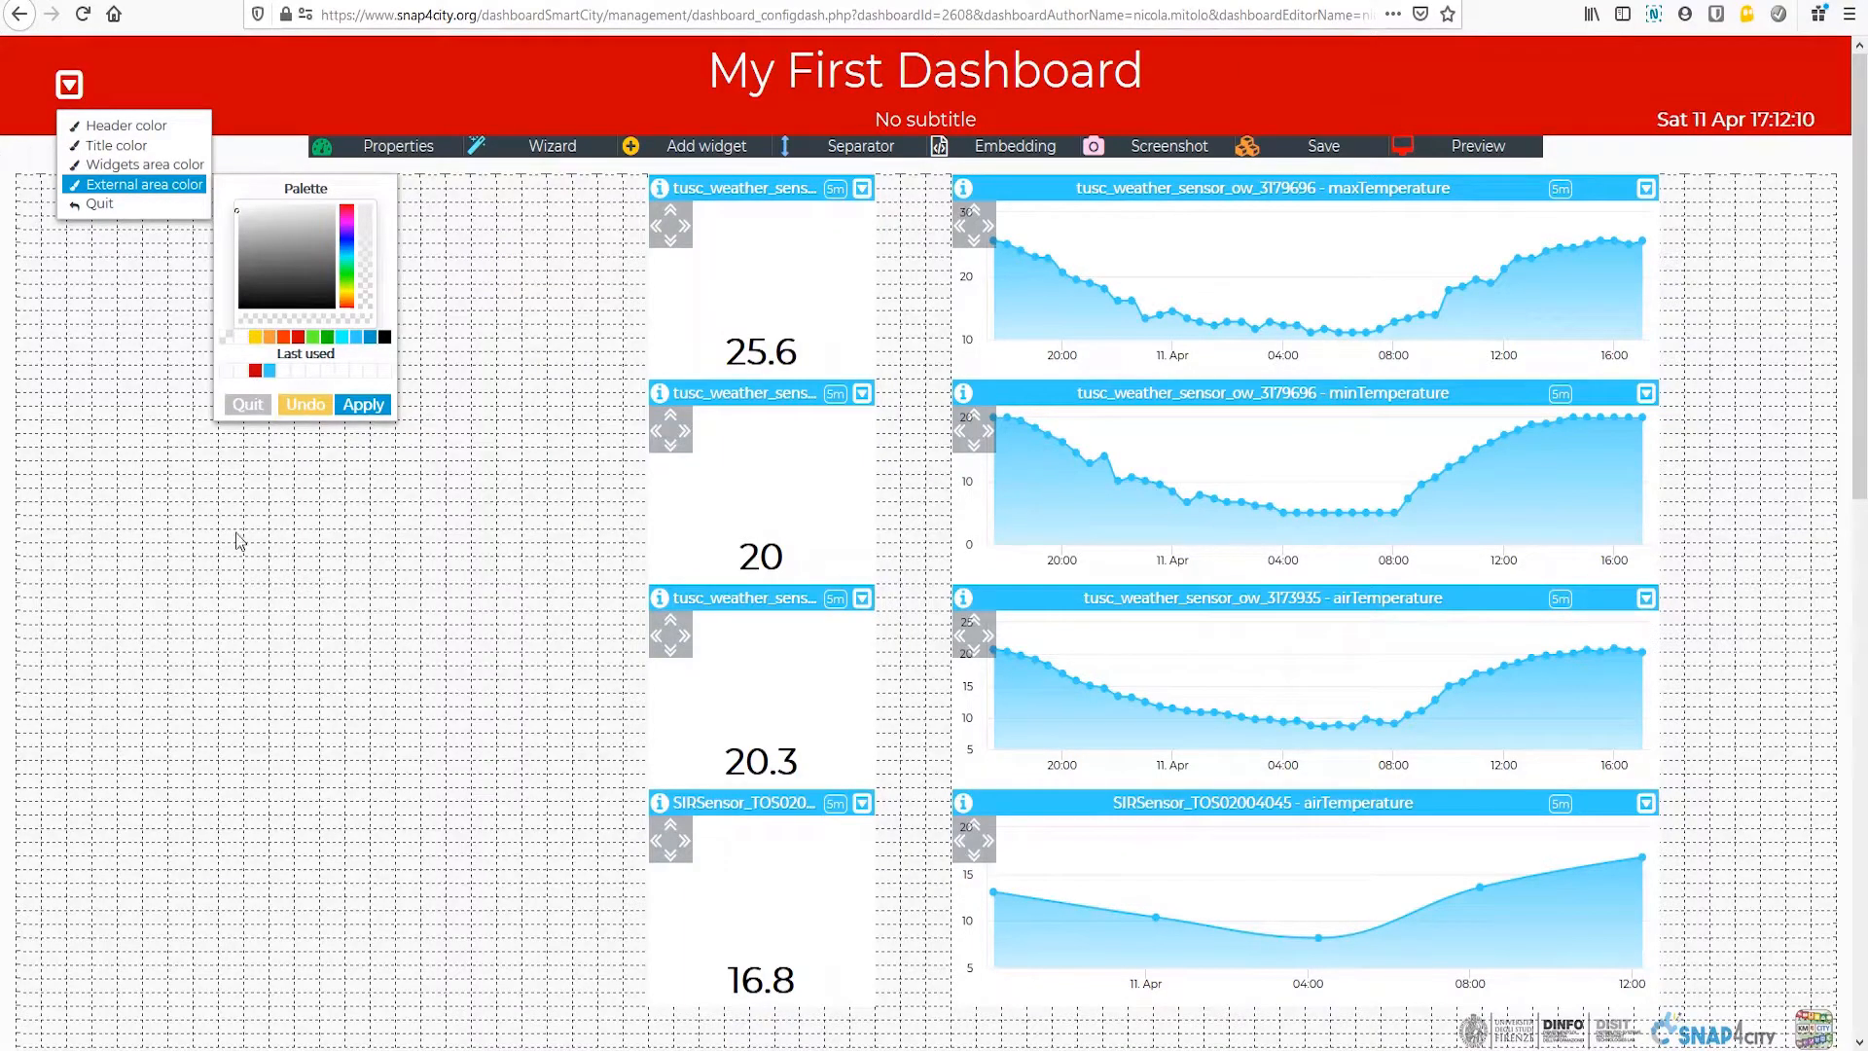
pyautogui.click(364, 406)
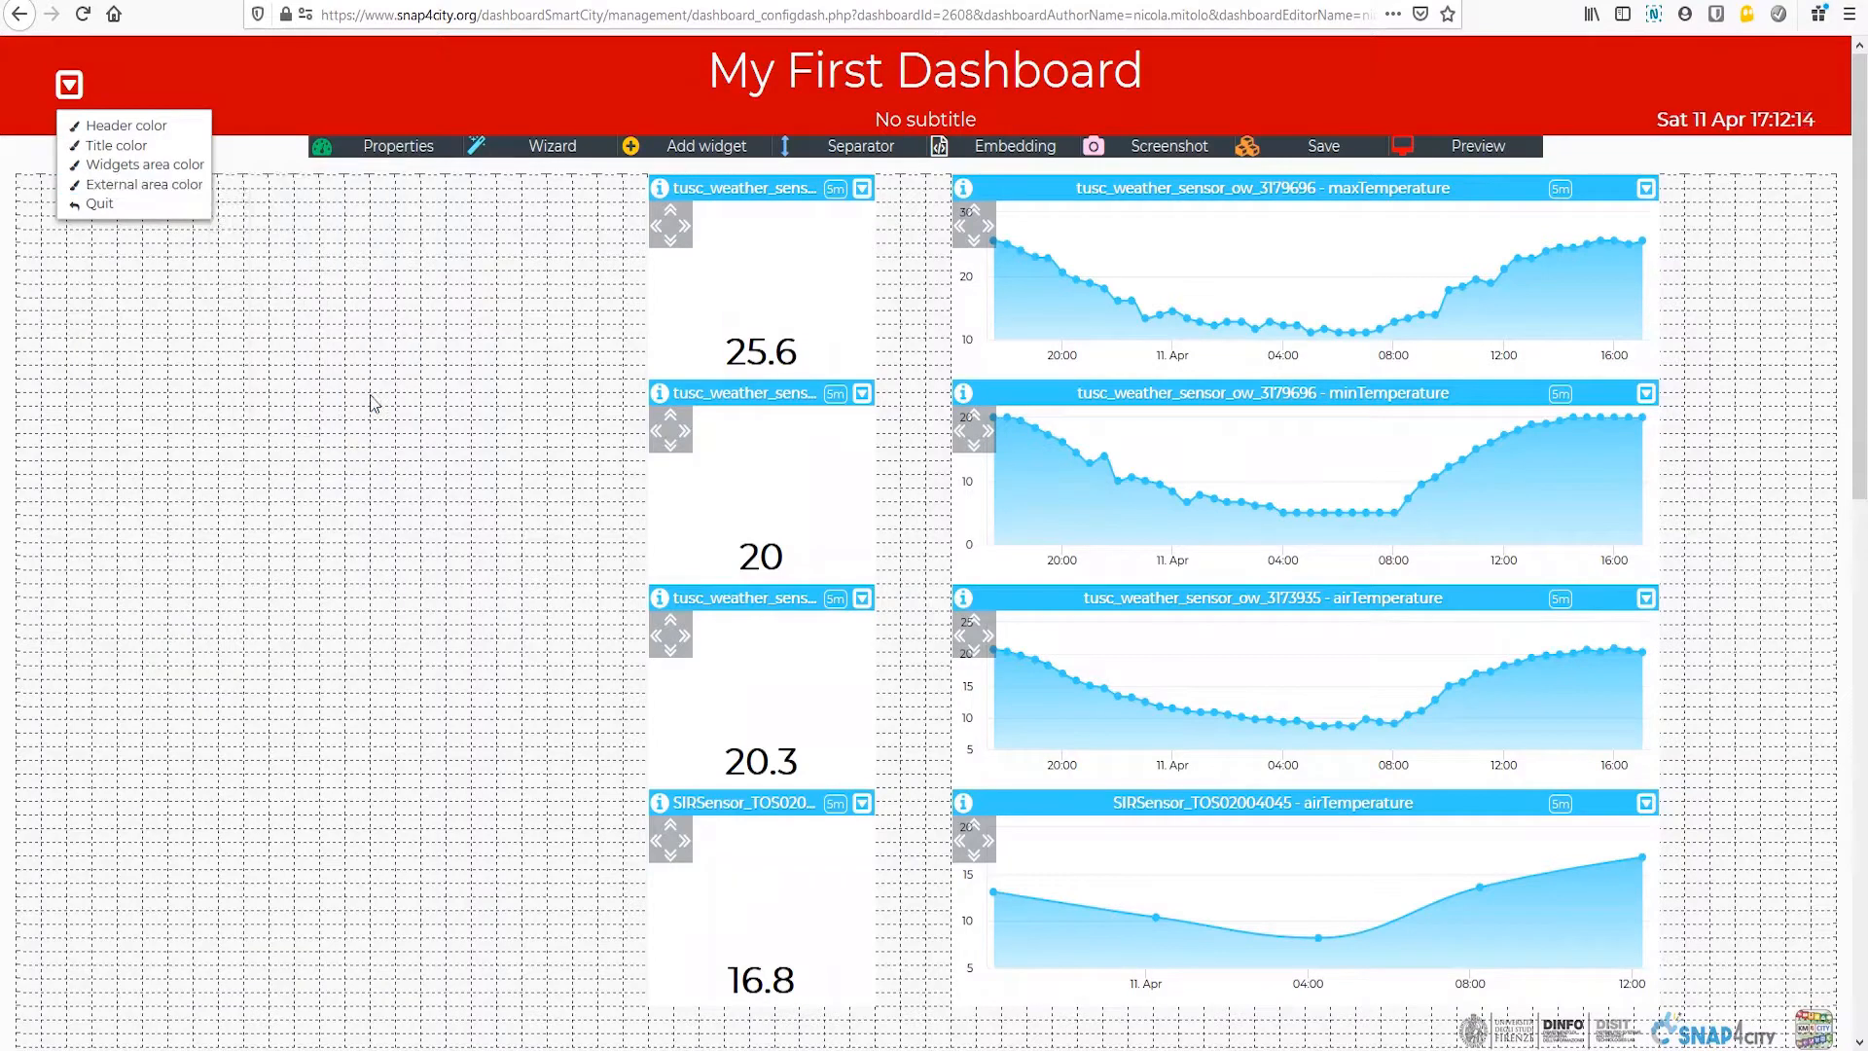
pyautogui.click(96, 206)
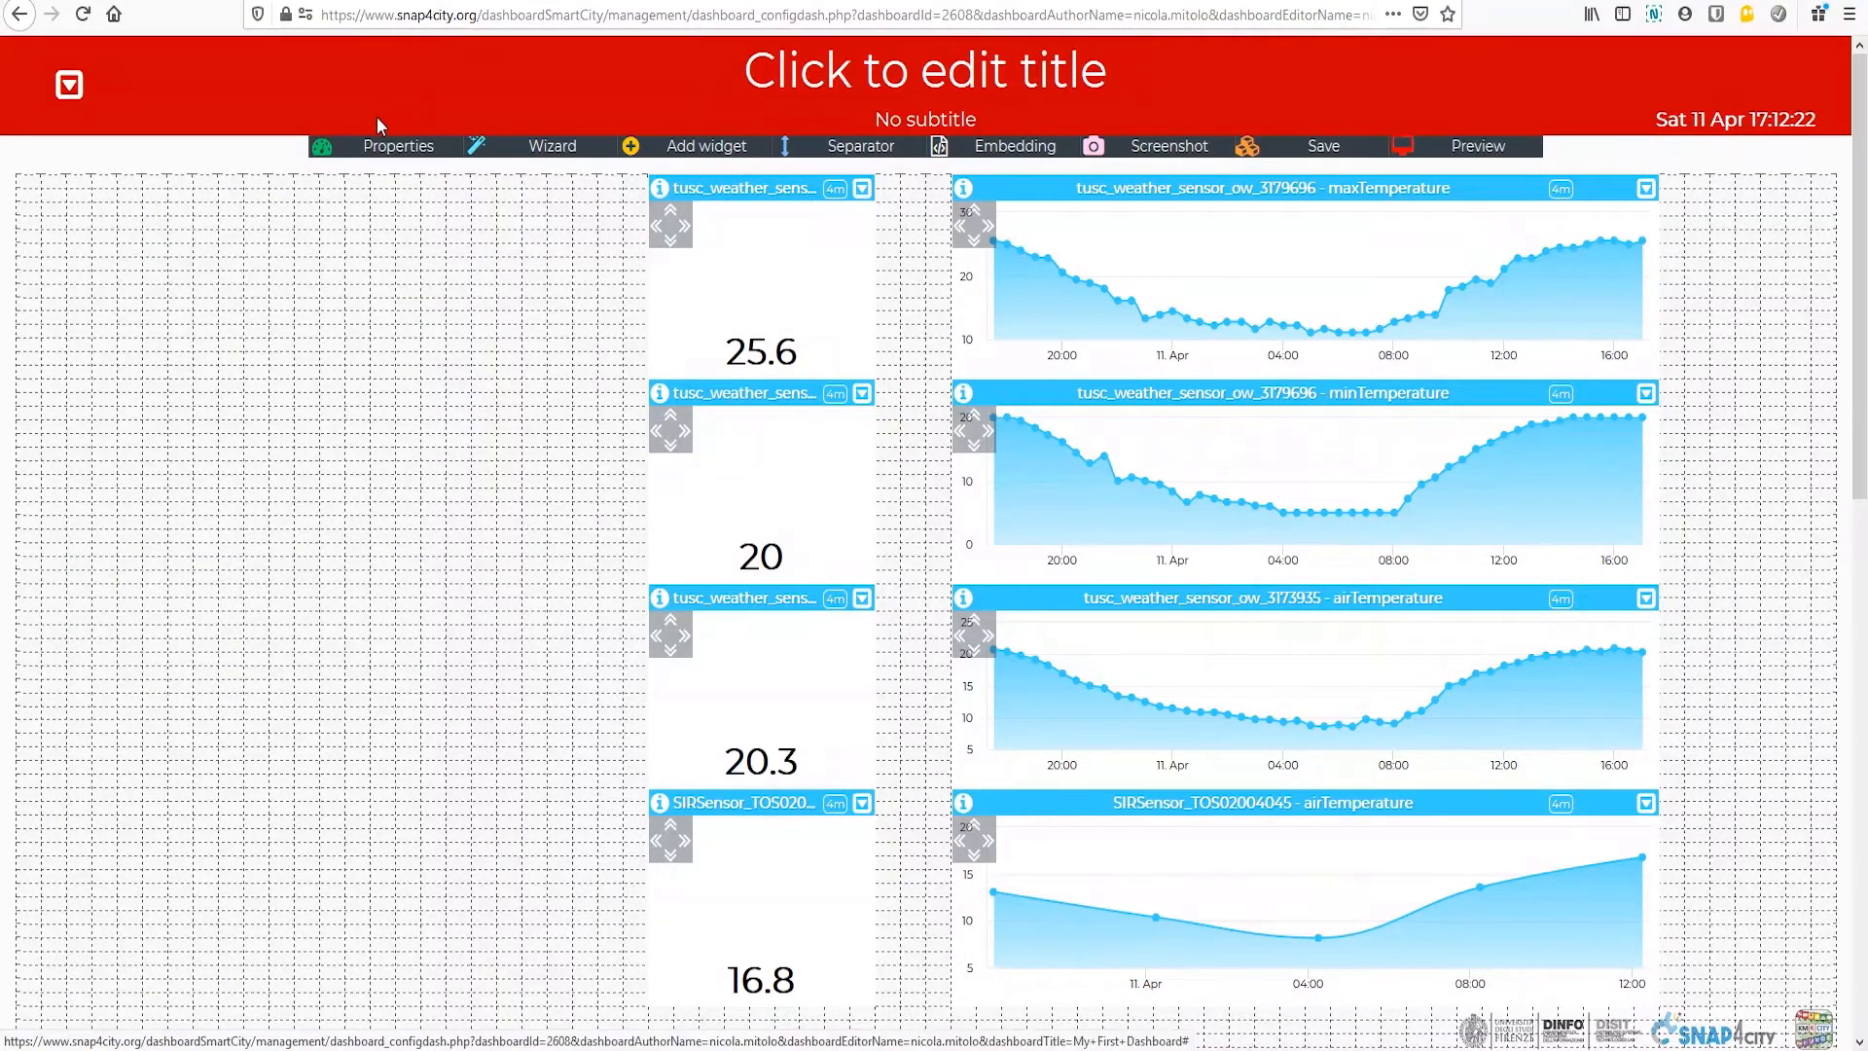
# Step: In the dashboard properties, keep the width at 72 cells and choose snap4city-logo.png as the header logo
pyautogui.click(397, 156)
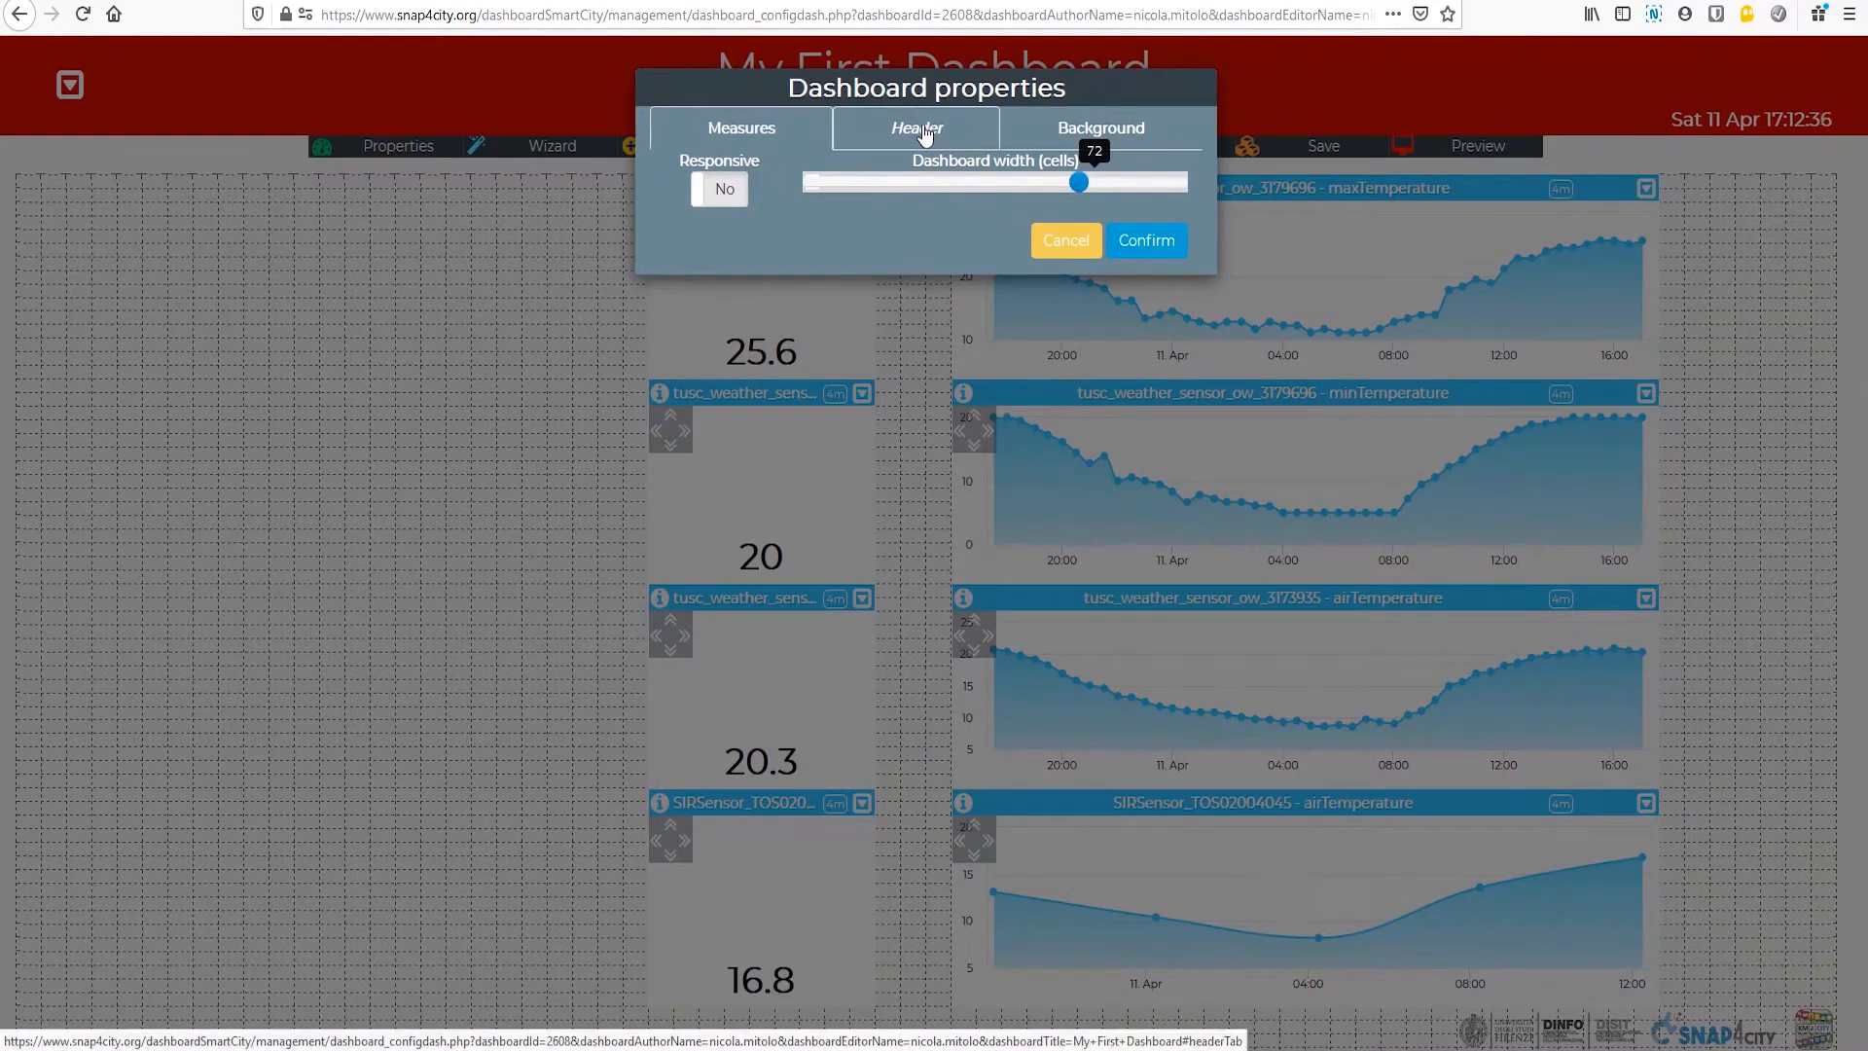
pyautogui.moveTo(1078, 182)
pyautogui.mouseDown()
pyautogui.moveTo(905, 198)
pyautogui.moveTo(1074, 209)
pyautogui.mouseUp()
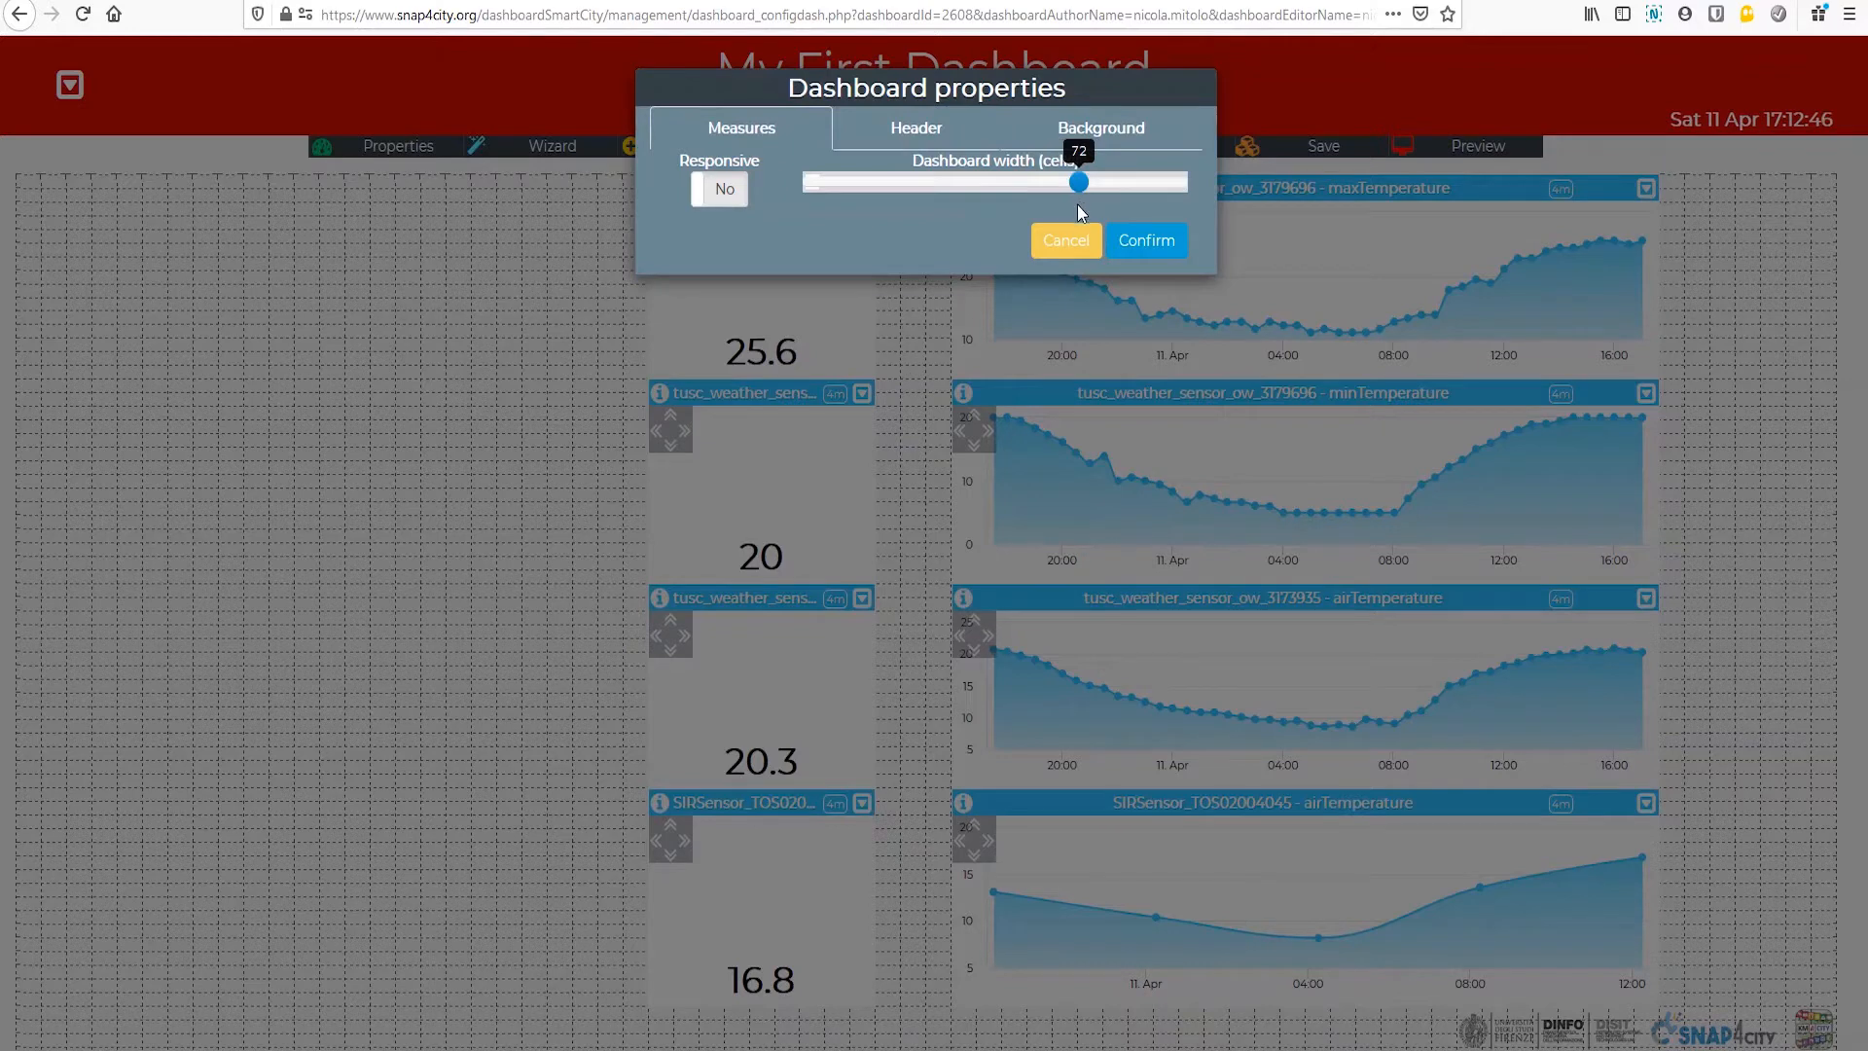
pyautogui.click(937, 120)
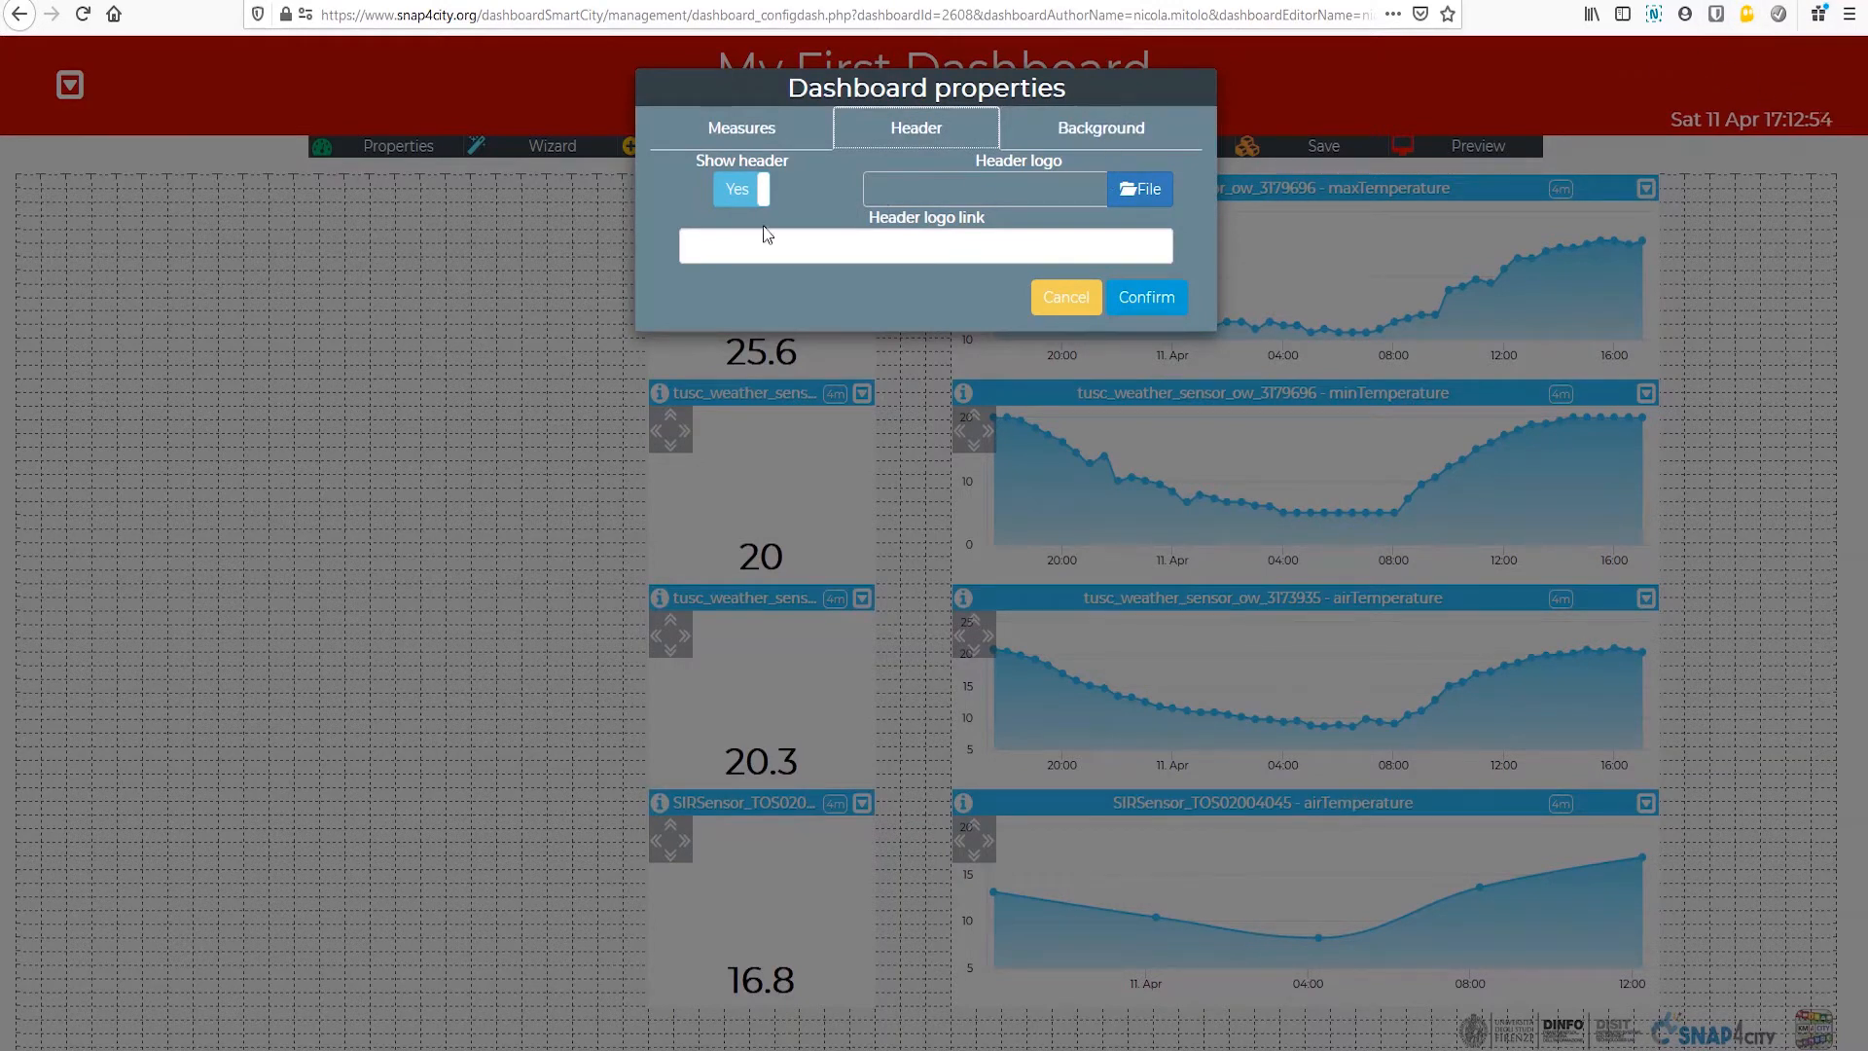
pyautogui.click(1140, 191)
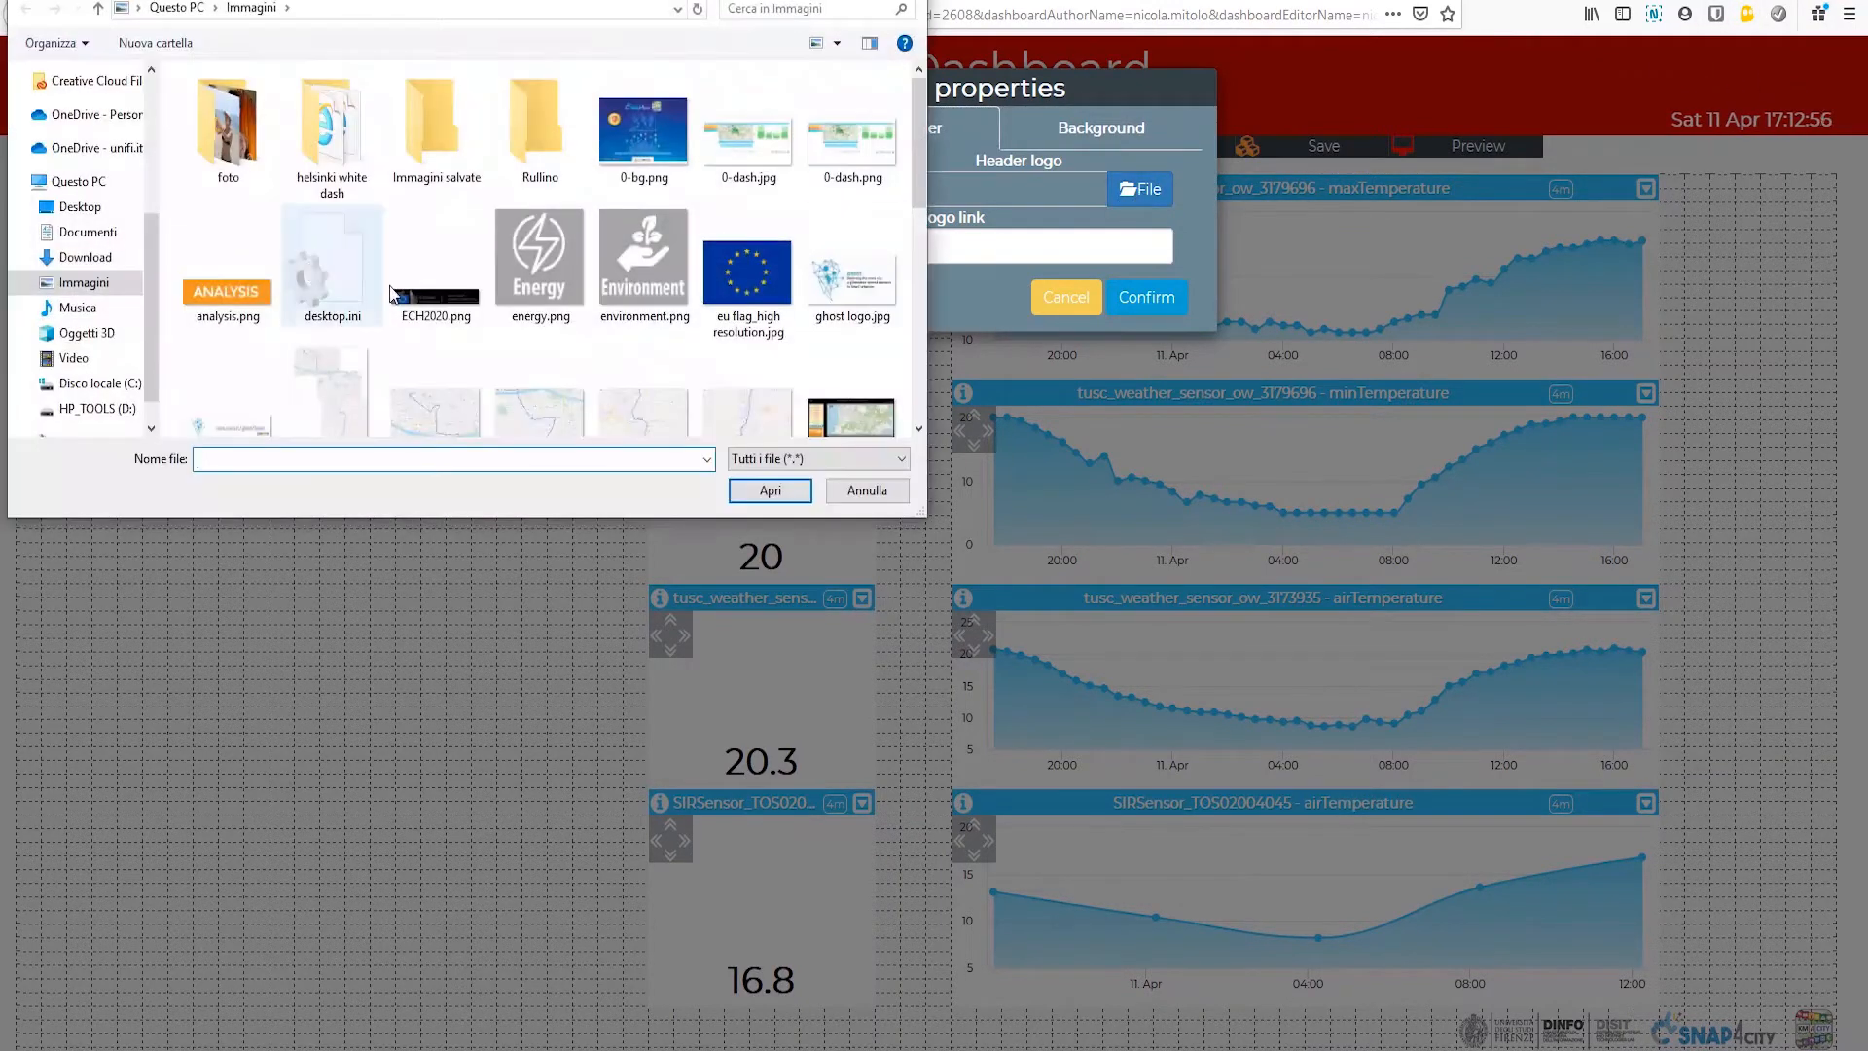
pyautogui.scroll(-10, 592, 372)
pyautogui.click(457, 234)
pyautogui.click(770, 490)
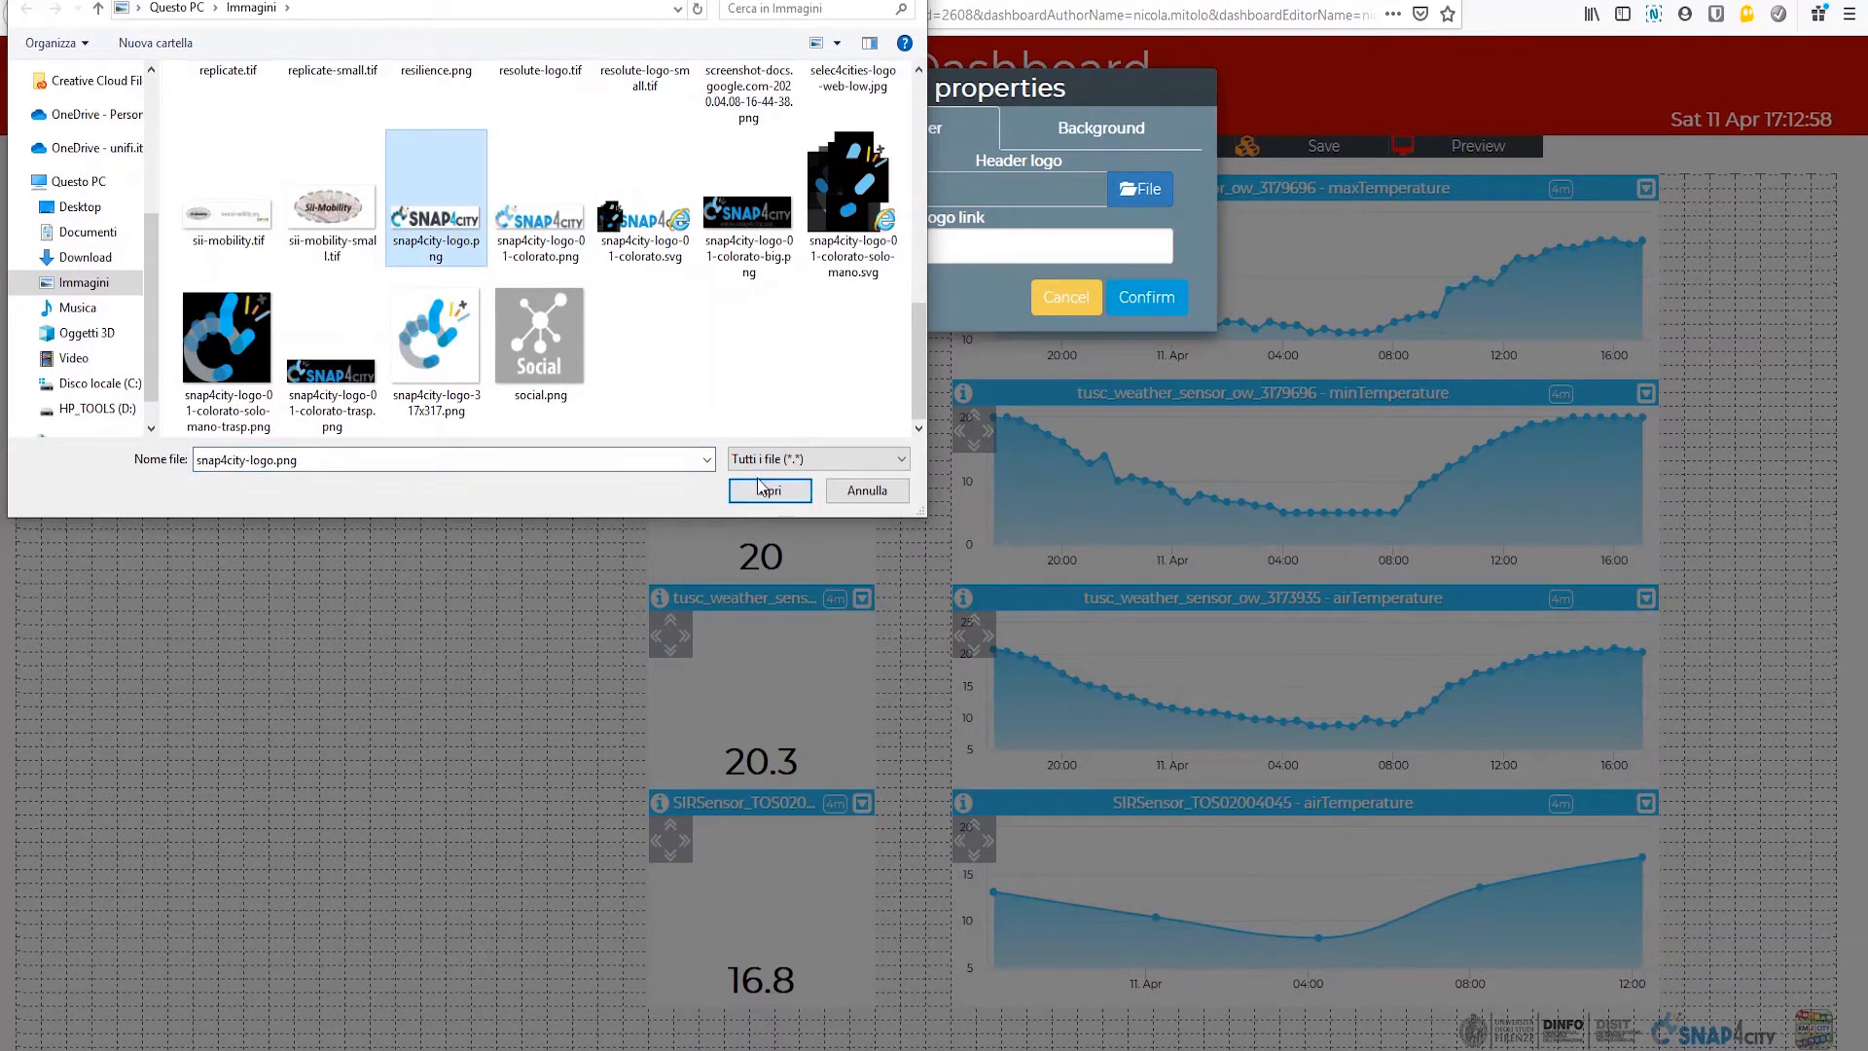
pyautogui.click(924, 248)
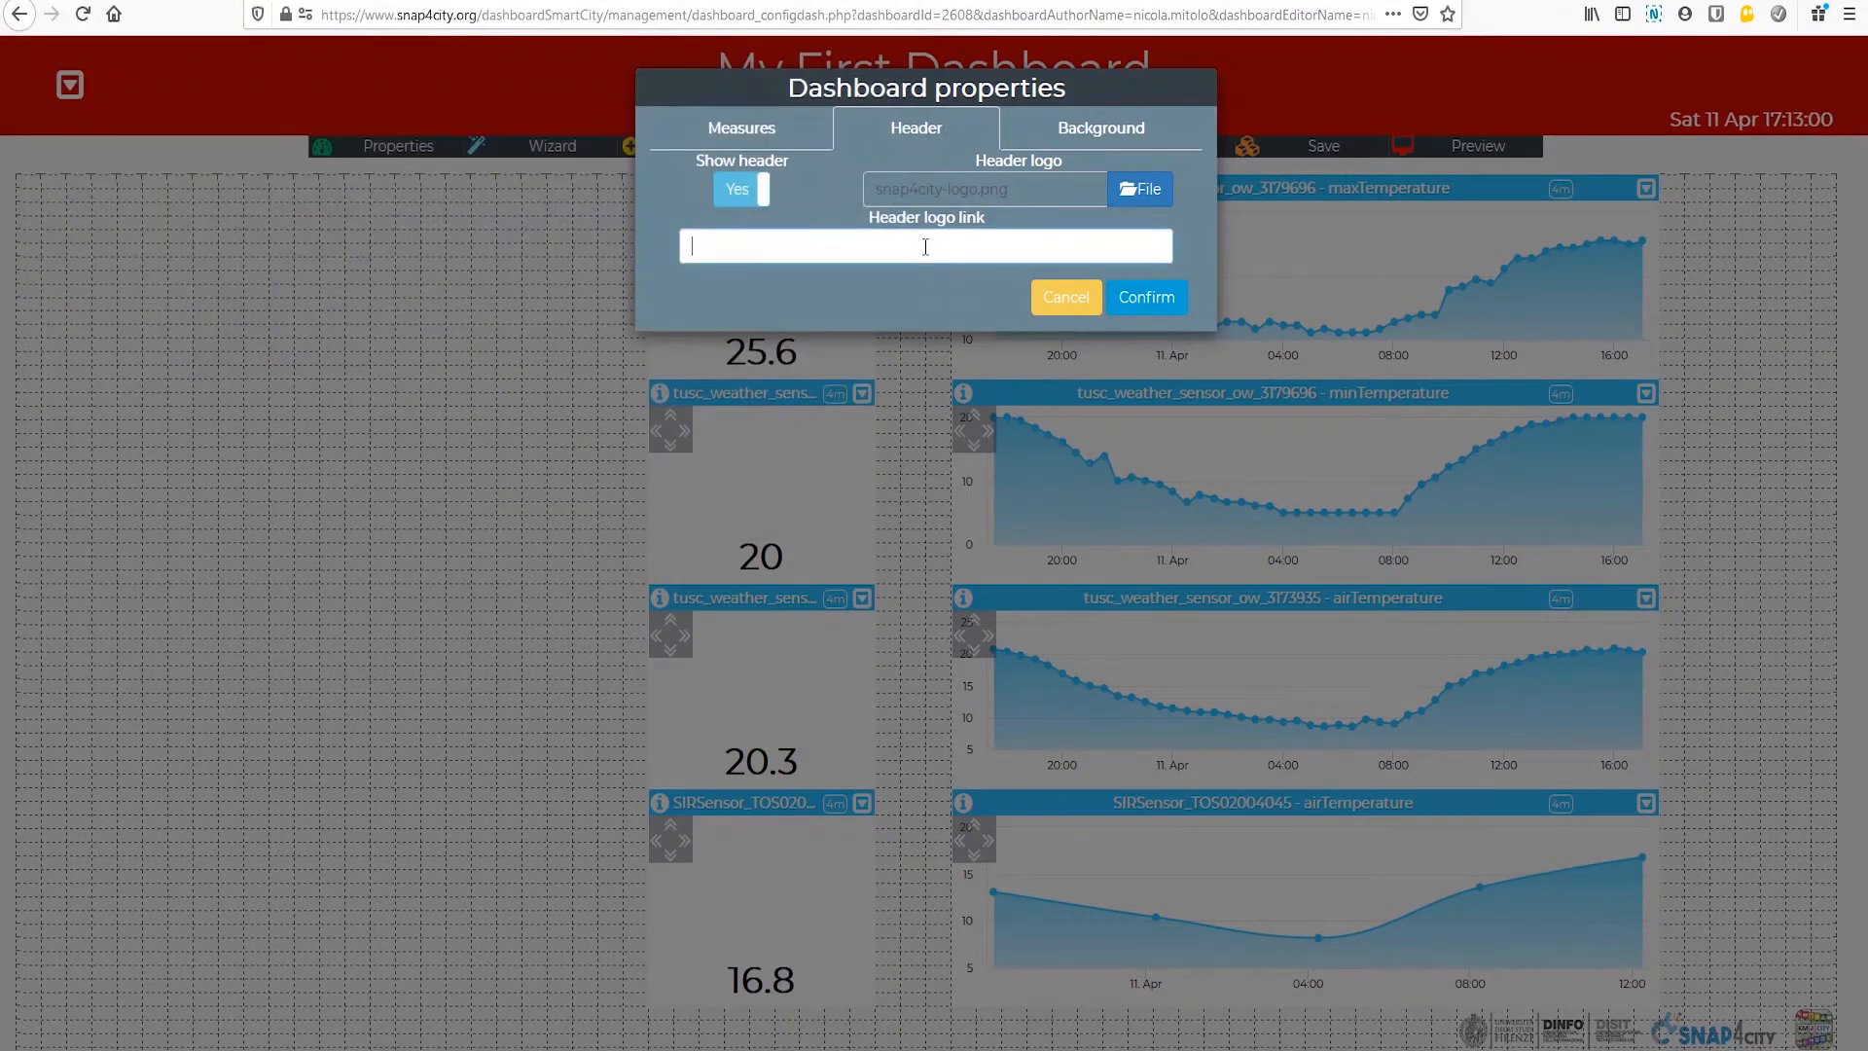
pyautogui.write('htt')
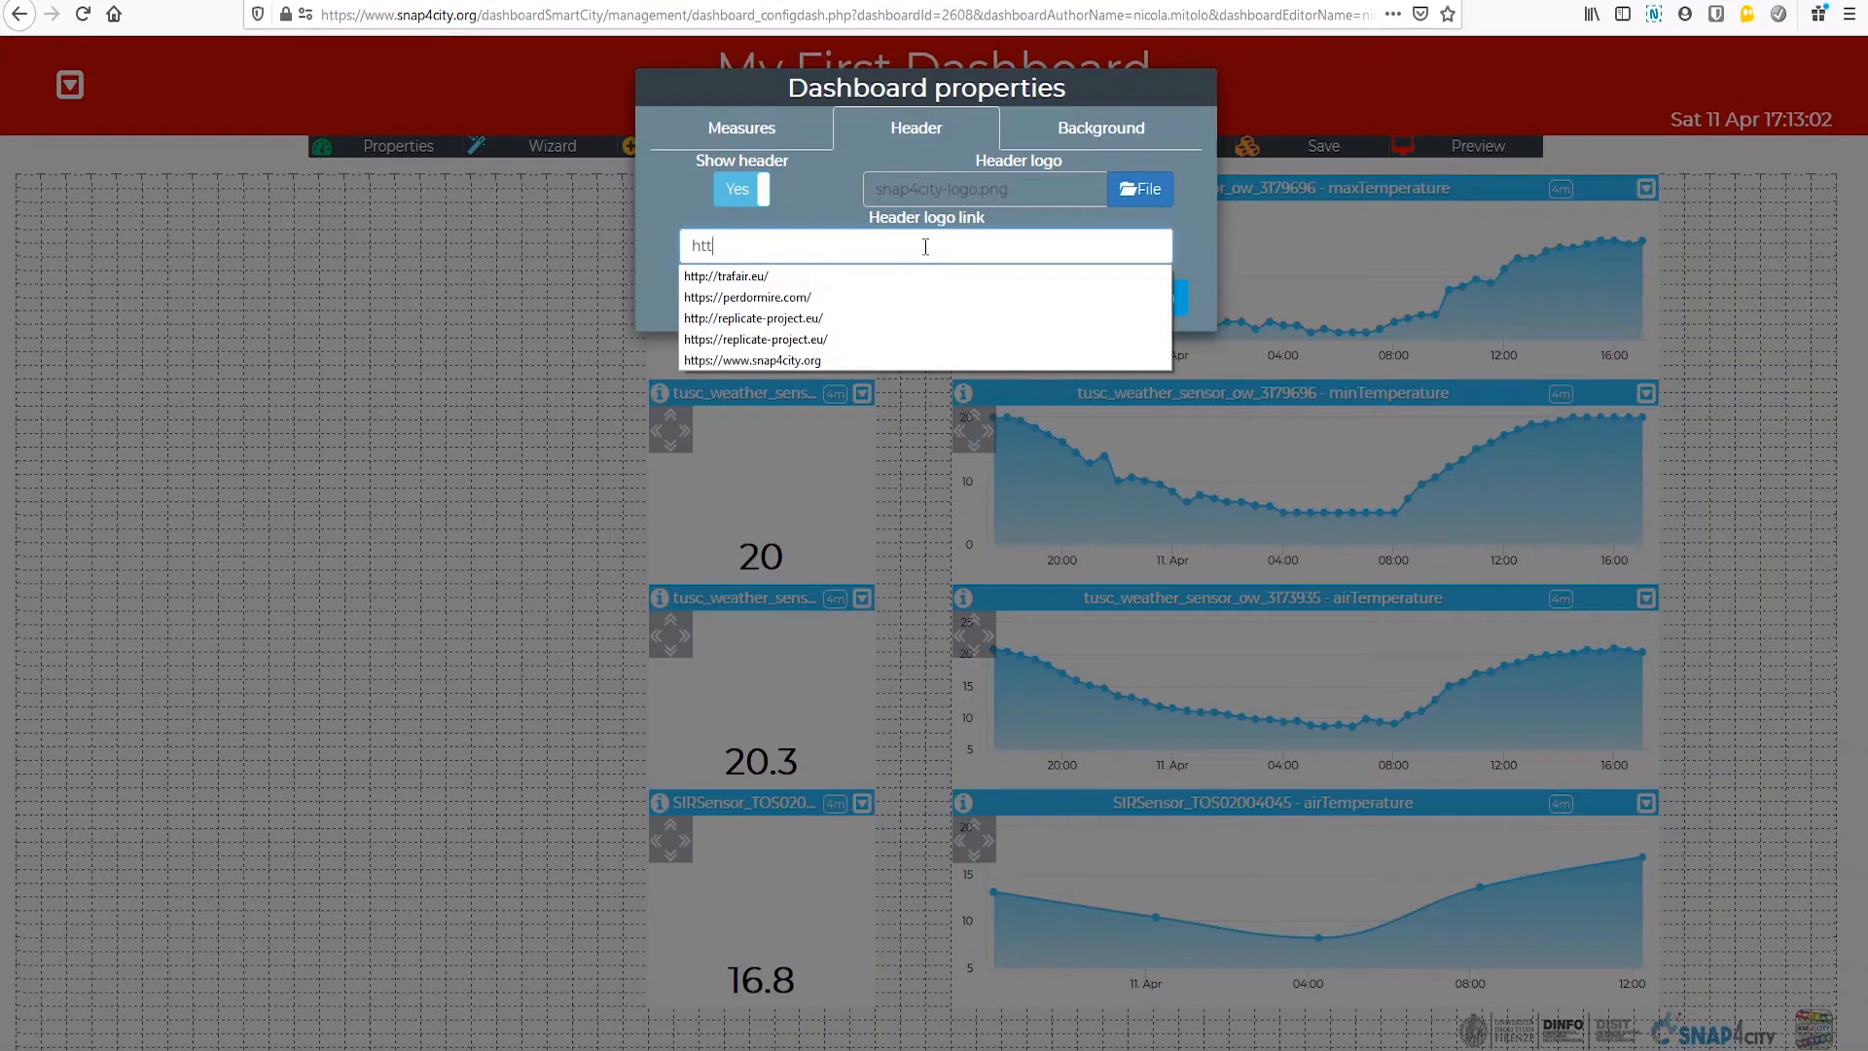
pyautogui.write('ps:/')
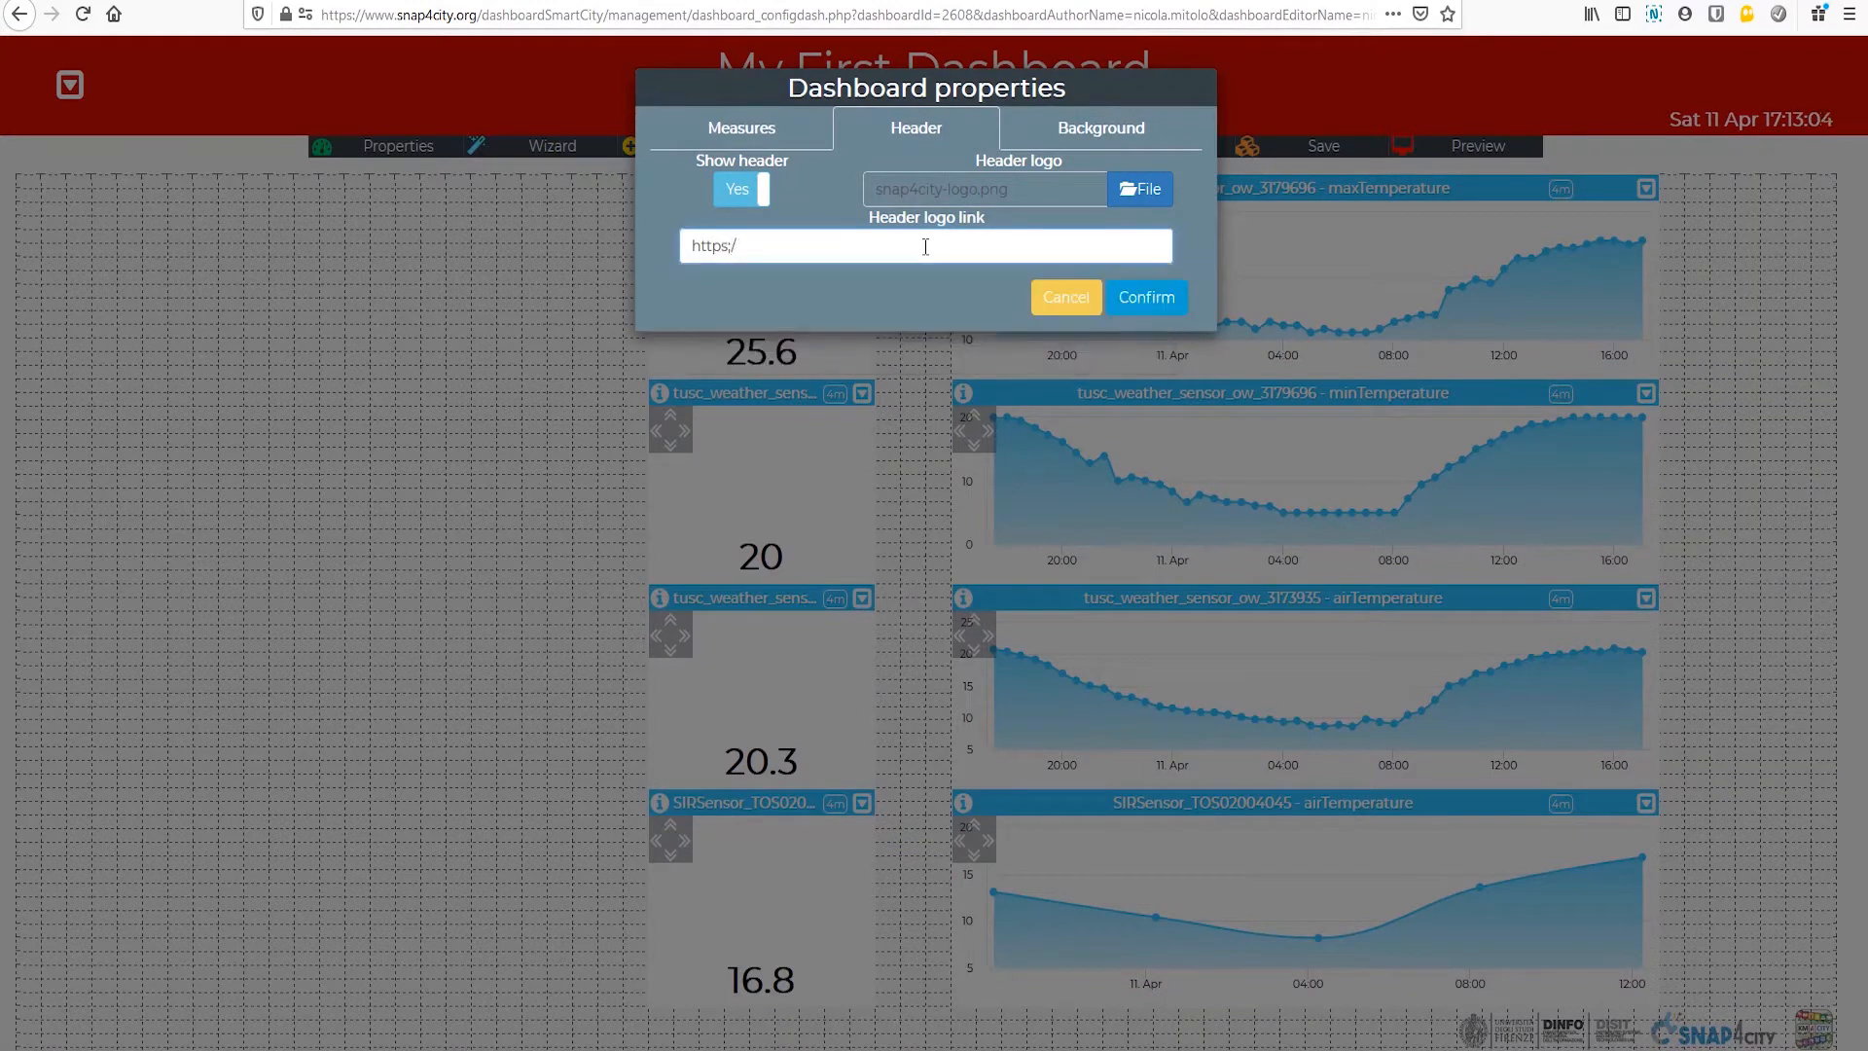
pyautogui.write('/www.snap4city.org')
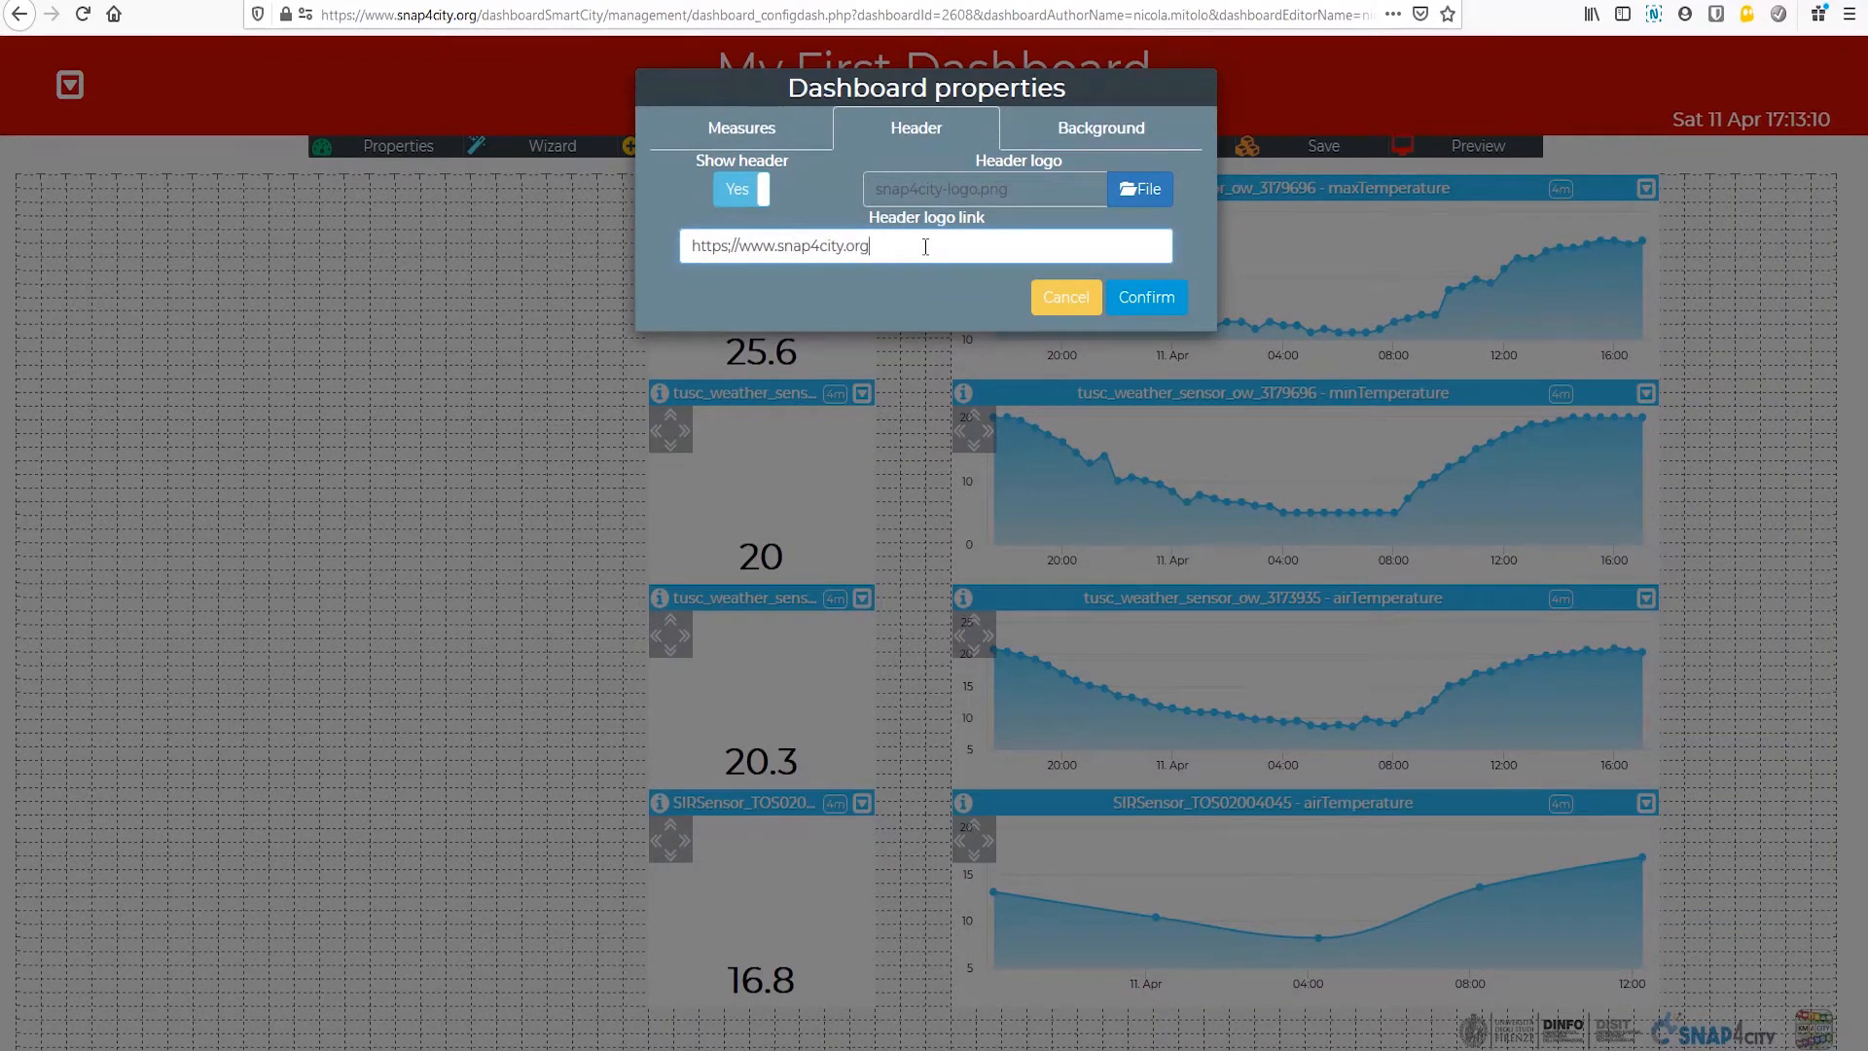
pyautogui.click(1163, 299)
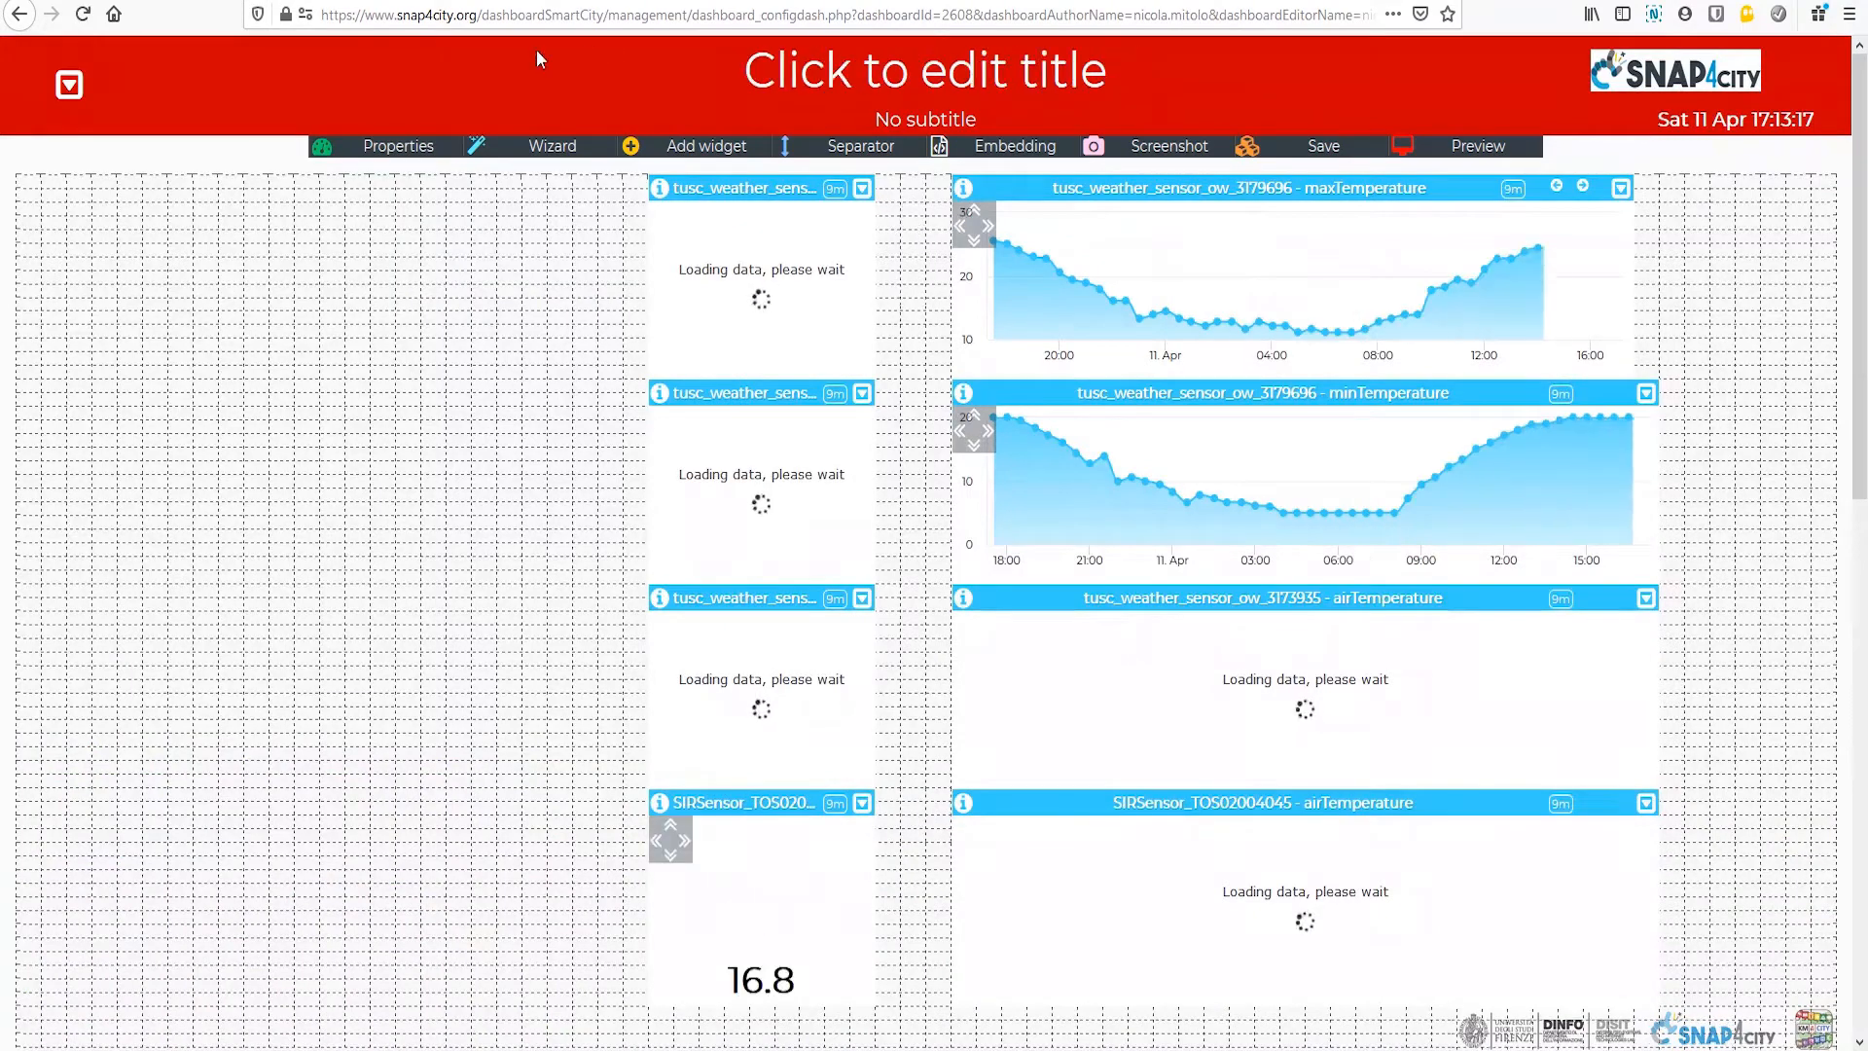
# Step: In the dashboard properties, enable the background image, choose 0-bg.png for it, and confirm
pyautogui.click(385, 148)
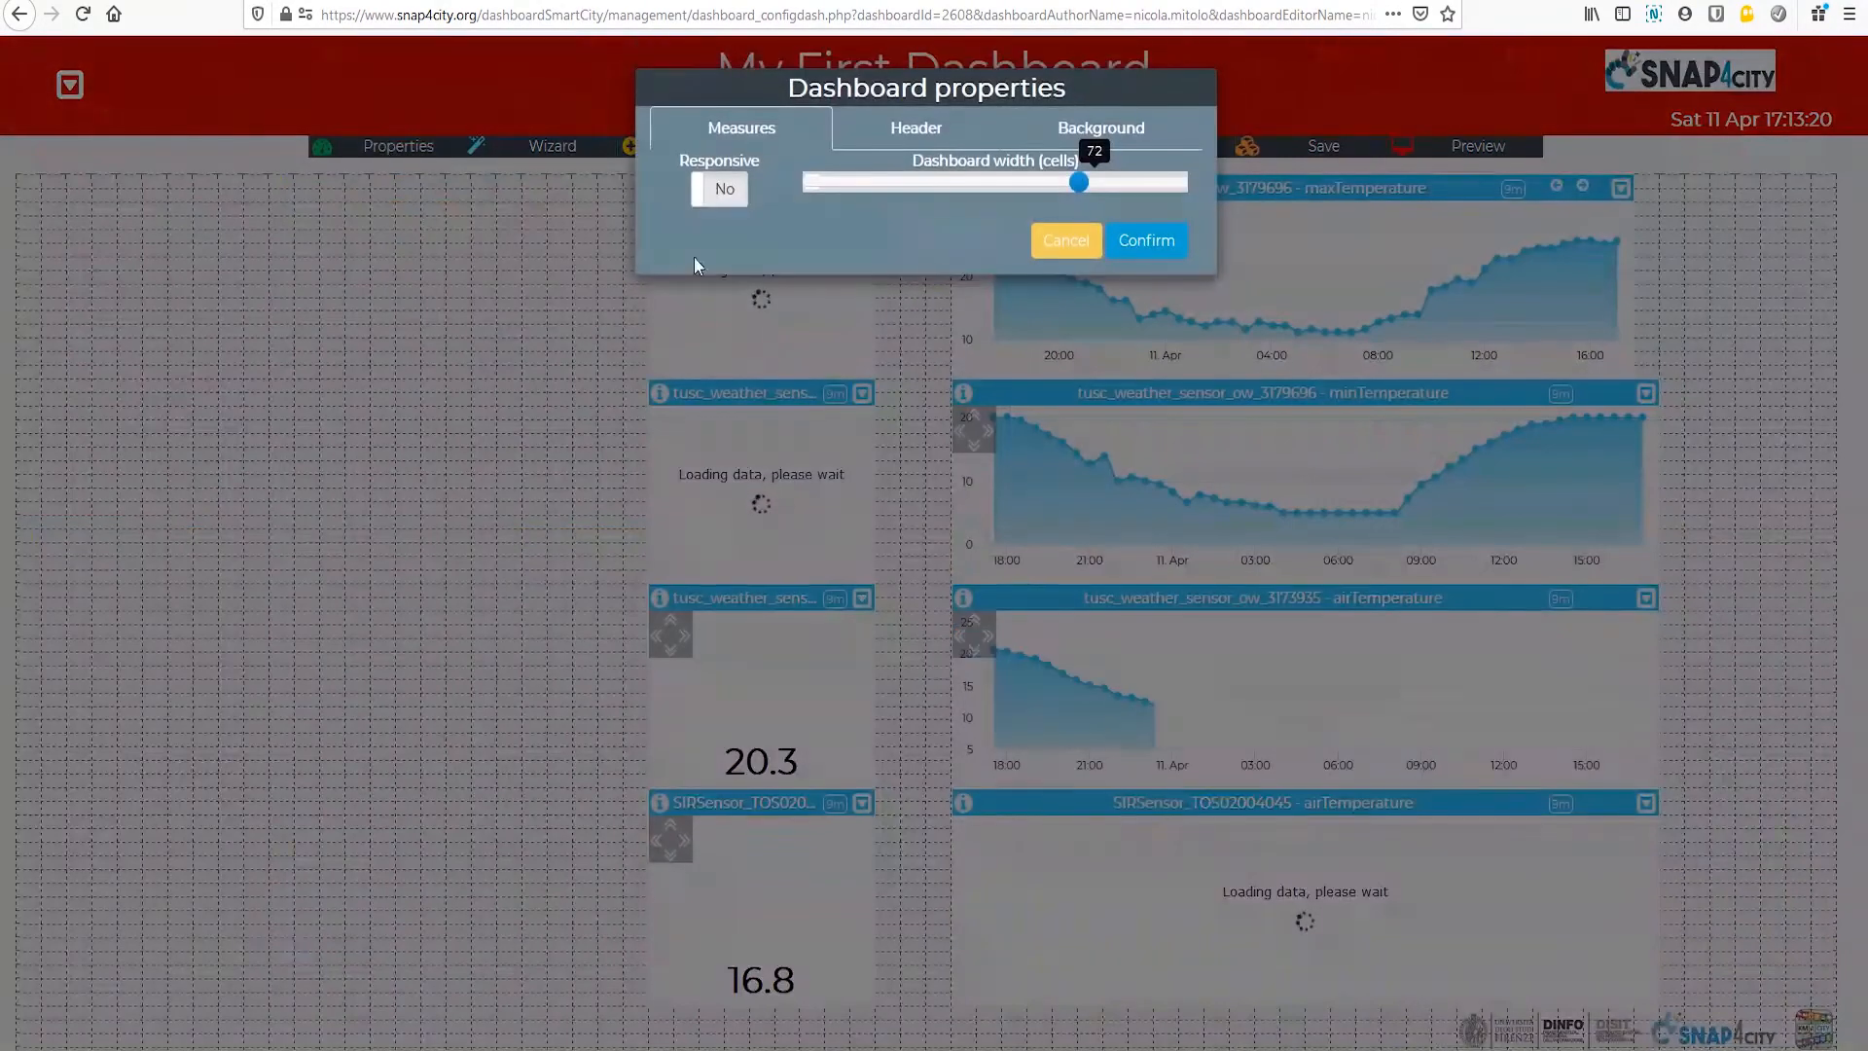
pyautogui.click(1127, 132)
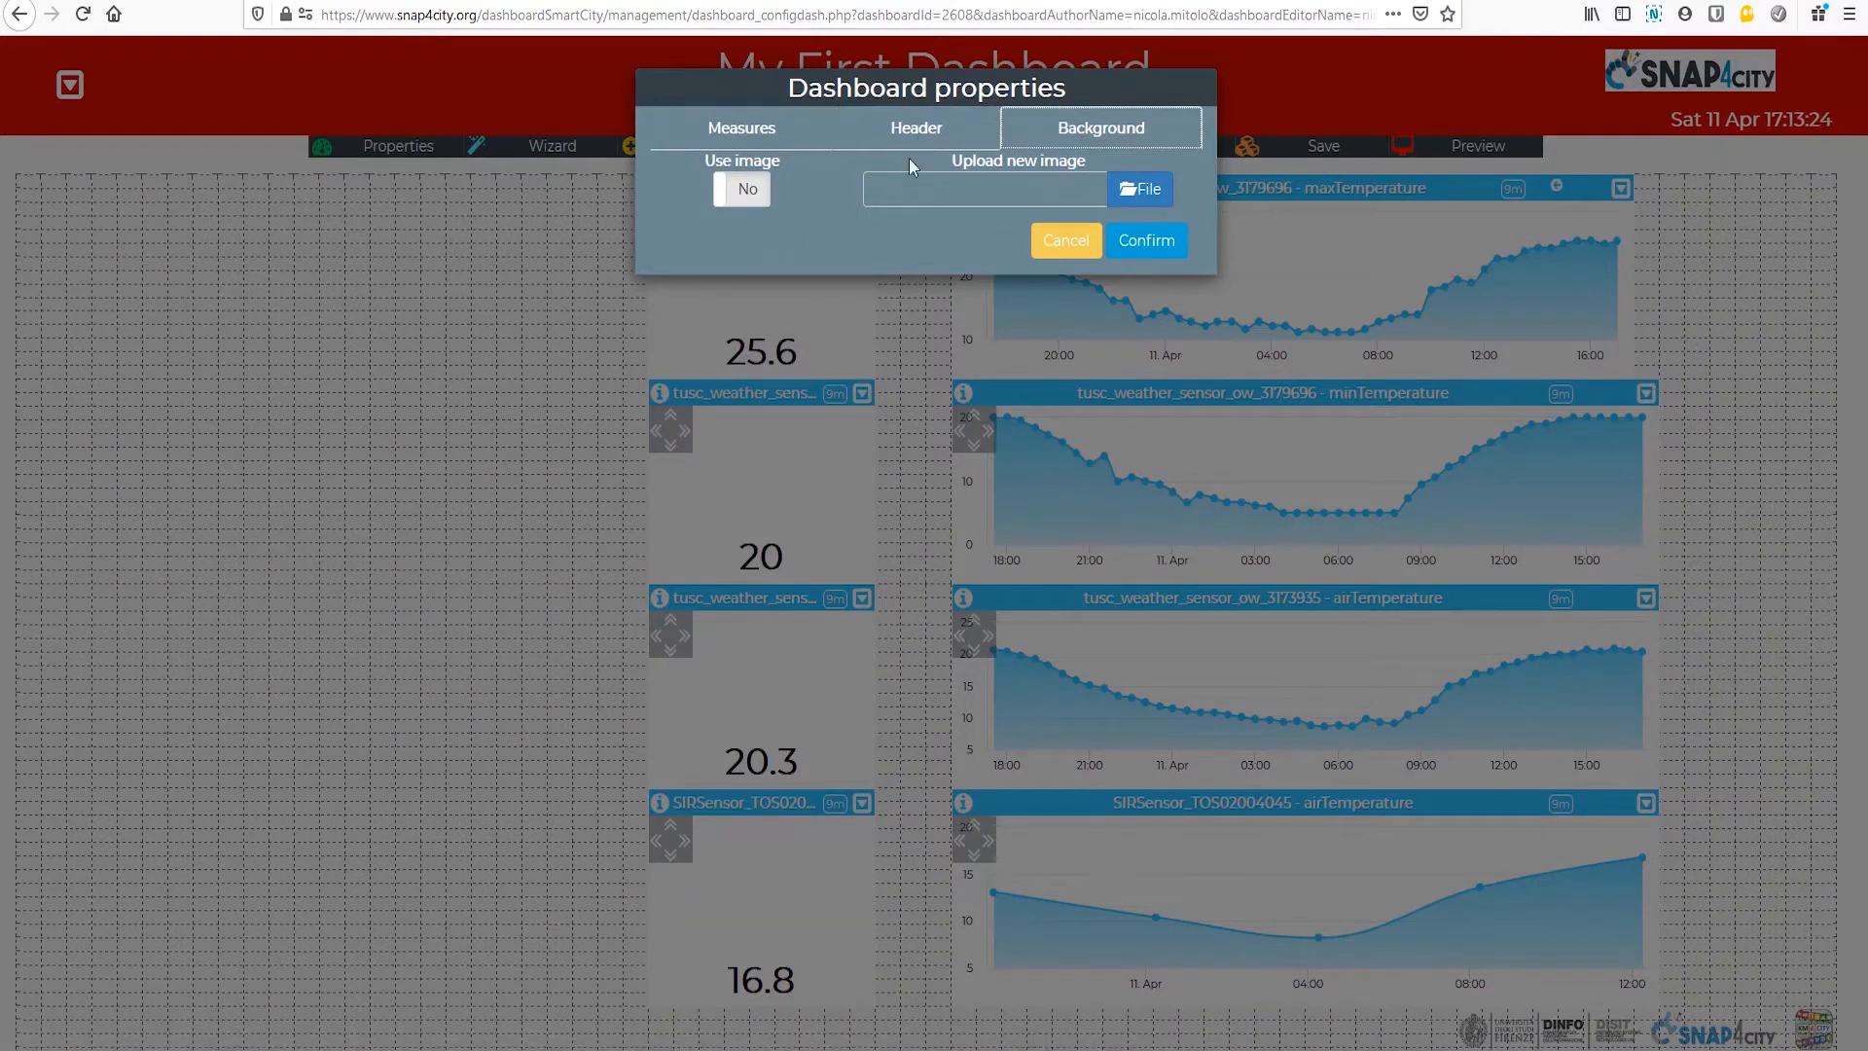
pyautogui.click(744, 193)
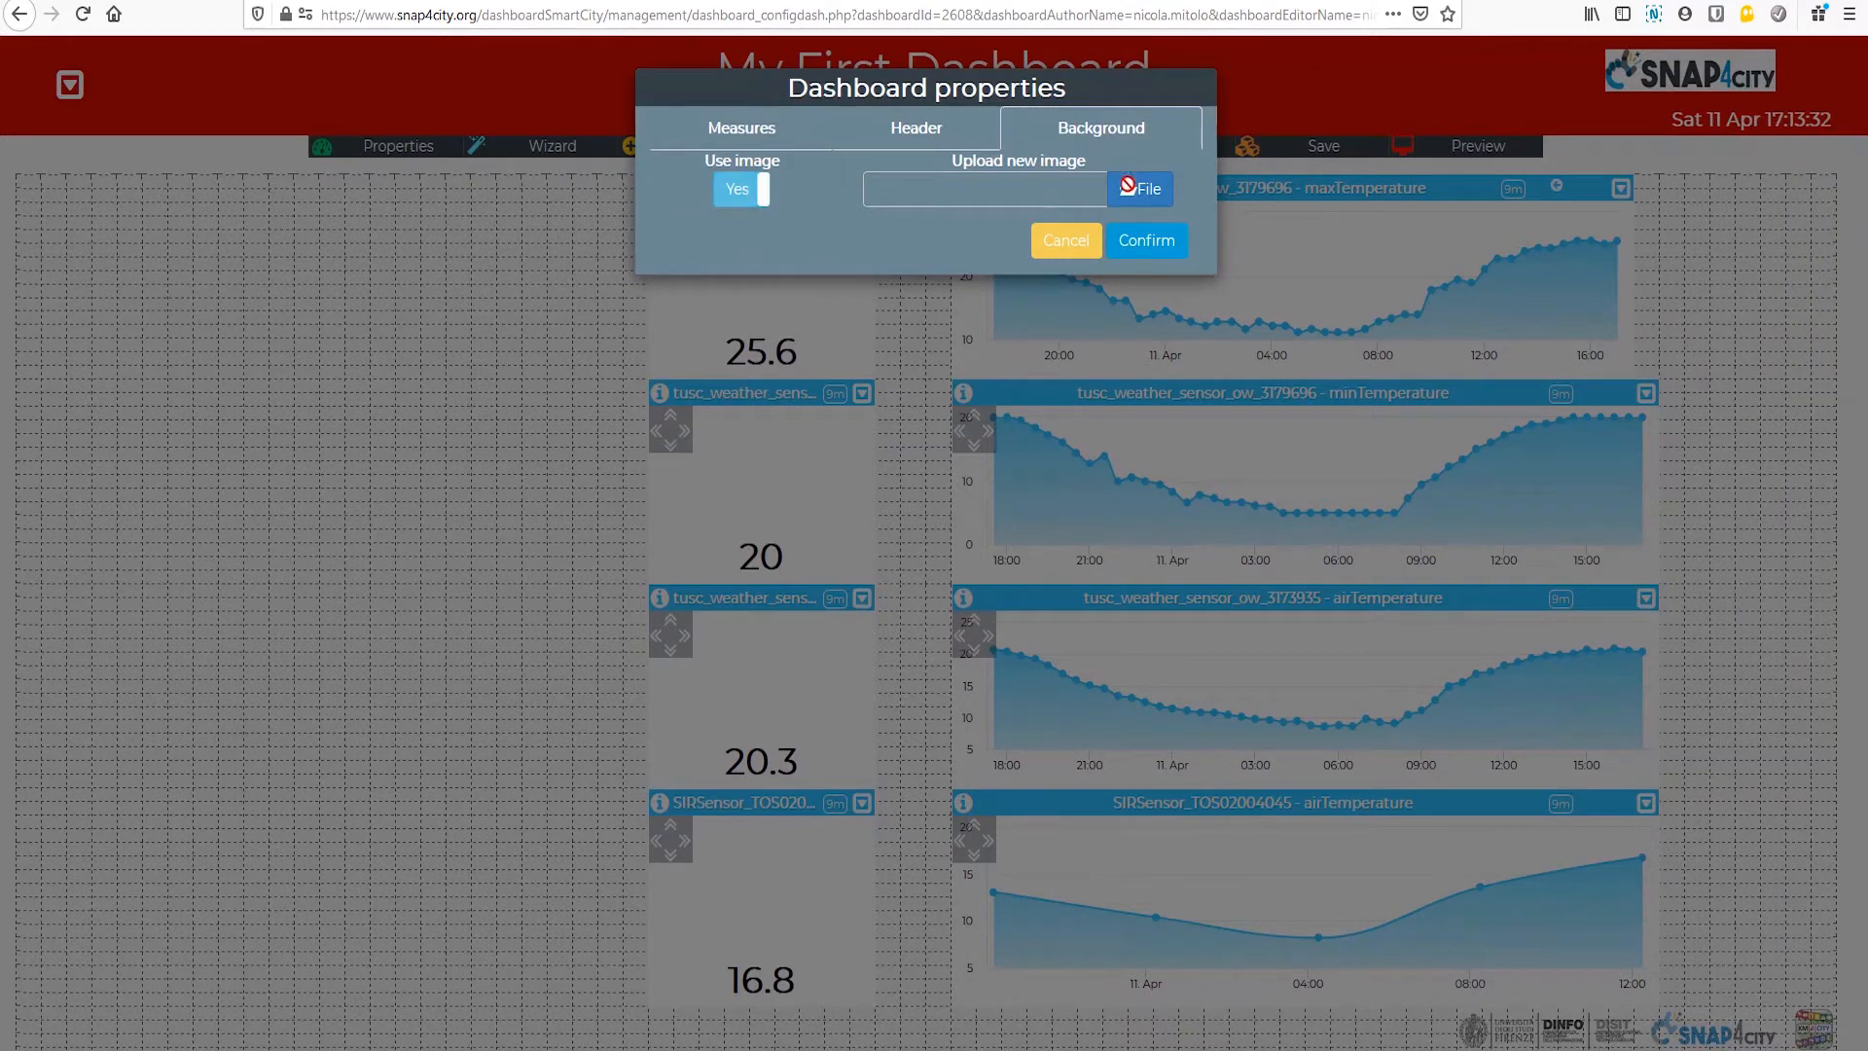
pyautogui.click(1149, 194)
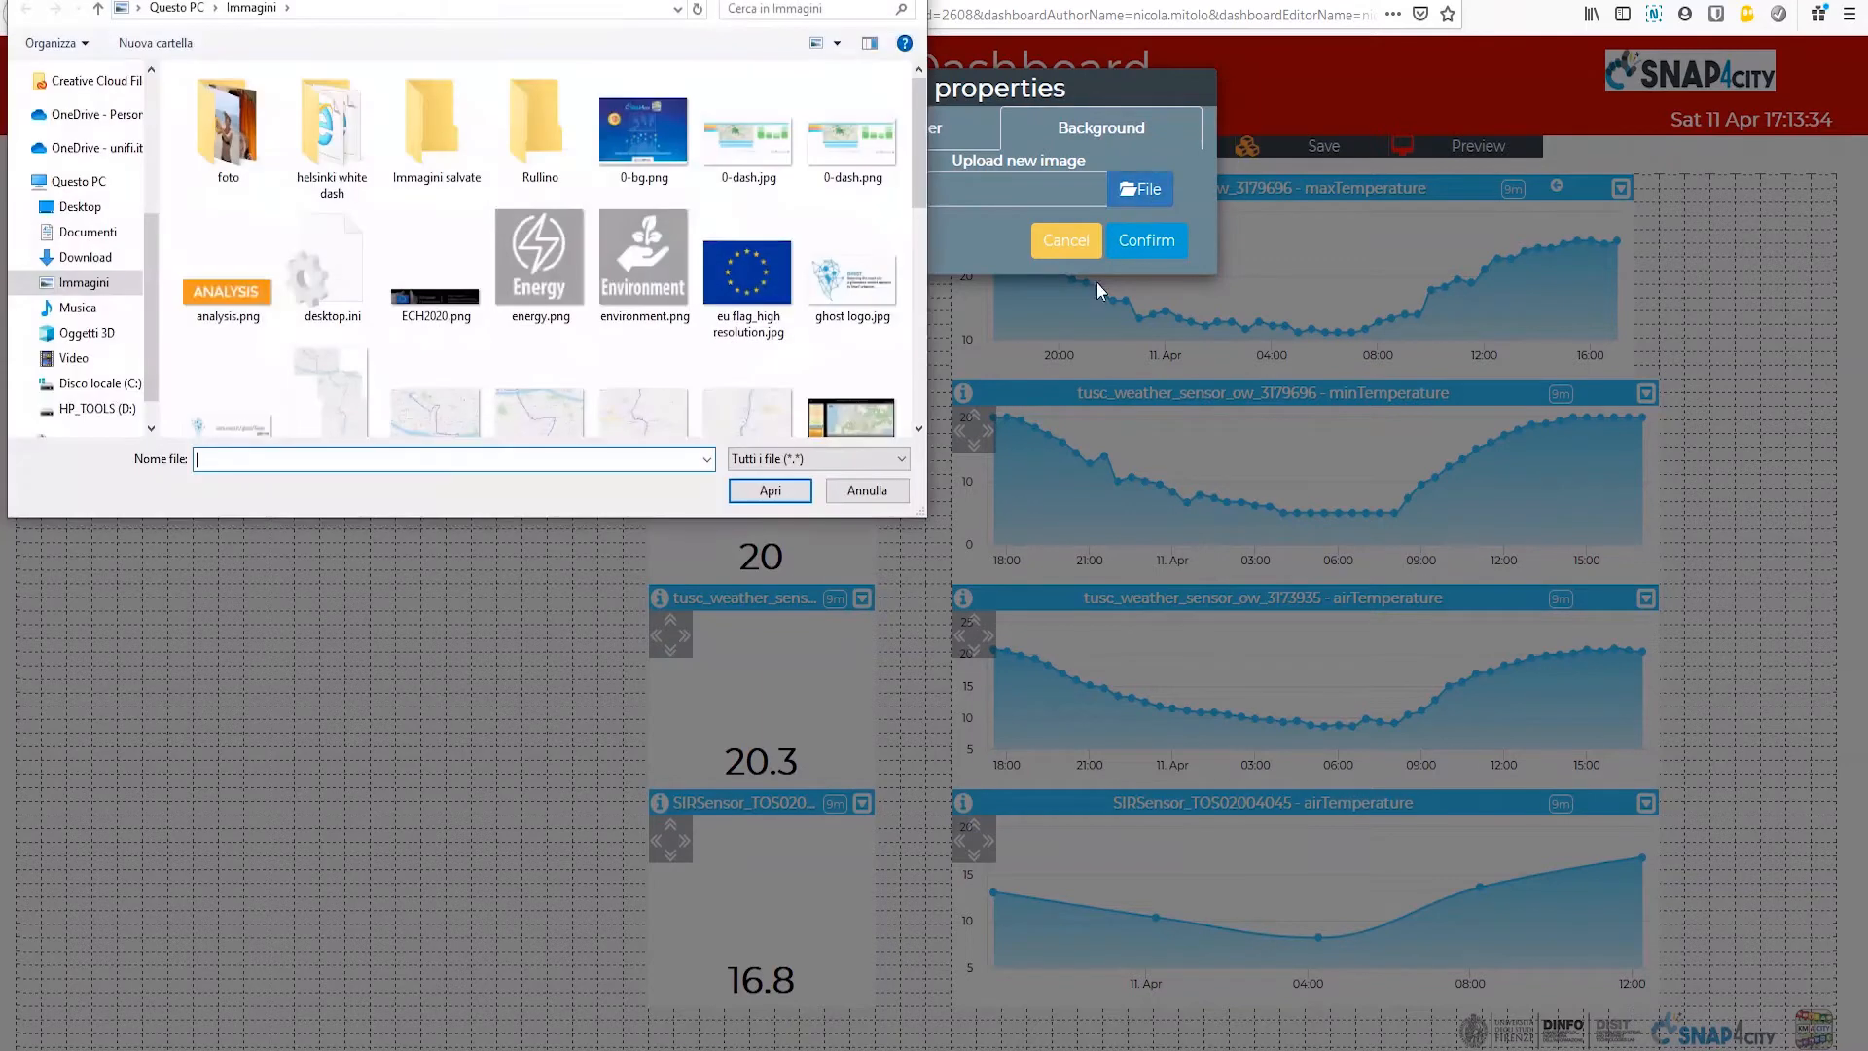
pyautogui.click(648, 119)
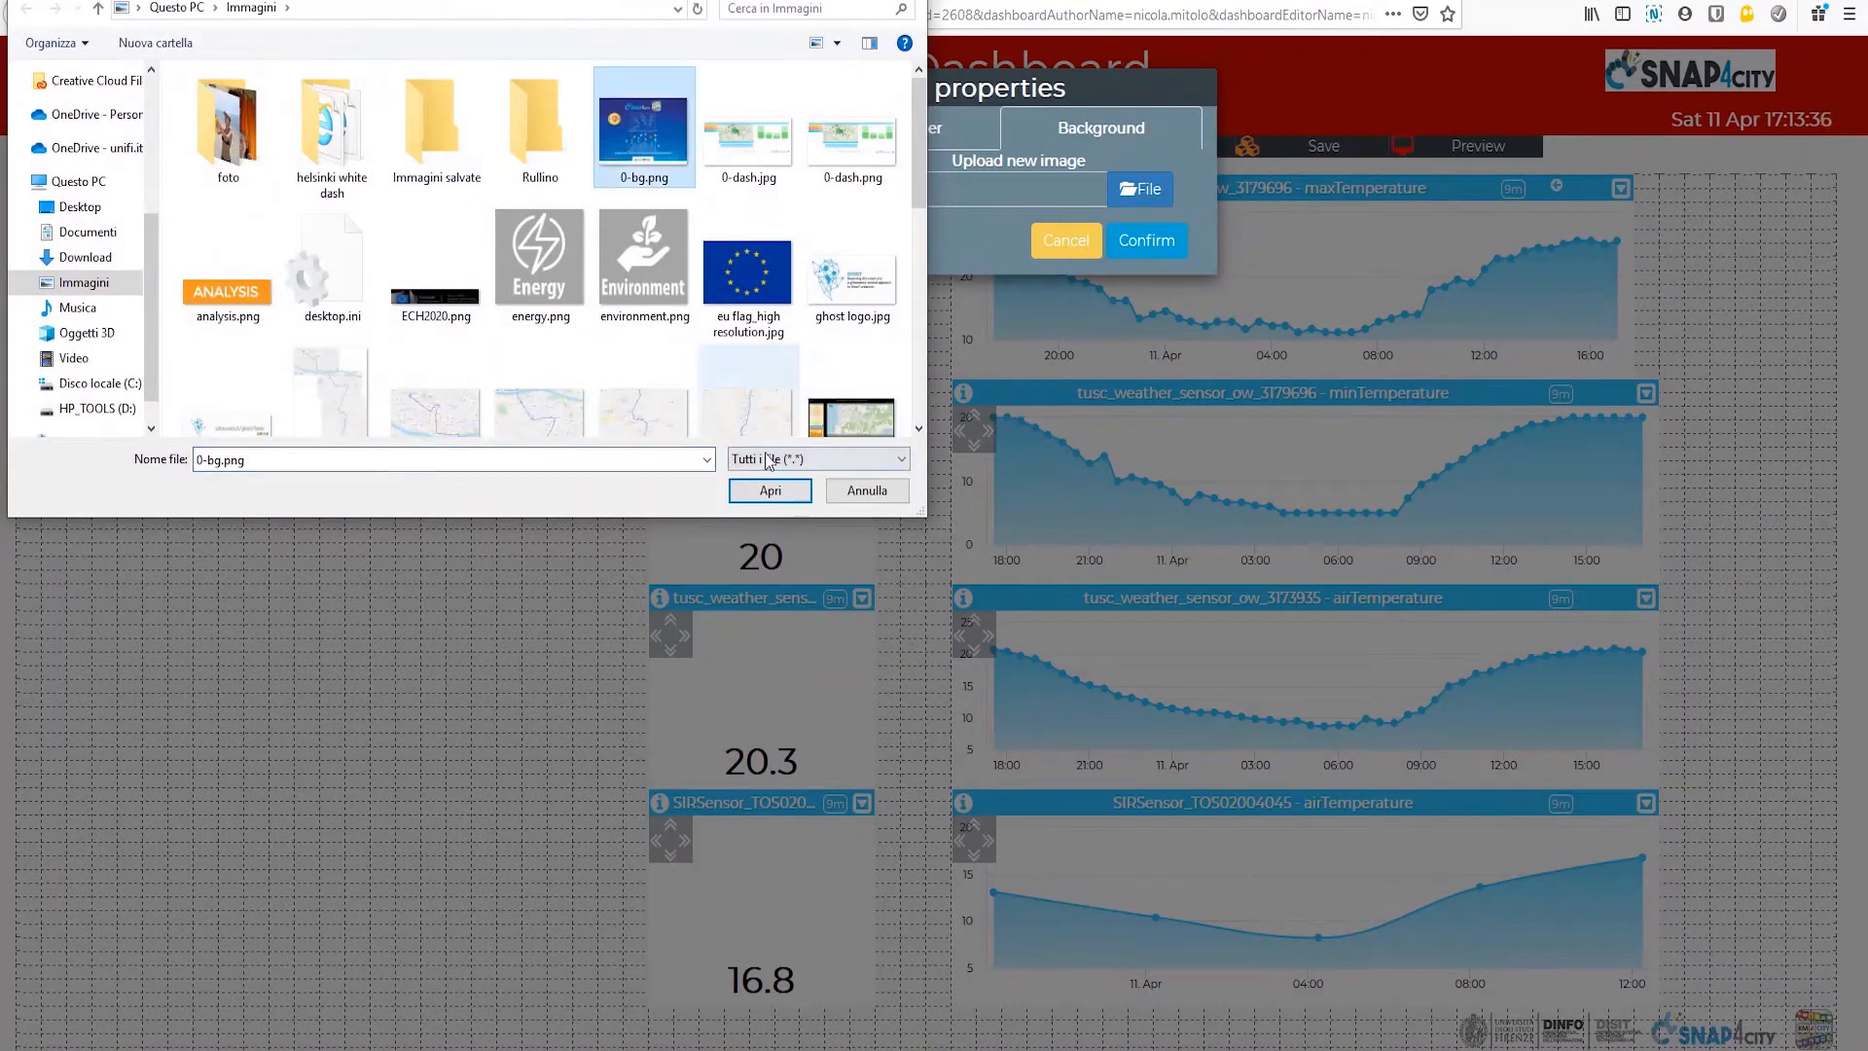
pyautogui.click(758, 500)
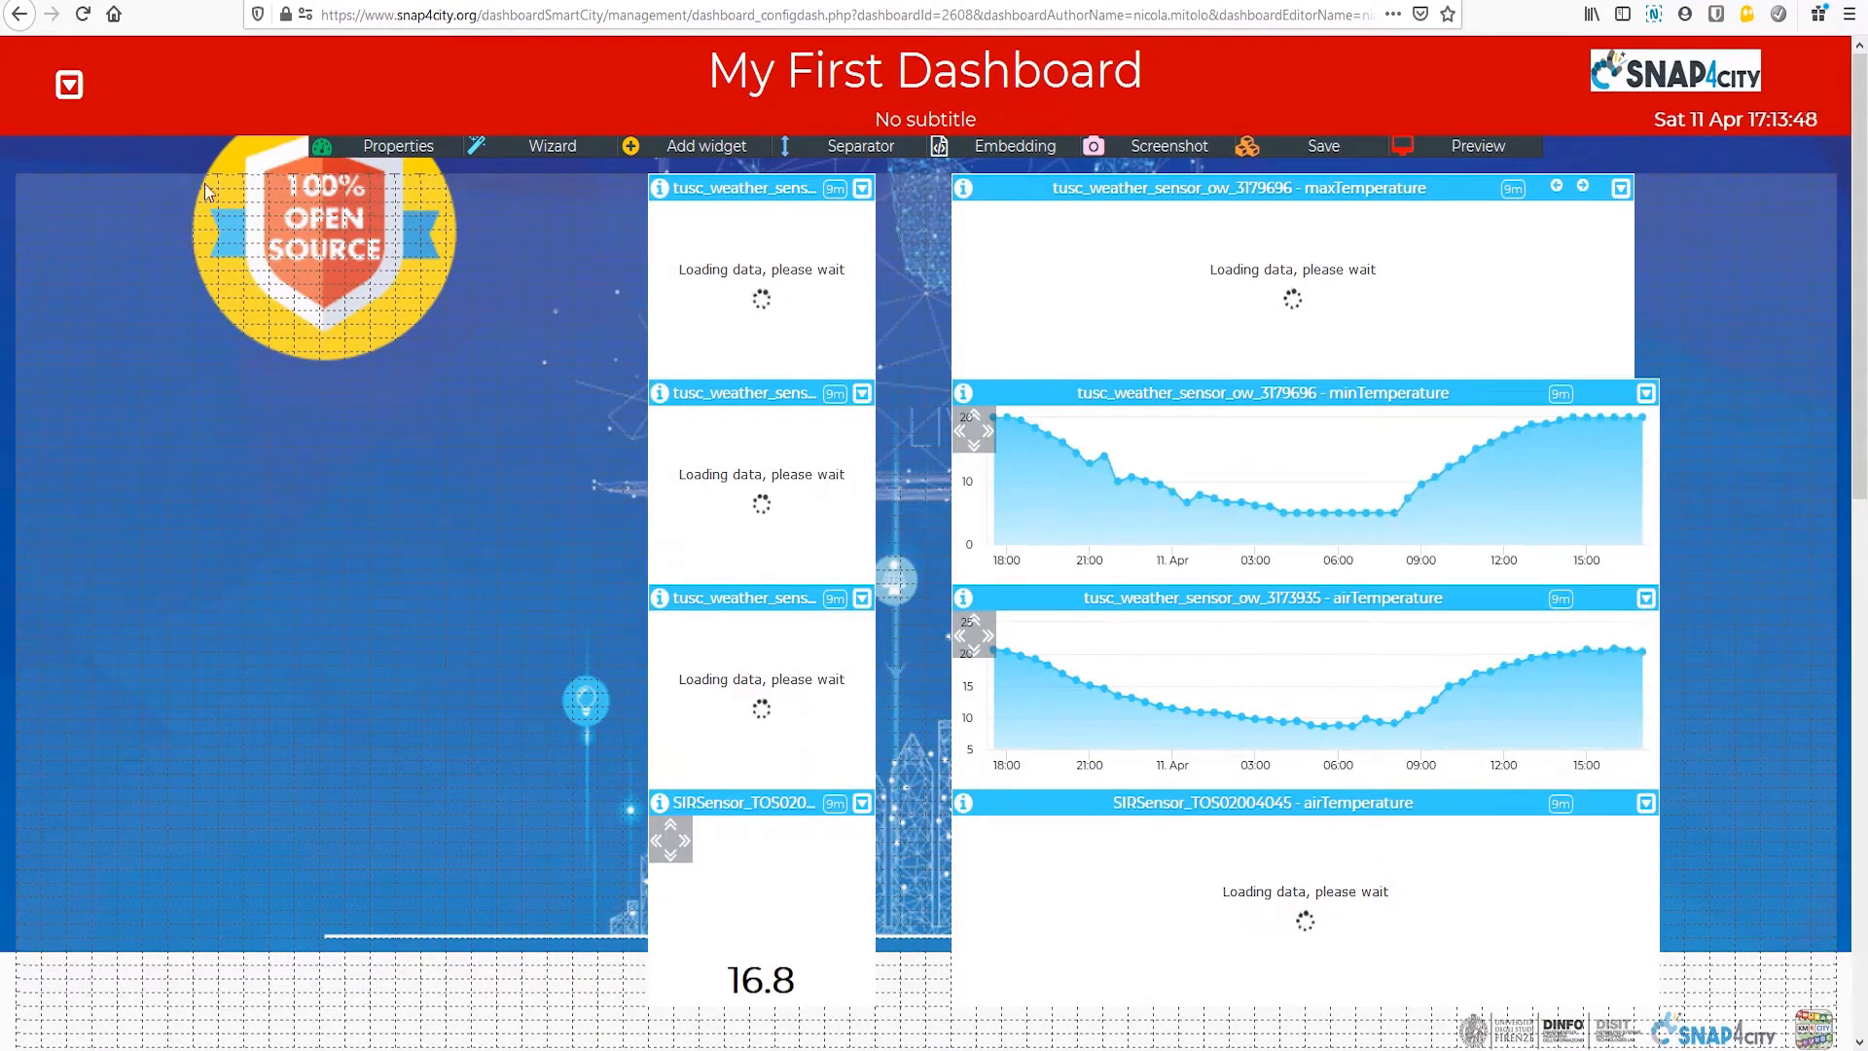
# Step: Make the red dashboard header color semi-transparent and apply it
pyautogui.click(69, 85)
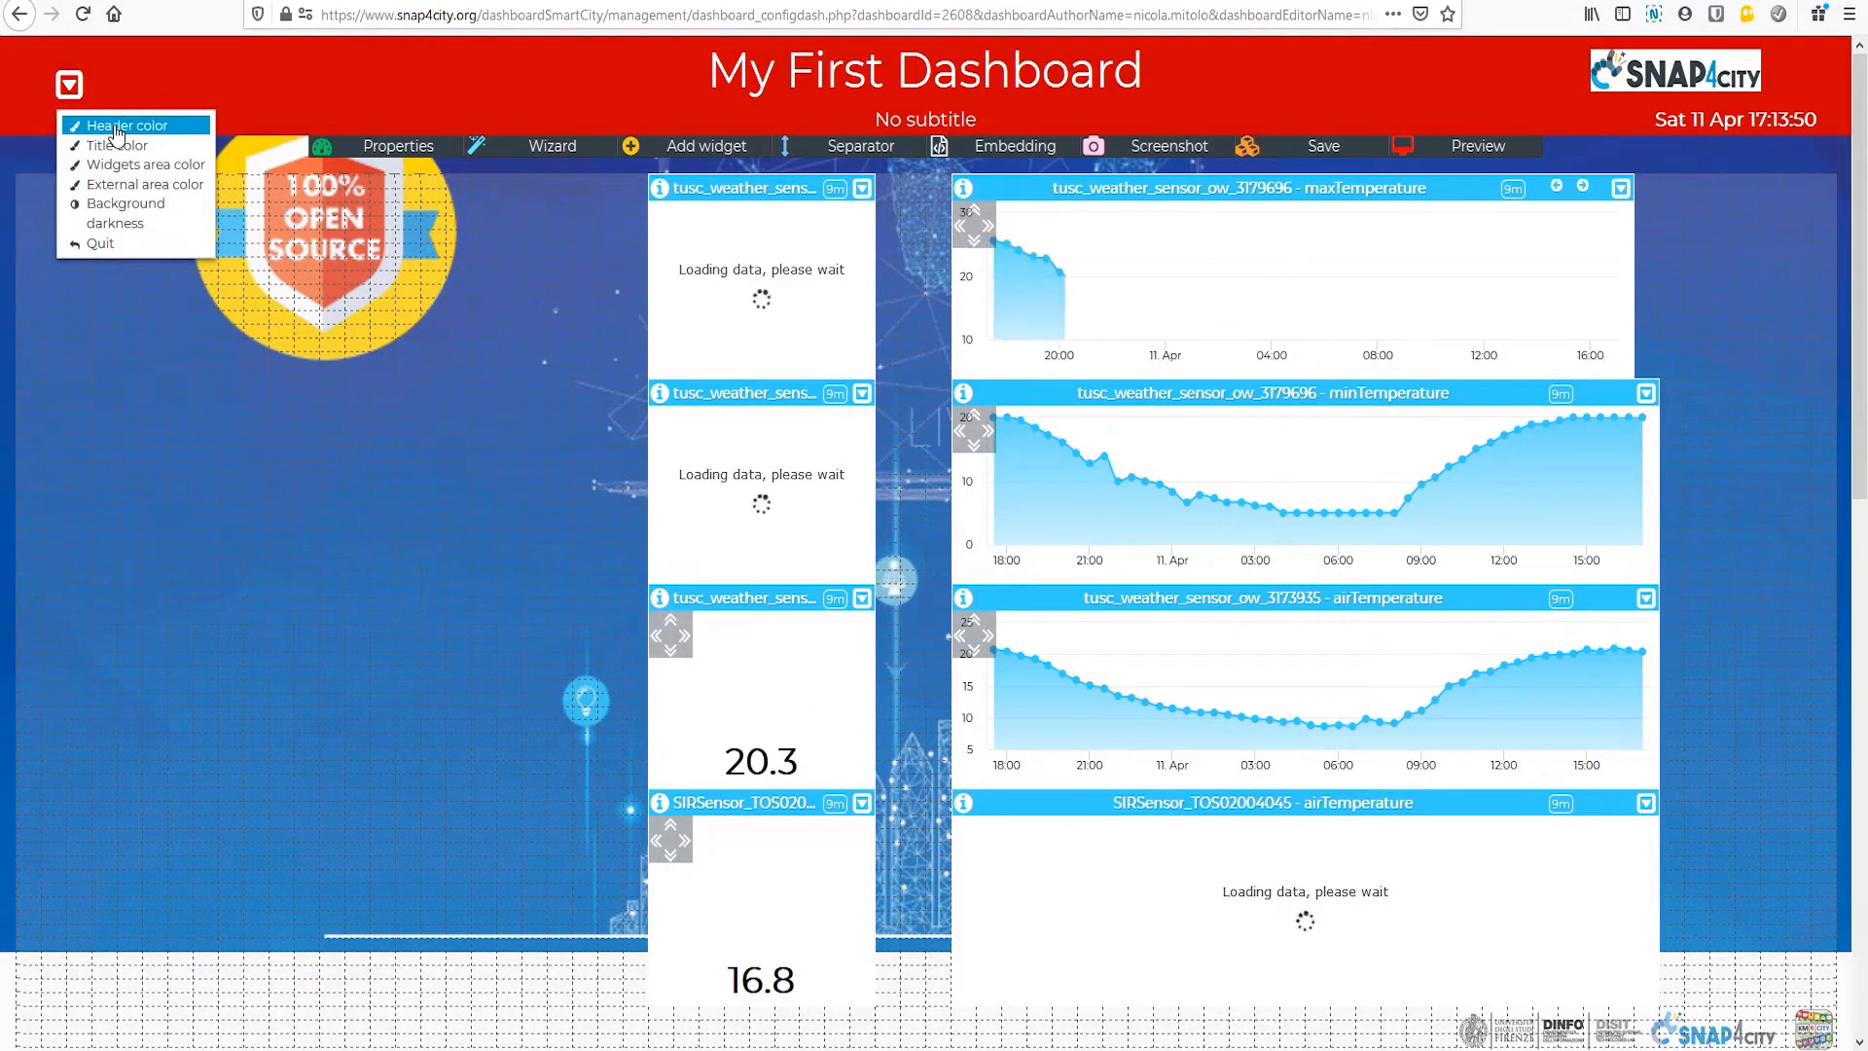
pyautogui.click(115, 128)
pyautogui.moveTo(370, 156); pyautogui.dragTo(384, 202)
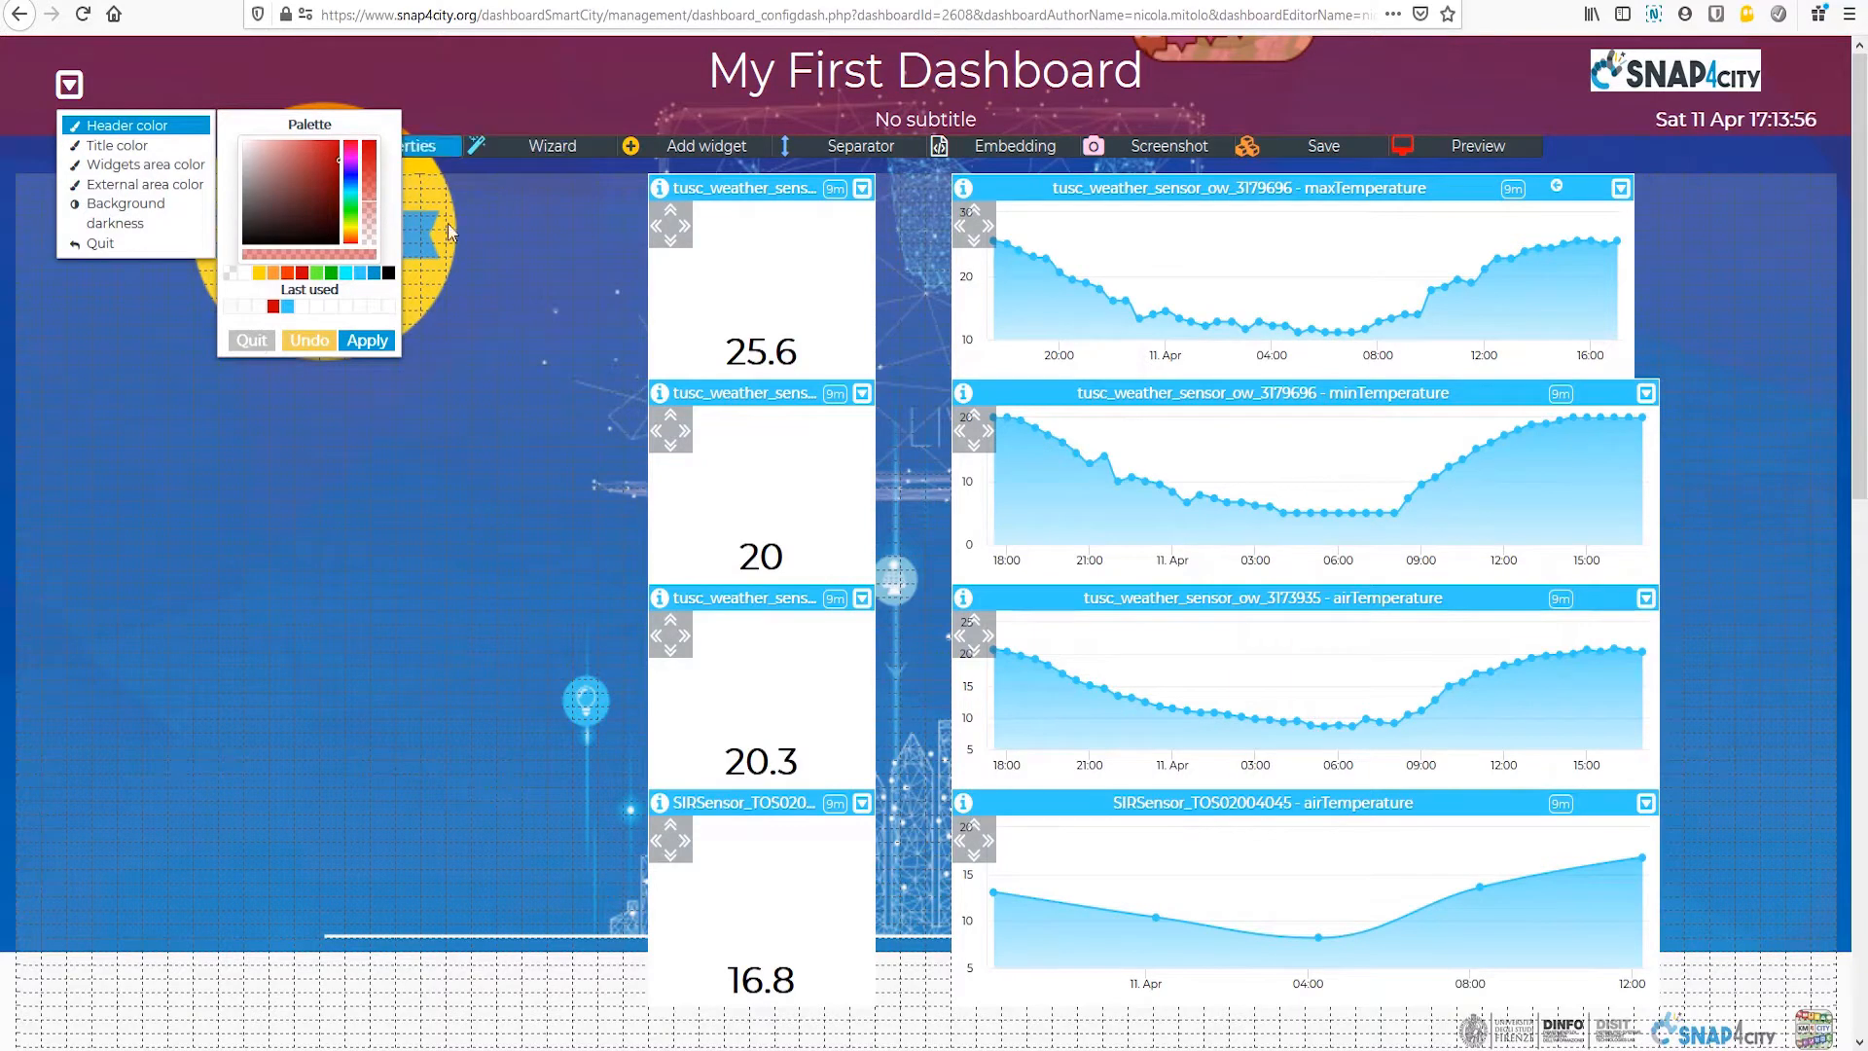
pyautogui.click(378, 351)
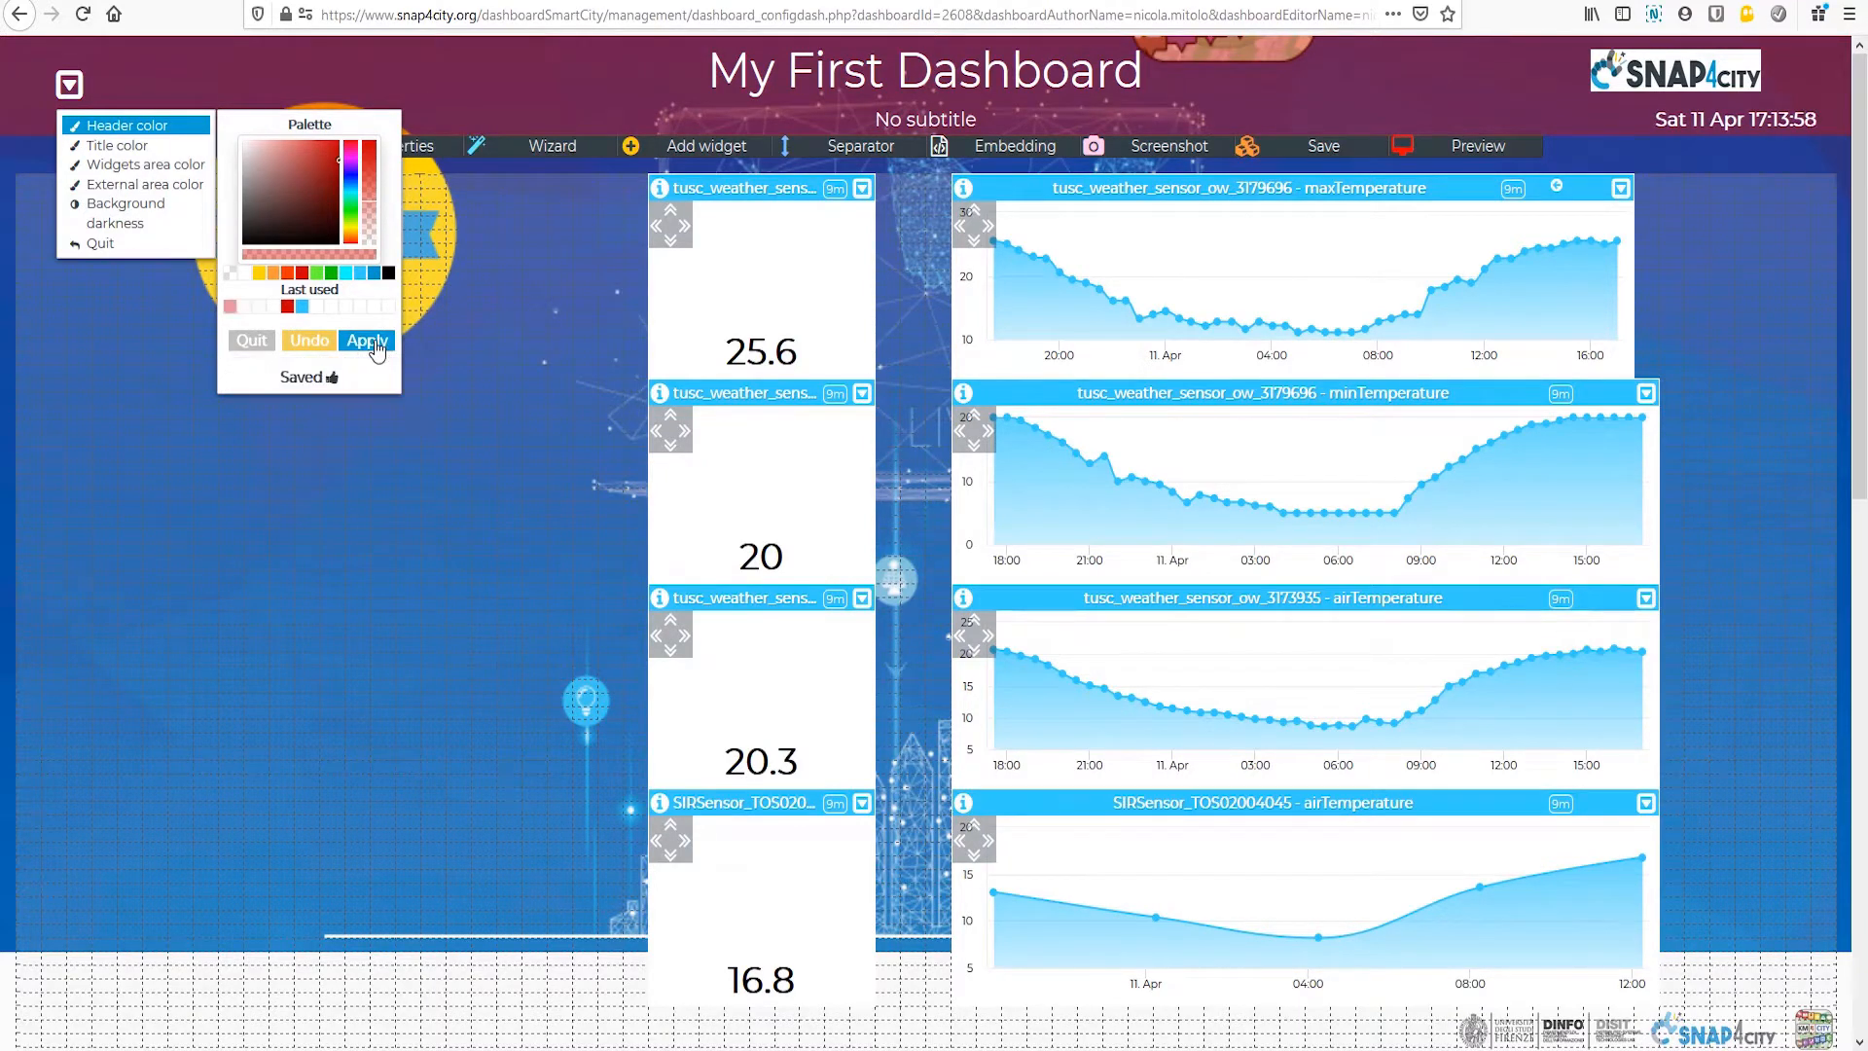
# Step: Apply a semi-transparent darker blue as the header color of the single-value widget beside the maxTemperature chart
pyautogui.click(862, 191)
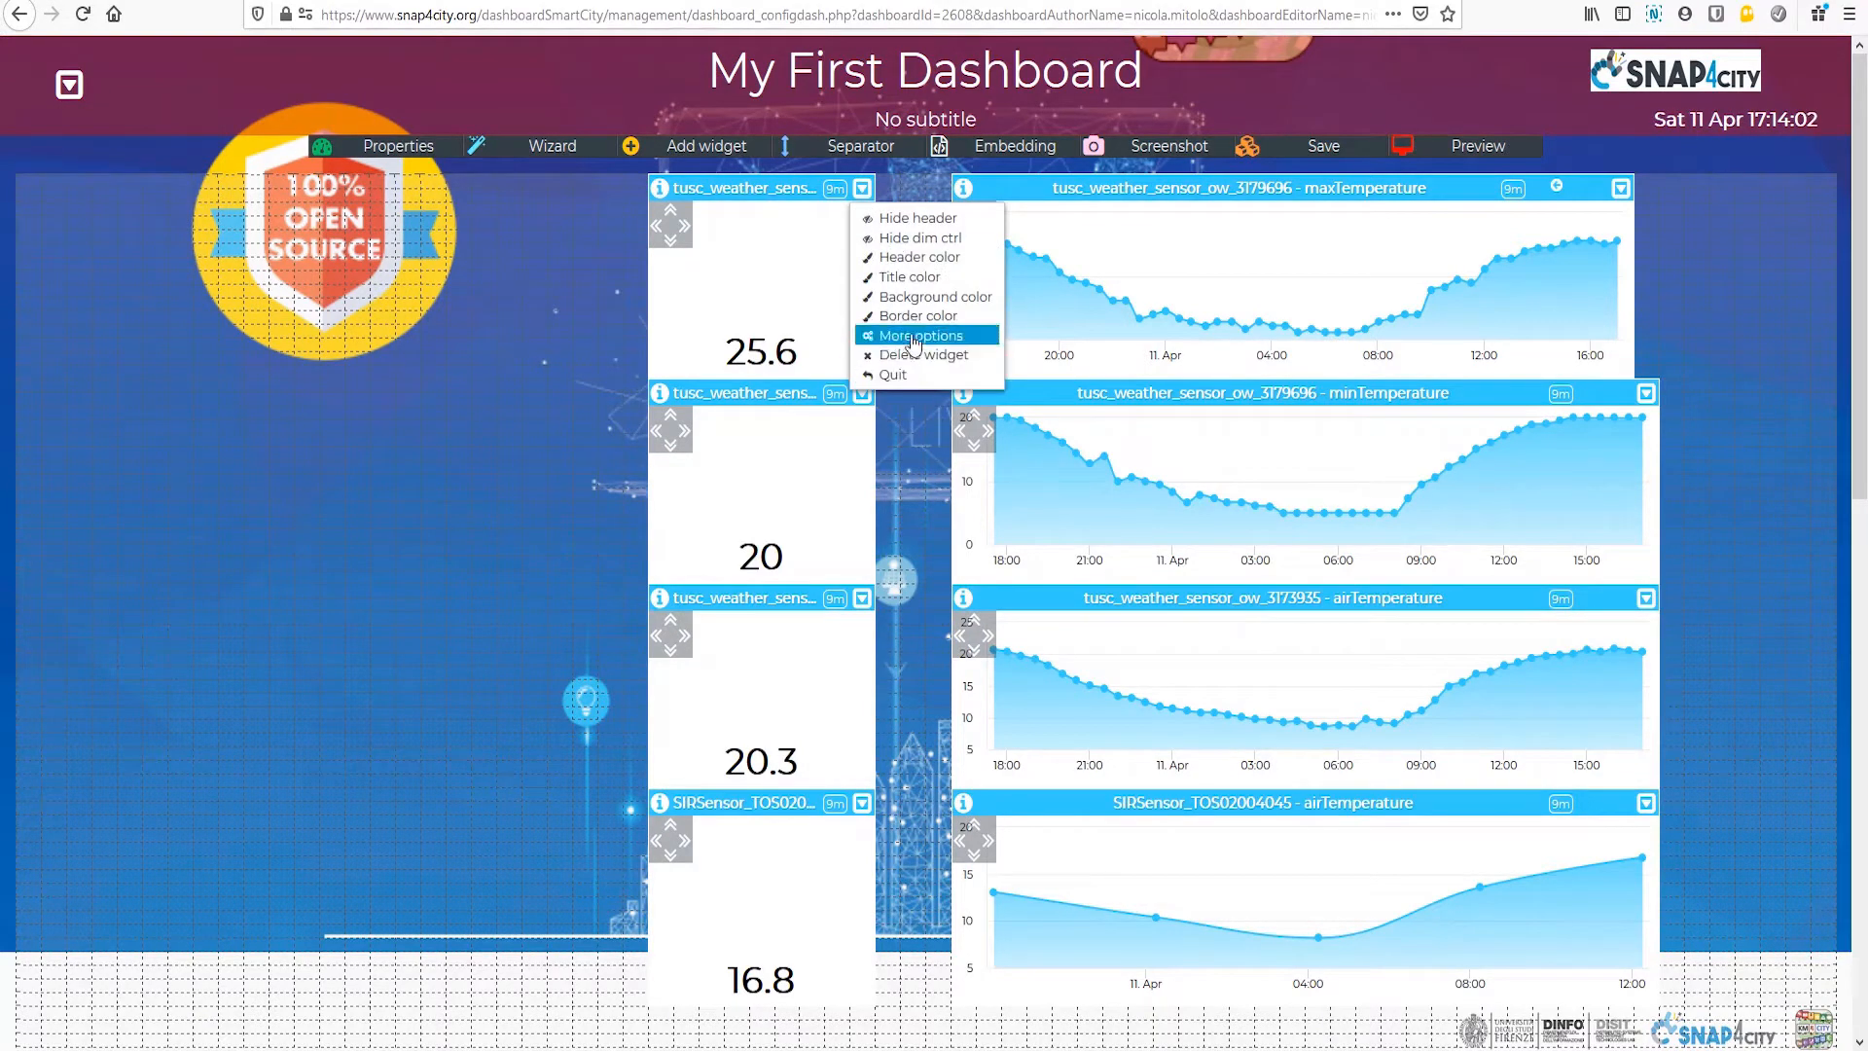
pyautogui.click(912, 270)
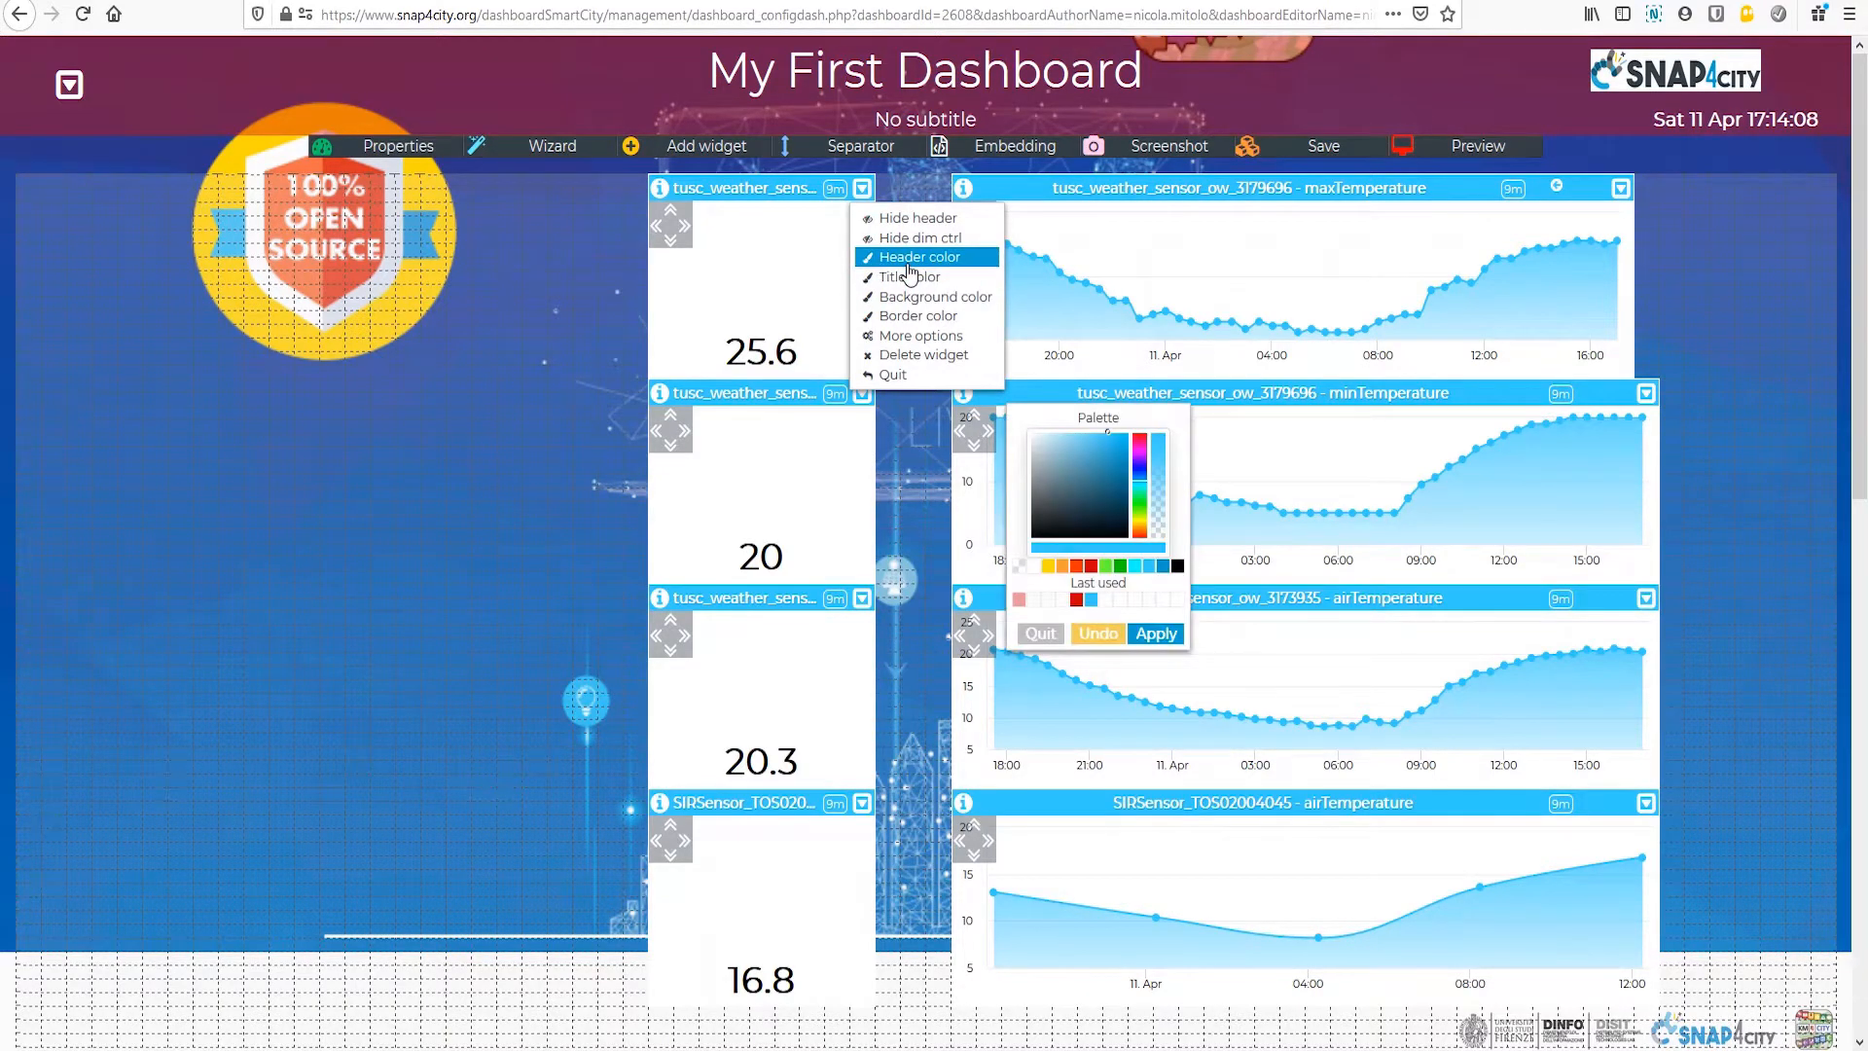
pyautogui.click(1164, 567)
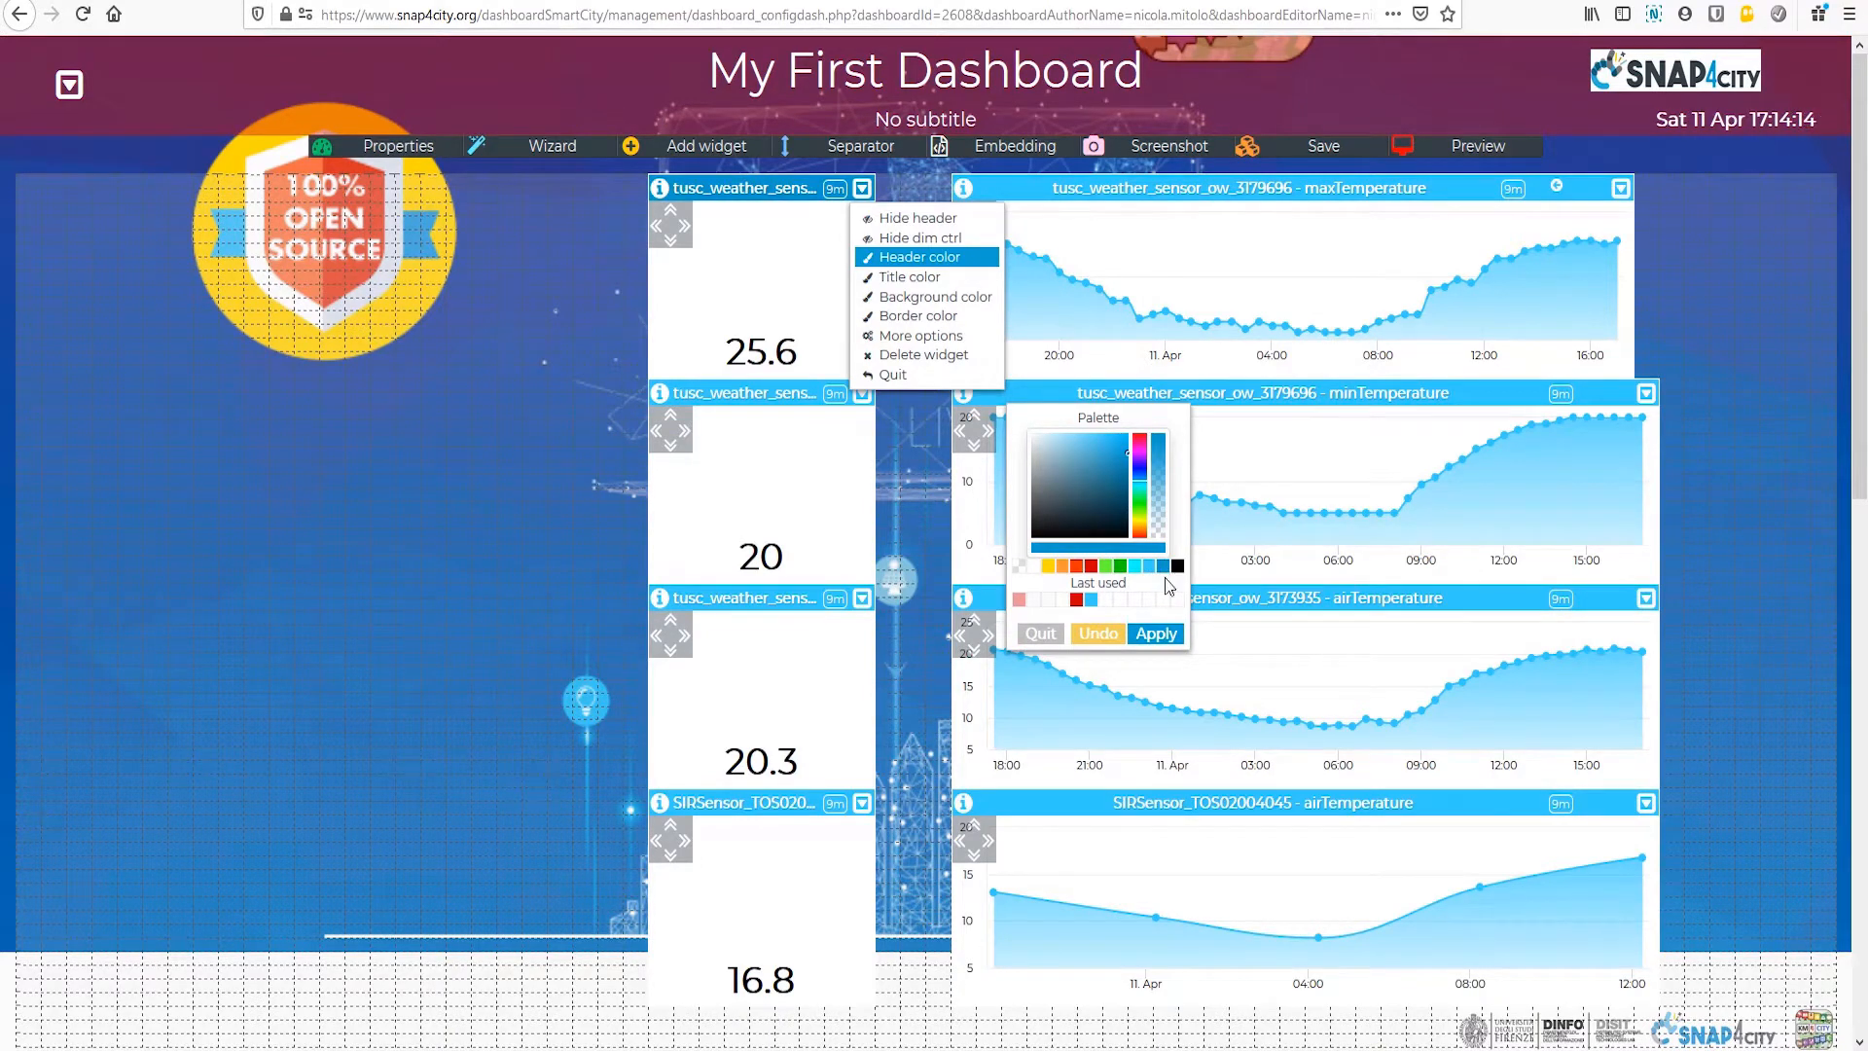
pyautogui.moveTo(1156, 468); pyautogui.dragTo(1159, 518)
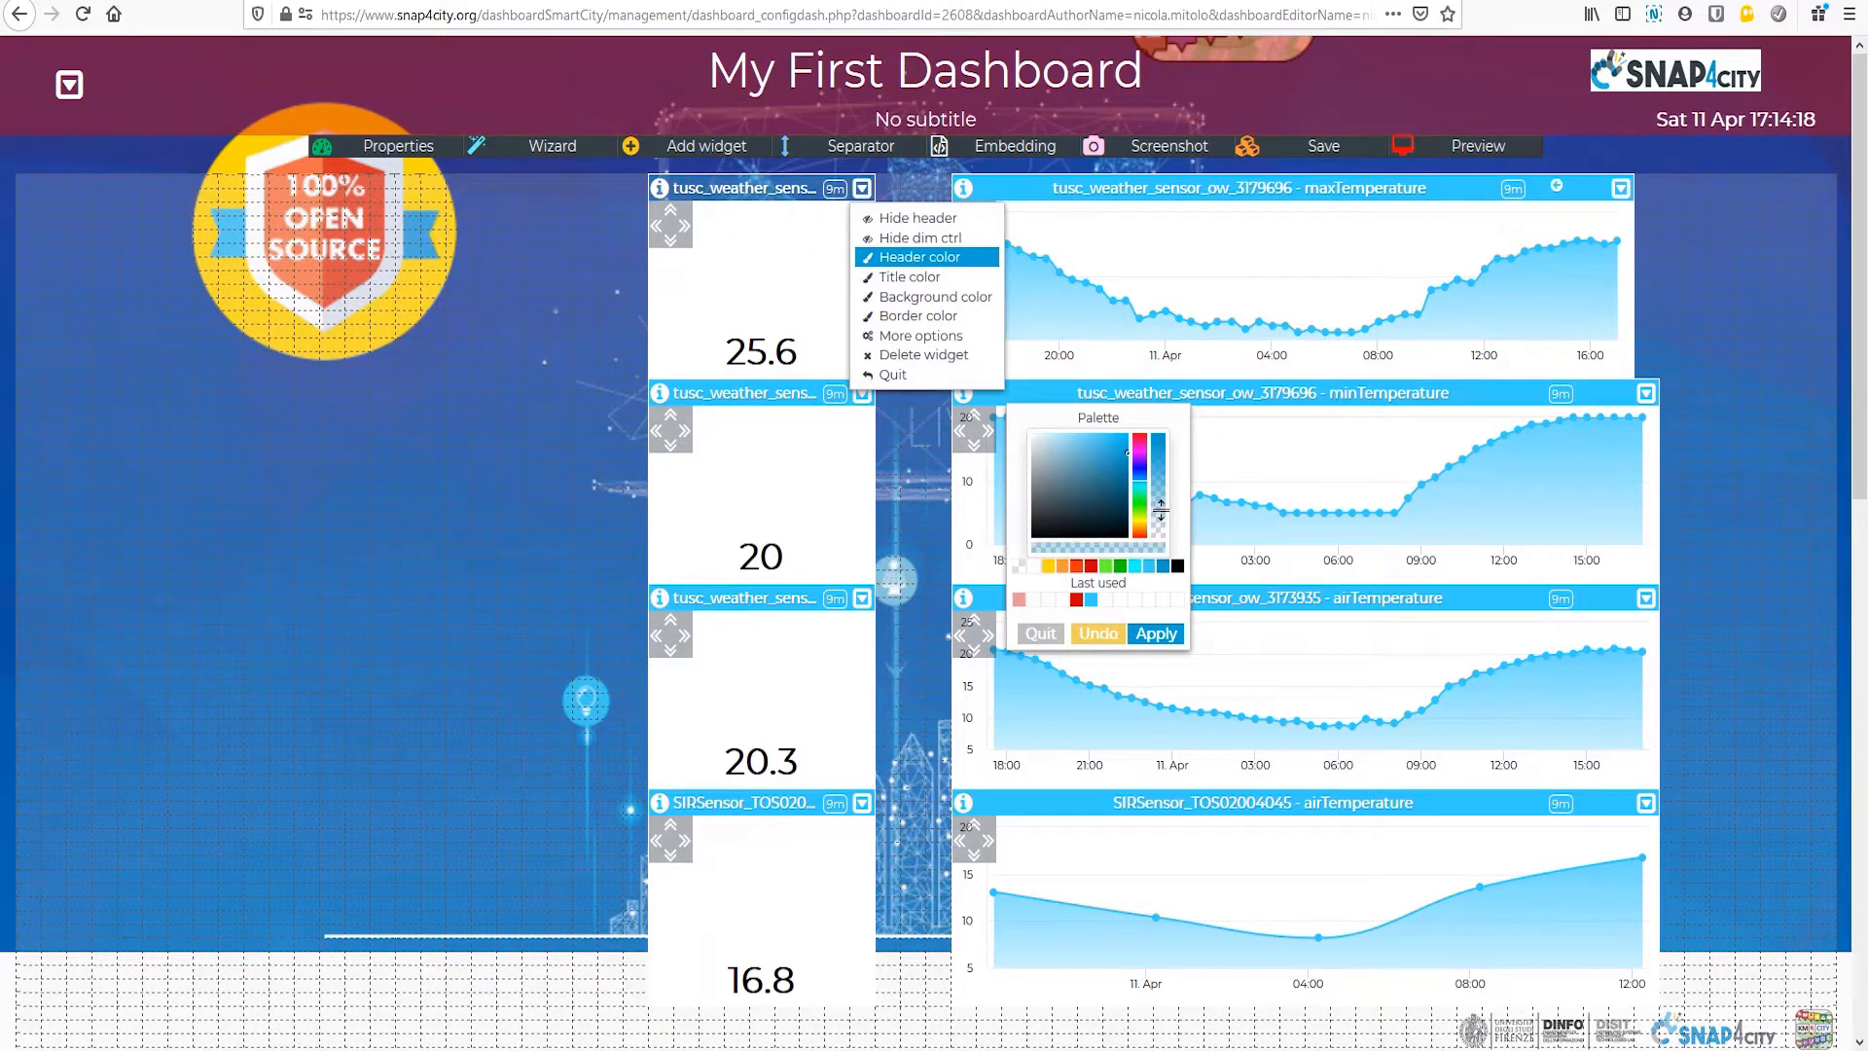
pyautogui.click(1153, 634)
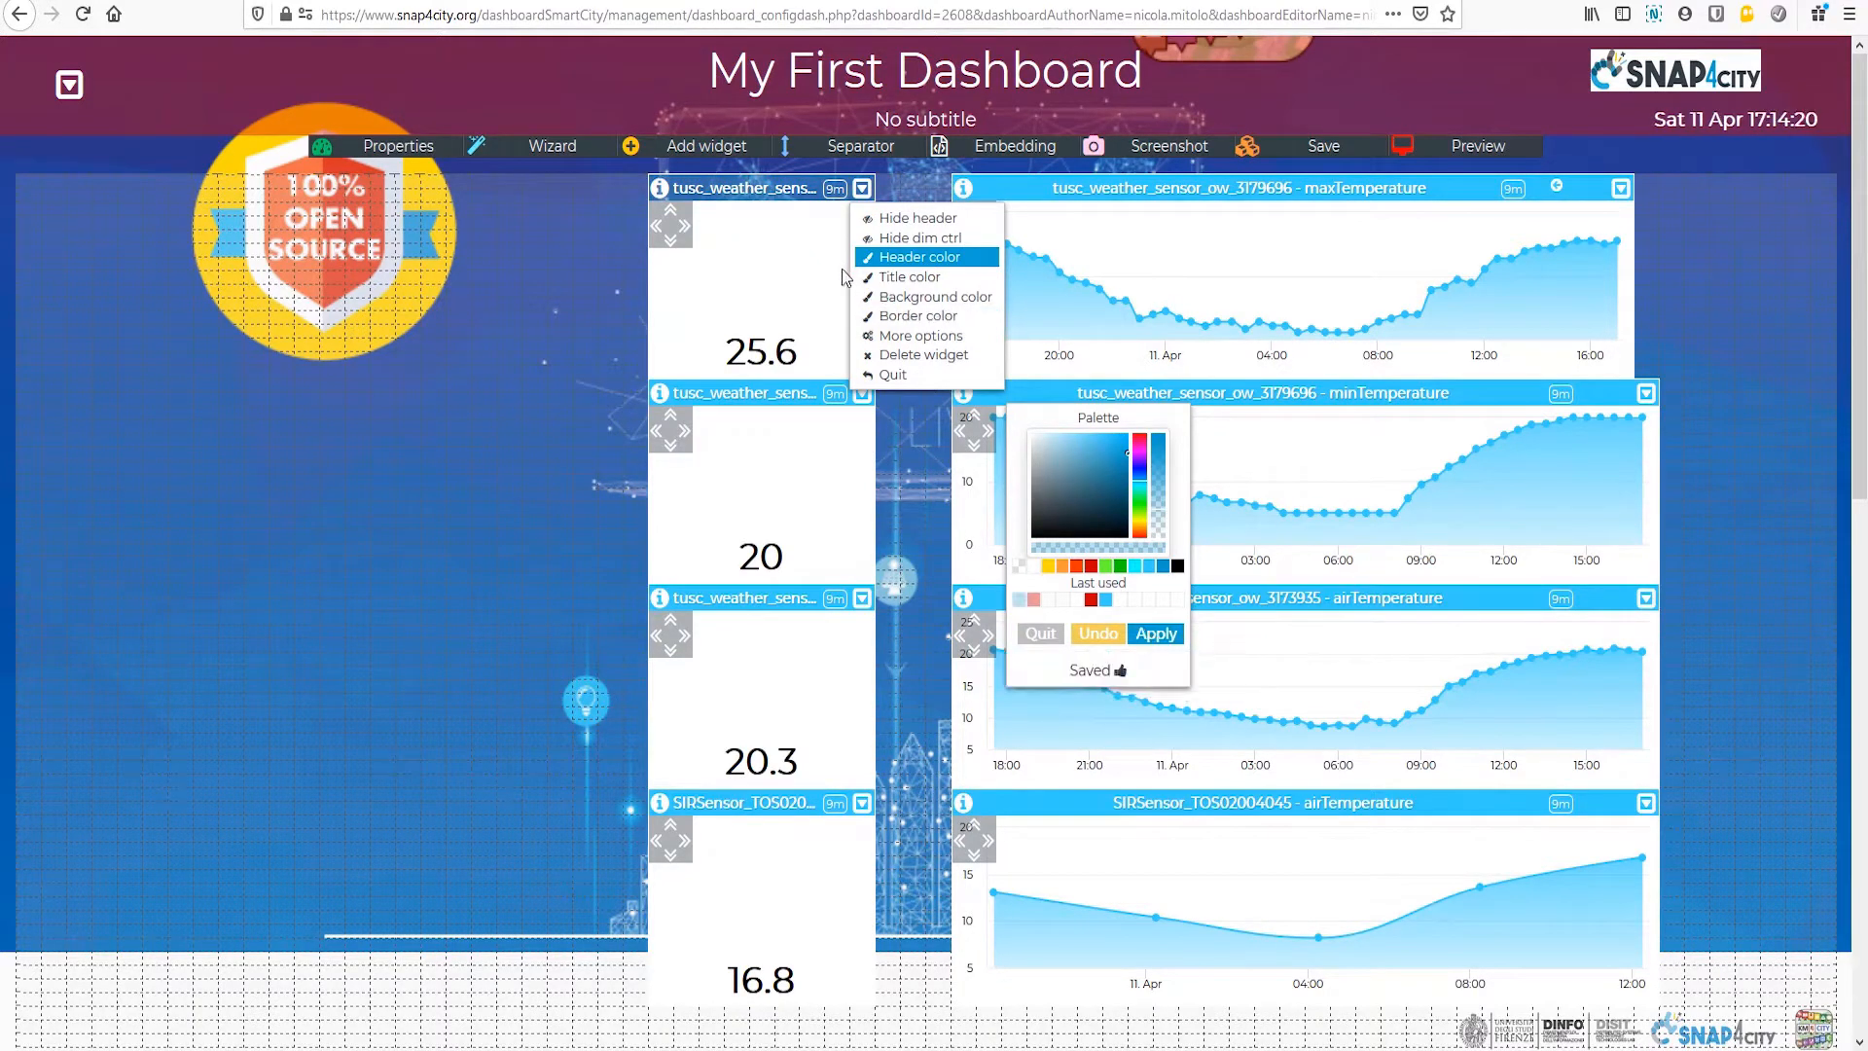
# Step: Apply the last used semi-transparent blue as the header color of the single-value widget beside the minTemperature chart
pyautogui.click(862, 394)
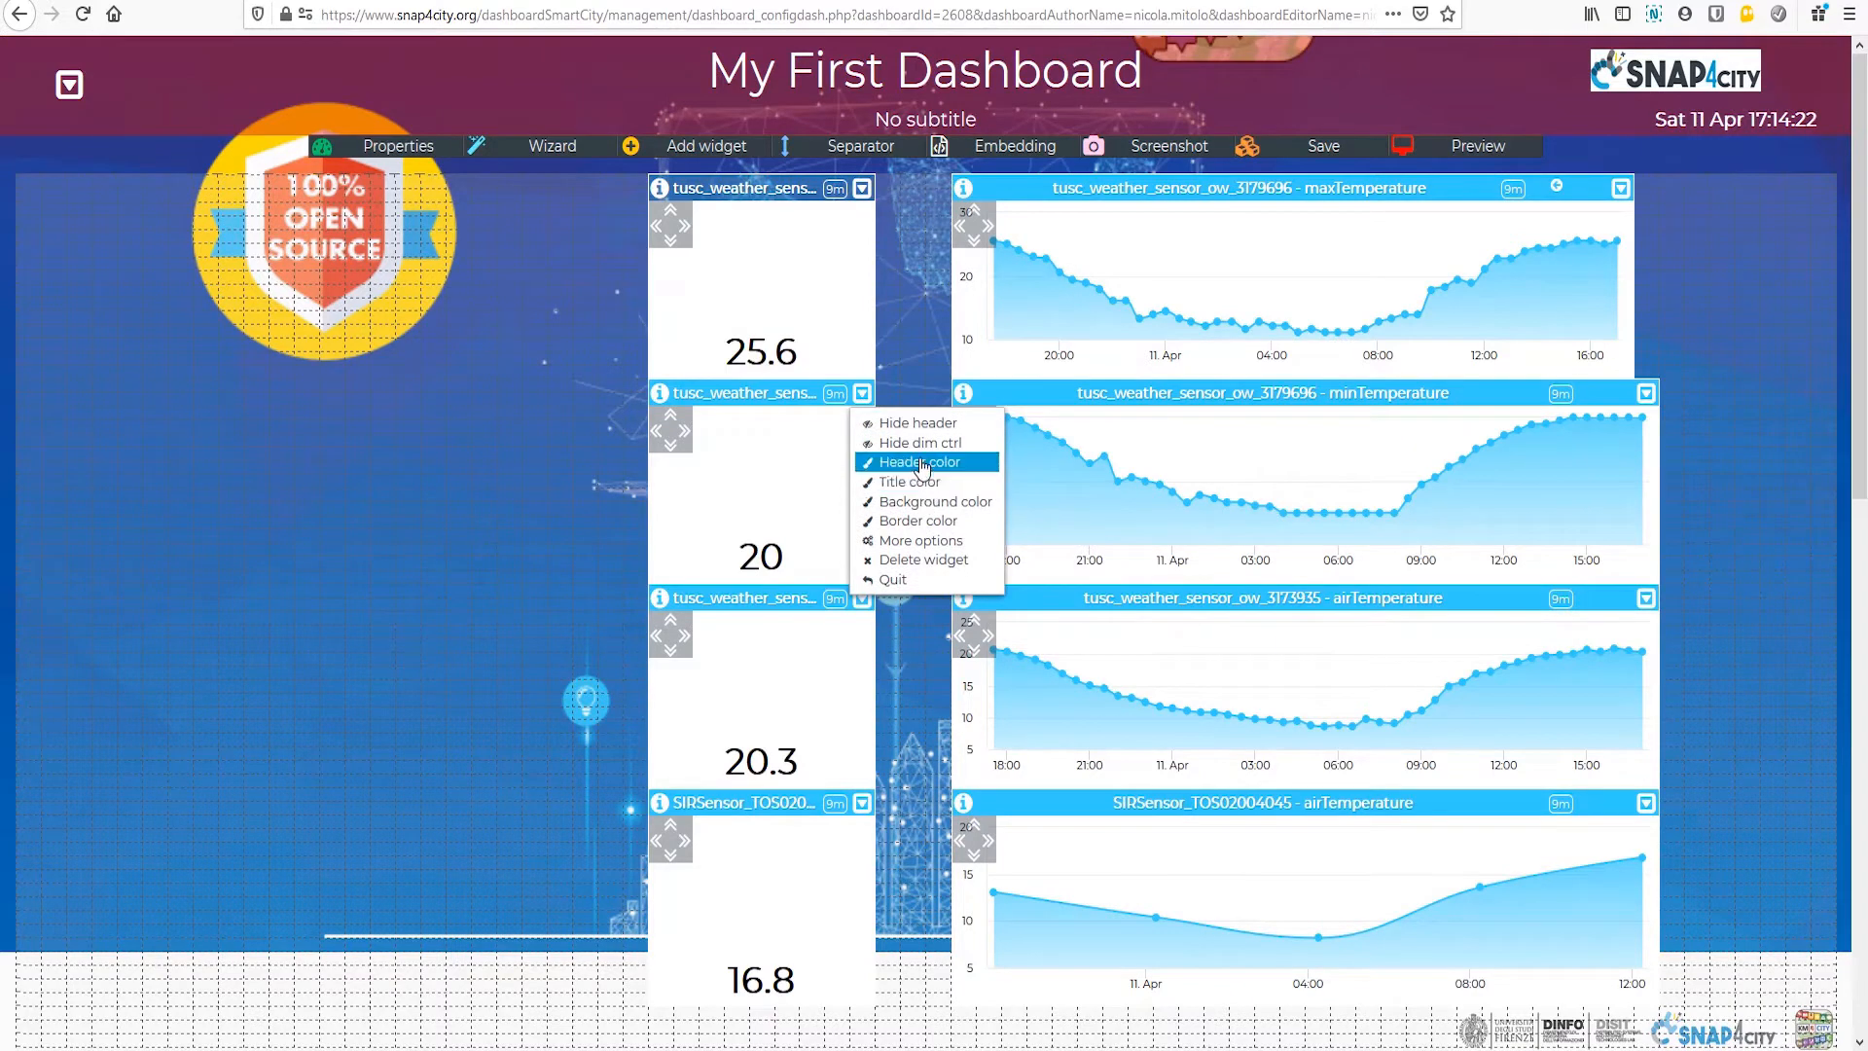
pyautogui.click(923, 463)
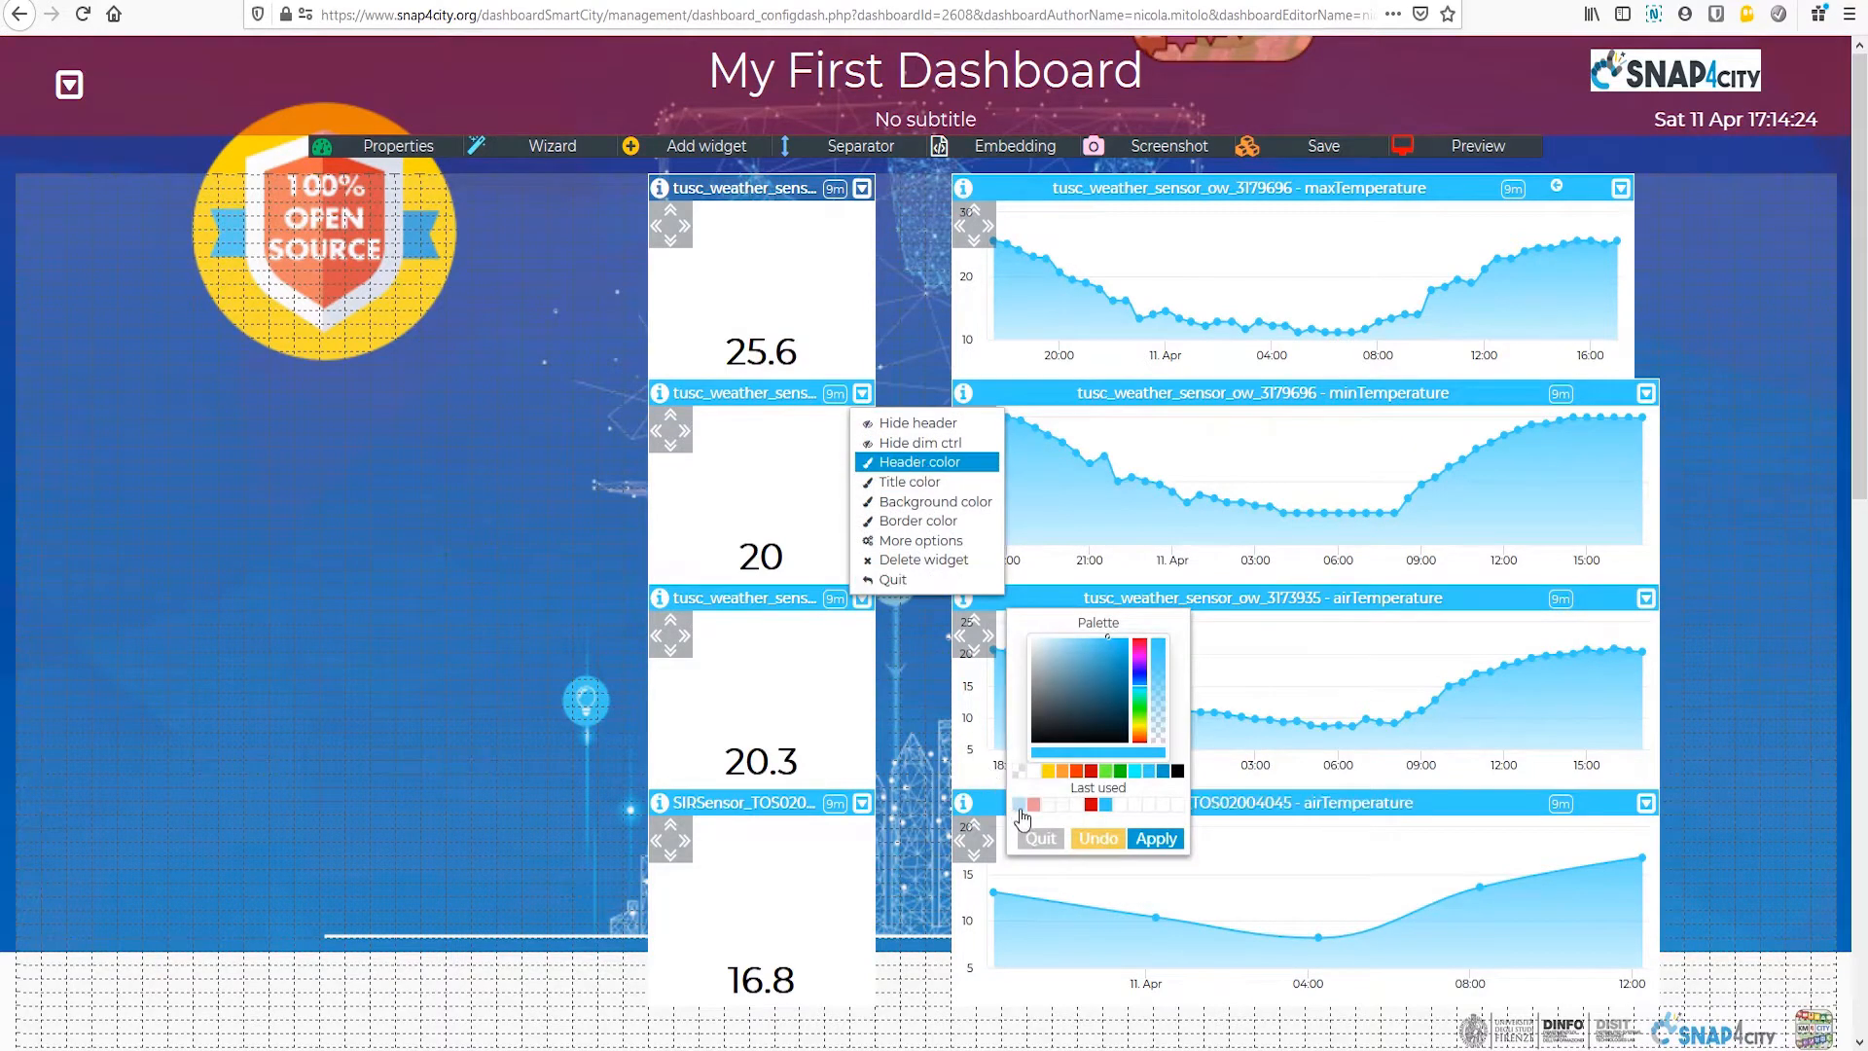
pyautogui.click(1153, 839)
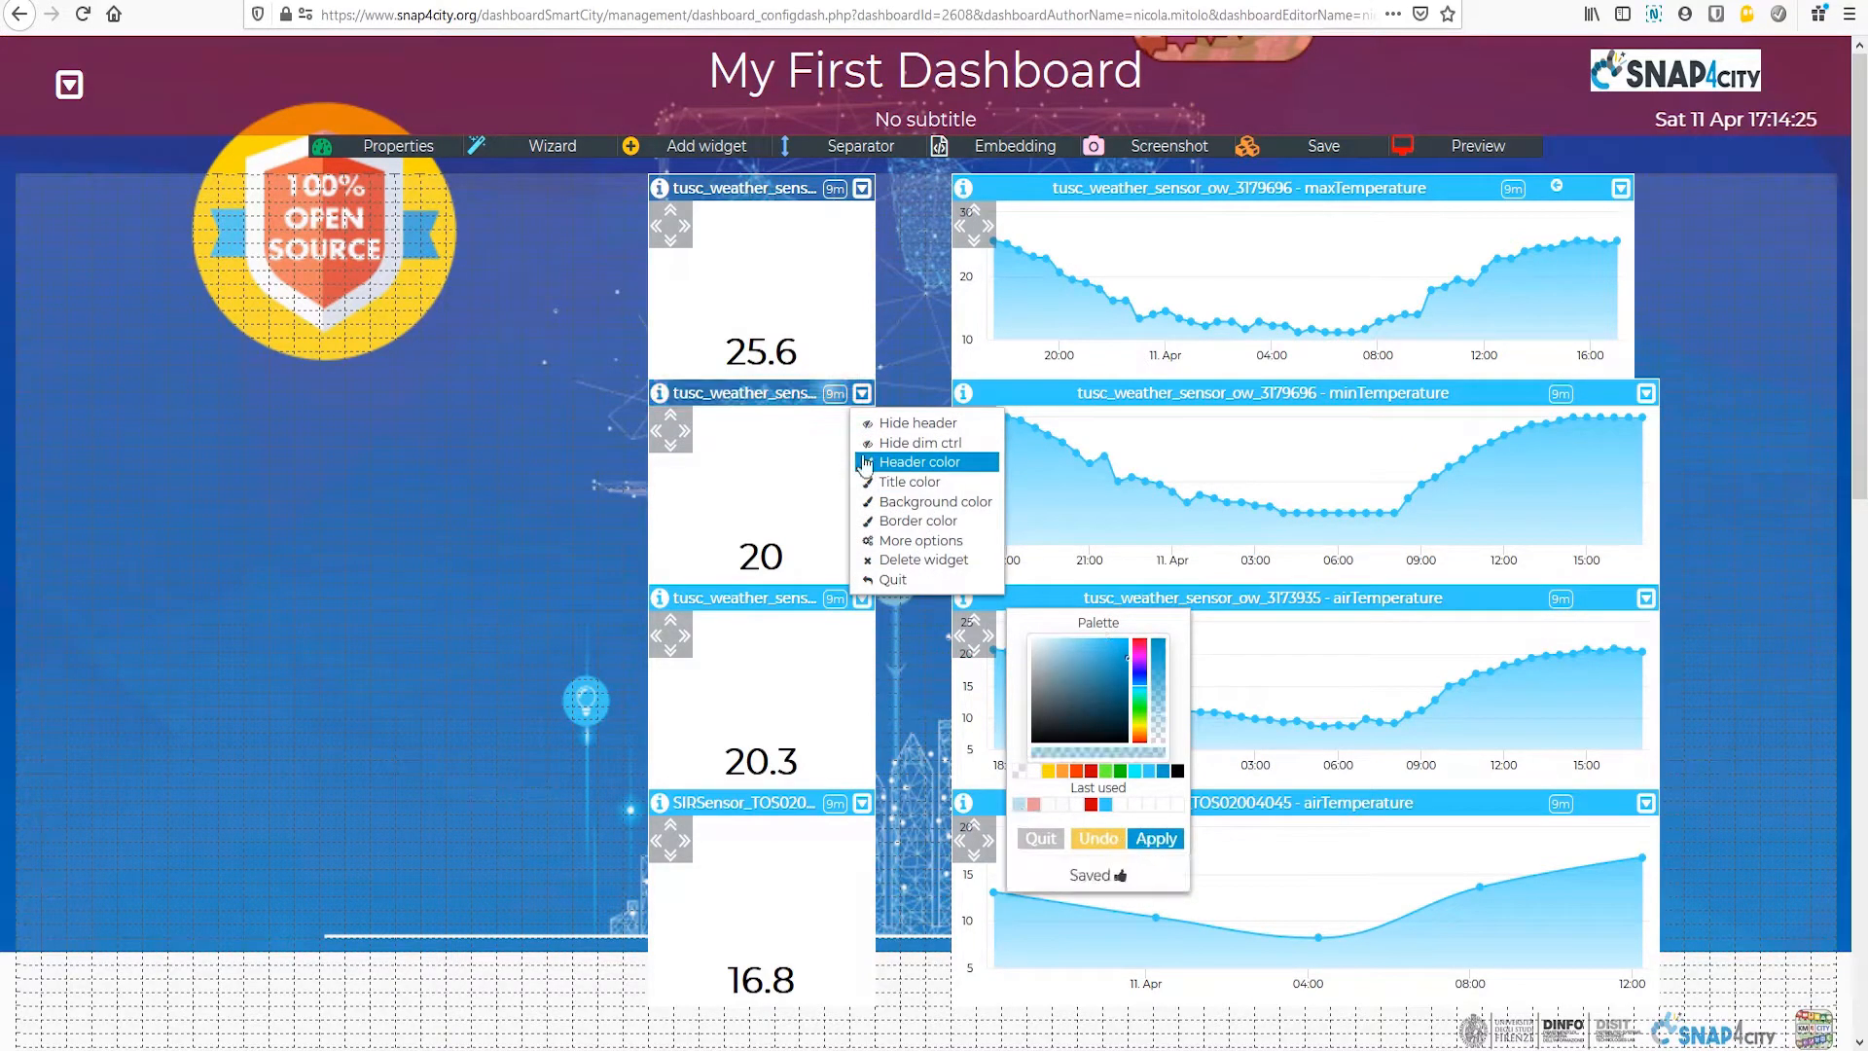
# Step: Apply the last used semi-transparent blue to the header of the single-value widget beside the tusc_weather_sensor_ow_3173935 airTemperature chart
pyautogui.click(862, 601)
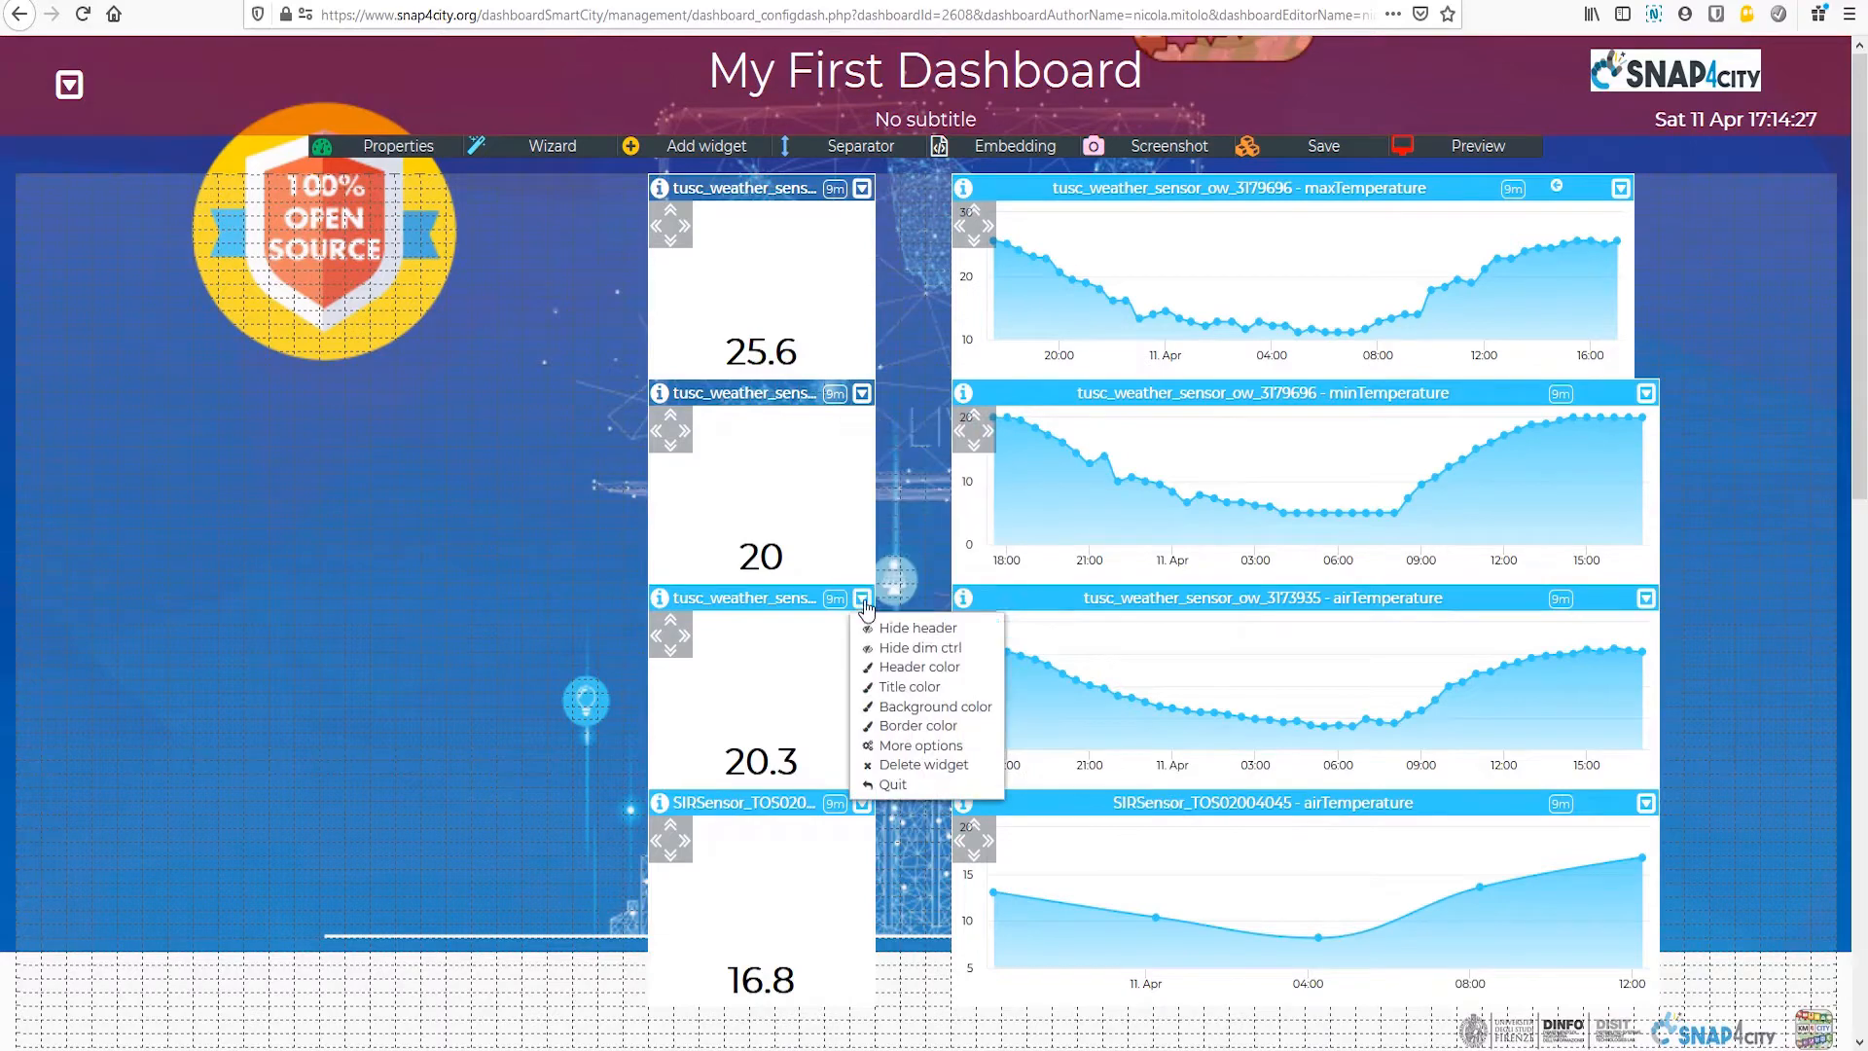
pyautogui.click(925, 669)
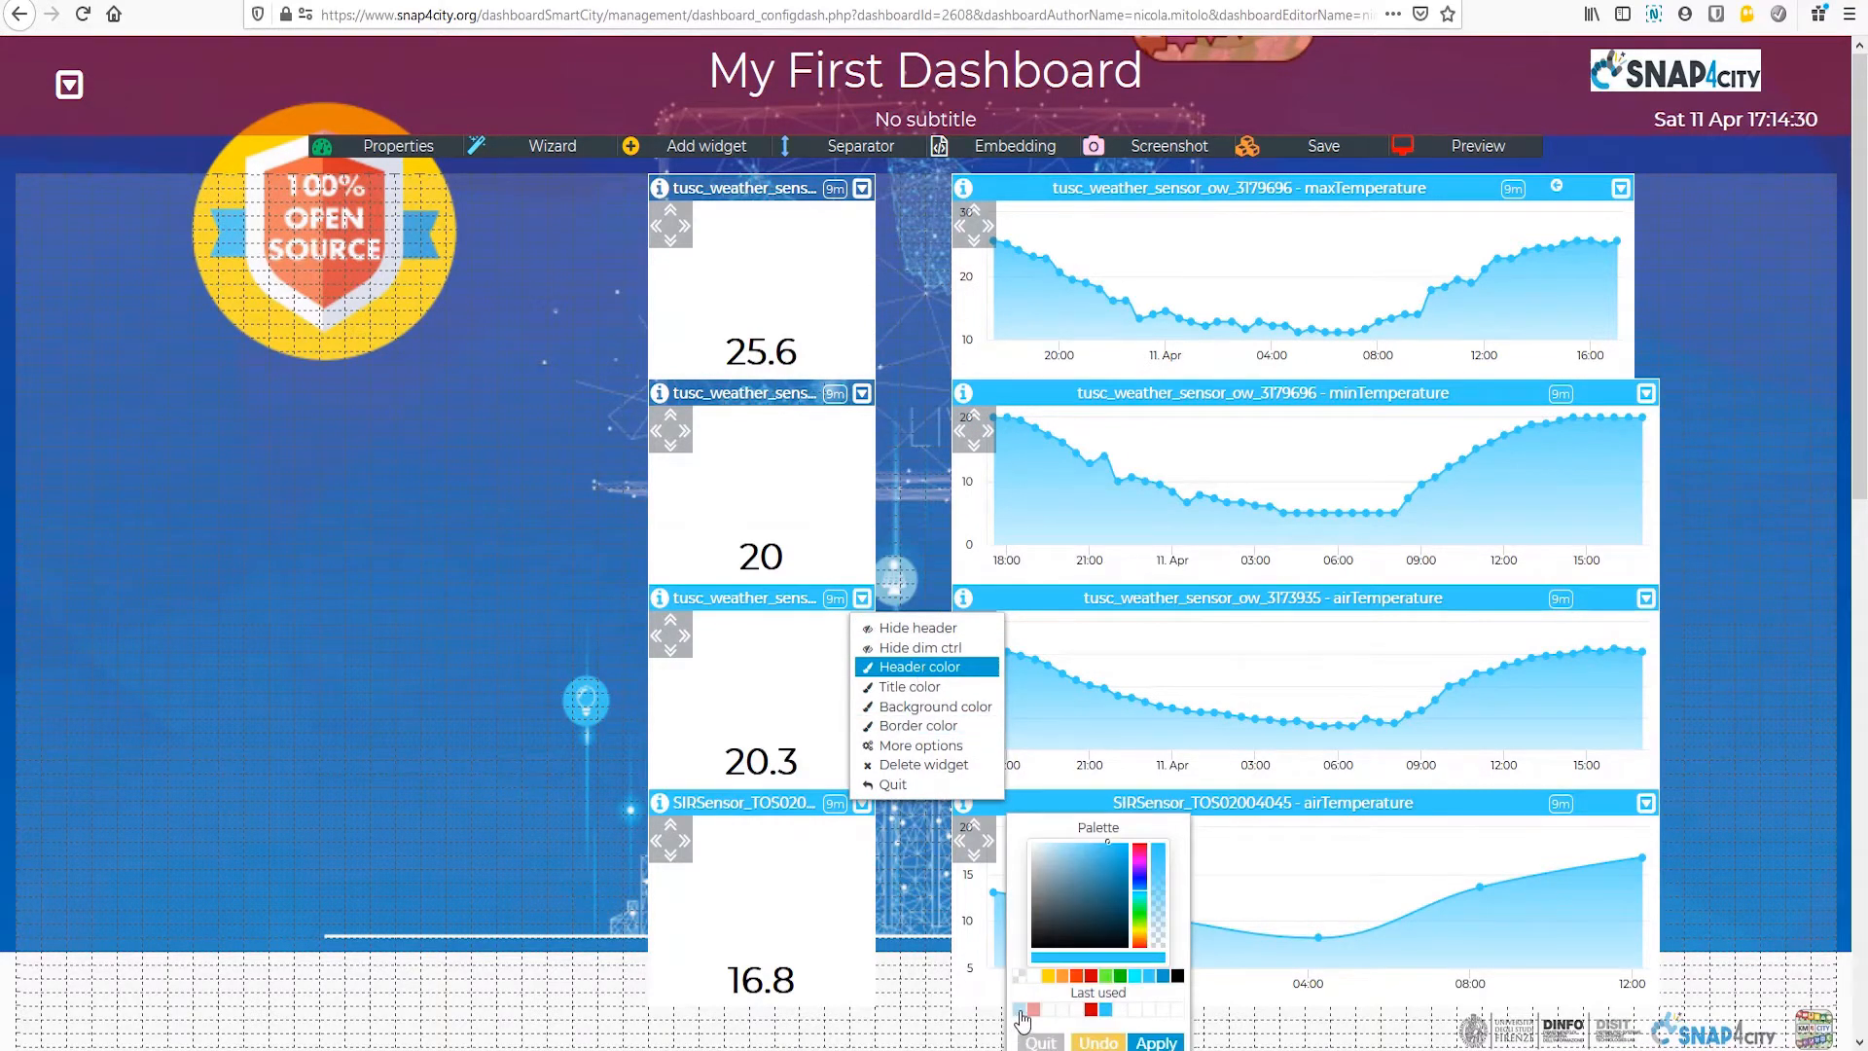
pyautogui.scroll(-2, 1016, 1032)
pyautogui.click(1018, 796)
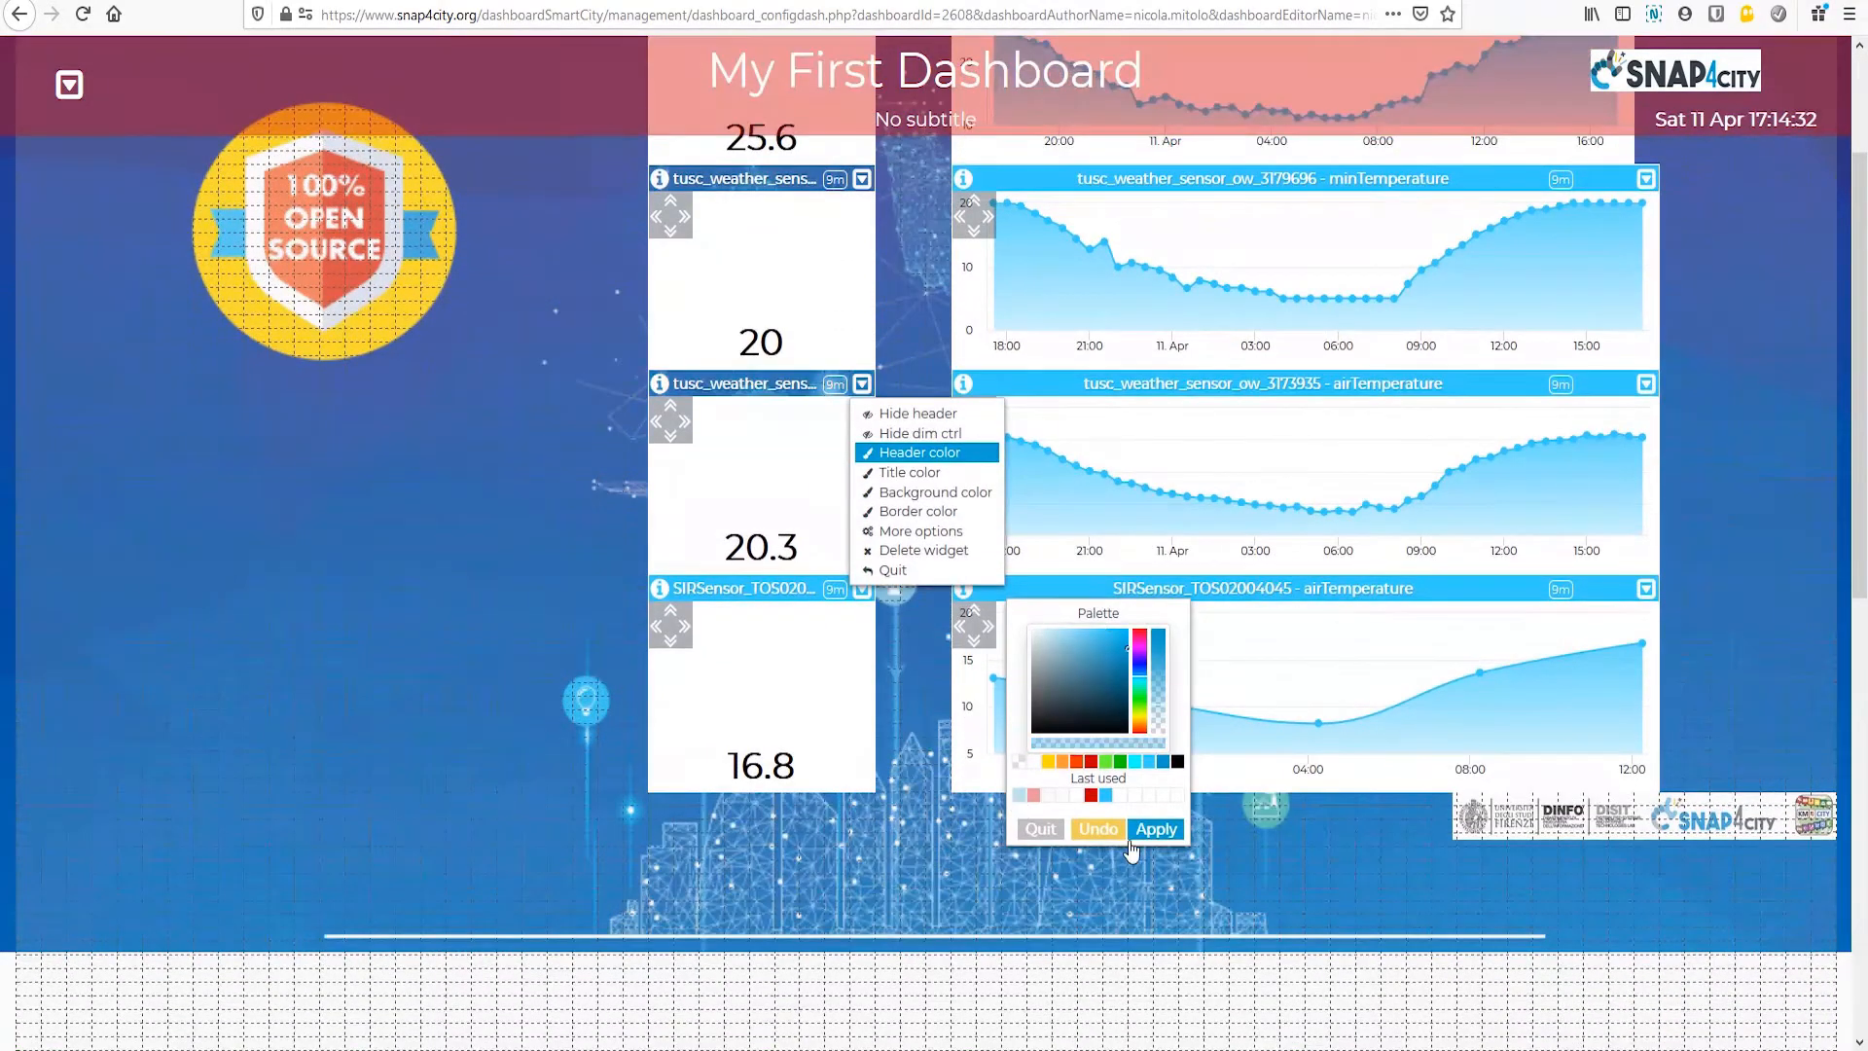
pyautogui.click(1155, 829)
# Step: Apply the last used semi-transparent blue as the header color of the SIRSensor single-value widget
pyautogui.click(862, 589)
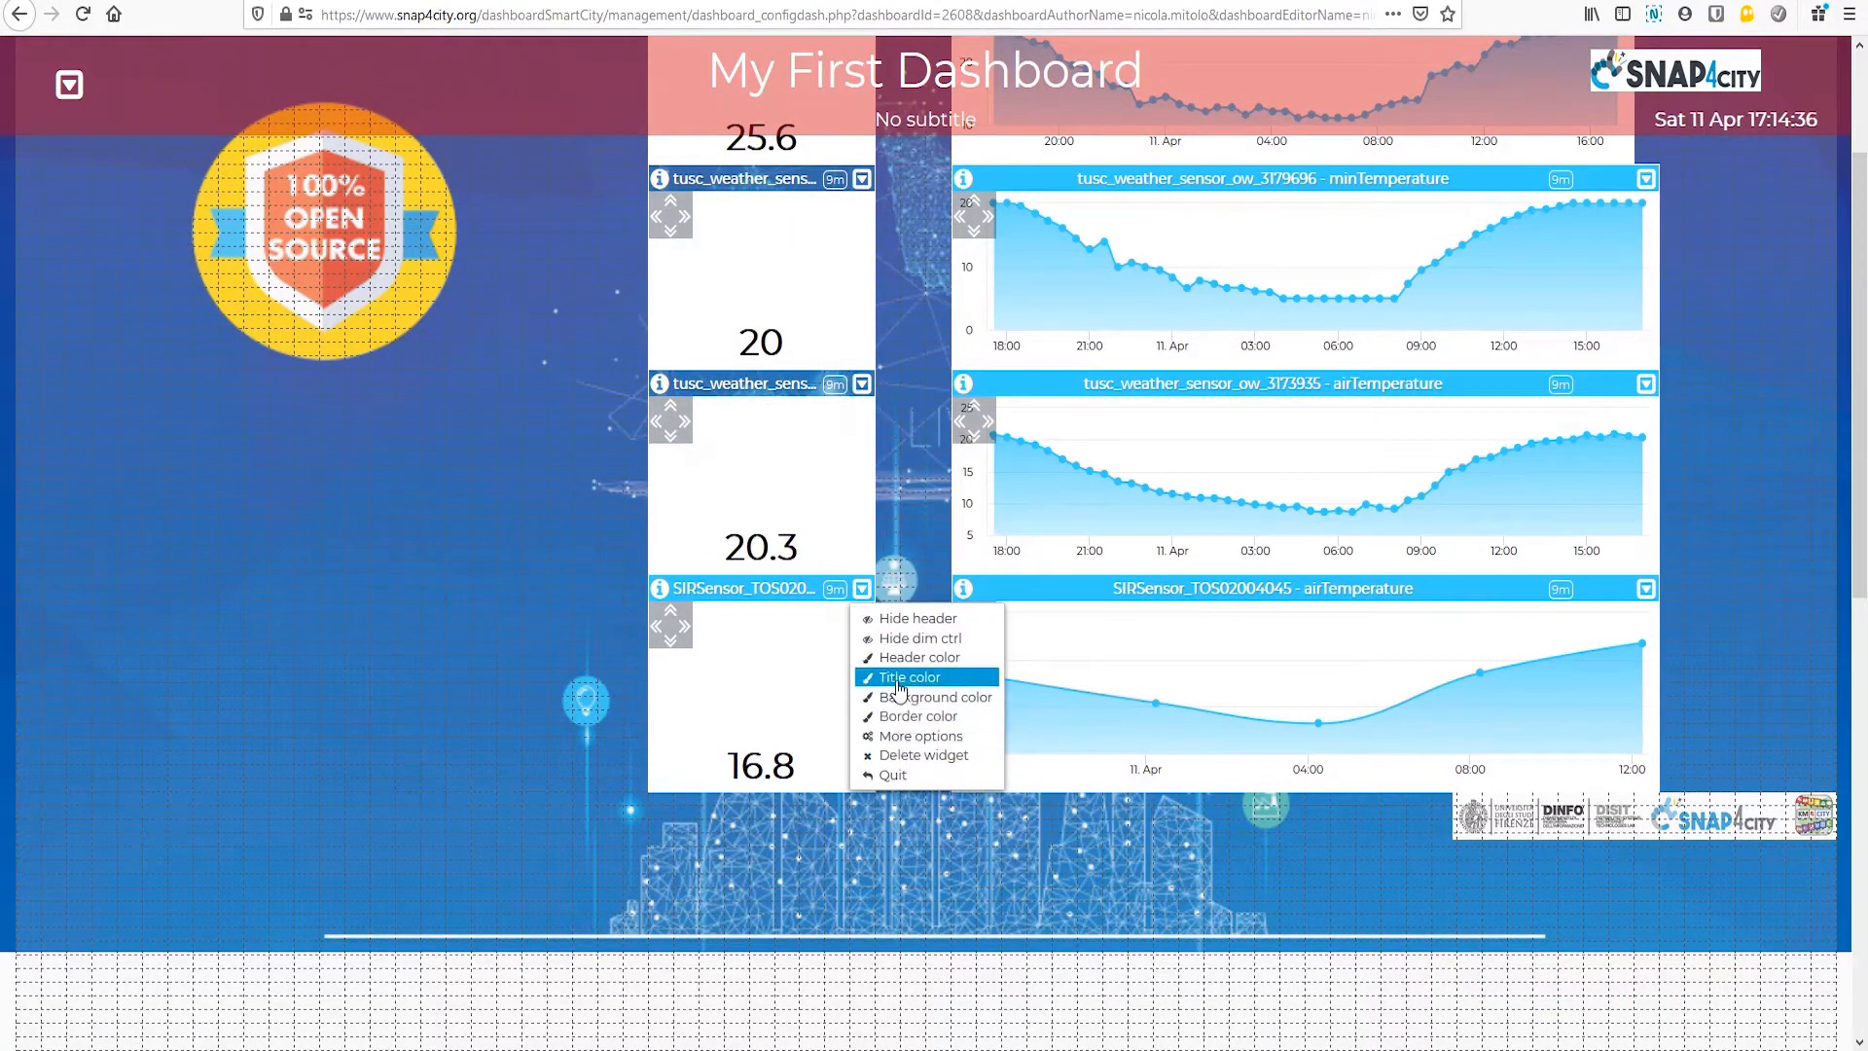
pyautogui.click(897, 661)
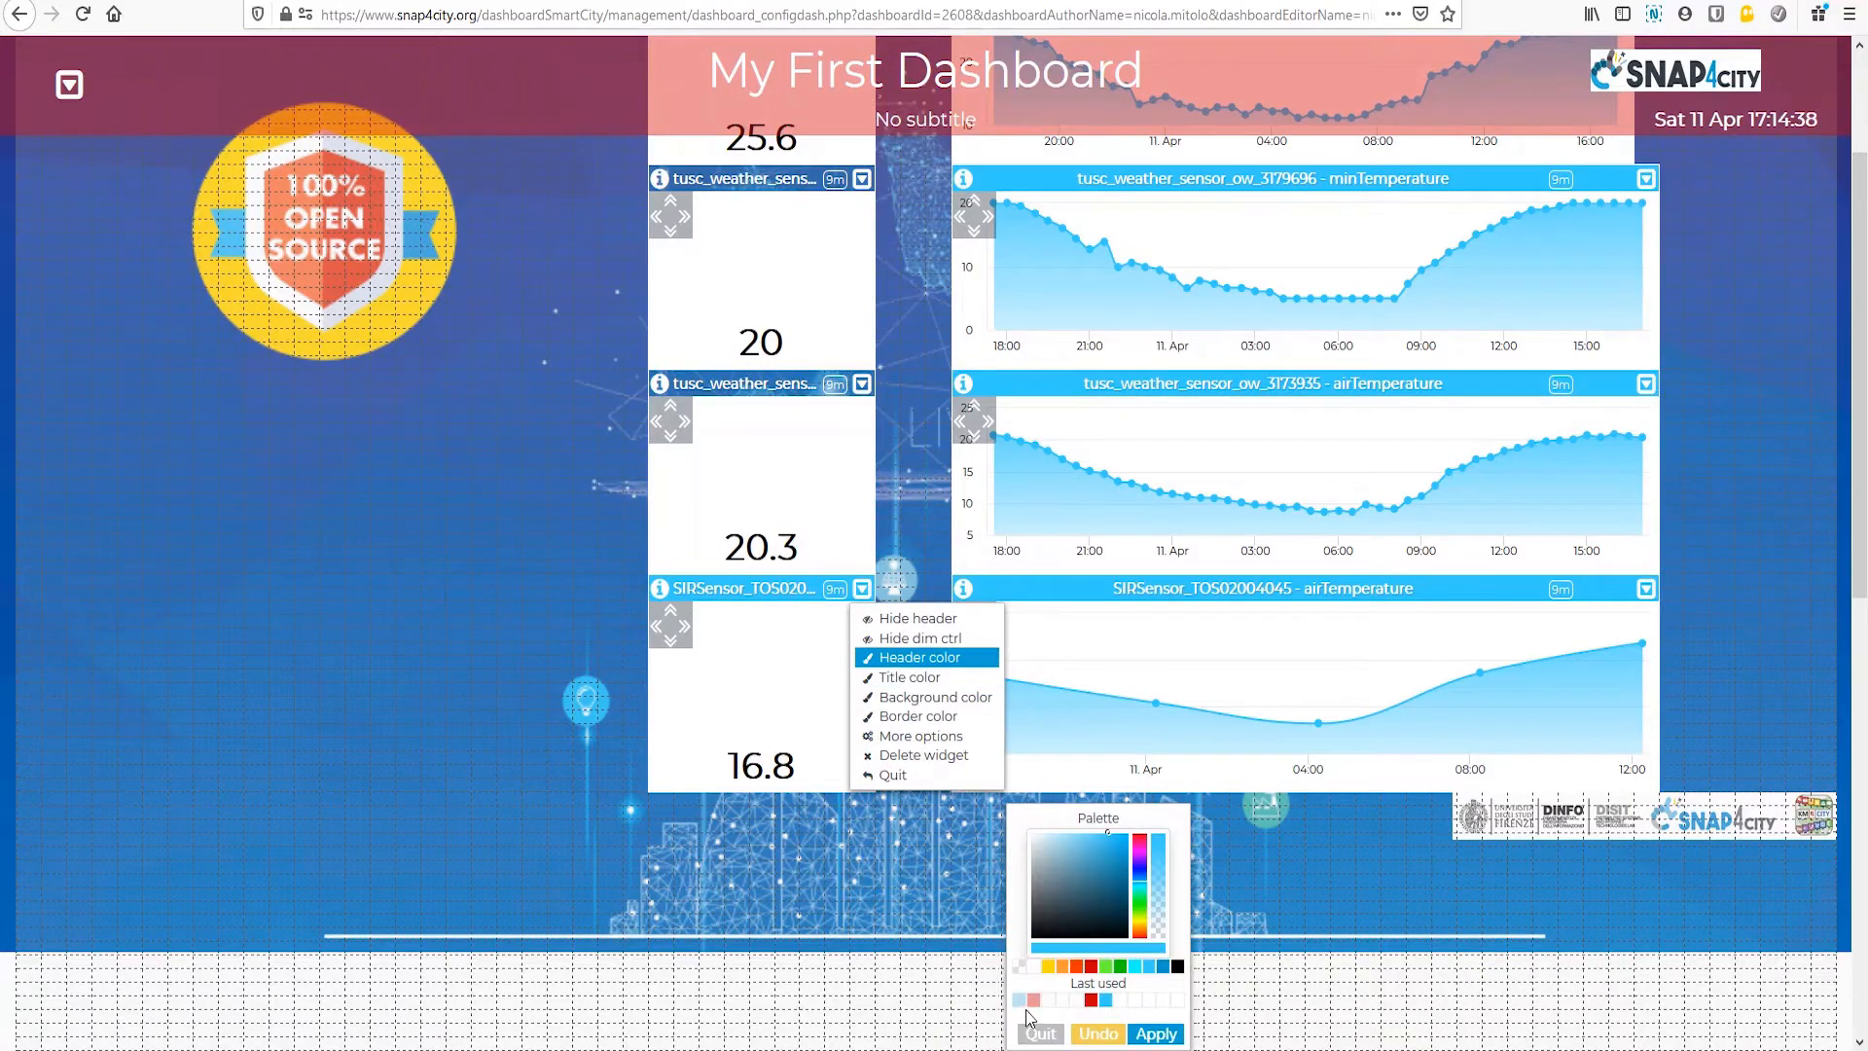
pyautogui.scroll(-3, 963, 698)
pyautogui.click(1021, 679)
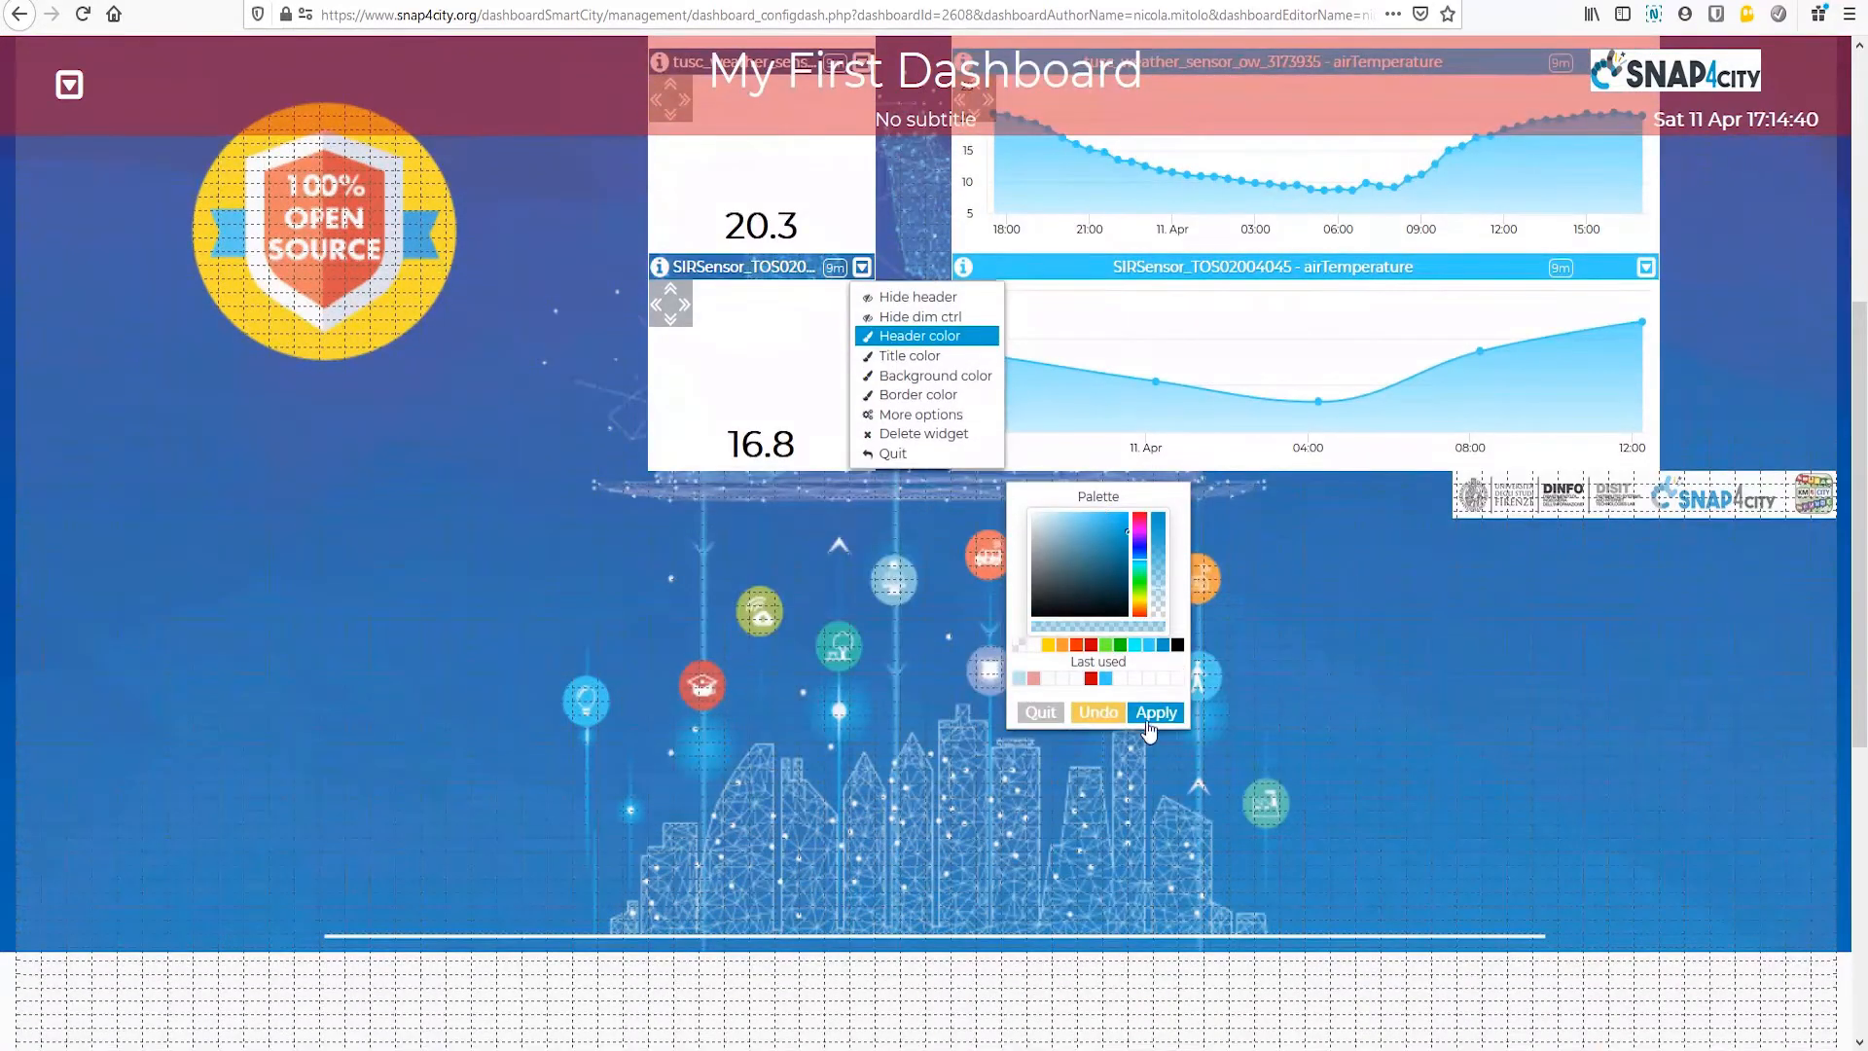
pyautogui.click(1151, 715)
# Step: Apply the last used semi-transparent blue as the maxTemperature chart's header color and close that widget's options
pyautogui.scroll(5, 1806, 814)
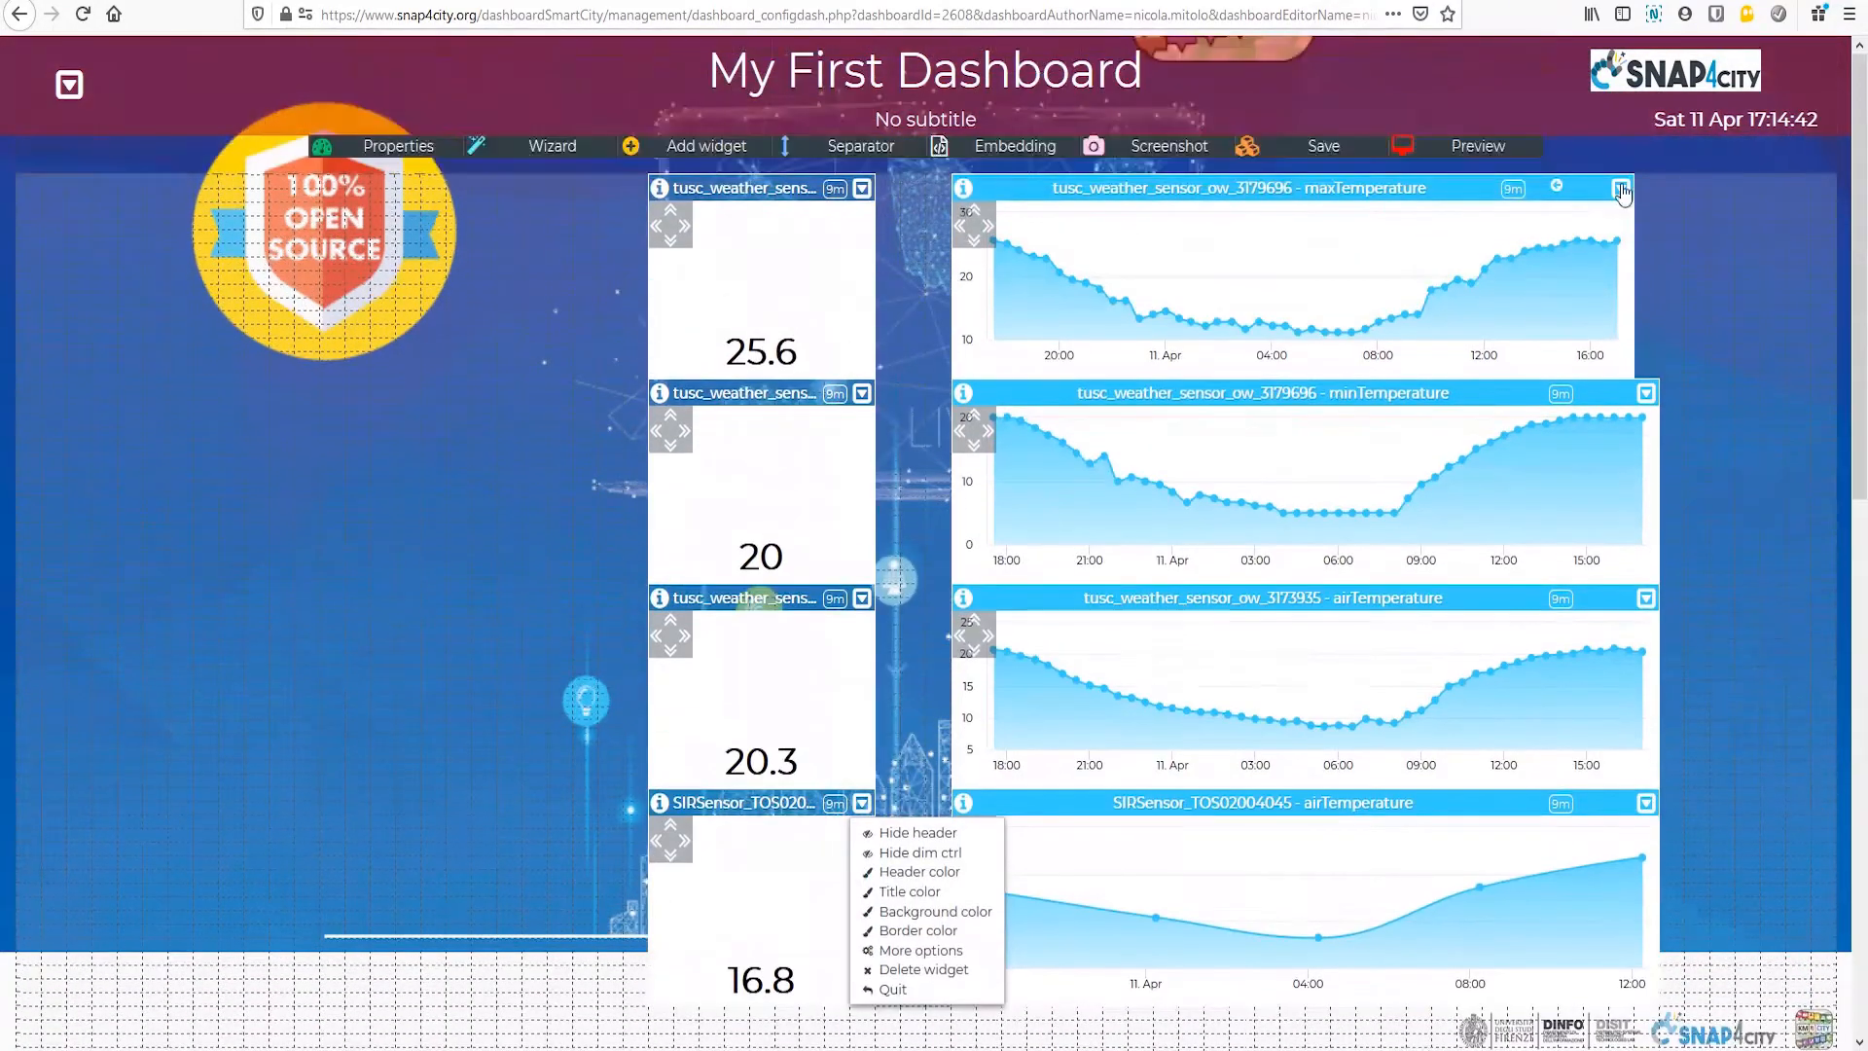
pyautogui.click(1621, 190)
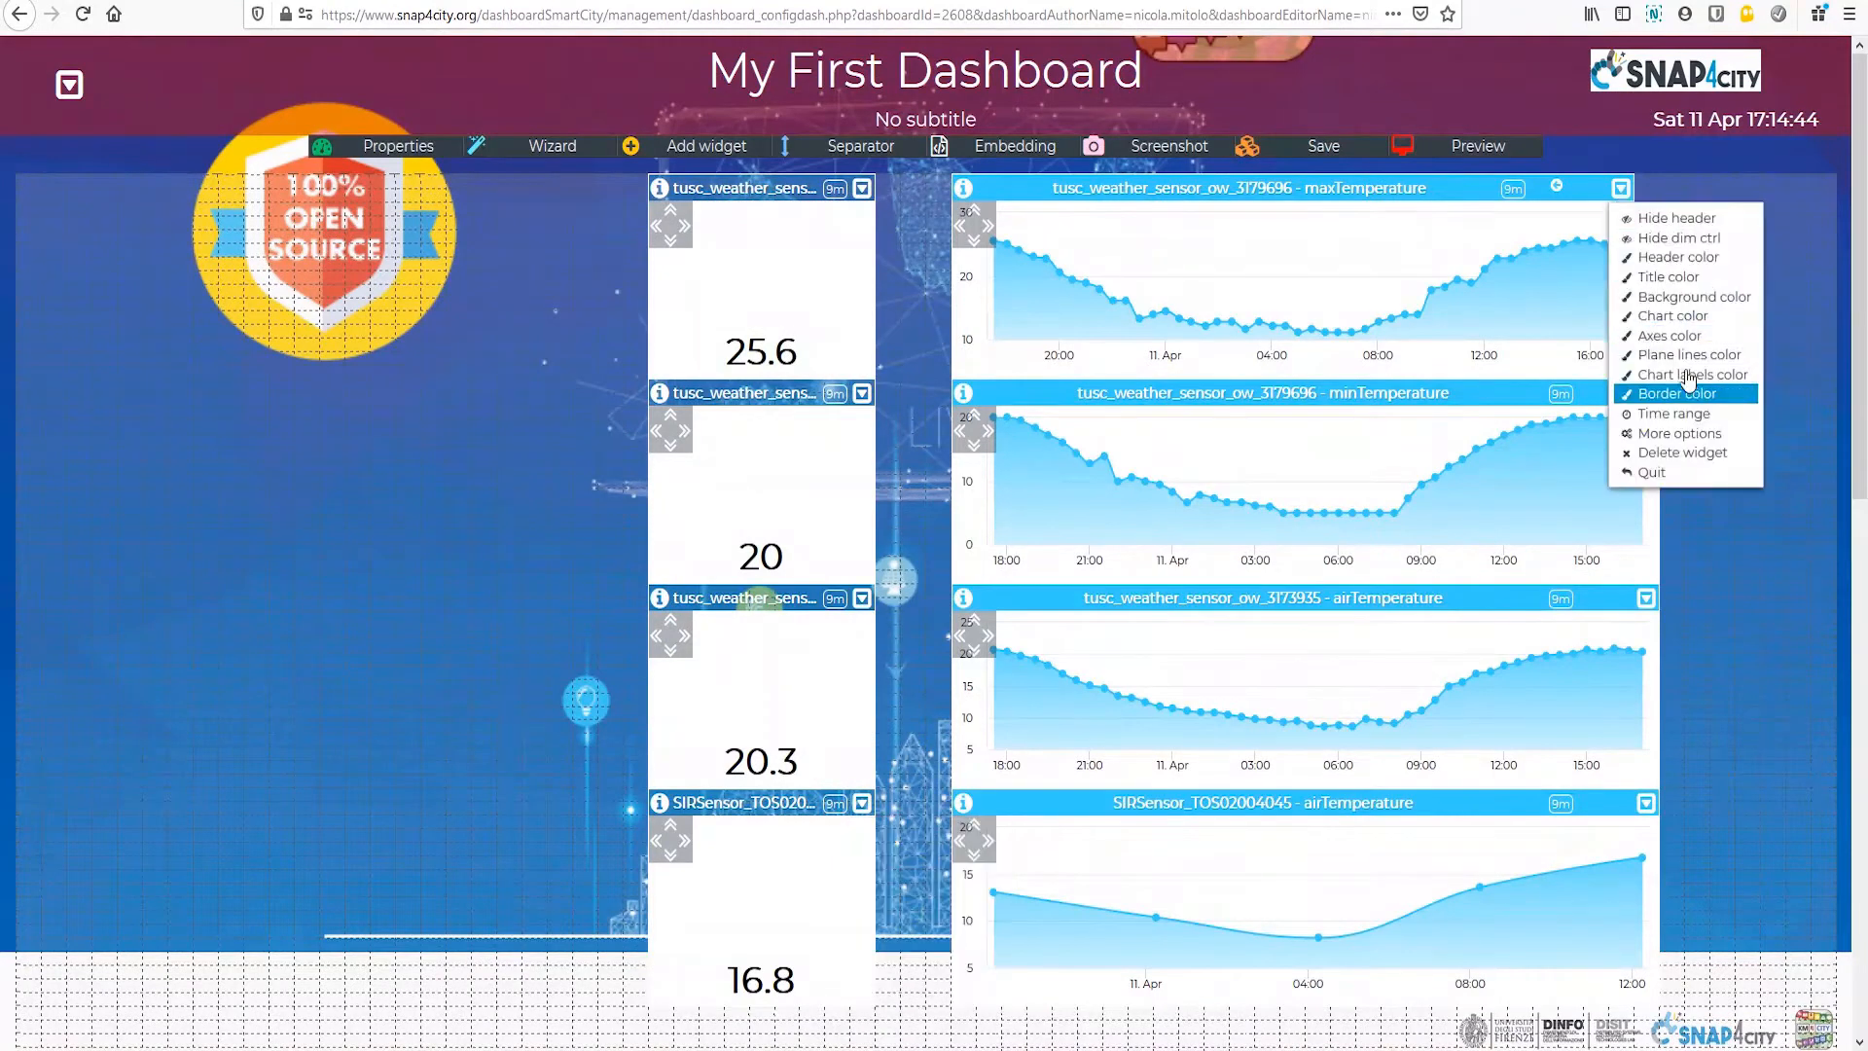
pyautogui.click(1683, 260)
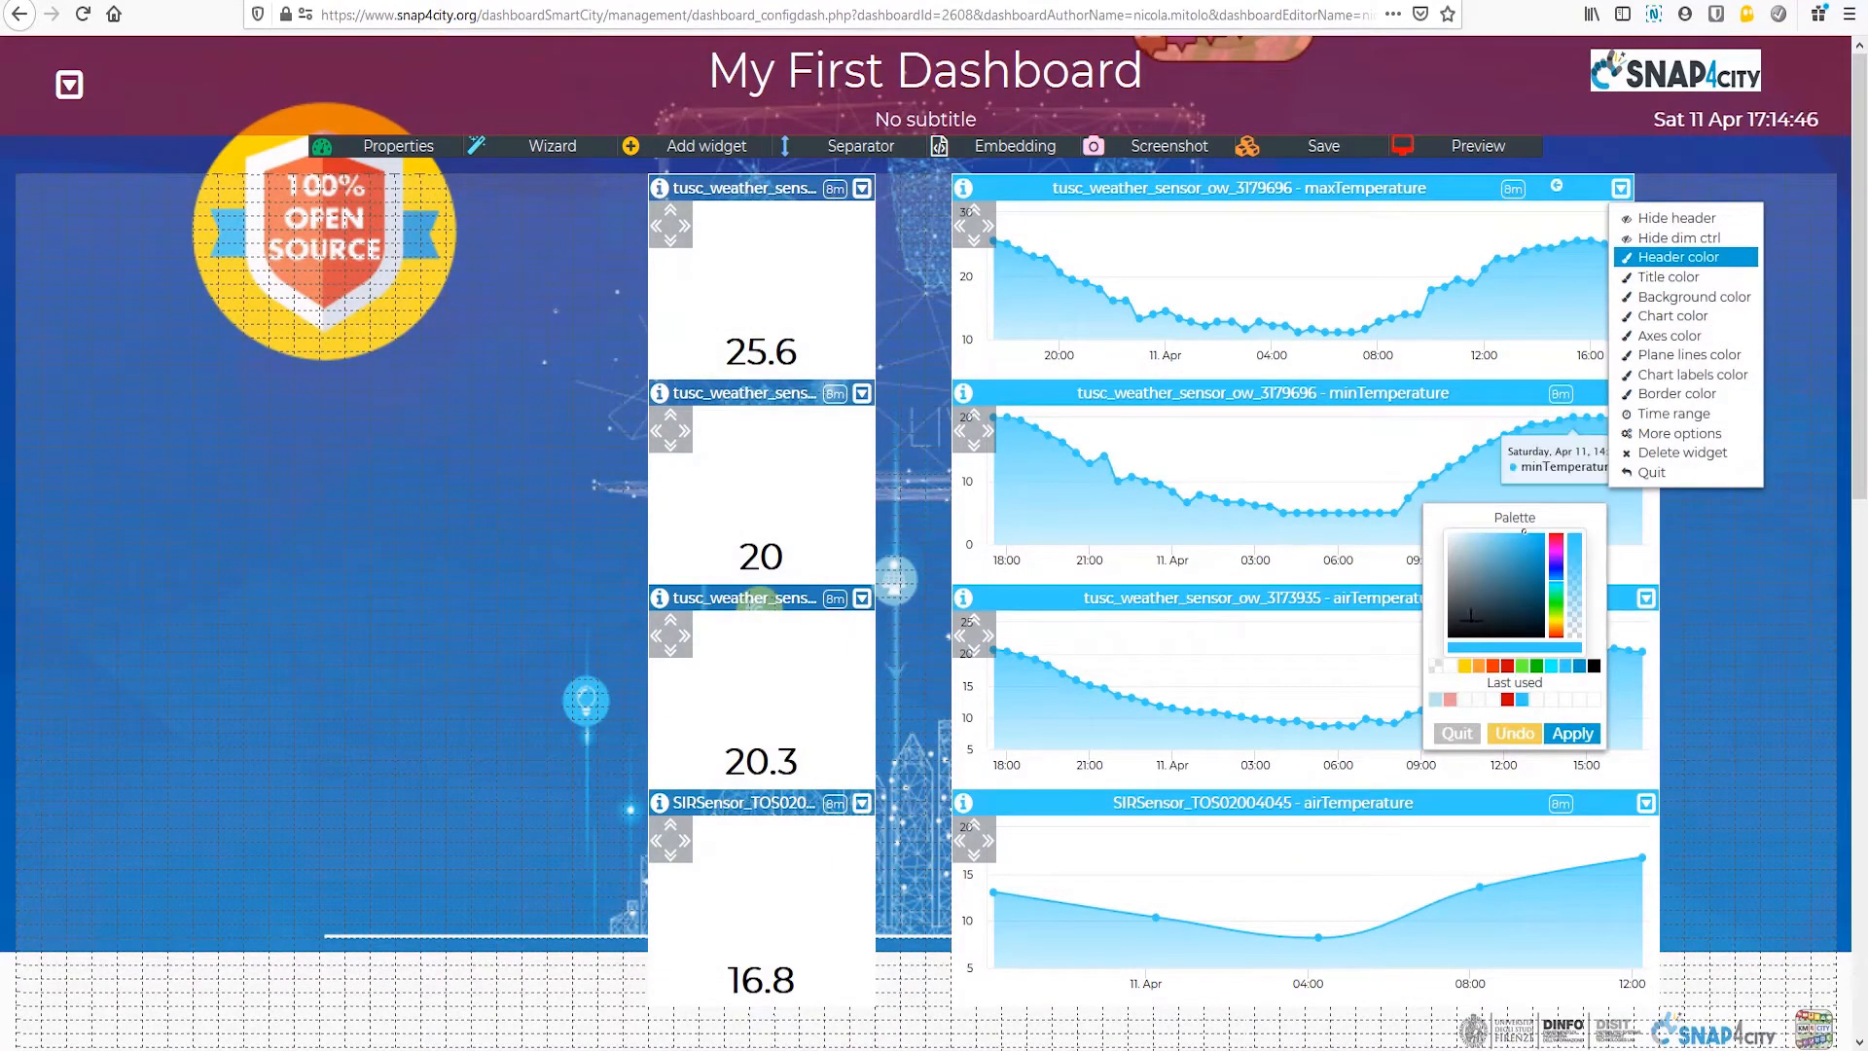
pyautogui.click(1573, 734)
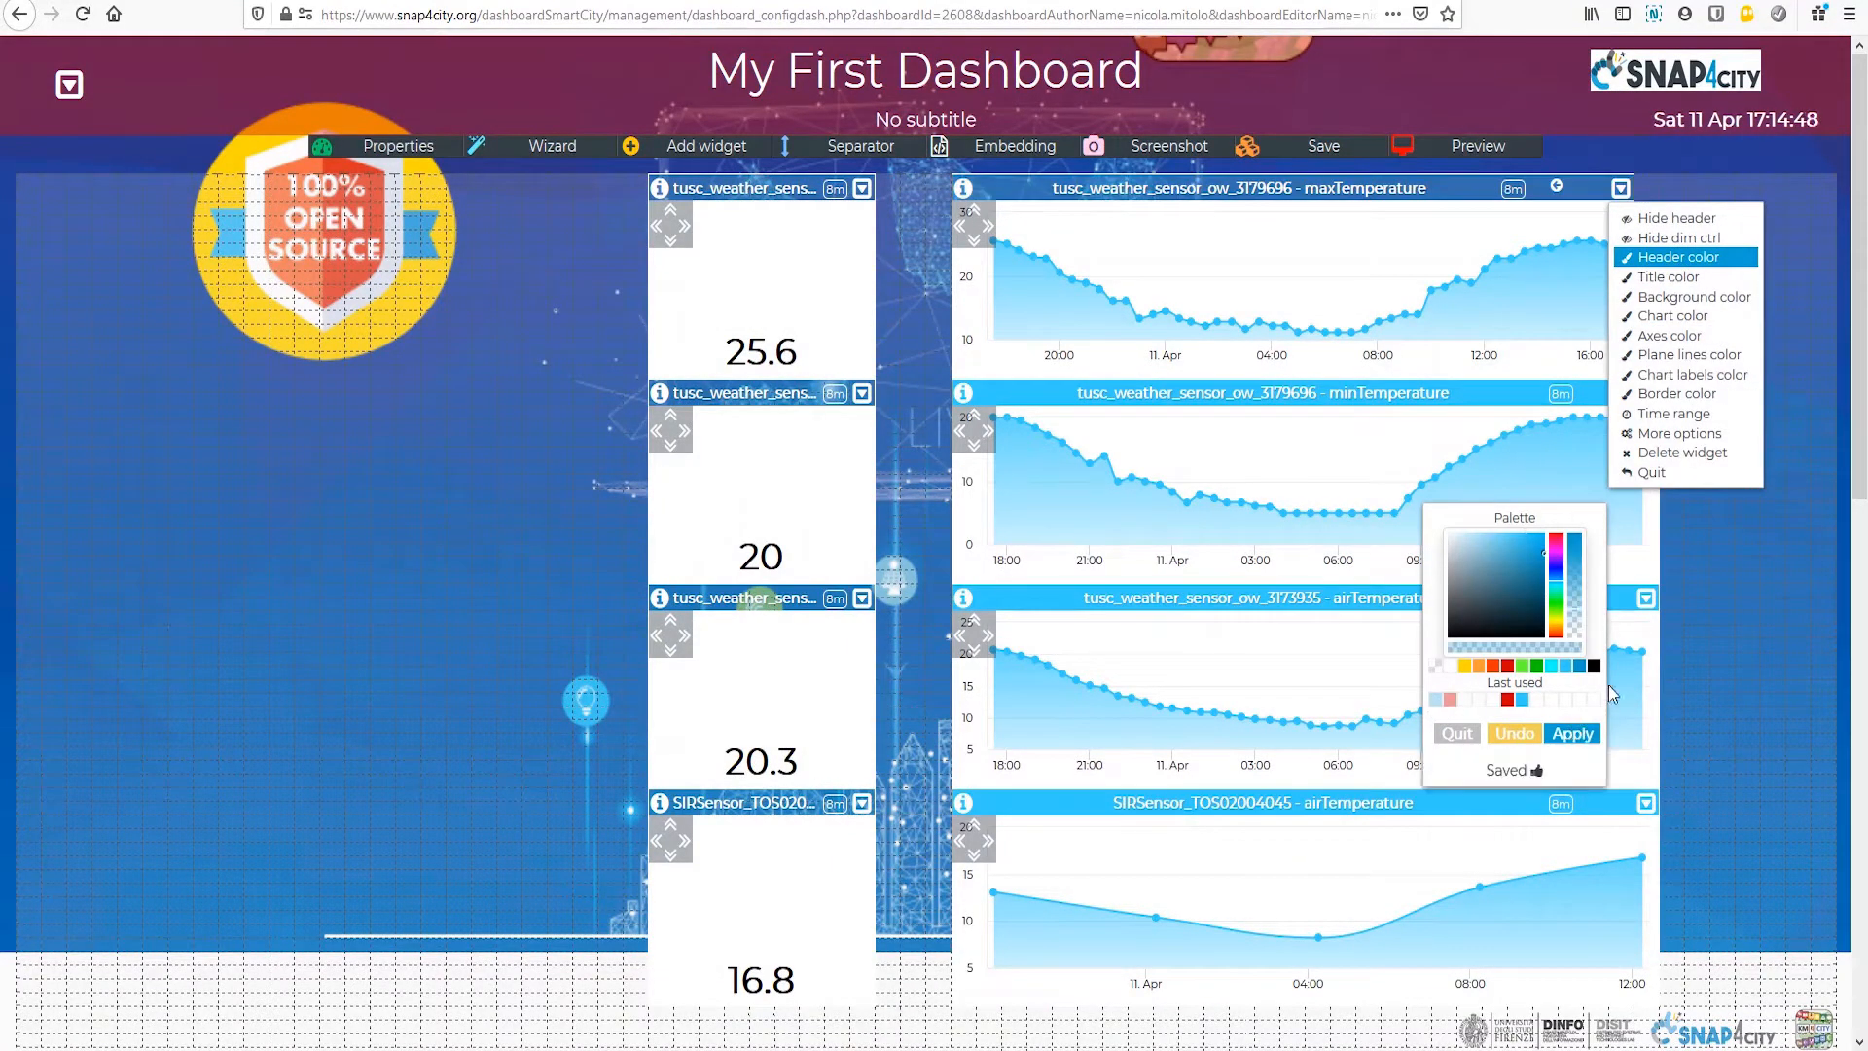
pyautogui.click(1621, 189)
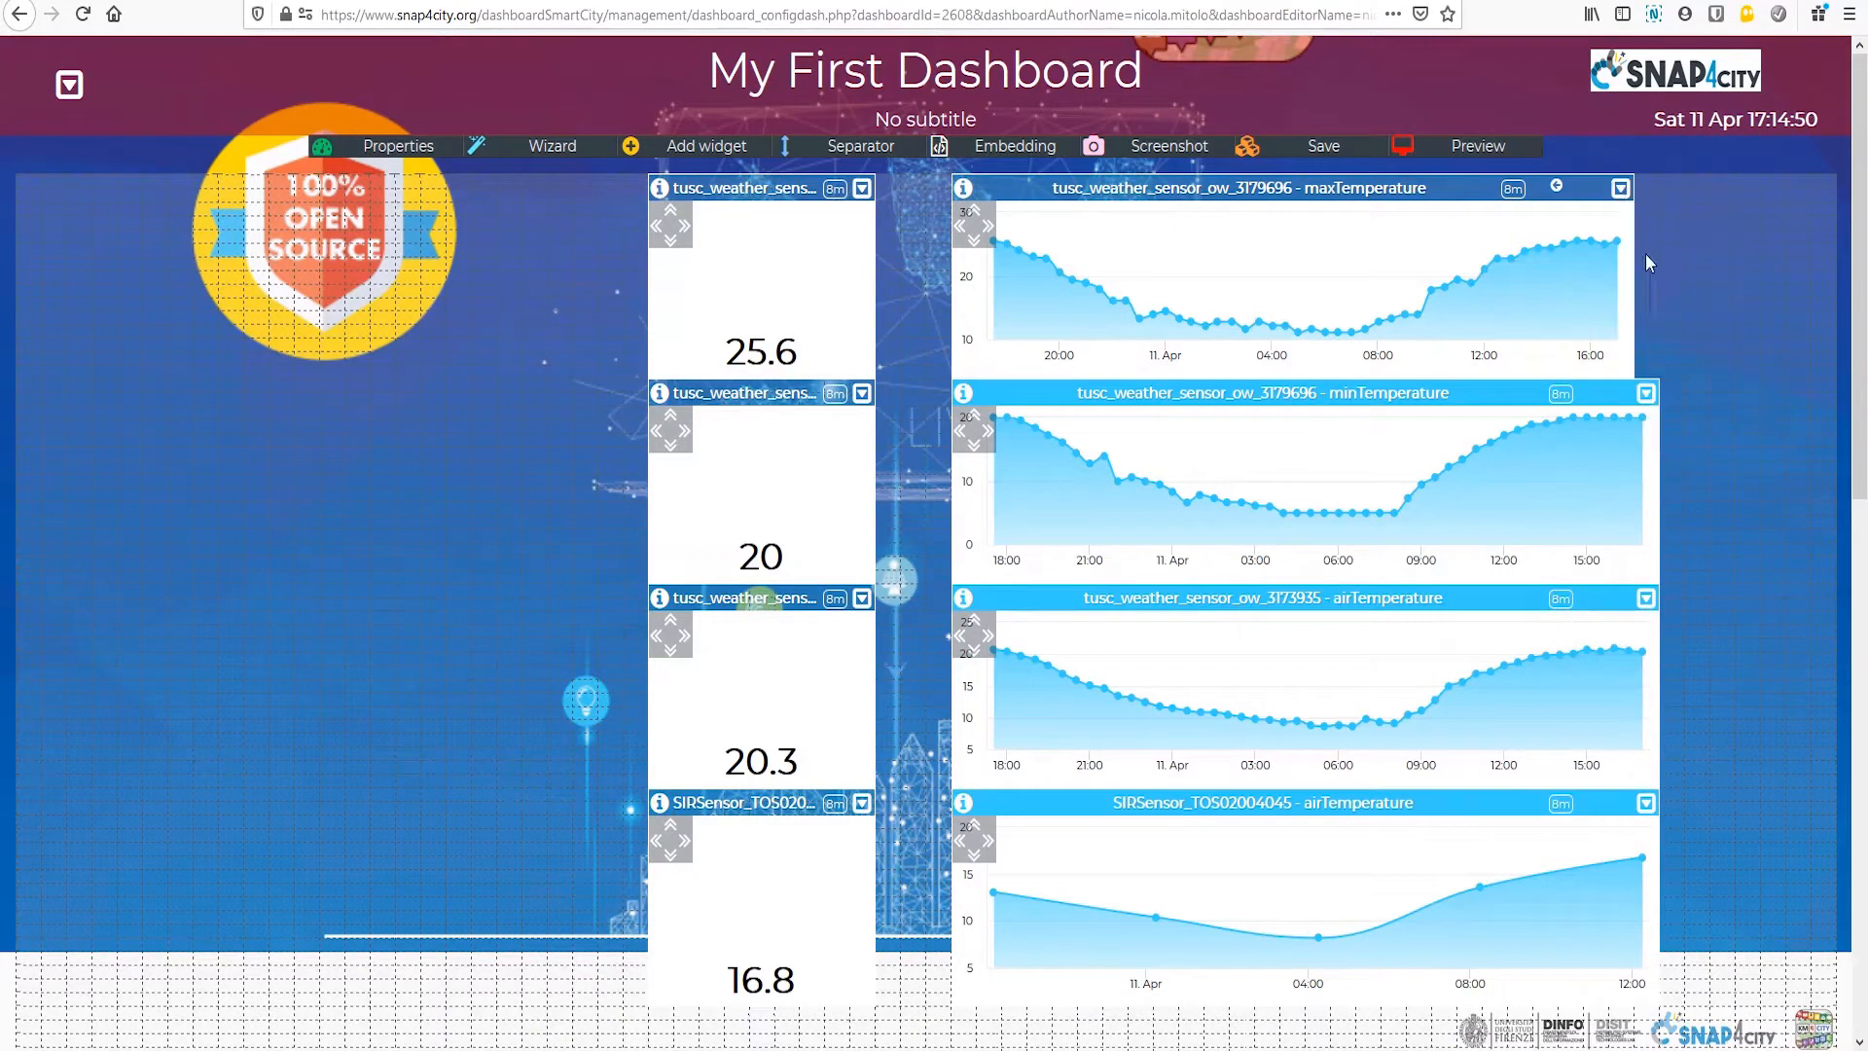
# Step: Apply the last used semi-transparent blue as the minTemperature chart's header color and close that widget's options
pyautogui.click(1646, 393)
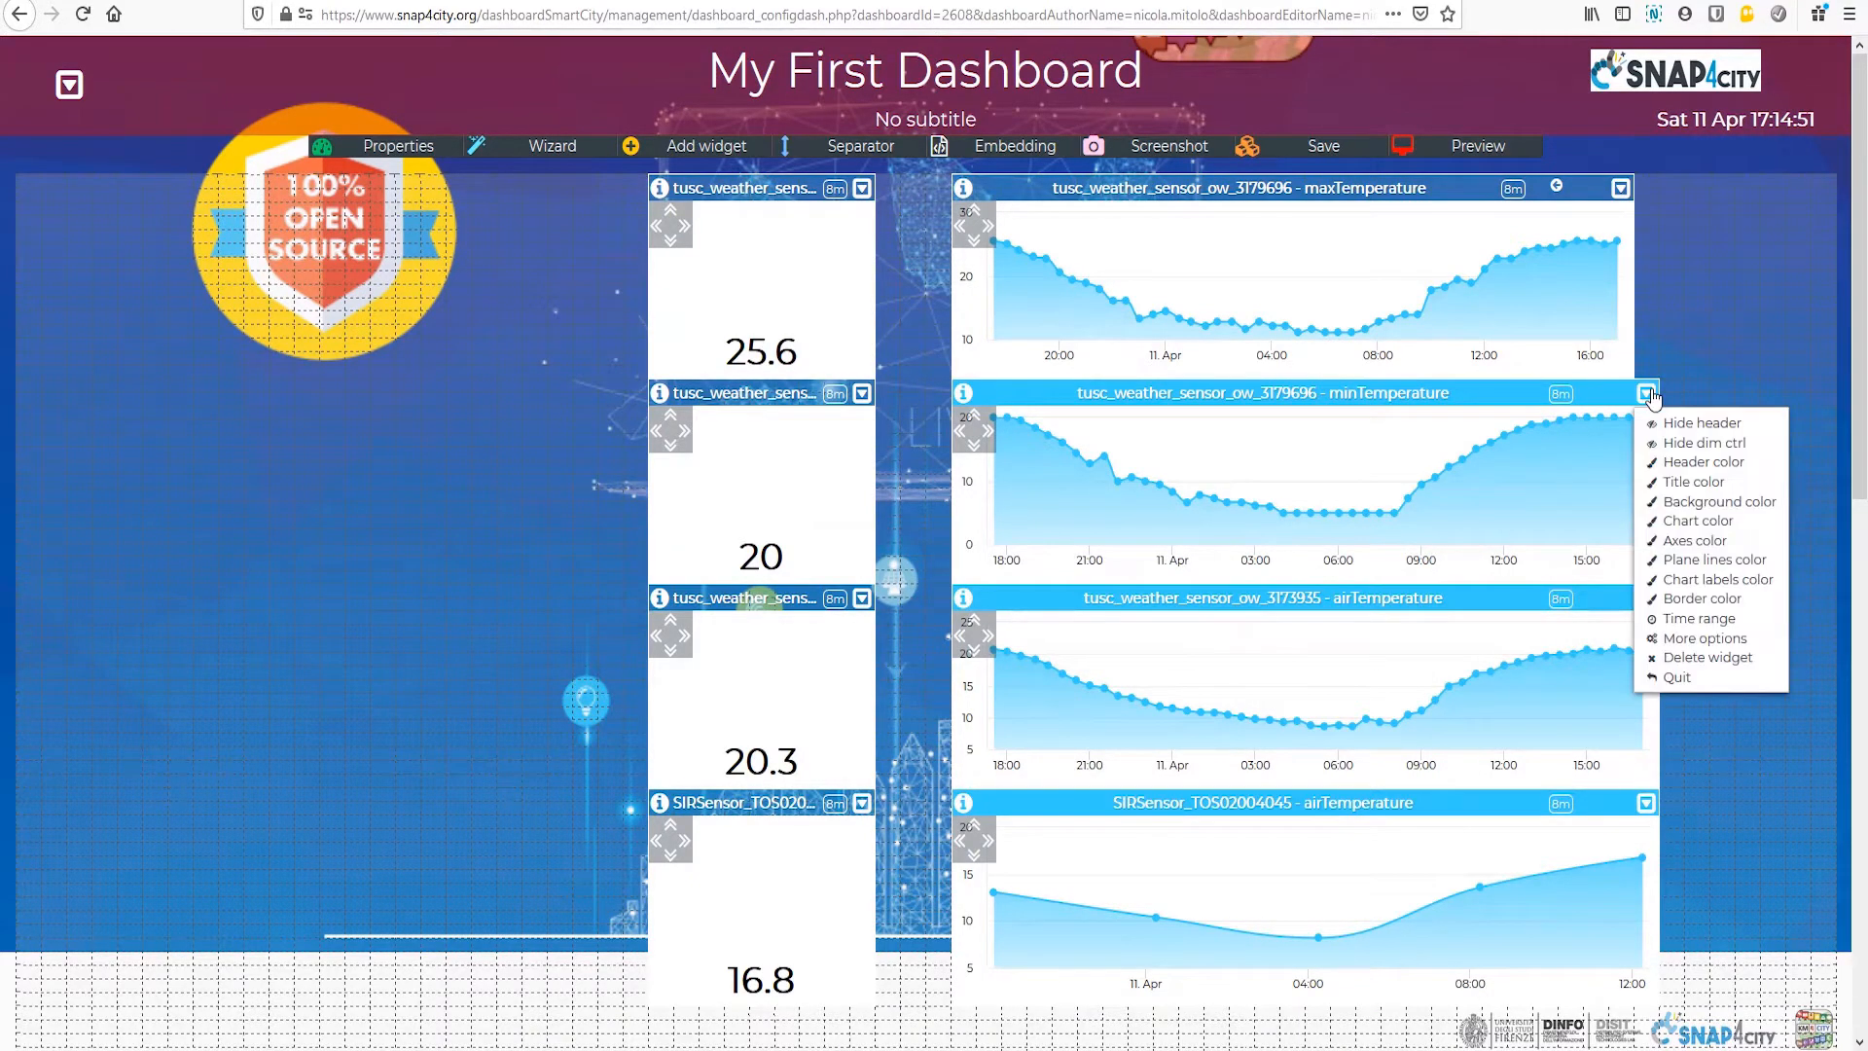
pyautogui.click(1695, 464)
pyautogui.click(1468, 907)
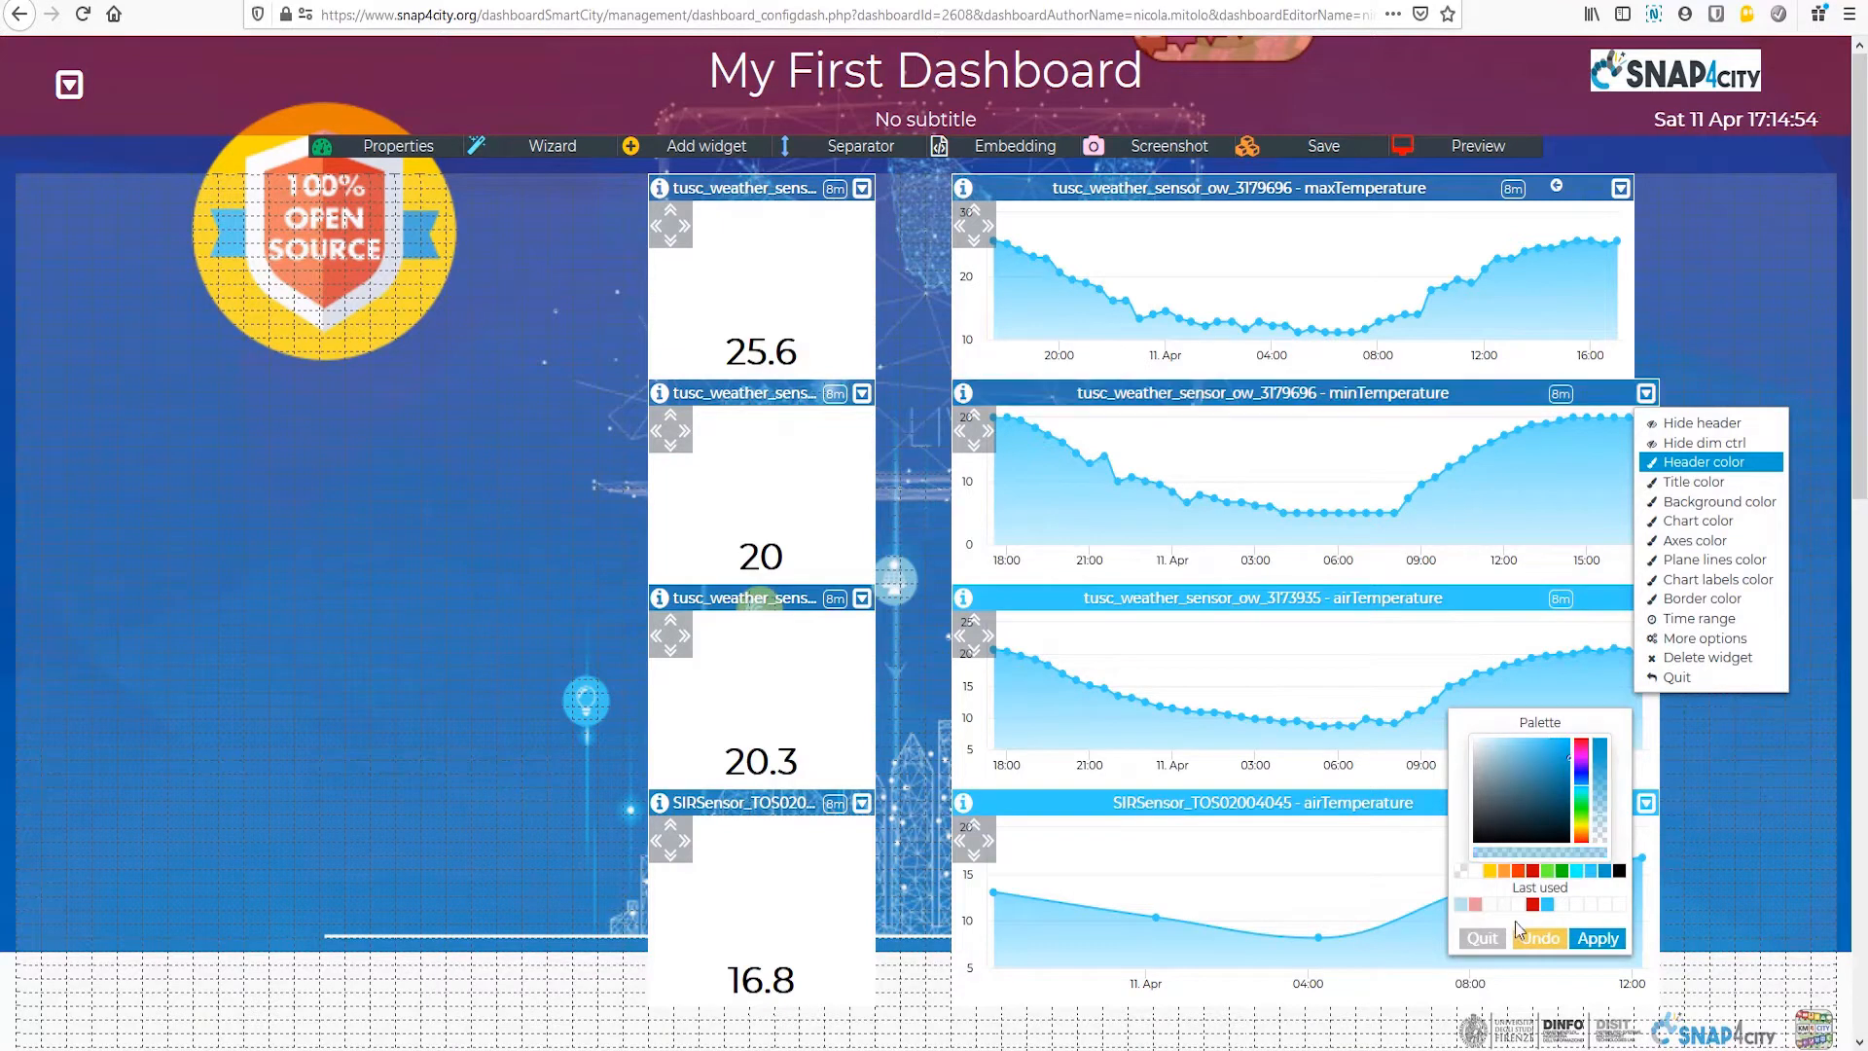
pyautogui.click(1590, 944)
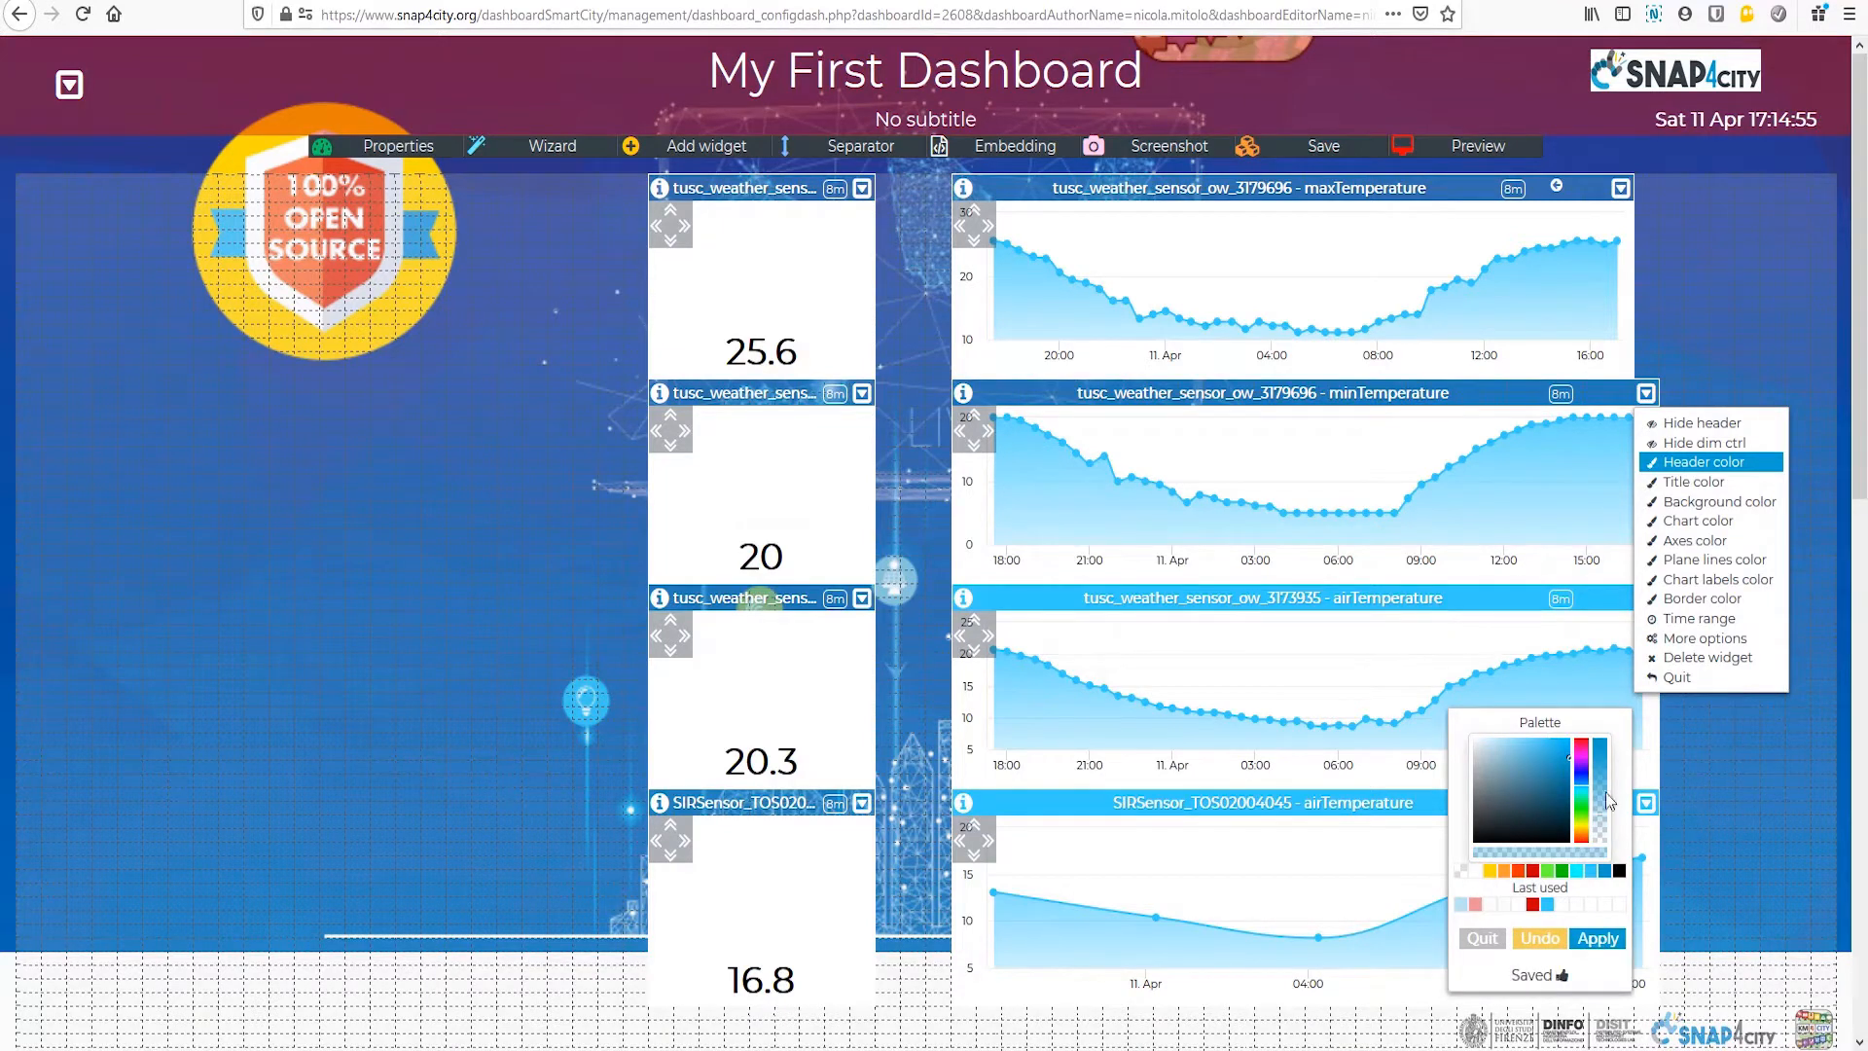
pyautogui.click(1645, 394)
# Step: Hide the tusc_weather_sensor_ow_3173935 airTemperature chart's dimension control and apply the last used semi-transparent blue to its header
pyautogui.click(1646, 599)
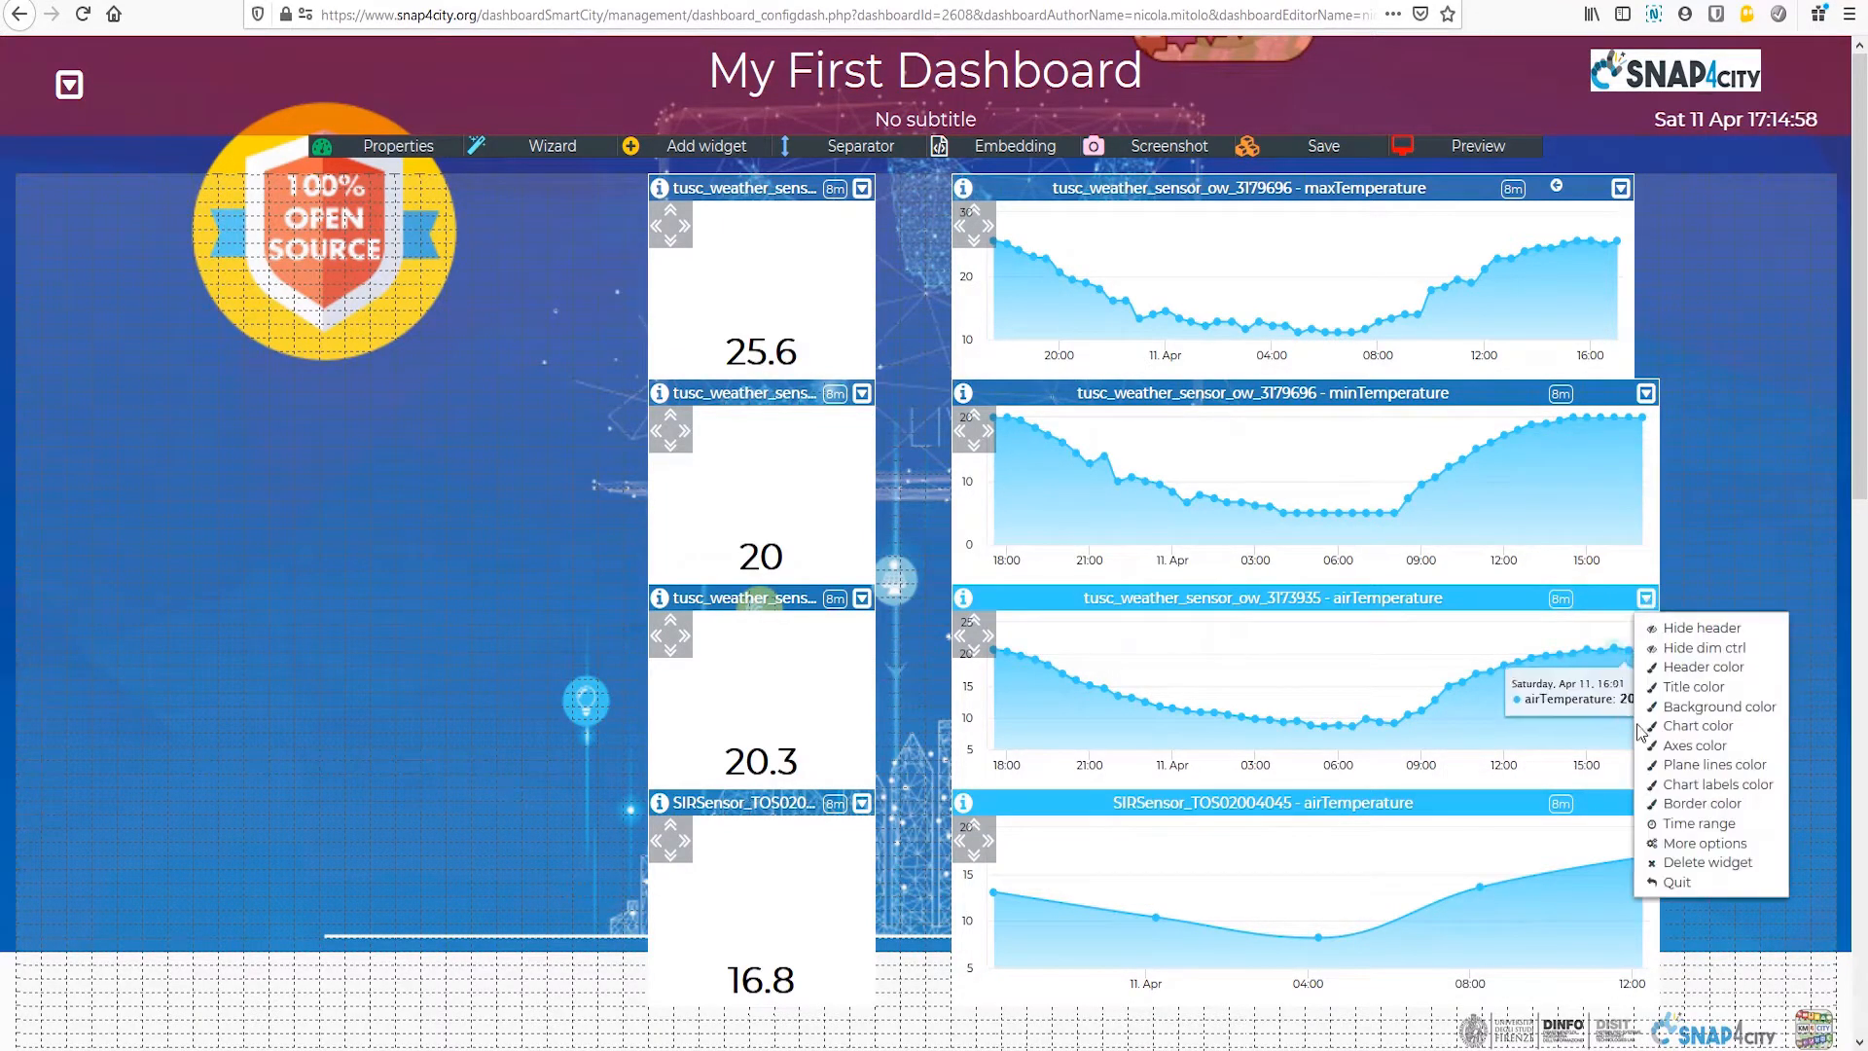
pyautogui.click(1674, 648)
pyautogui.click(1678, 667)
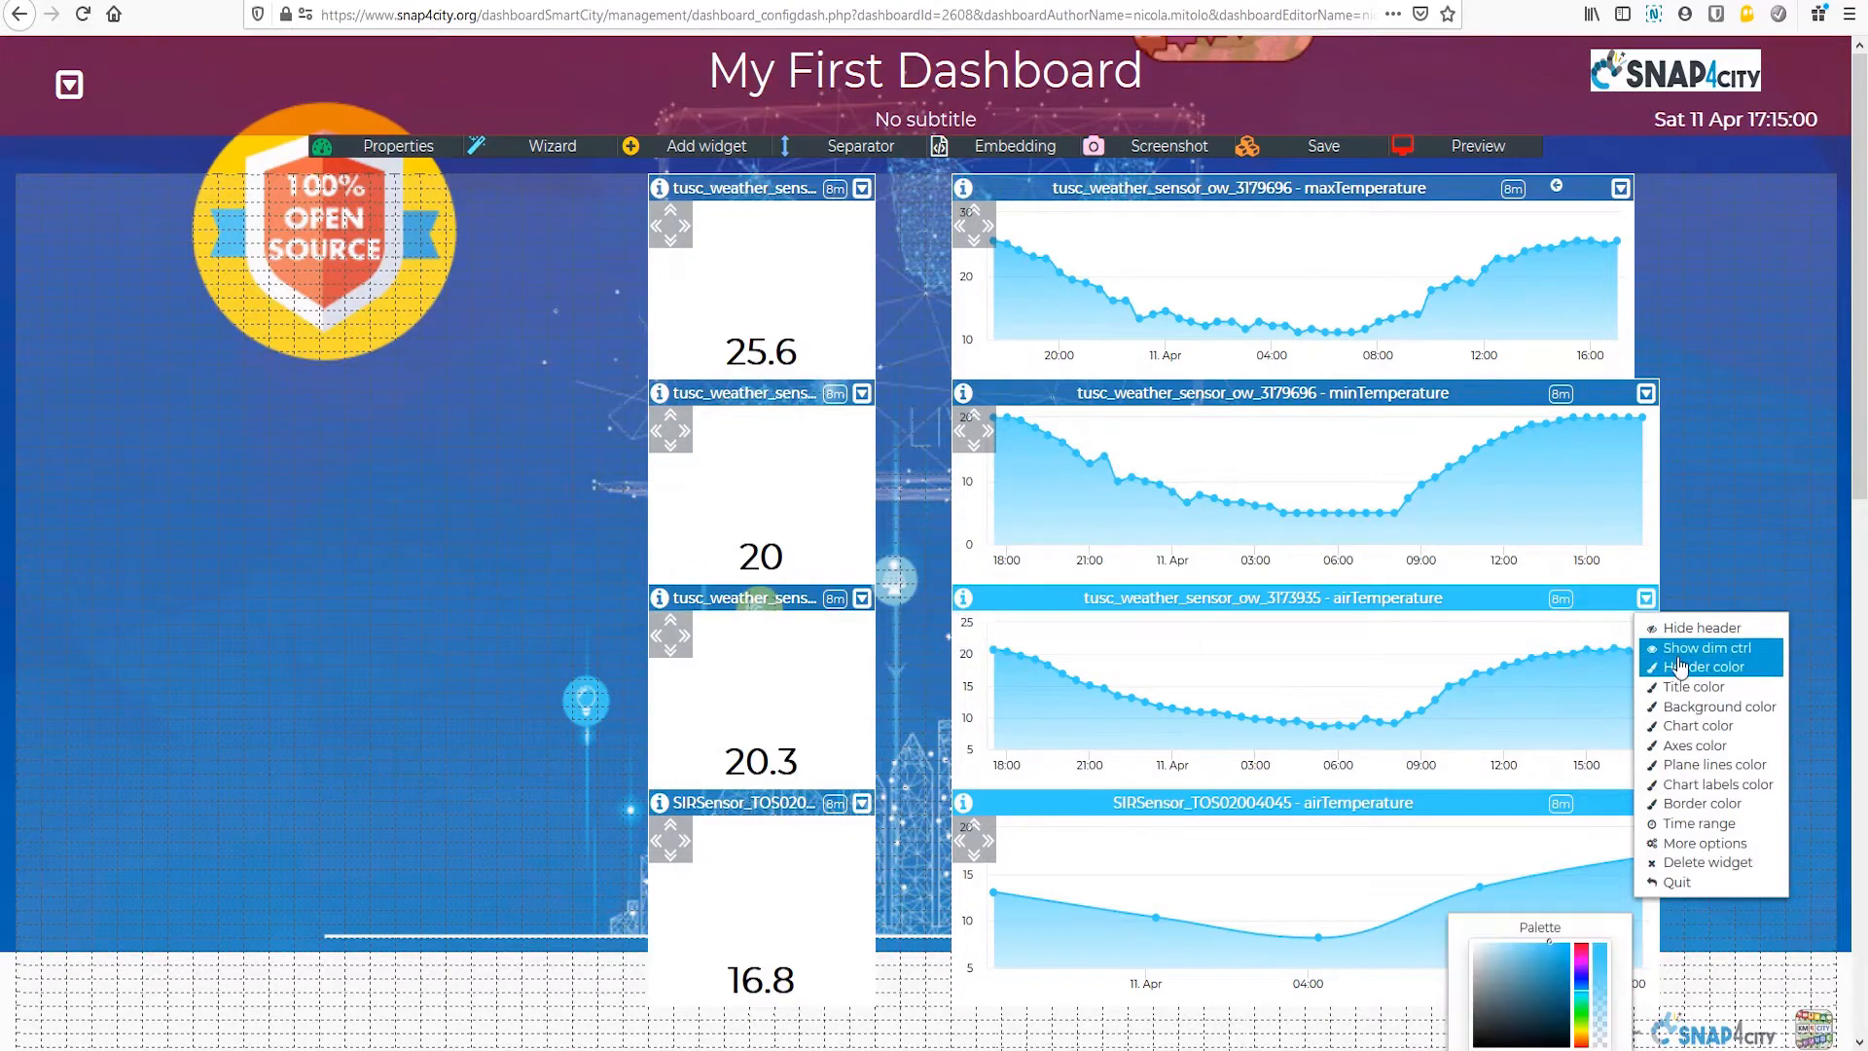
pyautogui.scroll(-5, 1460, 951)
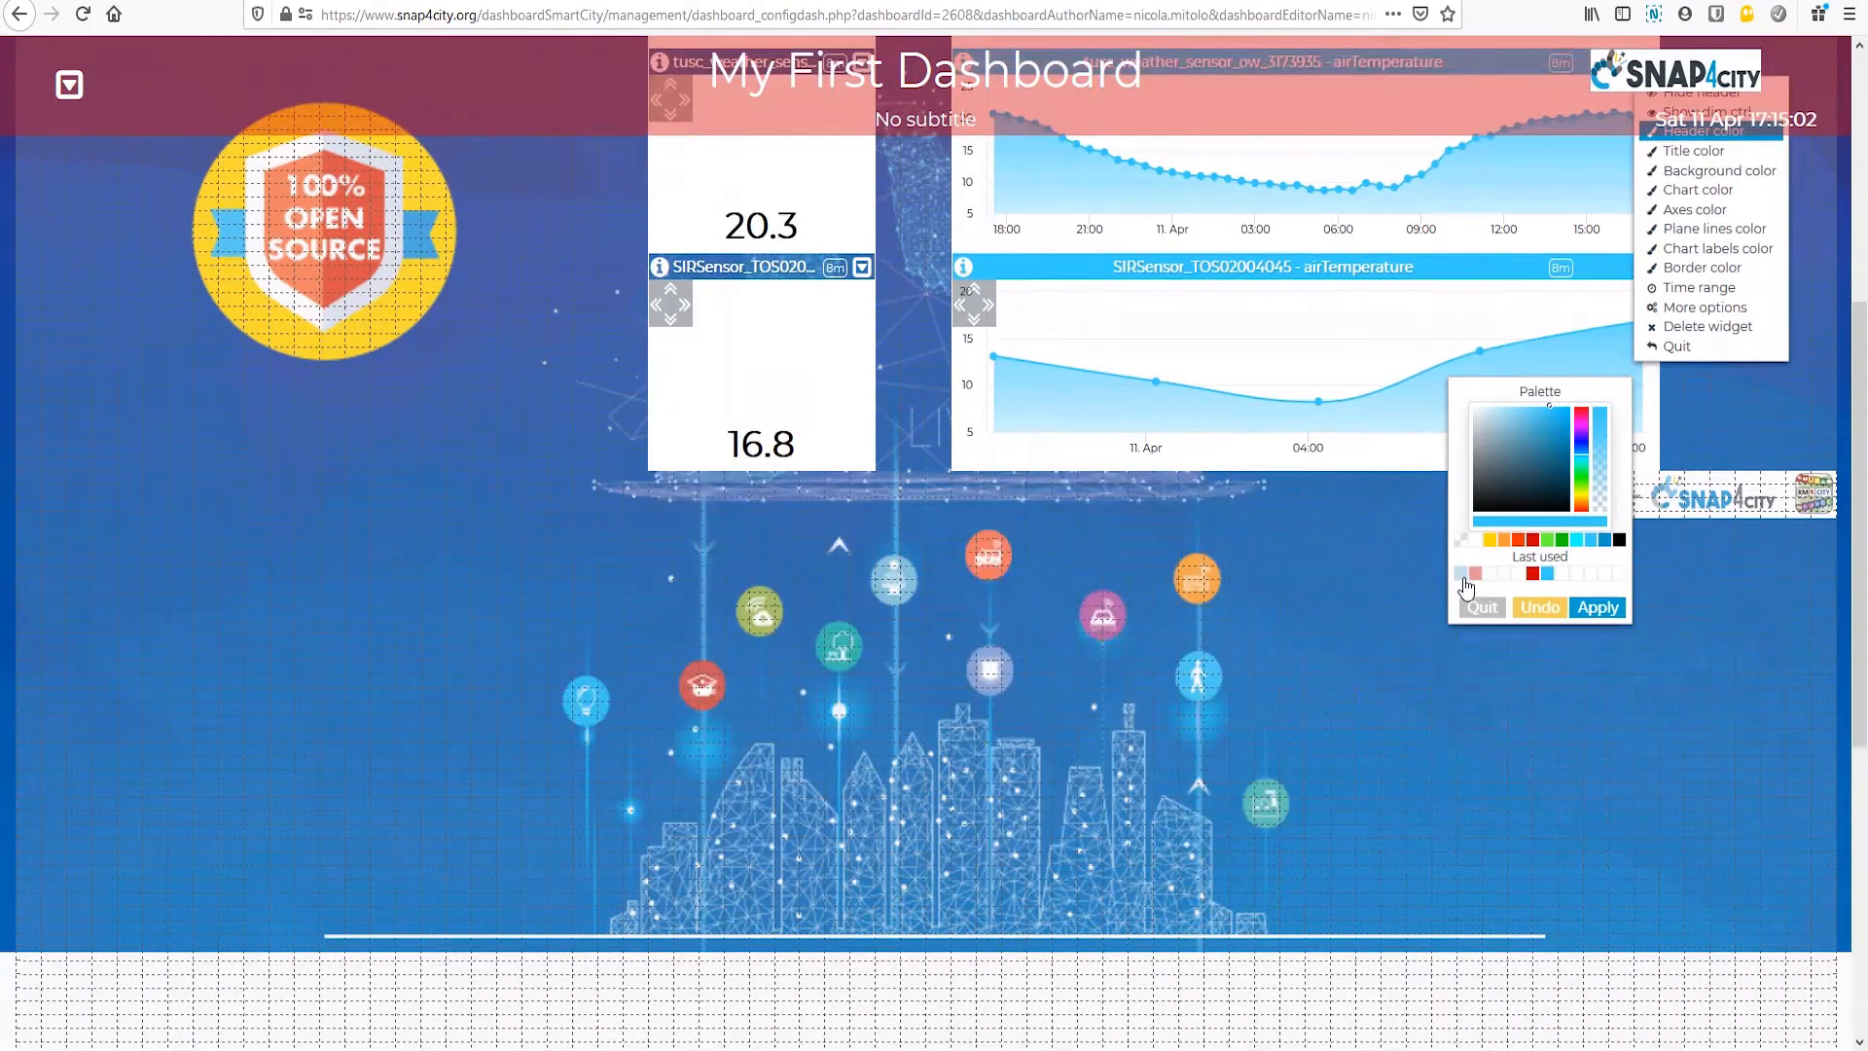
pyautogui.click(1462, 575)
pyautogui.click(1596, 607)
pyautogui.scroll(4, 1691, 668)
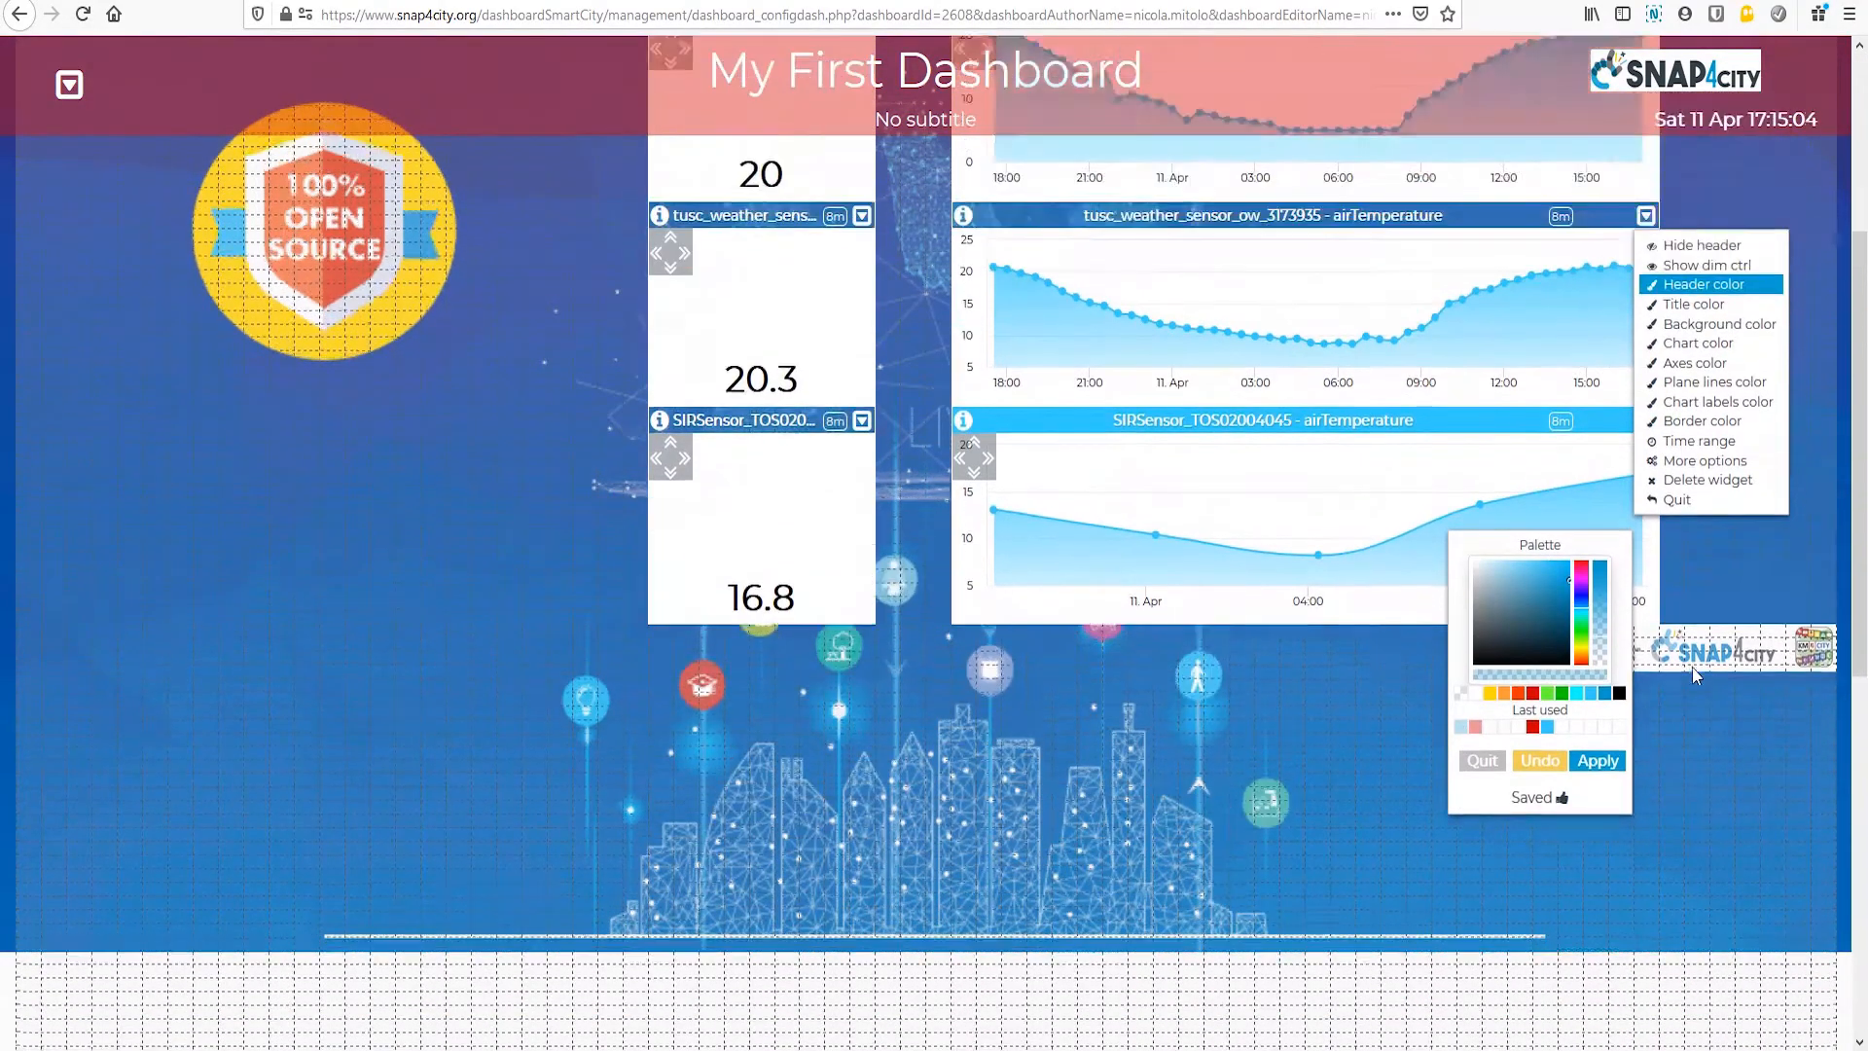
pyautogui.click(1647, 494)
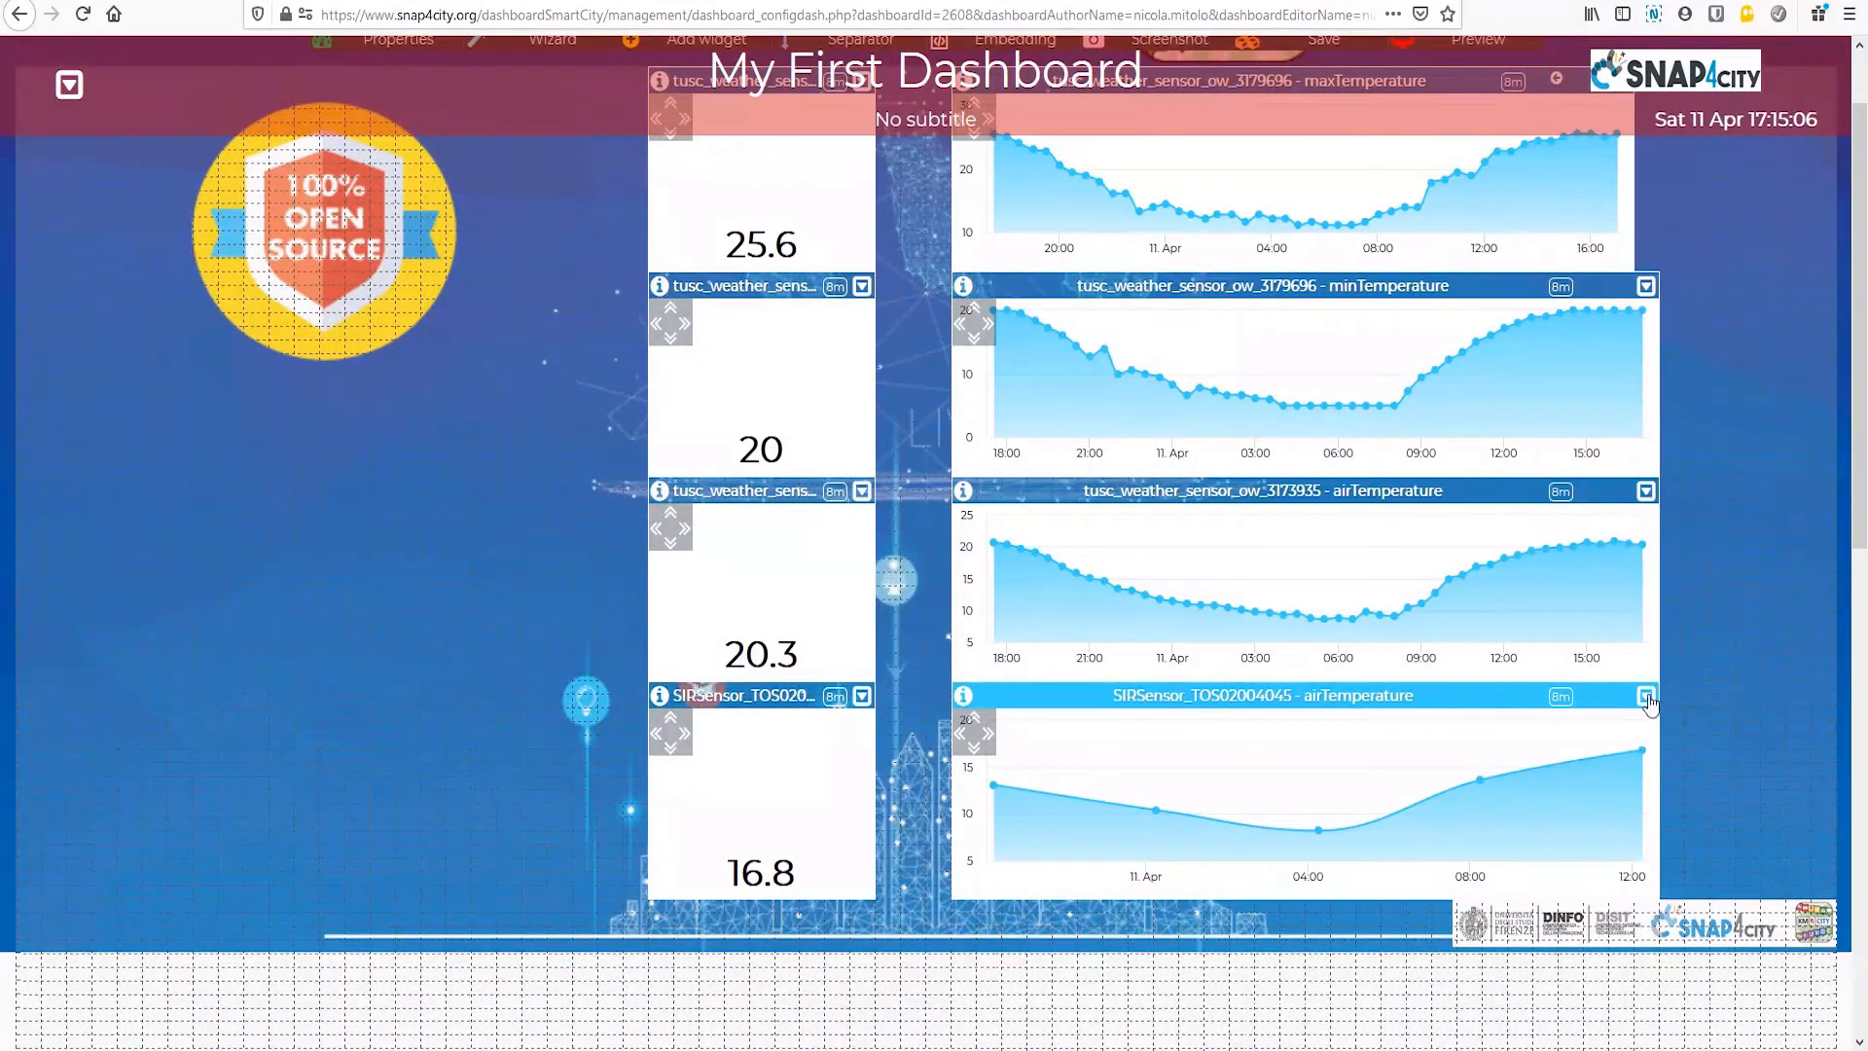
# Step: Apply the last used semi-transparent blue as the header color of the SIRSensor_TOS02004045 airTemperature chart
pyautogui.click(1645, 696)
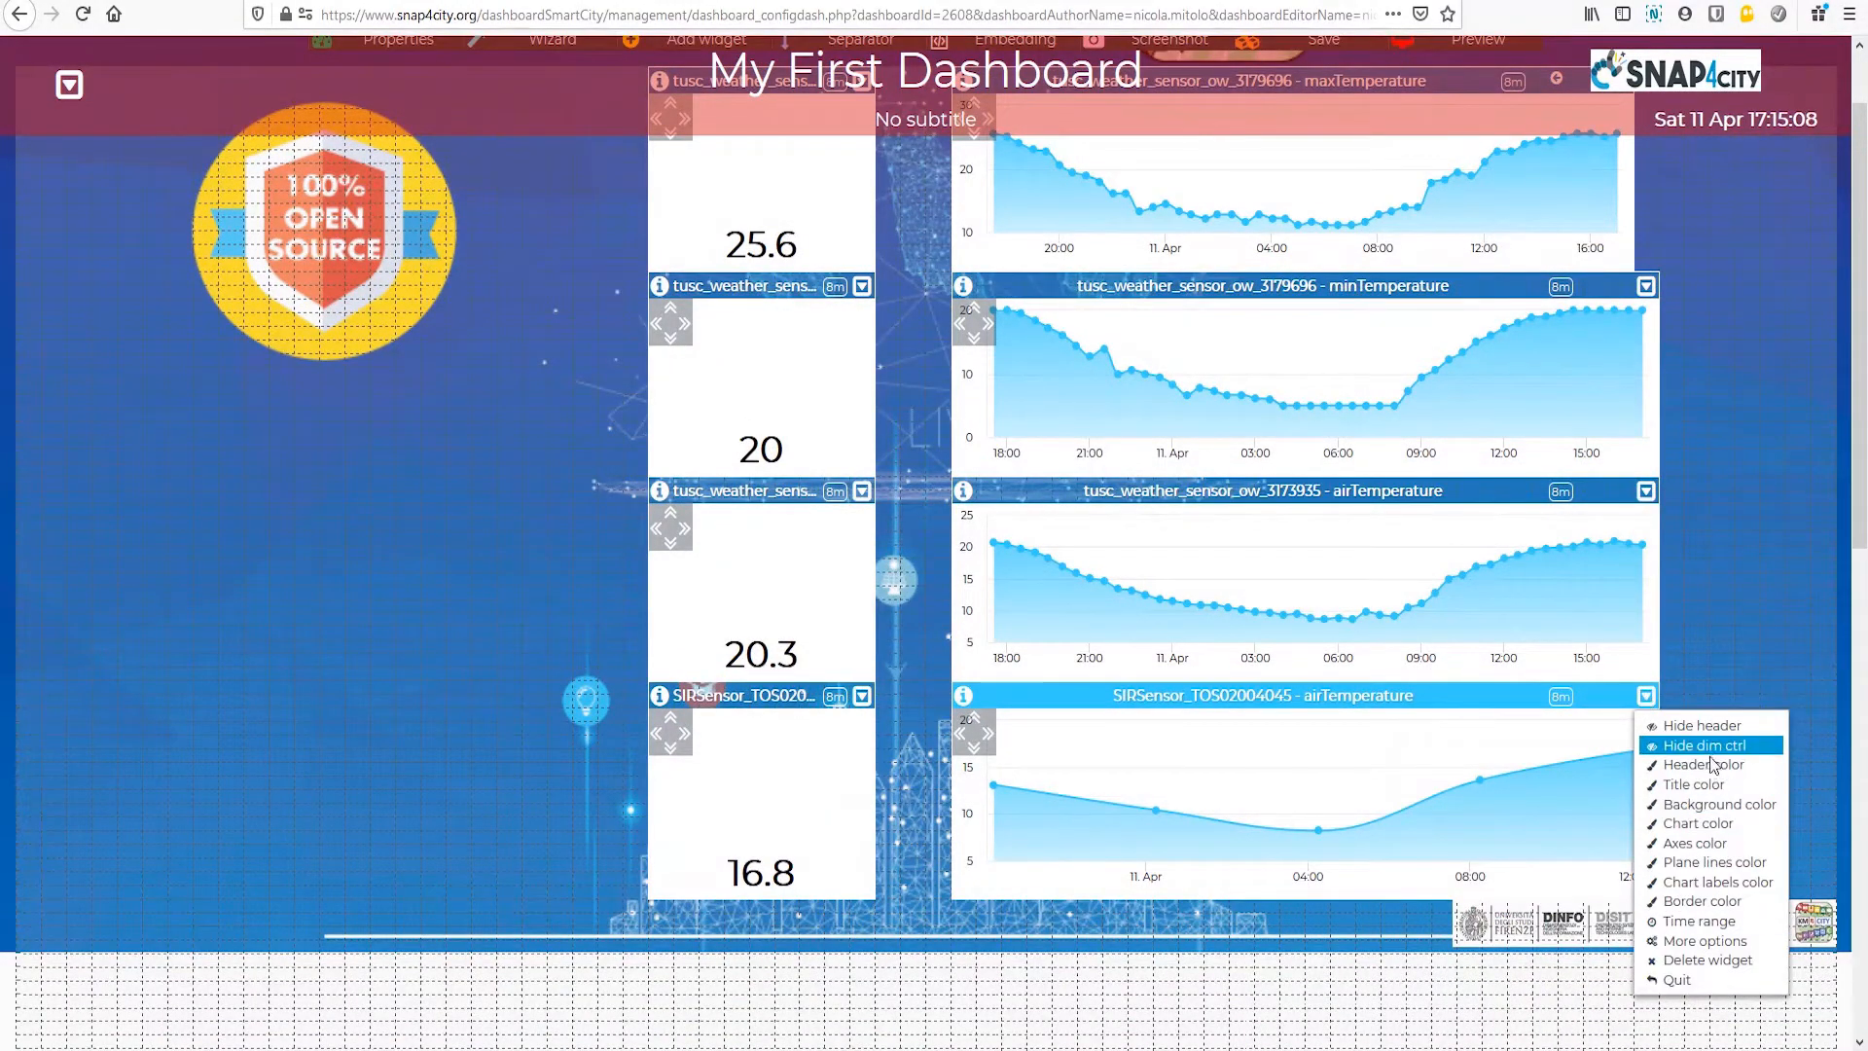
pyautogui.click(1712, 766)
pyautogui.scroll(-4, 1518, 973)
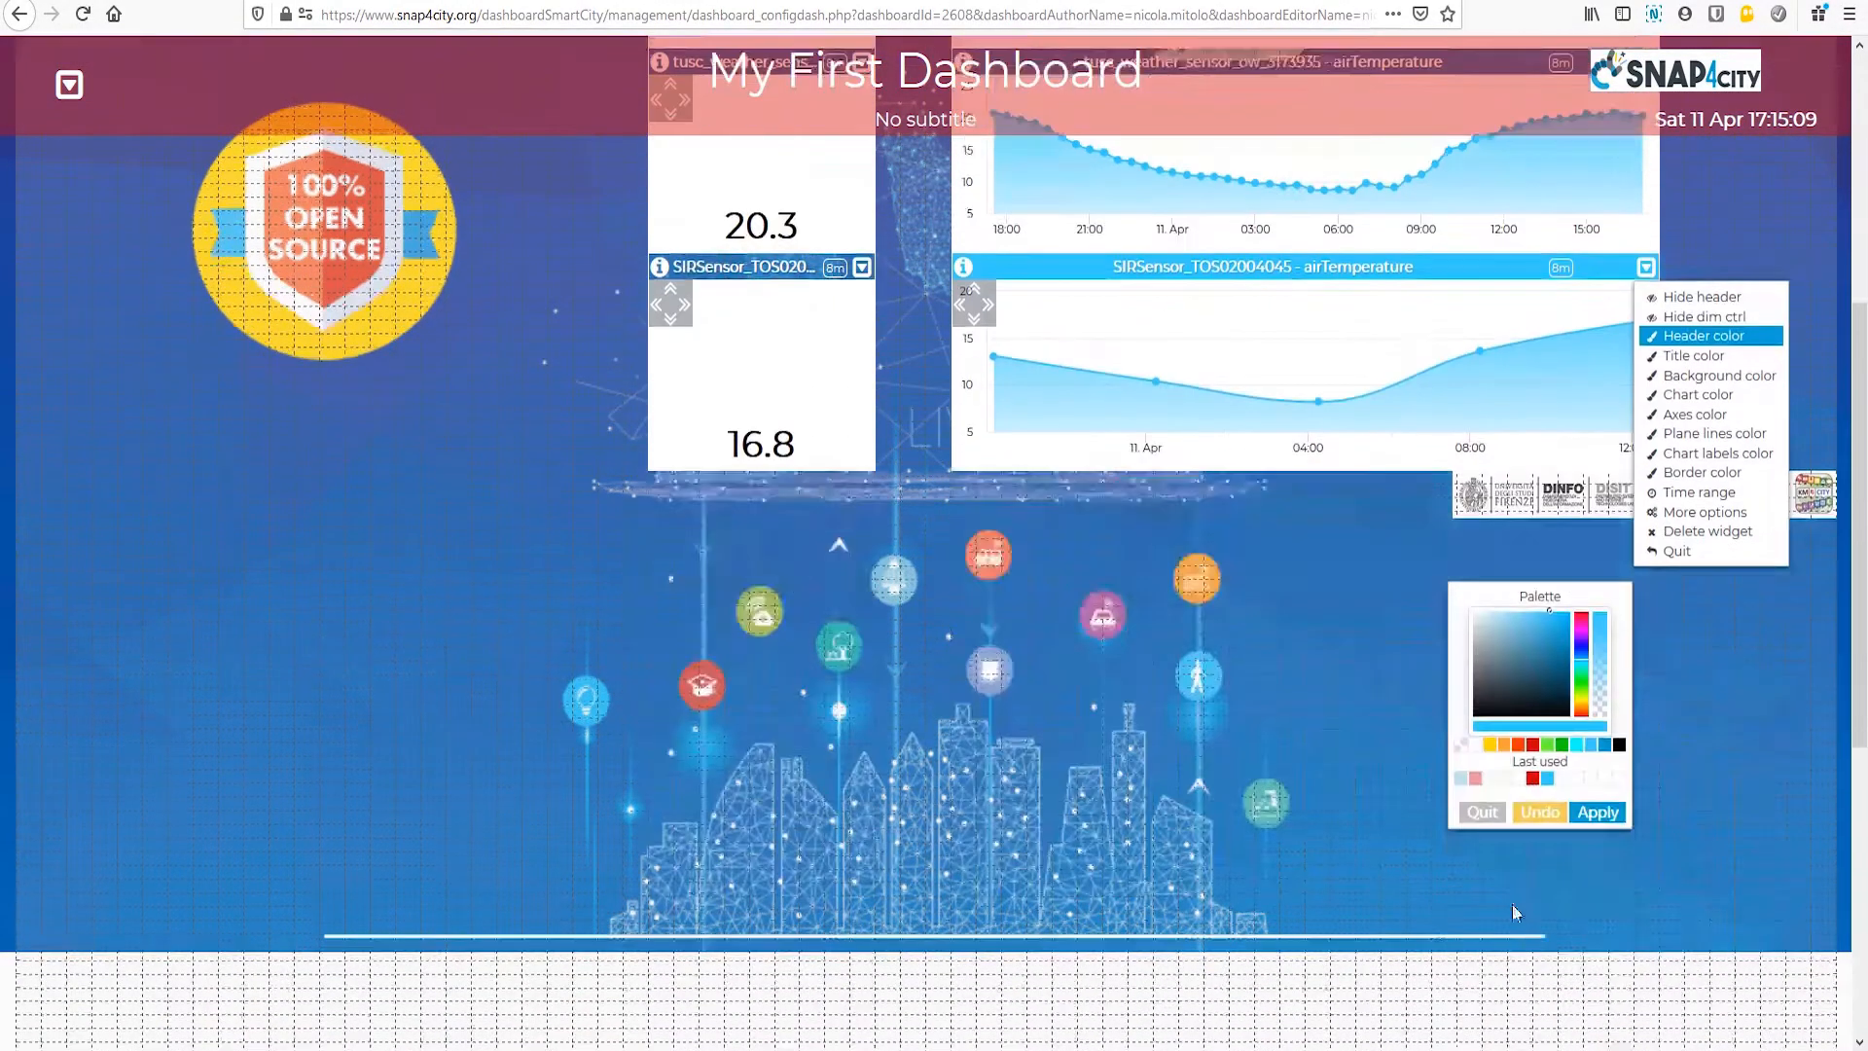
pyautogui.click(1462, 784)
pyautogui.click(1597, 811)
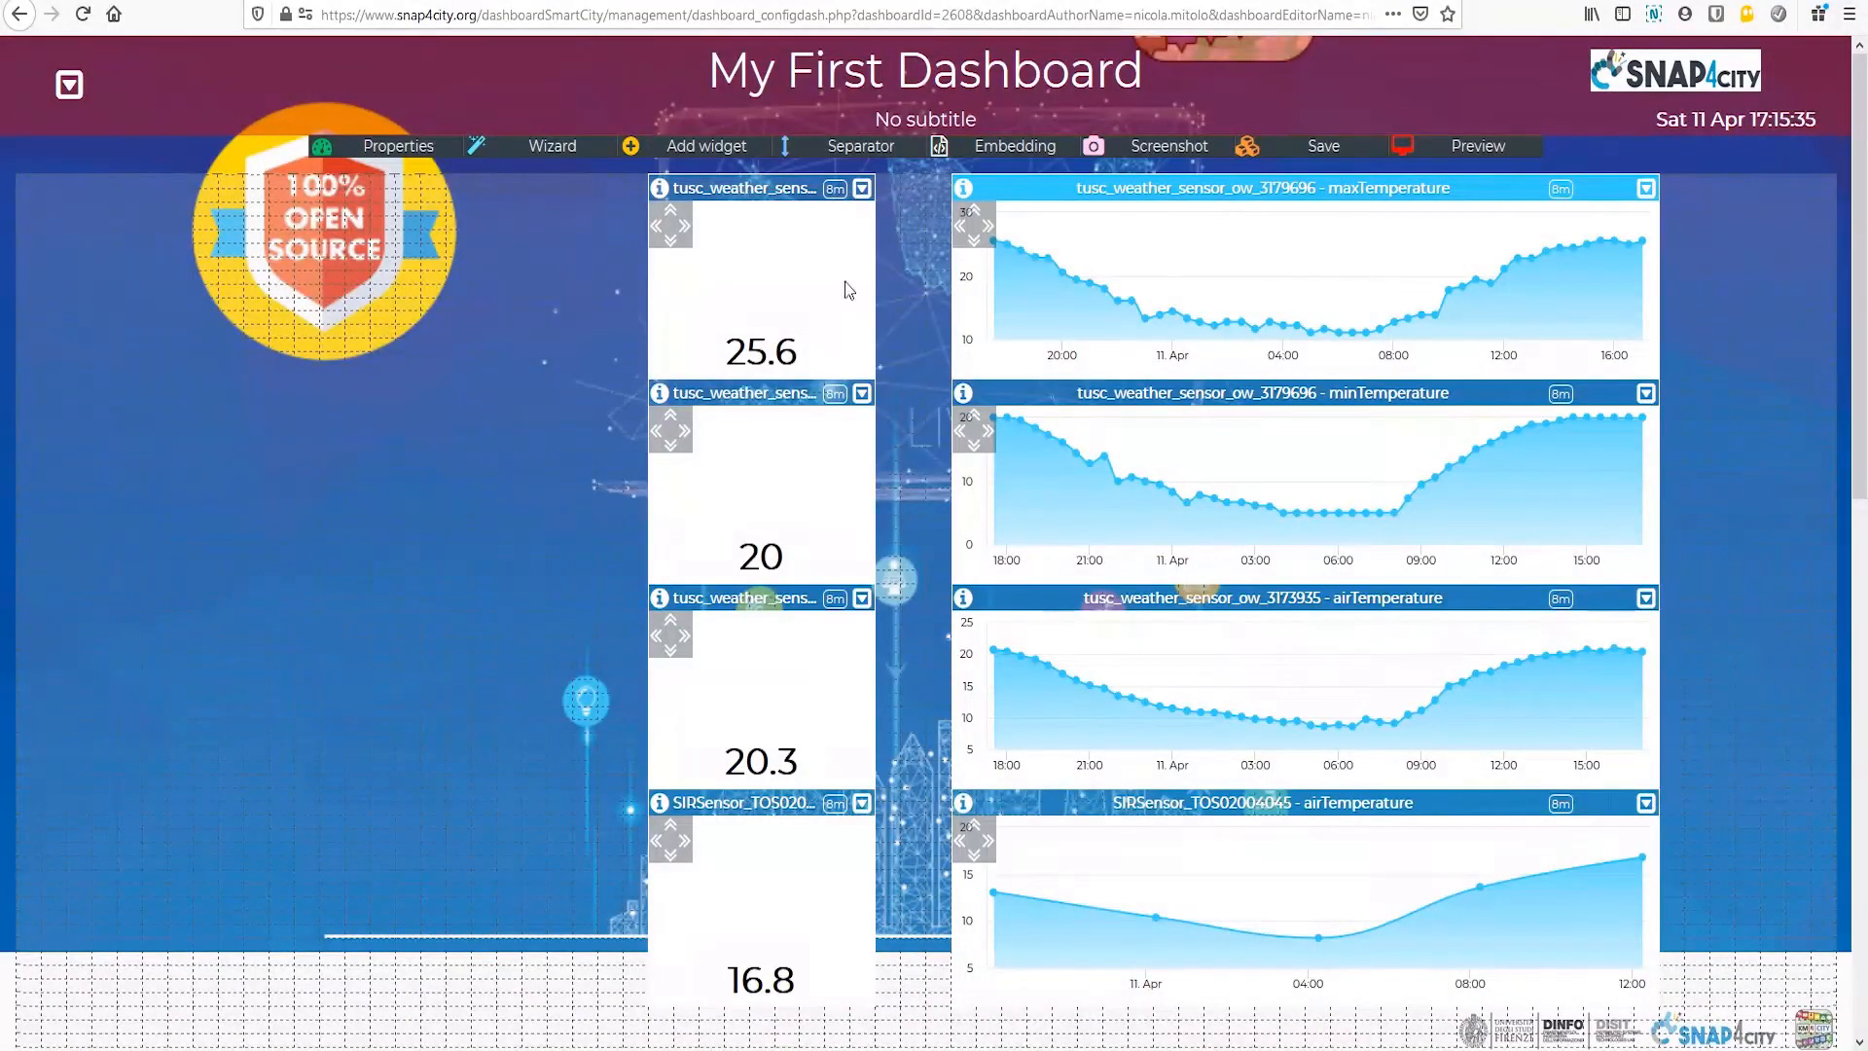
# Step: Make the white background of the single-value widget beside the maxTemperature chart semi-transparent by lowering its opacity
pyautogui.click(862, 191)
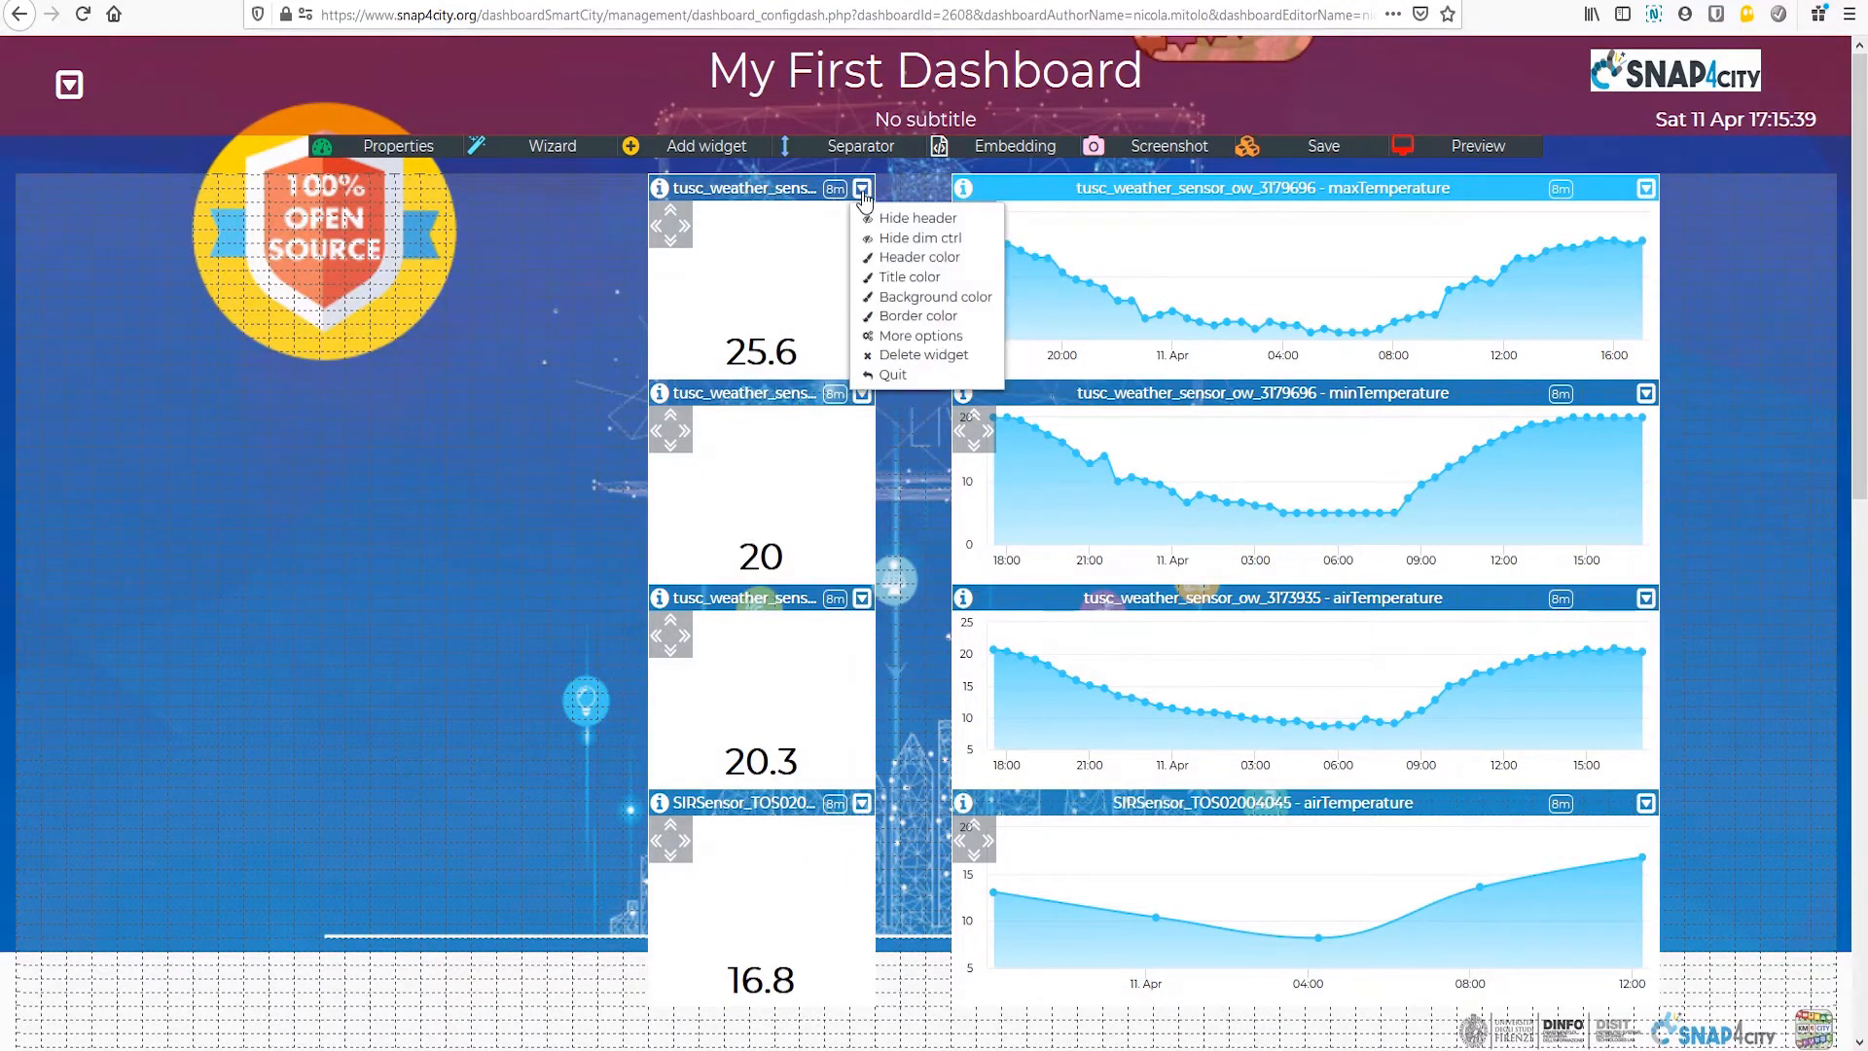
pyautogui.click(926, 309)
pyautogui.moveTo(1159, 447); pyautogui.dragTo(1168, 491)
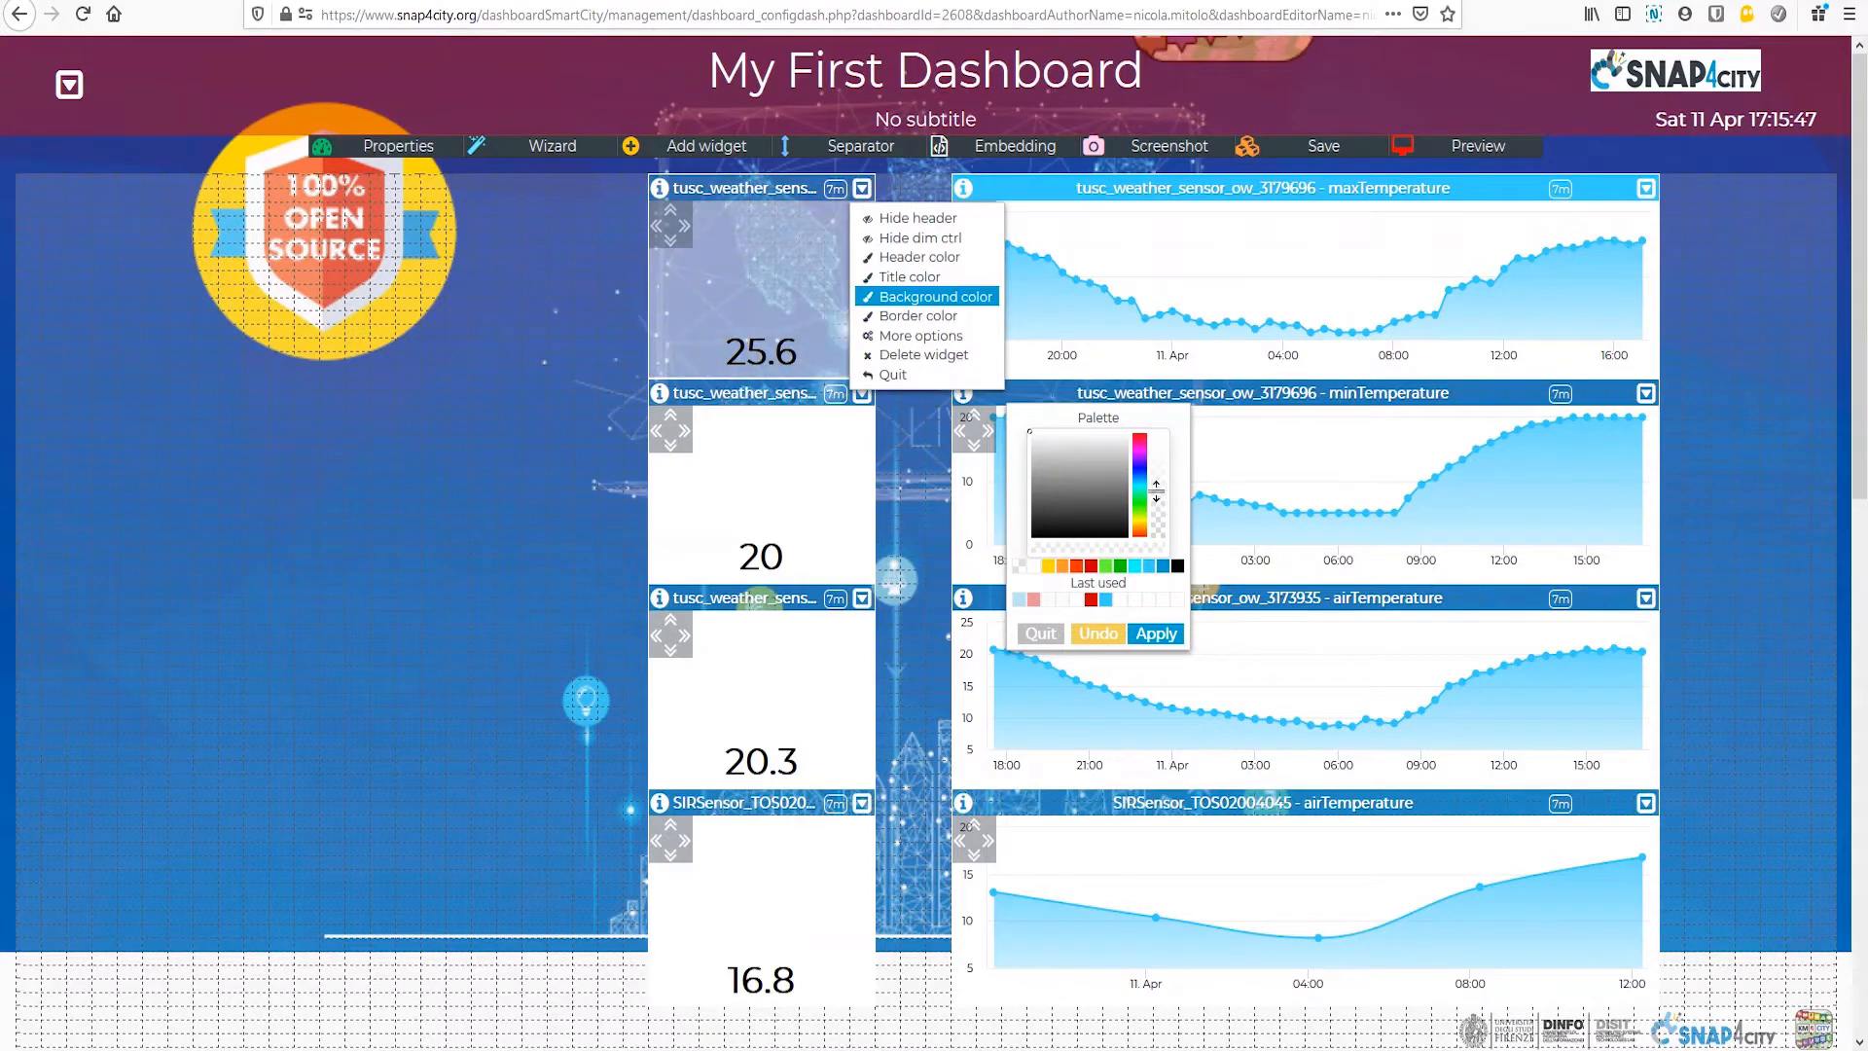
pyautogui.click(1148, 642)
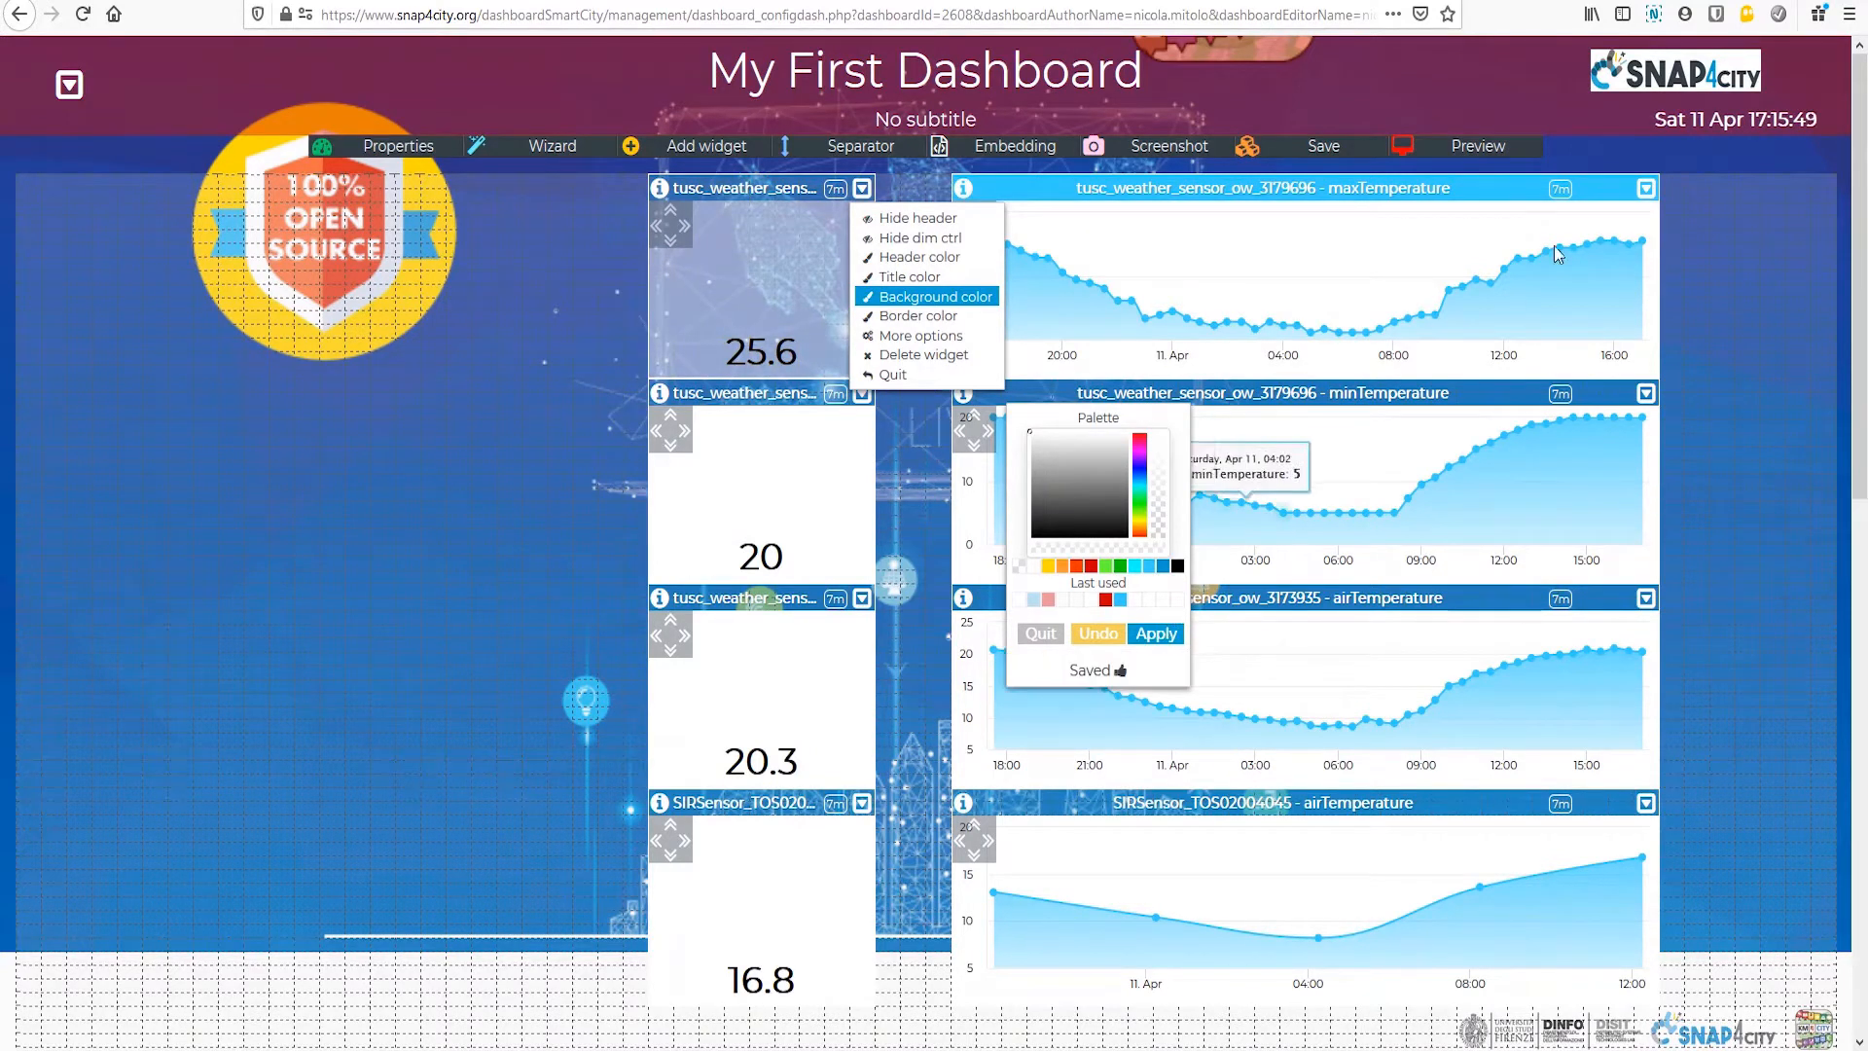
# Step: Apply the last used semi-transparent white as the maxTemperature chart's background color
pyautogui.click(1646, 195)
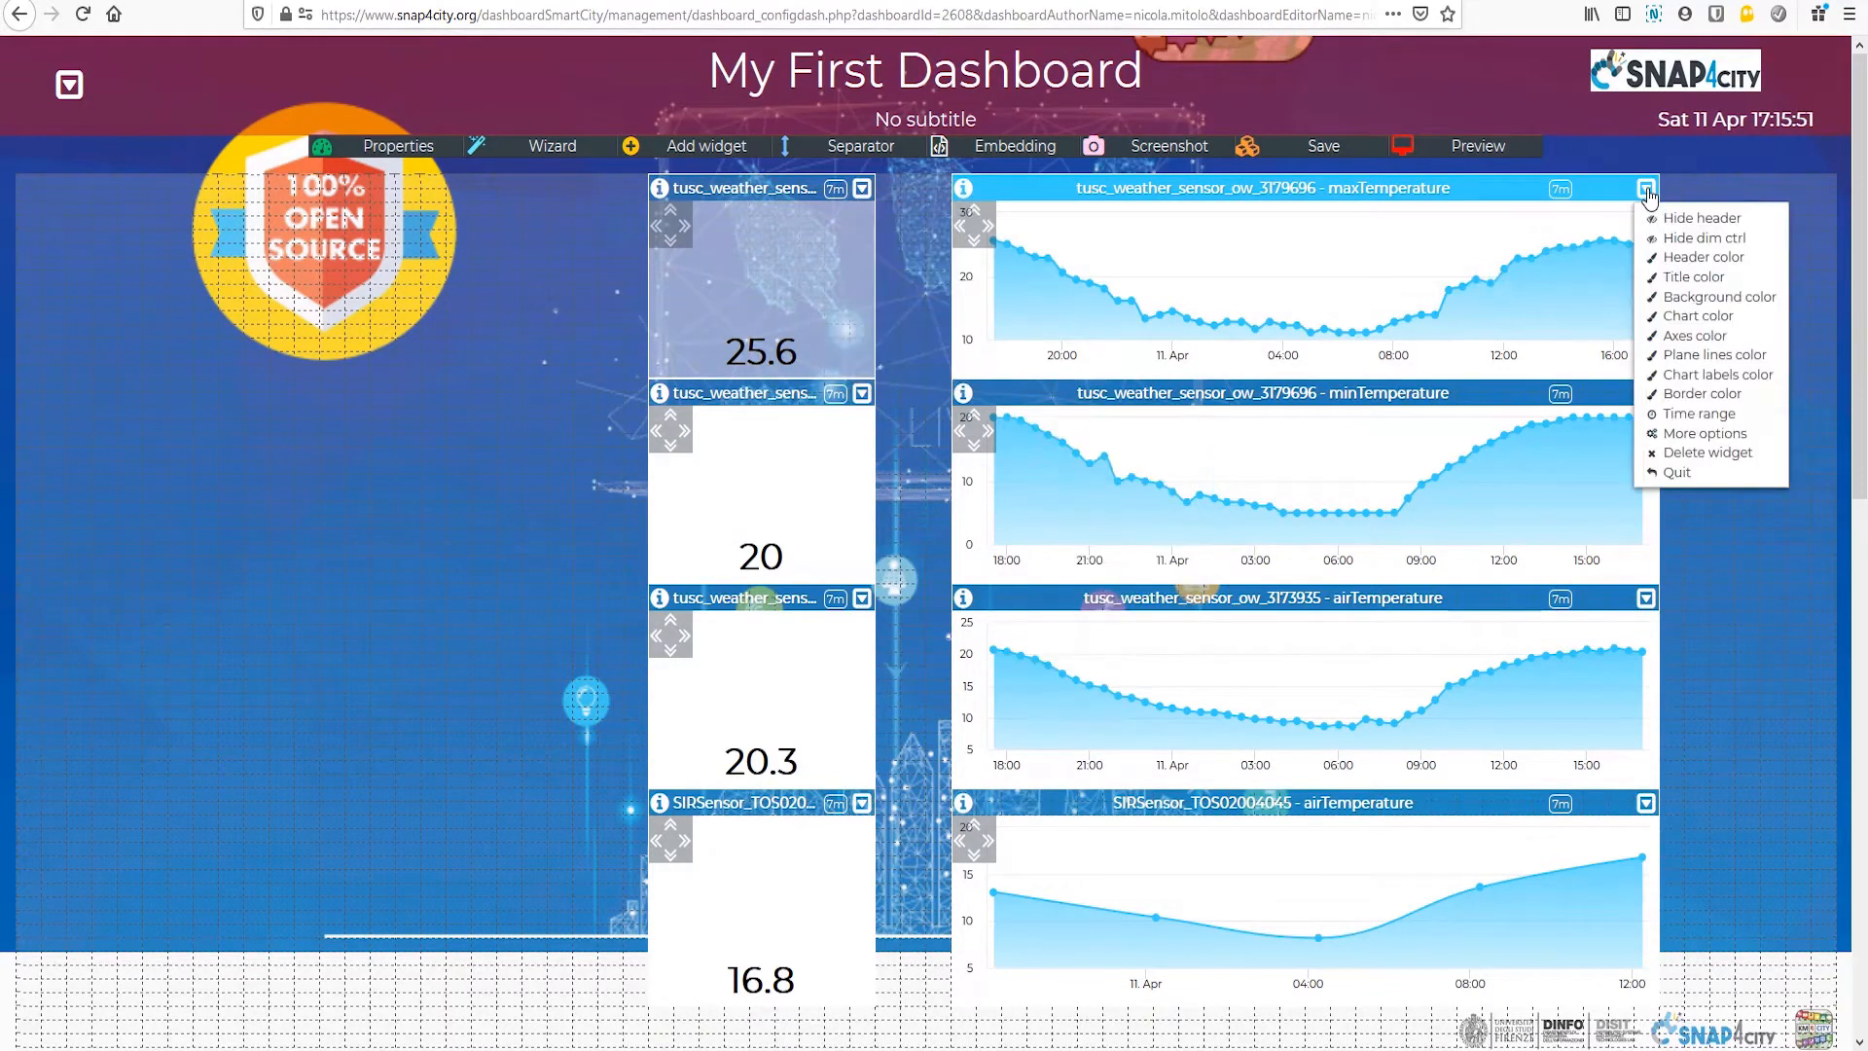
pyautogui.click(1720, 298)
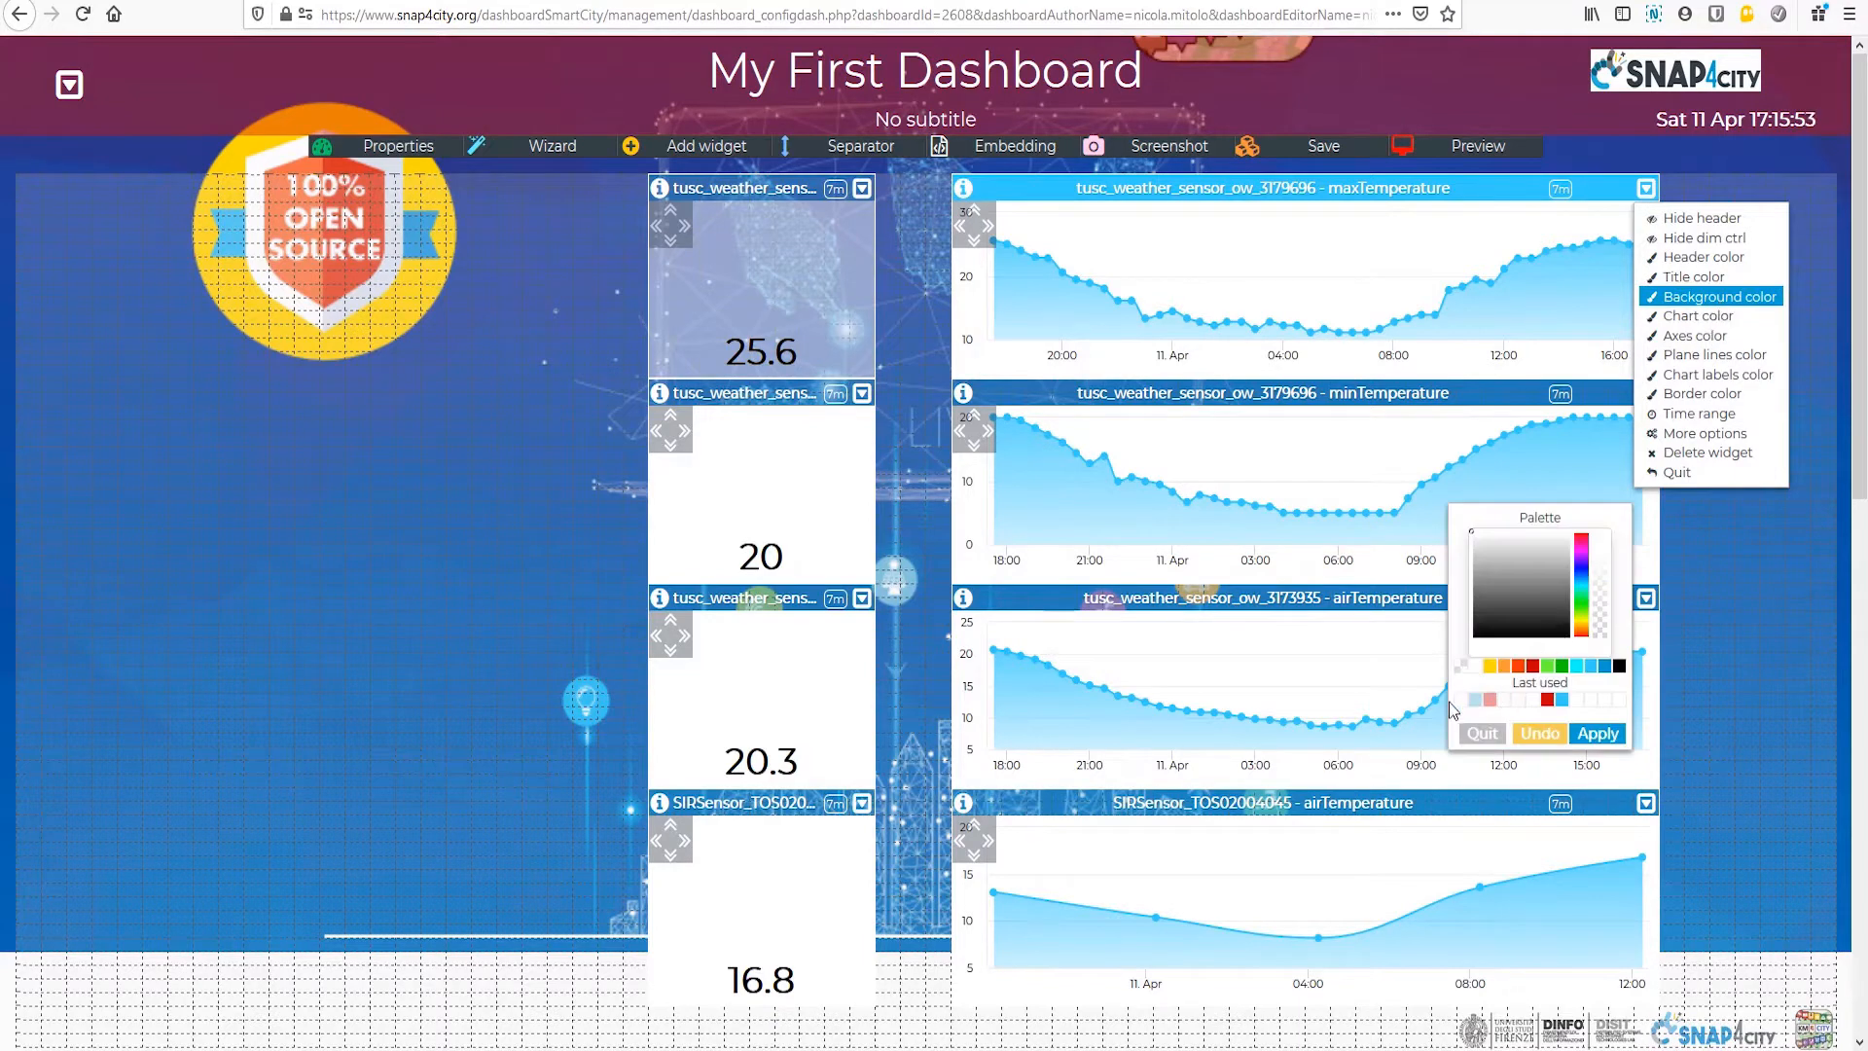
pyautogui.click(1475, 700)
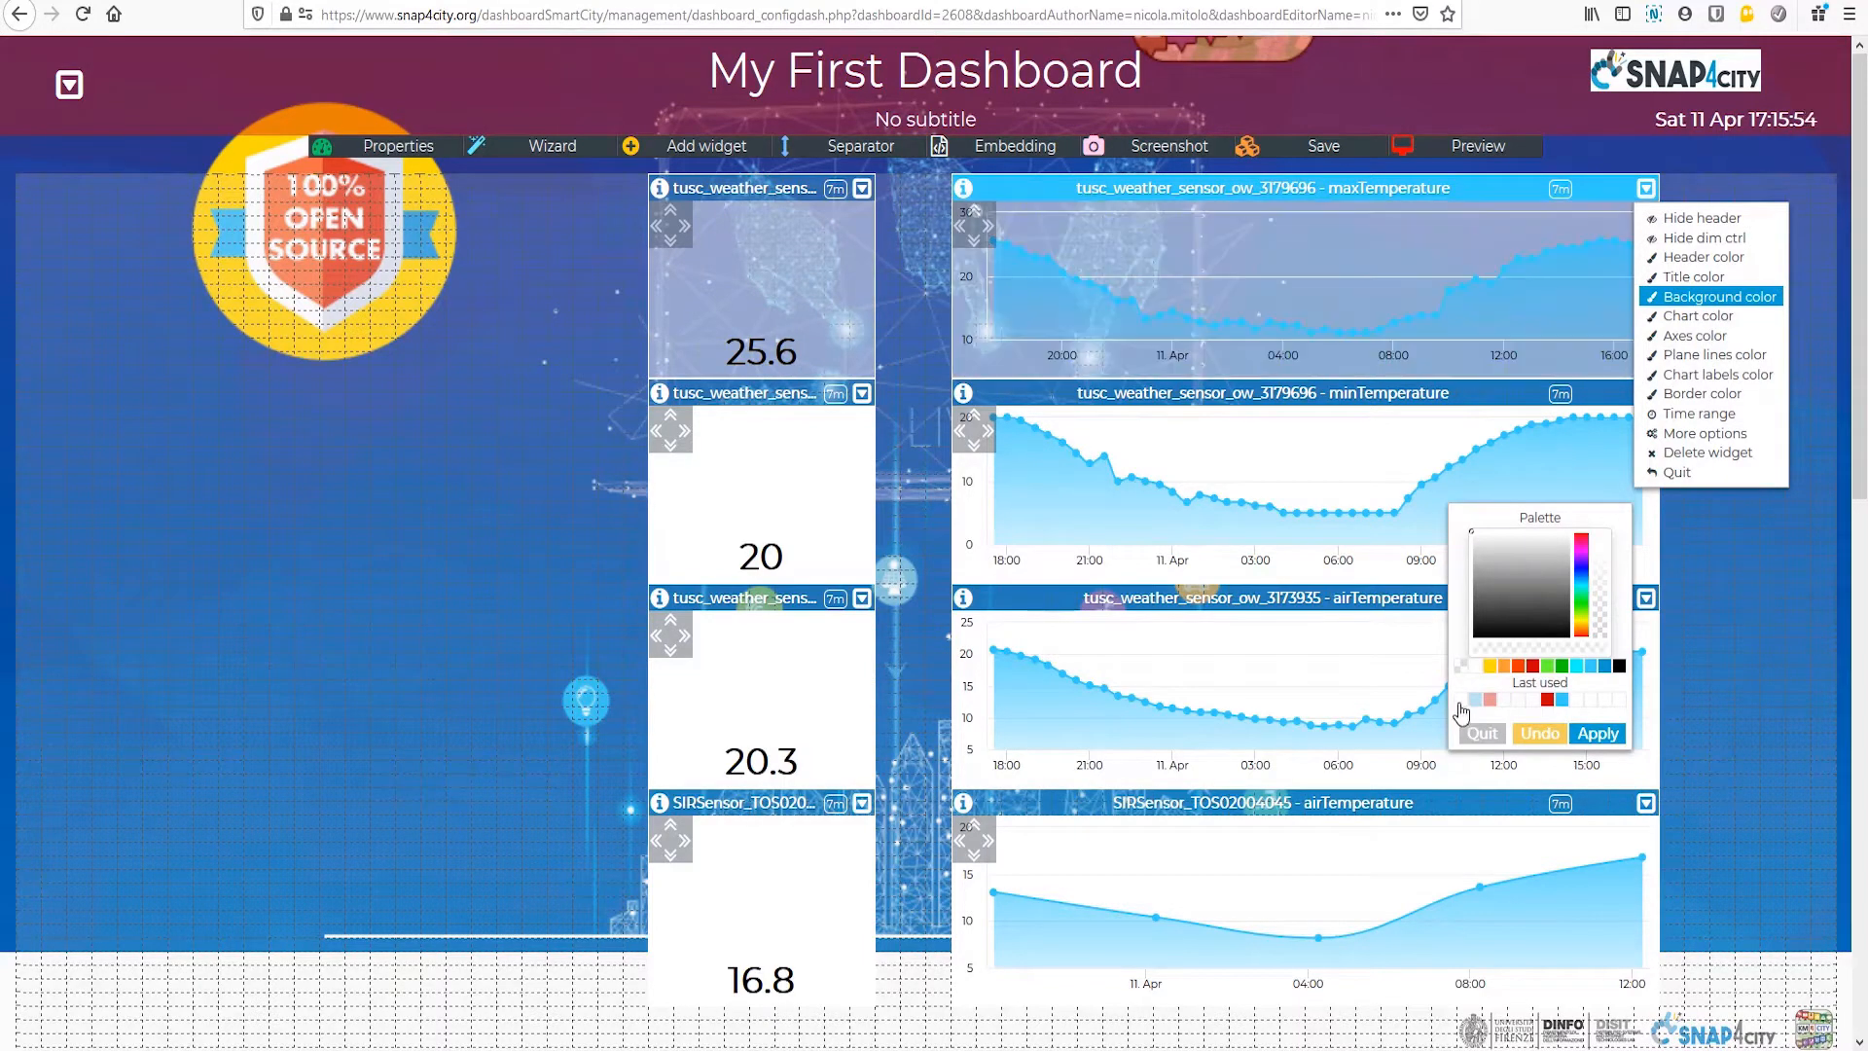
pyautogui.click(1600, 734)
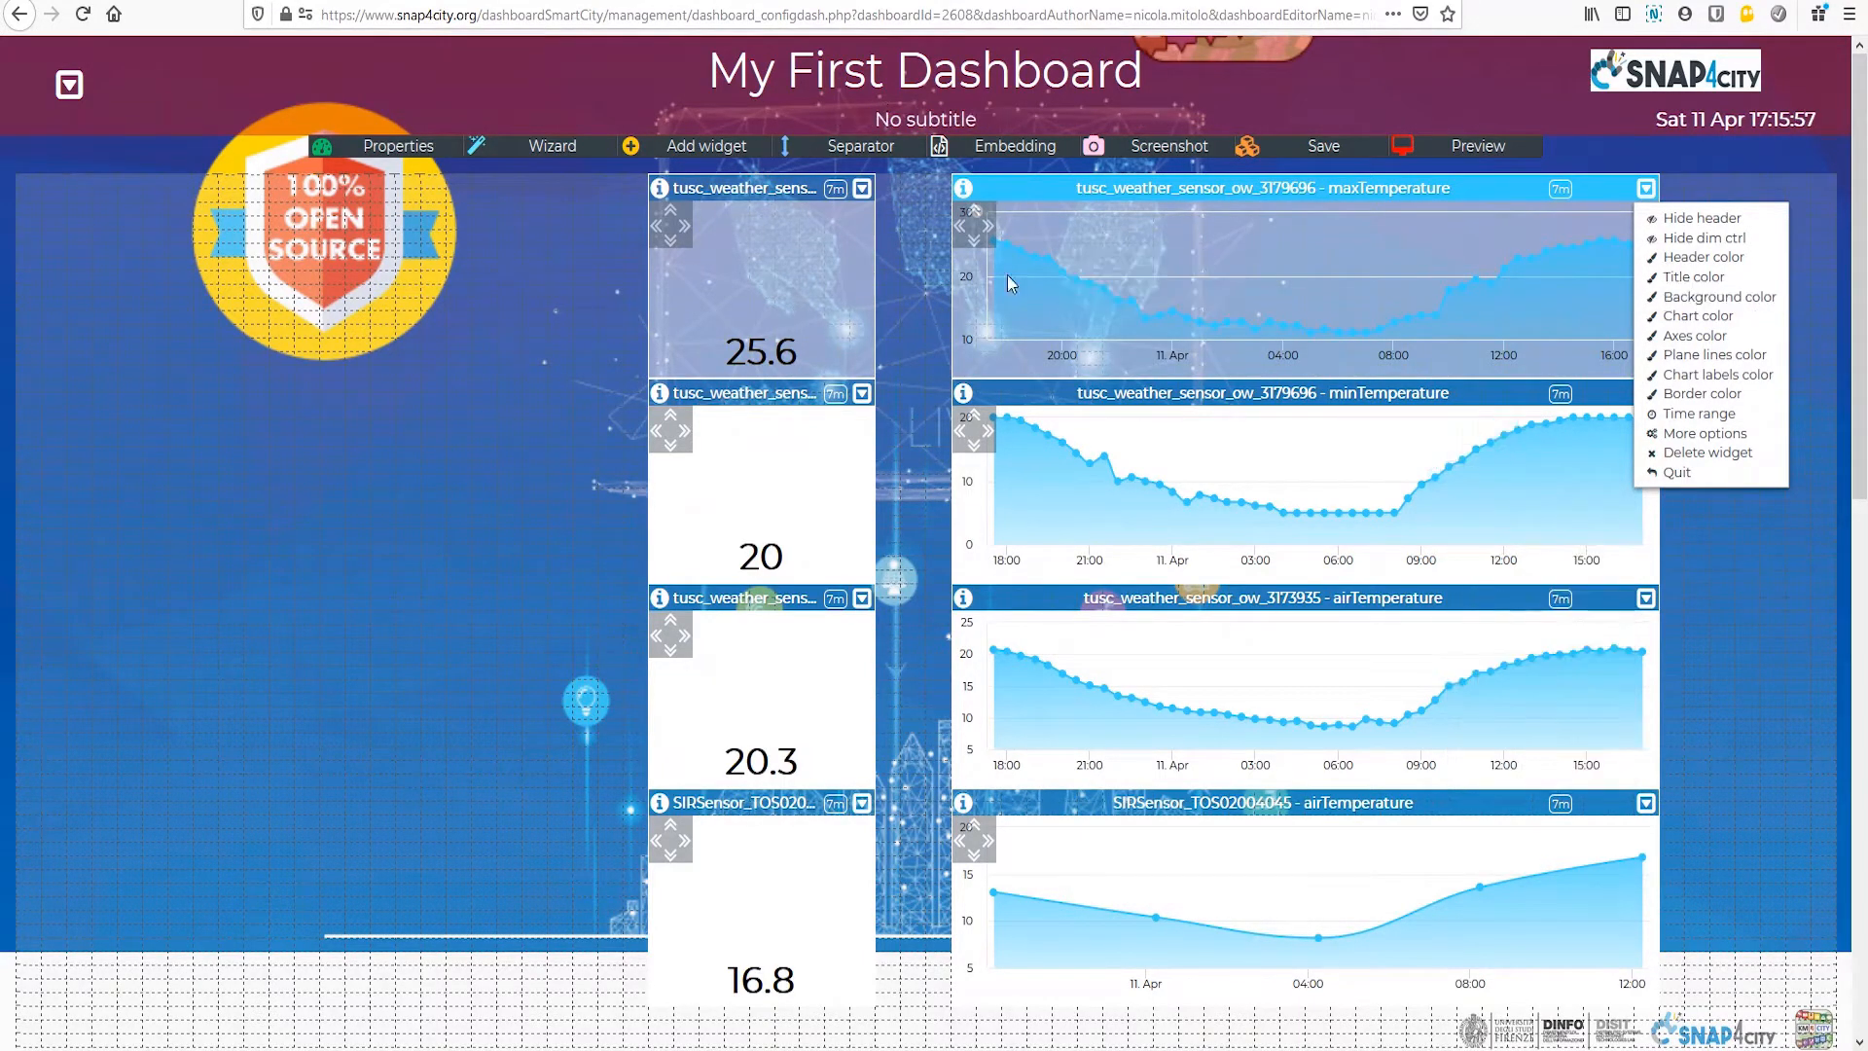
# Step: Set the border color of the single-value widget beside the maxTemperature chart to fully transparent
pyautogui.click(862, 190)
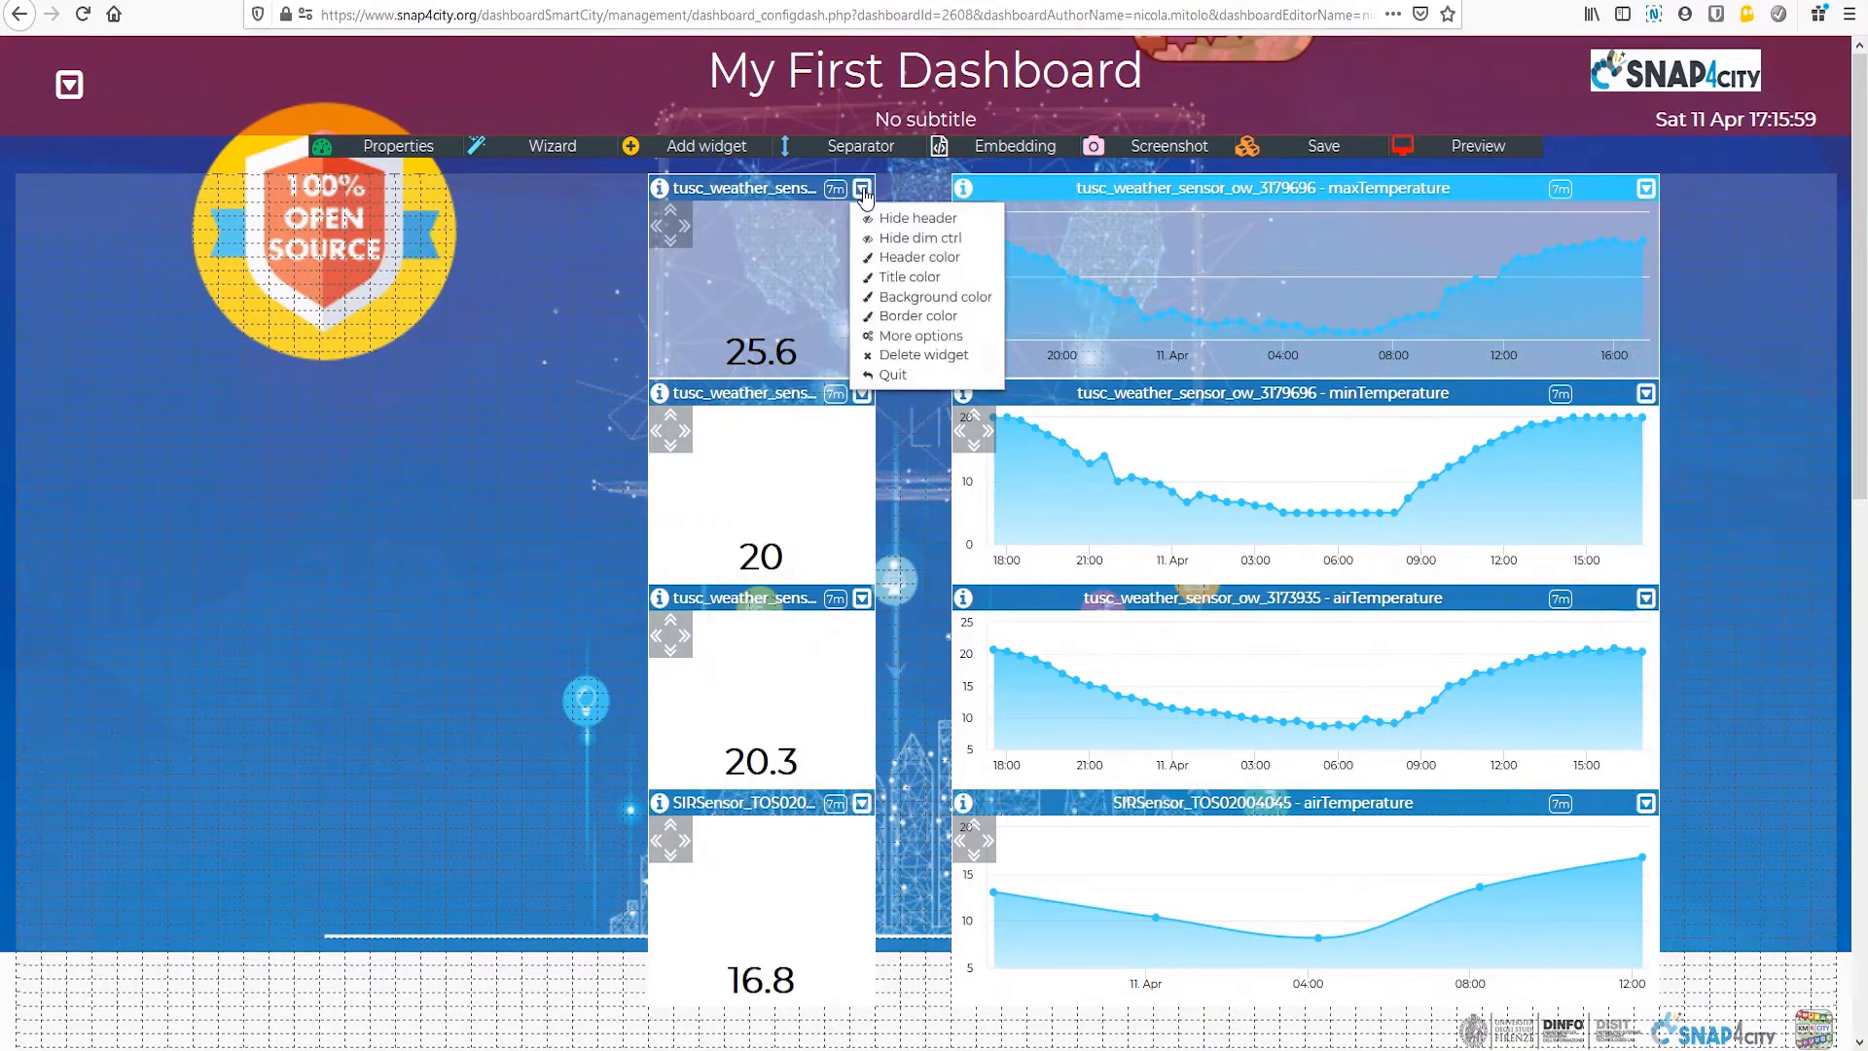
pyautogui.click(931, 319)
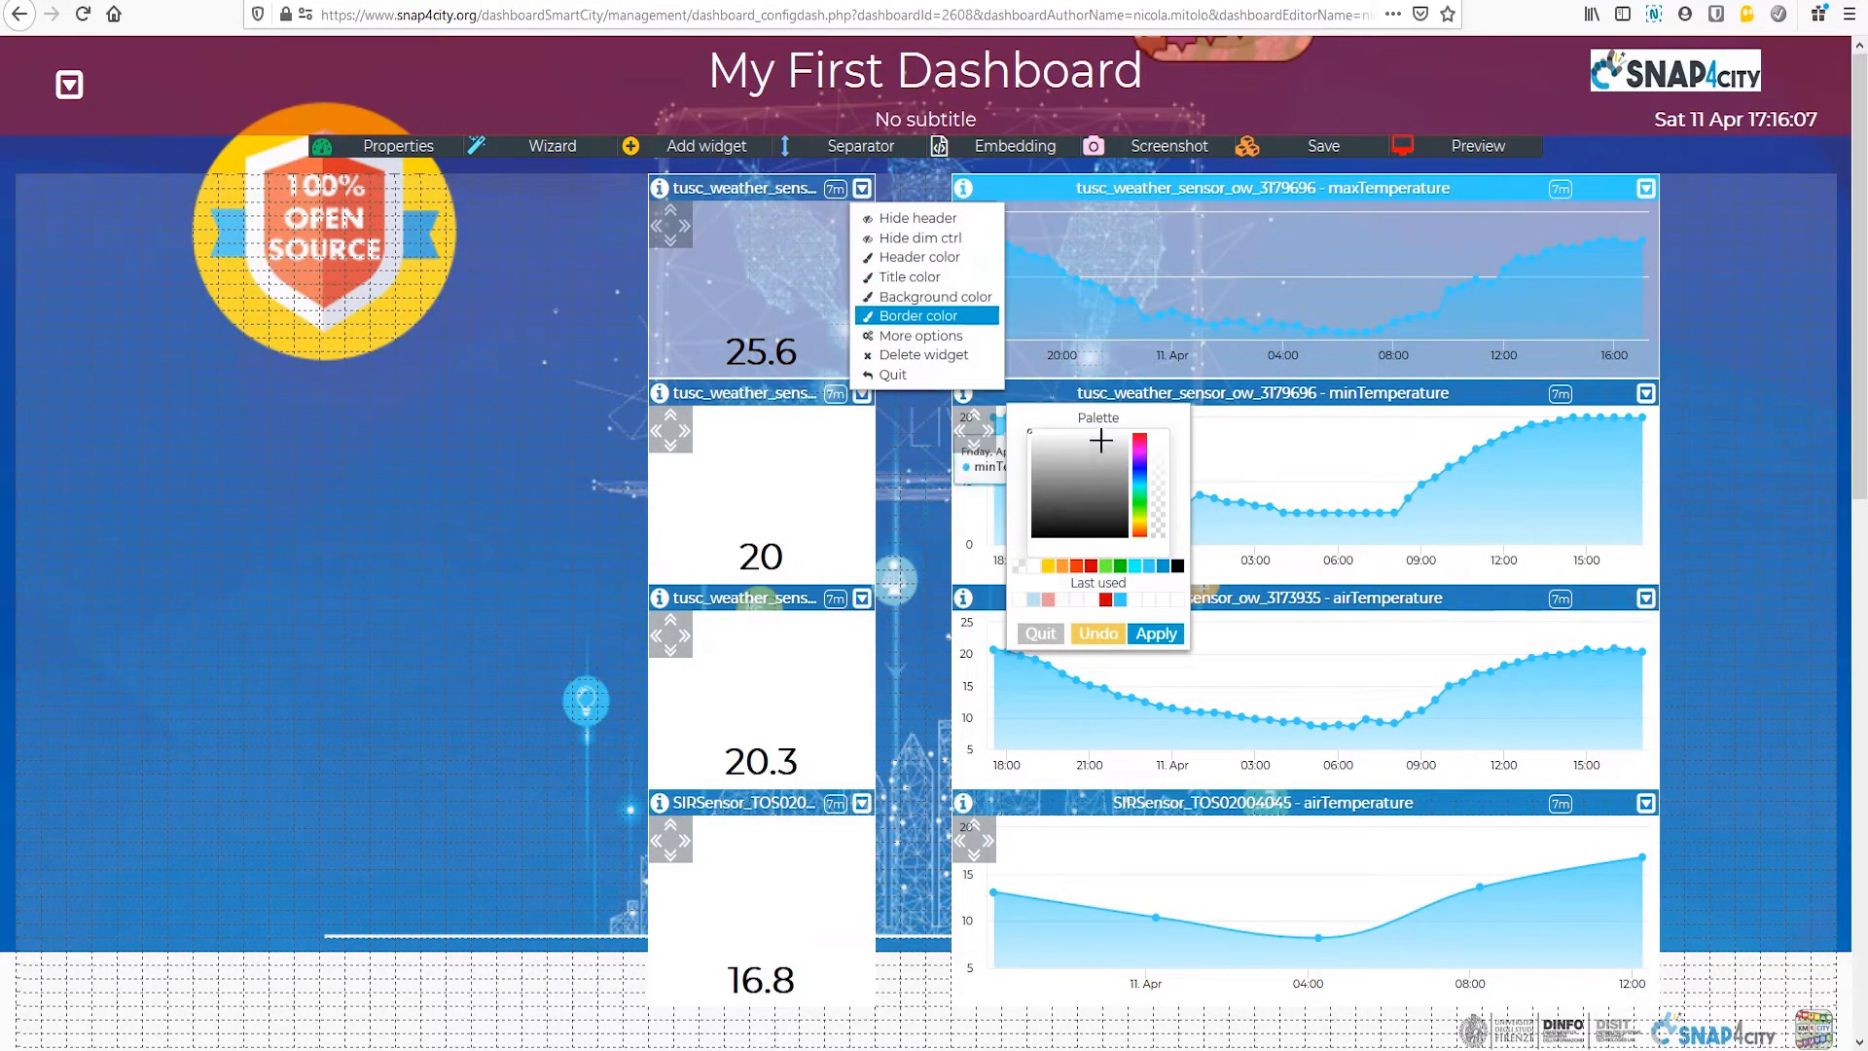
pyautogui.moveTo(1156, 445); pyautogui.dragTo(1154, 549)
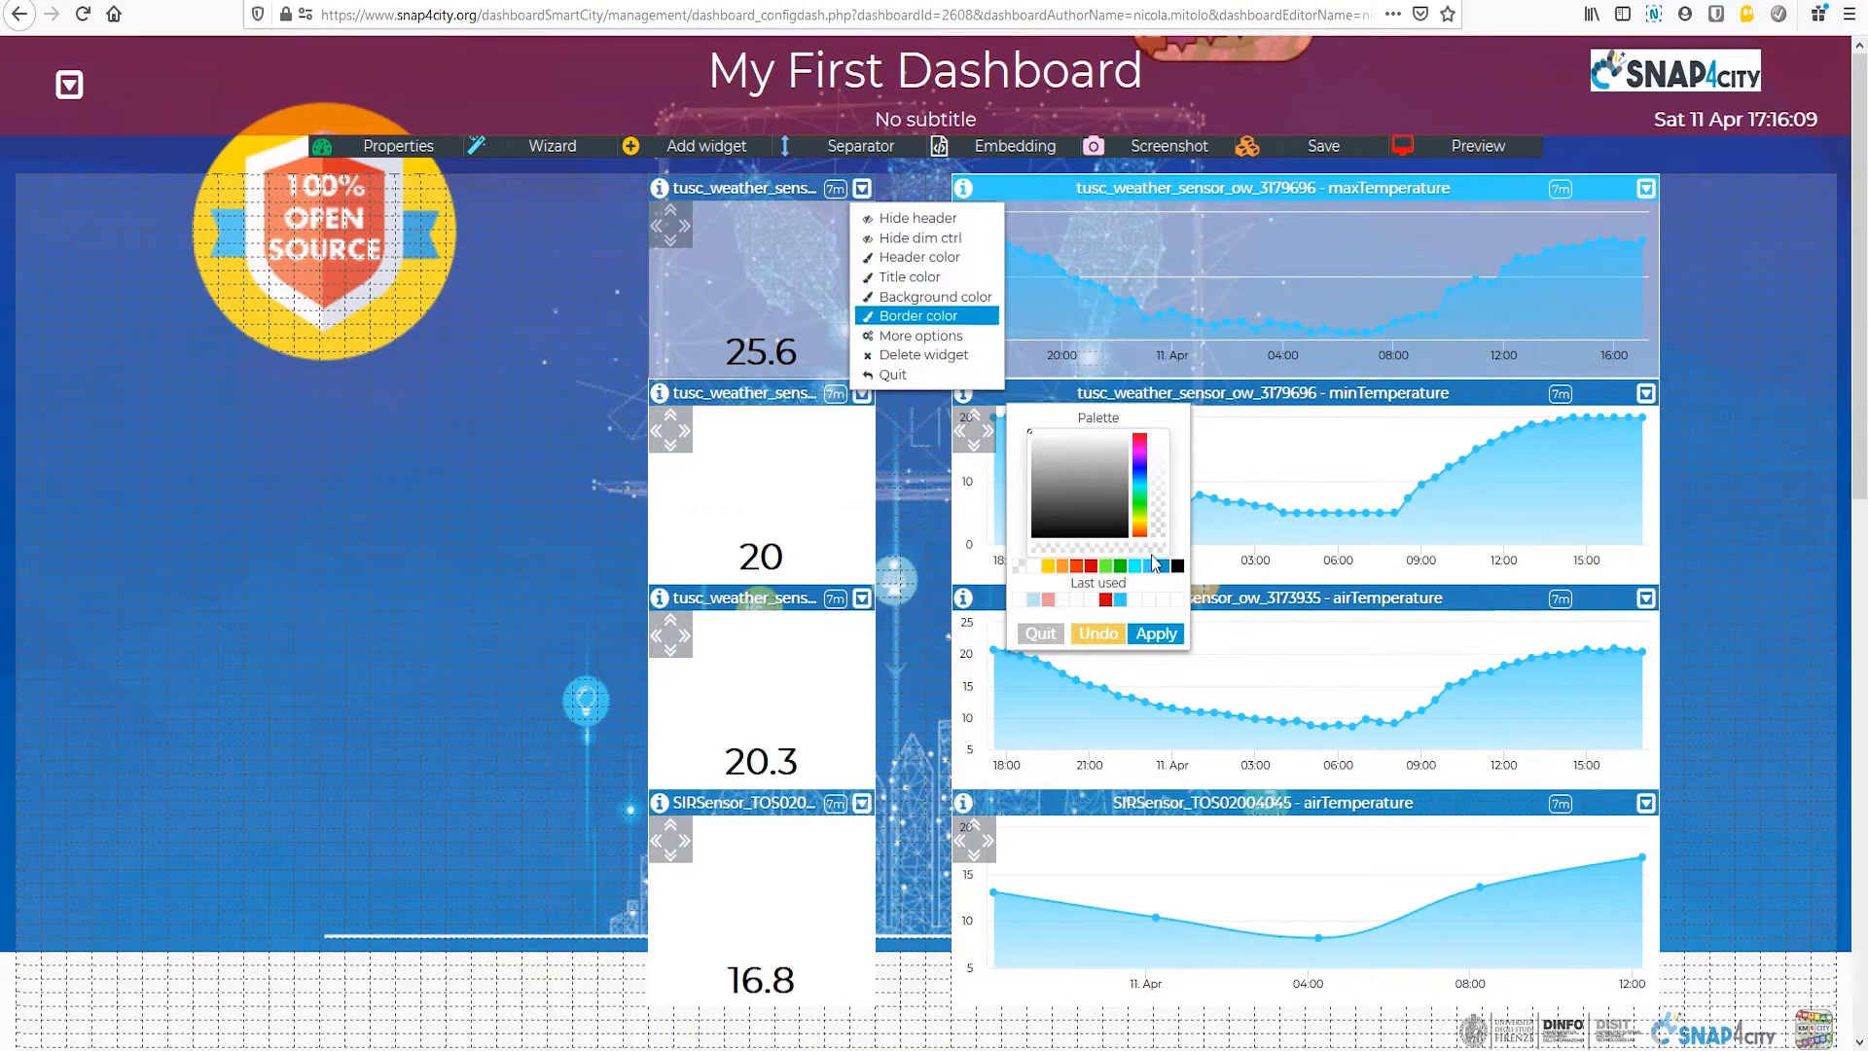
pyautogui.click(1160, 632)
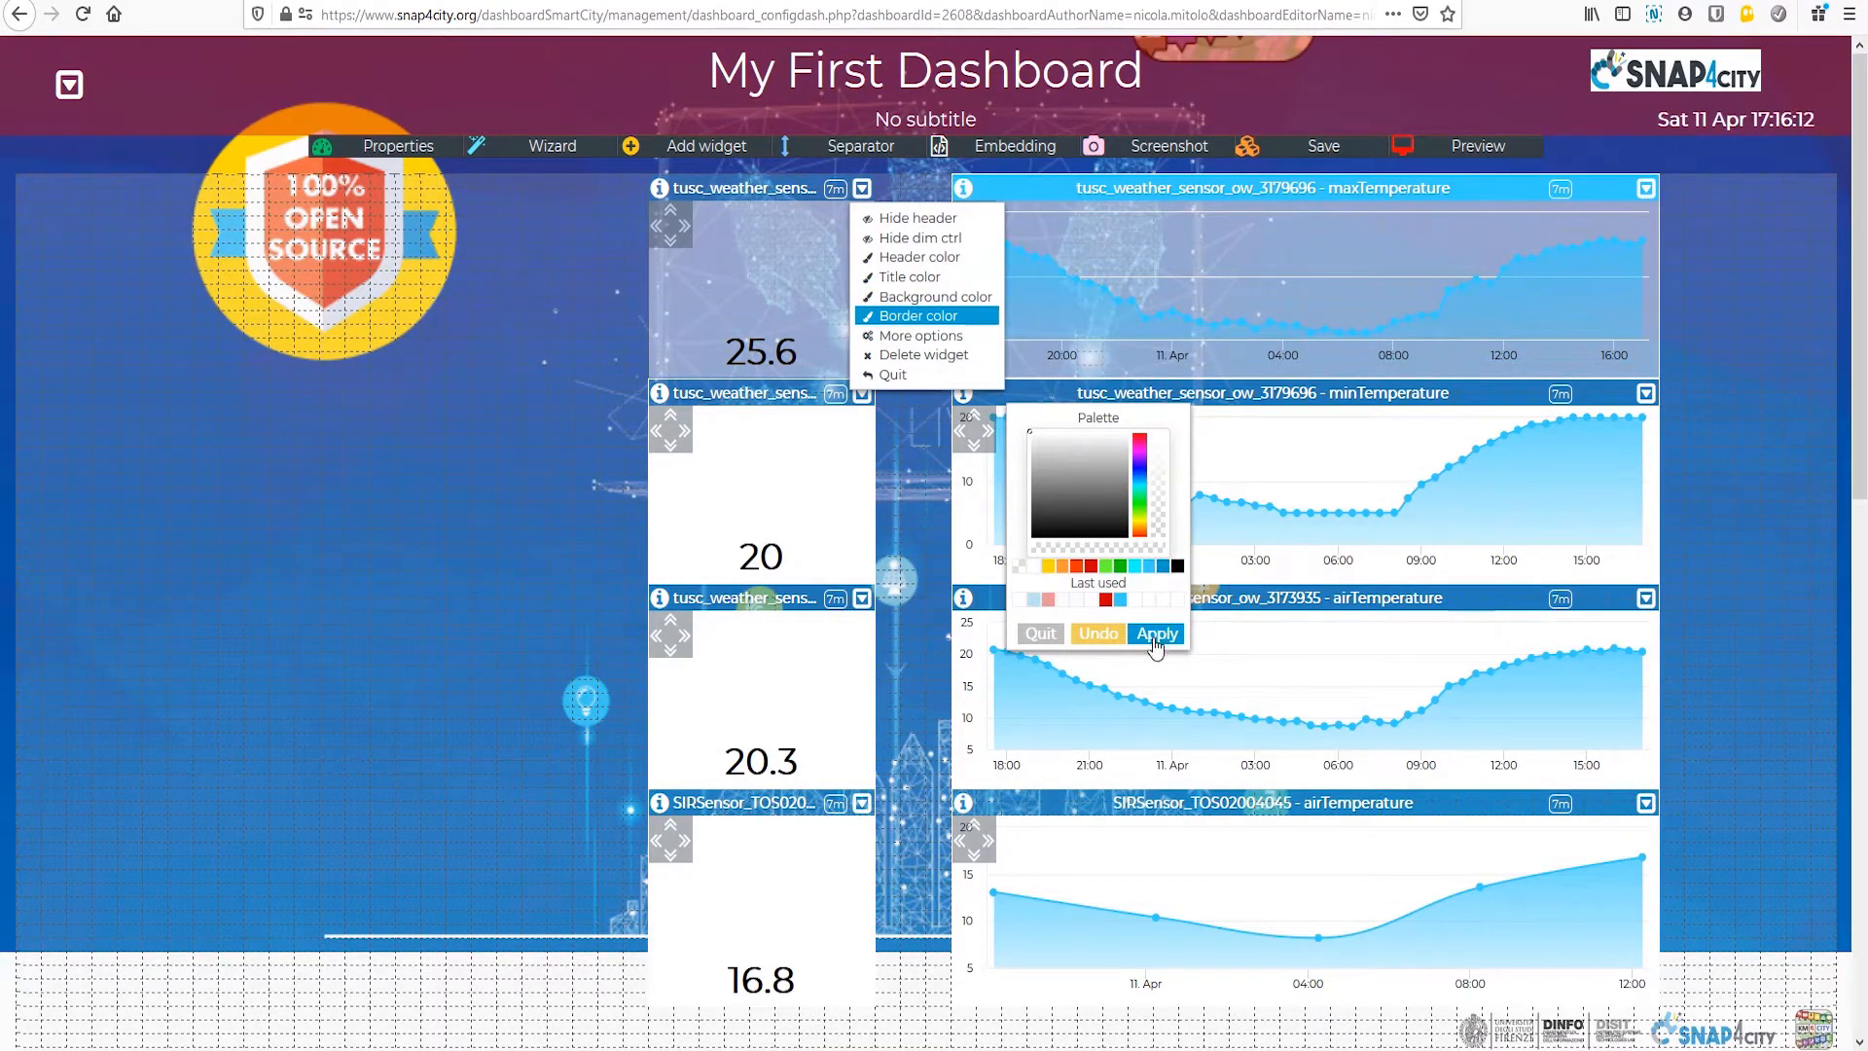
# Step: Make the maxTemperature chart's border color transparent by lowering its opacity
pyautogui.click(1645, 191)
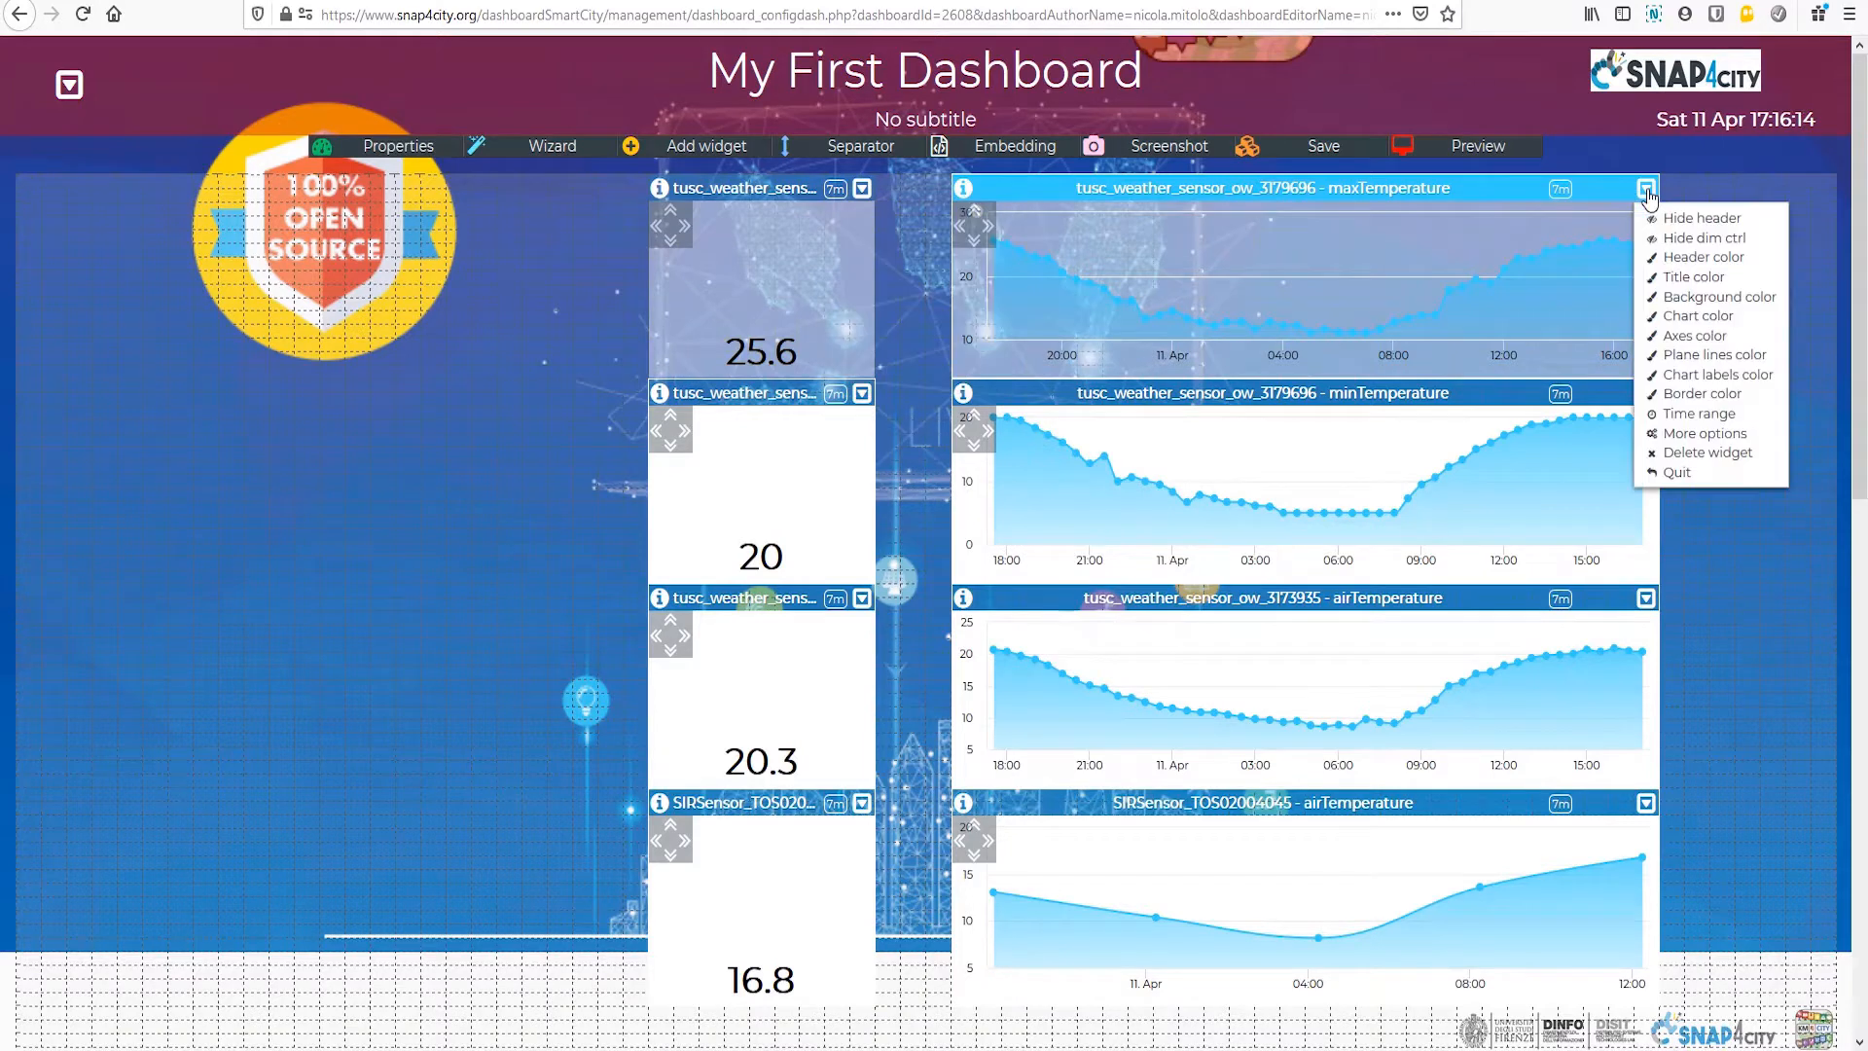
pyautogui.click(1726, 396)
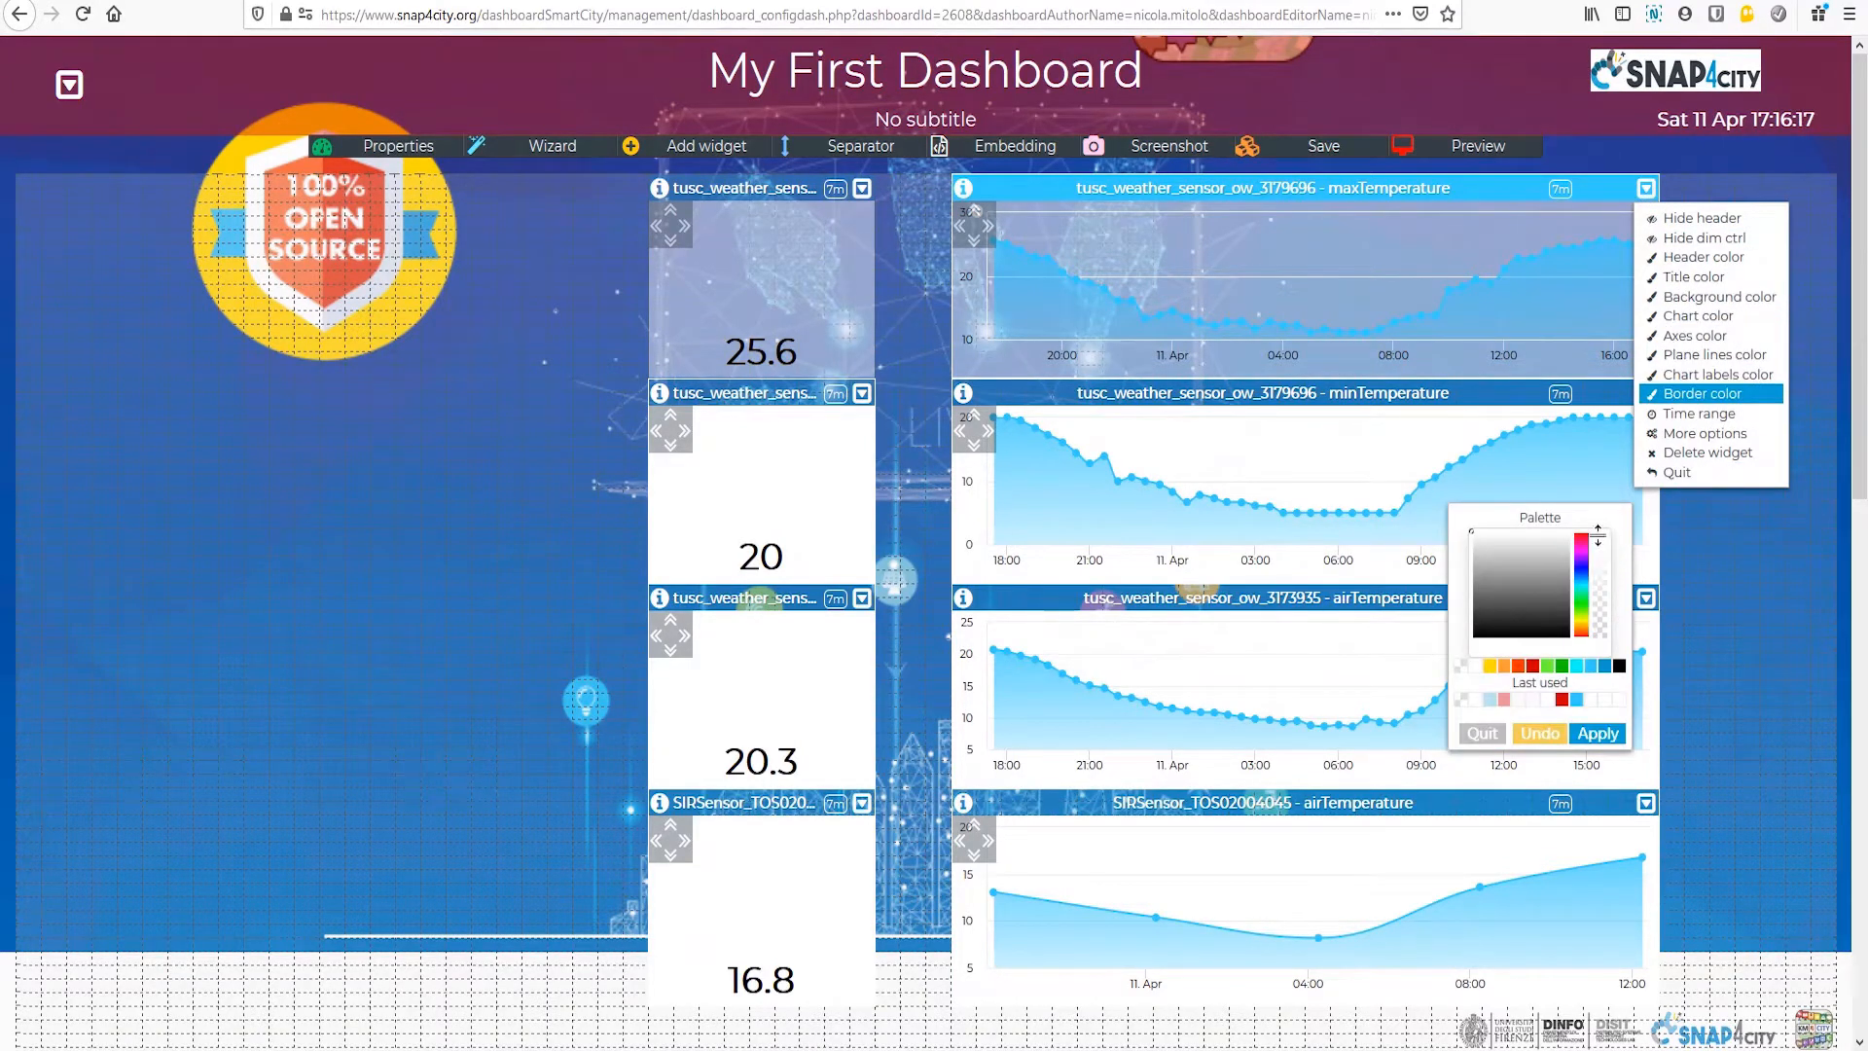
pyautogui.click(1600, 630)
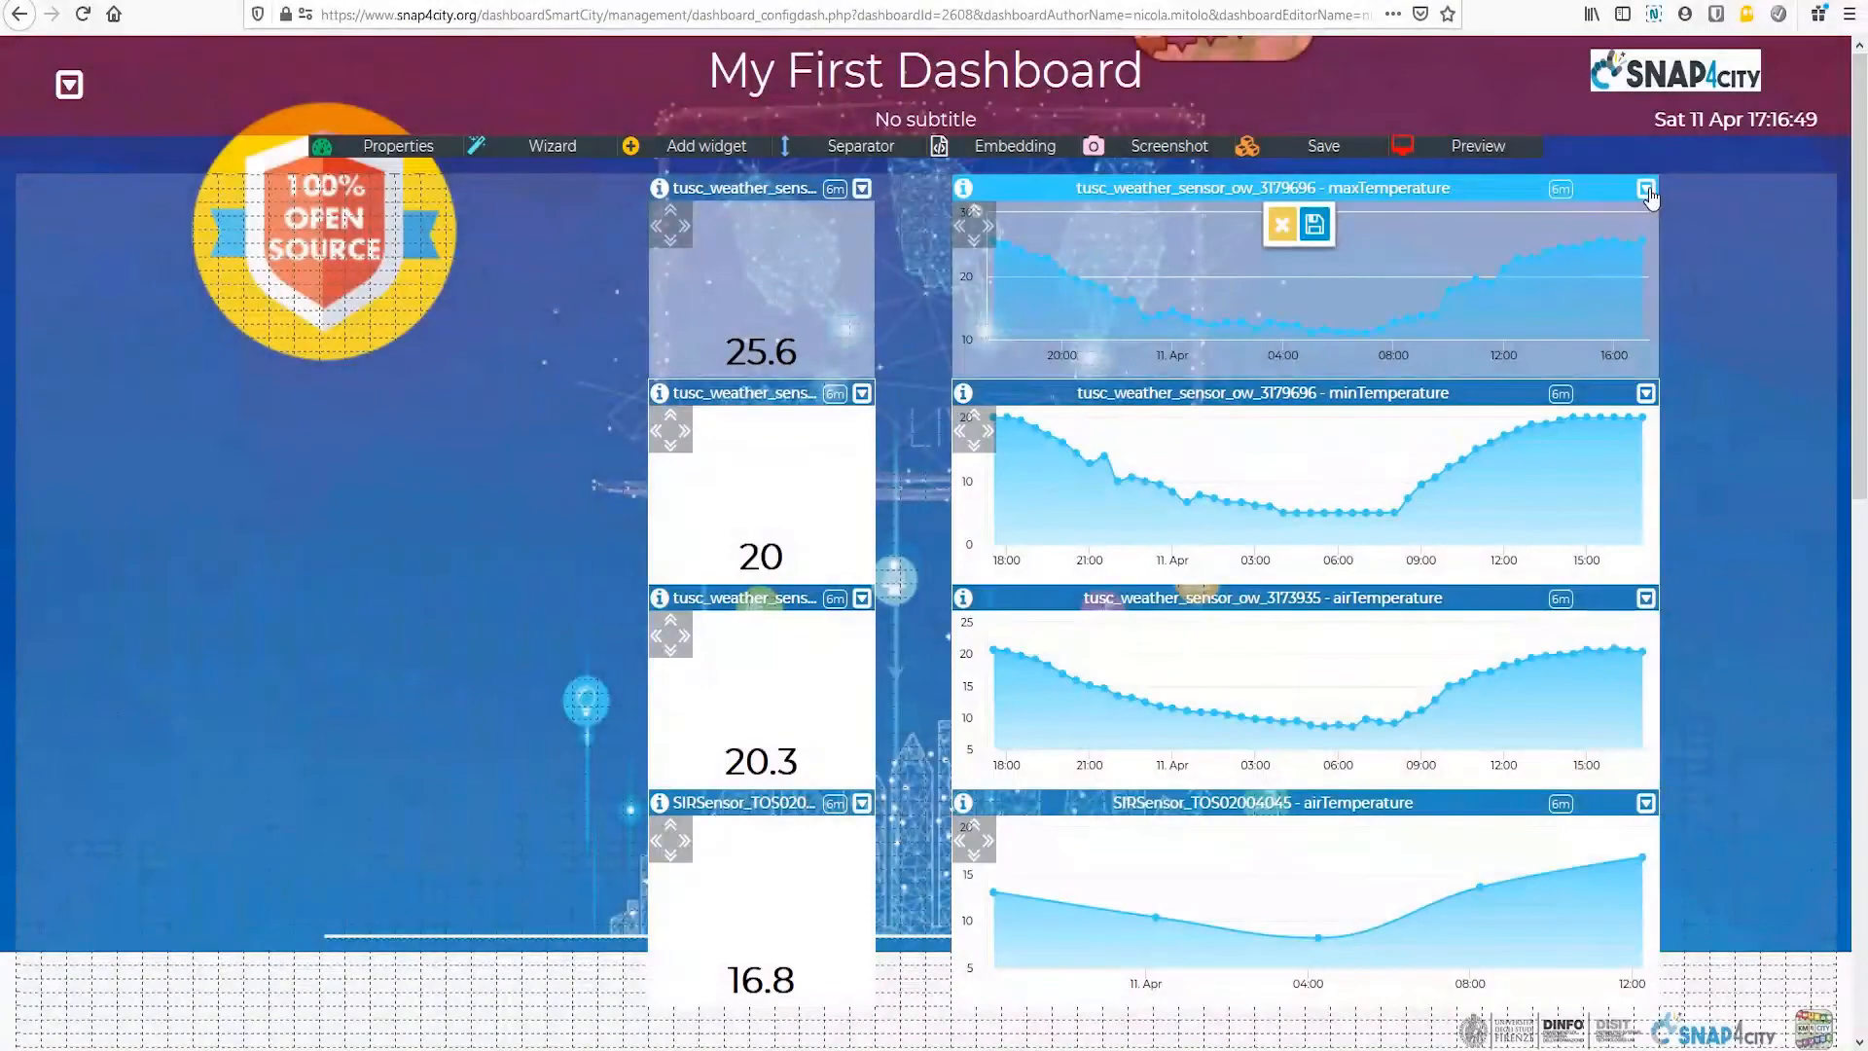
pyautogui.click(1314, 225)
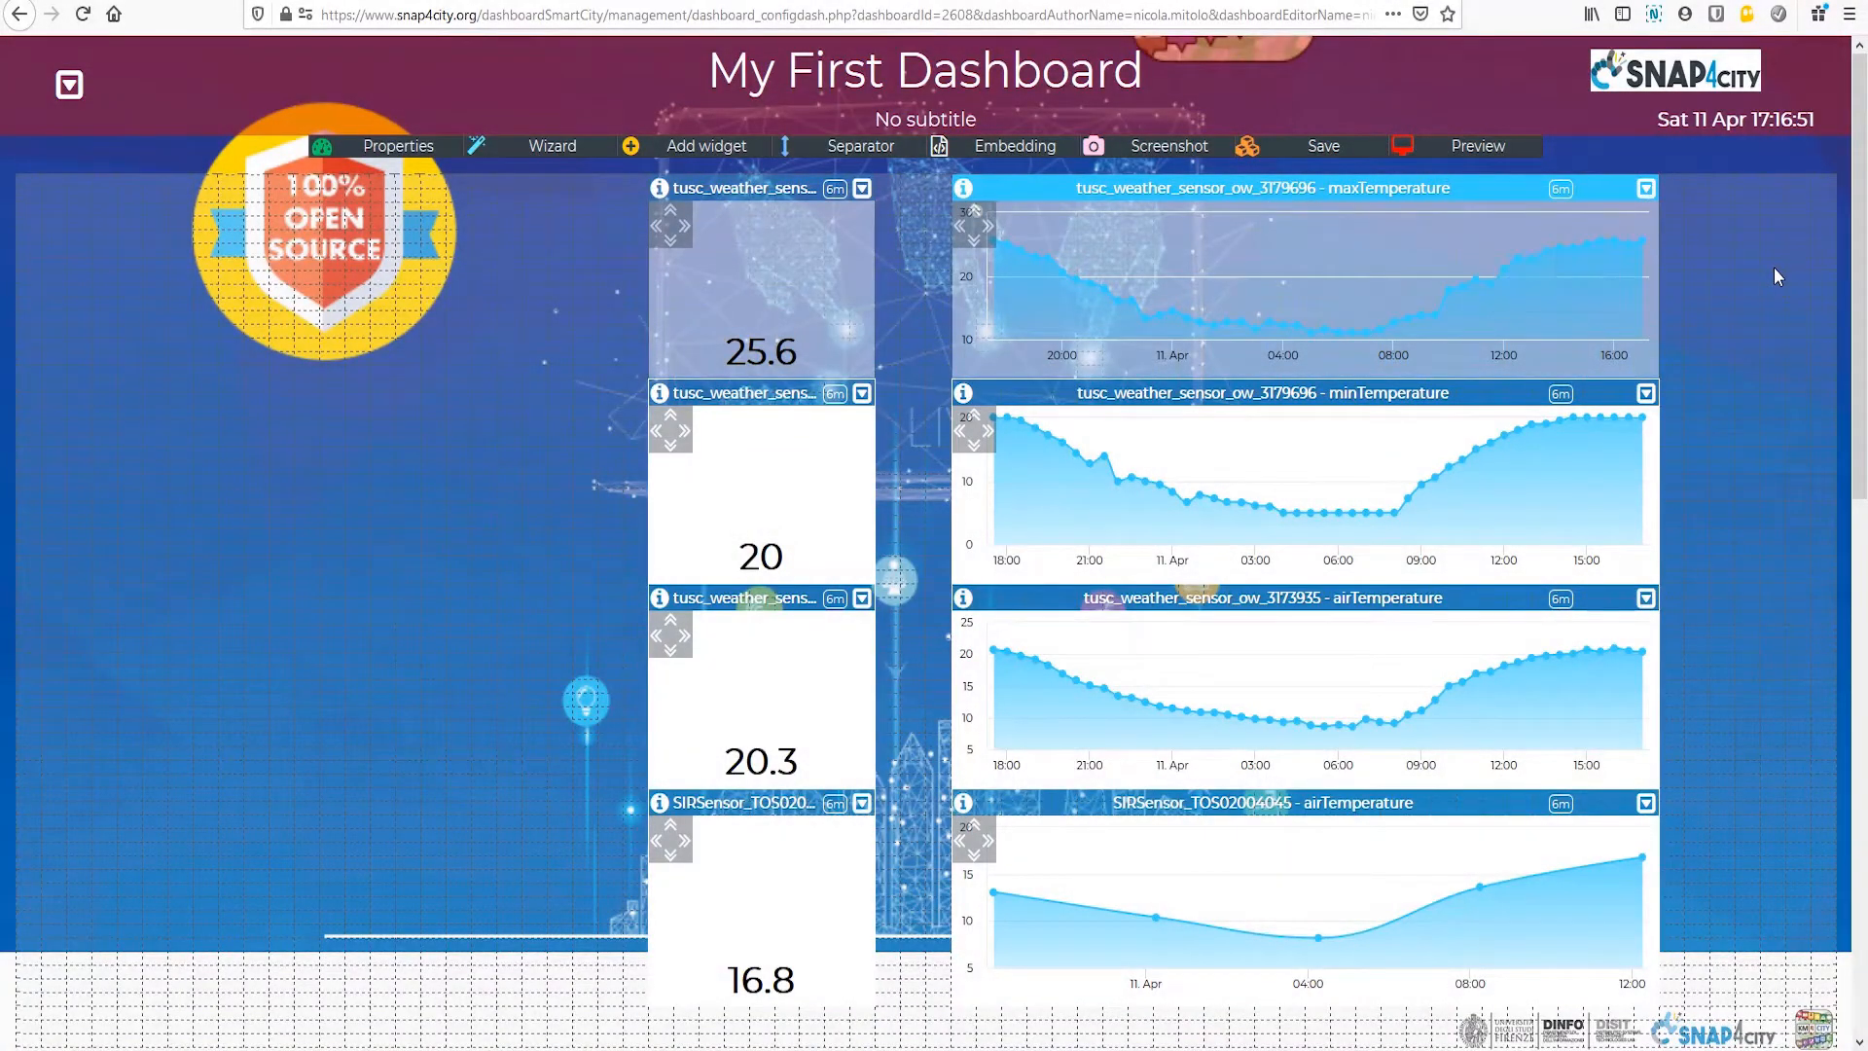
# Step: Rename the single-value widget beside the maxTemperature chart as "My sensor" and save the title
pyautogui.click(781, 189)
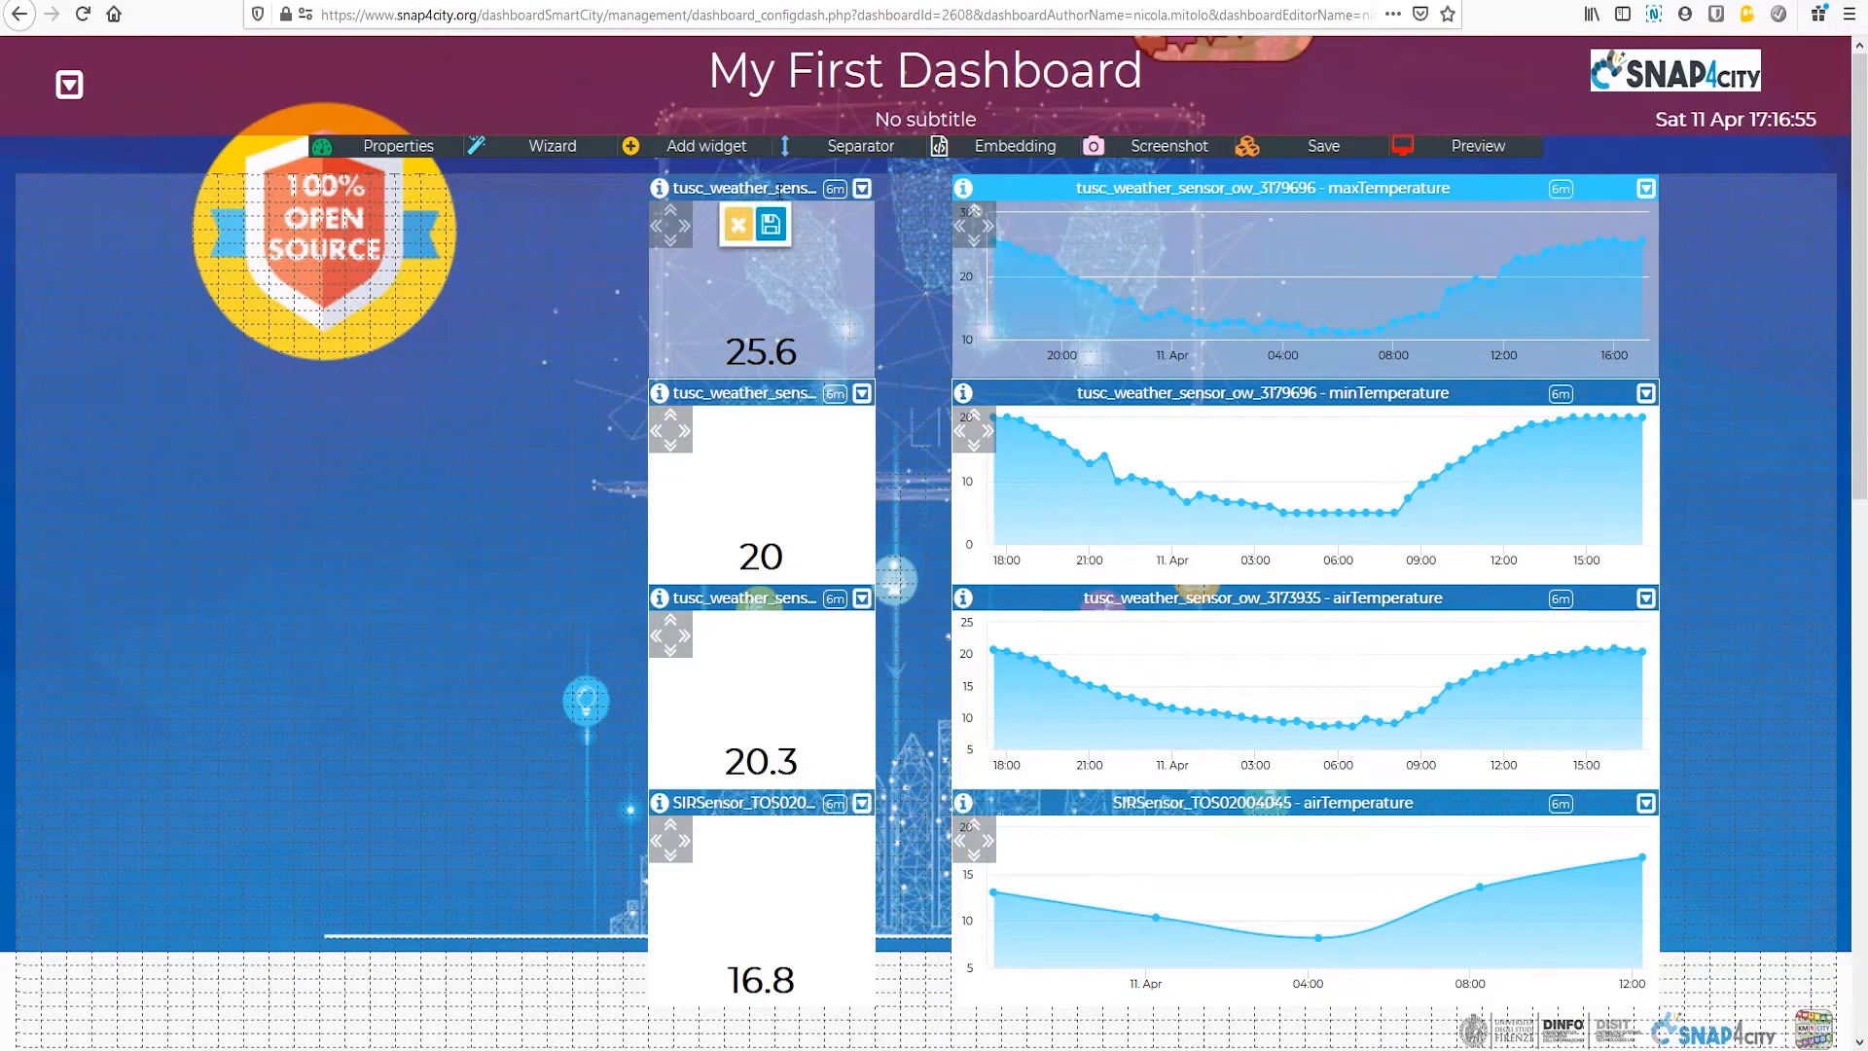
pyautogui.press('BackSpace')
pyautogui.press('Delete')
pyautogui.press('Delete')
pyautogui.press('Delete')
pyautogui.press('Delete')
pyautogui.press('Delete')
pyautogui.press('Delete')
pyautogui.press('Delete')
pyautogui.press('Delete')
pyautogui.press('Delete')
pyautogui.press('Delete')
pyautogui.press('Delete')
pyautogui.press('Delete')
pyautogui.press('Delete')
pyautogui.press('Delete')
pyautogui.press('Delete')
pyautogui.press('Delete')
pyautogui.press('Delete')
pyautogui.press('Delete')
pyautogui.press('Delete')
pyautogui.press('Delete')
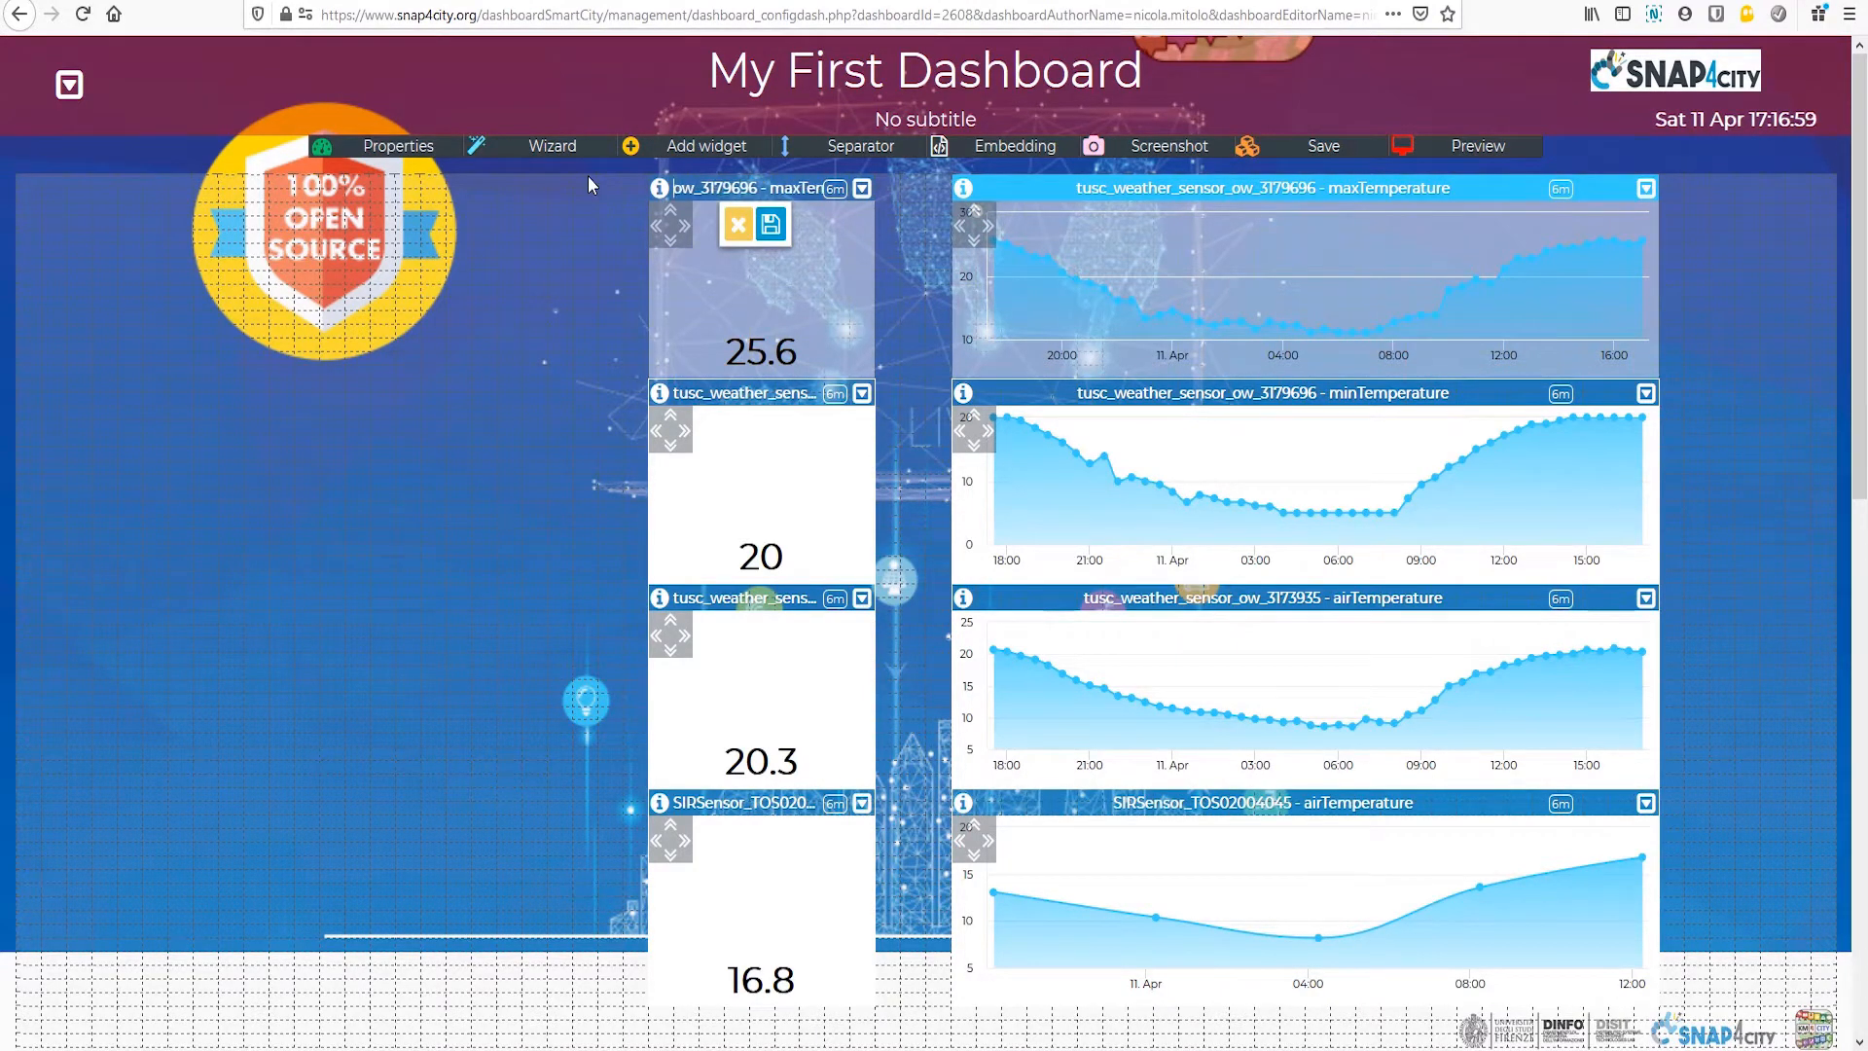
pyautogui.press('Delete')
pyautogui.press('Delete')
pyautogui.press('Delete')
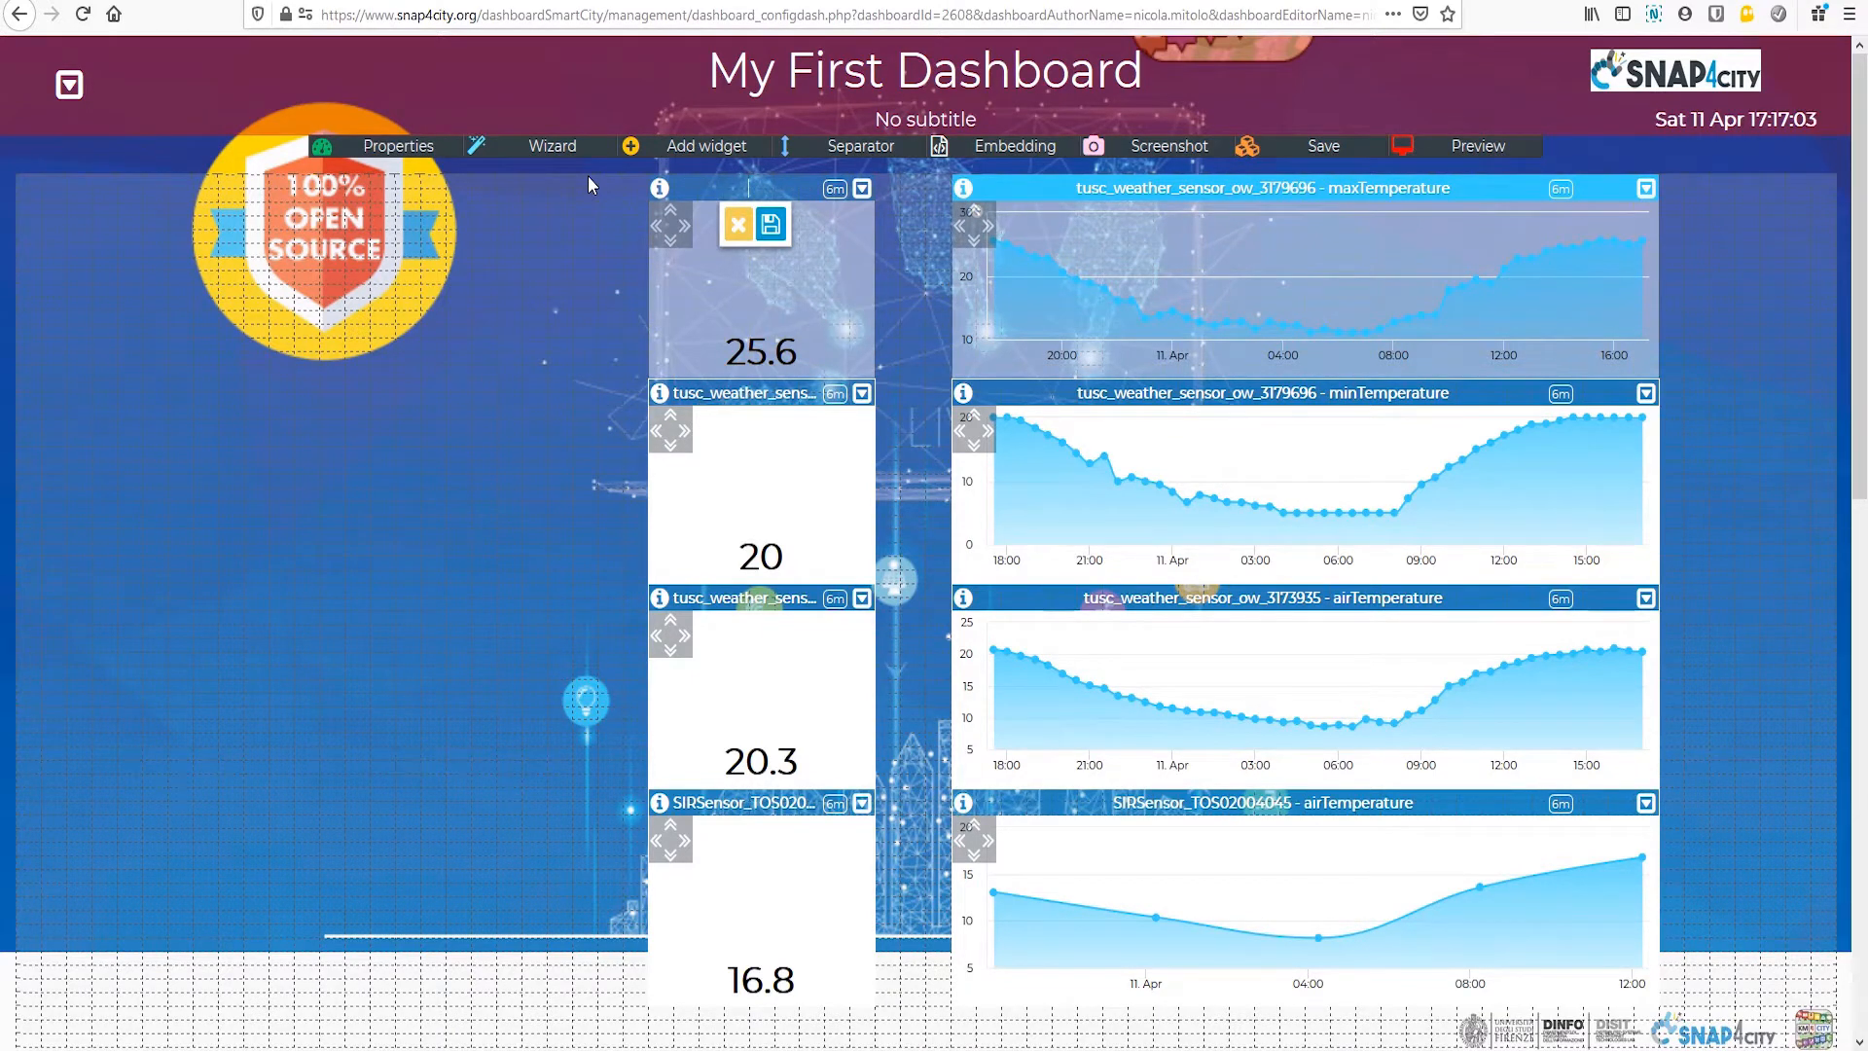
pyautogui.write('My sensor')
pyautogui.click(770, 225)
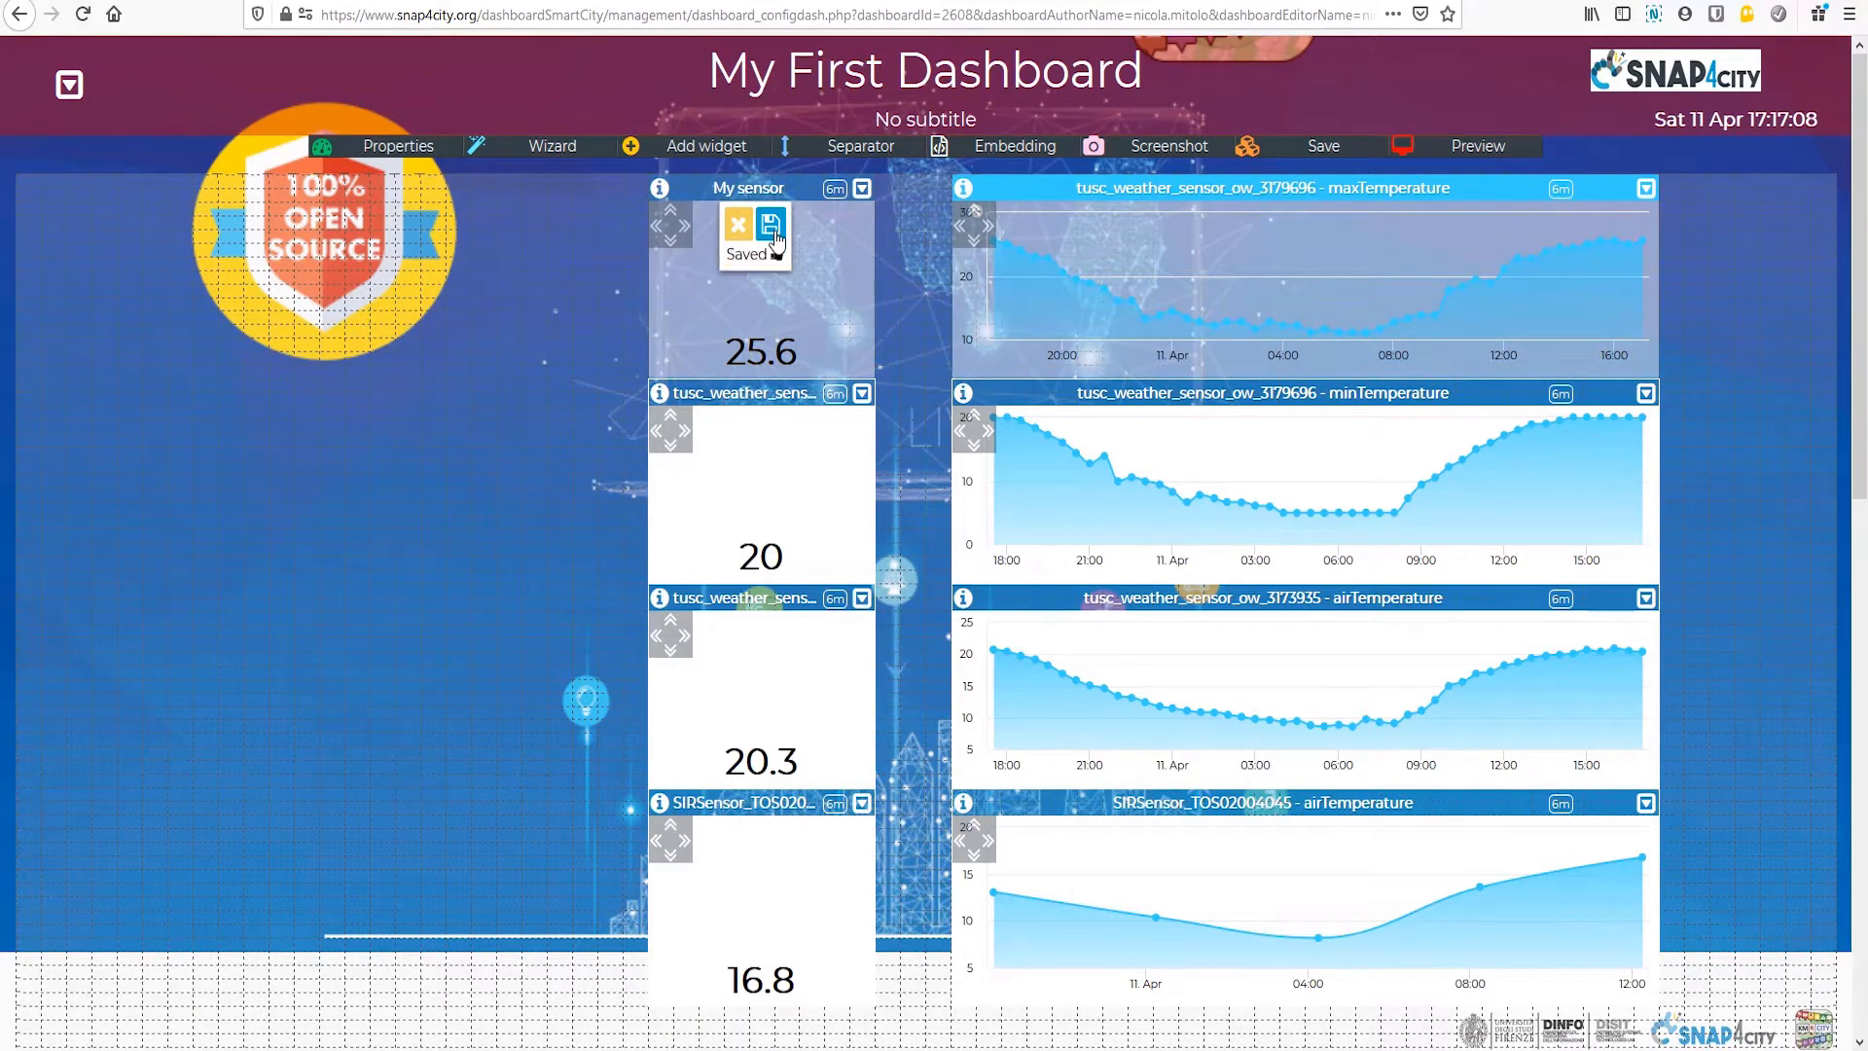
# Step: Rename the maxTemperature chart as "My sensor trend" and save the title
pyautogui.click(1269, 185)
pyautogui.moveTo(1078, 189); pyautogui.dragTo(1535, 166)
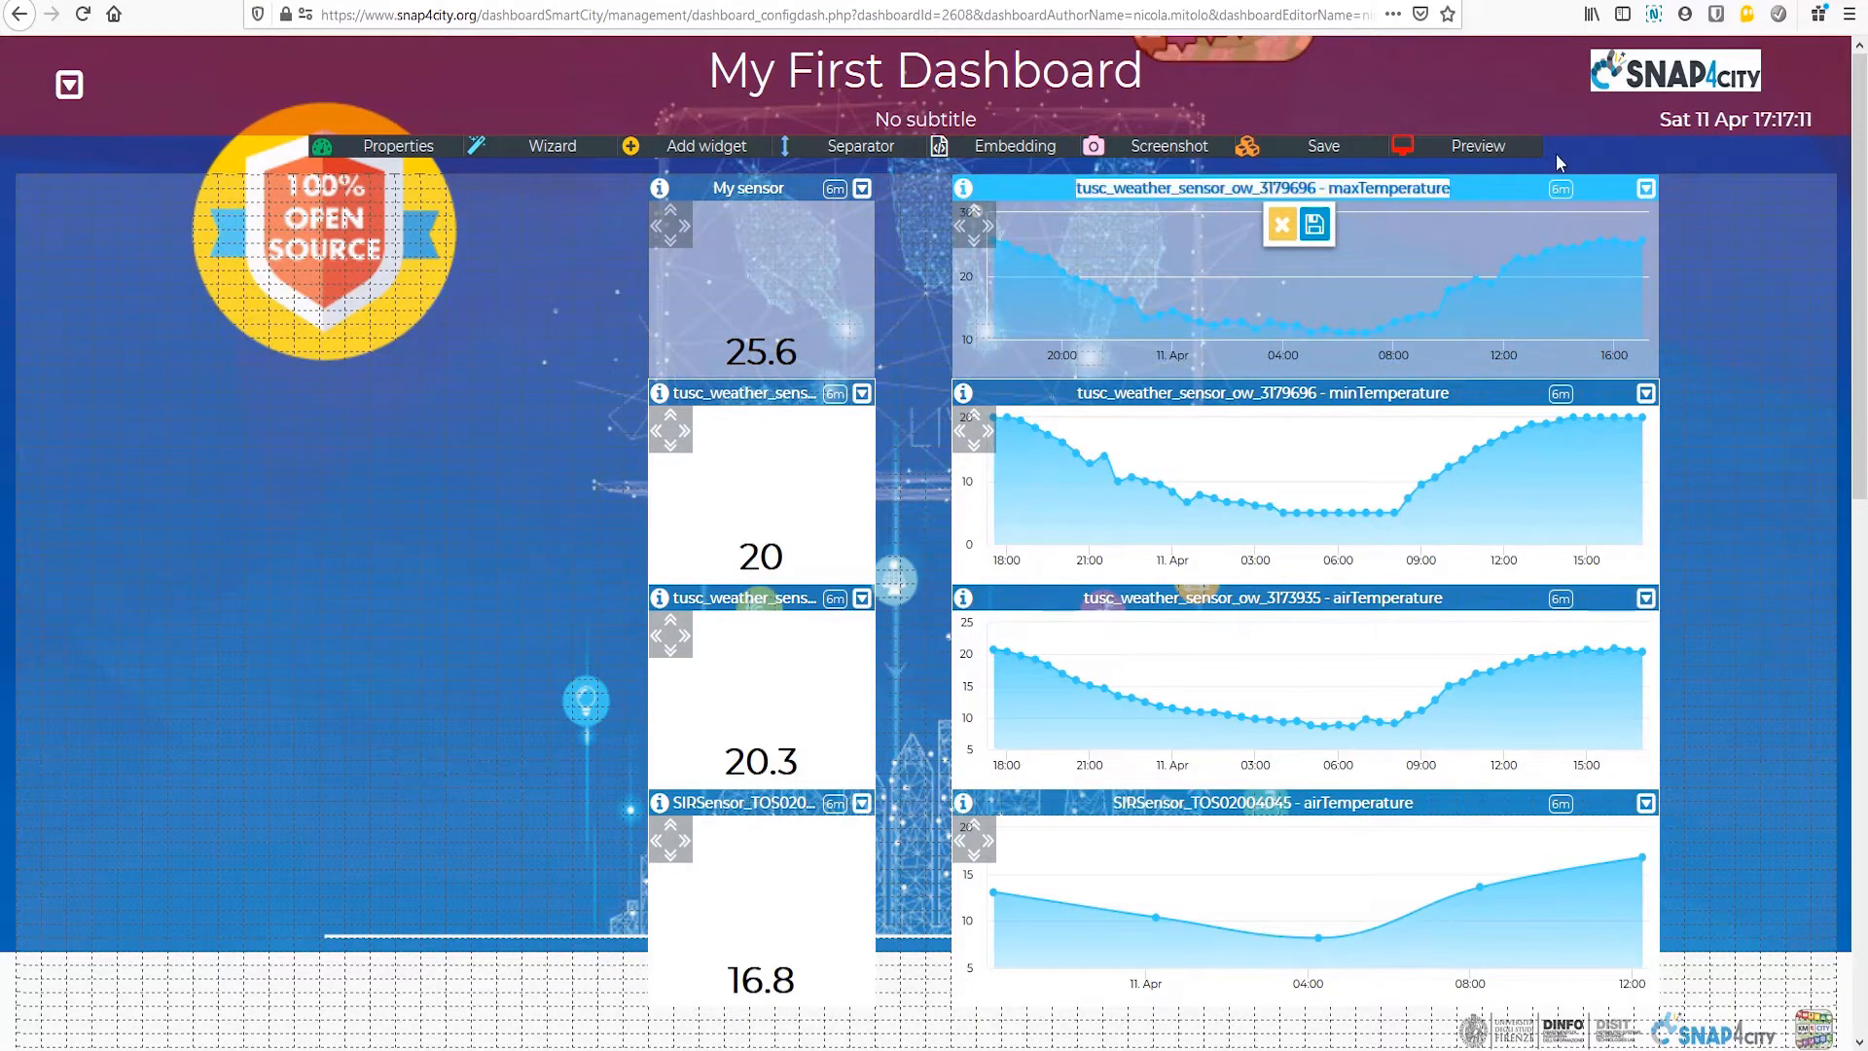
pyautogui.write('My sensor trend')
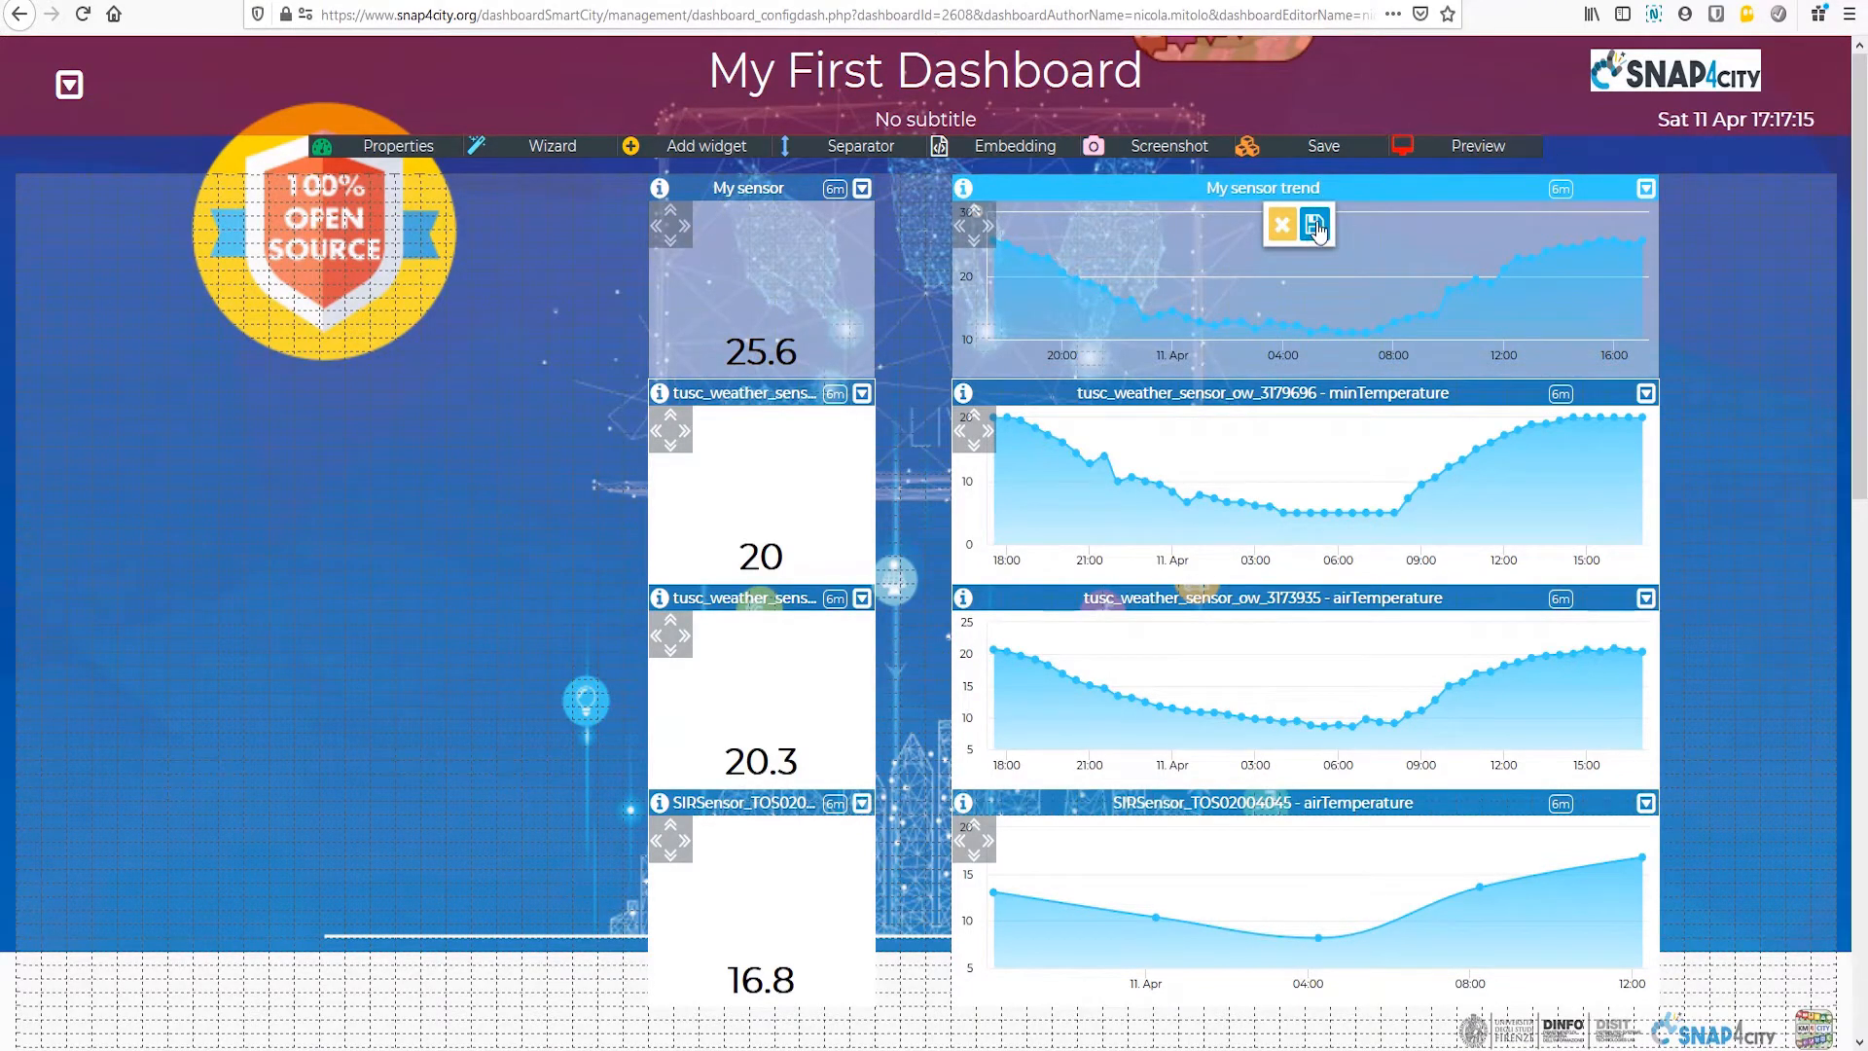
pyautogui.click(1317, 226)
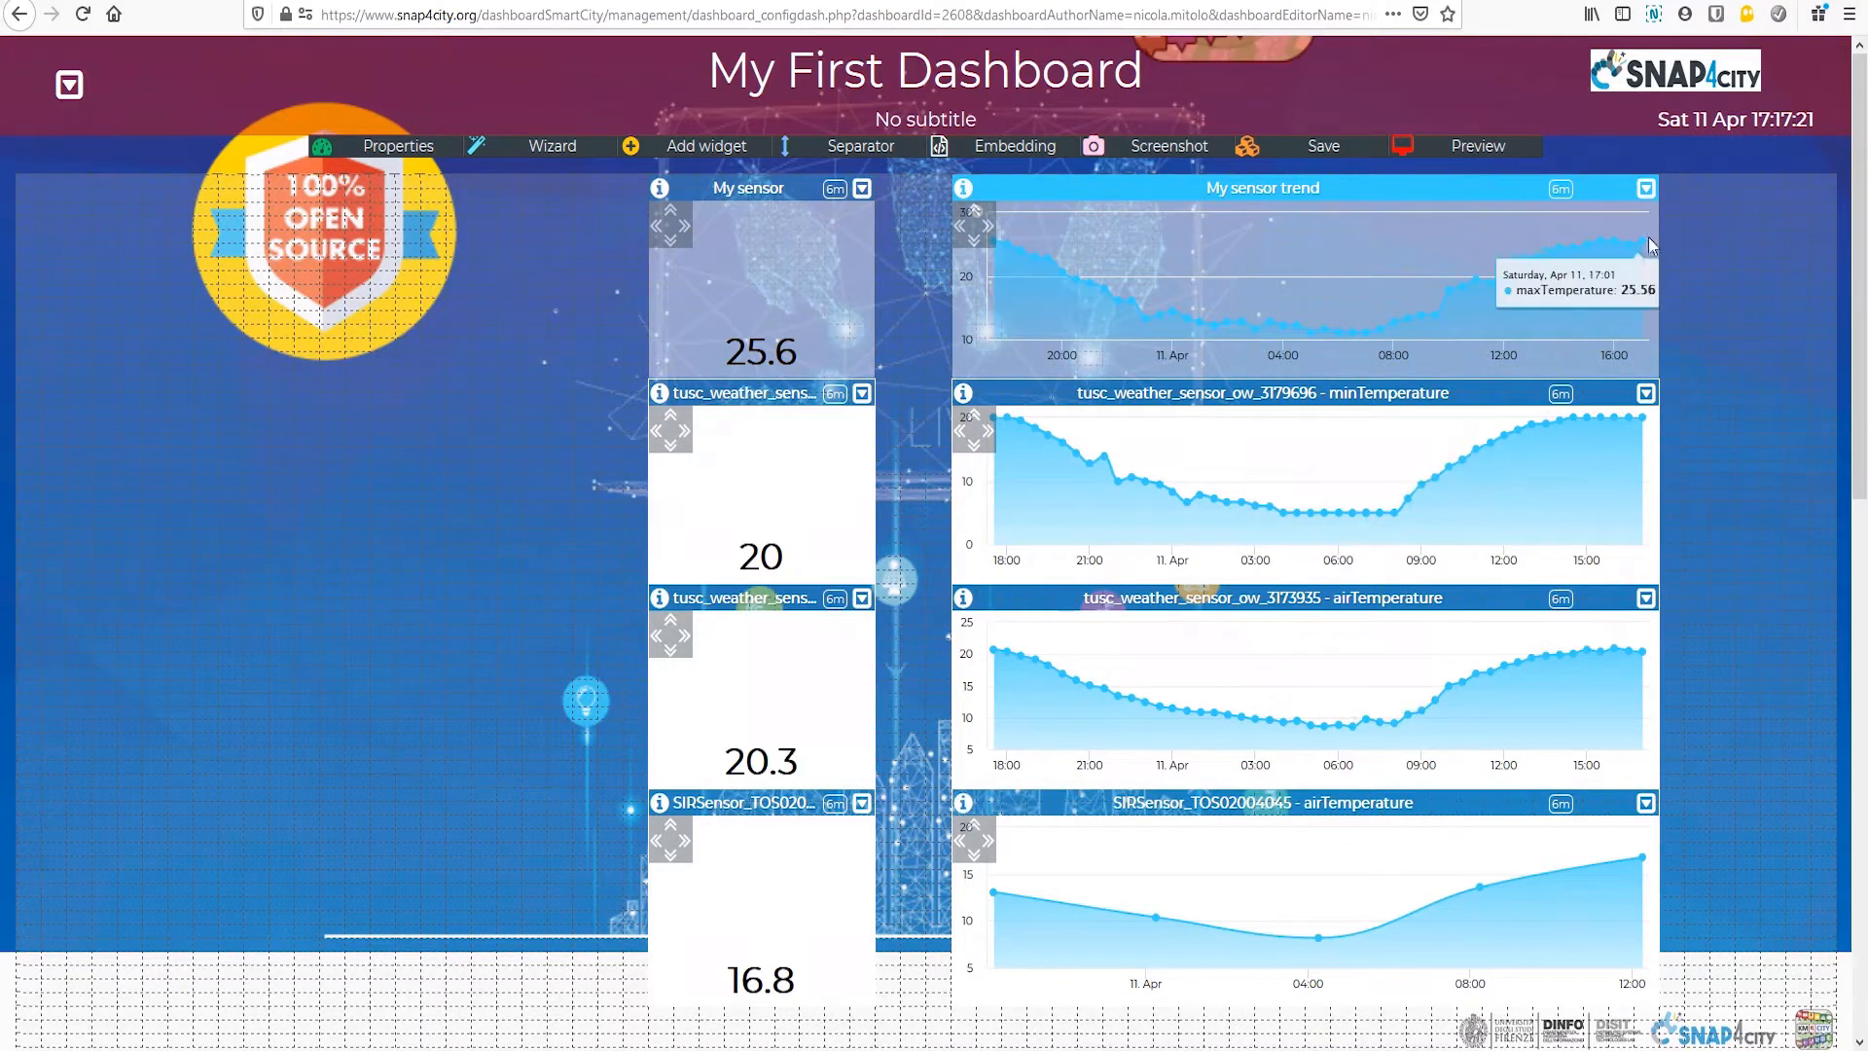
# Step: Extend the time range of the My sensor trend chart to about one month and apply it
pyautogui.click(1645, 188)
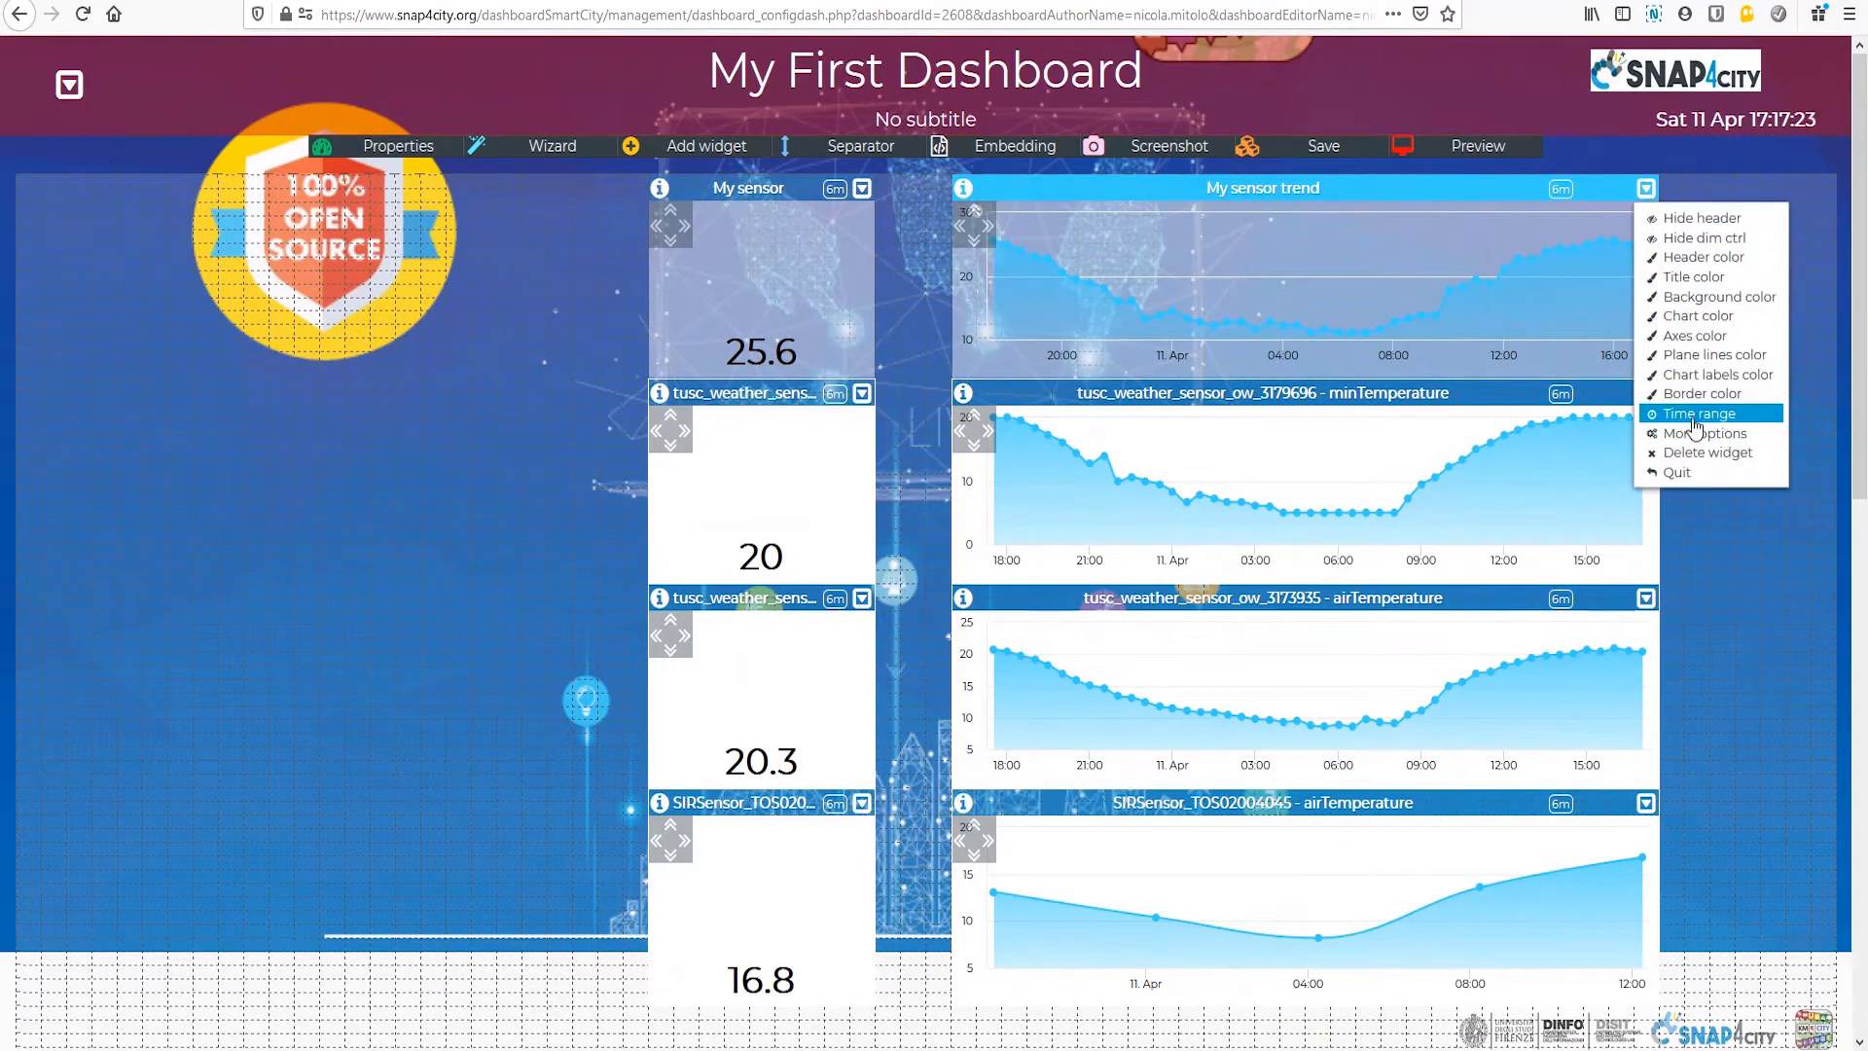
pyautogui.click(1693, 418)
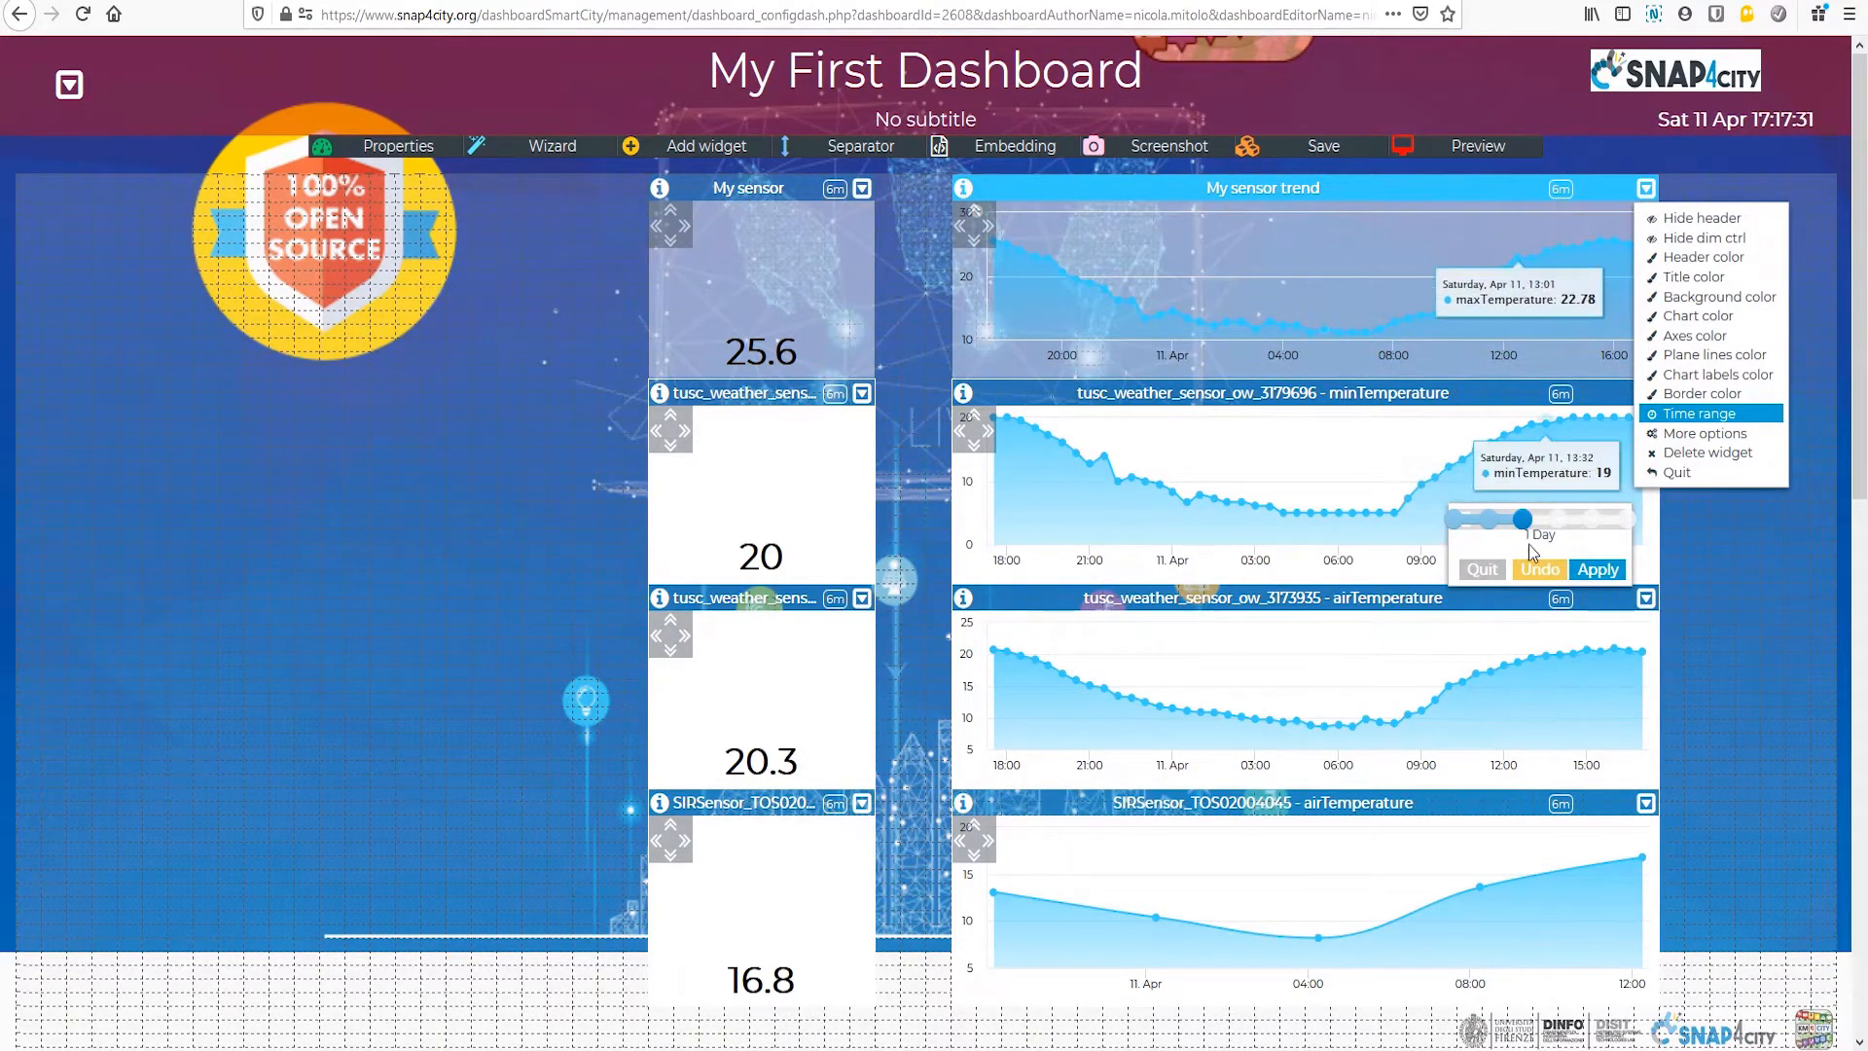
pyautogui.moveTo(1541, 526); pyautogui.dragTo(1584, 525)
pyautogui.click(1601, 571)
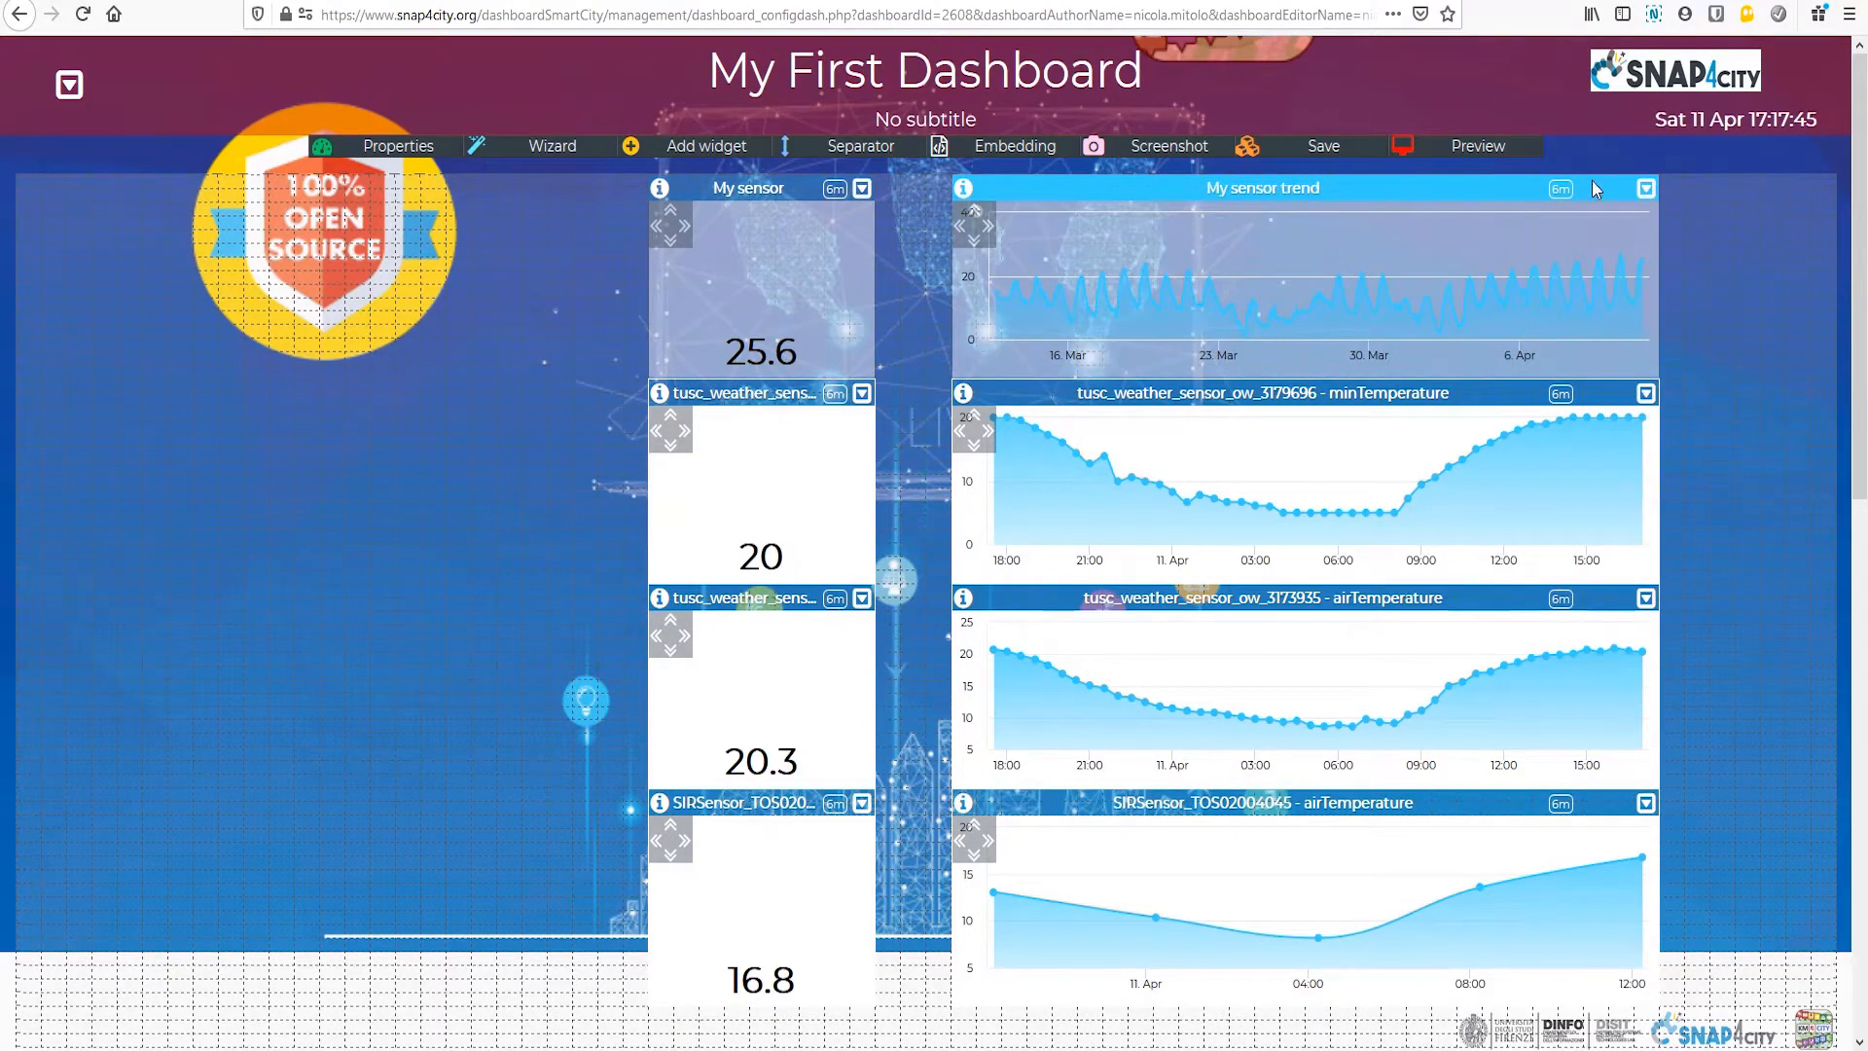
# Step: Change the chart color of the My sensor trend widget to green and apply it
pyautogui.click(1646, 188)
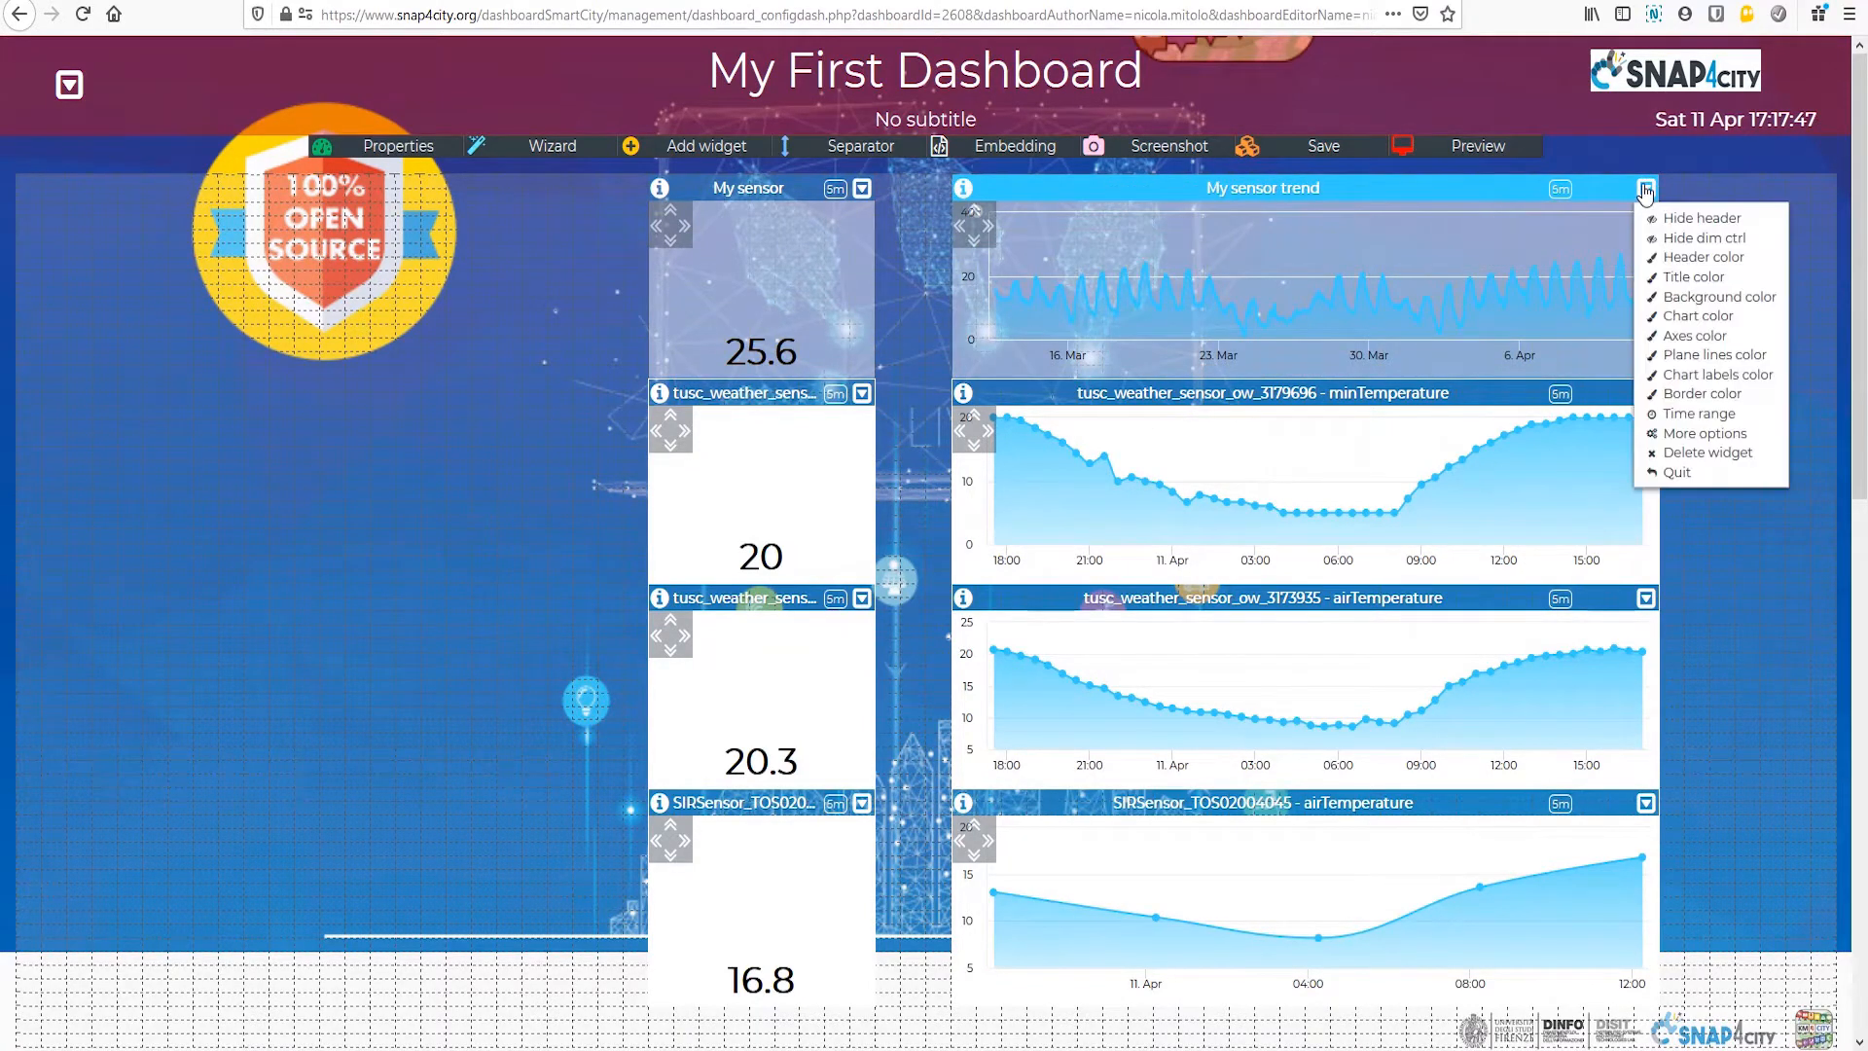
pyautogui.click(1700, 321)
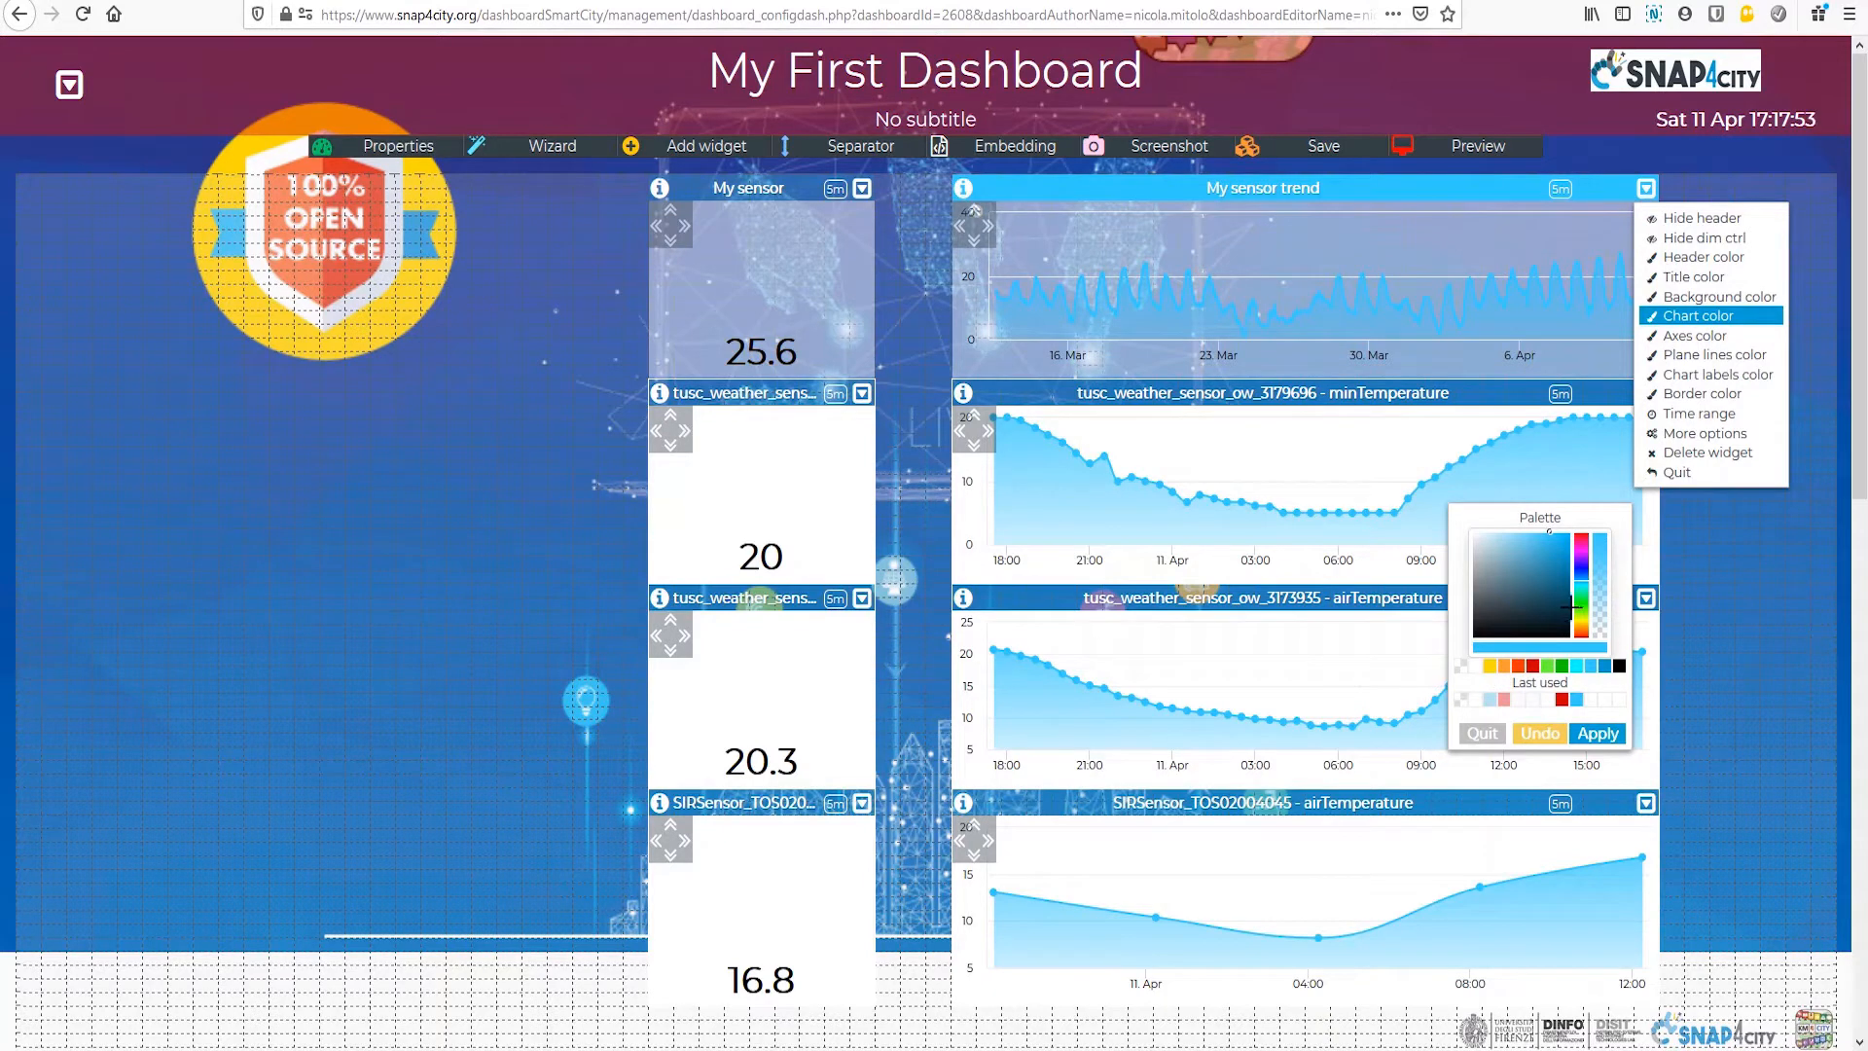
pyautogui.moveTo(1584, 608); pyautogui.dragTo(1584, 625)
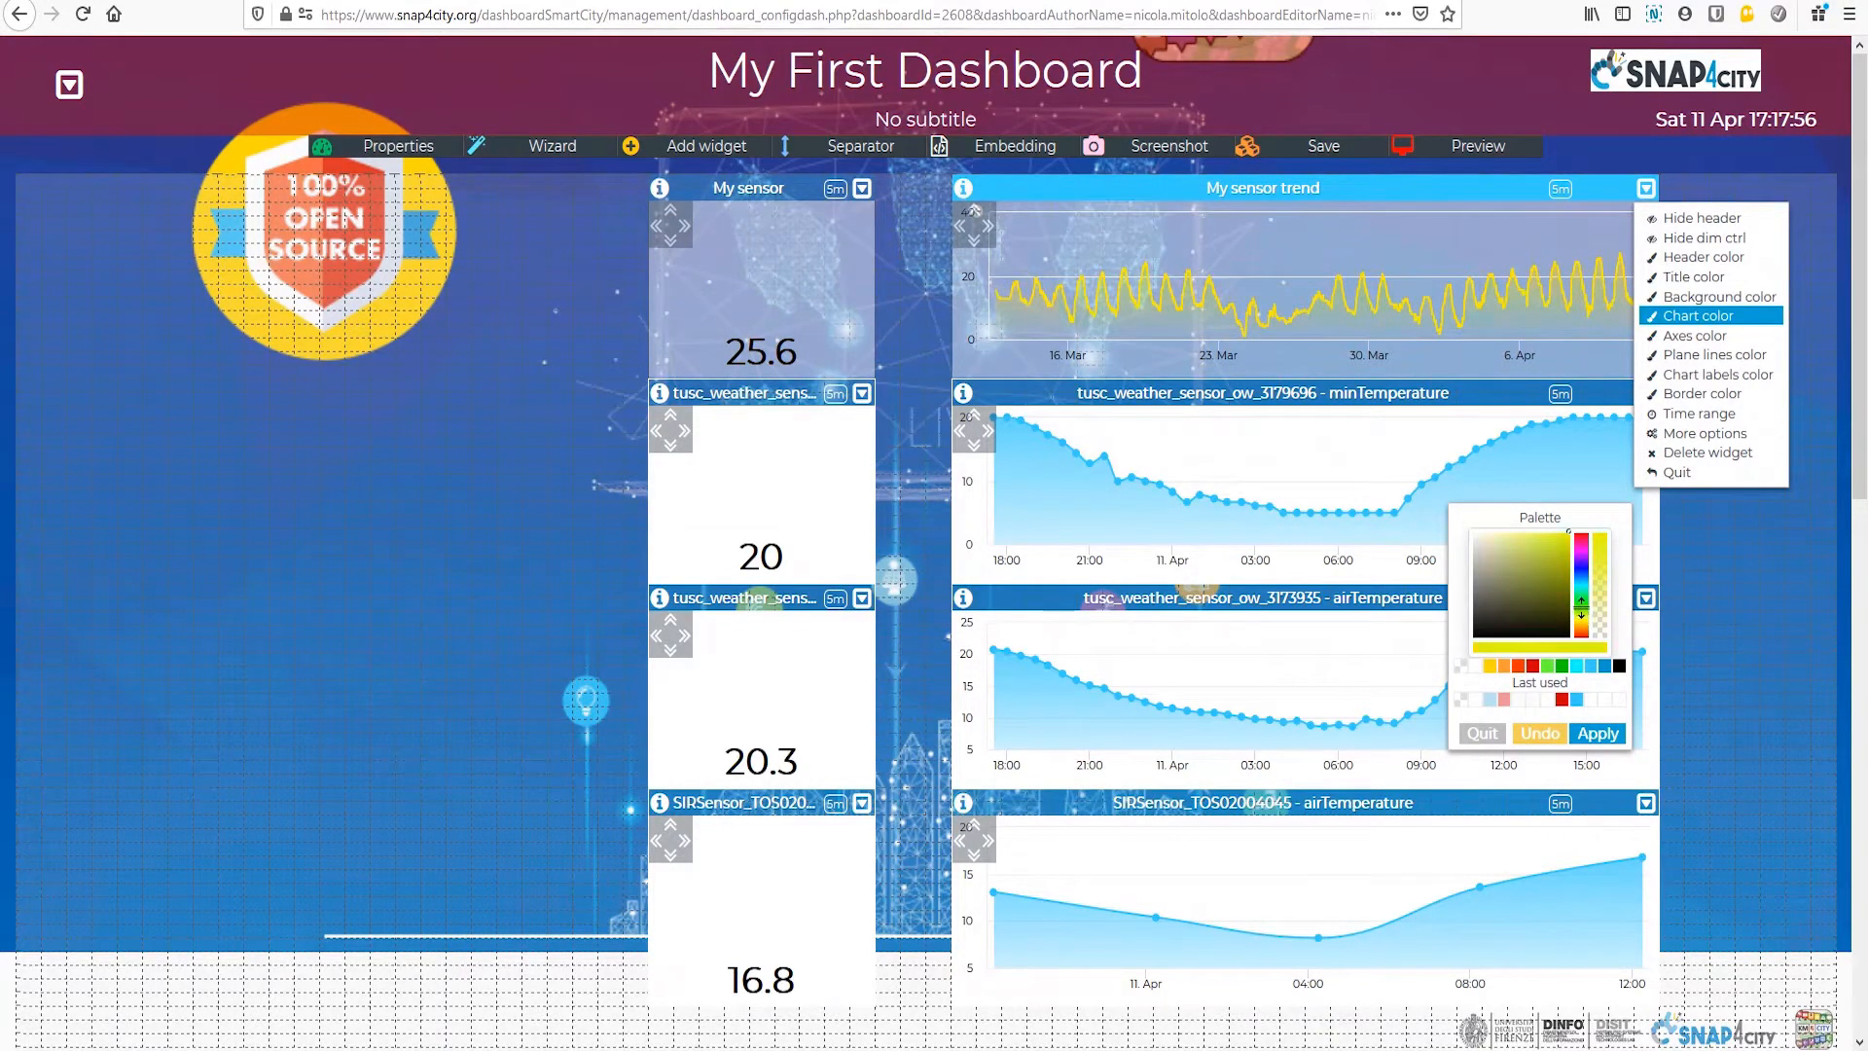
pyautogui.moveTo(1582, 611); pyautogui.dragTo(1582, 600)
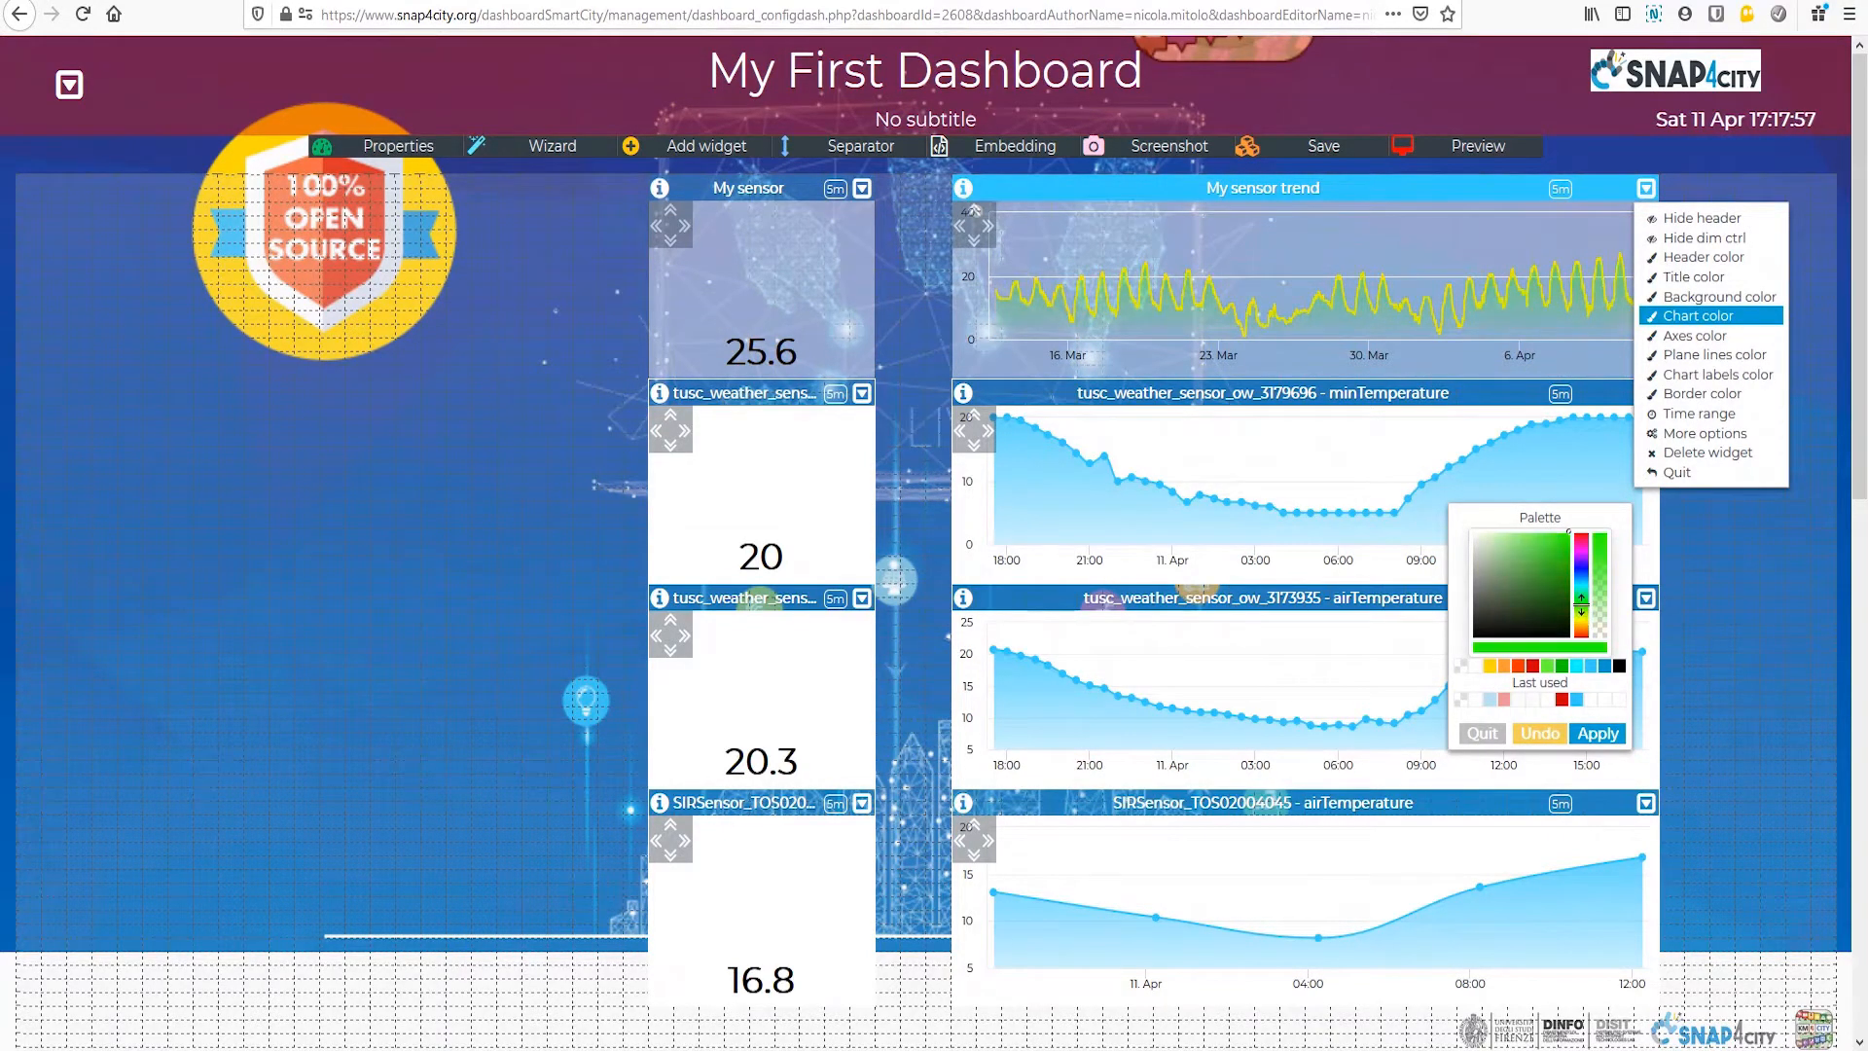
pyautogui.click(1601, 735)
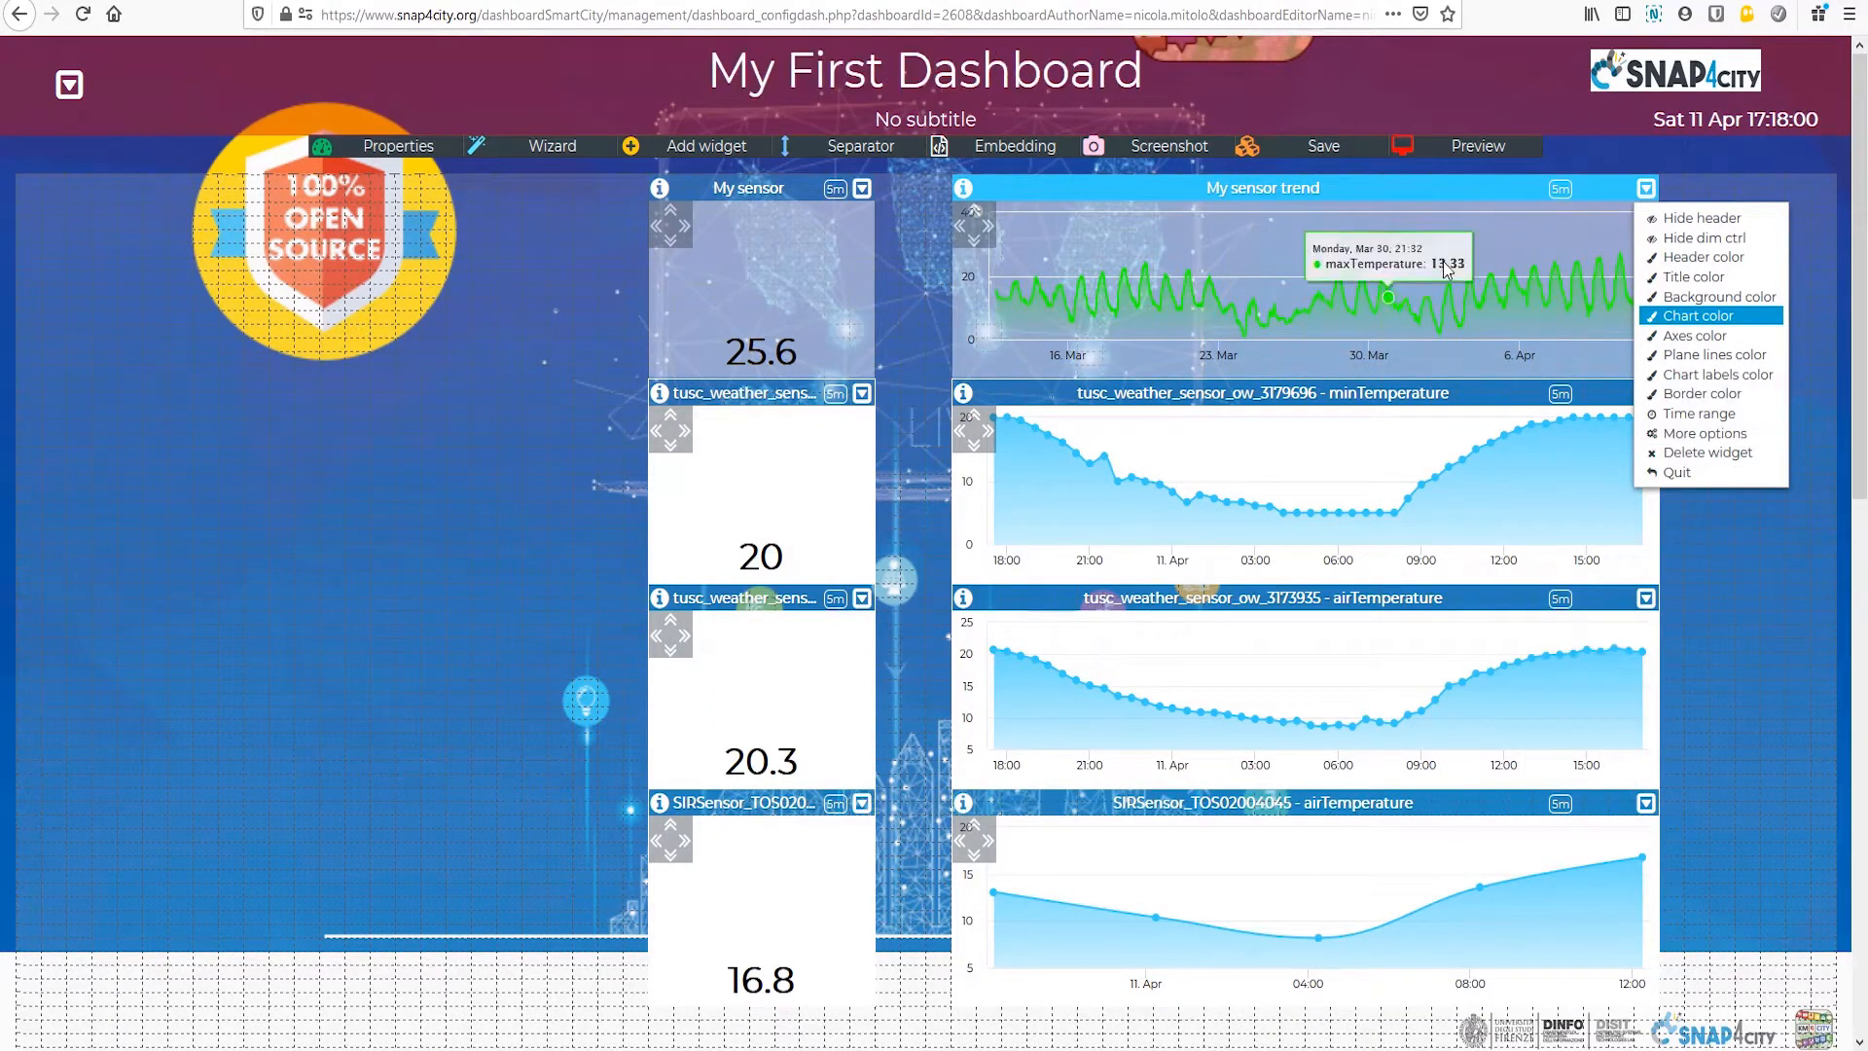
# Step: Set the axes color and plane lines color of the My sensor trend chart to black
pyautogui.click(1703, 337)
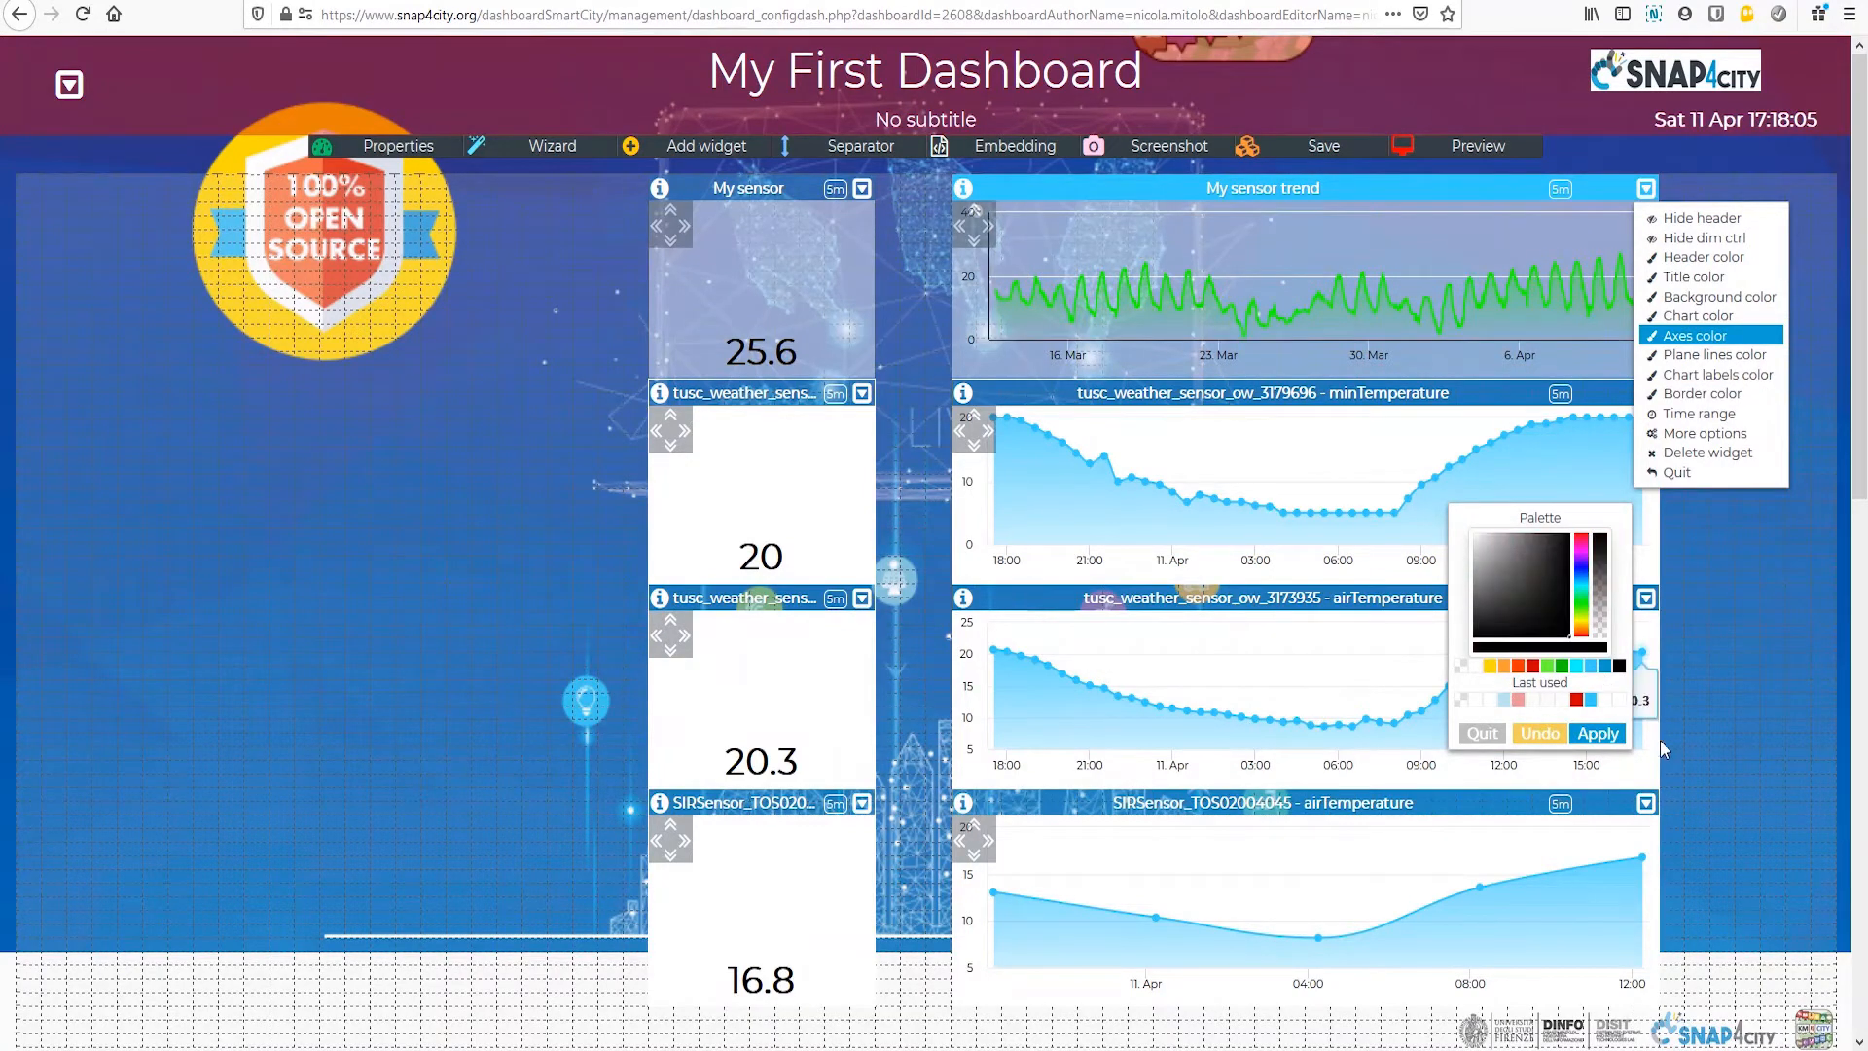
pyautogui.click(1597, 733)
pyautogui.click(1720, 357)
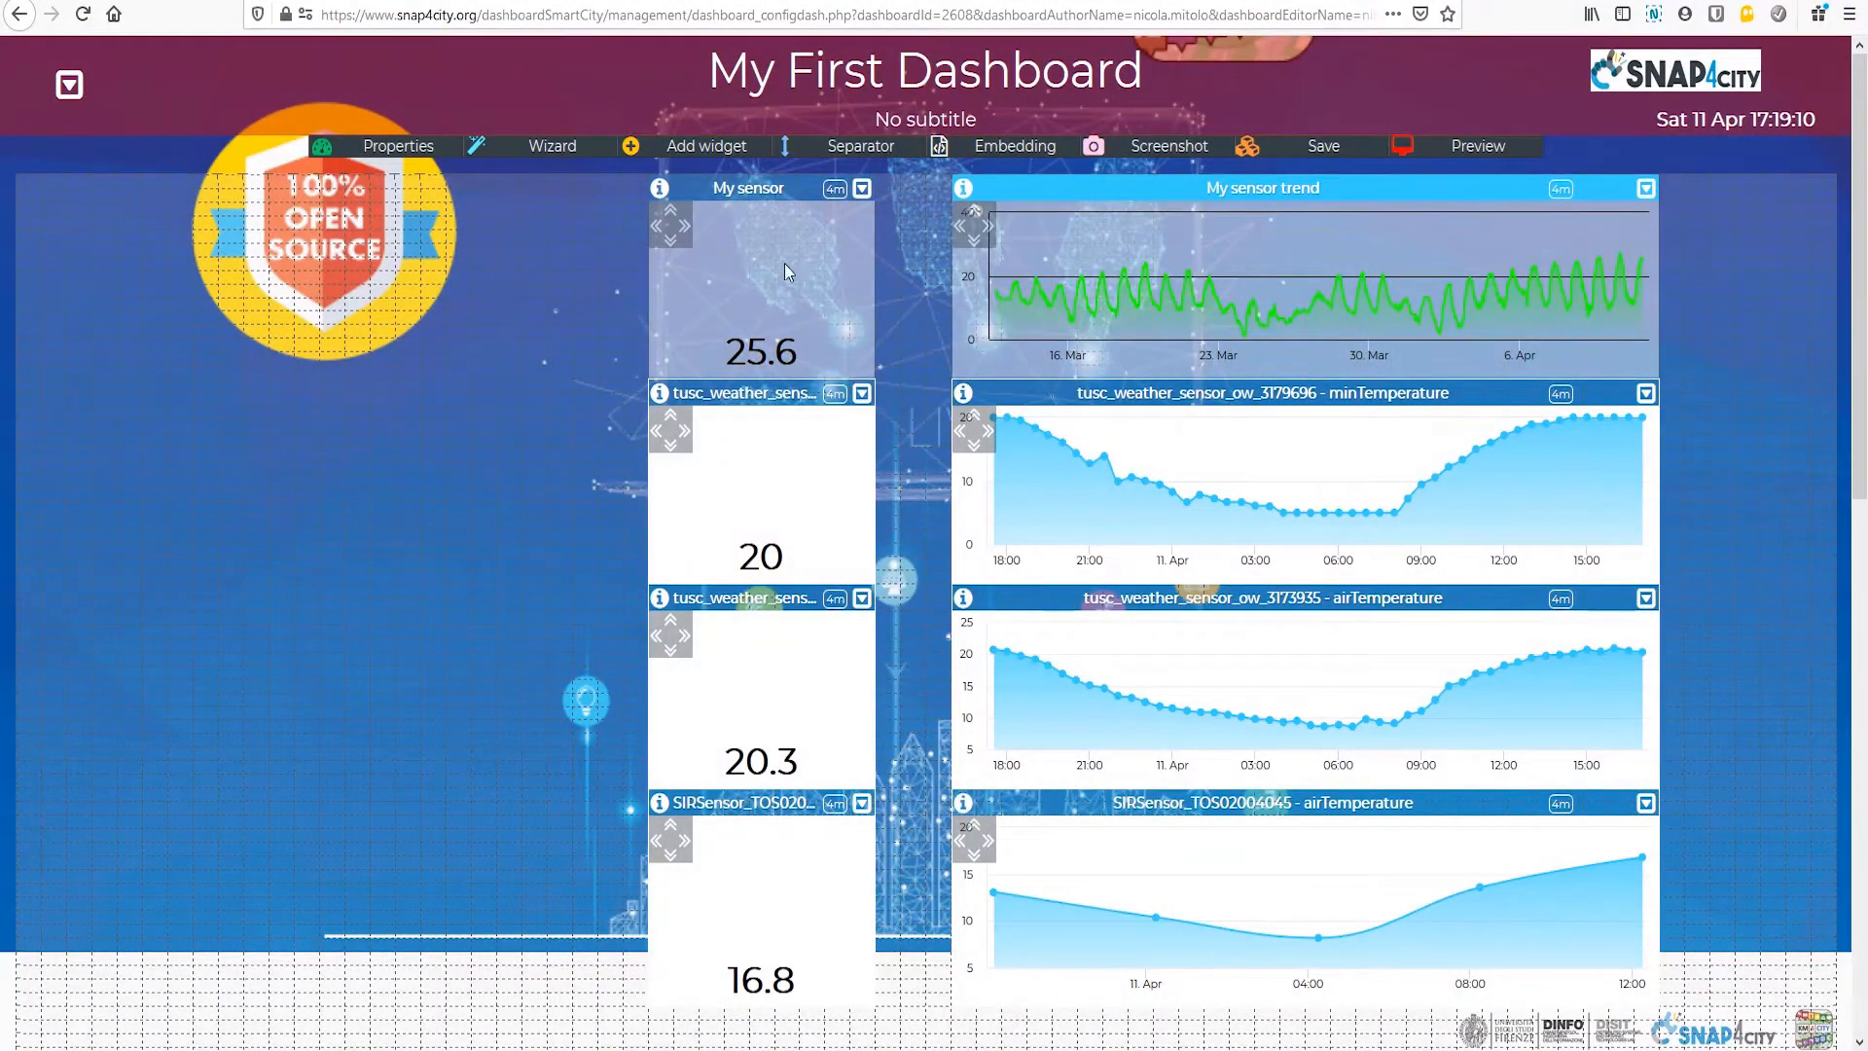
# Step: Preview the dashboard in view mode to check the customized widgets, and return to the editor
pyautogui.click(1488, 158)
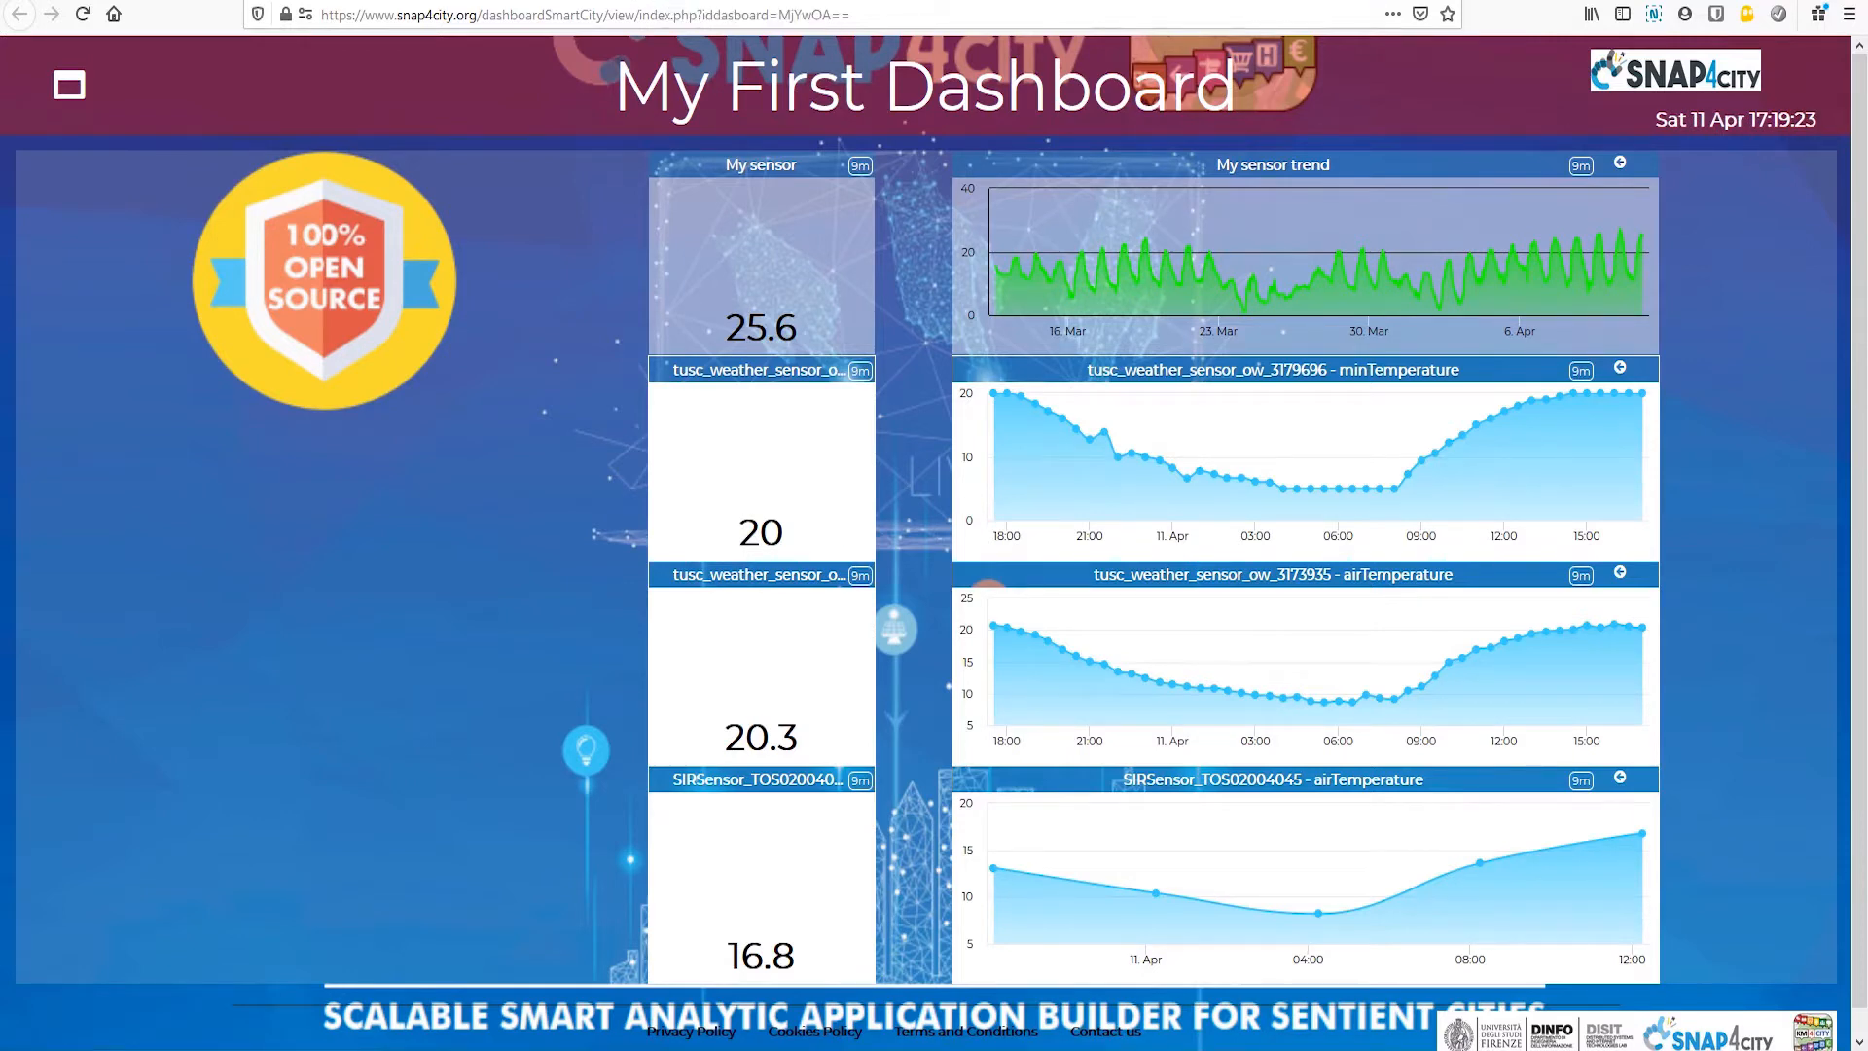
pyautogui.click(660, 1)
# Step: Open the advanced options of the My sensor widget and set its content font size to 52
pyautogui.click(862, 187)
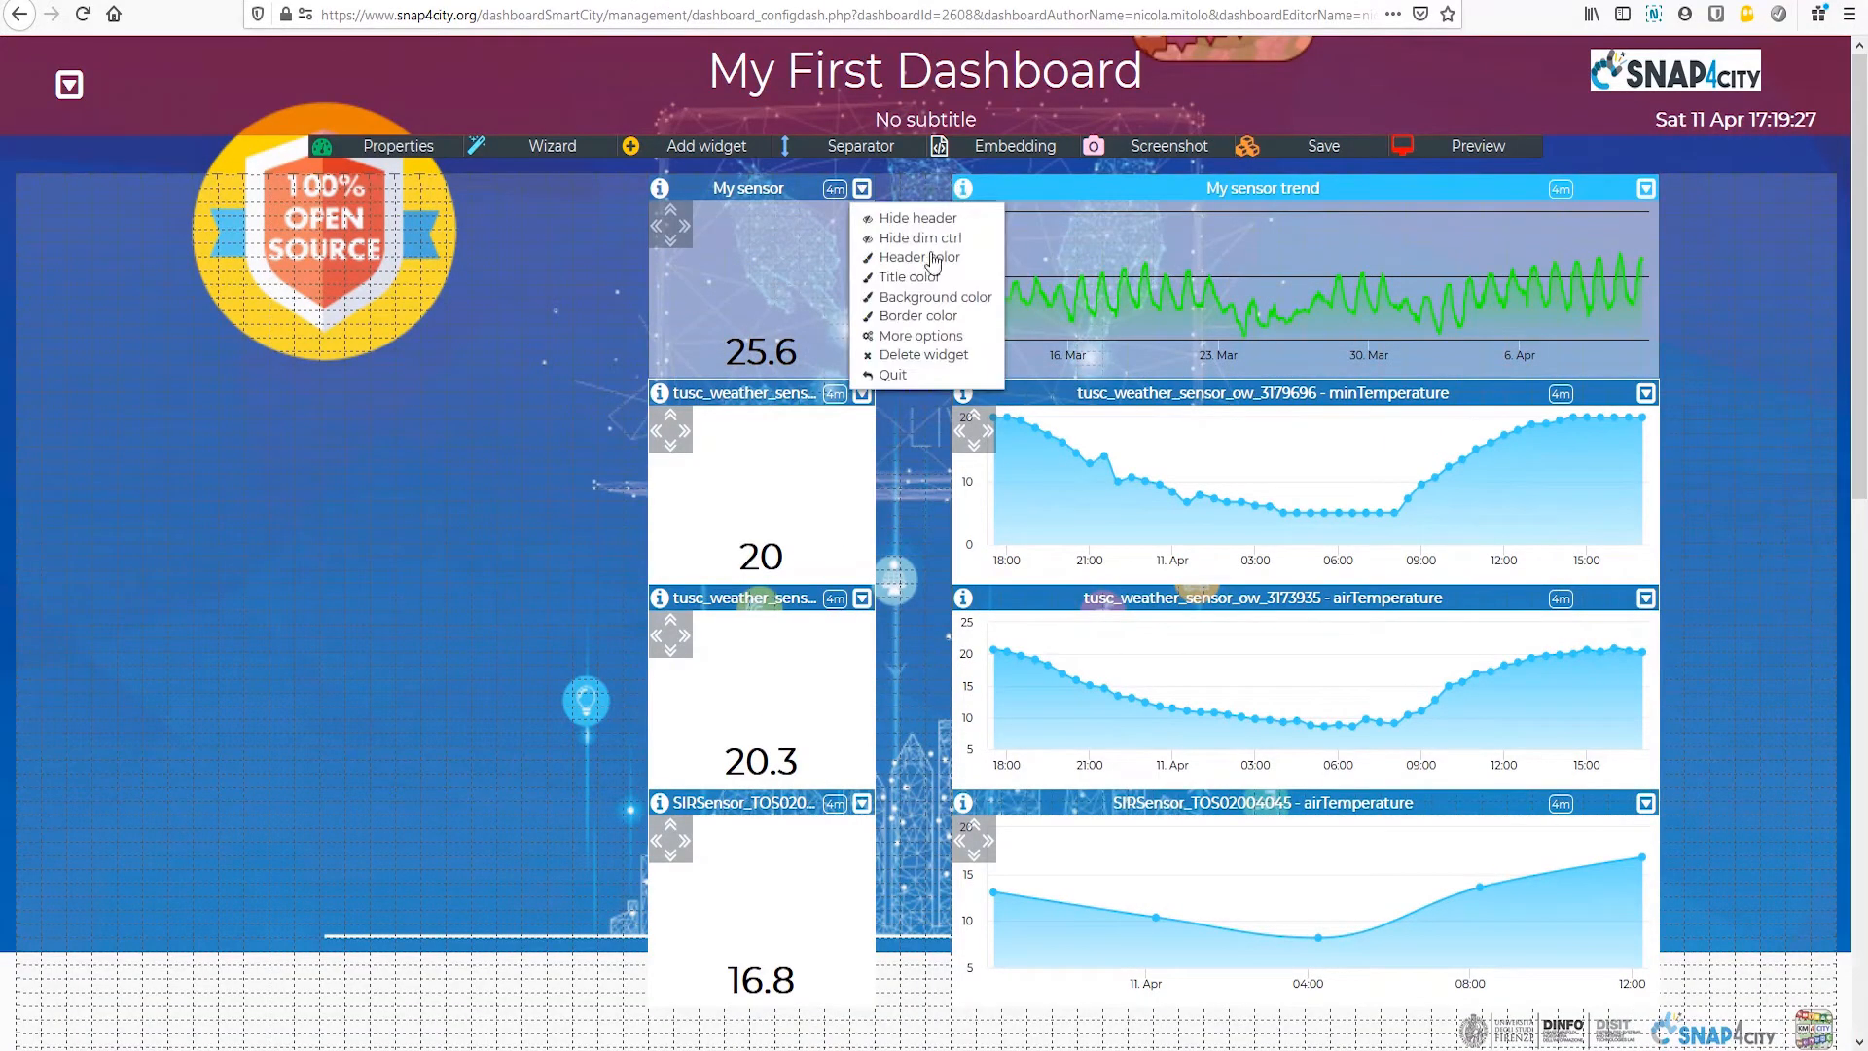
pyautogui.click(922, 337)
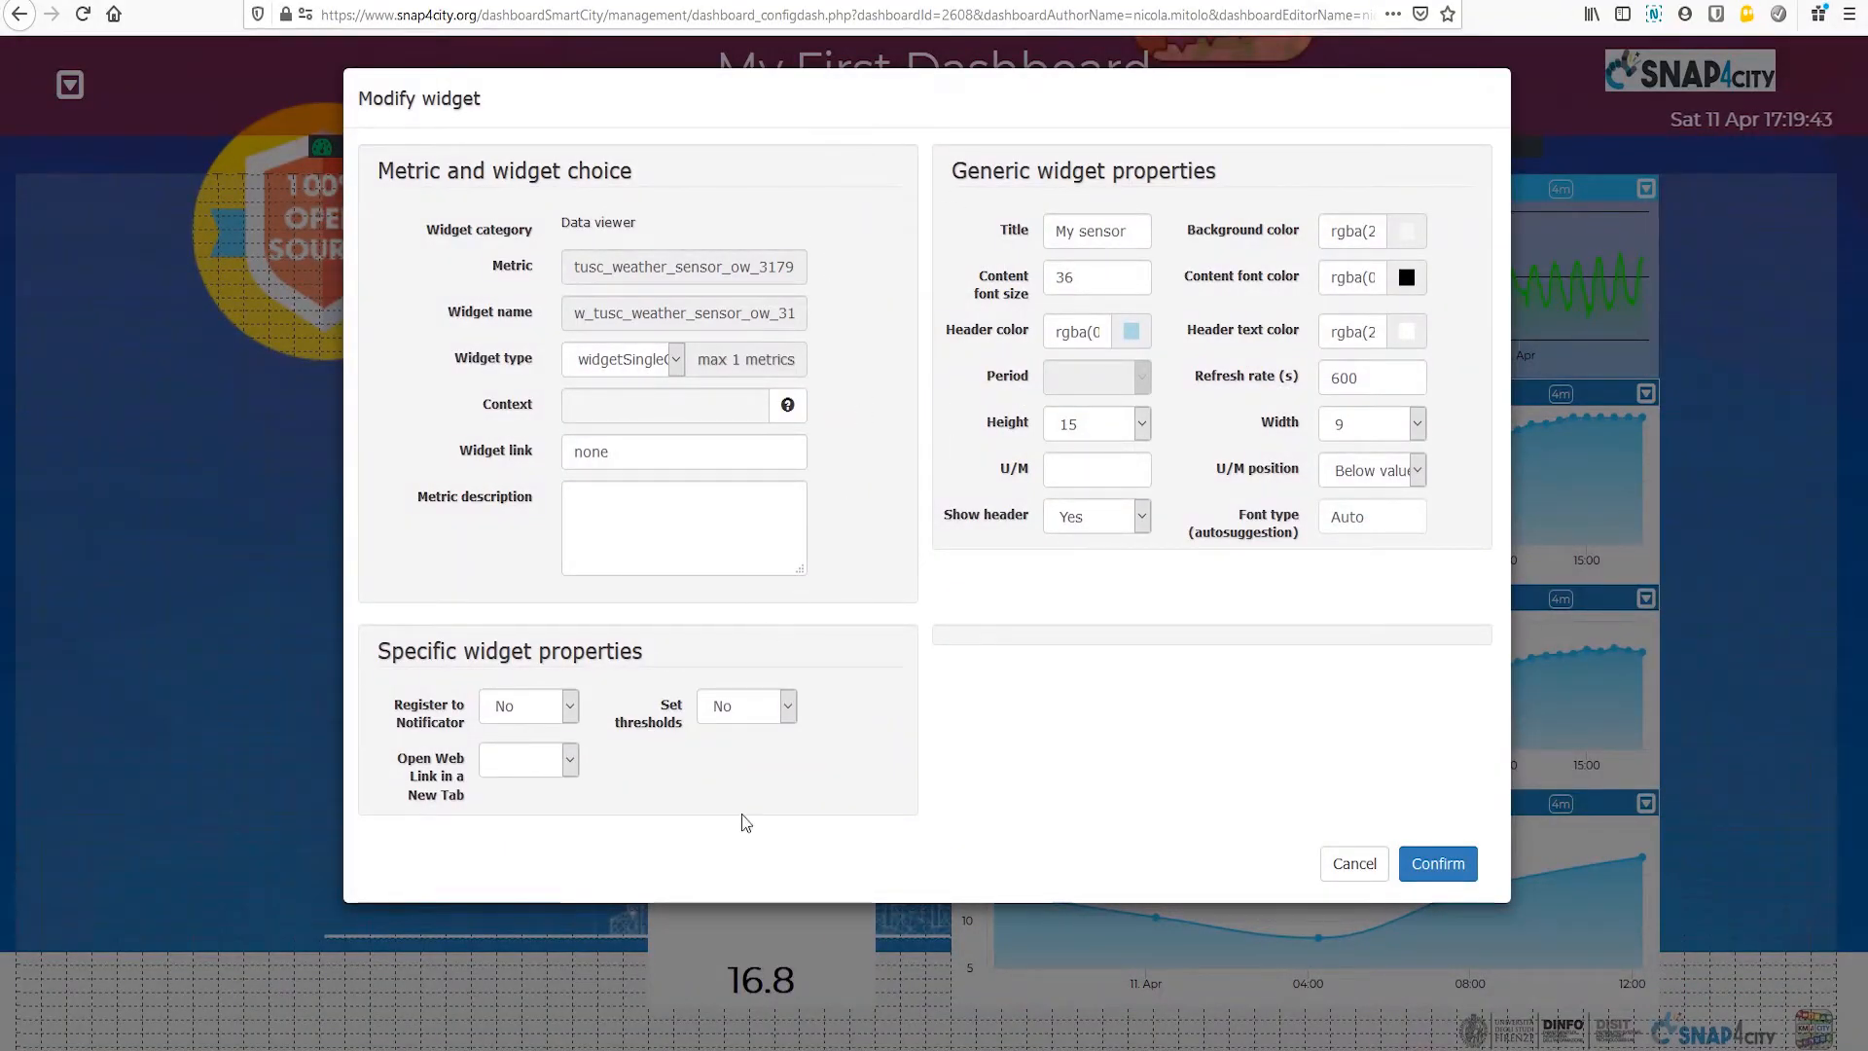
pyautogui.moveTo(1096, 281); pyautogui.dragTo(1000, 258)
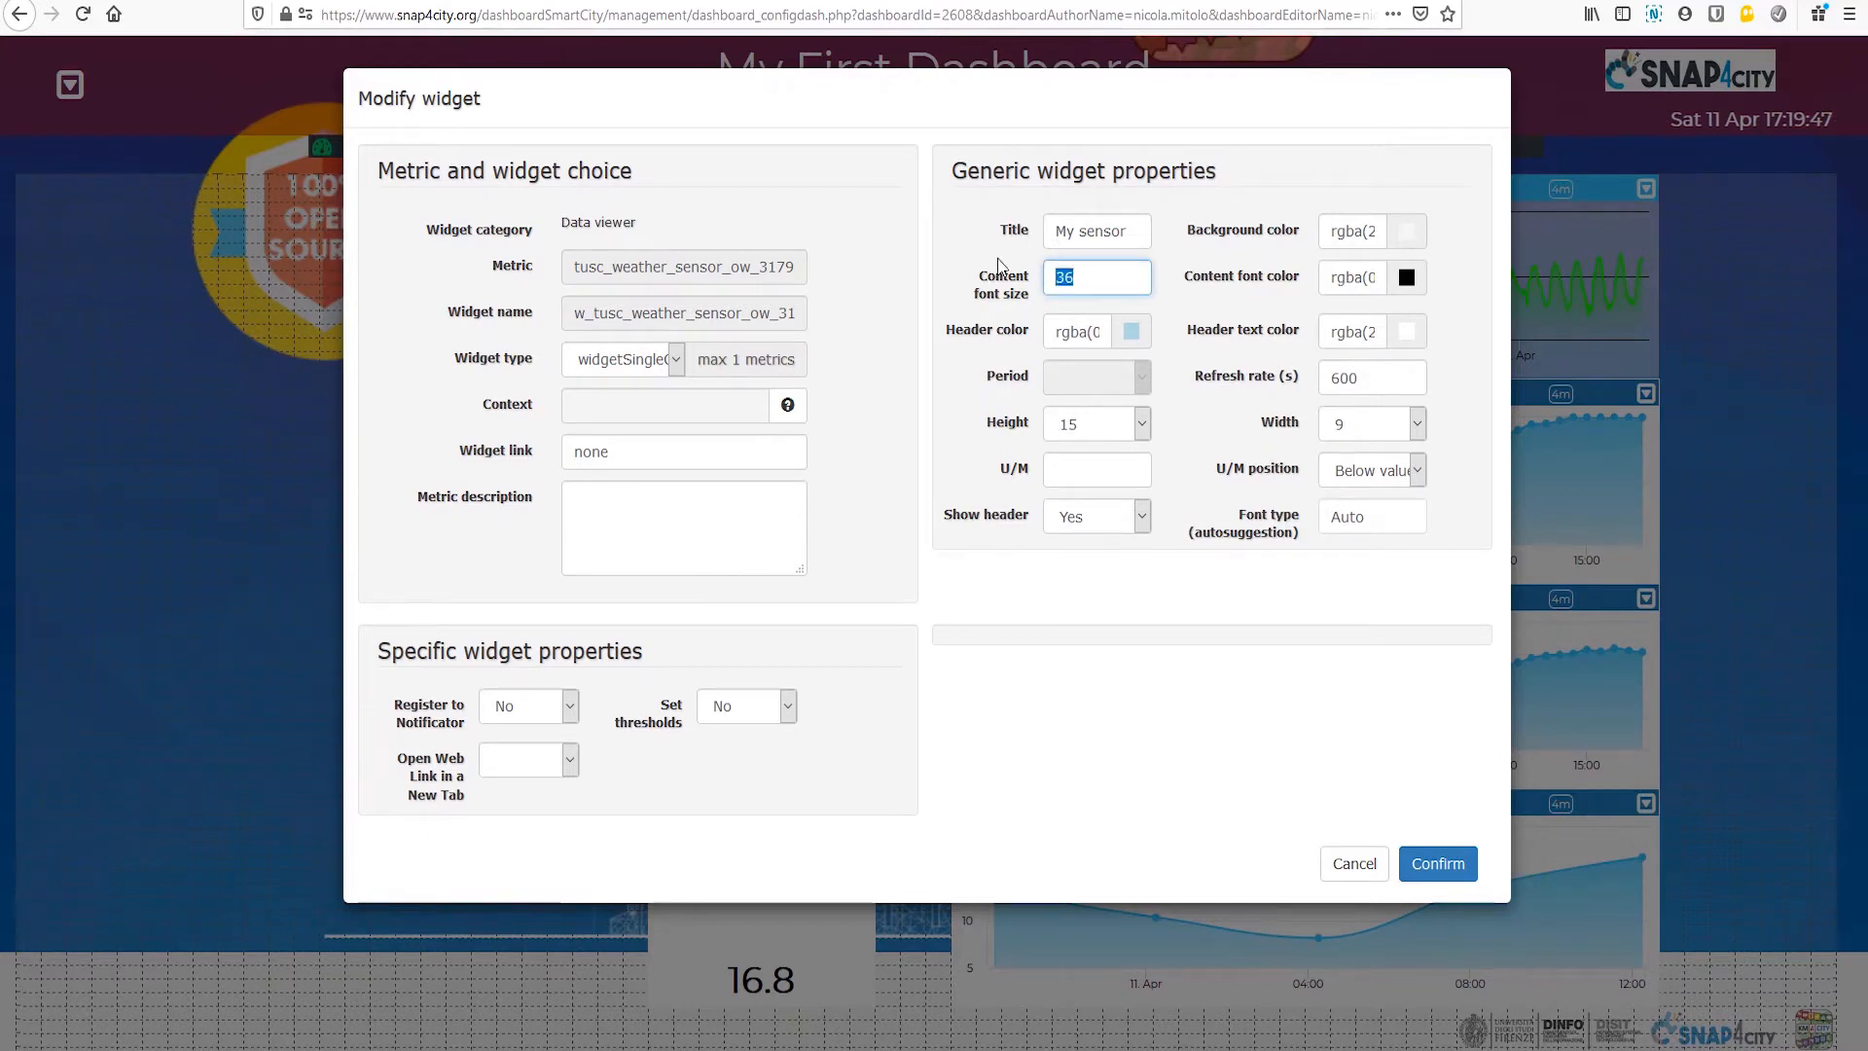
pyautogui.write('52')
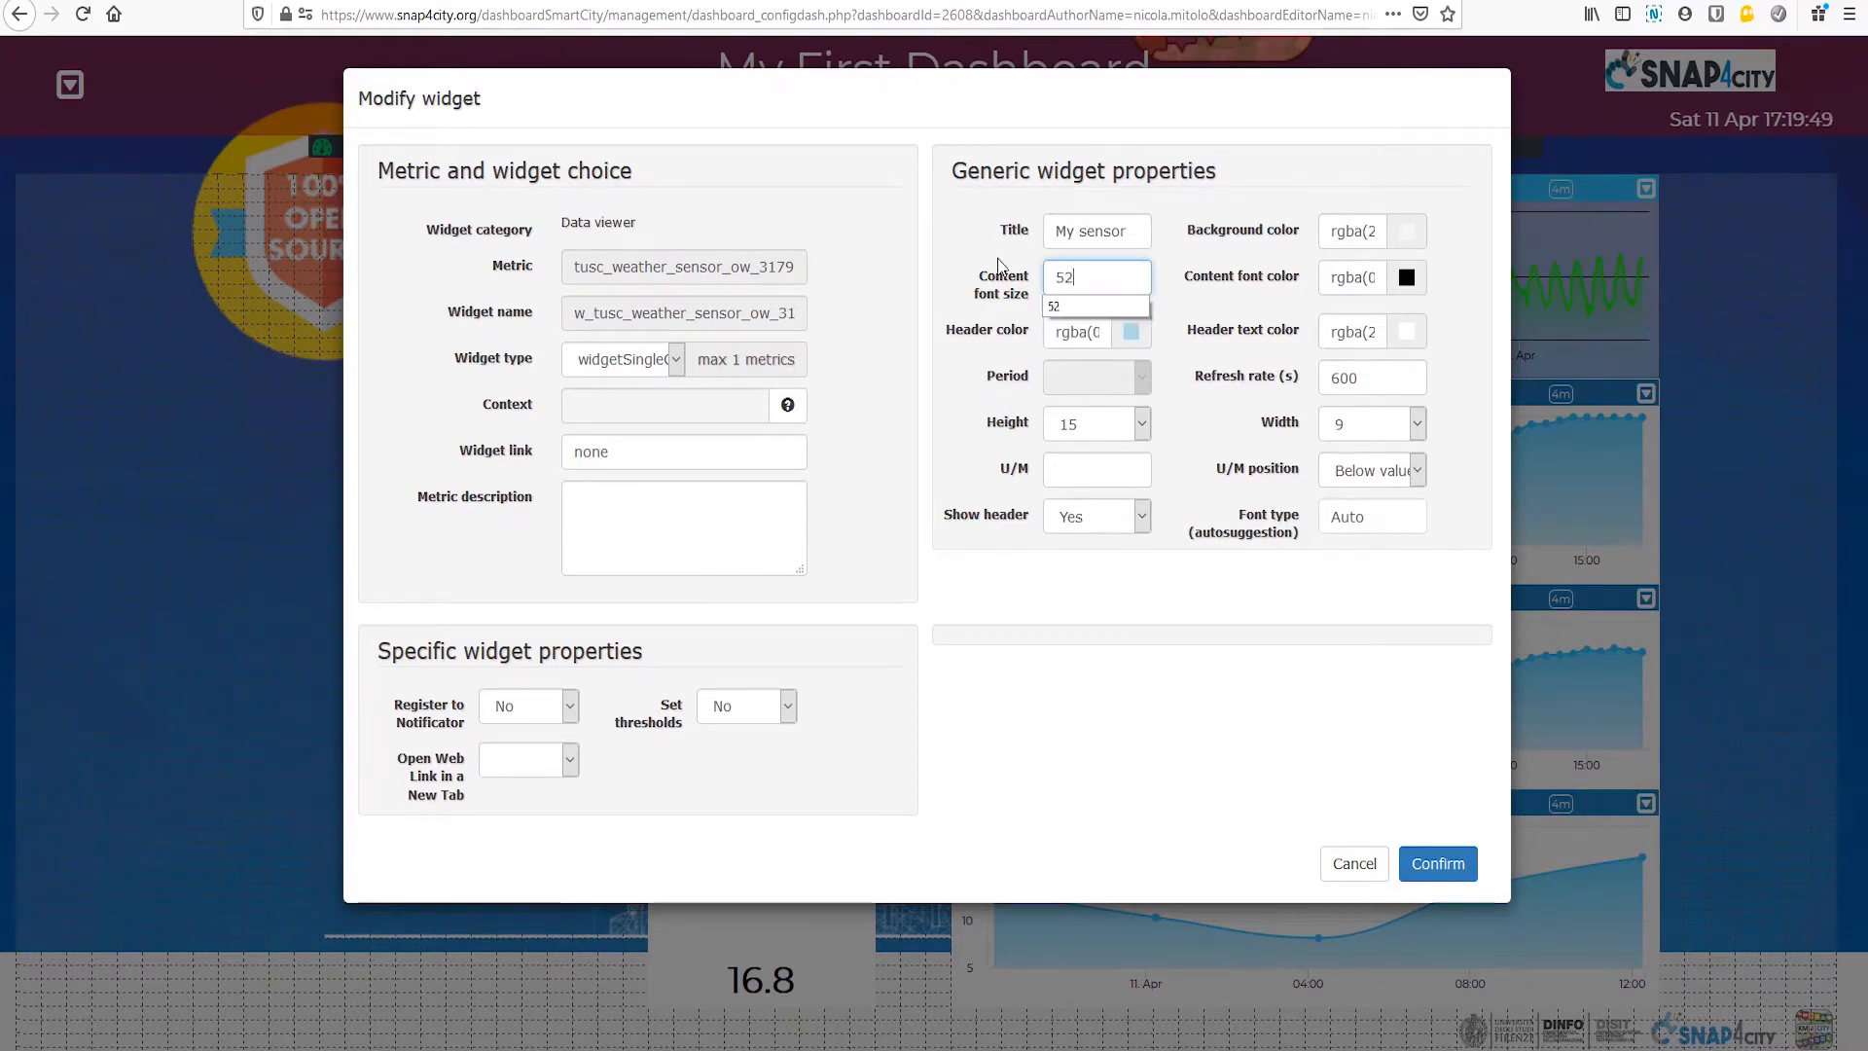
# Step: Enter °C as the My sensor widget's unit of measure, positioned below the value
pyautogui.click(1084, 470)
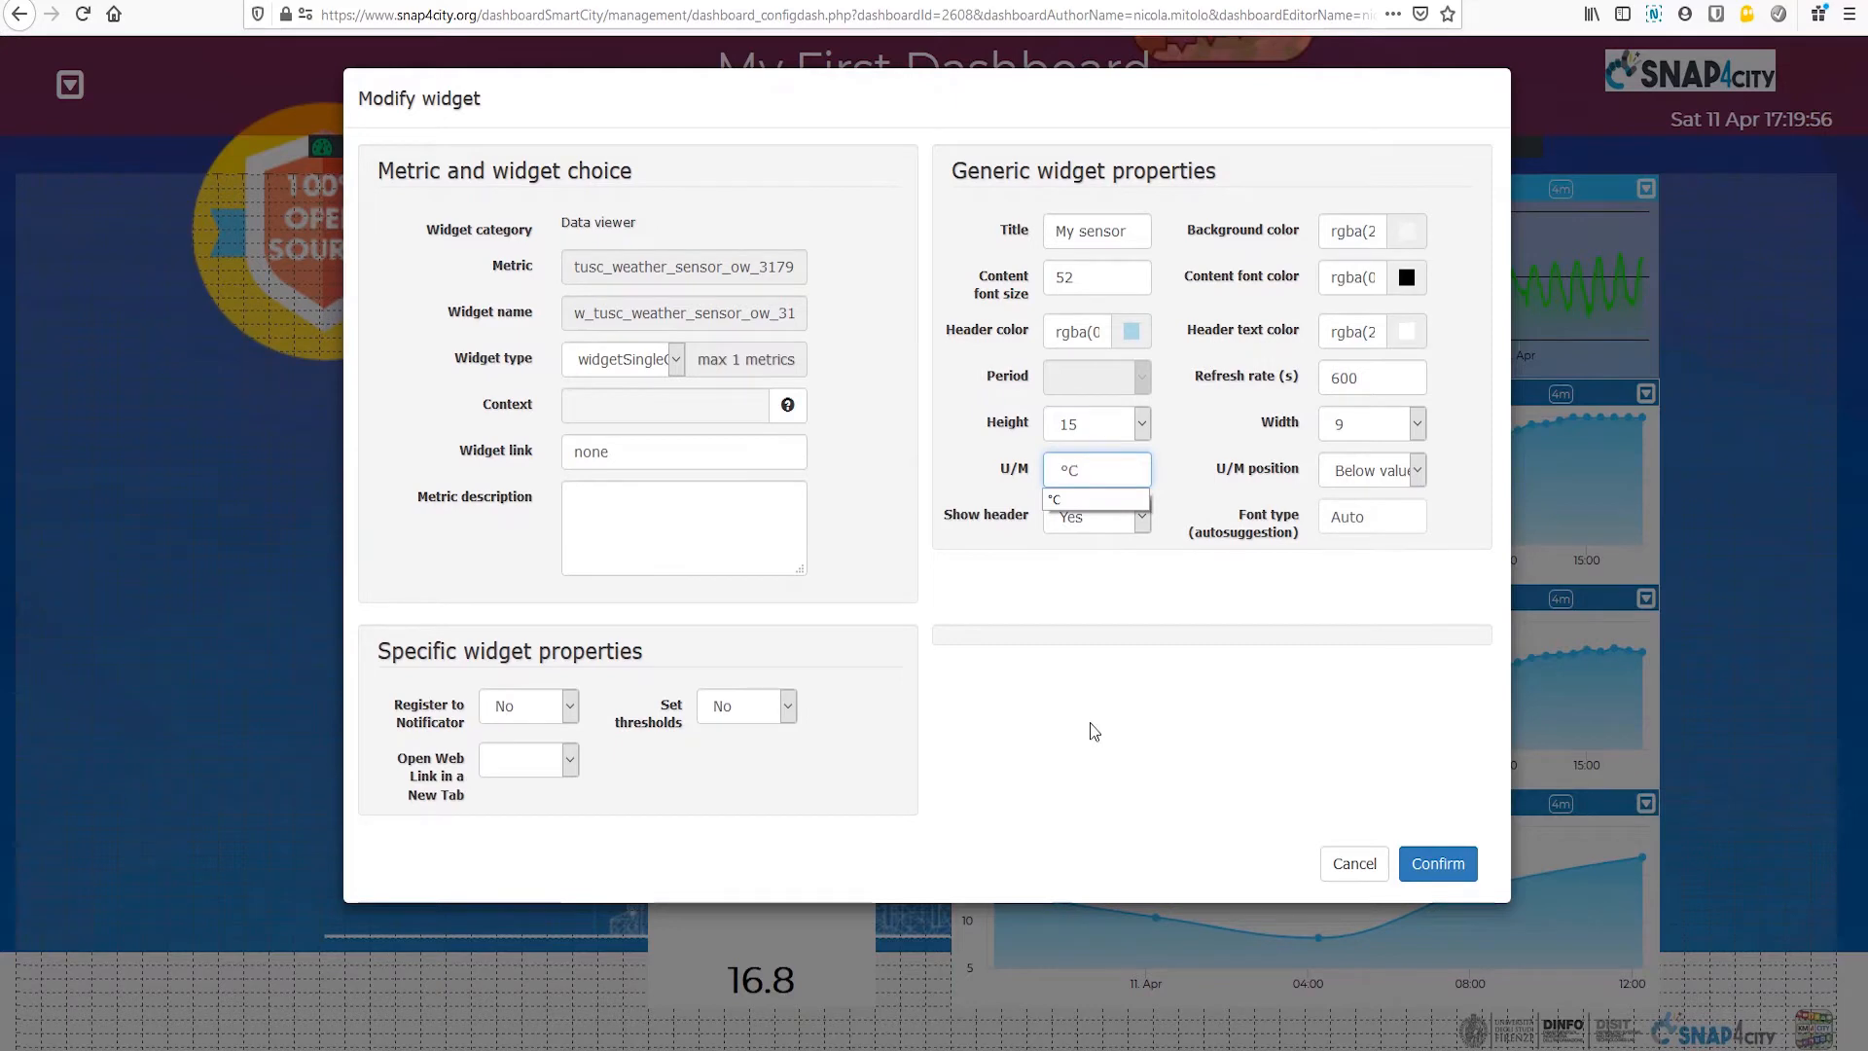
pyautogui.click(1136, 474)
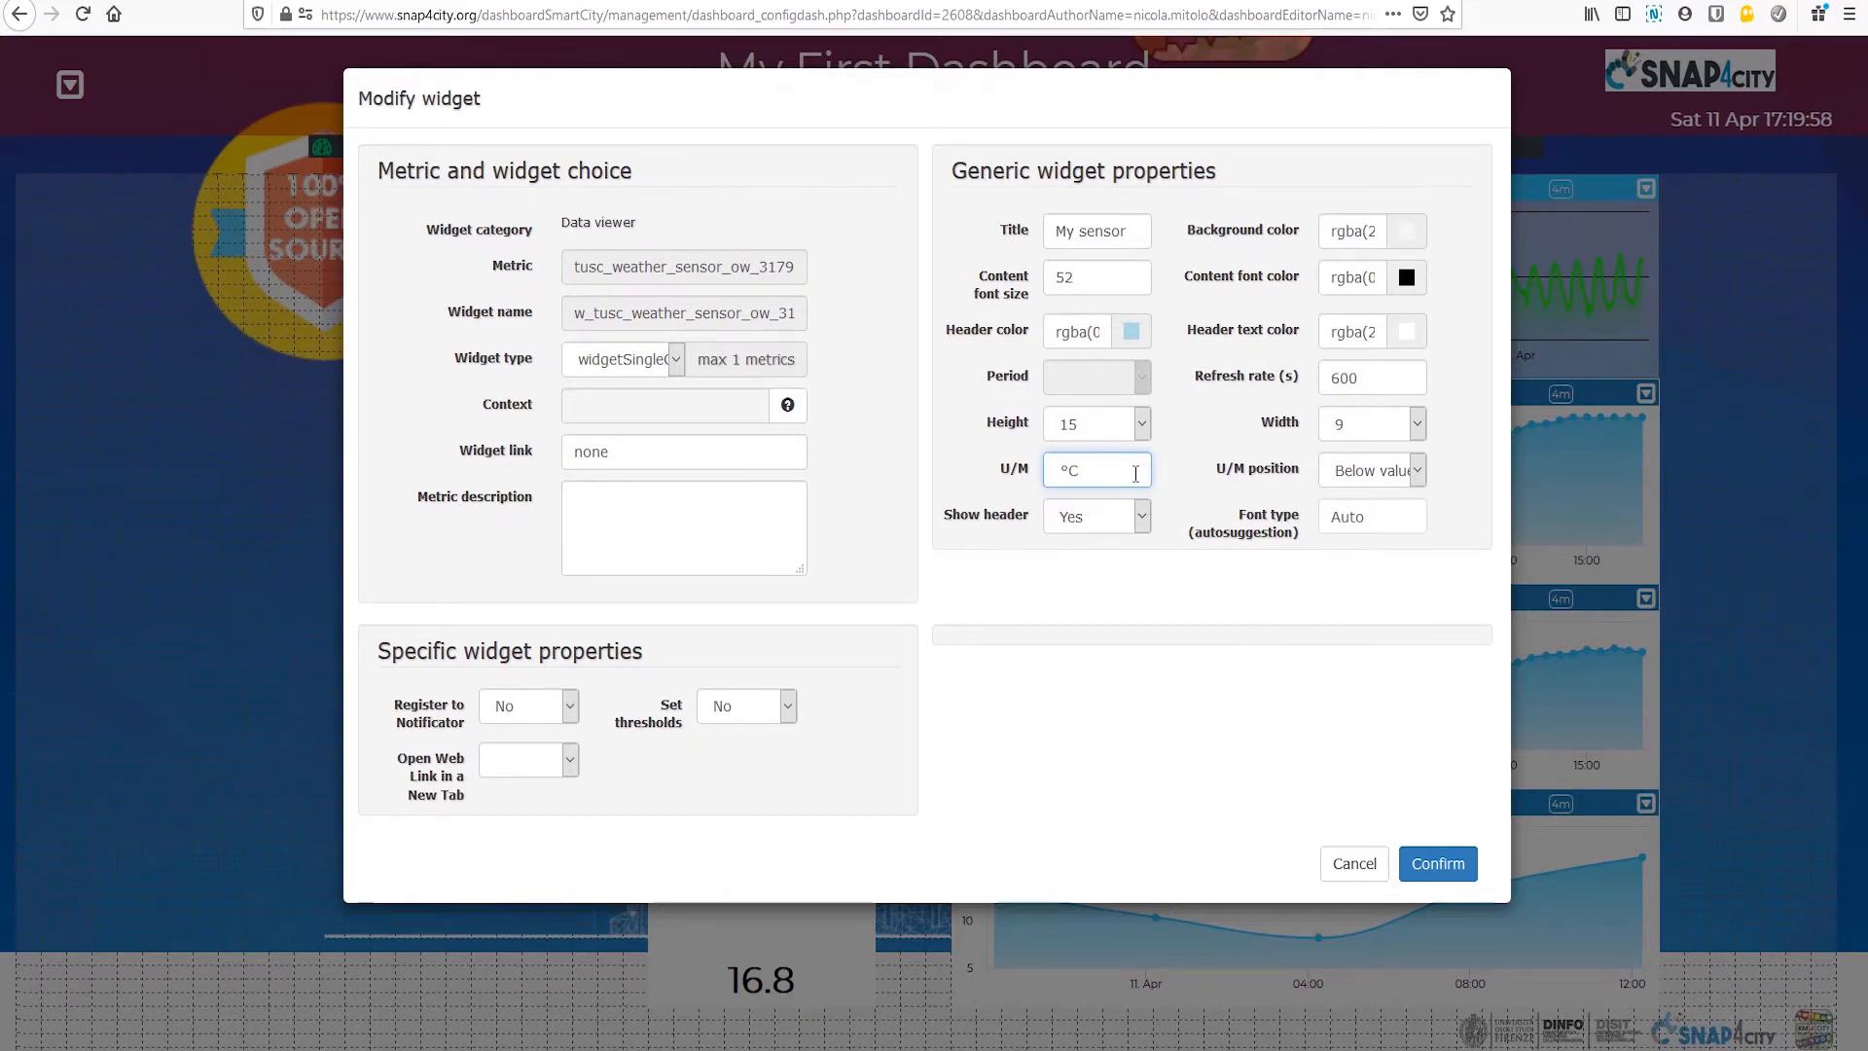
pyautogui.click(1420, 475)
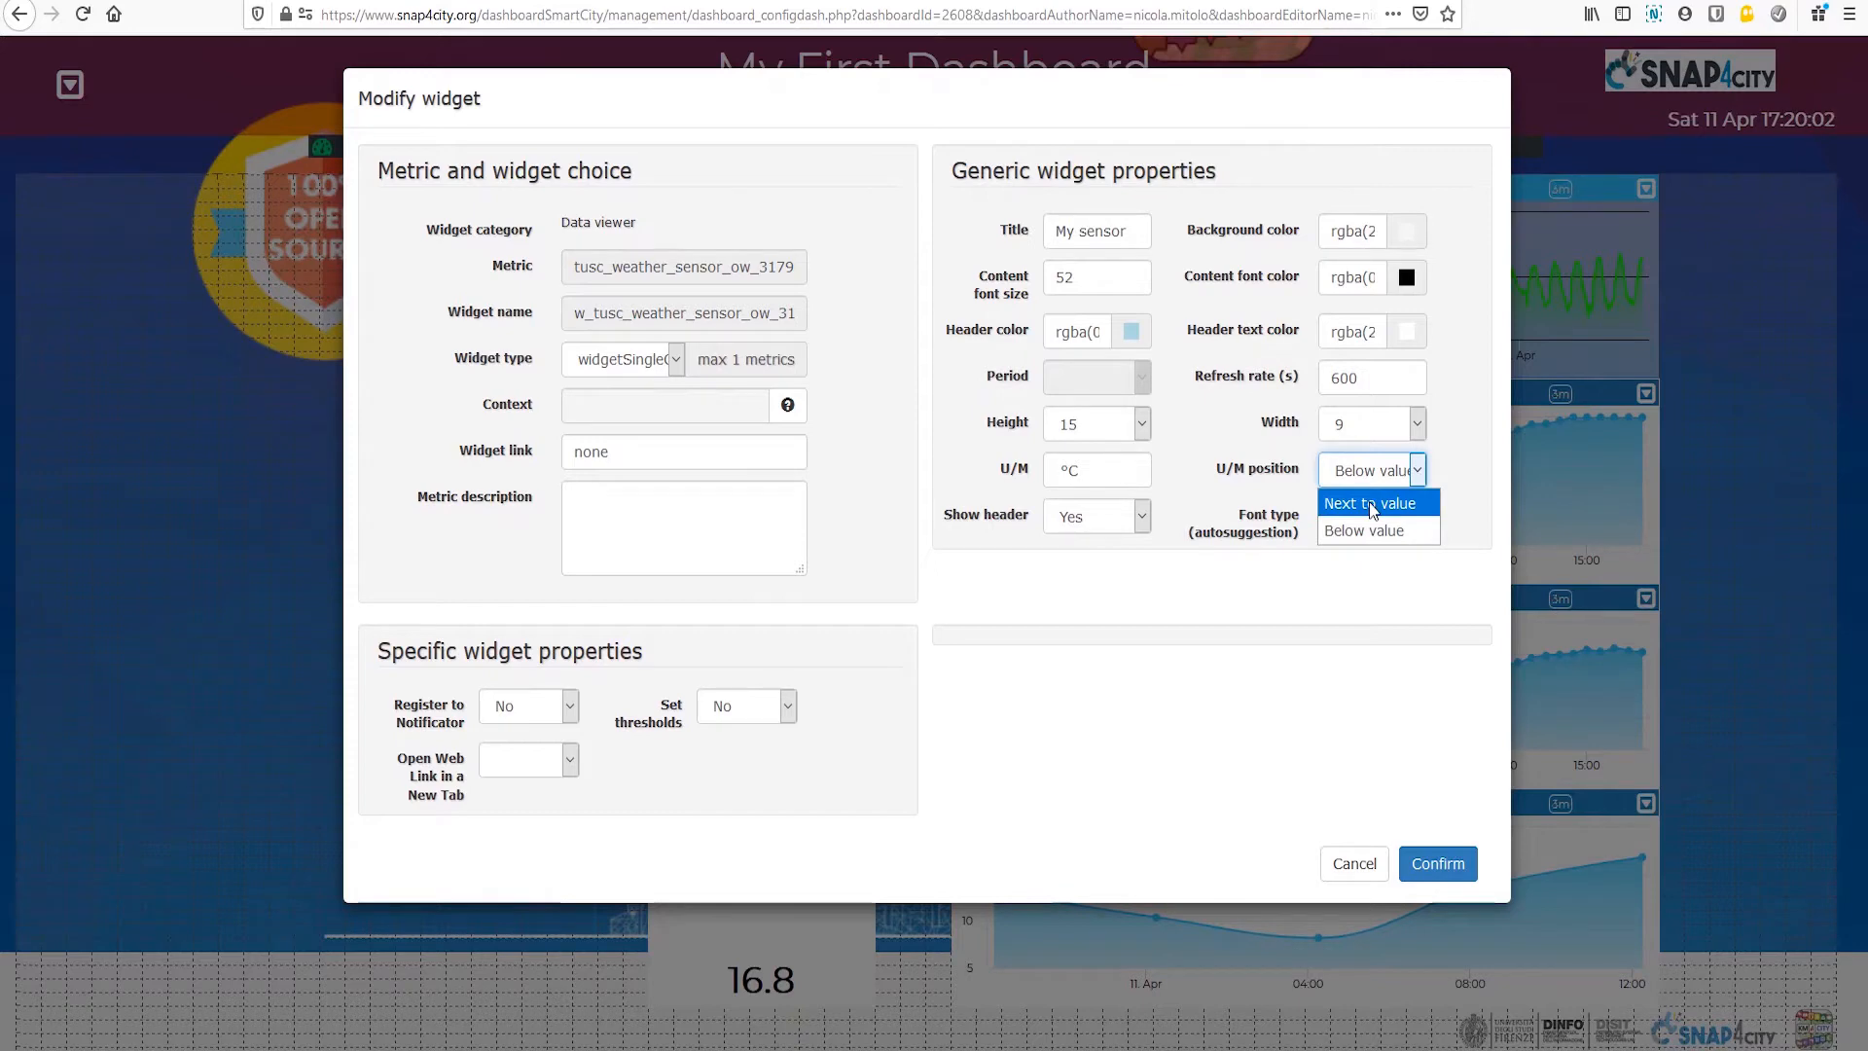
pyautogui.click(1420, 474)
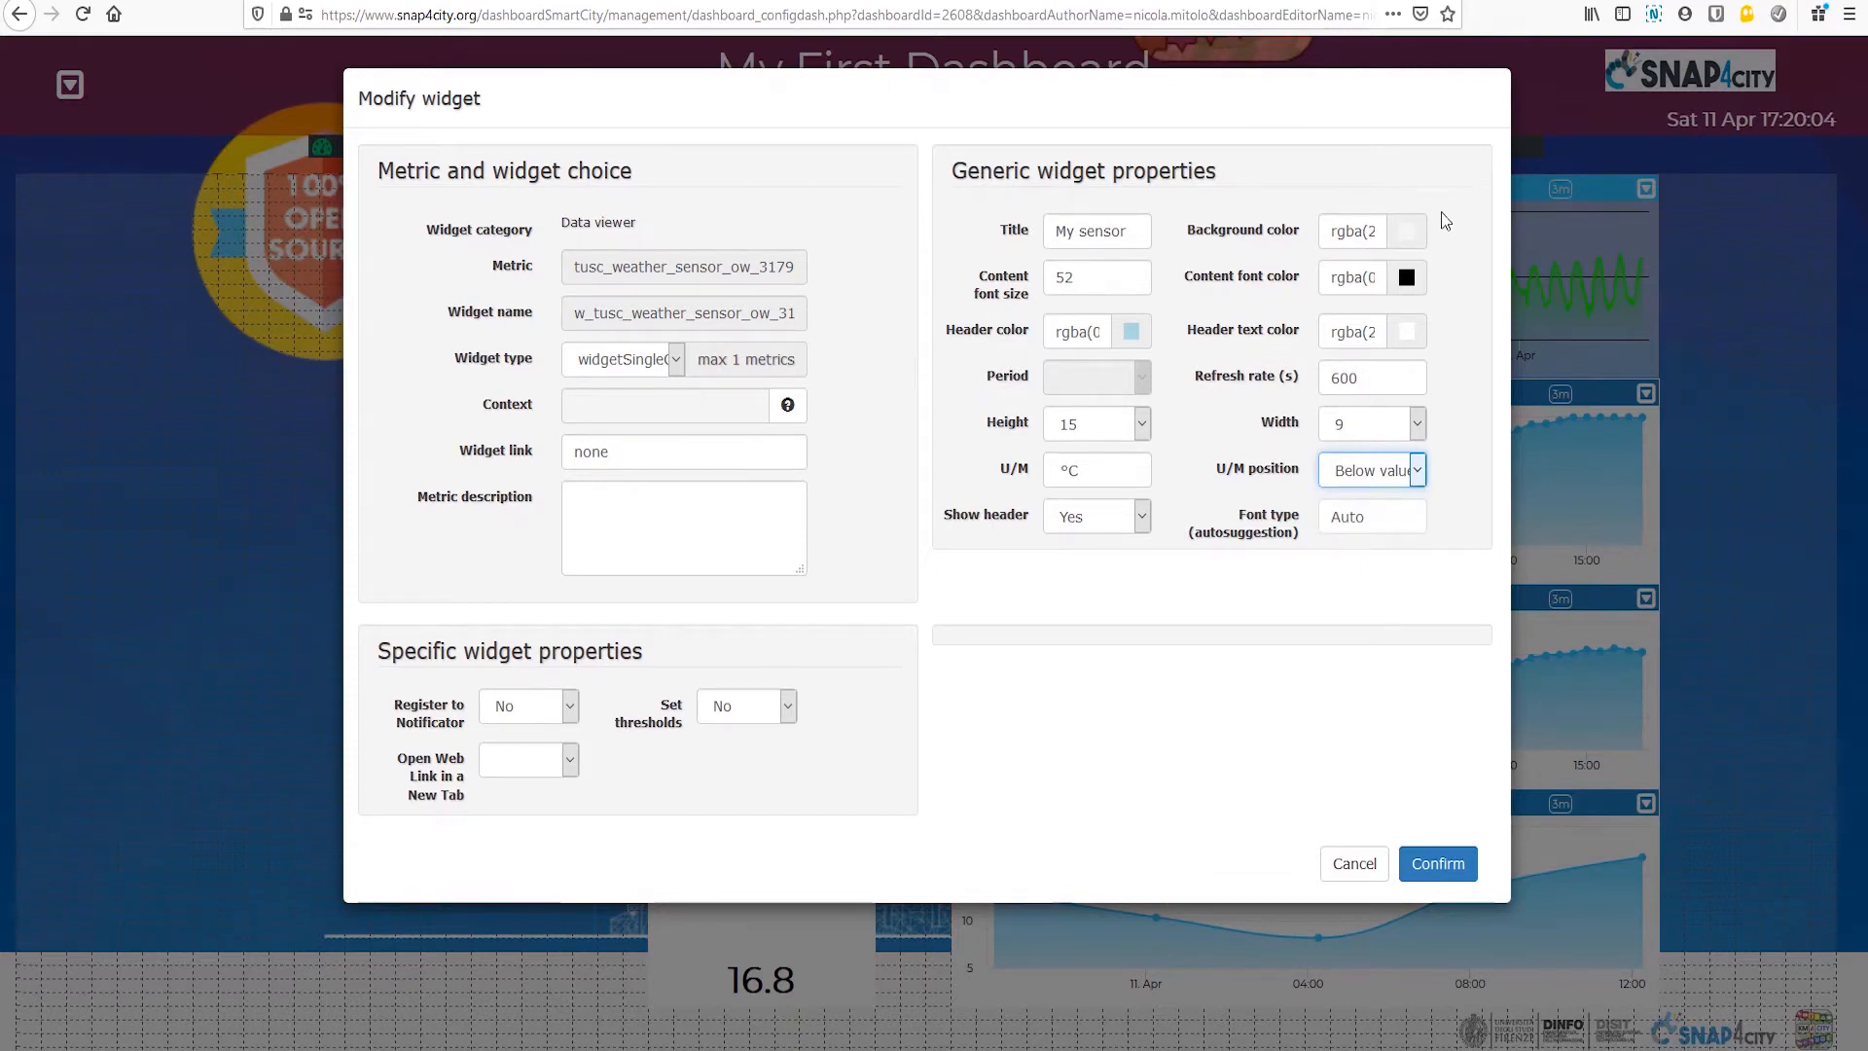
# Step: Set the My sensor widget's content font color to white and confirm the widget changes
pyautogui.click(1406, 282)
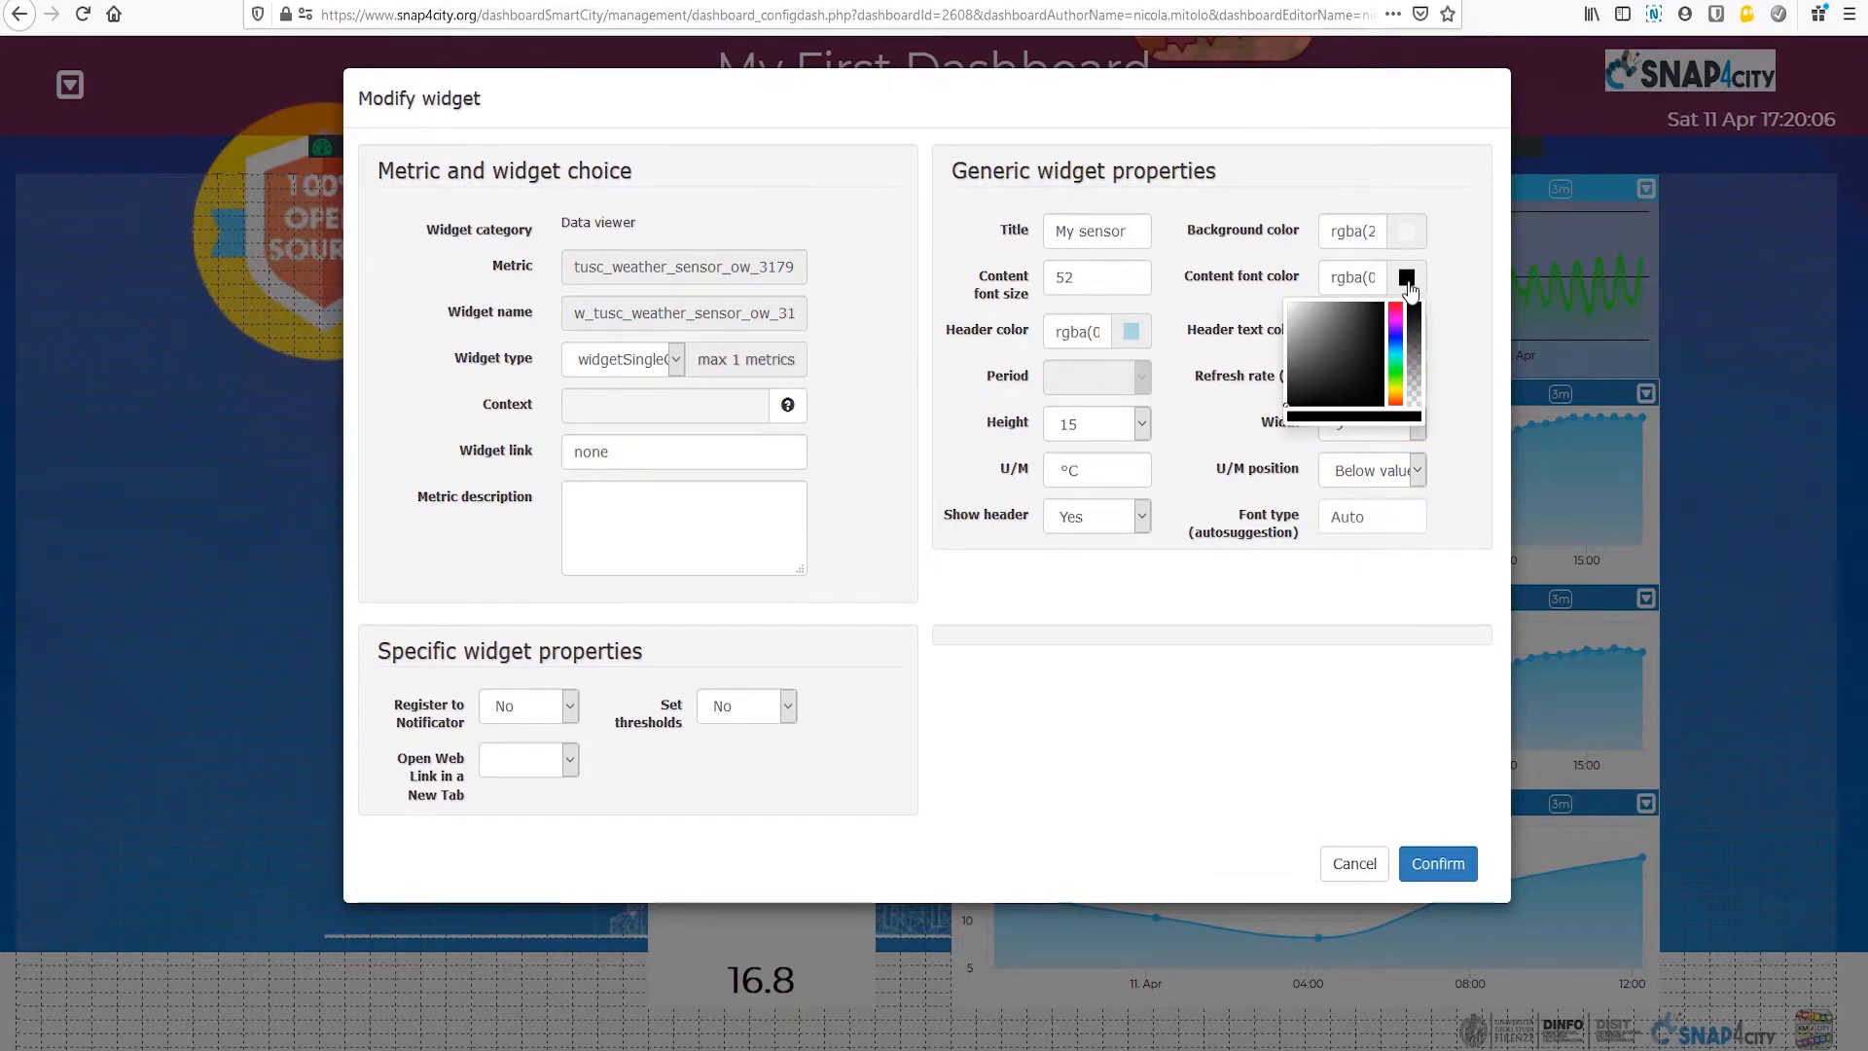
pyautogui.moveTo(1319, 370); pyautogui.dragTo(1281, 261)
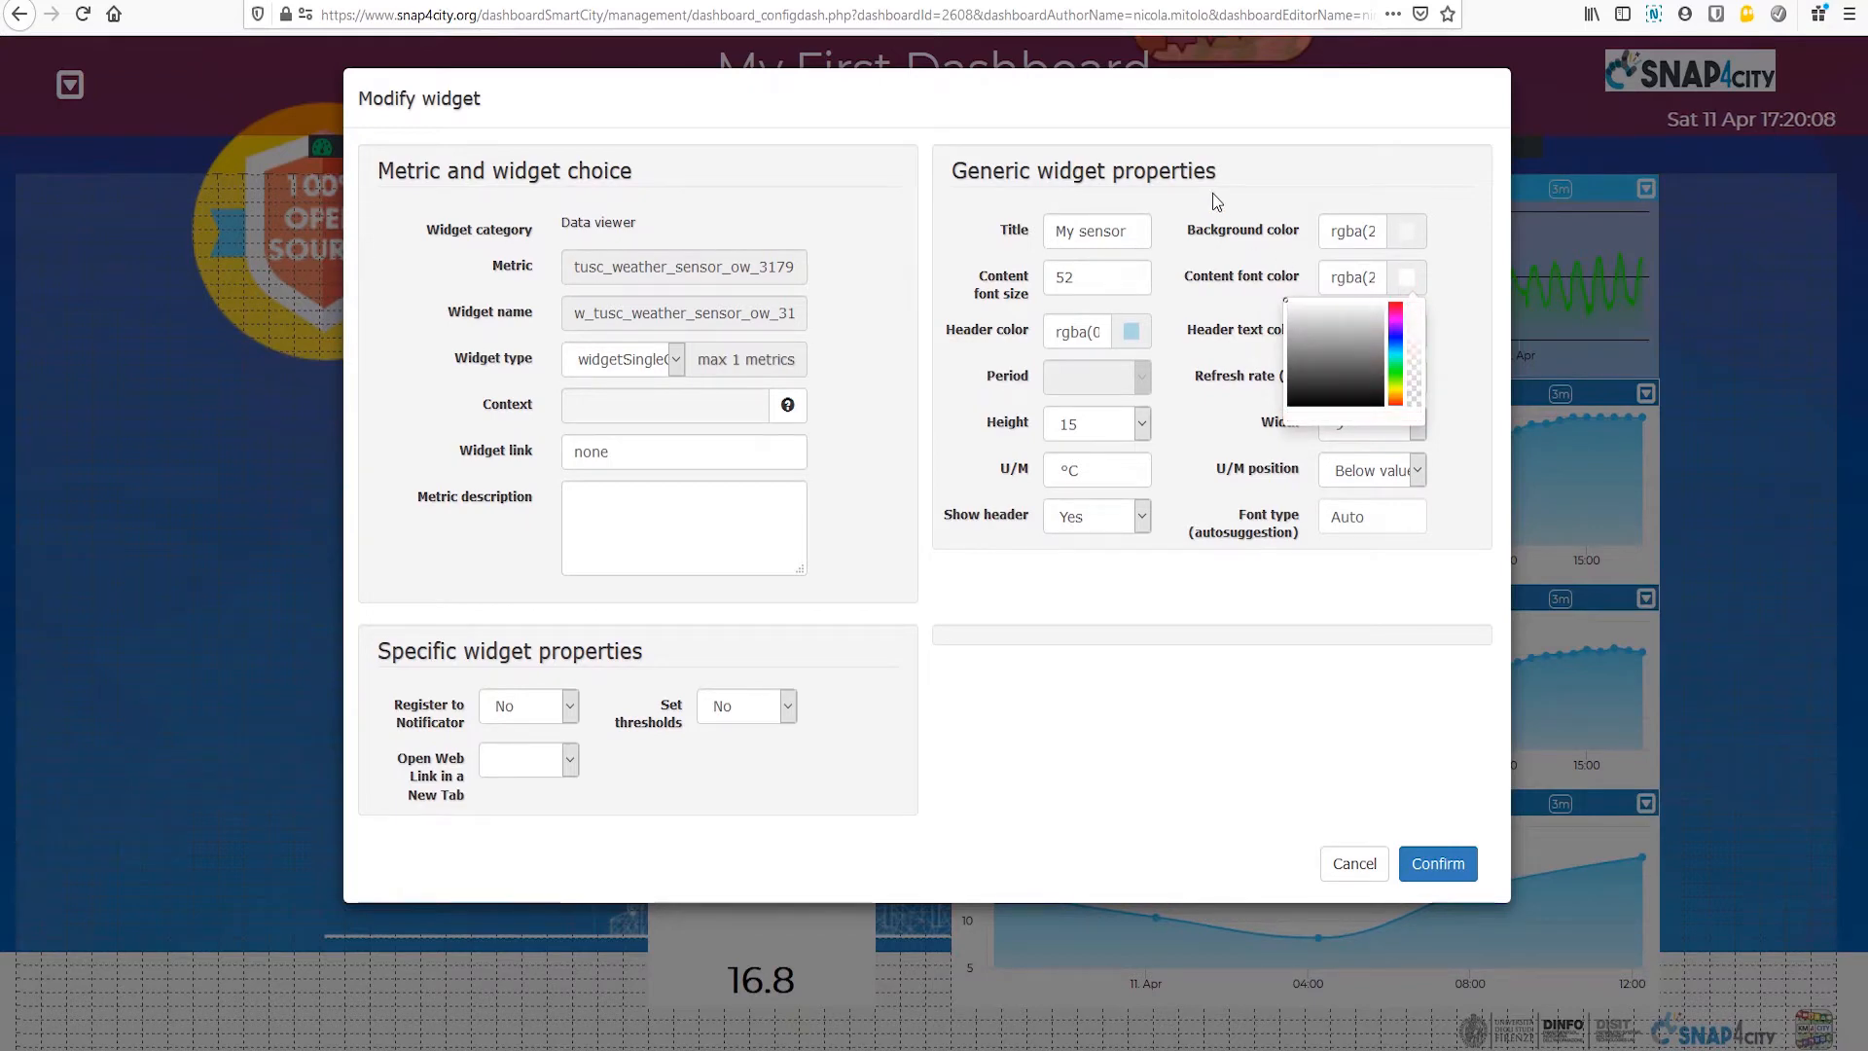
pyautogui.click(1409, 280)
pyautogui.click(1444, 670)
pyautogui.click(1445, 869)
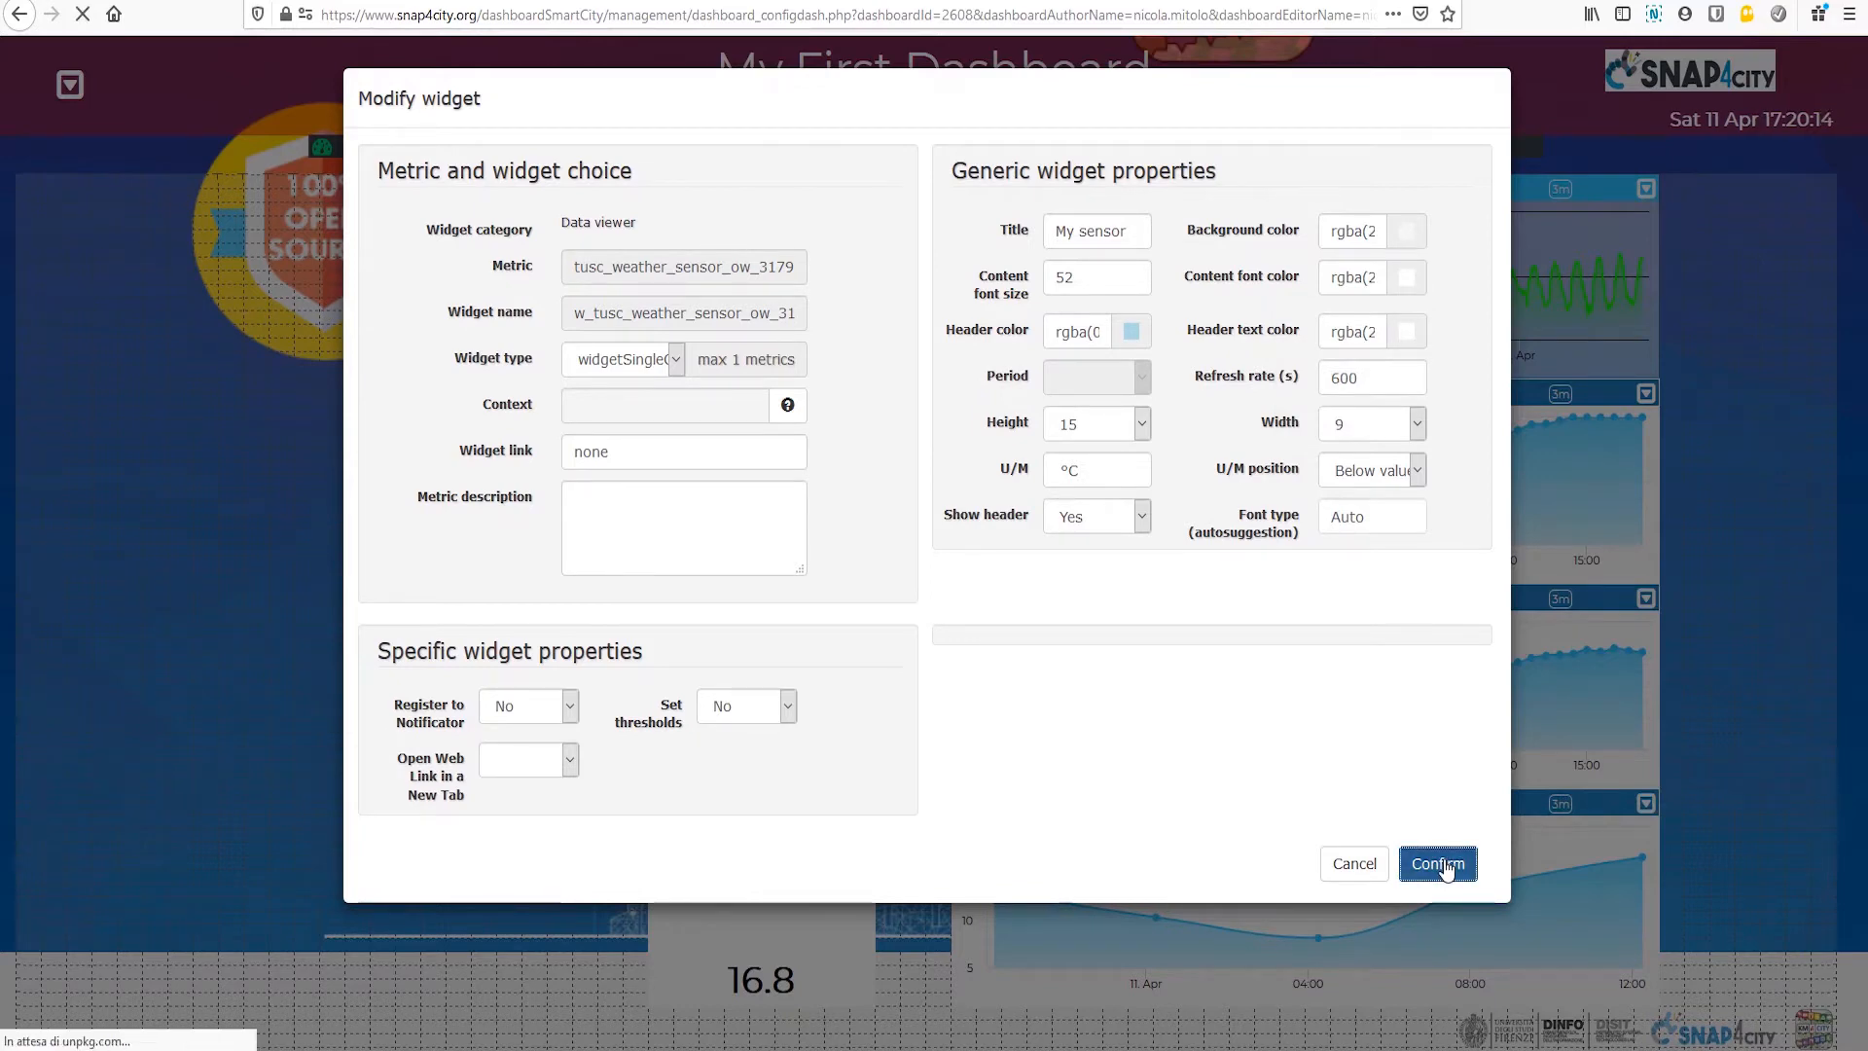
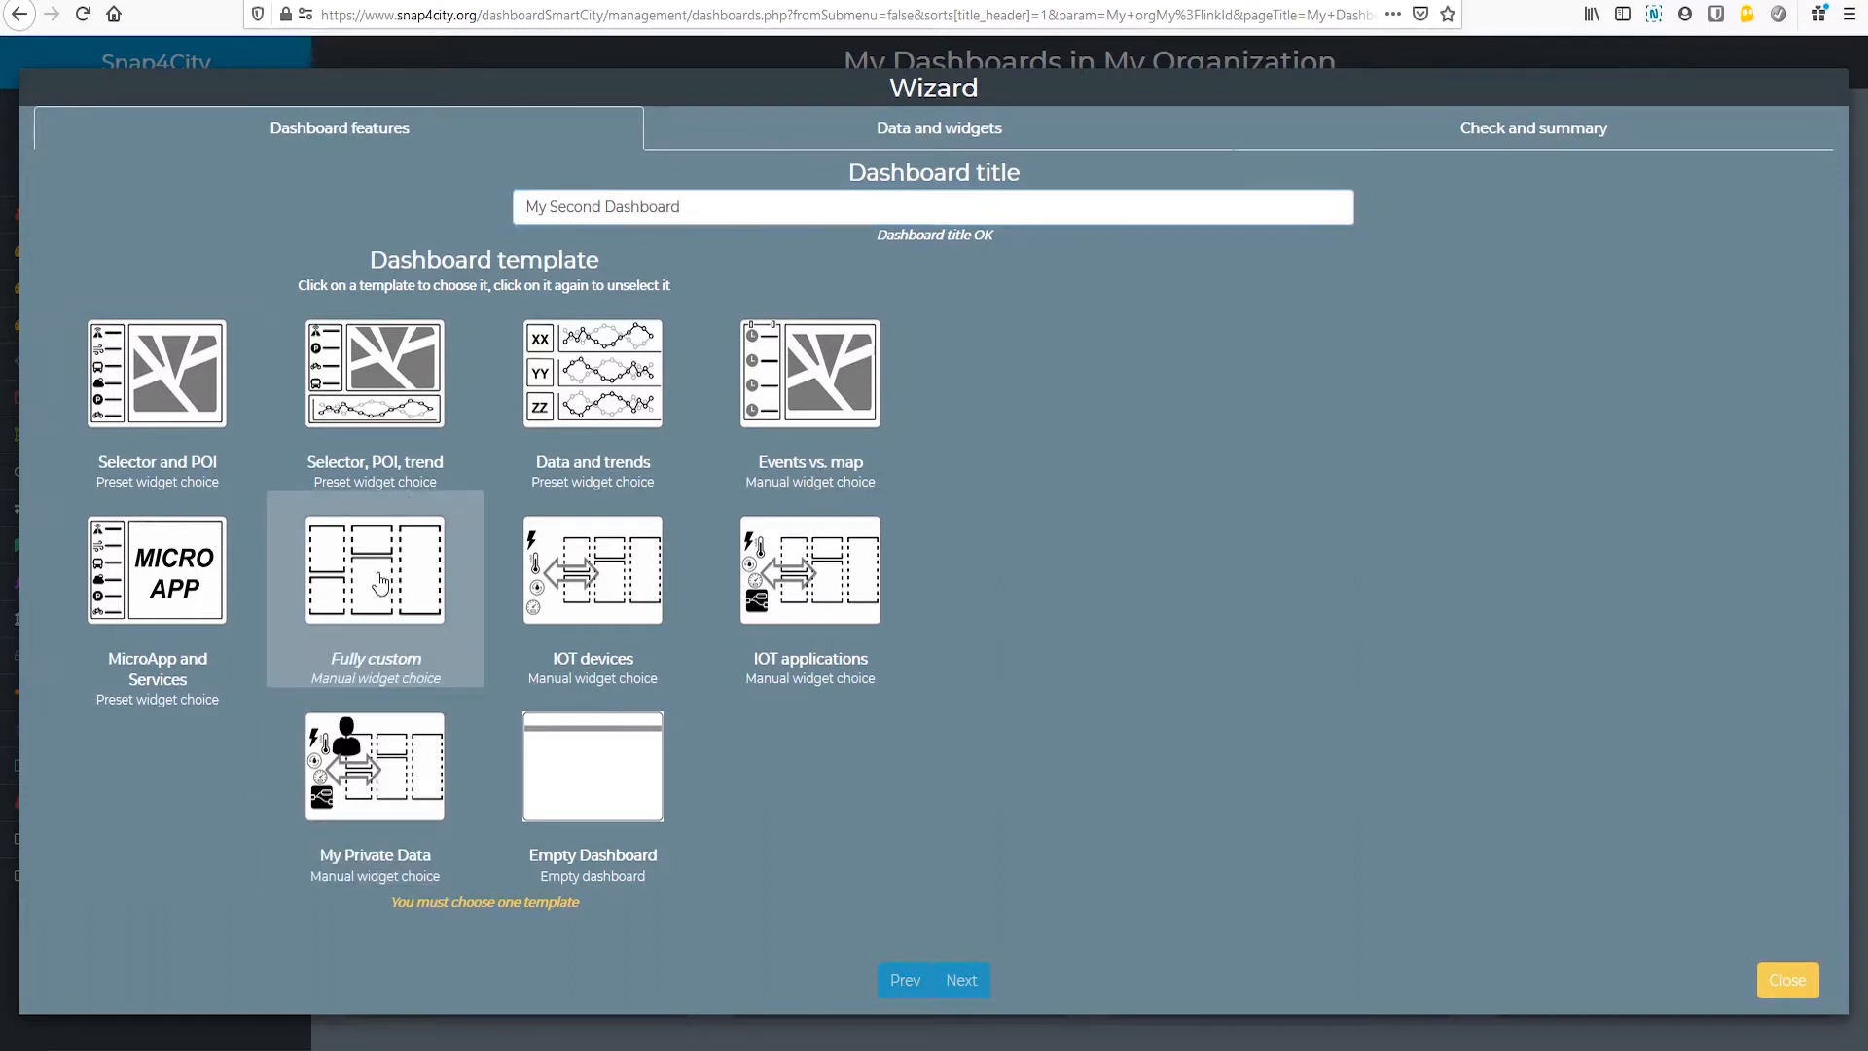
# Step: Choose the Fully custom template and limit the data sources to the Heatmap, POI and Sensor high-level types
pyautogui.click(381, 583)
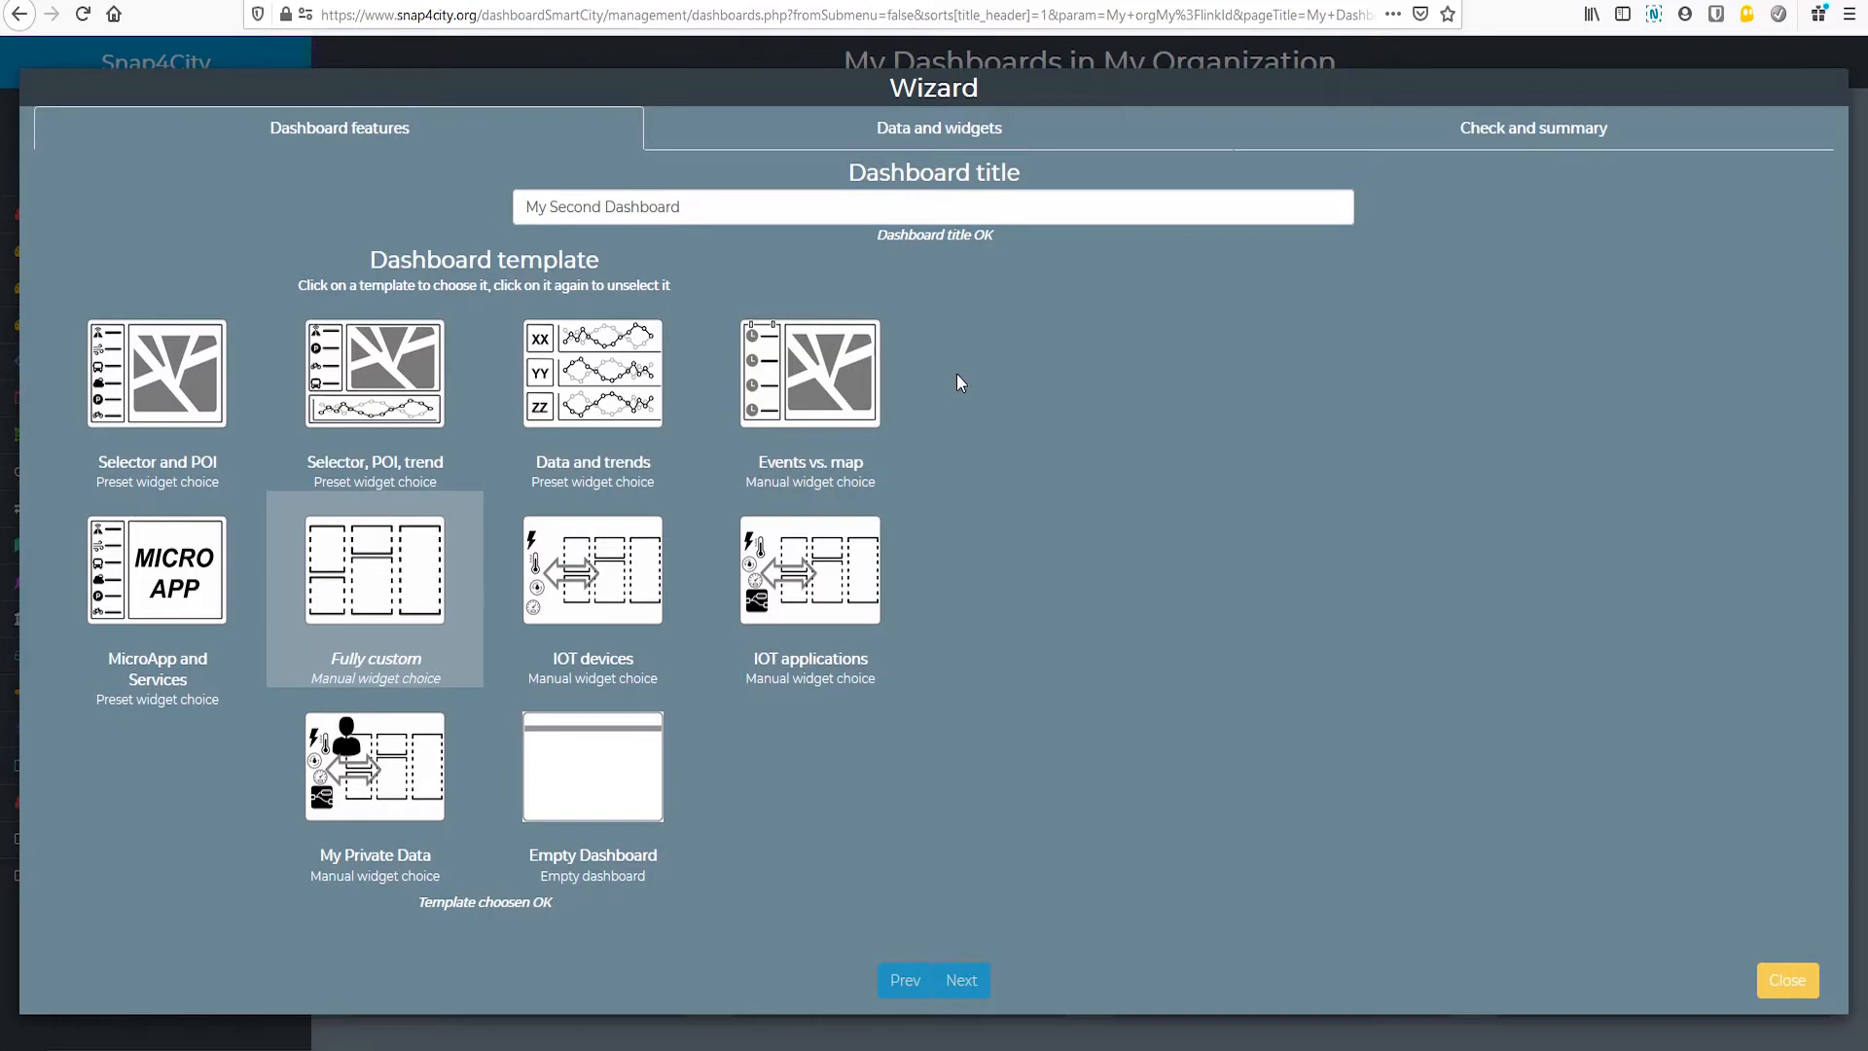
pyautogui.click(966, 980)
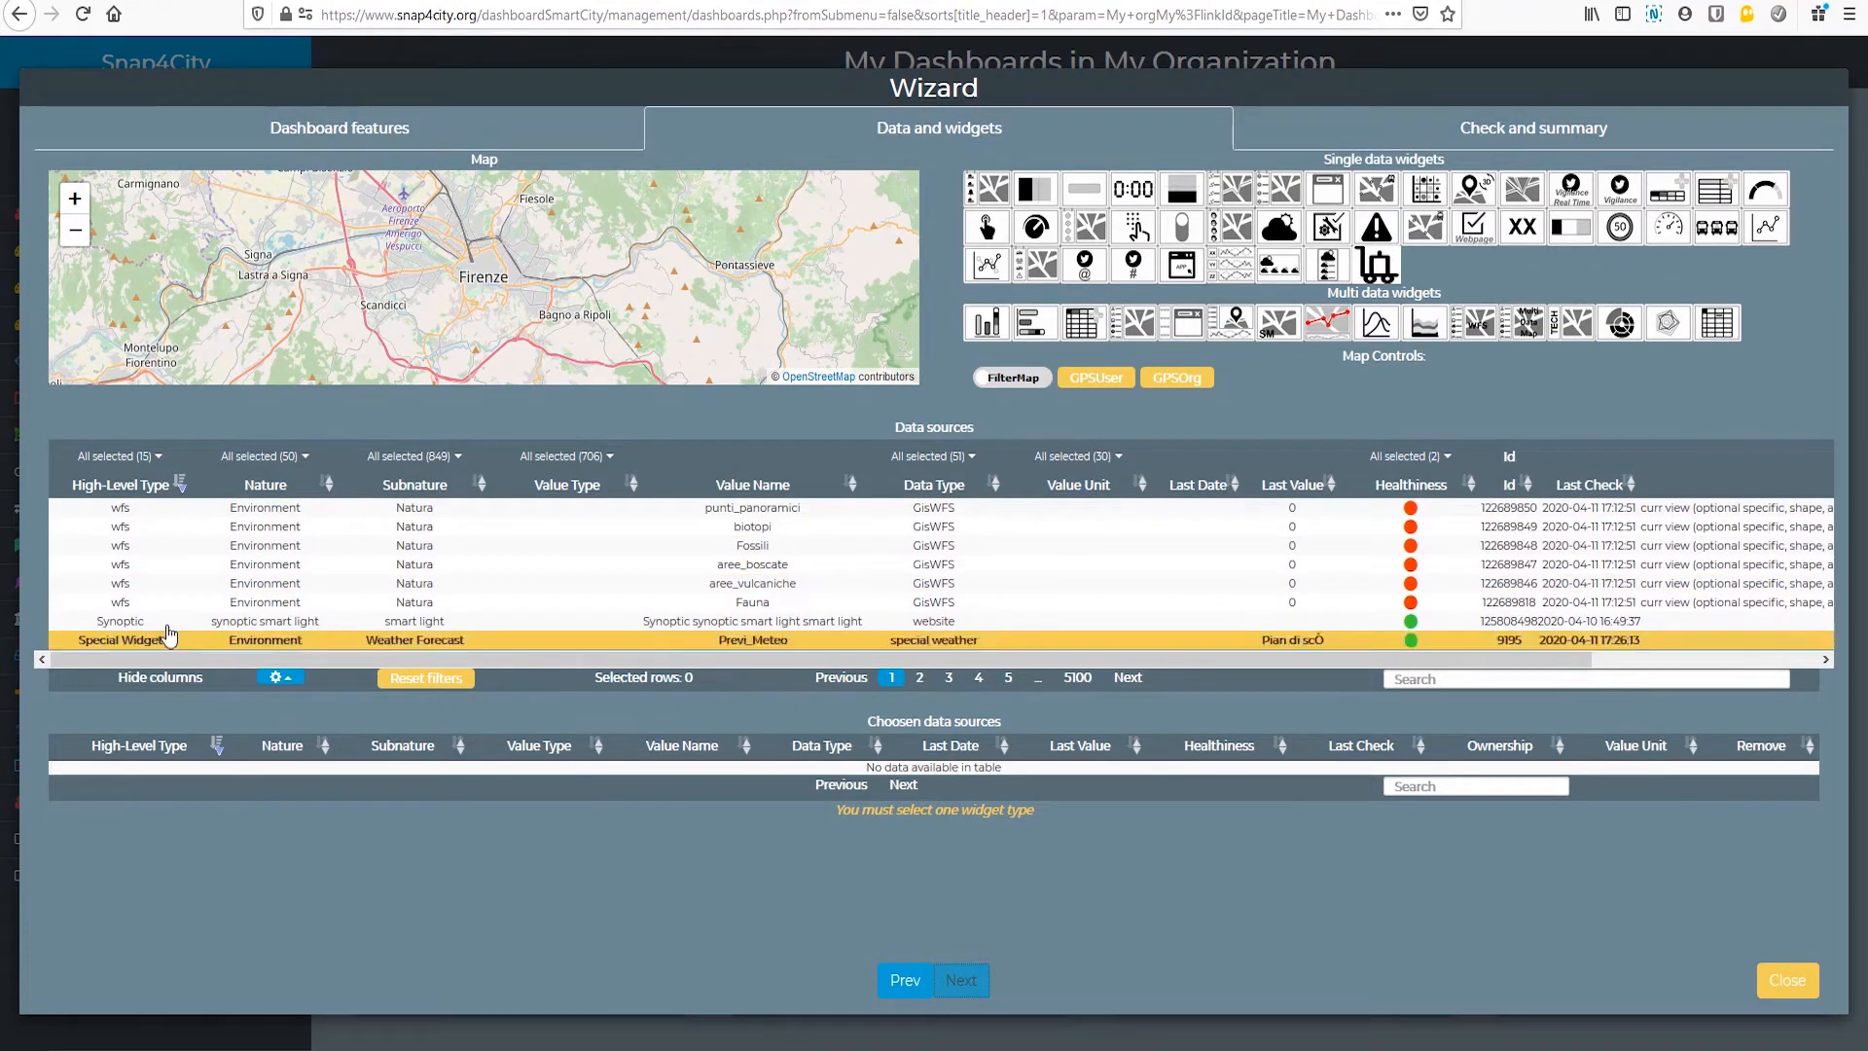
pyautogui.click(124, 457)
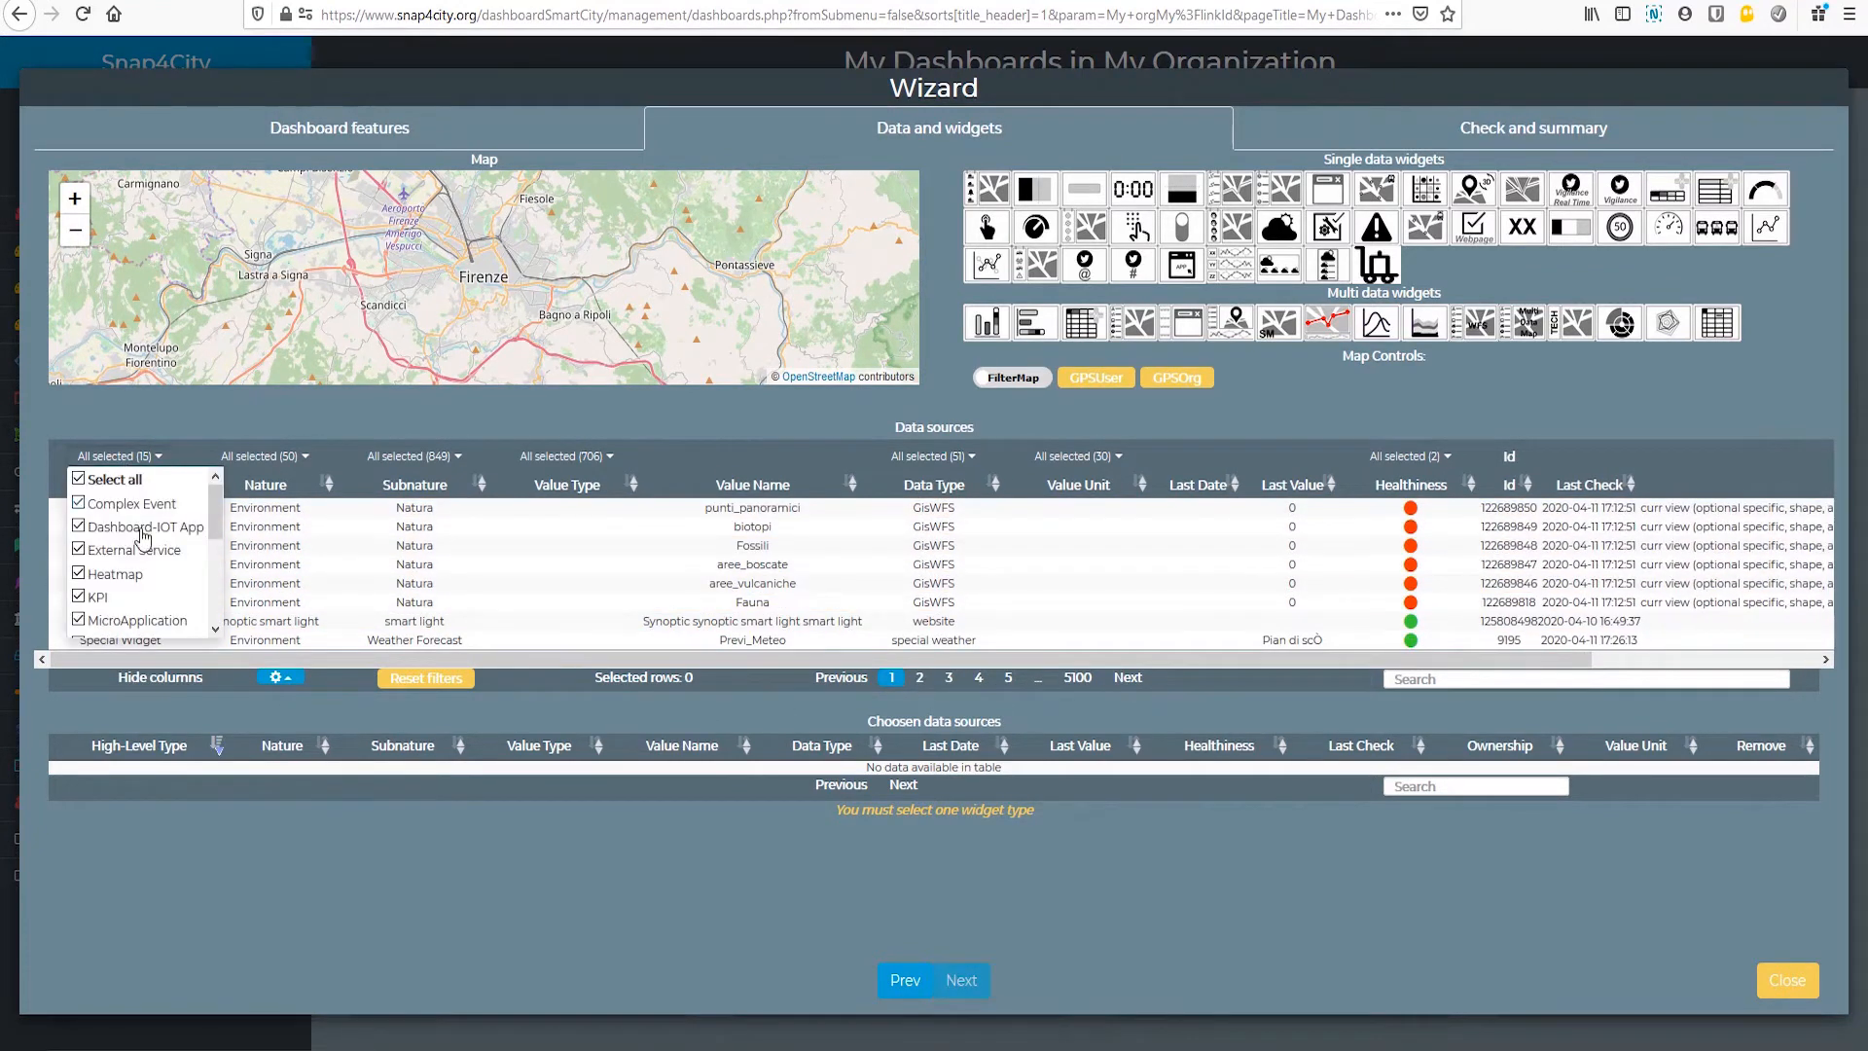
pyautogui.scroll(-4, 146, 584)
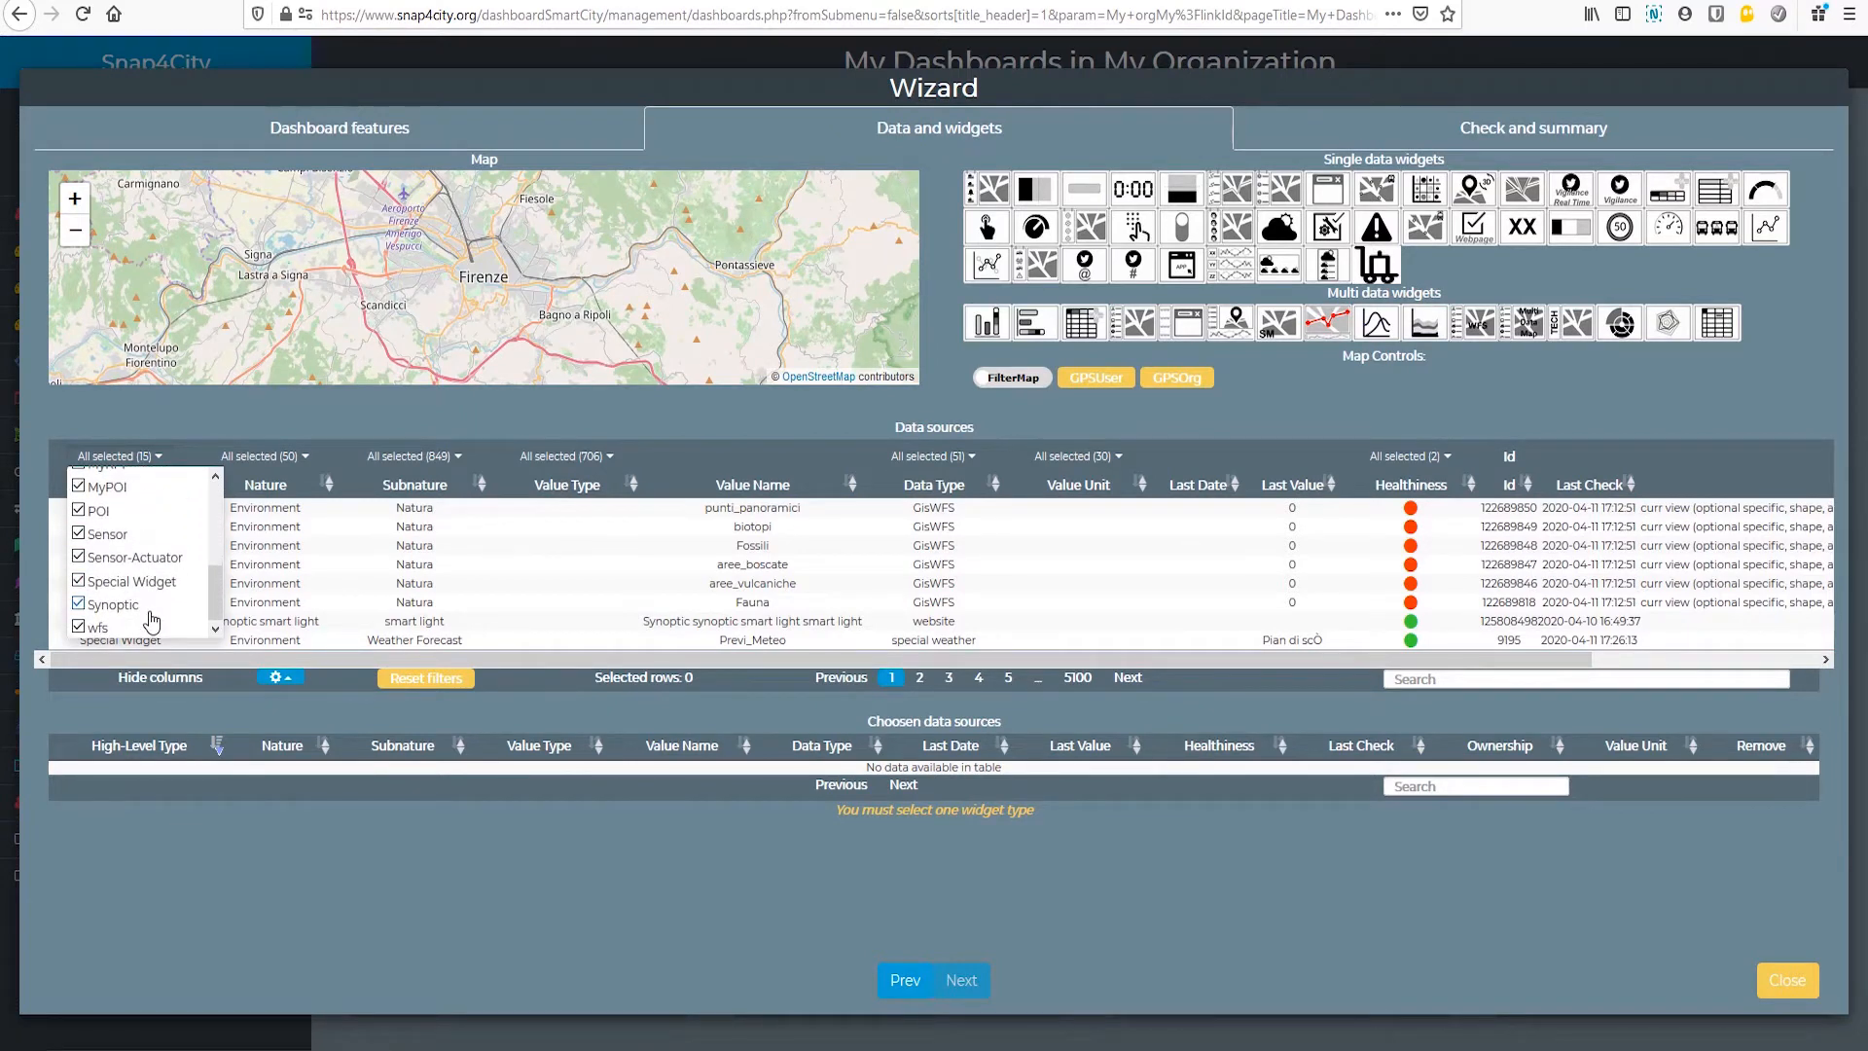
pyautogui.scroll(4, 153, 620)
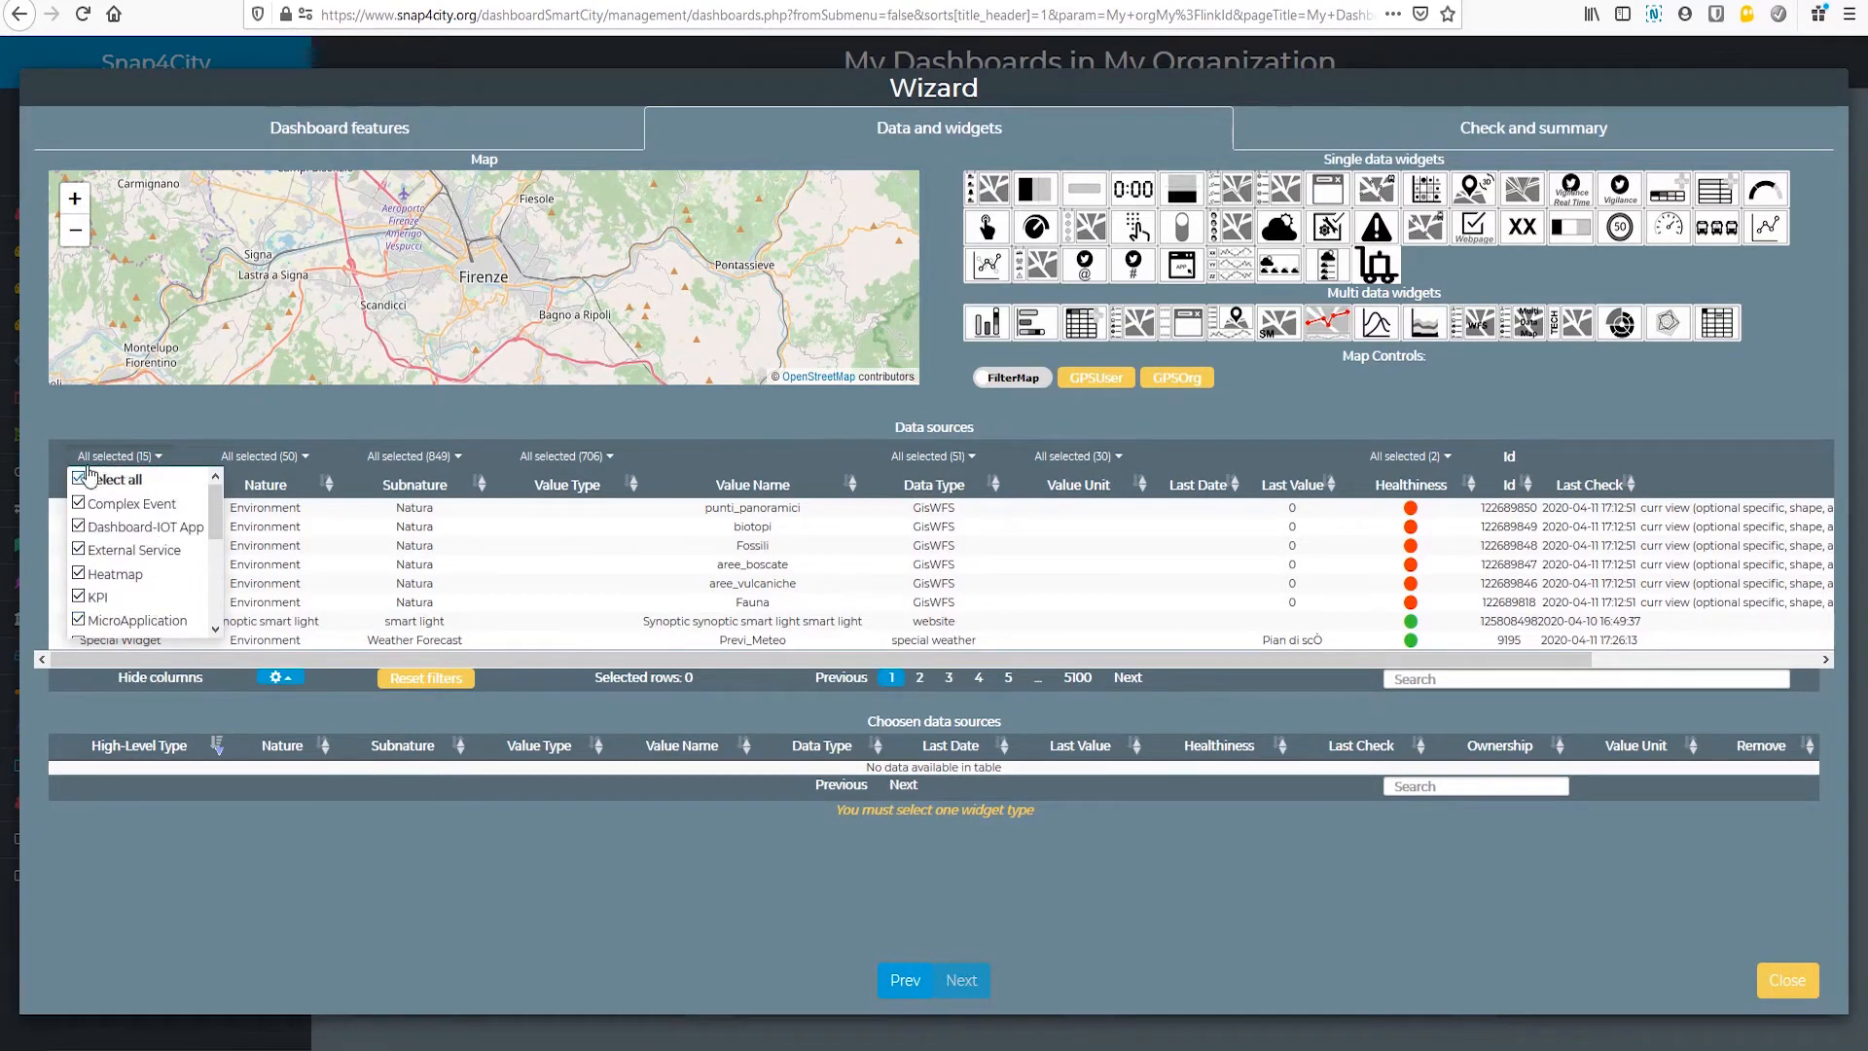
pyautogui.click(86, 476)
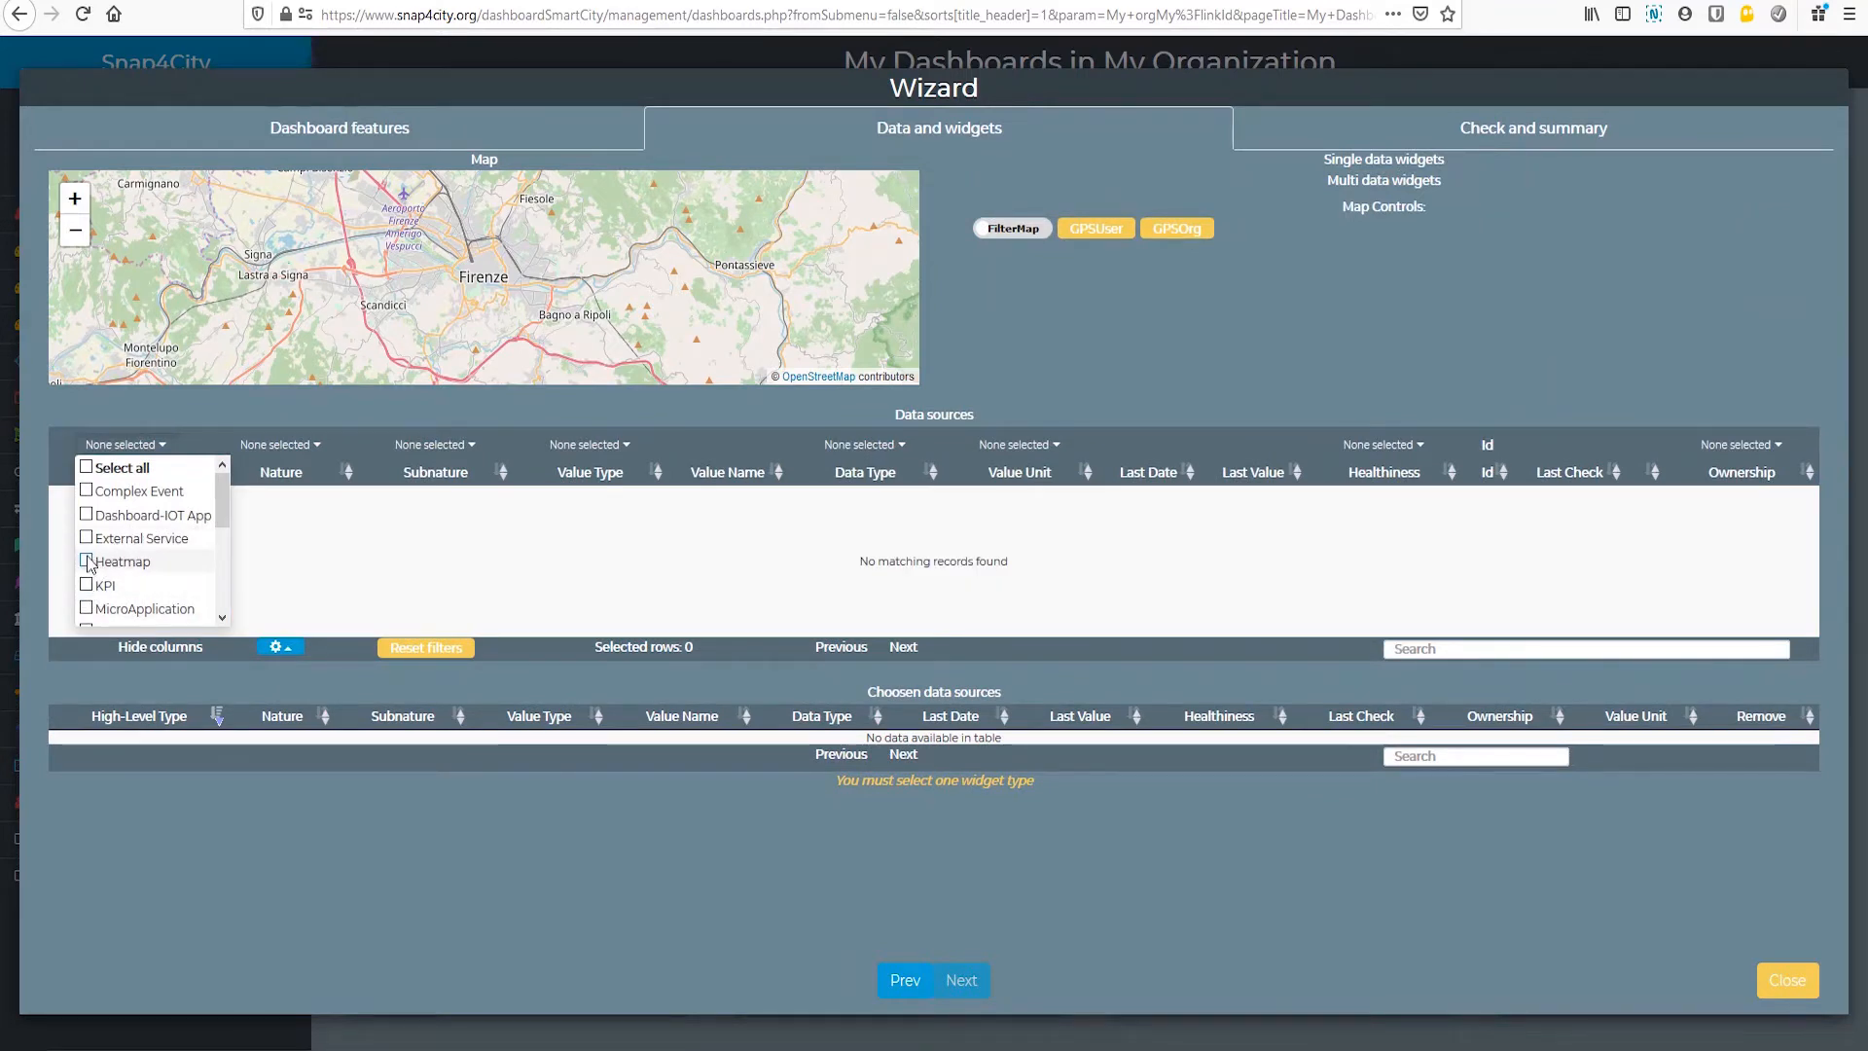
pyautogui.click(88, 562)
pyautogui.scroll(-2, 172, 545)
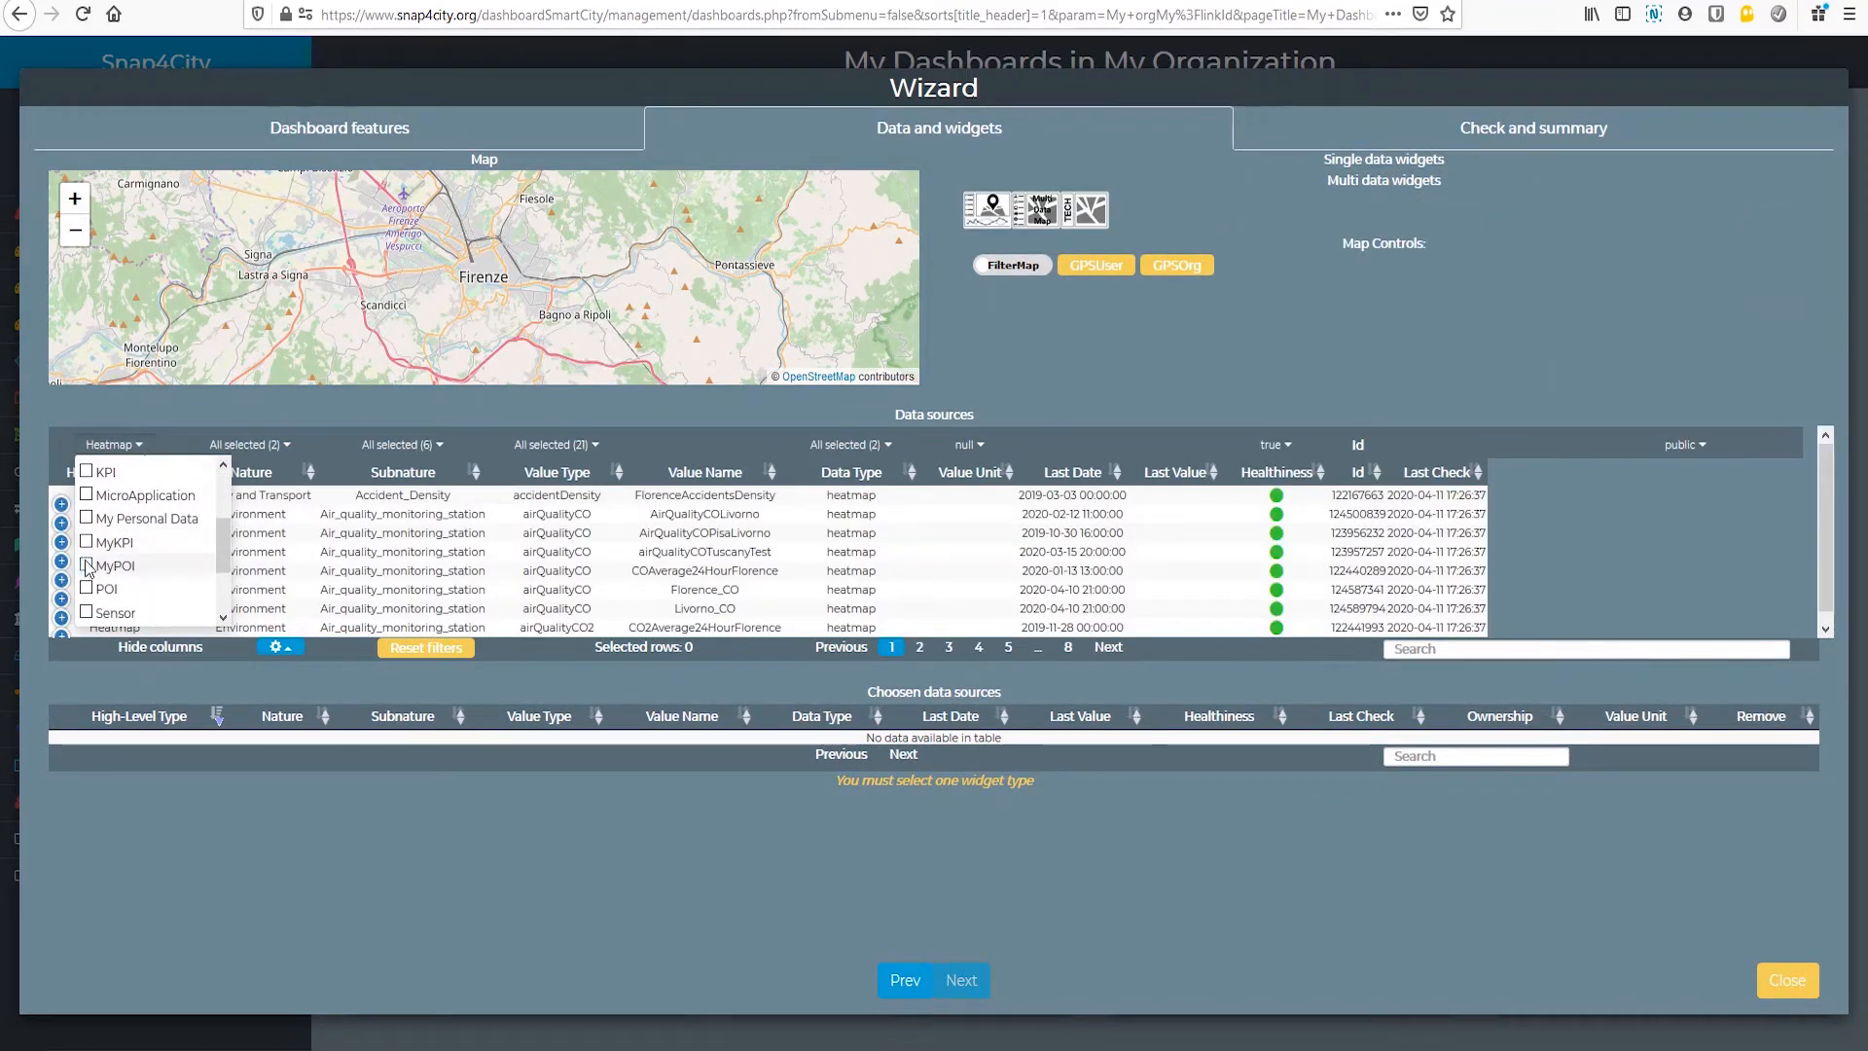
pyautogui.click(87, 587)
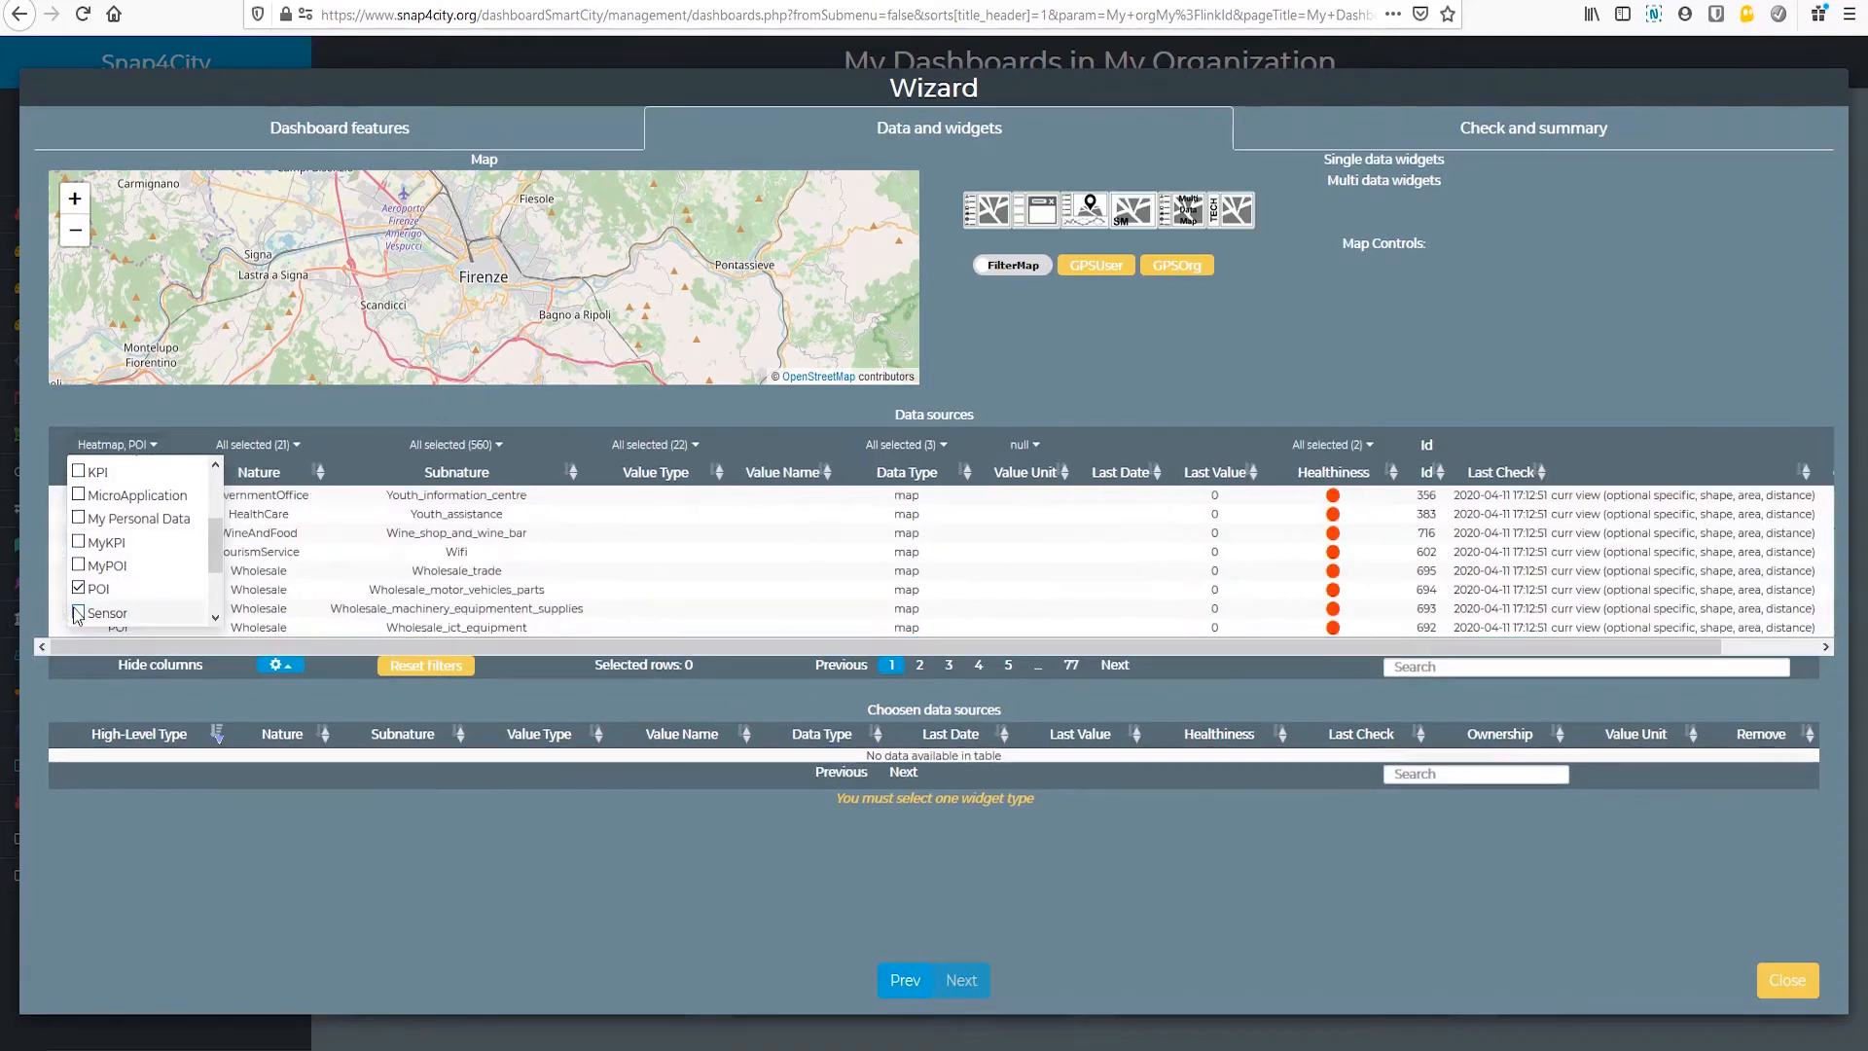
pyautogui.click(78, 612)
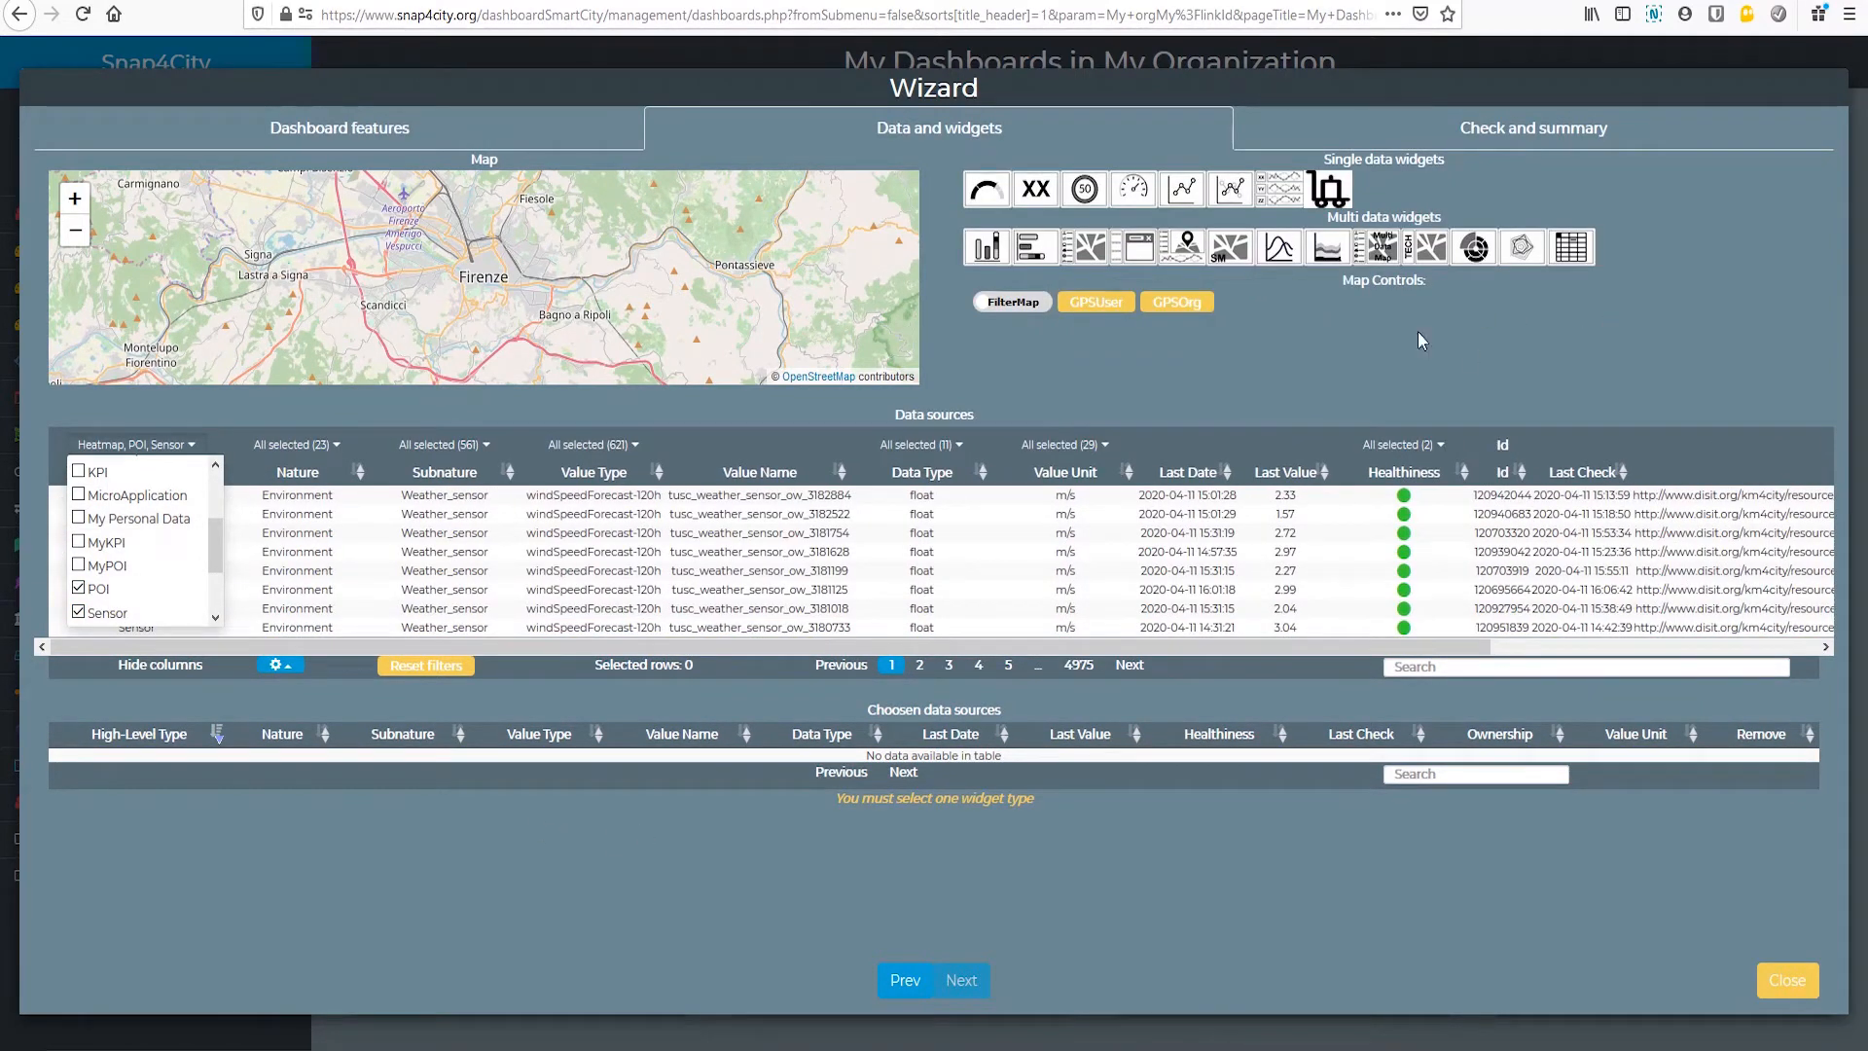
# Step: Select the multi-data selector map widget and add the data sources SIRSensor_TOS01000056, SIRSensor_TOS01000916 and SIRSensor_TOS01004571
pyautogui.click(1384, 251)
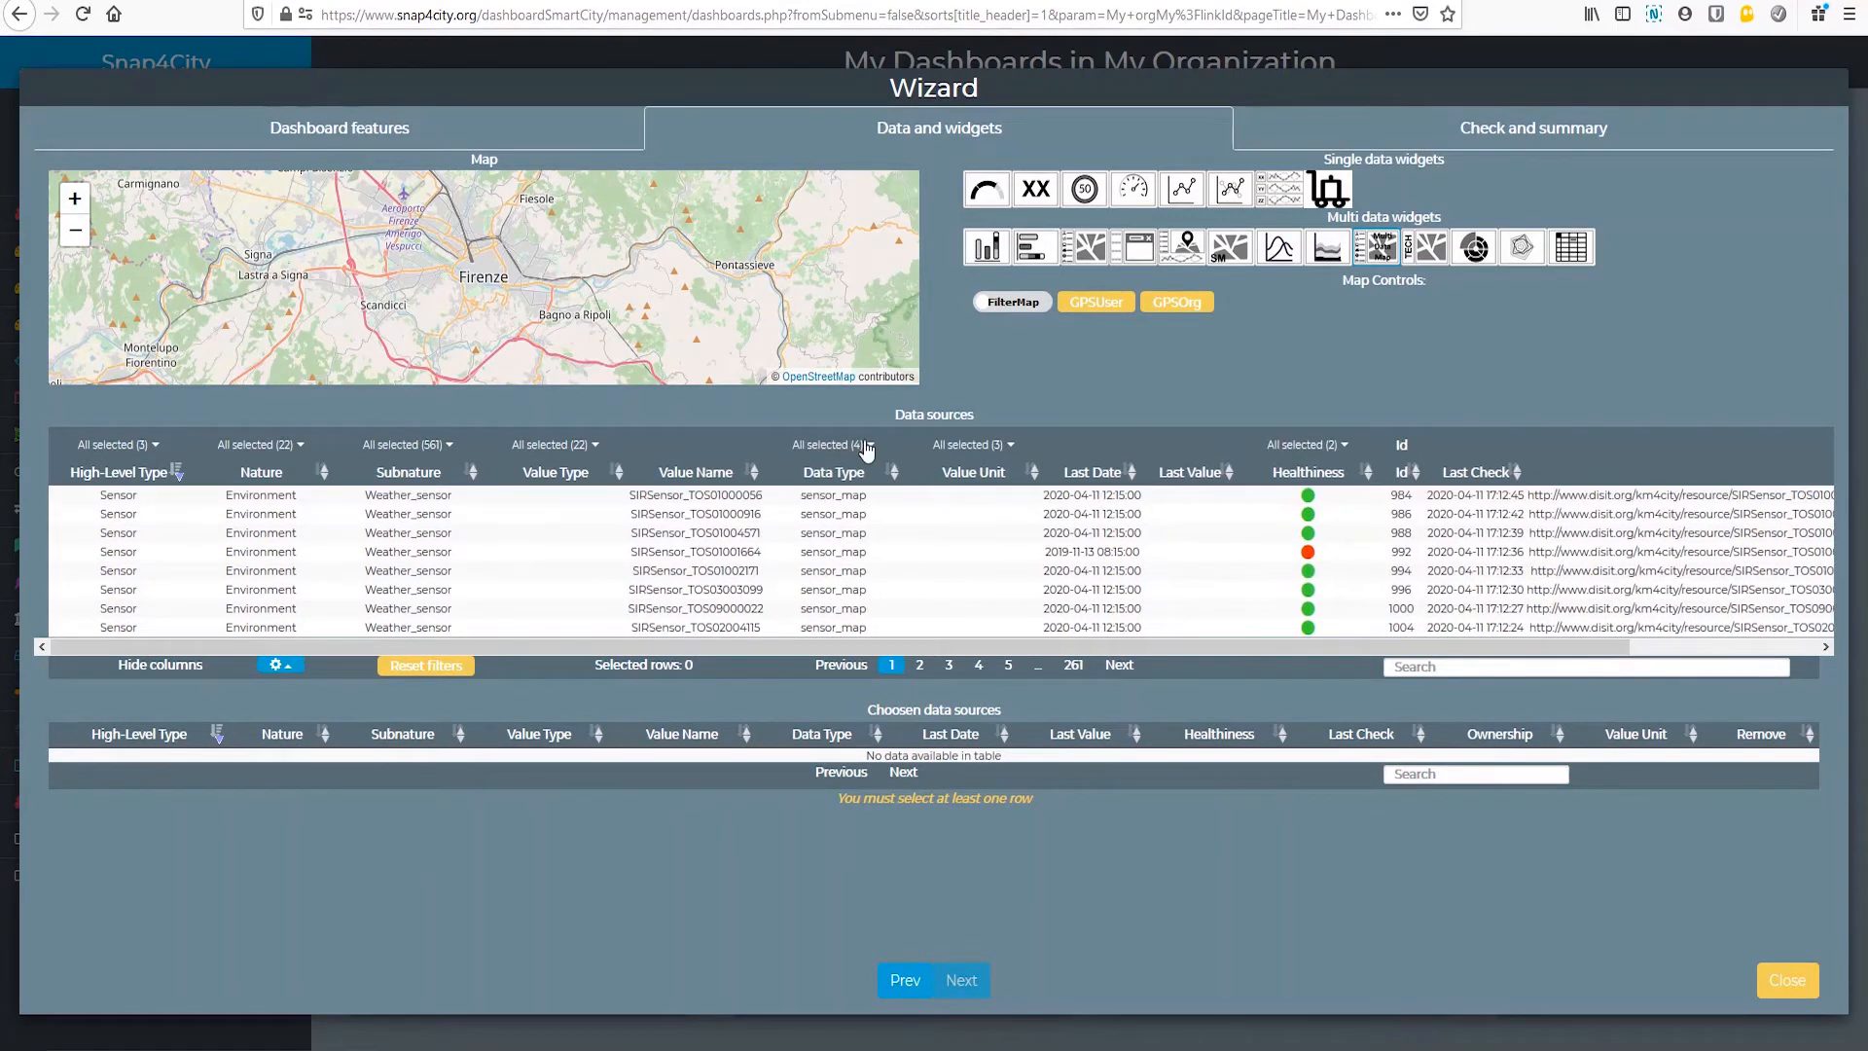
pyautogui.click(673, 495)
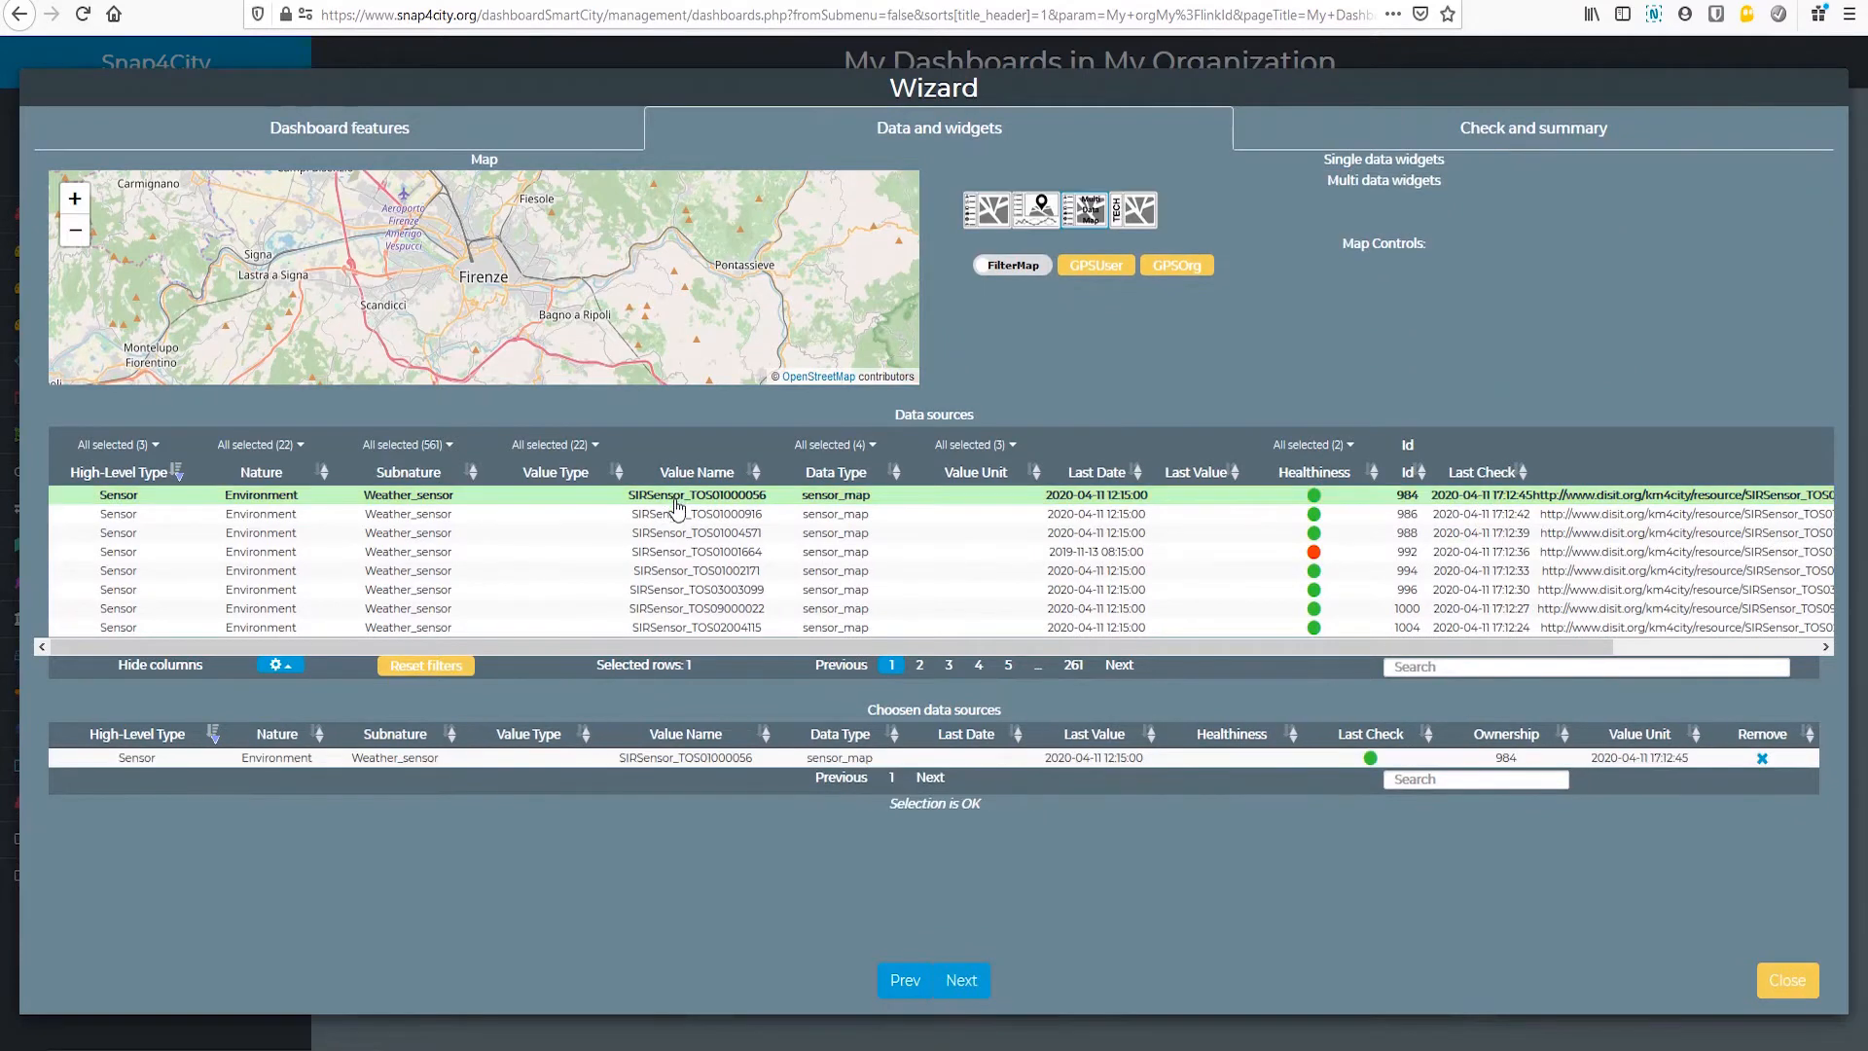
pyautogui.click(671, 513)
pyautogui.click(670, 532)
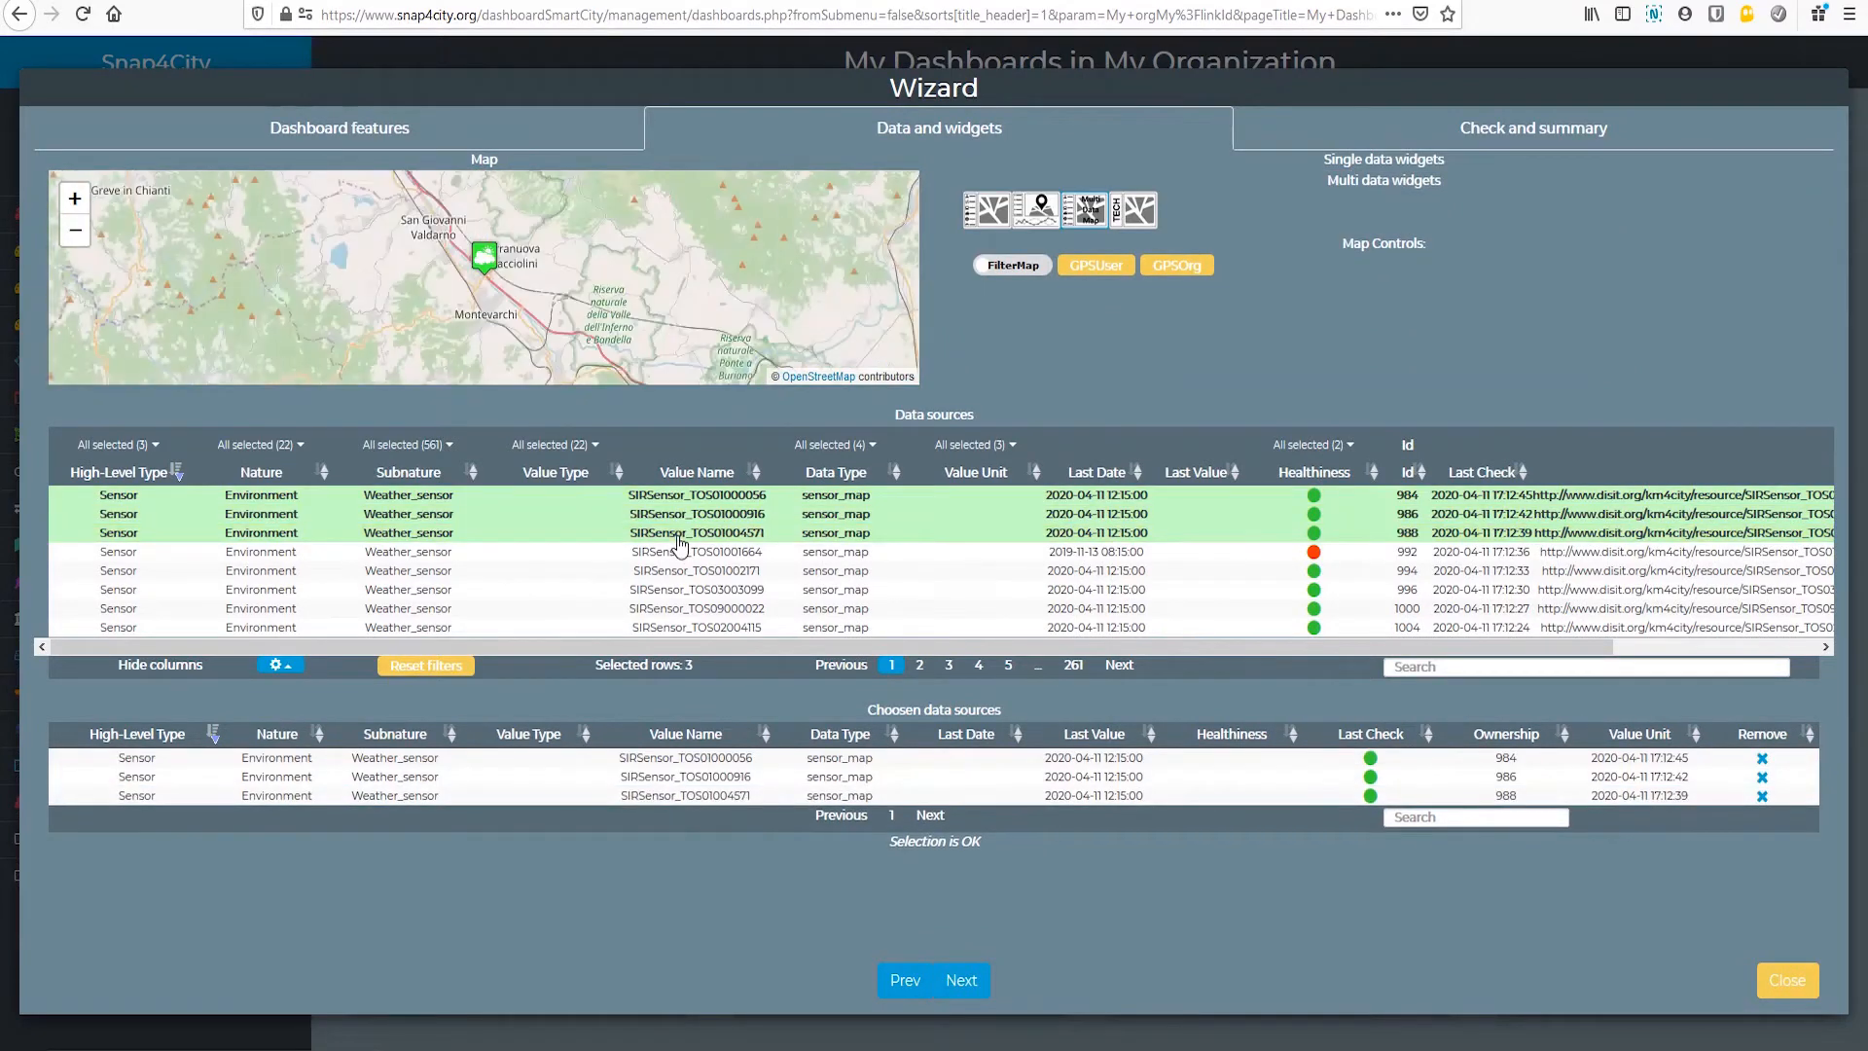
# Step: Filter the data sources to Heatmap only and add the HighDensityPM10 heatmap Florence_PM10
pyautogui.click(979, 665)
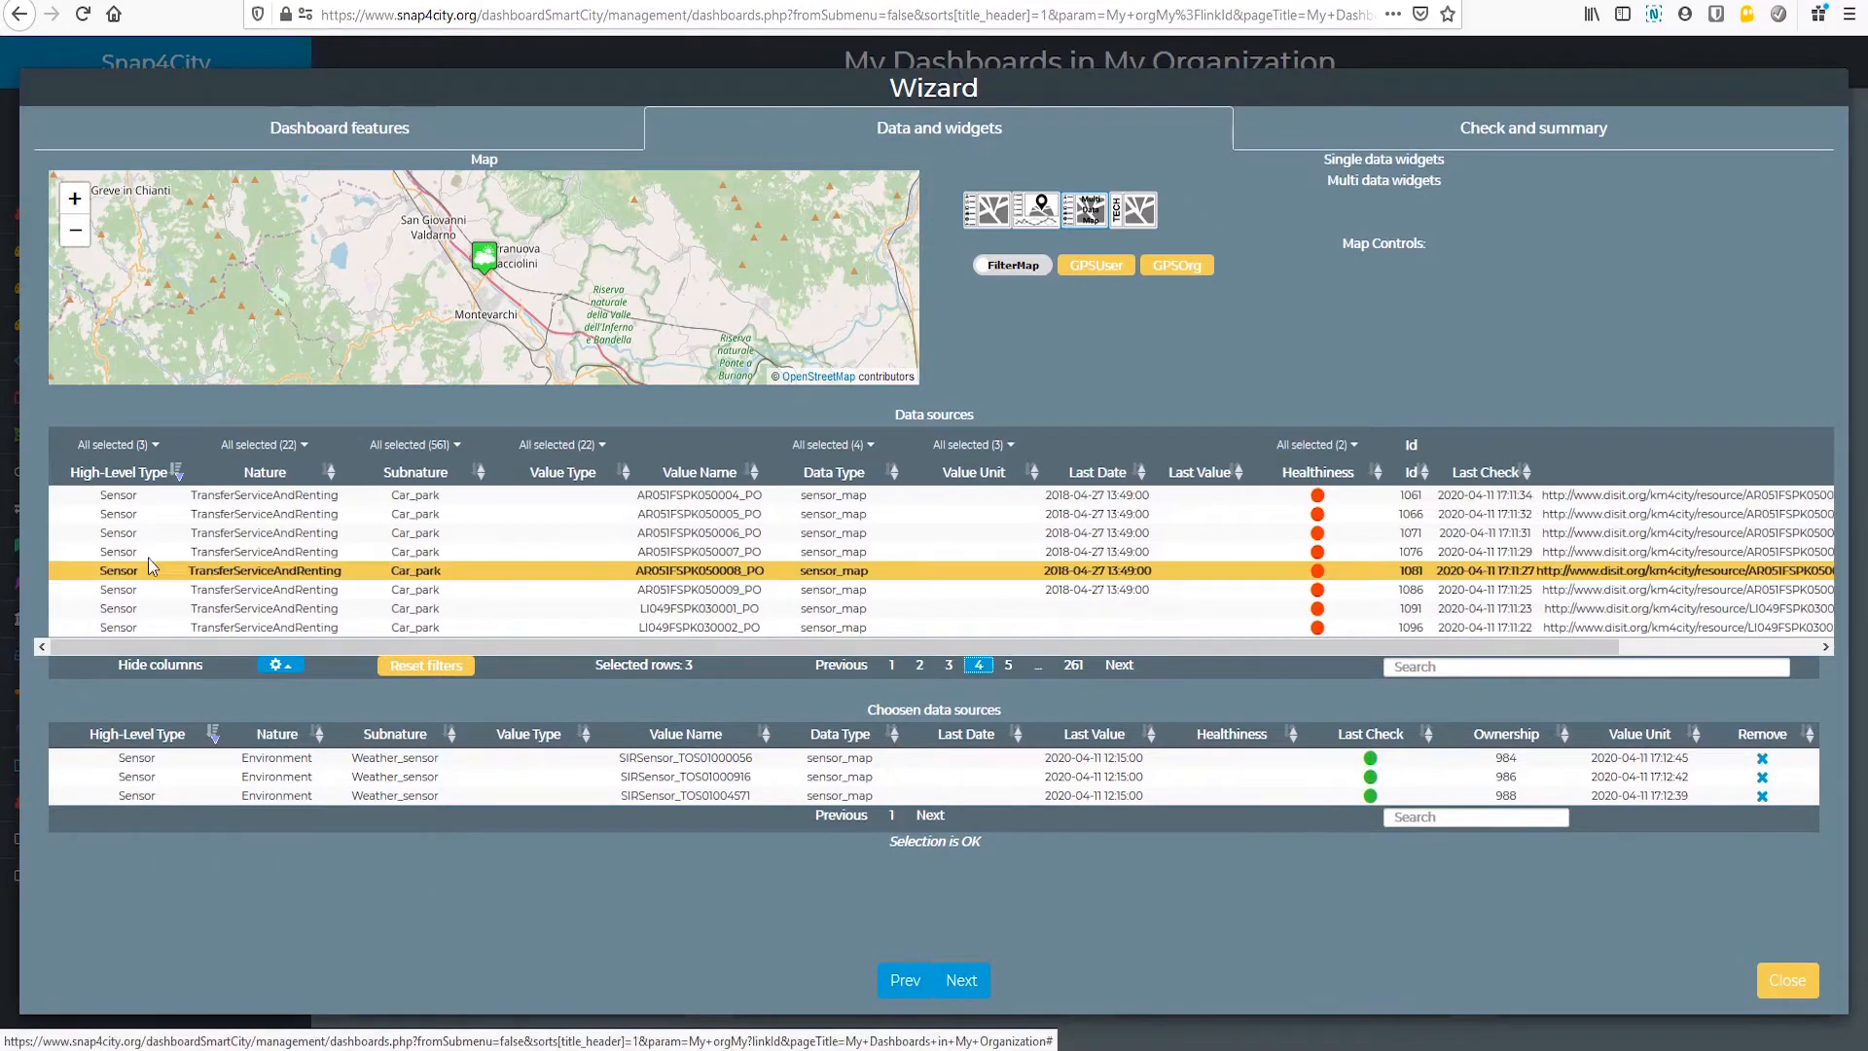
pyautogui.click(129, 444)
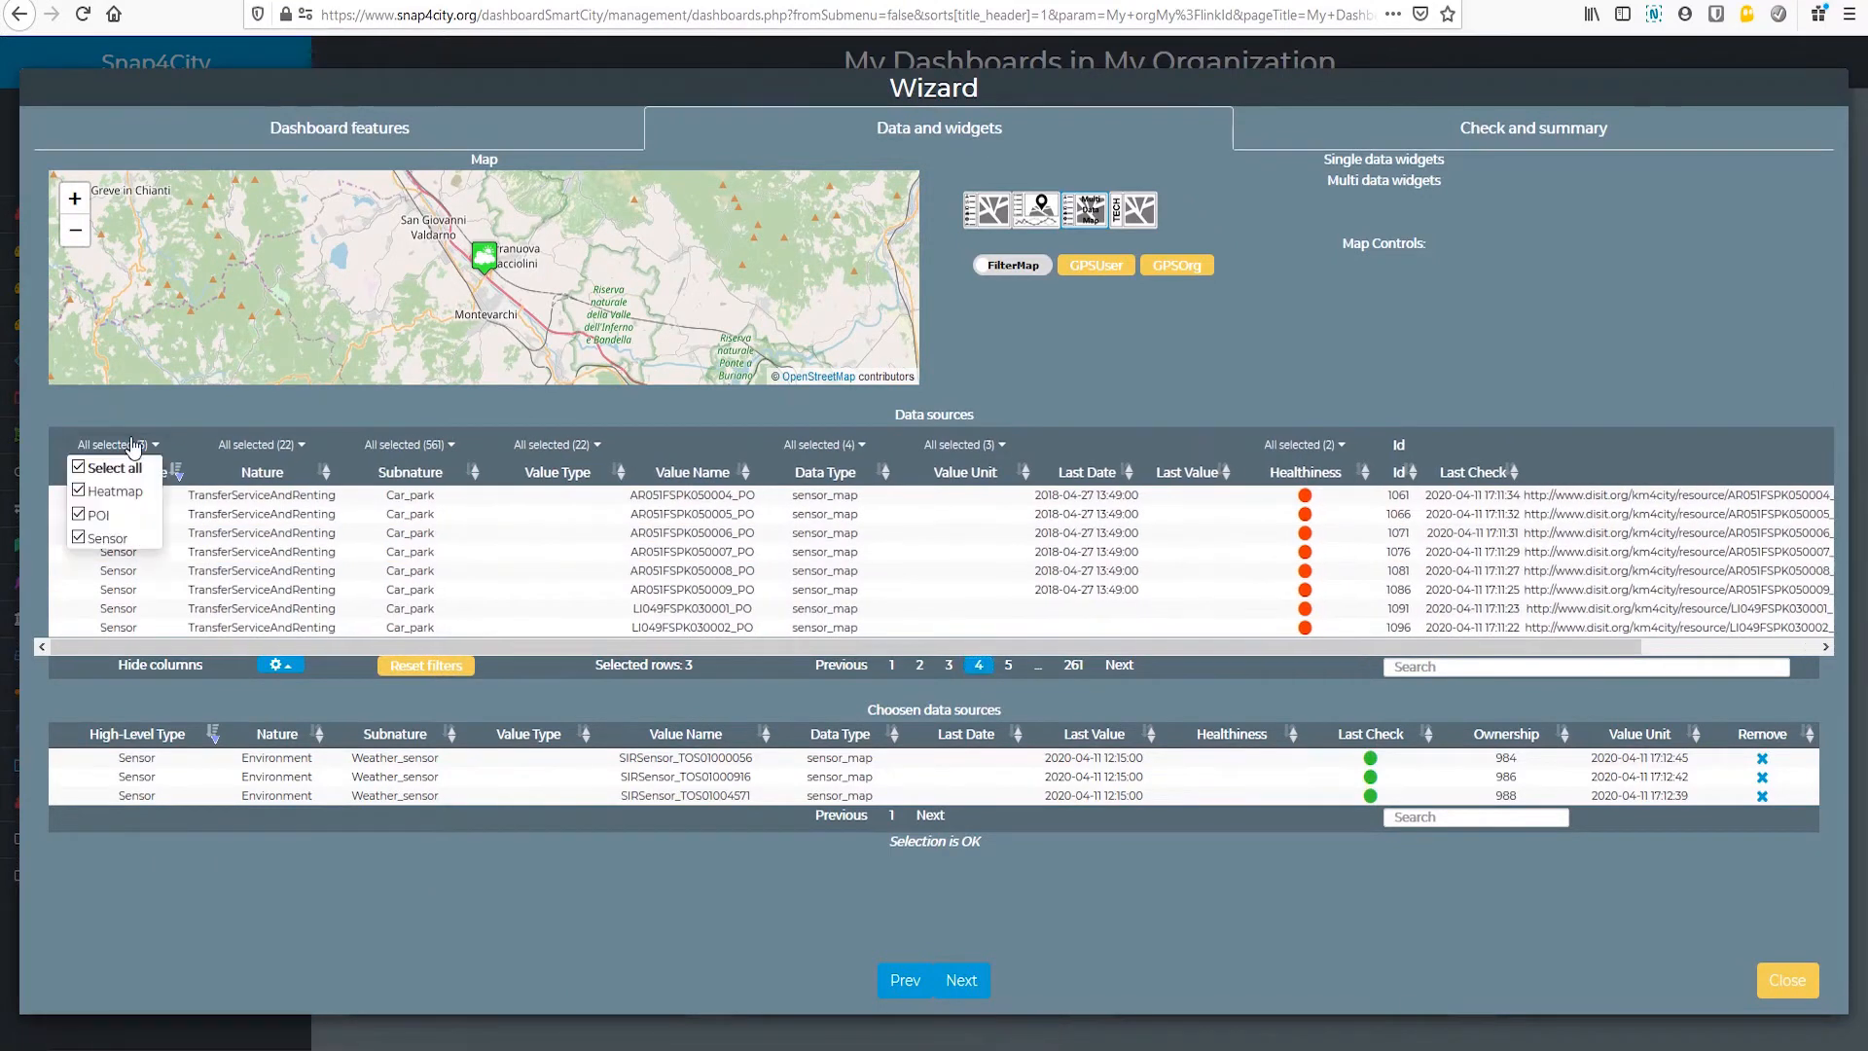
pyautogui.click(84, 516)
pyautogui.click(84, 538)
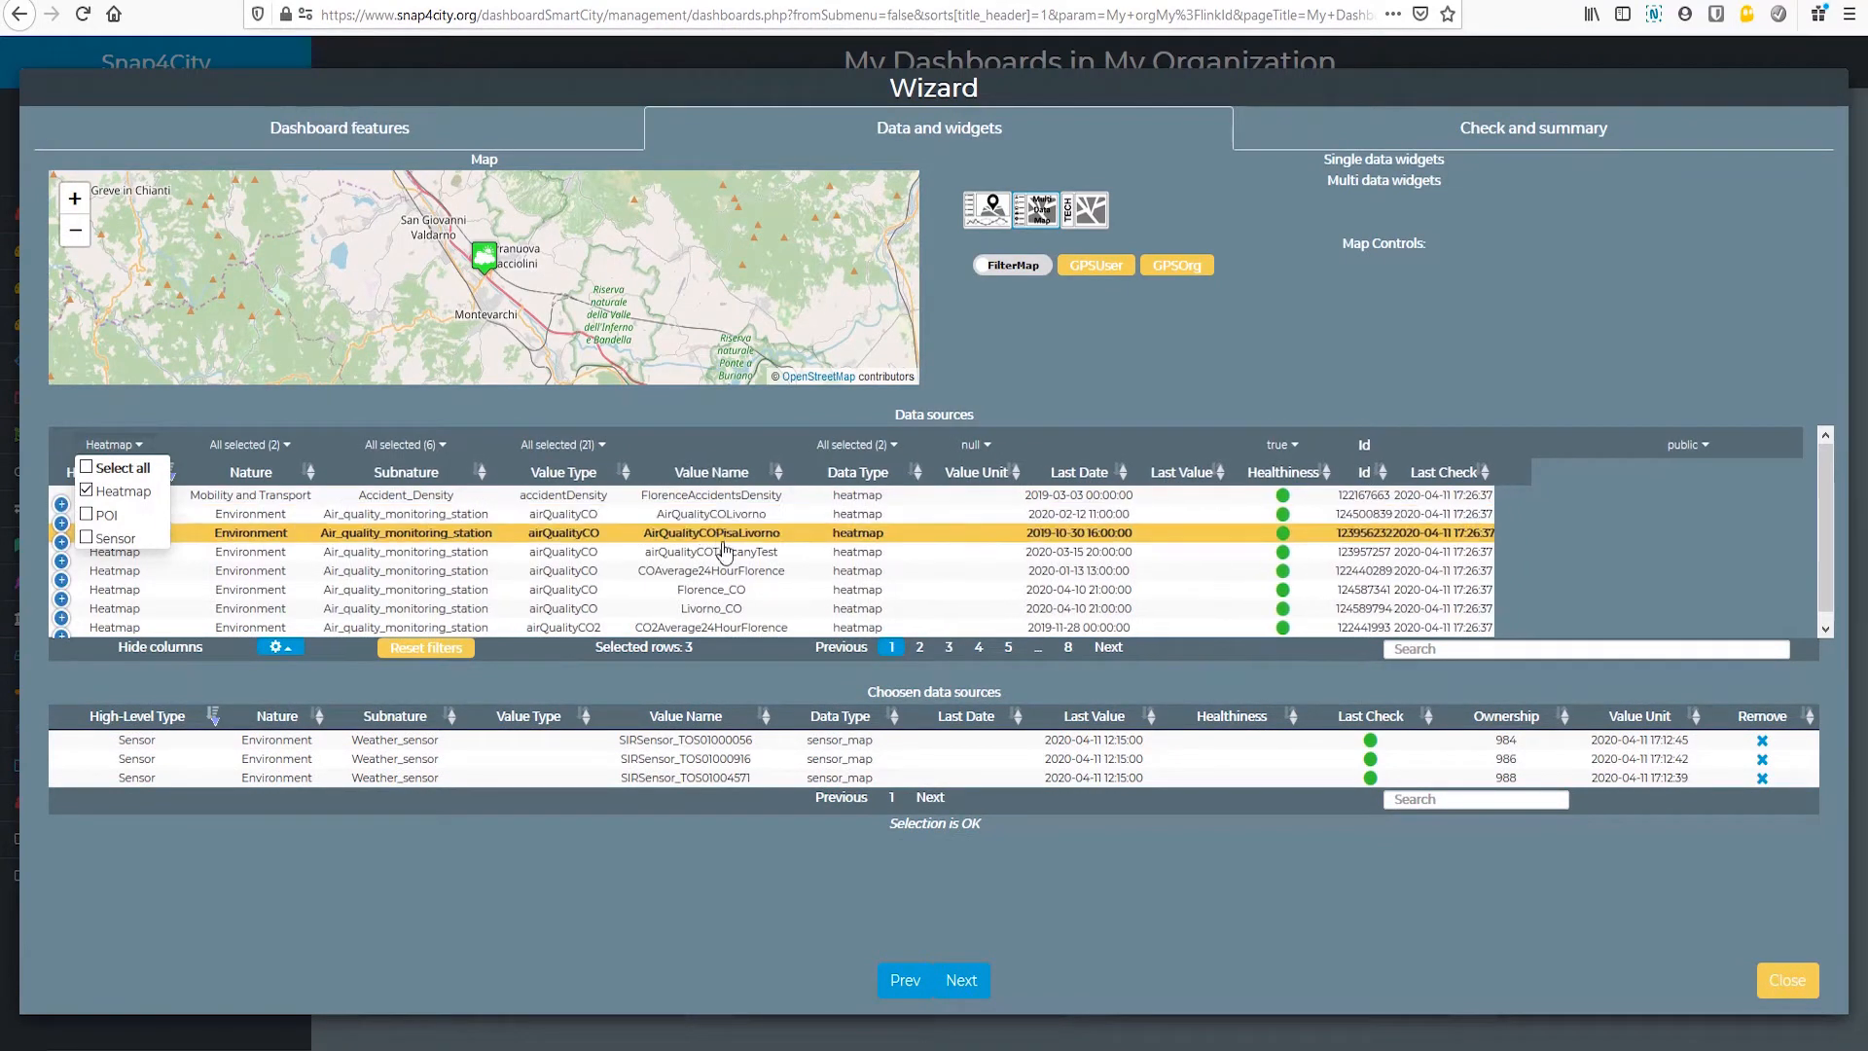
pyautogui.click(919, 647)
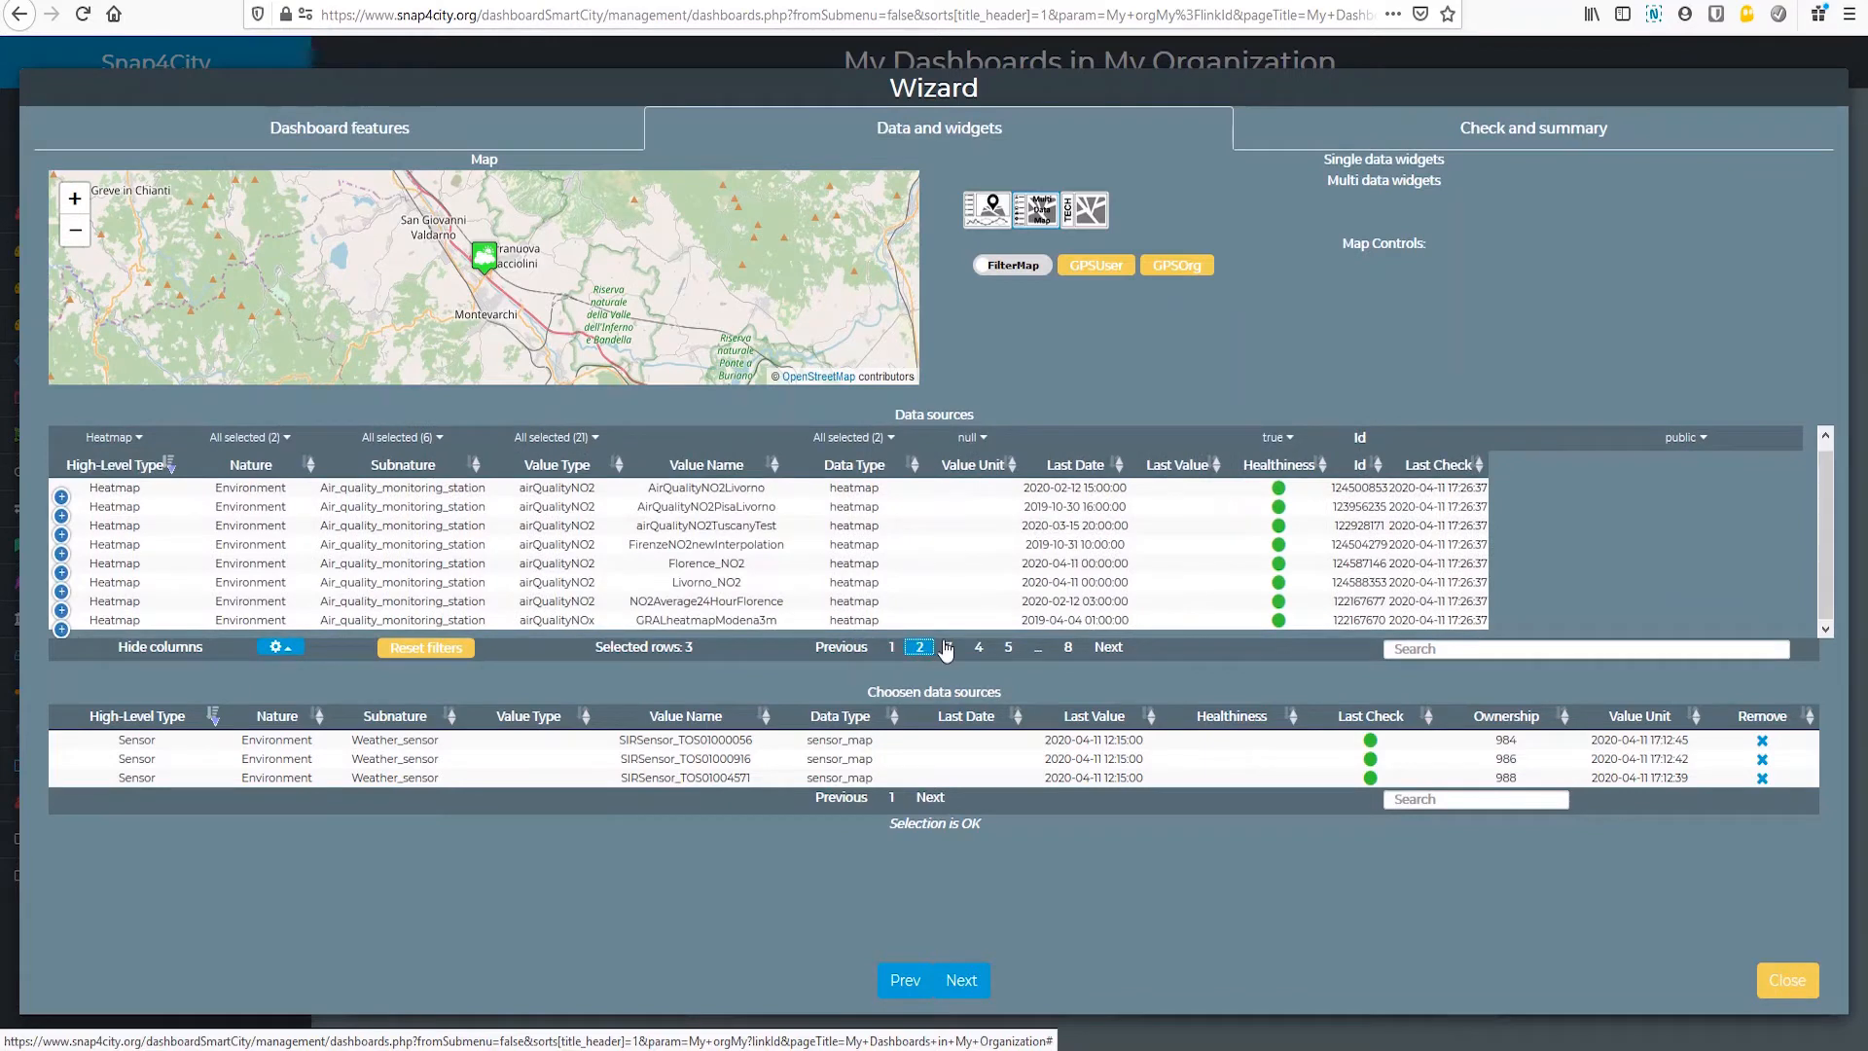
pyautogui.click(949, 648)
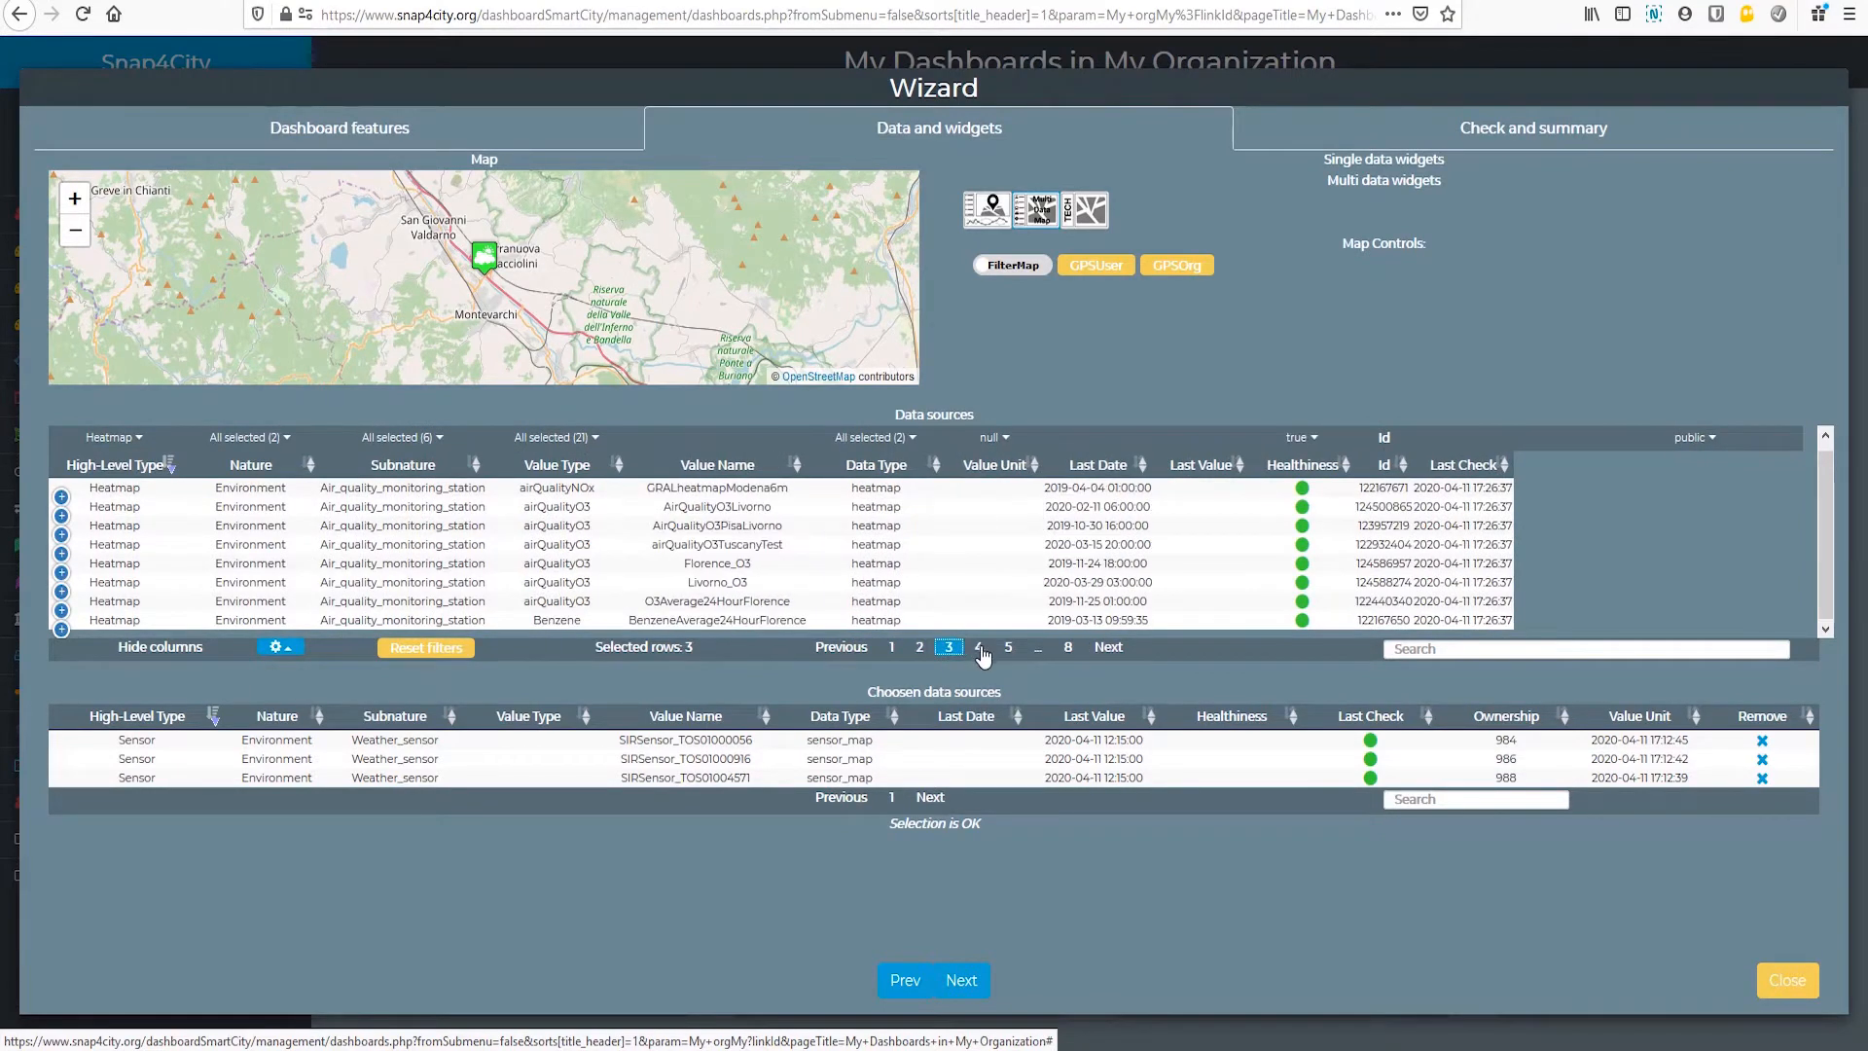
pyautogui.click(980, 649)
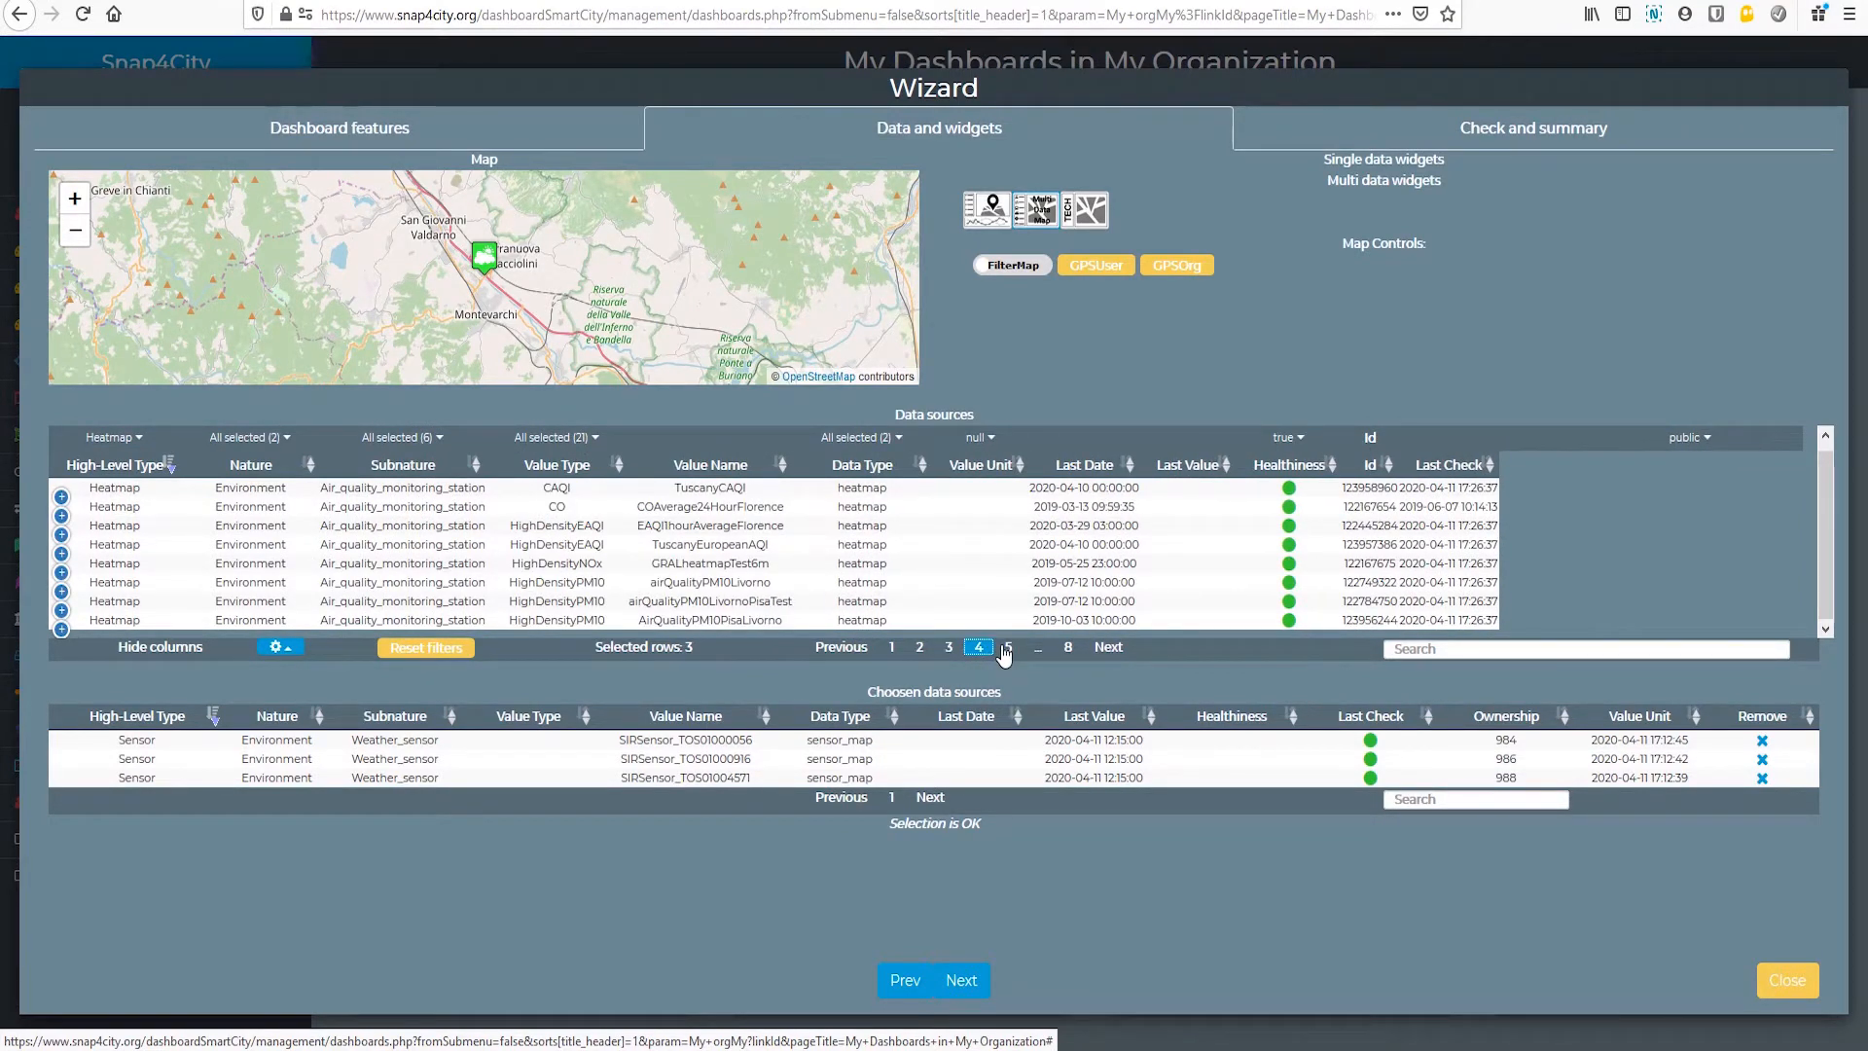
pyautogui.click(1006, 648)
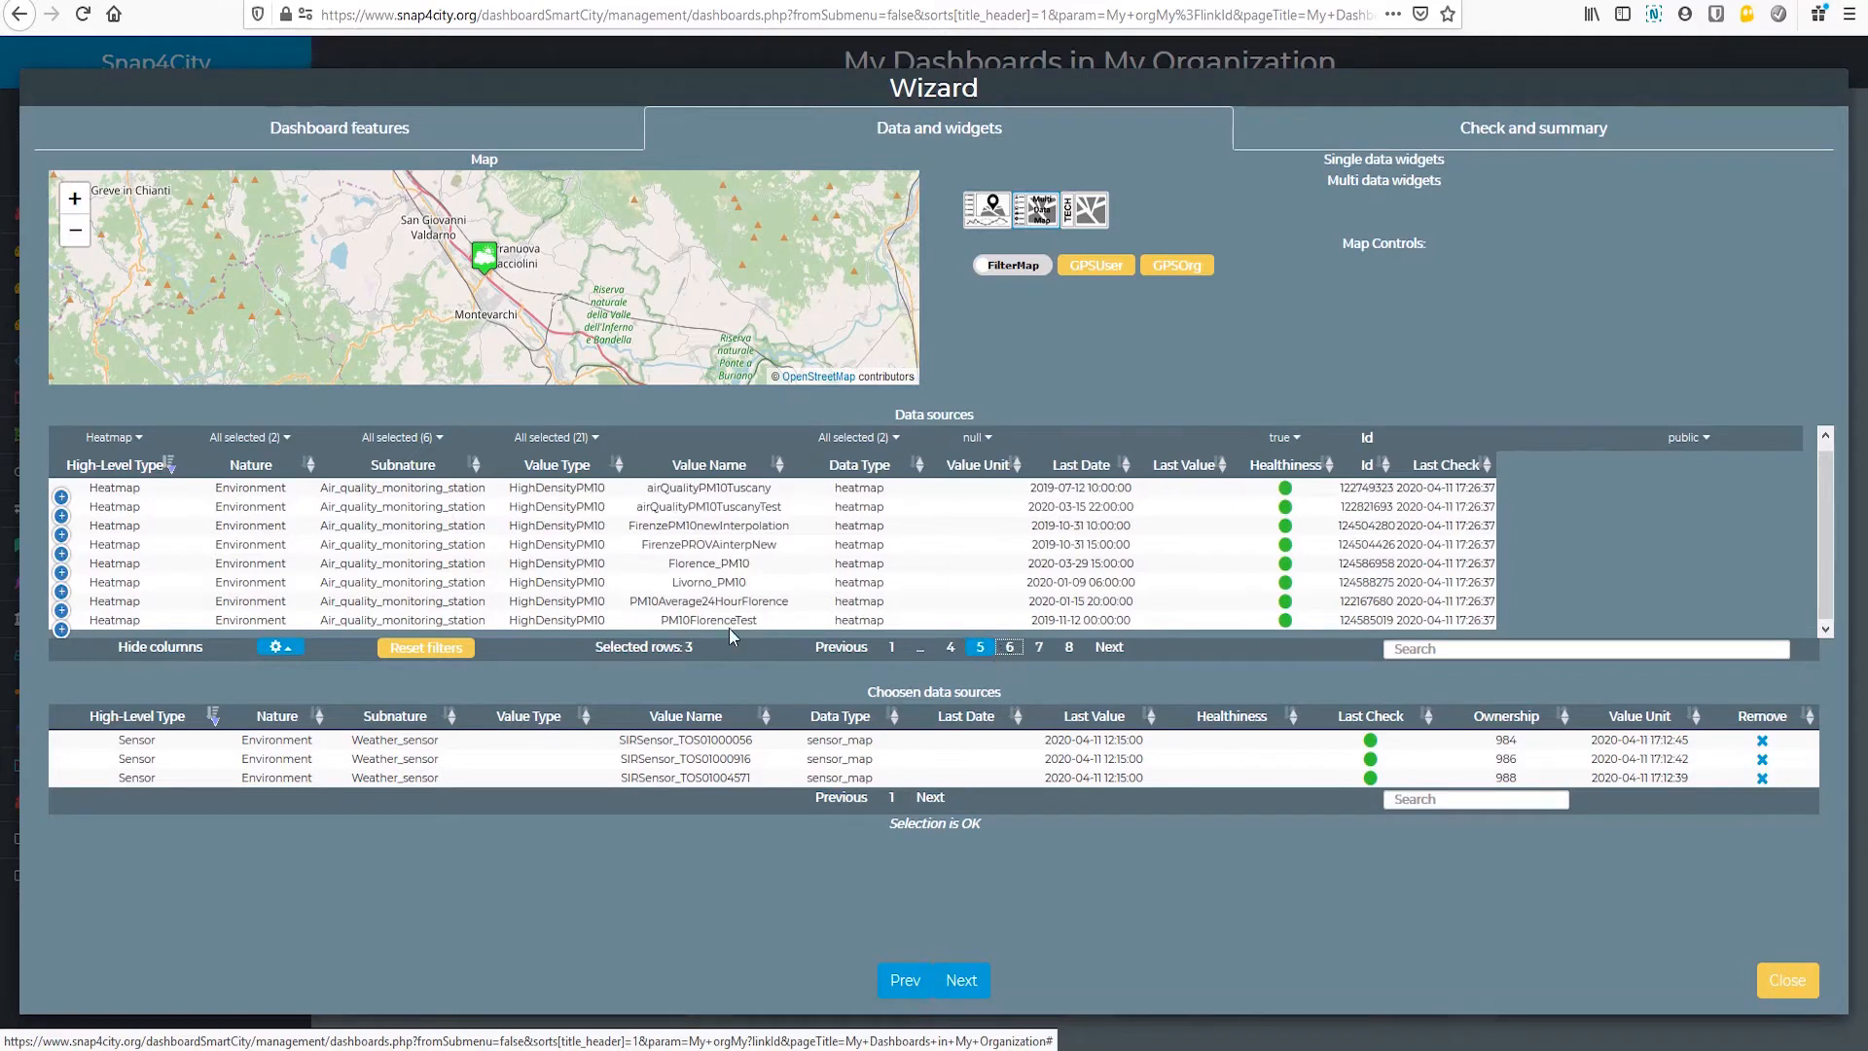
pyautogui.click(698, 568)
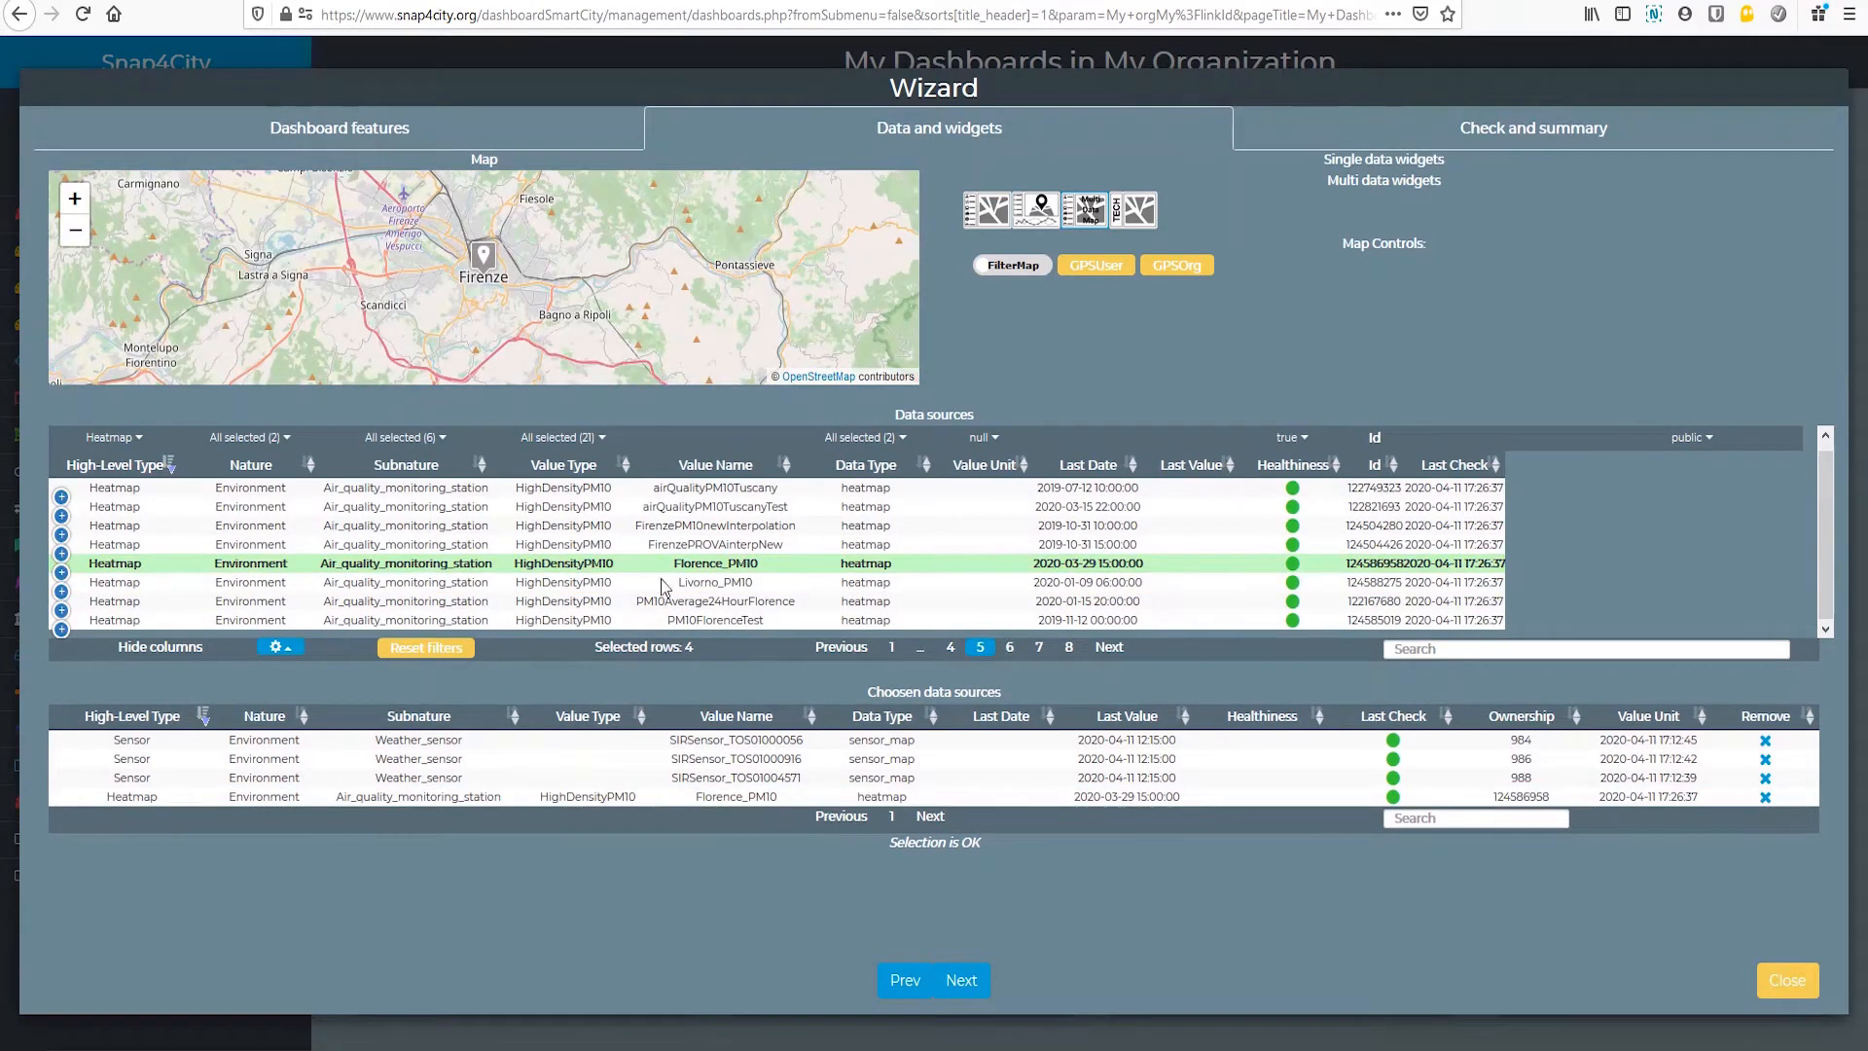
# Step: Filter the data sources to POI only and add Training_school, Meat_and_poultry and Maintenance_repair_of_motorcycles
pyautogui.click(114, 437)
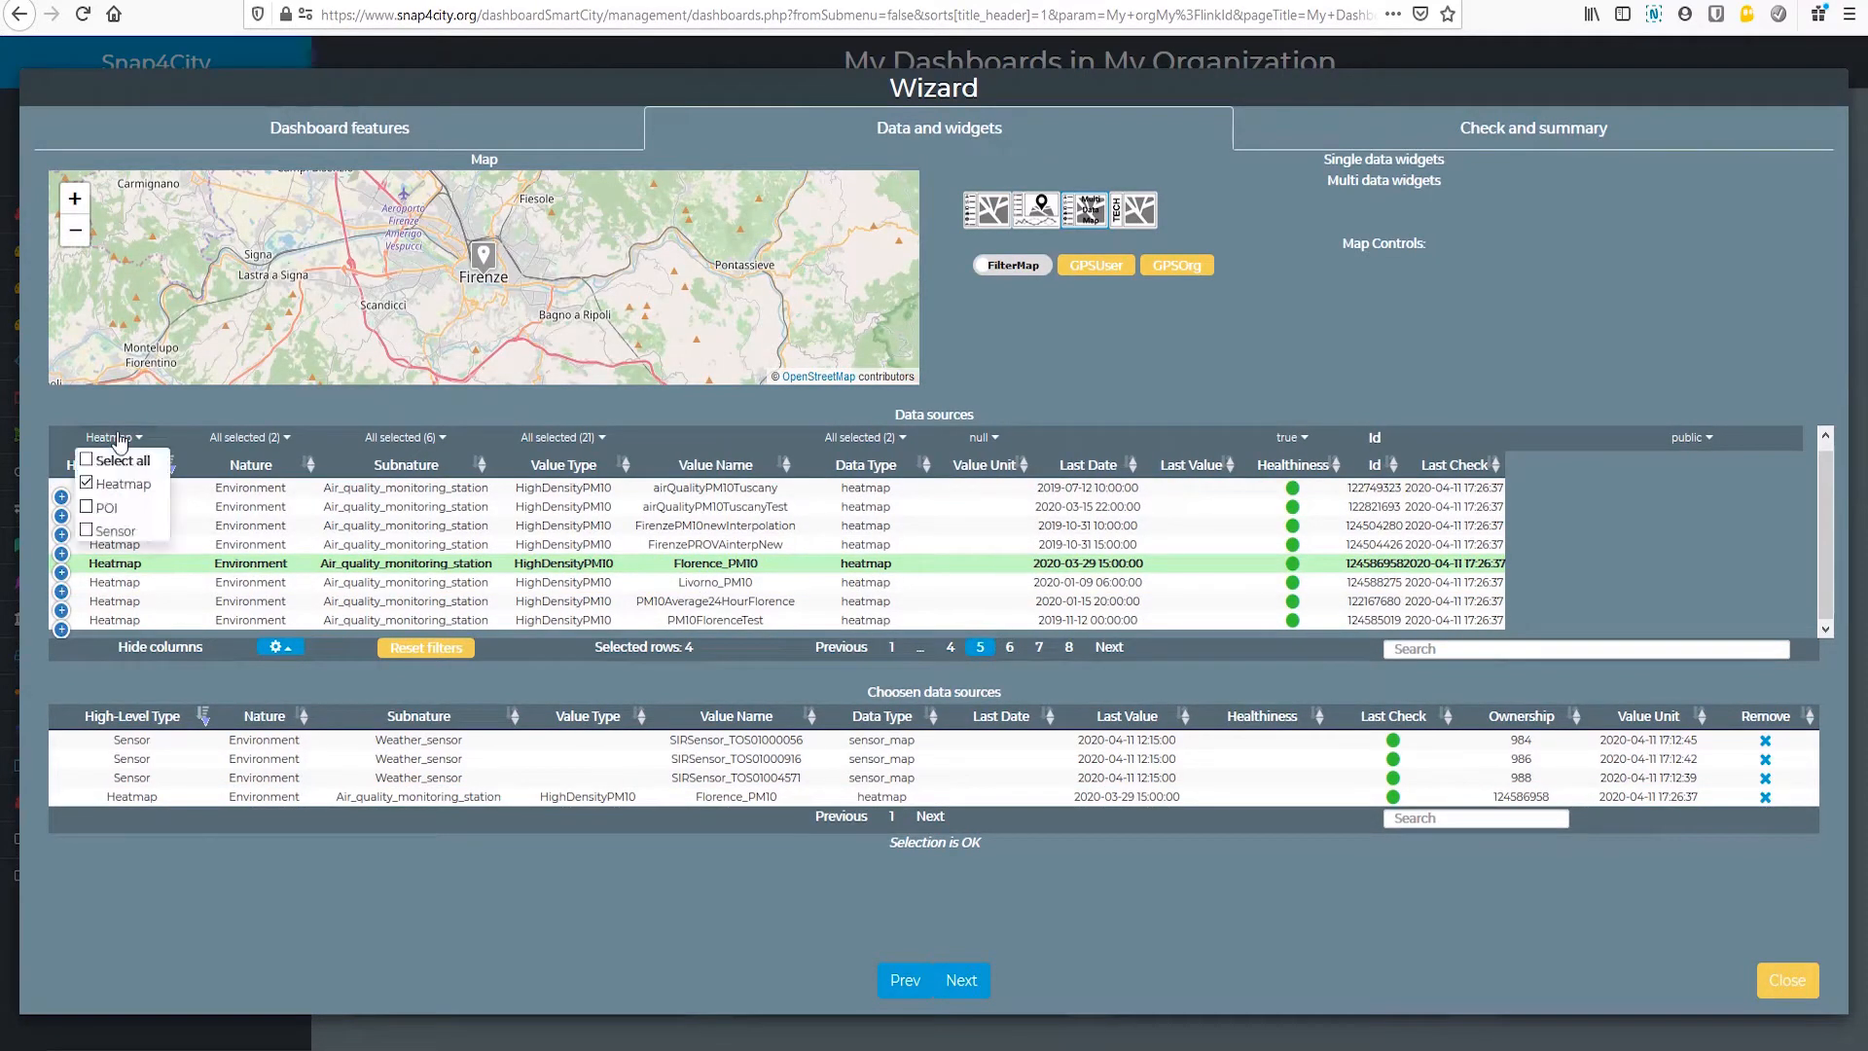
pyautogui.click(85, 484)
pyautogui.click(82, 508)
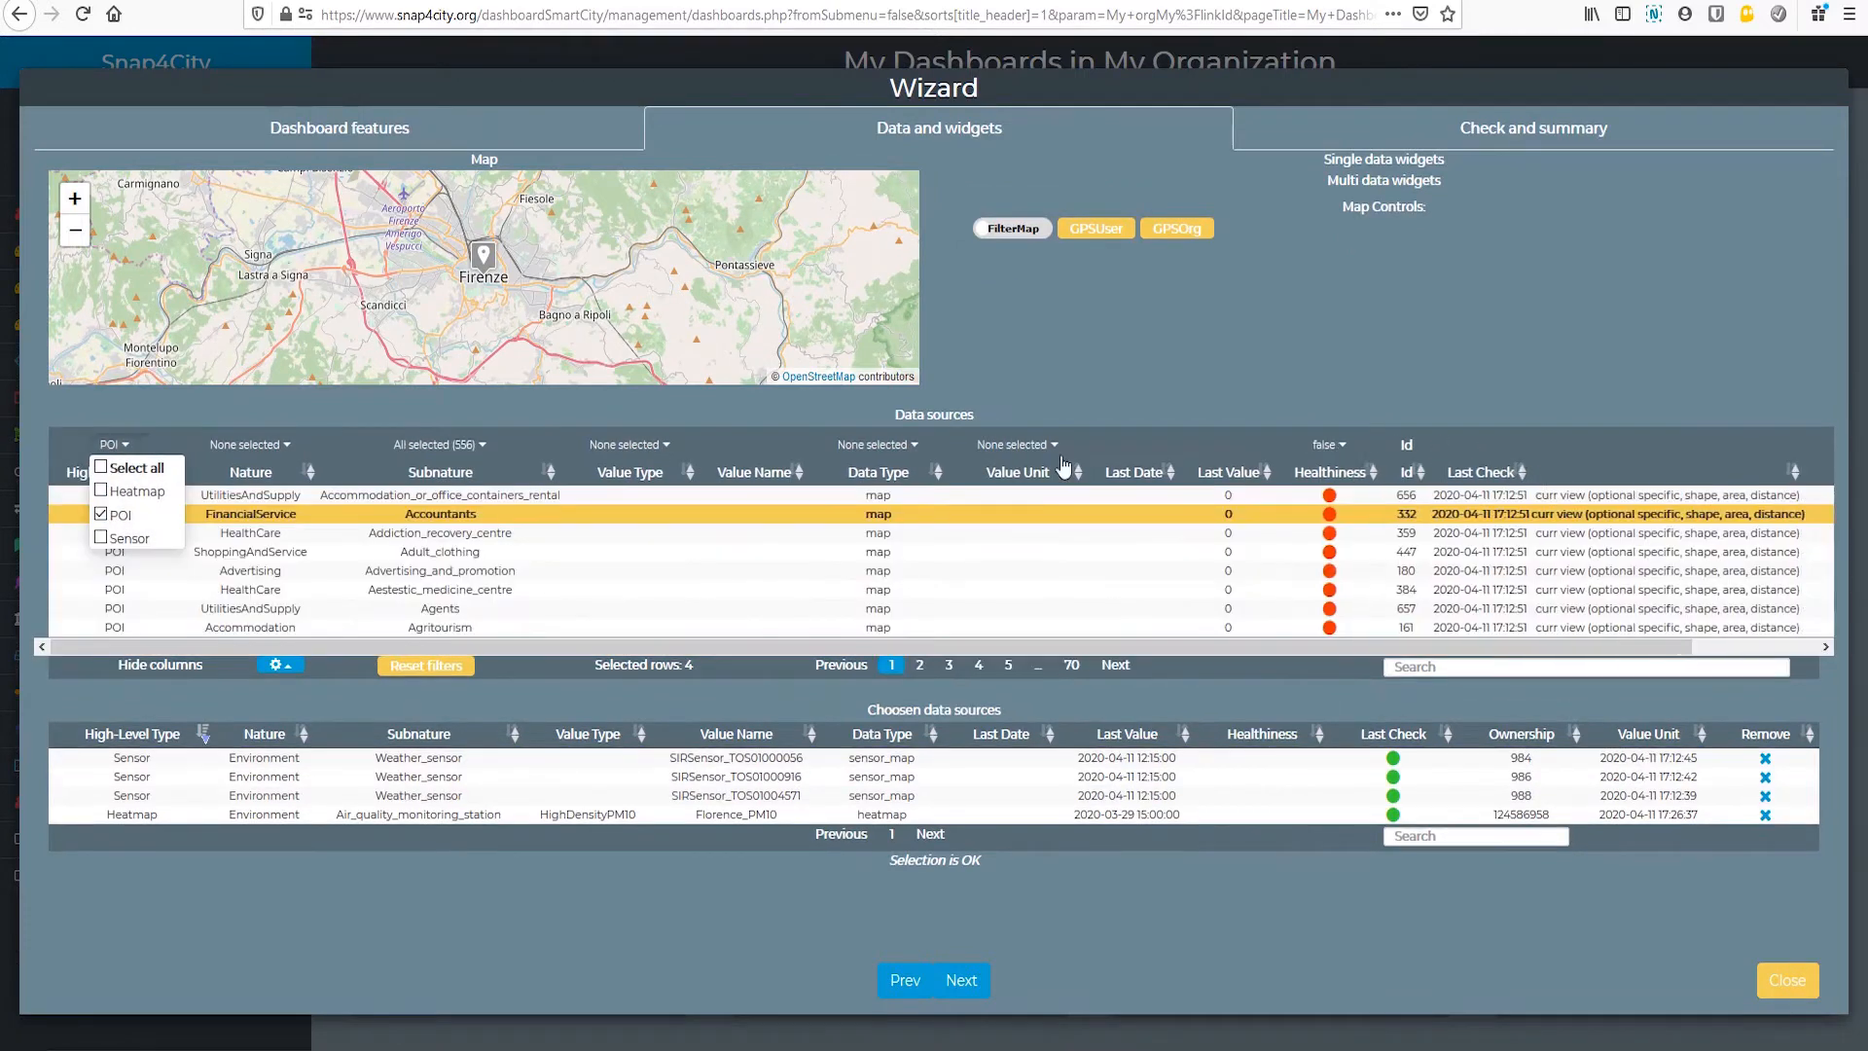
pyautogui.click(1240, 474)
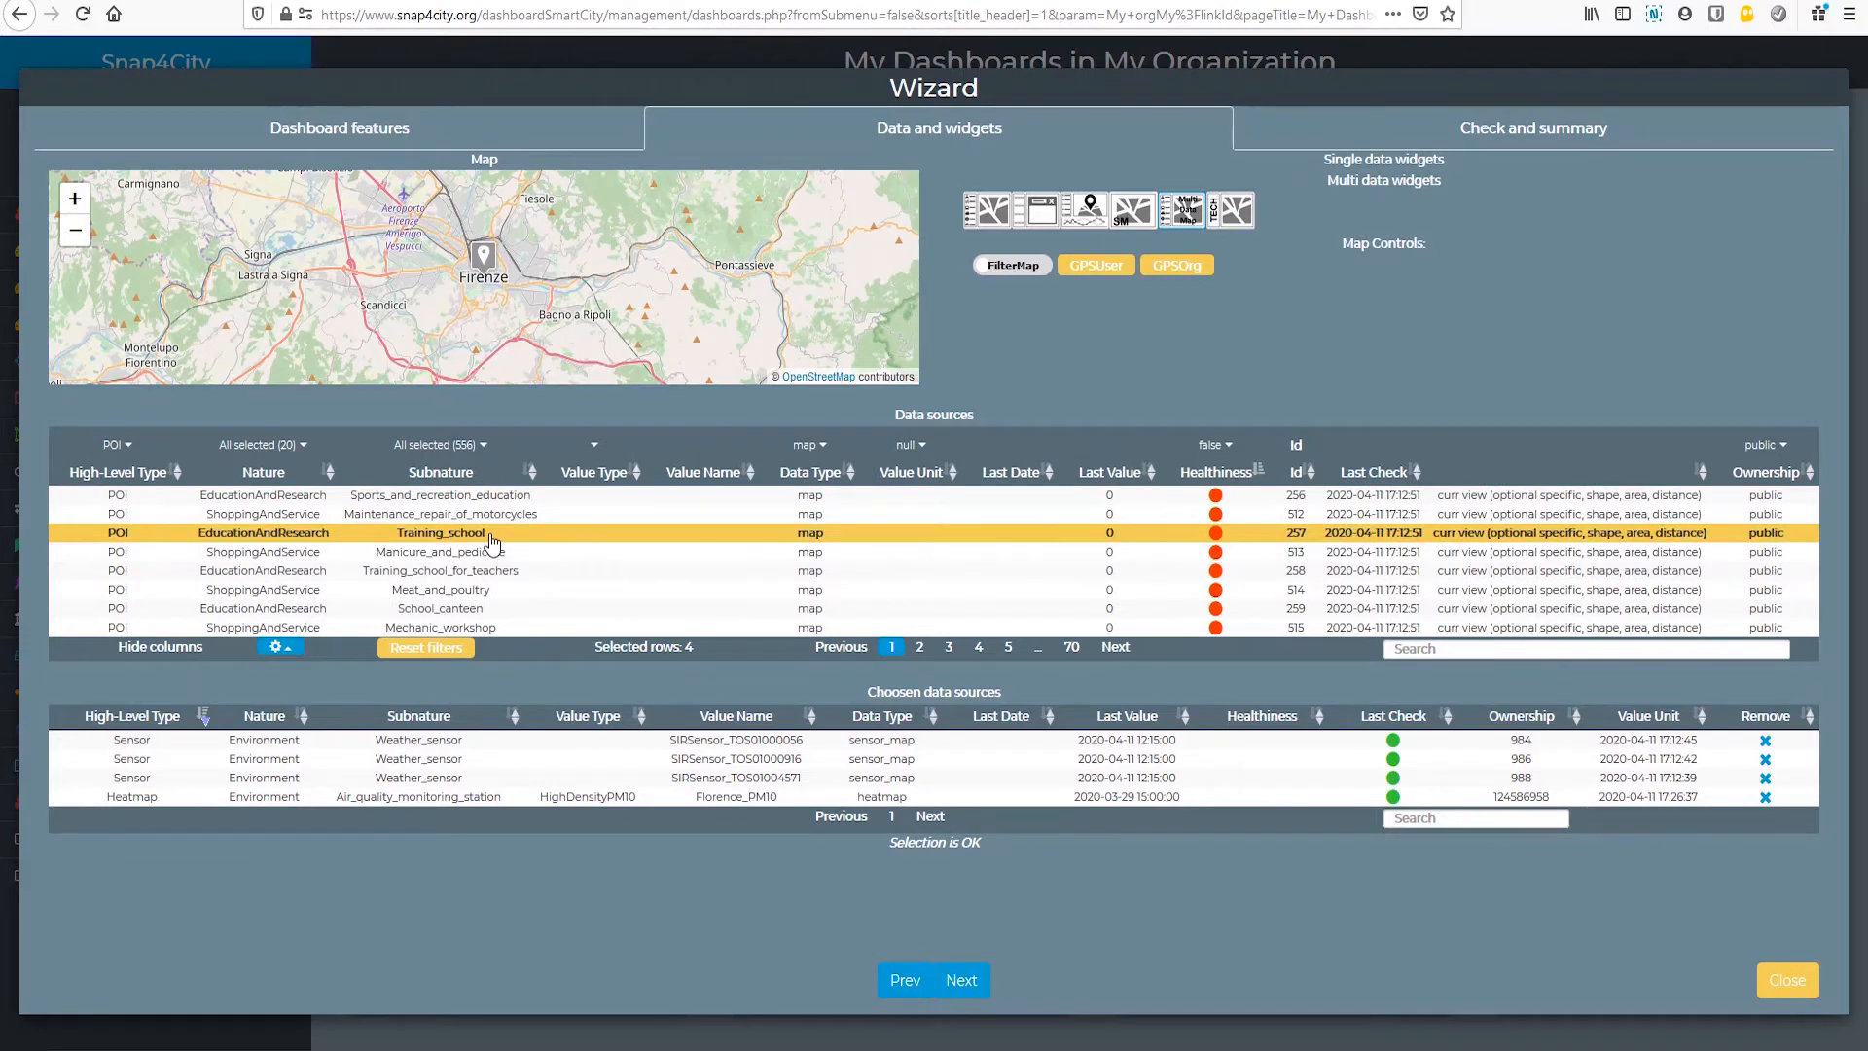
pyautogui.click(491, 537)
pyautogui.click(467, 592)
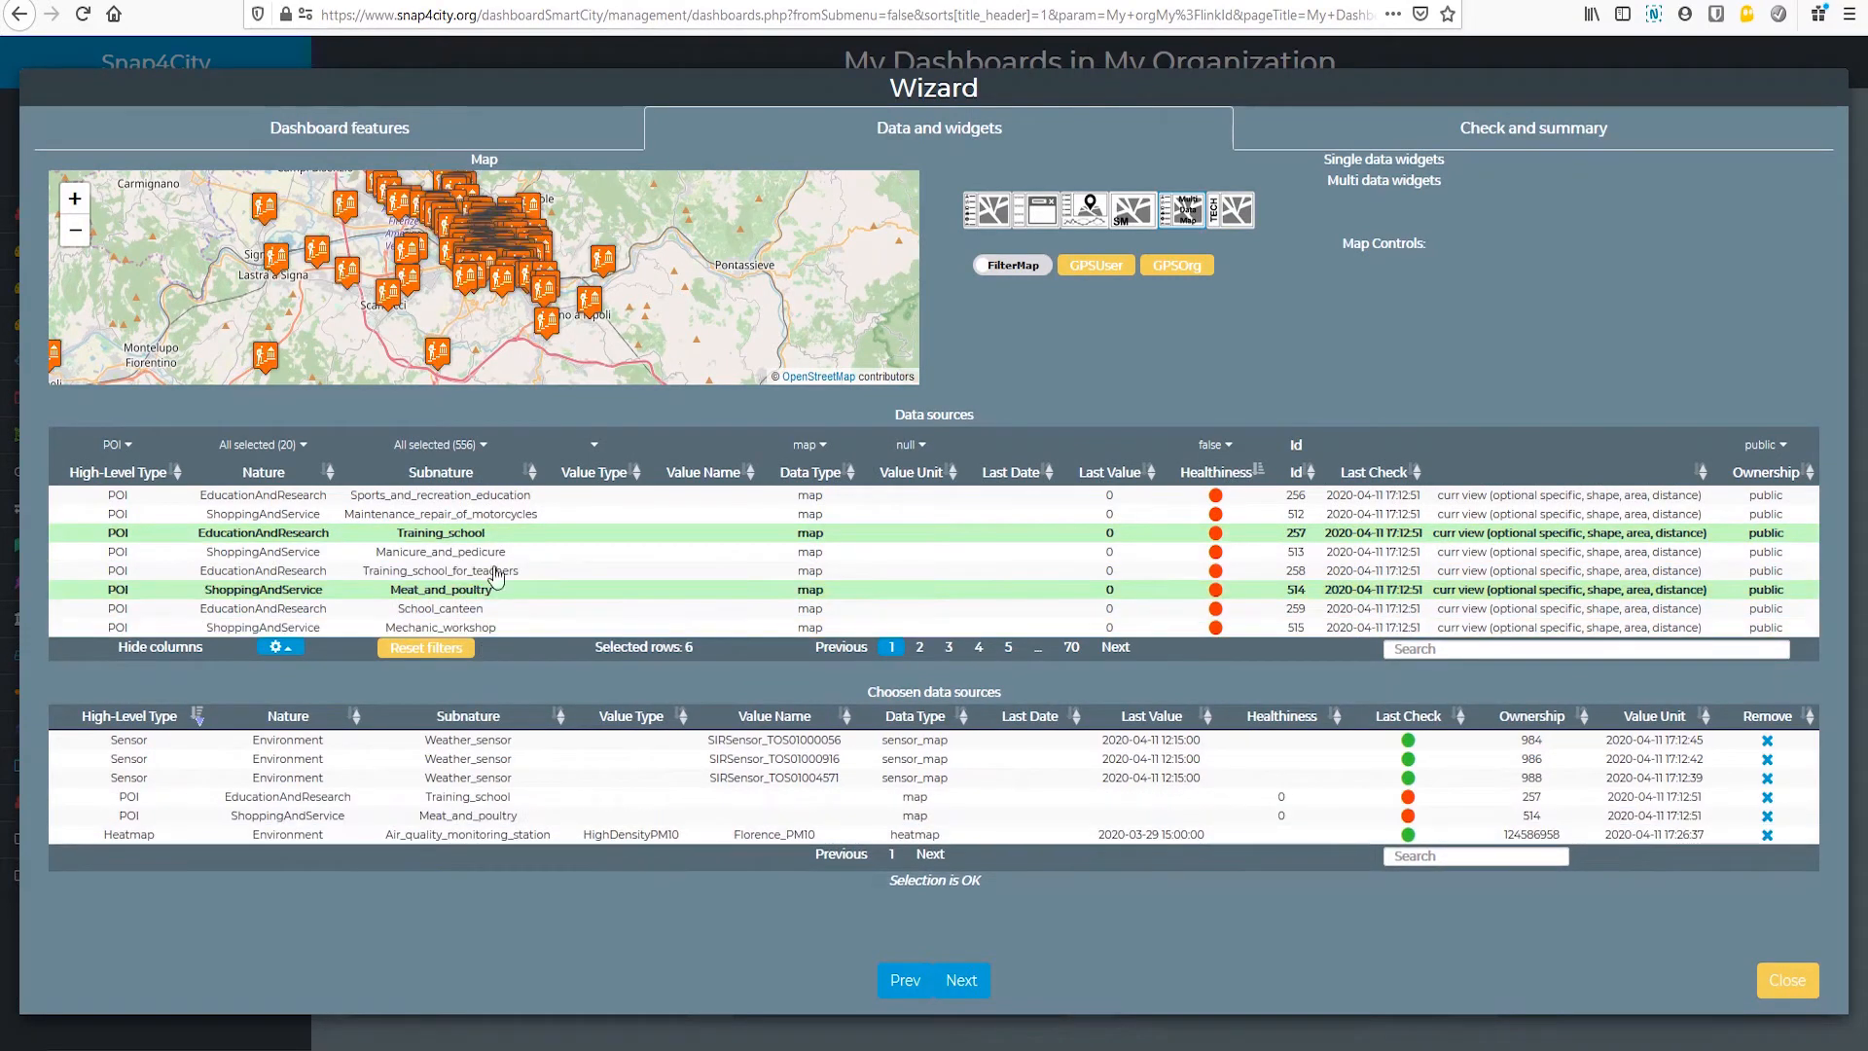
pyautogui.click(491, 516)
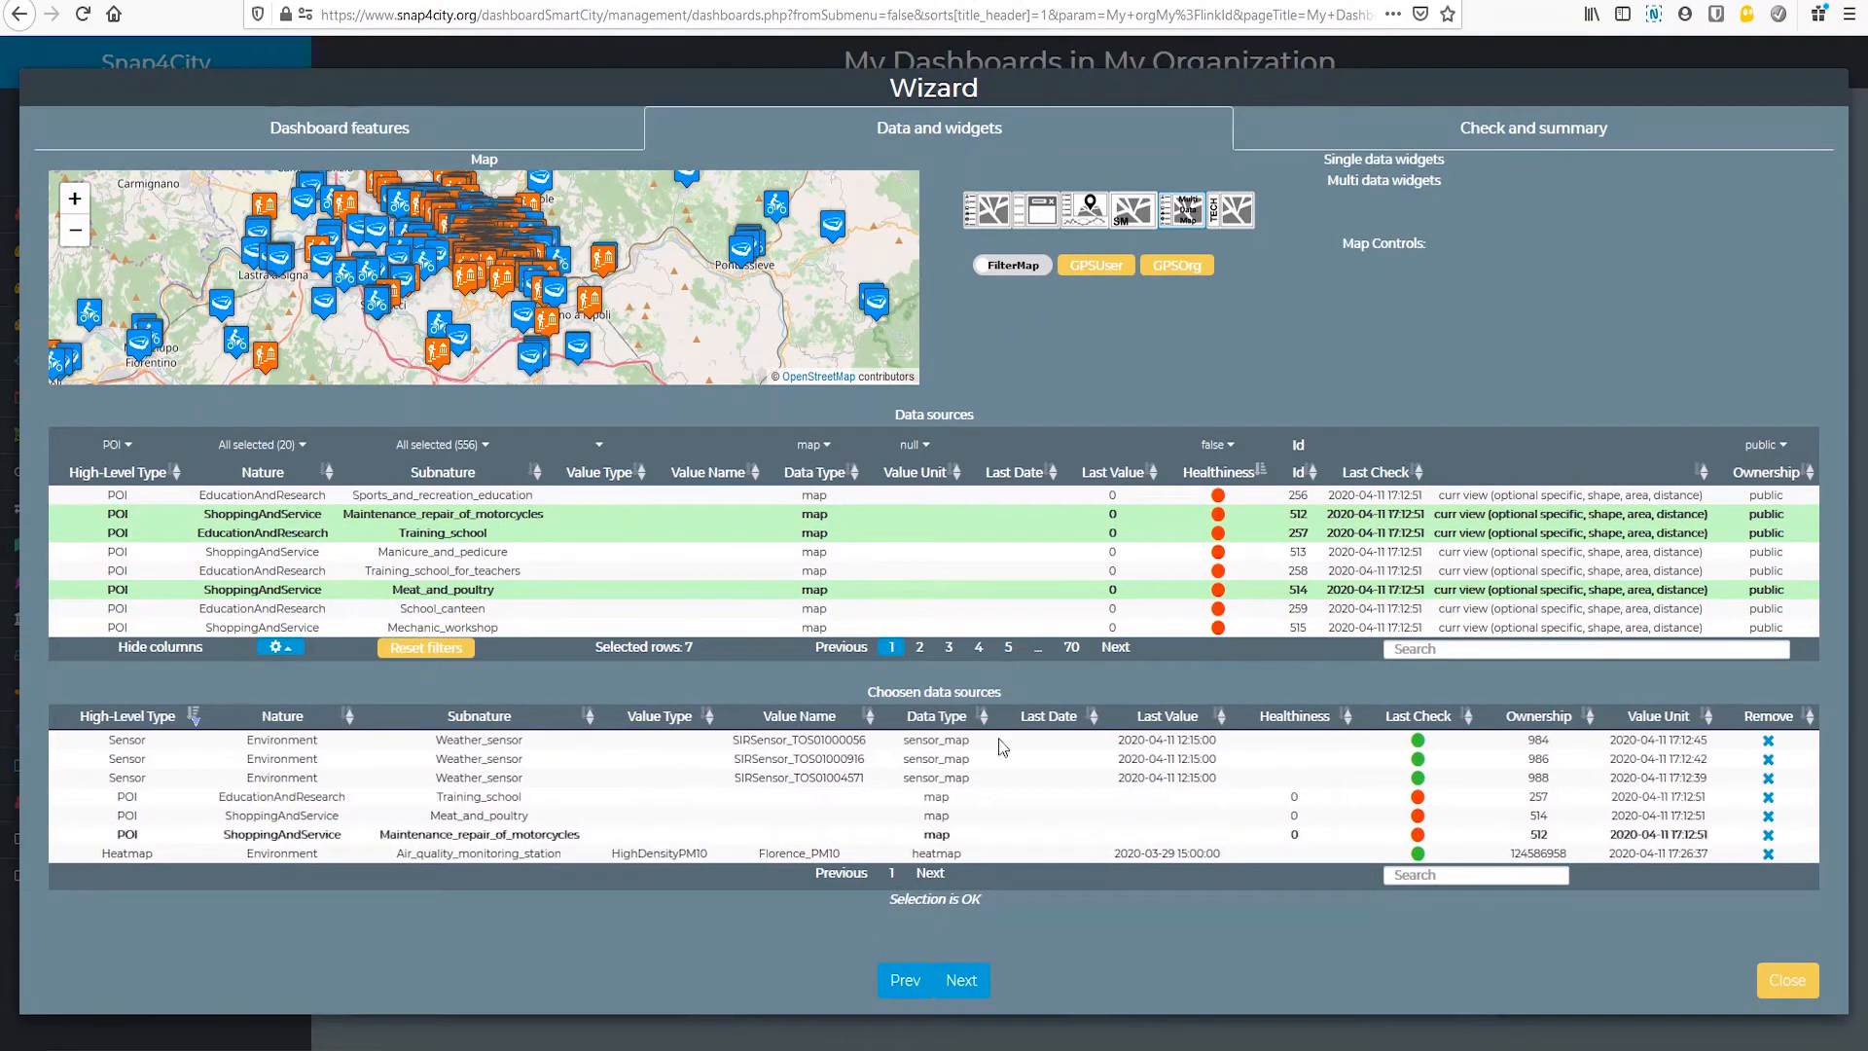
# Step: Proceed to the summary, create My Second Dashboard with its widgets, and reload the page
pyautogui.click(960, 981)
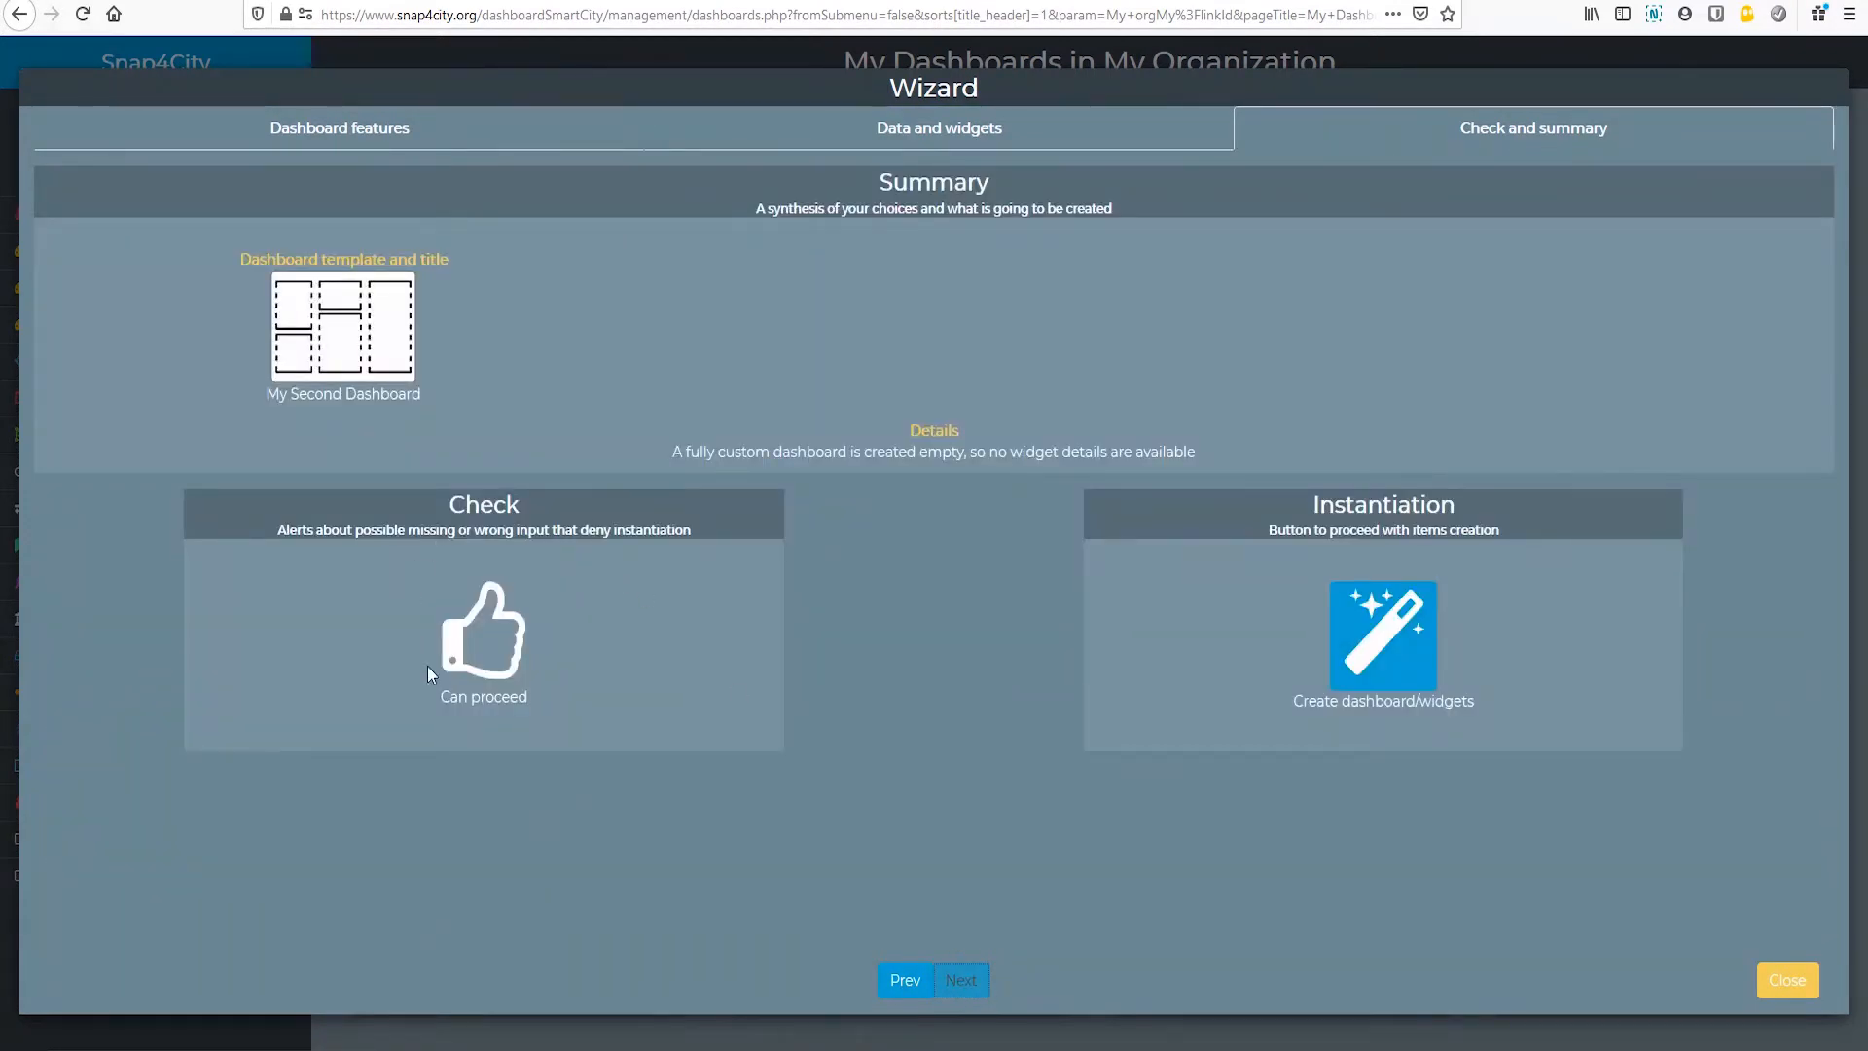
pyautogui.click(1386, 649)
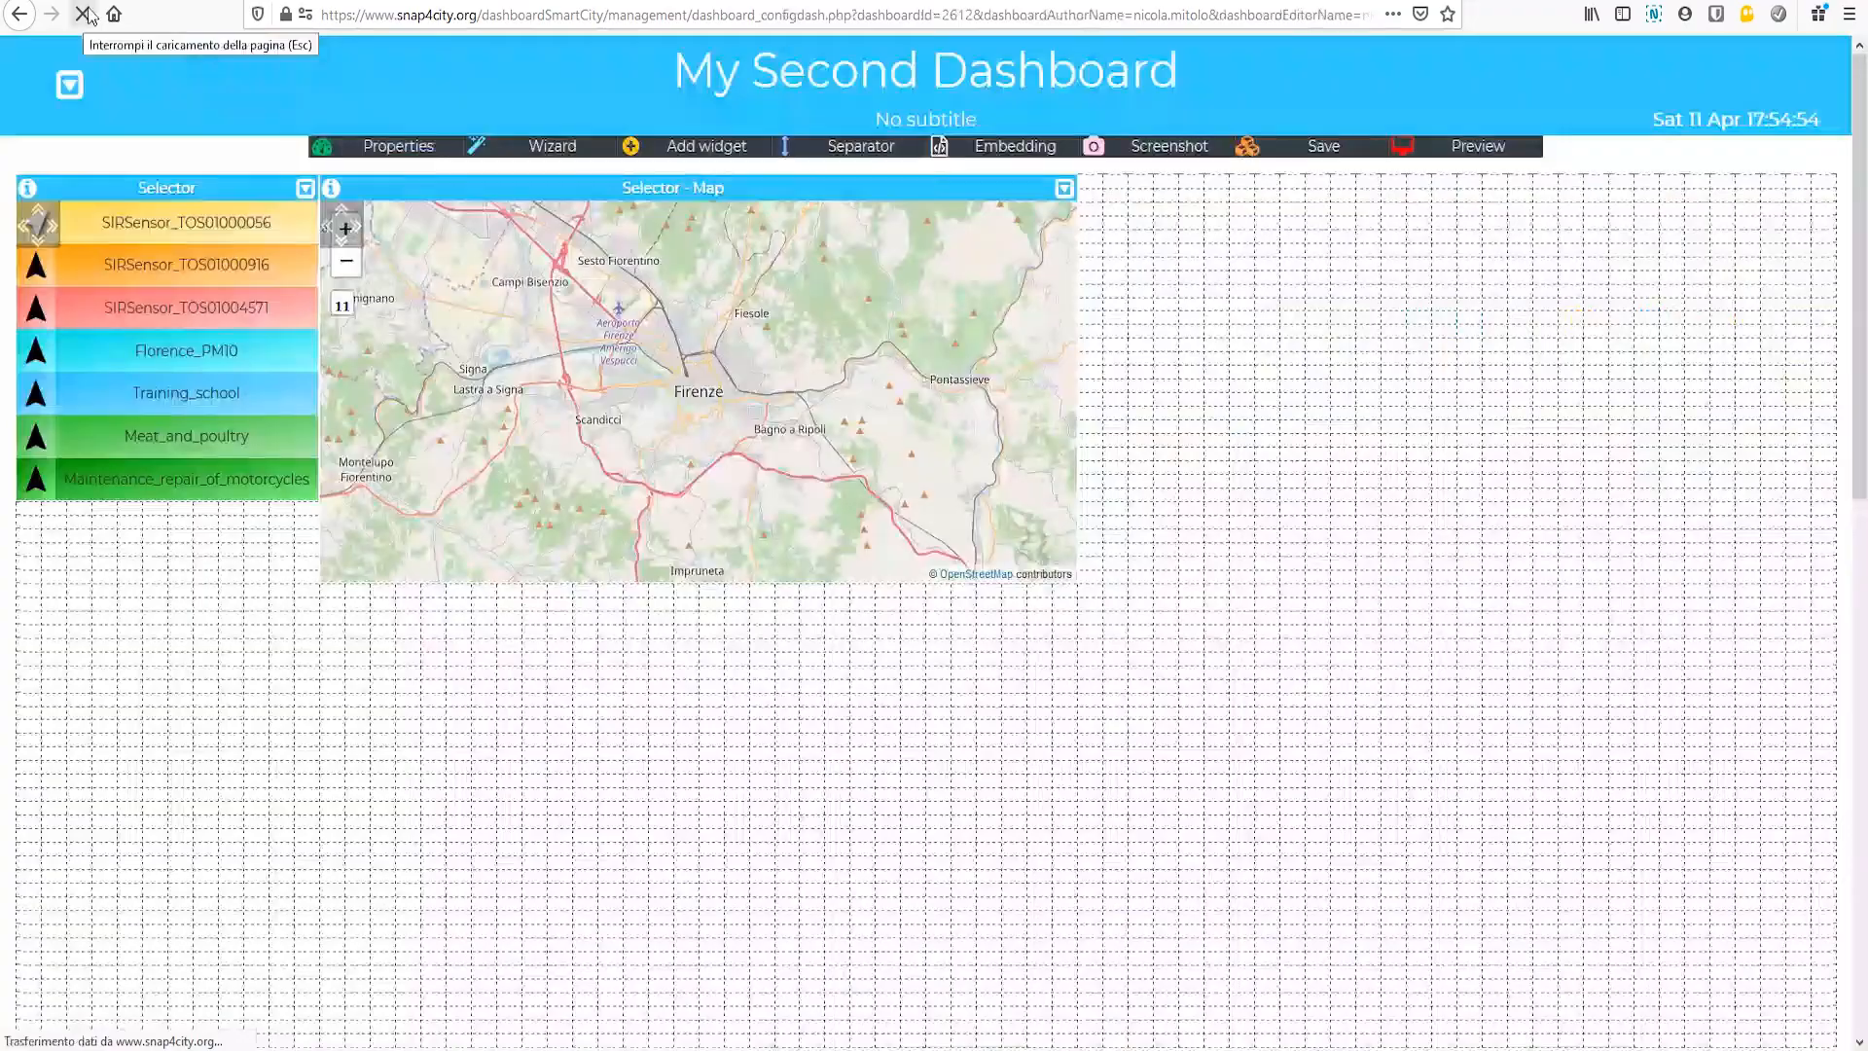
pyautogui.click(85, 14)
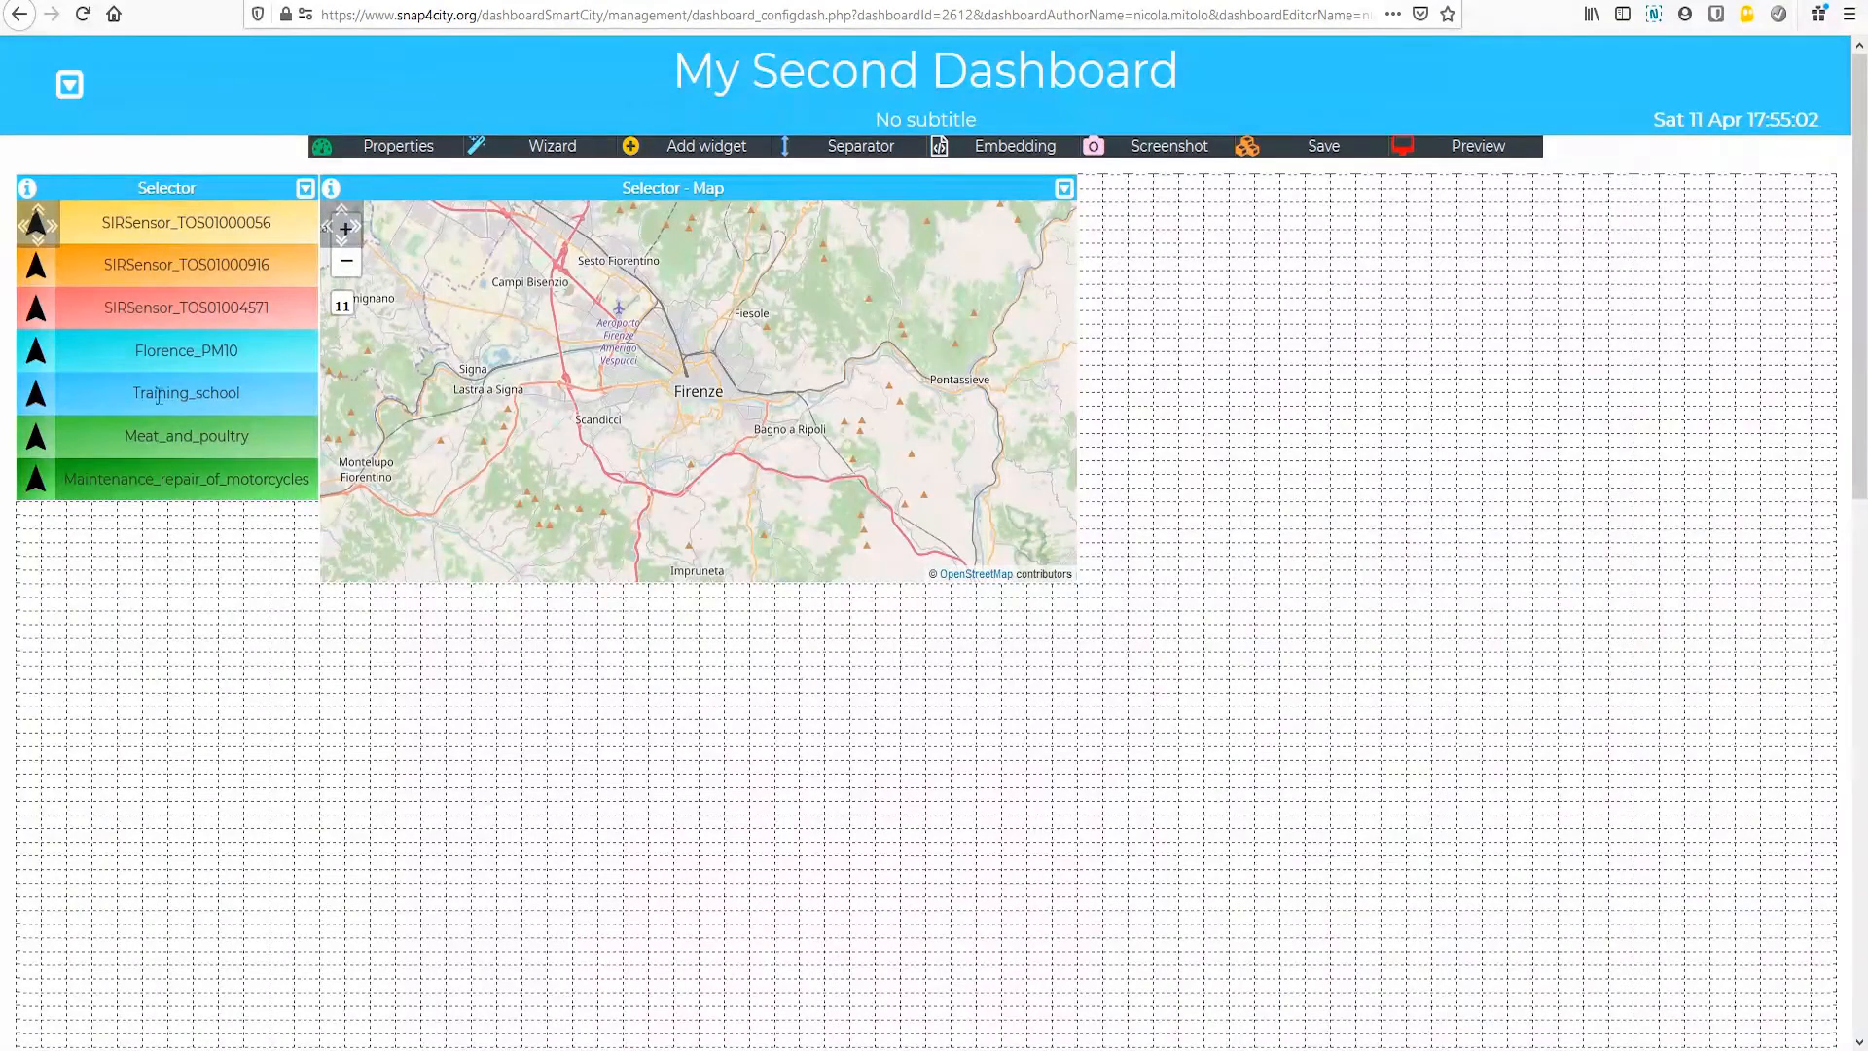
# Step: Show the SIRSensor_TOS01000056, SIRSensor_TOS01004571, Training_school and Meat_and_poultry layers on the selector map
pyautogui.click(180, 208)
pyautogui.click(39, 313)
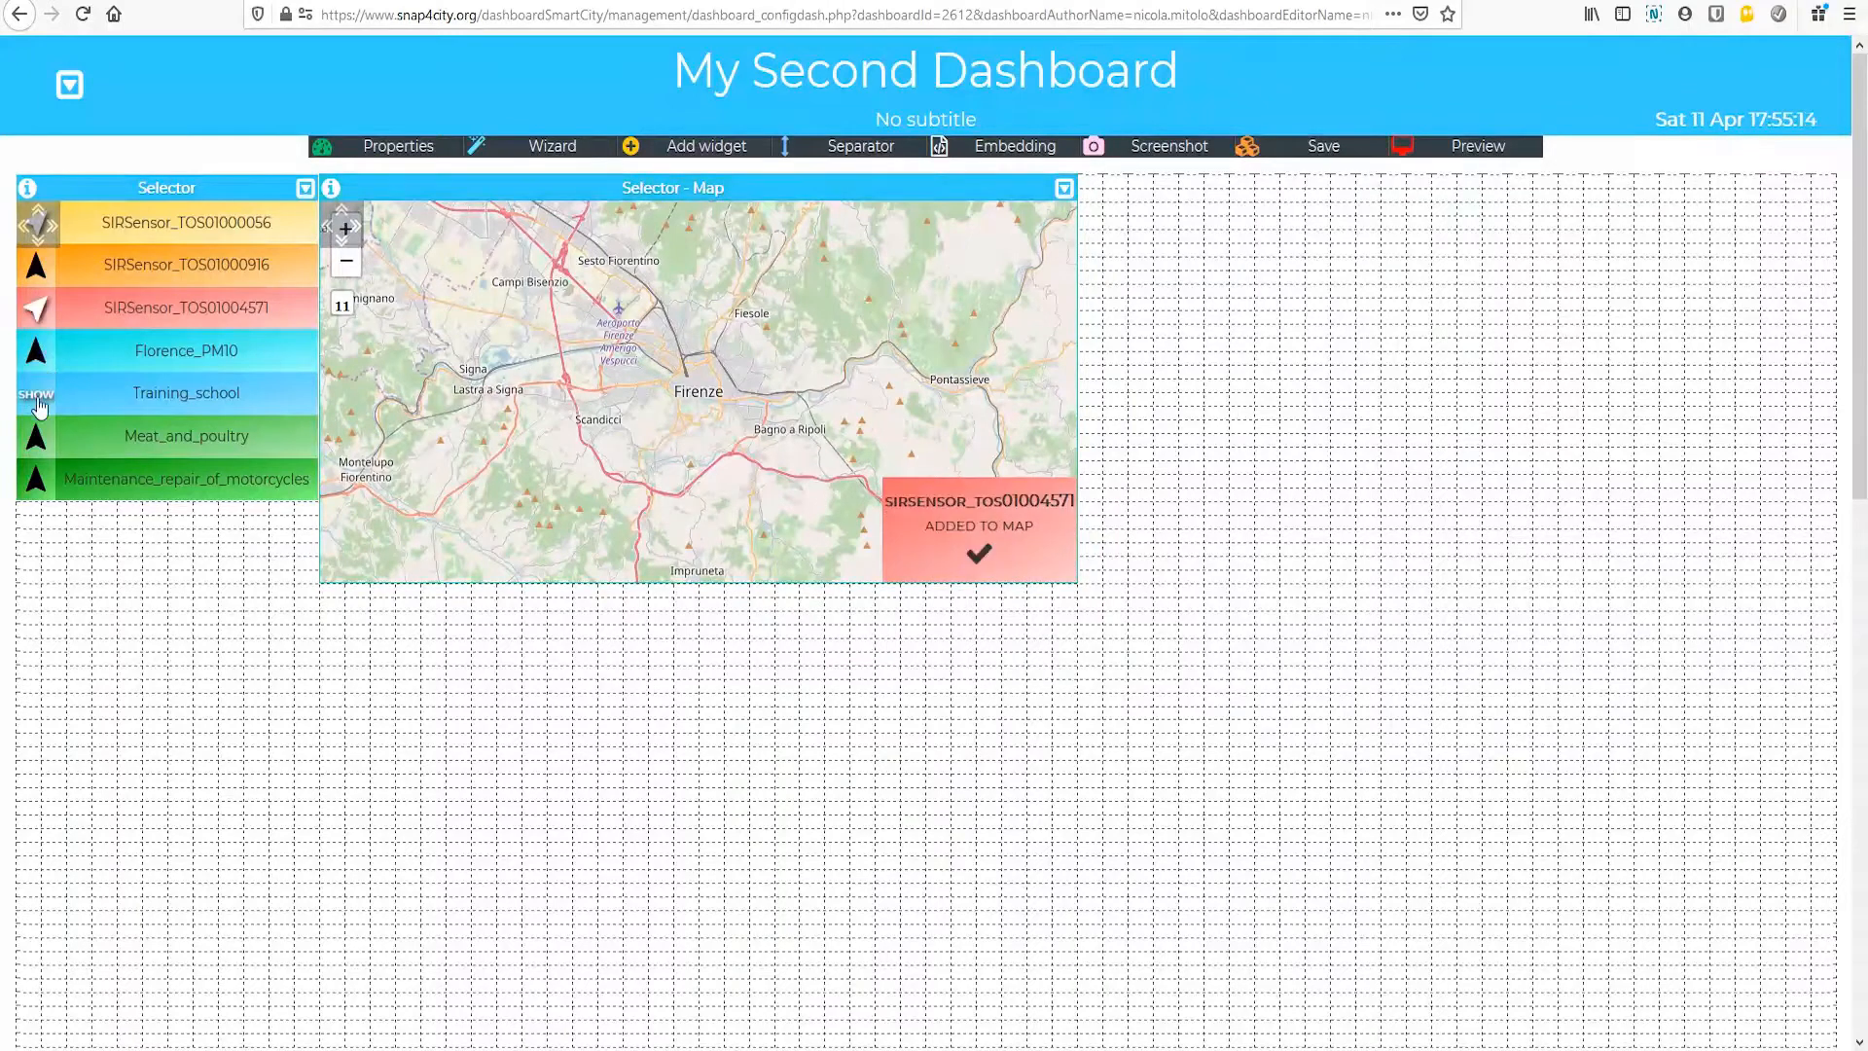
pyautogui.click(35, 392)
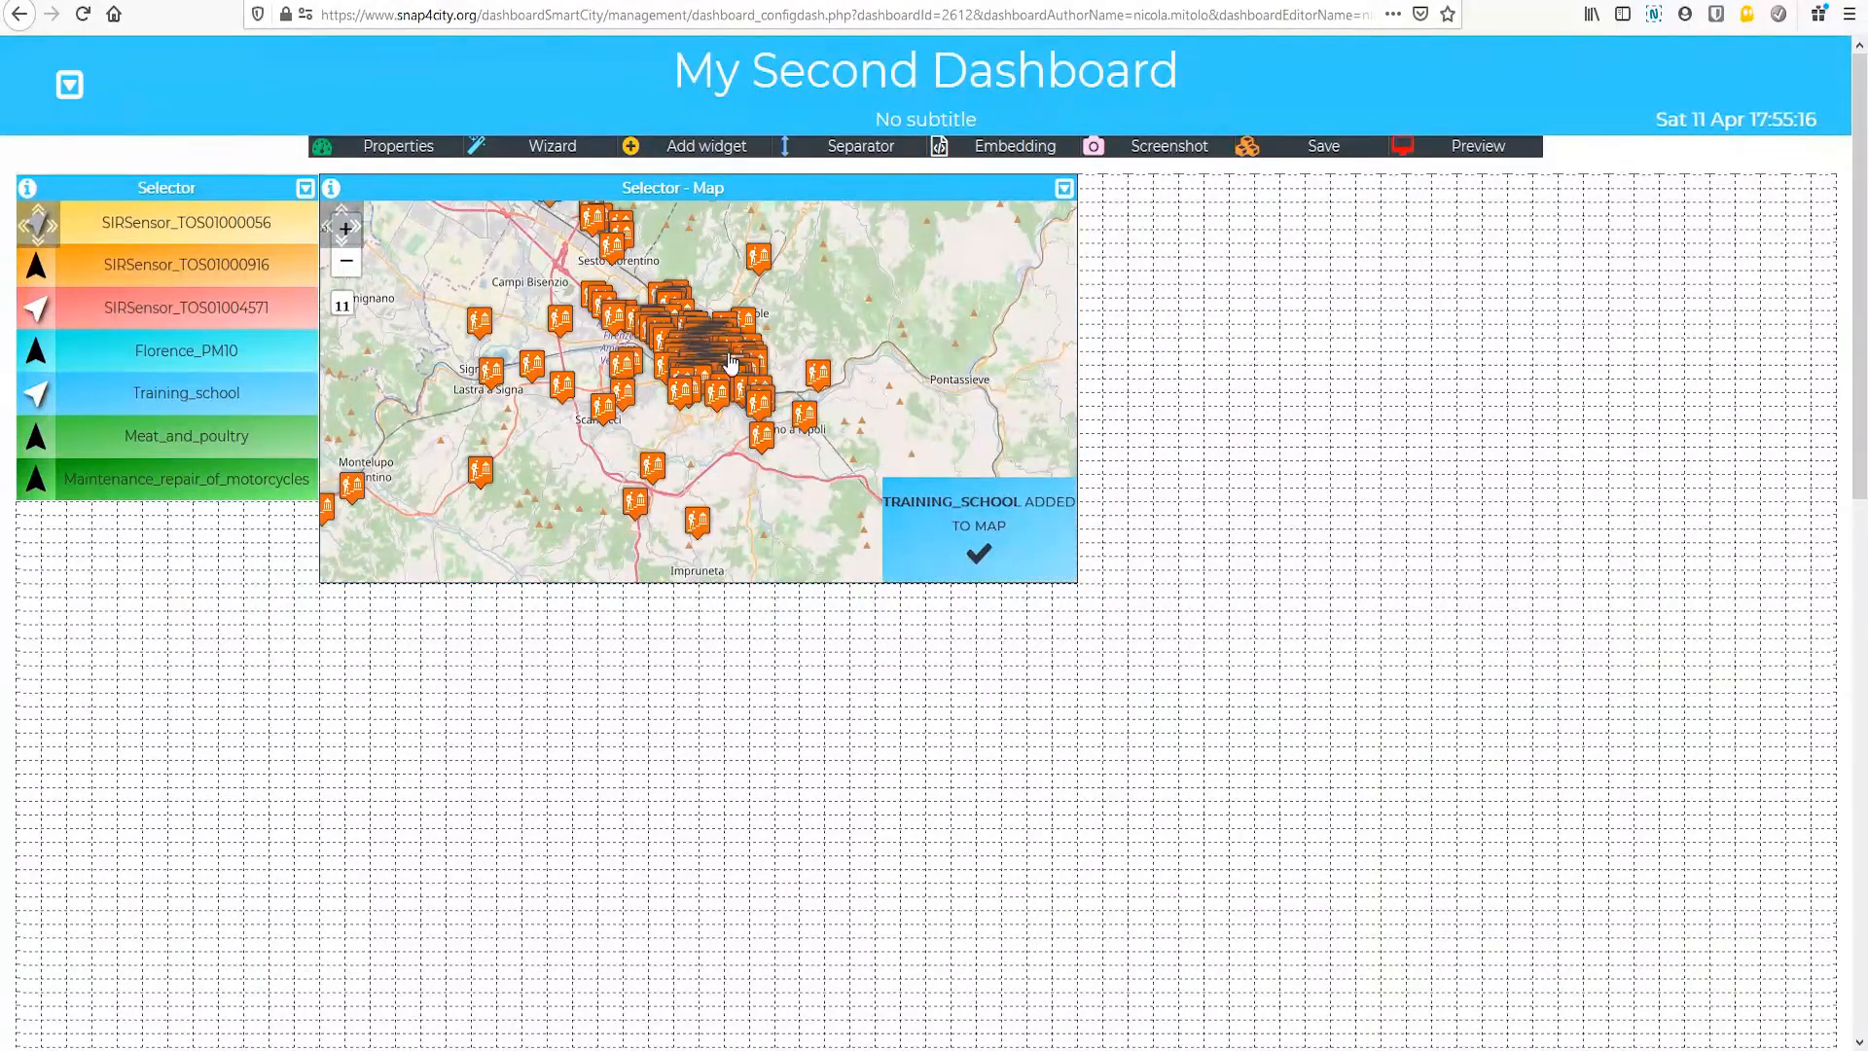
pyautogui.click(35, 436)
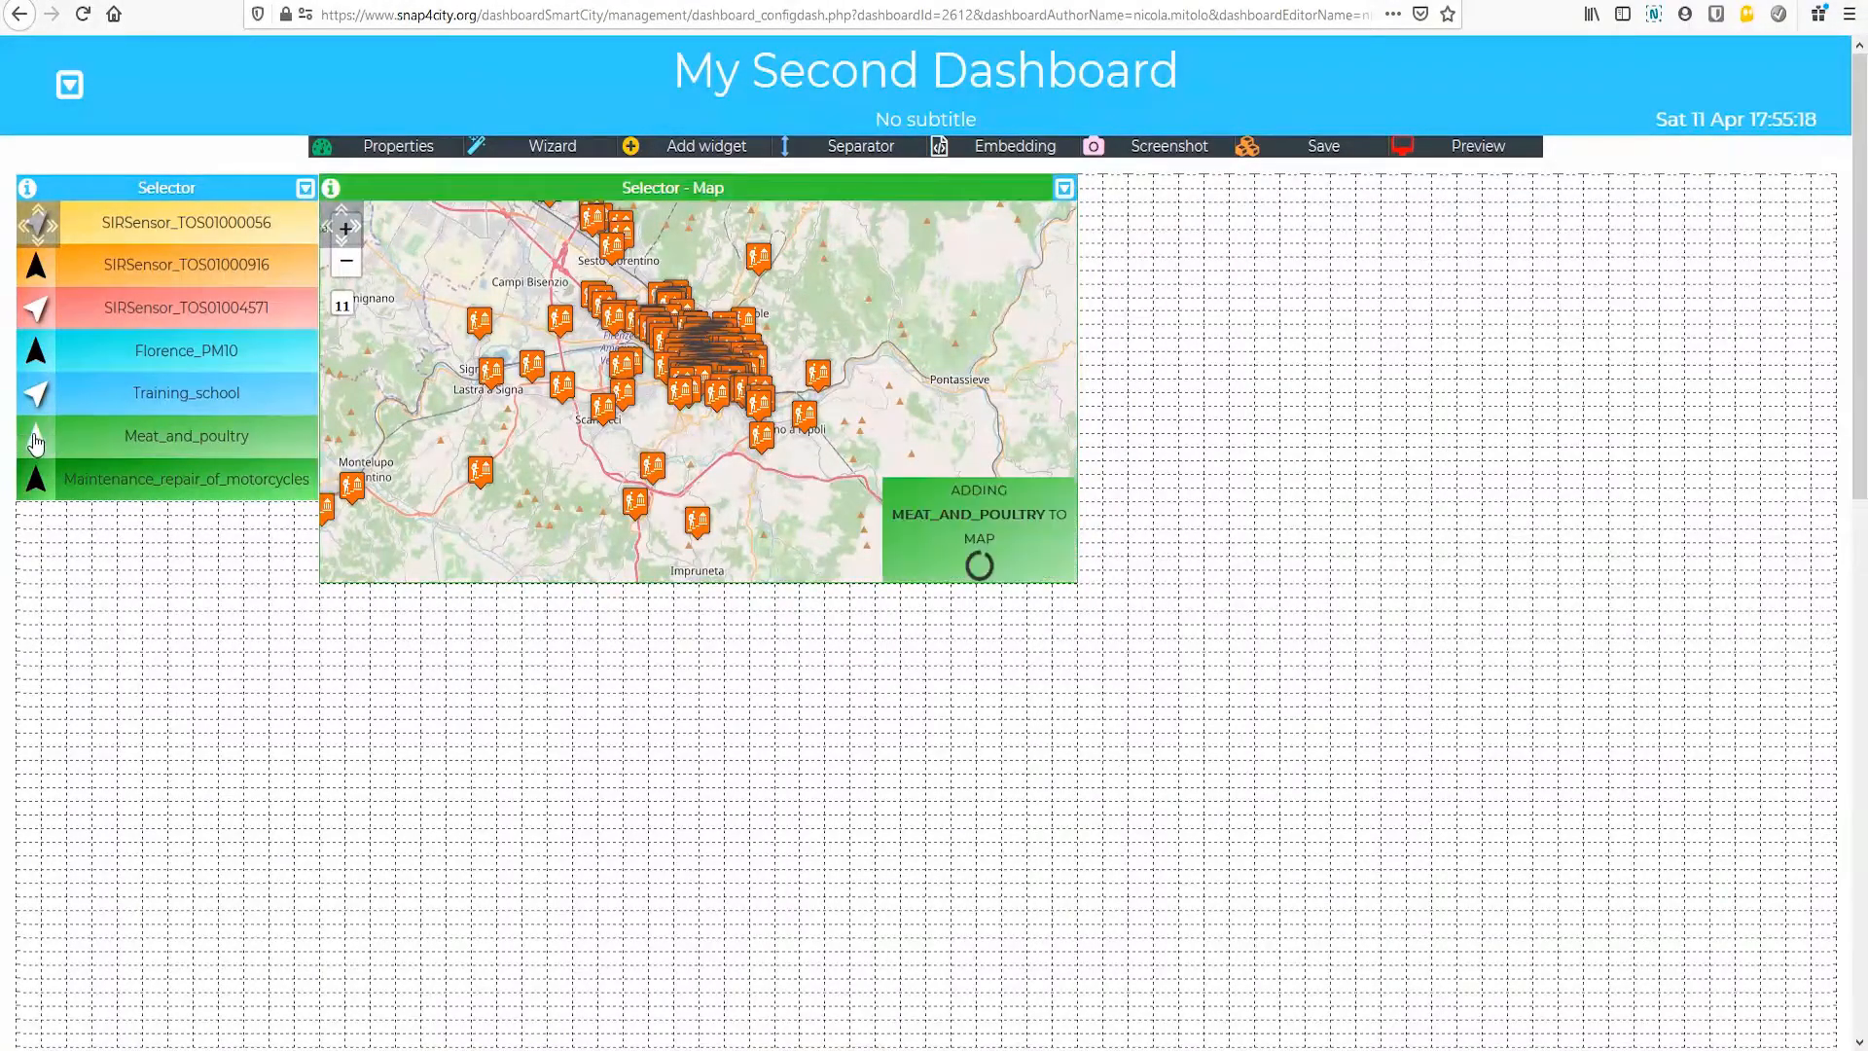
# Step: Hide the Meat_and_poultry and Training_school layers and examine the Florence_PM10 heatmap on the map
pyautogui.click(35, 436)
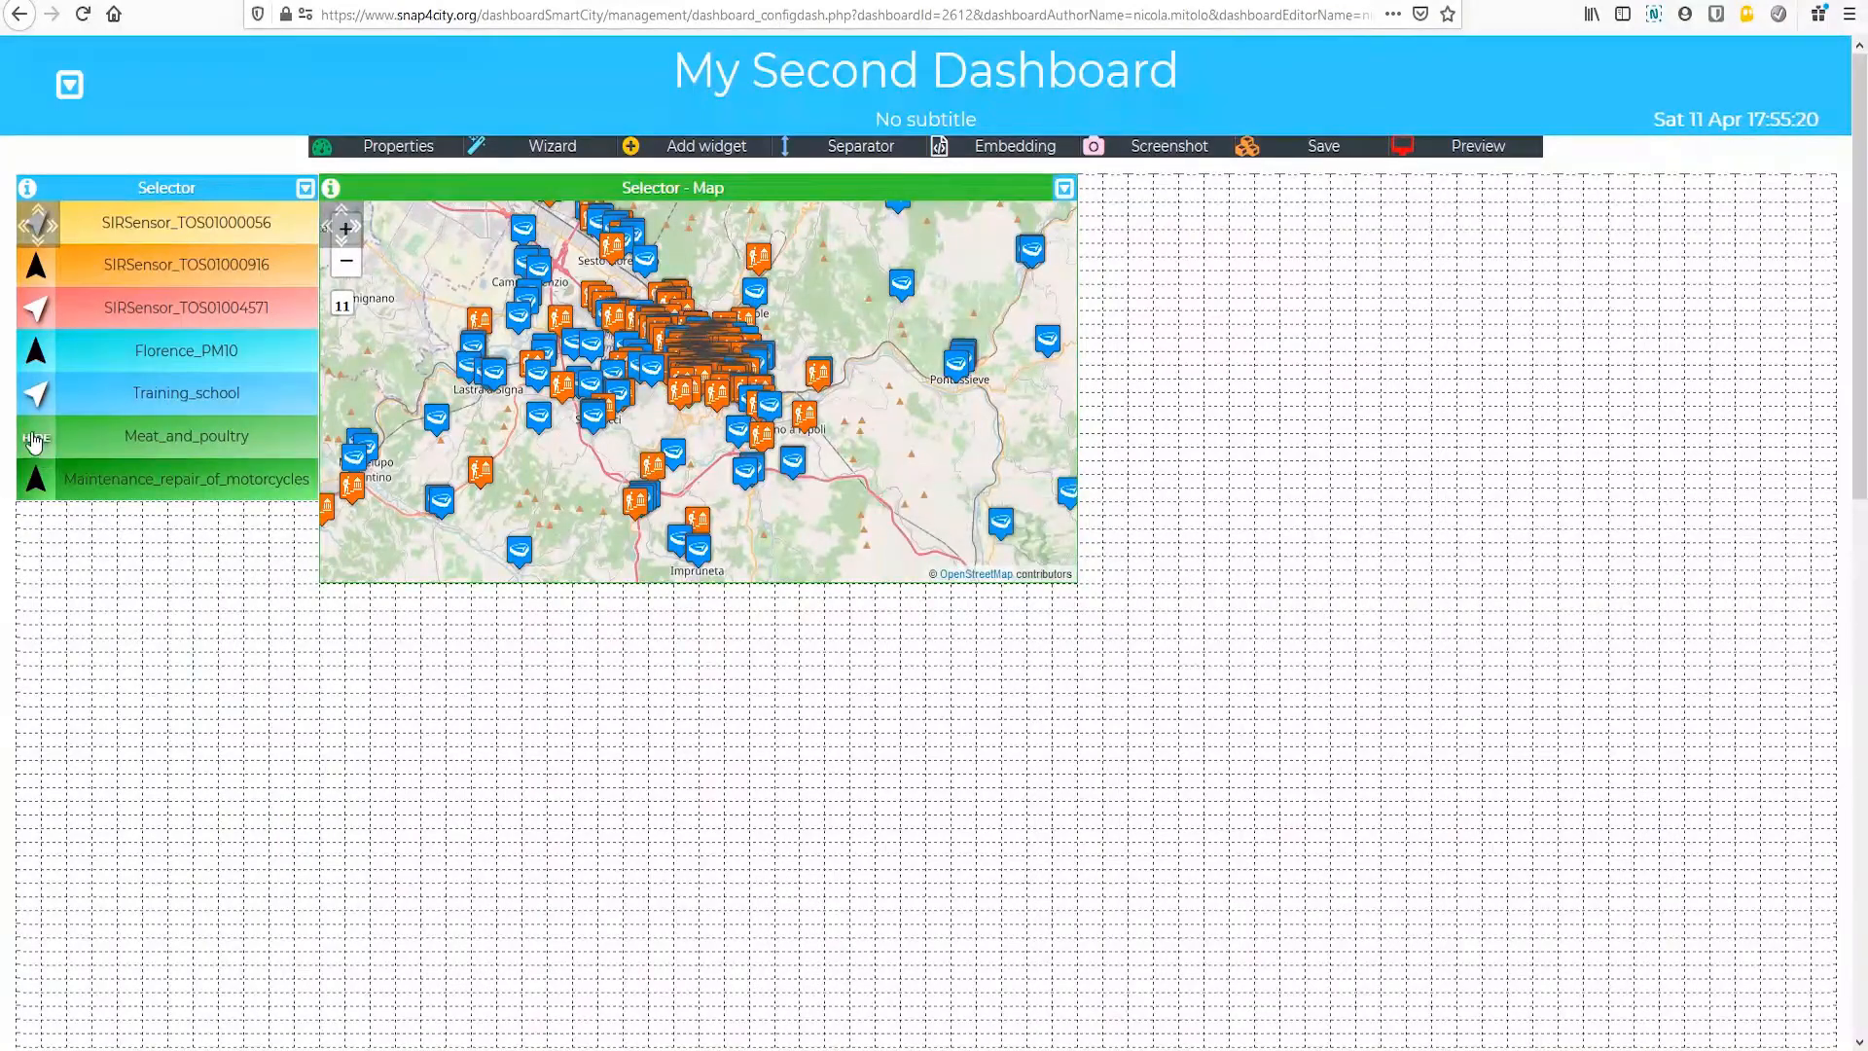
pyautogui.click(35, 392)
pyautogui.click(36, 354)
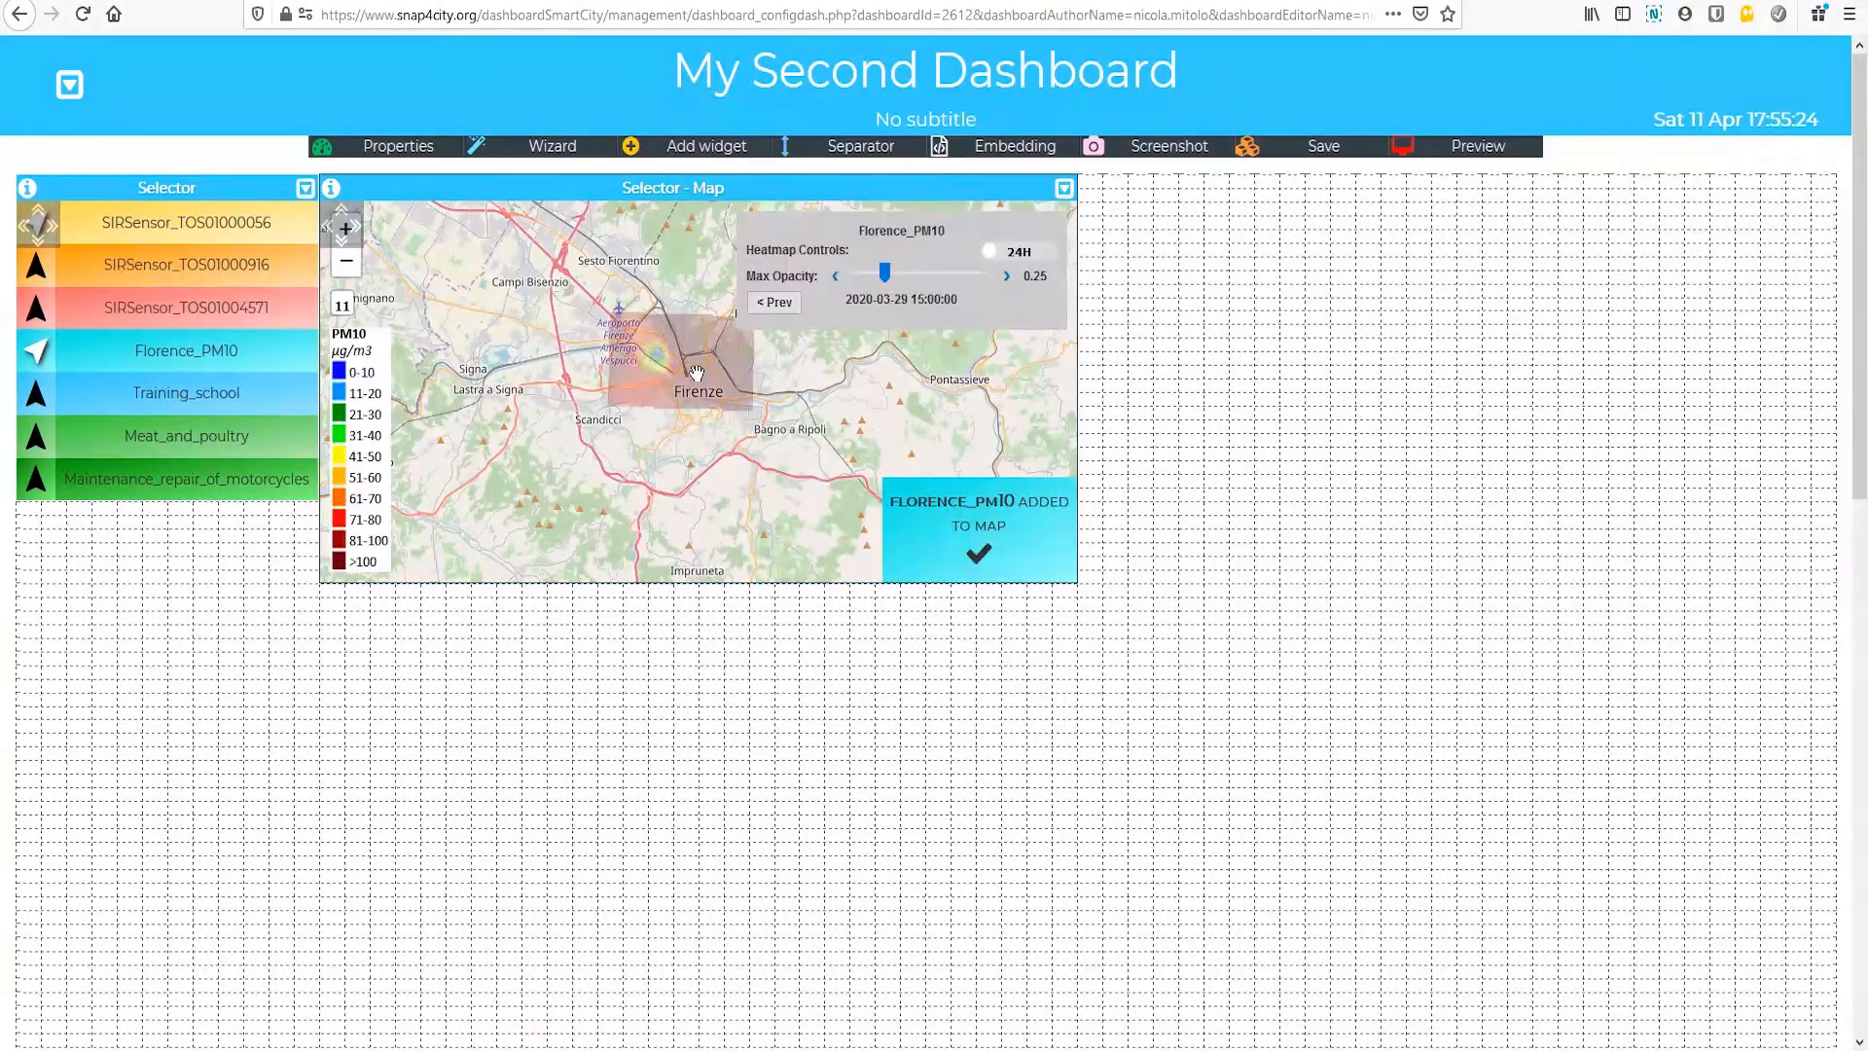
pyautogui.scroll(2, 691, 377)
pyautogui.scroll(-1, 578, 354)
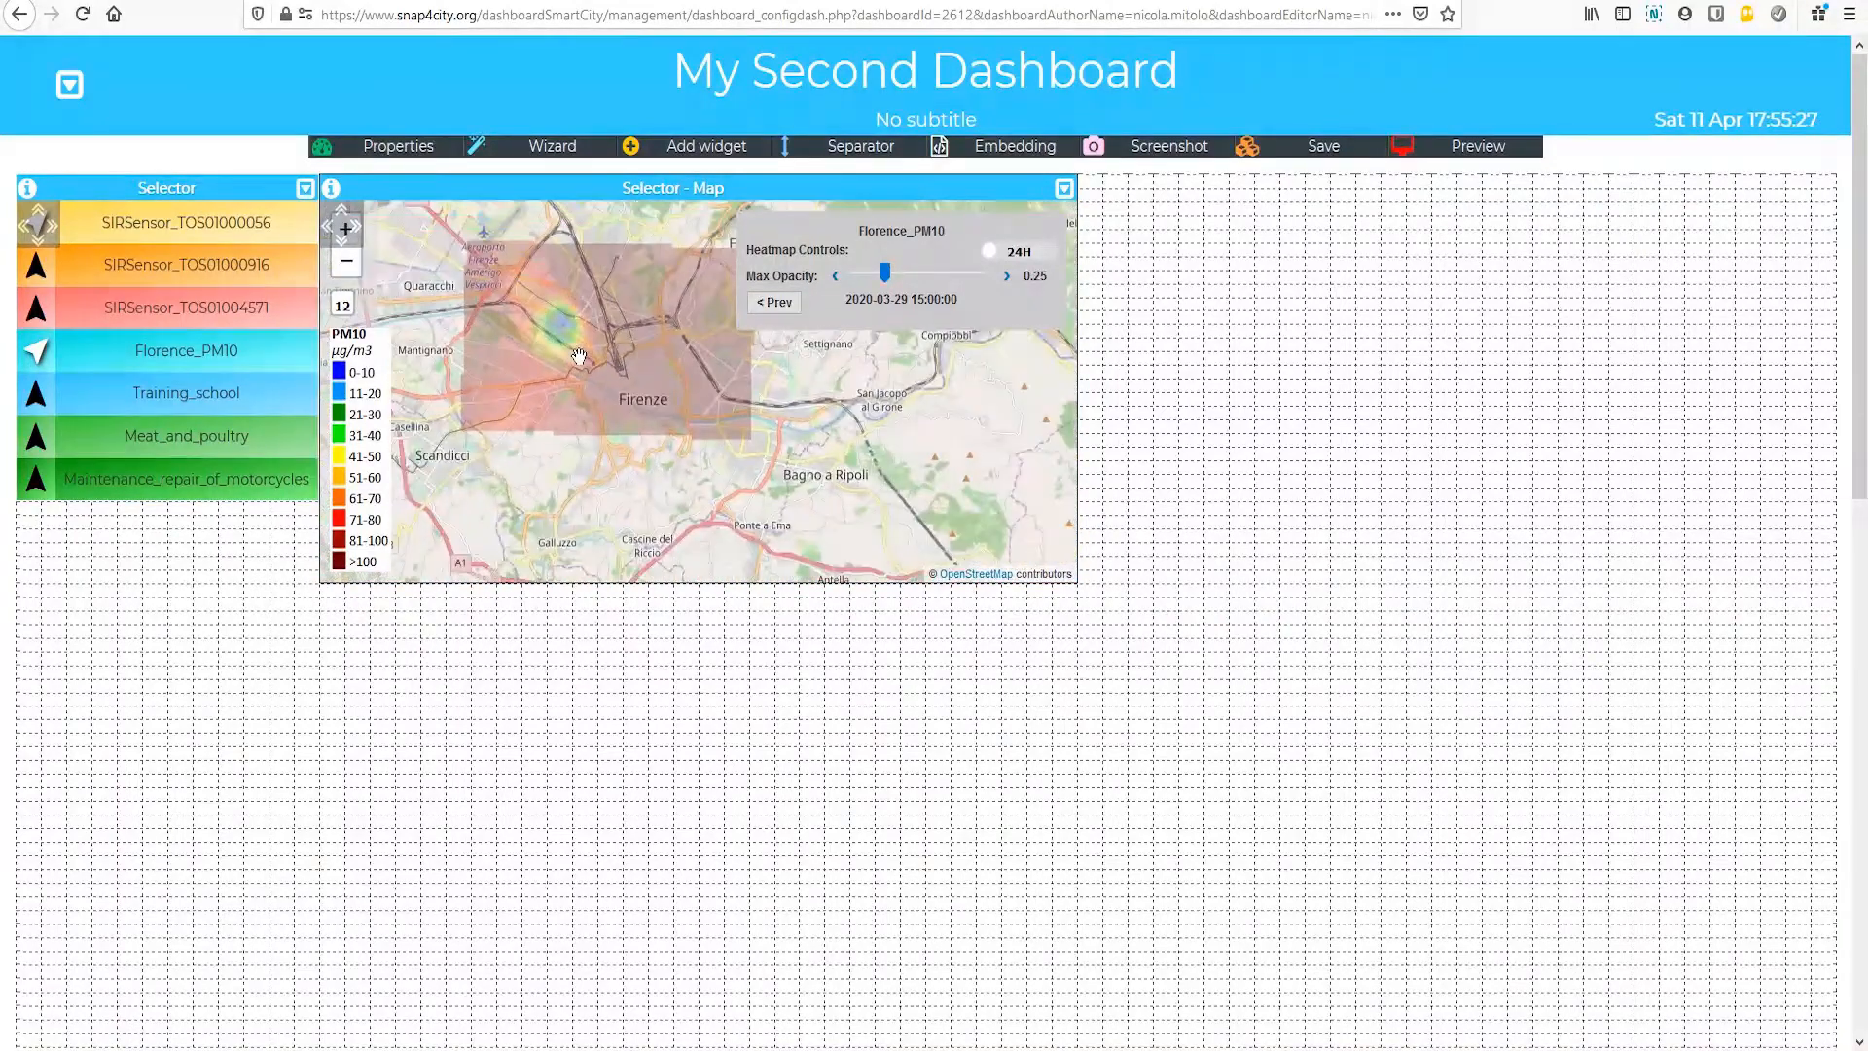
# Step: Hide the Florence_PM10 heatmap and show the SIRSensor_TOS01000056, SIRSensor_TOS01000916 and SIRSensor_TOS01004571 markers on the selector map
pyautogui.click(36, 354)
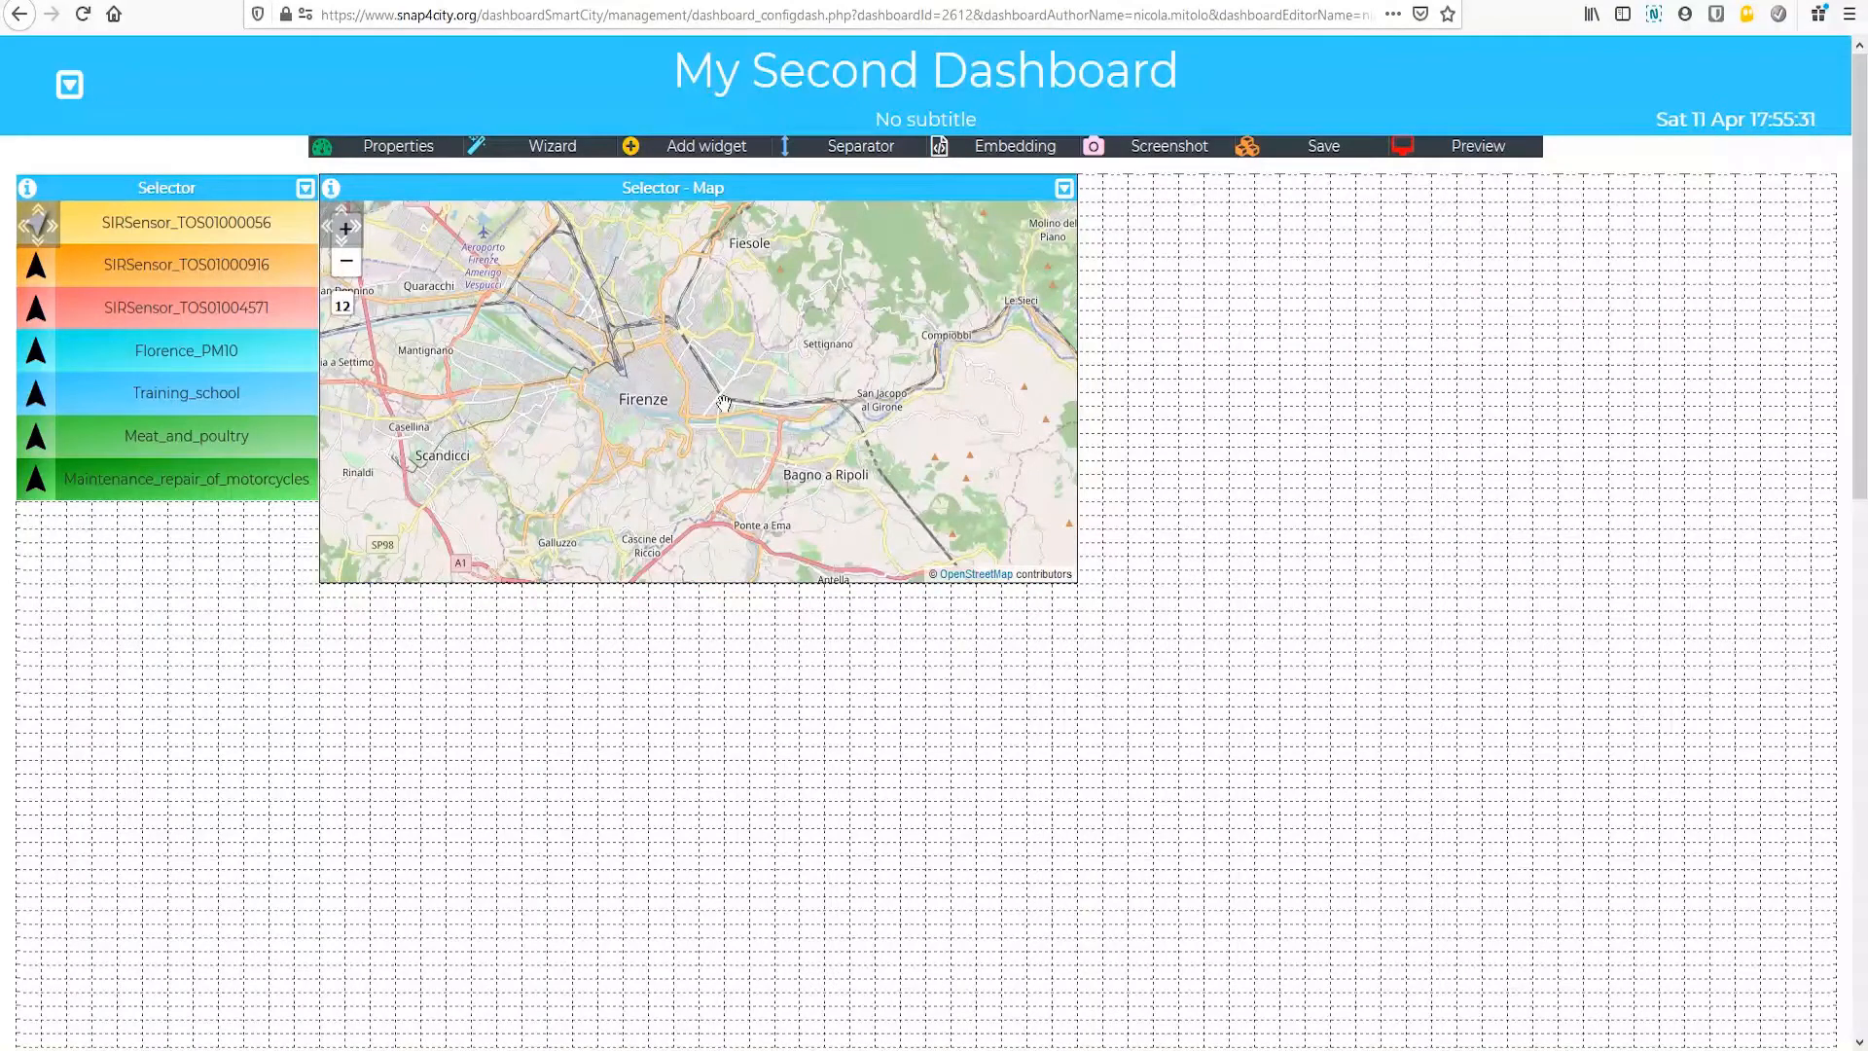
pyautogui.scroll(-2, 647, 423)
pyautogui.scroll(-2, 654, 438)
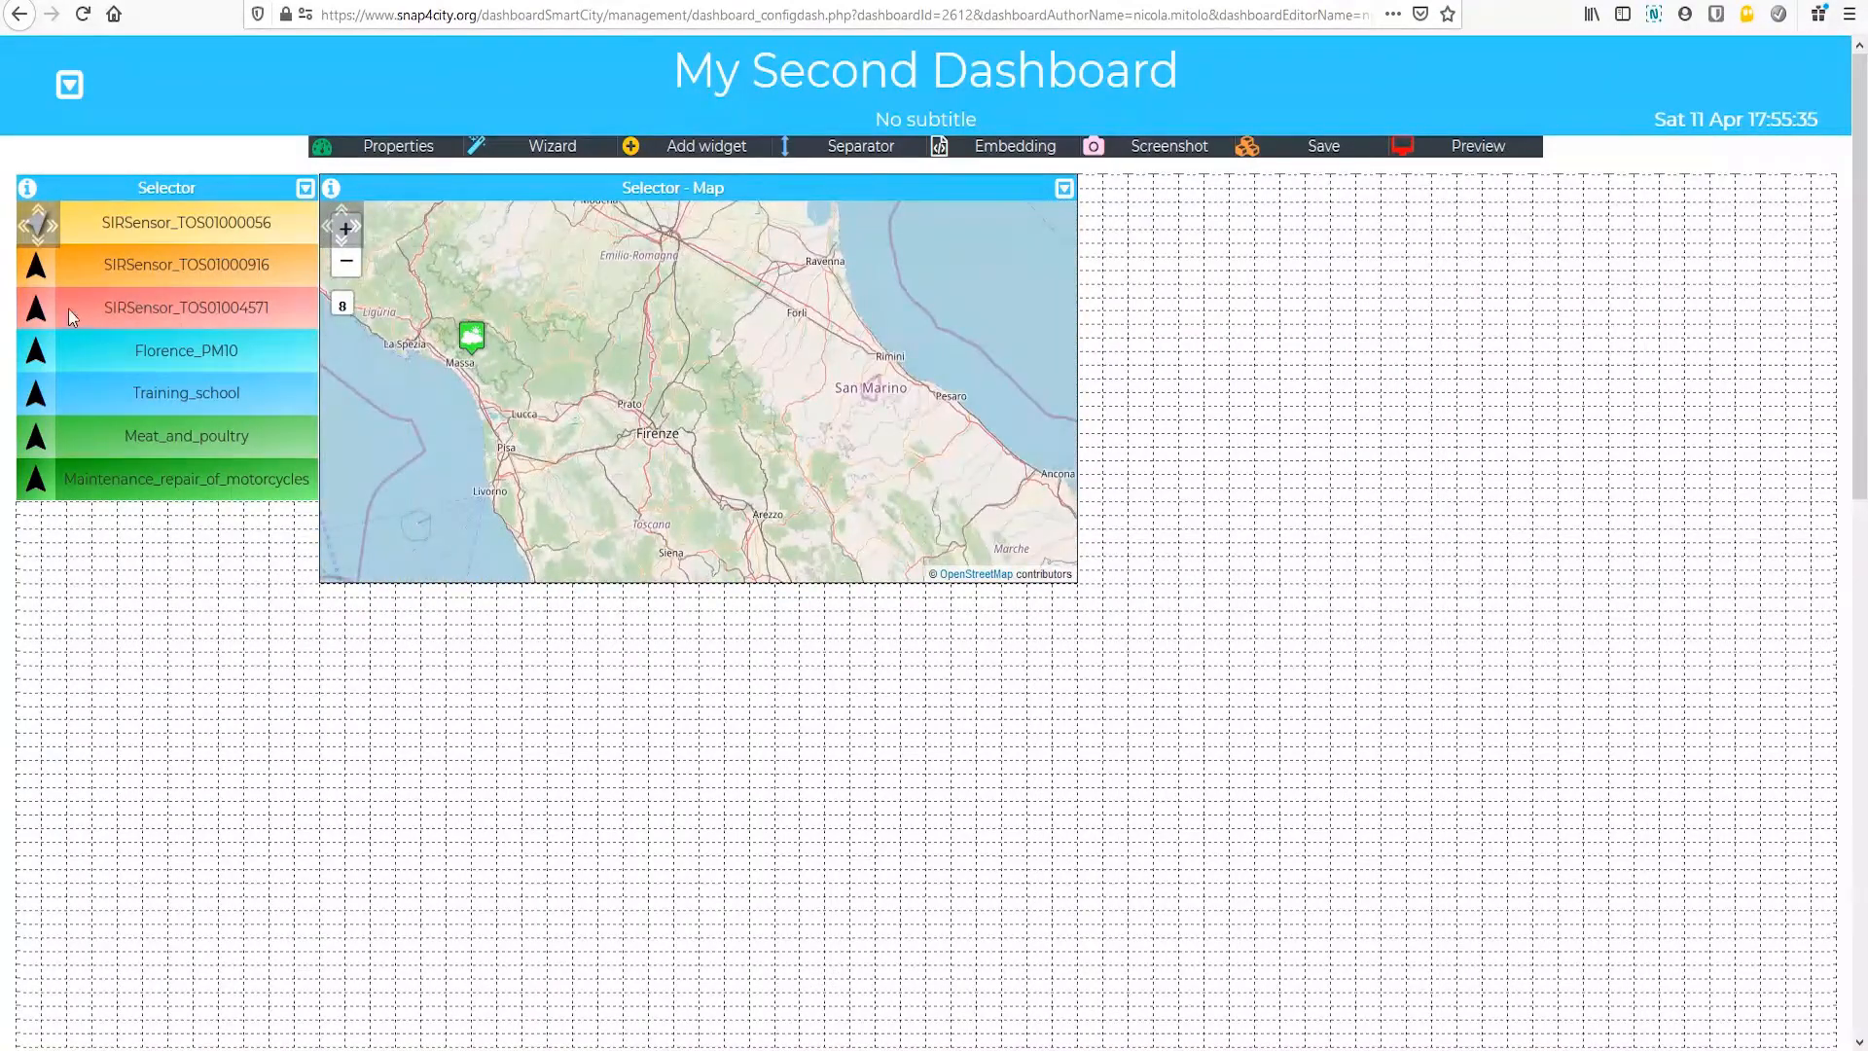
pyautogui.click(36, 267)
pyautogui.click(36, 309)
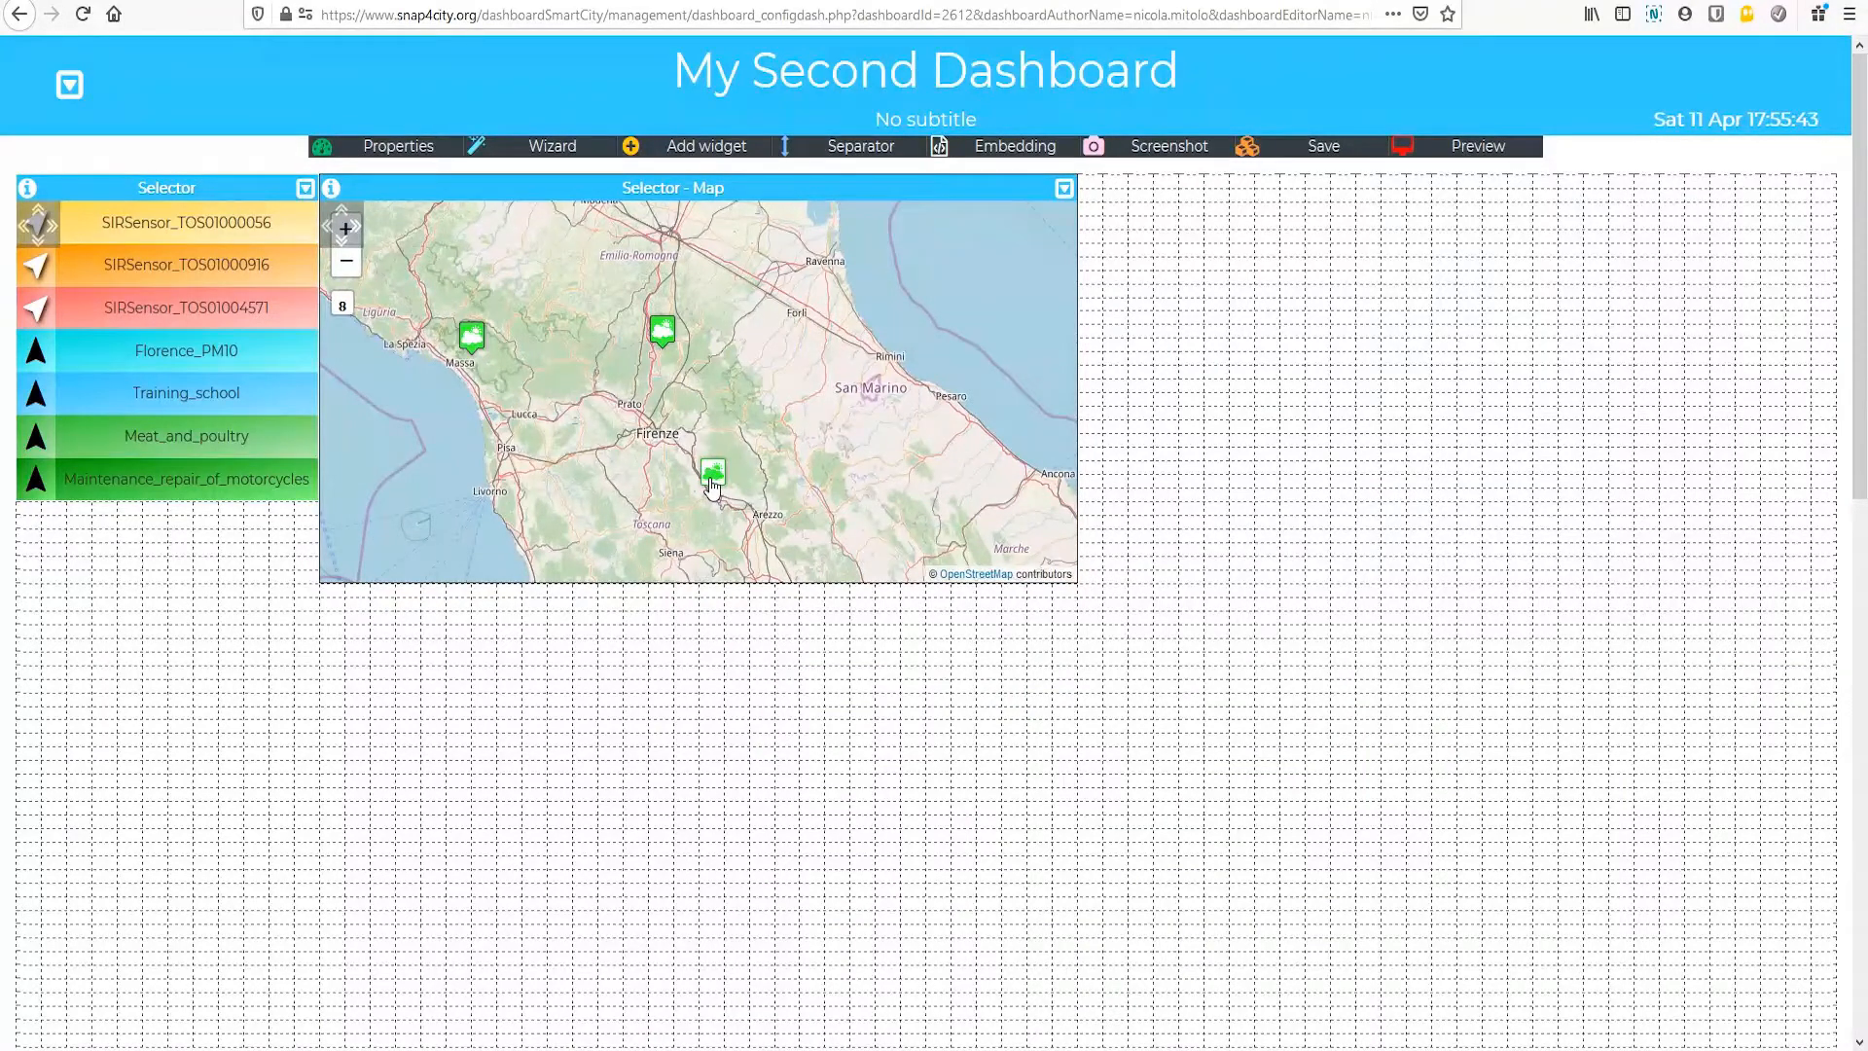
# Step: Open the SIRSensor_TOS01004571 marker on the map and examine its real-time data and time-range options
pyautogui.click(713, 474)
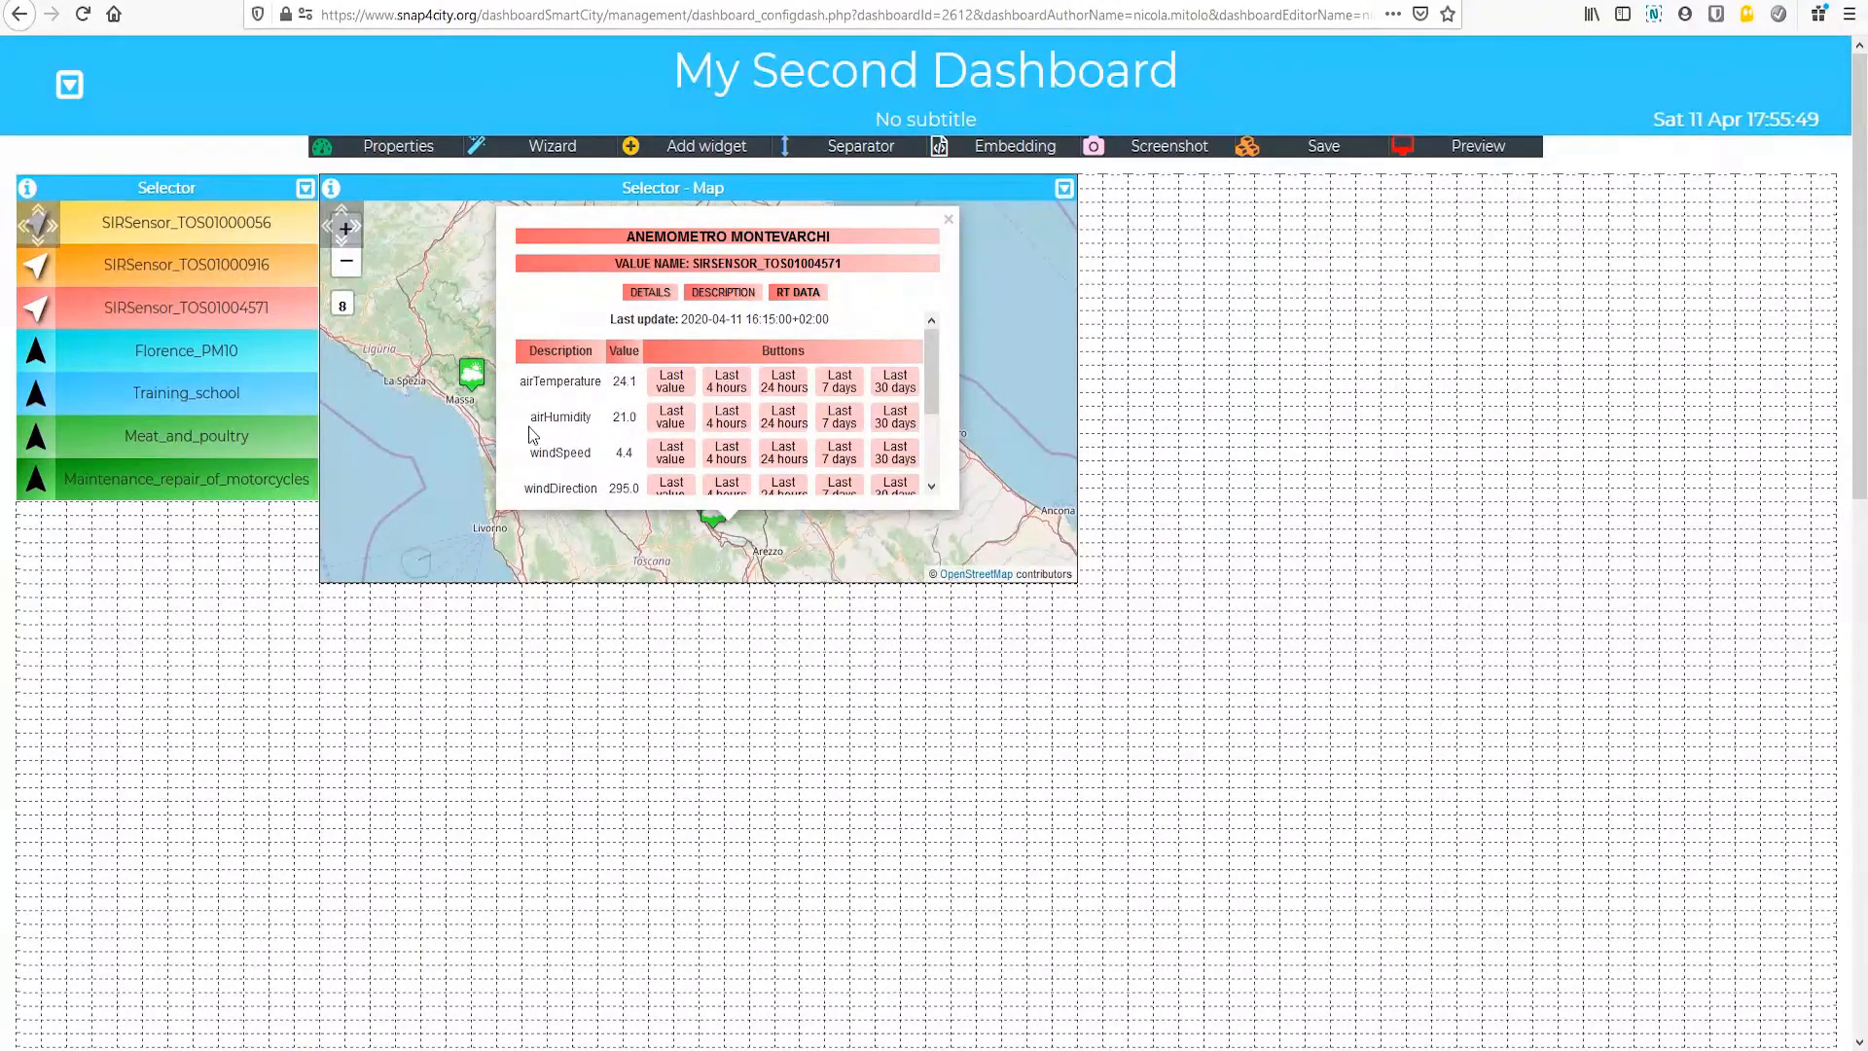
pyautogui.scroll(-3, 564, 456)
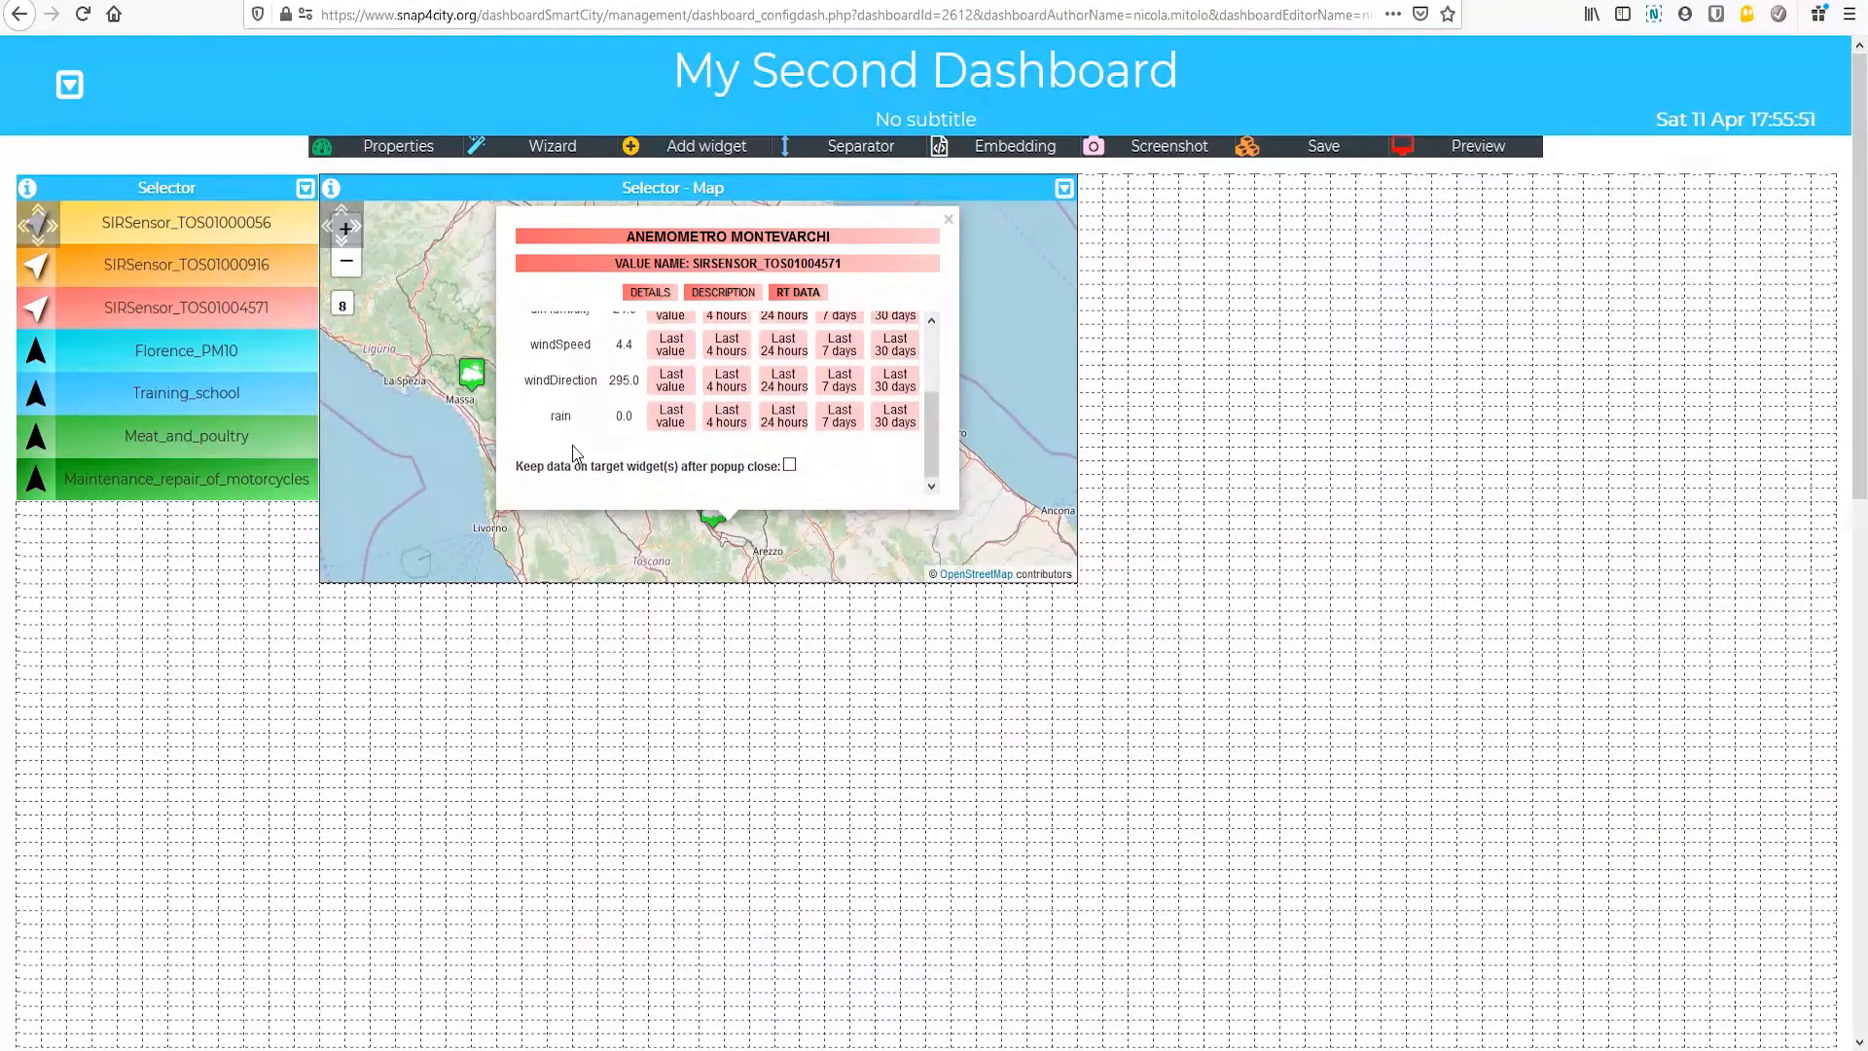
pyautogui.scroll(3, 565, 465)
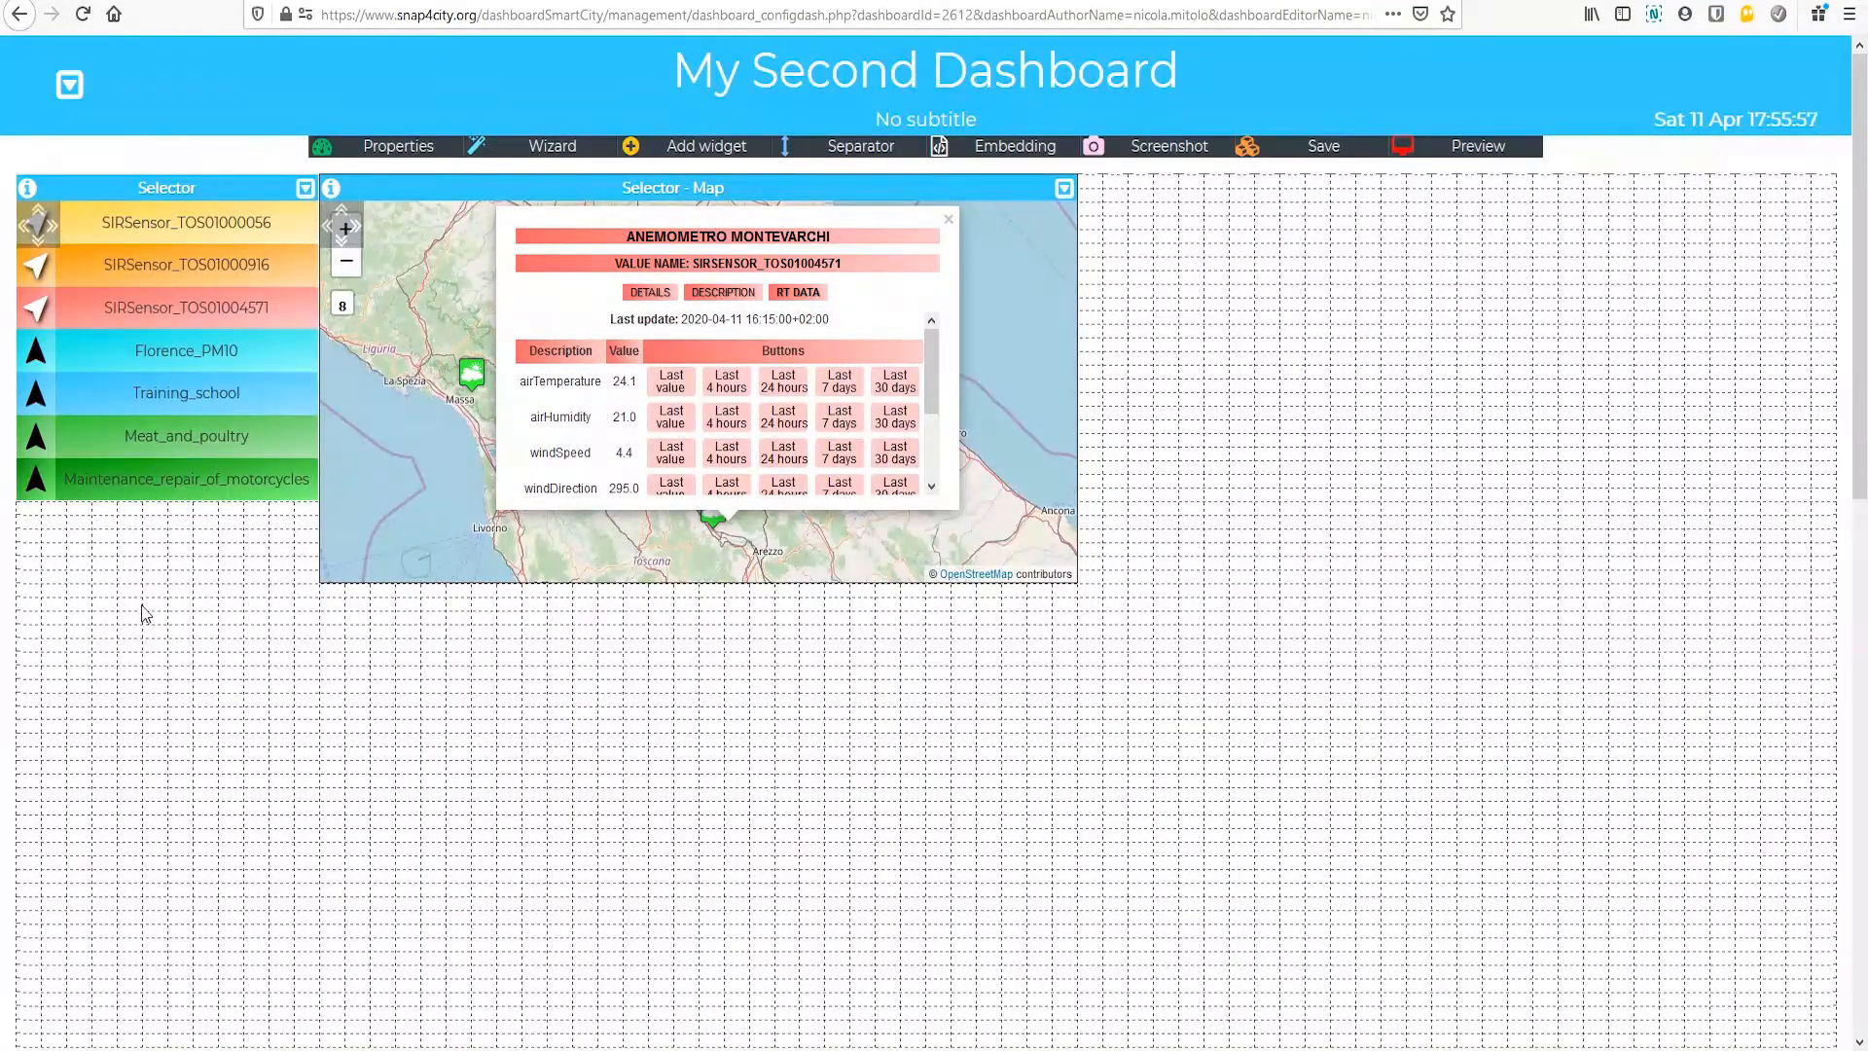
# Step: Start the widget wizard with the Combined Widgets type for single content and time trend, and search the data sources for ibimet
pyautogui.click(552, 148)
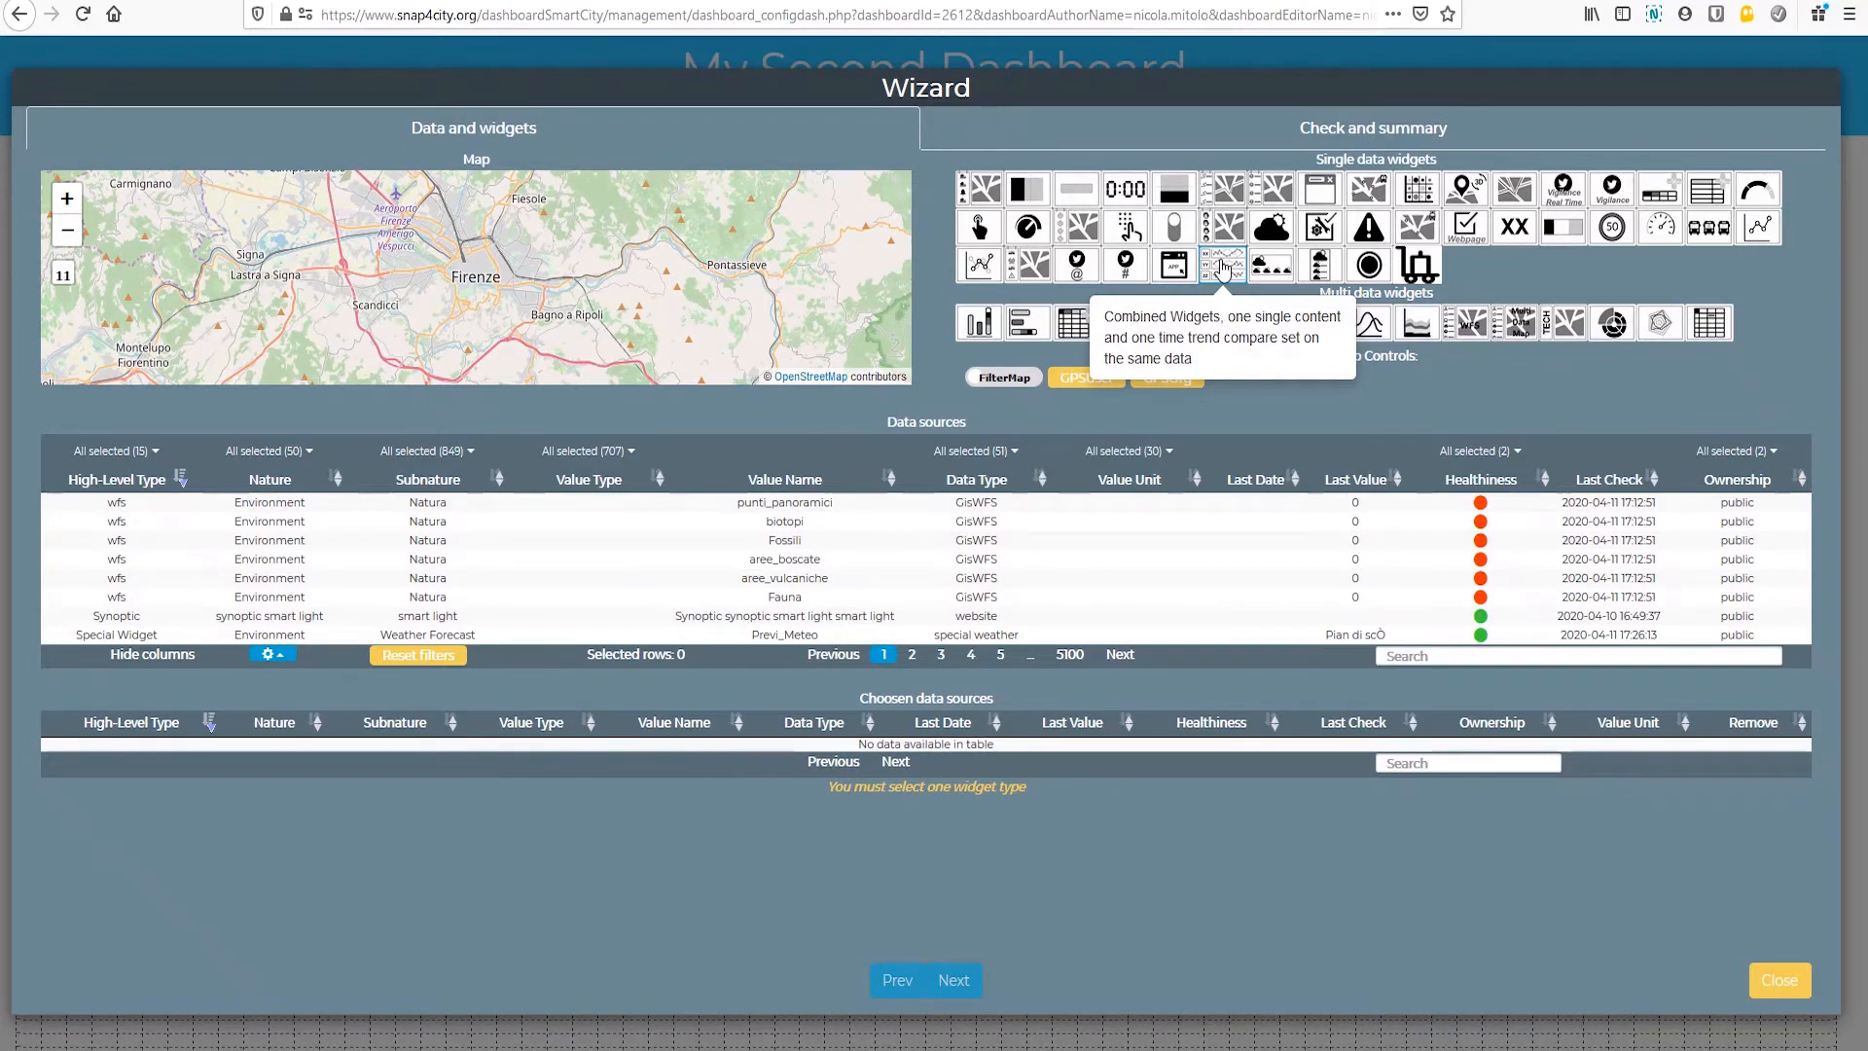
pyautogui.click(1223, 270)
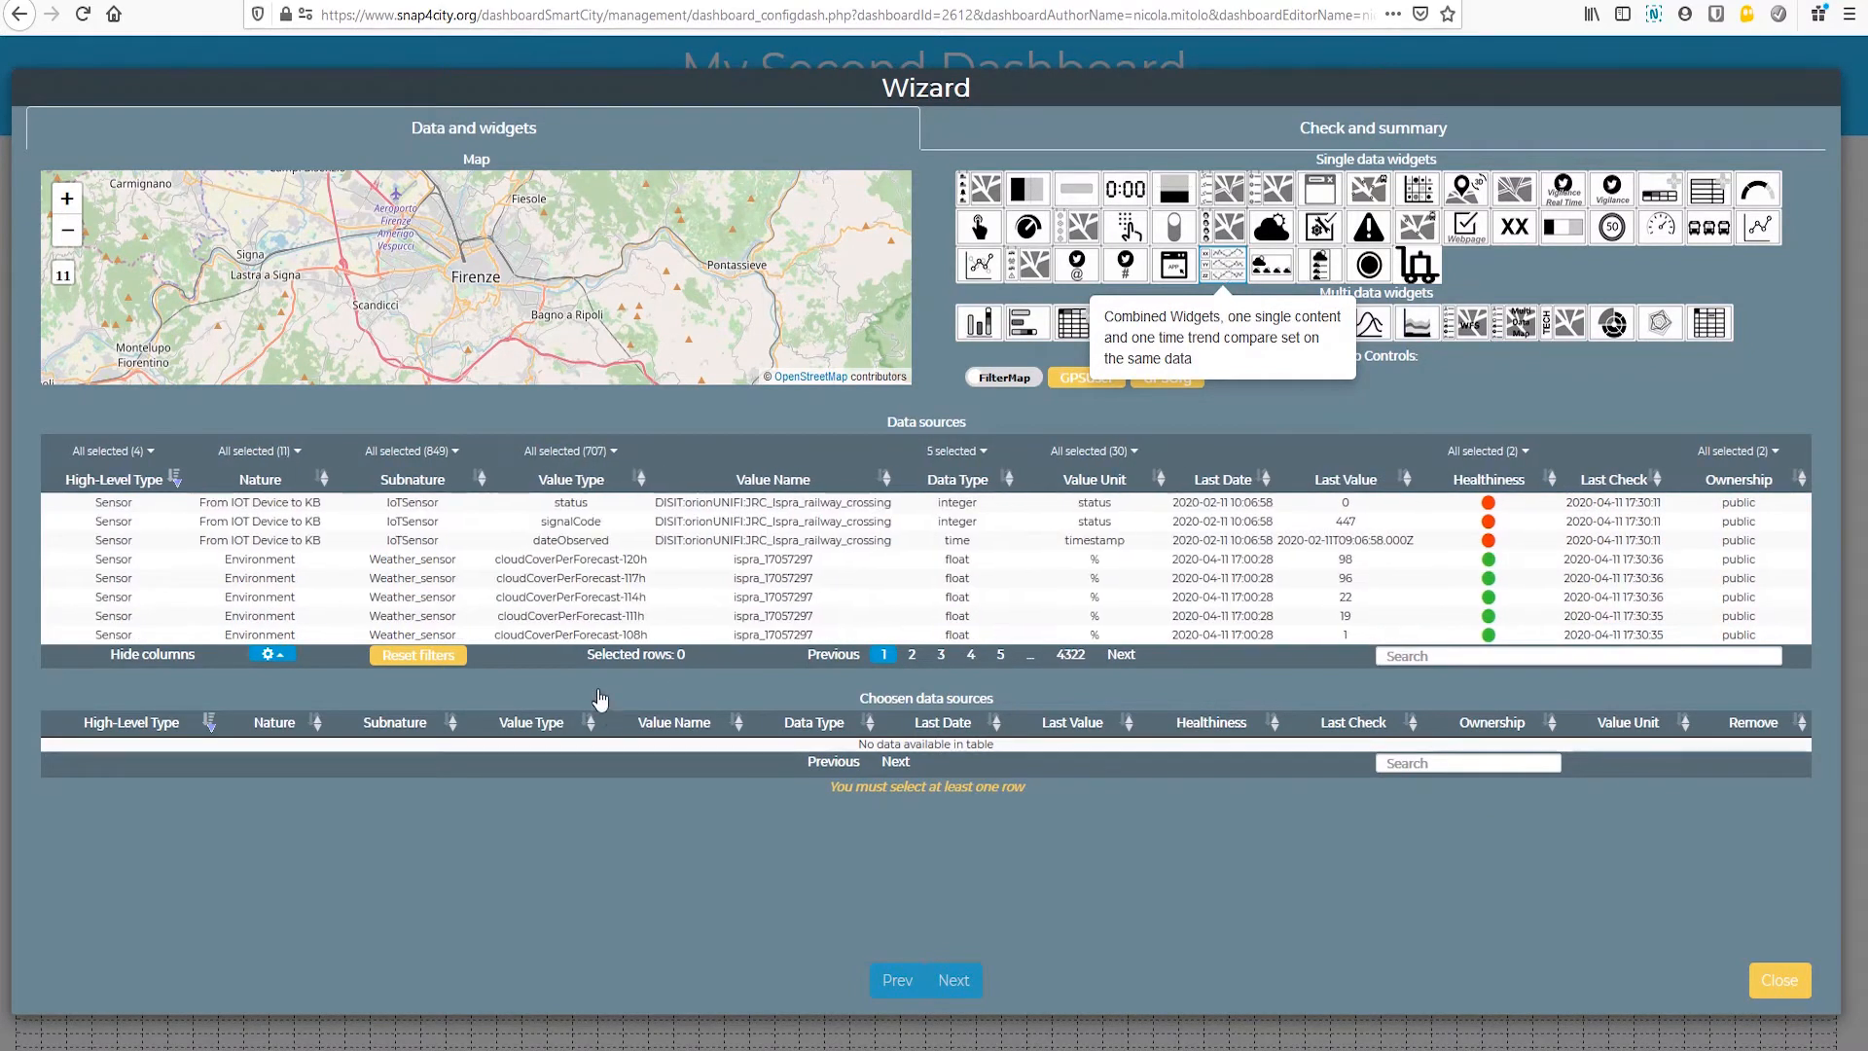
pyautogui.click(1453, 652)
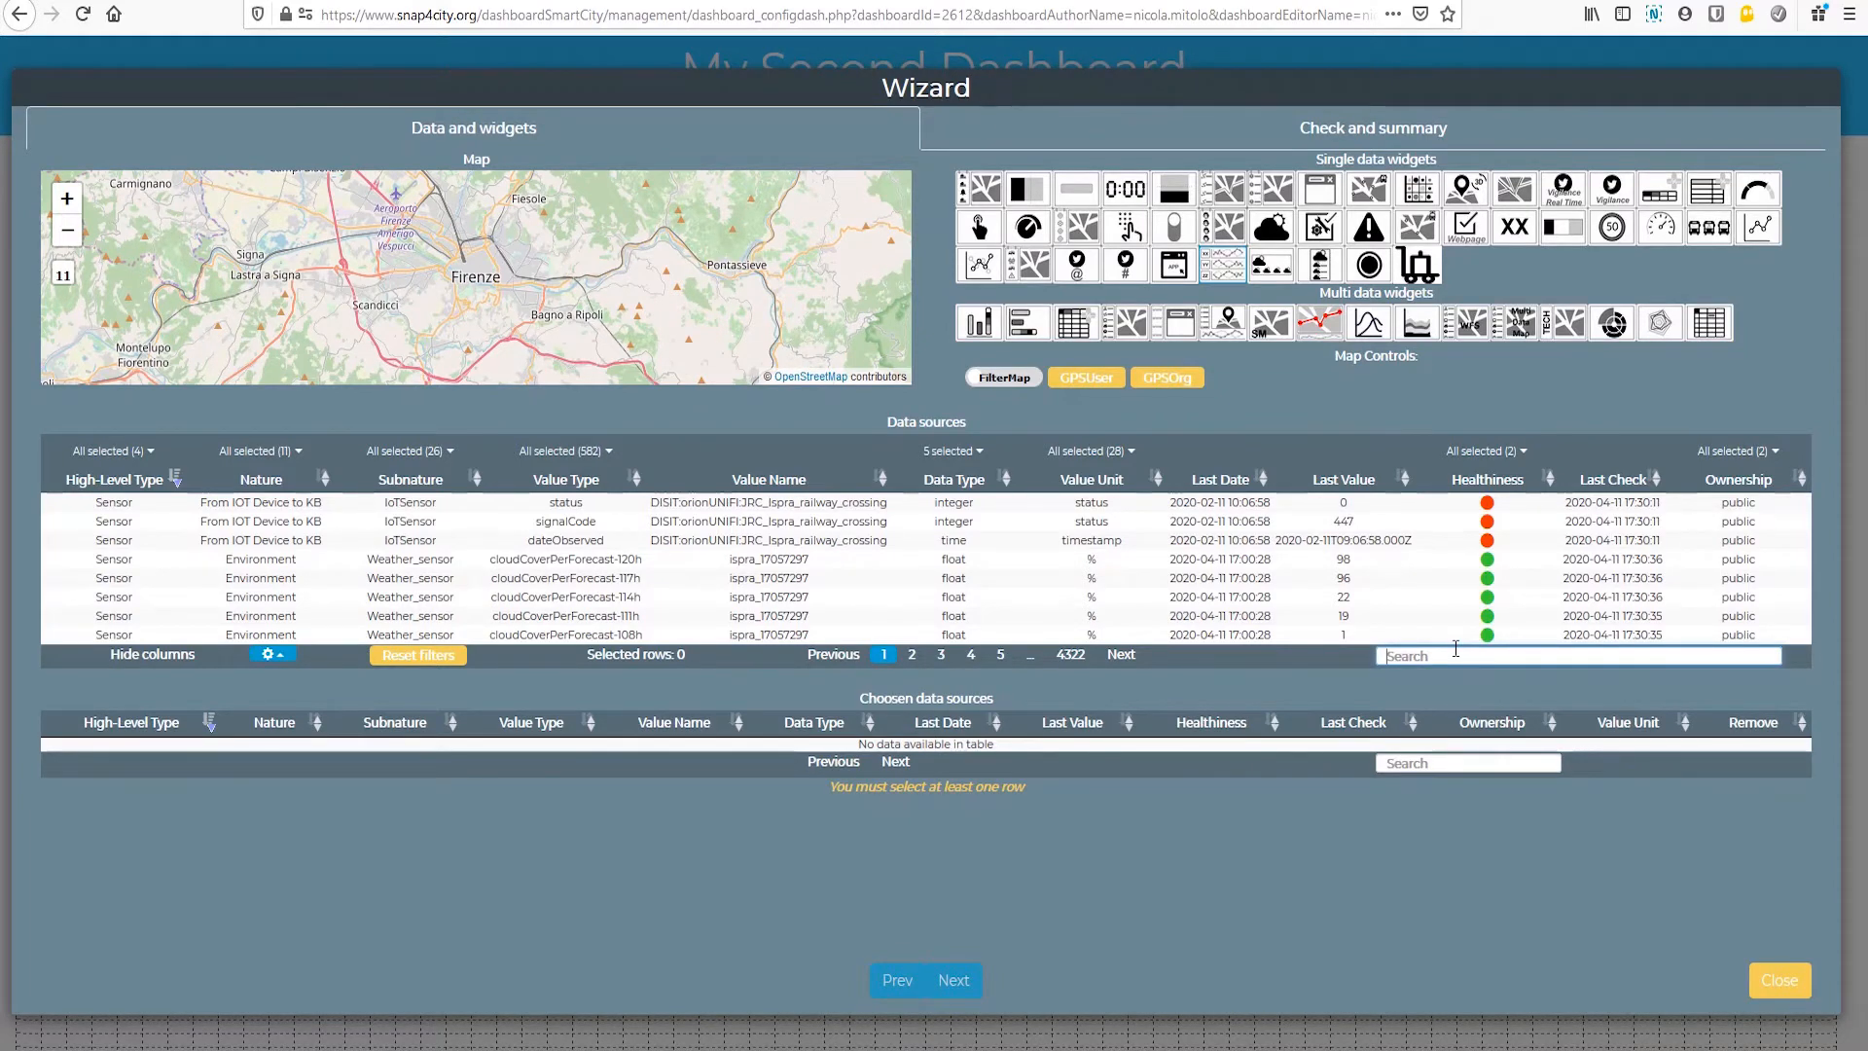
pyautogui.write('ibimet')
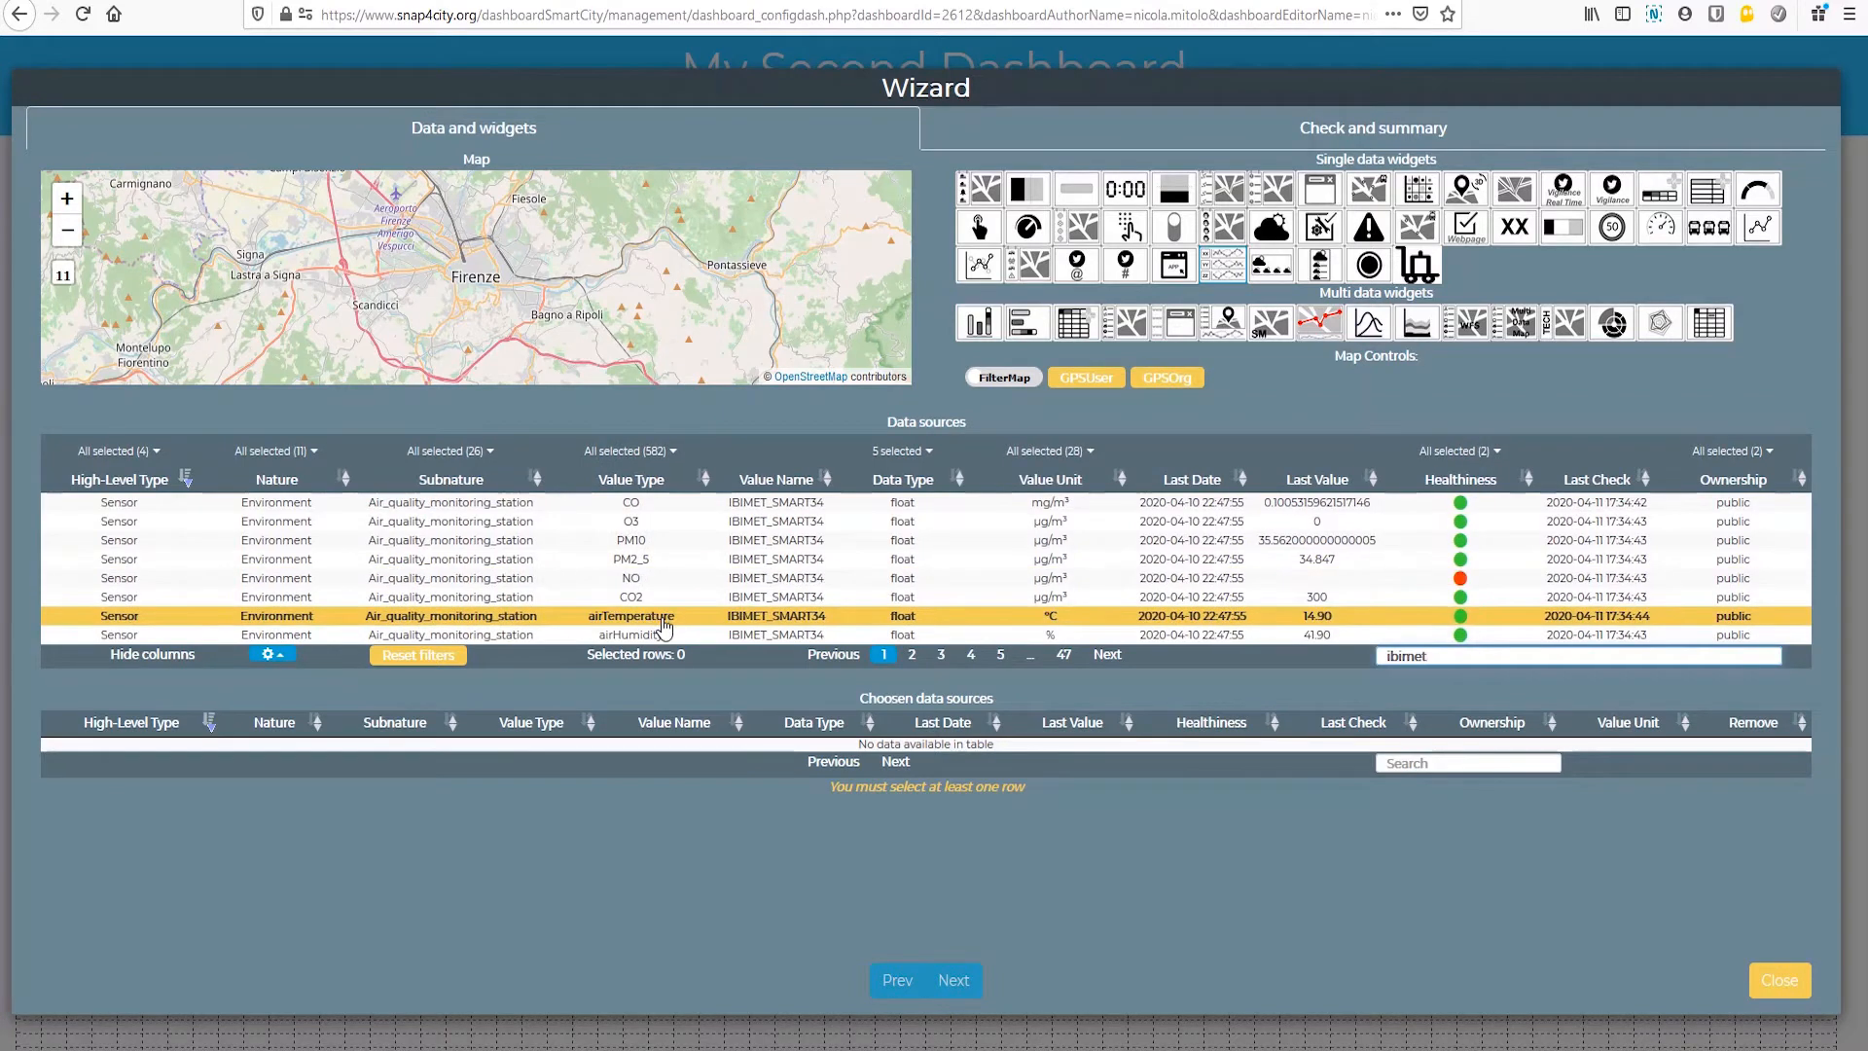
pyautogui.click(941, 655)
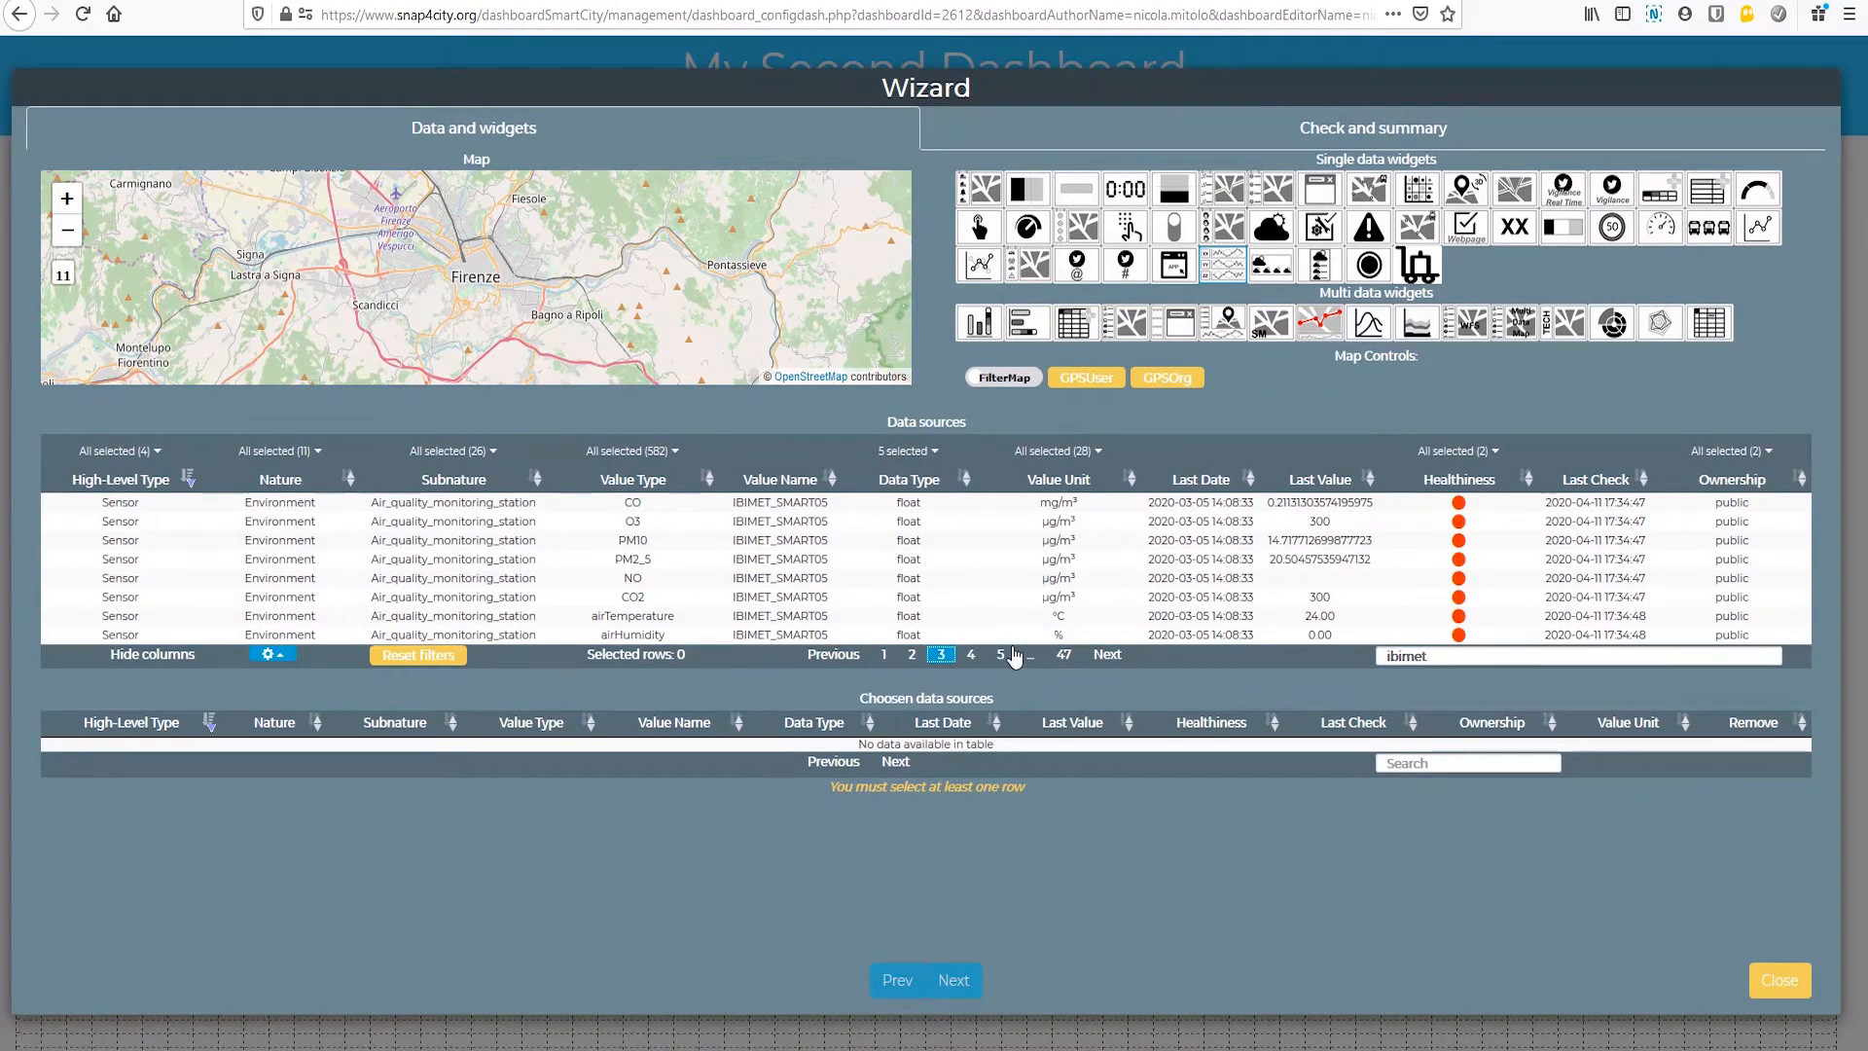
# Step: Filter the data sources by smart29, choose the PM10 value of IBIMET_SMART29, and create the pair of widgets
pyautogui.moveTo(1465, 659); pyautogui.dragTo(1342, 668)
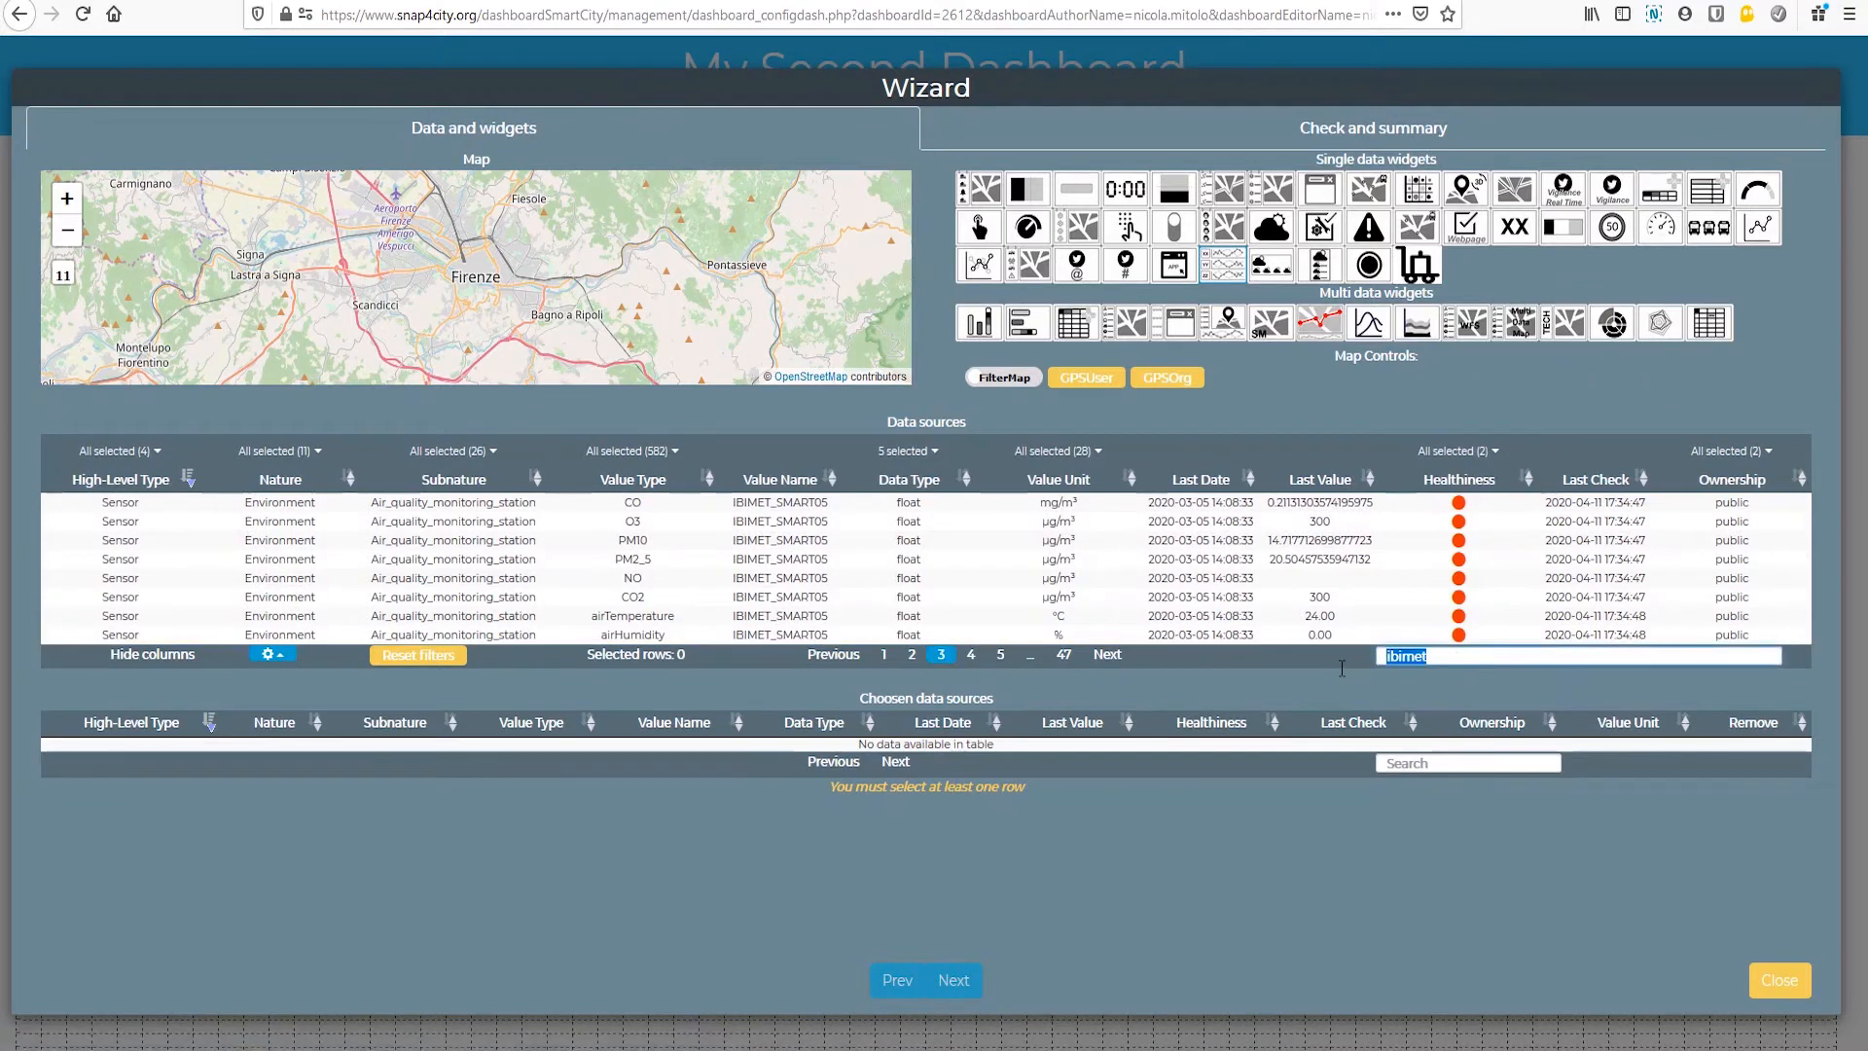
pyautogui.write('smart')
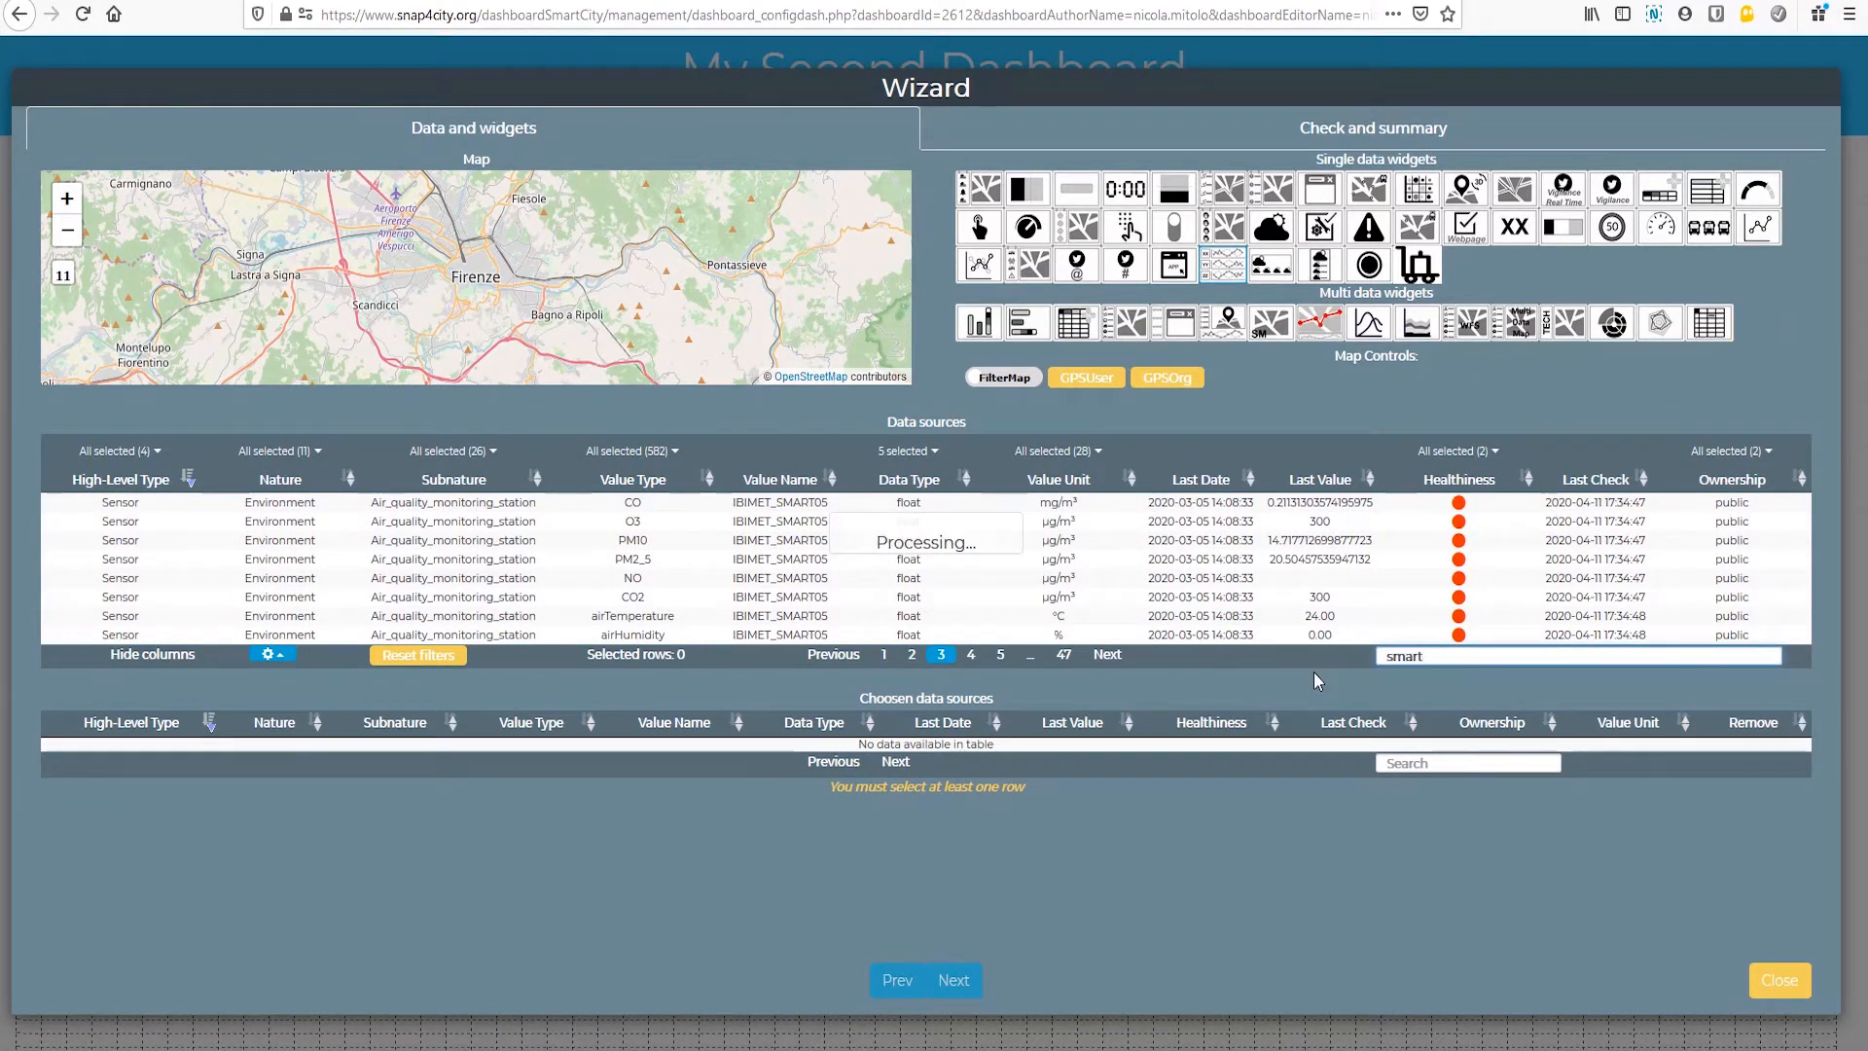
pyautogui.write('29')
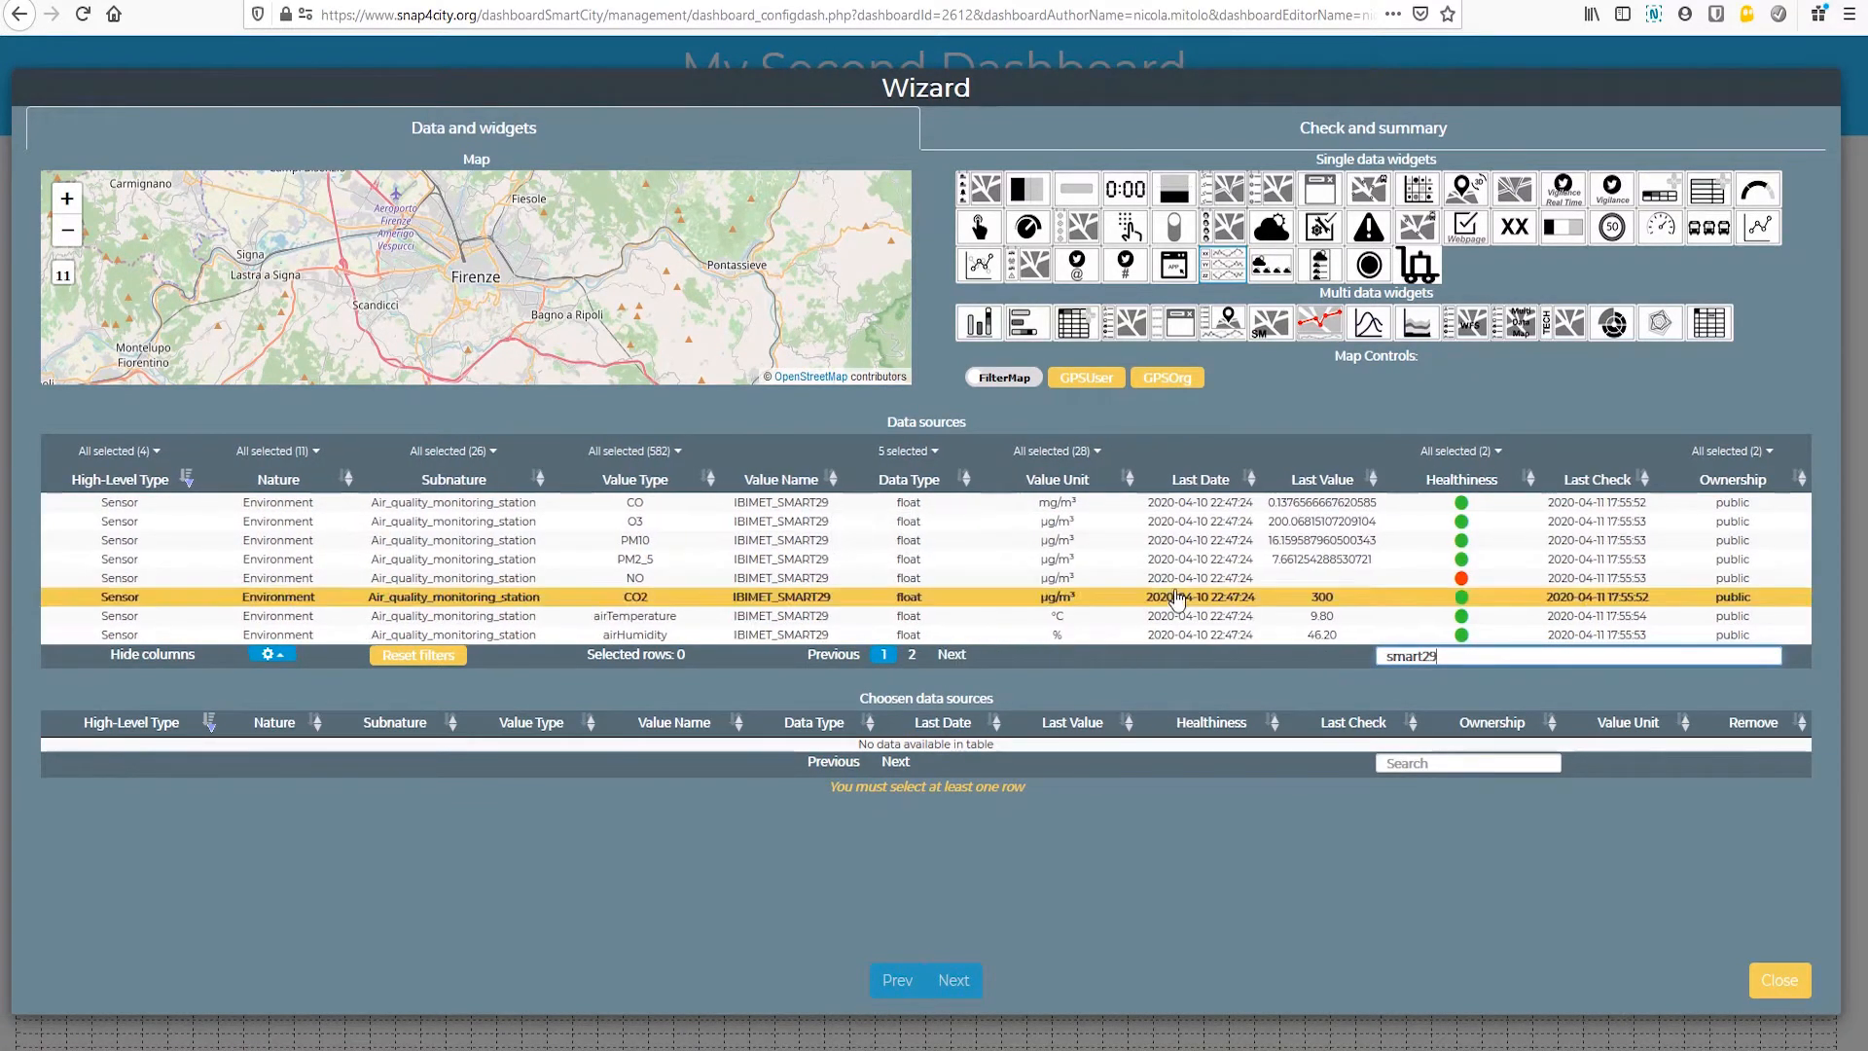
pyautogui.click(642, 541)
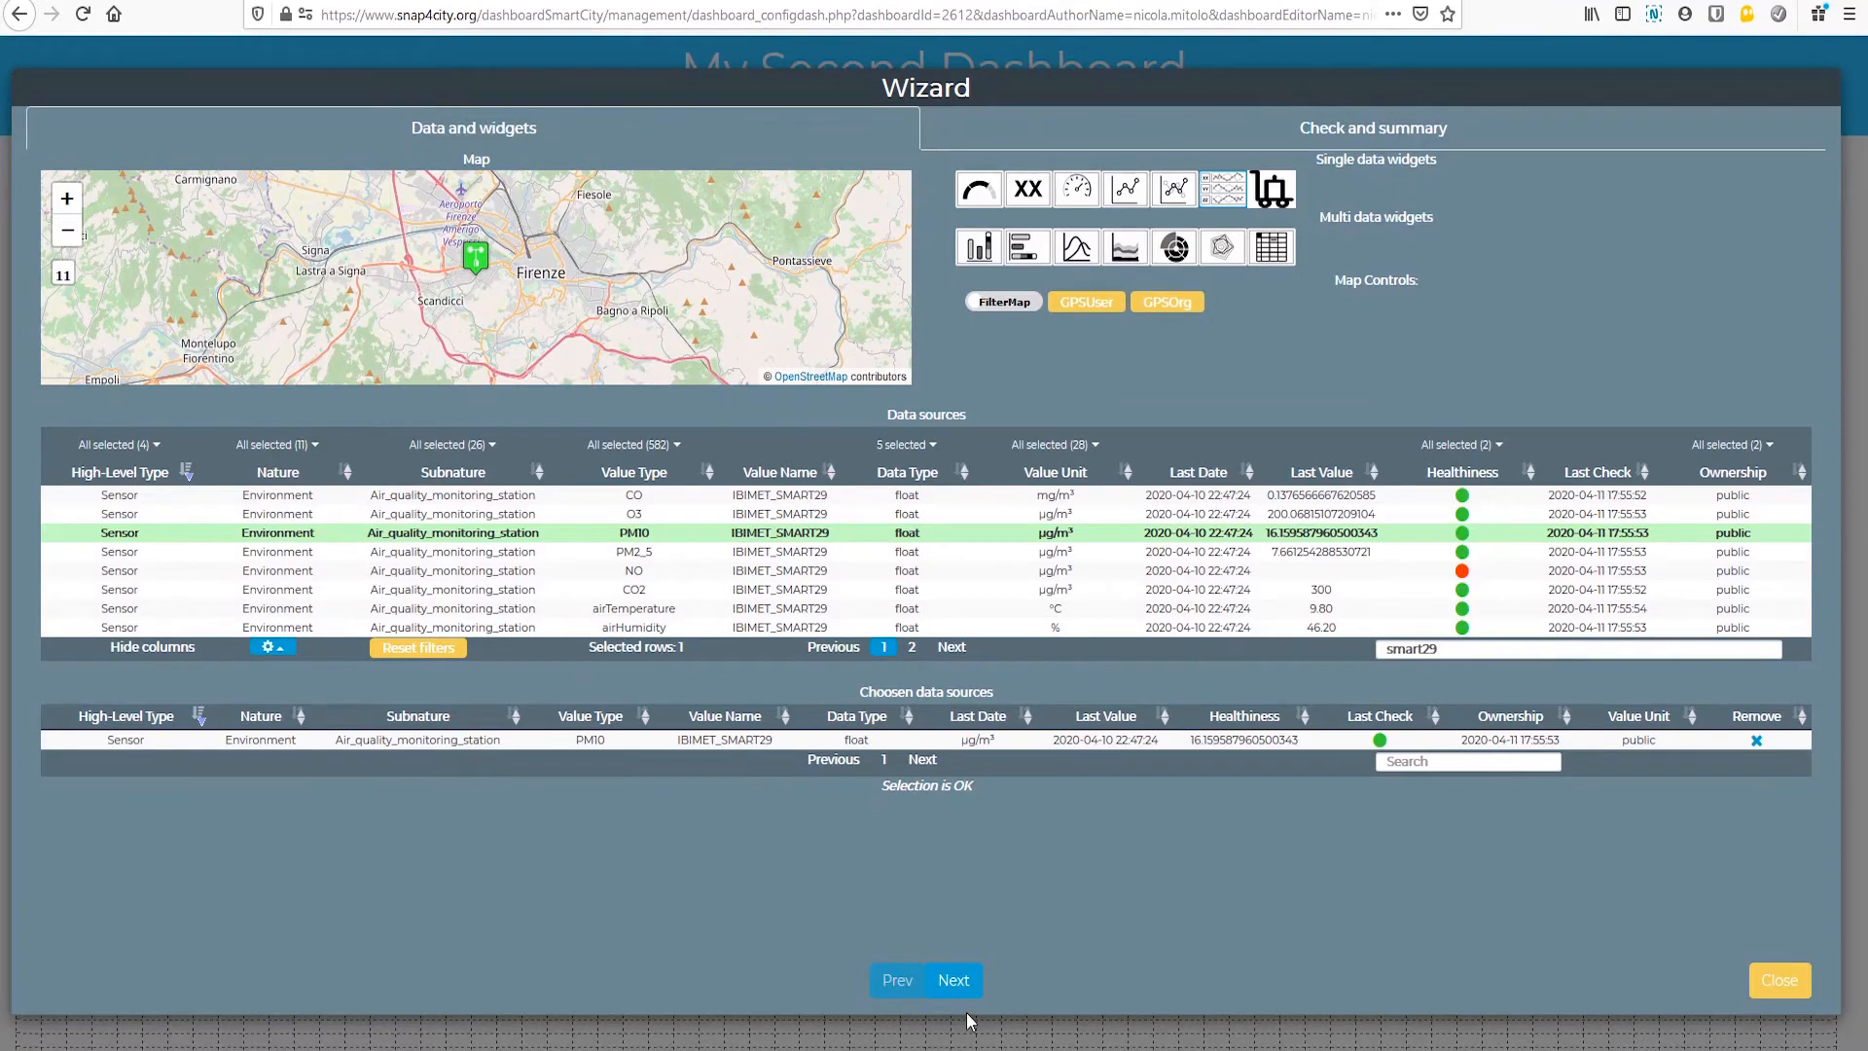
pyautogui.click(957, 980)
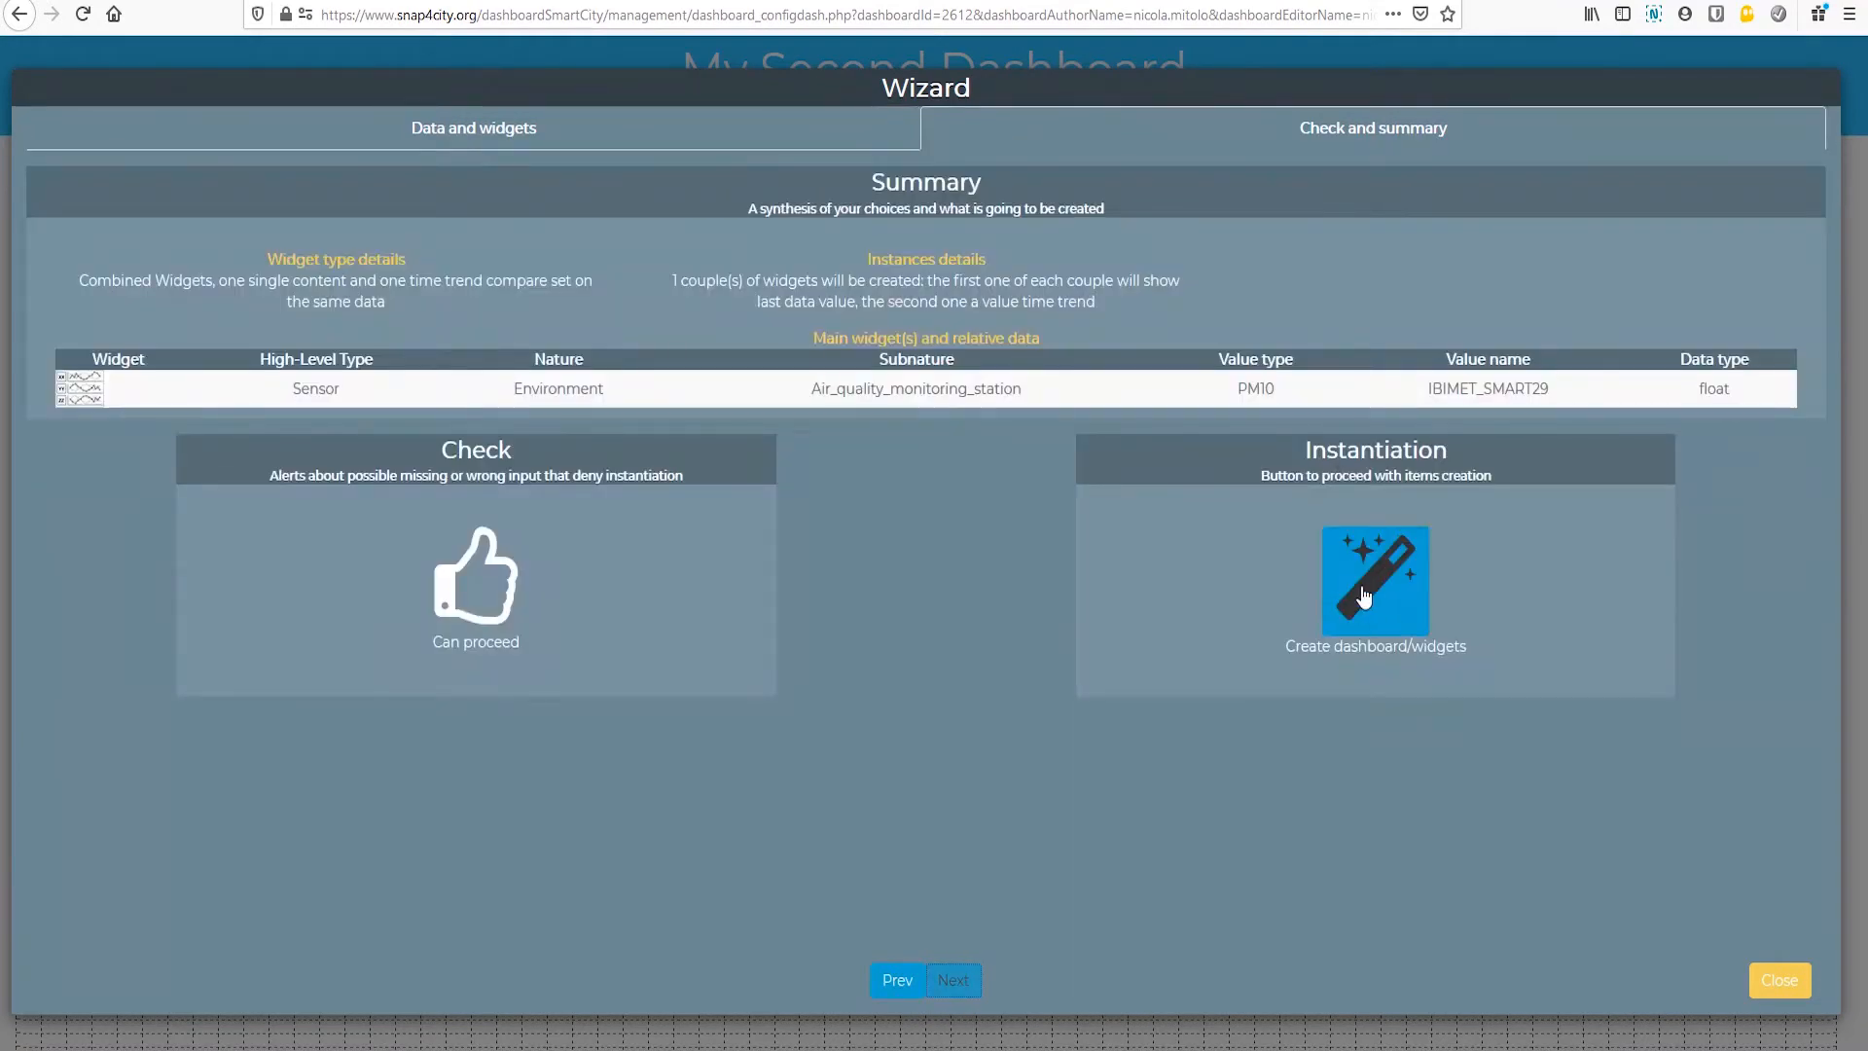
pyautogui.click(1364, 597)
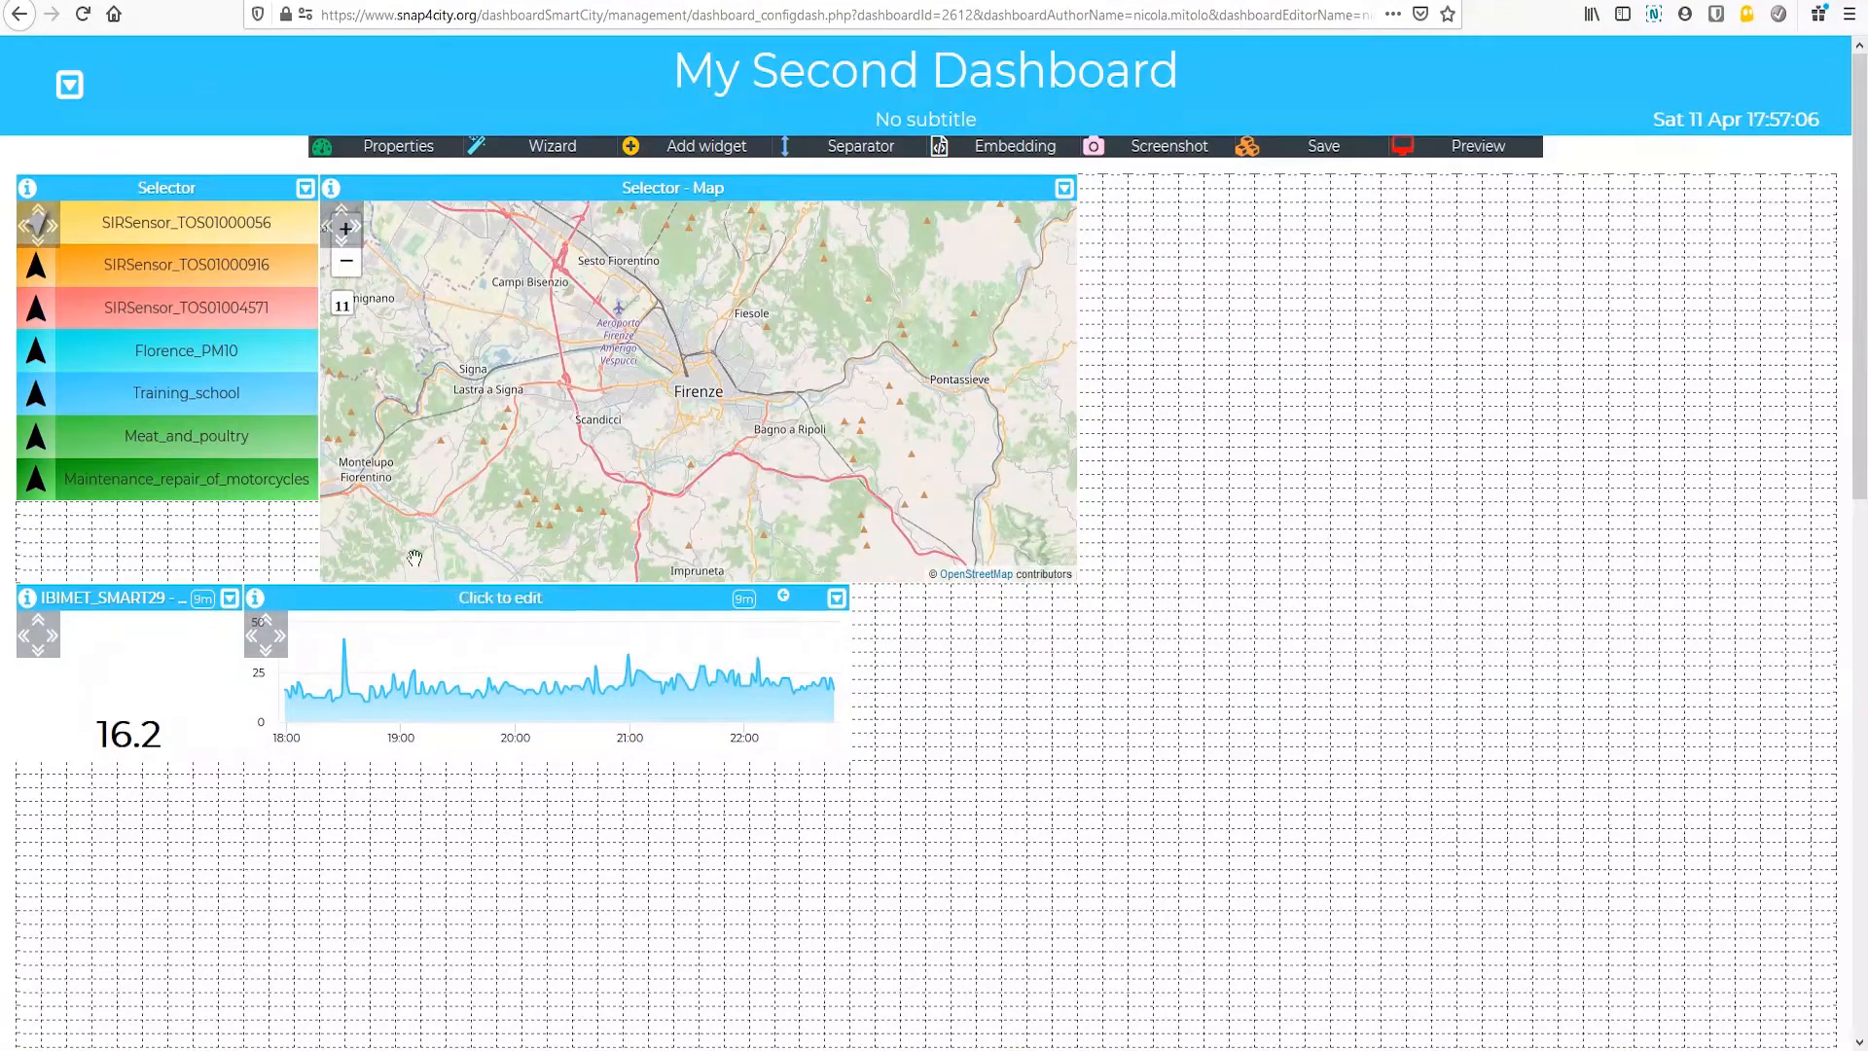
# Step: Arrange the PM10 trend widget and a narrowed single-value widget side by side directly beneath the map, and save the dashboard
pyautogui.moveTo(394, 600); pyautogui.dragTo(598, 604)
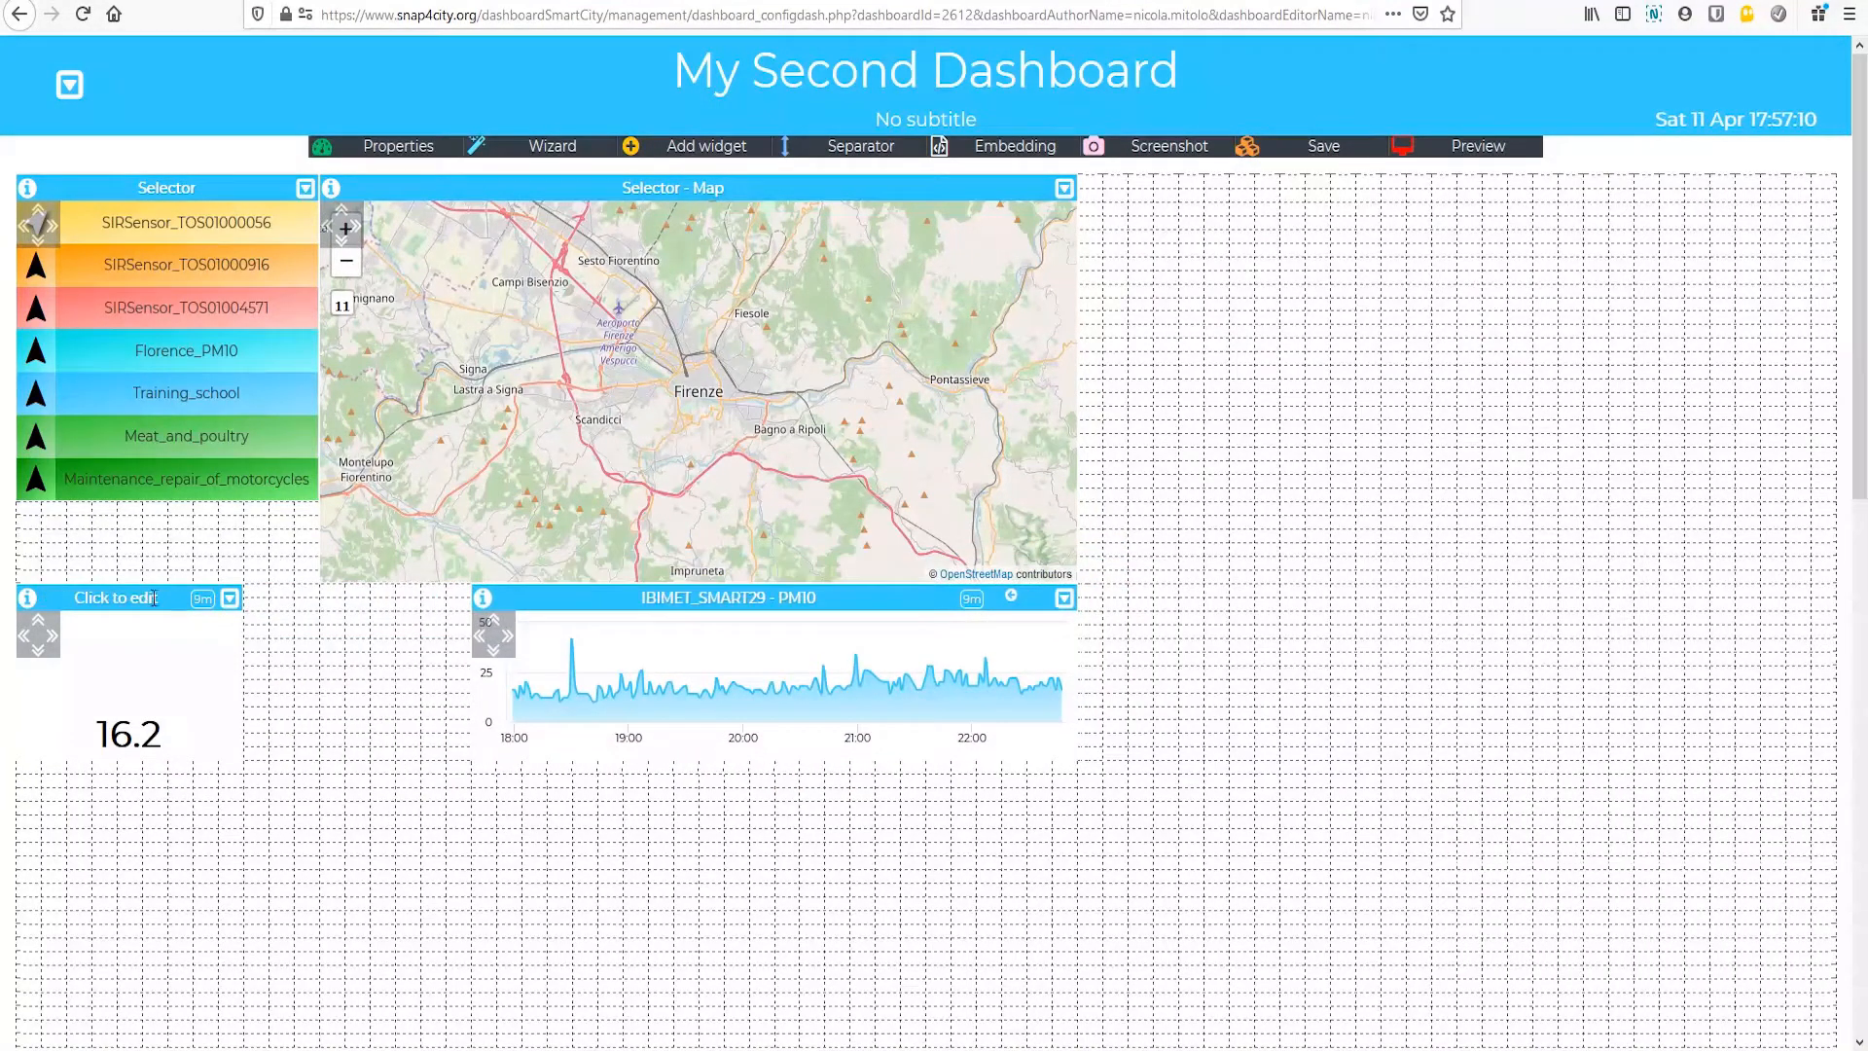
pyautogui.moveTo(146, 598); pyautogui.dragTo(371, 598)
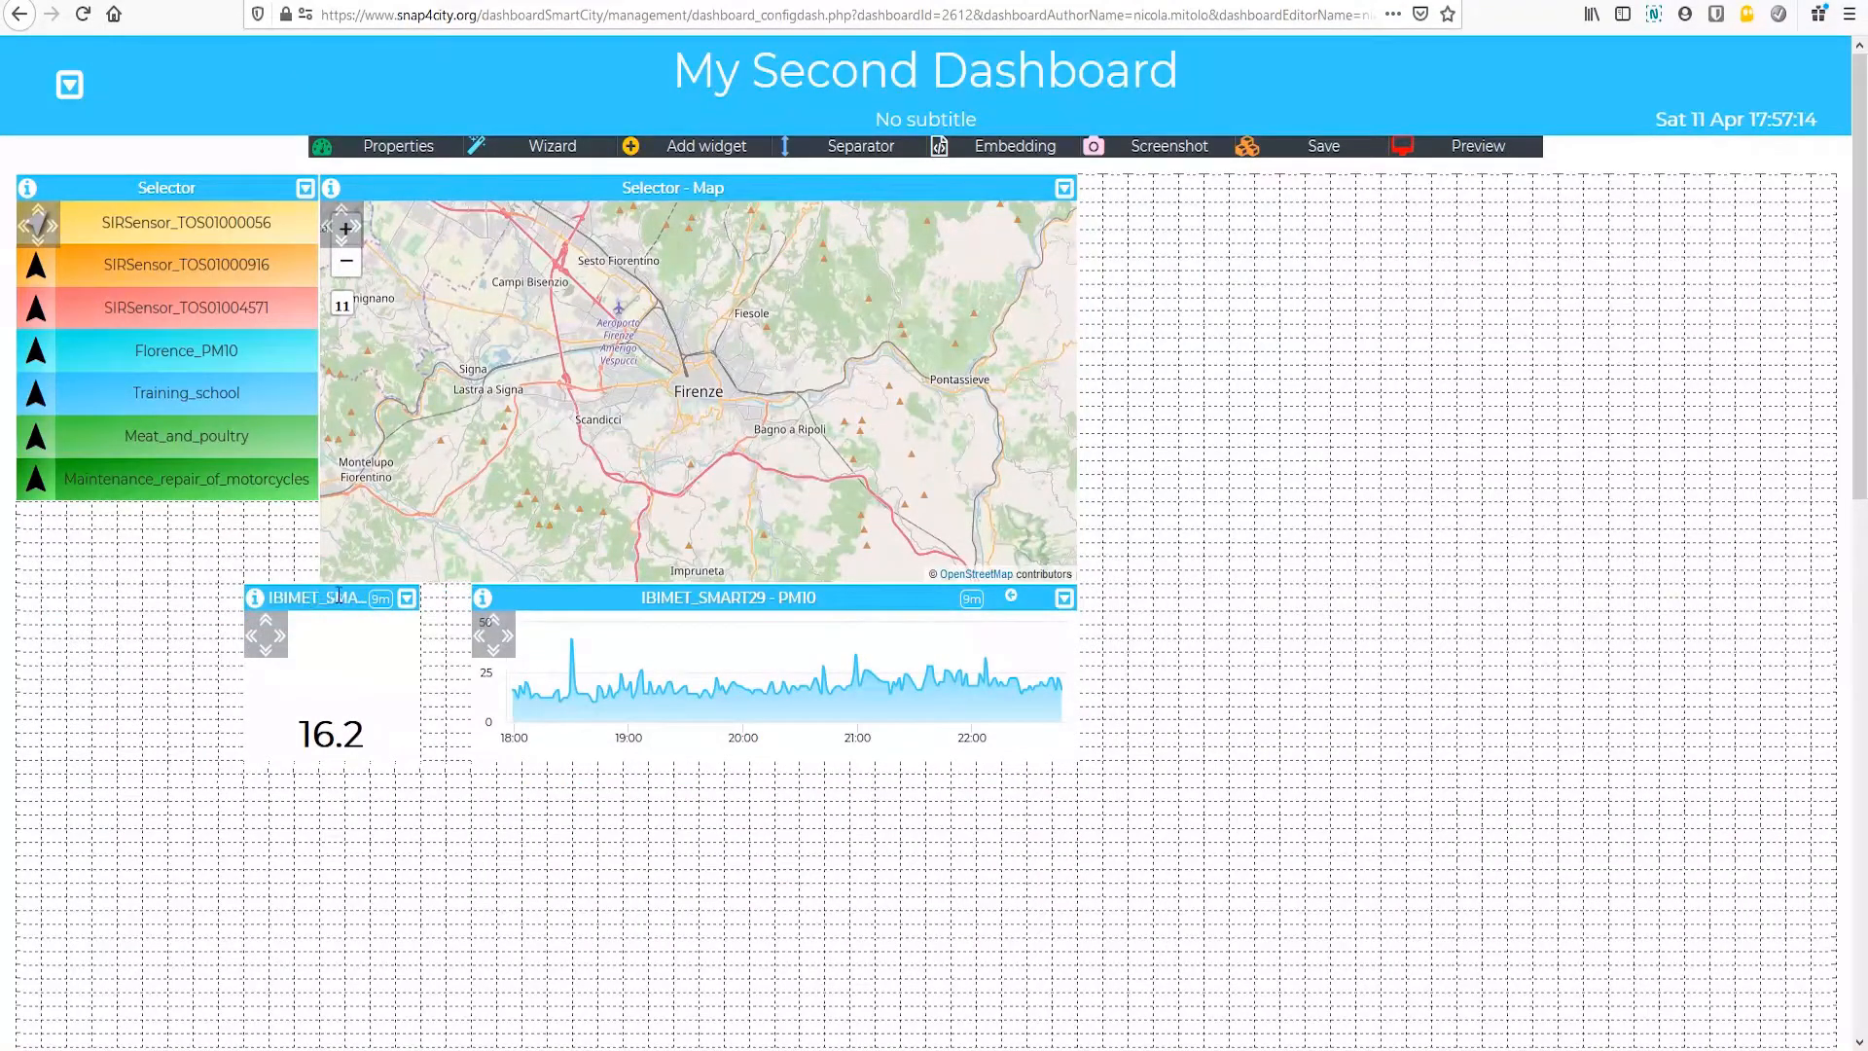
pyautogui.moveTo(313, 598); pyautogui.dragTo(373, 596)
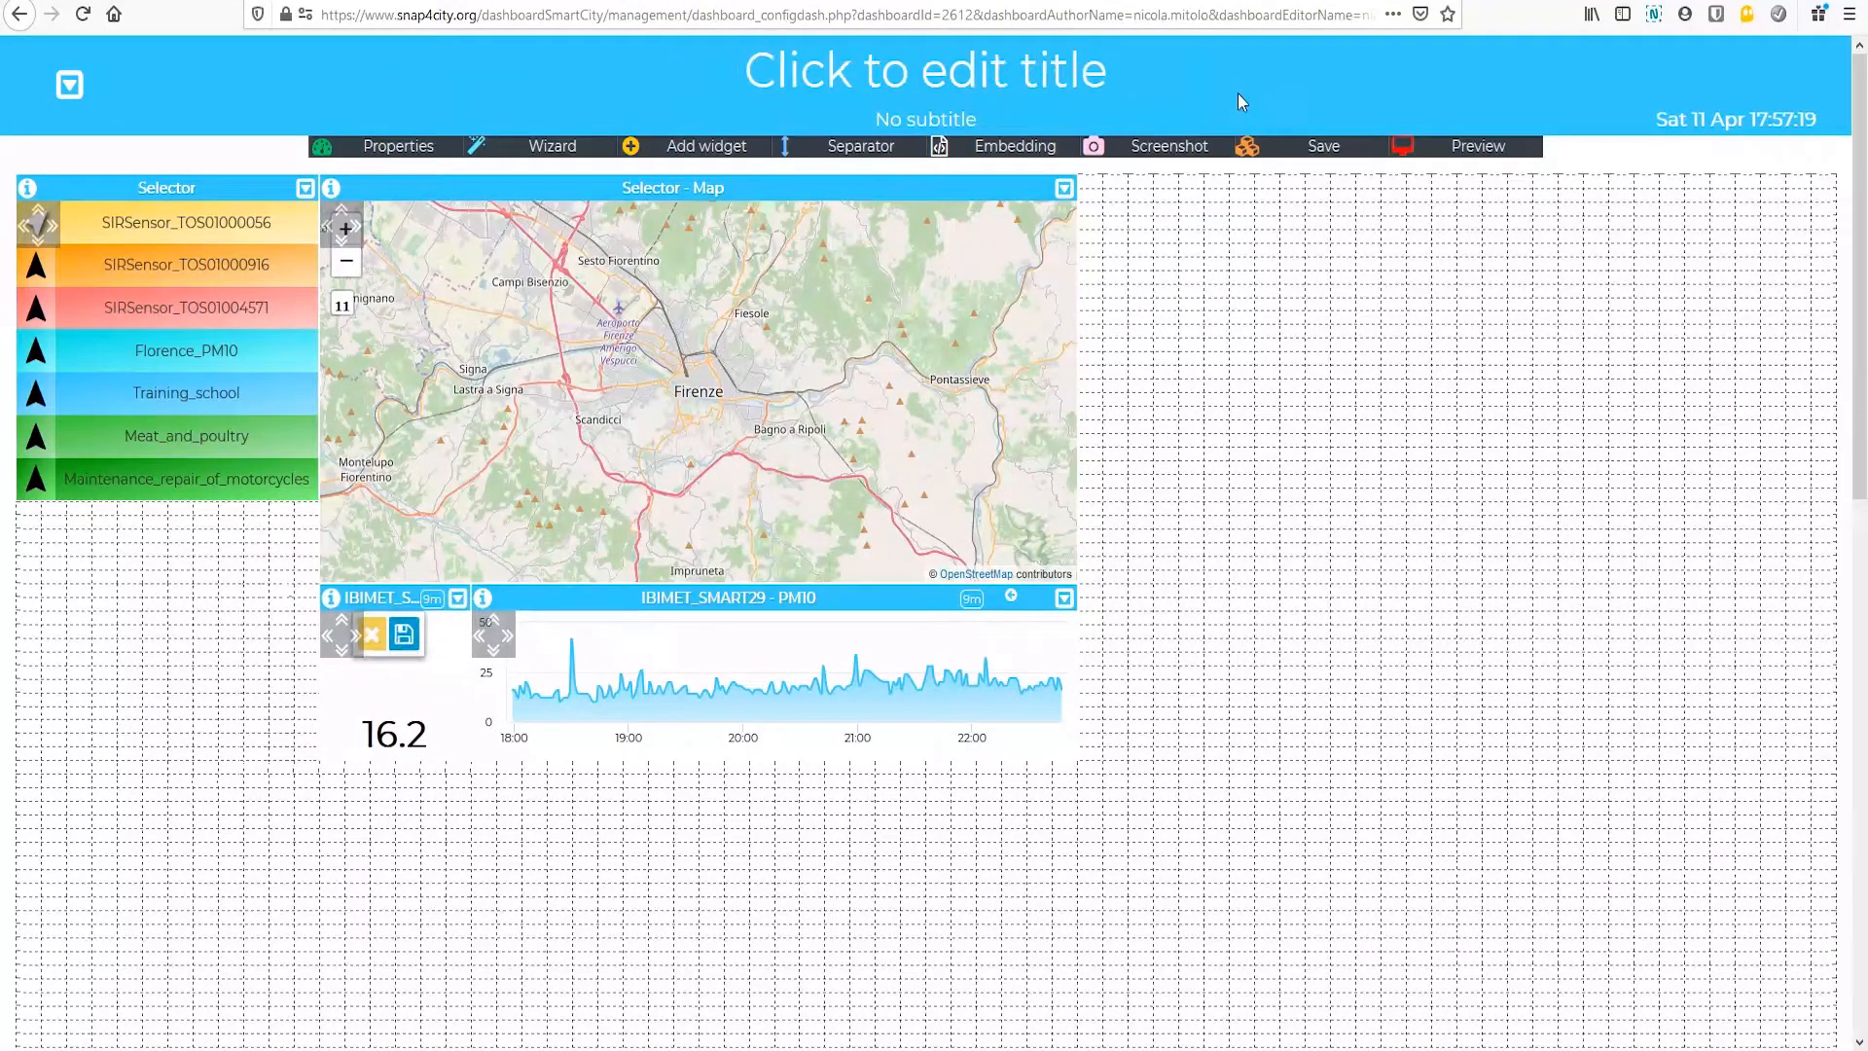
pyautogui.click(1333, 148)
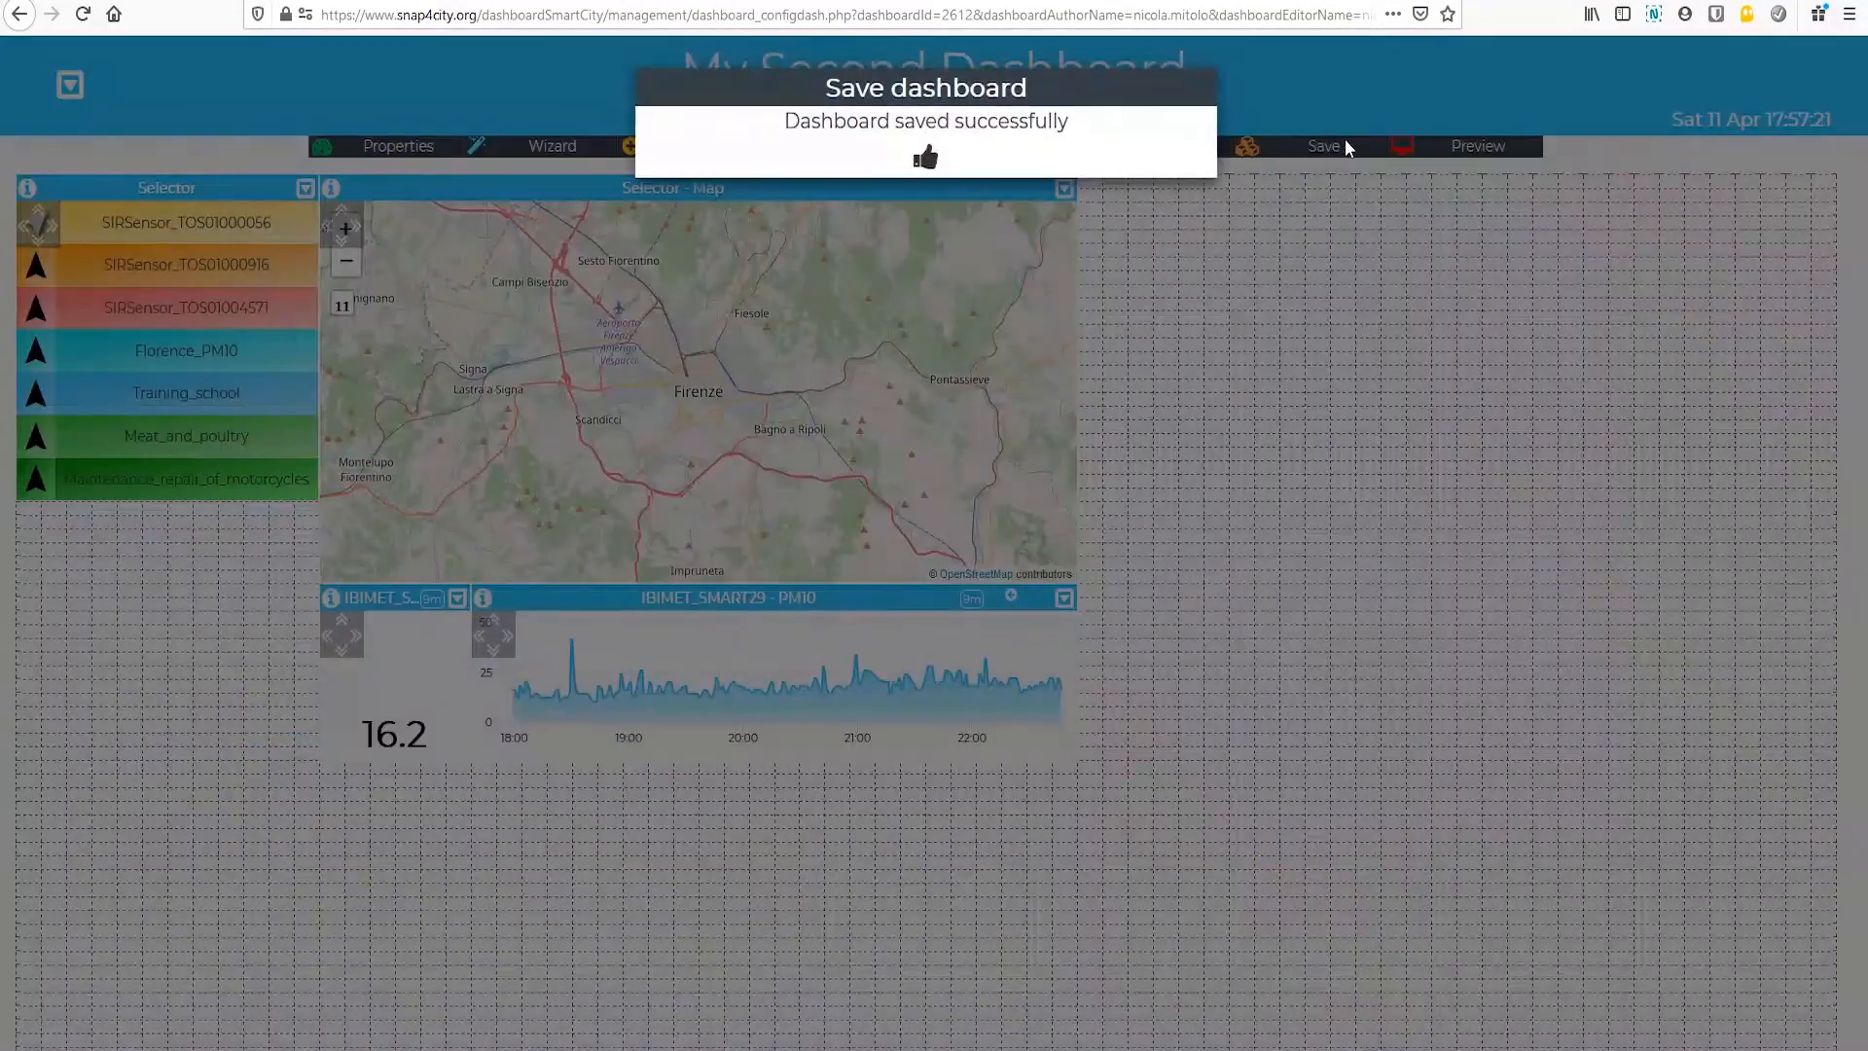
# Step: Show the SIRSensor_TOS01000056 marker on the map and open its real-time data
pyautogui.scroll(-3, 626, 381)
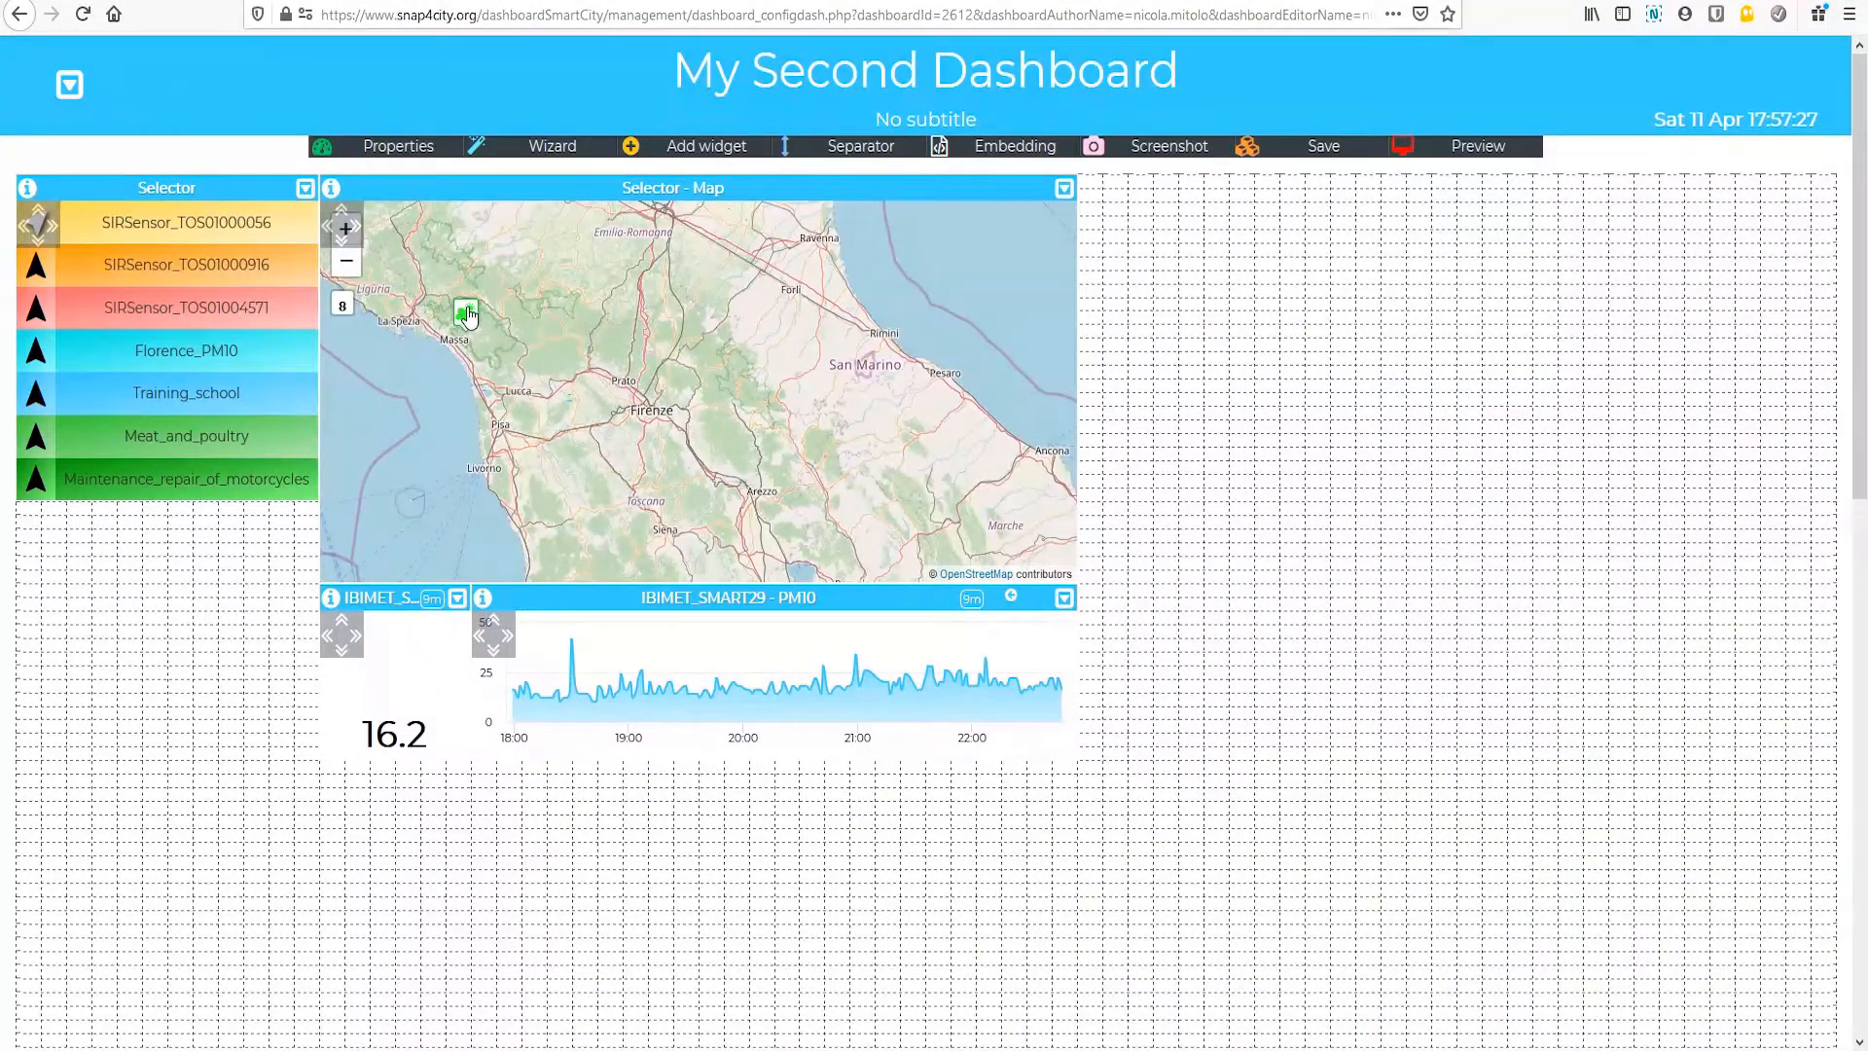
pyautogui.click(466, 314)
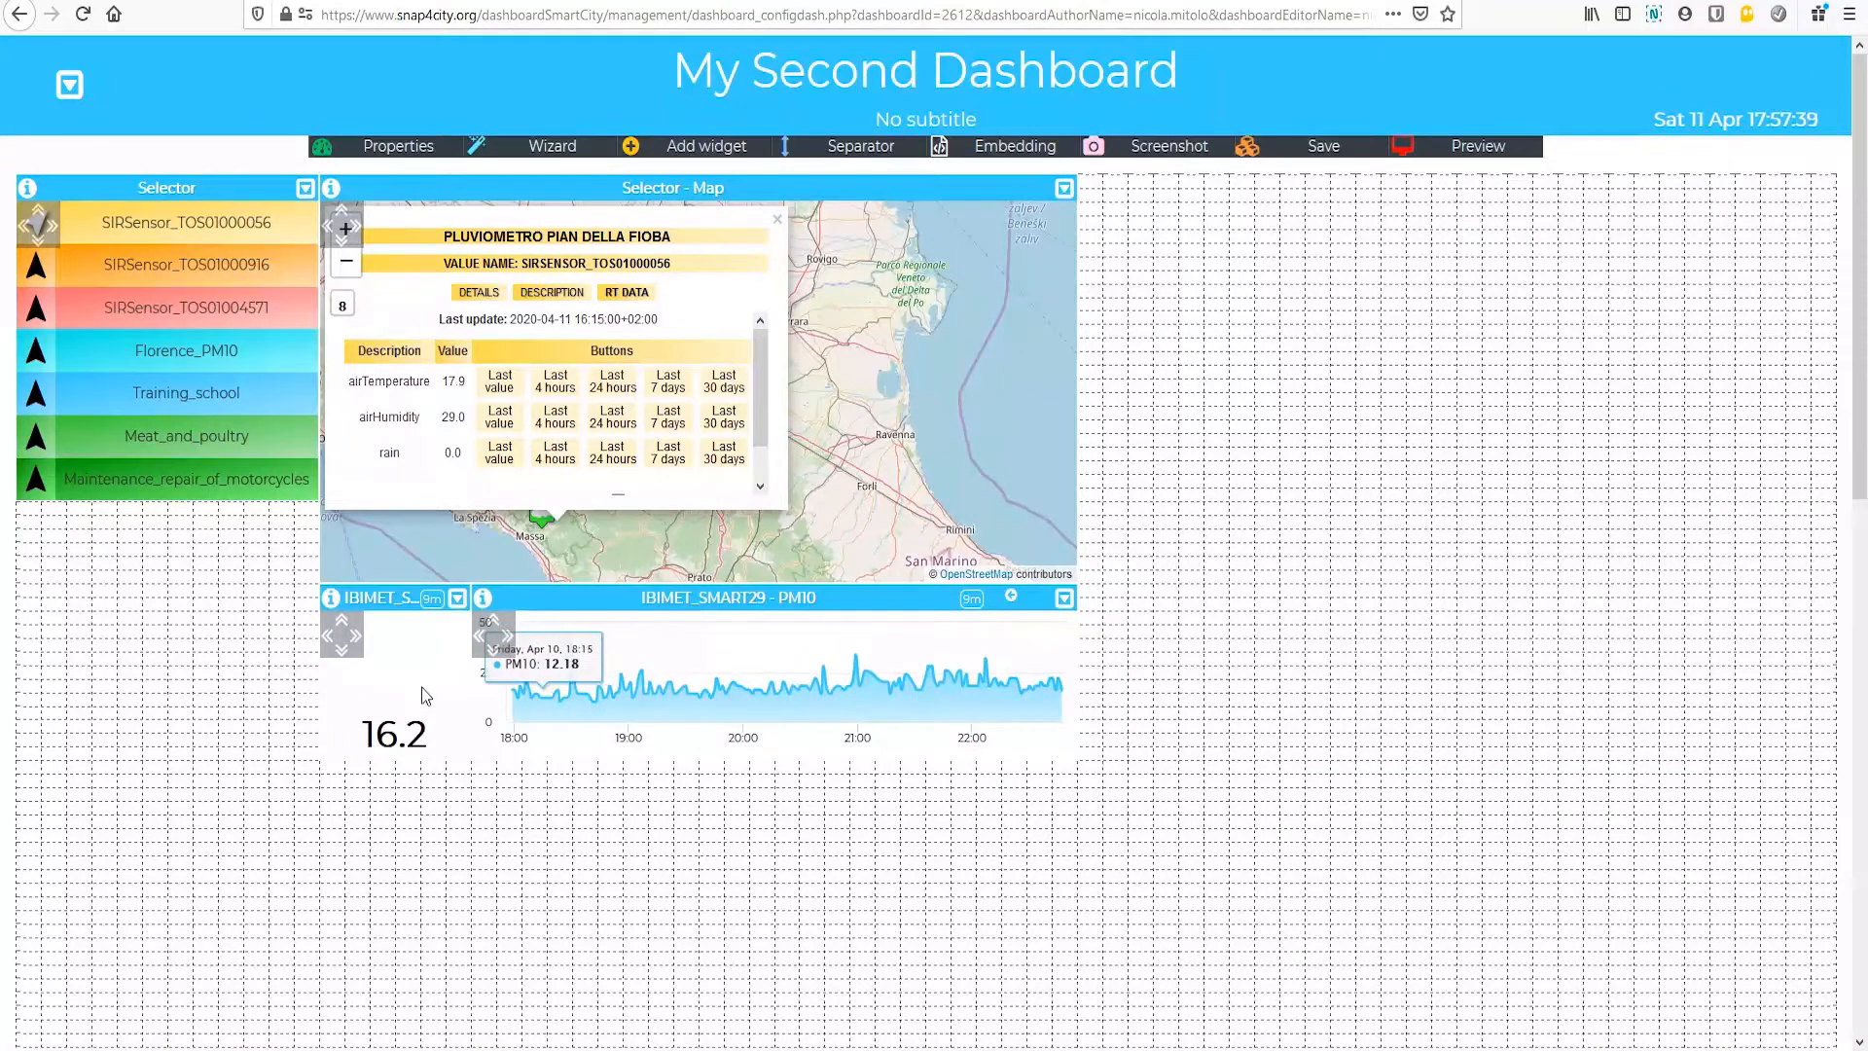
# Step: In the Selector widget's advanced options, link the first SIRSensor row to both IBIMET_SMART29 - PM10 data widgets
pyautogui.click(304, 191)
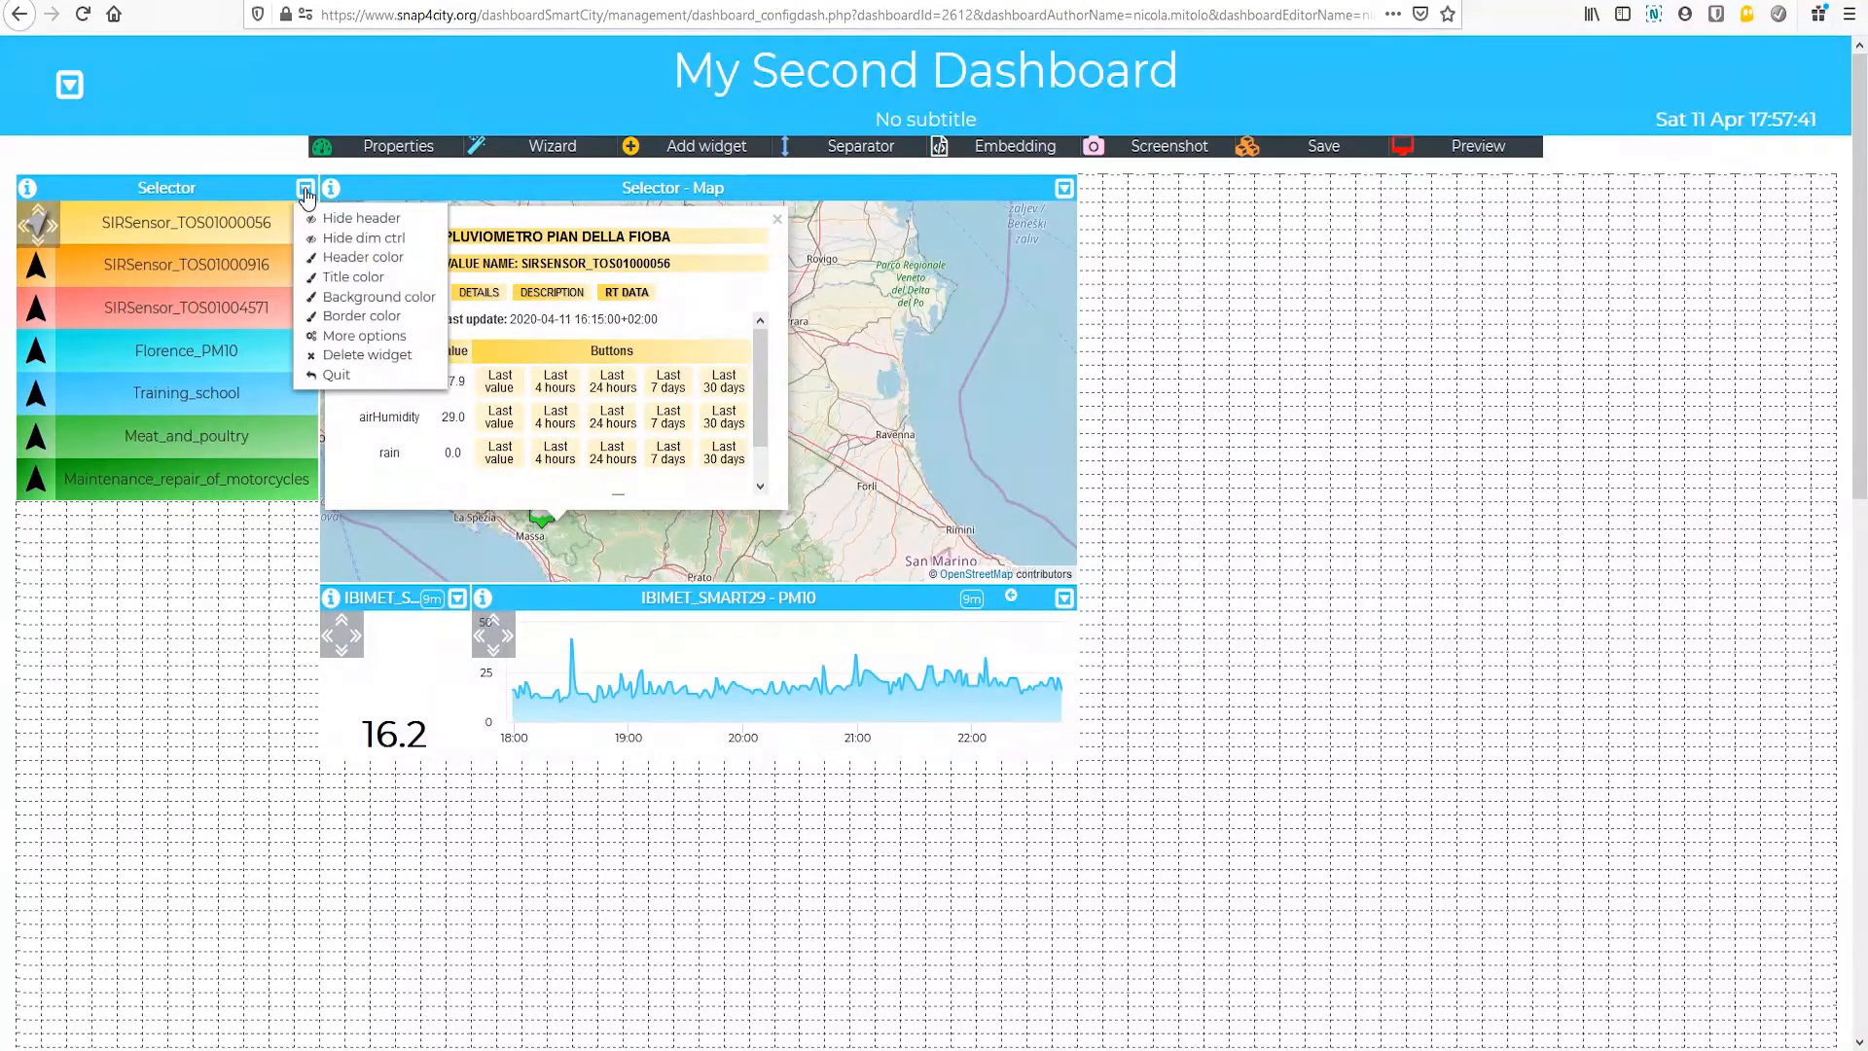
pyautogui.click(347, 338)
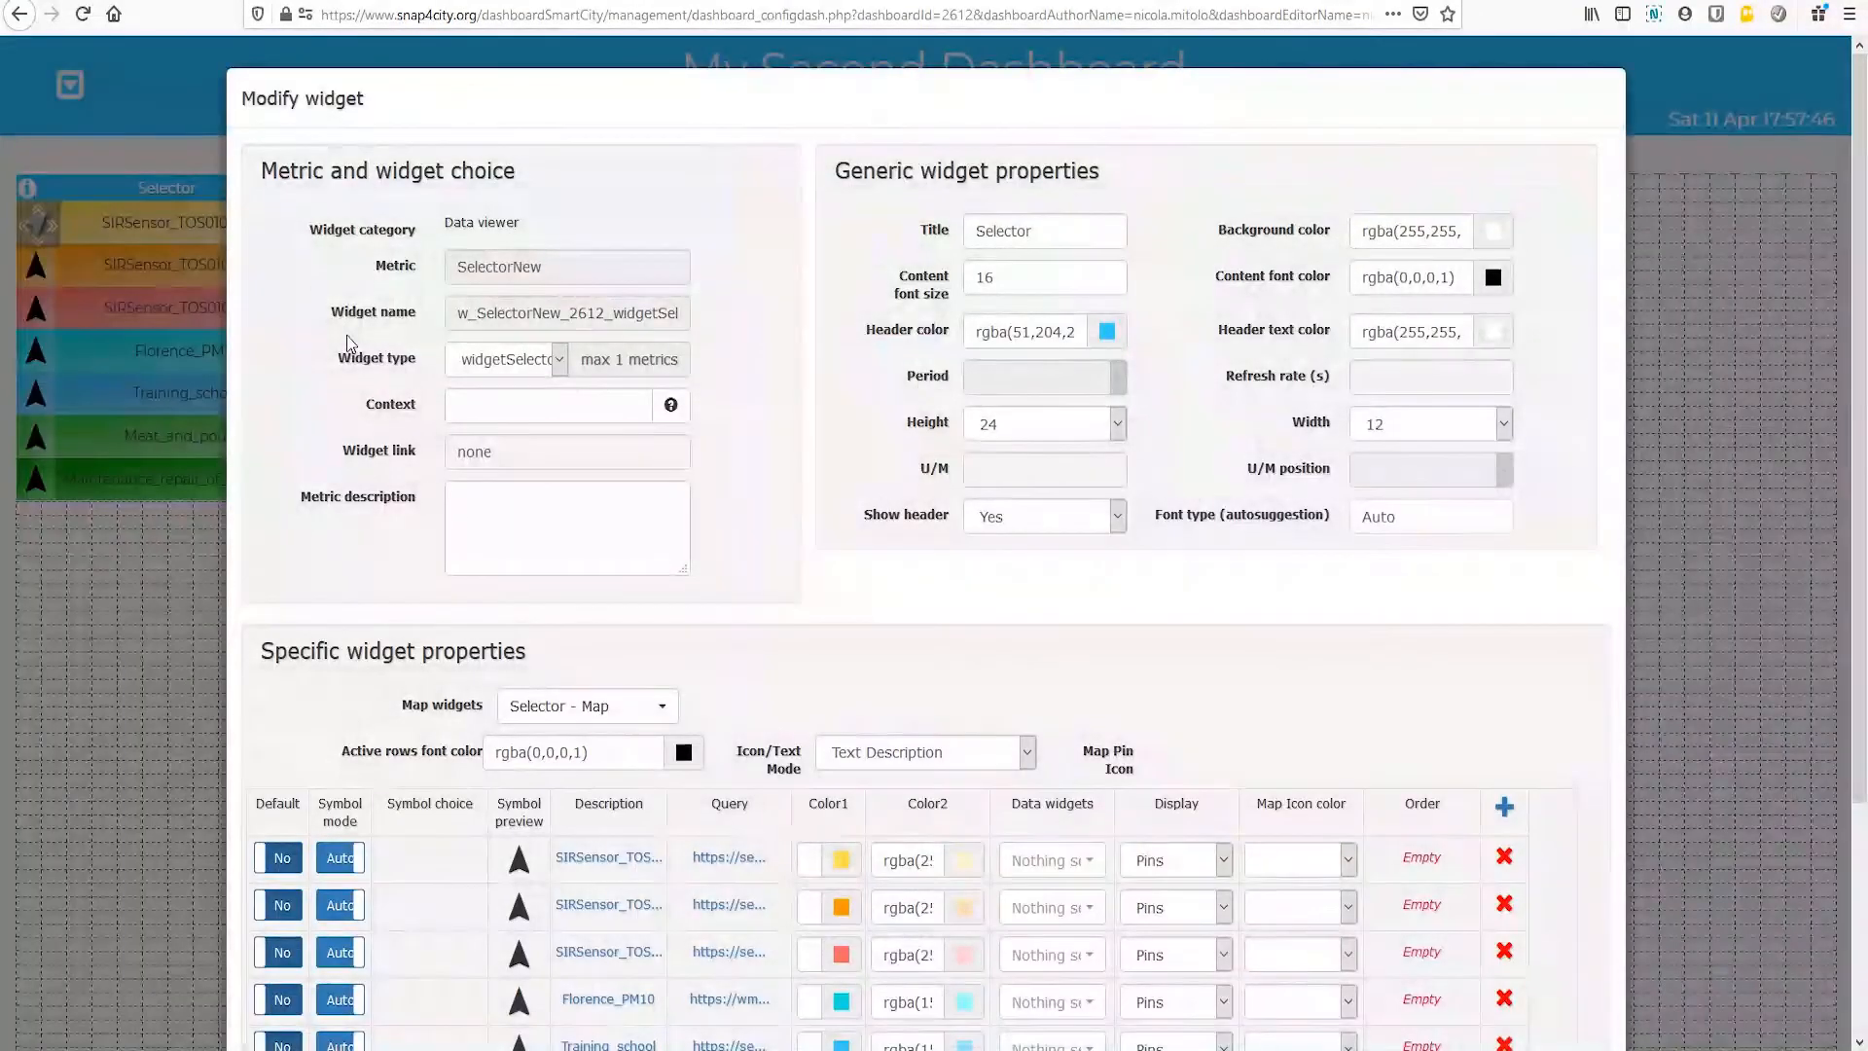
pyautogui.scroll(-3, 373, 445)
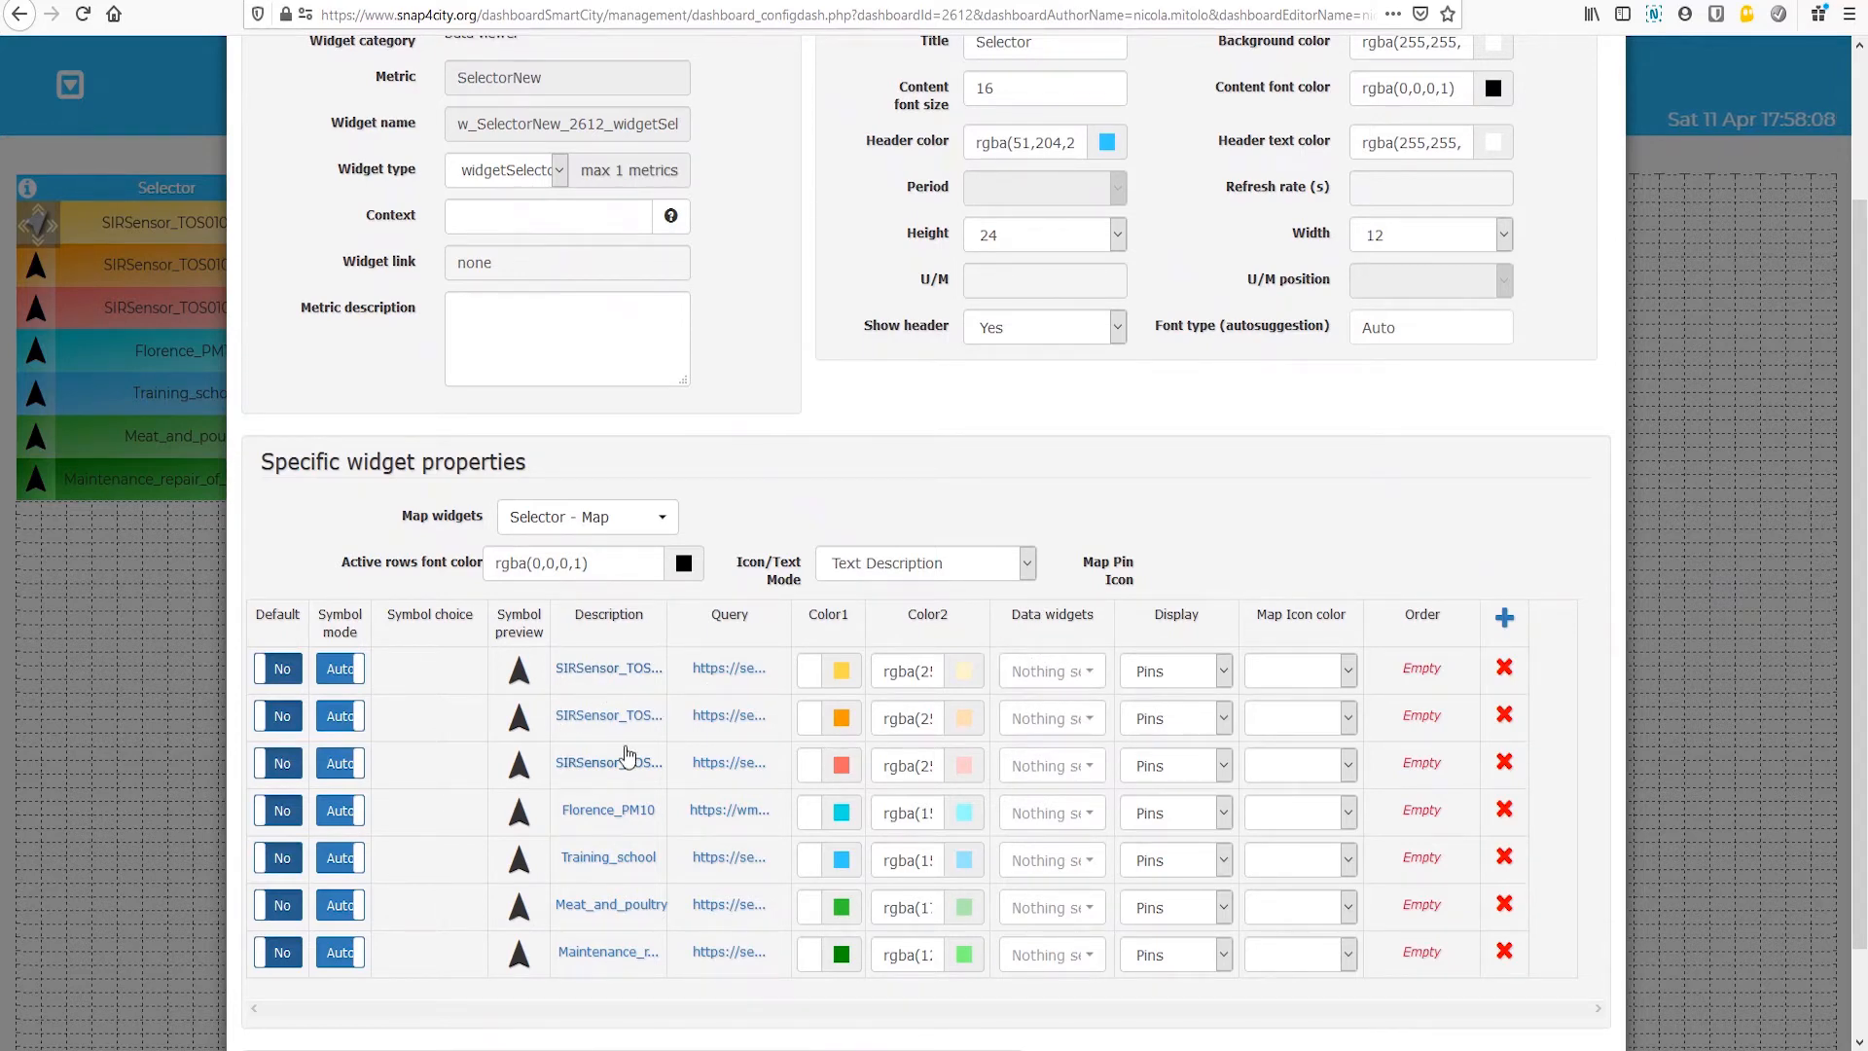
pyautogui.click(1090, 672)
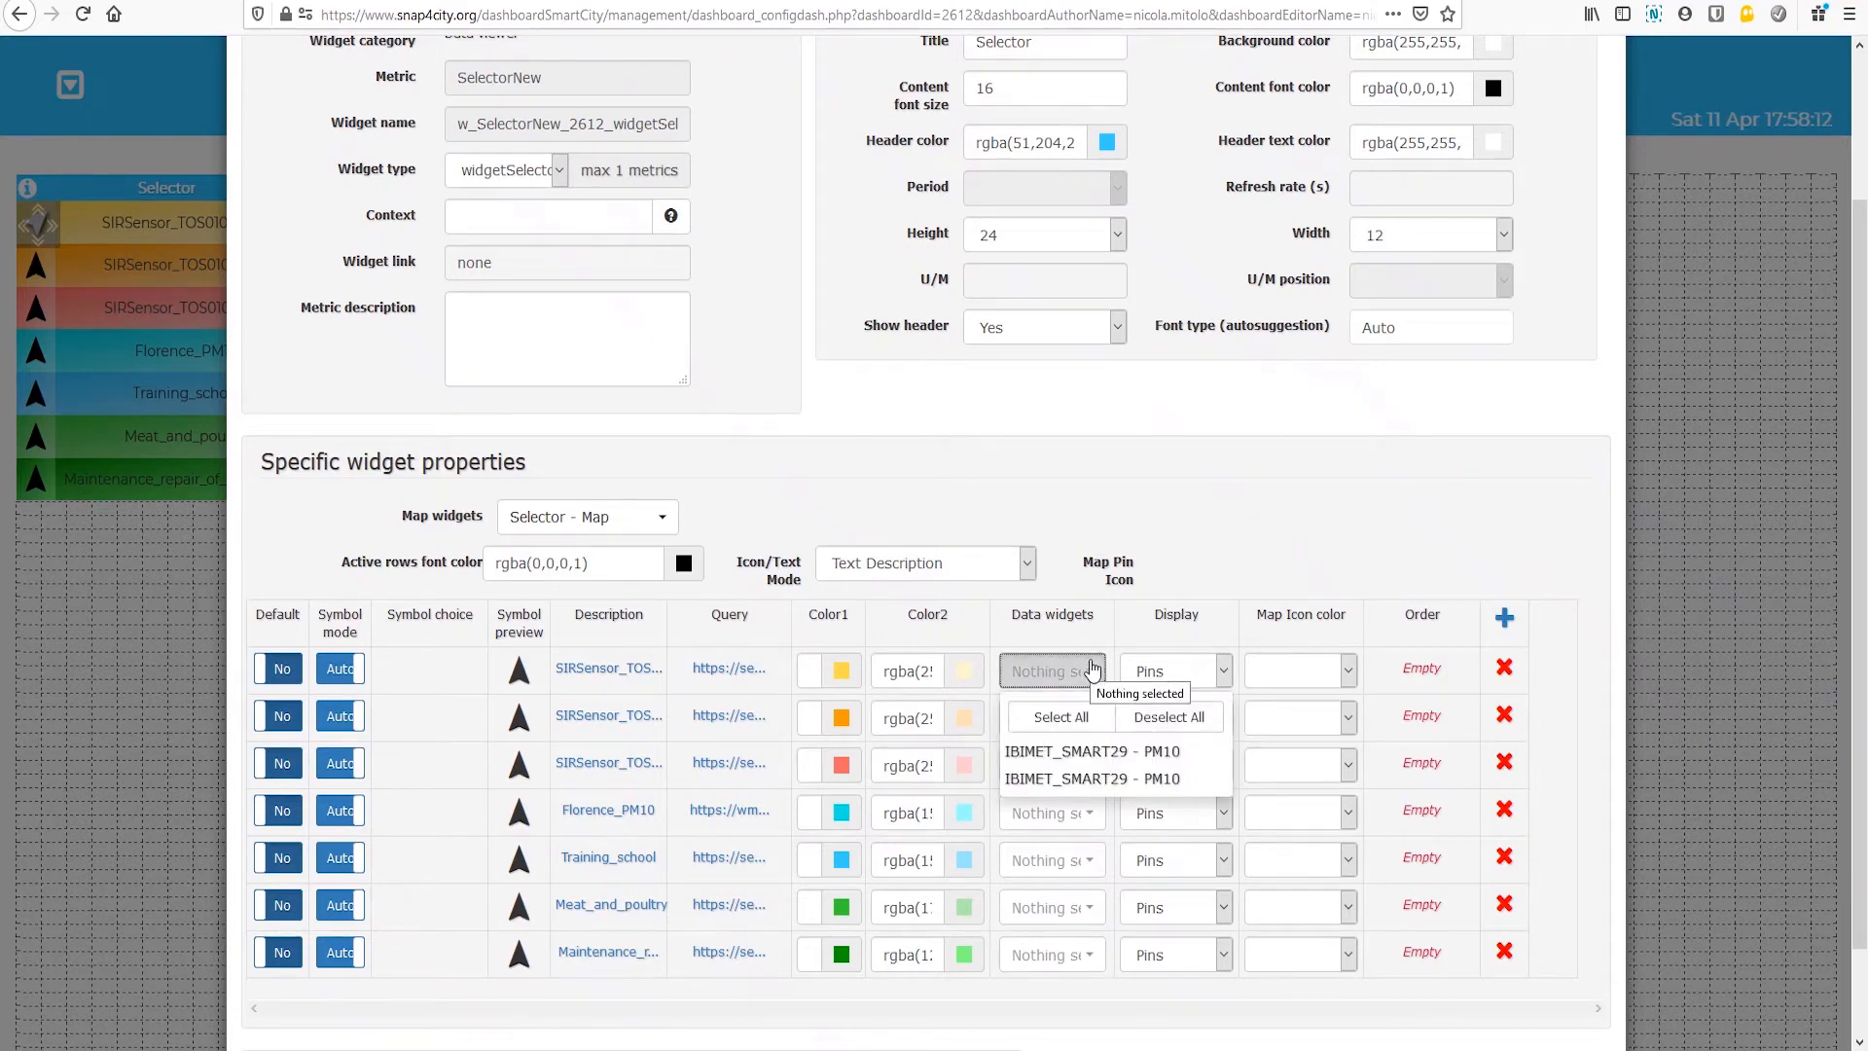
pyautogui.click(1091, 758)
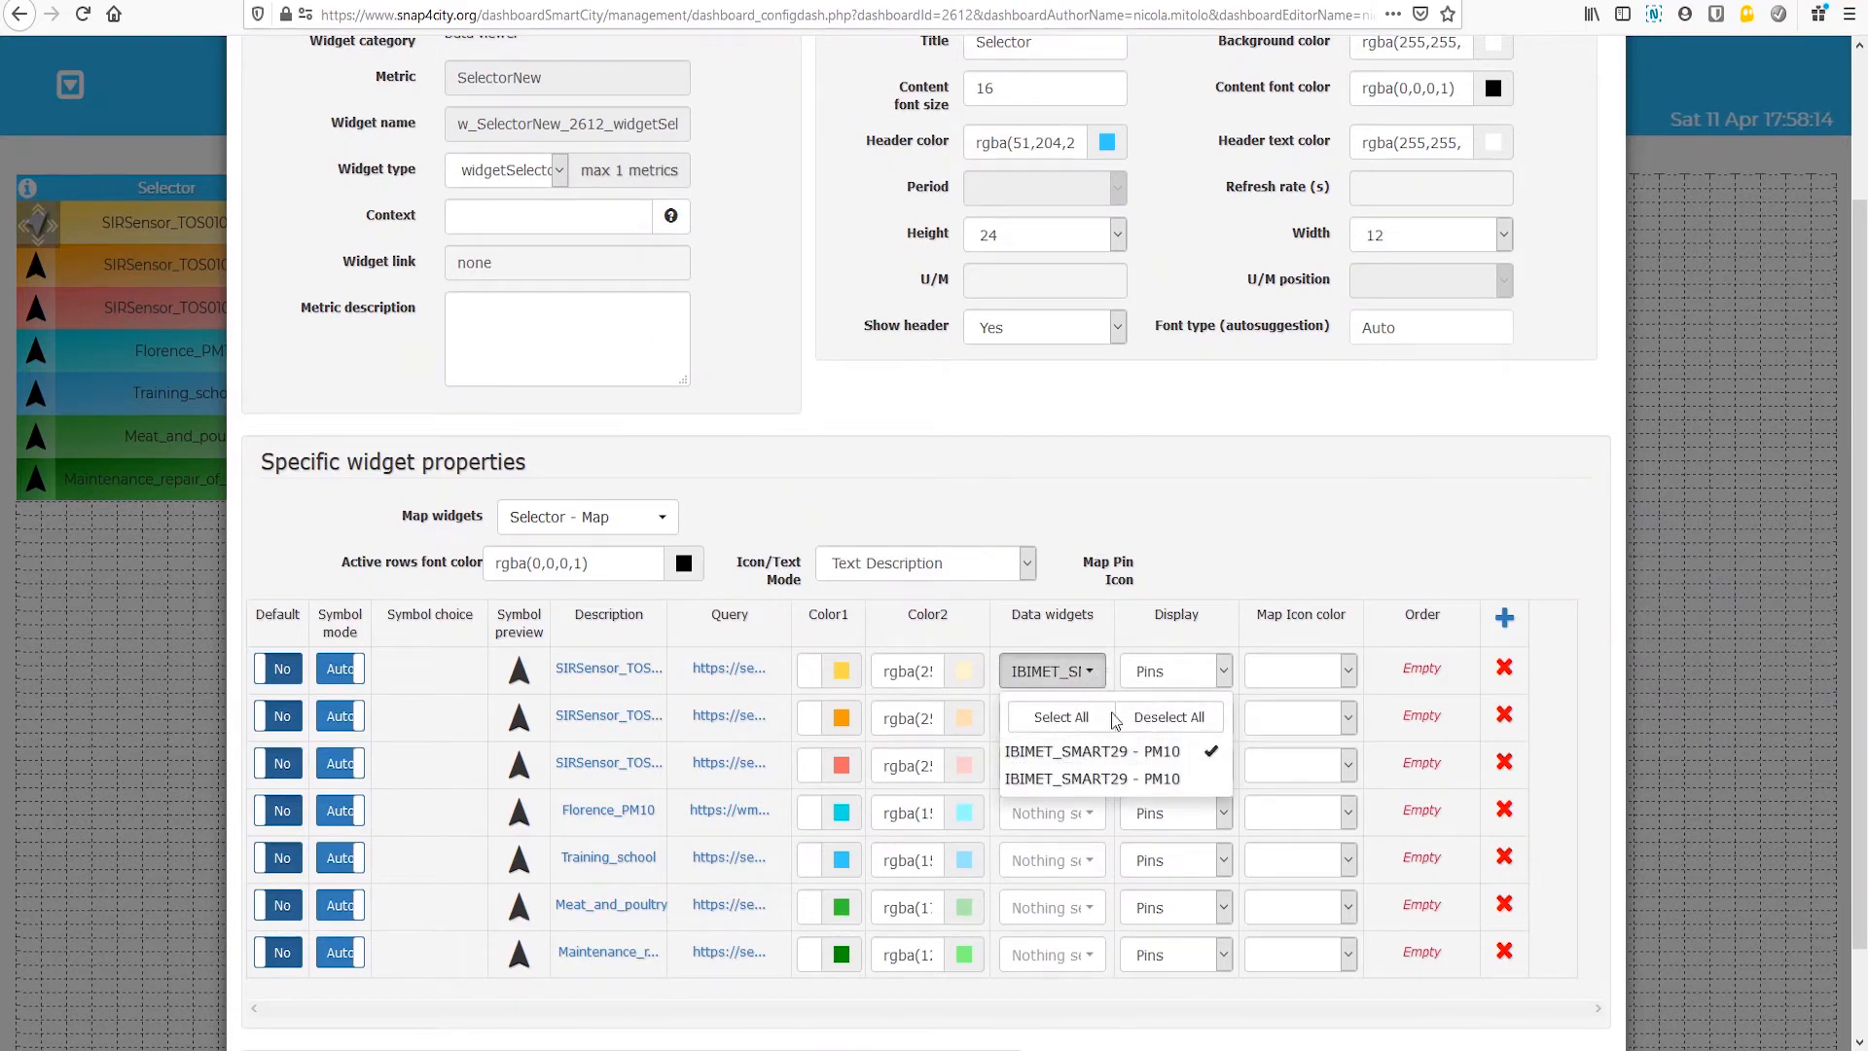
pyautogui.click(1123, 783)
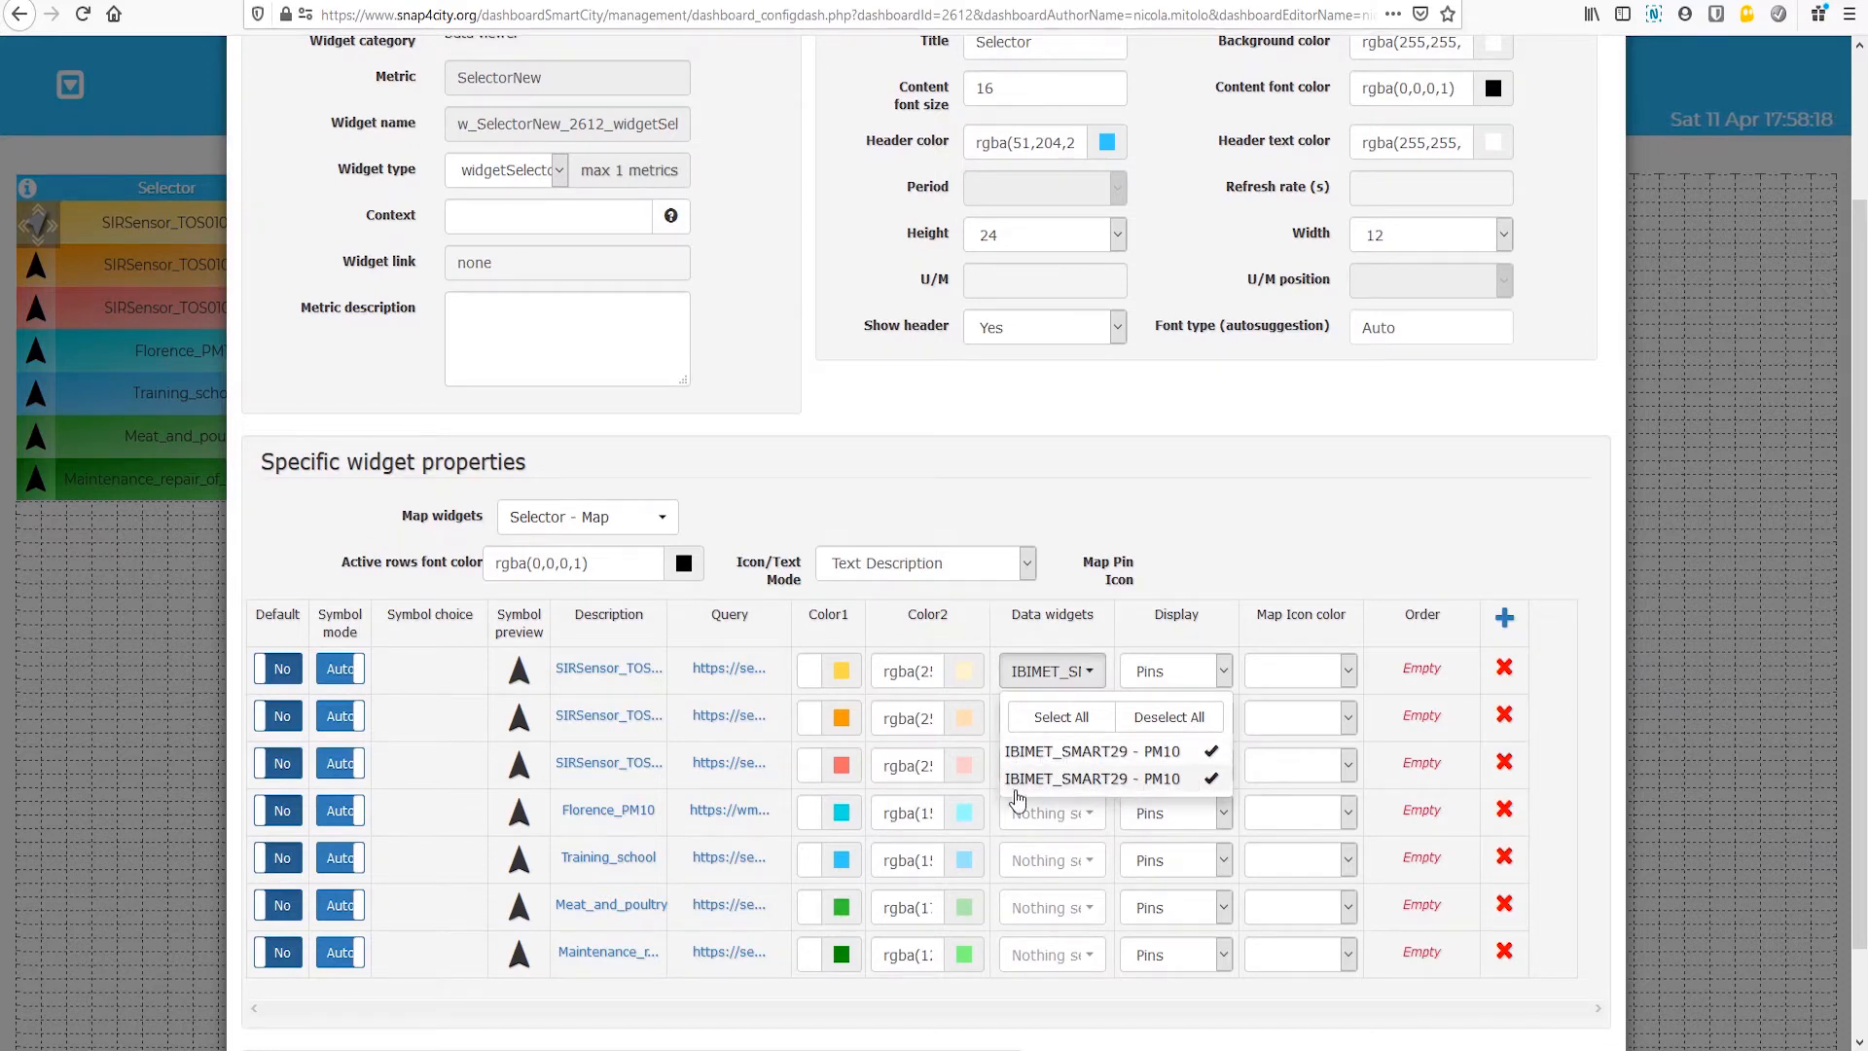
pyautogui.click(1309, 518)
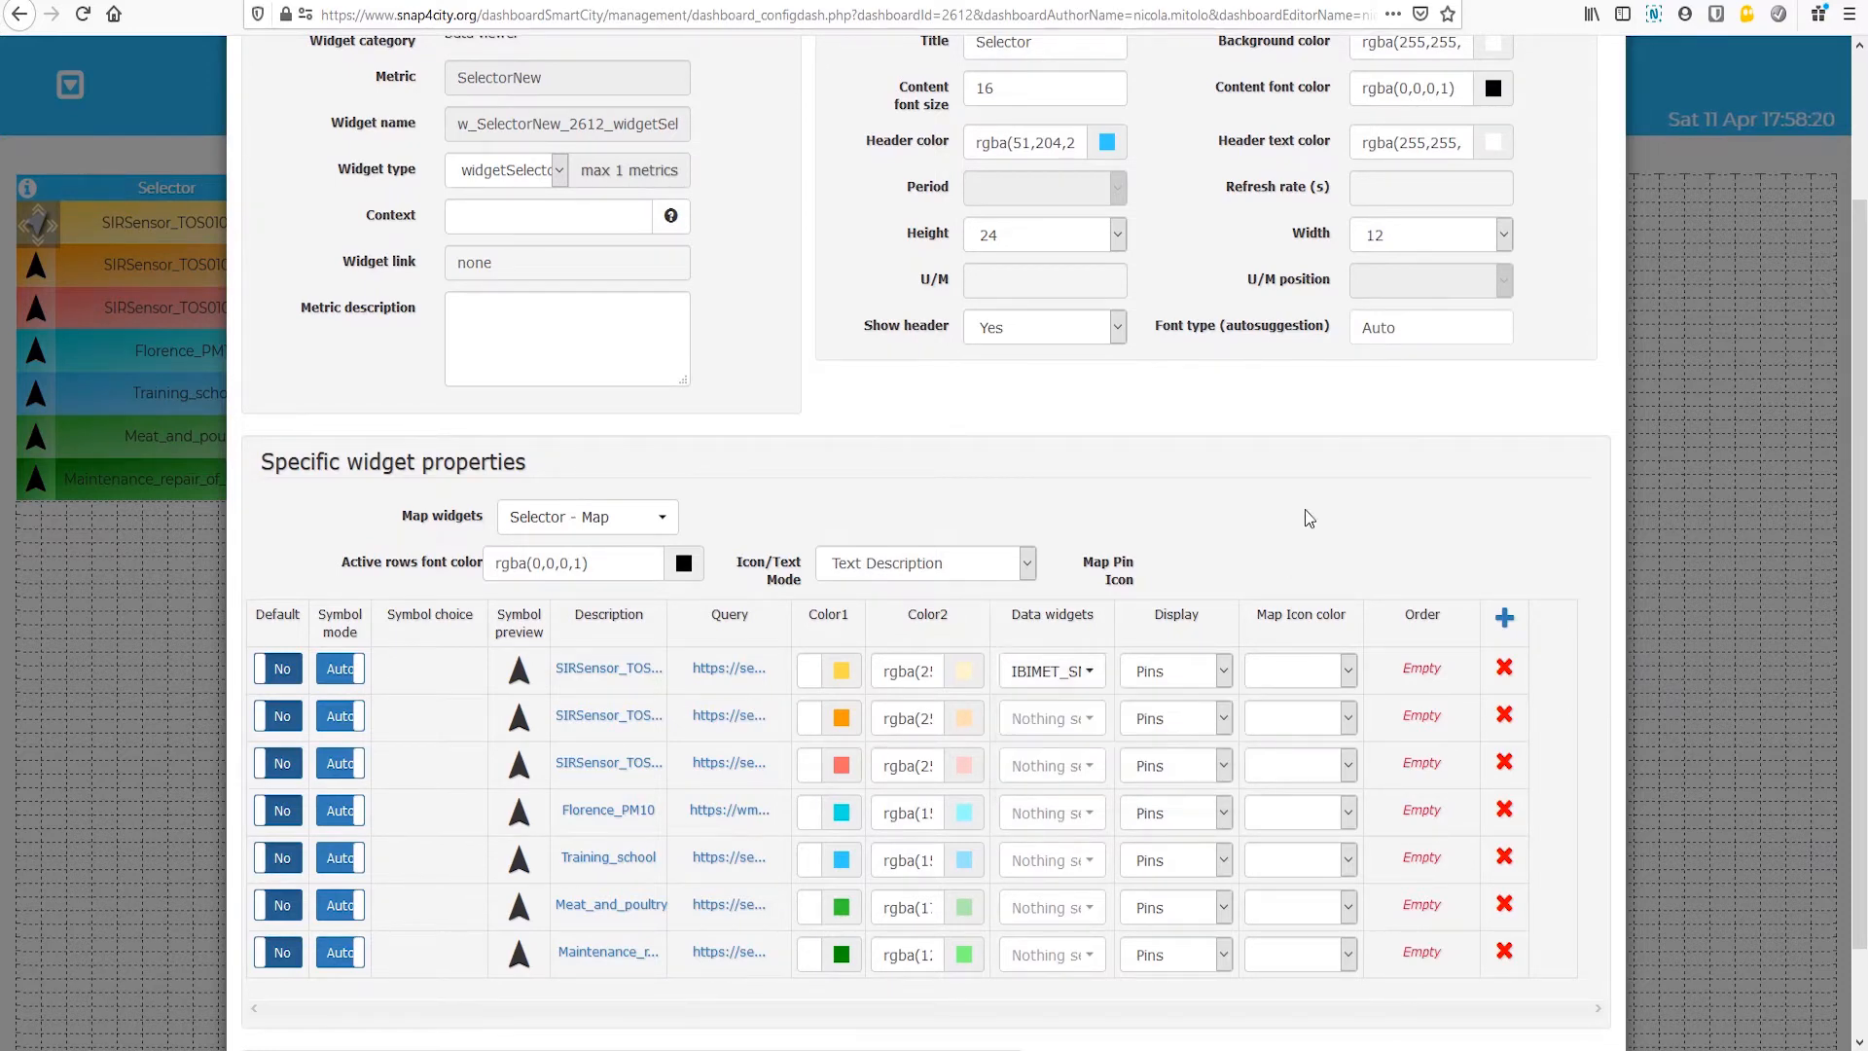
# Step: Link the second and third SIRSensor rows to both IBIMET_SMART29 - PM10 data widgets and apply the Selector changes
pyautogui.click(1078, 719)
pyautogui.click(1071, 779)
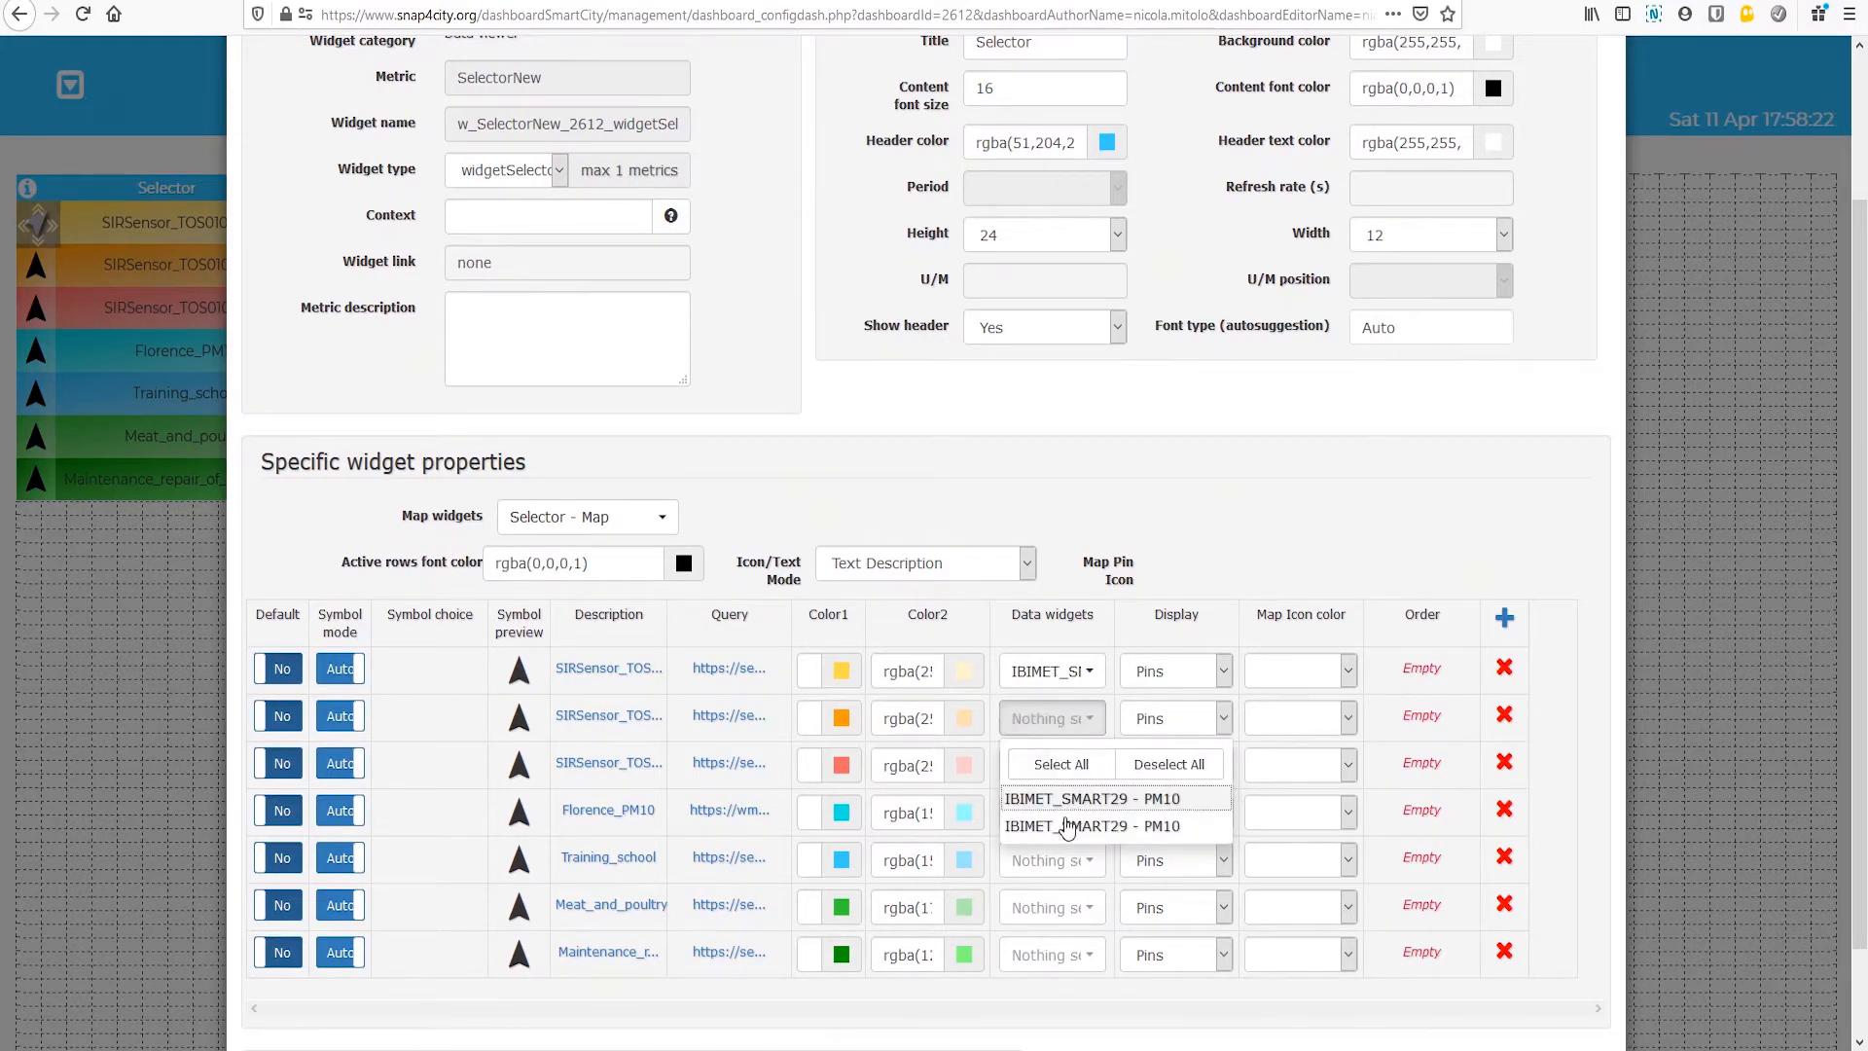
pyautogui.click(1238, 481)
pyautogui.click(1083, 766)
pyautogui.click(1064, 822)
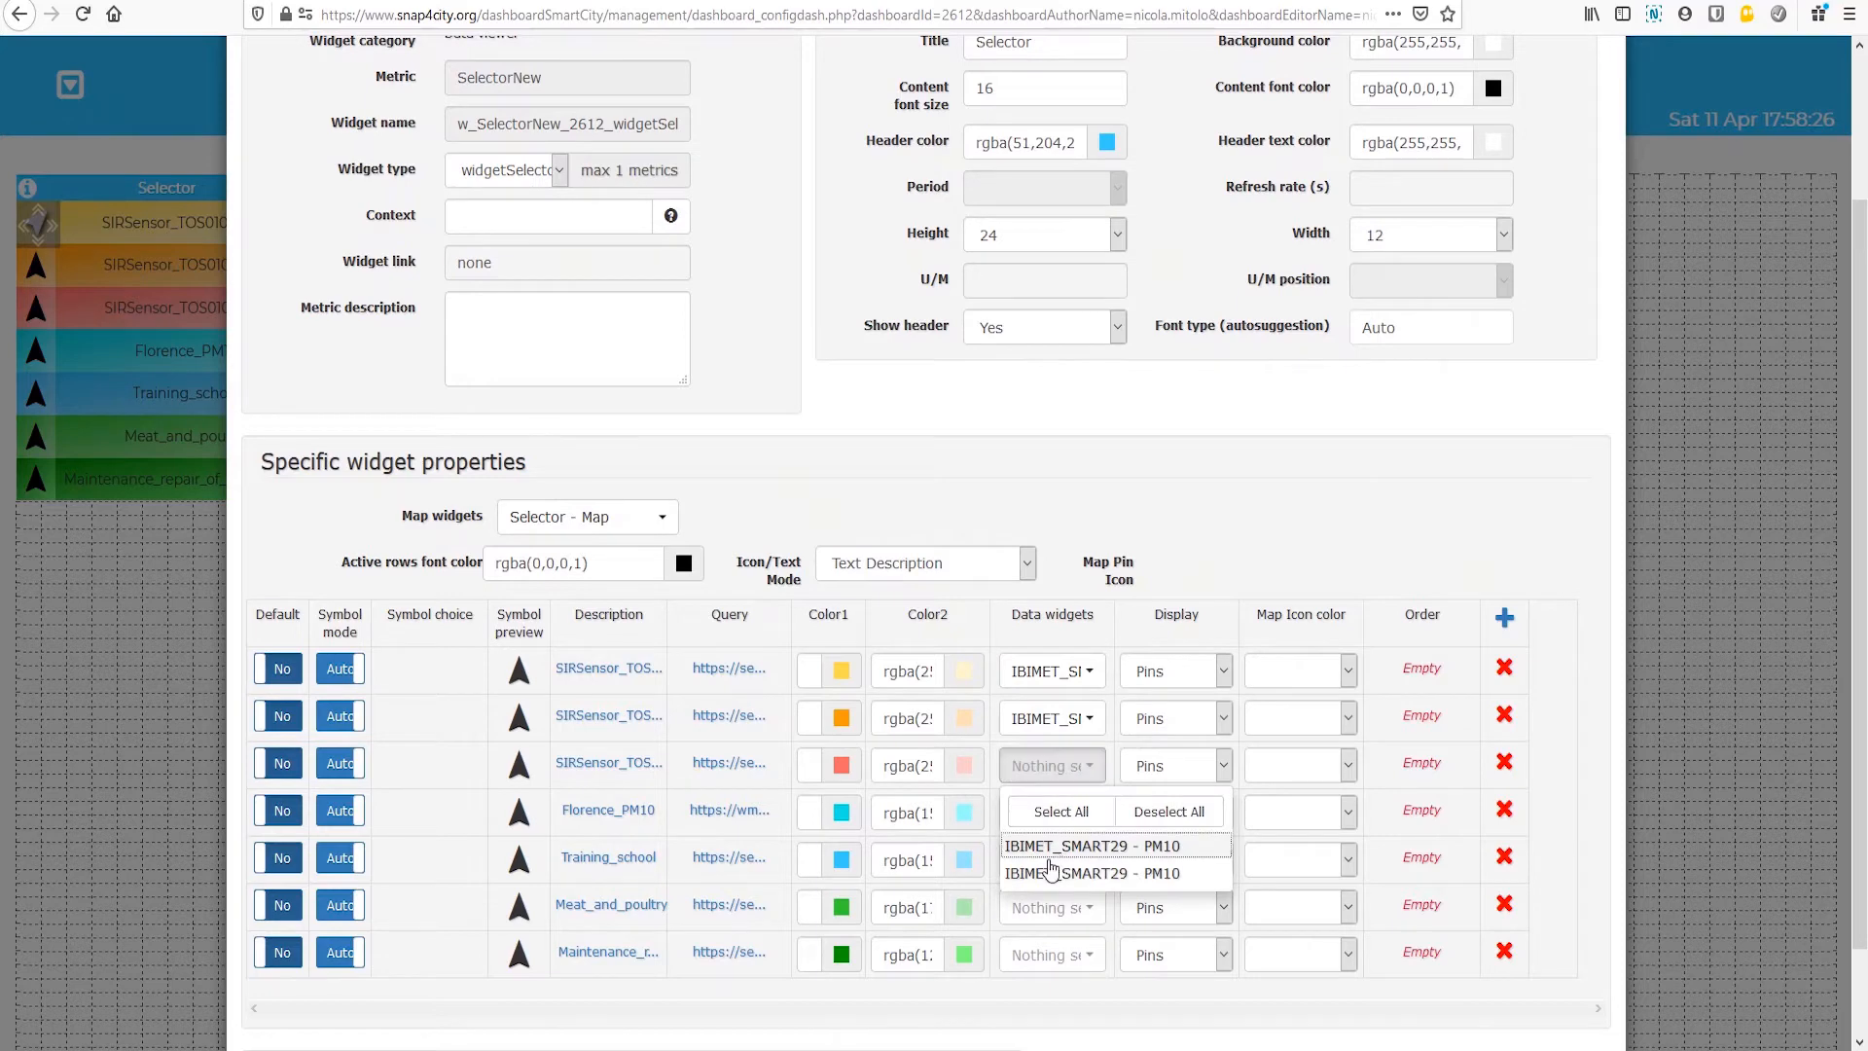
pyautogui.click(1263, 508)
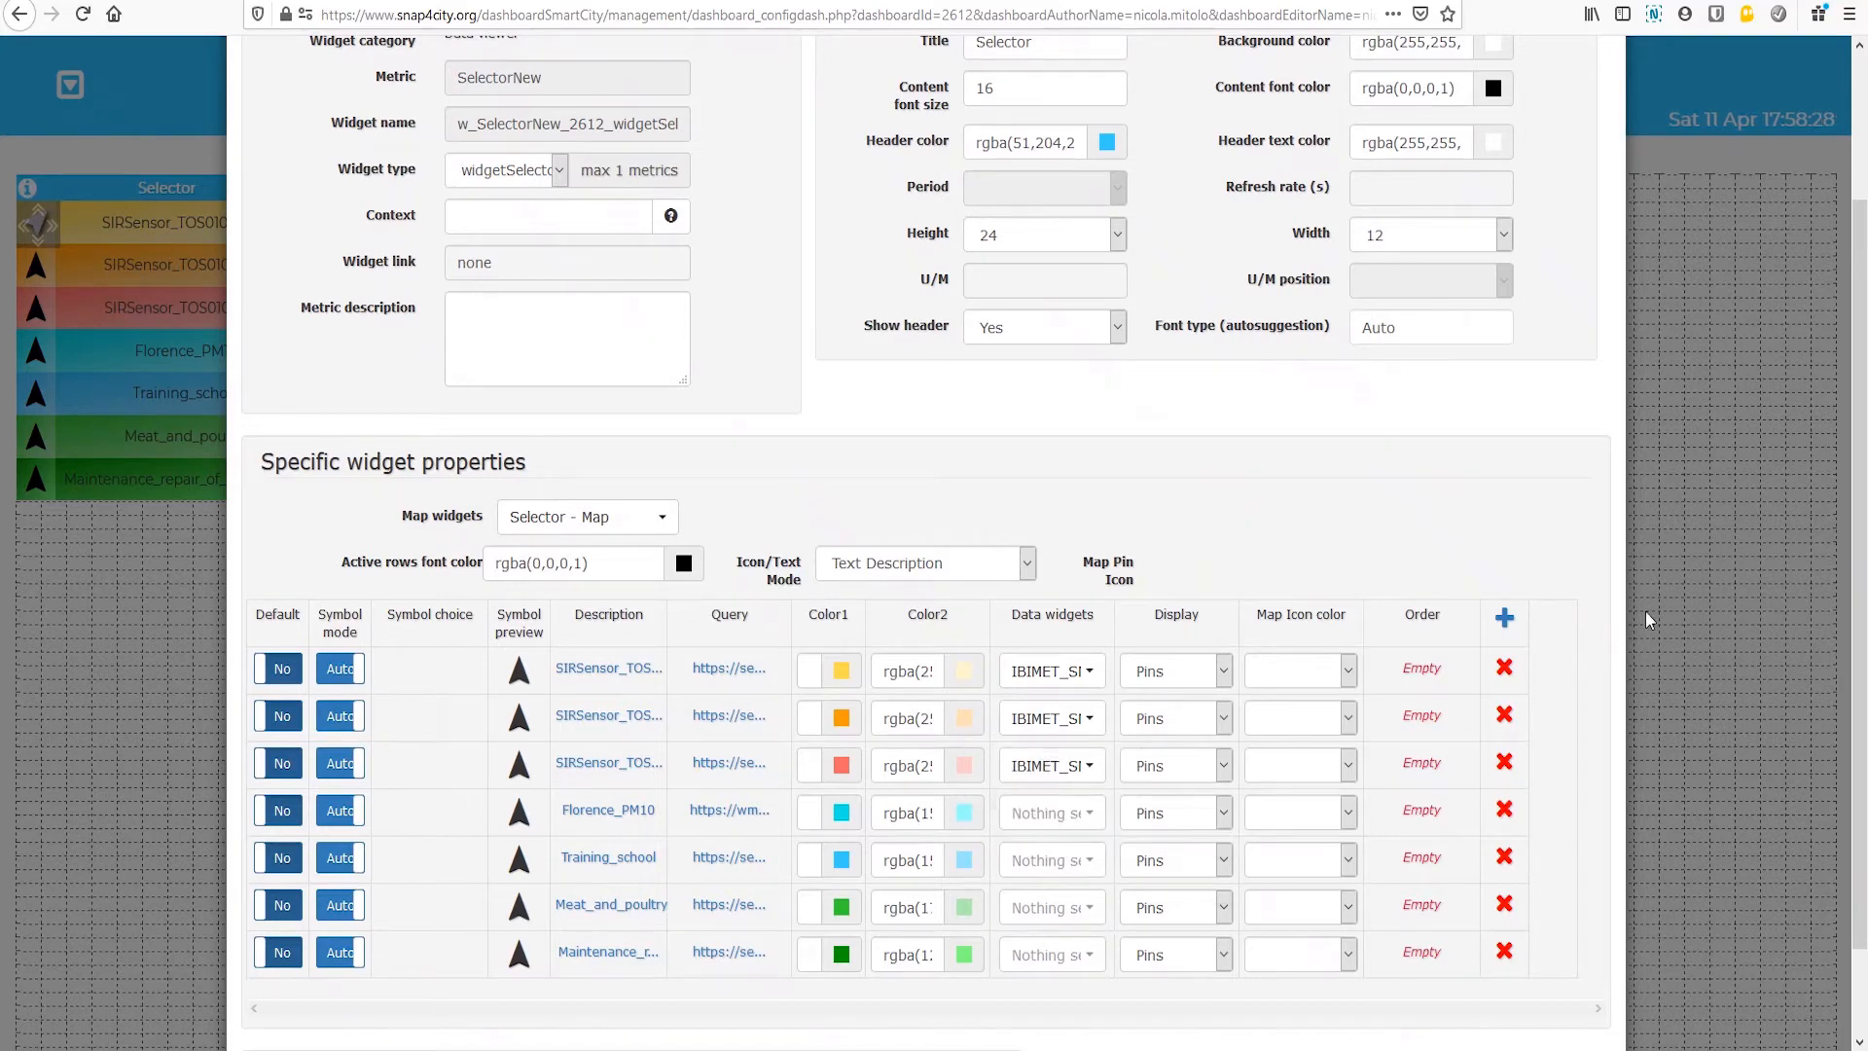
pyautogui.scroll(-2, 1574, 706)
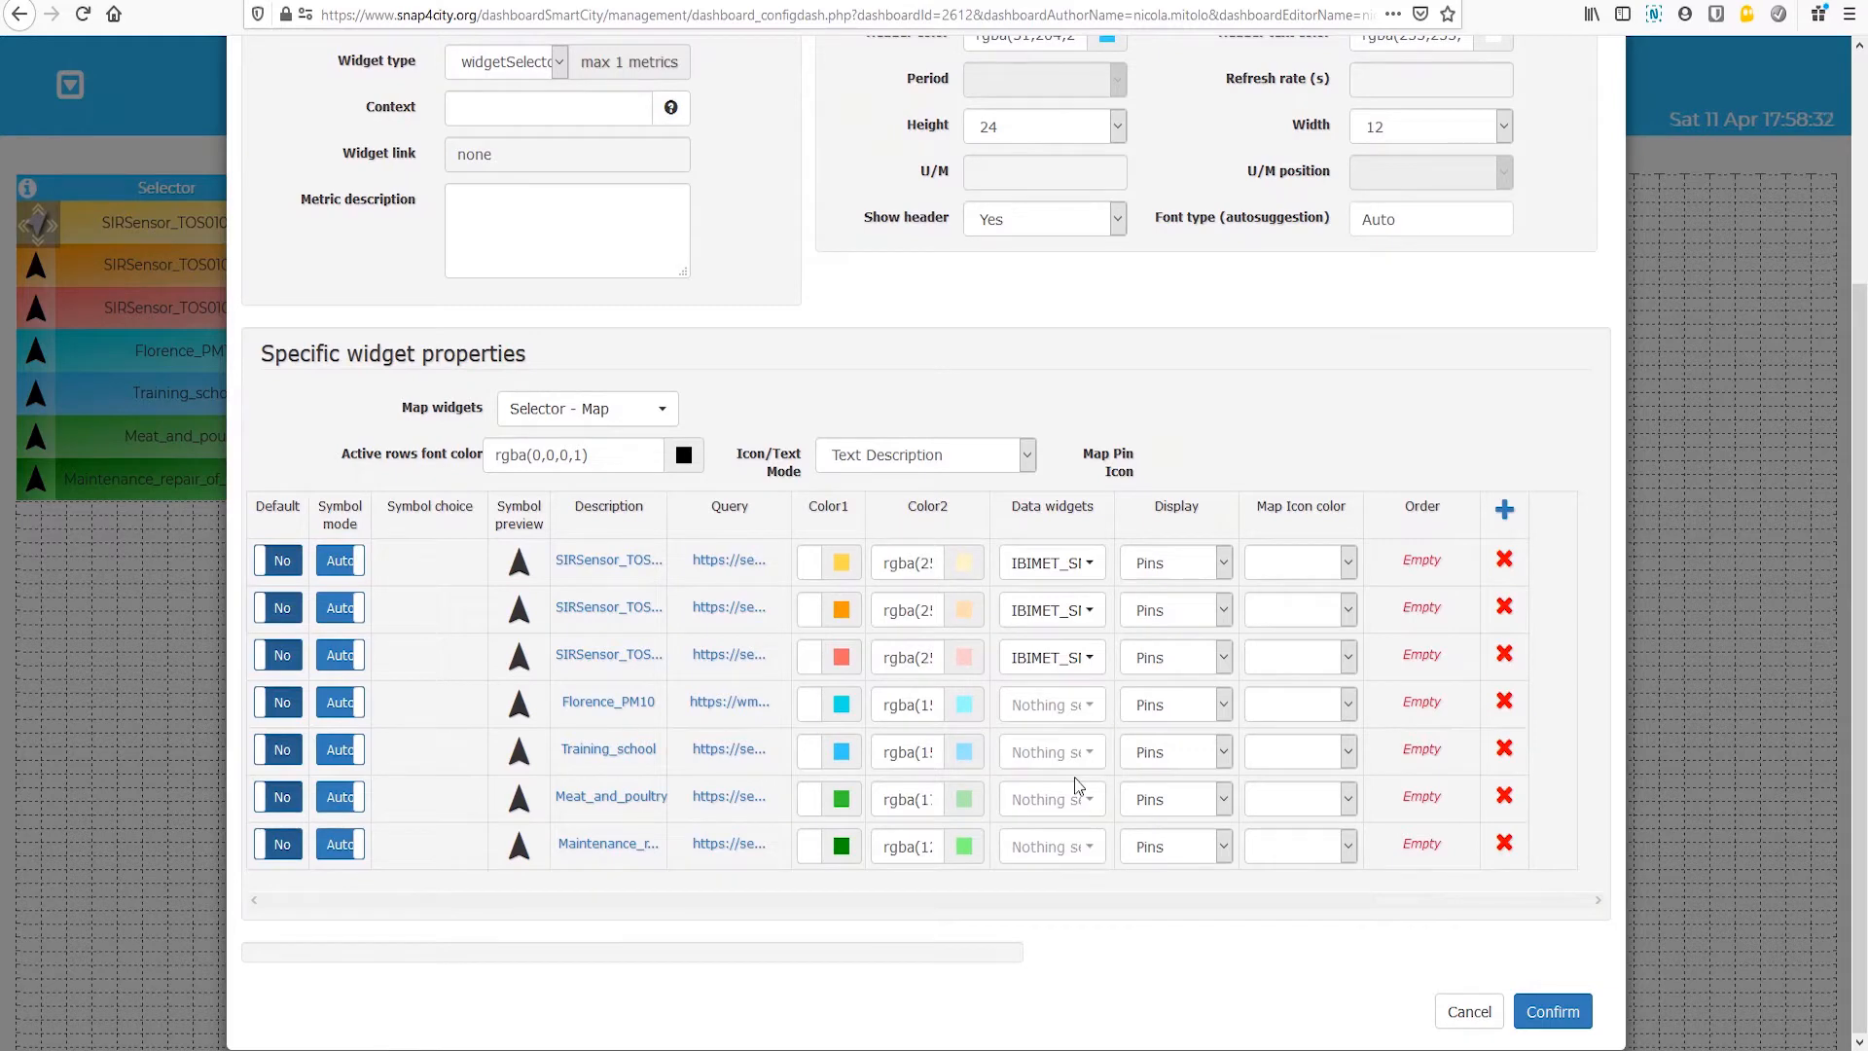
pyautogui.click(1556, 1018)
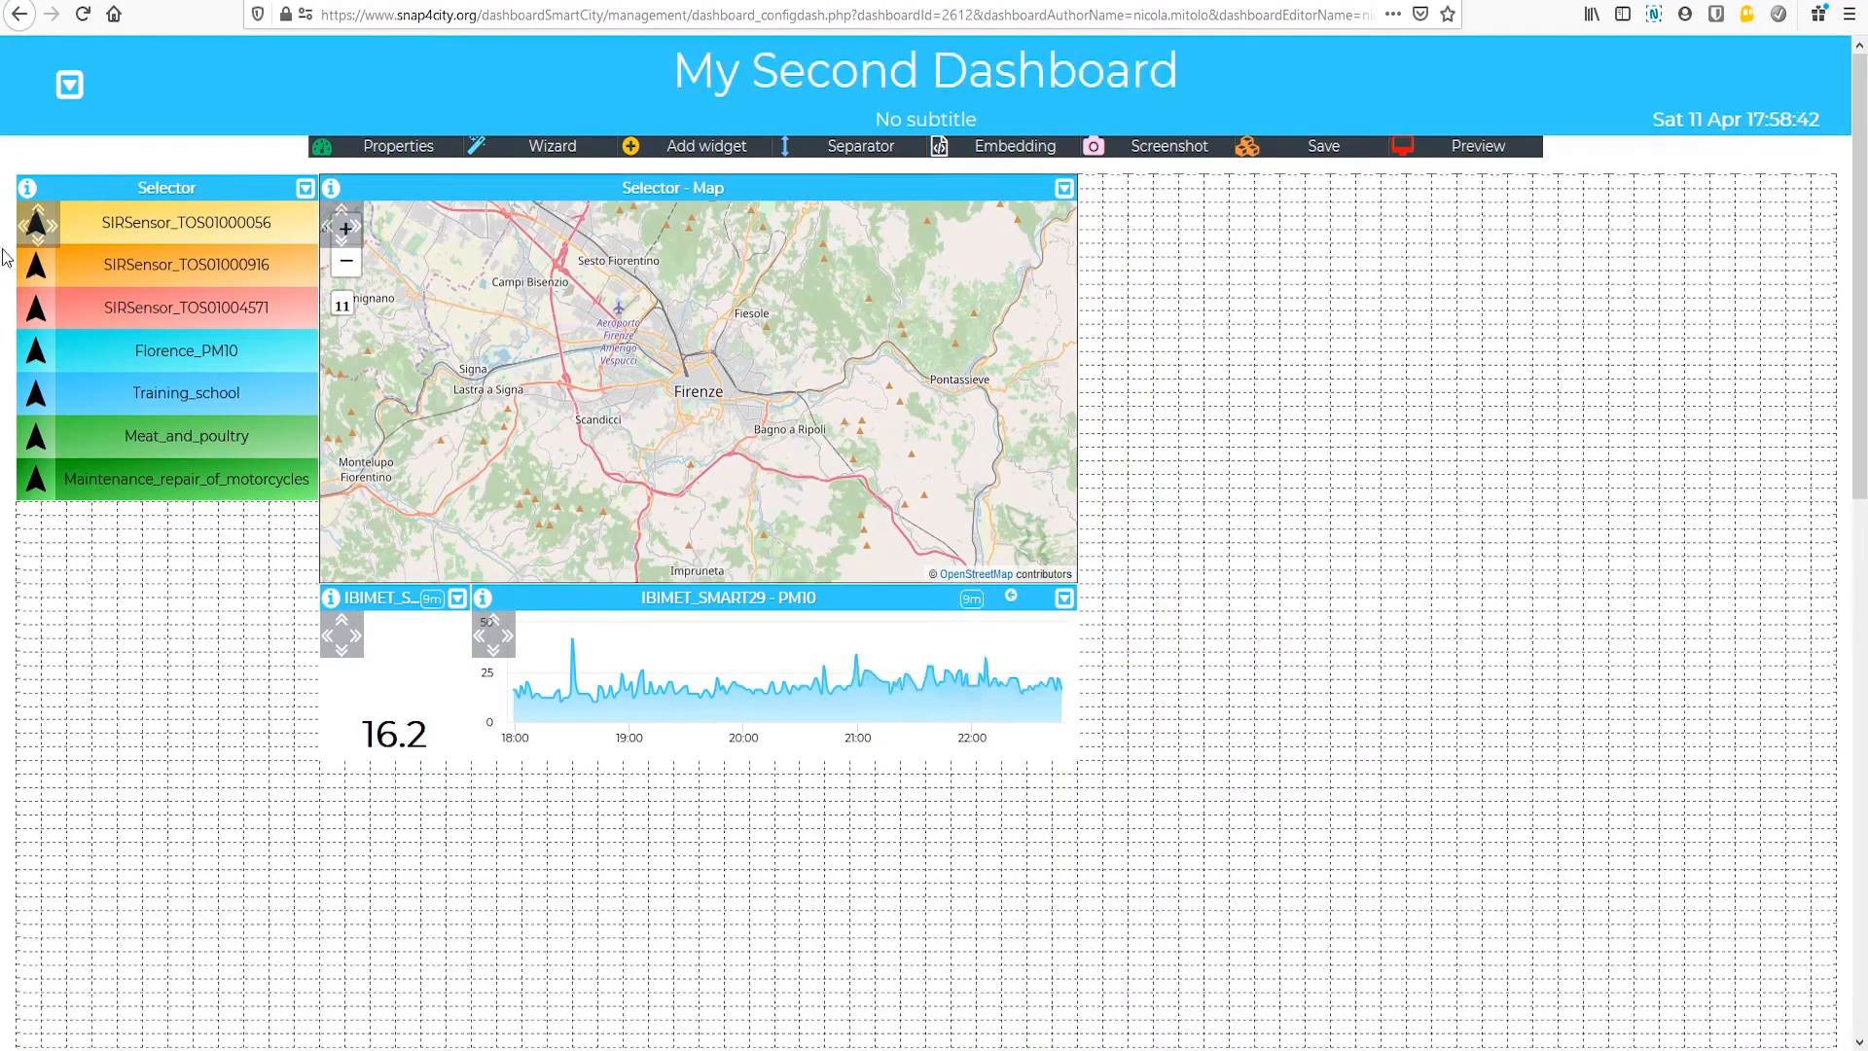
# Step: Open the SIRSensor_TOS01000056 data on the map and display airHumidity's last value and its 7-day and 30-day trends in the linked widgets
pyautogui.scroll(-4, 592, 468)
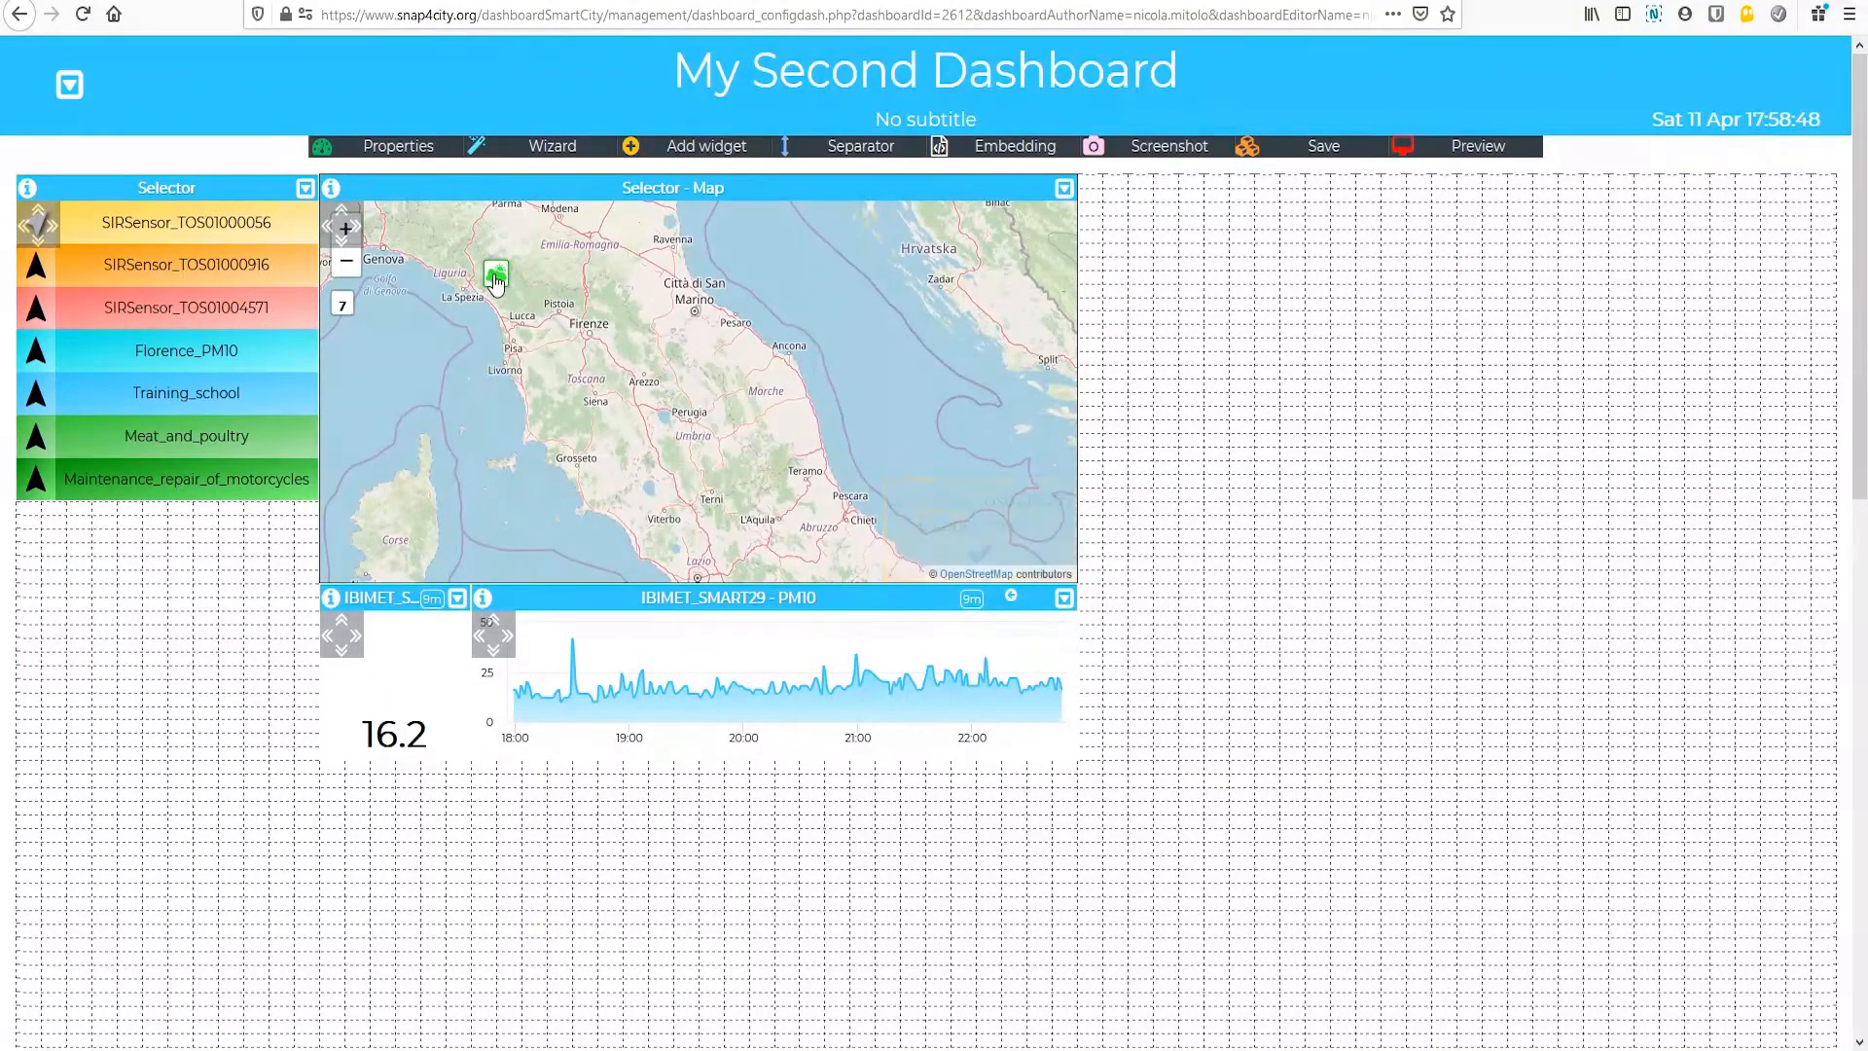
pyautogui.click(495, 279)
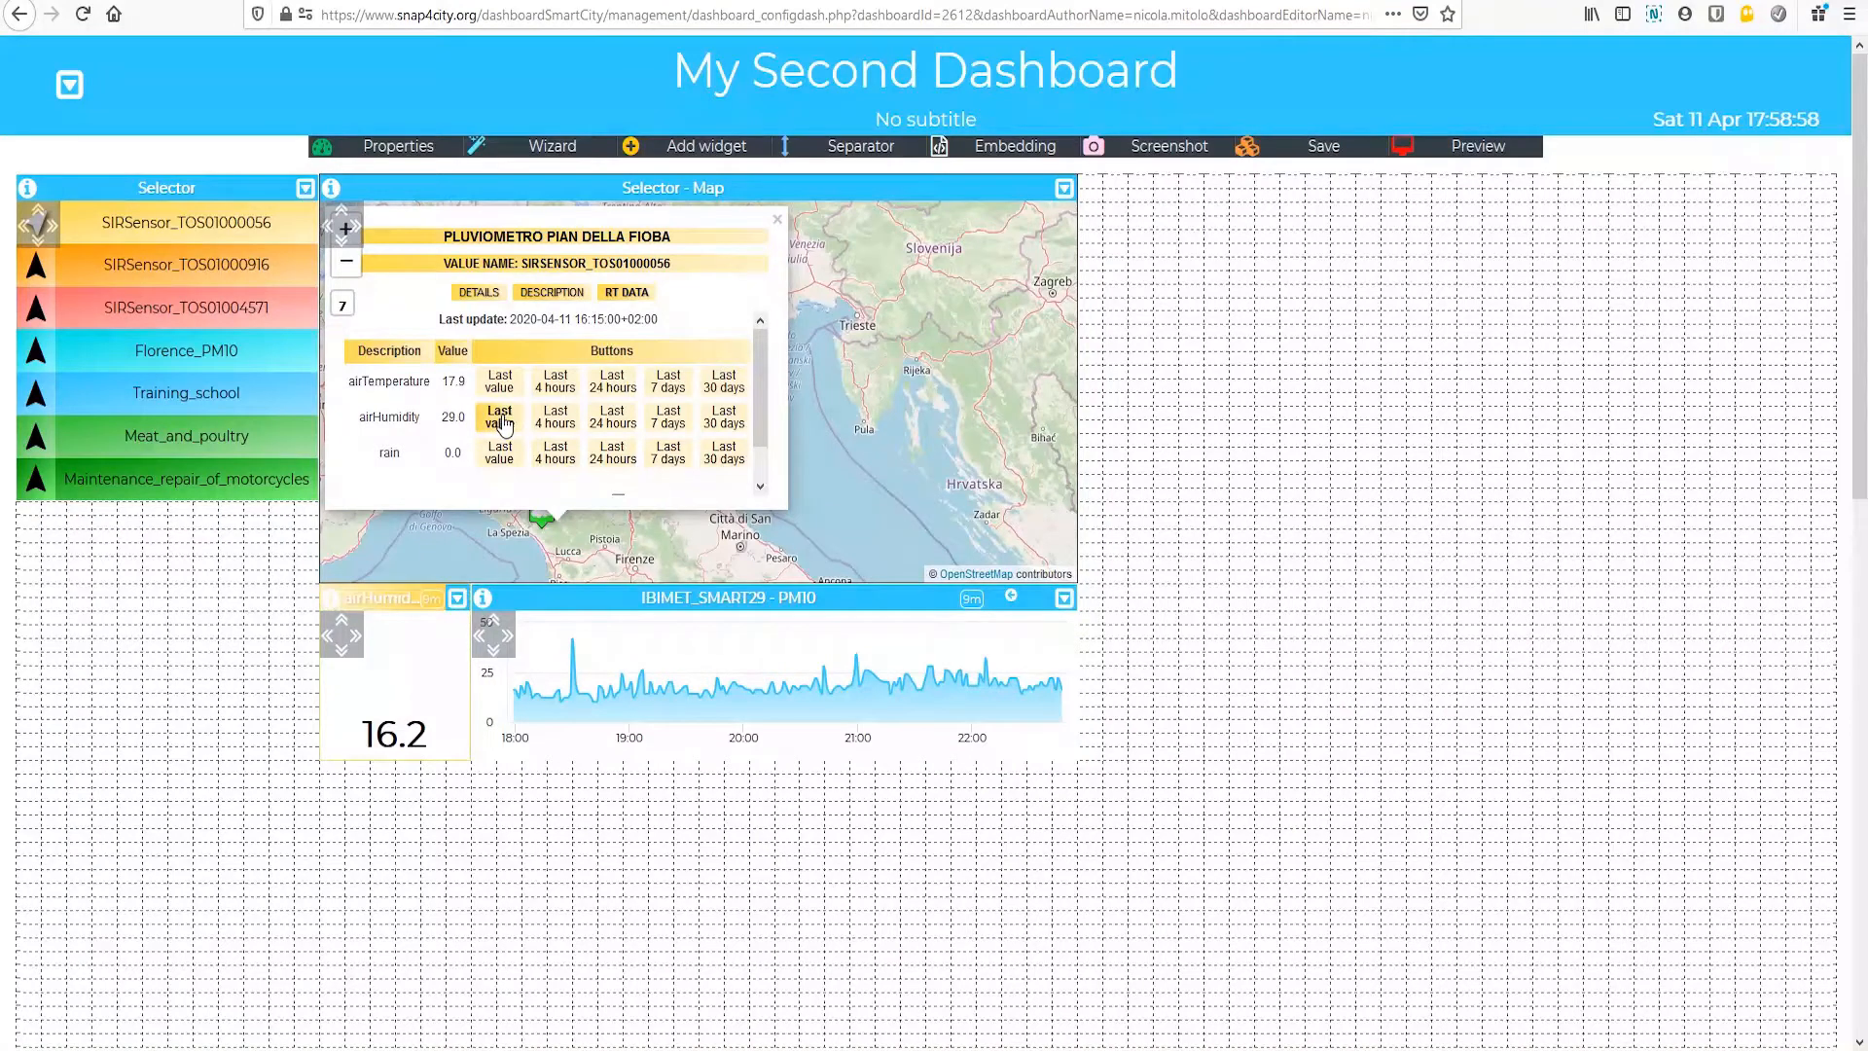
pyautogui.click(502, 423)
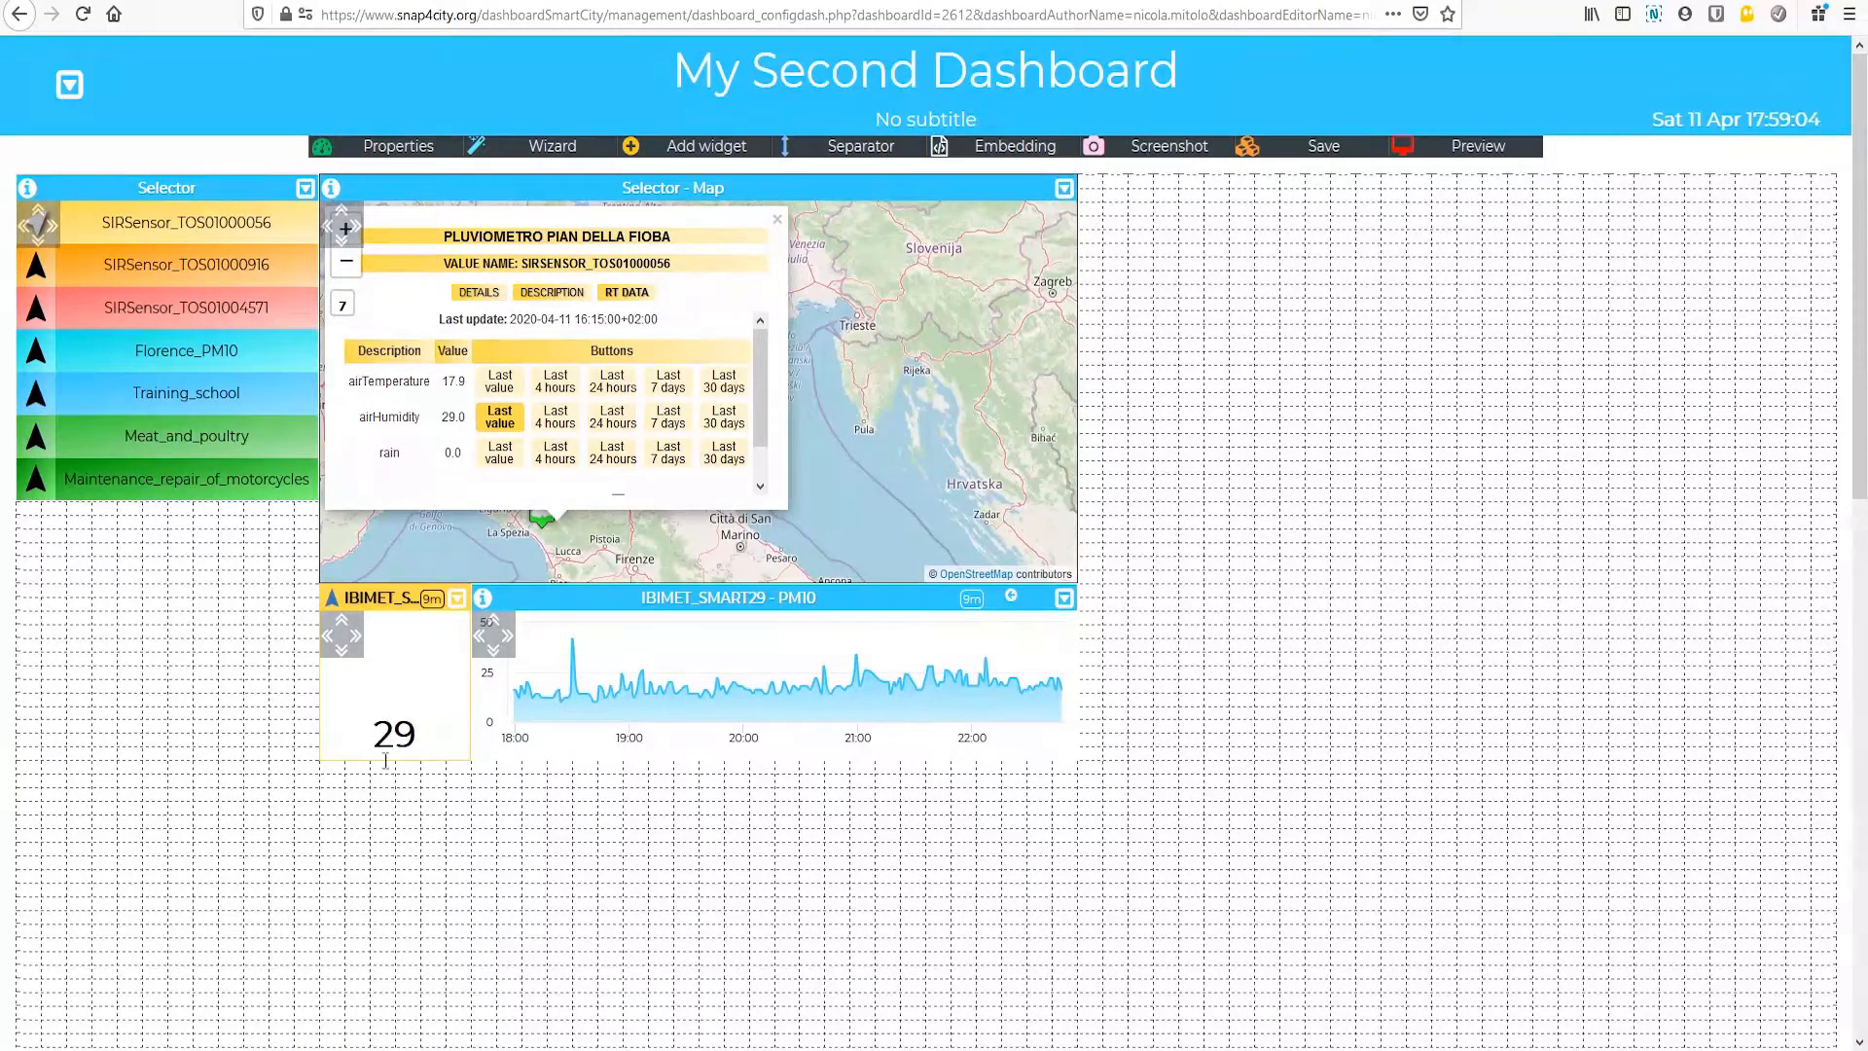
pyautogui.click(670, 428)
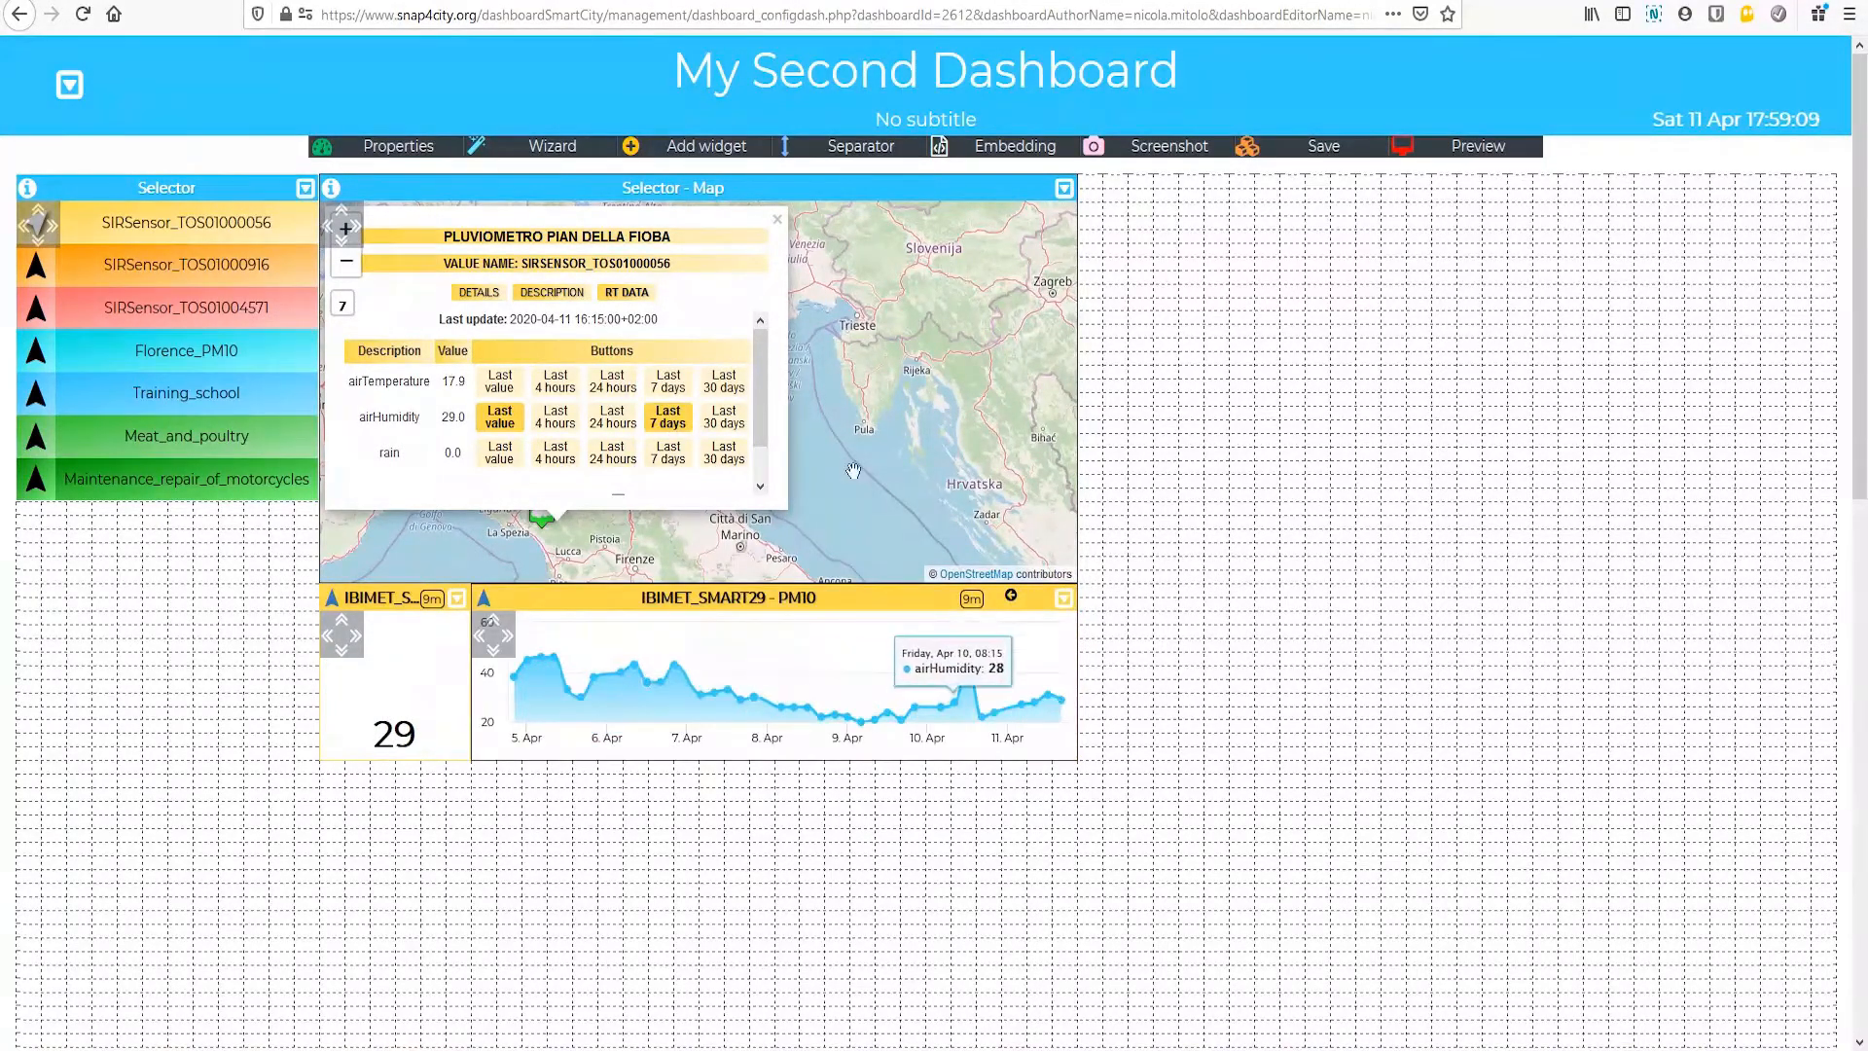
pyautogui.click(725, 418)
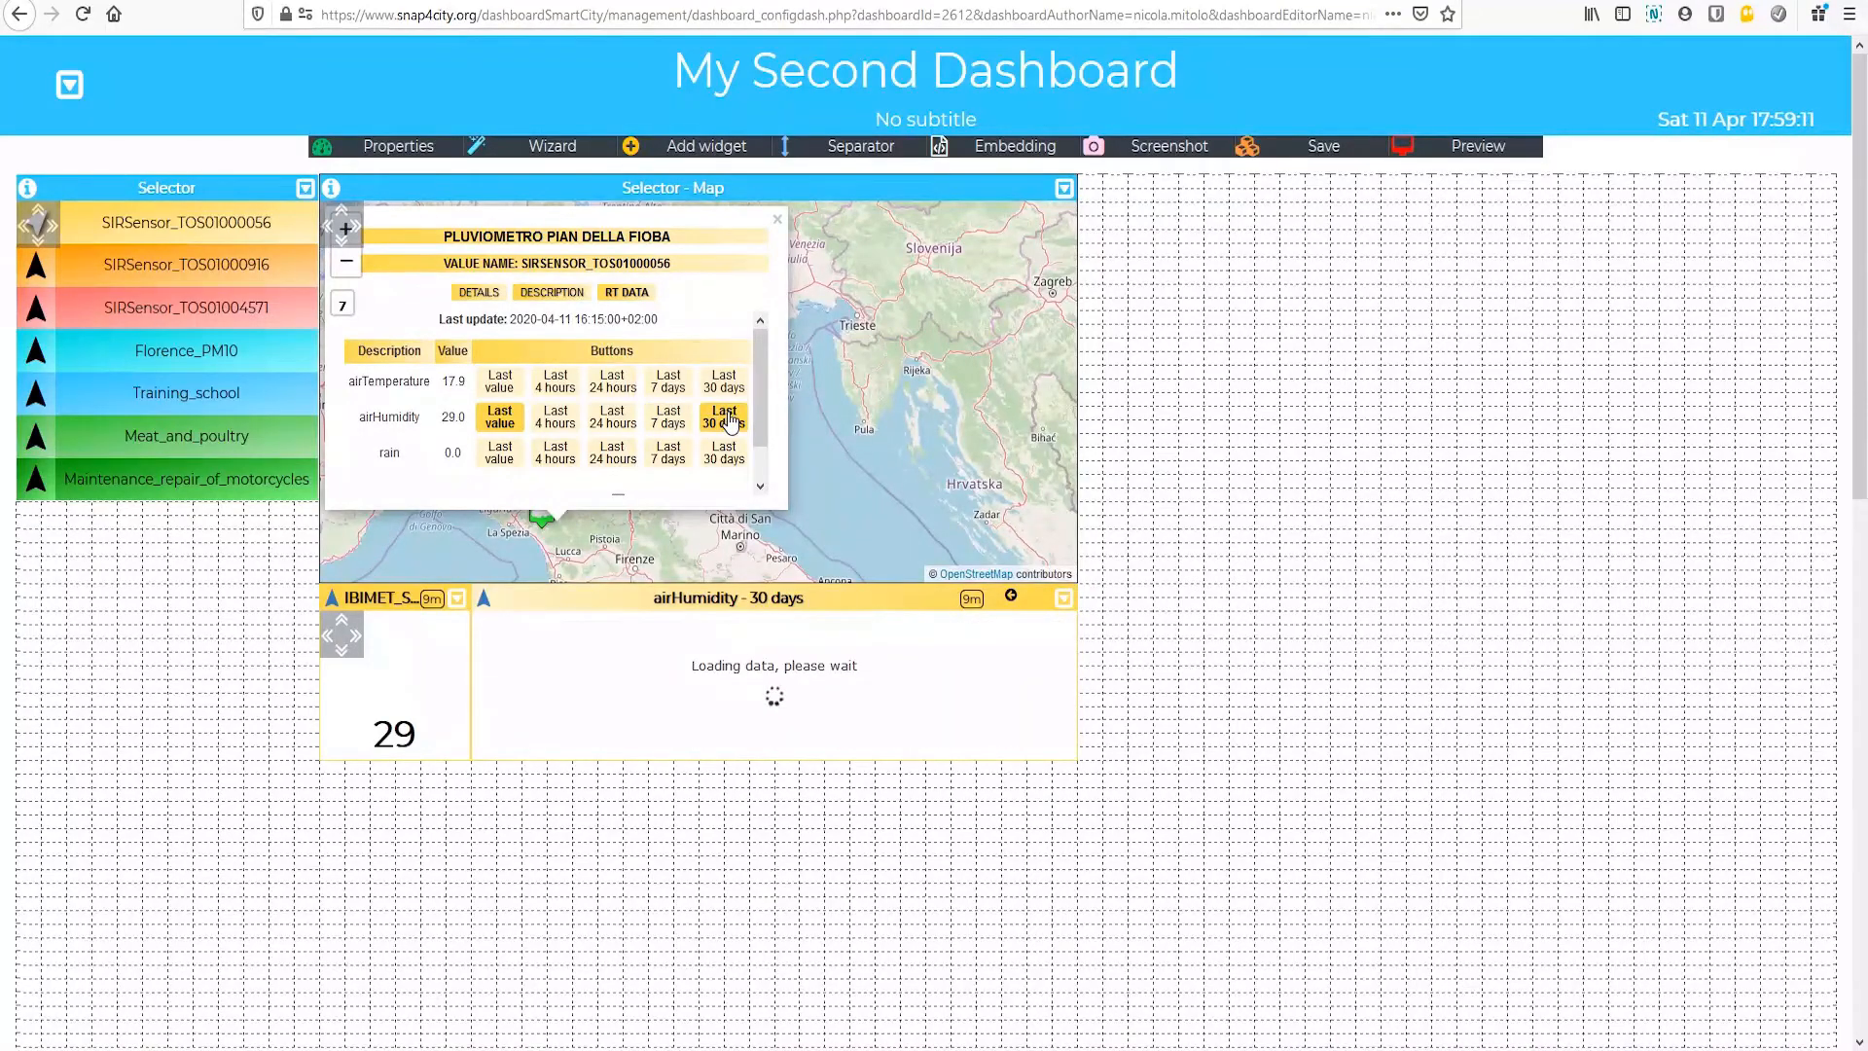
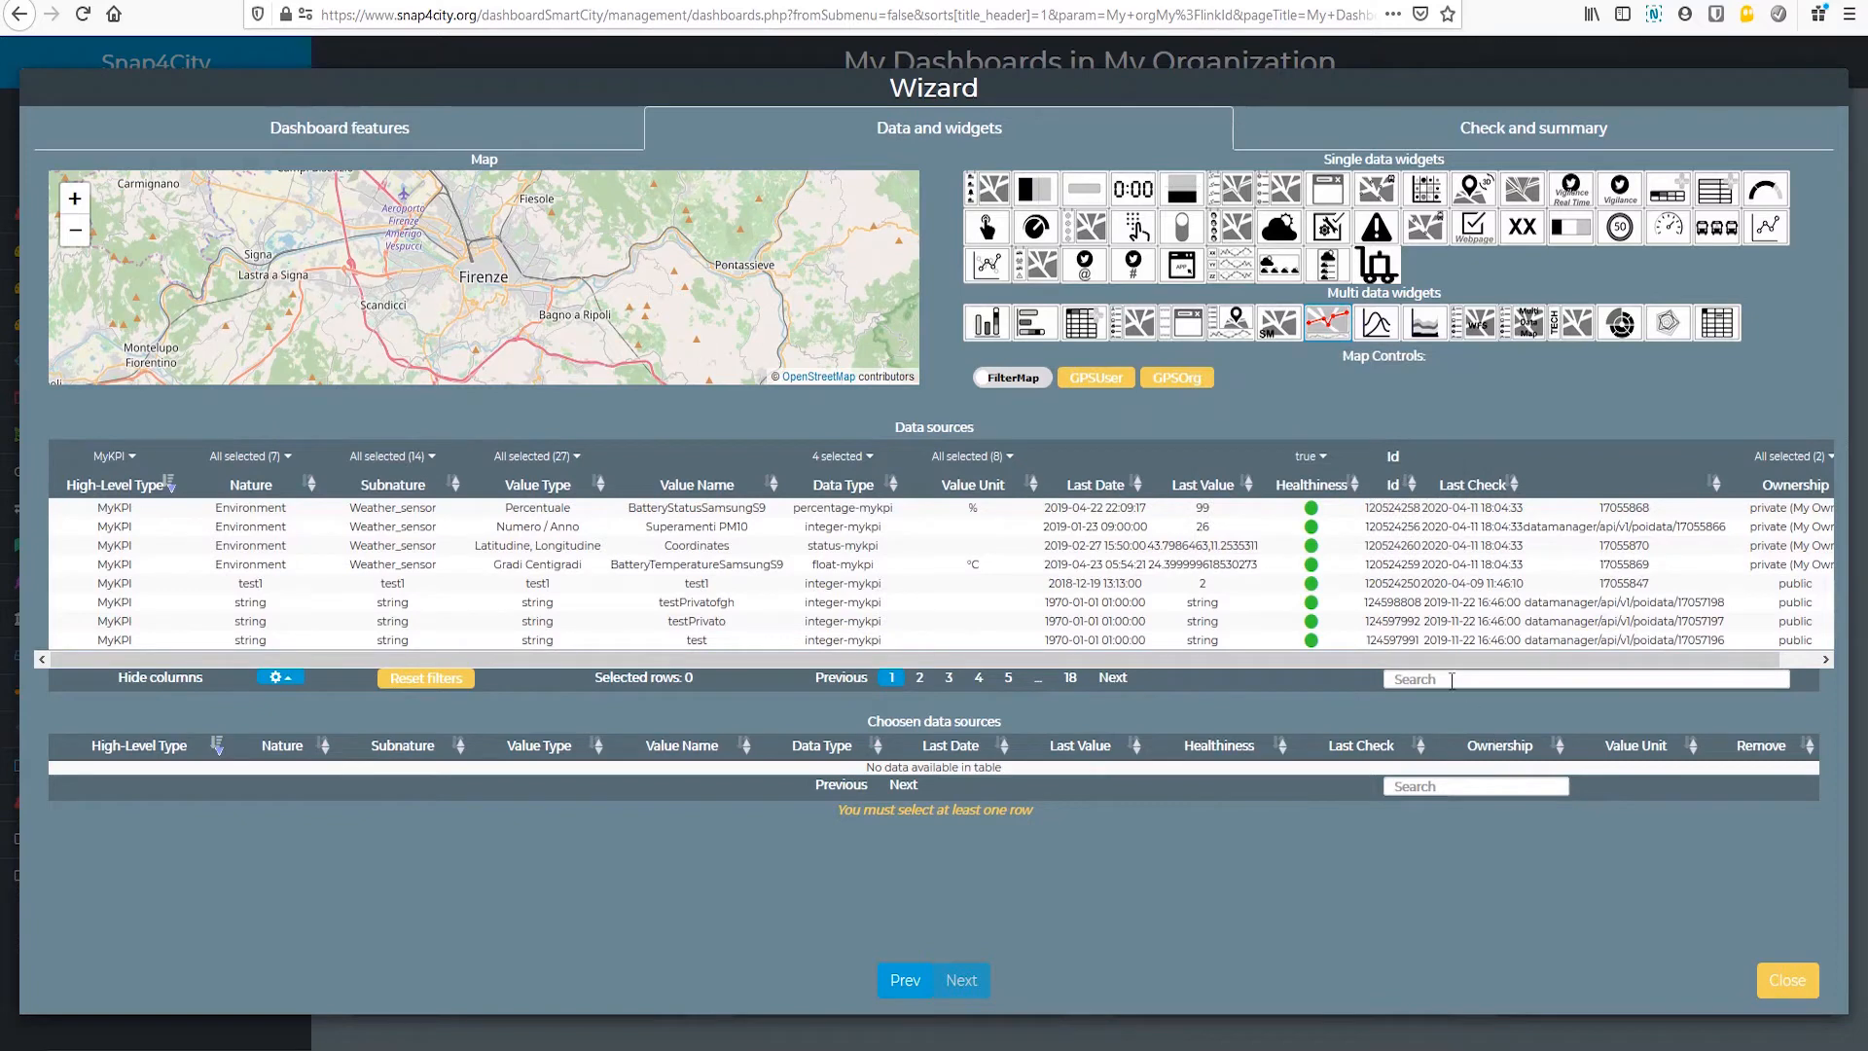
# Step: Filter the MyKPI data sources by "track", select SiiMTuscanyTrackerLocation and create My Thirds Dashboard with its tracker widgets
pyautogui.click(1452, 680)
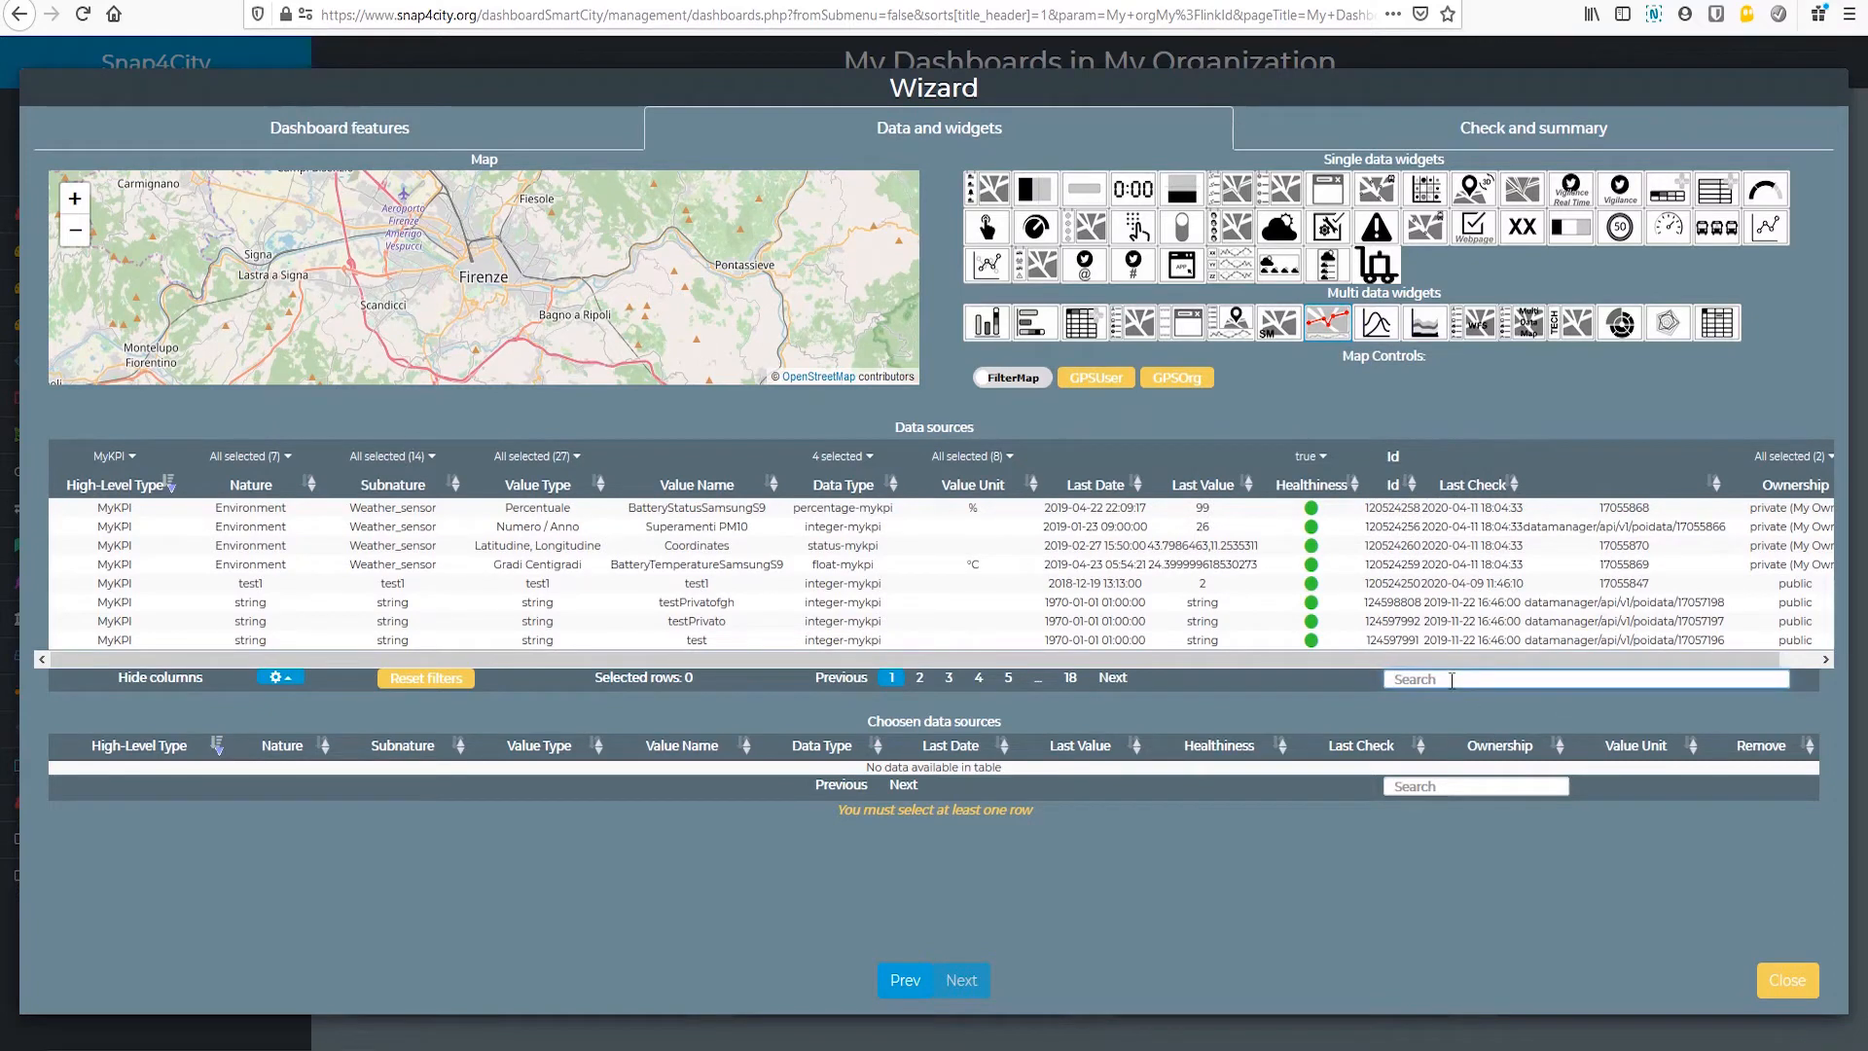
pyautogui.write('track')
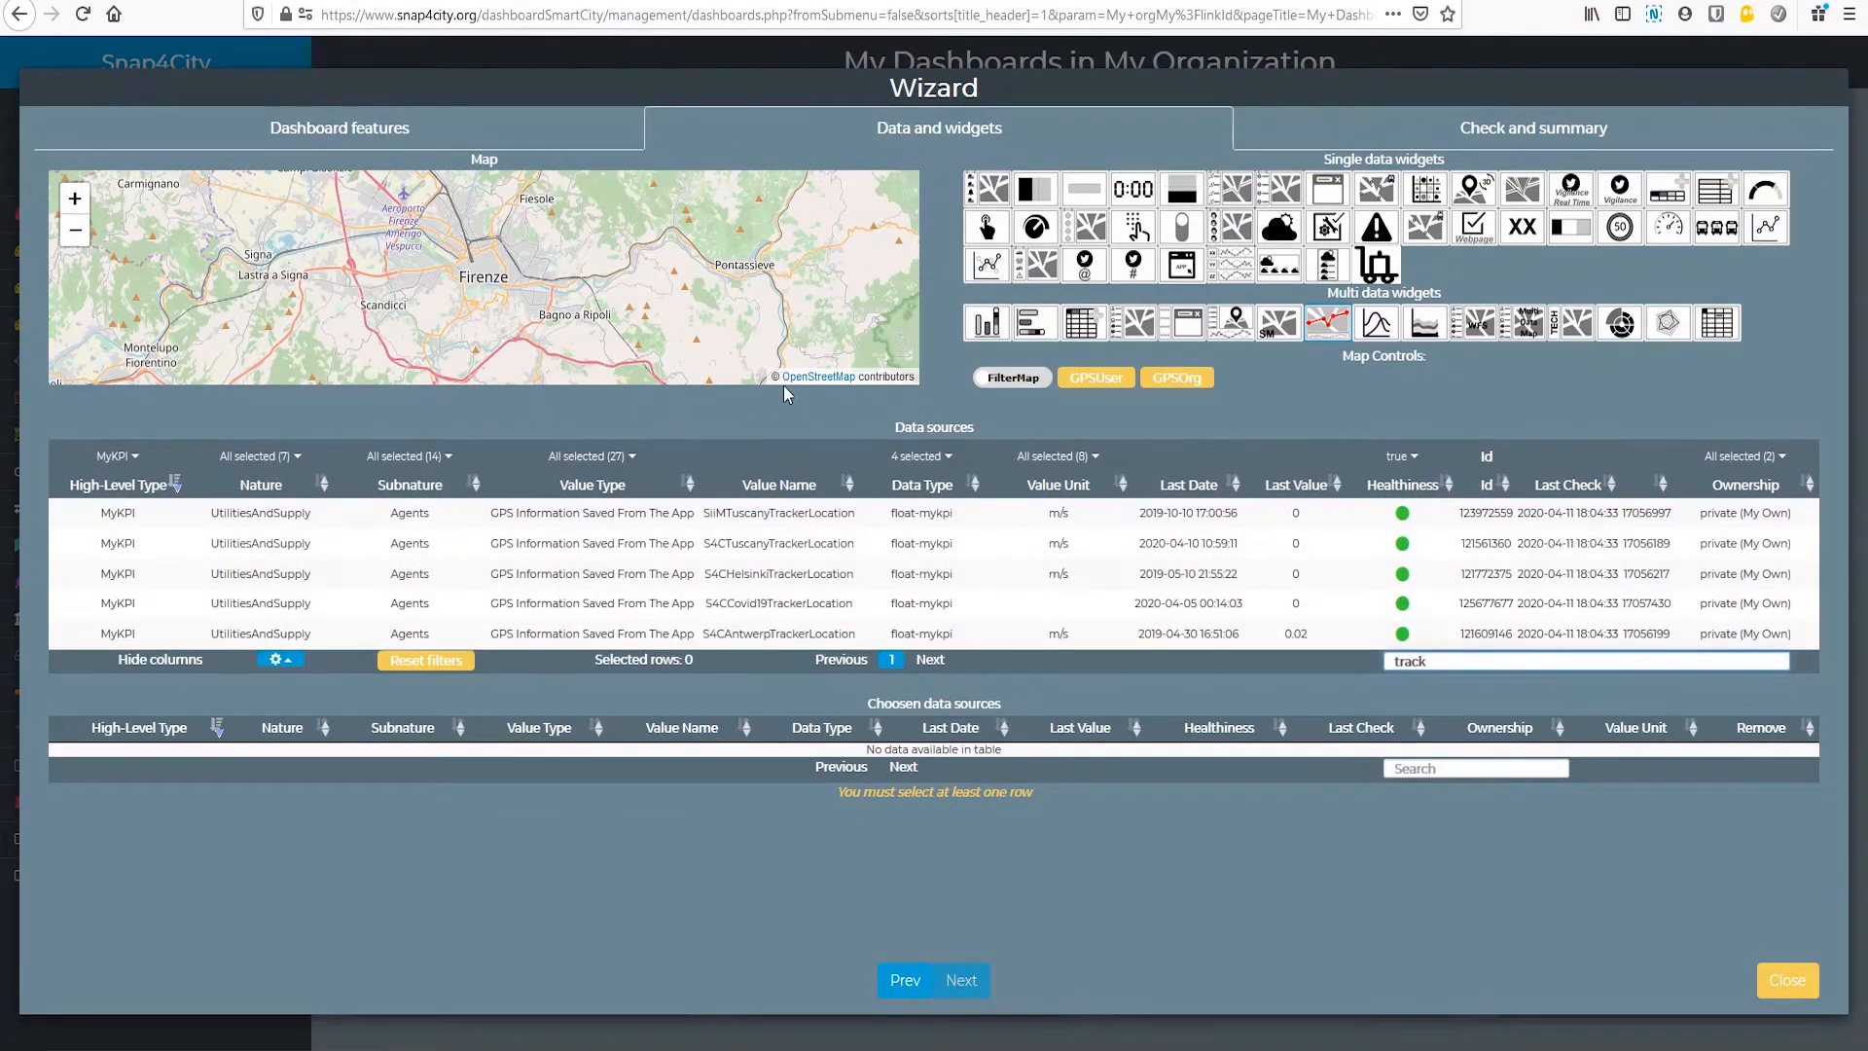
pyautogui.click(758, 529)
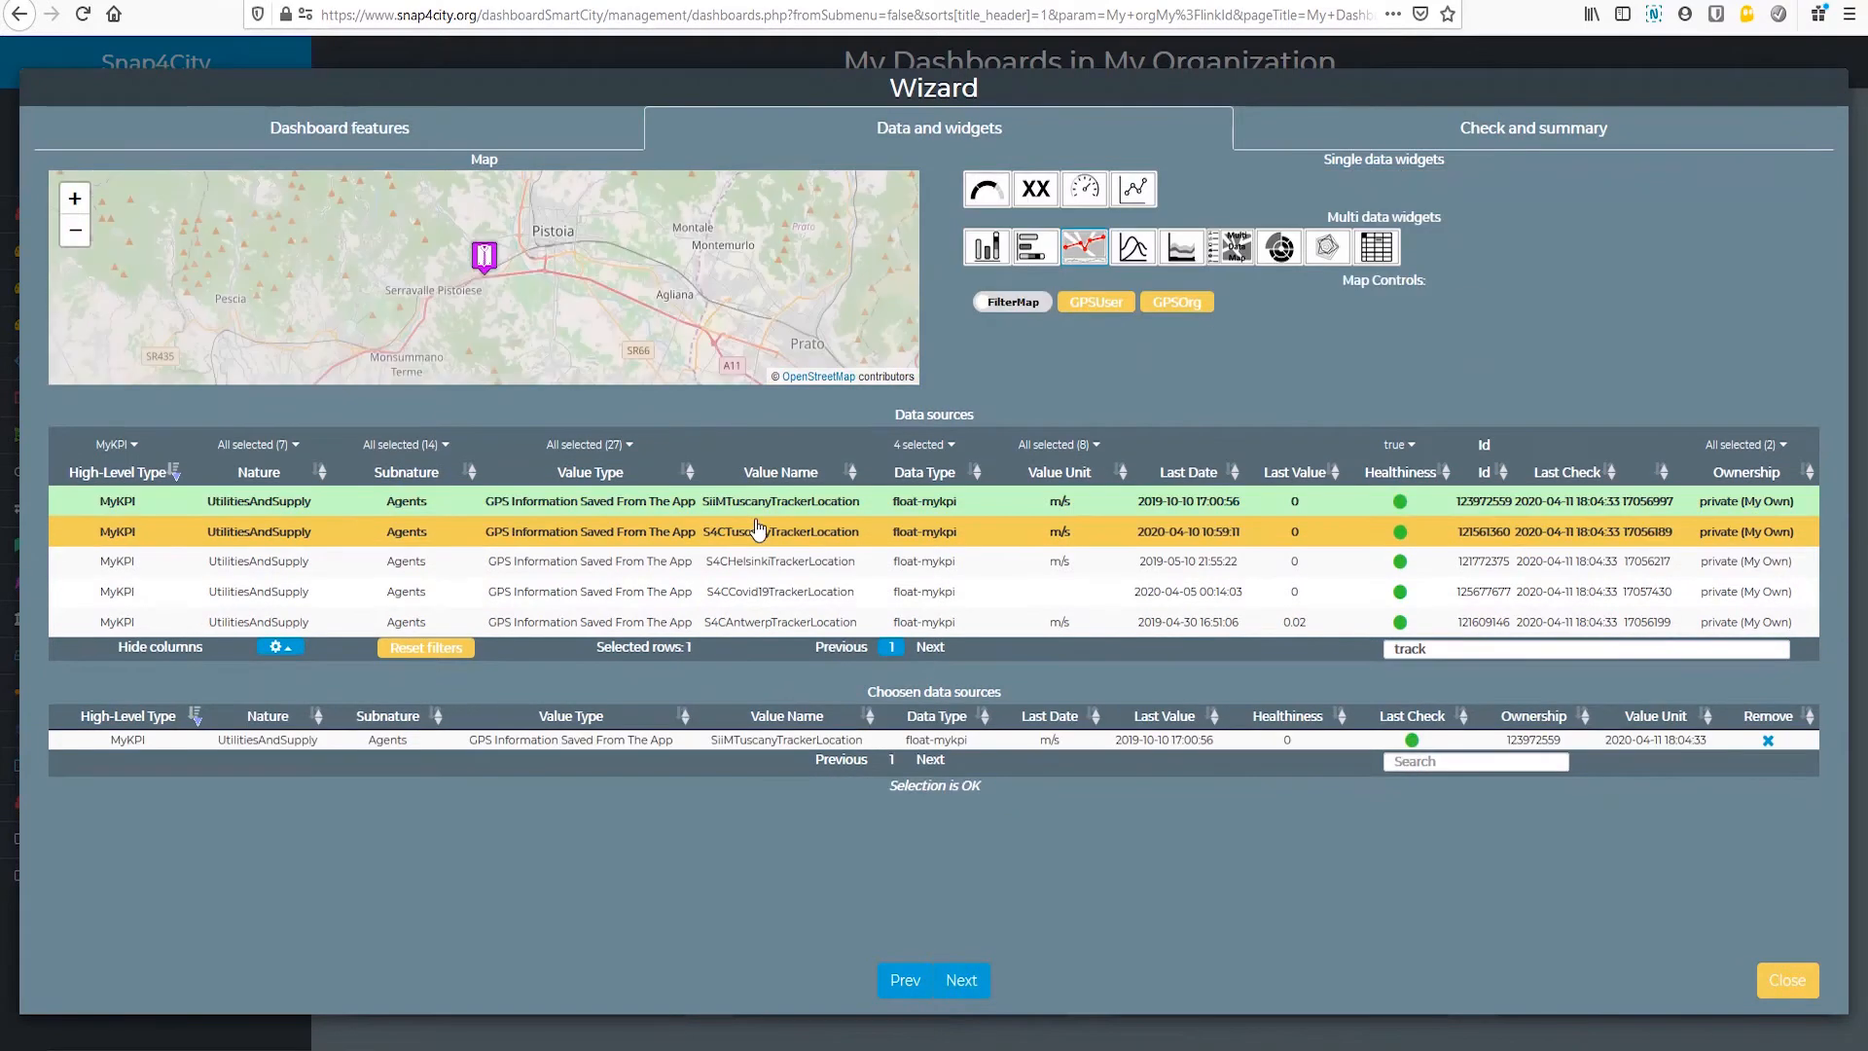
pyautogui.click(963, 981)
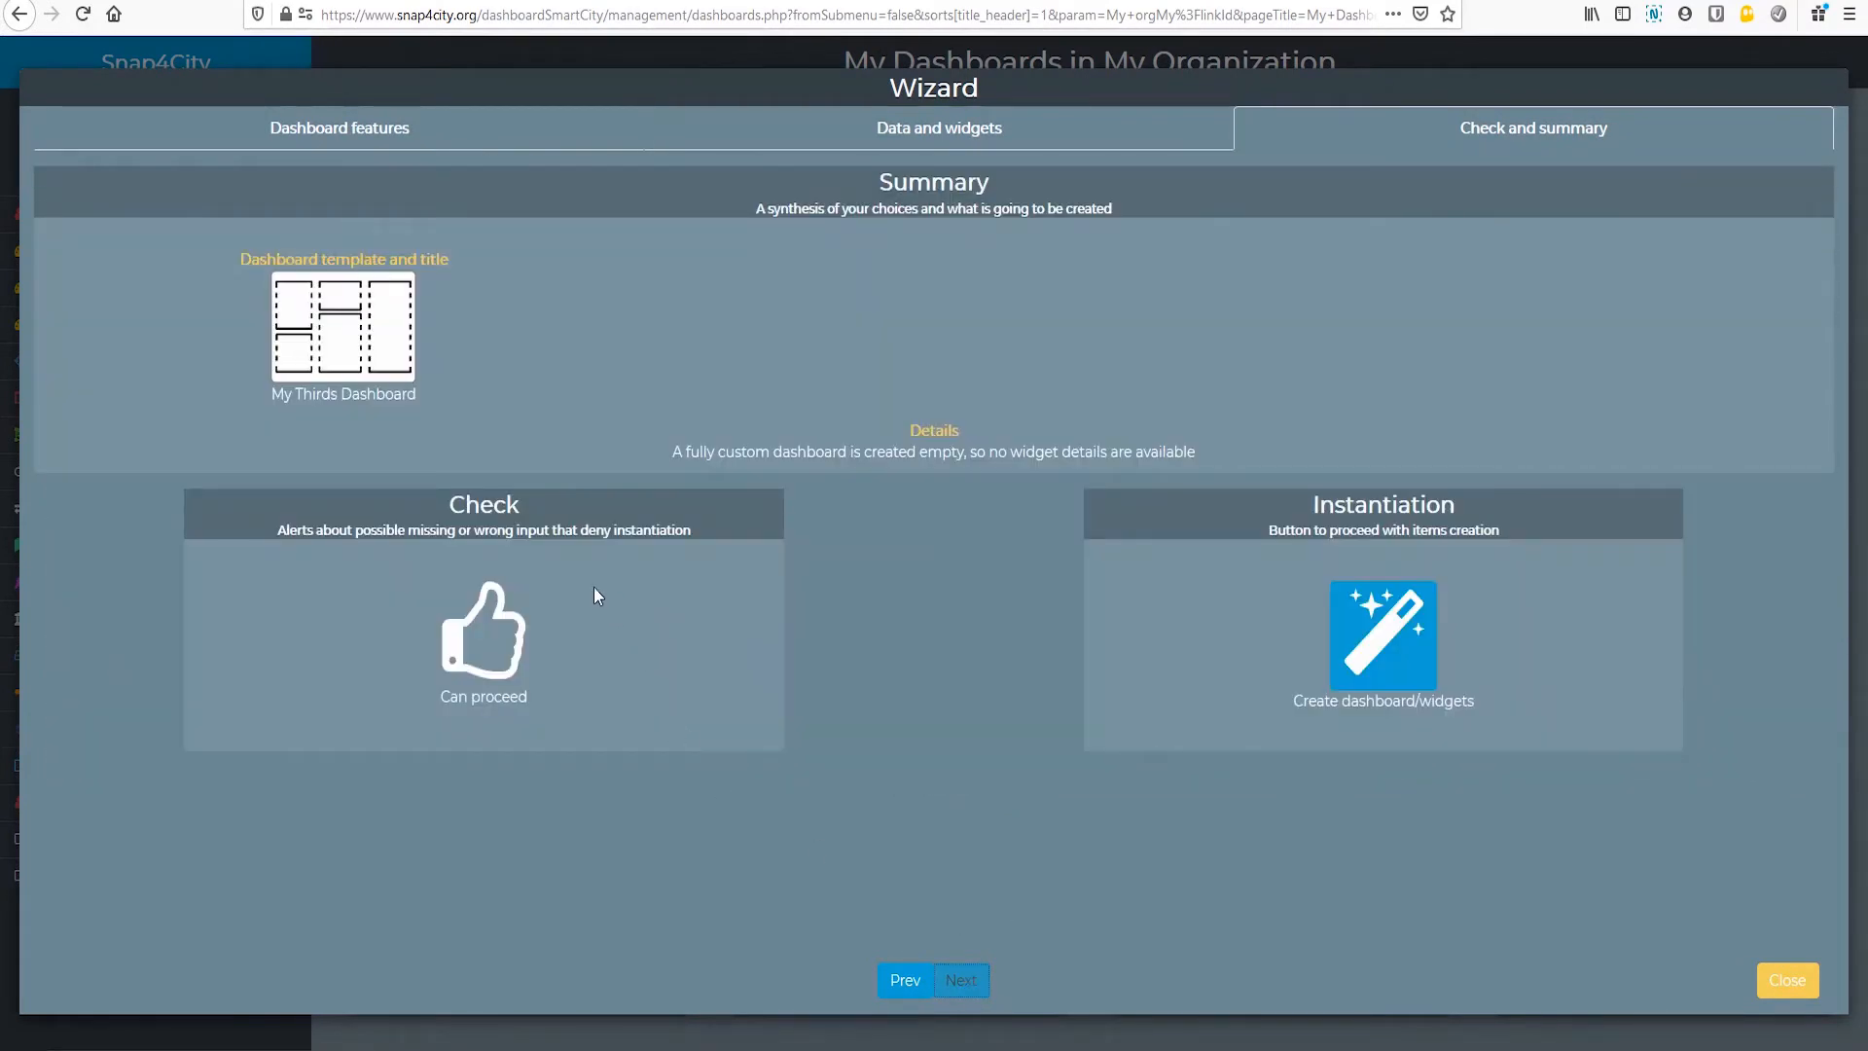
pyautogui.click(1395, 649)
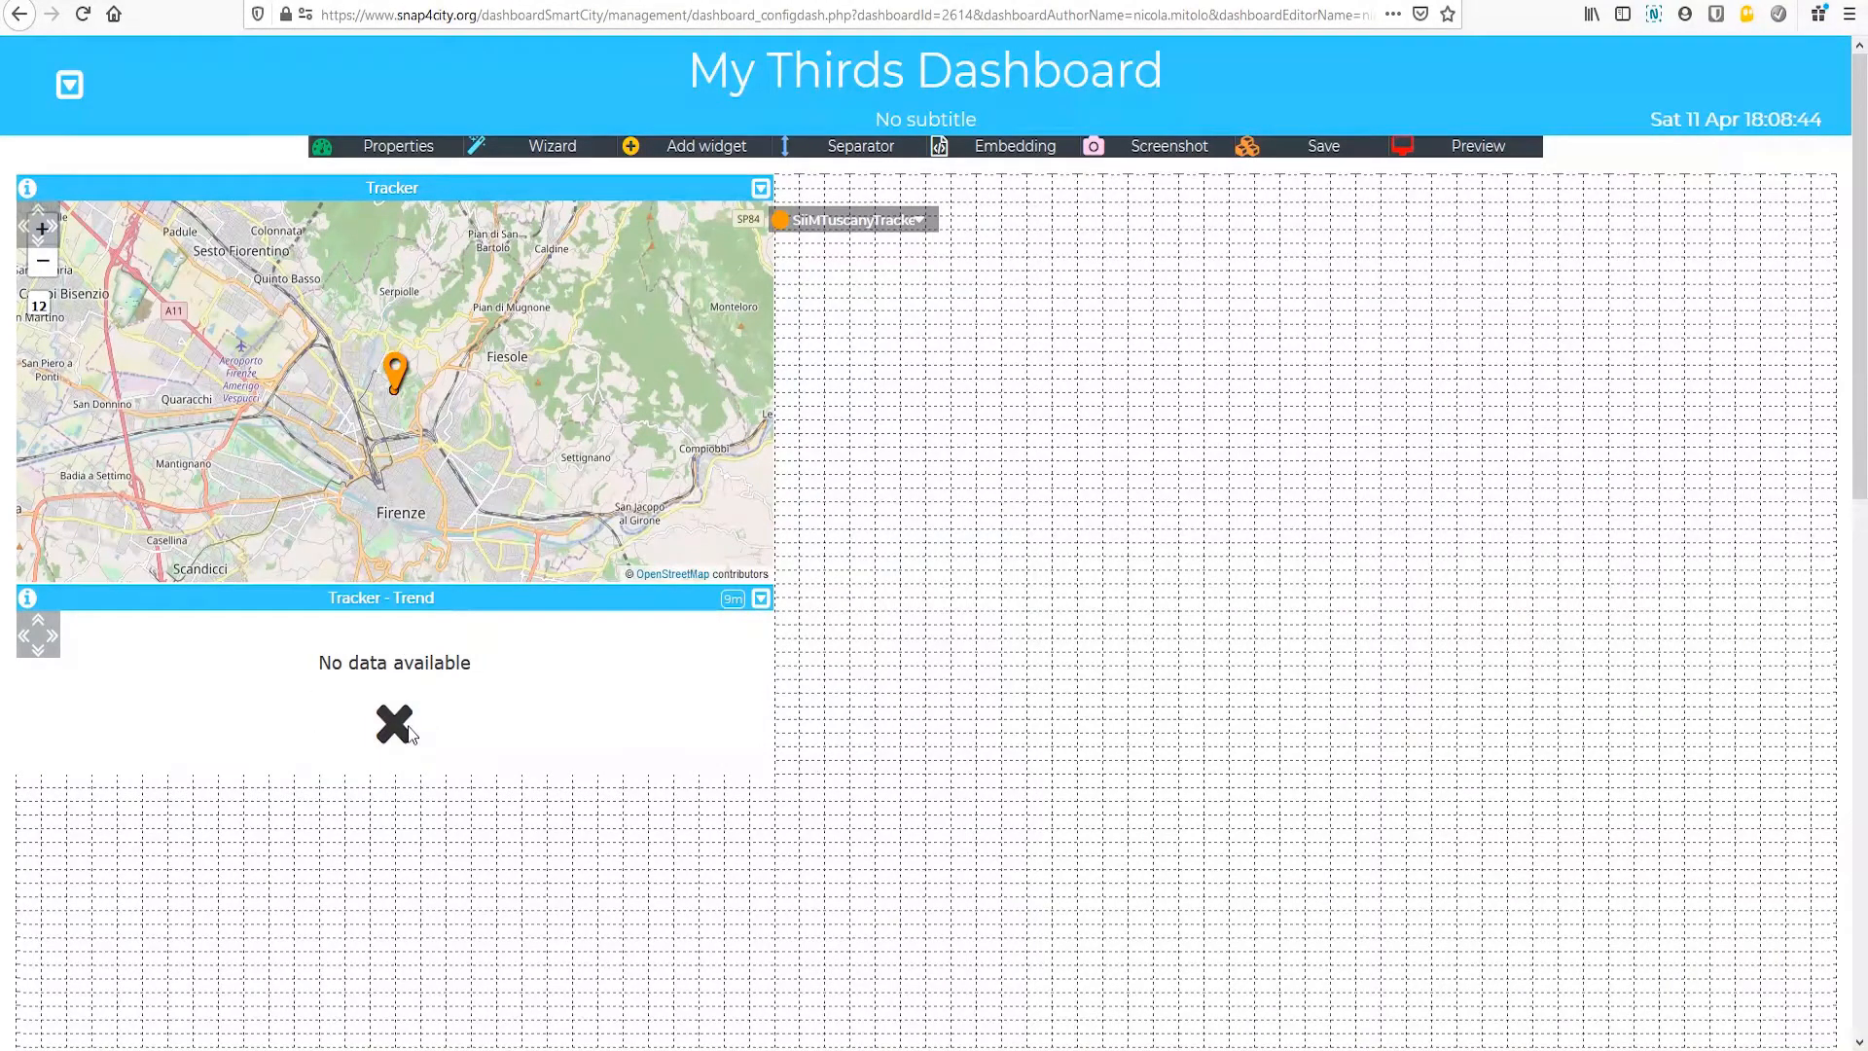
# Step: Set the time range of the Tracker - Trend widget to 1 Year and apply it
pyautogui.click(761, 599)
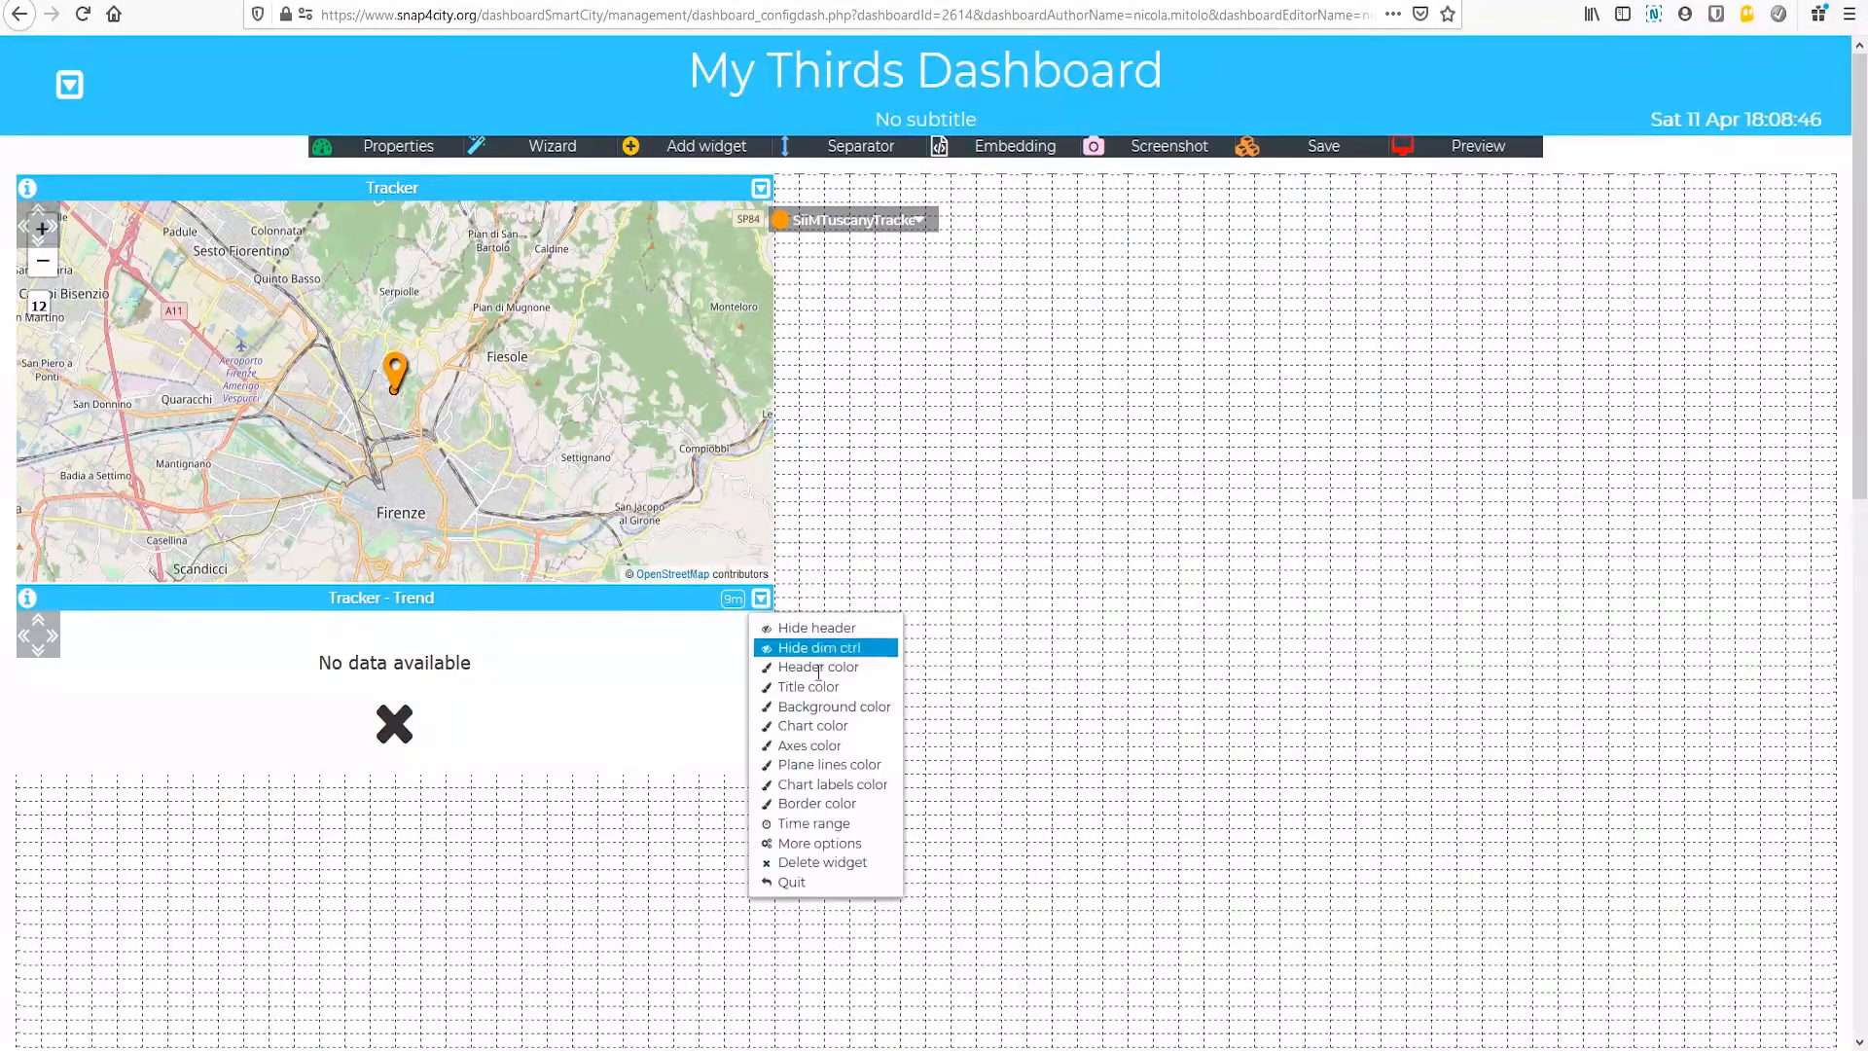
pyautogui.click(834, 827)
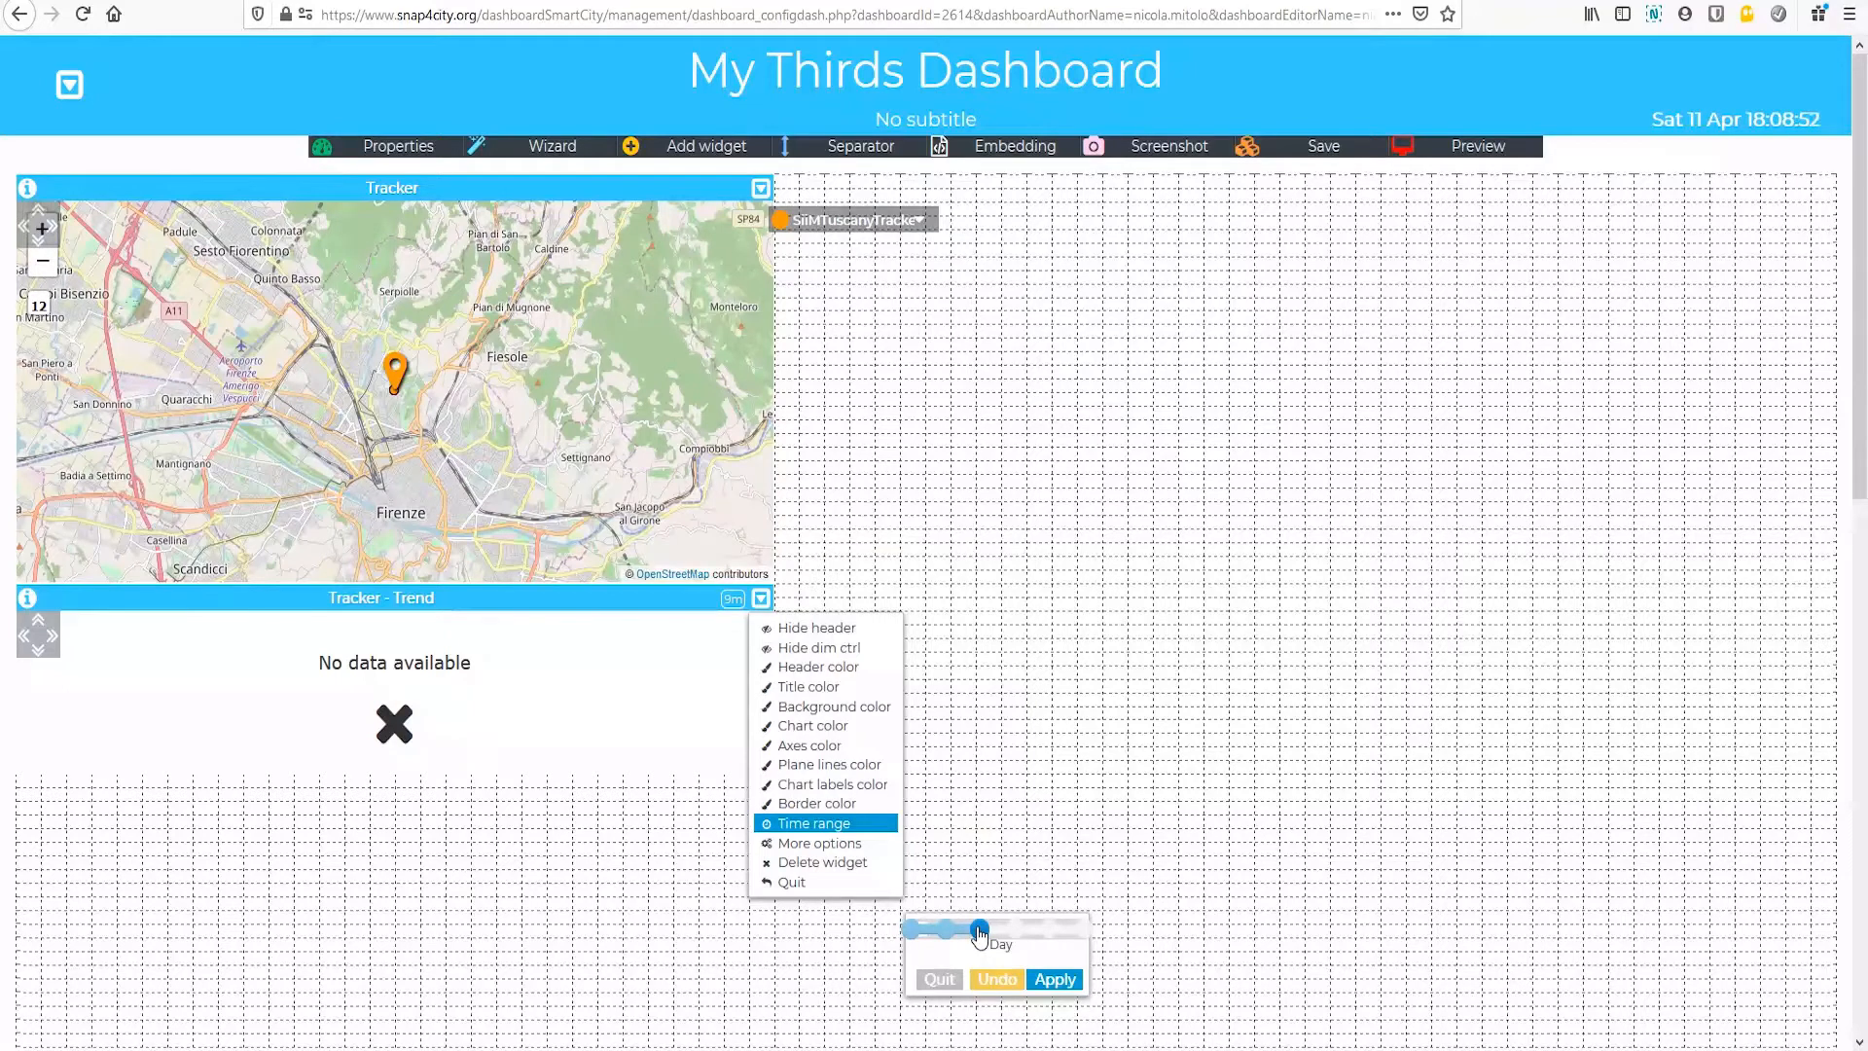
pyautogui.moveTo(980, 935); pyautogui.dragTo(1085, 944)
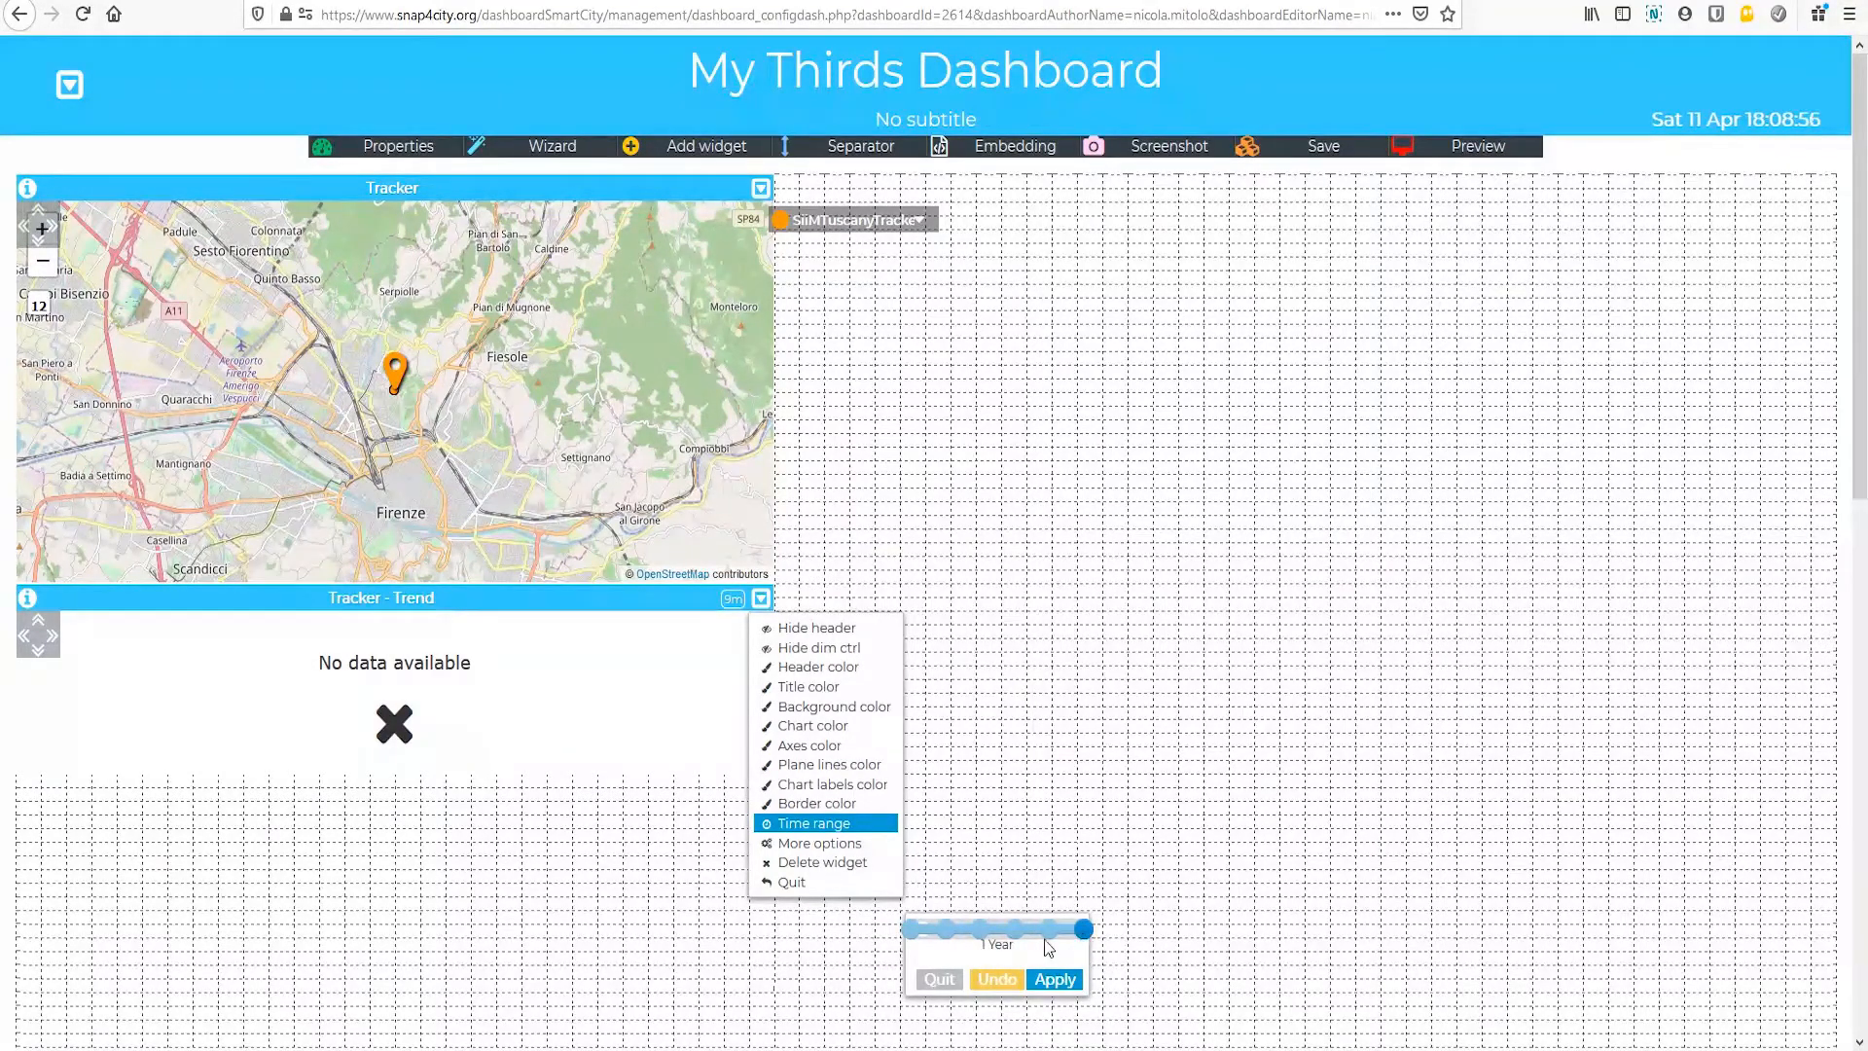
pyautogui.click(1059, 981)
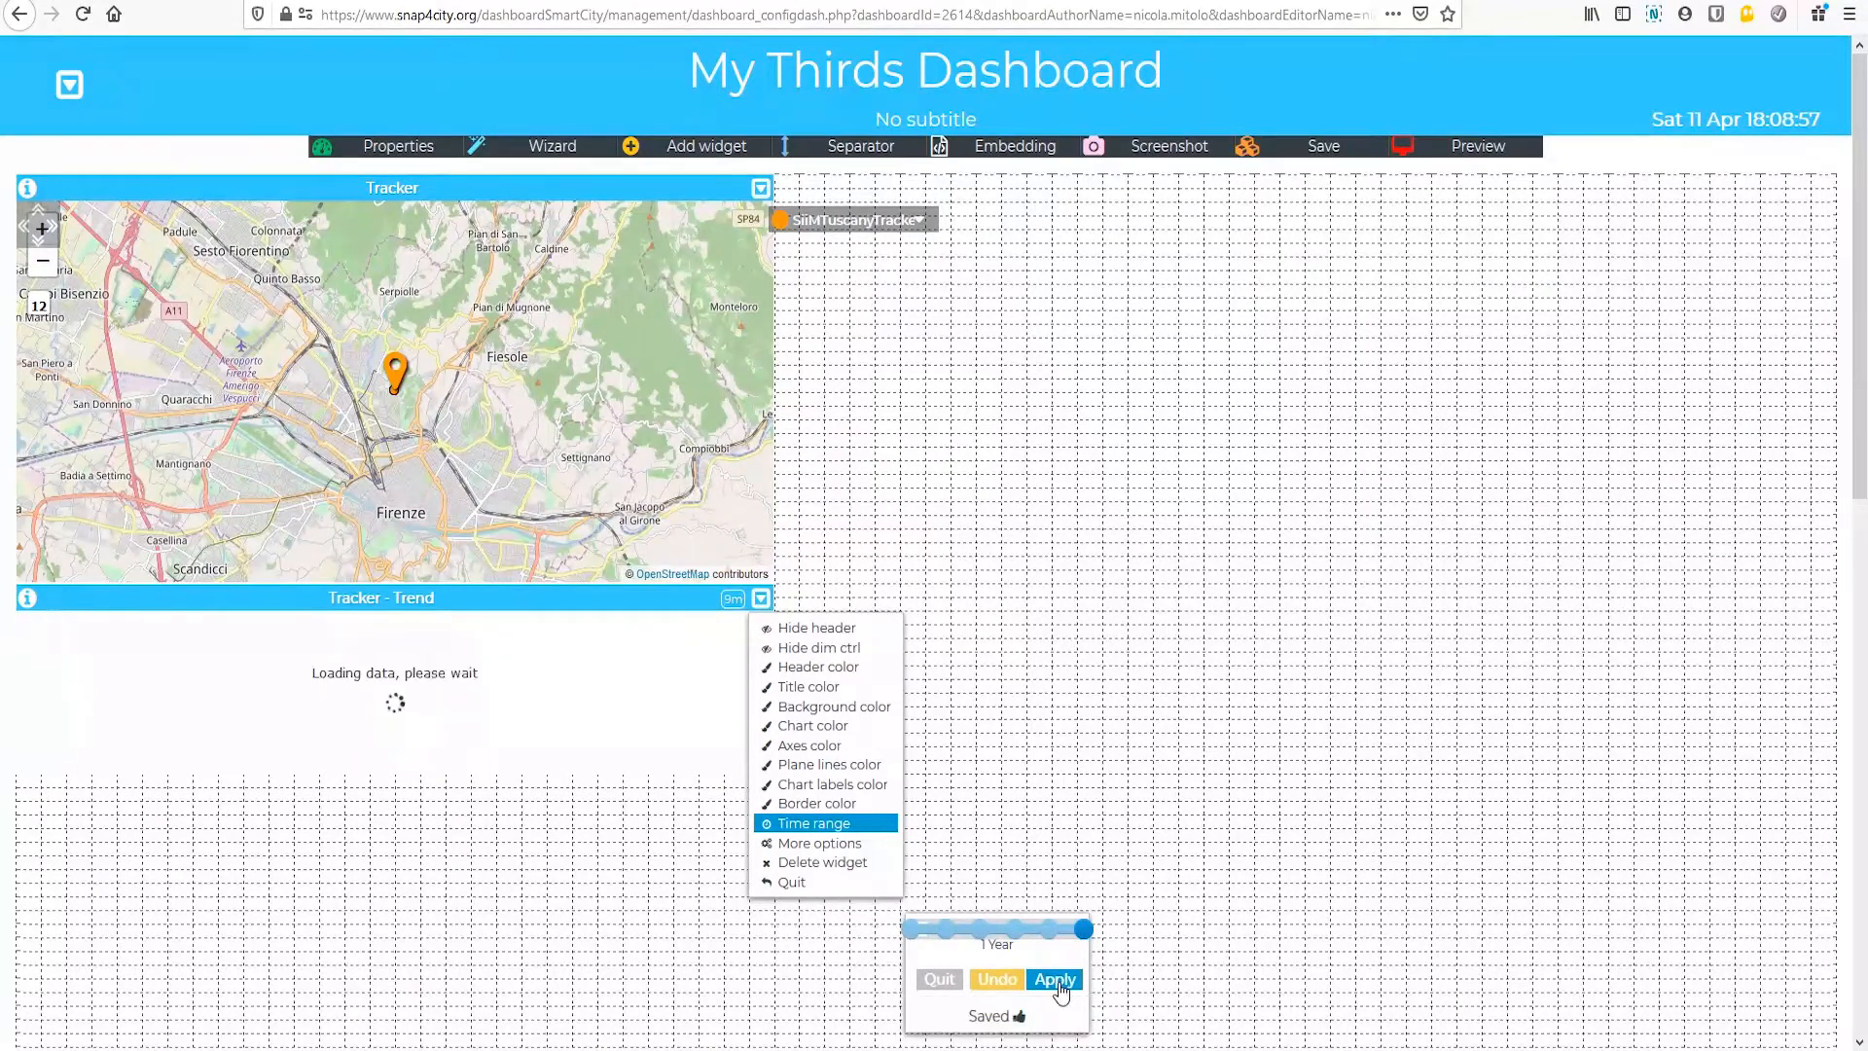
pyautogui.moveTo(90, 685)
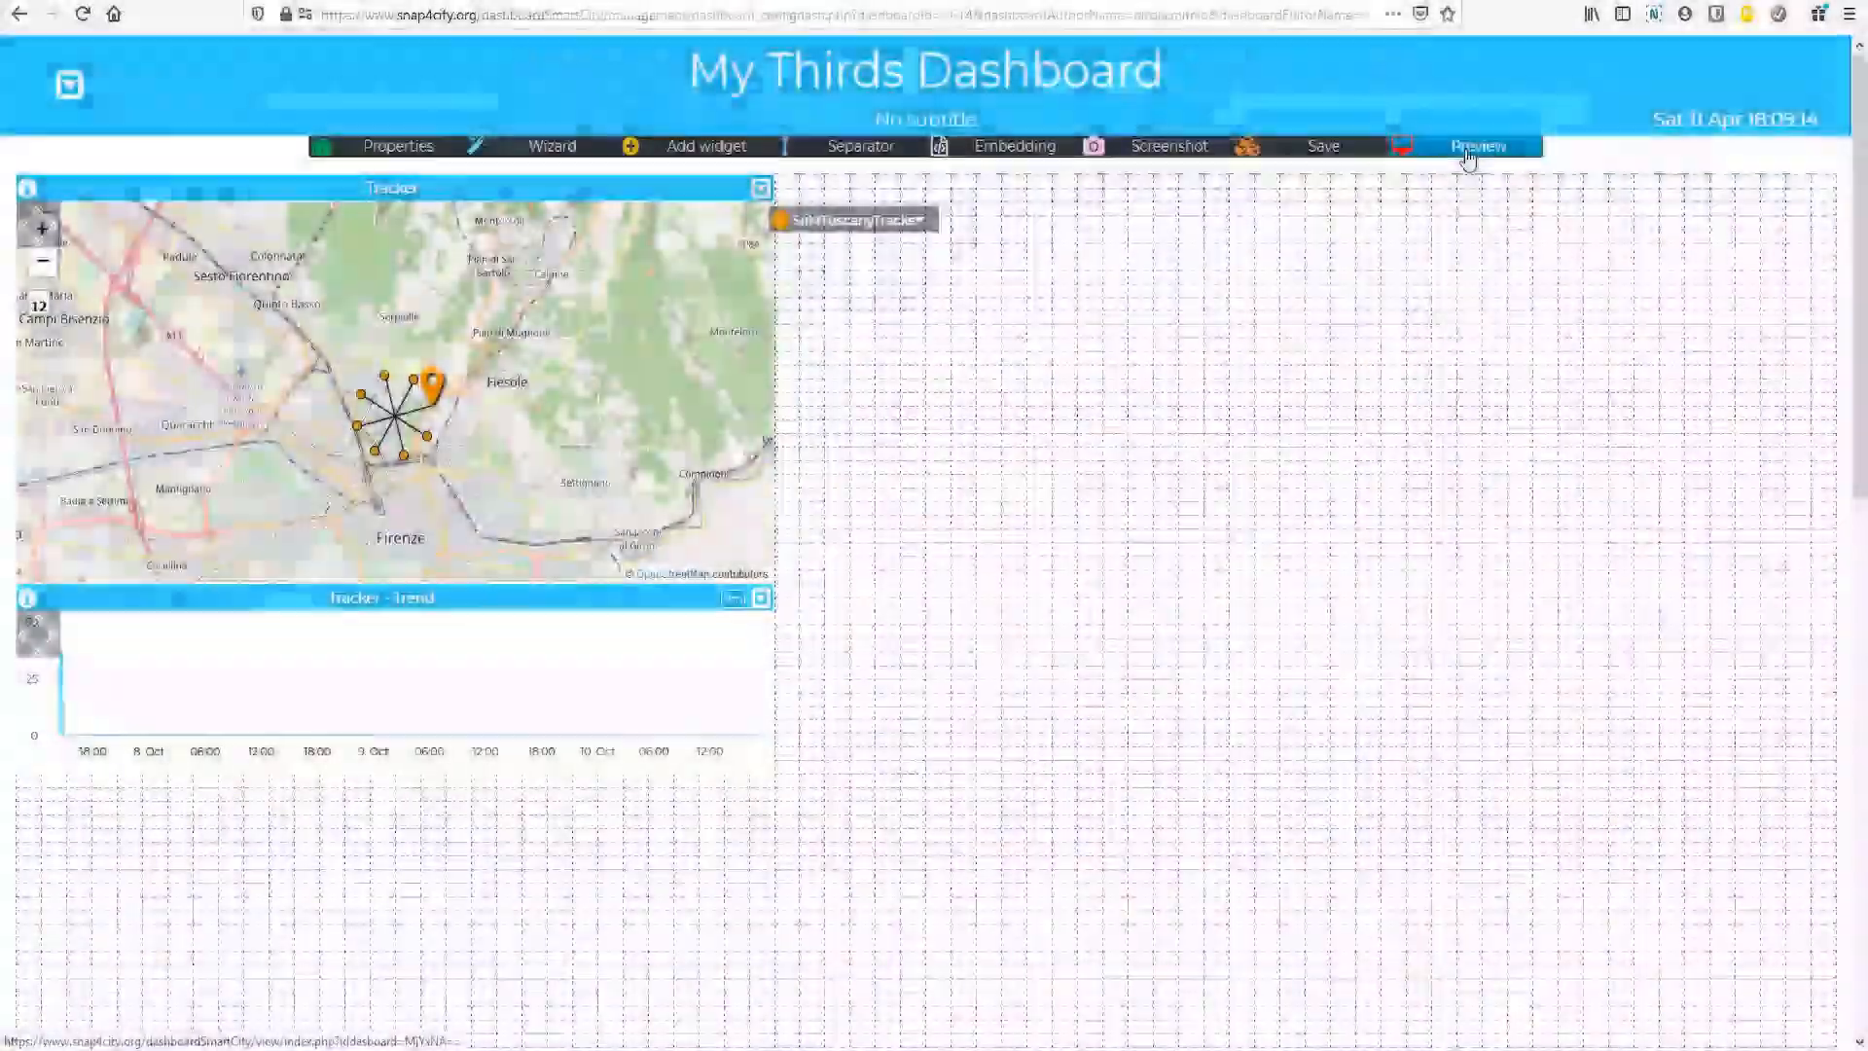
# Step: Preview My Thirds Dashboard, expand the SiiMTuscanyTracker details on the map and go to the previous day's track
pyautogui.click(1467, 149)
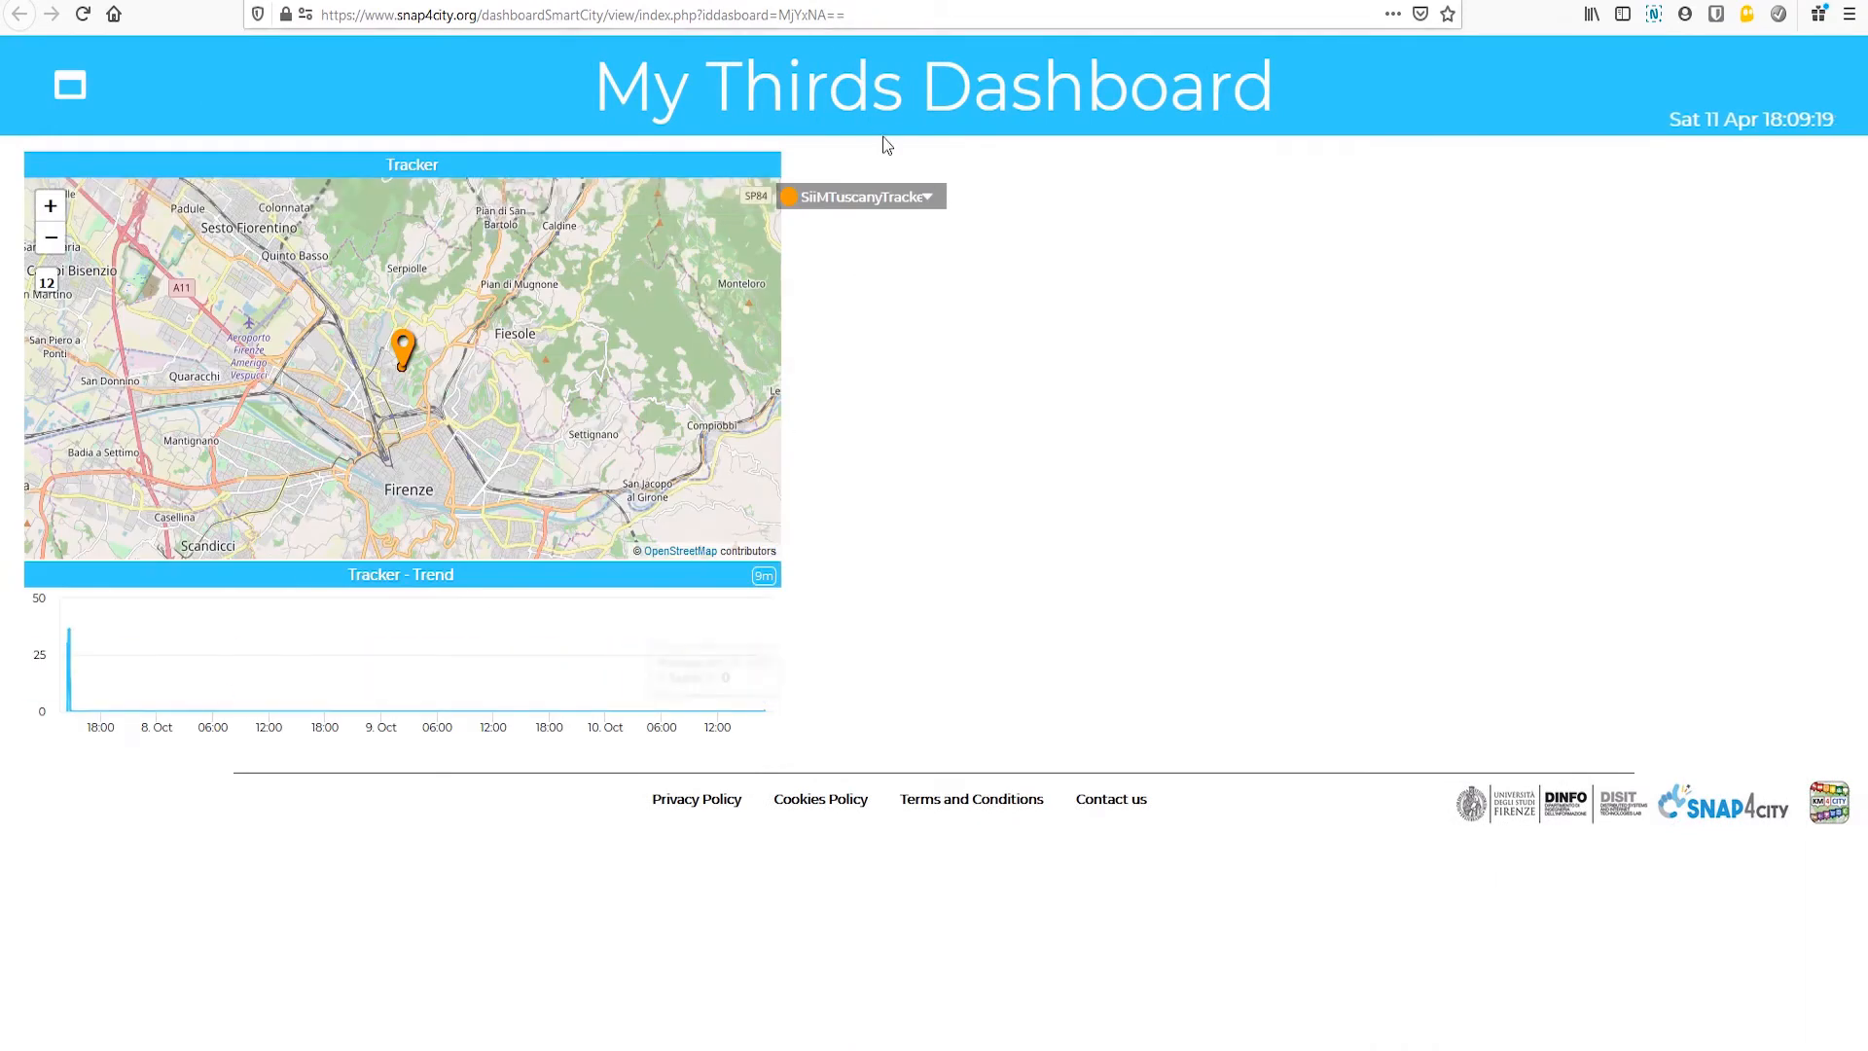
pyautogui.click(930, 200)
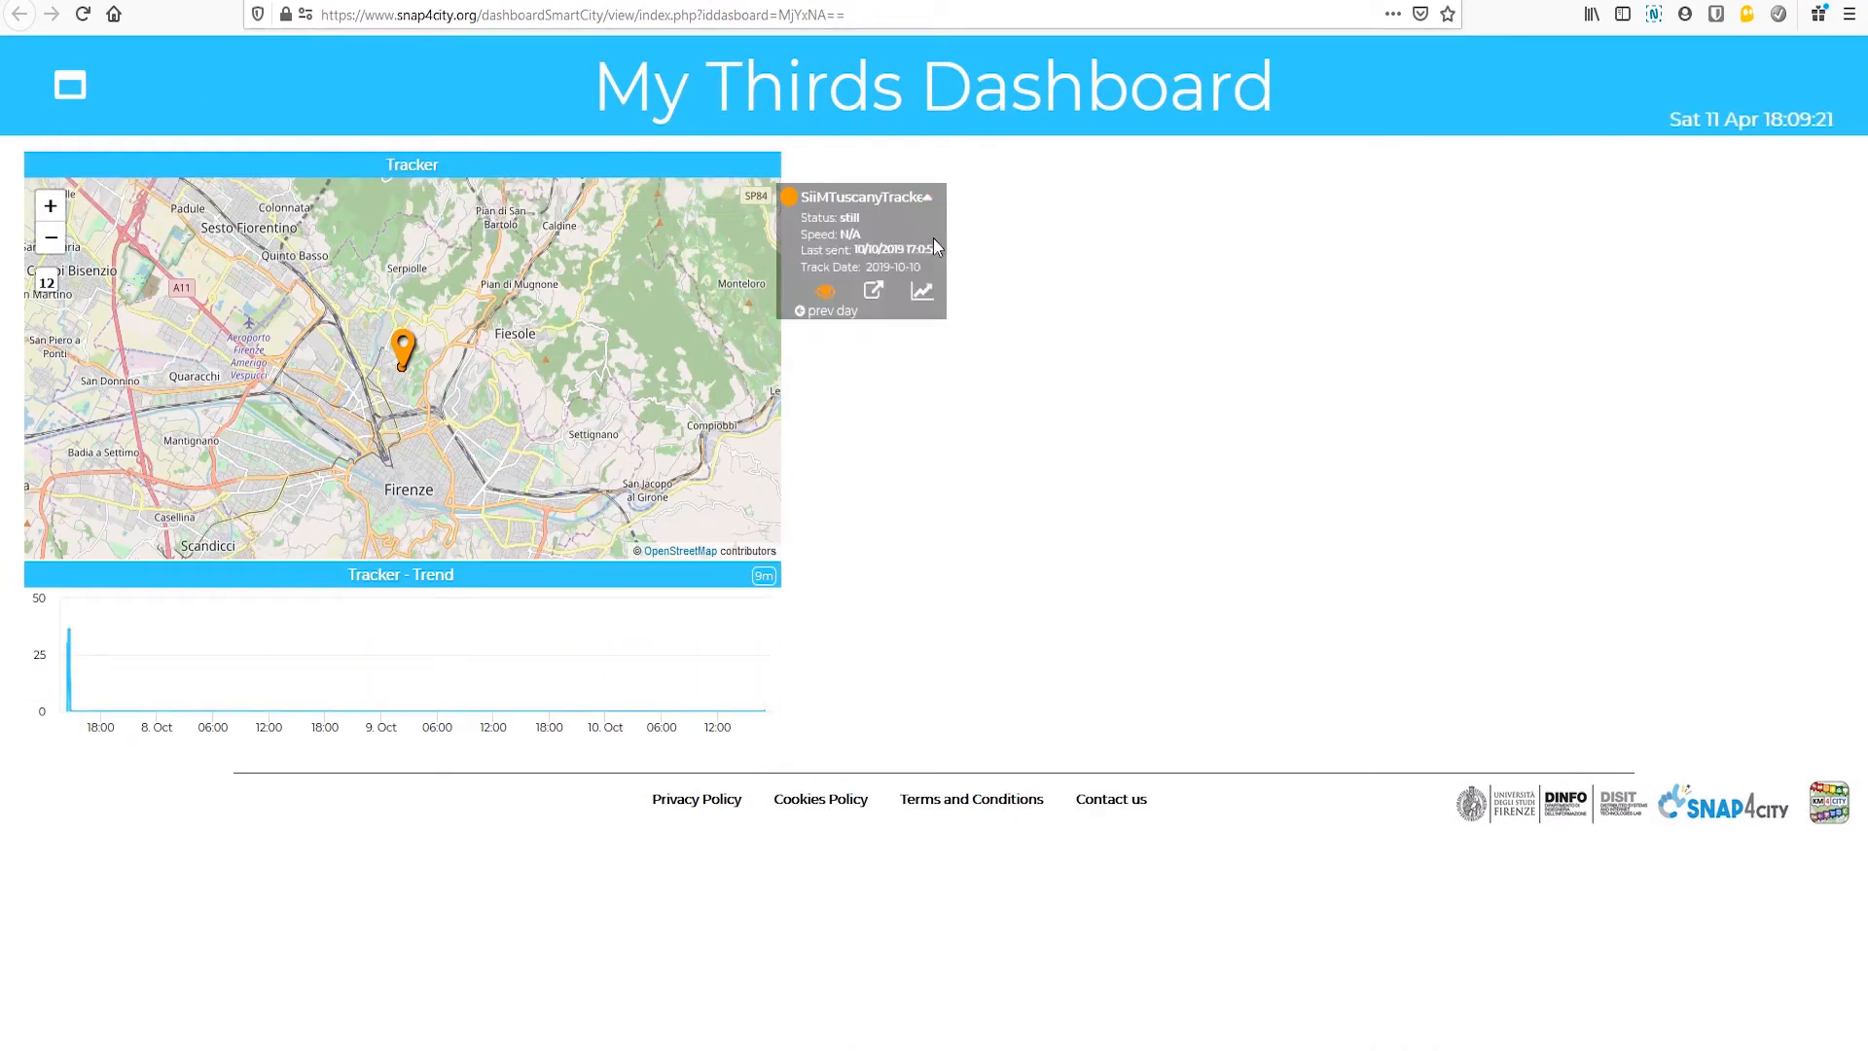
pyautogui.click(820, 311)
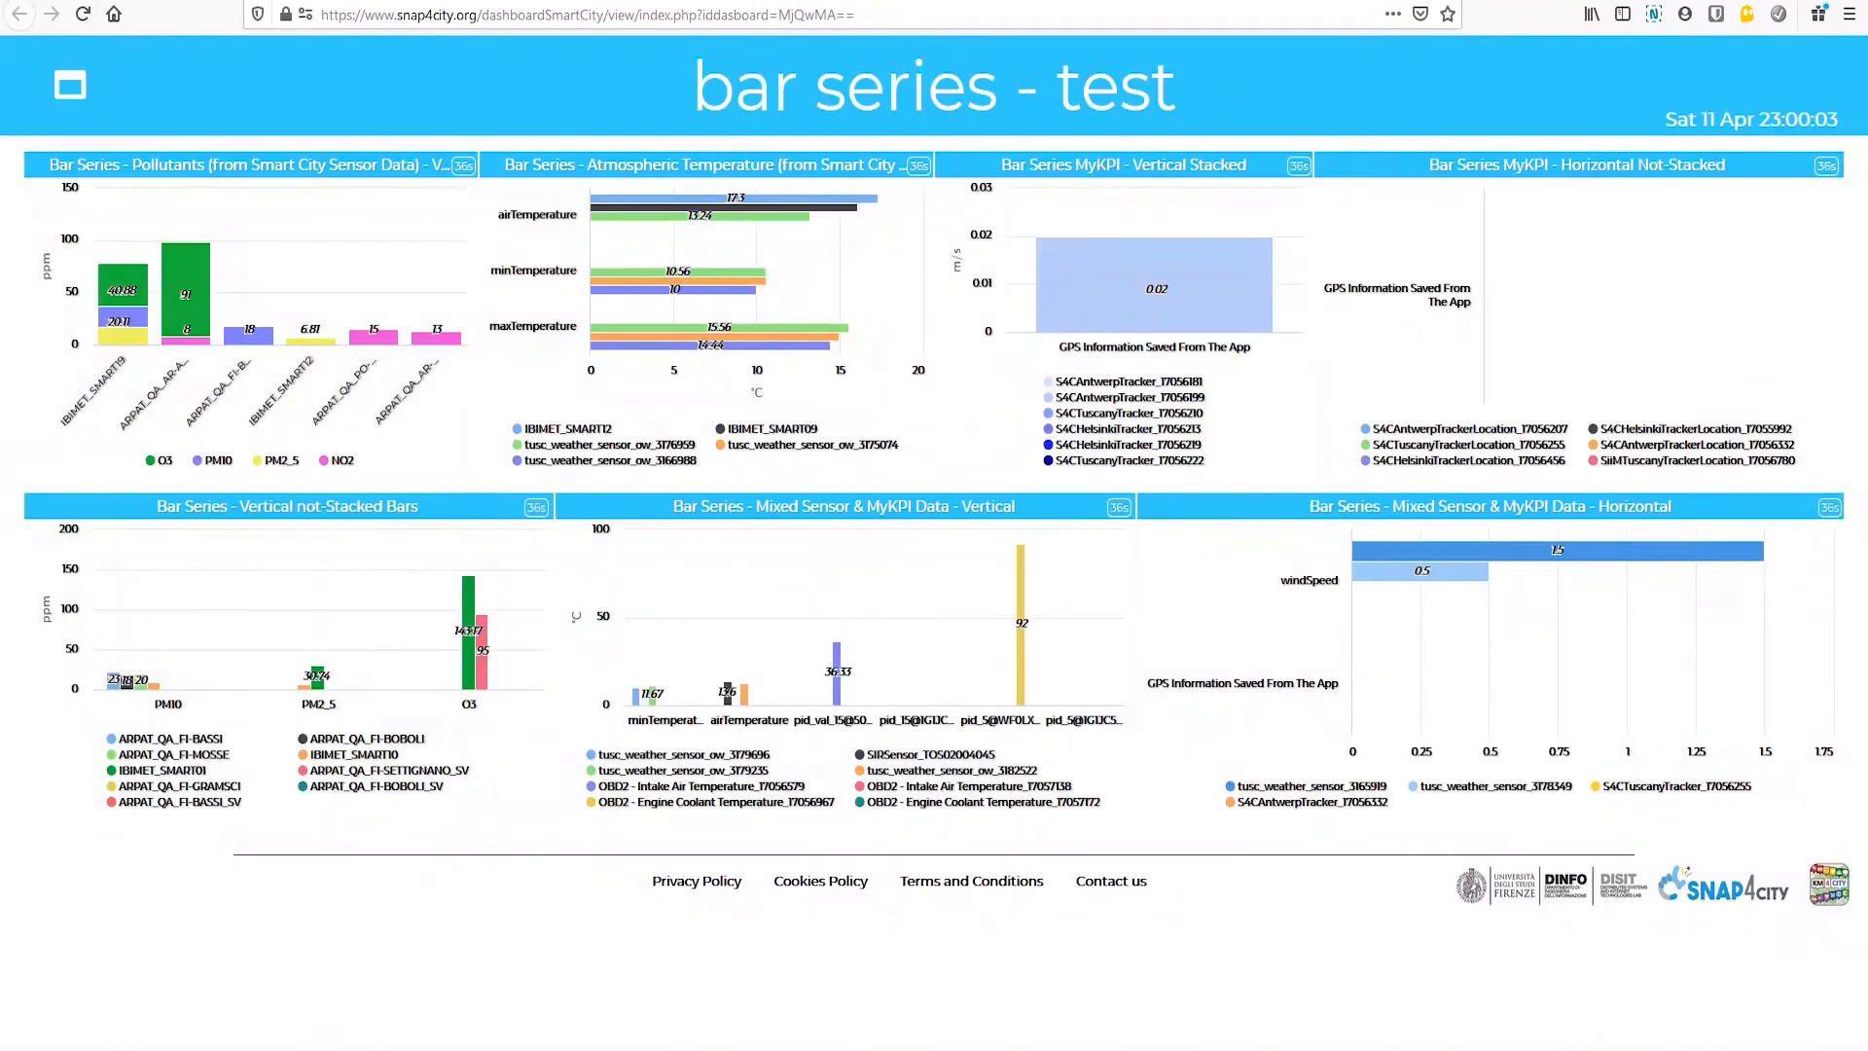
# Step: Review the example dashboards for bar series, pie charts, radar series and tables one after another
pyautogui.moveTo(390, 331)
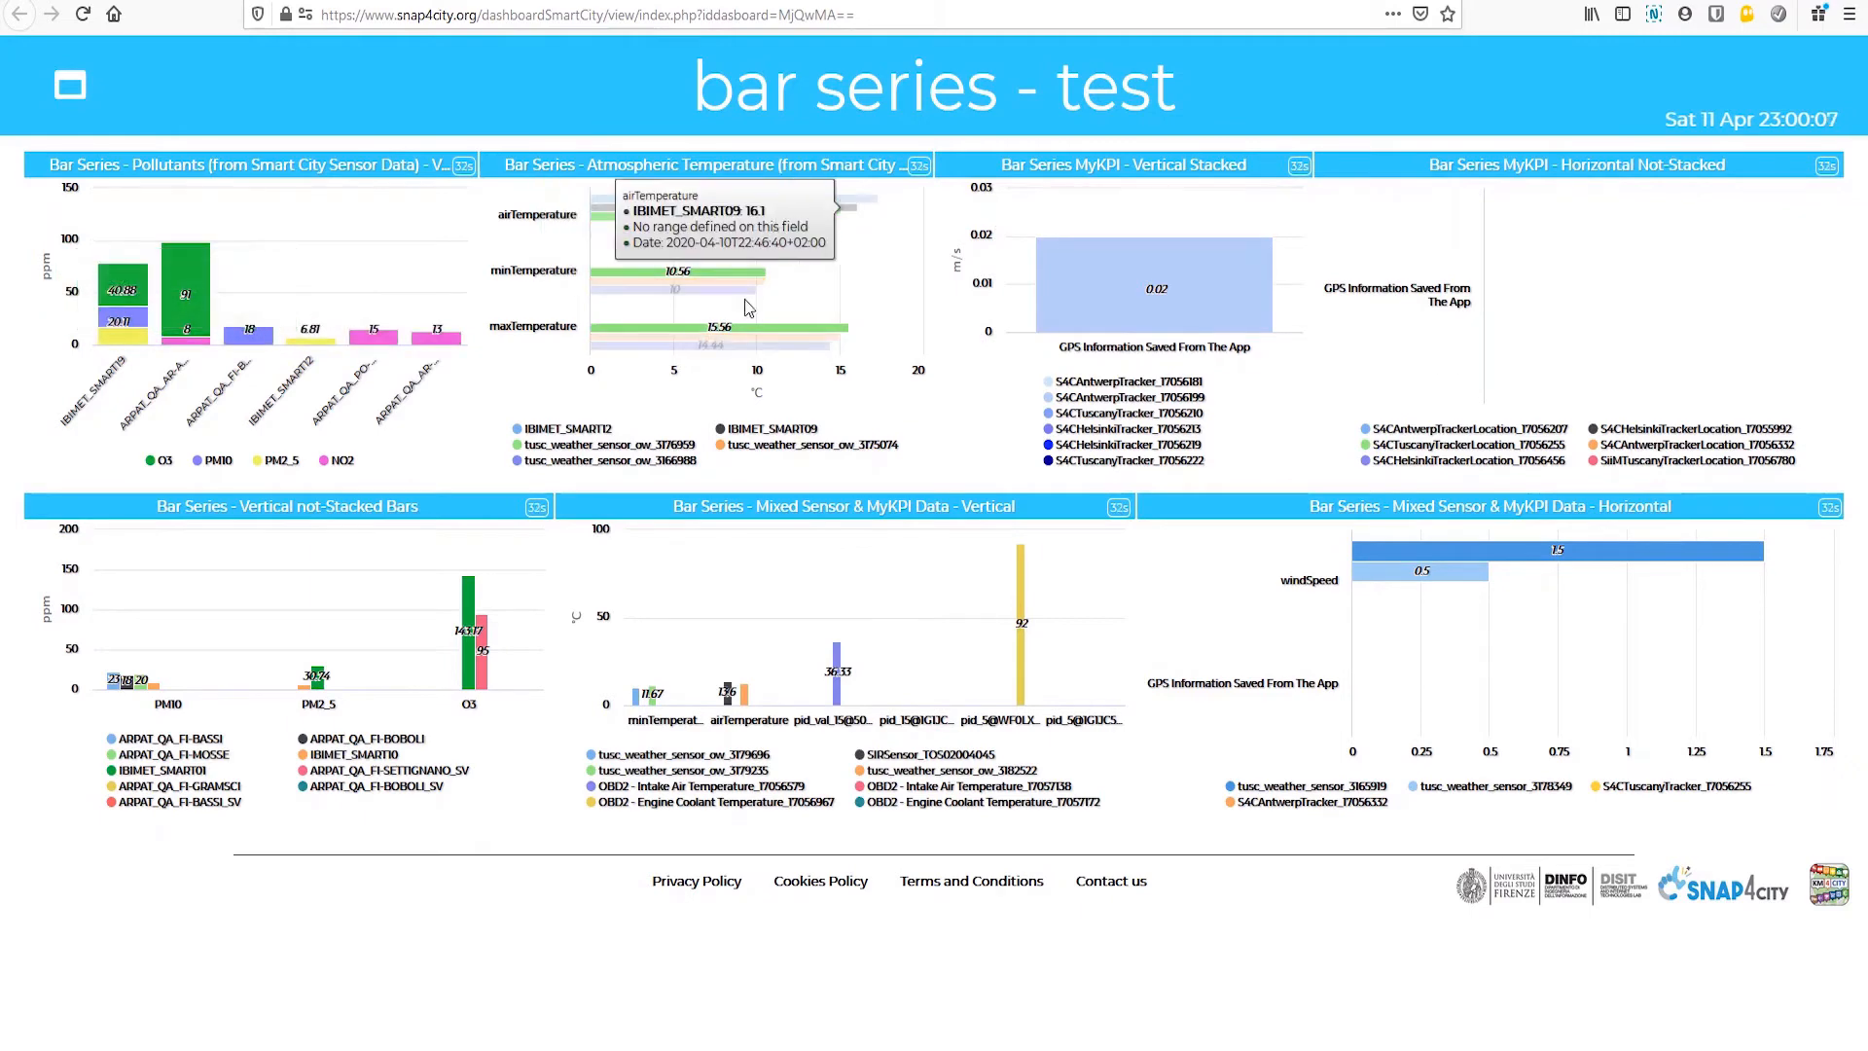
pyautogui.click(551, 0)
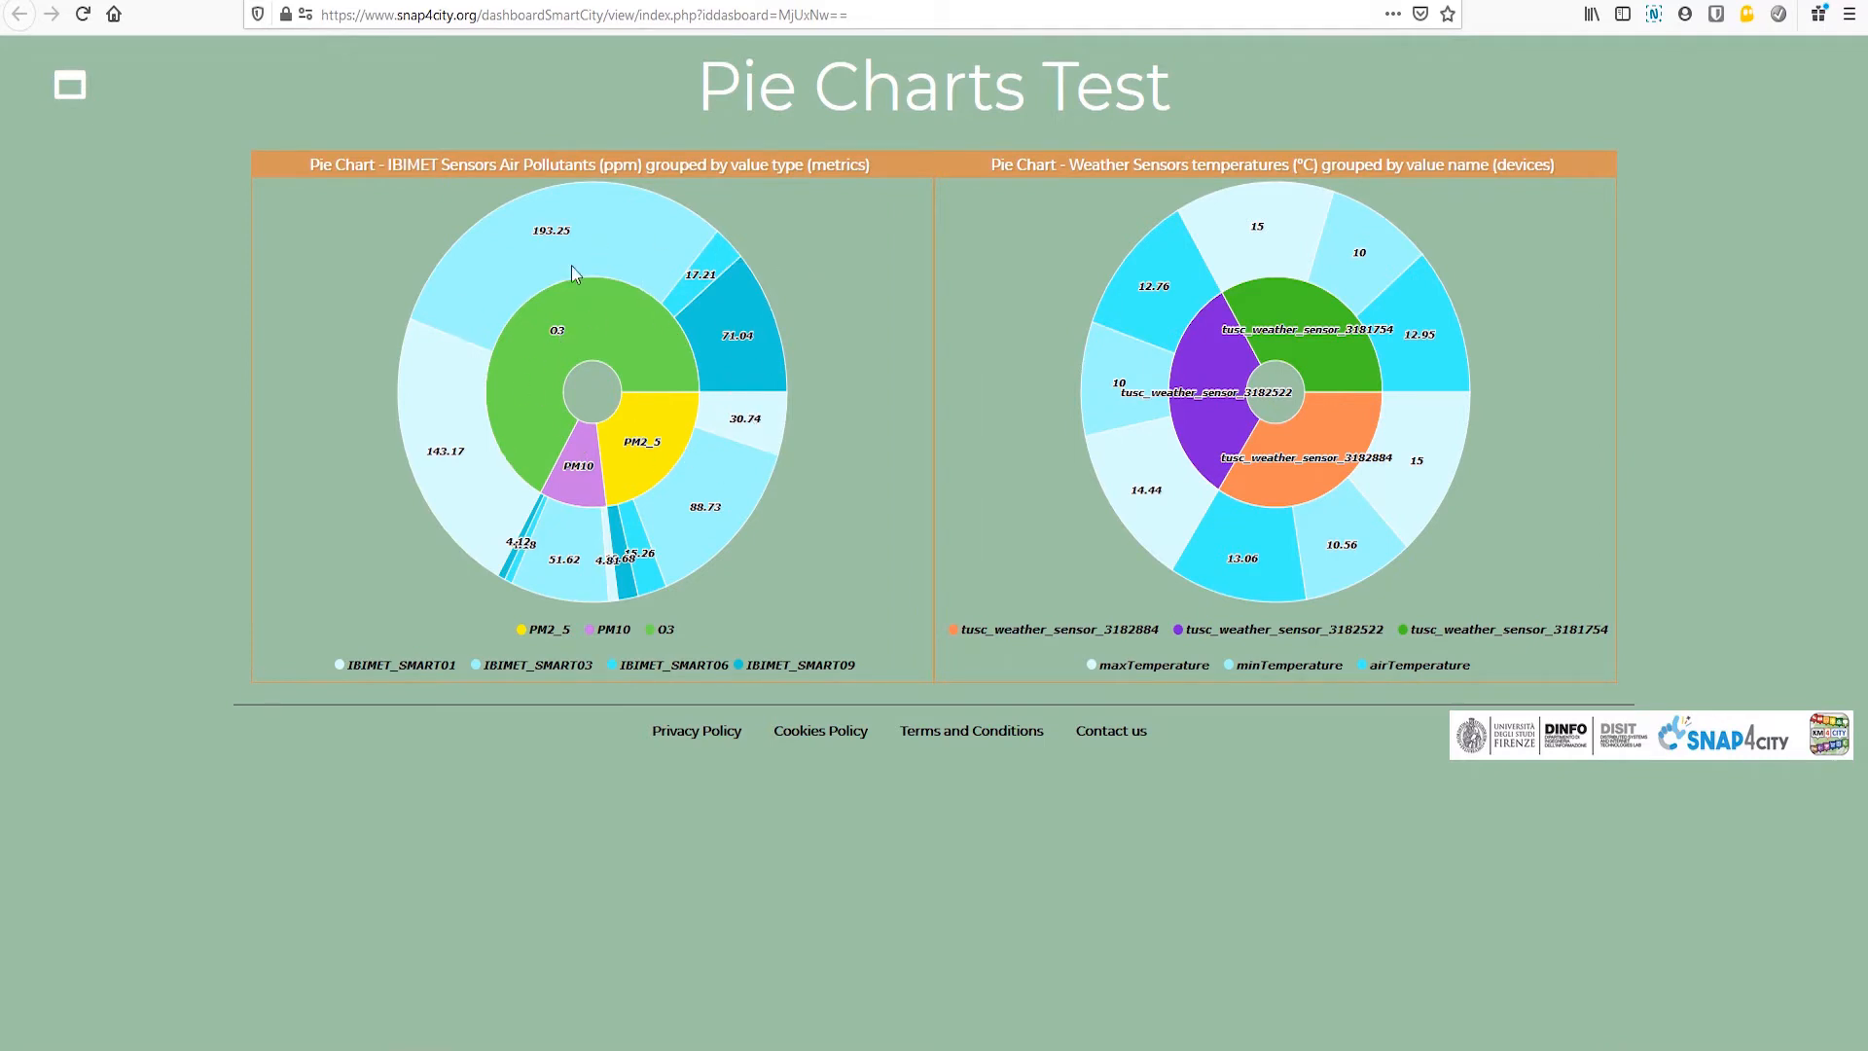
pyautogui.click(890, 0)
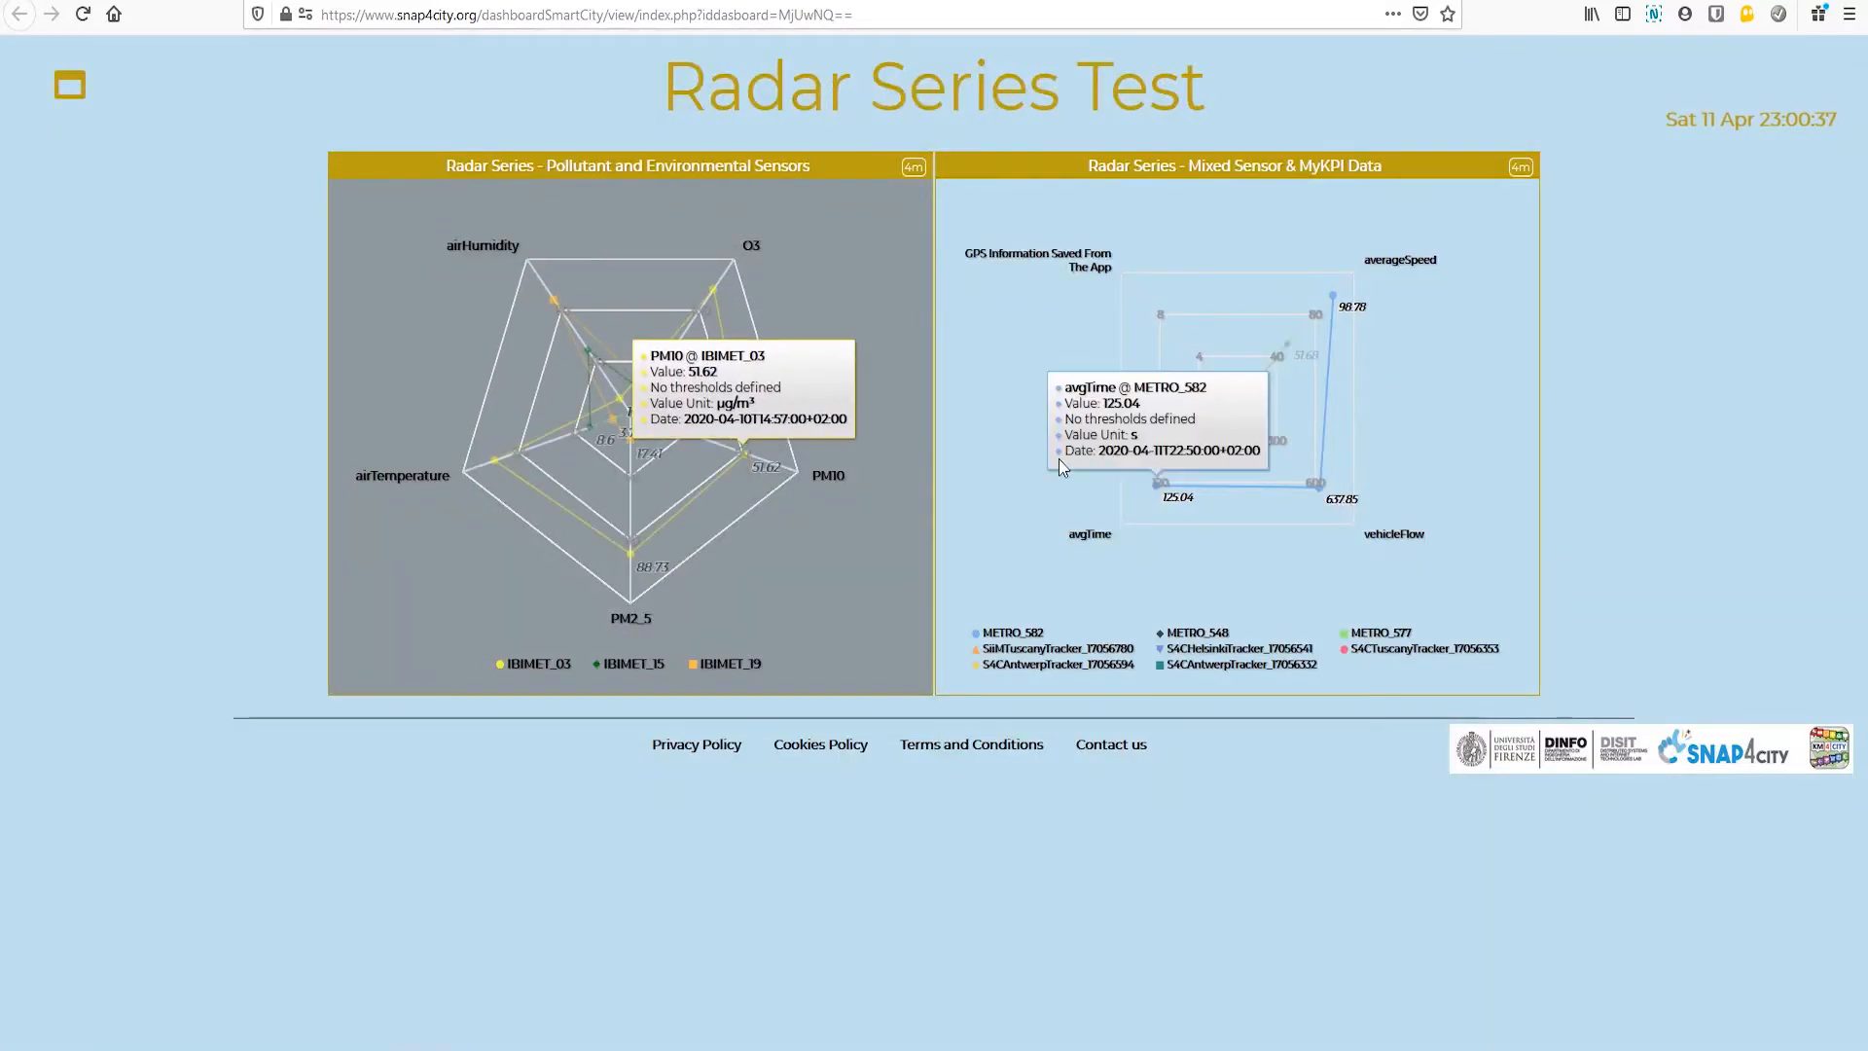
pyautogui.hotkey('ctrl', 'Tab')
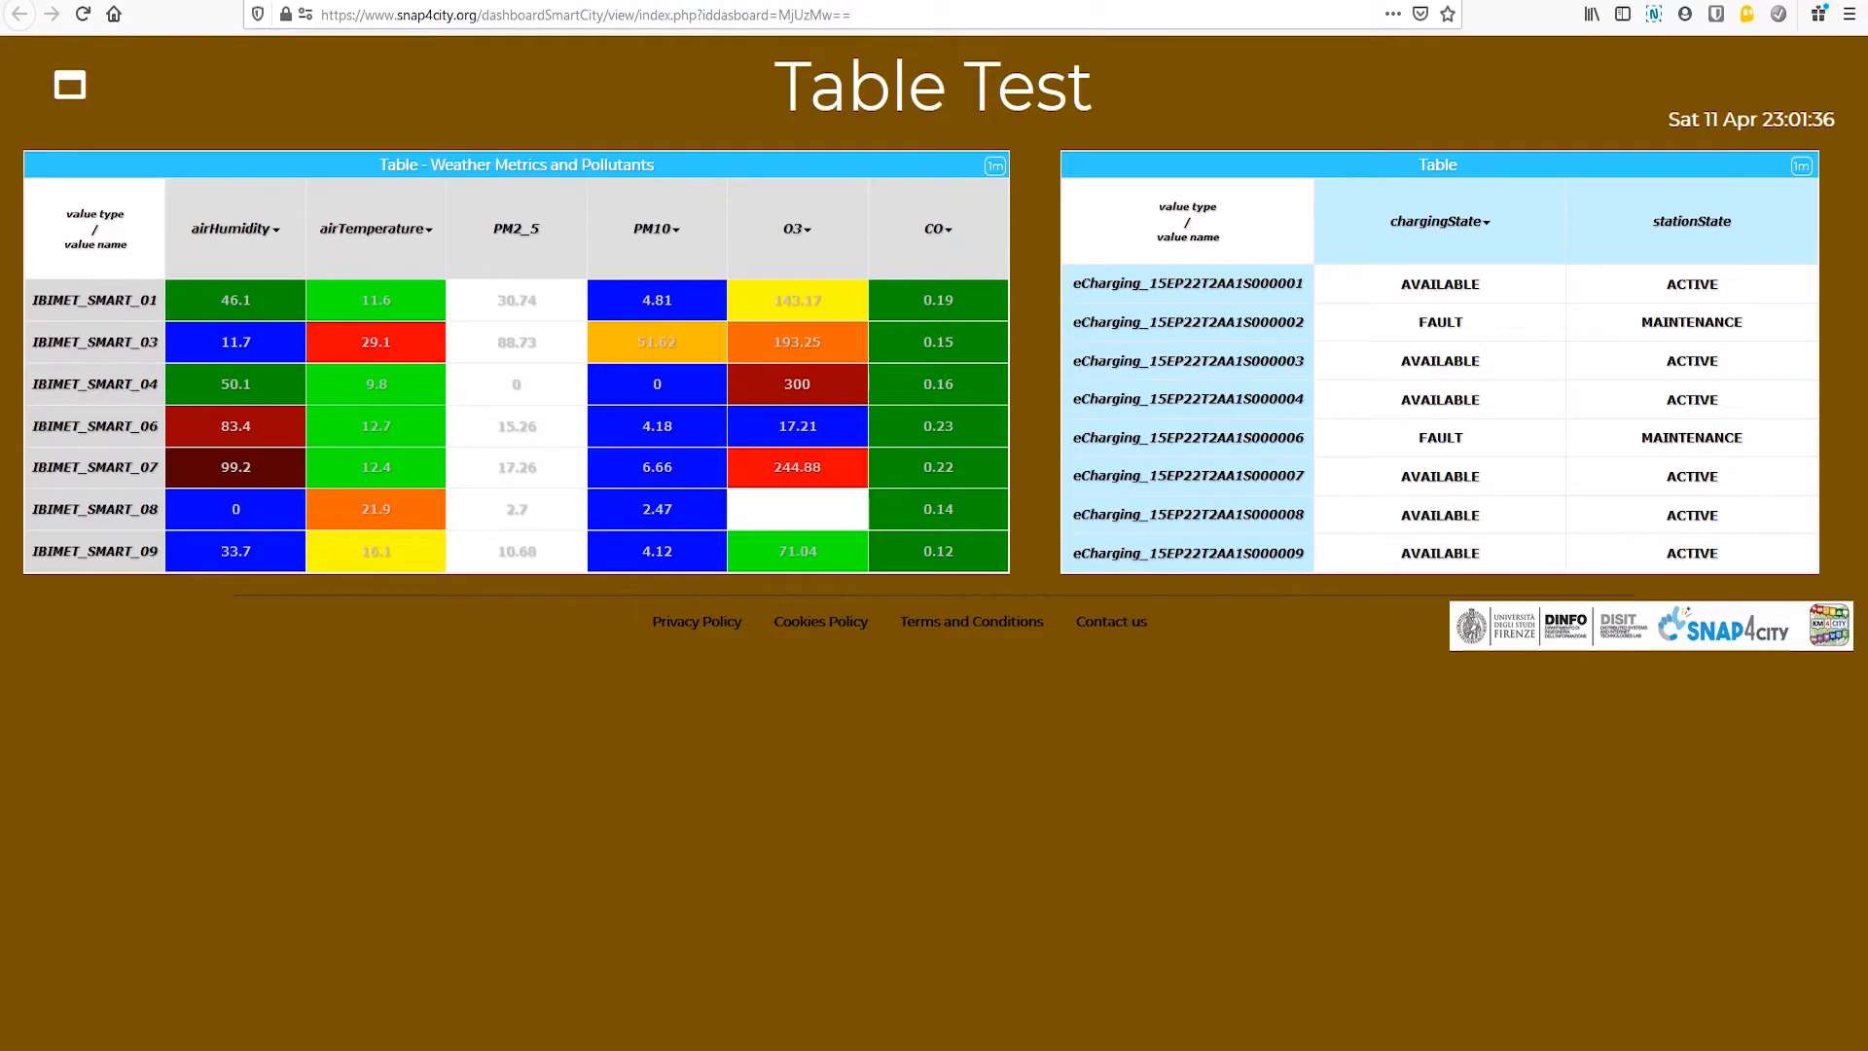
# Step: From the public dashboards list, start a new Fully custom dashboard titled "my dashboard as example" and proceed to its data and widgets
pyautogui.click(114, 13)
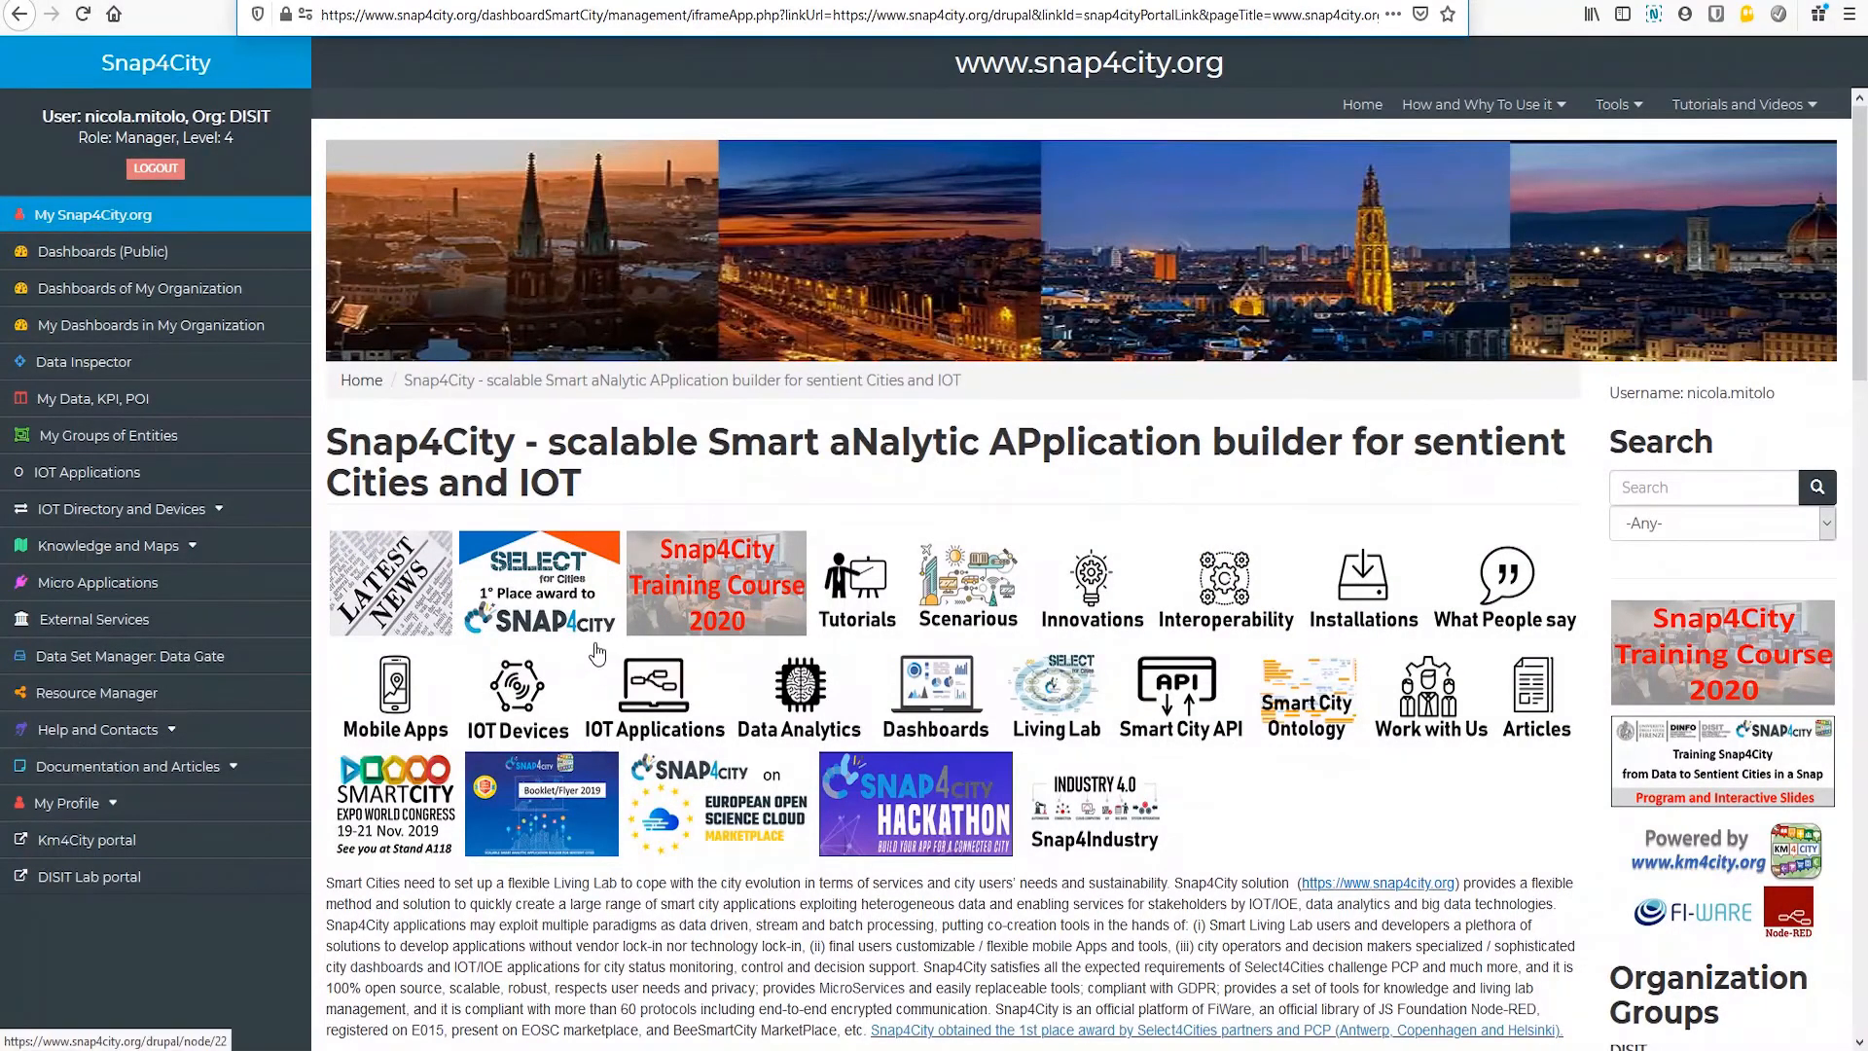
pyautogui.click(109, 255)
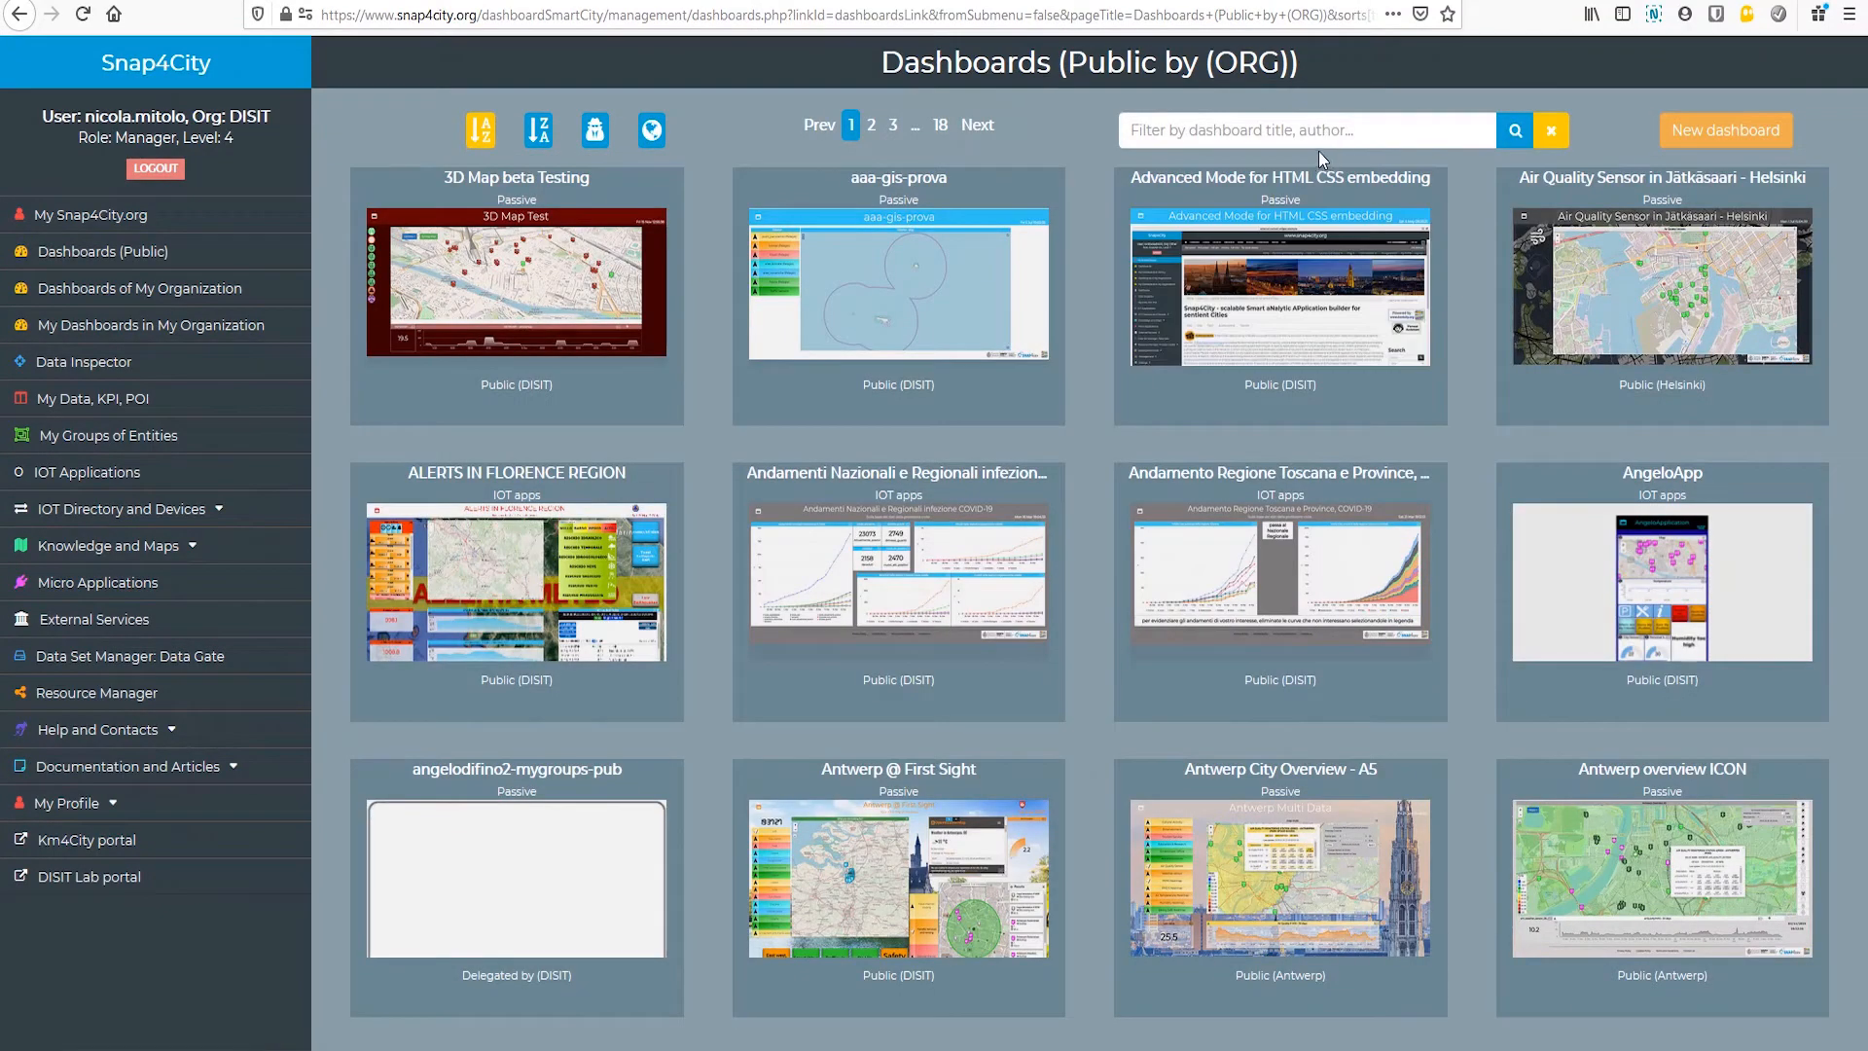
pyautogui.click(1721, 130)
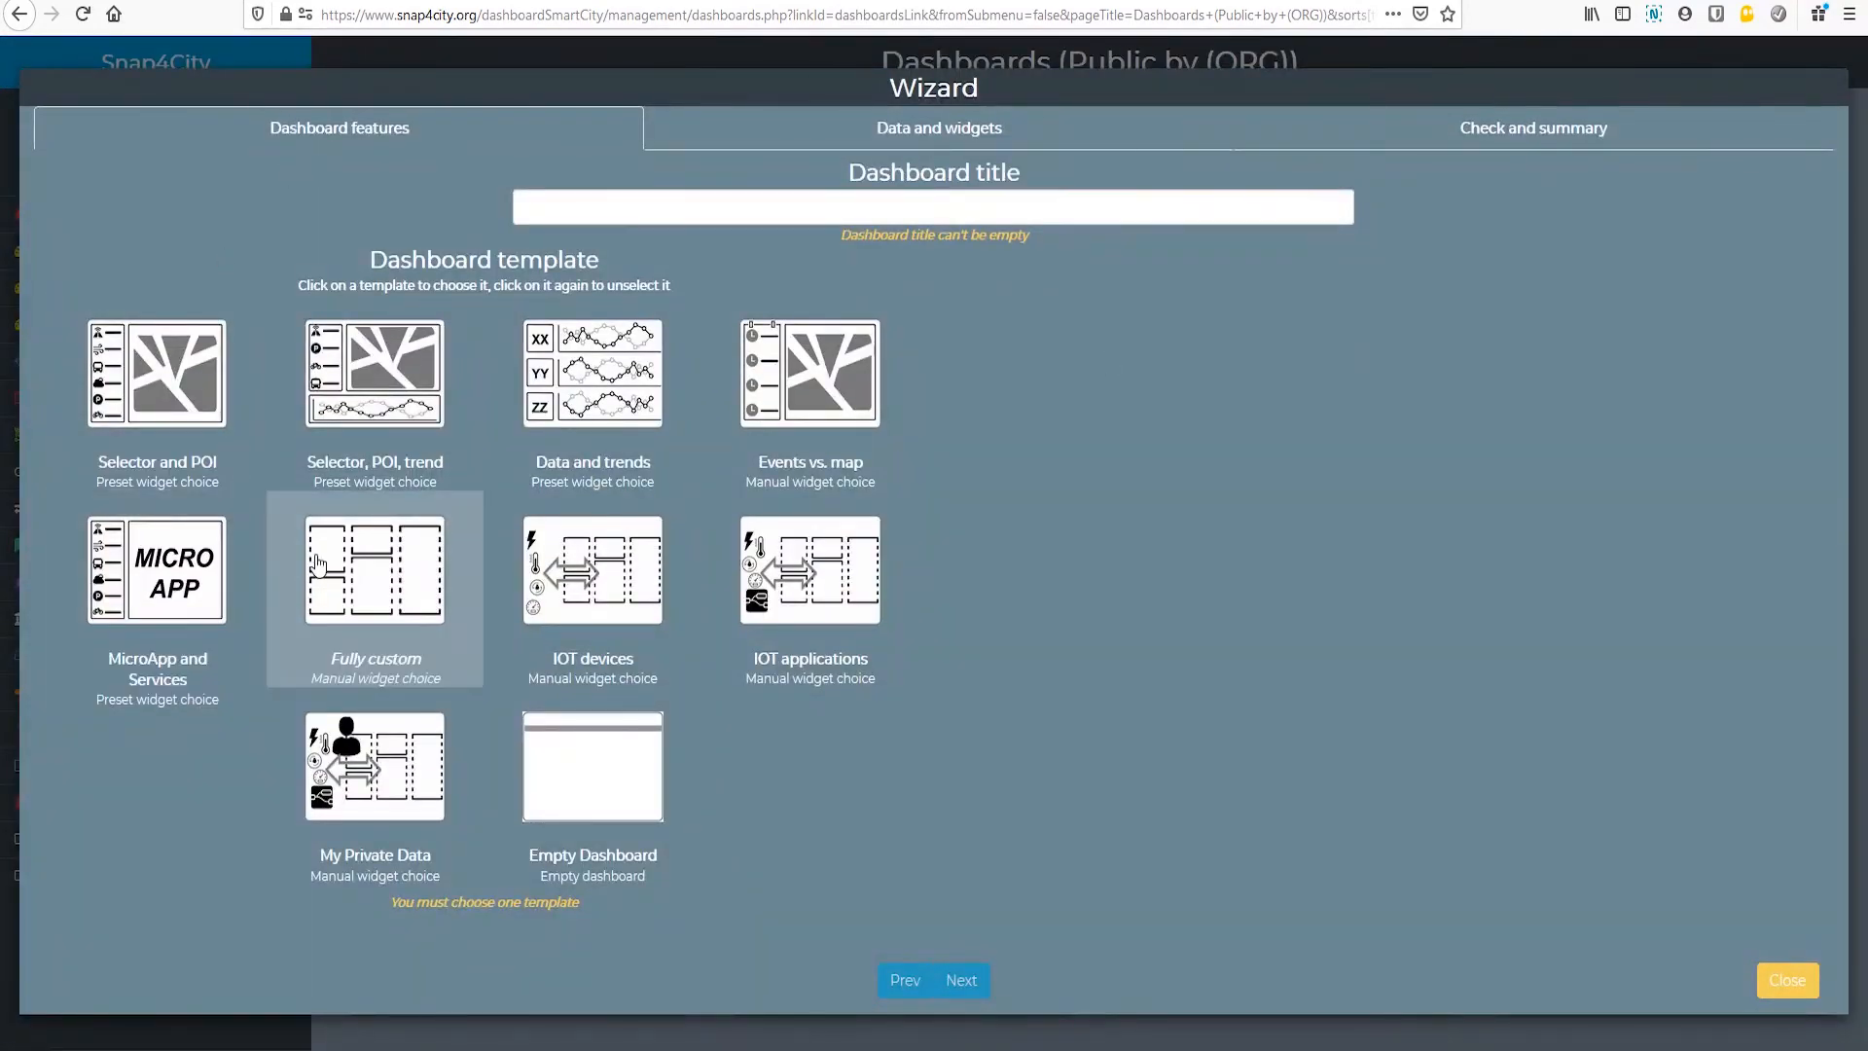
pyautogui.click(359, 588)
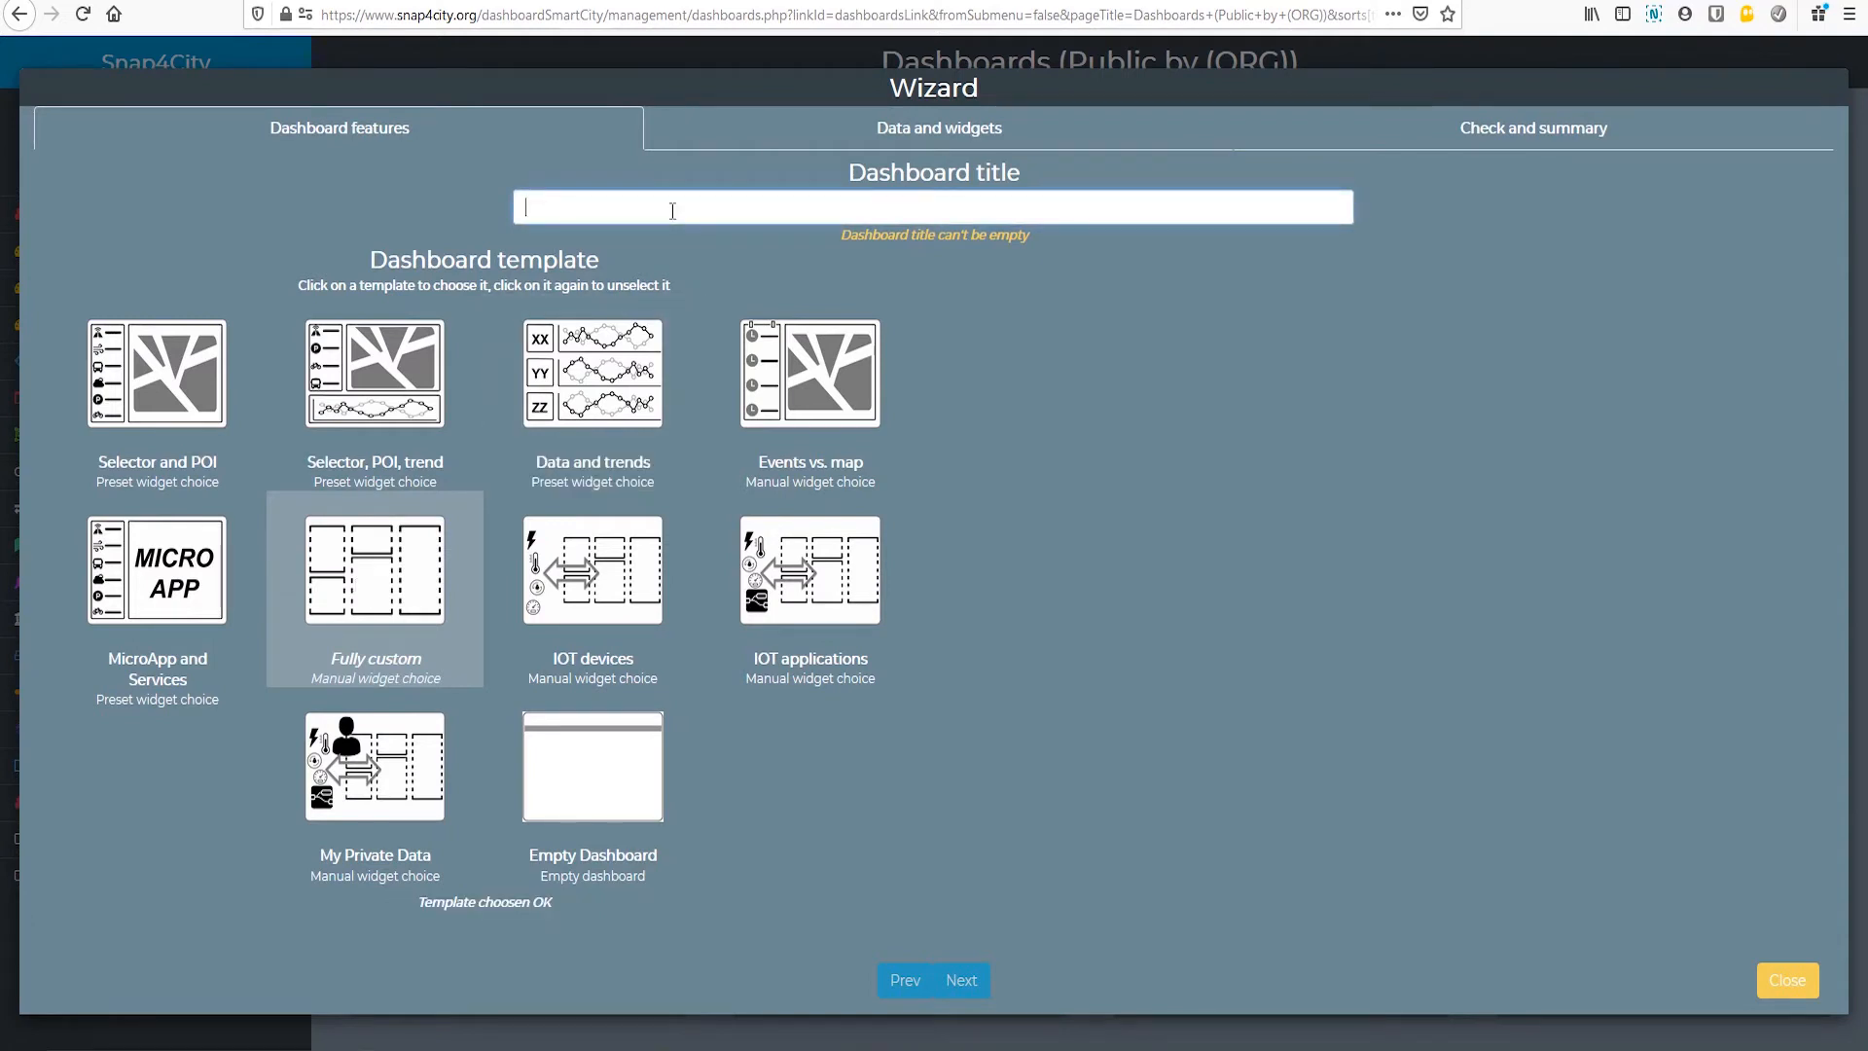
pyautogui.write('m')
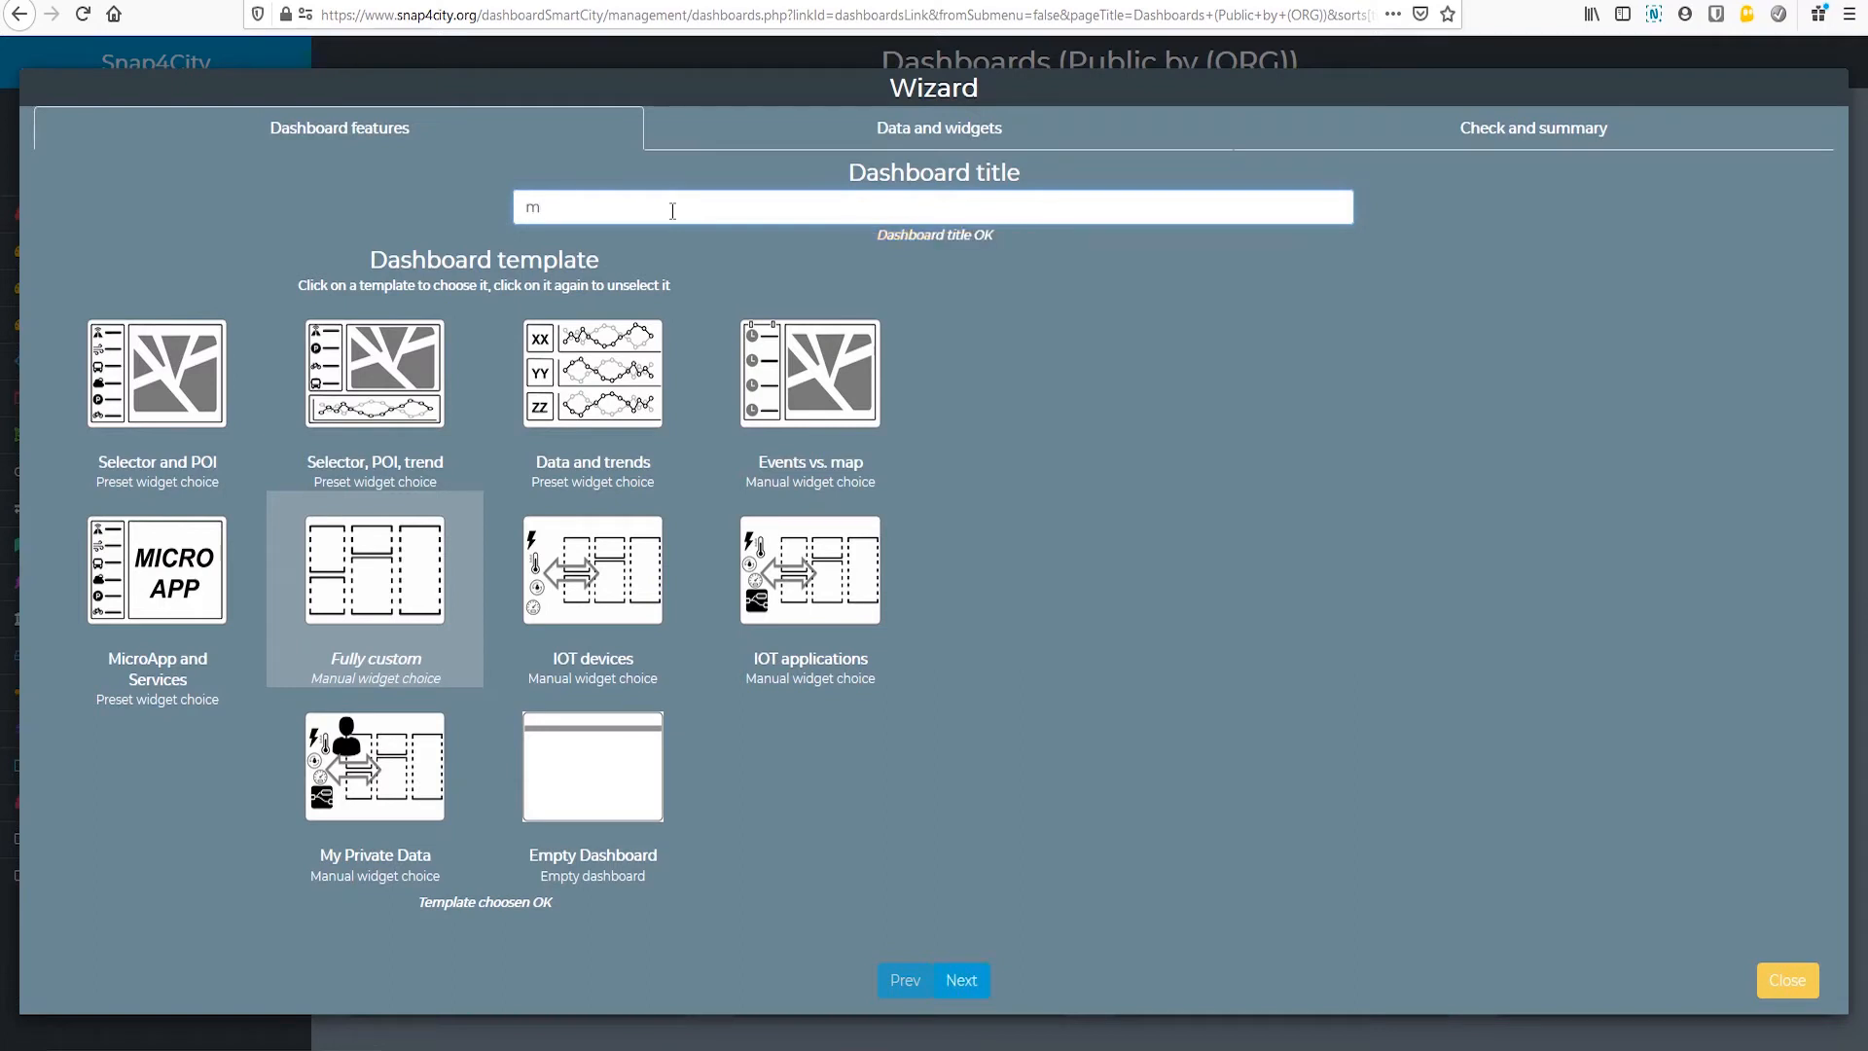
pyautogui.write('y dashboard')
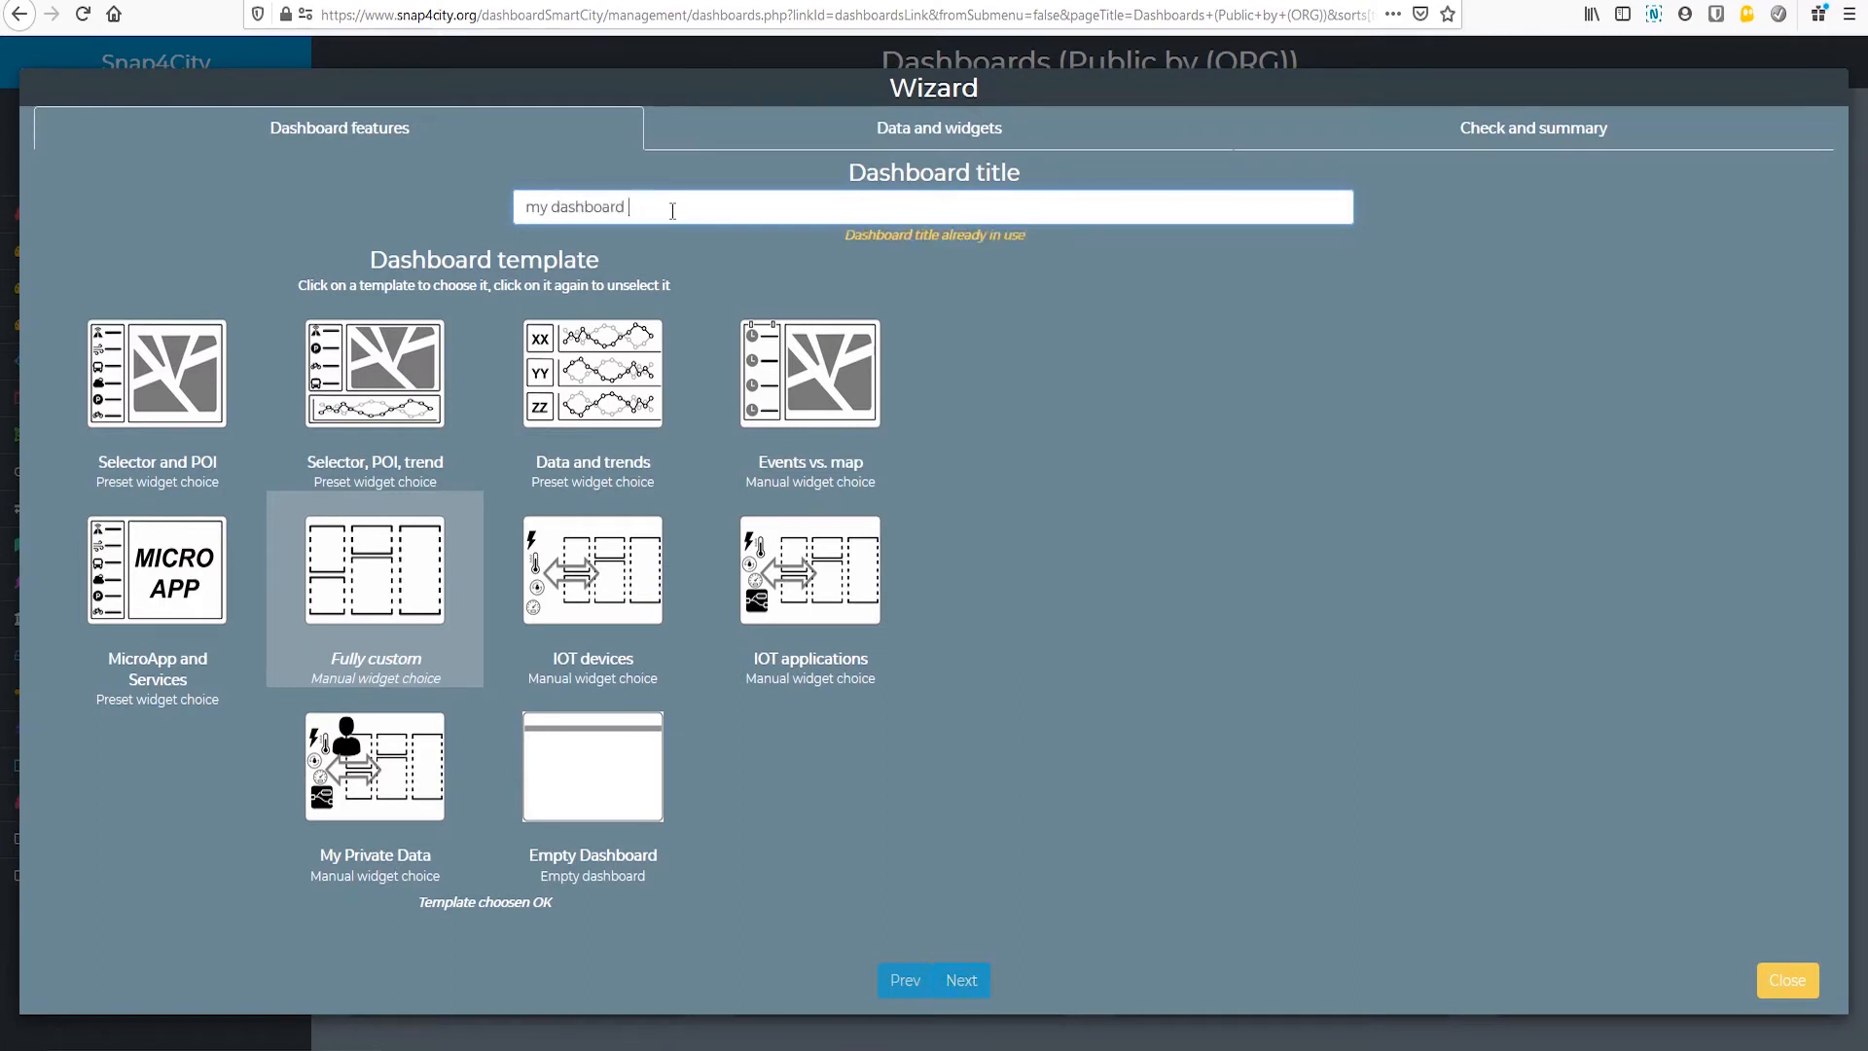
pyautogui.write(' as example')
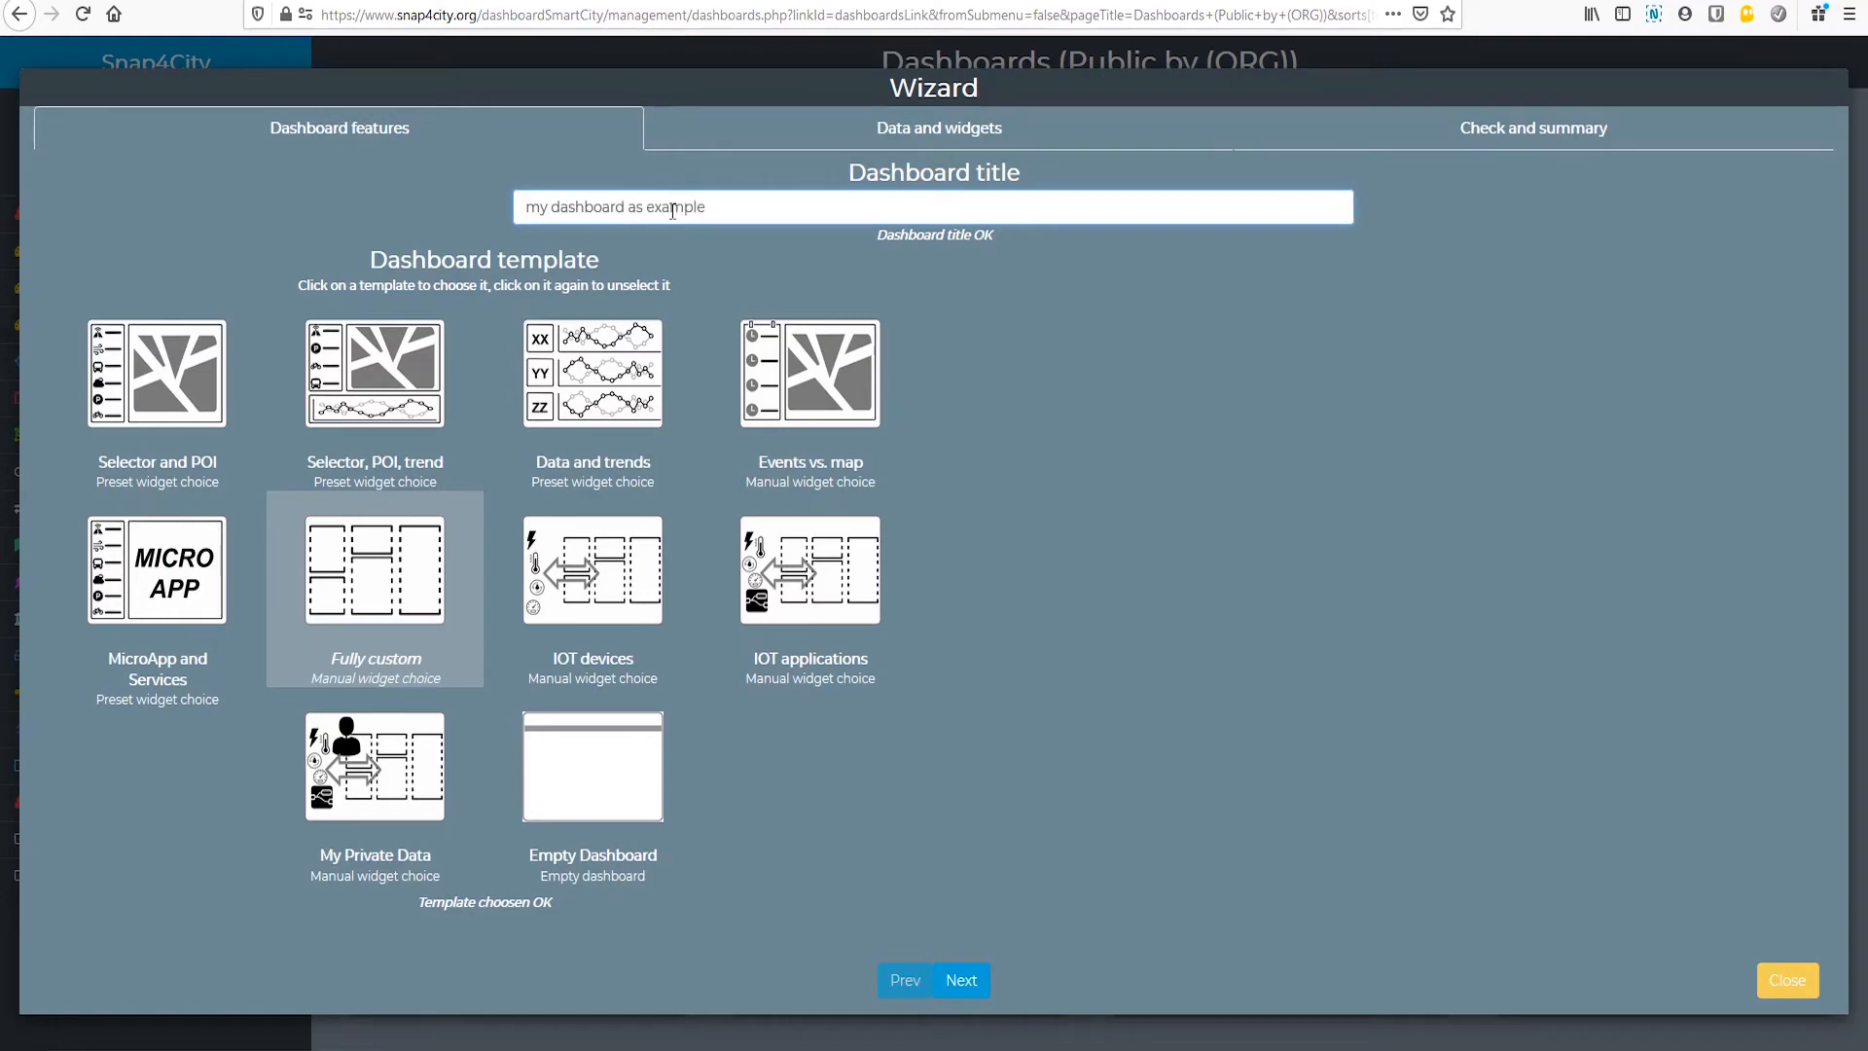
pyautogui.click(961, 985)
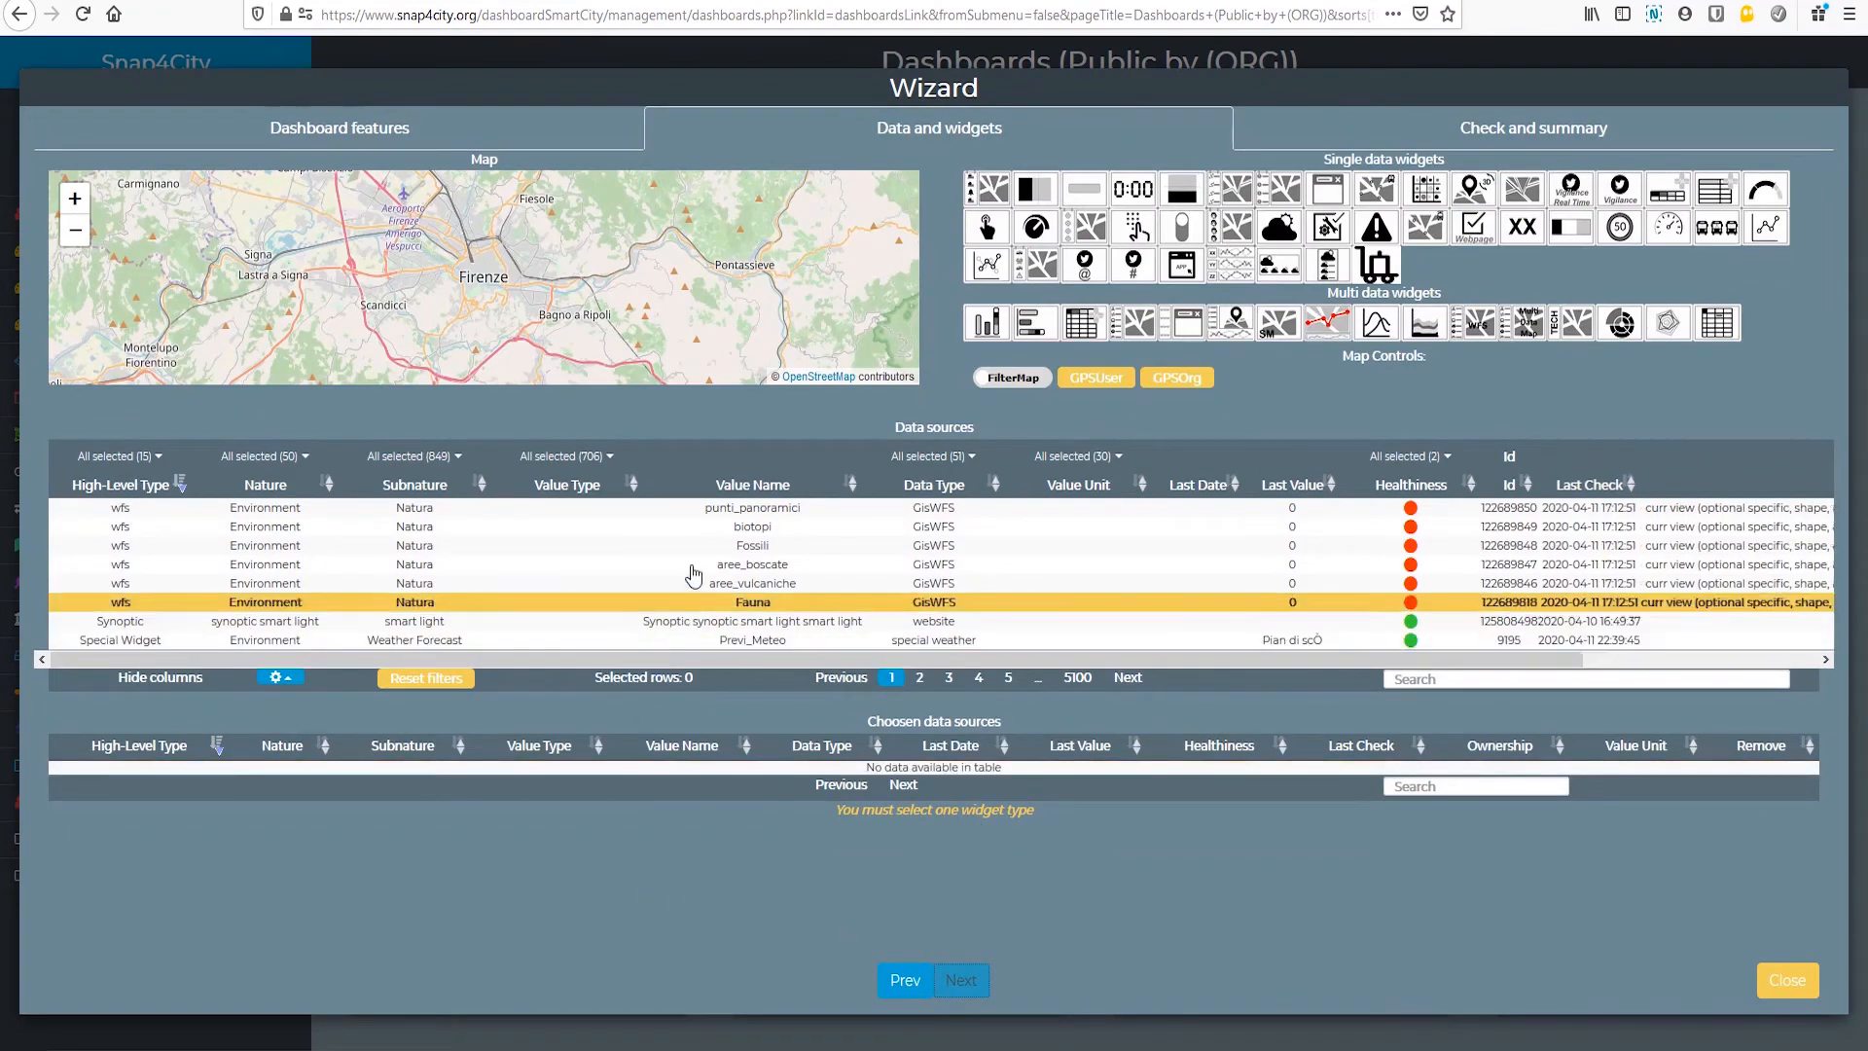
# Step: Choose the barSeries widget, filter the data sources by "IBIMET" and keep only PM10, PM2_5 and O3 of IBIMET_SMART34 selected
pyautogui.click(988, 325)
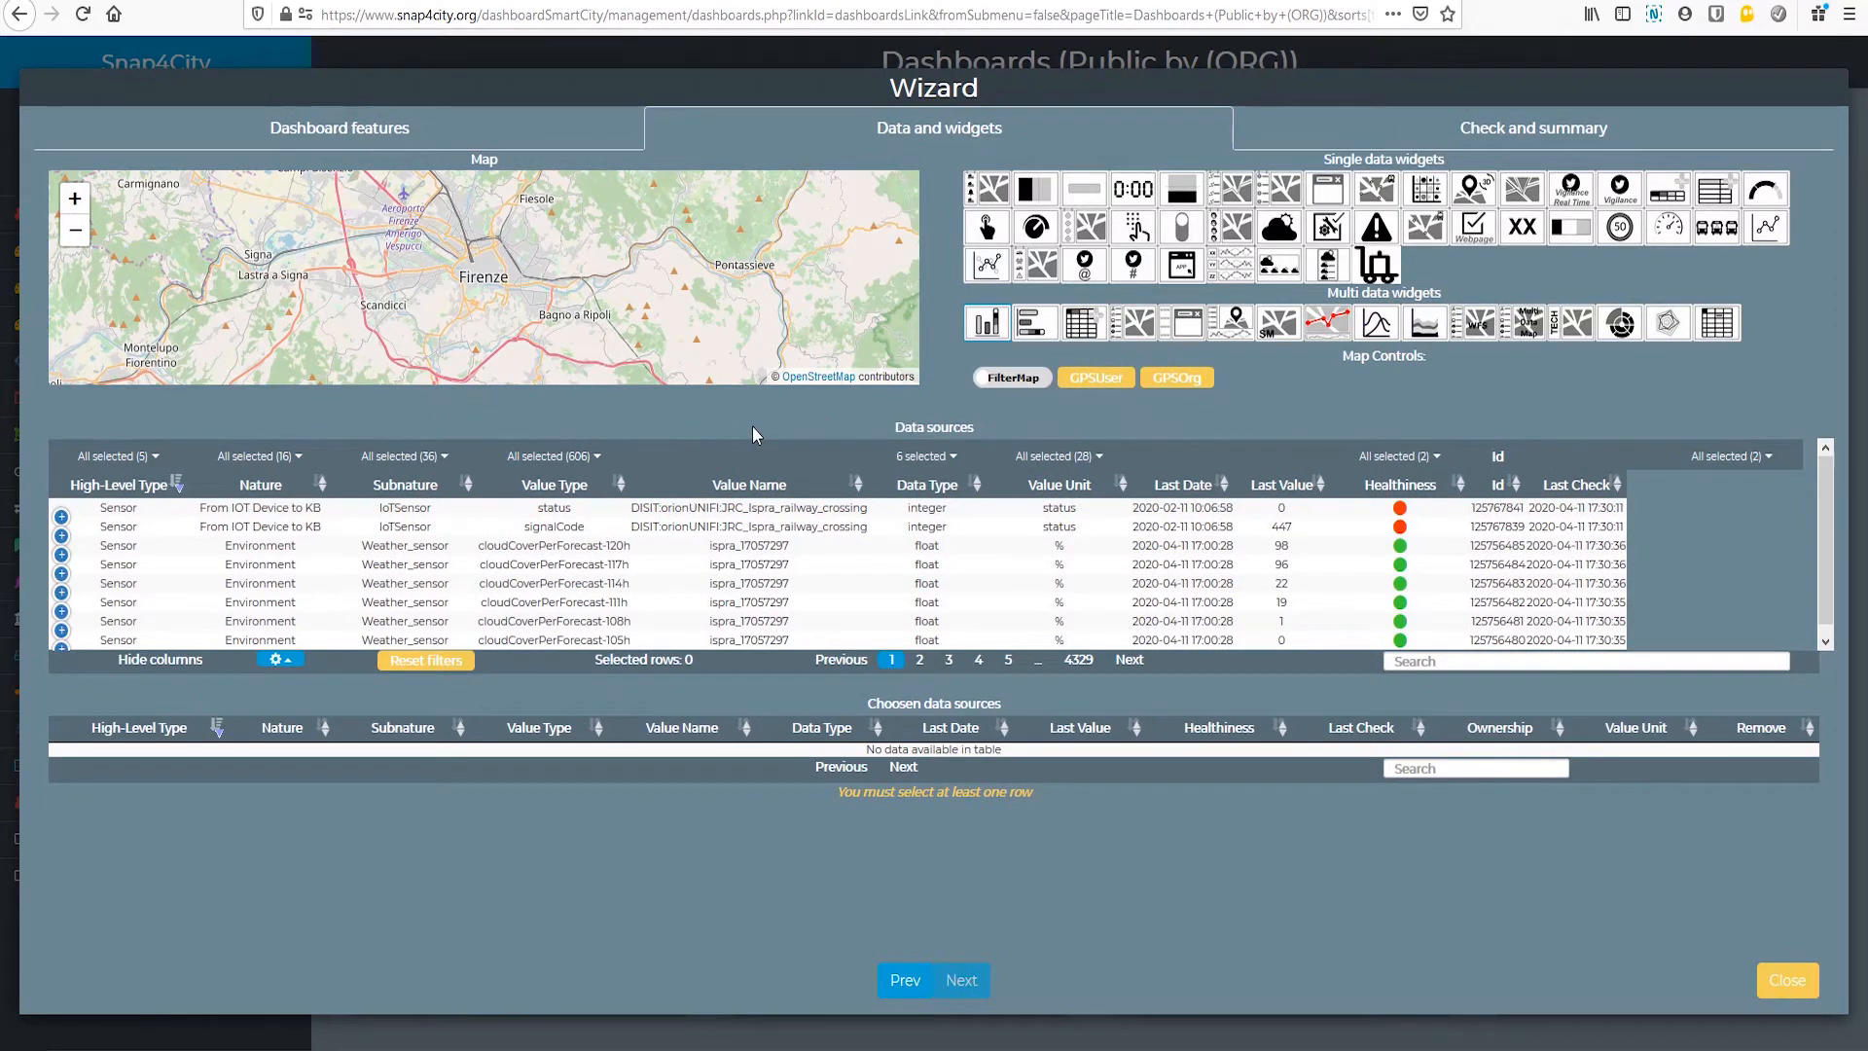
pyautogui.click(1432, 662)
pyautogui.write('IBIMET')
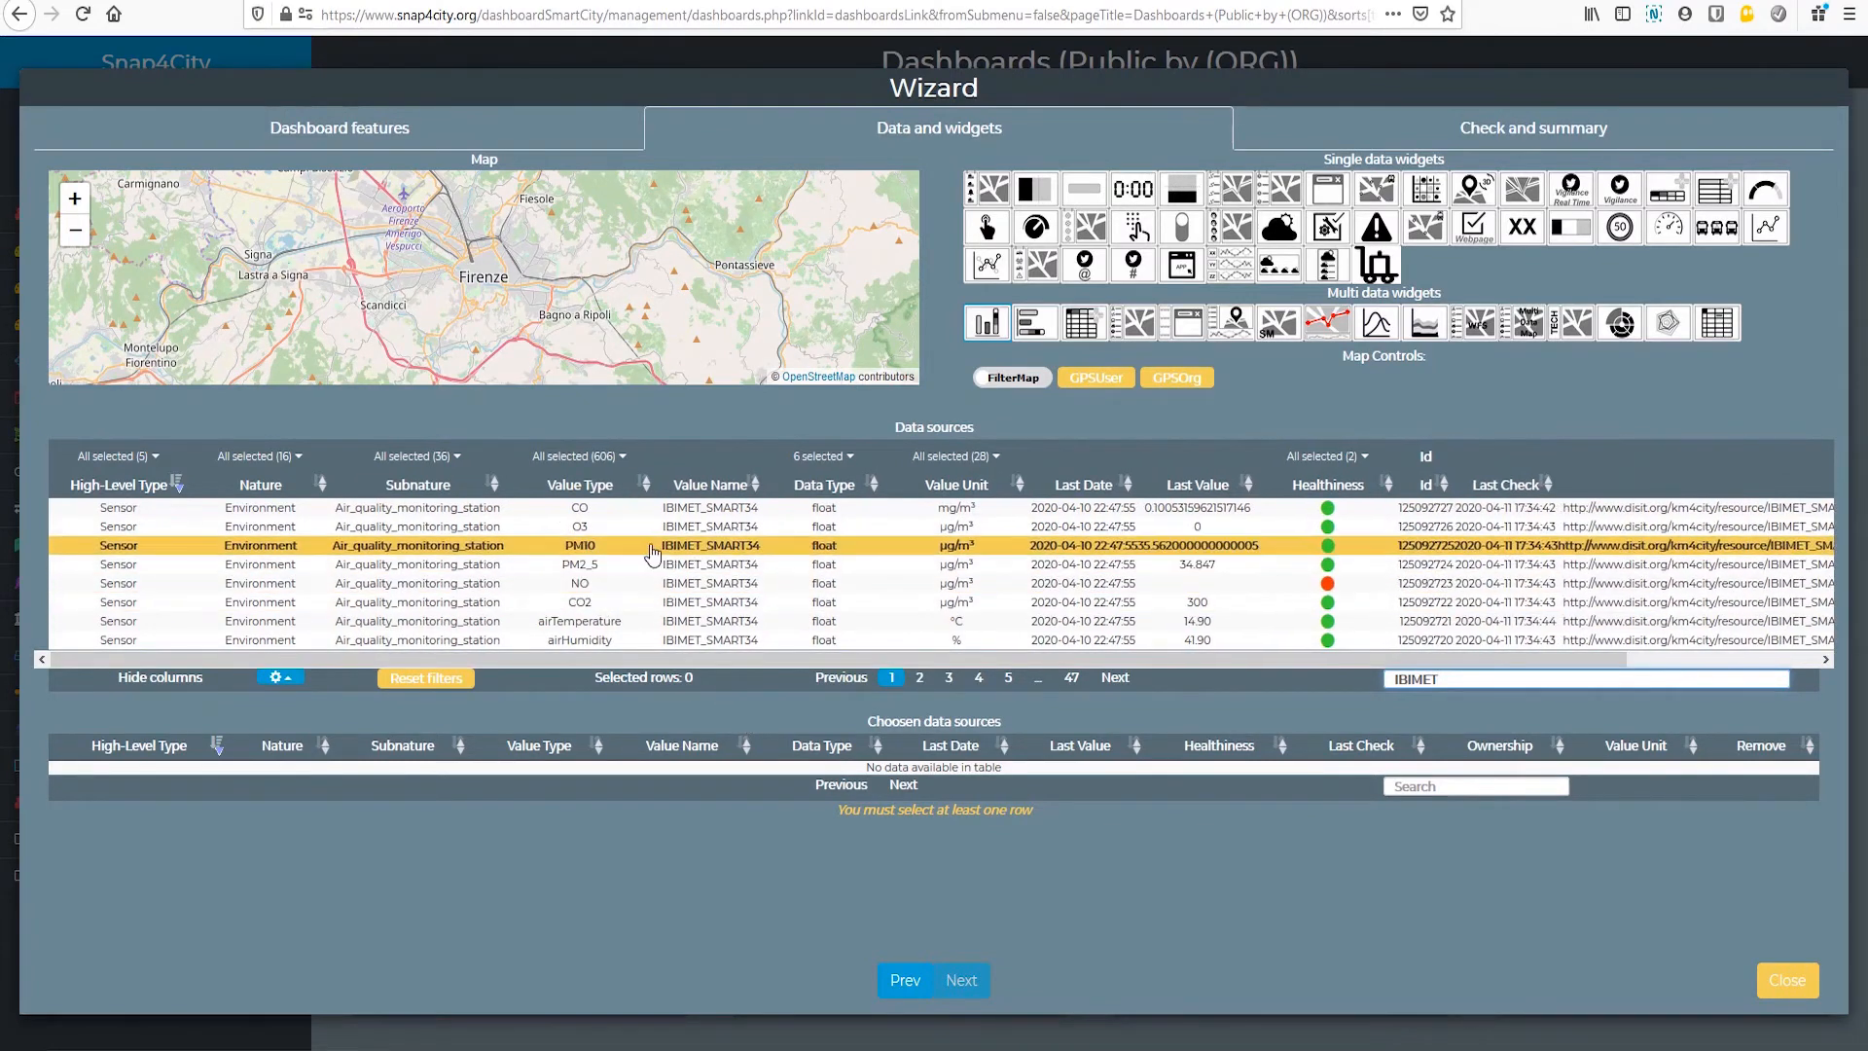
pyautogui.click(717, 546)
pyautogui.click(708, 553)
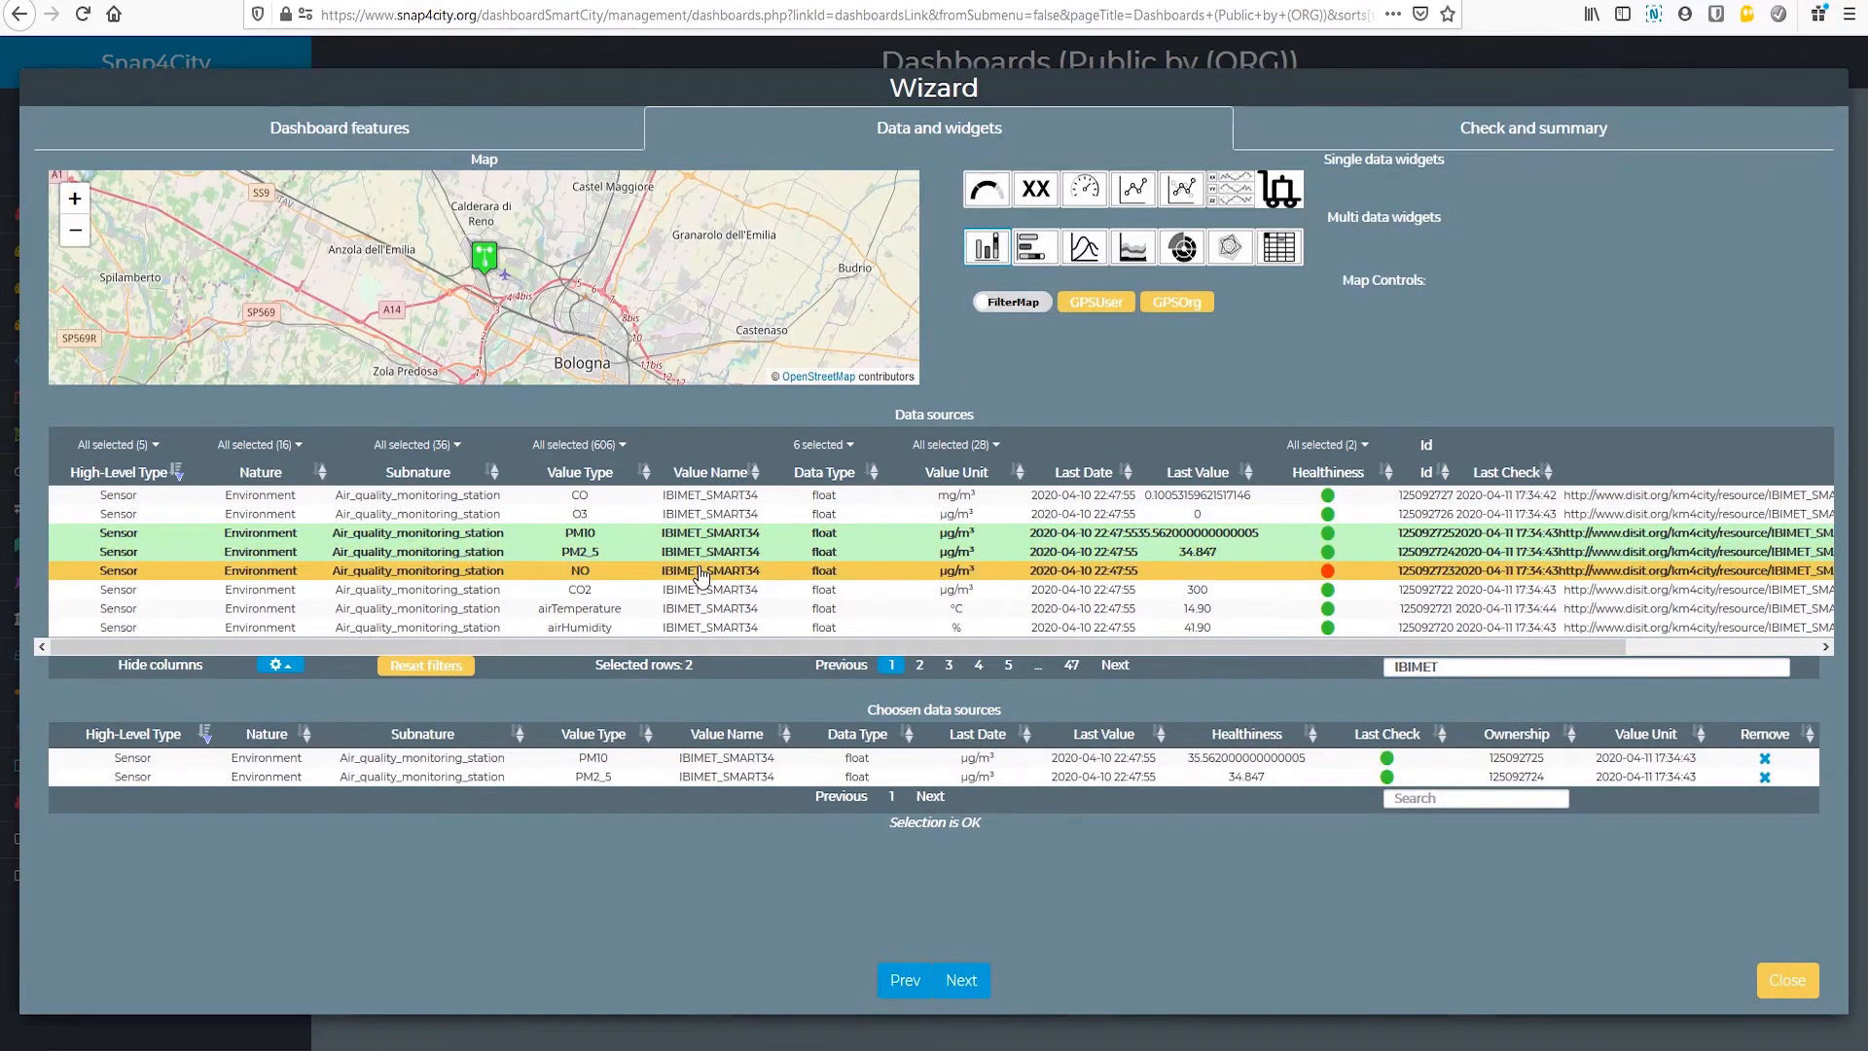
pyautogui.click(705, 516)
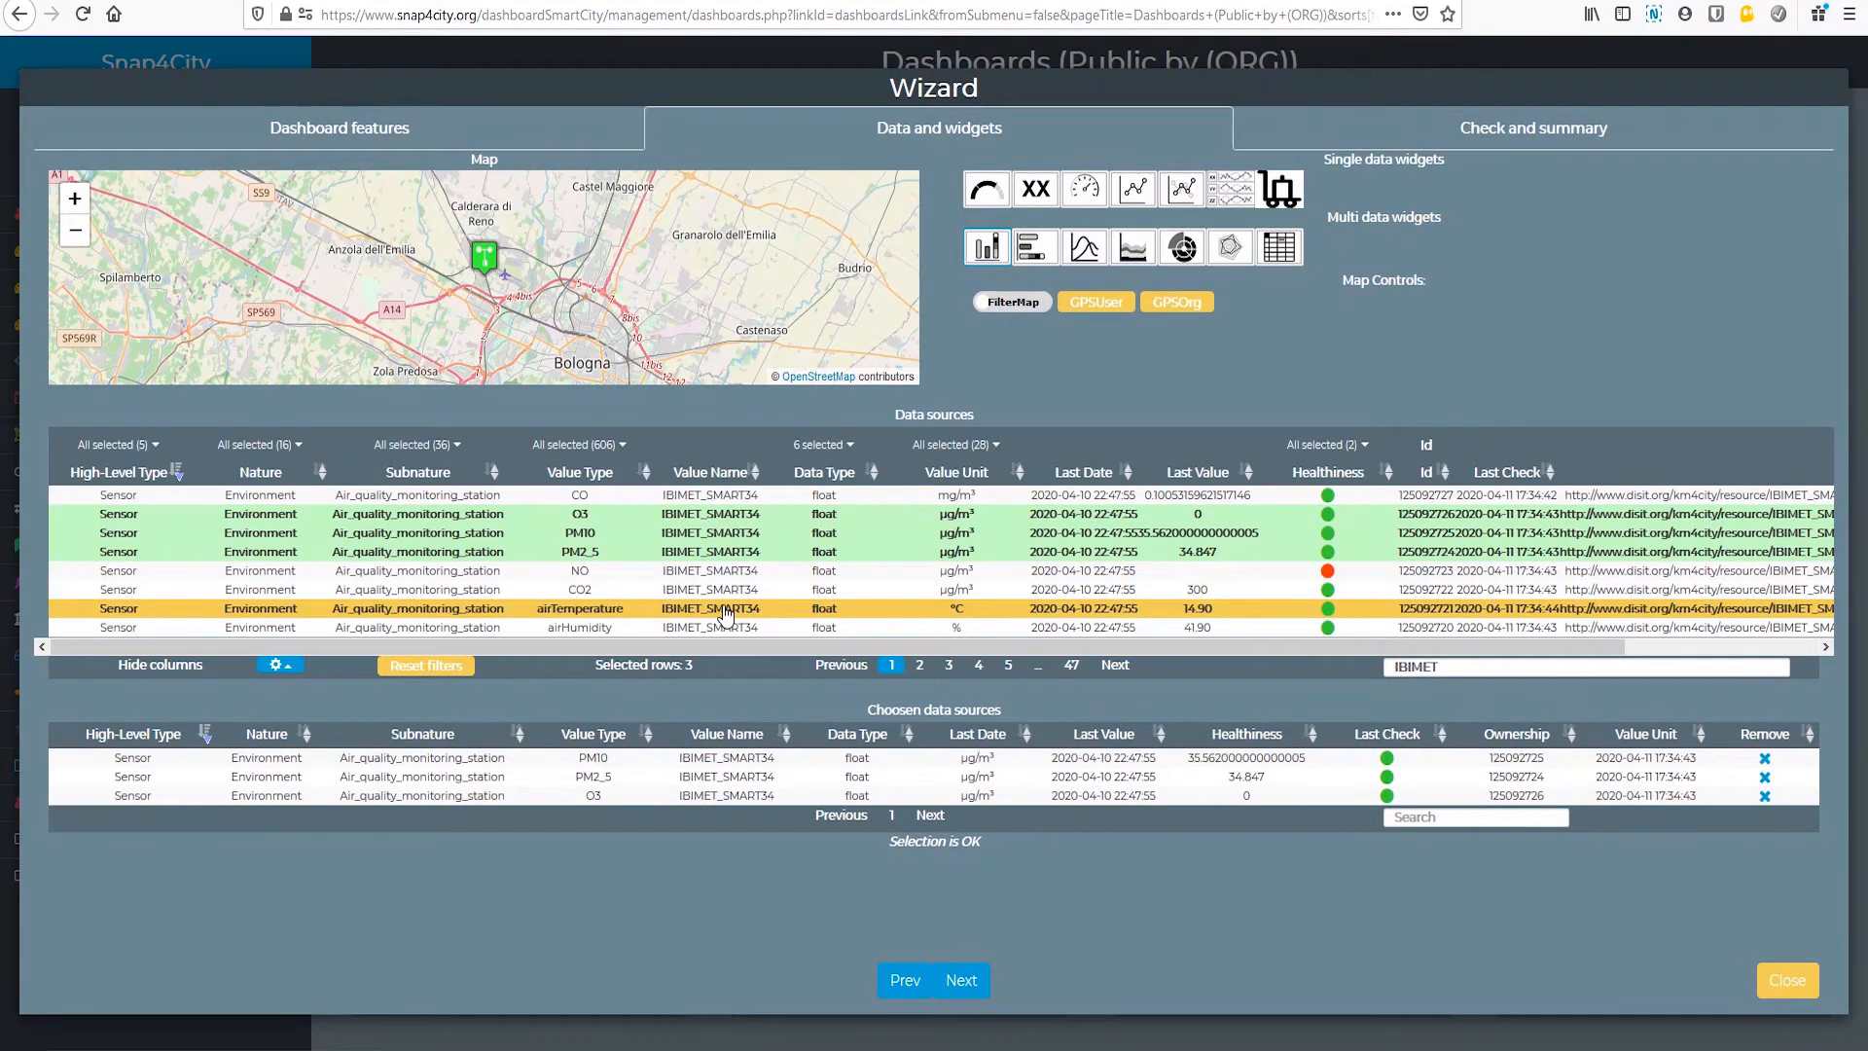
pyautogui.click(724, 611)
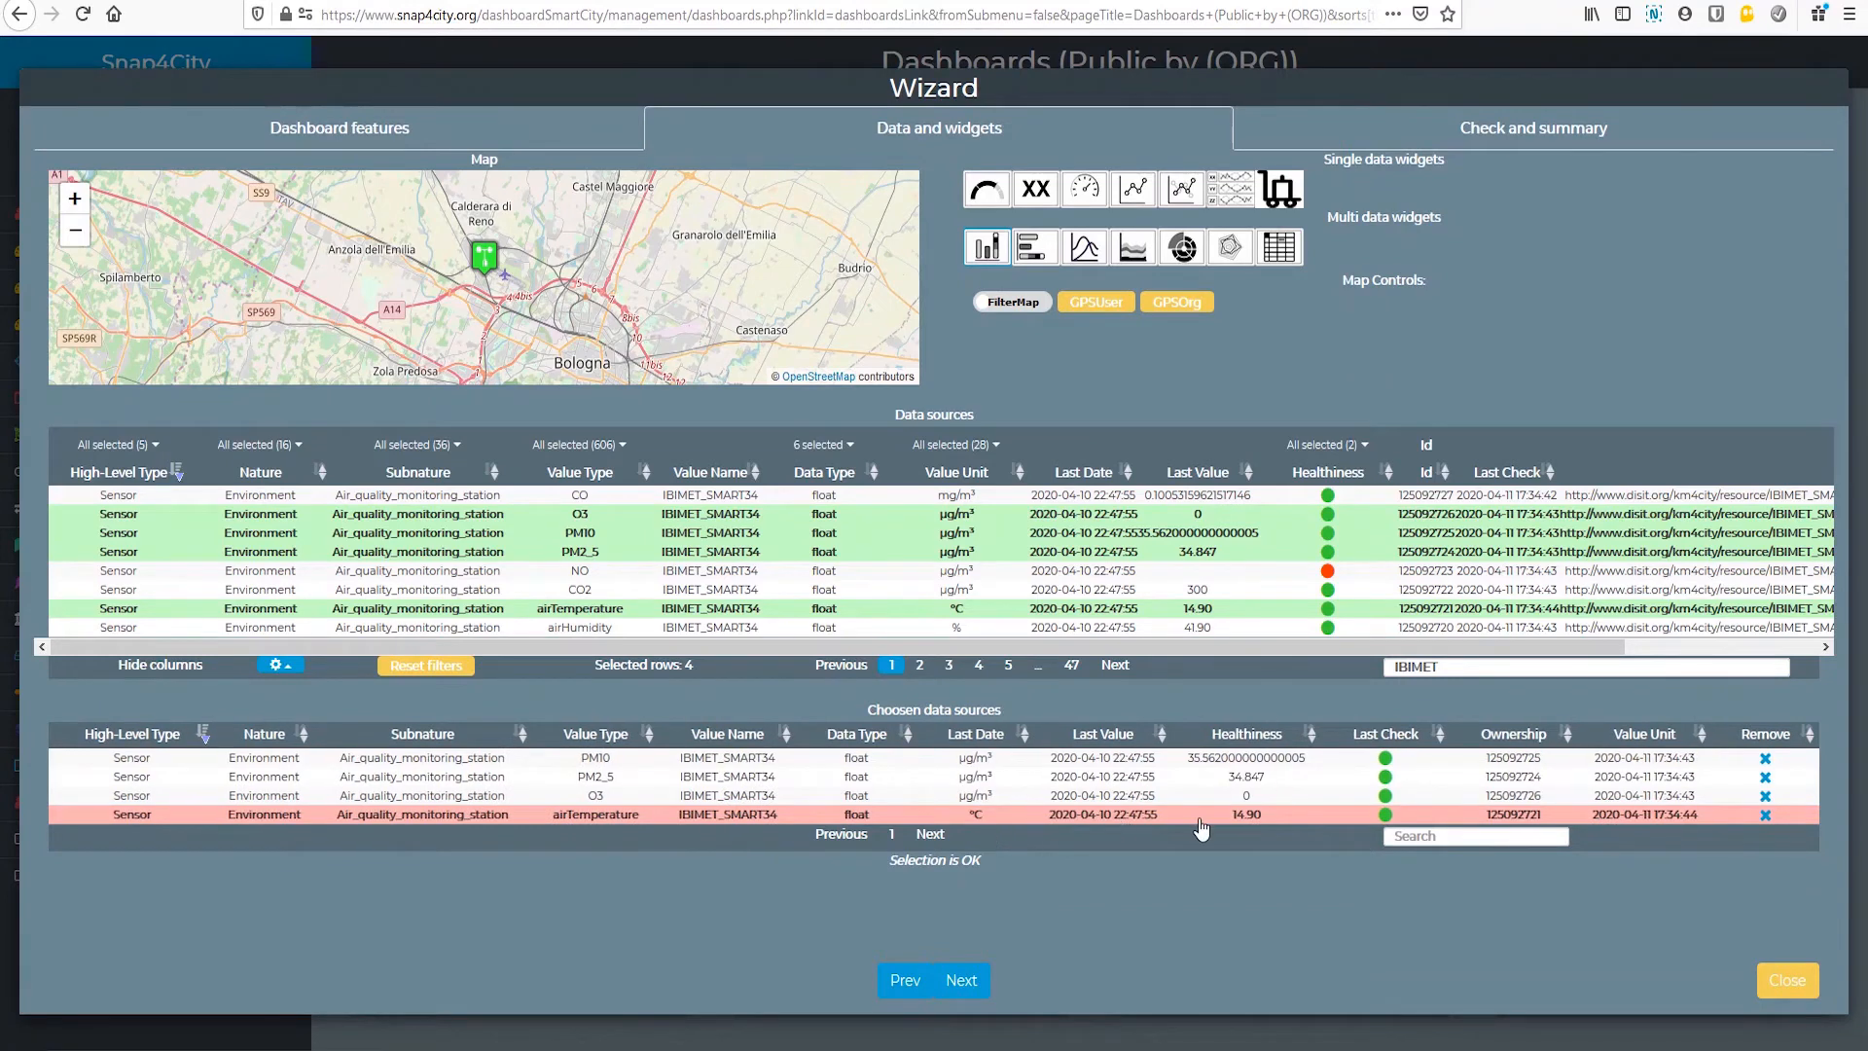
pyautogui.click(1767, 814)
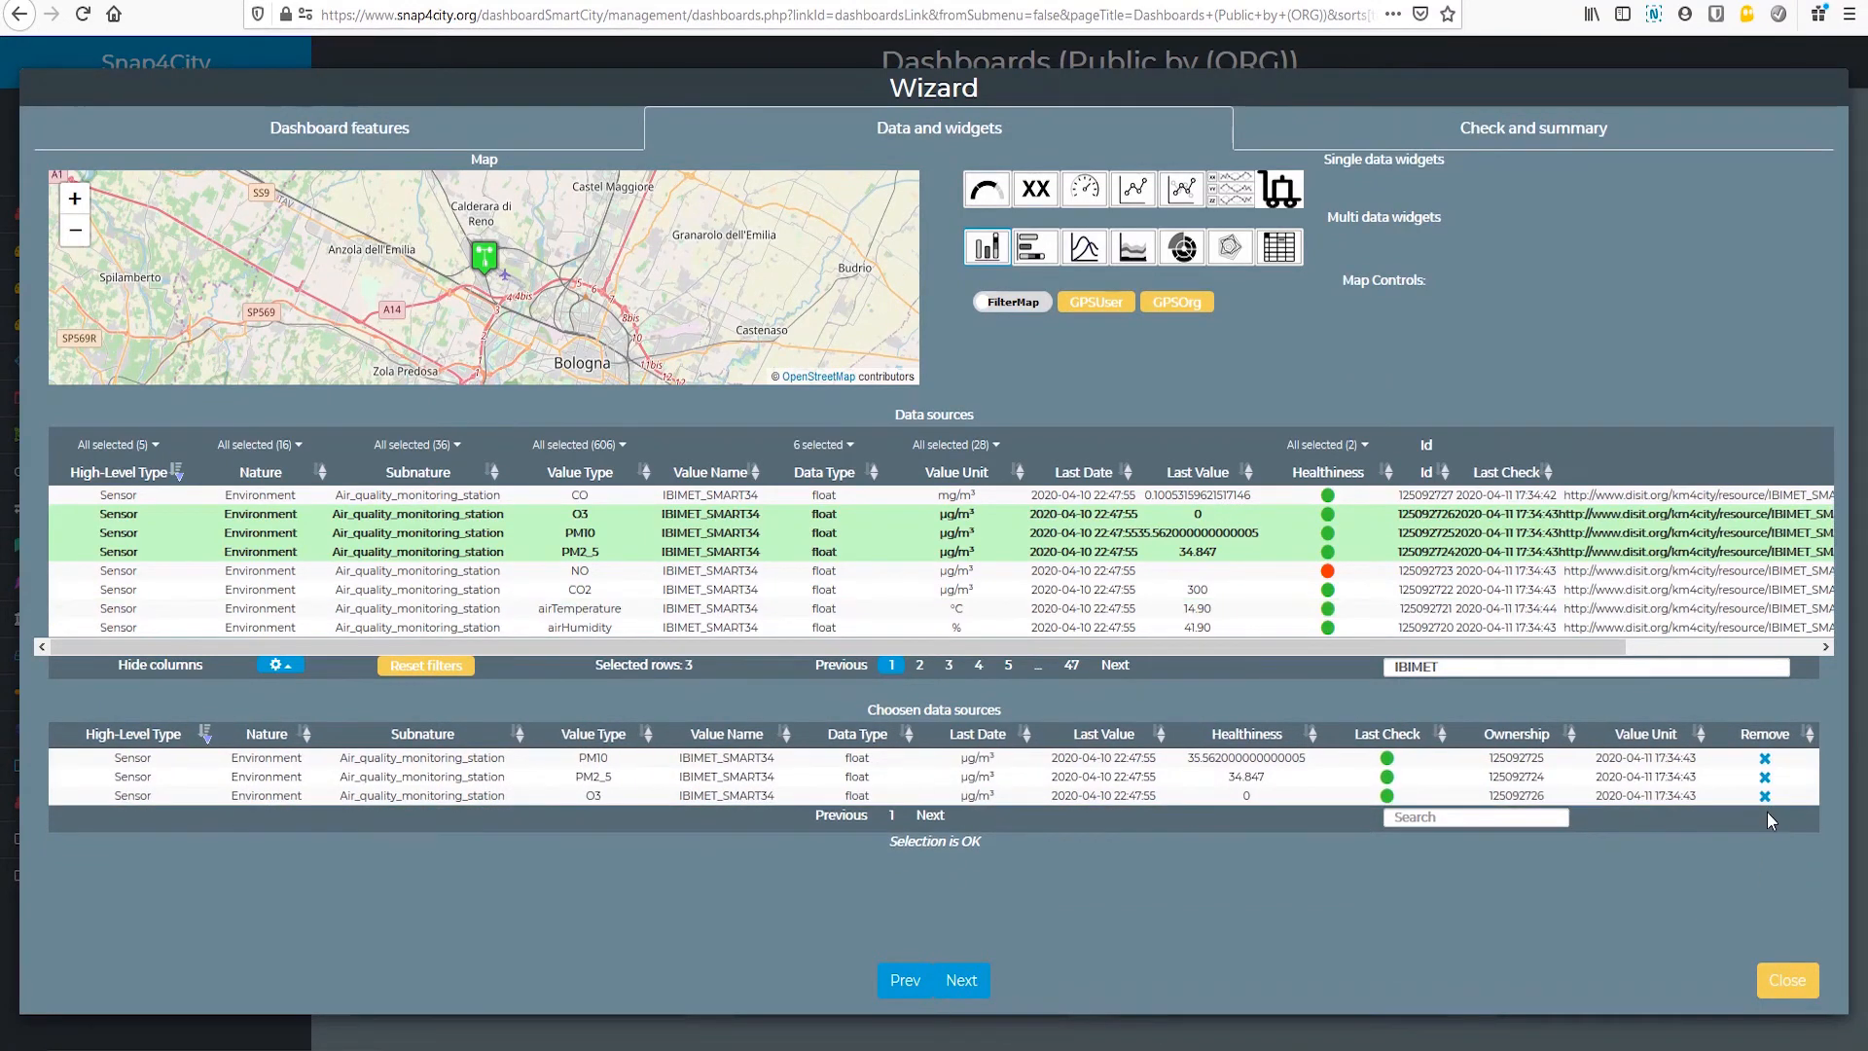
# Step: Add O3, PM10 and PM2_5 of IBIMET_SMART32 and PM10 and PM2_5 of IBIMET_SMART05 to the chosen data sources
pyautogui.click(919, 665)
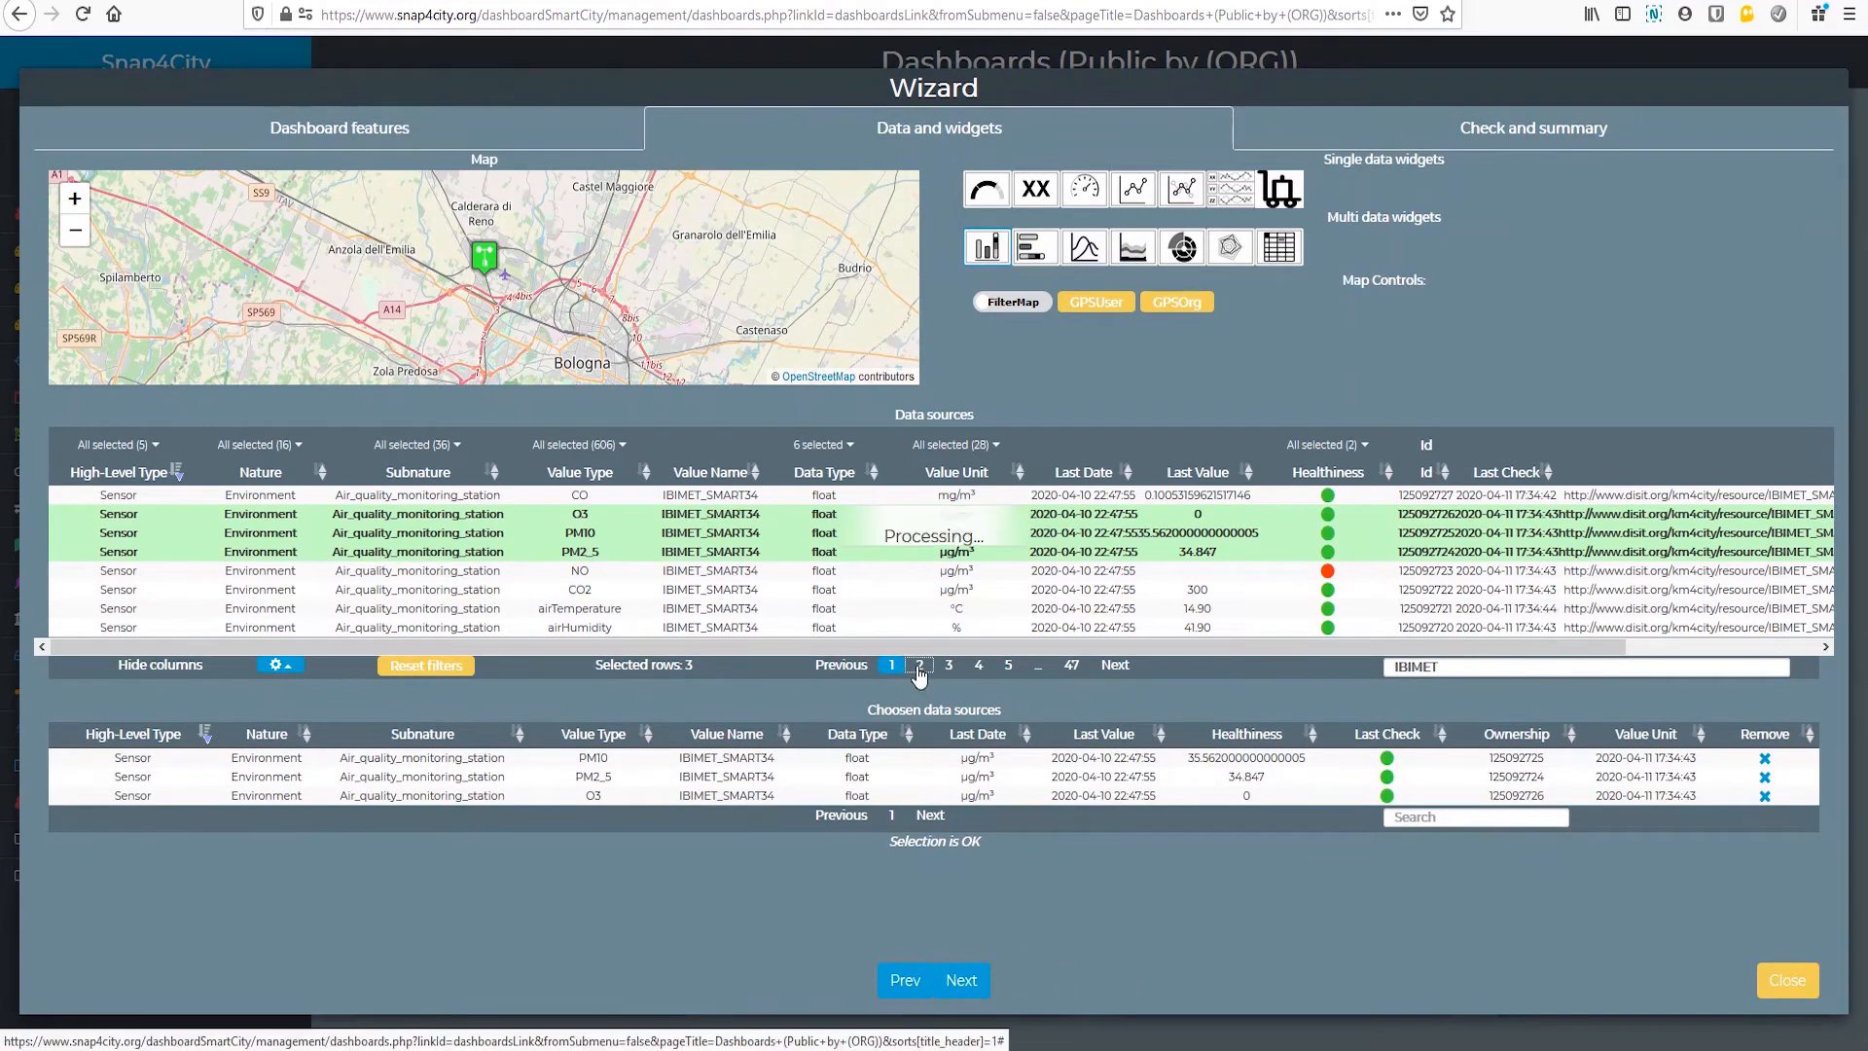
pyautogui.click(723, 515)
pyautogui.click(723, 533)
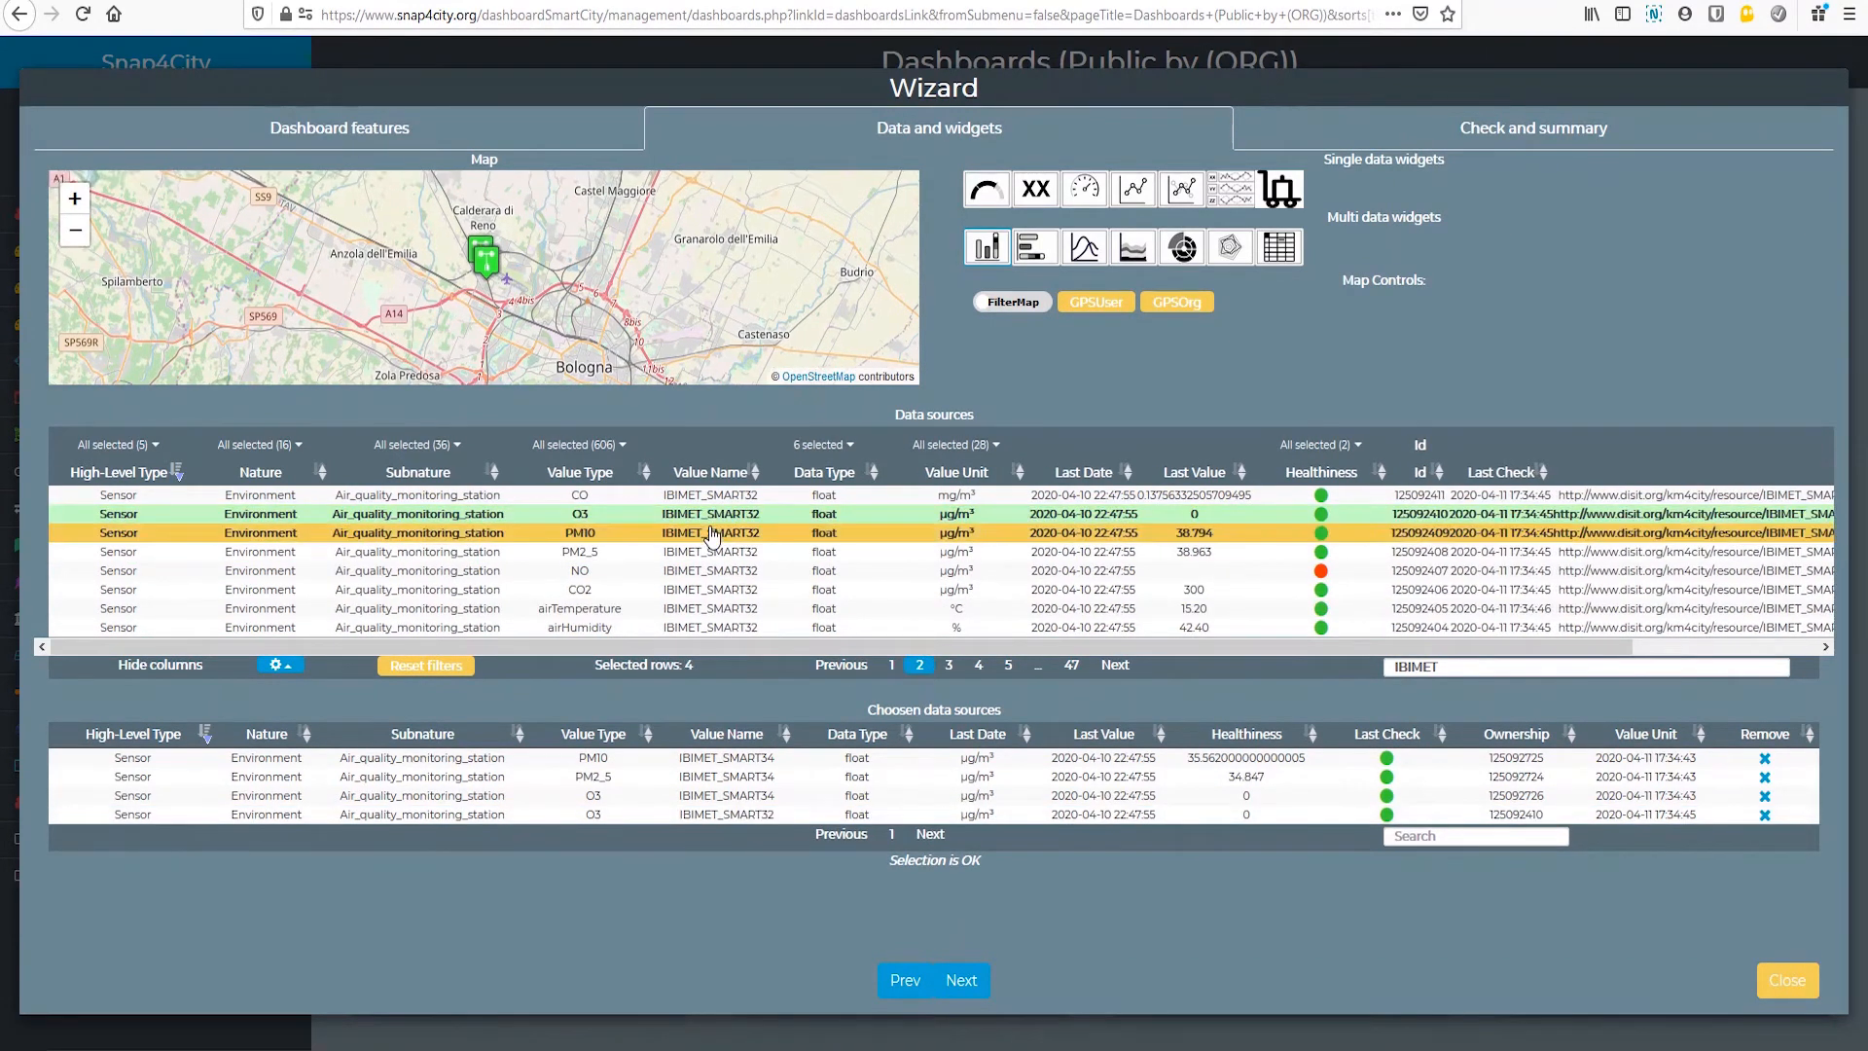
pyautogui.click(723, 552)
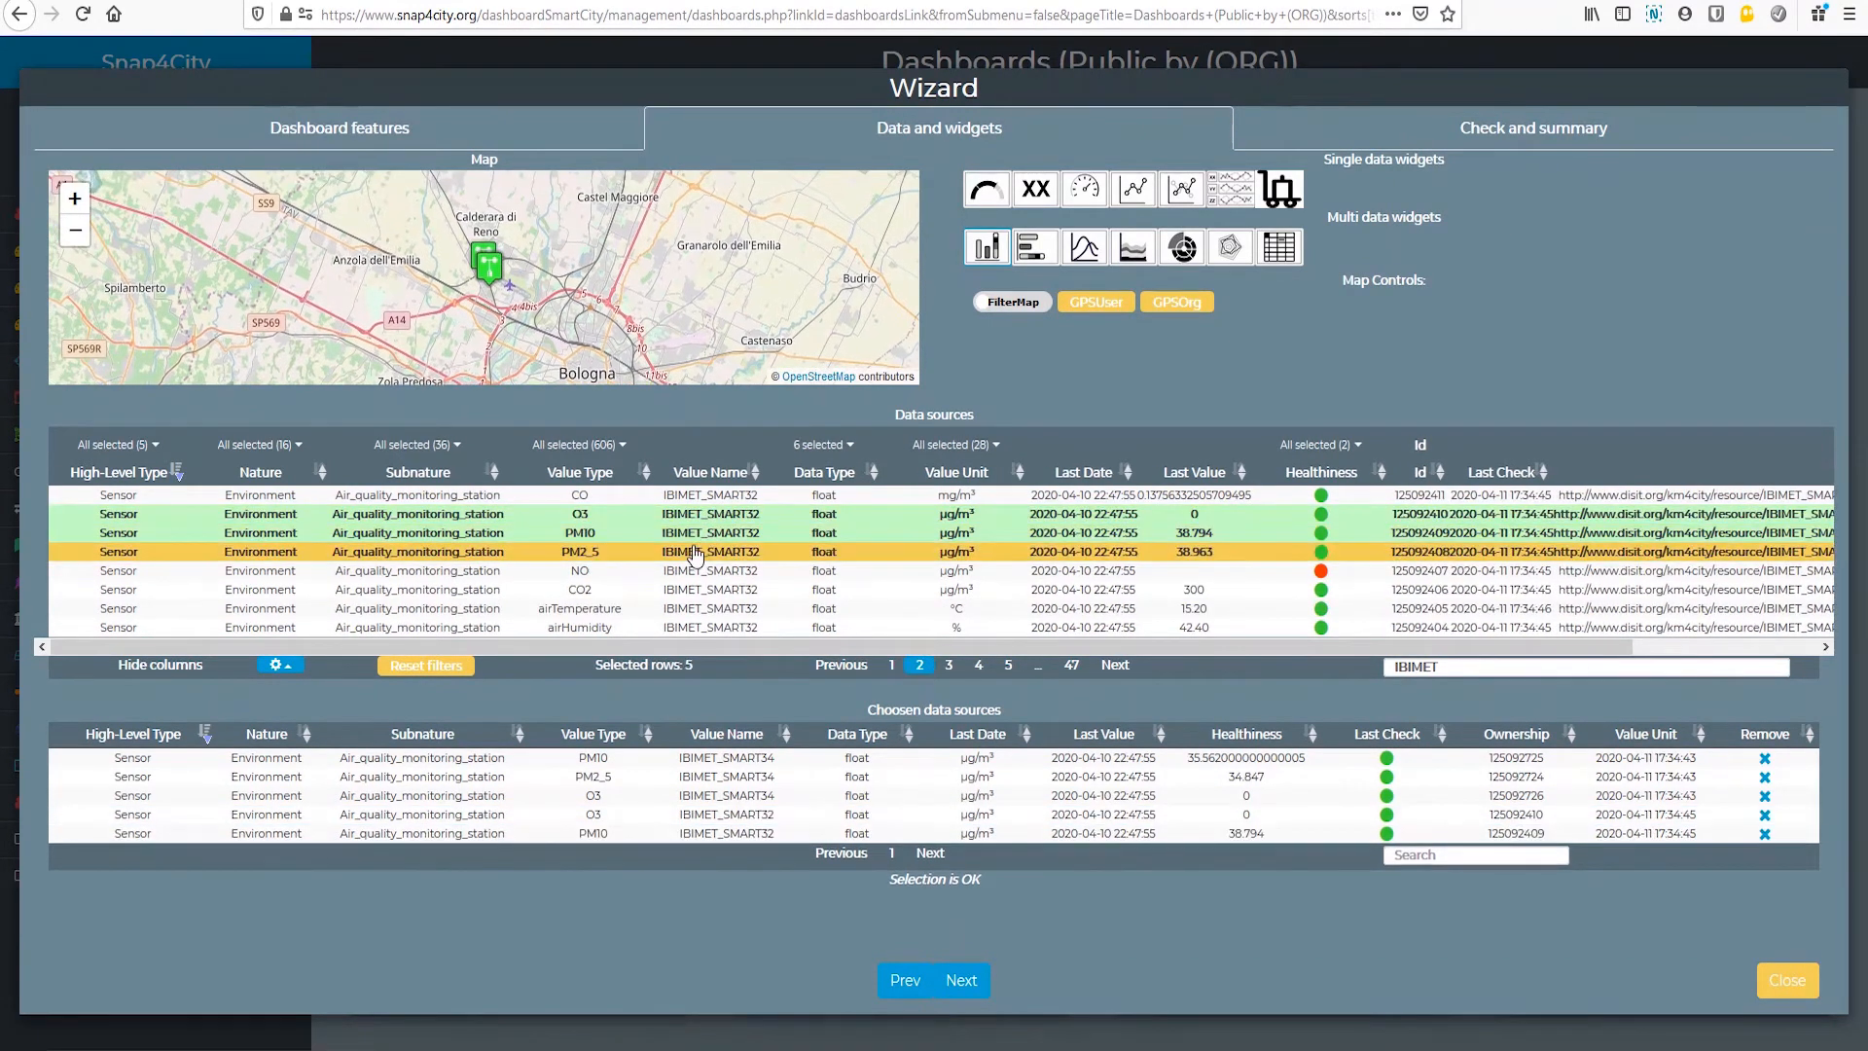
pyautogui.click(949, 666)
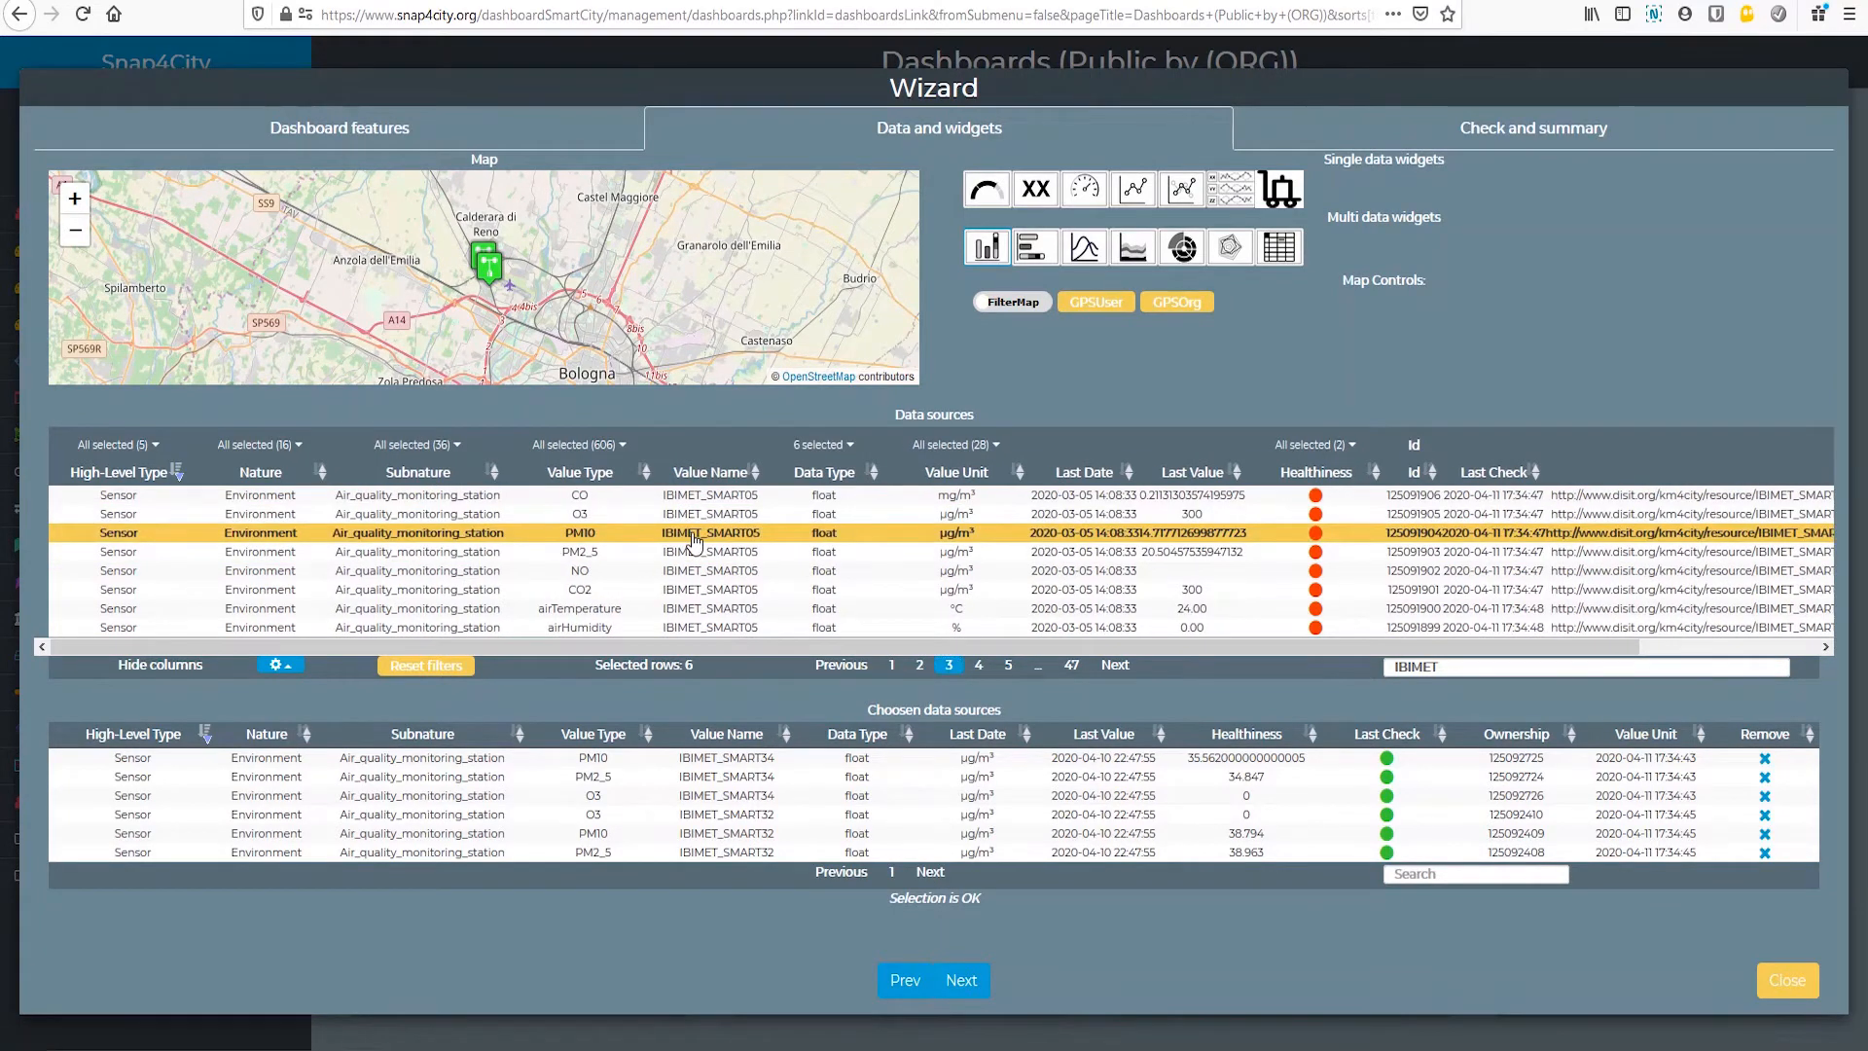
pyautogui.click(692, 533)
pyautogui.click(693, 552)
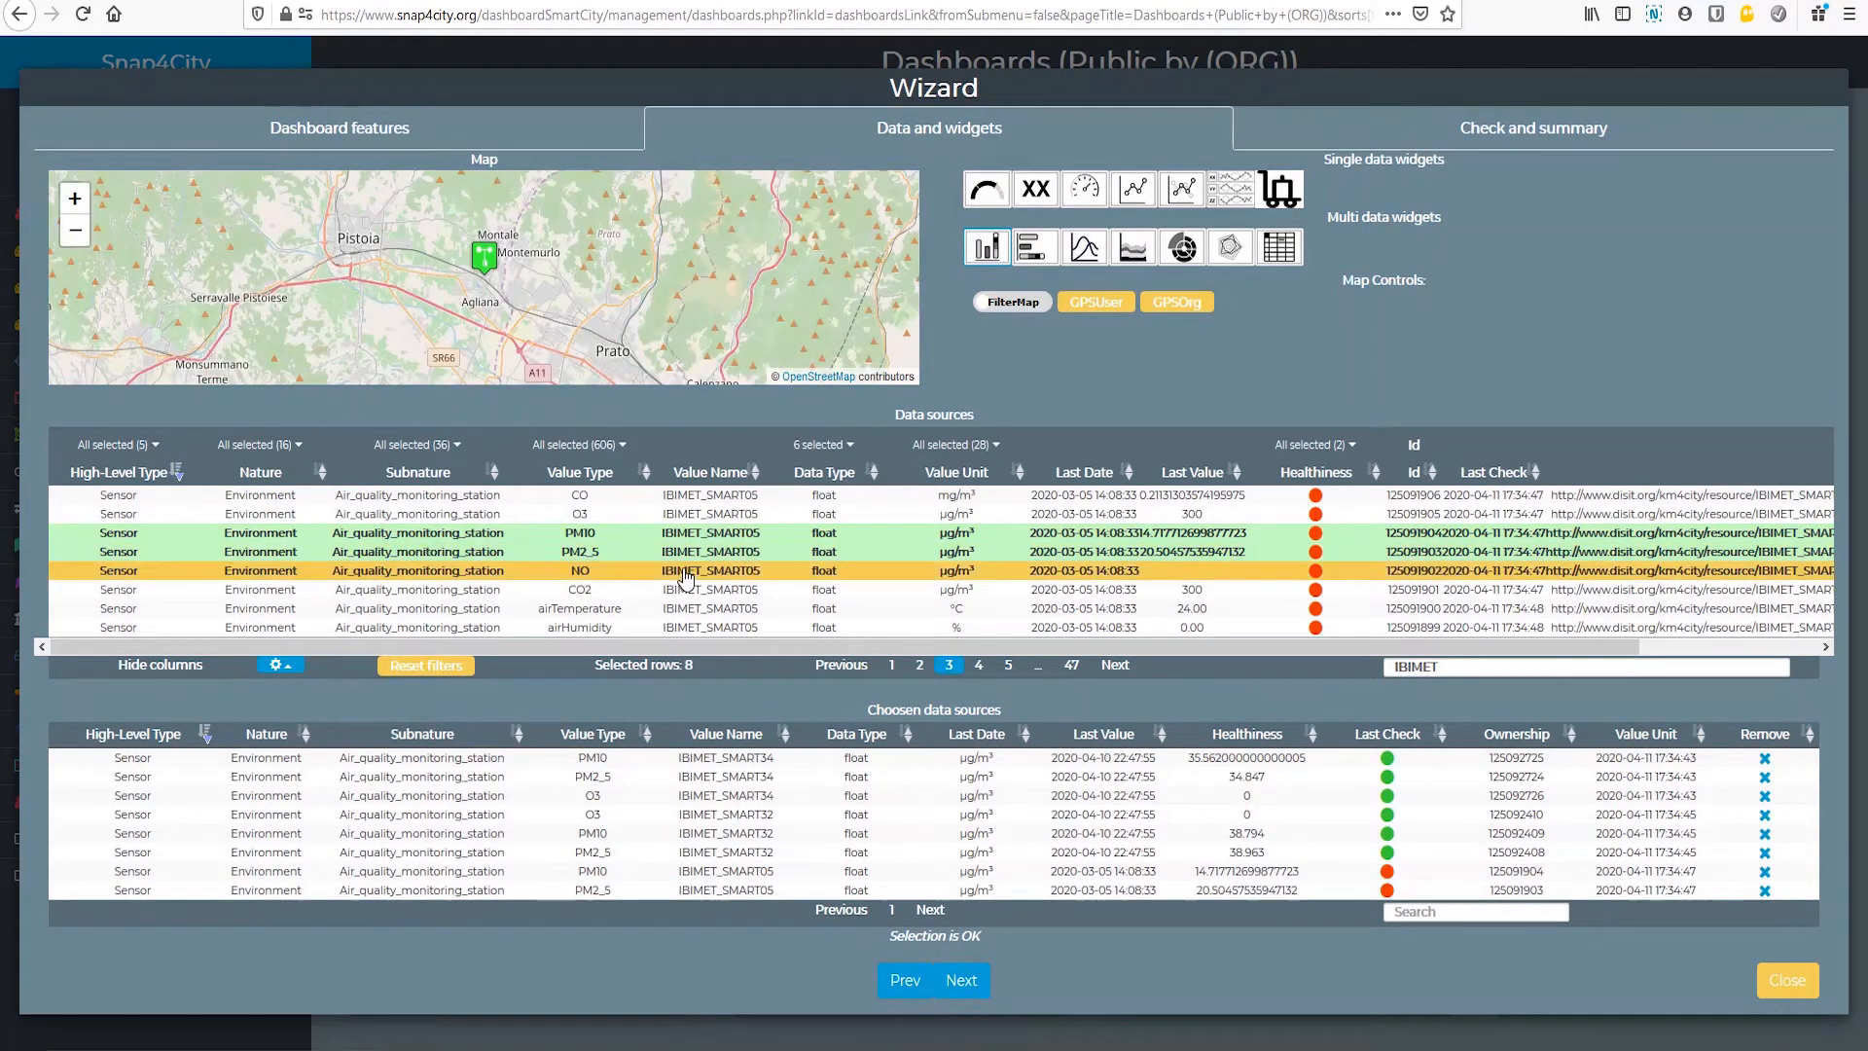
# Step: Add O3 of IBIMET_SMART05 and O3, PM10 and PM2_5 of IBIMET_SMART29 to the chosen sources, and create the dashboard
pyautogui.click(694, 514)
pyautogui.click(978, 666)
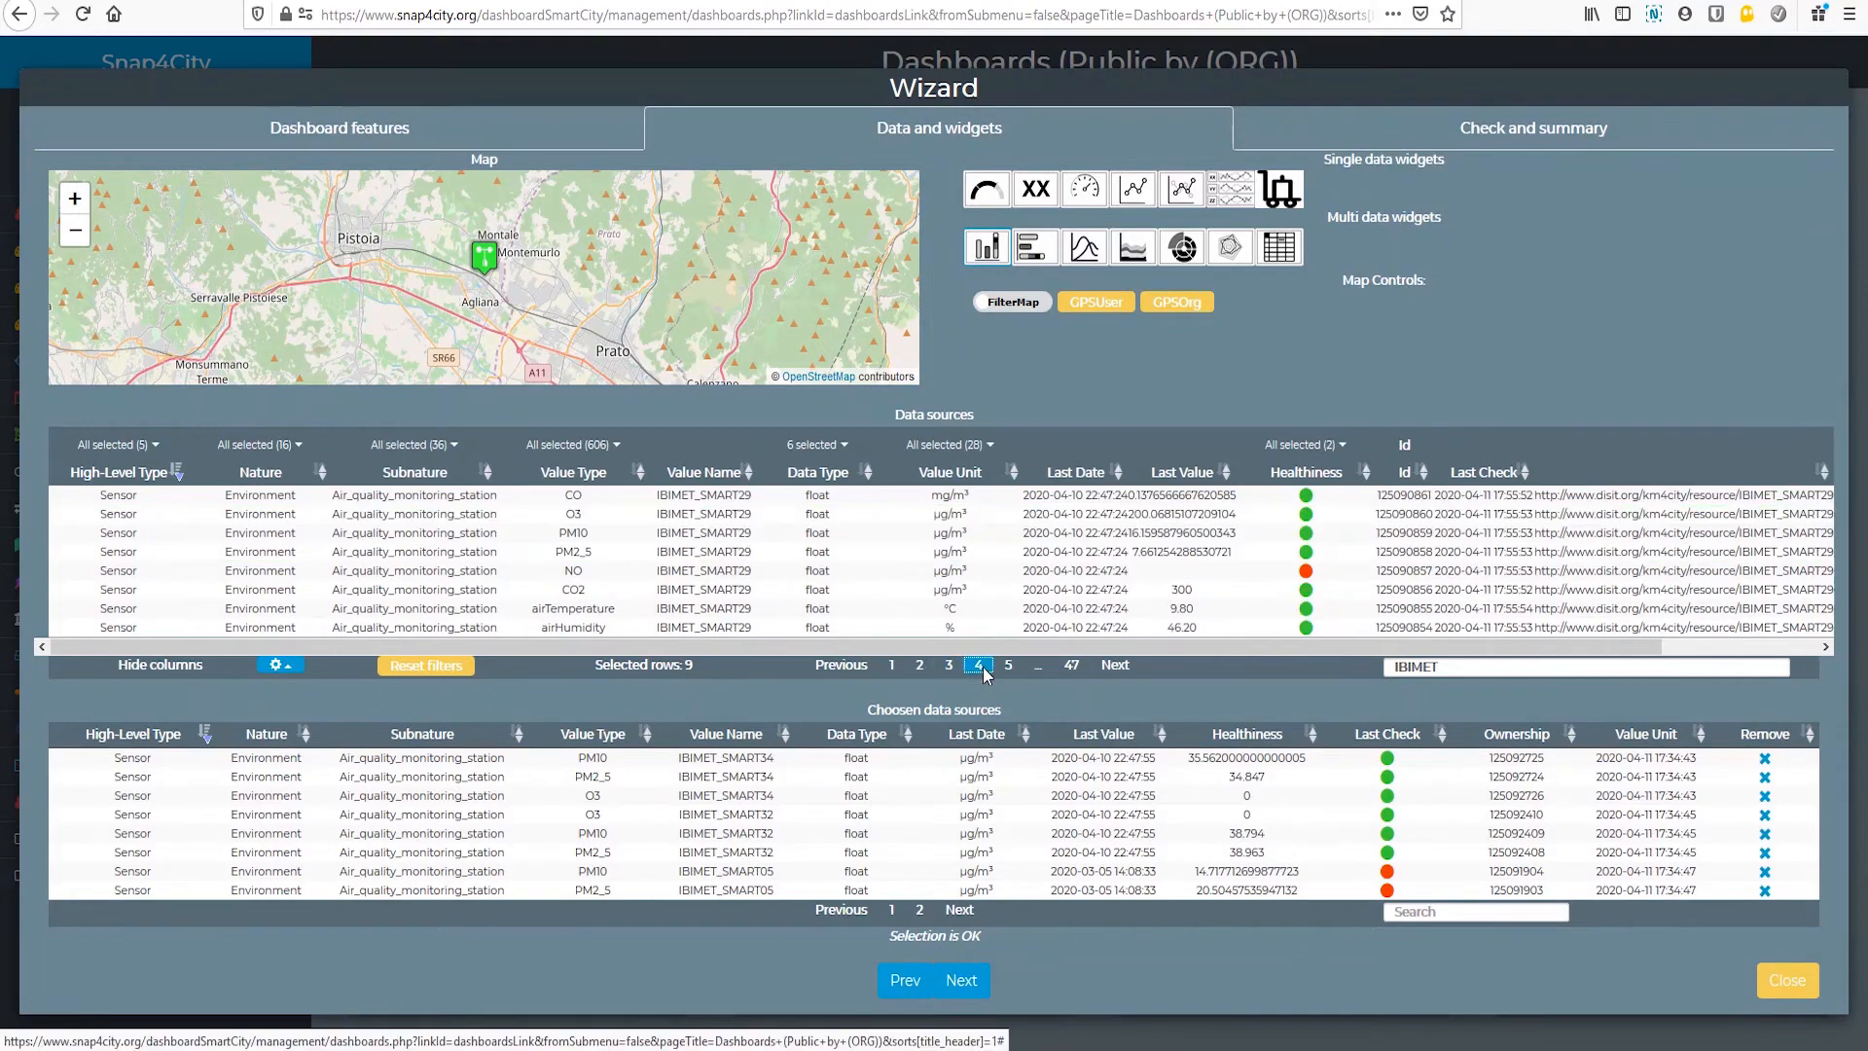
pyautogui.click(744, 514)
pyautogui.click(732, 533)
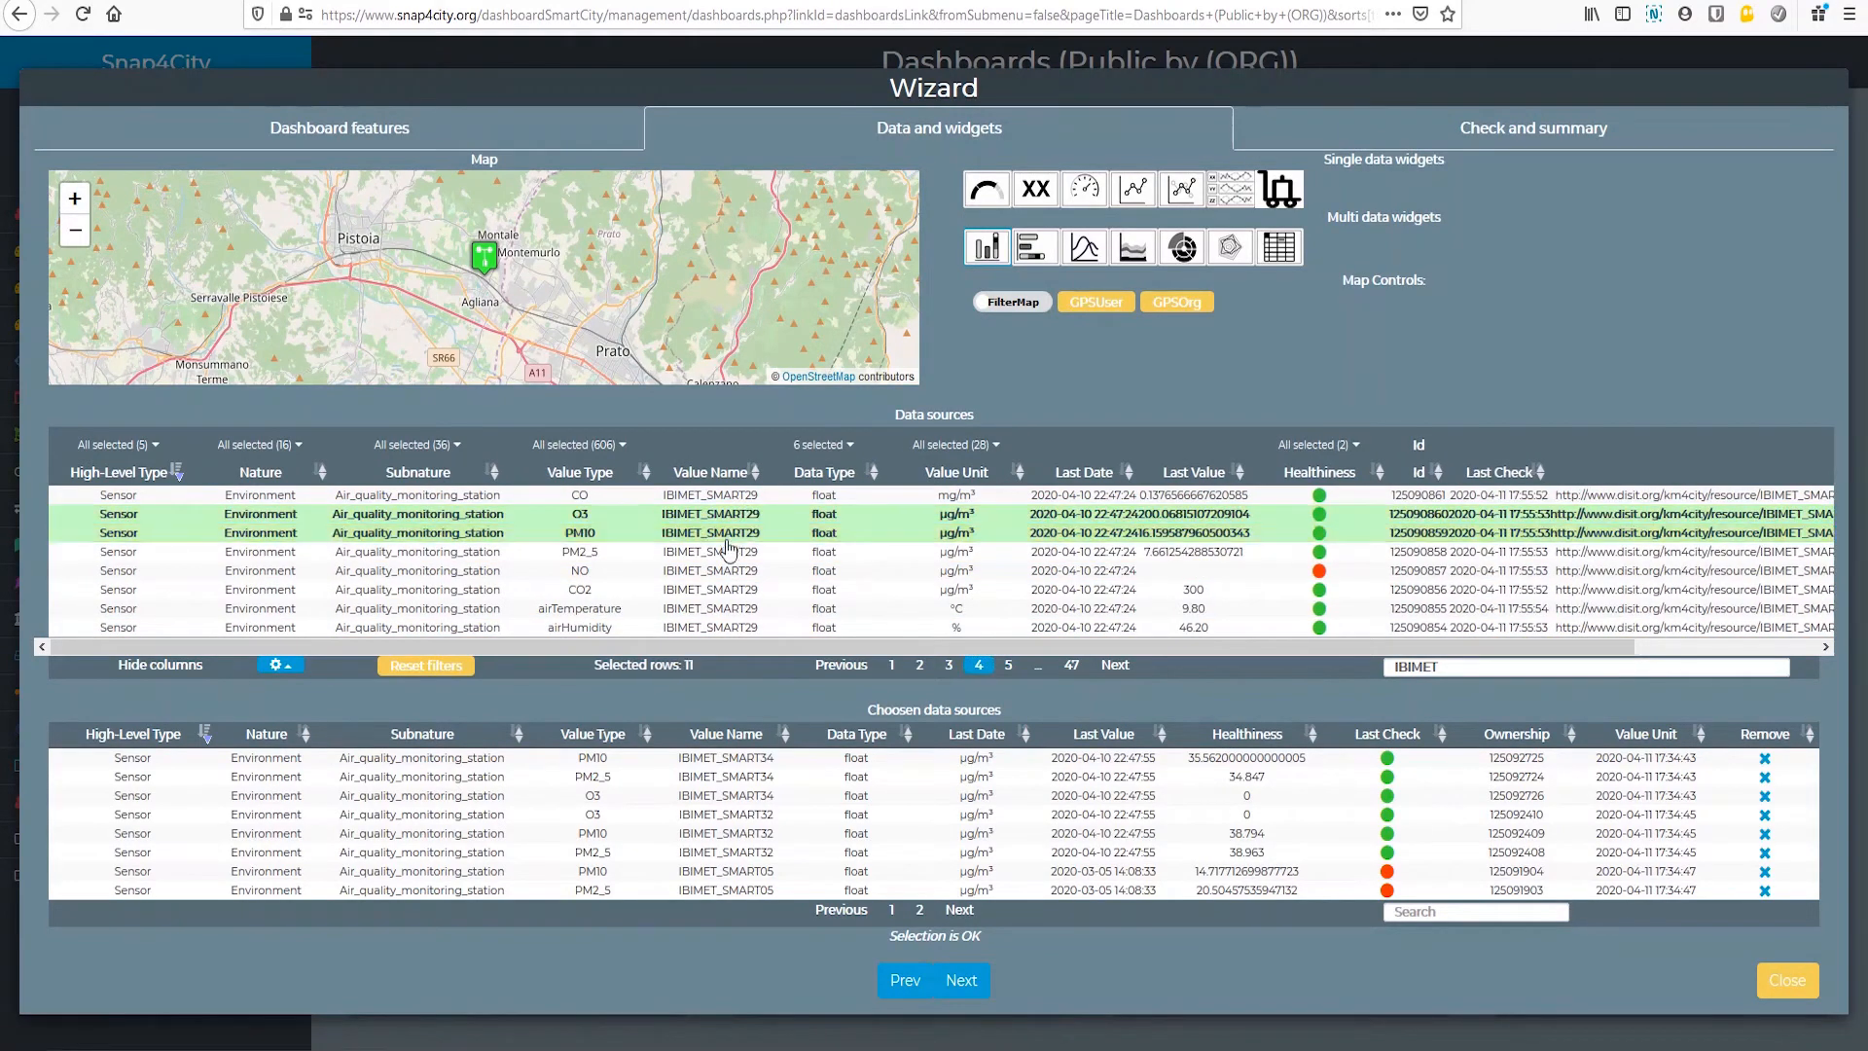
pyautogui.click(961, 980)
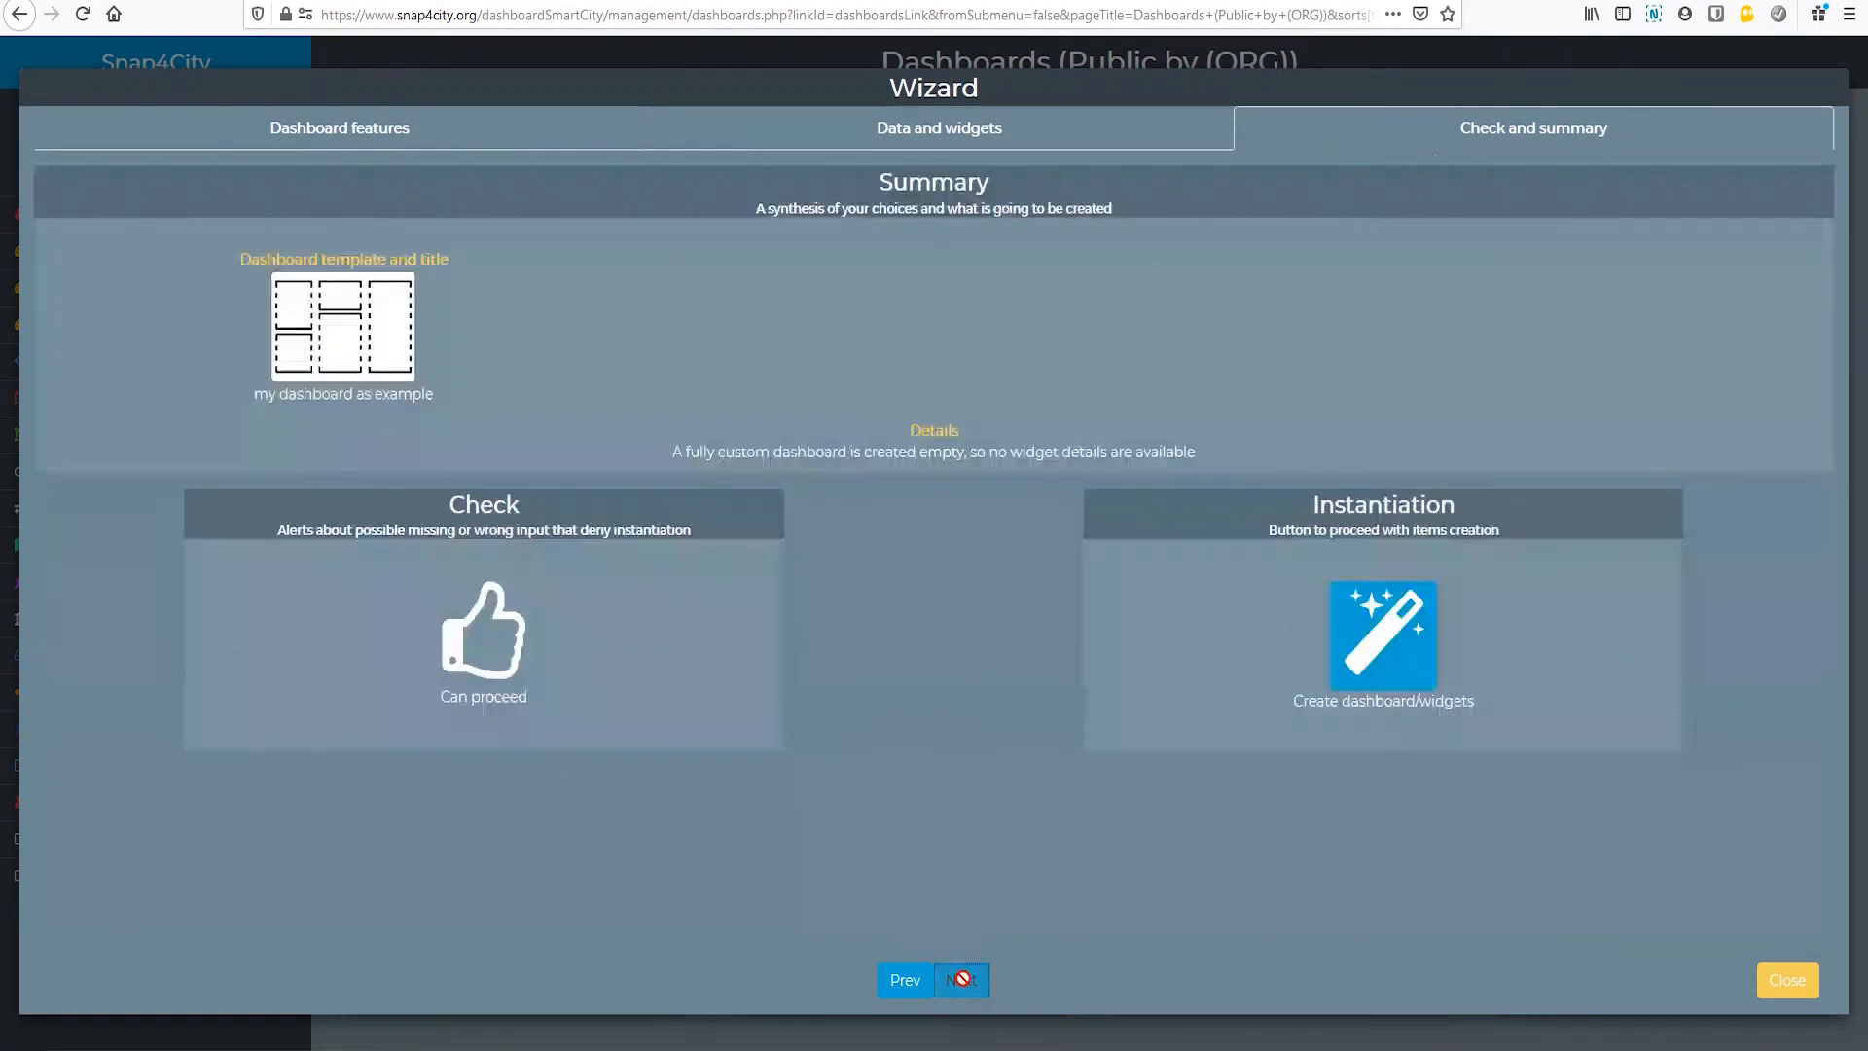
pyautogui.click(1407, 662)
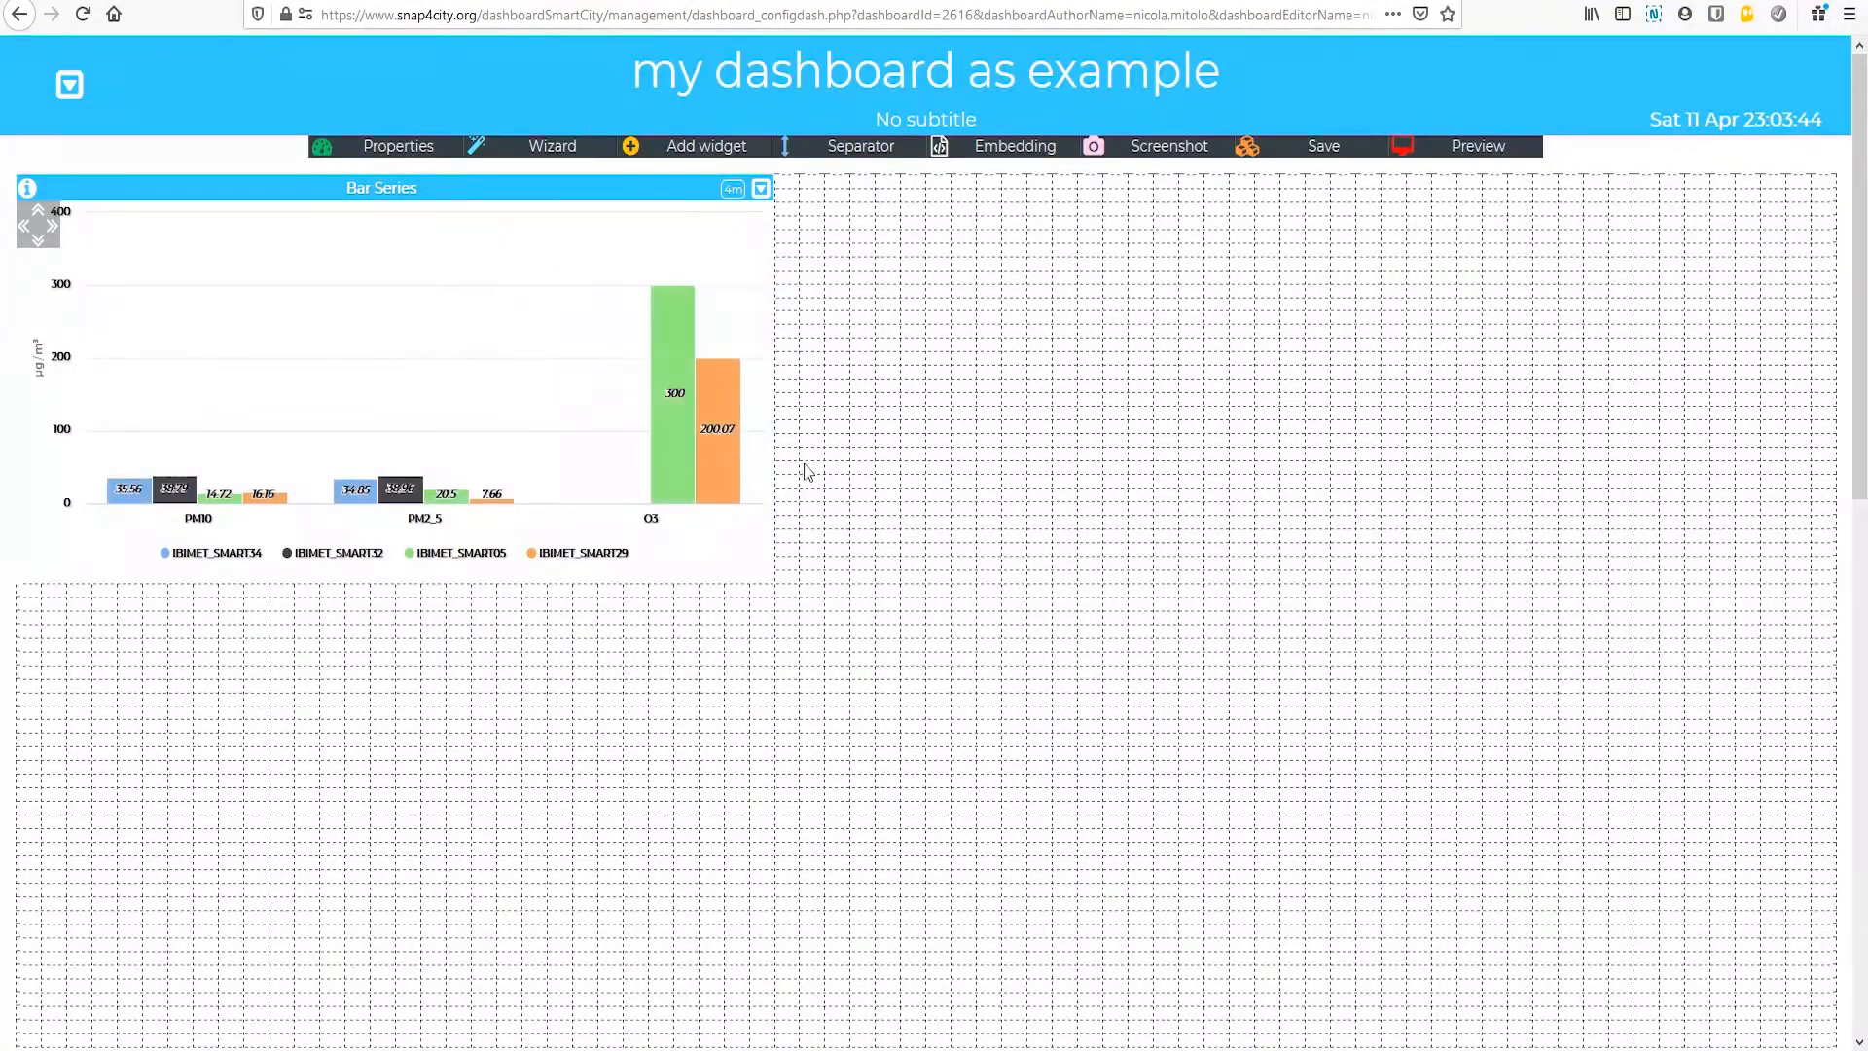
# Step: Change the Bar Series widget's chart type to Vertical stacked bars and confirm the widget modification
pyautogui.click(761, 188)
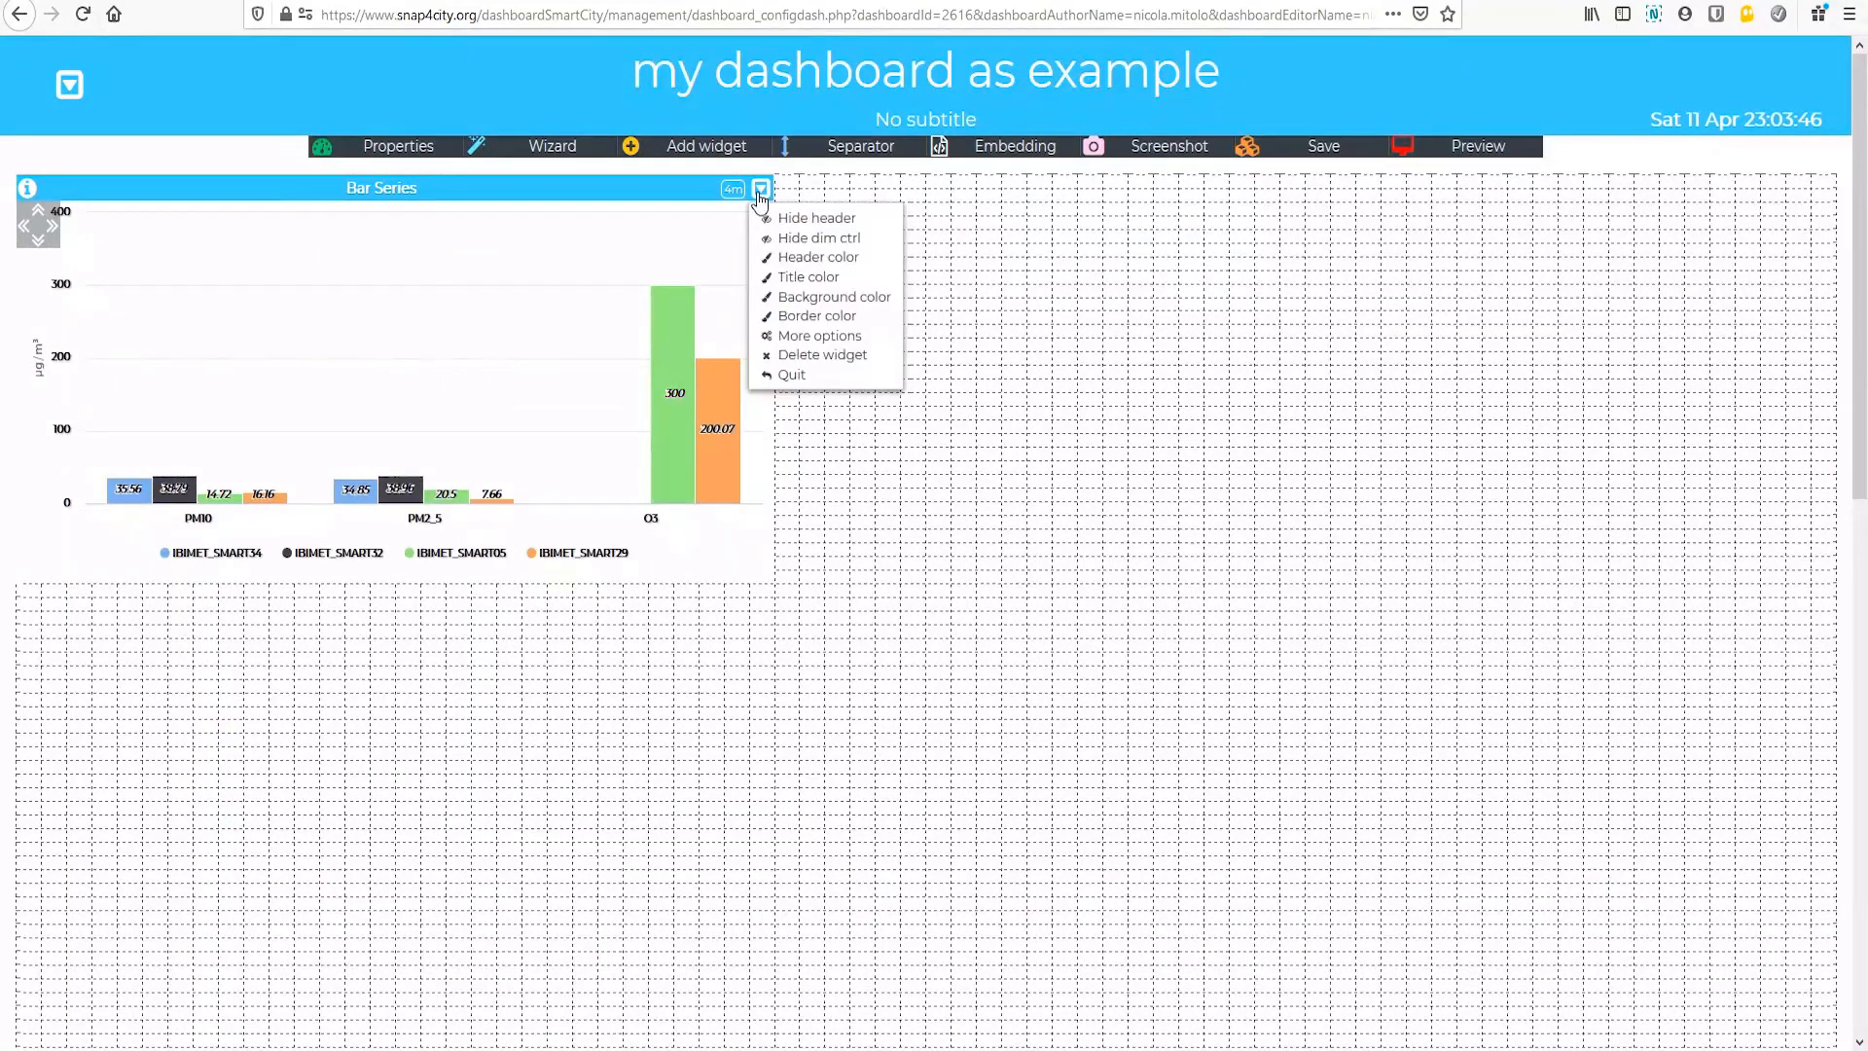
pyautogui.click(816, 338)
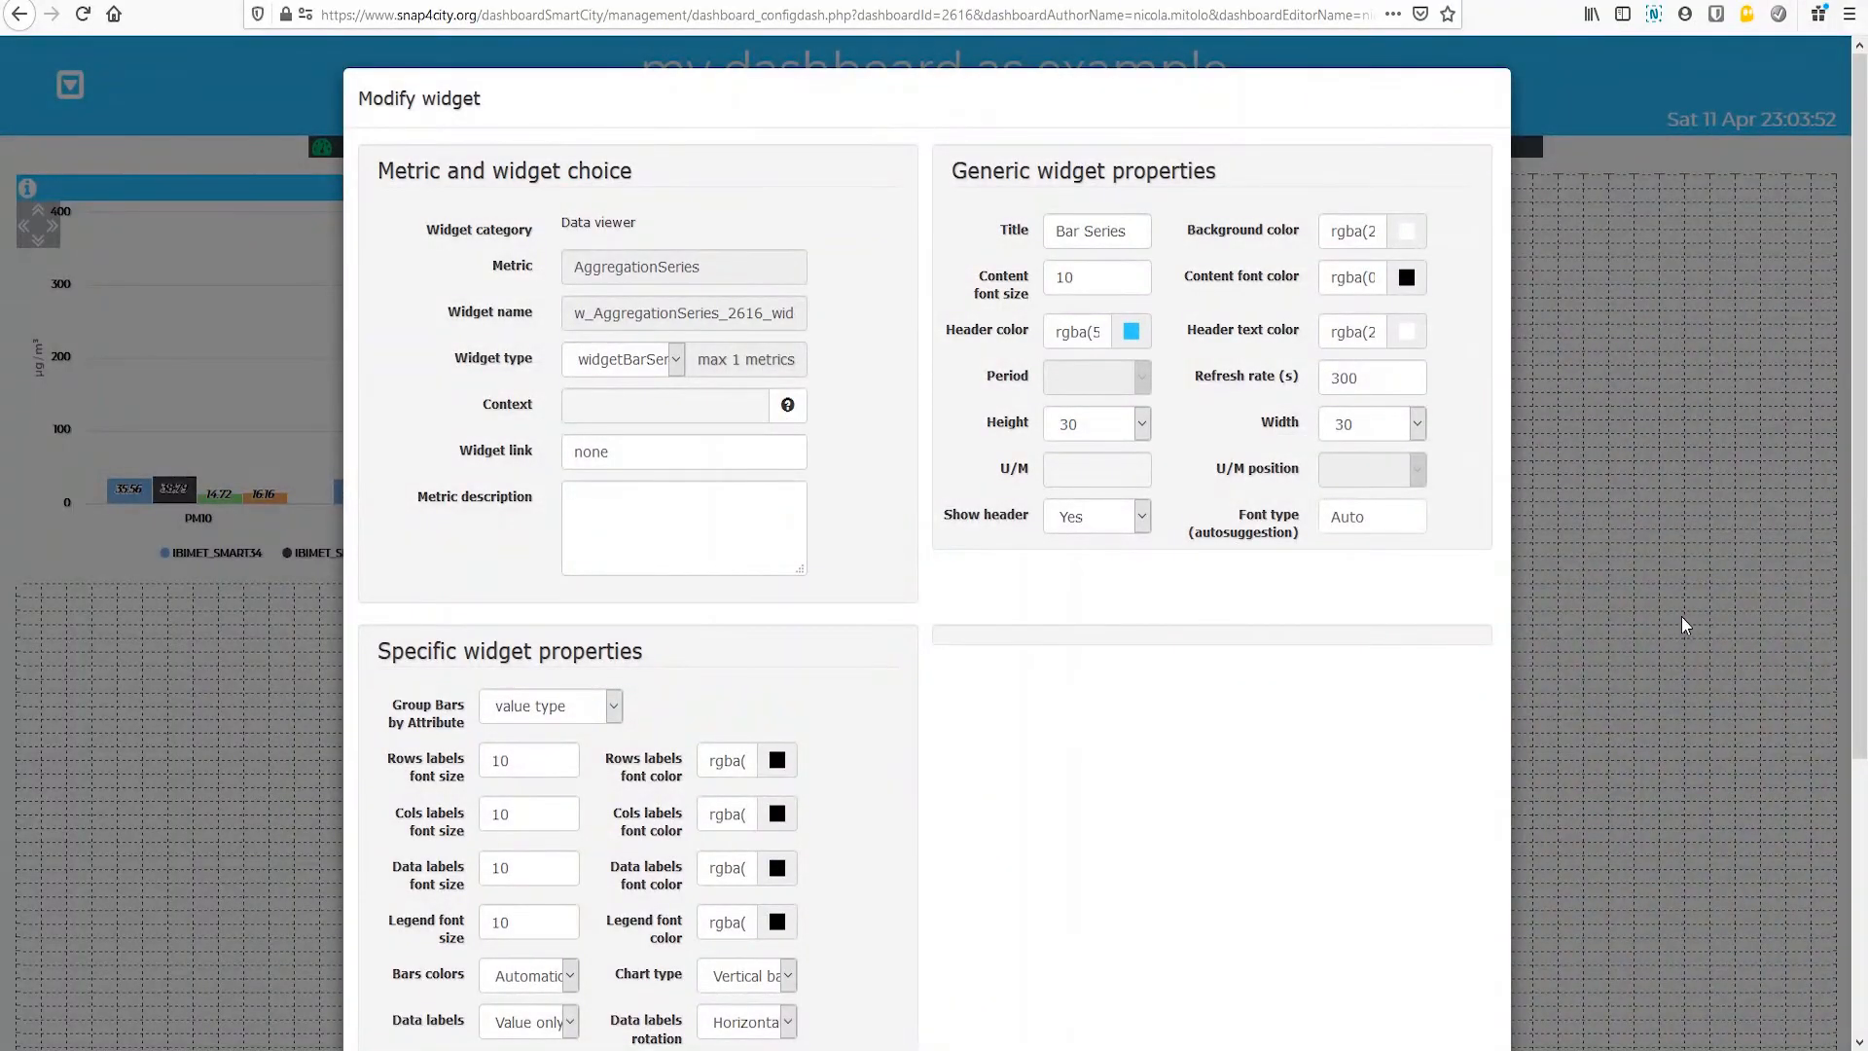
pyautogui.scroll(-3, 1861, 415)
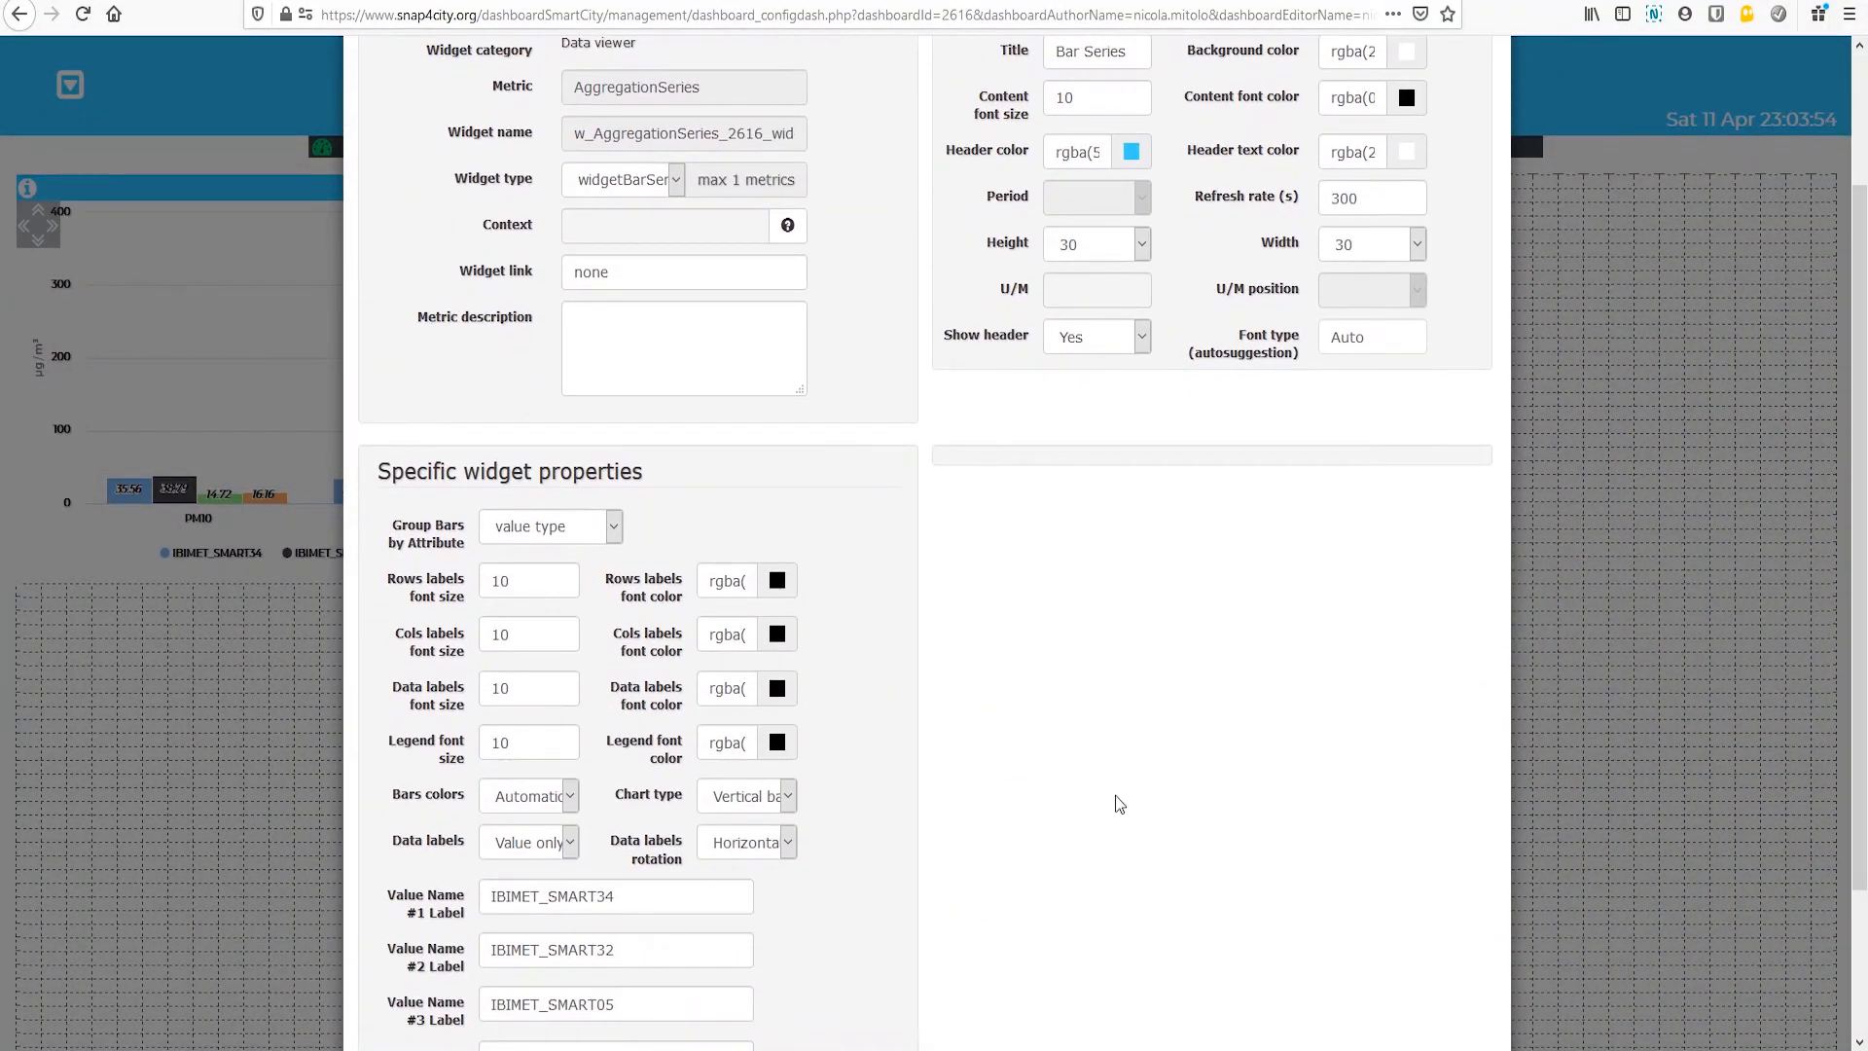
pyautogui.click(789, 798)
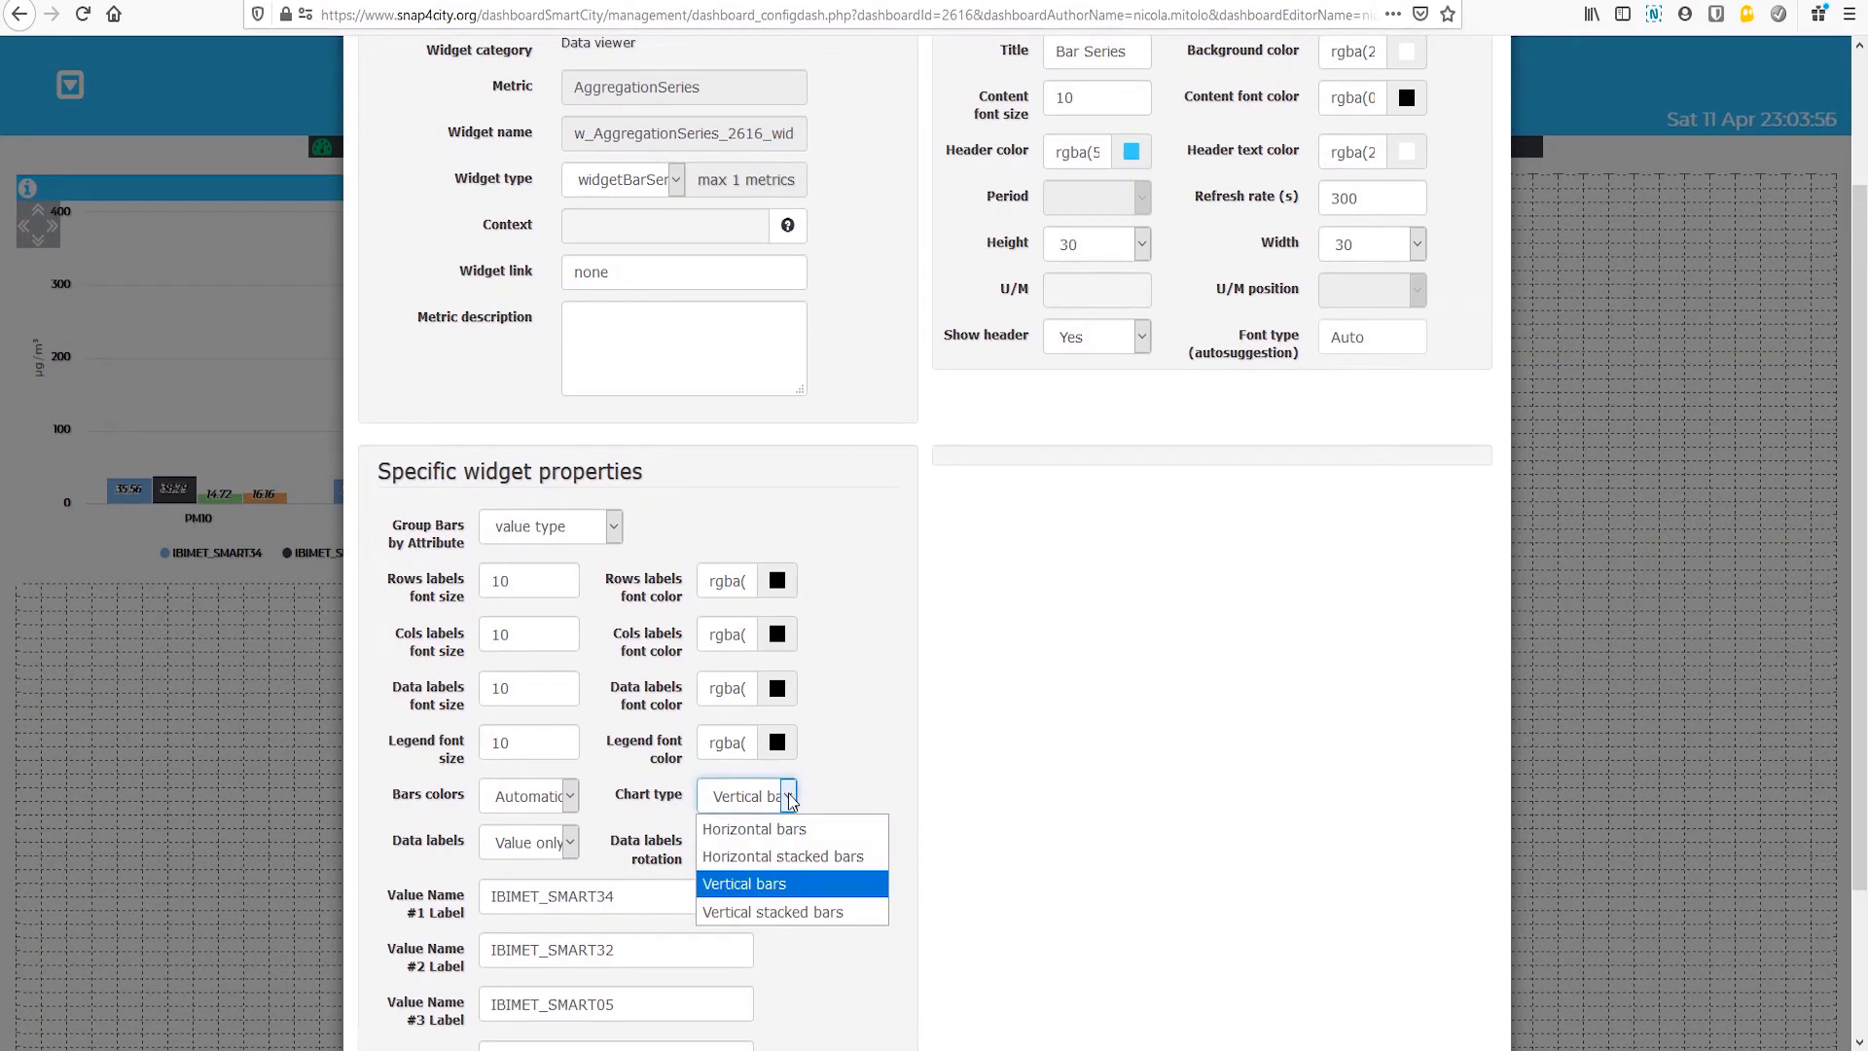
pyautogui.click(779, 913)
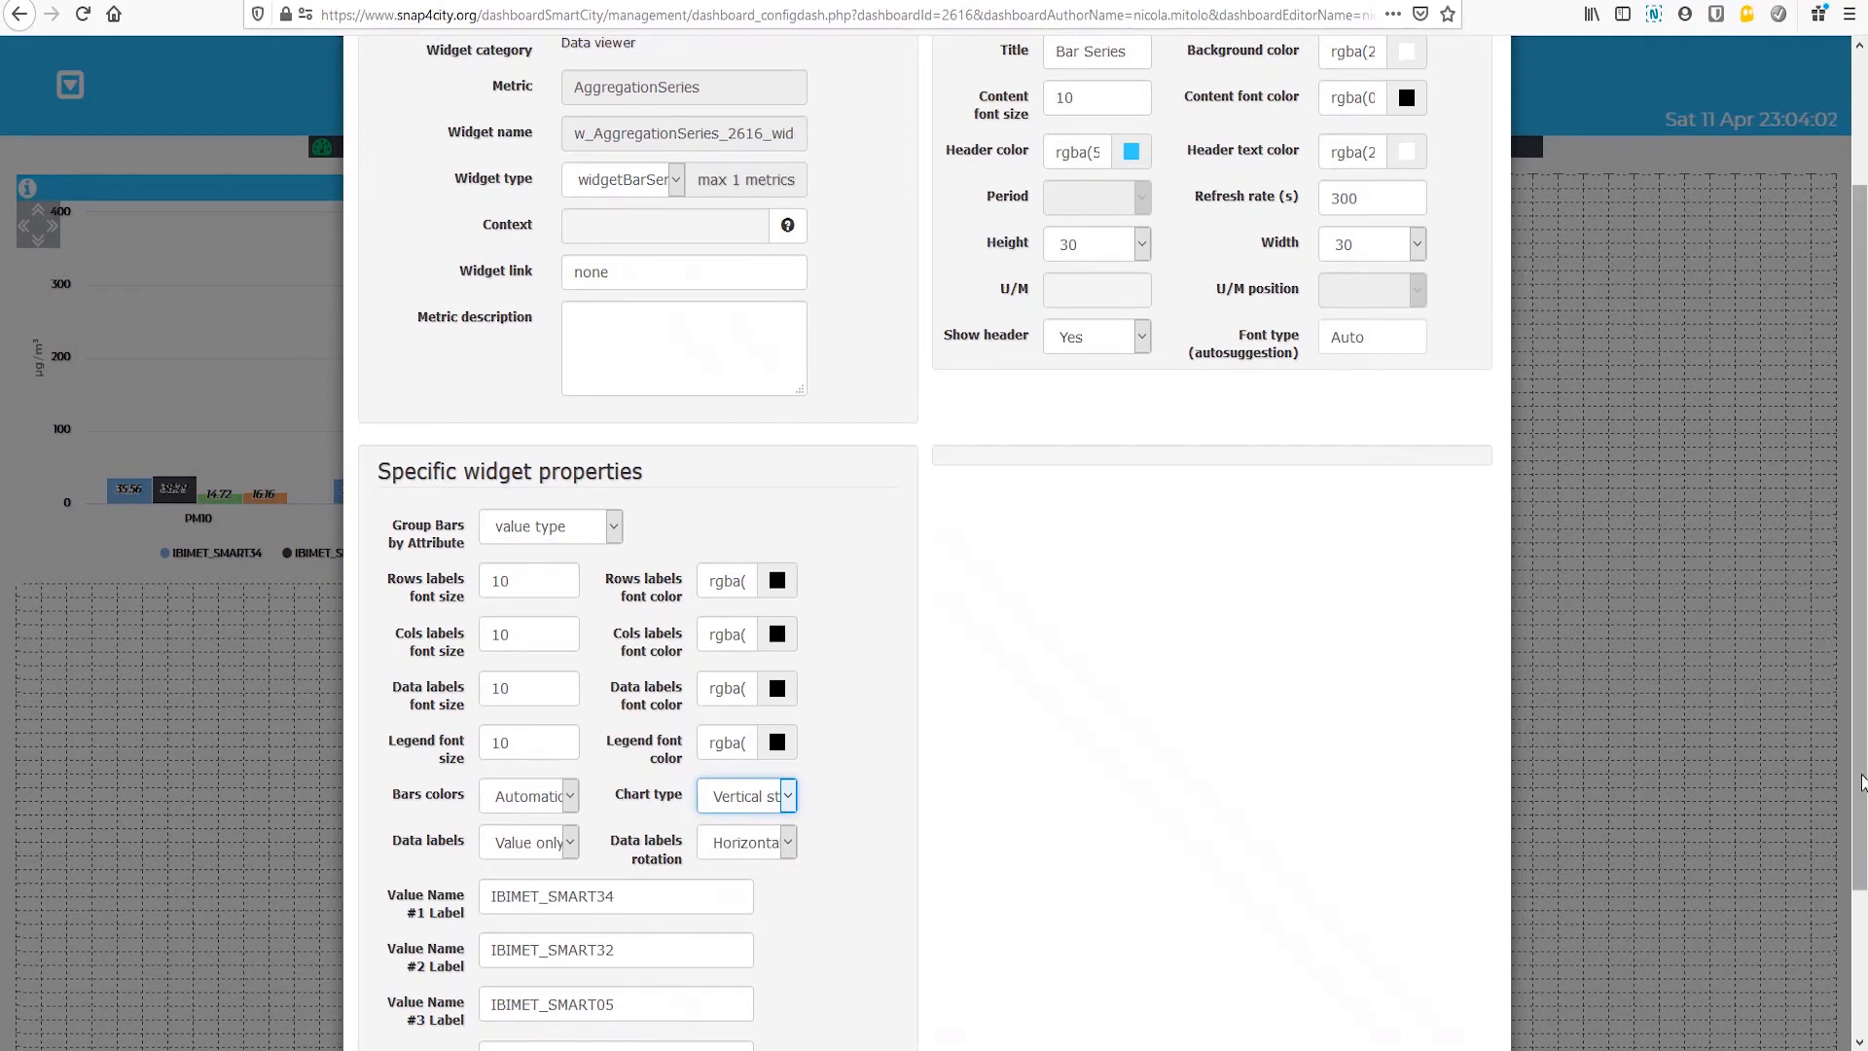
pyautogui.scroll(-3, 1435, 934)
pyautogui.click(1424, 1017)
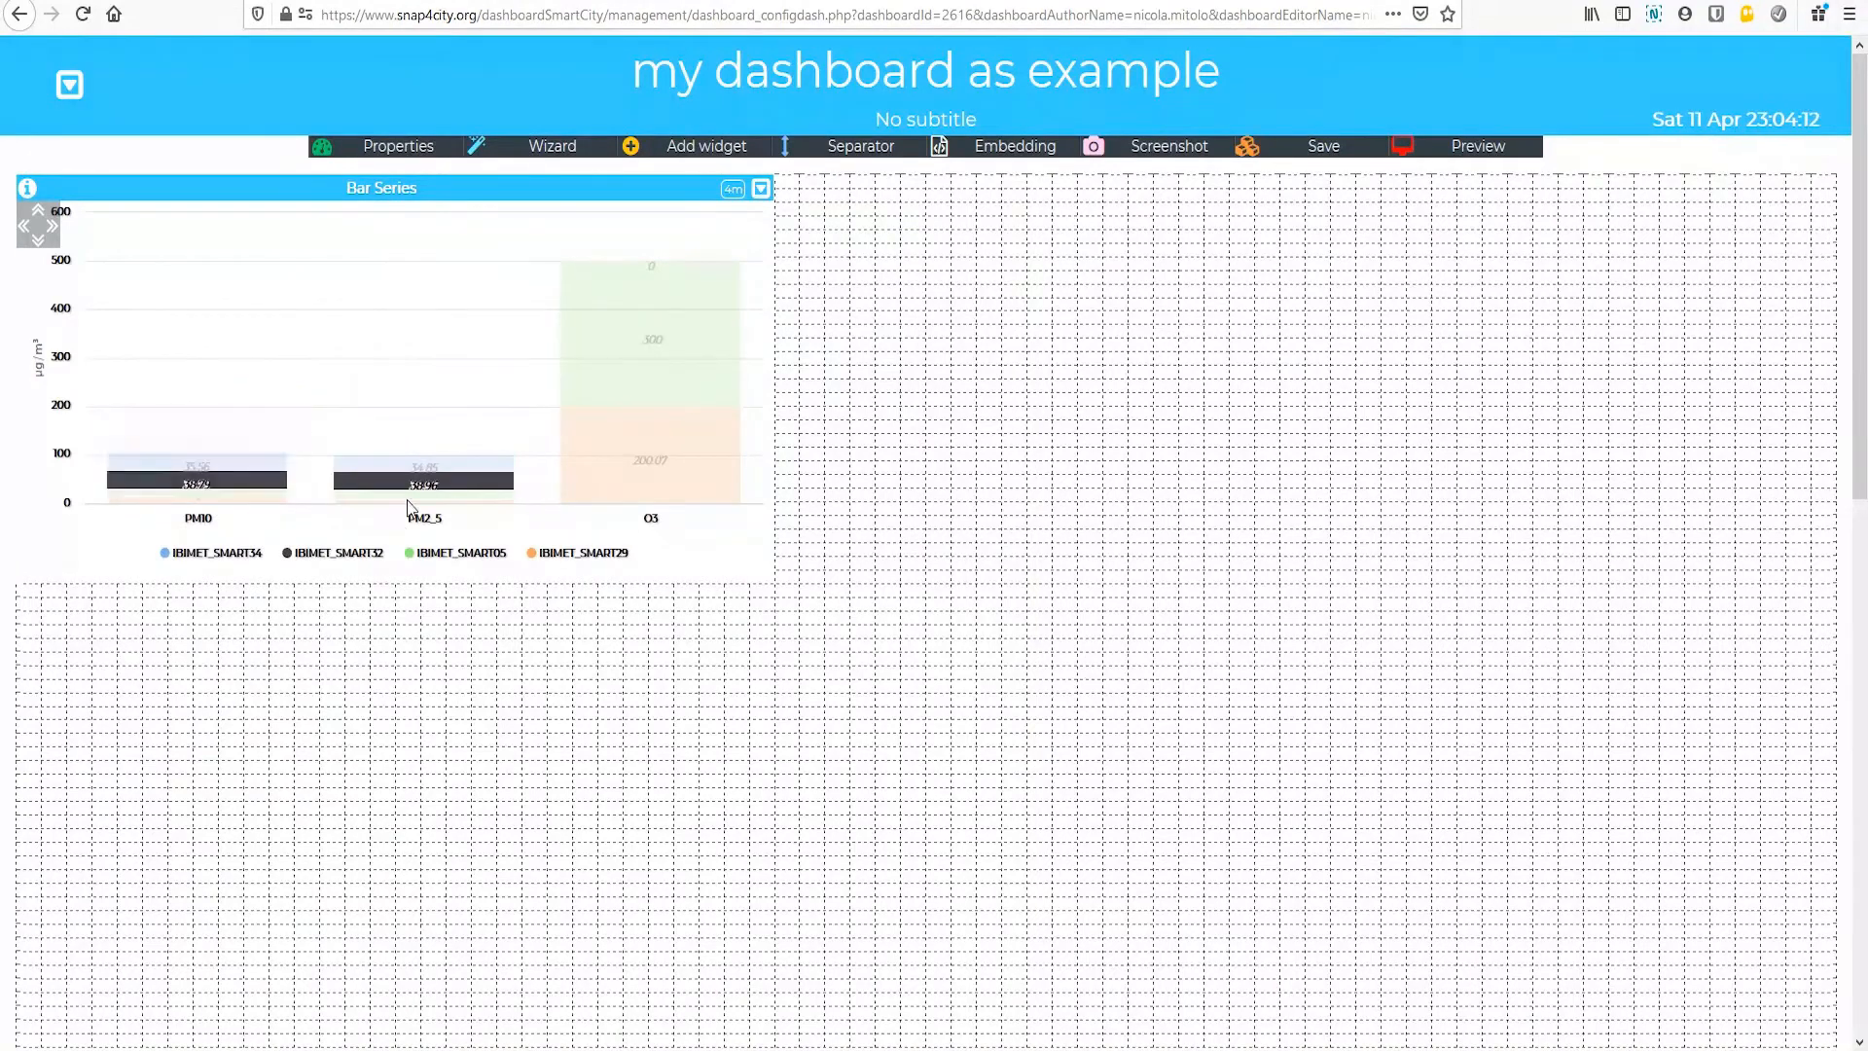
pyautogui.moveTo(477, 467)
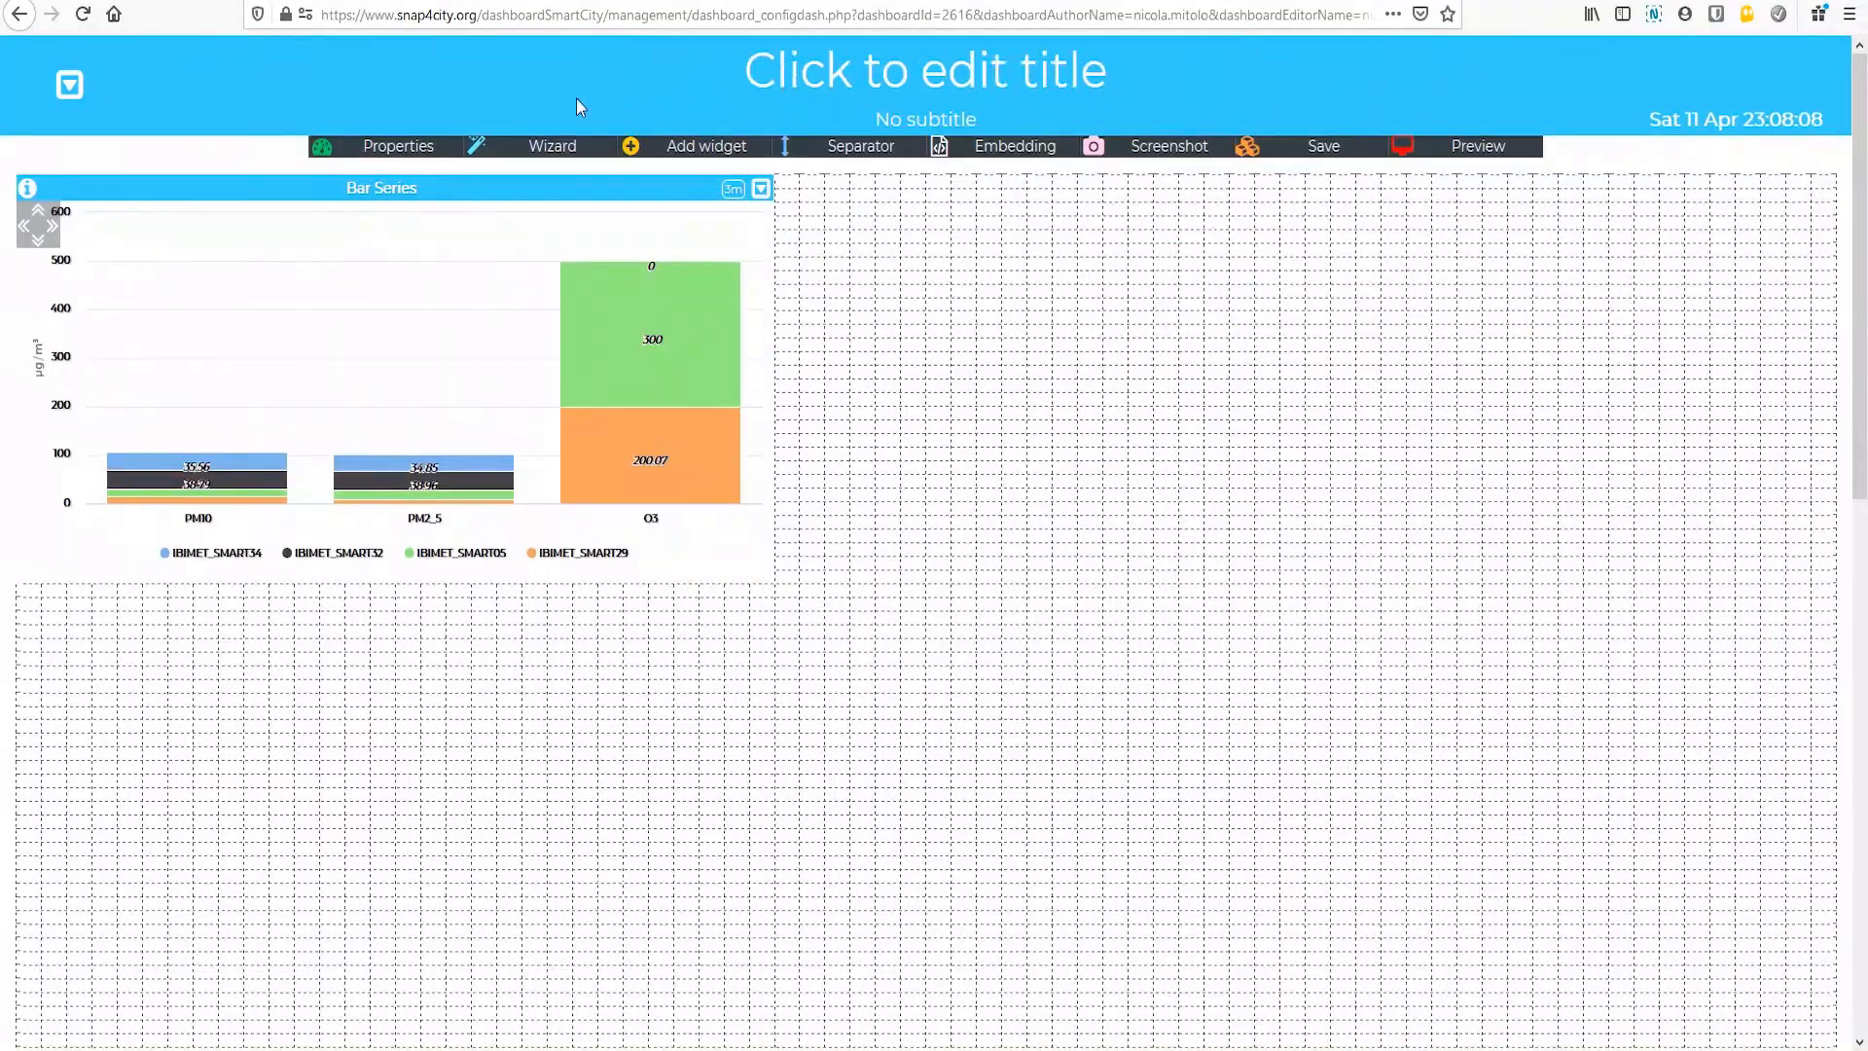
# Step: Start a curved-line graph widget in the wizard, filter by "IBIMET" and choose O3, PM10 and PM2_5 of IBIMET_SMART34
pyautogui.click(541, 148)
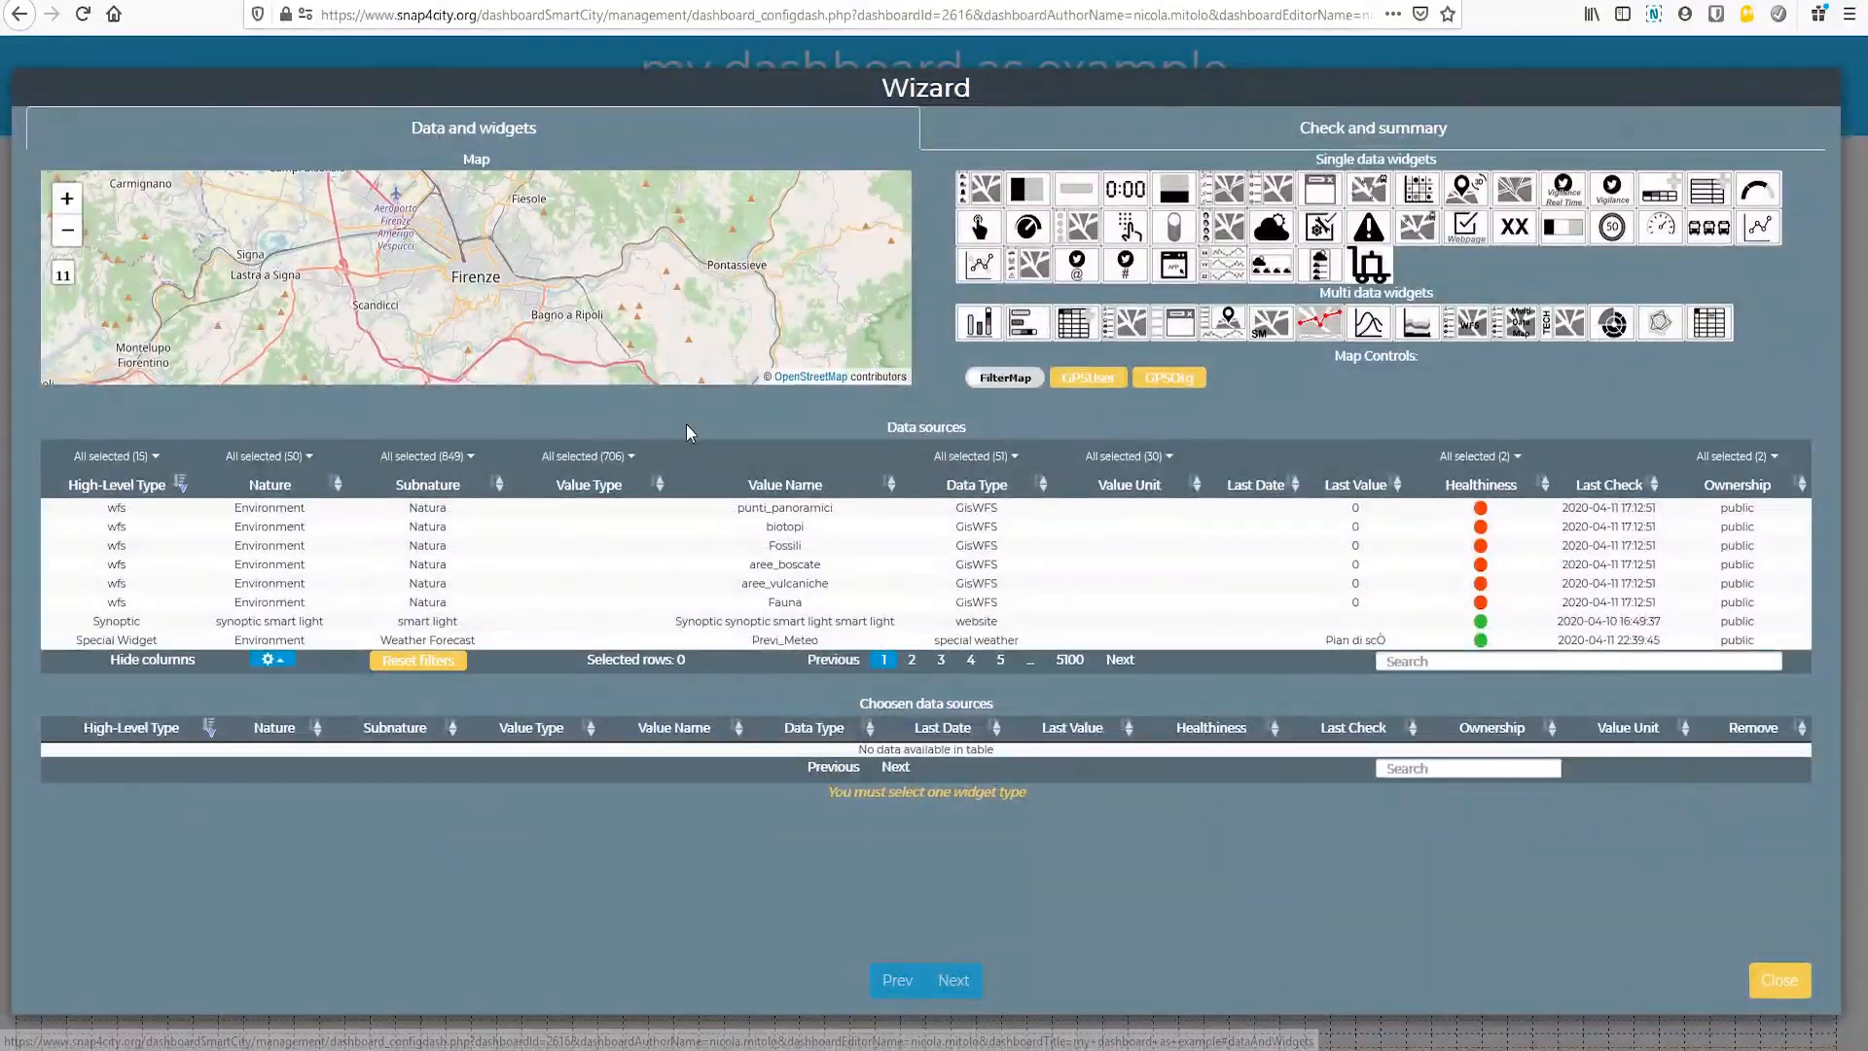
pyautogui.click(1372, 331)
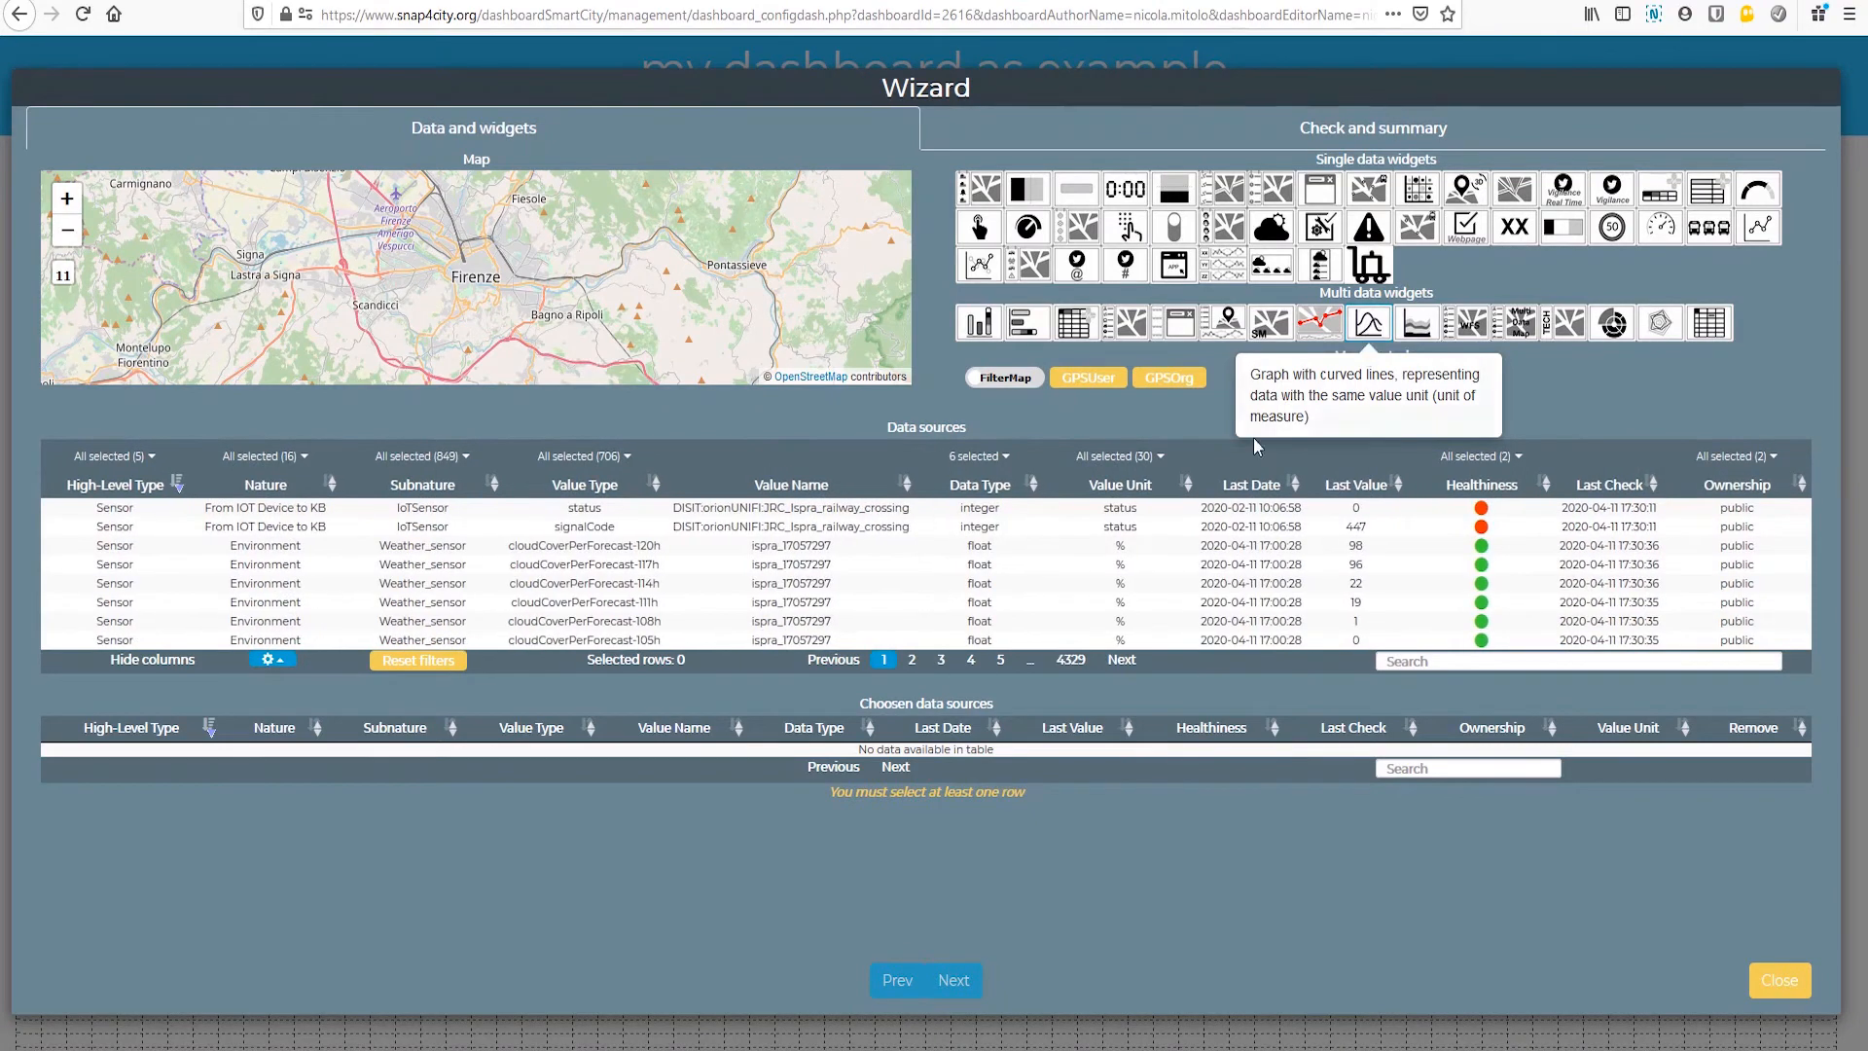
pyautogui.click(1410, 662)
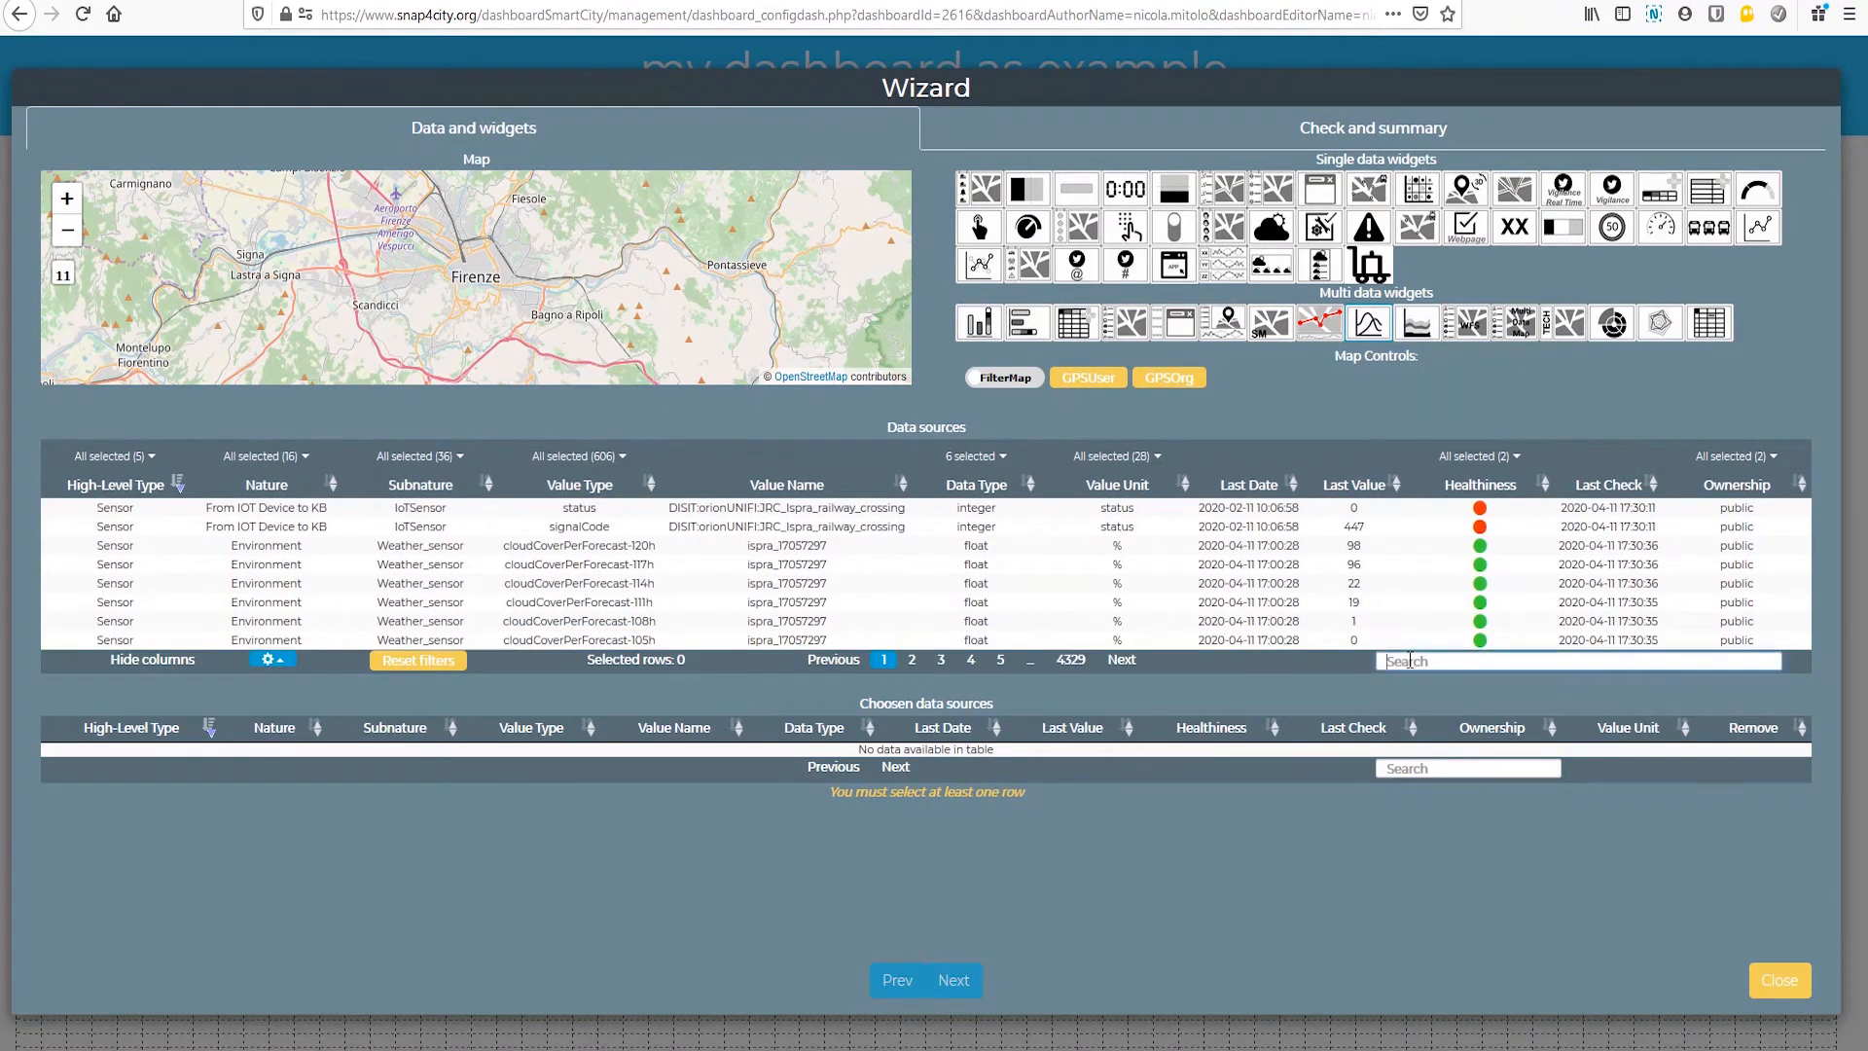
pyautogui.write('IBIMET')
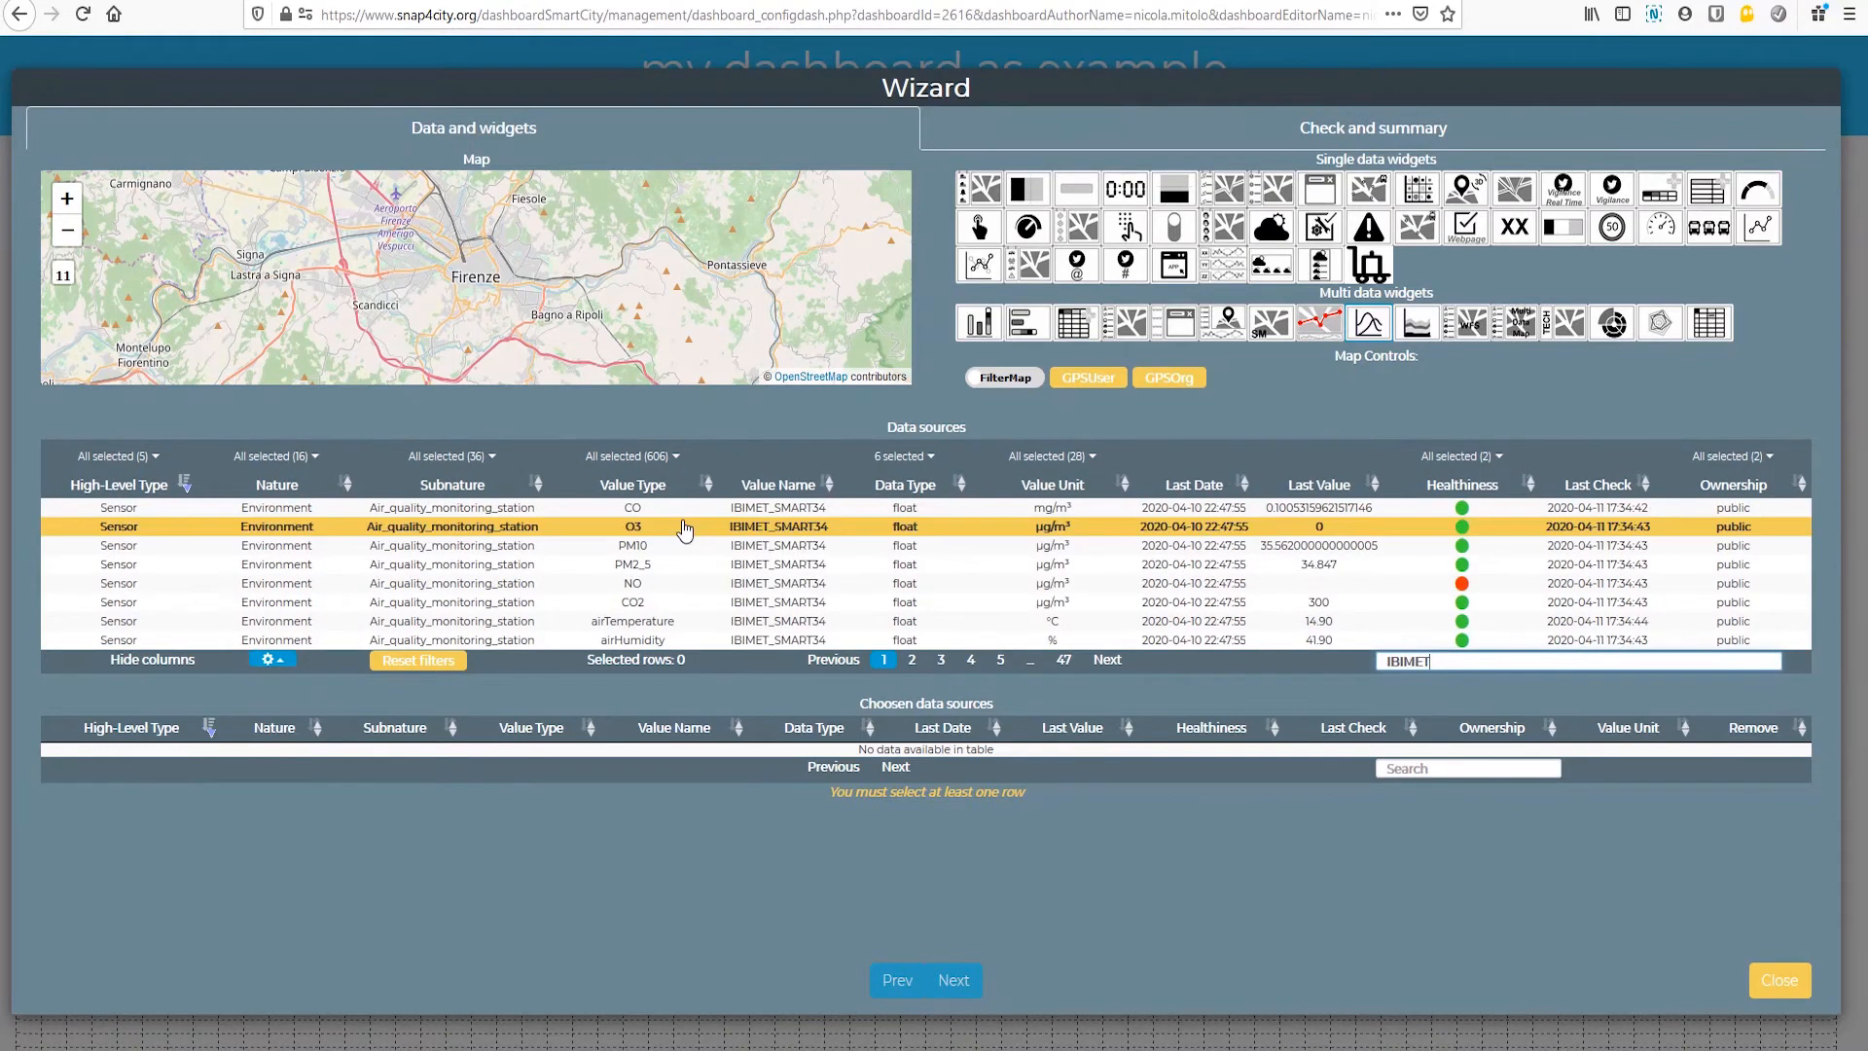
pyautogui.click(699, 530)
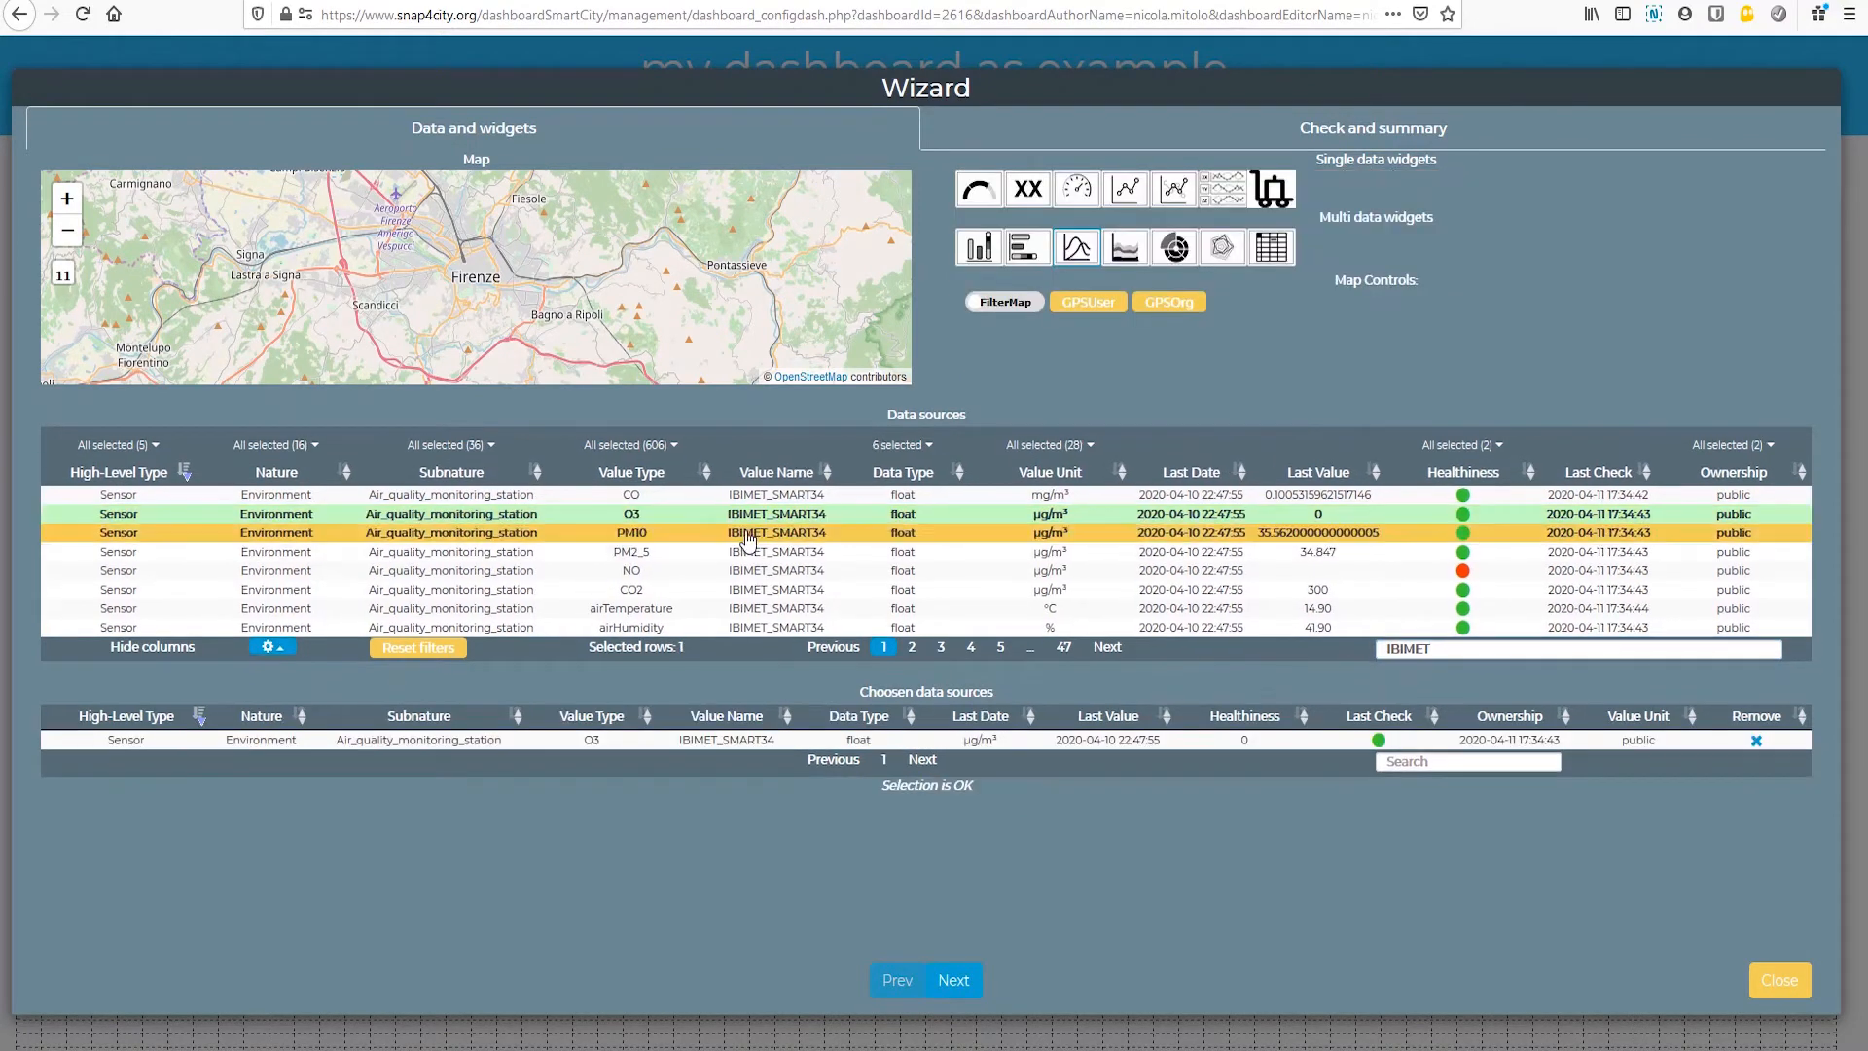
pyautogui.click(755, 533)
pyautogui.click(758, 556)
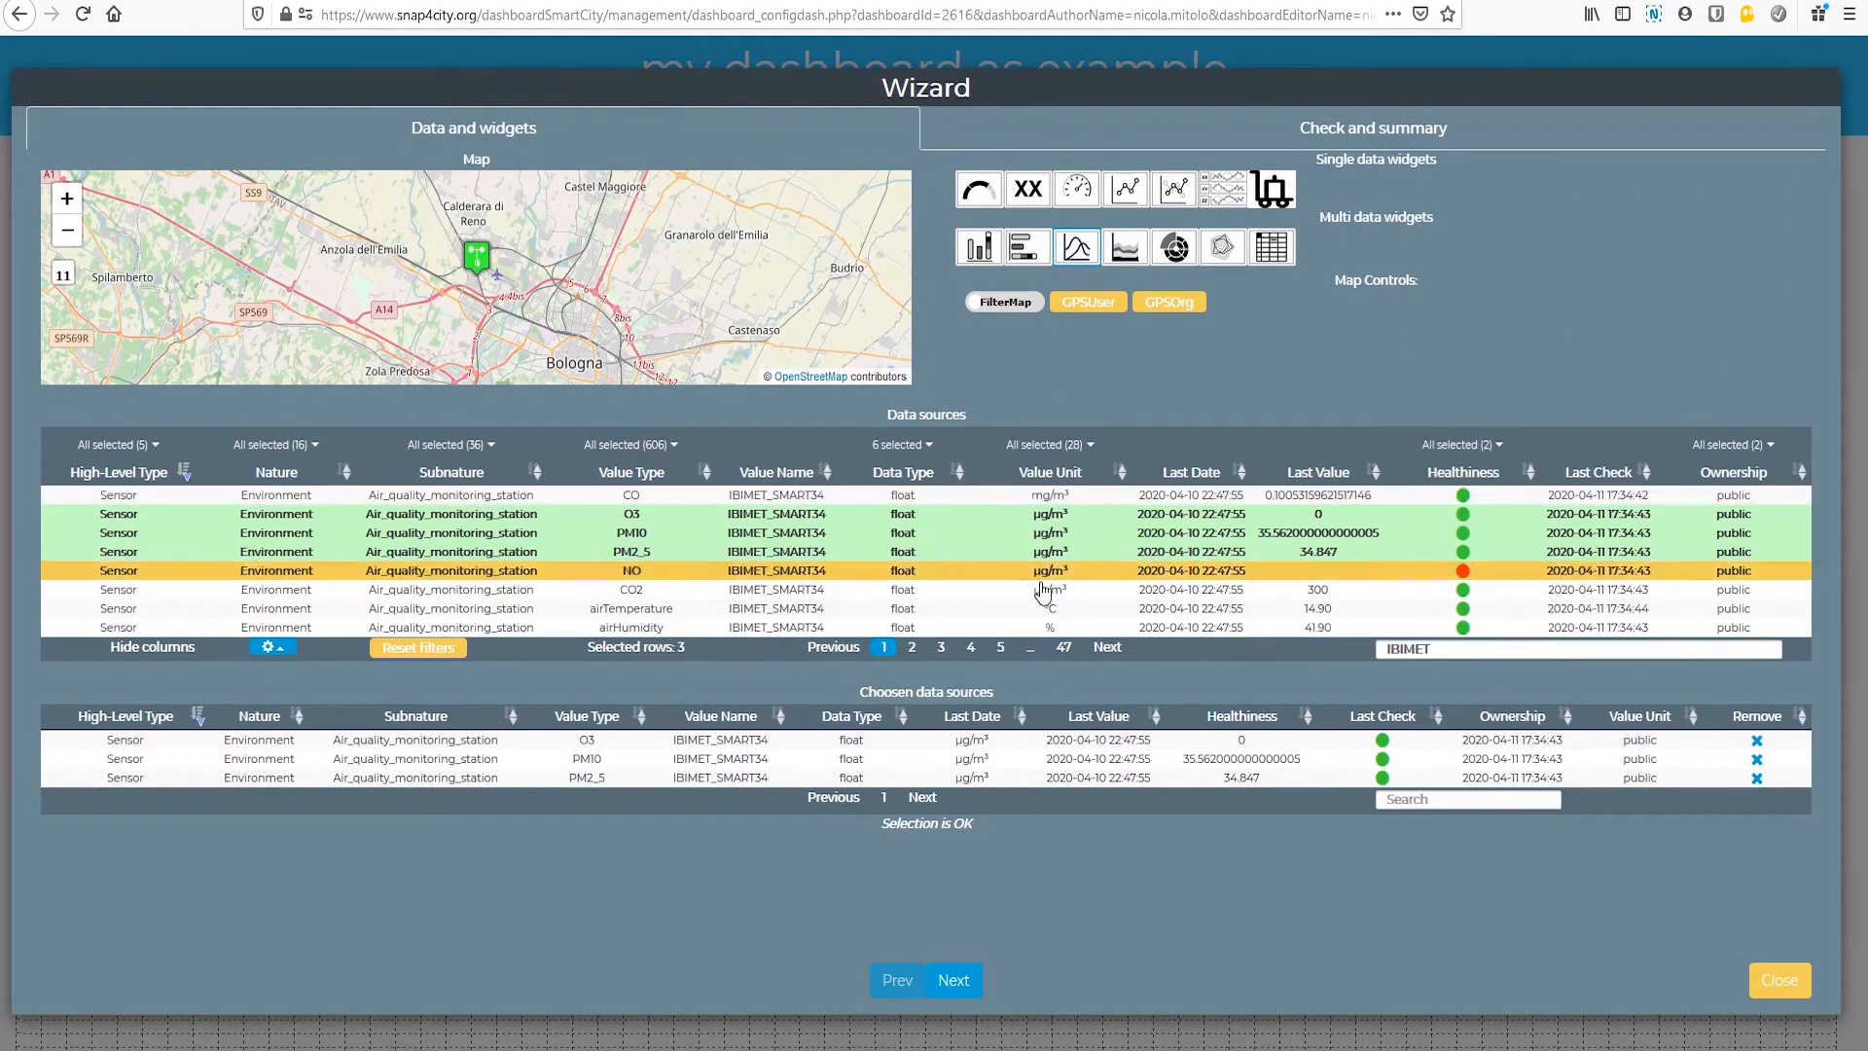
# Step: Try airHumidity of IBIMET_SMART34 as an extra source, remove it from the chosen sources, and create the curved-line widget
pyautogui.click(636, 629)
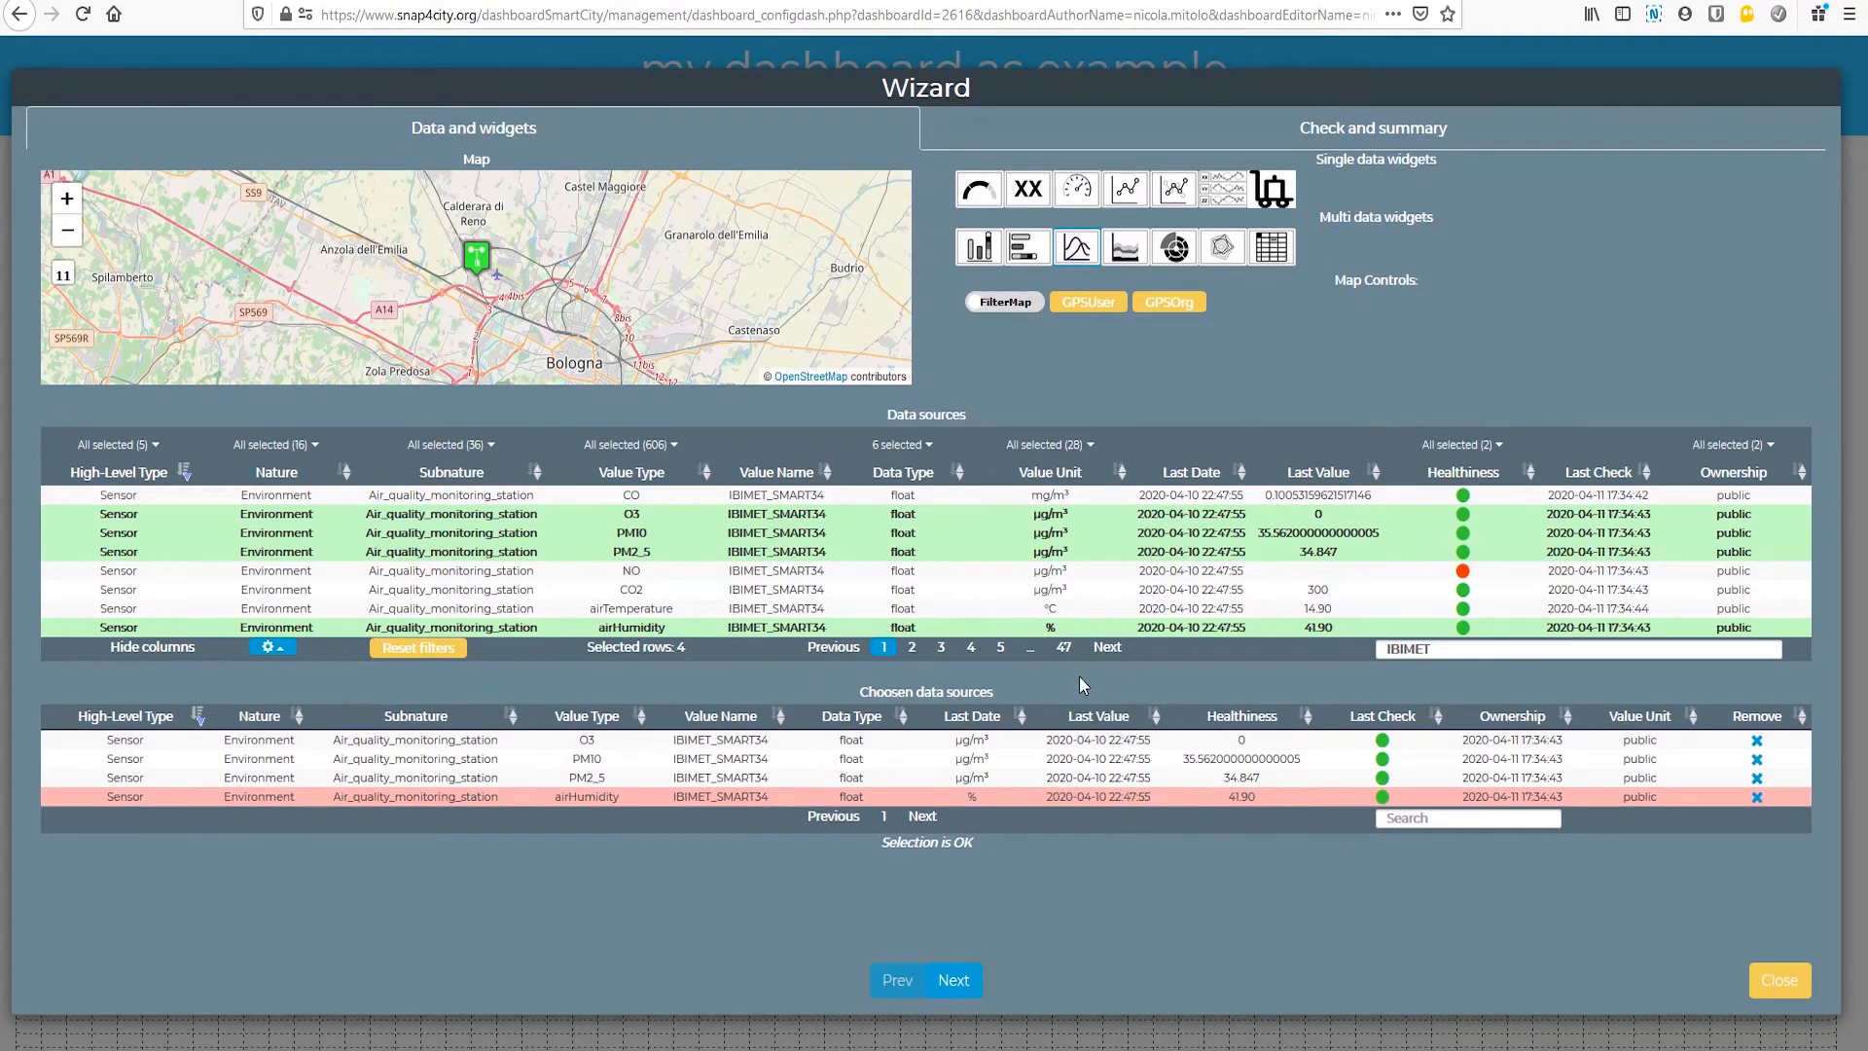
pyautogui.click(1758, 797)
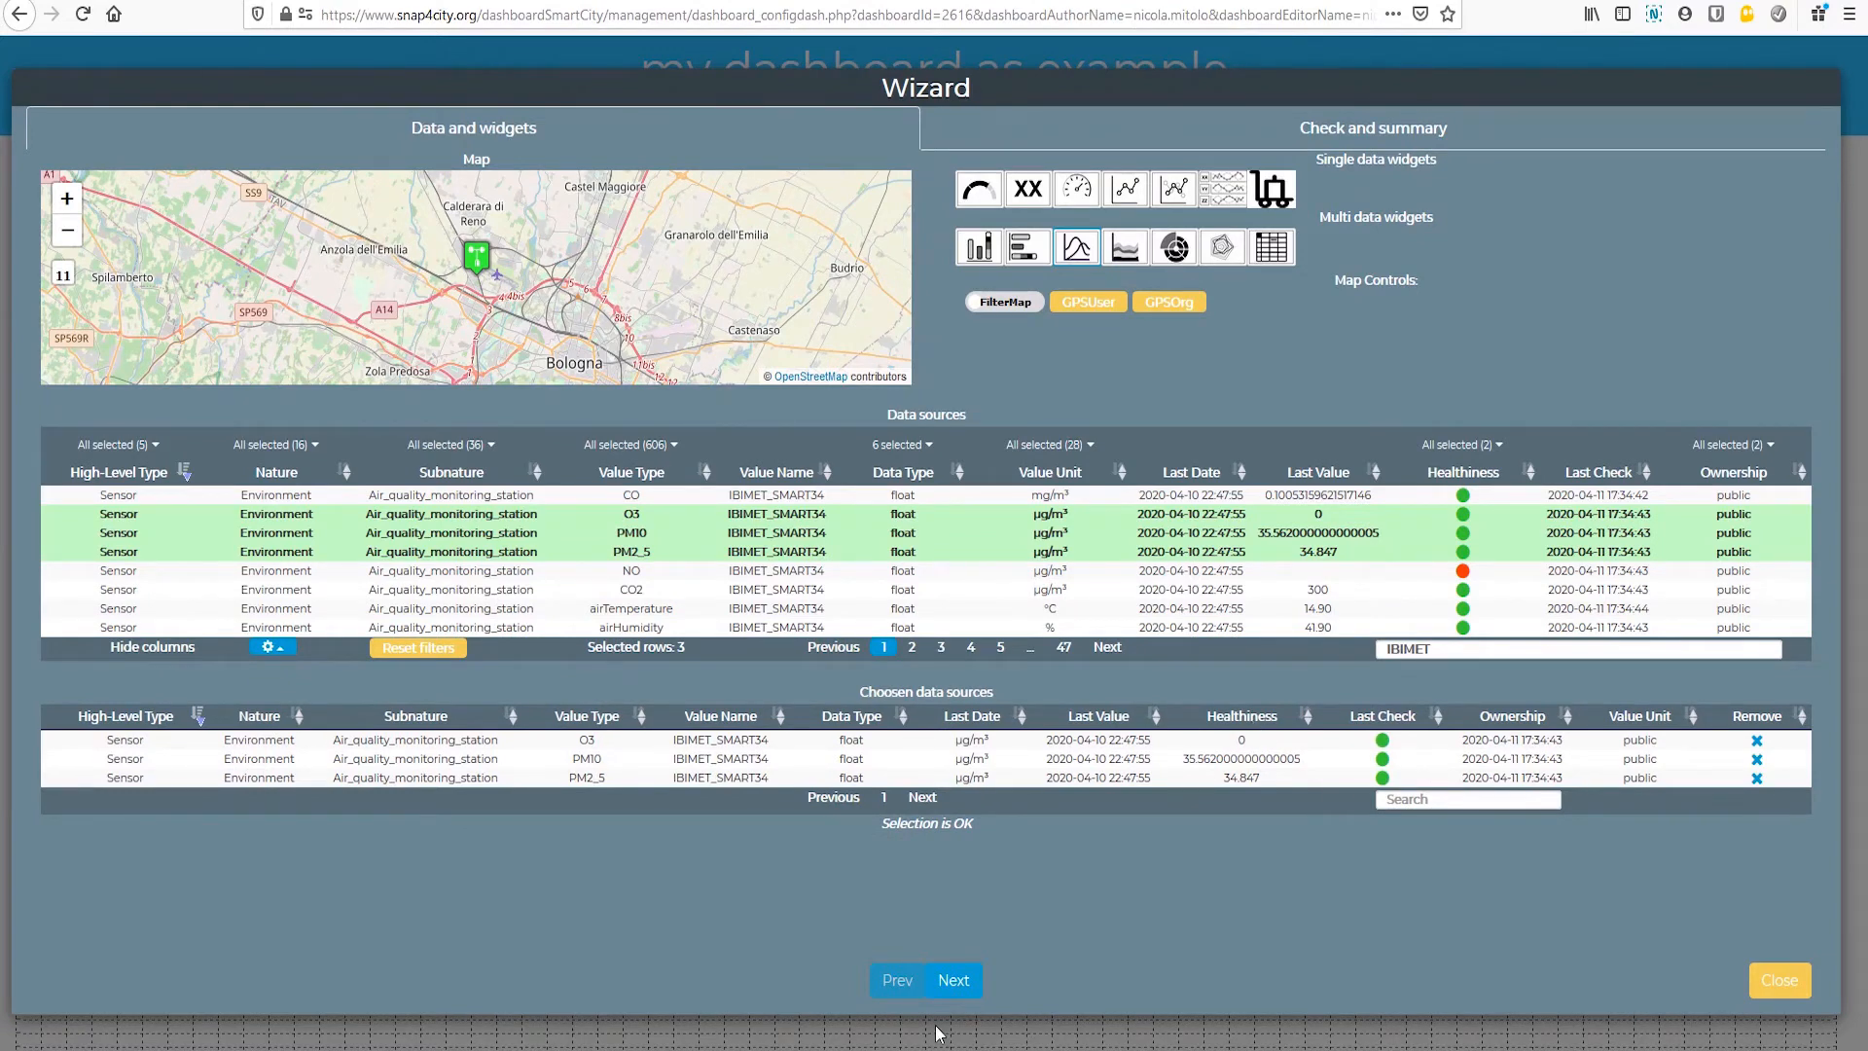
pyautogui.click(953, 980)
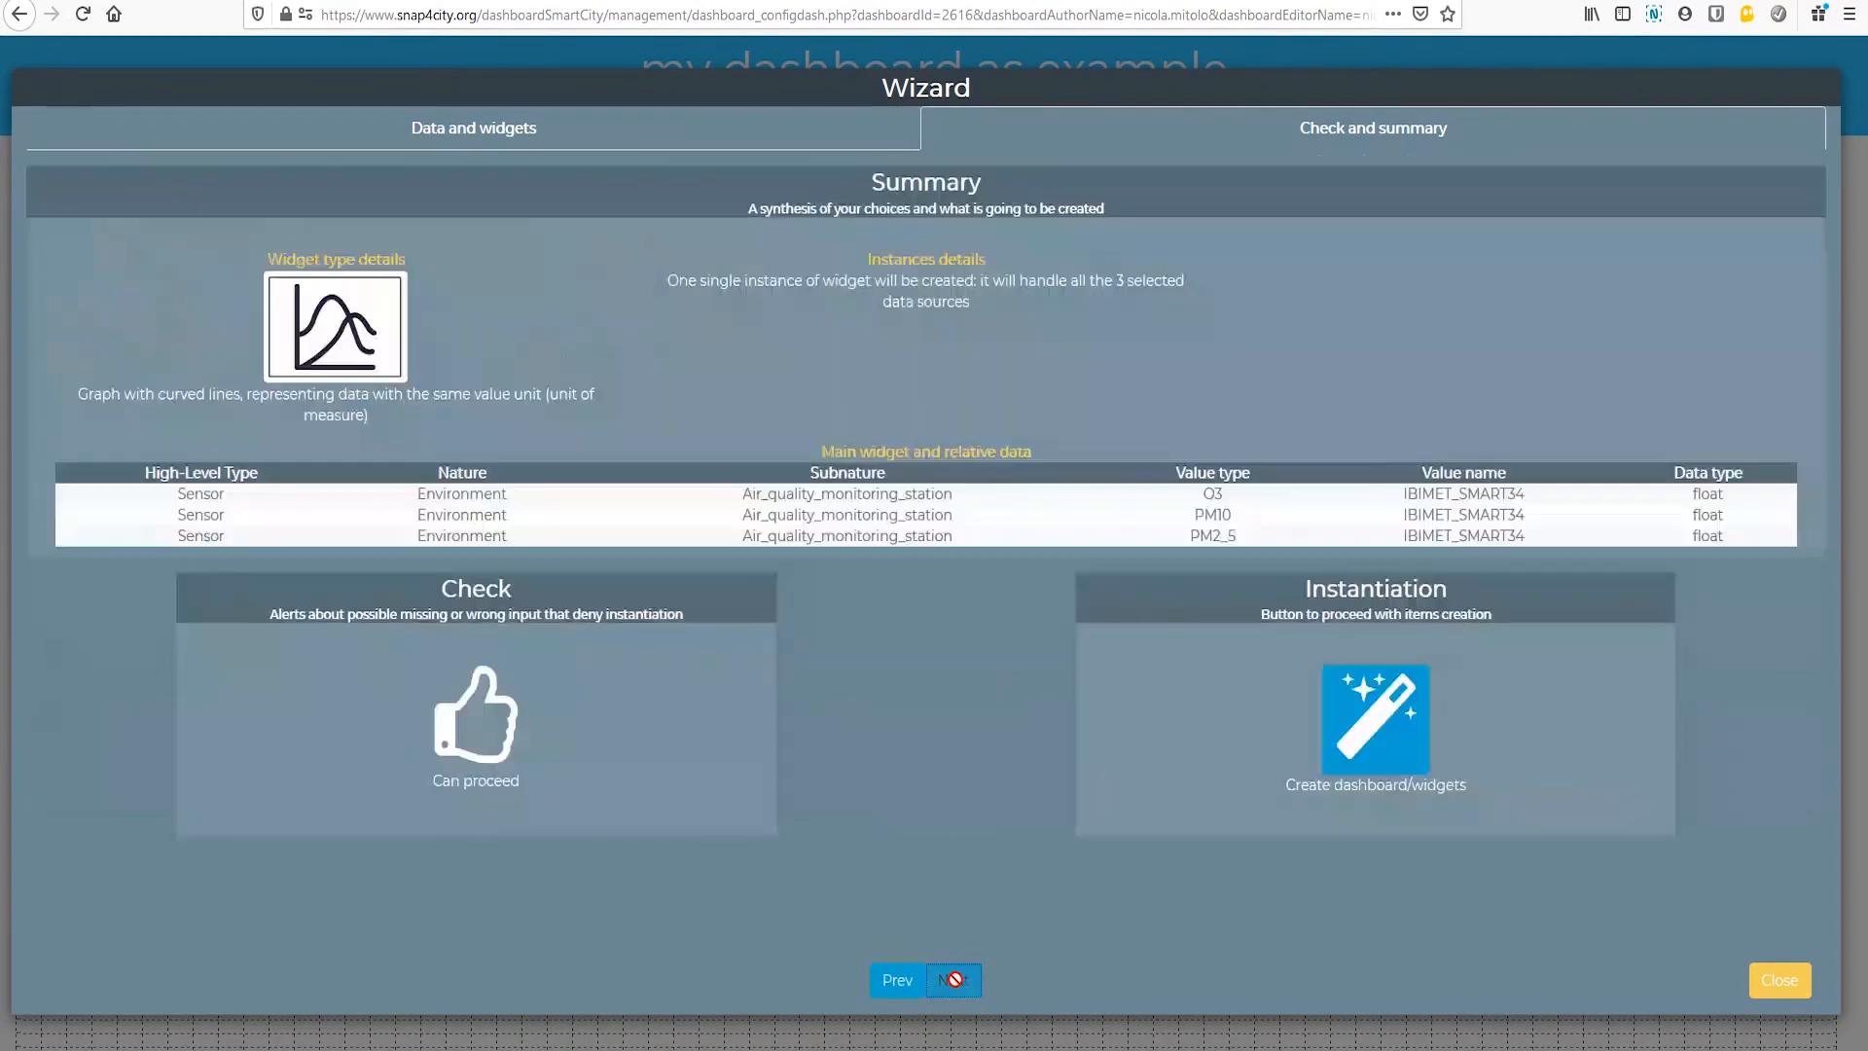
pyautogui.click(1358, 749)
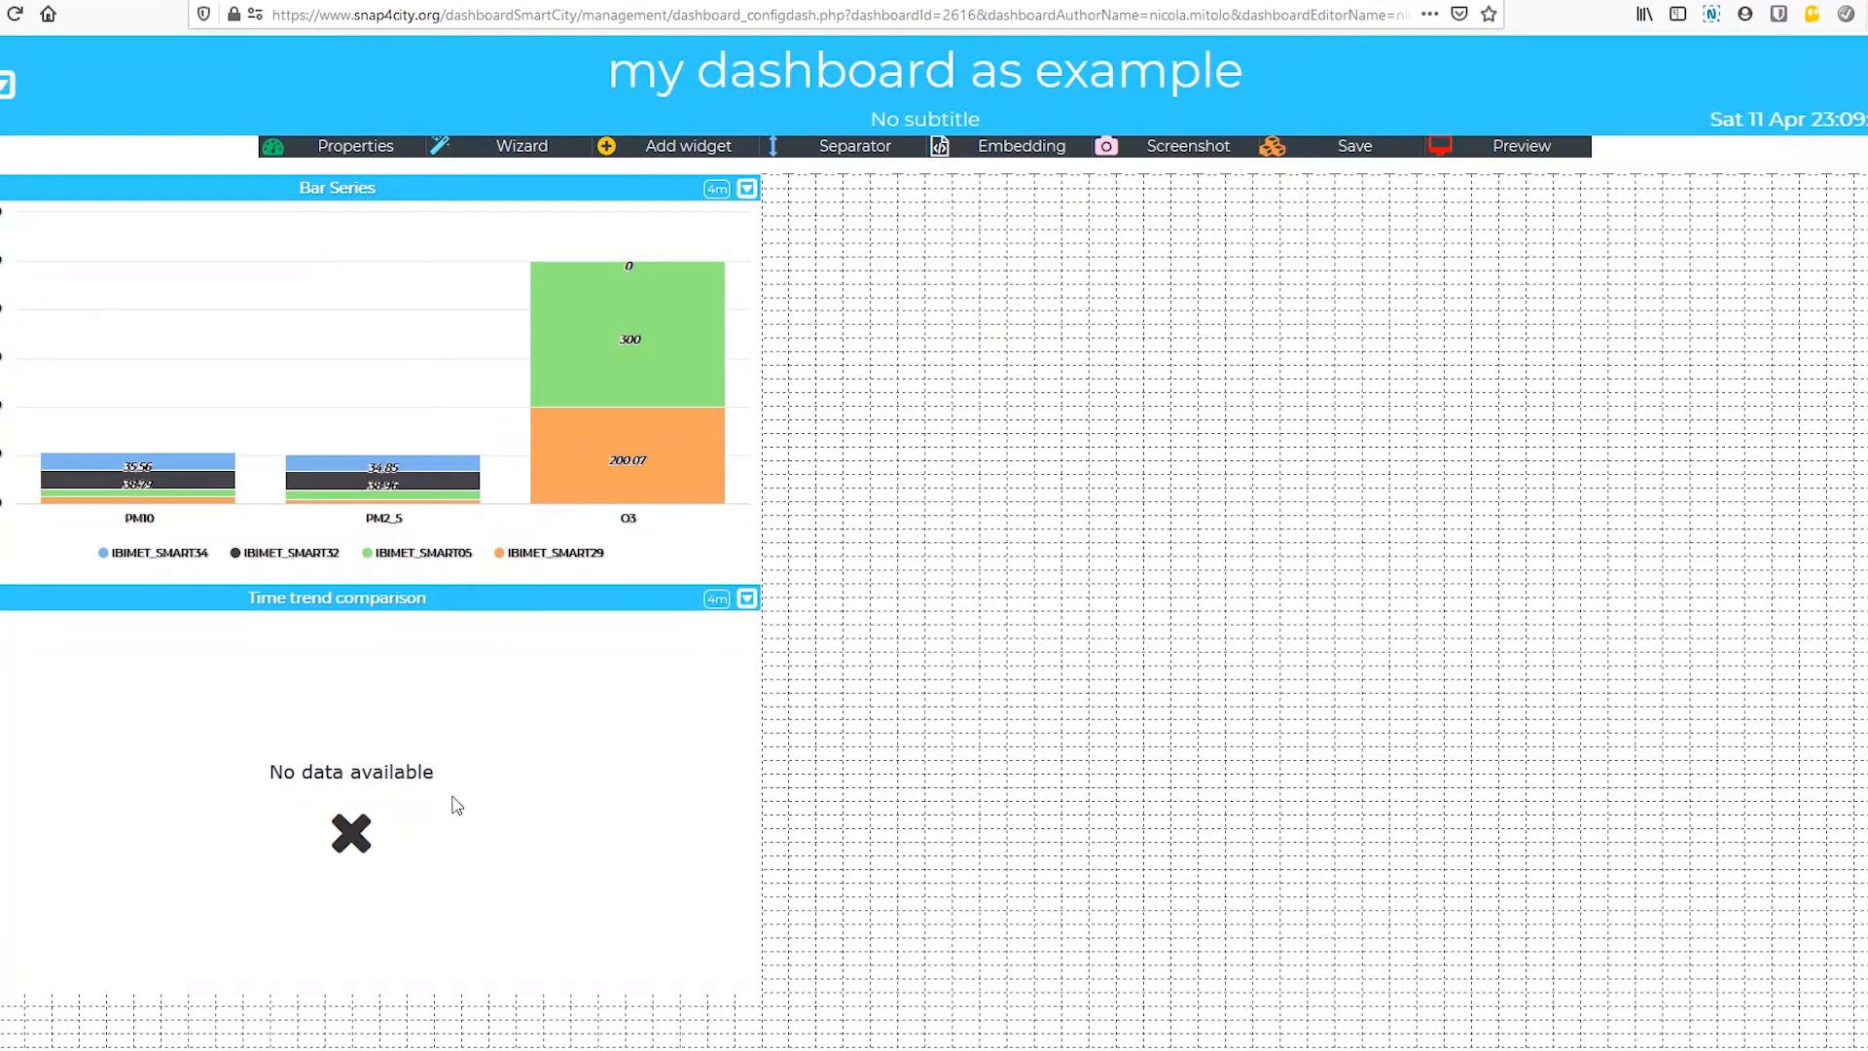
# Step: Set the Time trend comparison widget's time range to 7 Days and move it to the right of the Bar Series widget, saving the dashboard
pyautogui.click(746, 599)
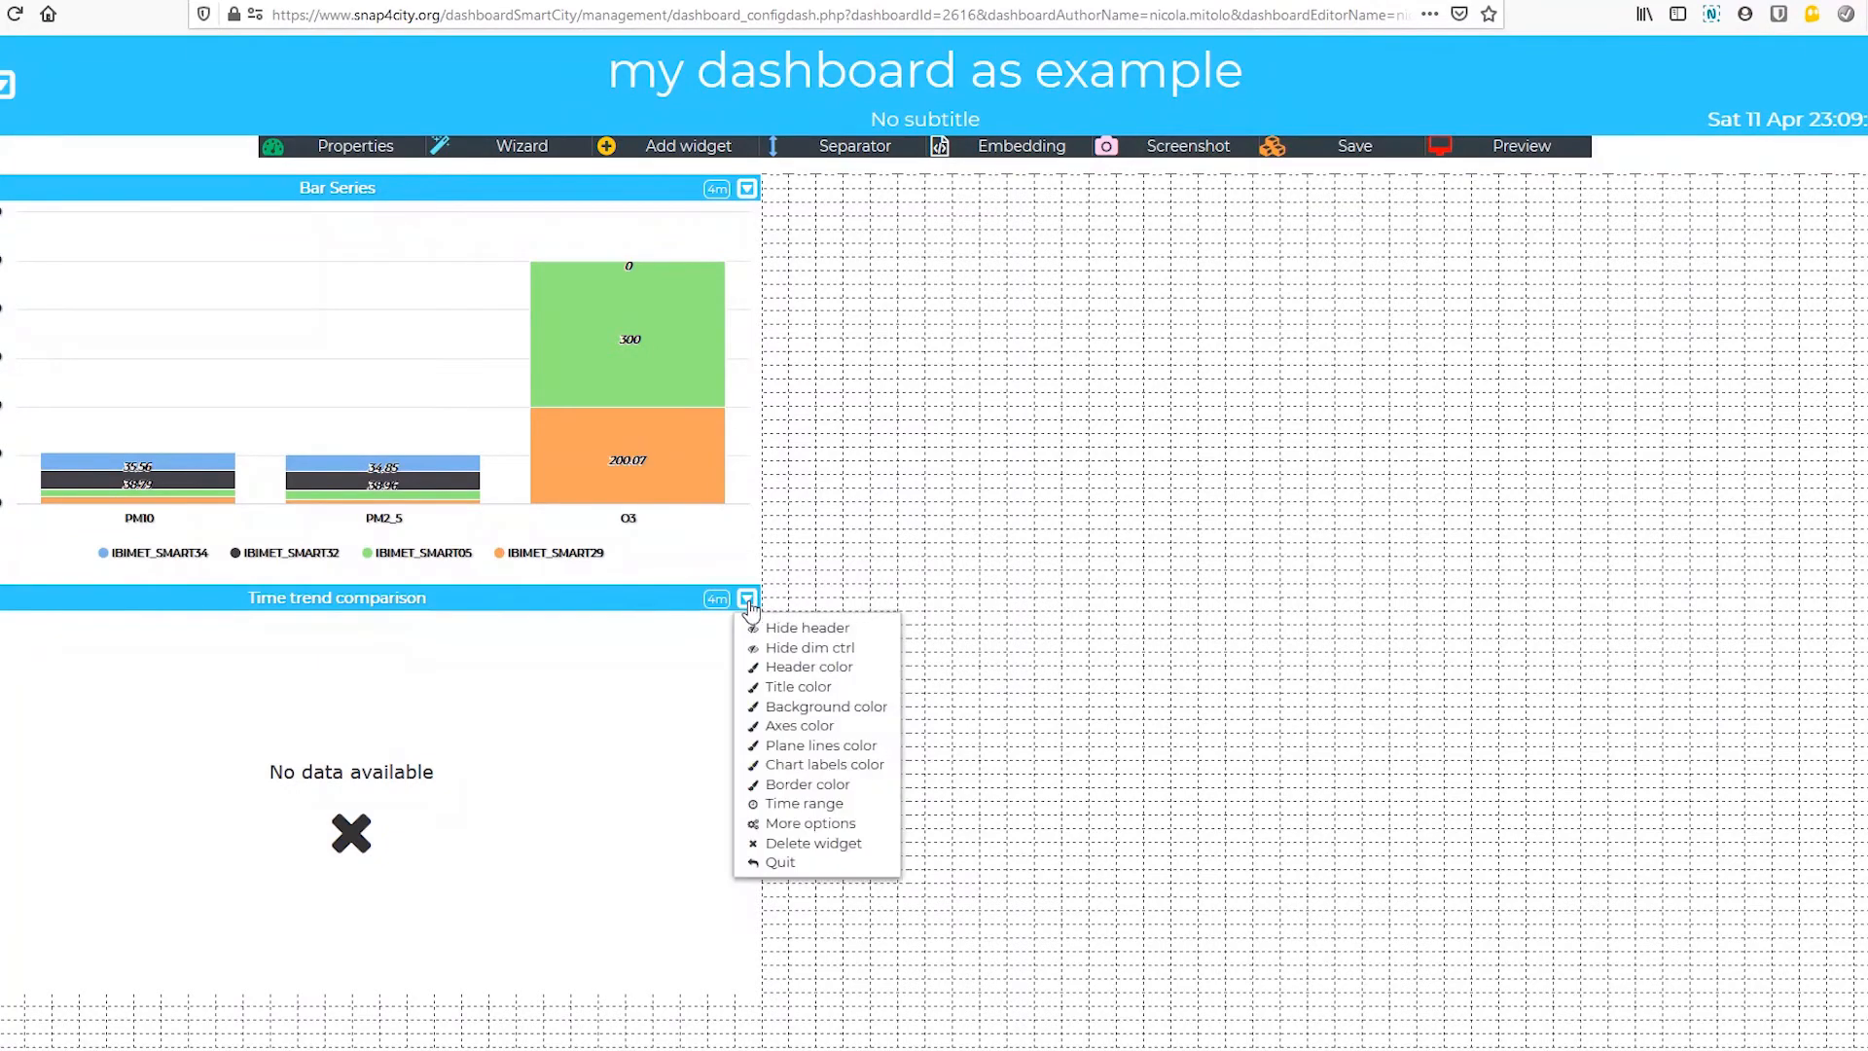
pyautogui.click(800, 808)
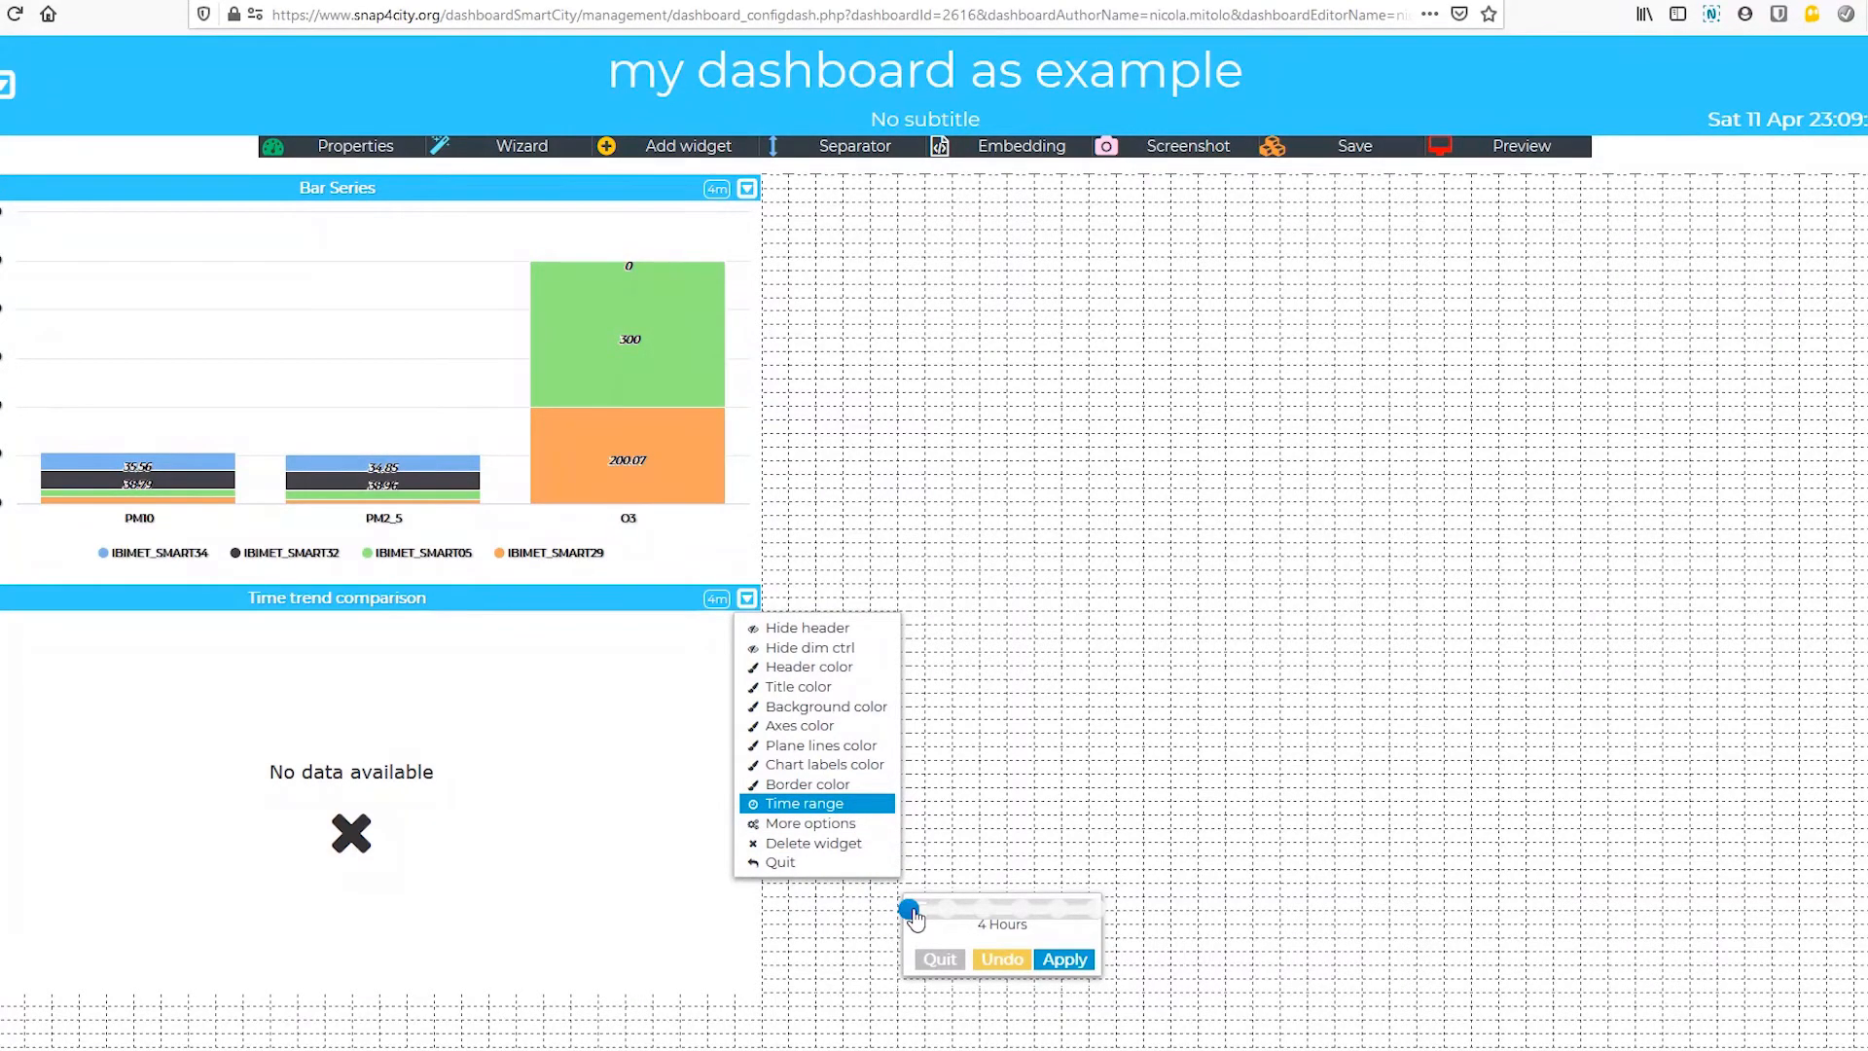
pyautogui.moveTo(911, 912); pyautogui.dragTo(1022, 912)
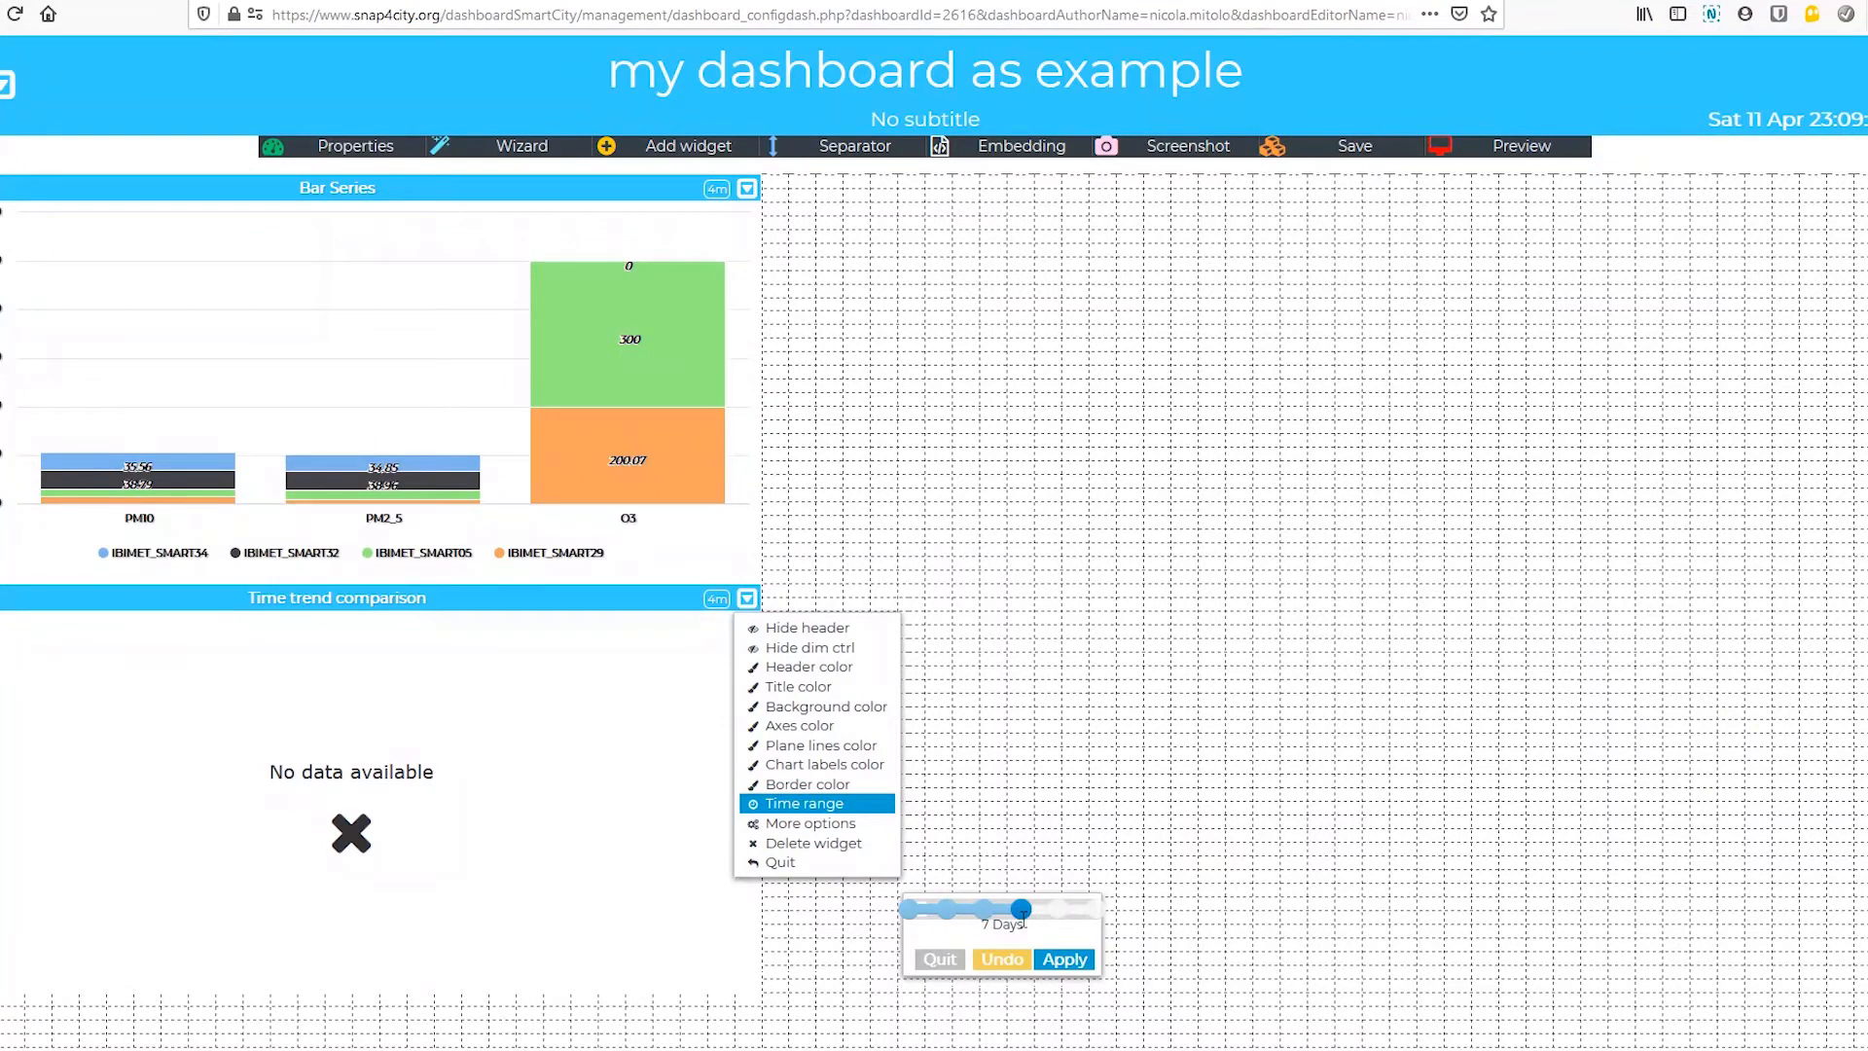
pyautogui.click(1059, 959)
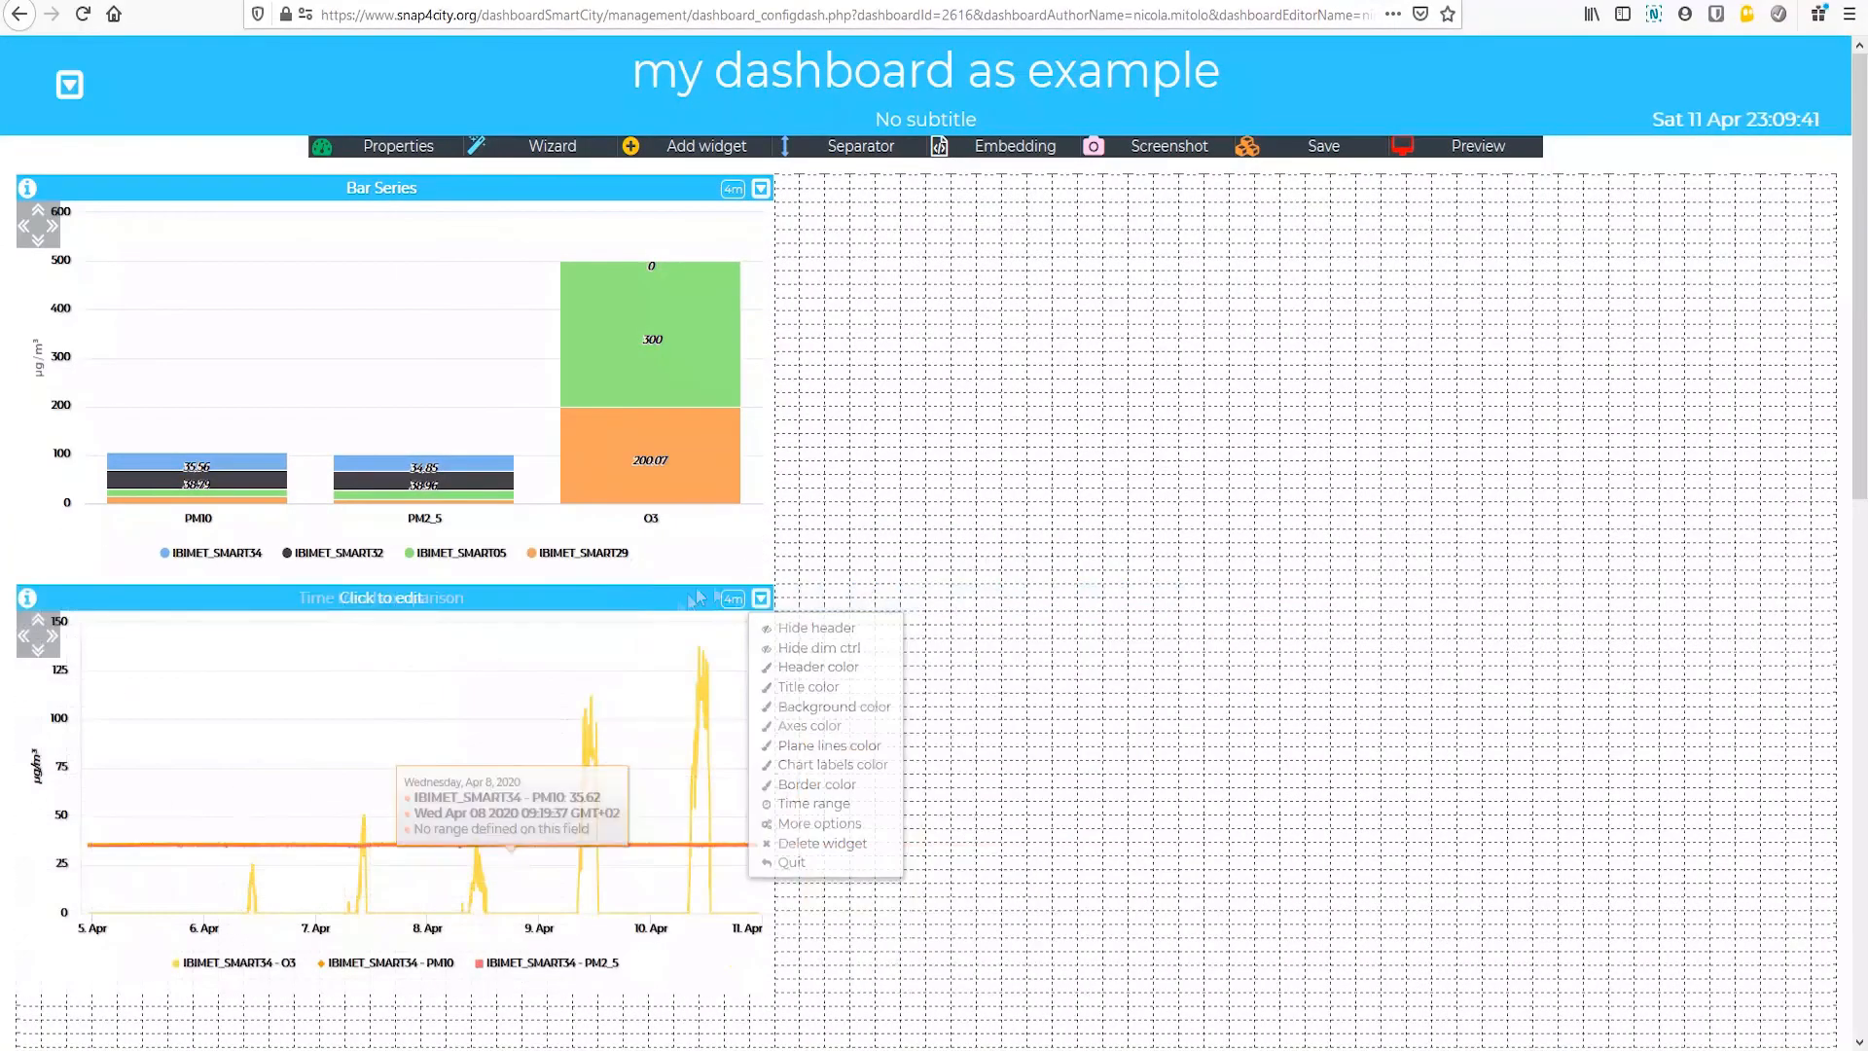
pyautogui.moveTo(697, 597); pyautogui.dragTo(1764, 217)
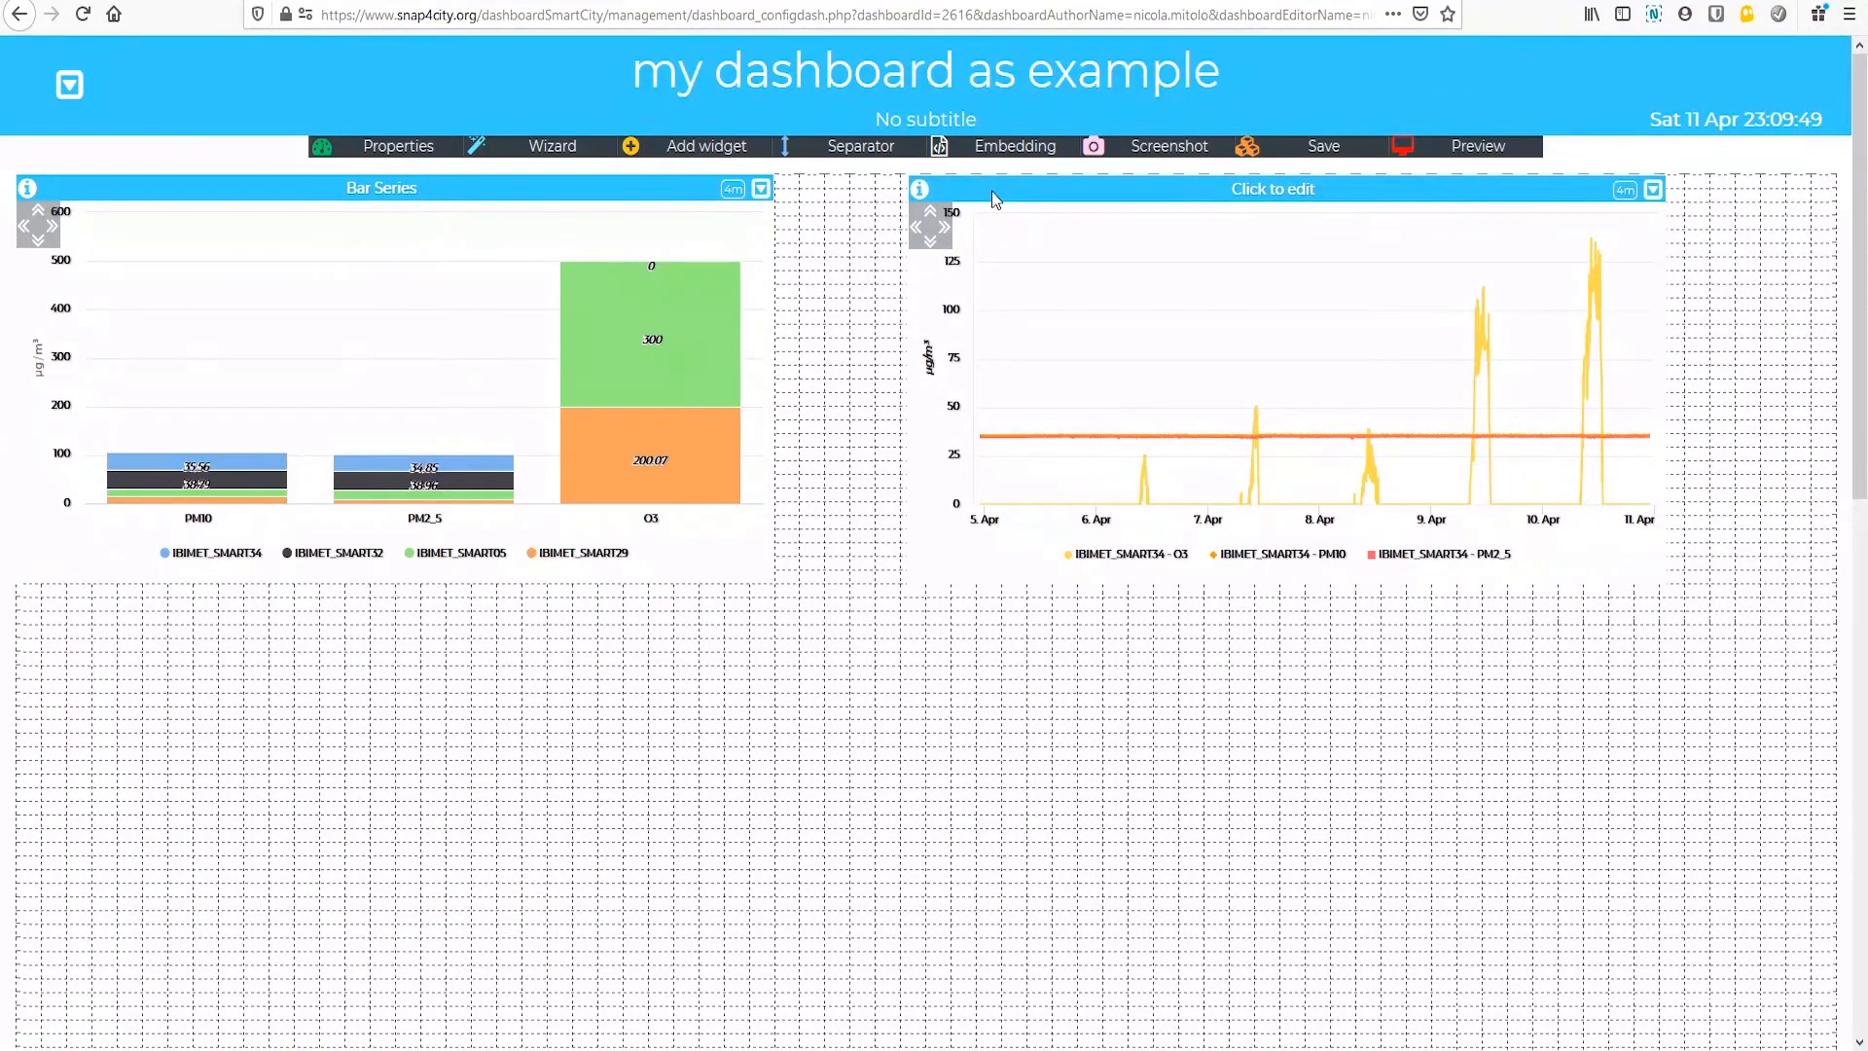
pyautogui.click(1320, 145)
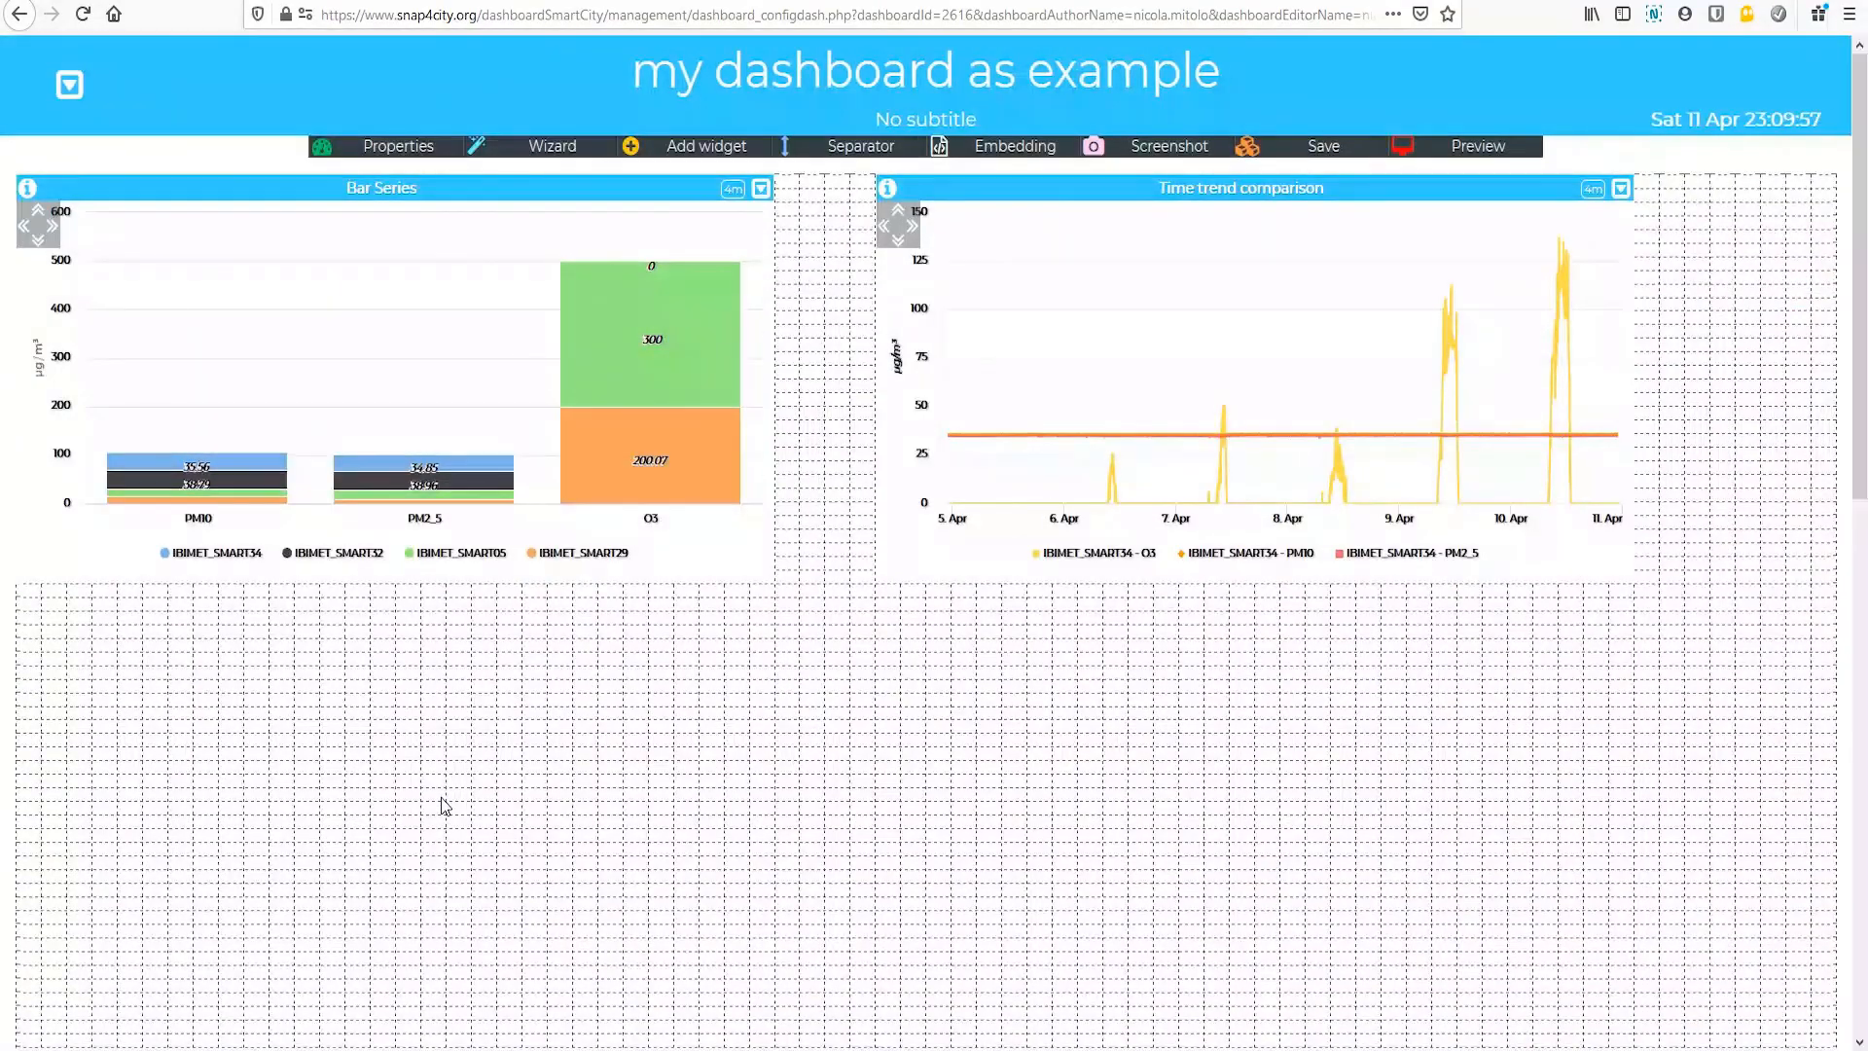
# Step: Start a pie chart widget in the wizard, filter by "IBIMET" and choose O3, PM10 and PM2_5 of IBIMET_SMART05
pyautogui.click(552, 148)
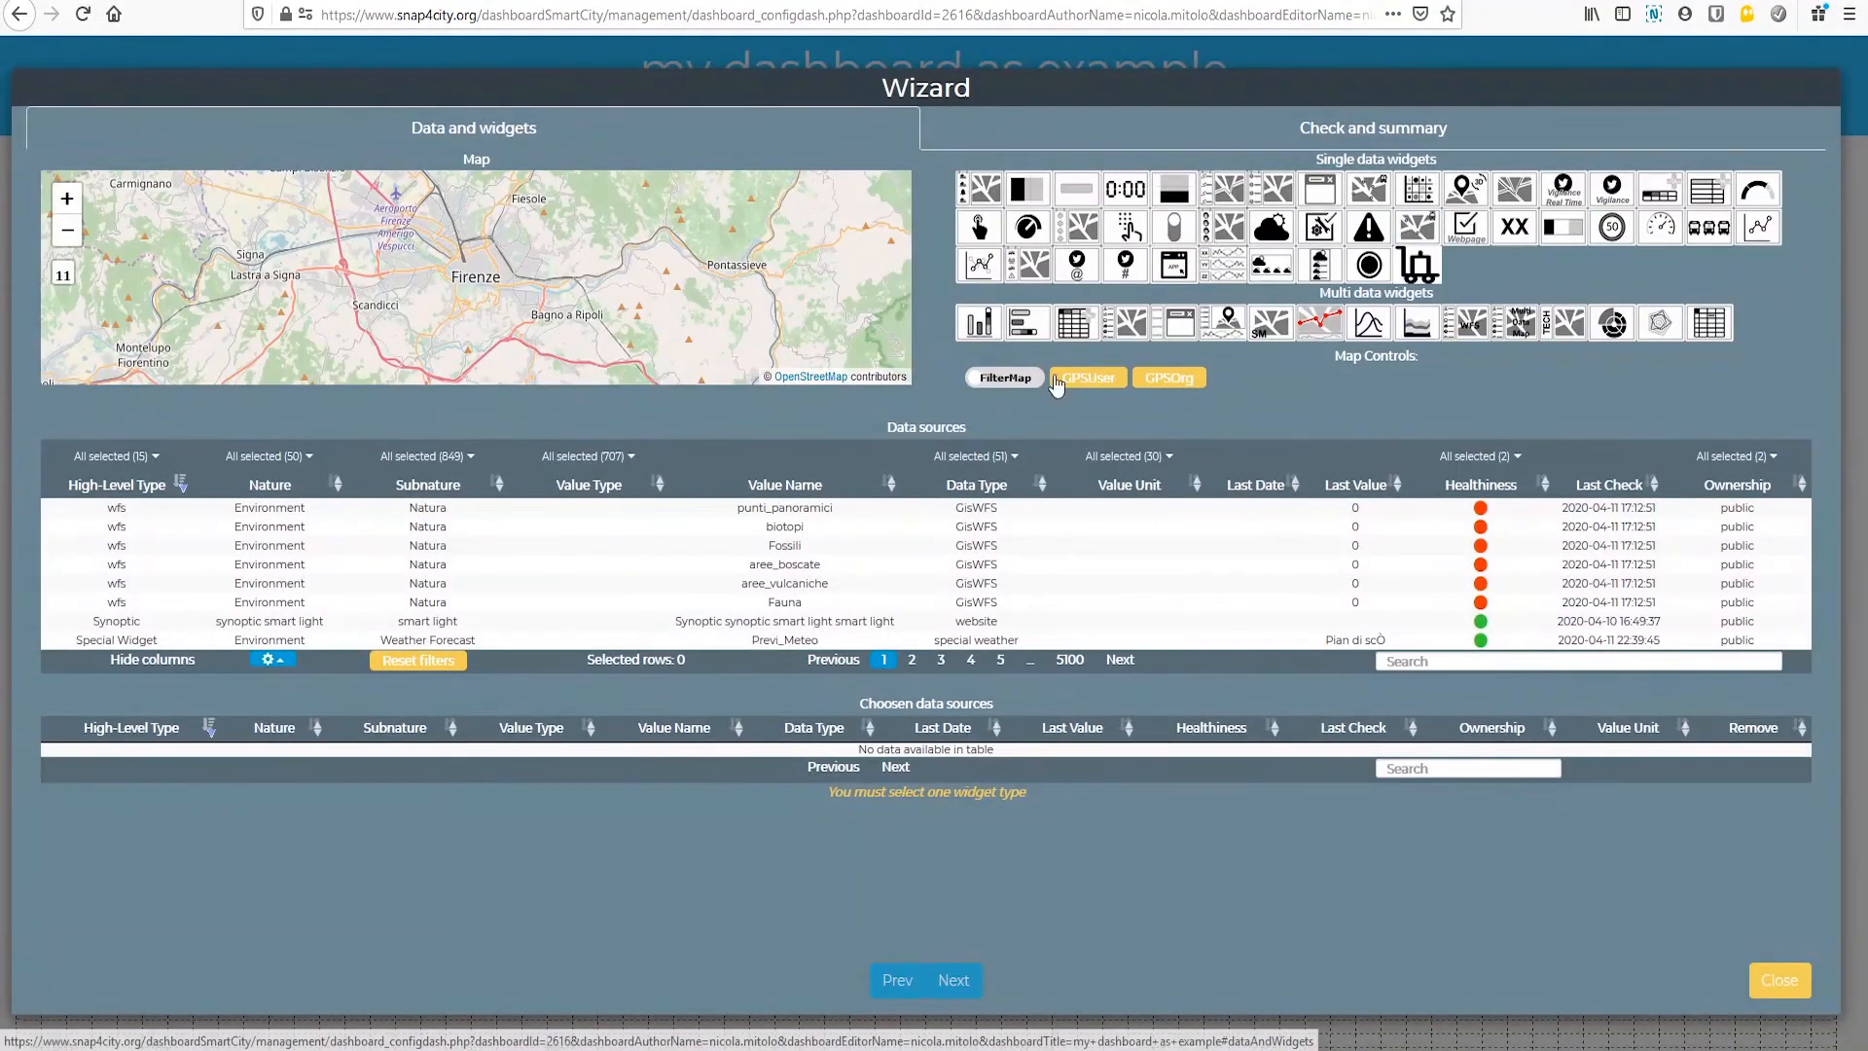
pyautogui.click(1612, 325)
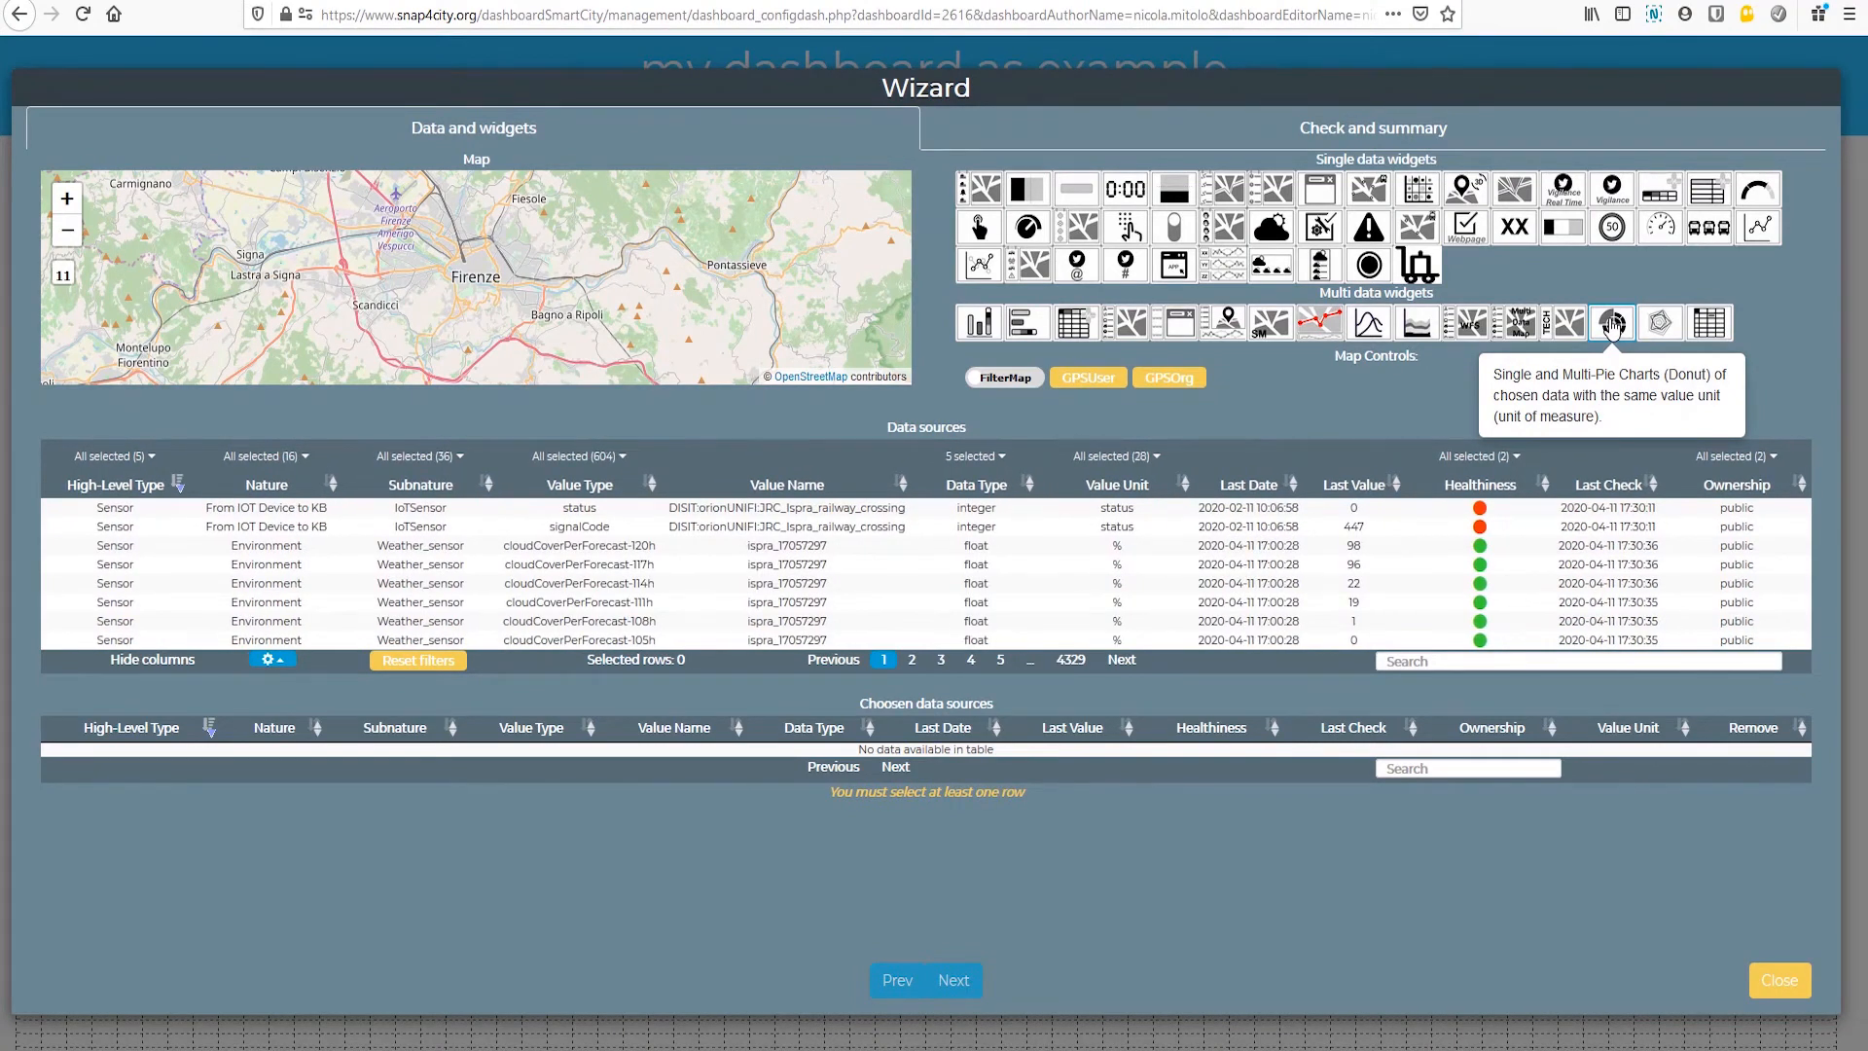
pyautogui.click(1417, 662)
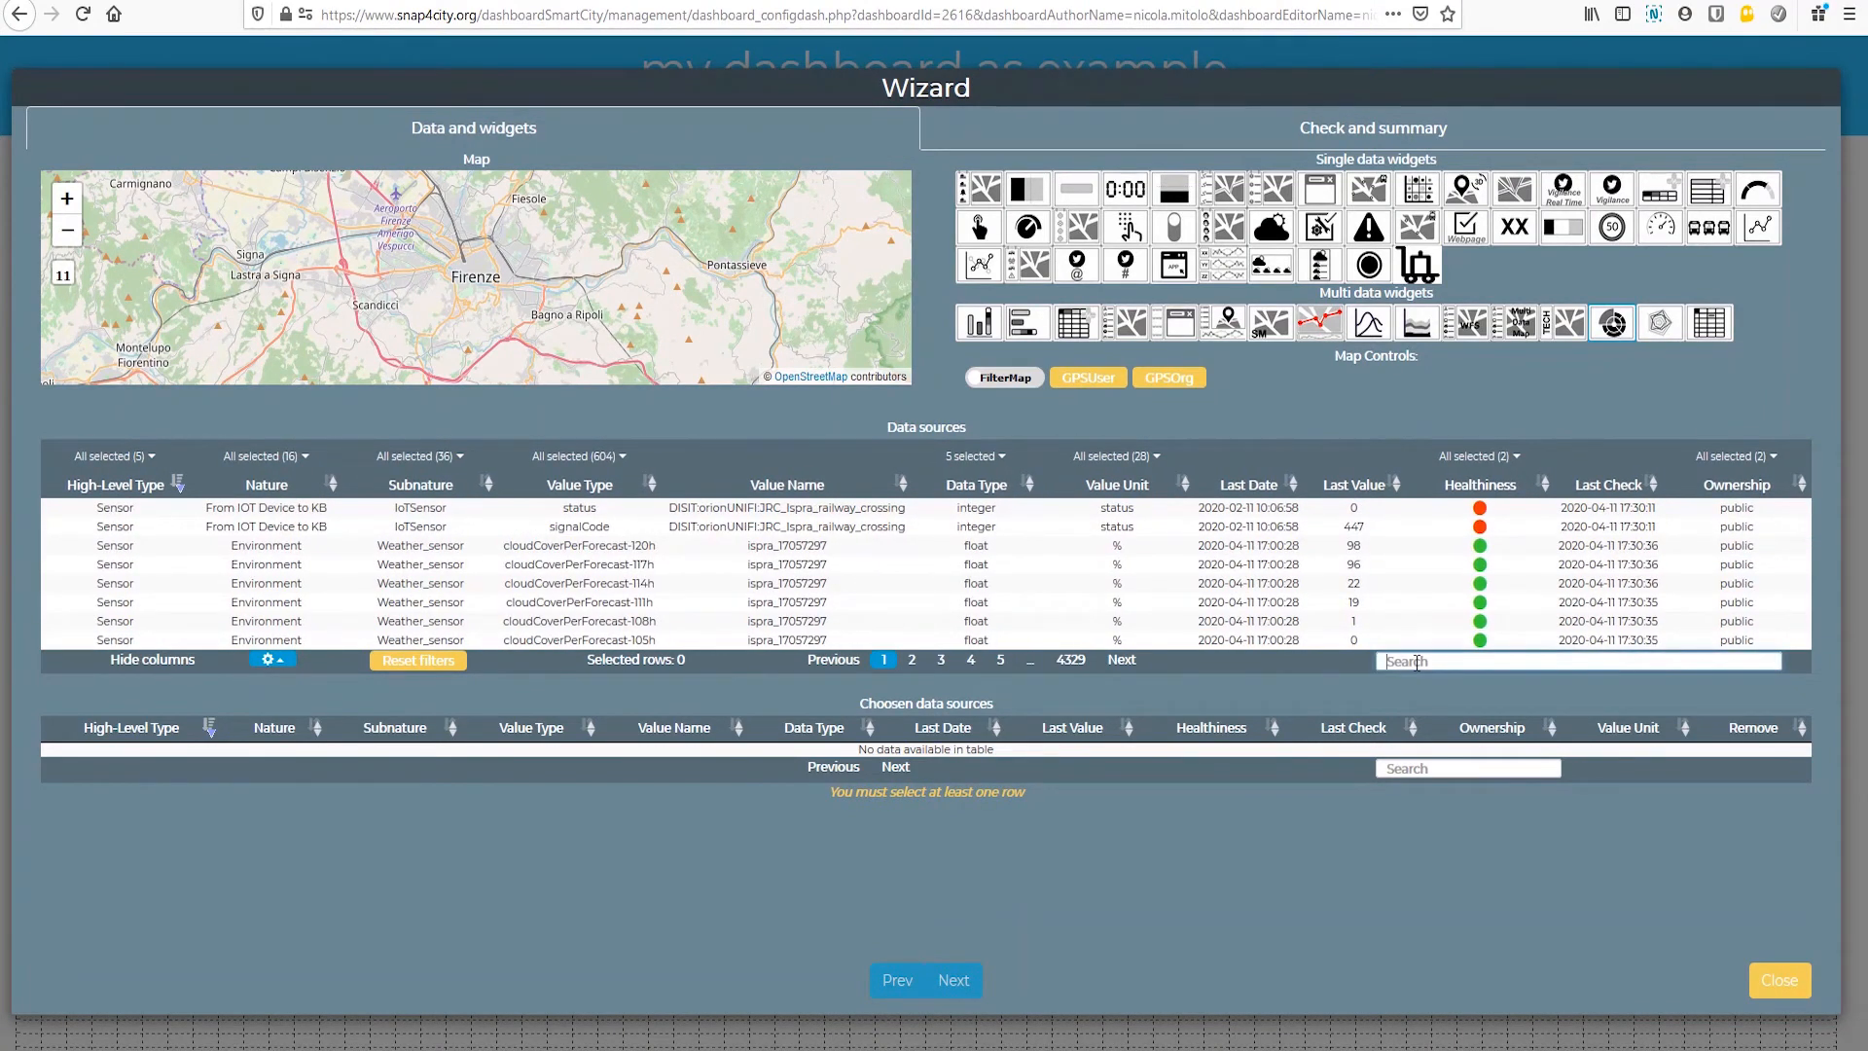
pyautogui.write('IBIMET')
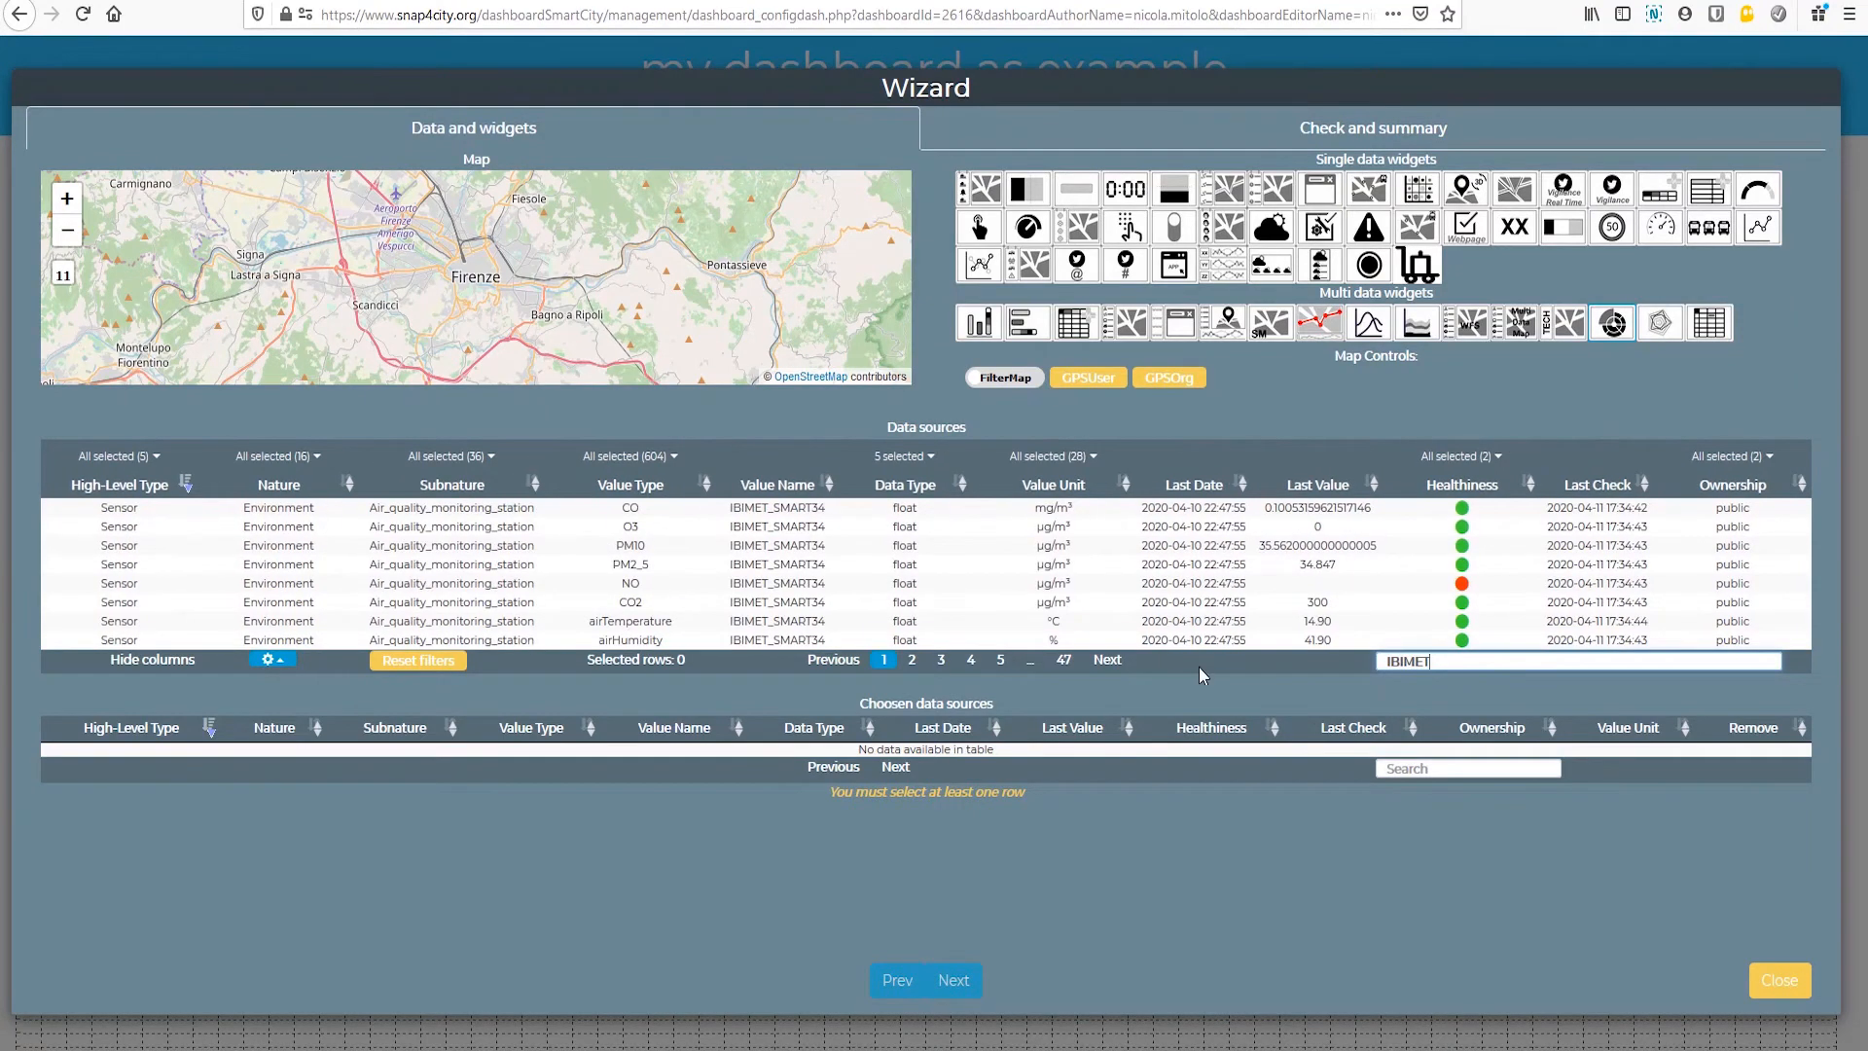
pyautogui.click(940, 660)
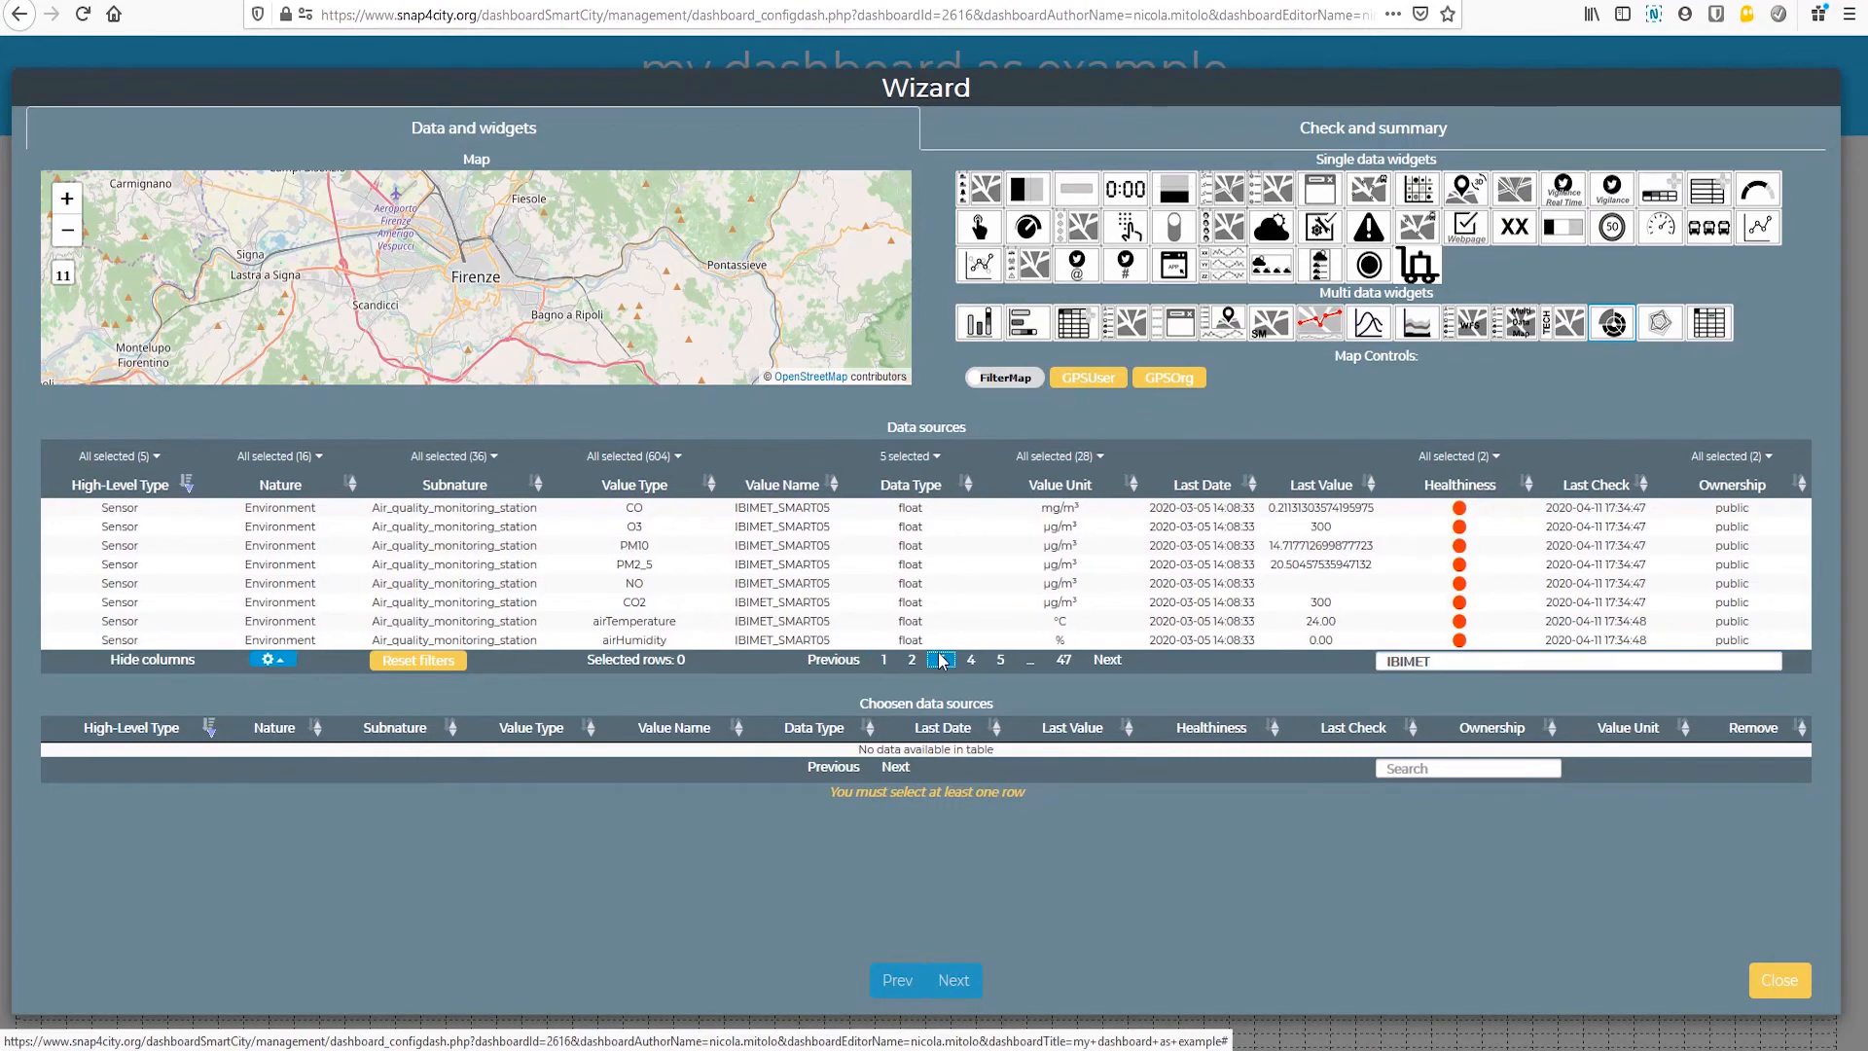
pyautogui.click(793, 530)
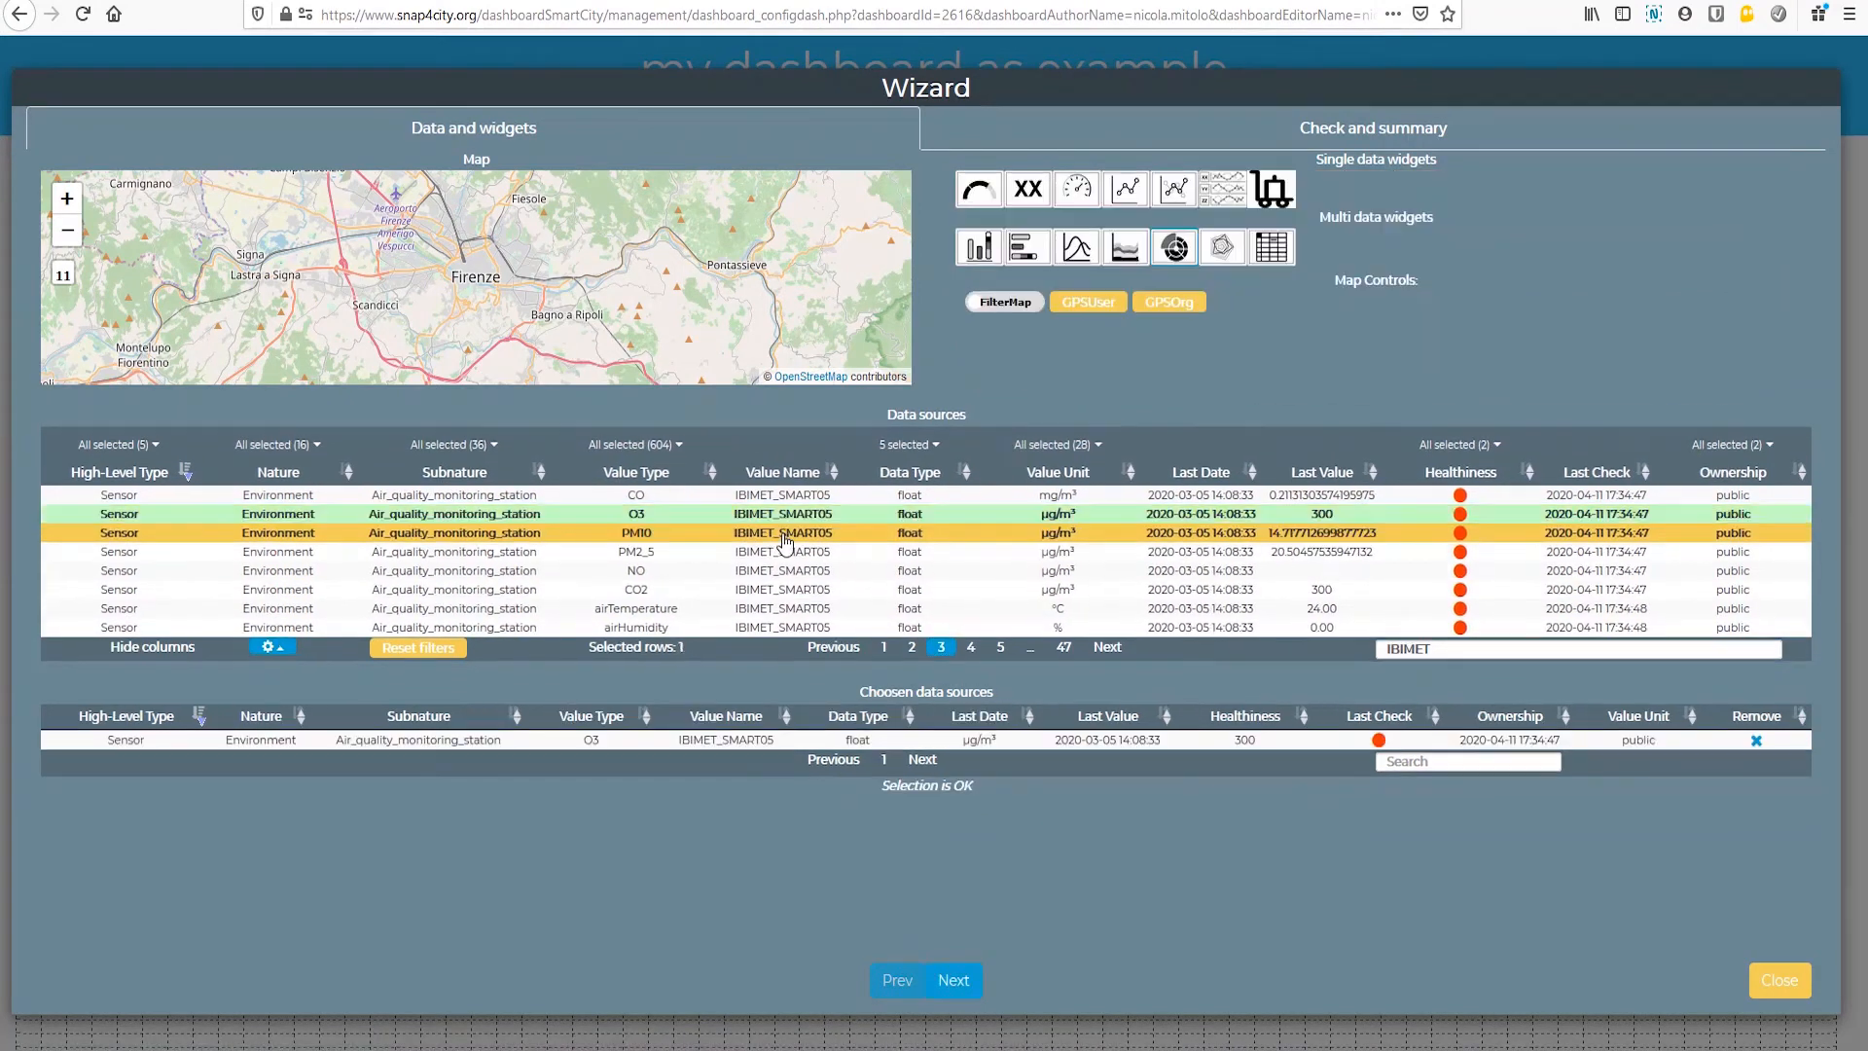
pyautogui.click(785, 533)
pyautogui.click(784, 551)
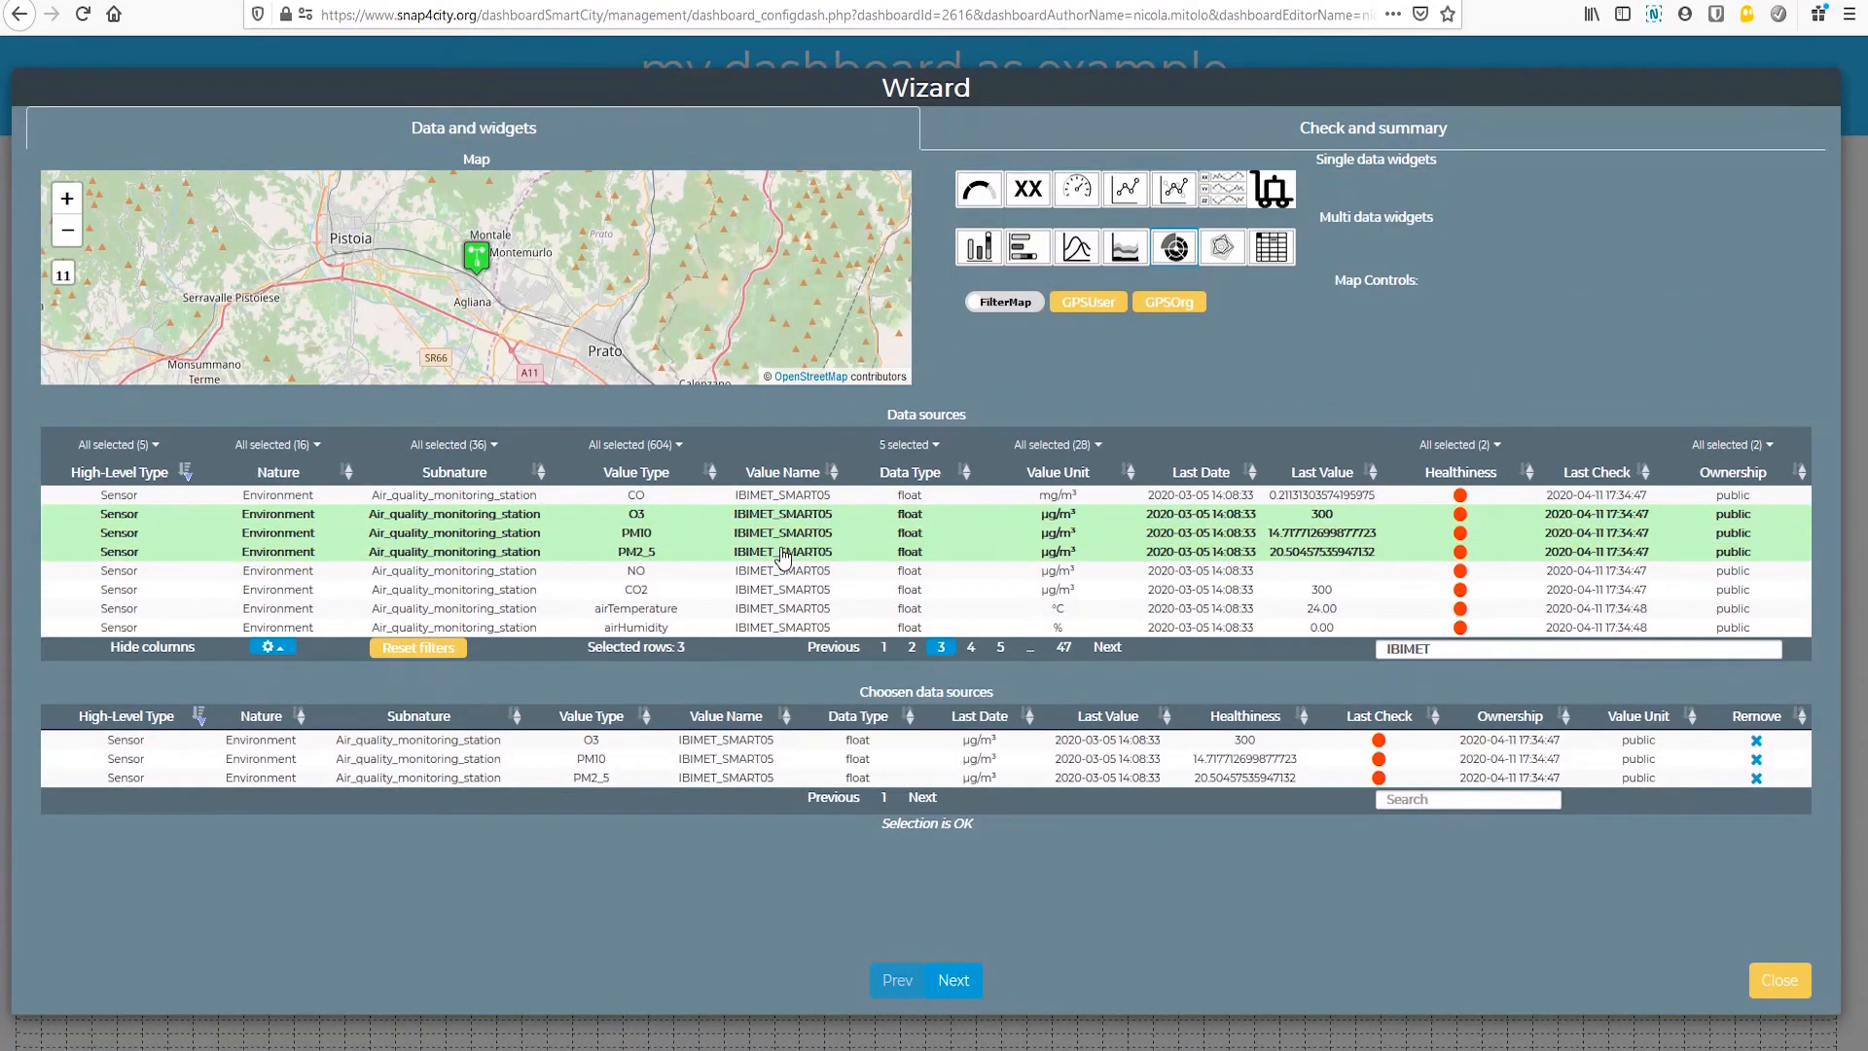
# Step: Add O3, PM10 and PM2_5 of IBIMET_SMART29 to the pie chart's chosen data sources
pyautogui.click(971, 647)
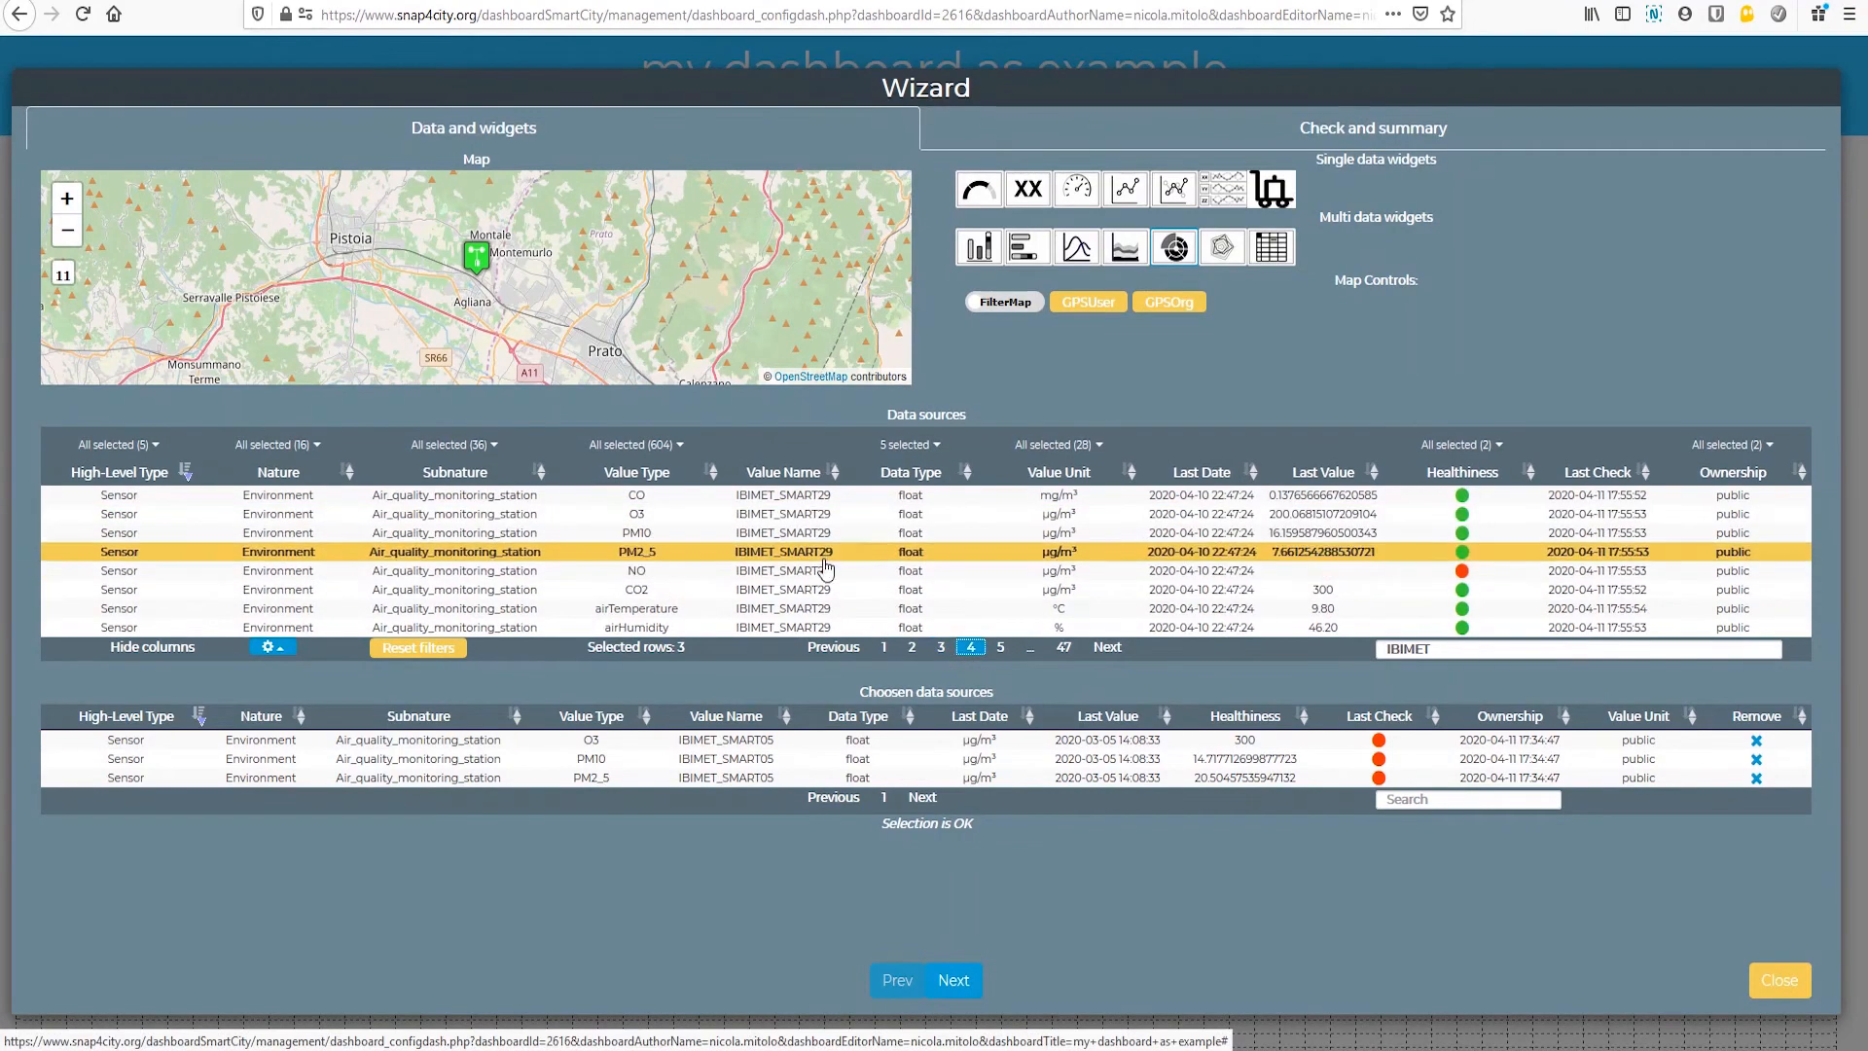
pyautogui.click(790, 514)
pyautogui.click(790, 532)
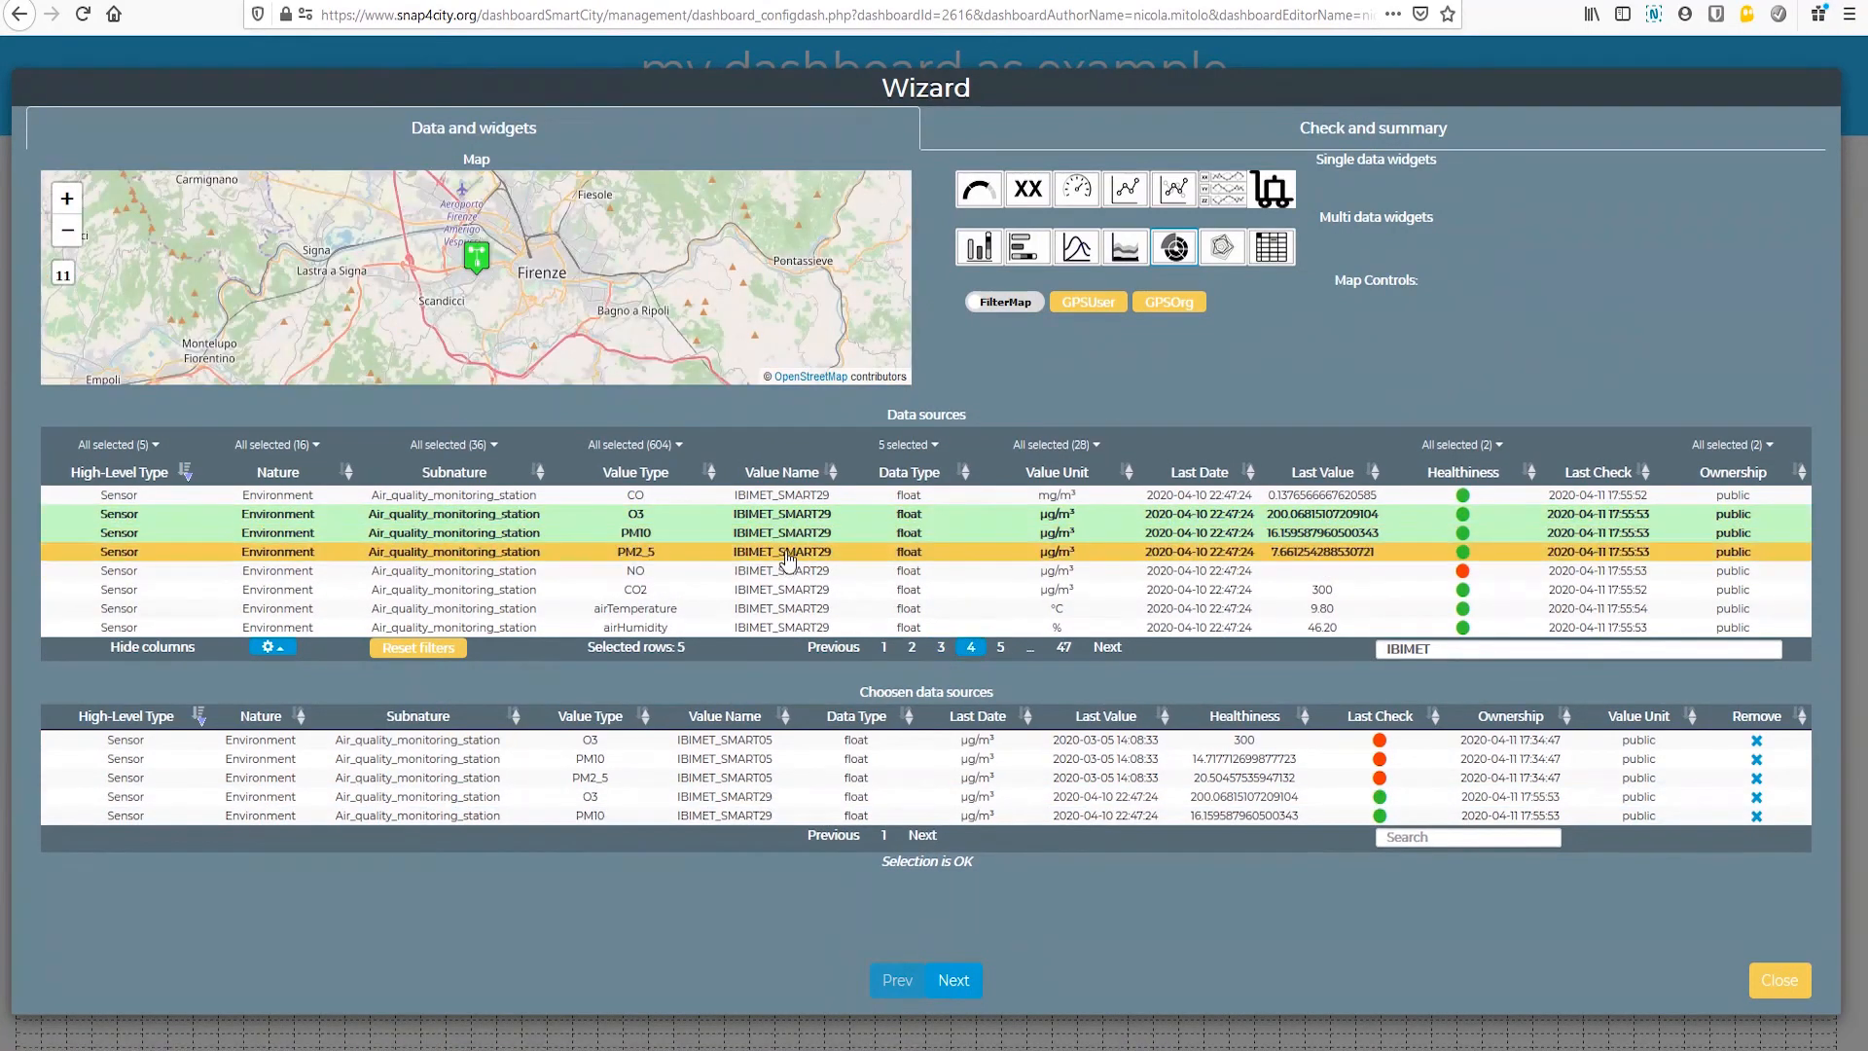
pyautogui.click(789, 553)
# Step: Try to add O3, PM10 and PM2_5 of the Weather_sensor entries IBIMET_SMART33 and IBIMET_SMART31 to the pie chart's sources
pyautogui.click(1001, 649)
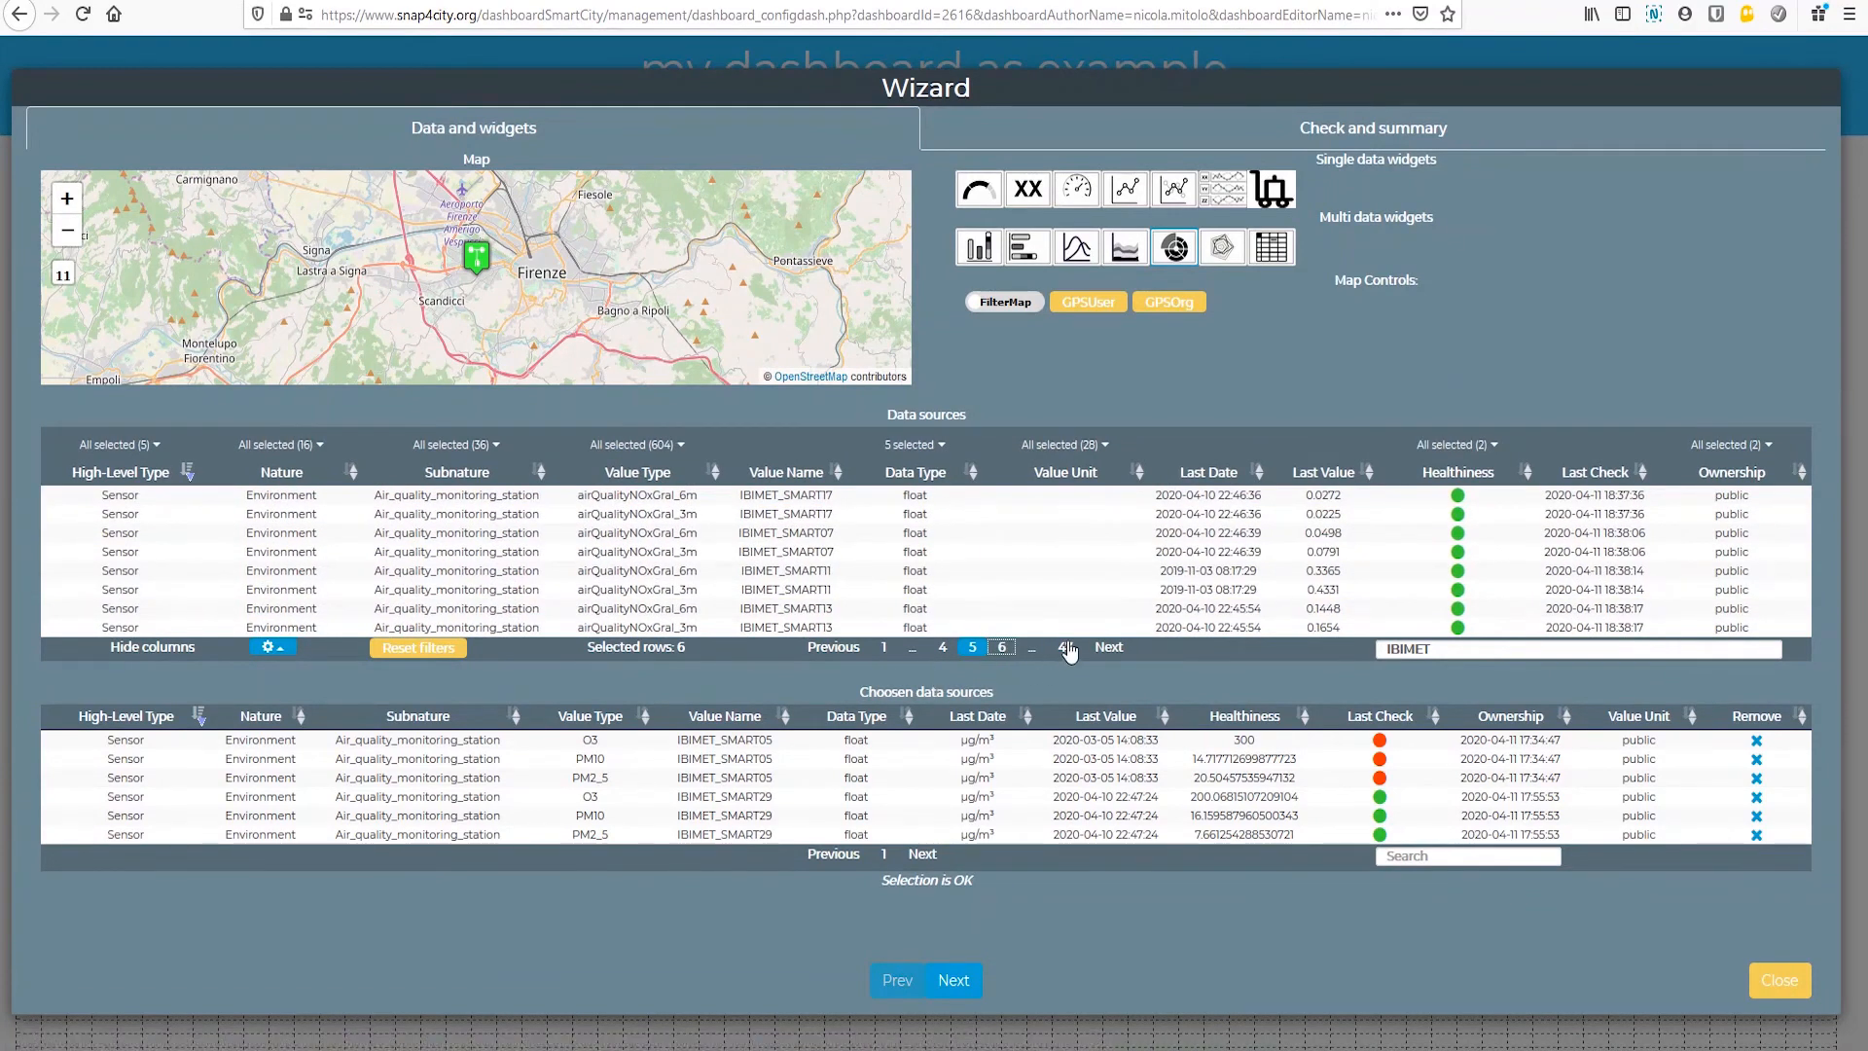
pyautogui.click(1000, 652)
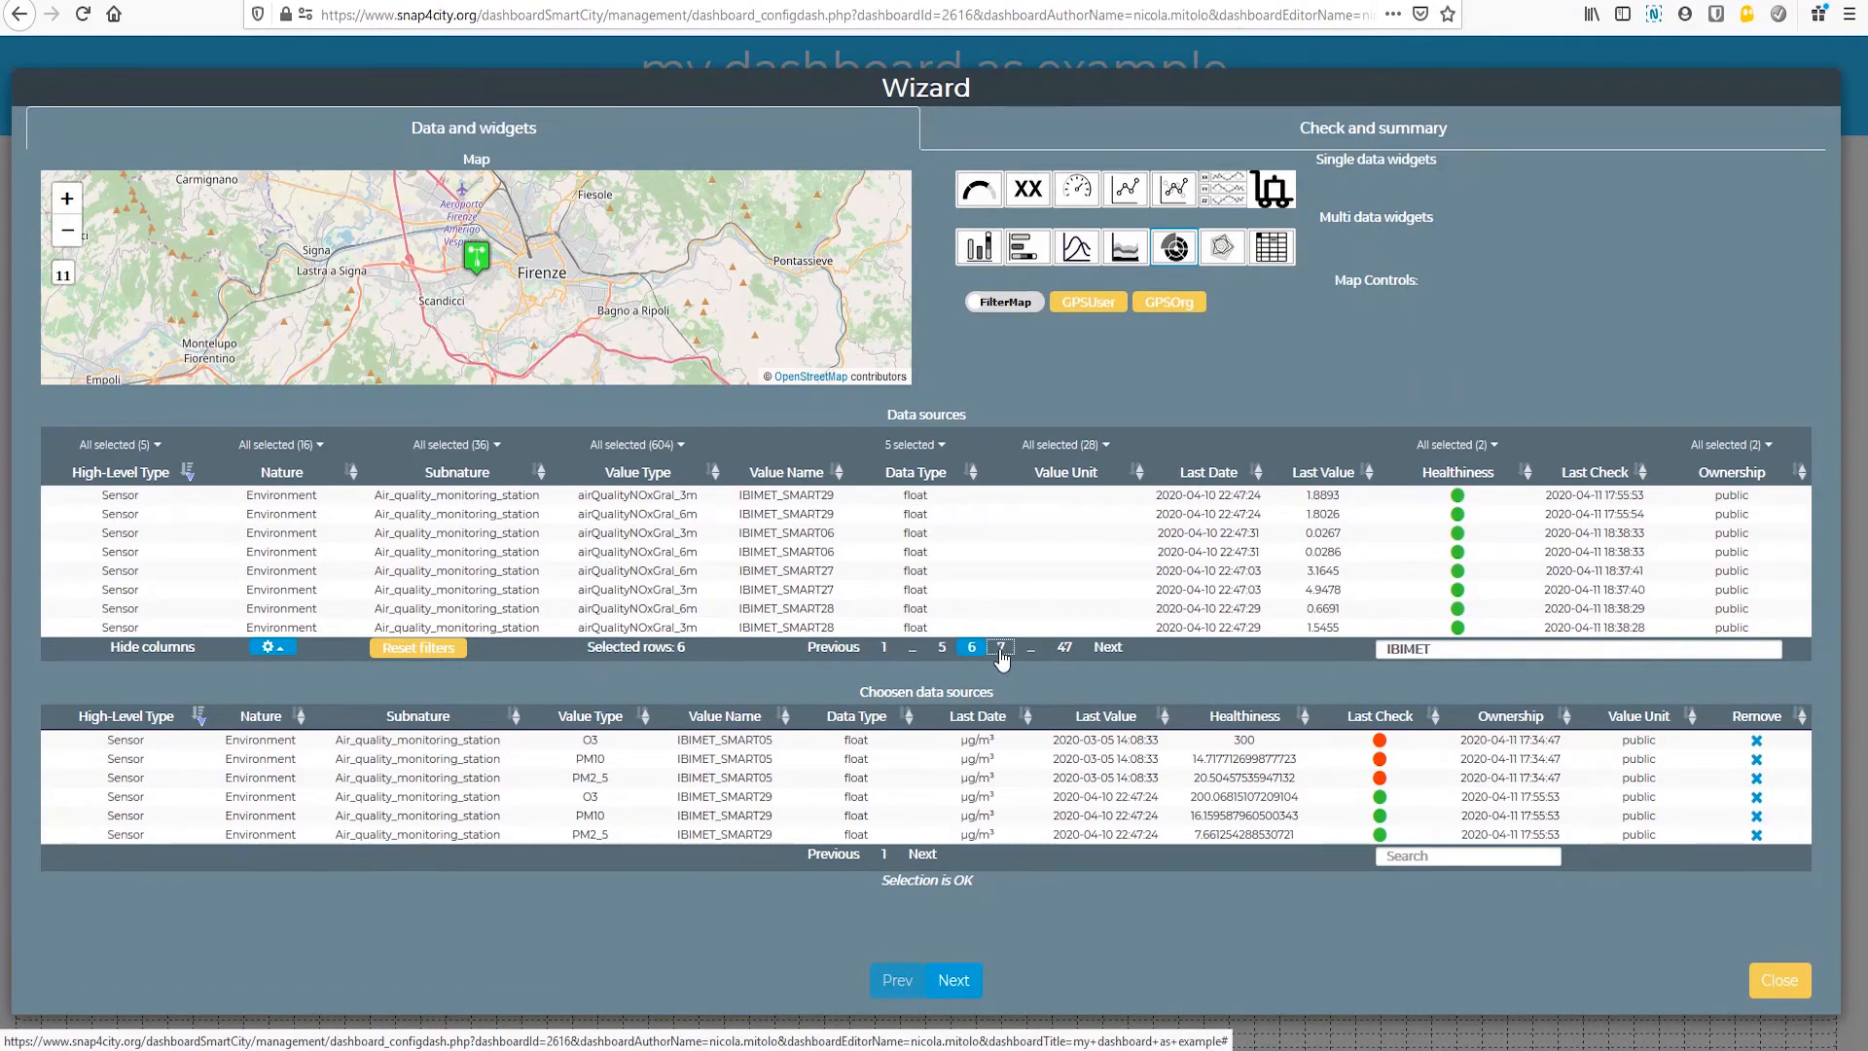
pyautogui.click(999, 652)
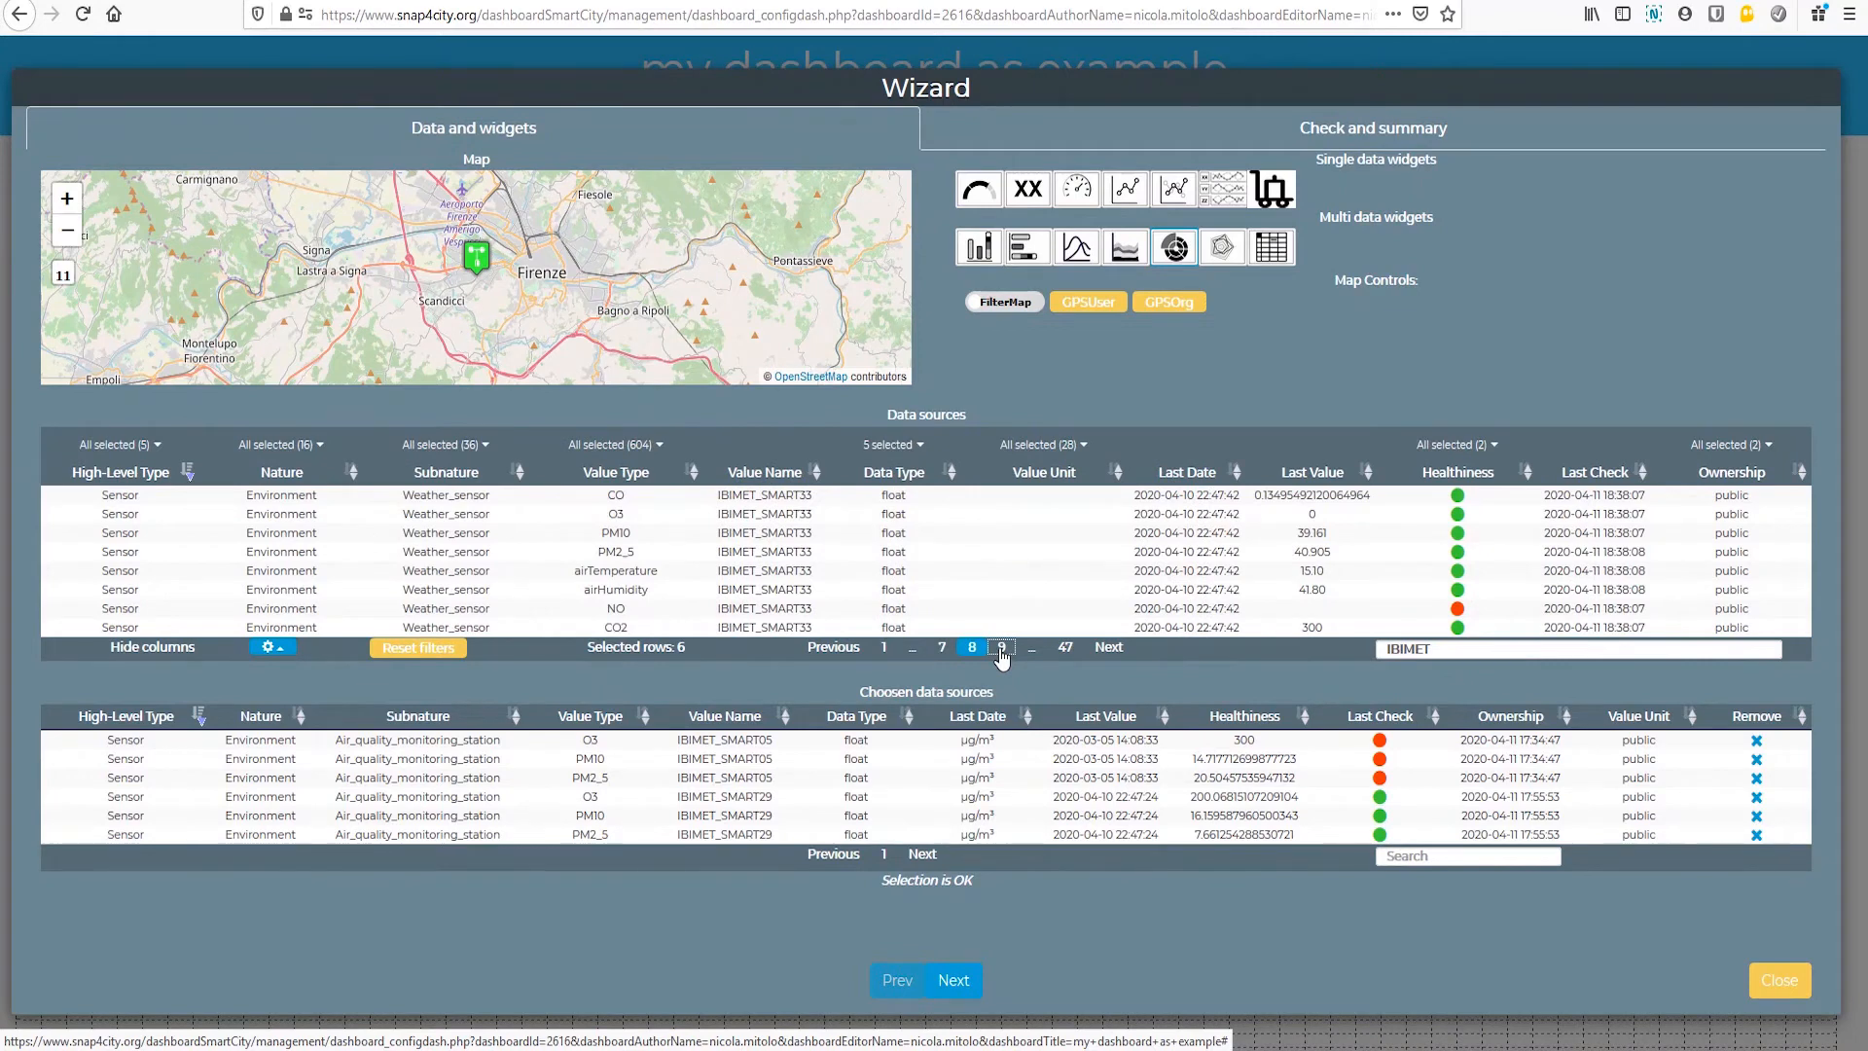
pyautogui.click(773, 514)
pyautogui.click(774, 532)
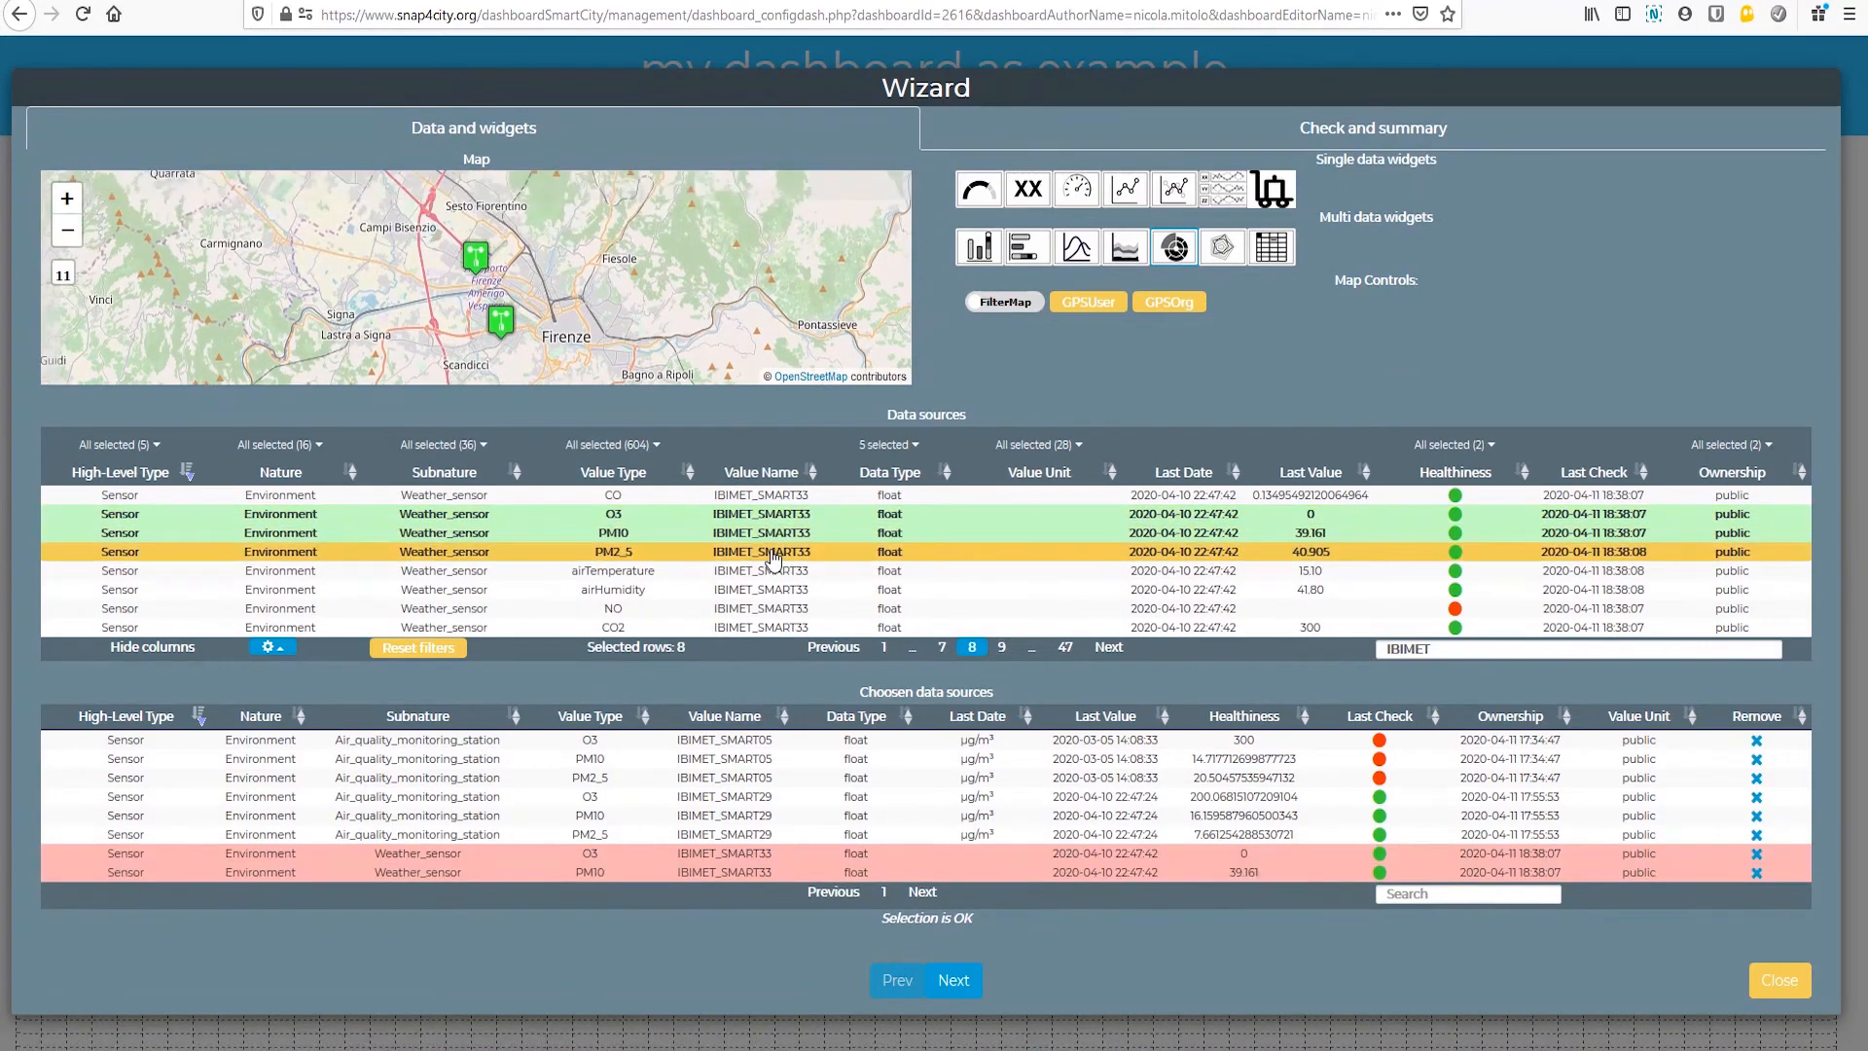
pyautogui.click(773, 552)
pyautogui.click(1002, 647)
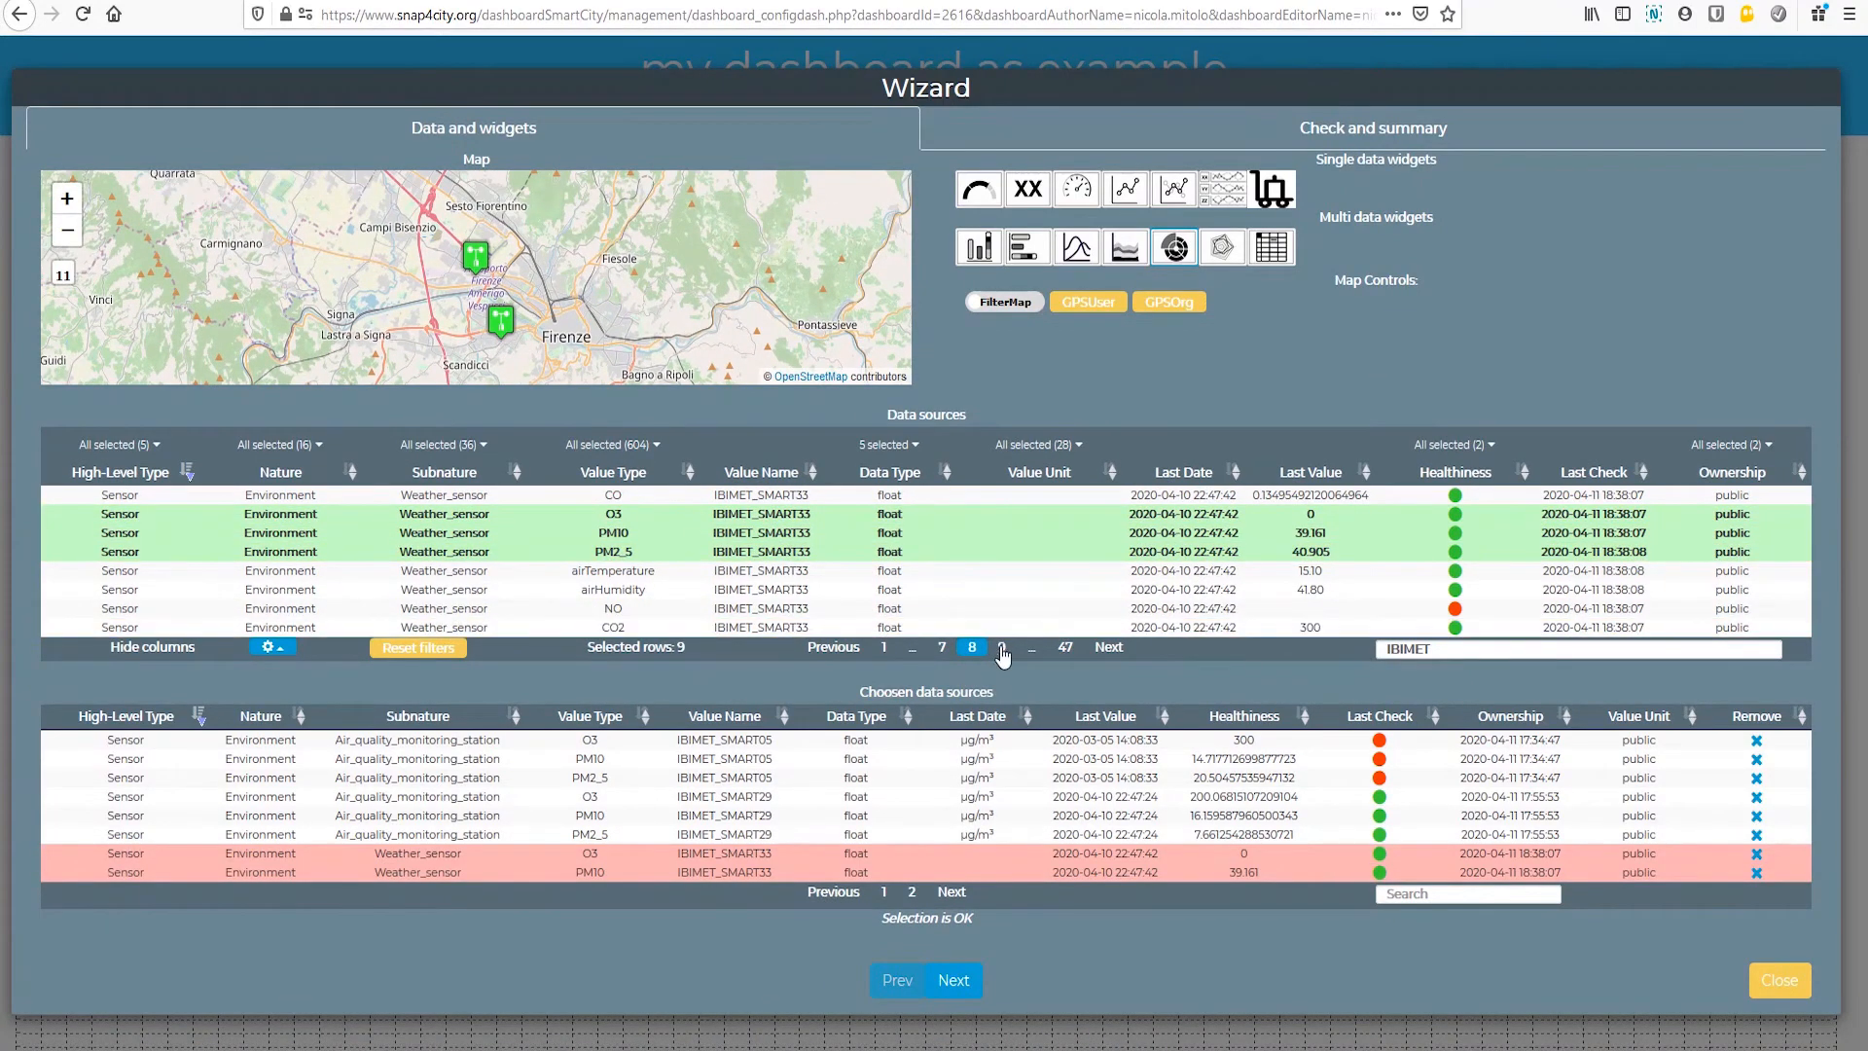
pyautogui.click(766, 516)
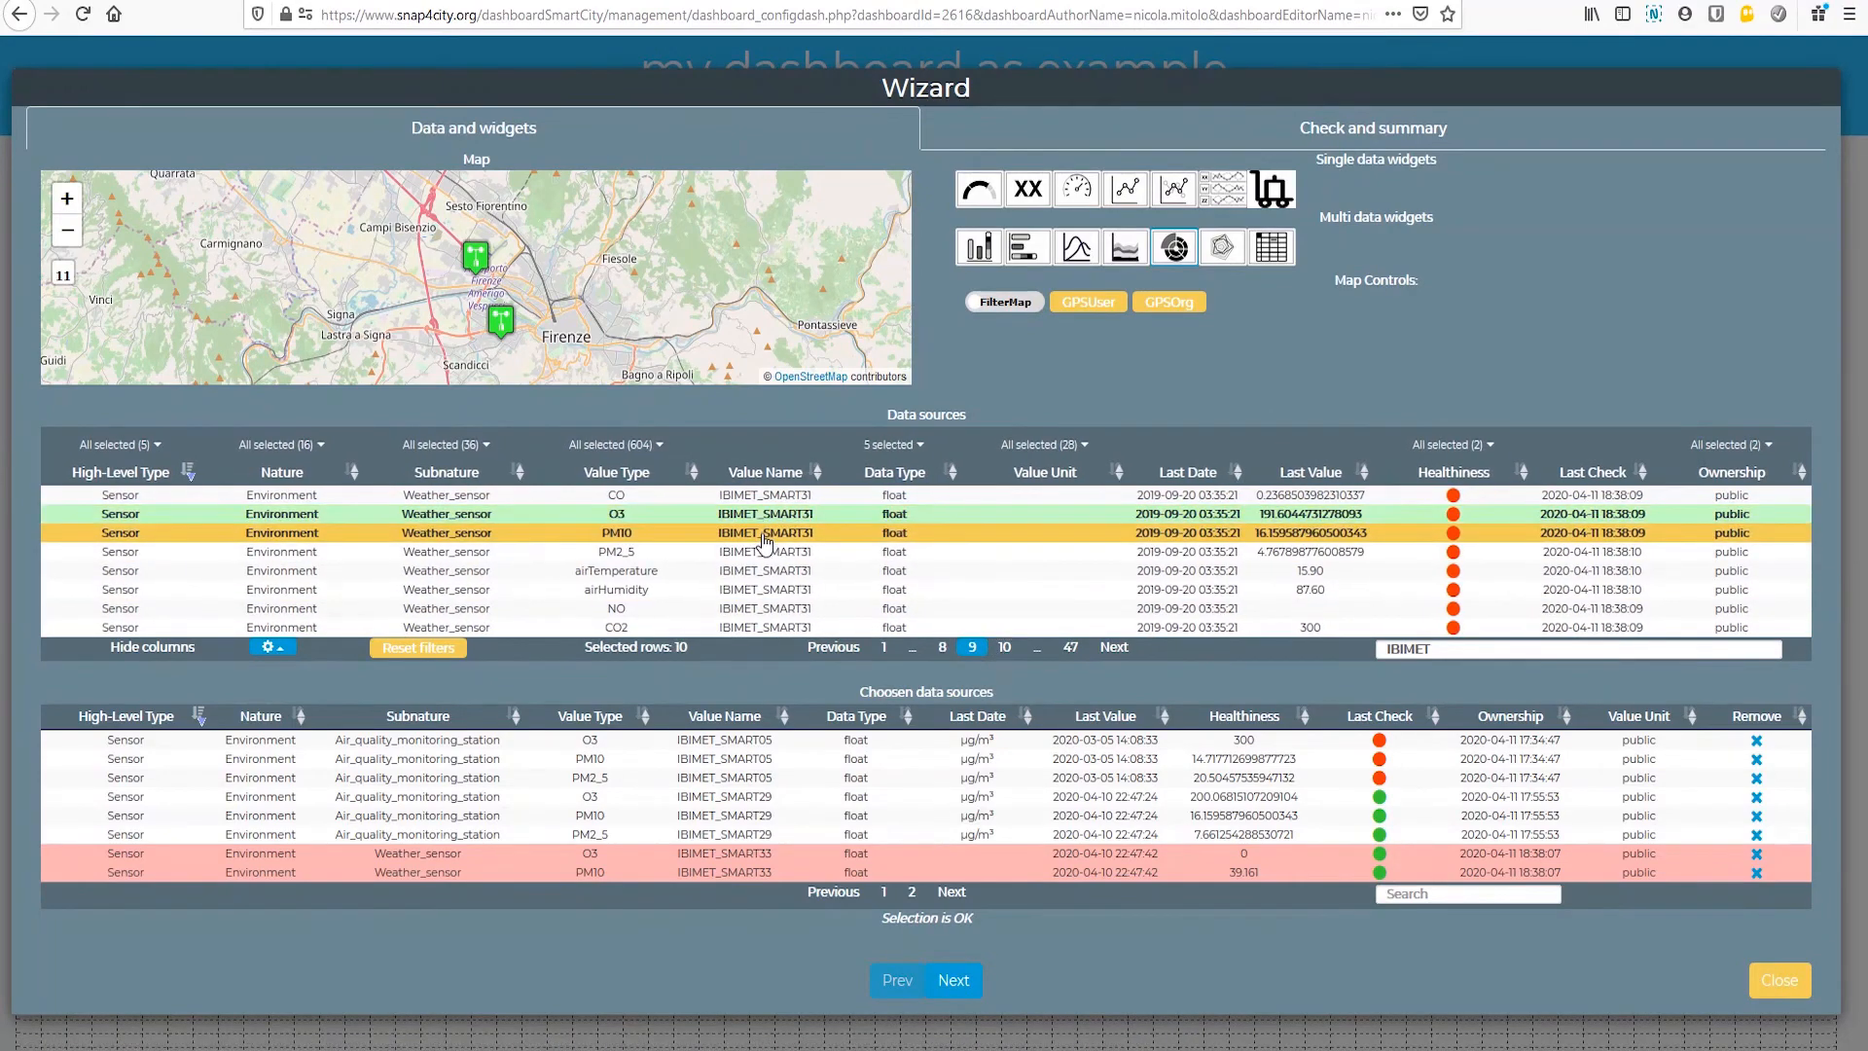
pyautogui.click(766, 533)
pyautogui.click(766, 551)
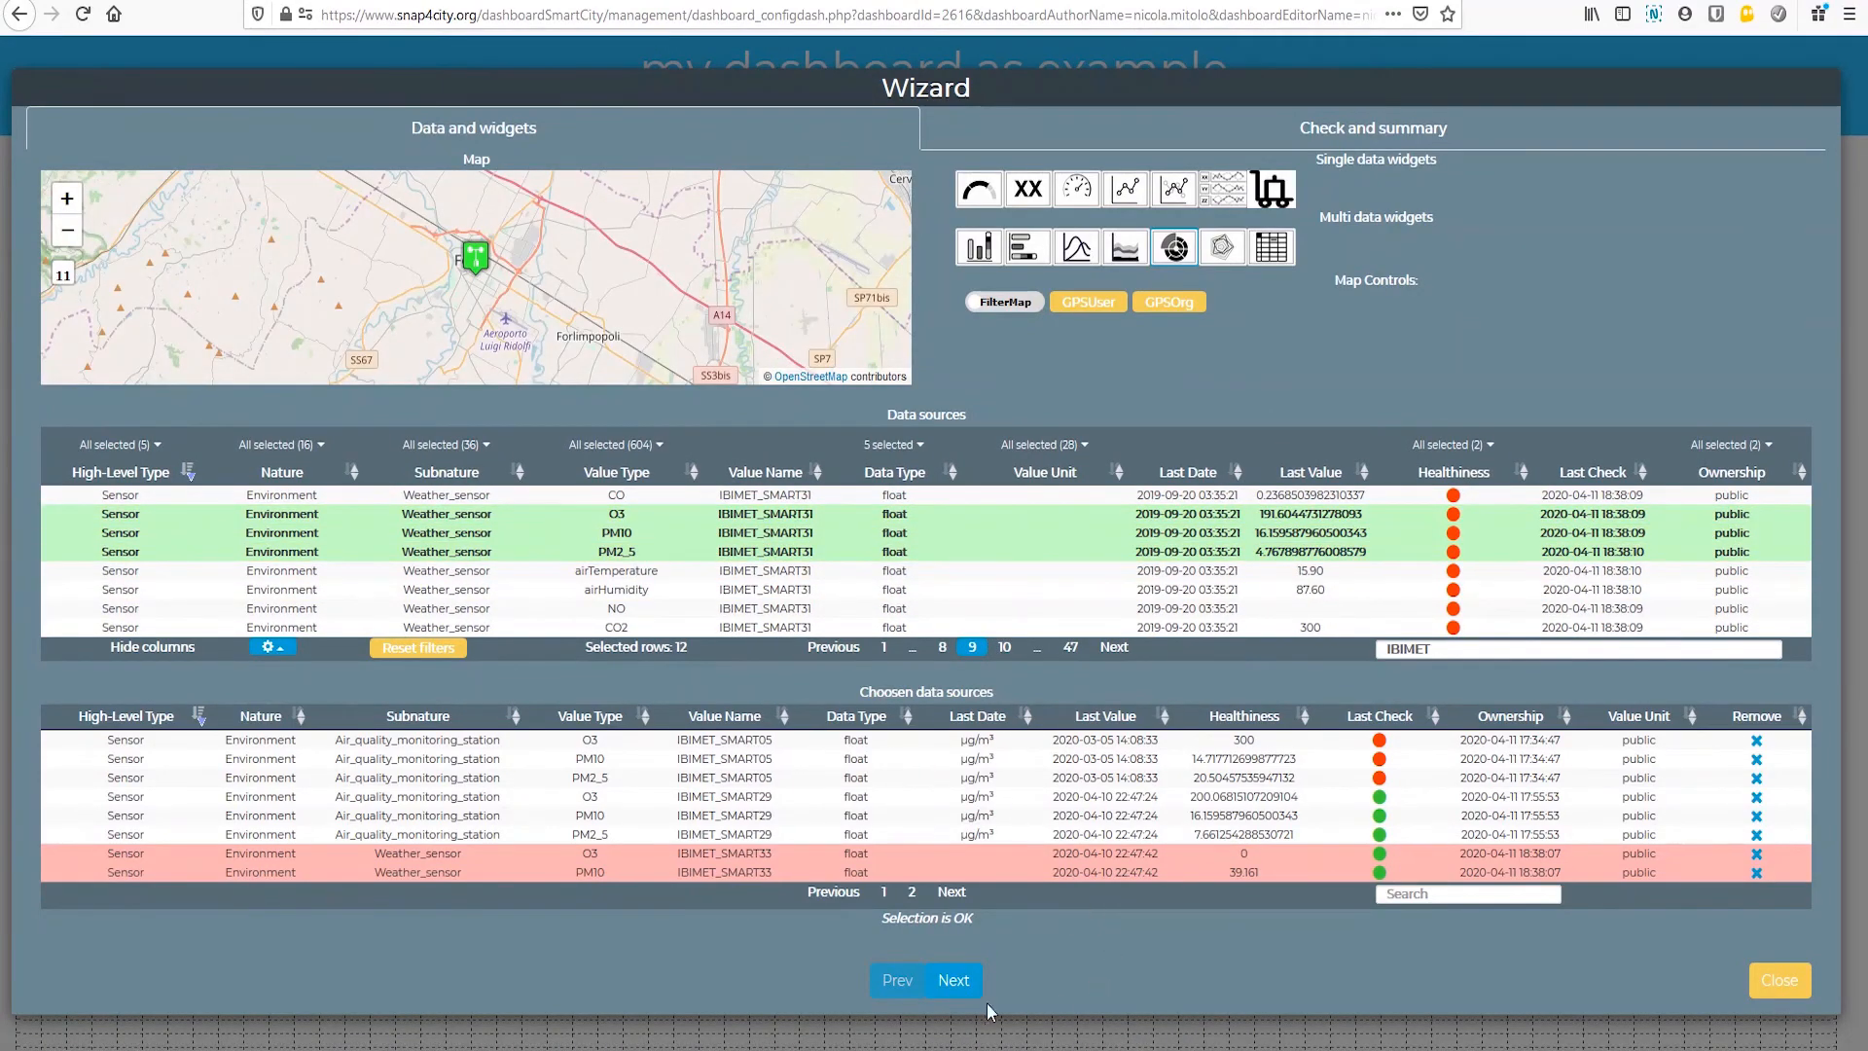
# Step: Proceed to the wizard's summary and create the pie chart widget
pyautogui.click(947, 980)
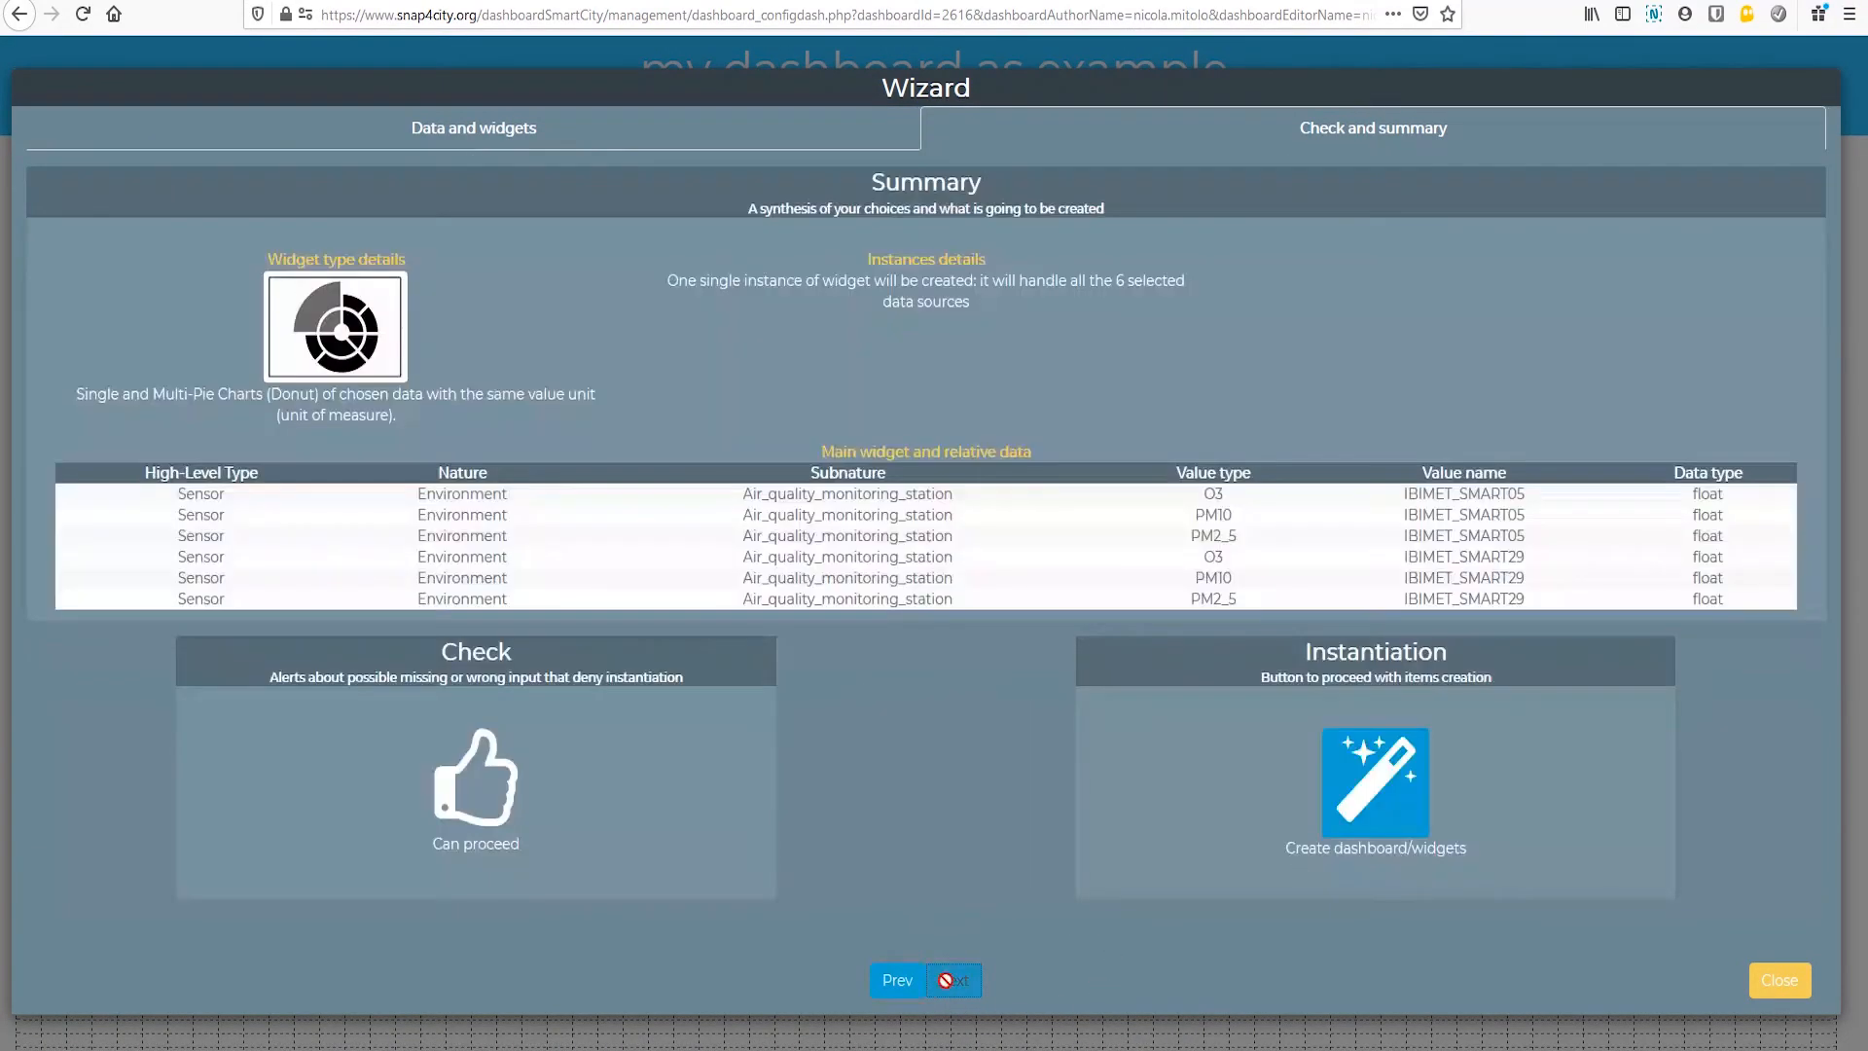
pyautogui.click(1350, 817)
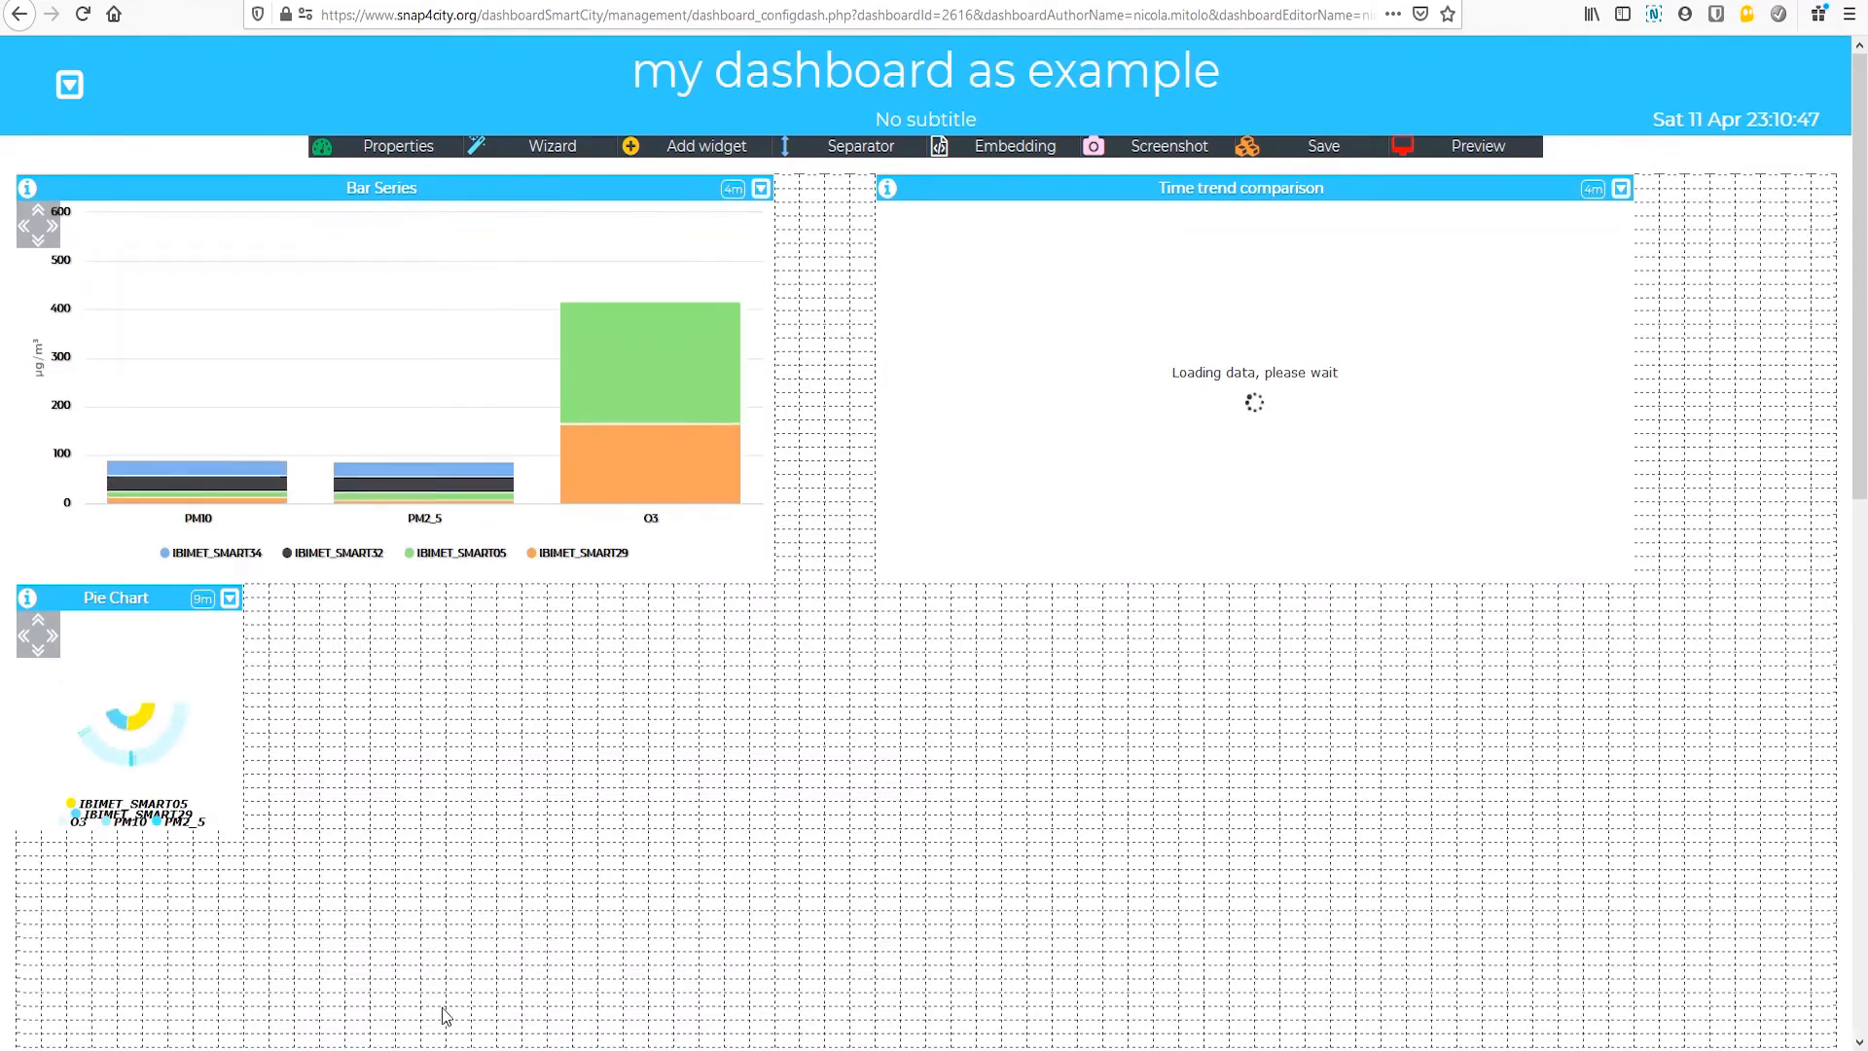
# Step: Enlarge the Pie Chart widget in width and height, making it about twice as wide
pyautogui.click(53, 638)
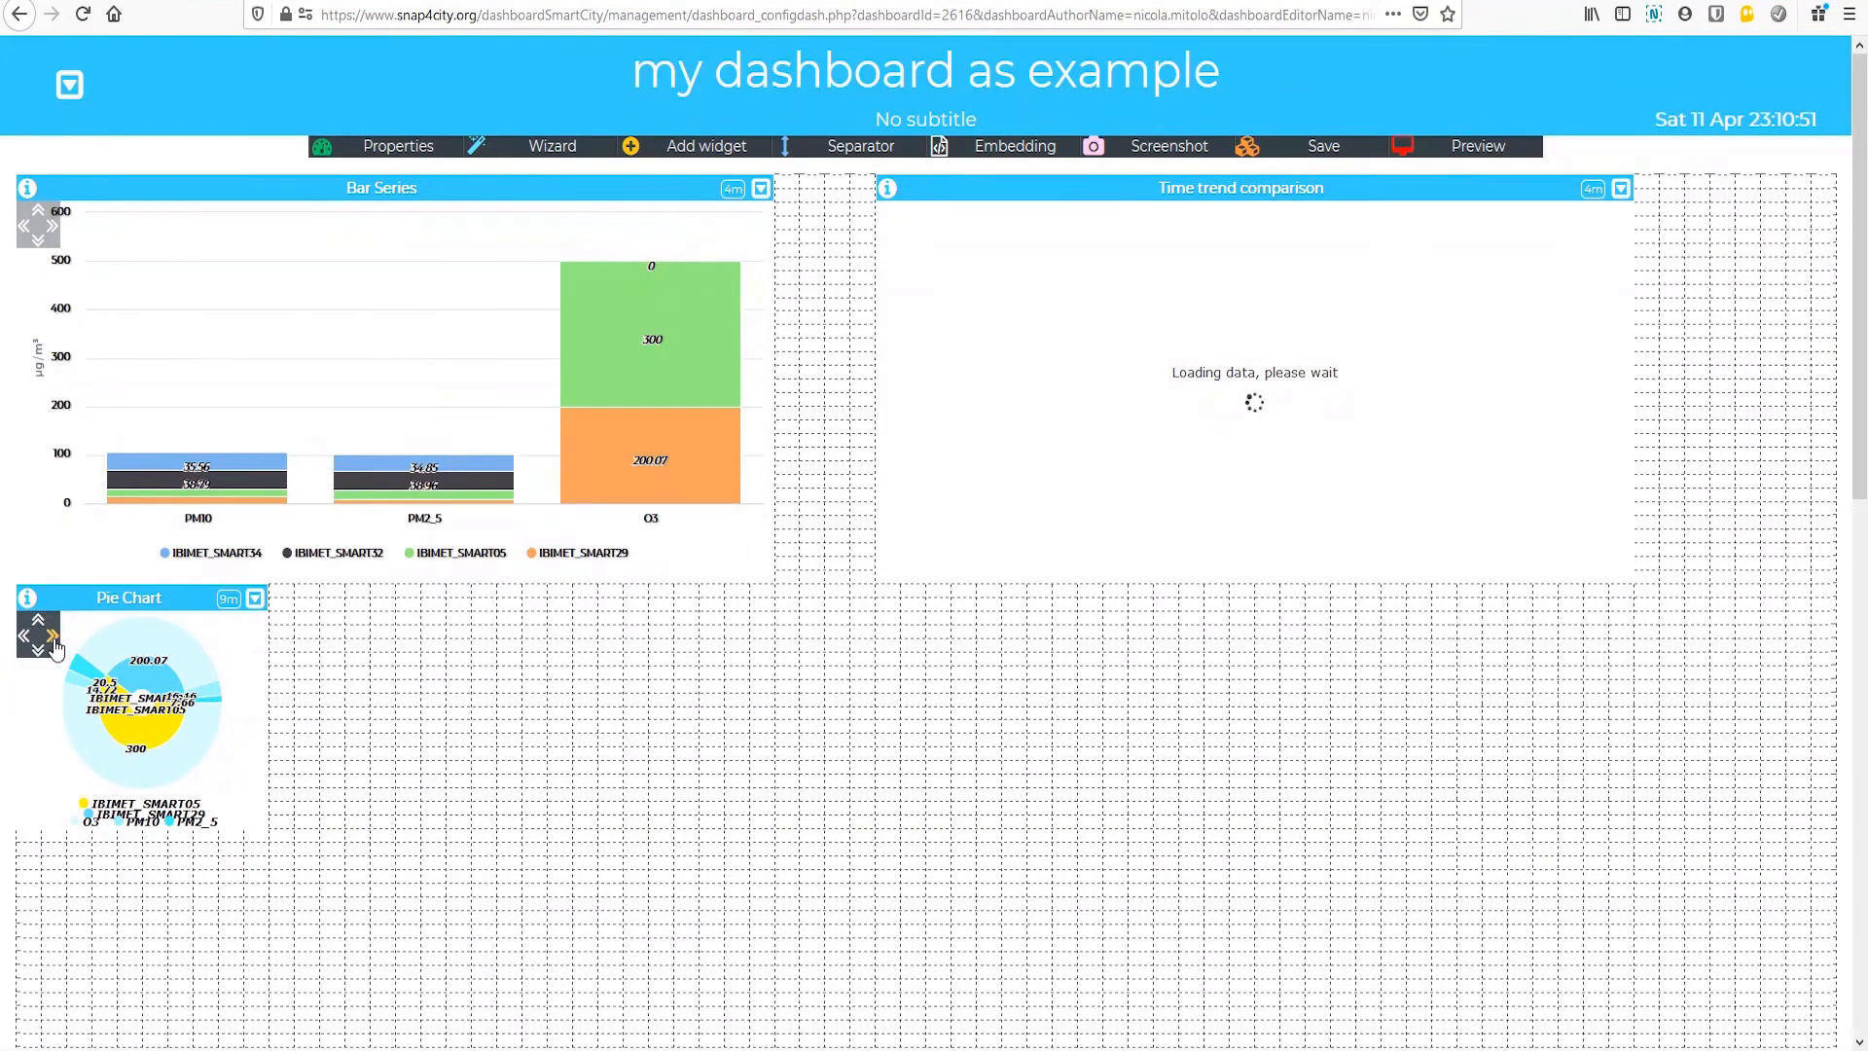
pyautogui.click(53, 638)
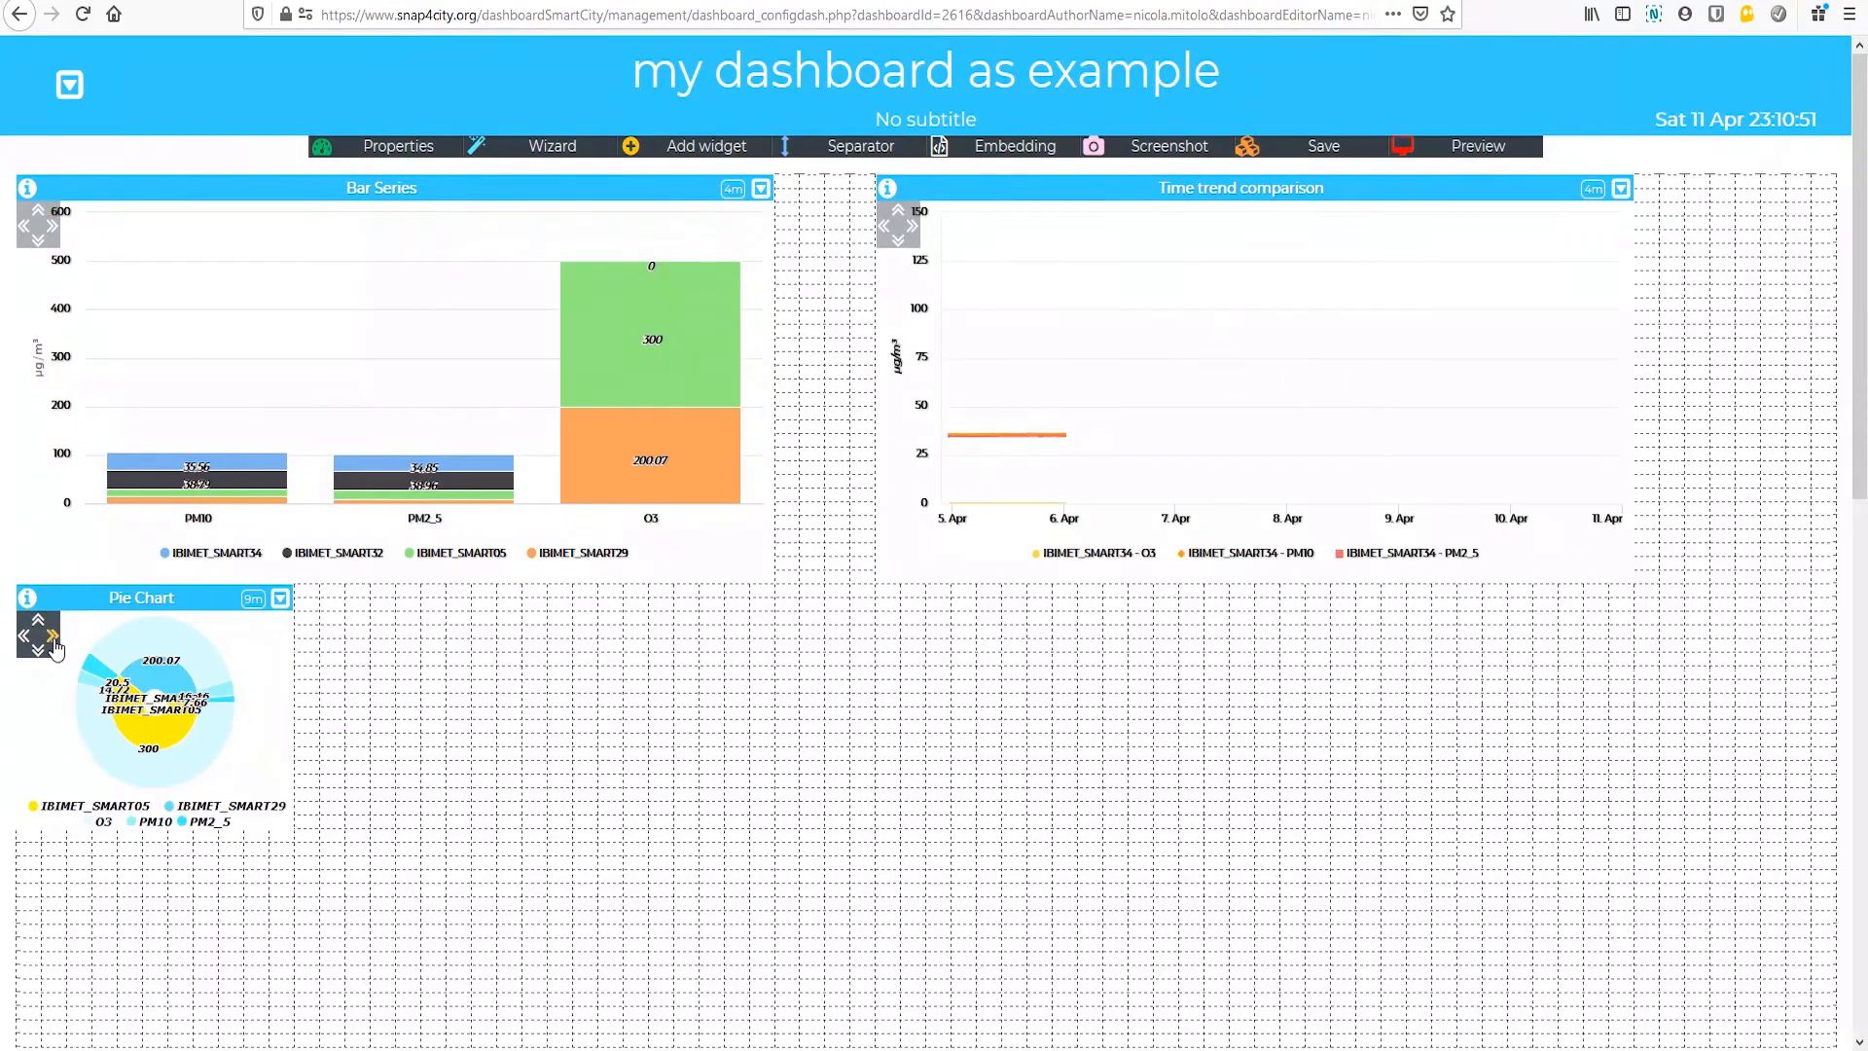
pyautogui.click(53, 639)
pyautogui.click(54, 639)
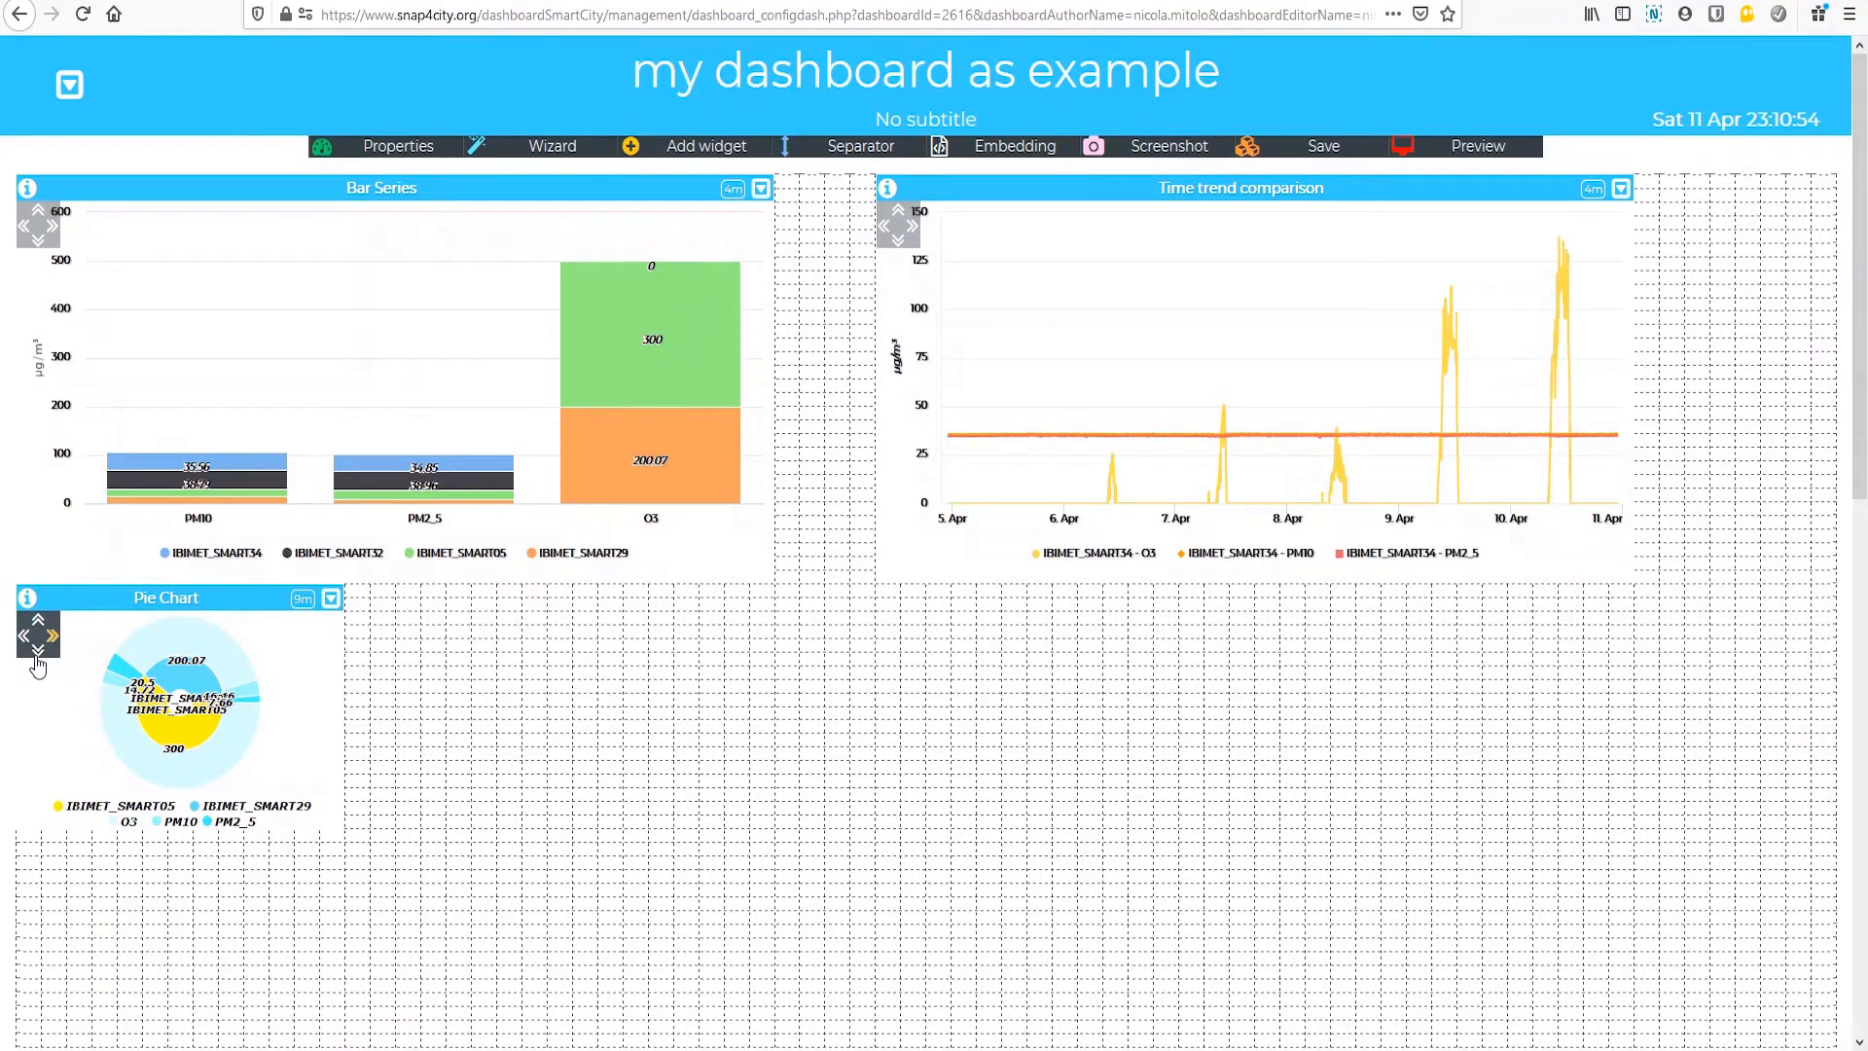
pyautogui.click(37, 657)
pyautogui.click(37, 656)
pyautogui.click(37, 656)
pyautogui.click(37, 657)
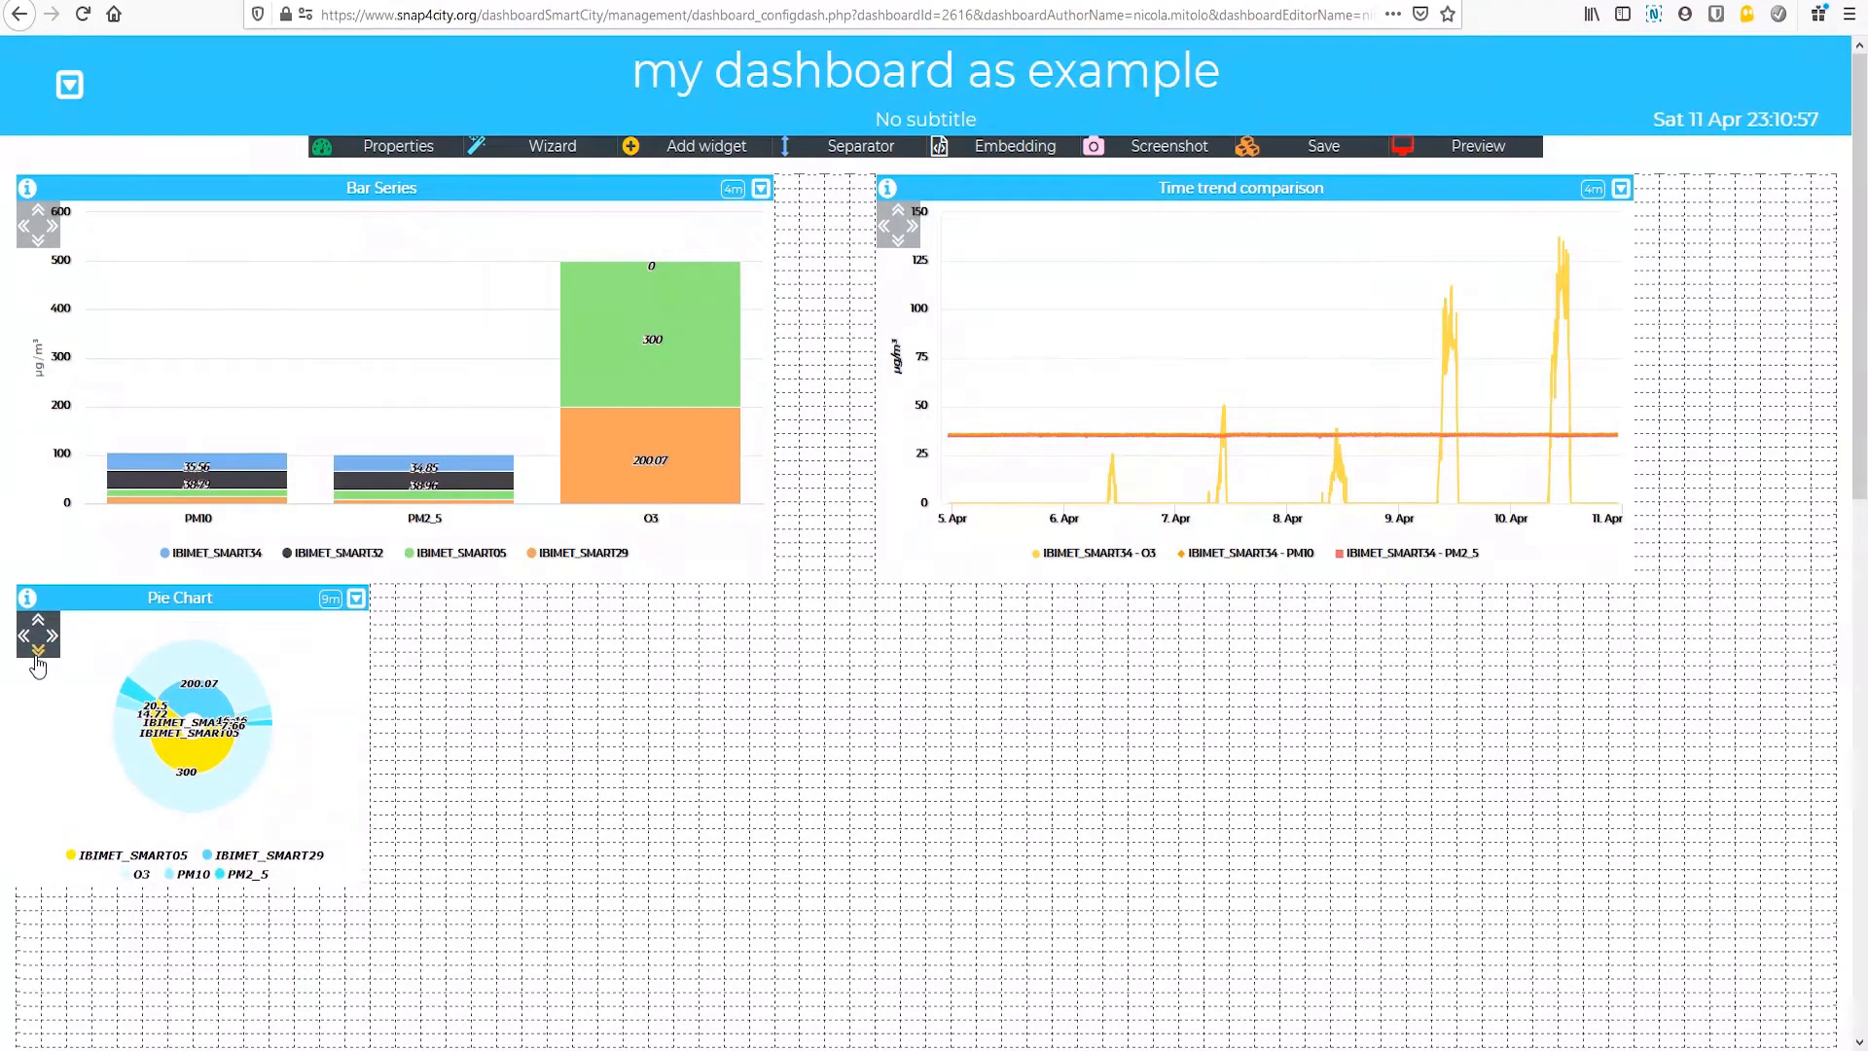
pyautogui.click(37, 651)
pyautogui.click(37, 654)
pyautogui.click(37, 654)
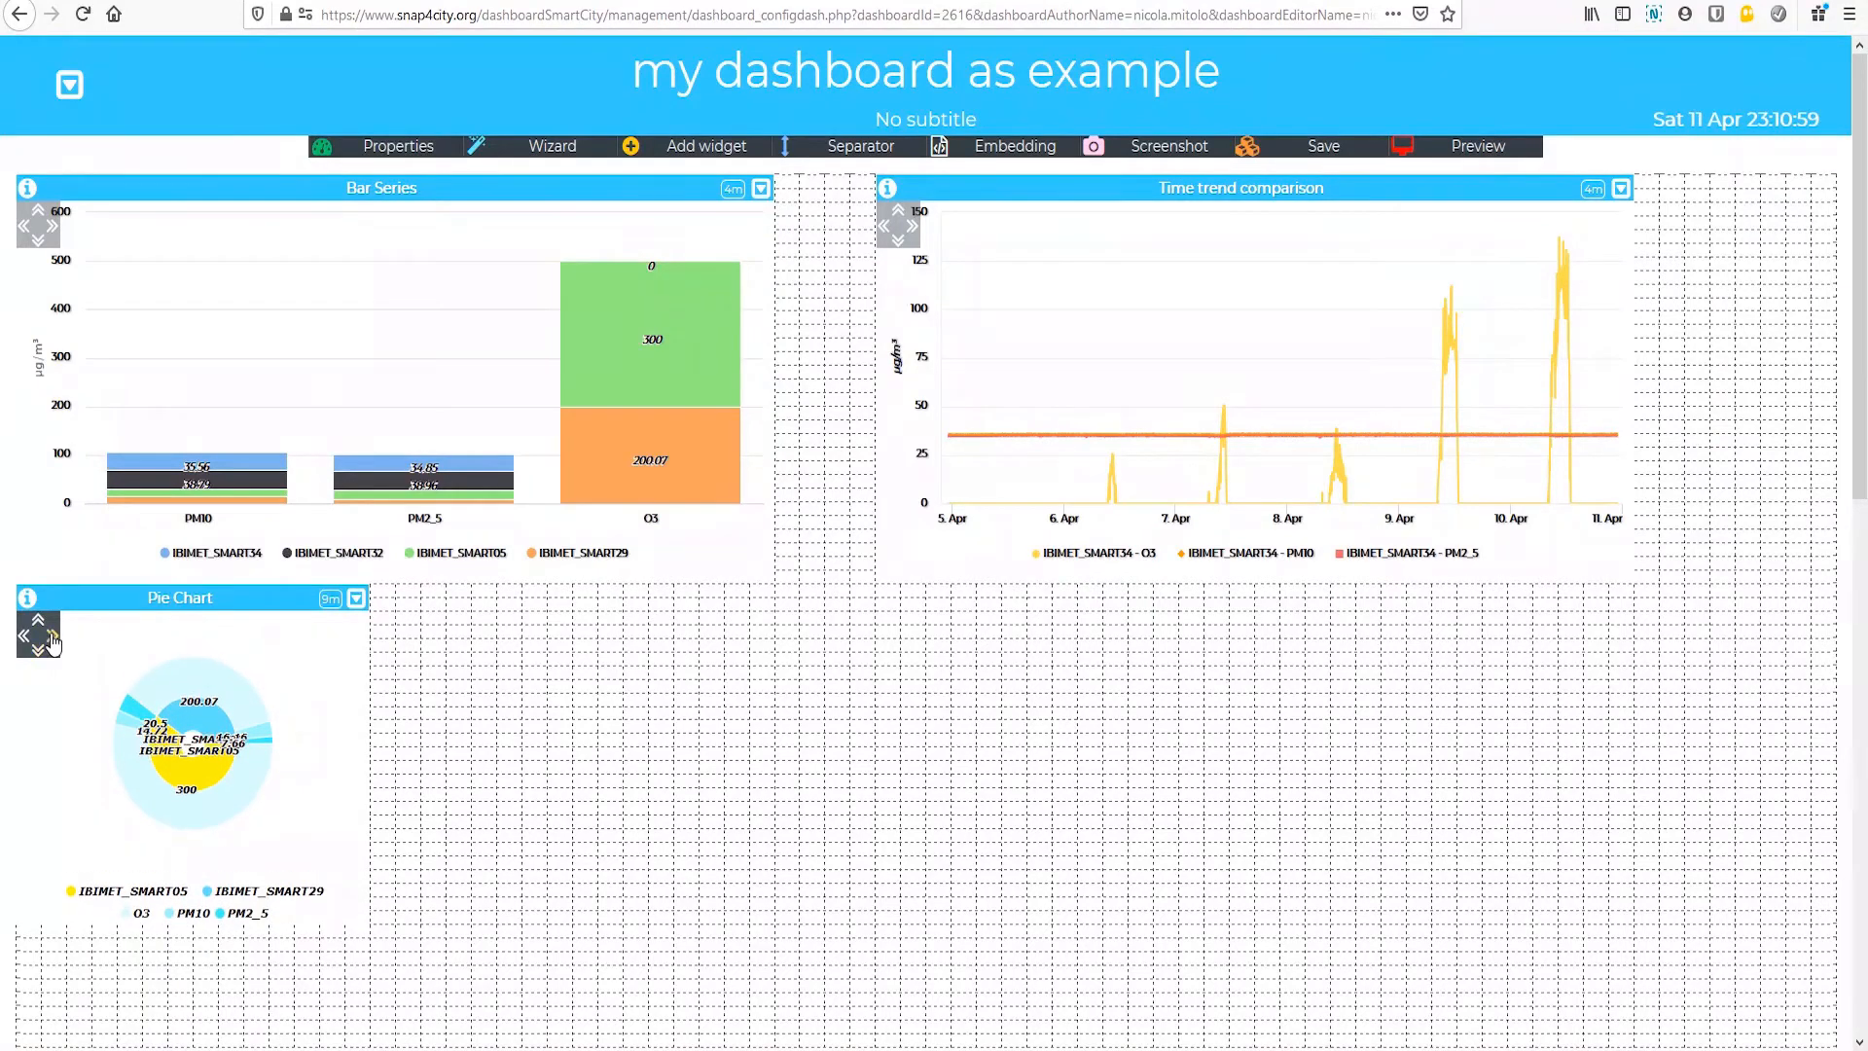
pyautogui.click(53, 640)
pyautogui.click(54, 640)
pyautogui.click(54, 639)
pyautogui.click(54, 640)
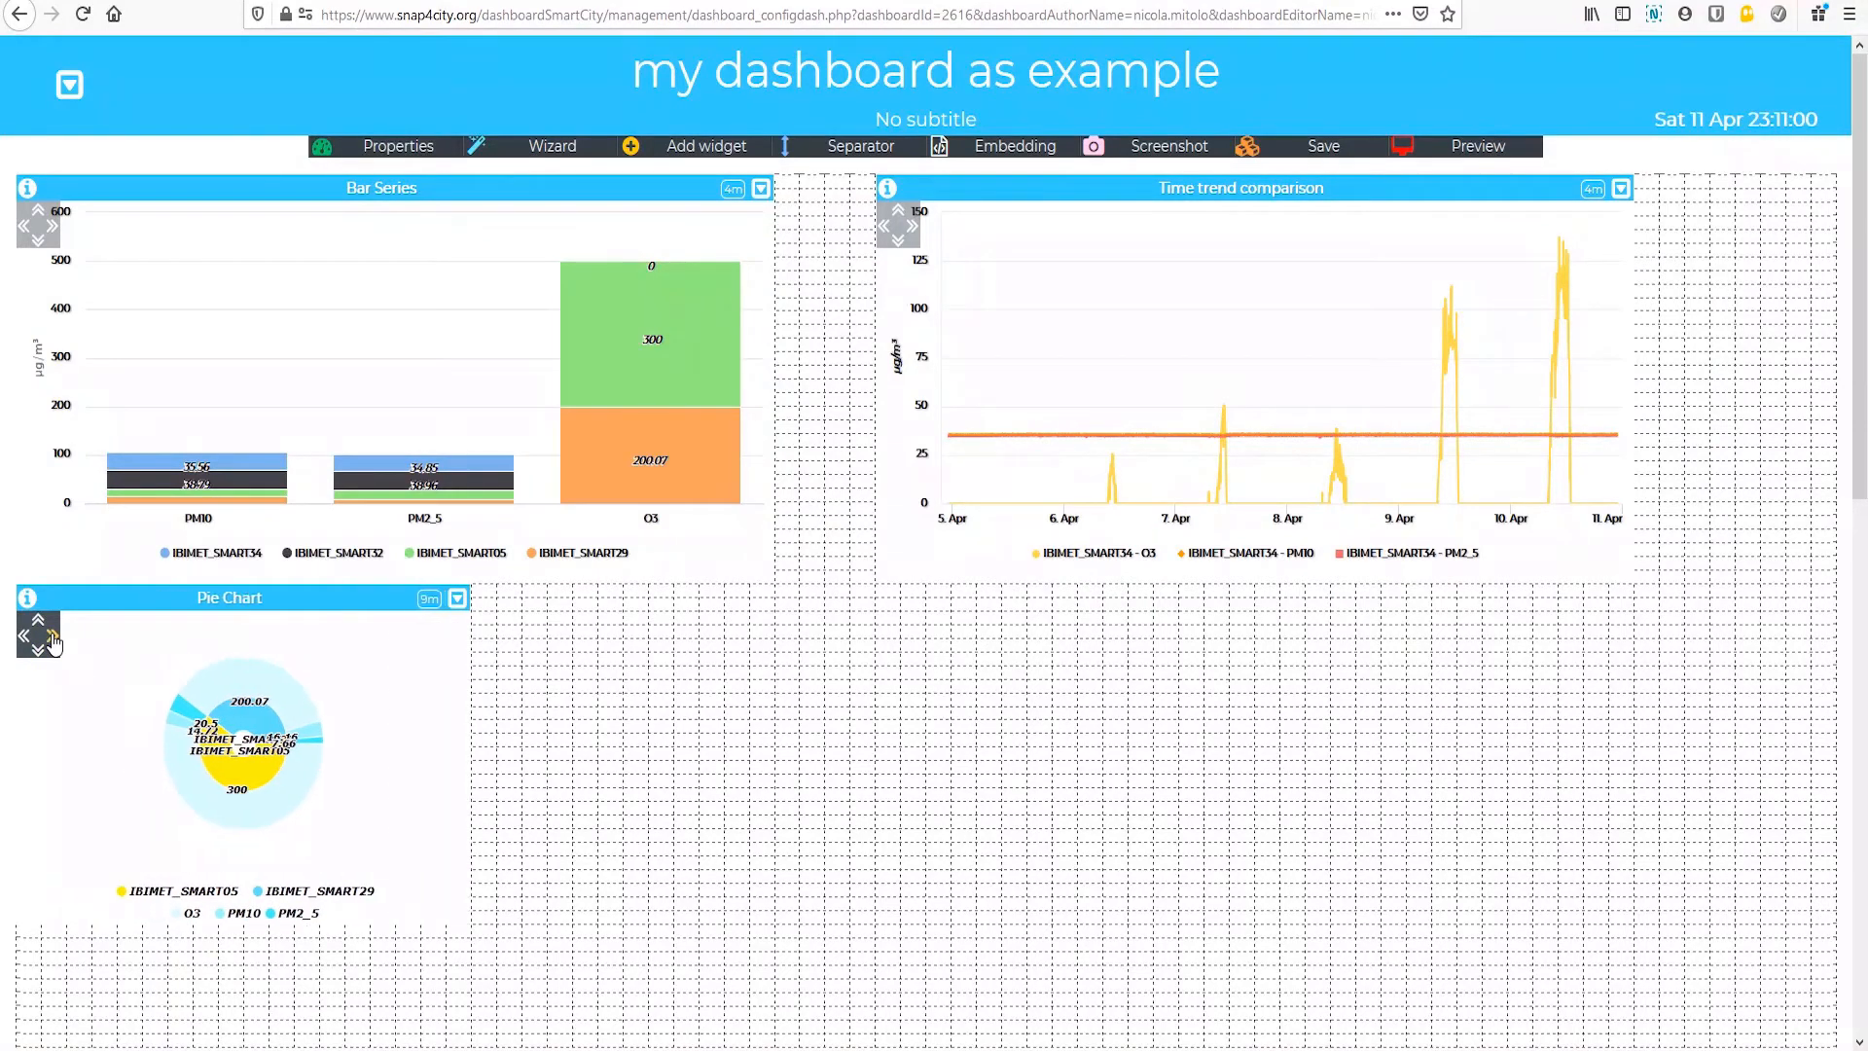
# Step: Save the dashboard, preview it in view mode and return to the dashboard editor
pyautogui.click(1337, 156)
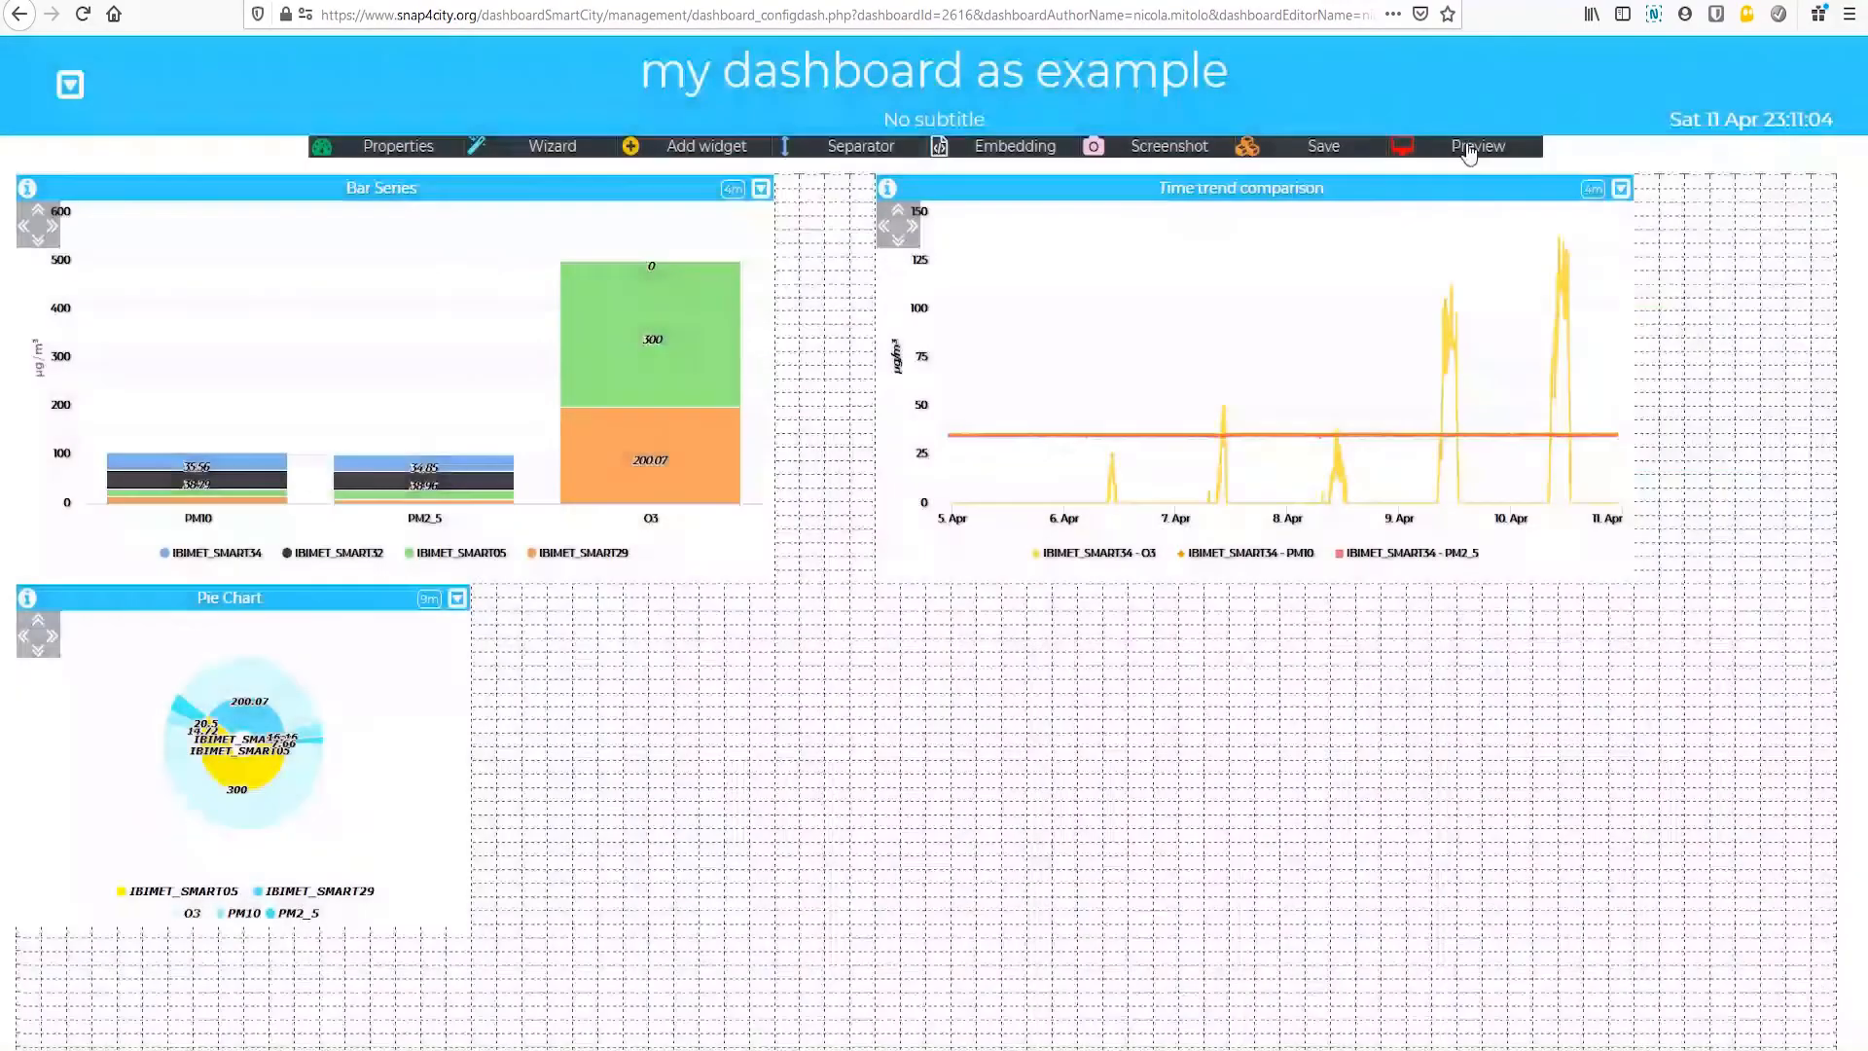
pyautogui.click(1472, 155)
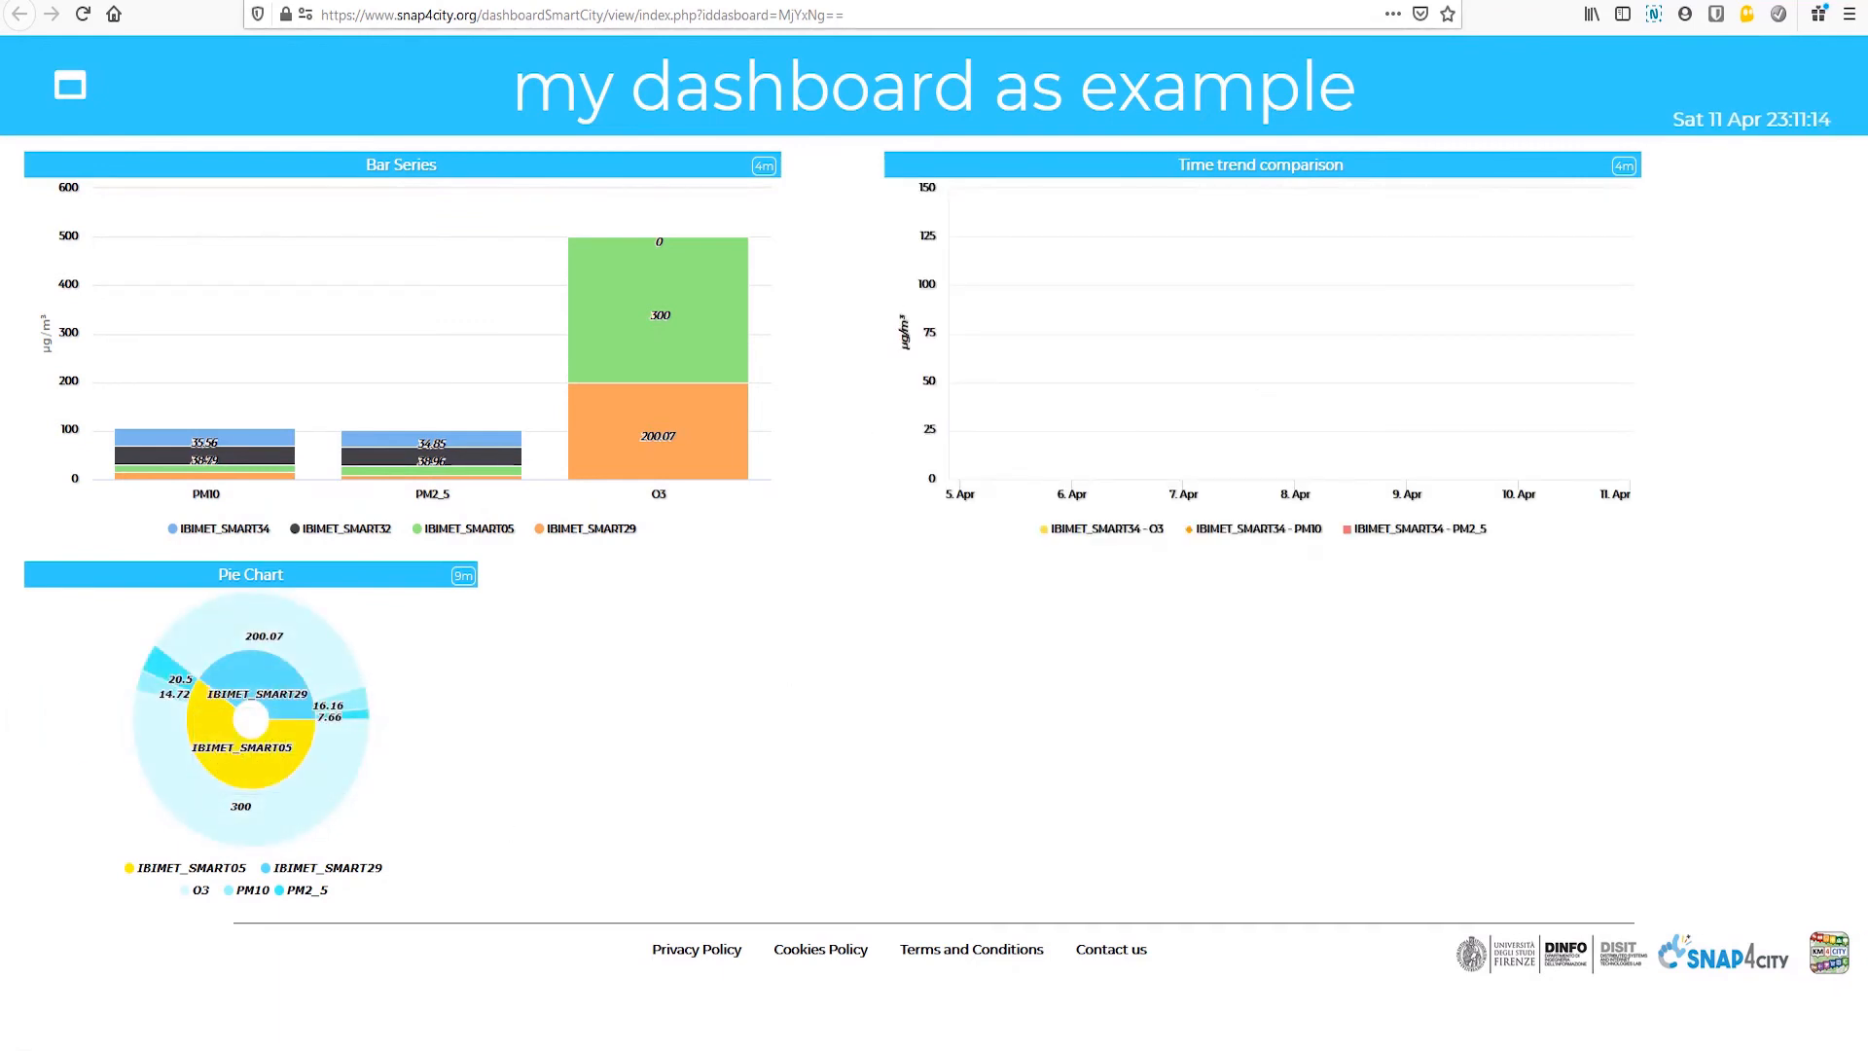
pyautogui.click(279, 0)
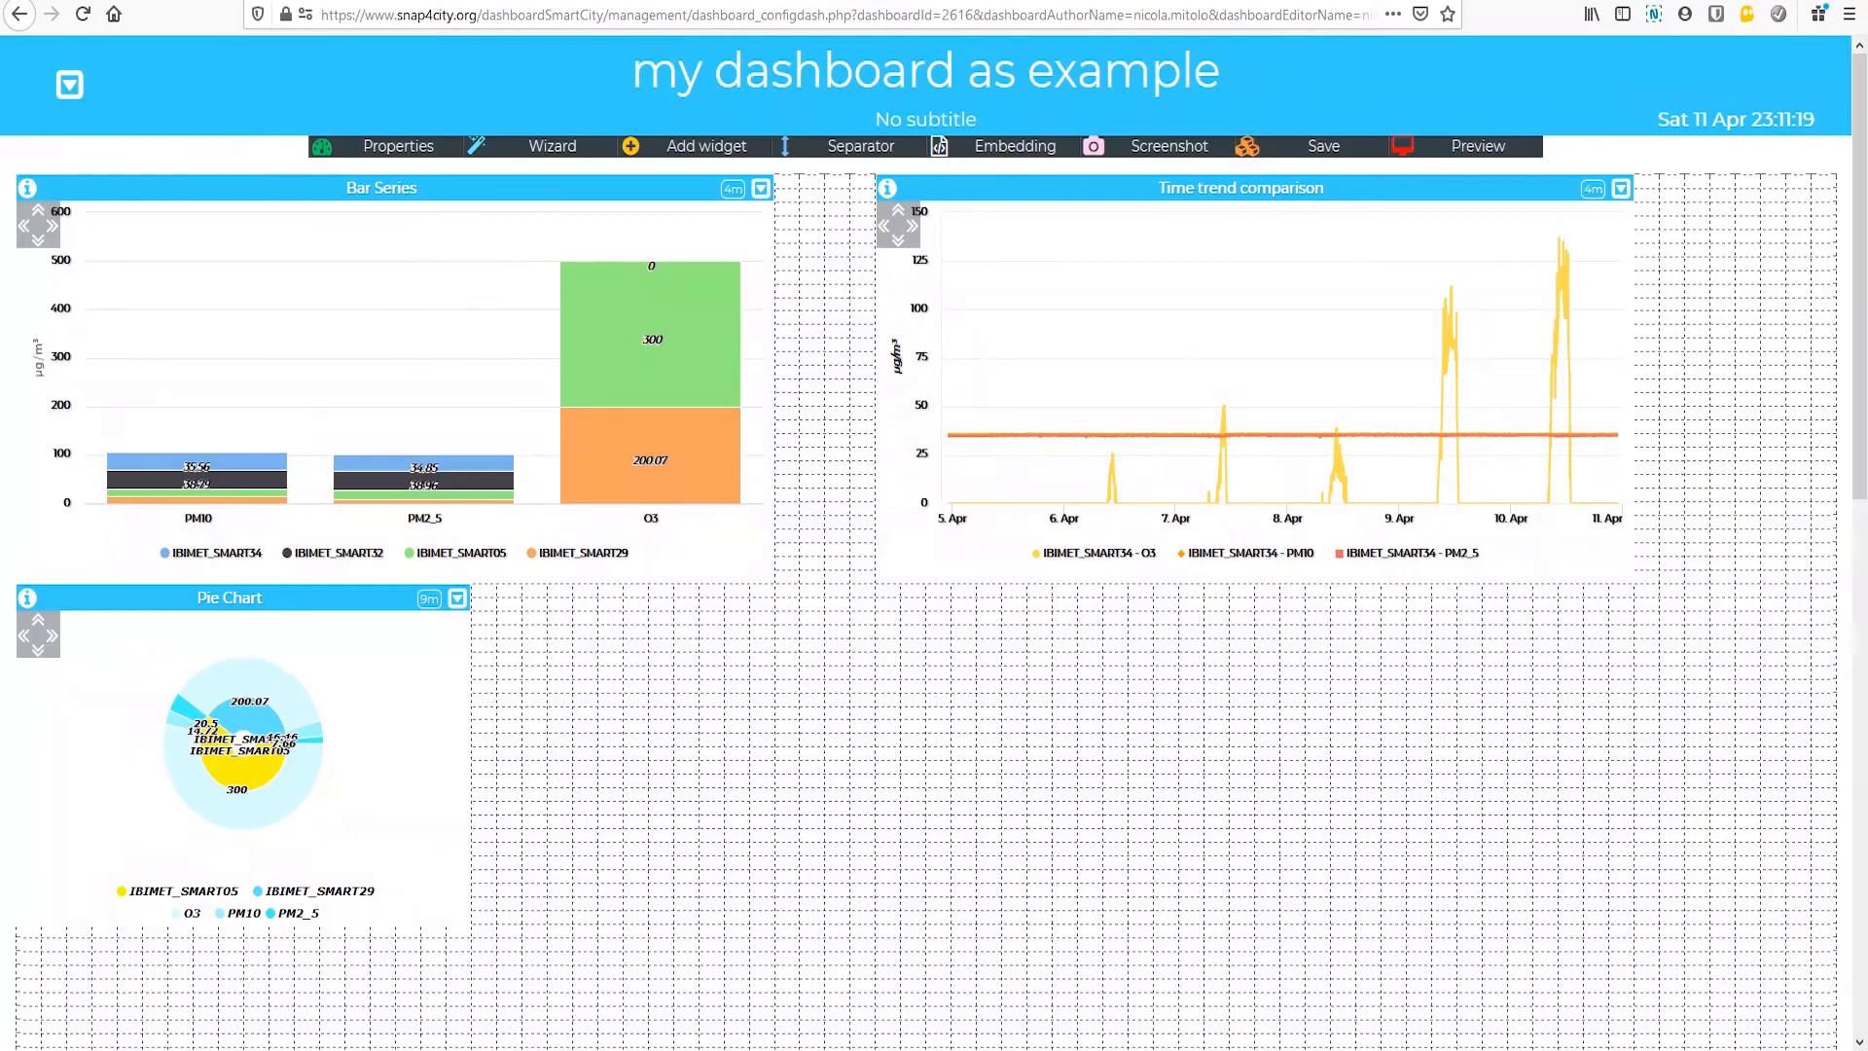
# Step: Start a radar chart widget, filter by "IBIMET" and choose O3, PM10, PM2_5, airTemperature and airHumidity of IBIMET_SMART34
pyautogui.click(541, 148)
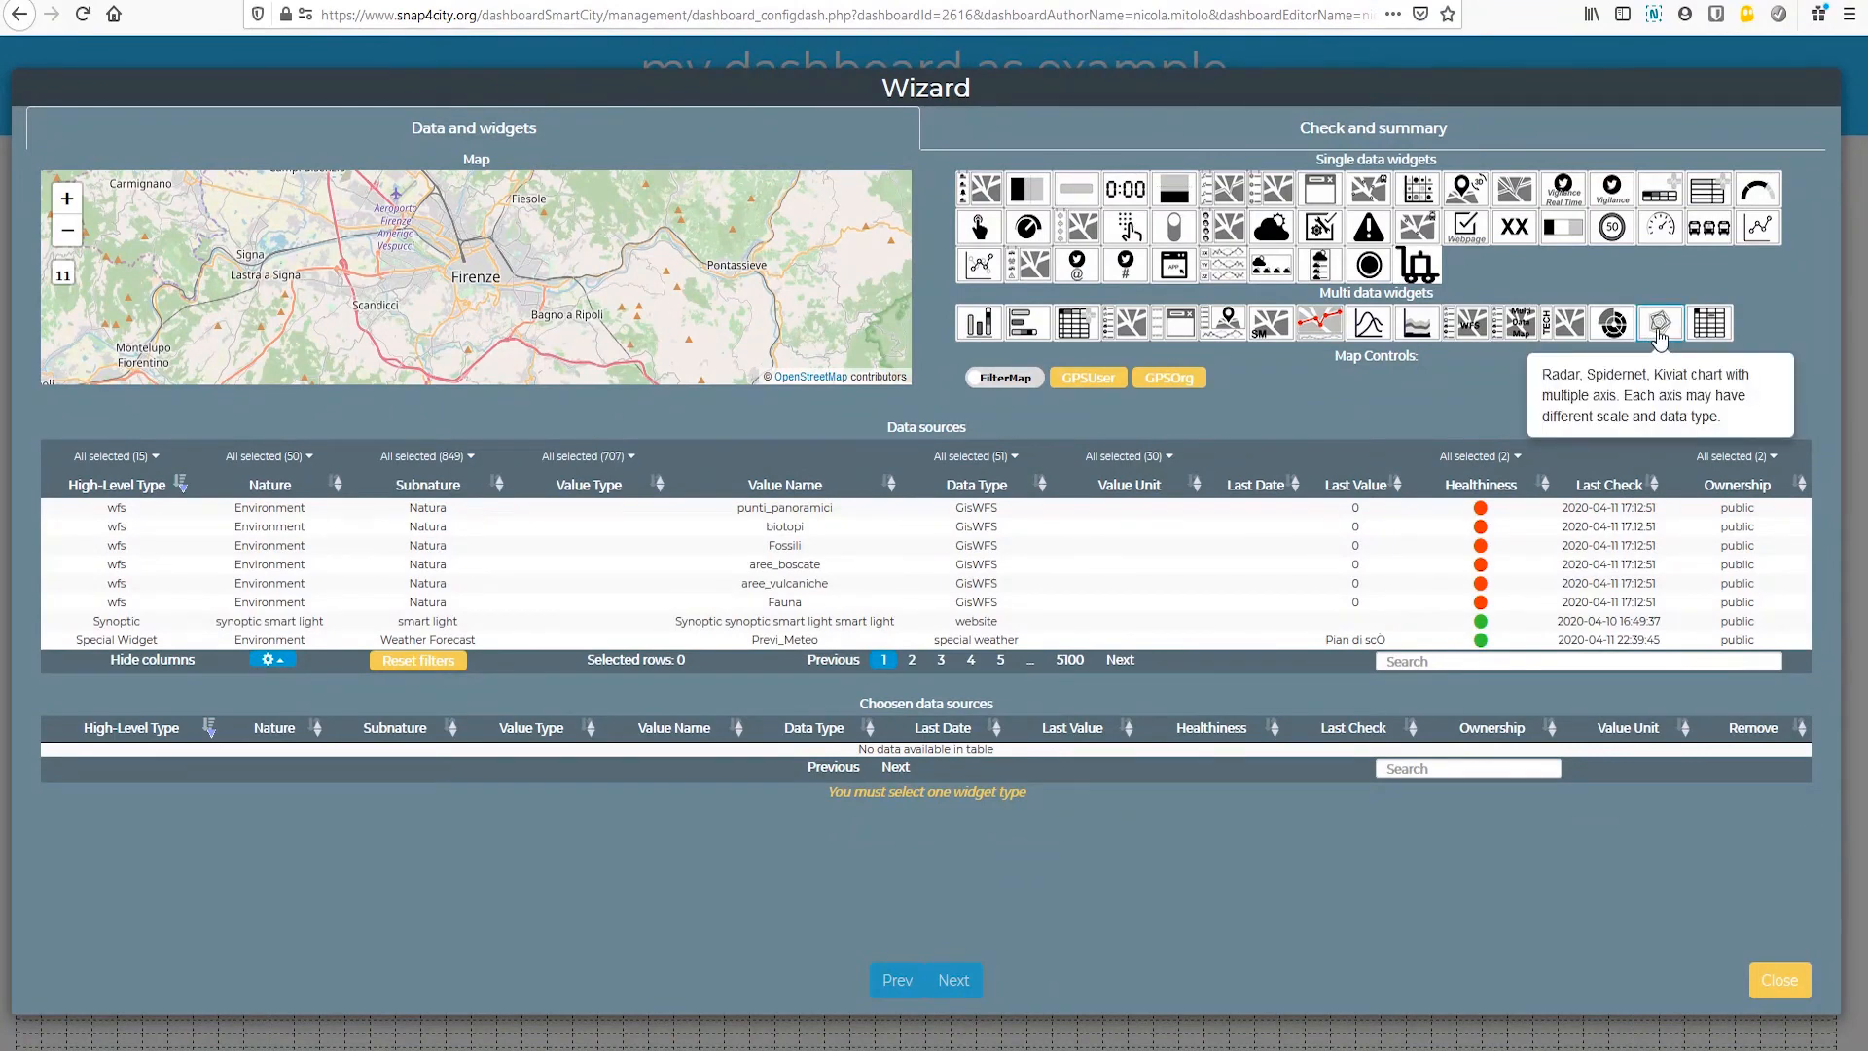
pyautogui.click(1659, 331)
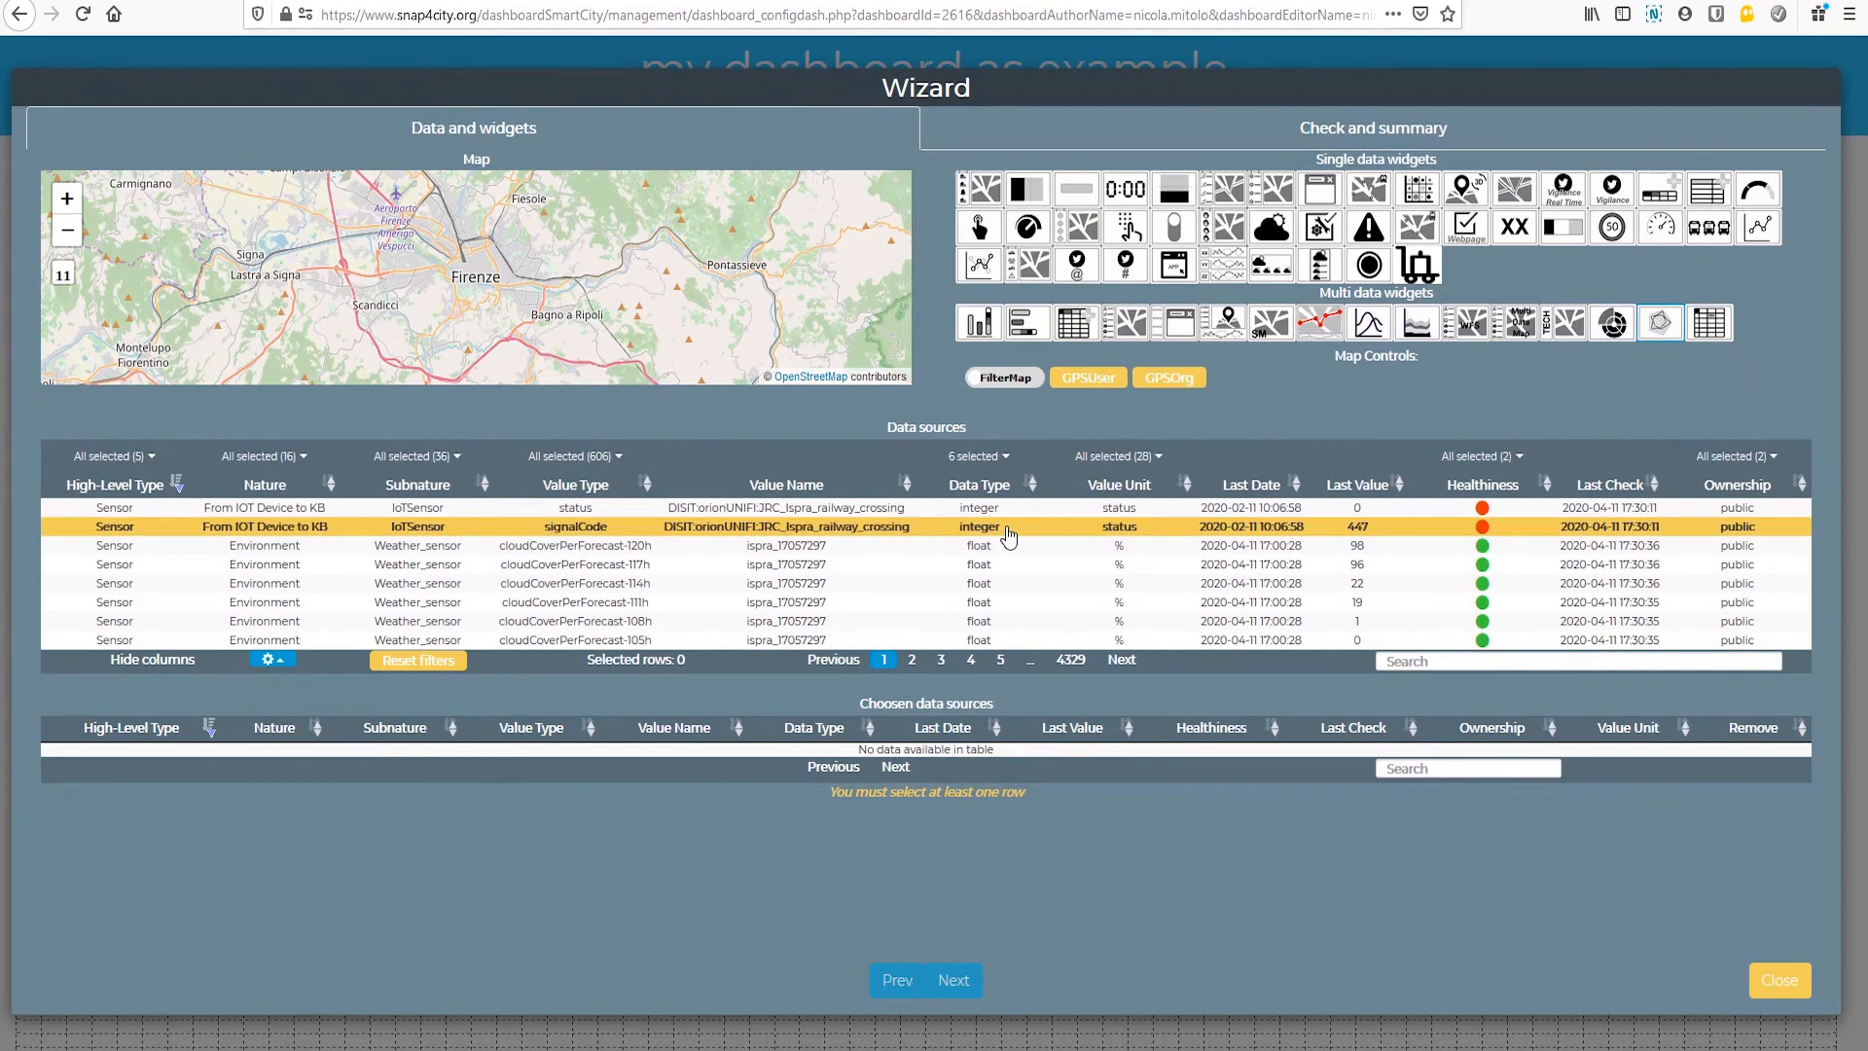
pyautogui.click(1449, 660)
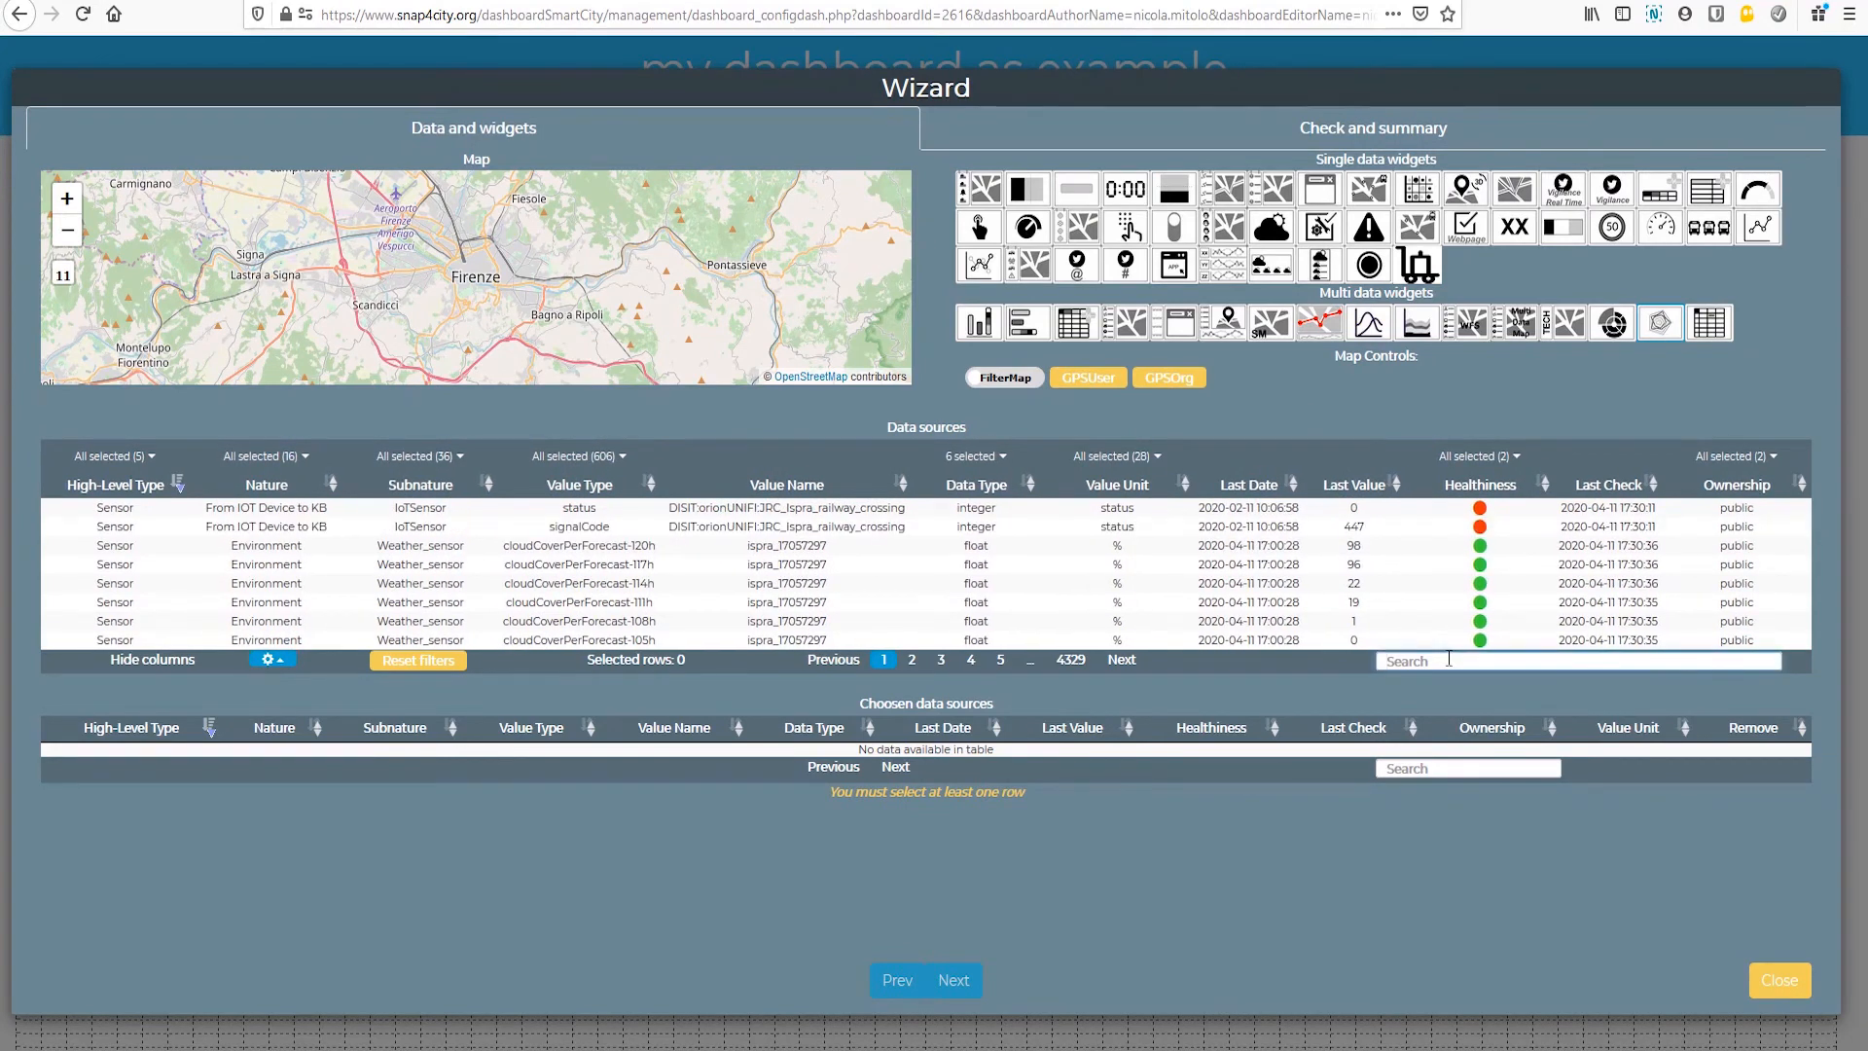
pyautogui.write('IBIMET')
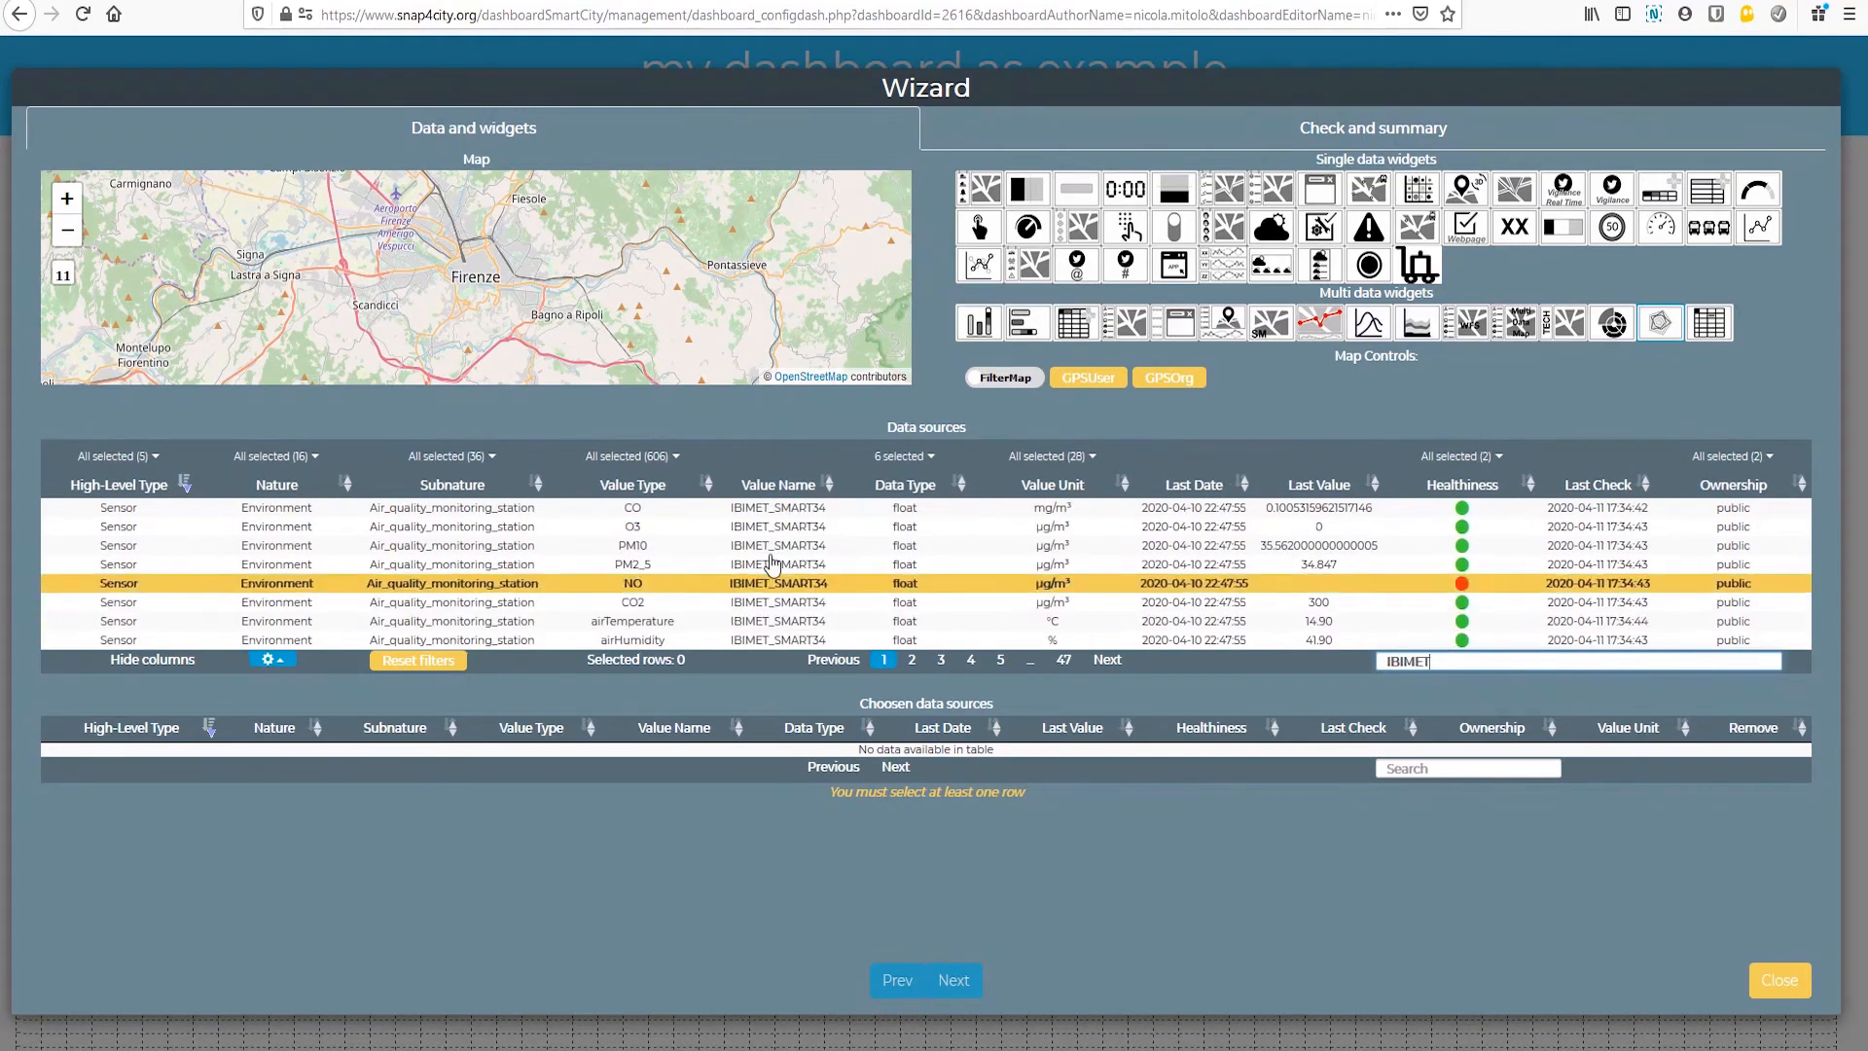
pyautogui.click(775, 526)
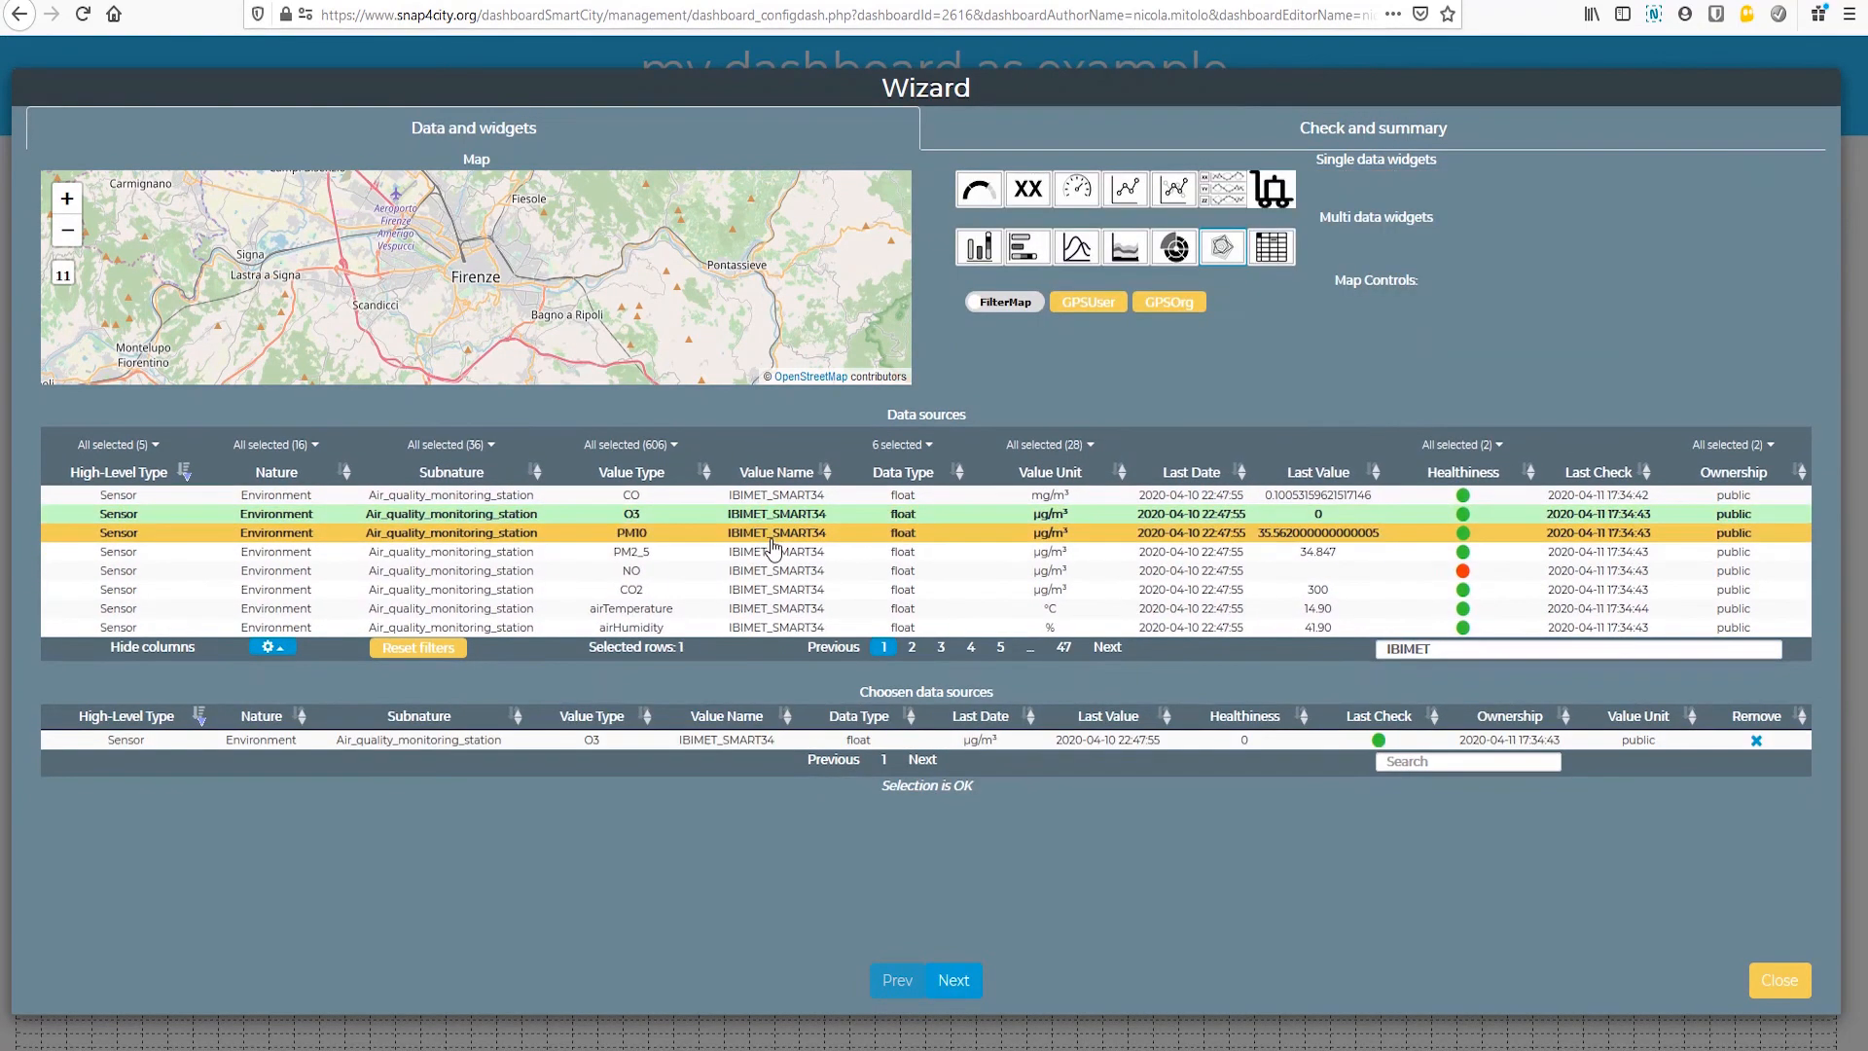
pyautogui.click(778, 533)
pyautogui.click(784, 552)
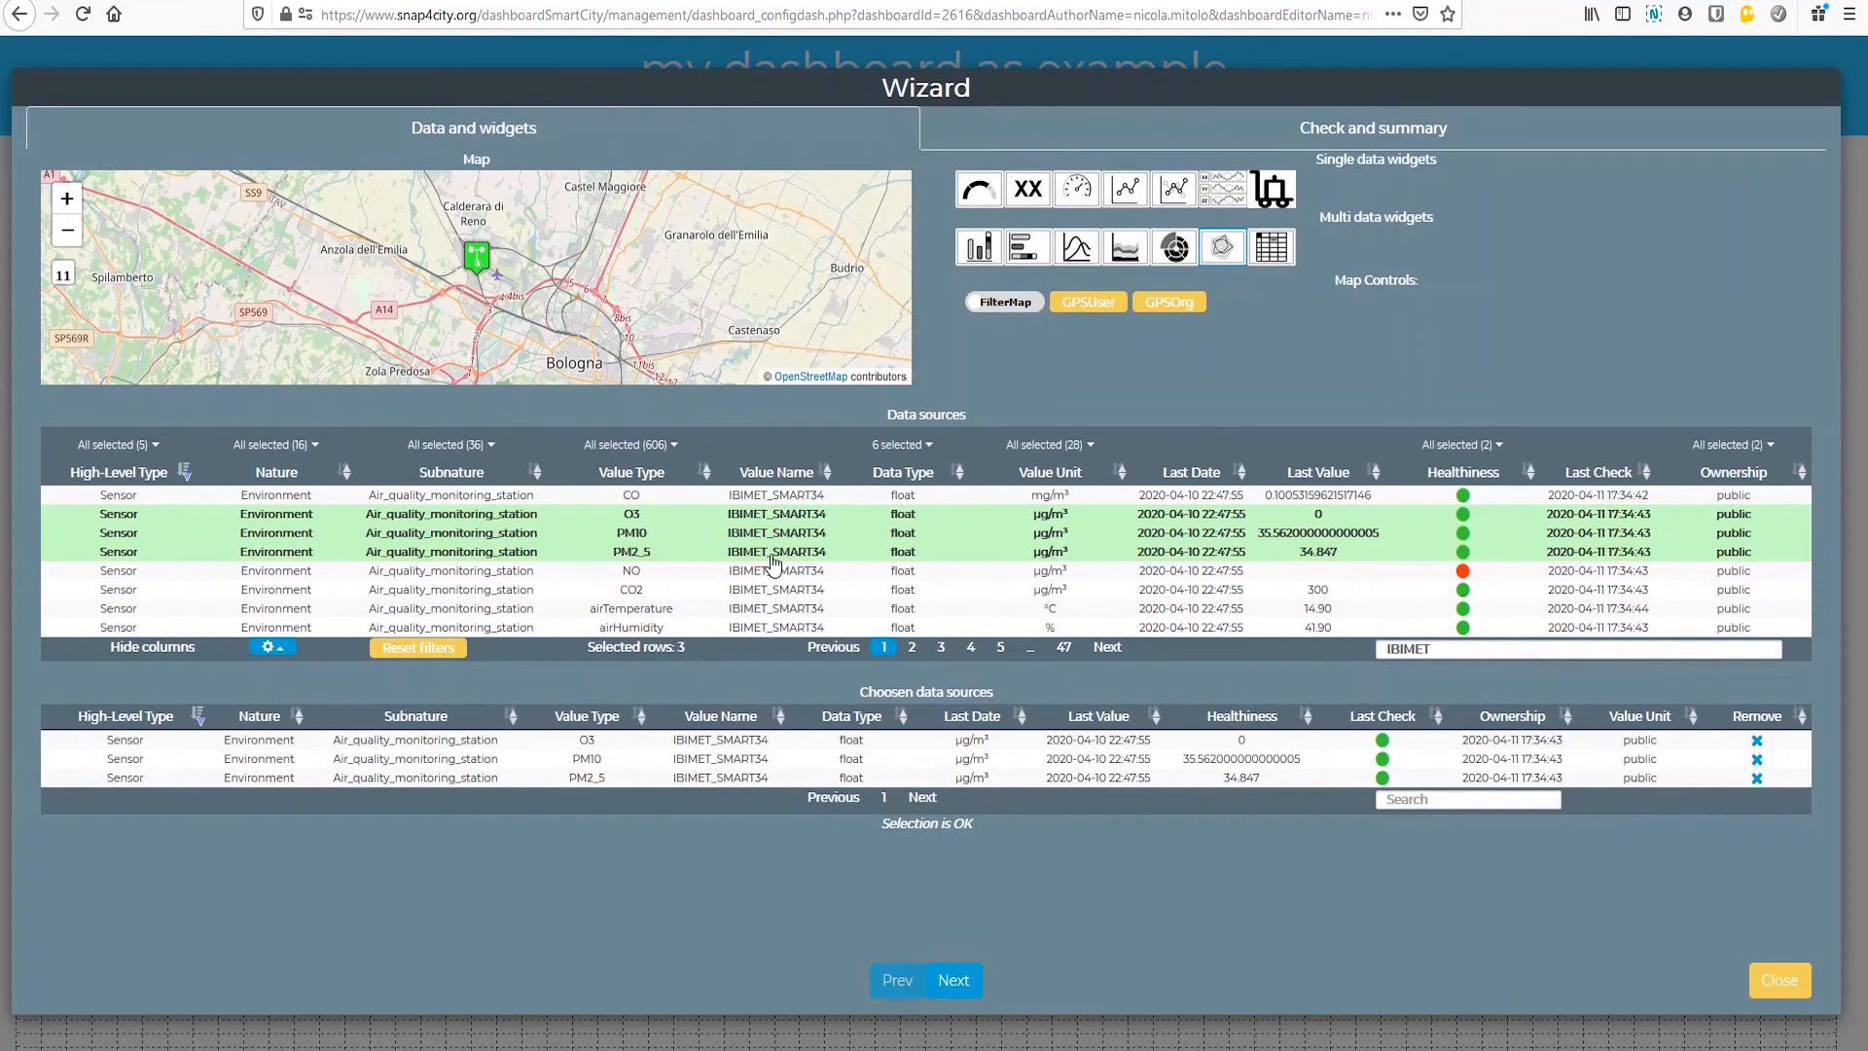
pyautogui.click(785, 610)
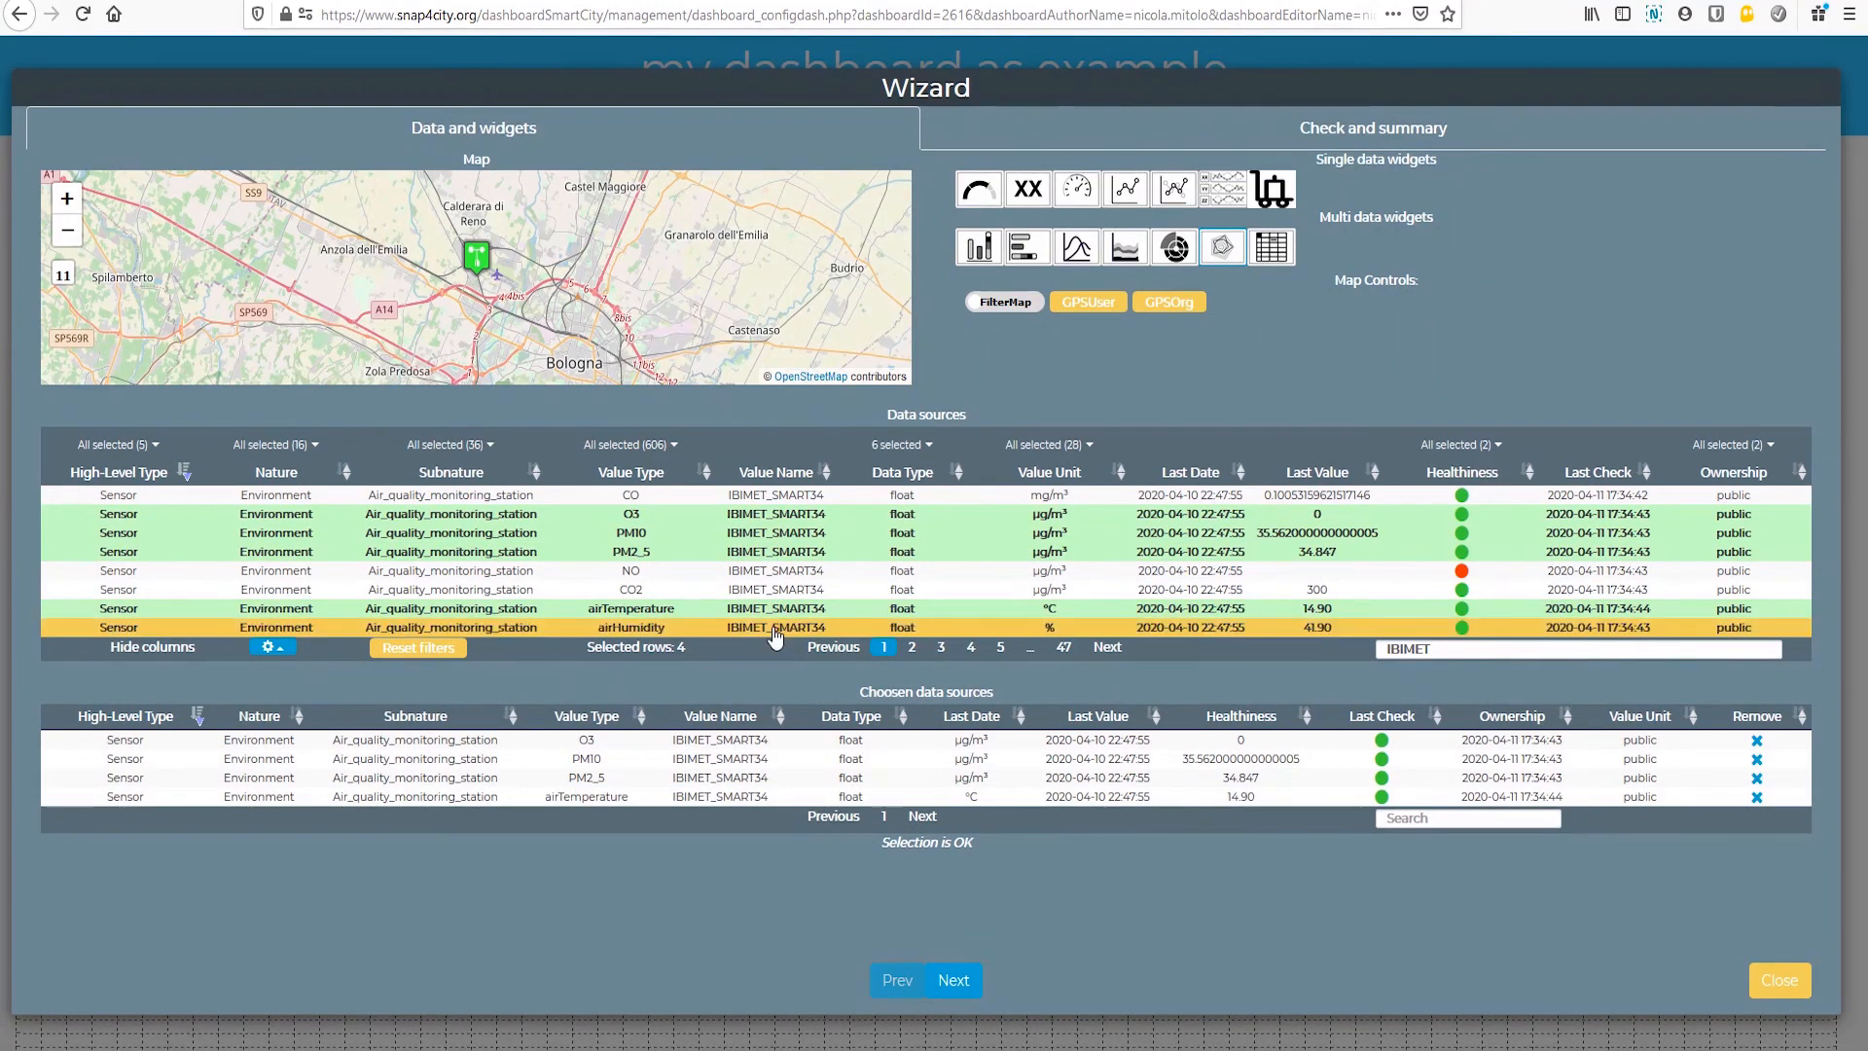
pyautogui.click(787, 627)
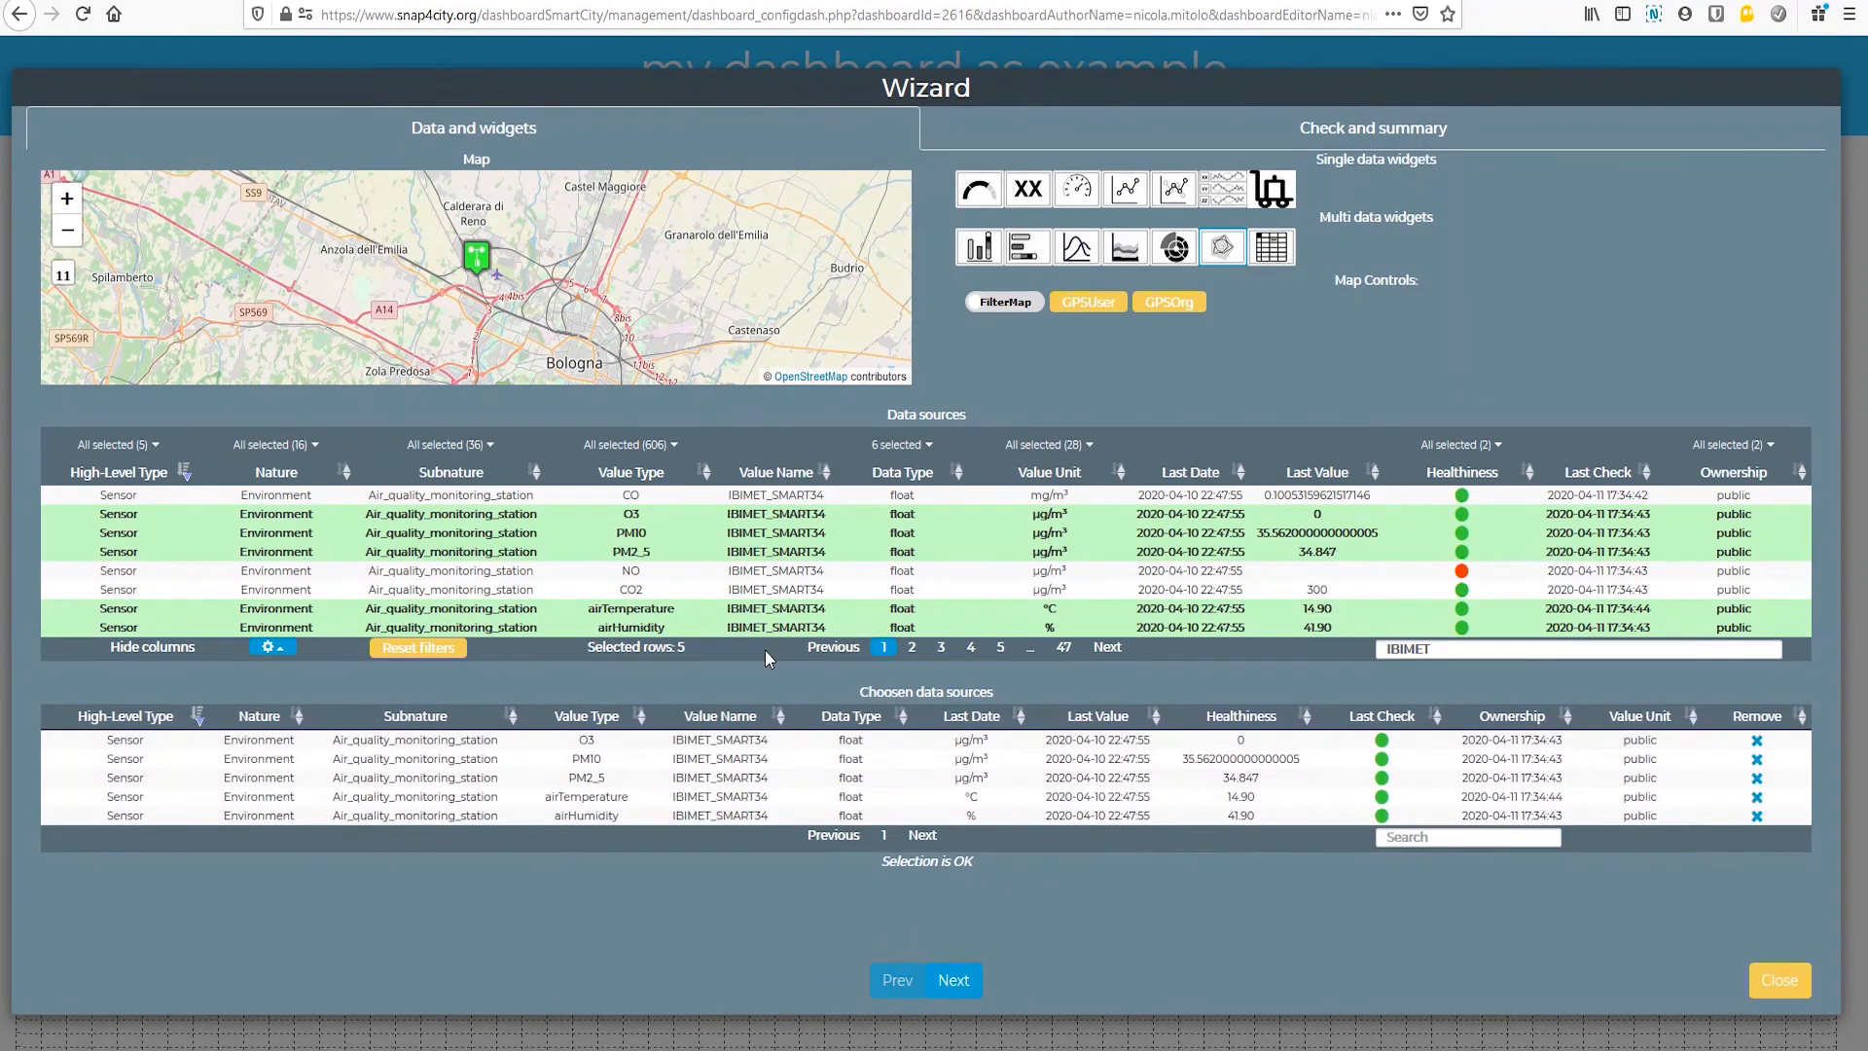
# Step: Add O3, PM10, PM2_5, airTemperature and airHumidity of IBIMET_SMART32 to the radar chart's data sources
pyautogui.click(912, 649)
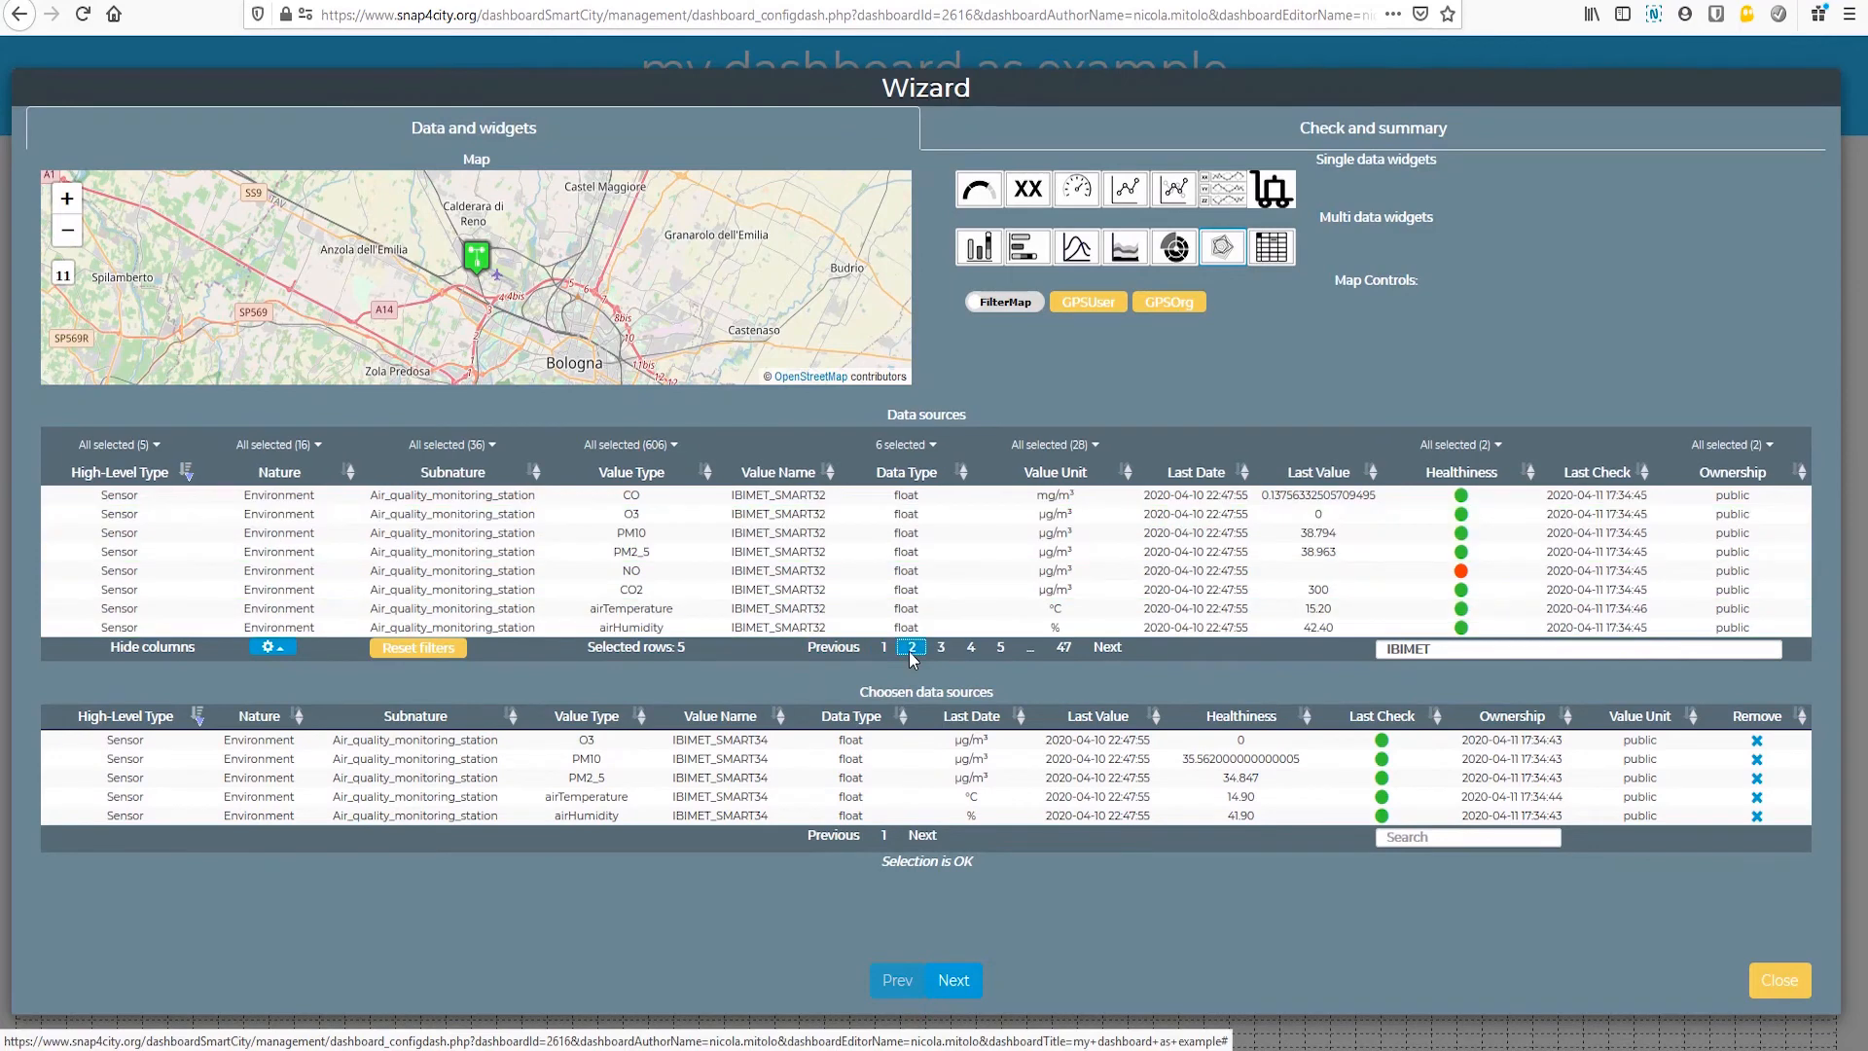
pyautogui.click(762, 516)
pyautogui.click(767, 534)
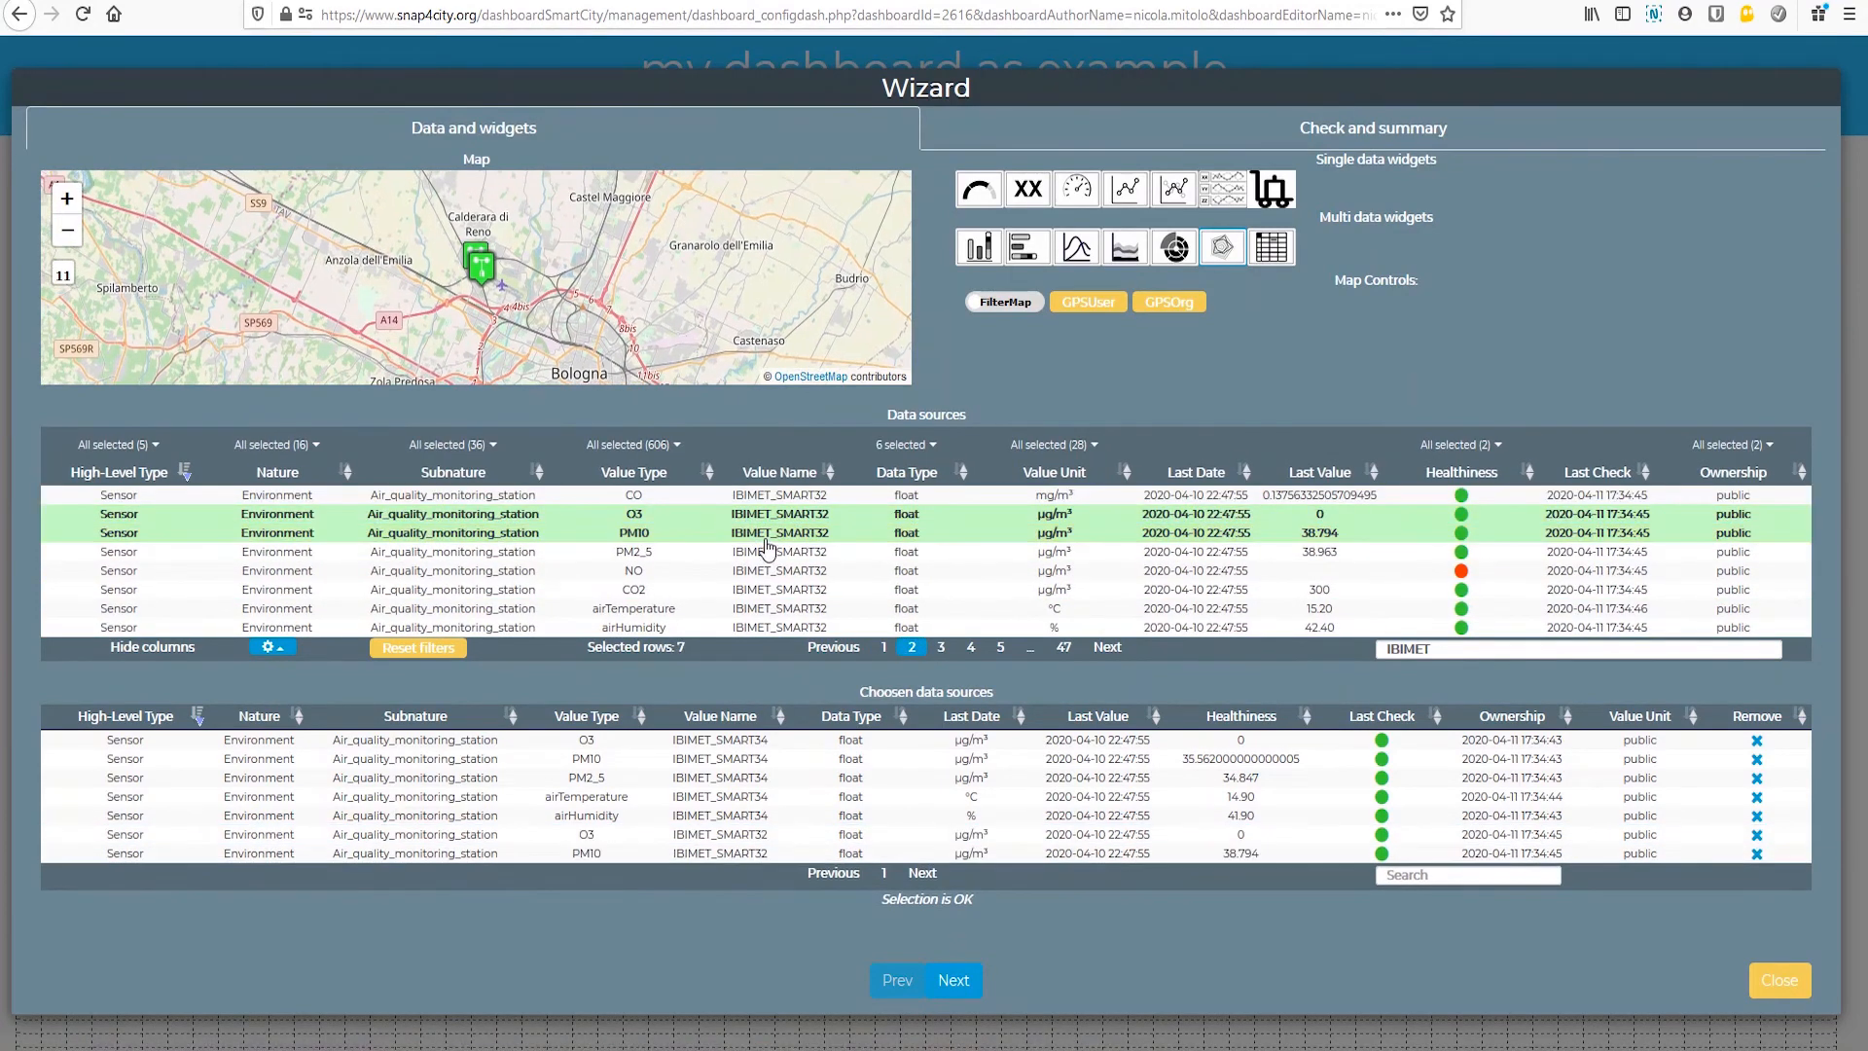
pyautogui.click(779, 552)
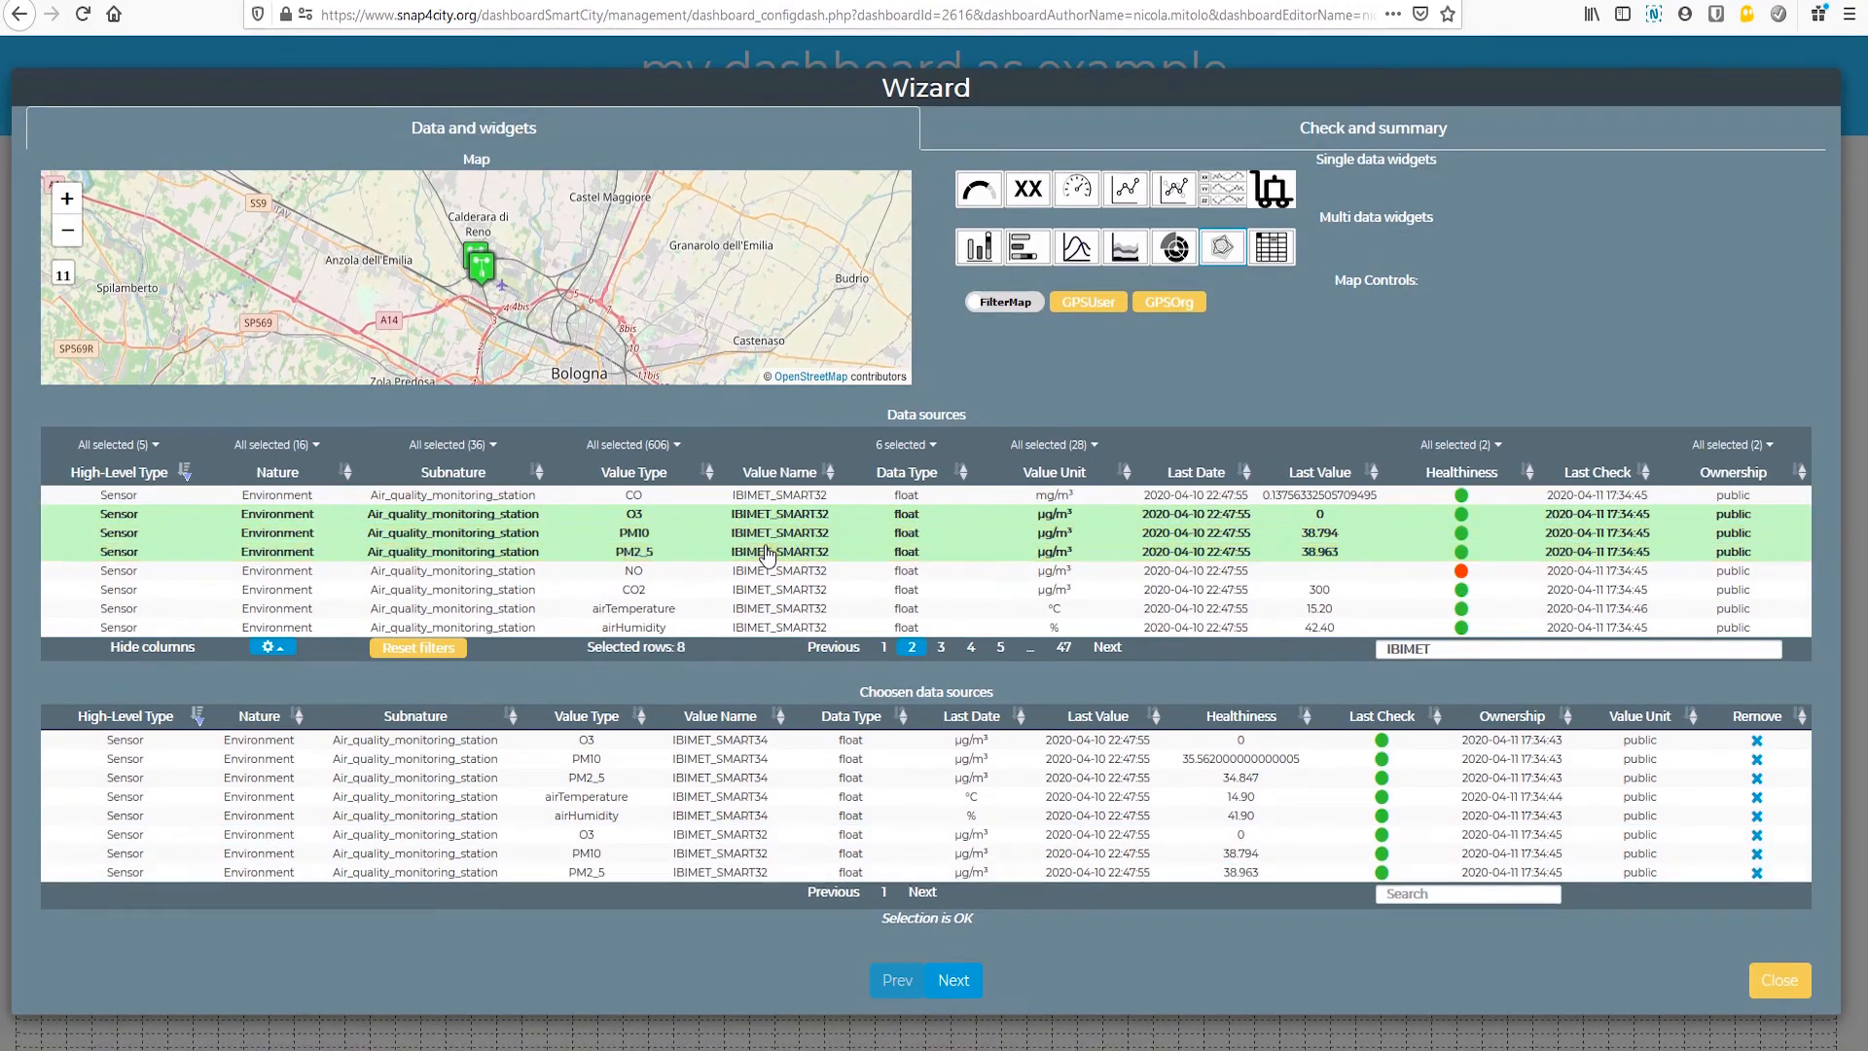
pyautogui.click(791, 608)
pyautogui.click(790, 627)
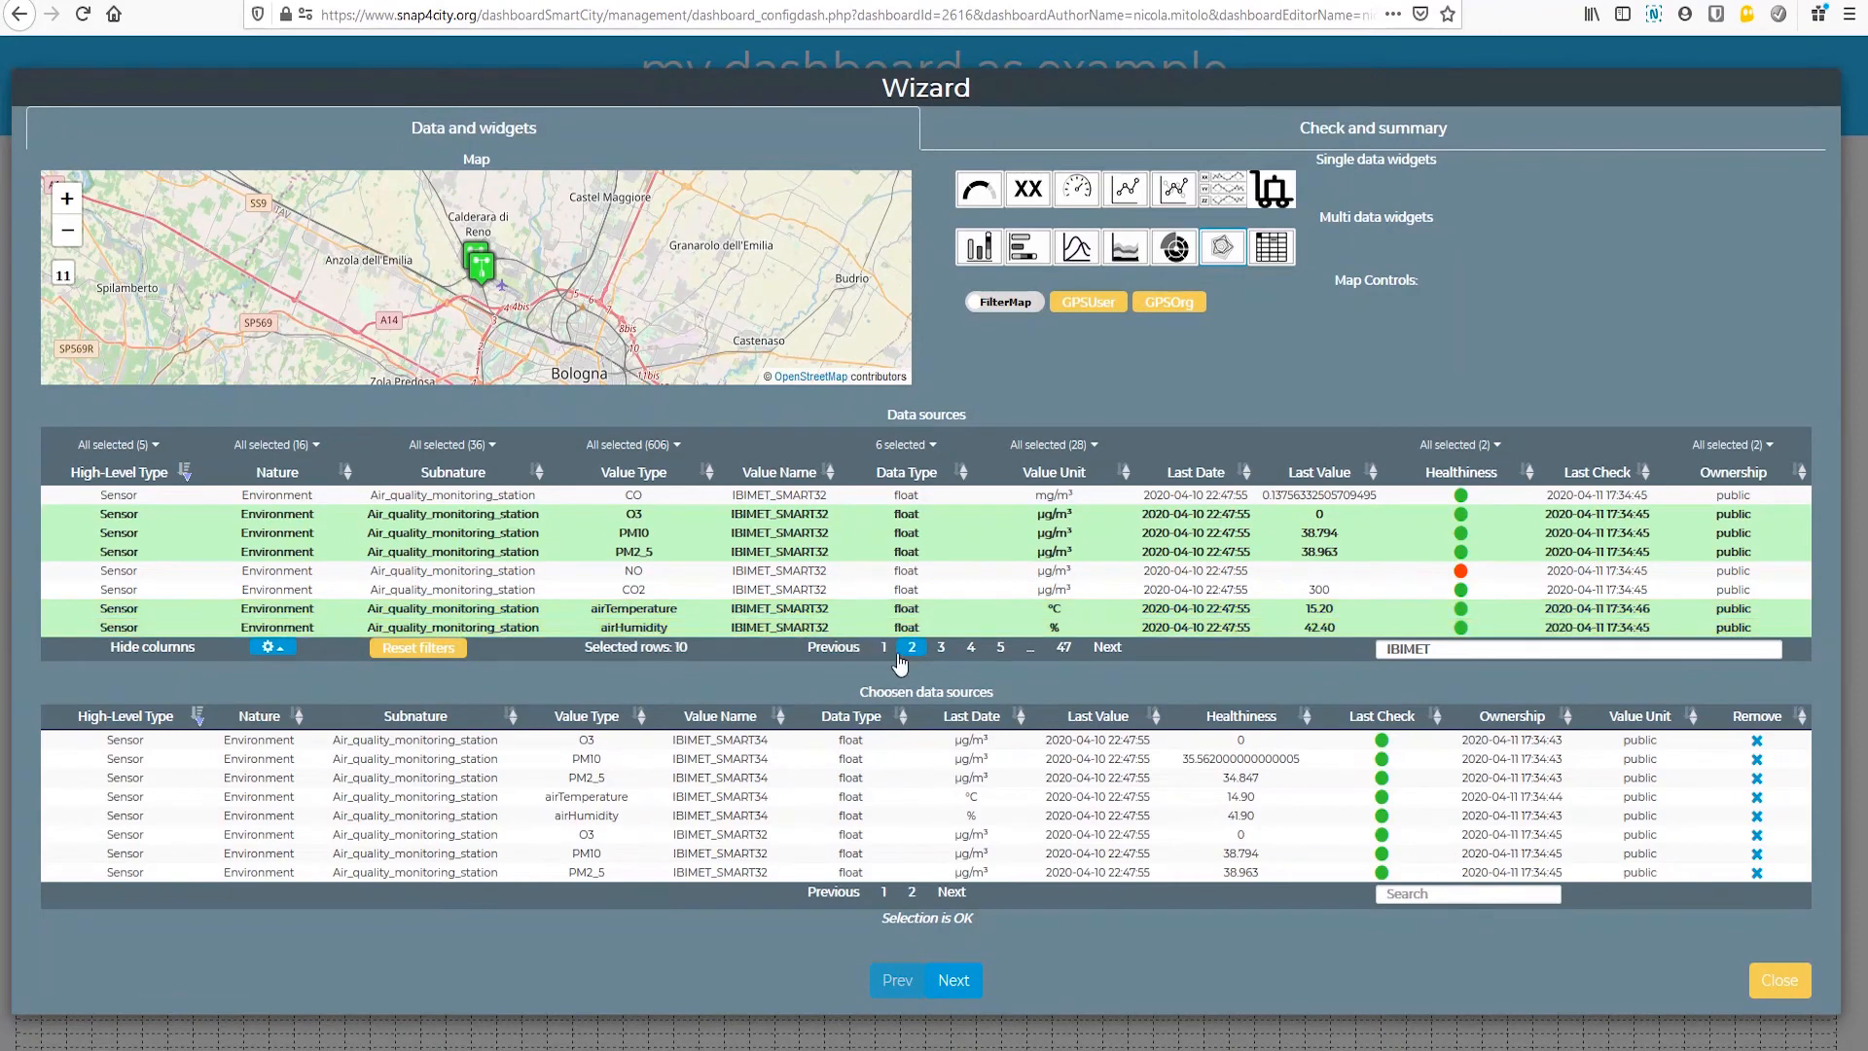
# Step: Add PM10, PM2_5, airTemperature, airHumidity and O3 of IBIMET_SMART05 to the radar chart's data sources
pyautogui.click(941, 647)
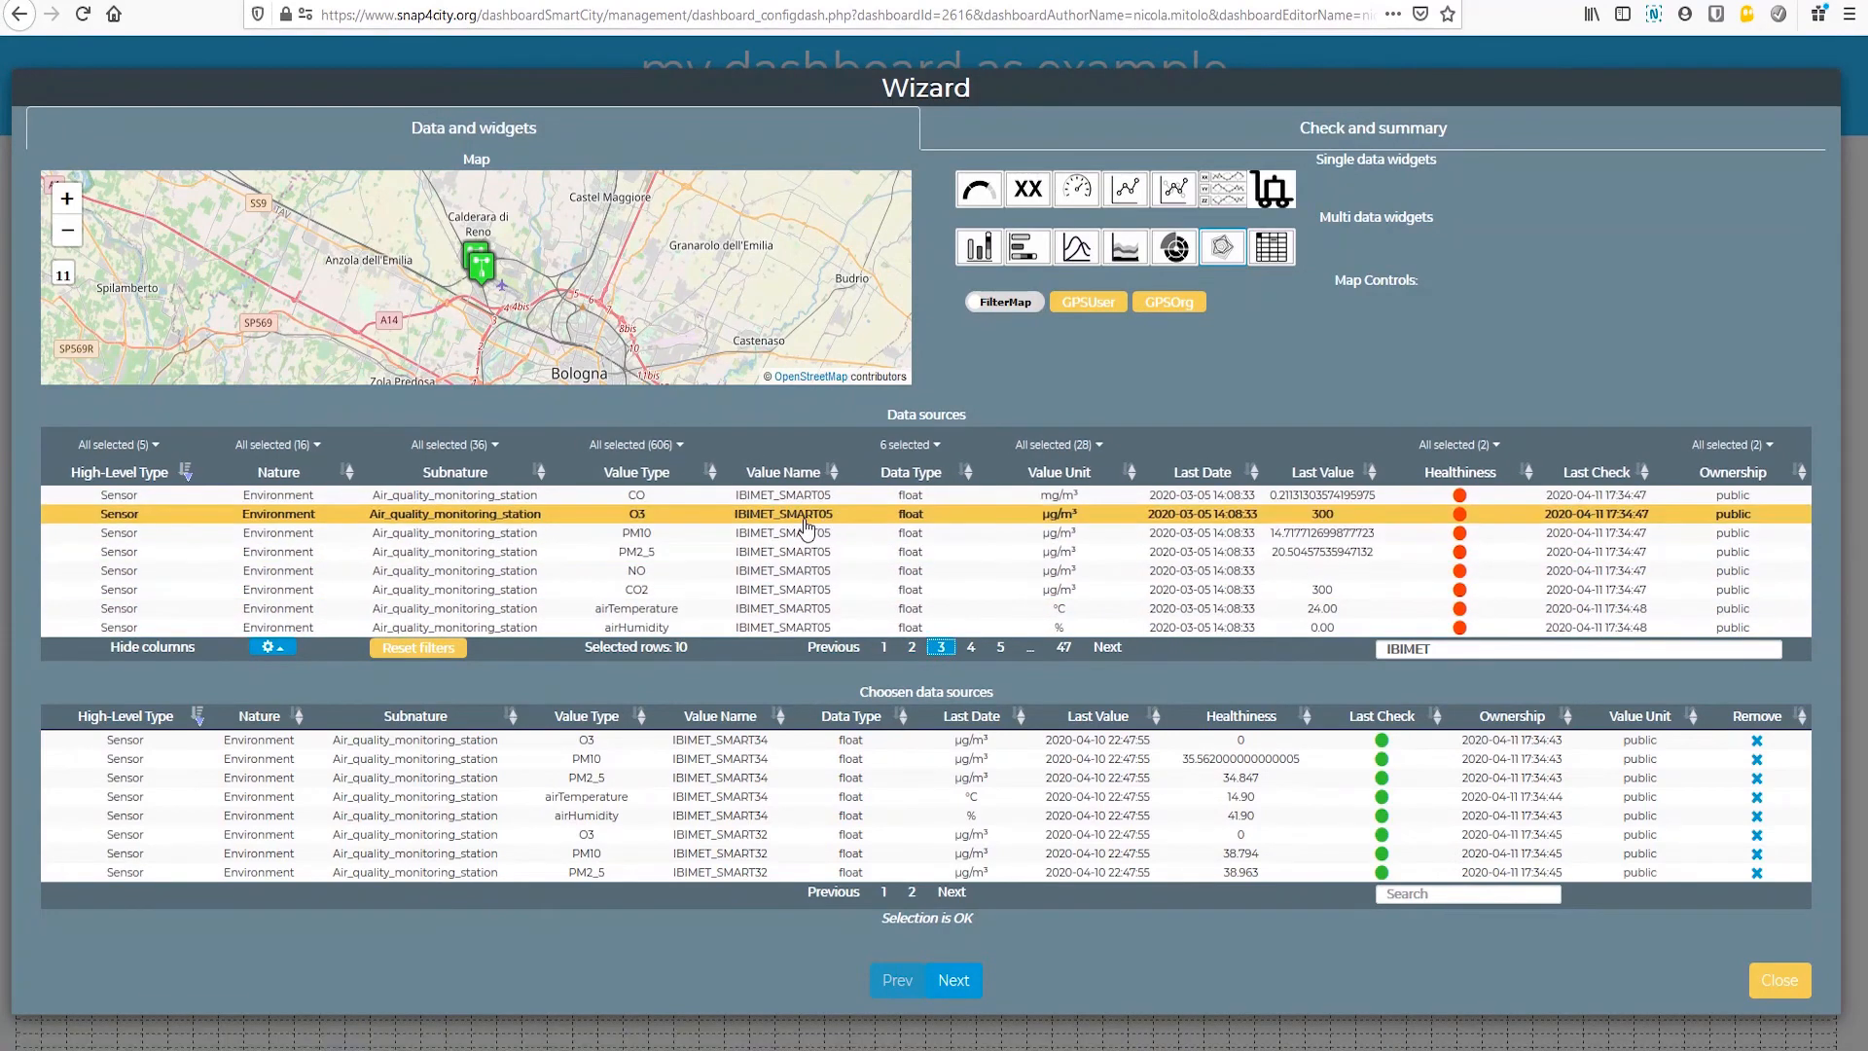
pyautogui.click(804, 535)
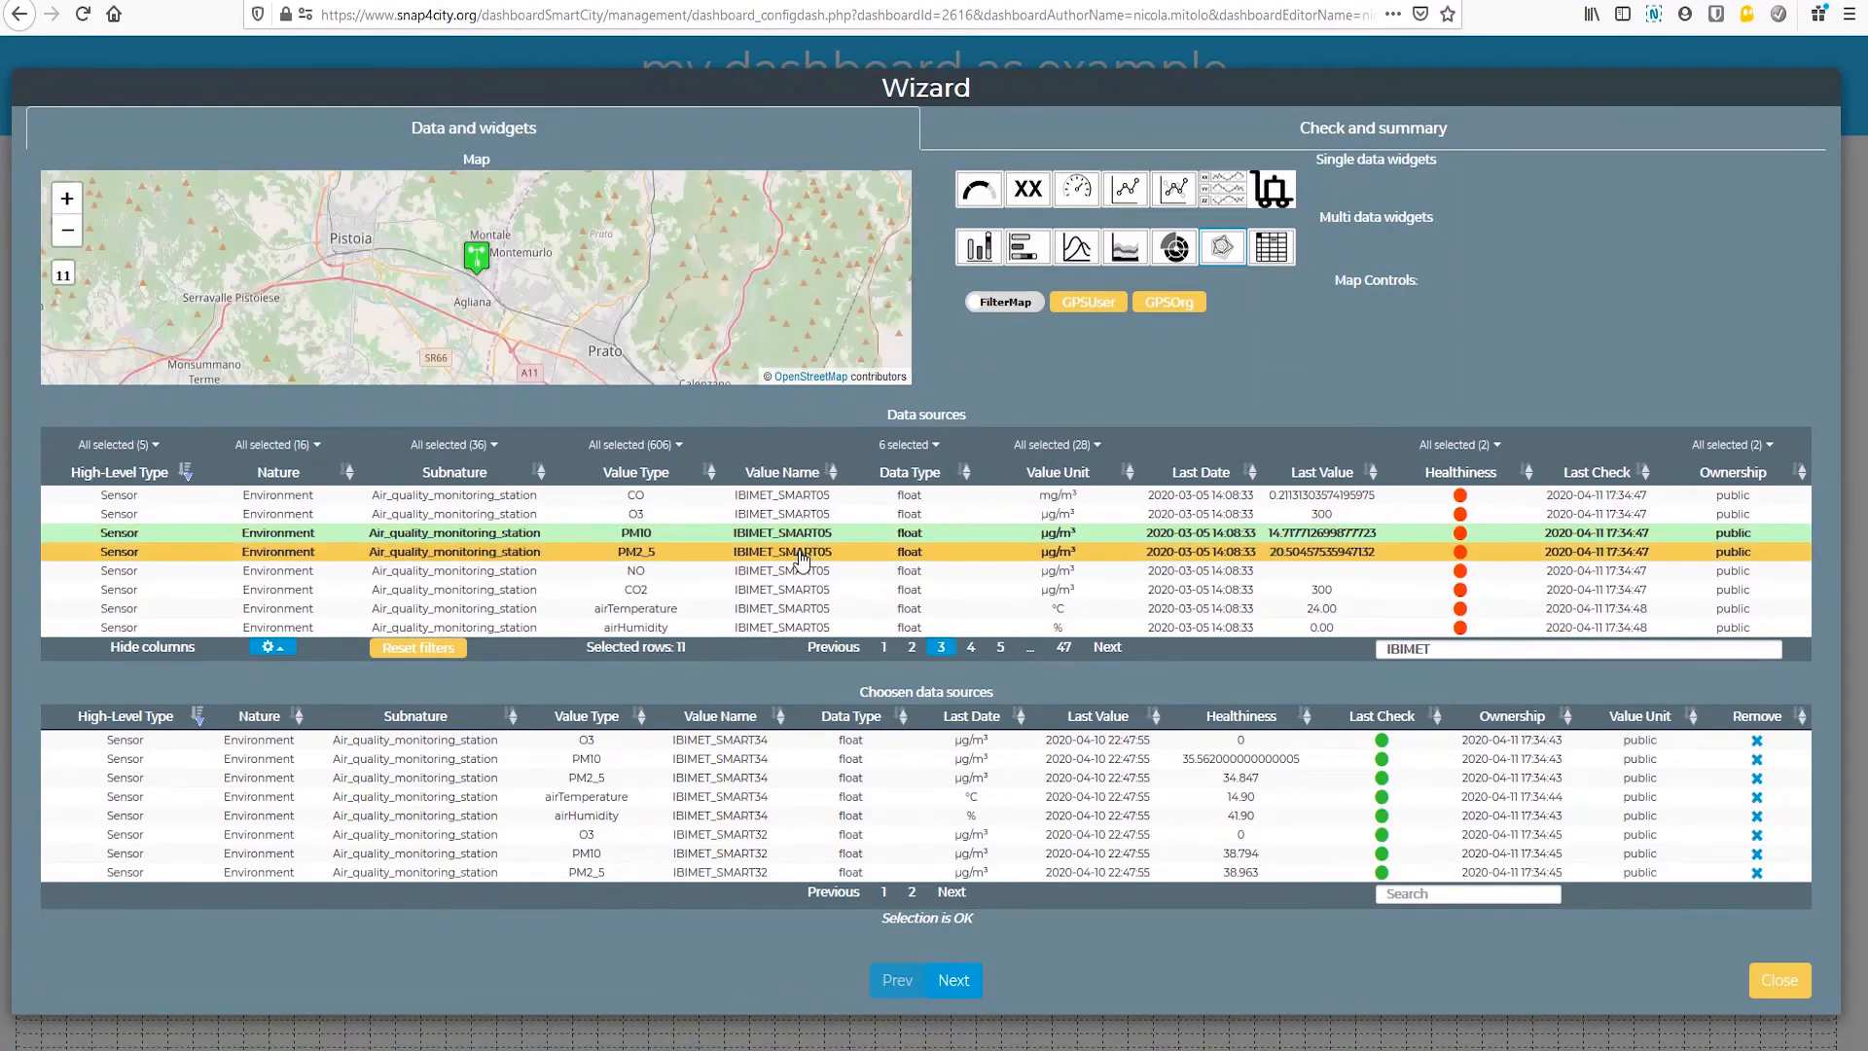
pyautogui.click(798, 551)
pyautogui.click(796, 611)
pyautogui.click(794, 629)
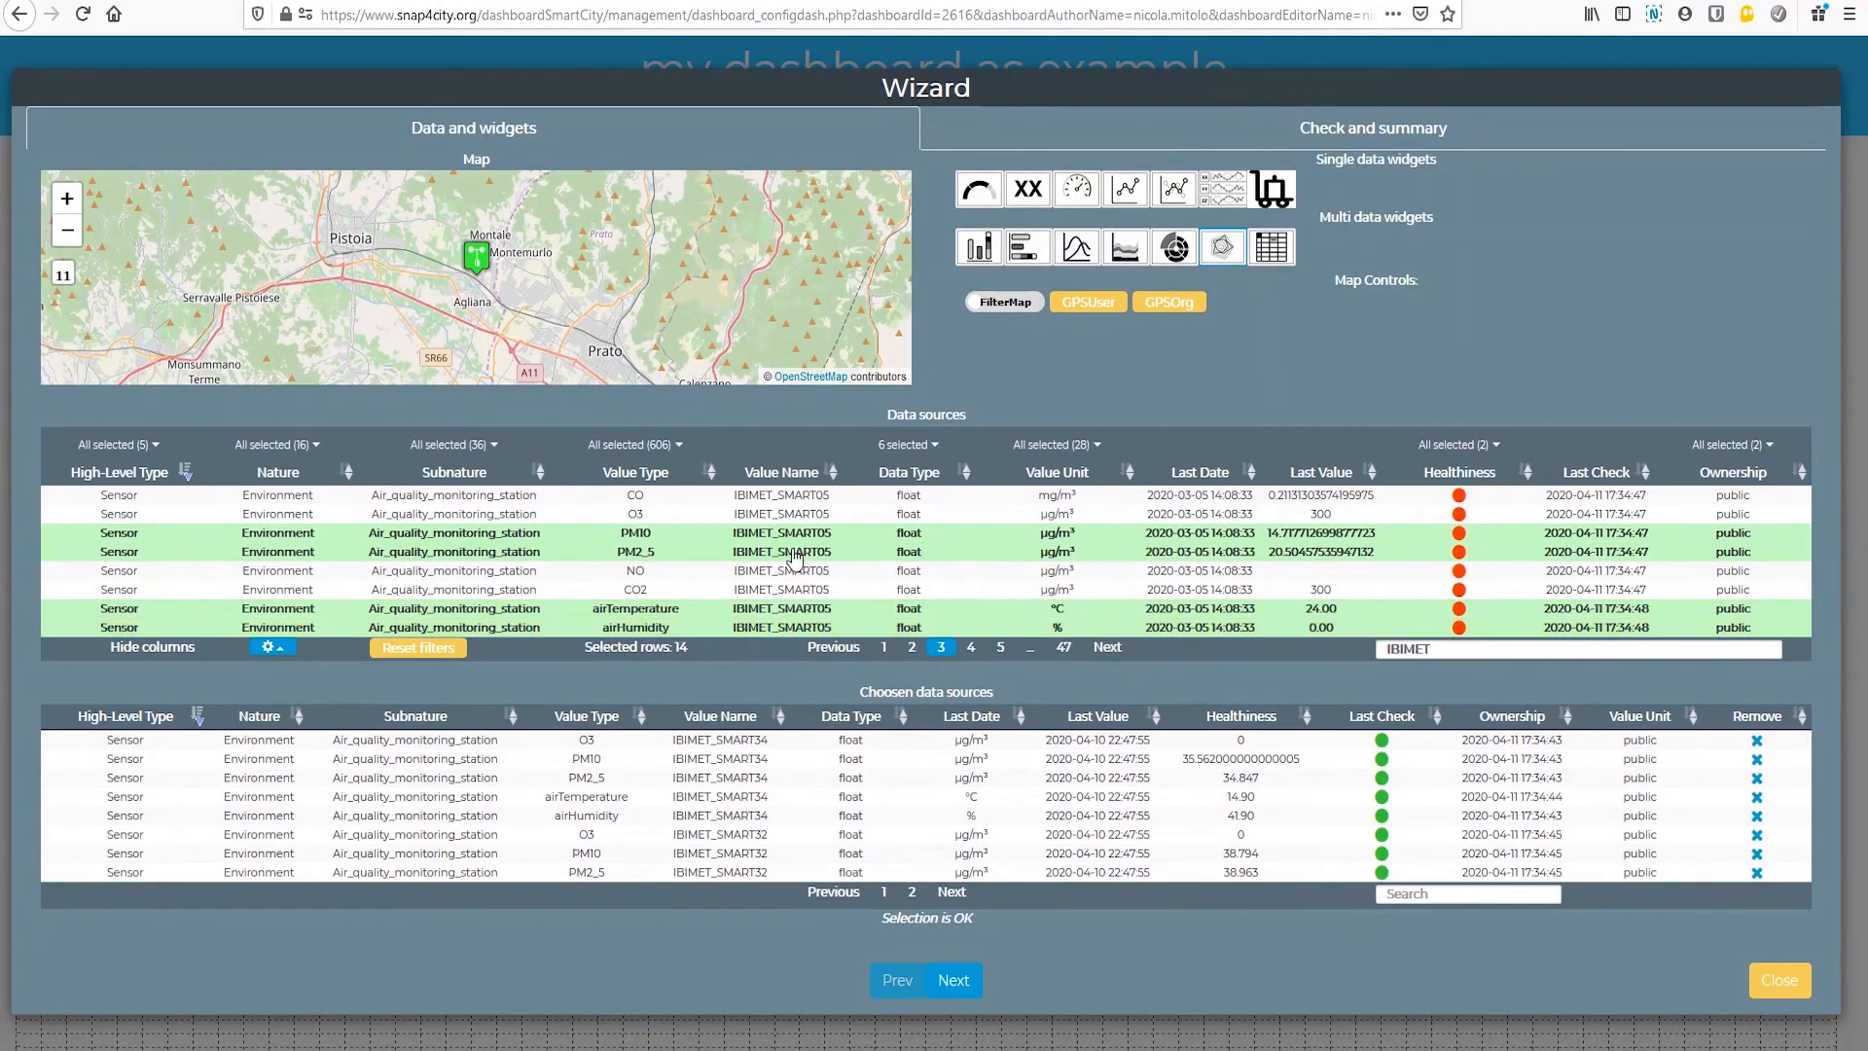
pyautogui.click(784, 516)
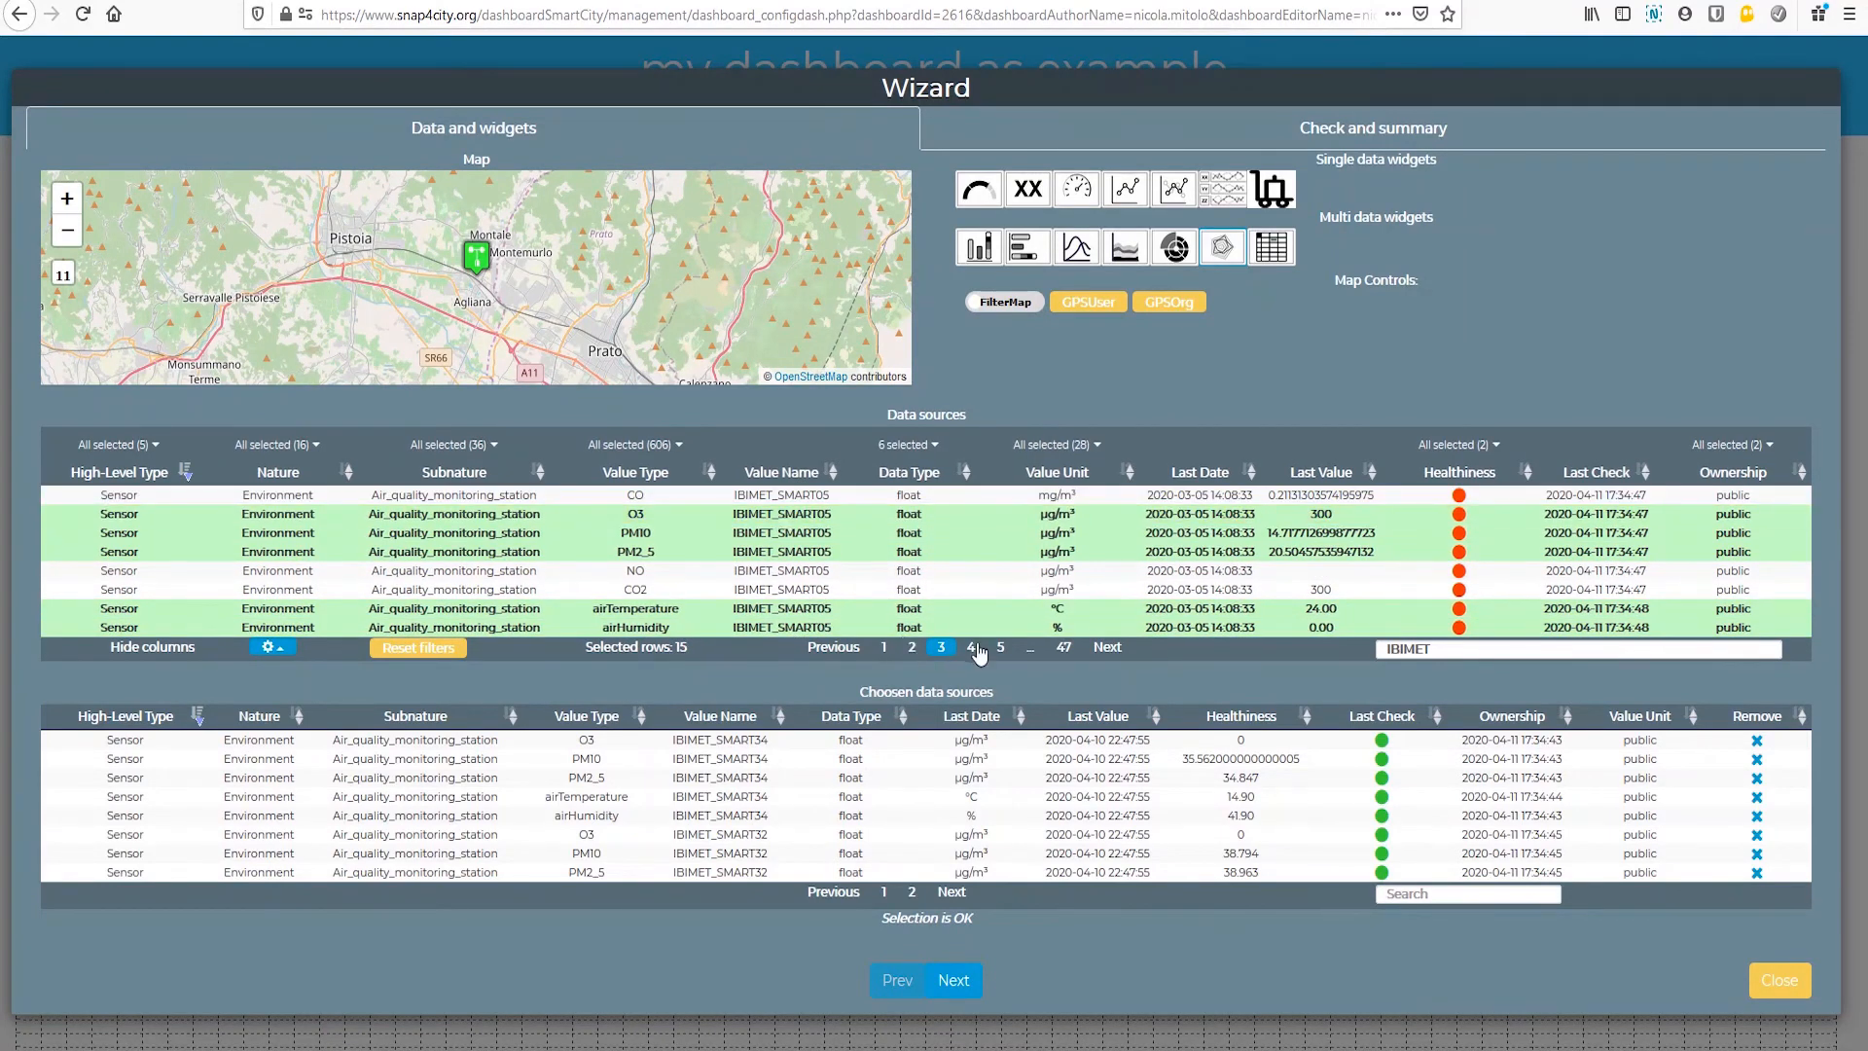
# Step: Add O3, PM10, PM2_5, airTemperature and airHumidity of IBIMET_SMART29 to the radar chart's data sources
pyautogui.click(972, 648)
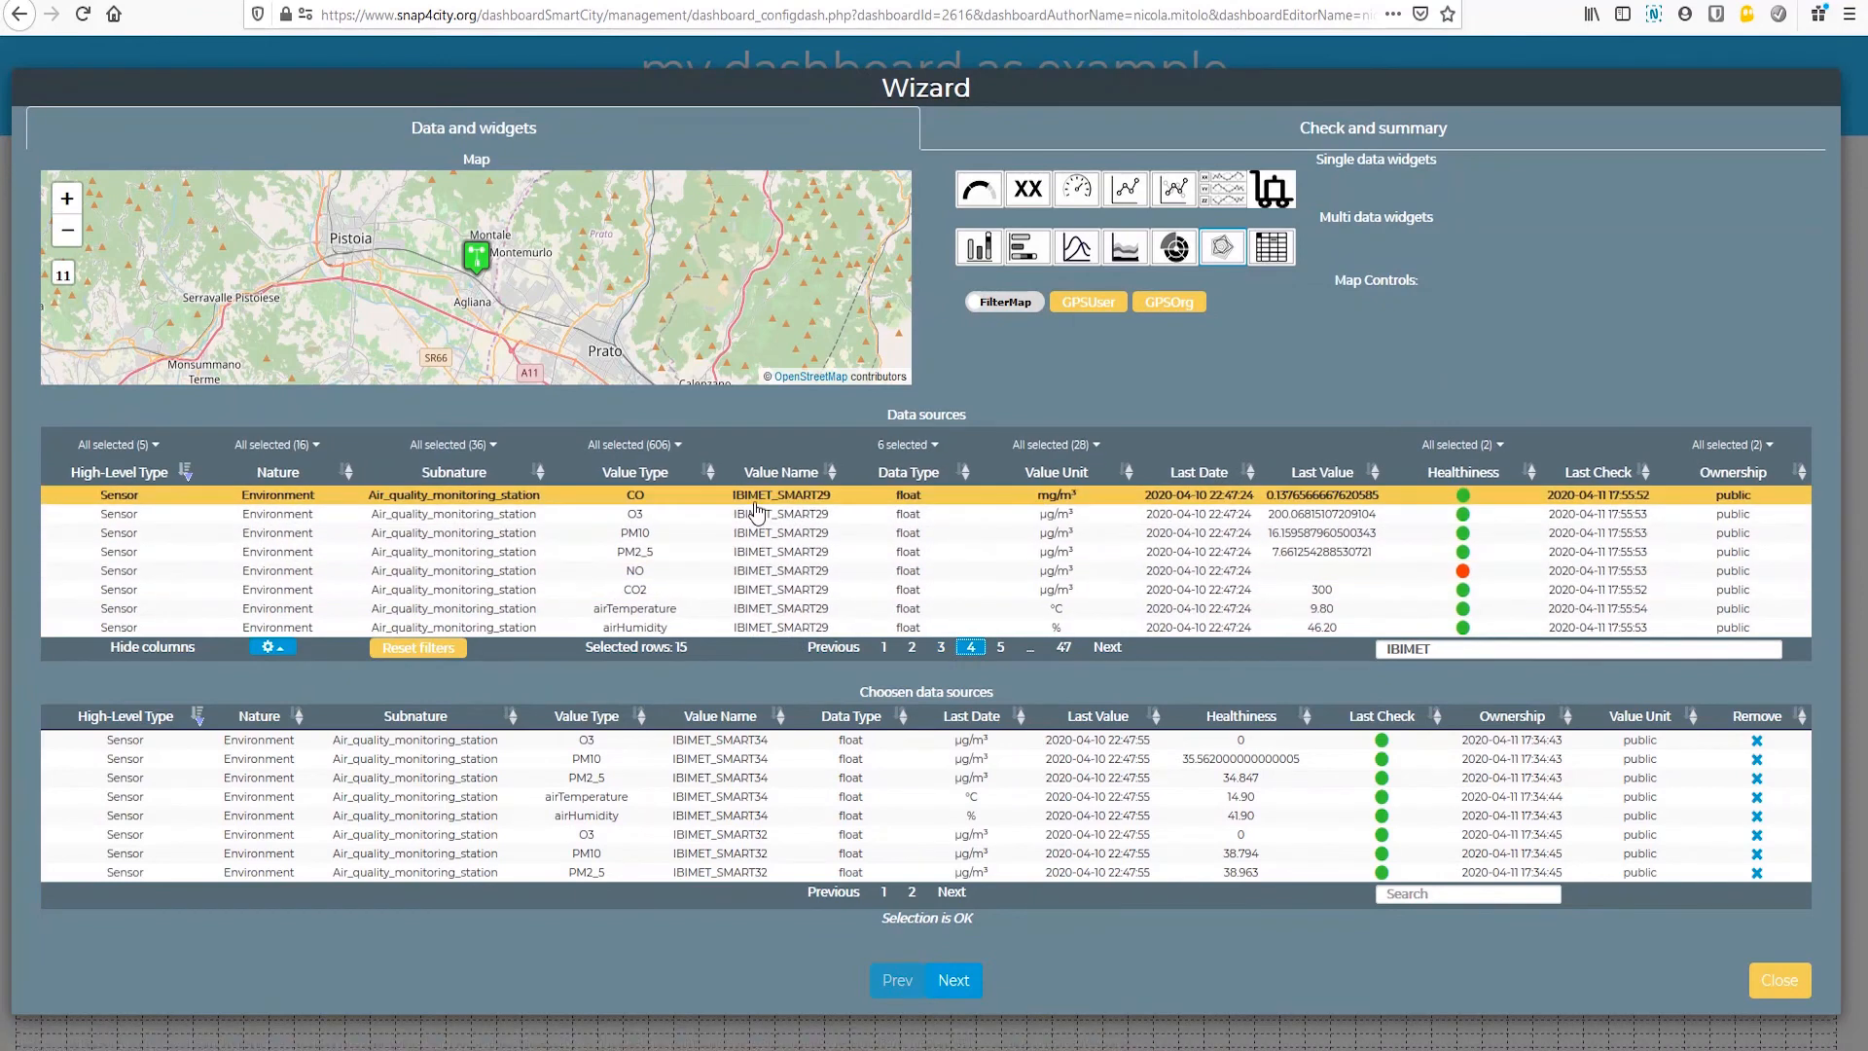
pyautogui.click(758, 513)
pyautogui.click(763, 532)
pyautogui.click(752, 552)
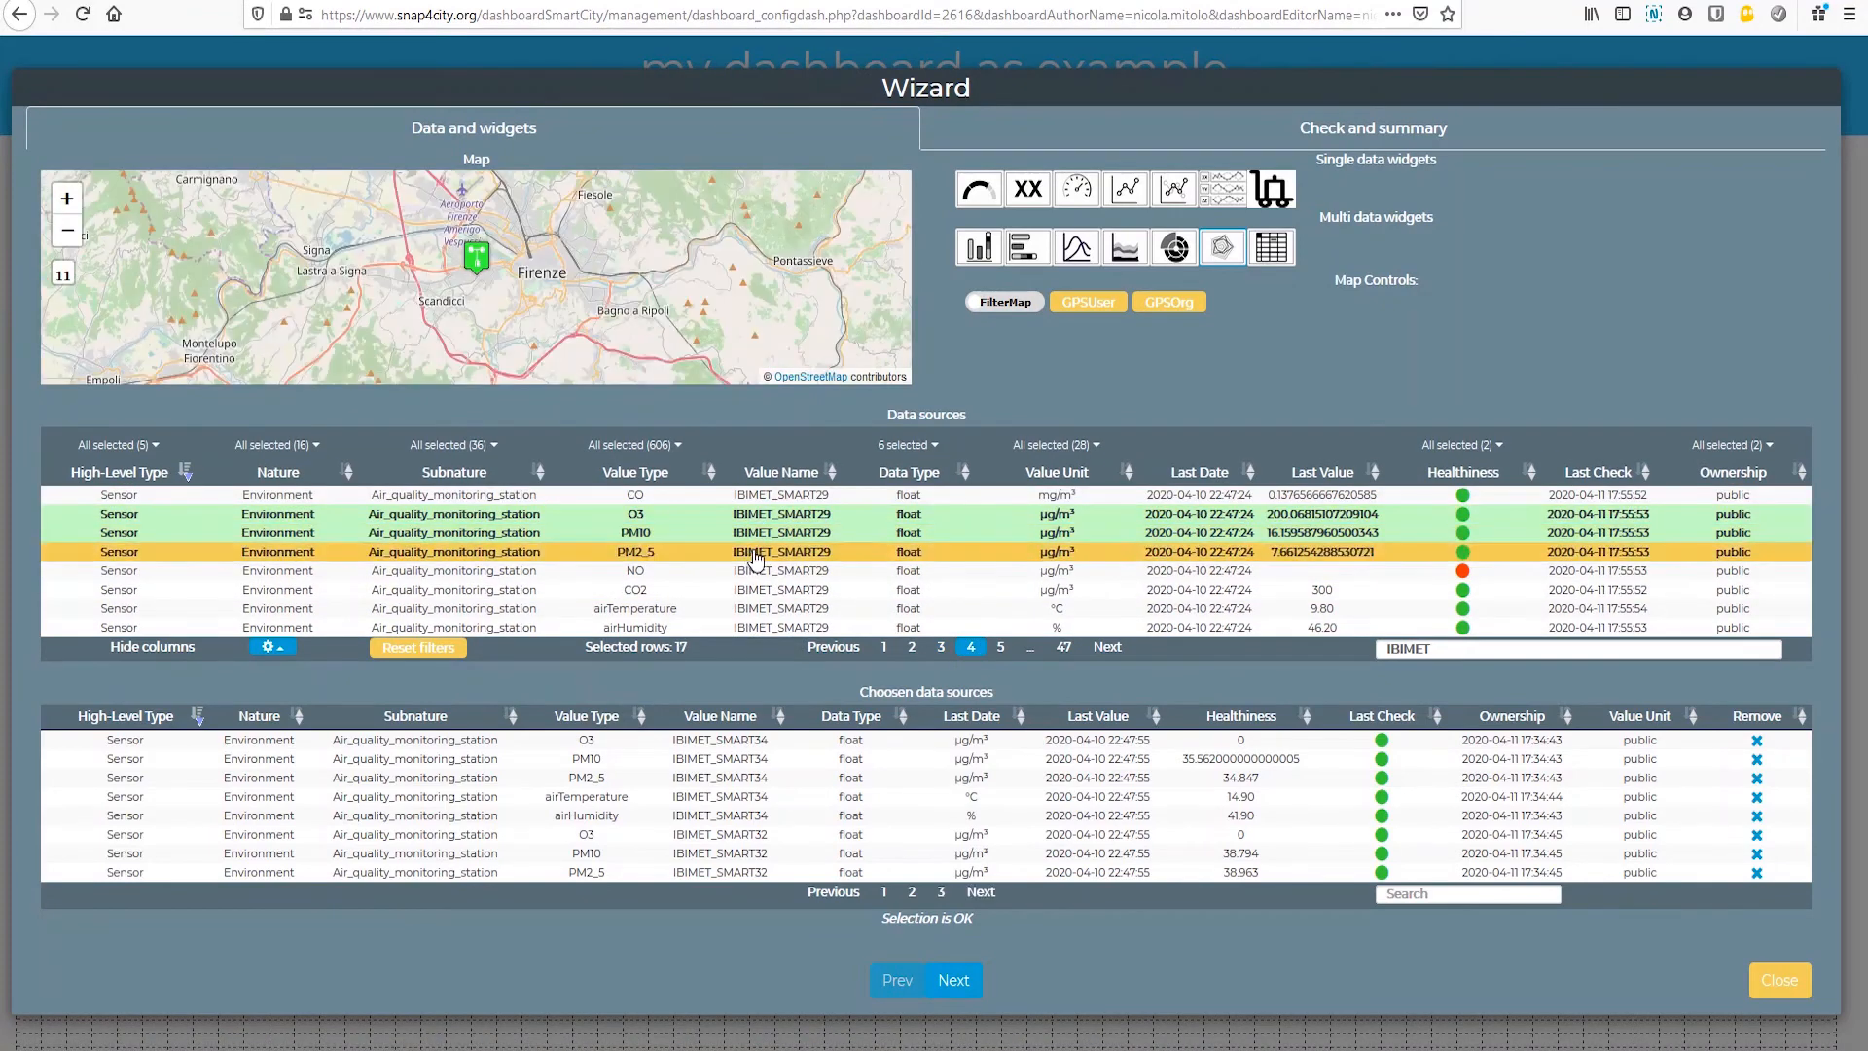
pyautogui.click(775, 610)
pyautogui.click(775, 627)
# Step: Find the IBIMET_SMART33 weather sensor and add its O3, PM10, PM2_5, airTemperature and airHumidity to the radar chart's data sources
pyautogui.click(1000, 648)
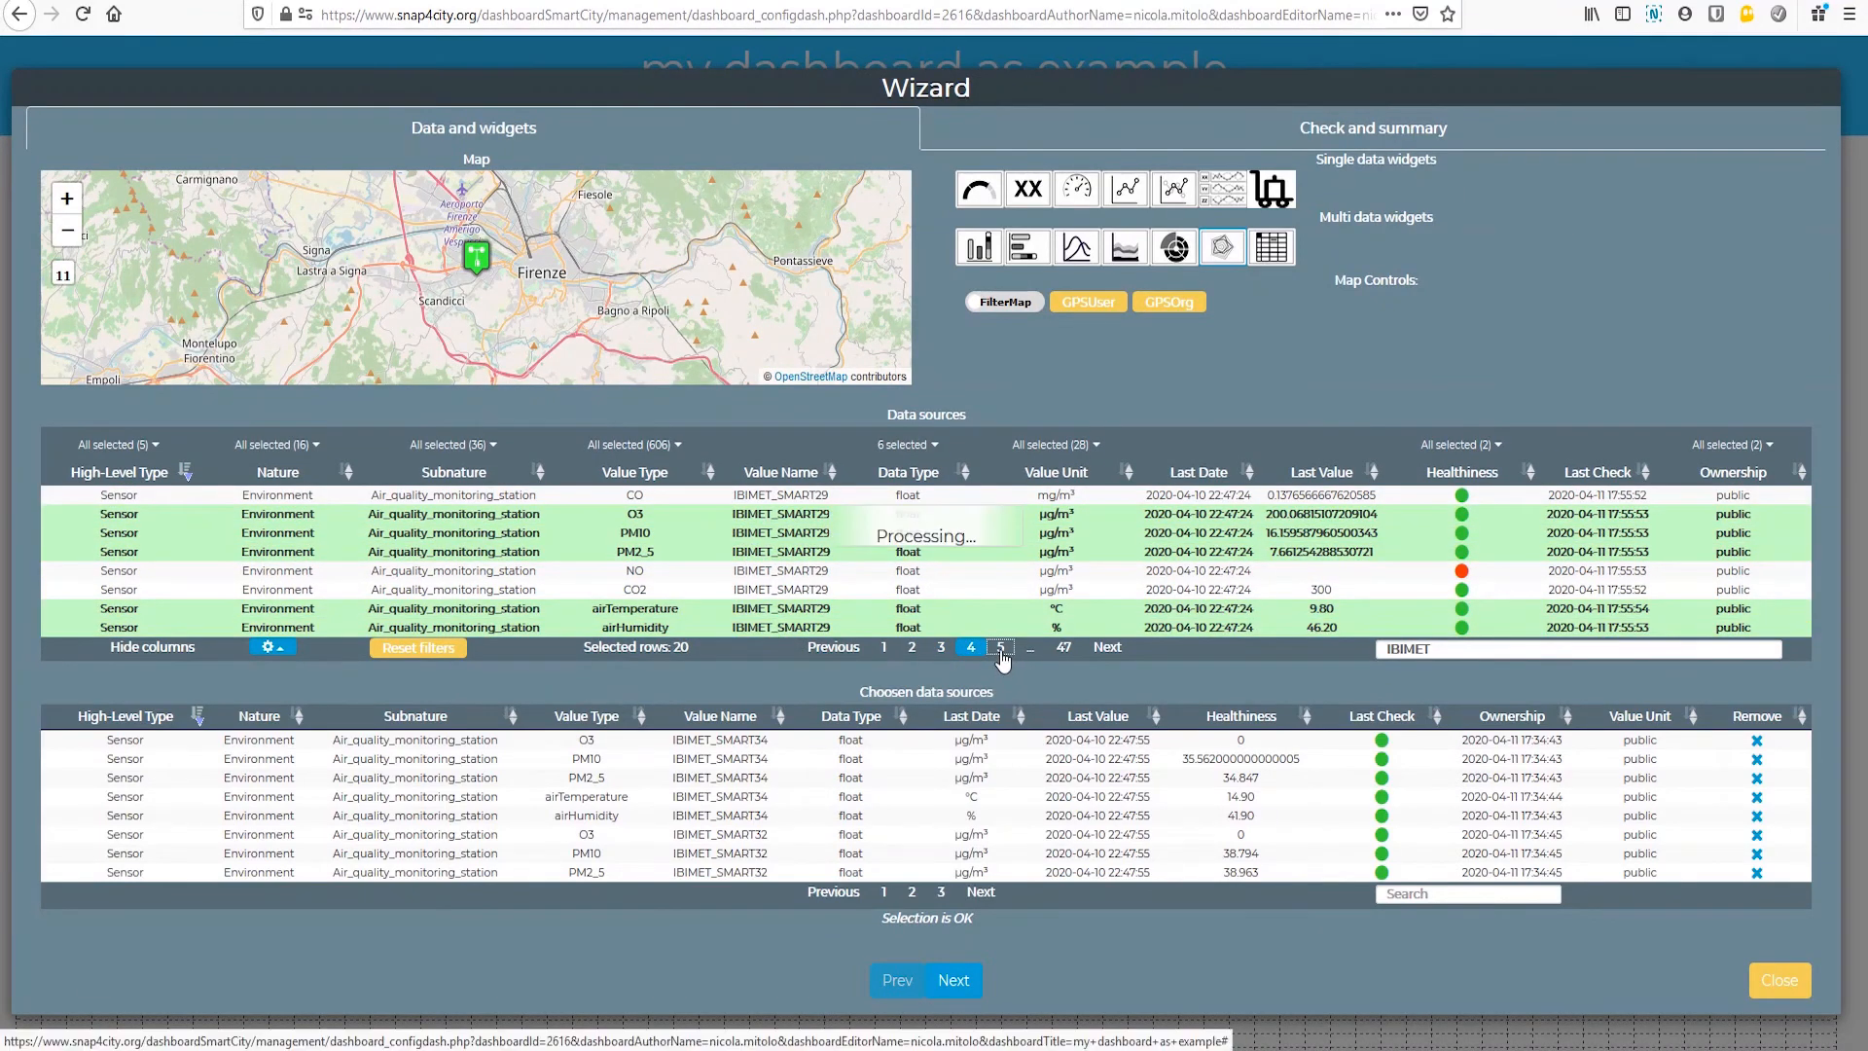
pyautogui.click(1012, 654)
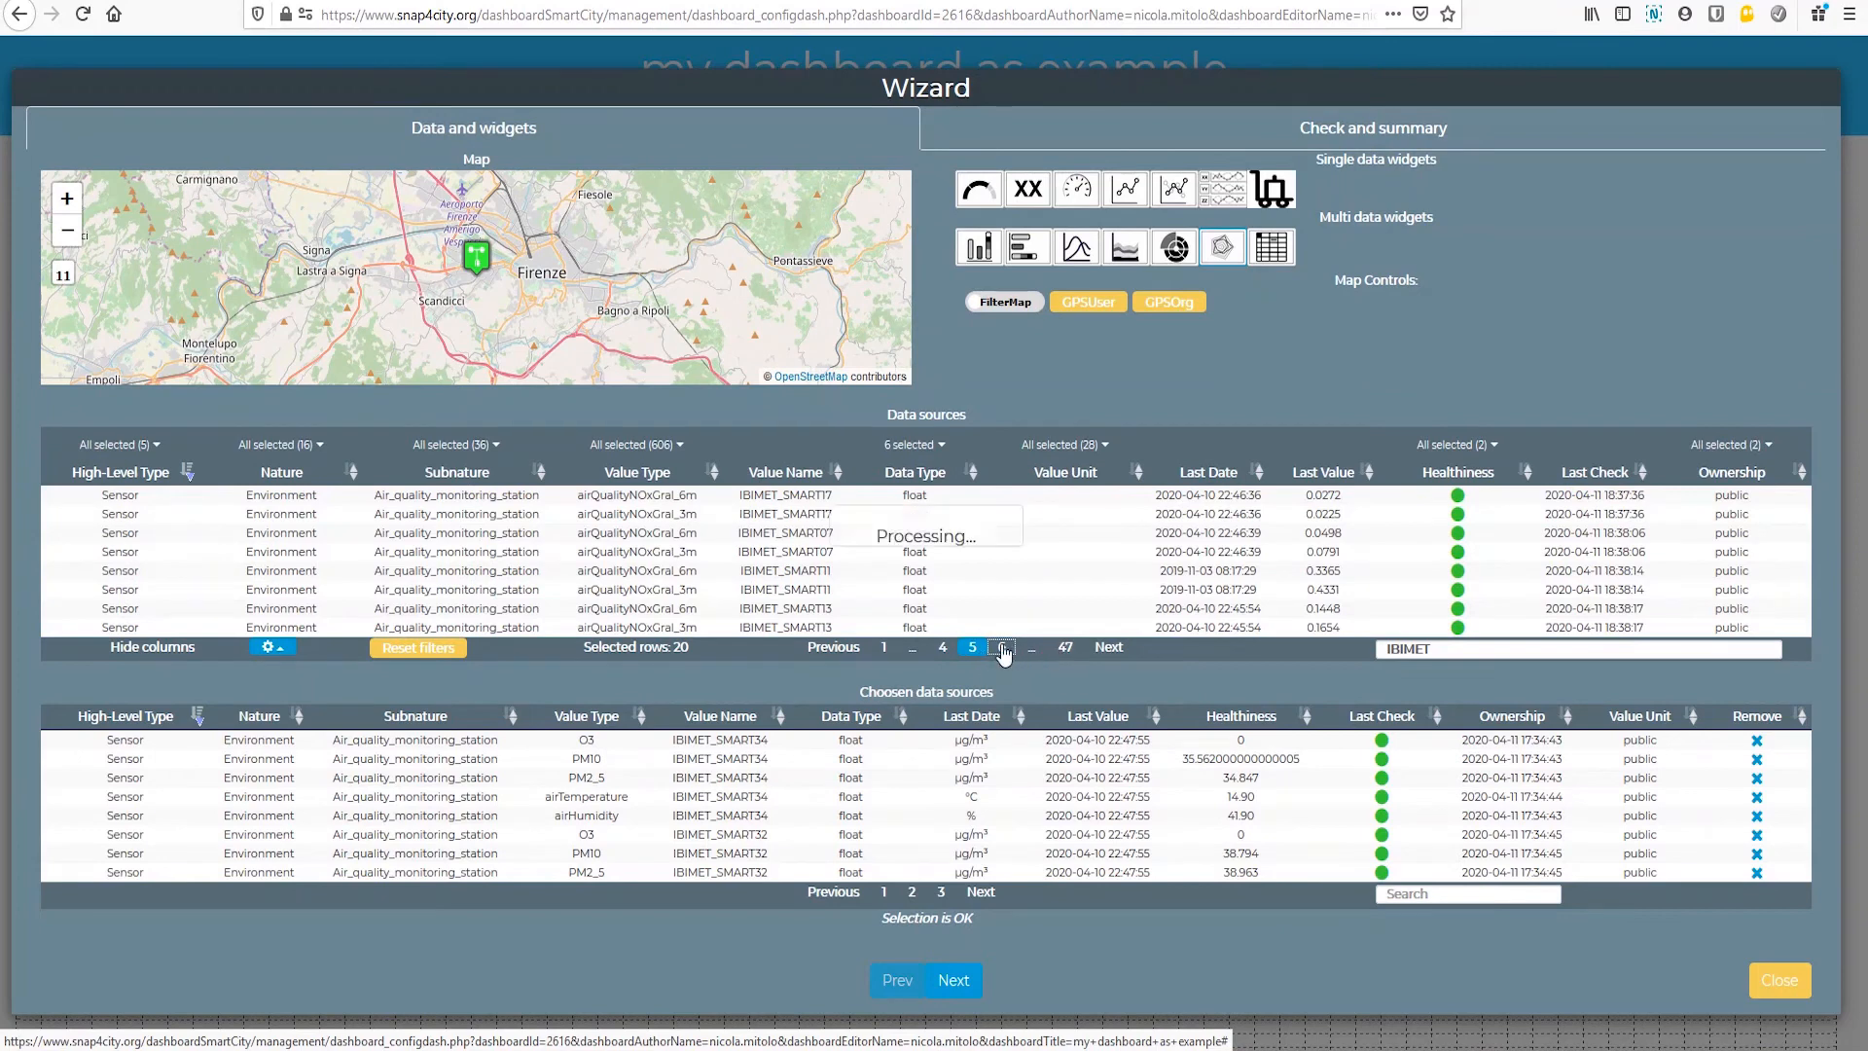
pyautogui.click(1007, 654)
pyautogui.click(1005, 654)
pyautogui.click(1004, 654)
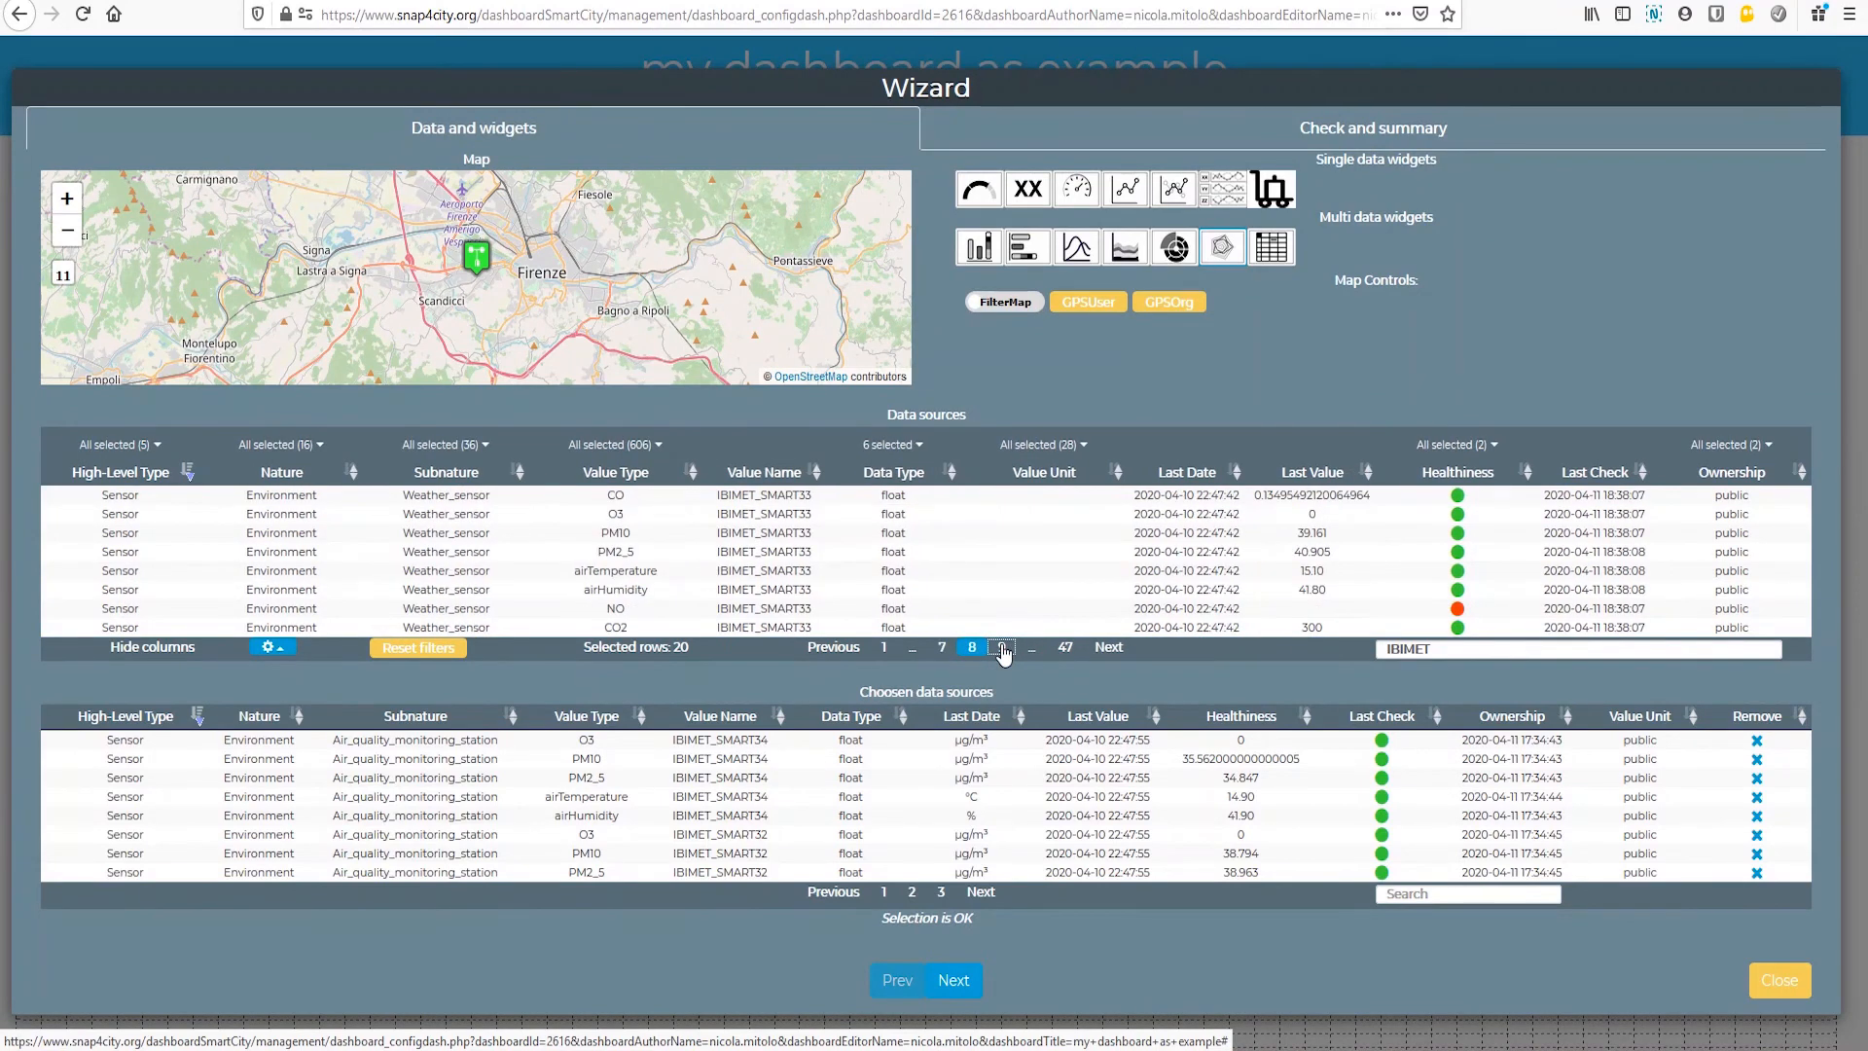
pyautogui.click(761, 514)
pyautogui.click(761, 532)
pyautogui.click(761, 552)
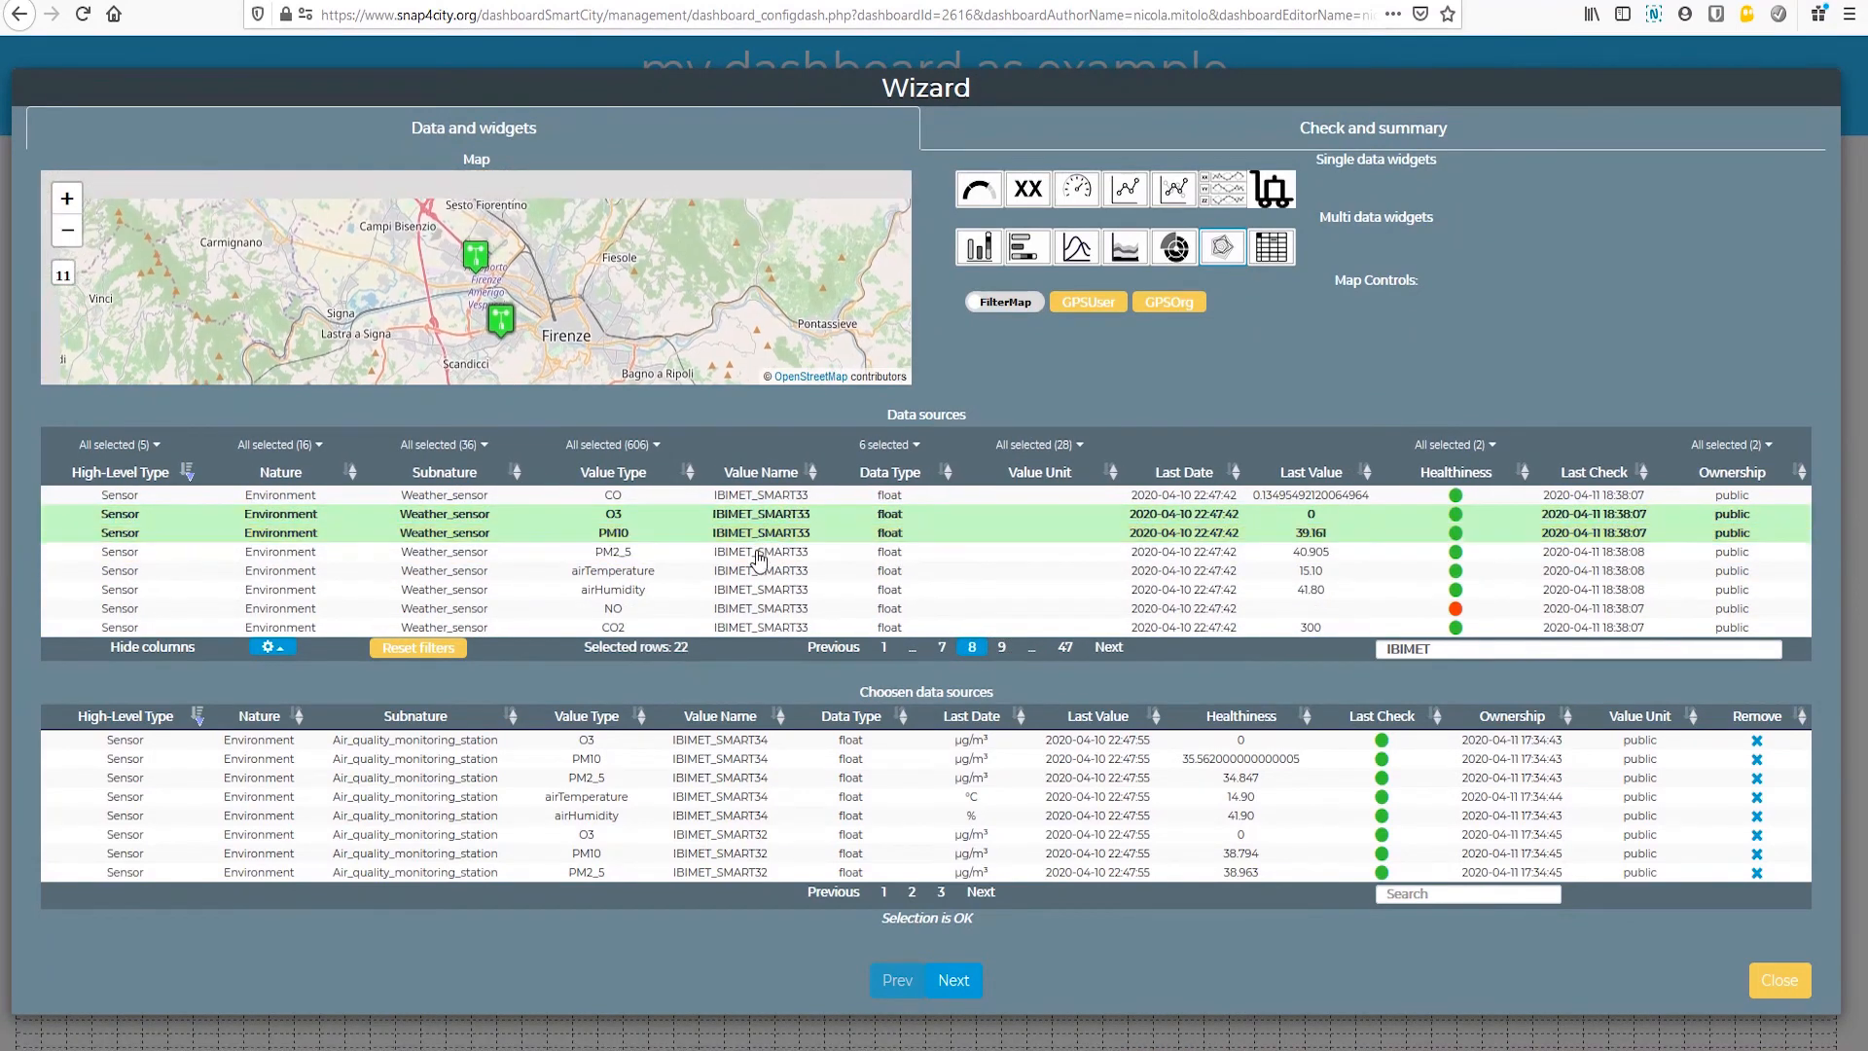
pyautogui.click(760, 570)
pyautogui.click(761, 589)
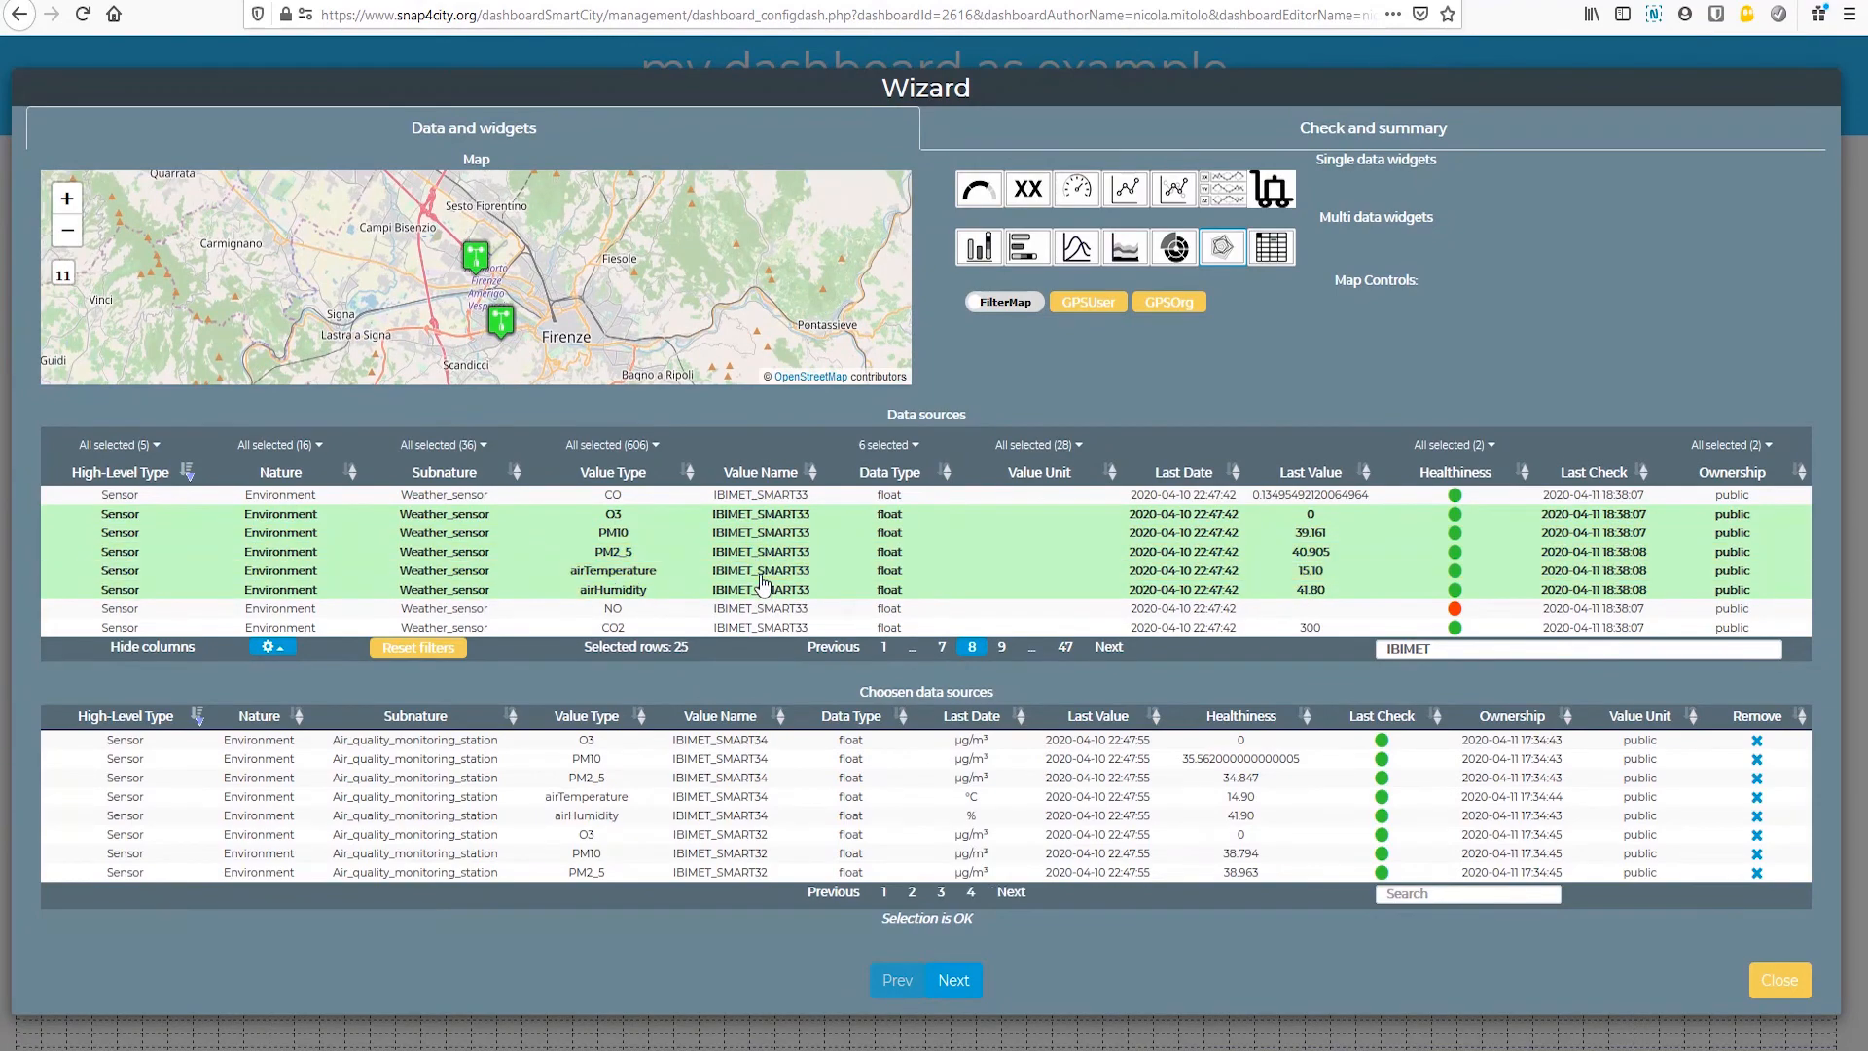
# Step: Proceed to the wizard's summary and create the radar chart widget
pyautogui.click(953, 981)
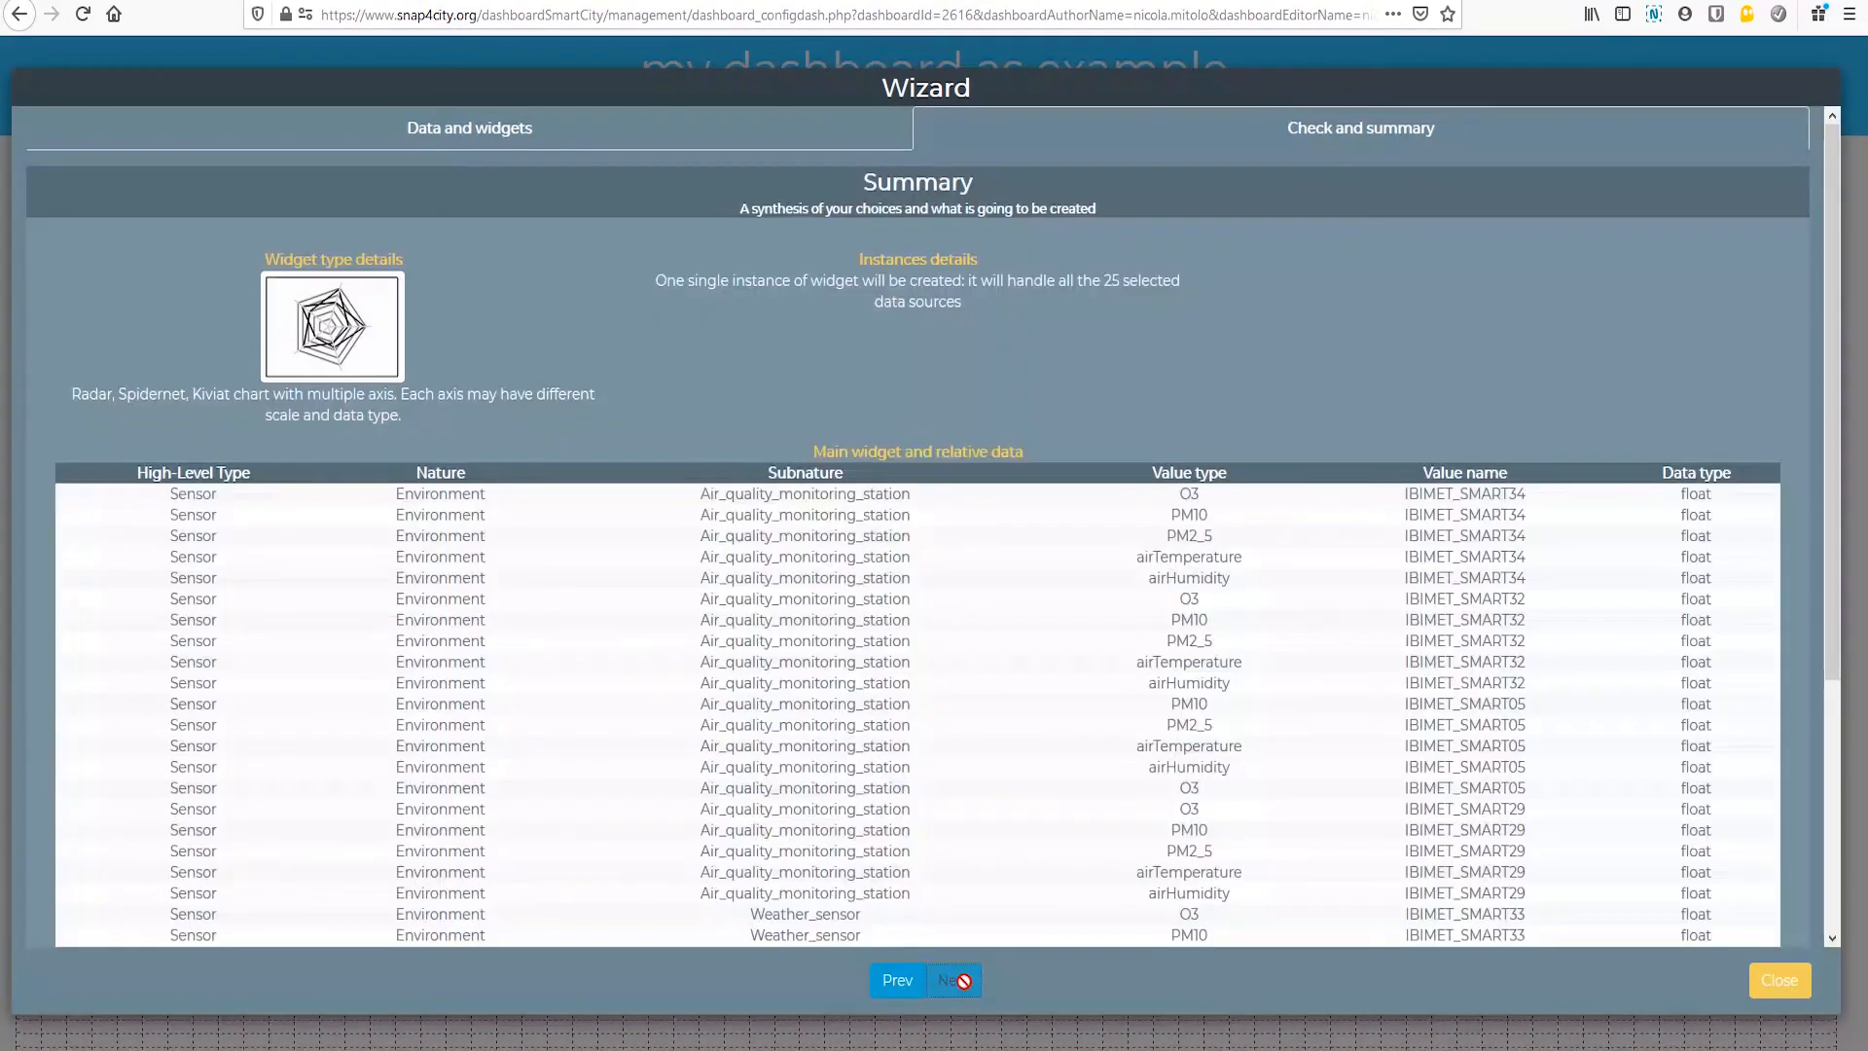
pyautogui.hotkey('ctrl', 'a')
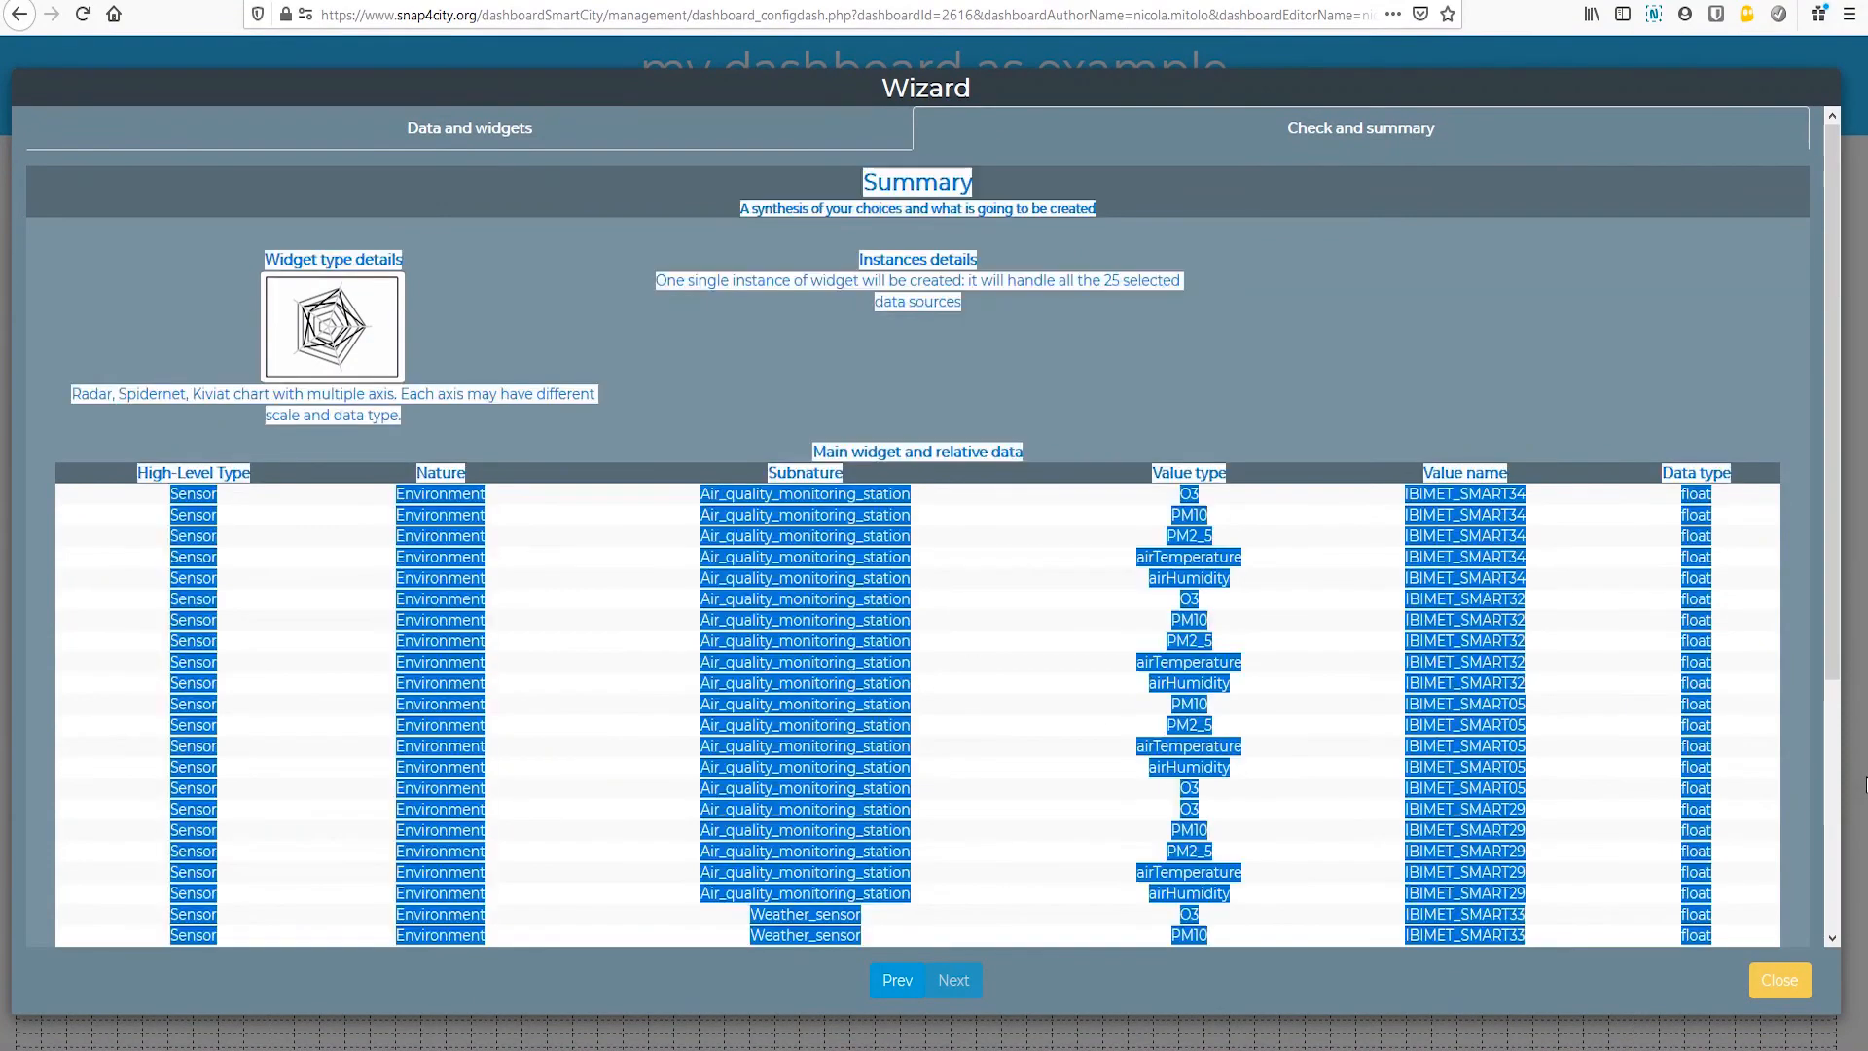
pyautogui.scroll(-5, 1846, 665)
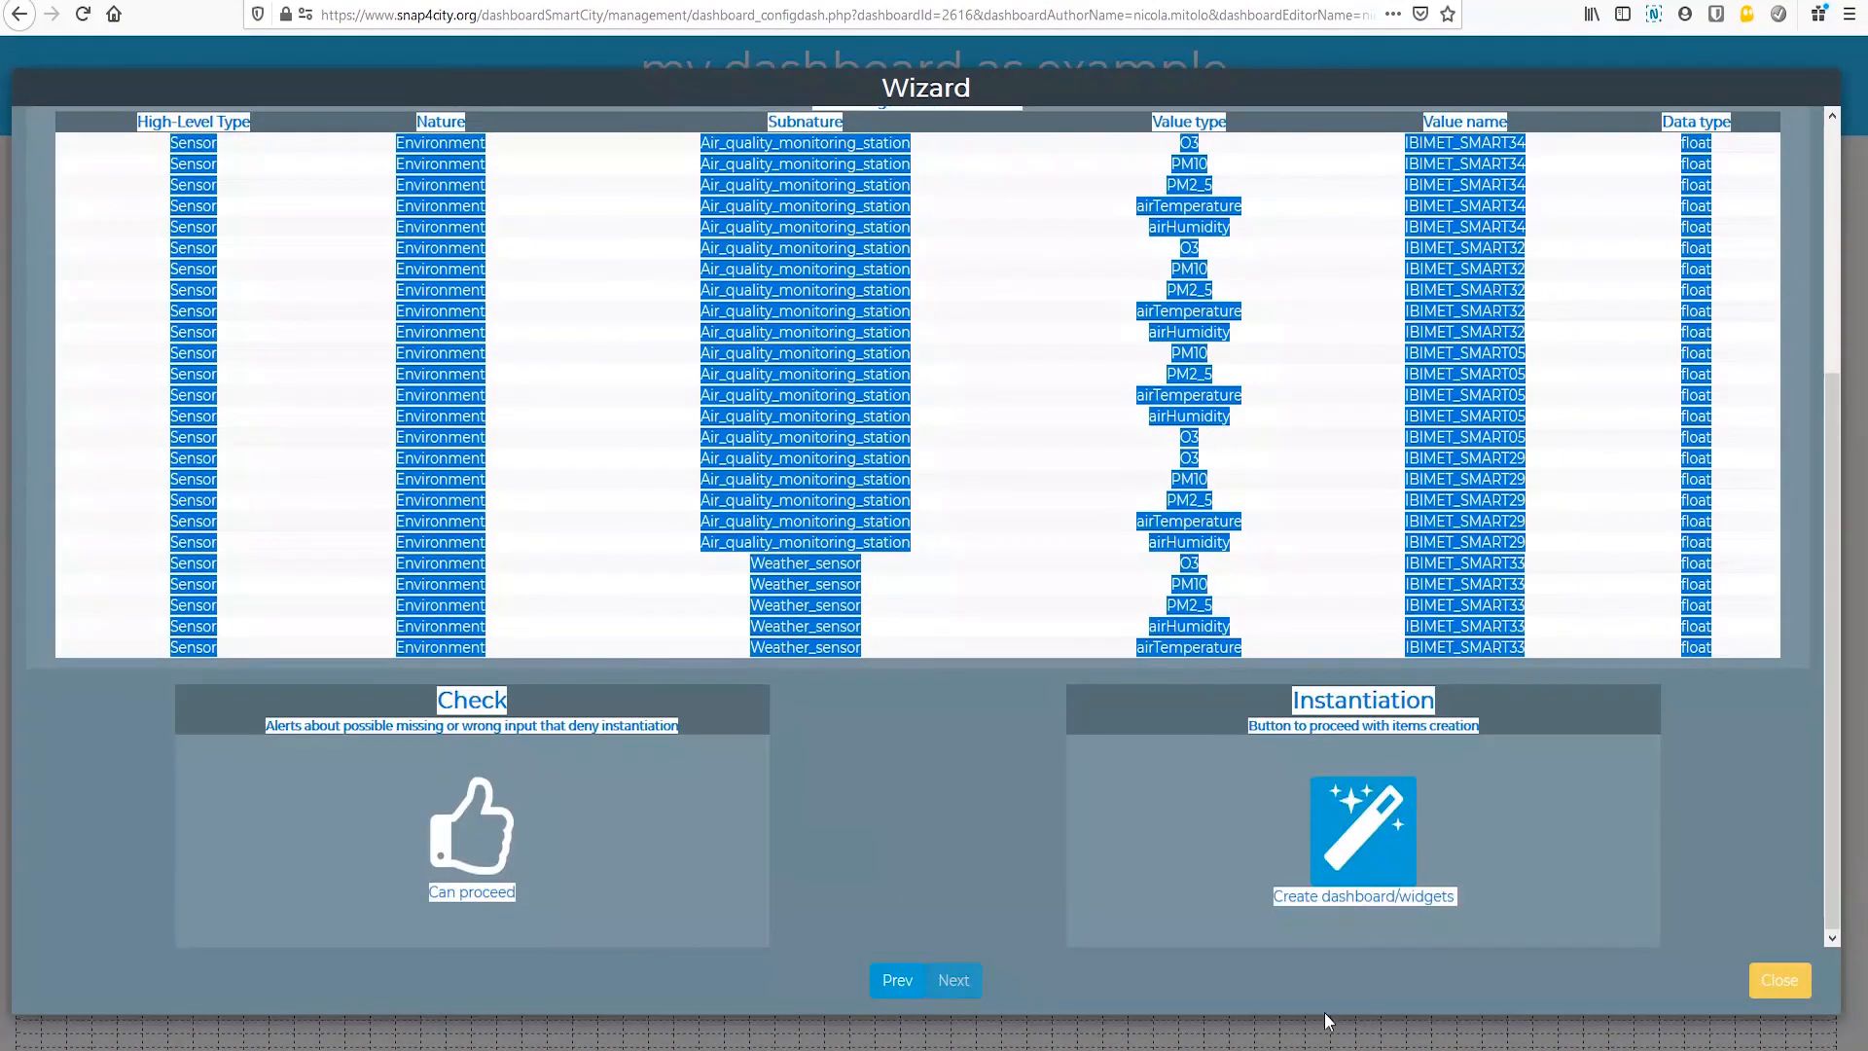
pyautogui.click(1392, 820)
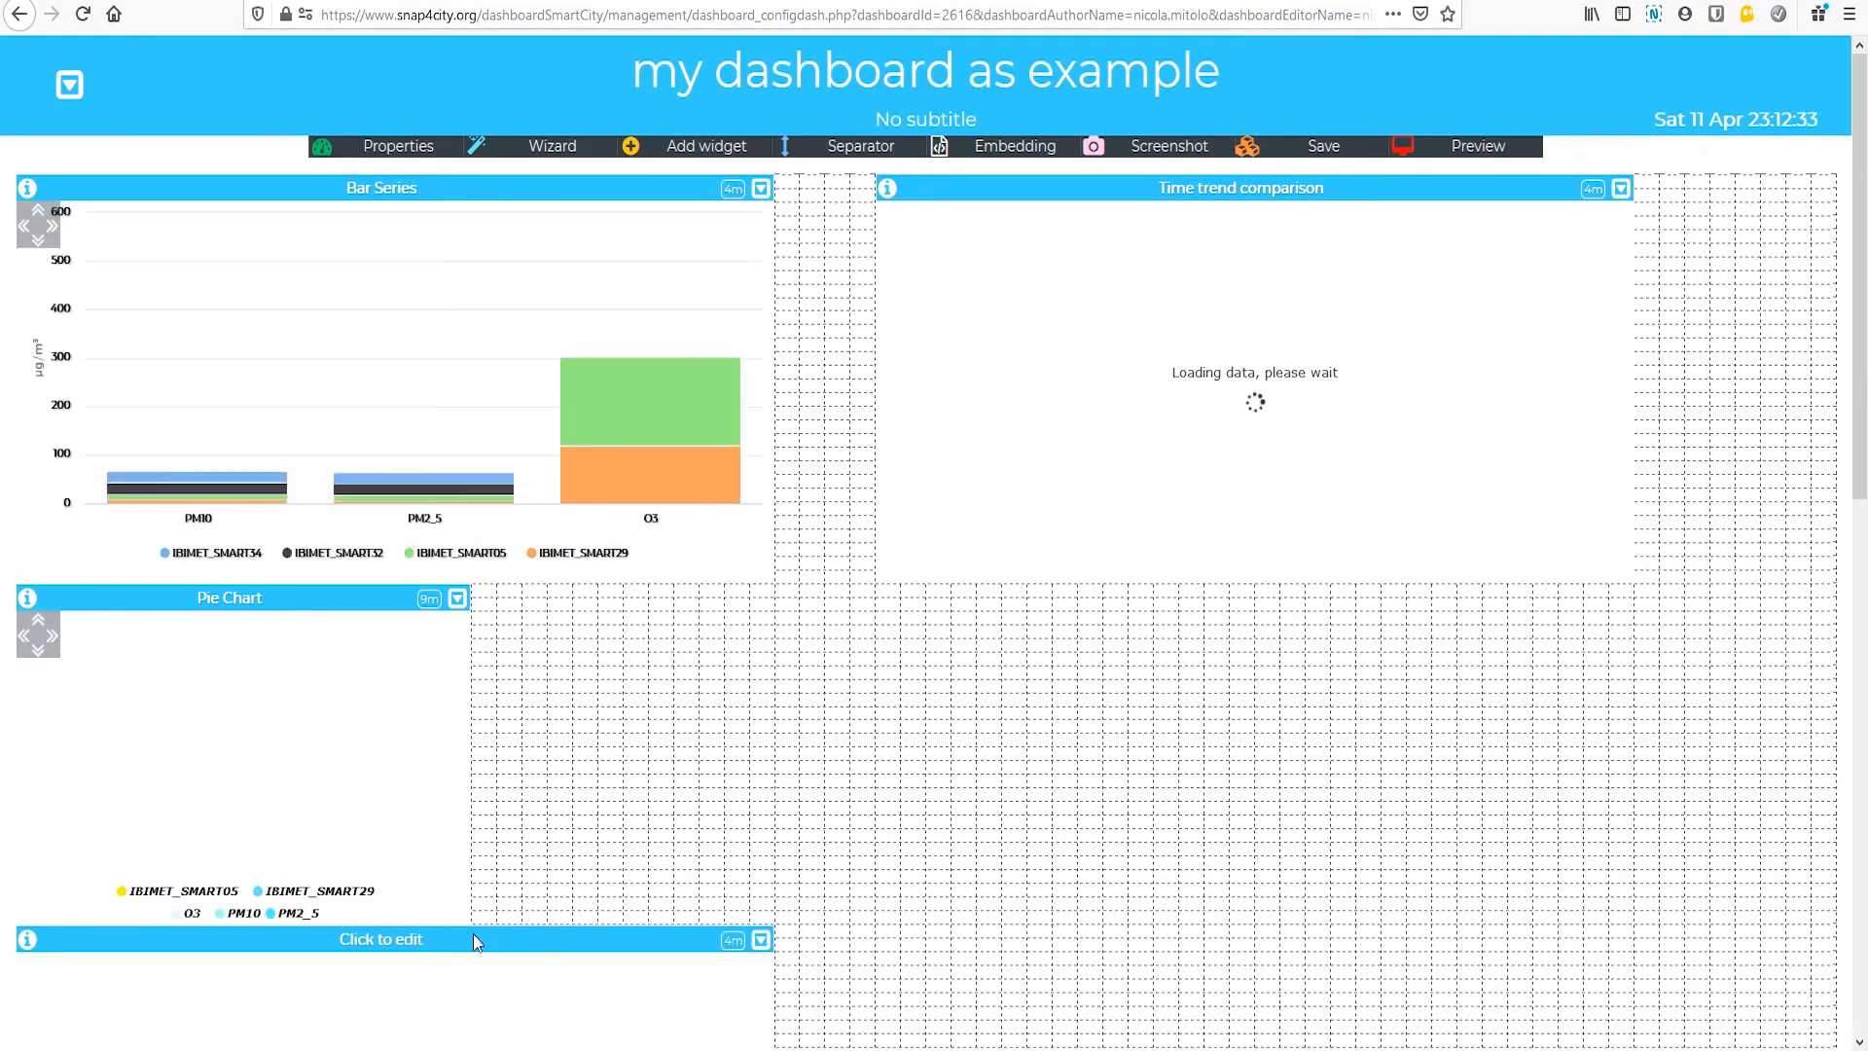
# Step: Move the radar widget up beside the Pie Chart, below the Bar Series, and save the dashboard
pyautogui.moveTo(473, 938); pyautogui.dragTo(954, 620)
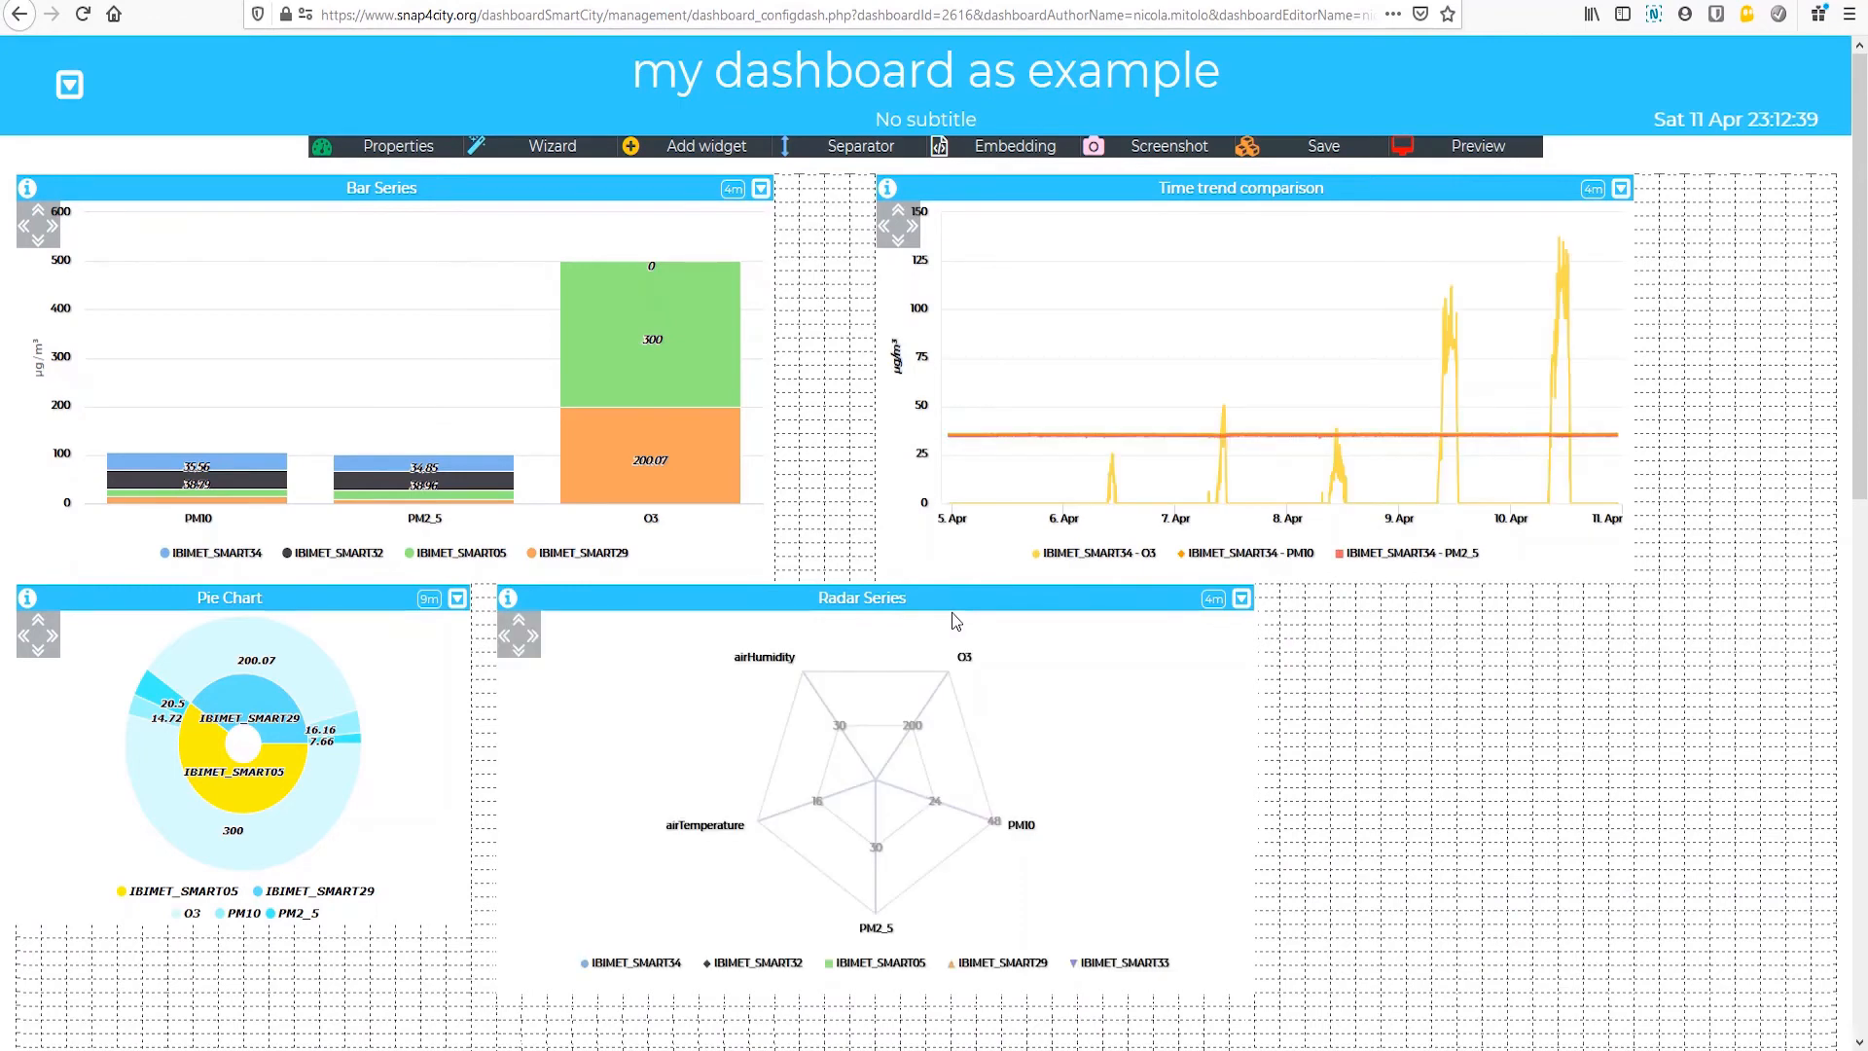
pyautogui.moveTo(662, 774)
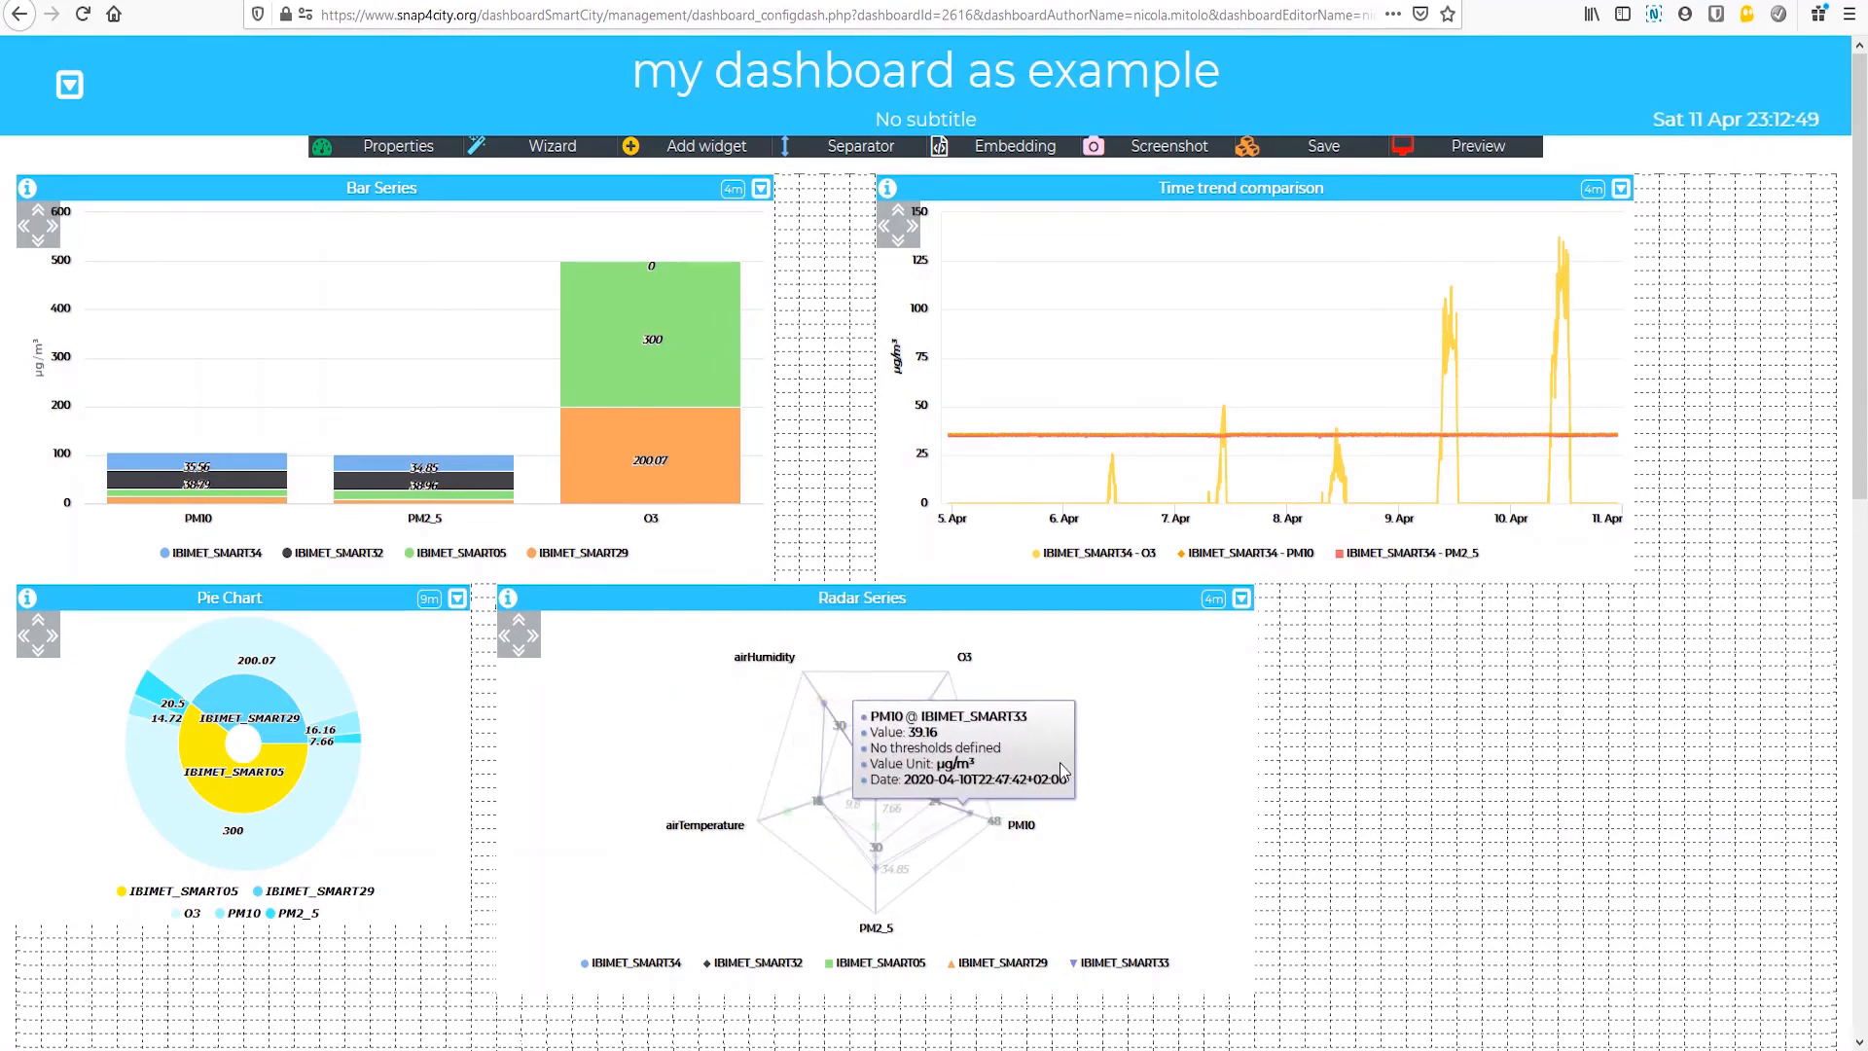
pyautogui.click(1323, 145)
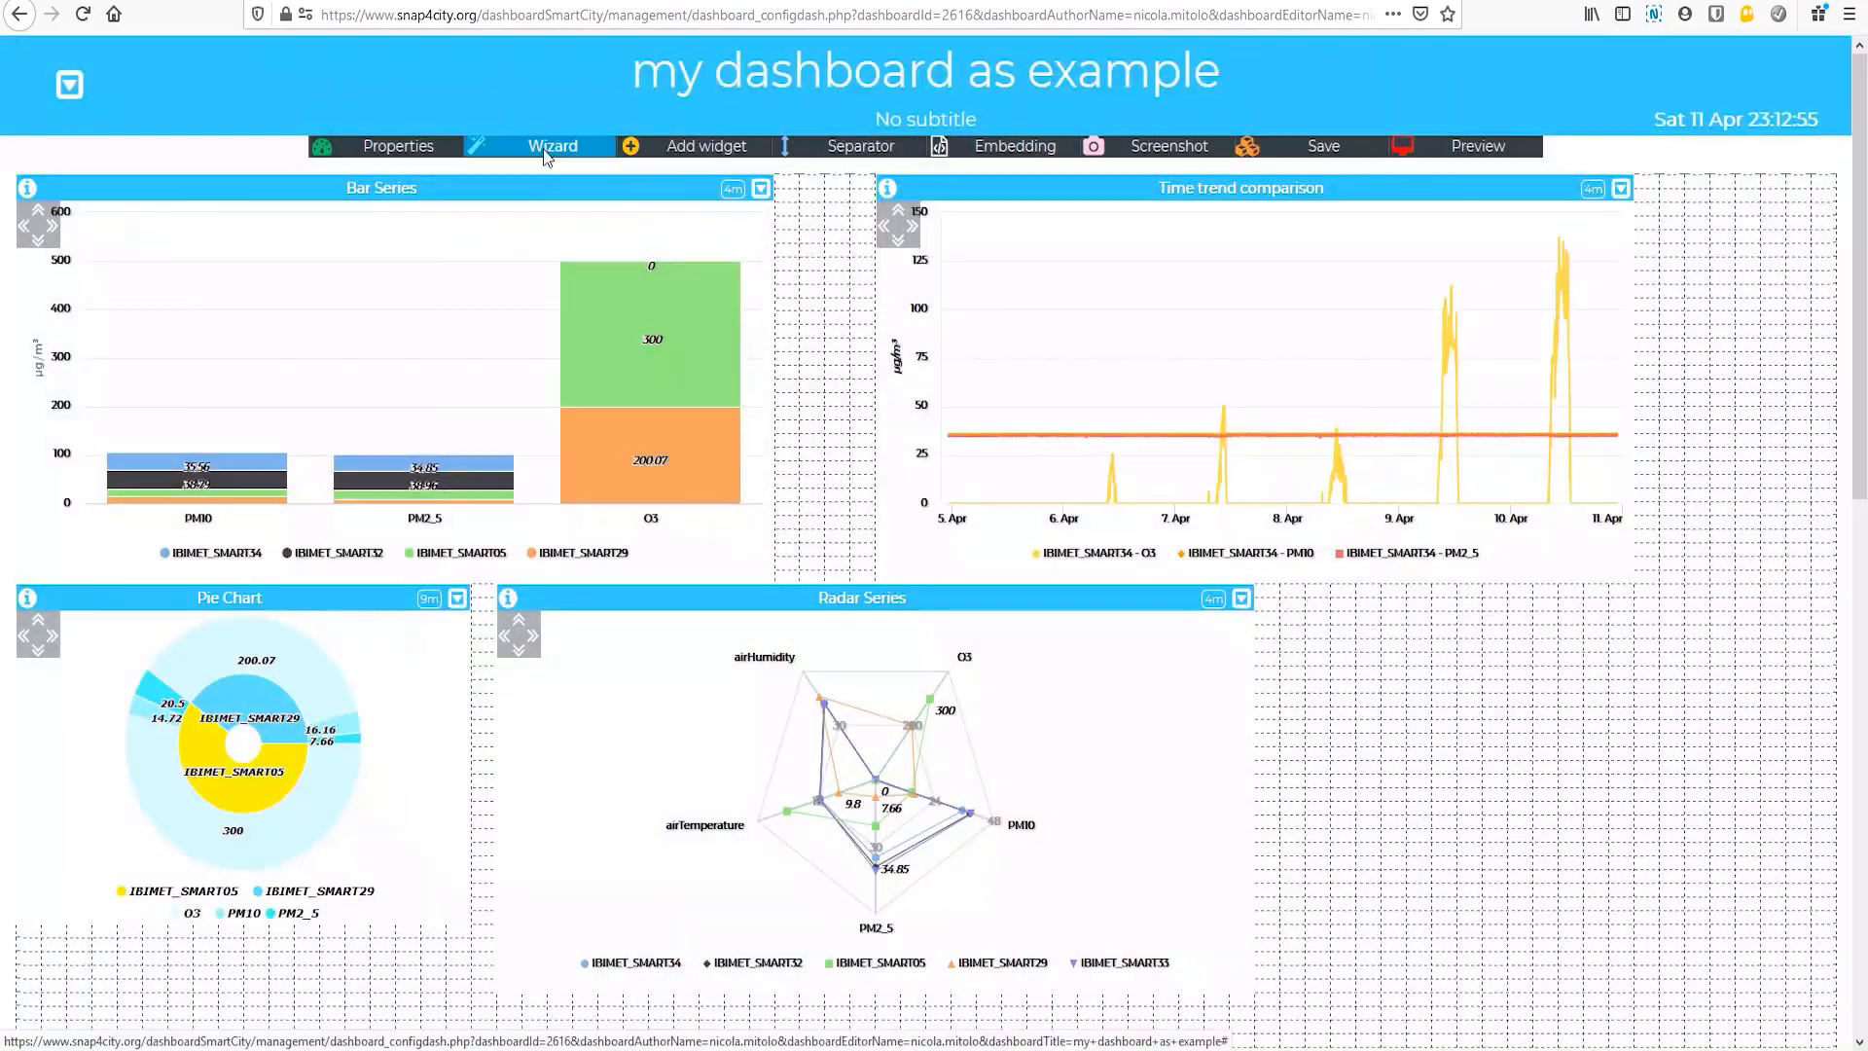
# Step: Start a multi-data table widget, filter by "IBIMET" and choose O3, PM10, PM2_5, airTemperature and airHumidity of IBIMET_SMART34
pyautogui.click(545, 148)
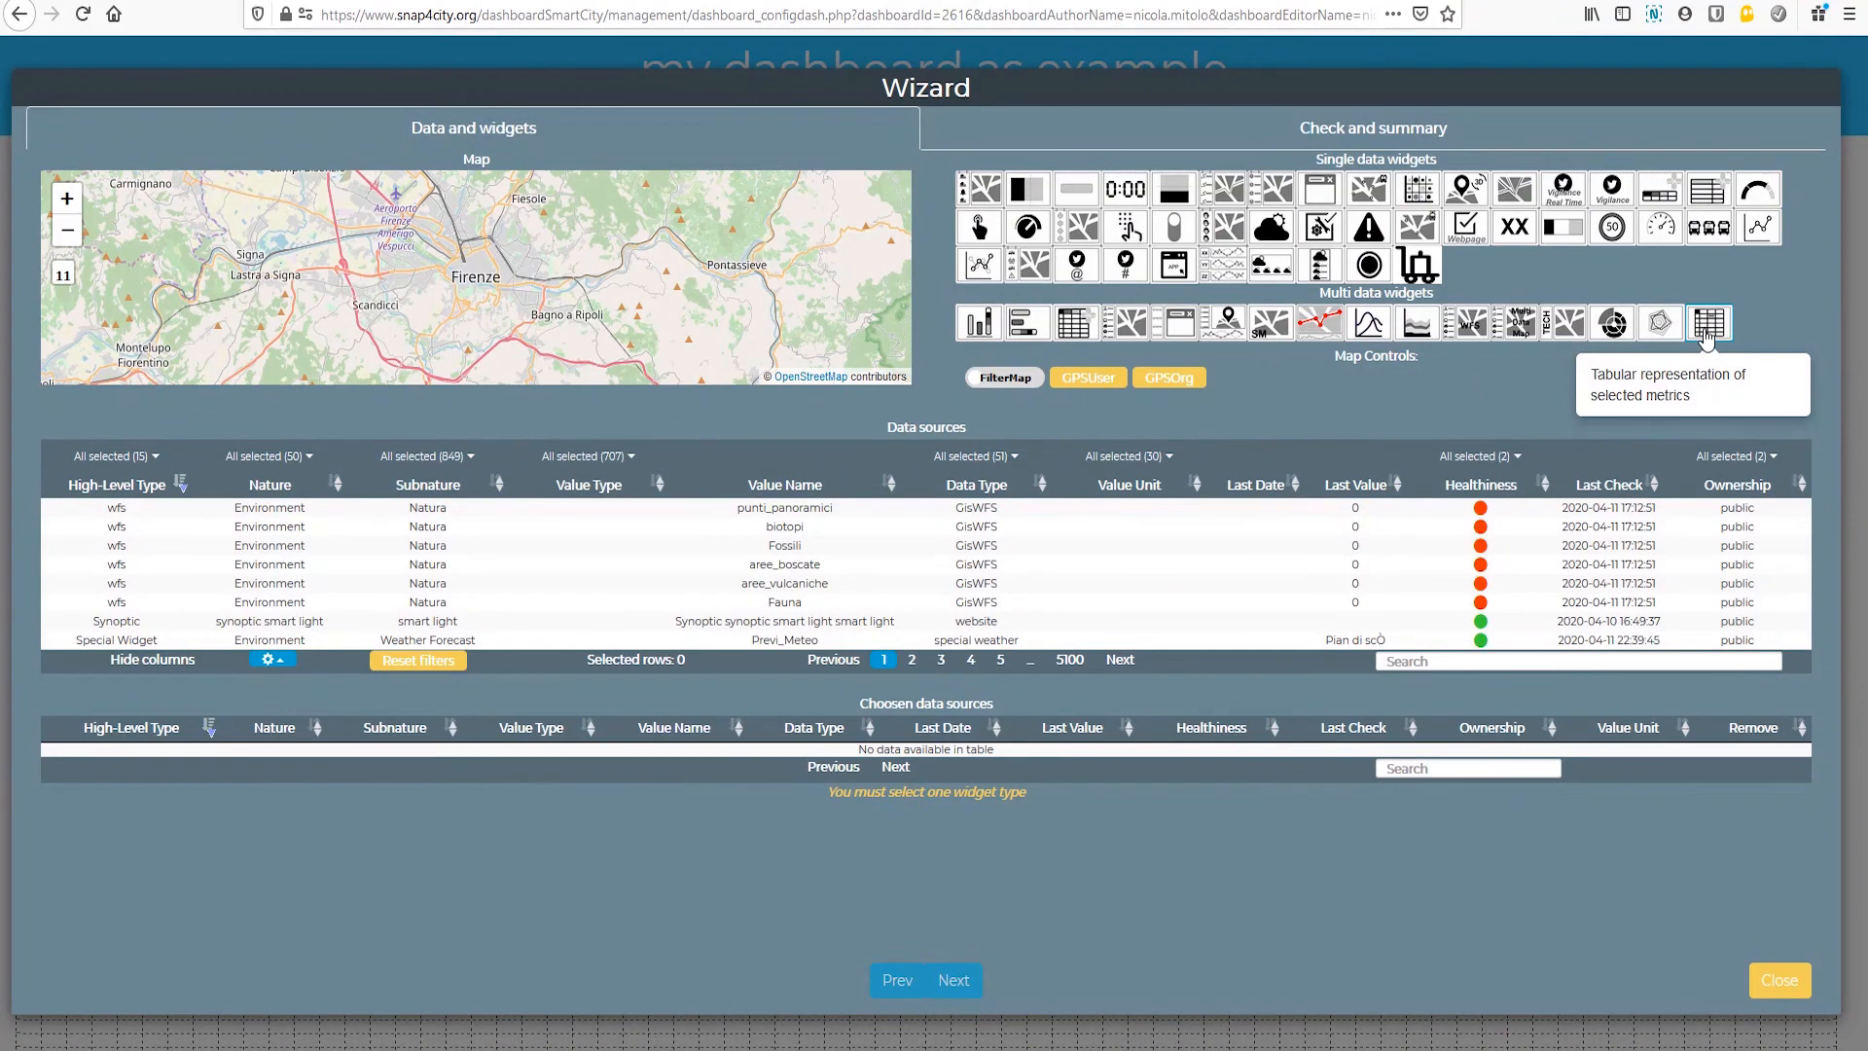
pyautogui.click(1706, 326)
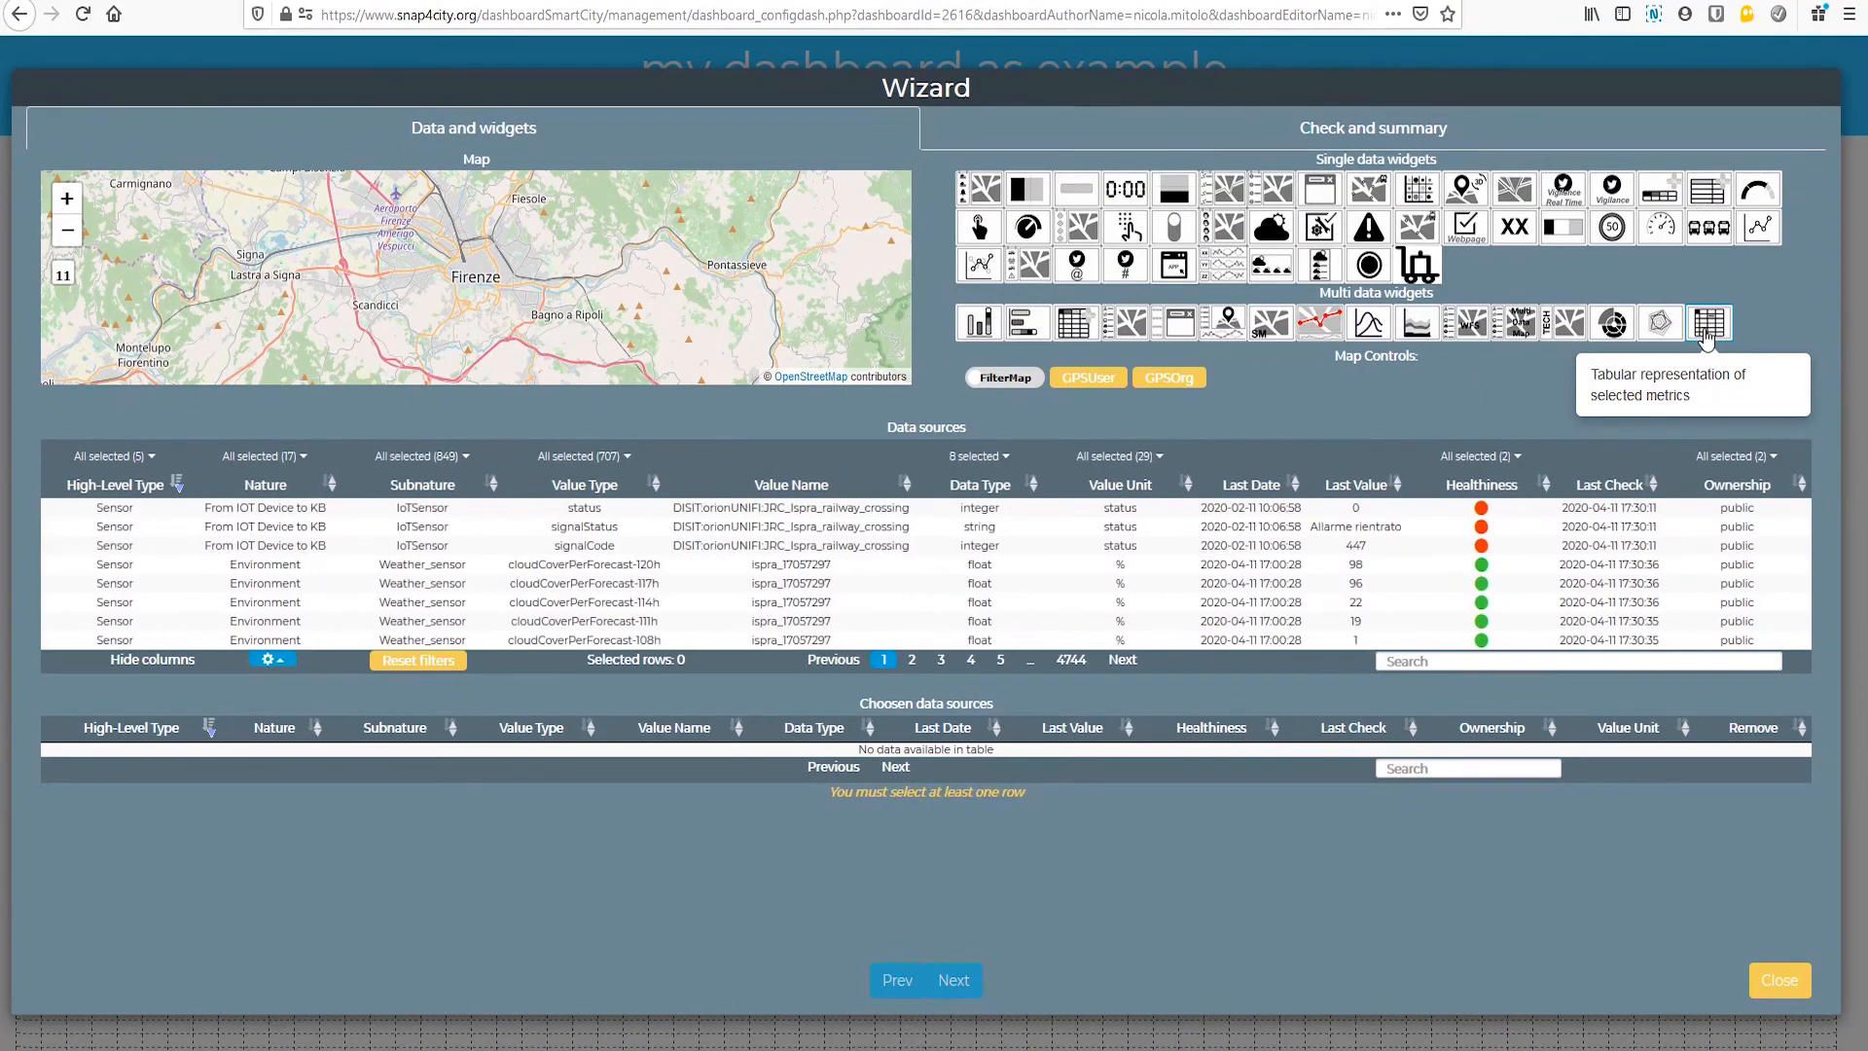
pyautogui.click(1456, 658)
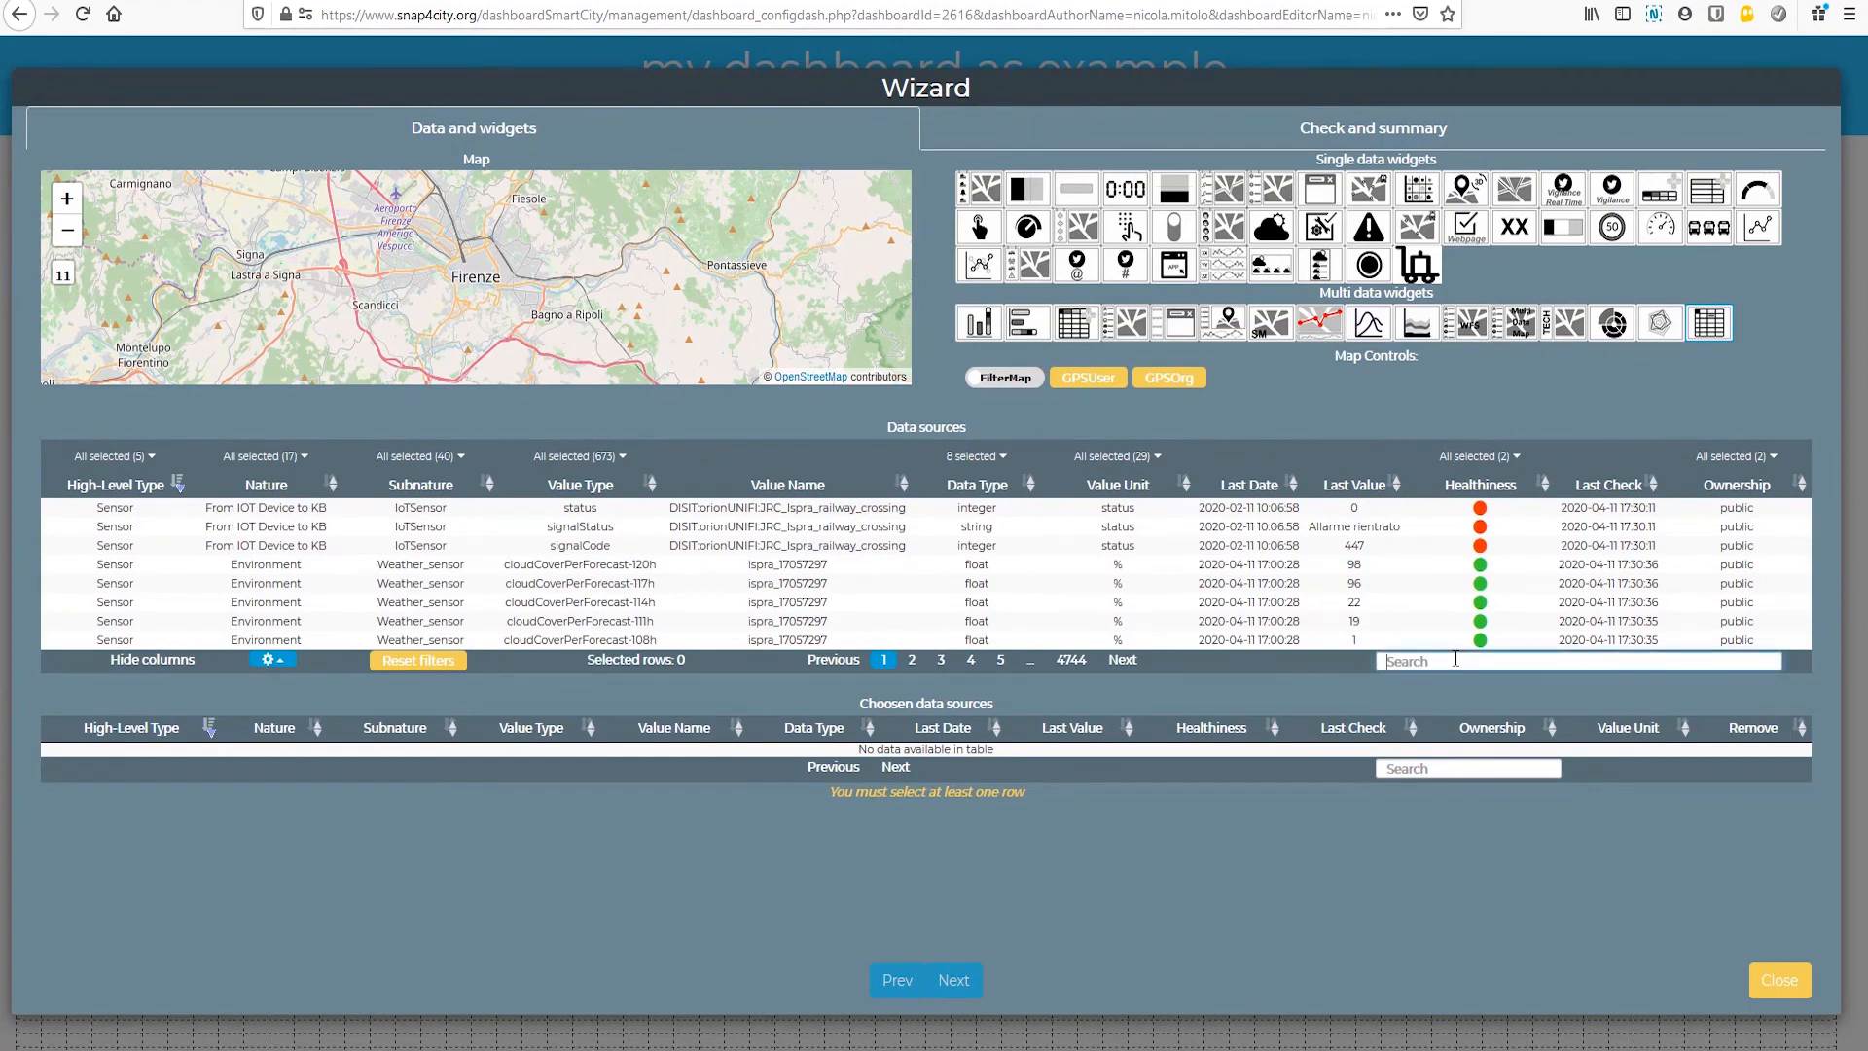
pyautogui.write('IBIMET')
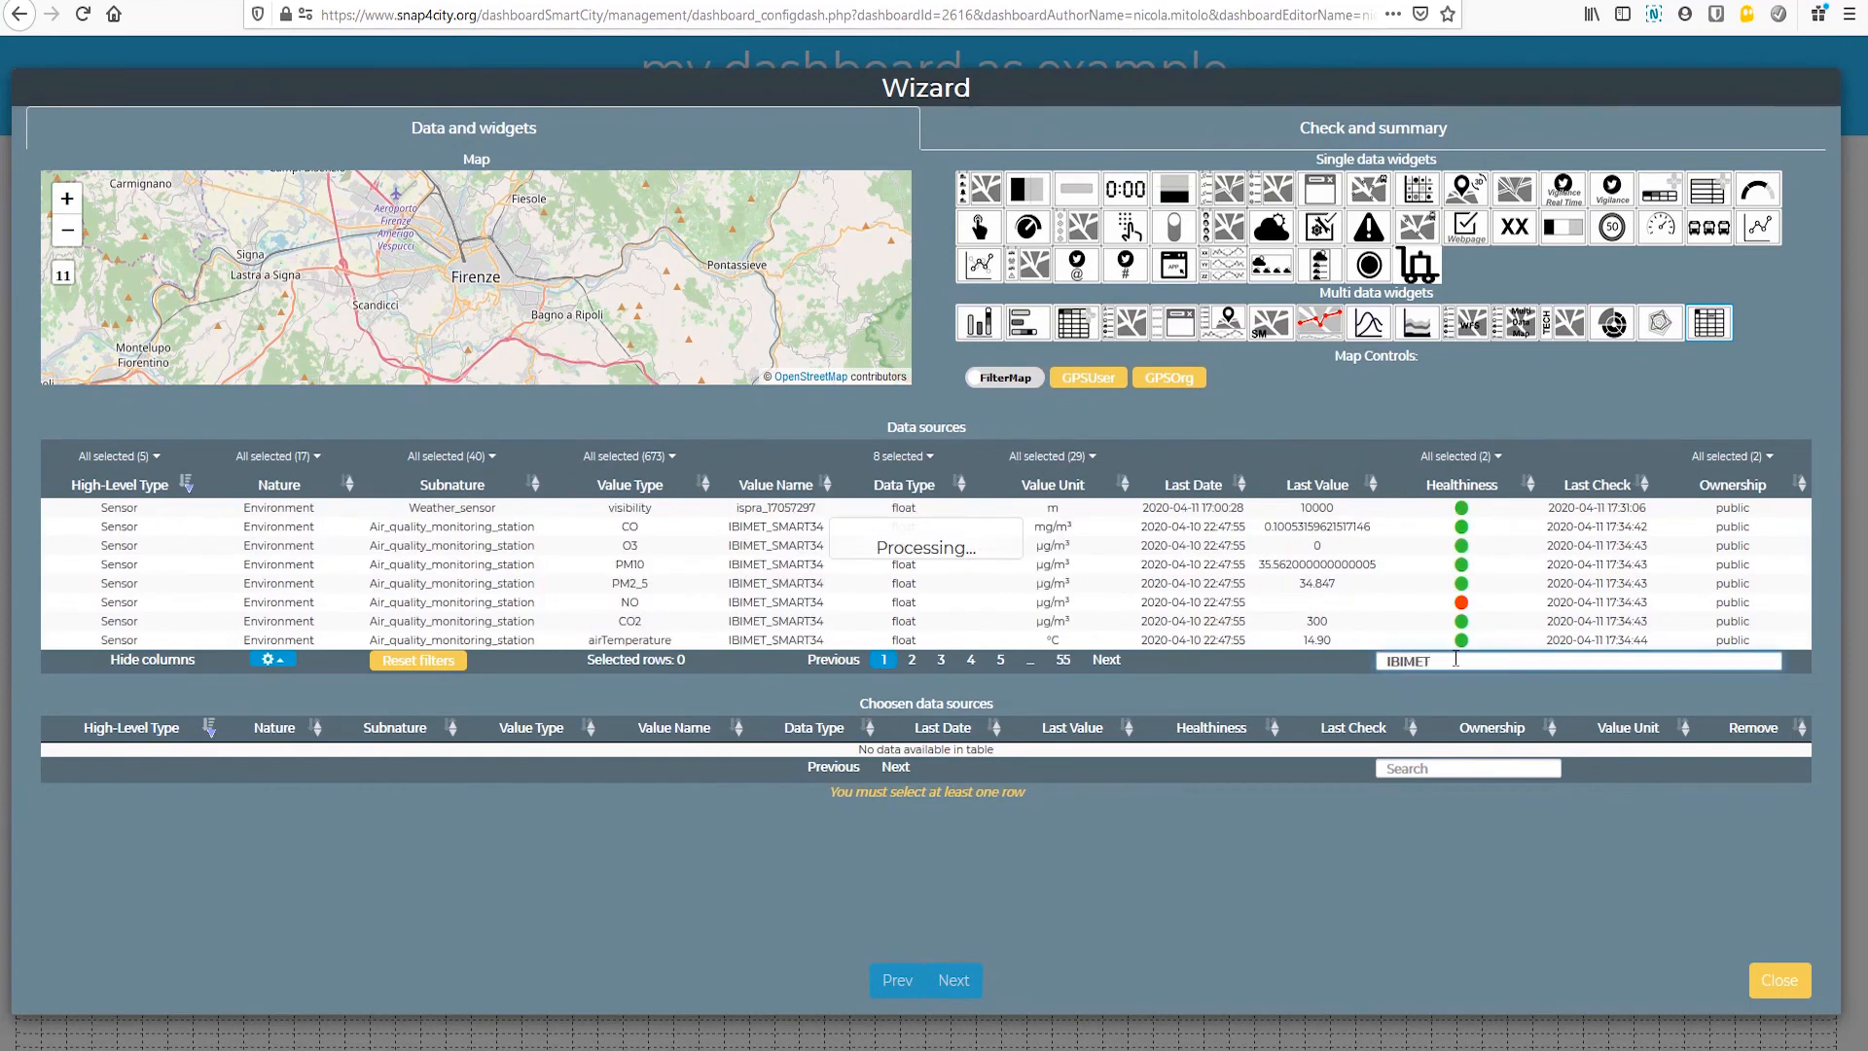
pyautogui.click(776, 526)
pyautogui.click(776, 535)
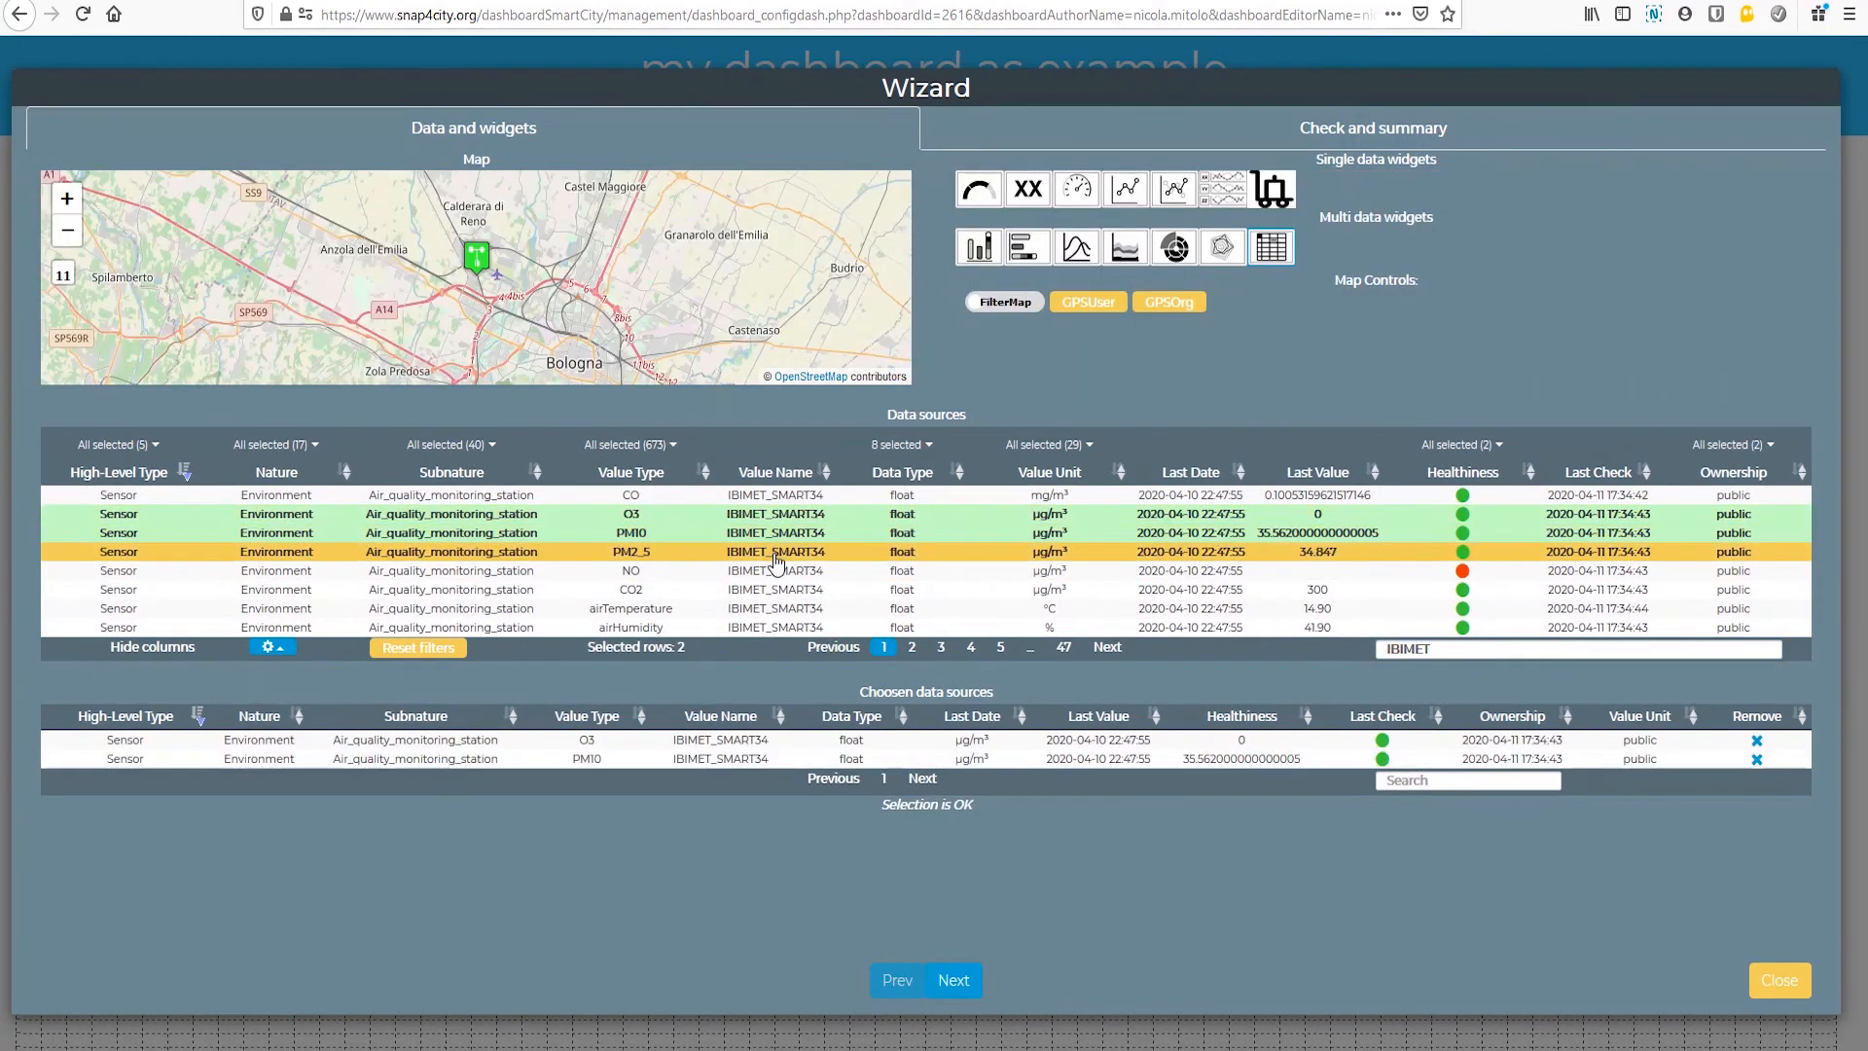
pyautogui.click(775, 551)
pyautogui.click(766, 609)
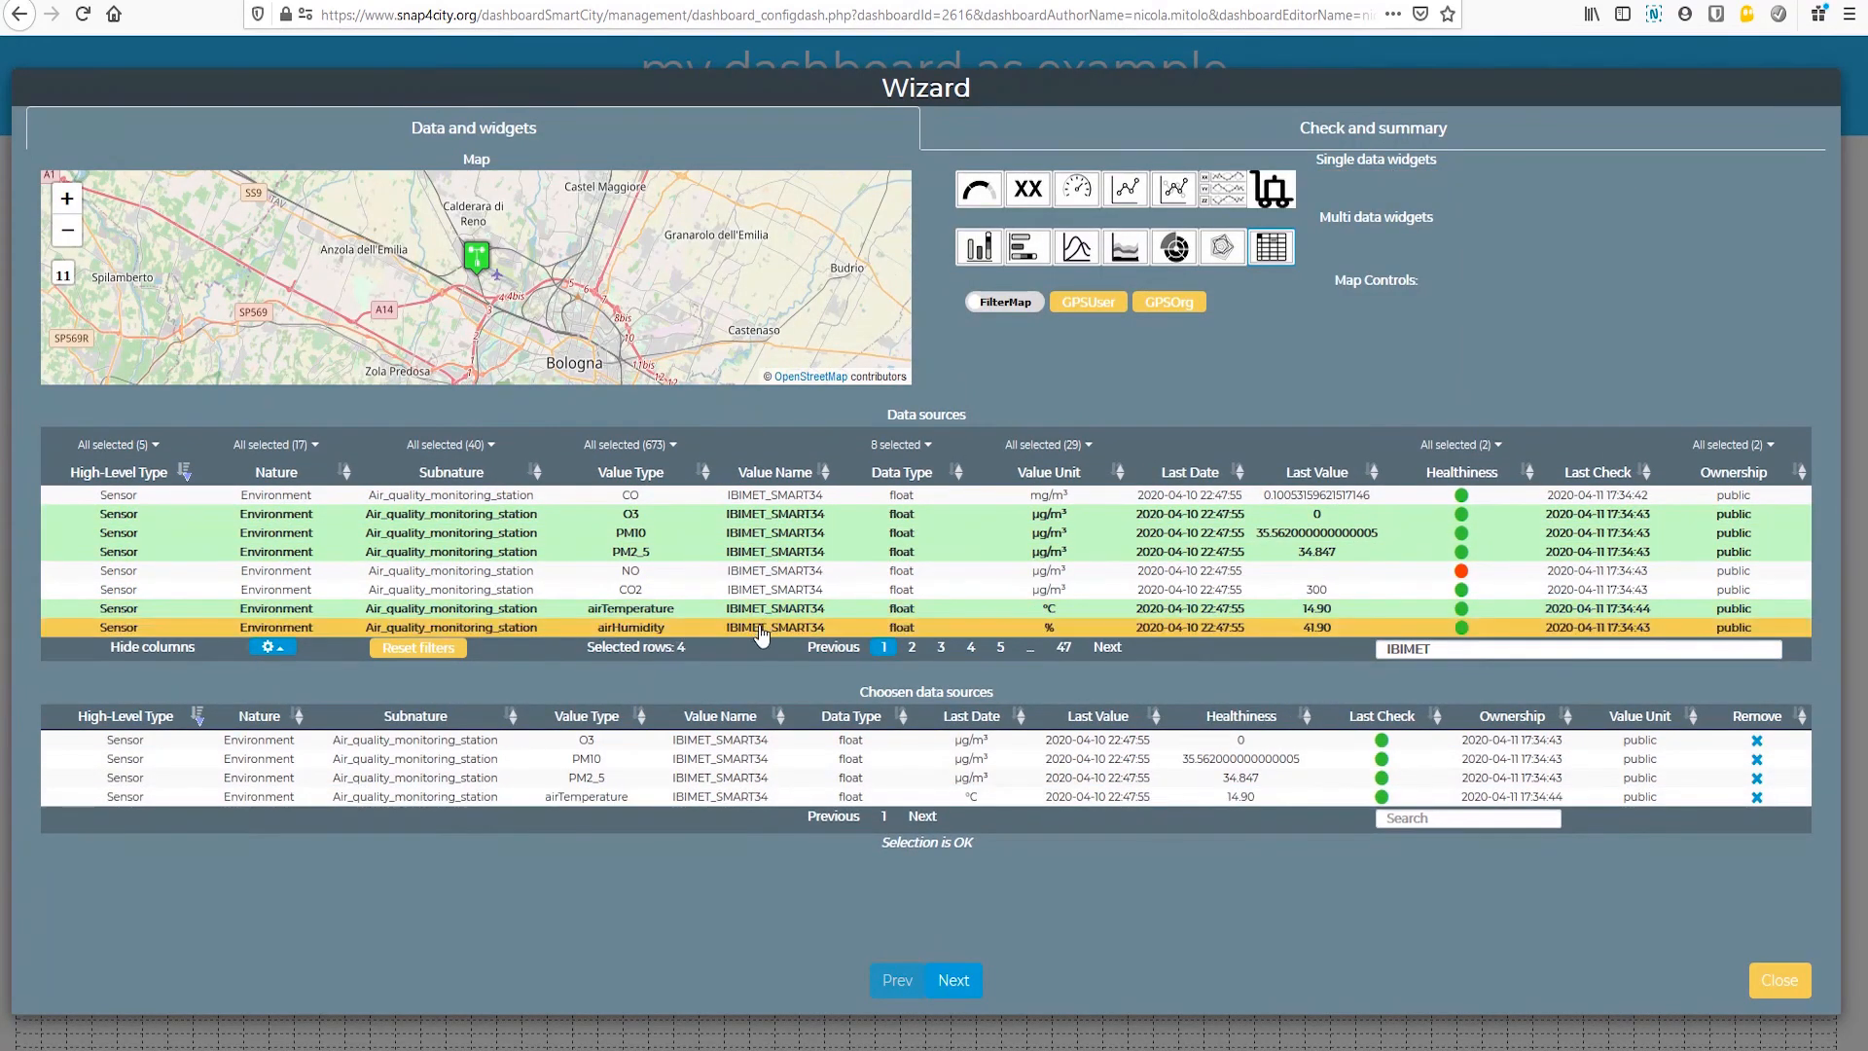
pyautogui.click(762, 629)
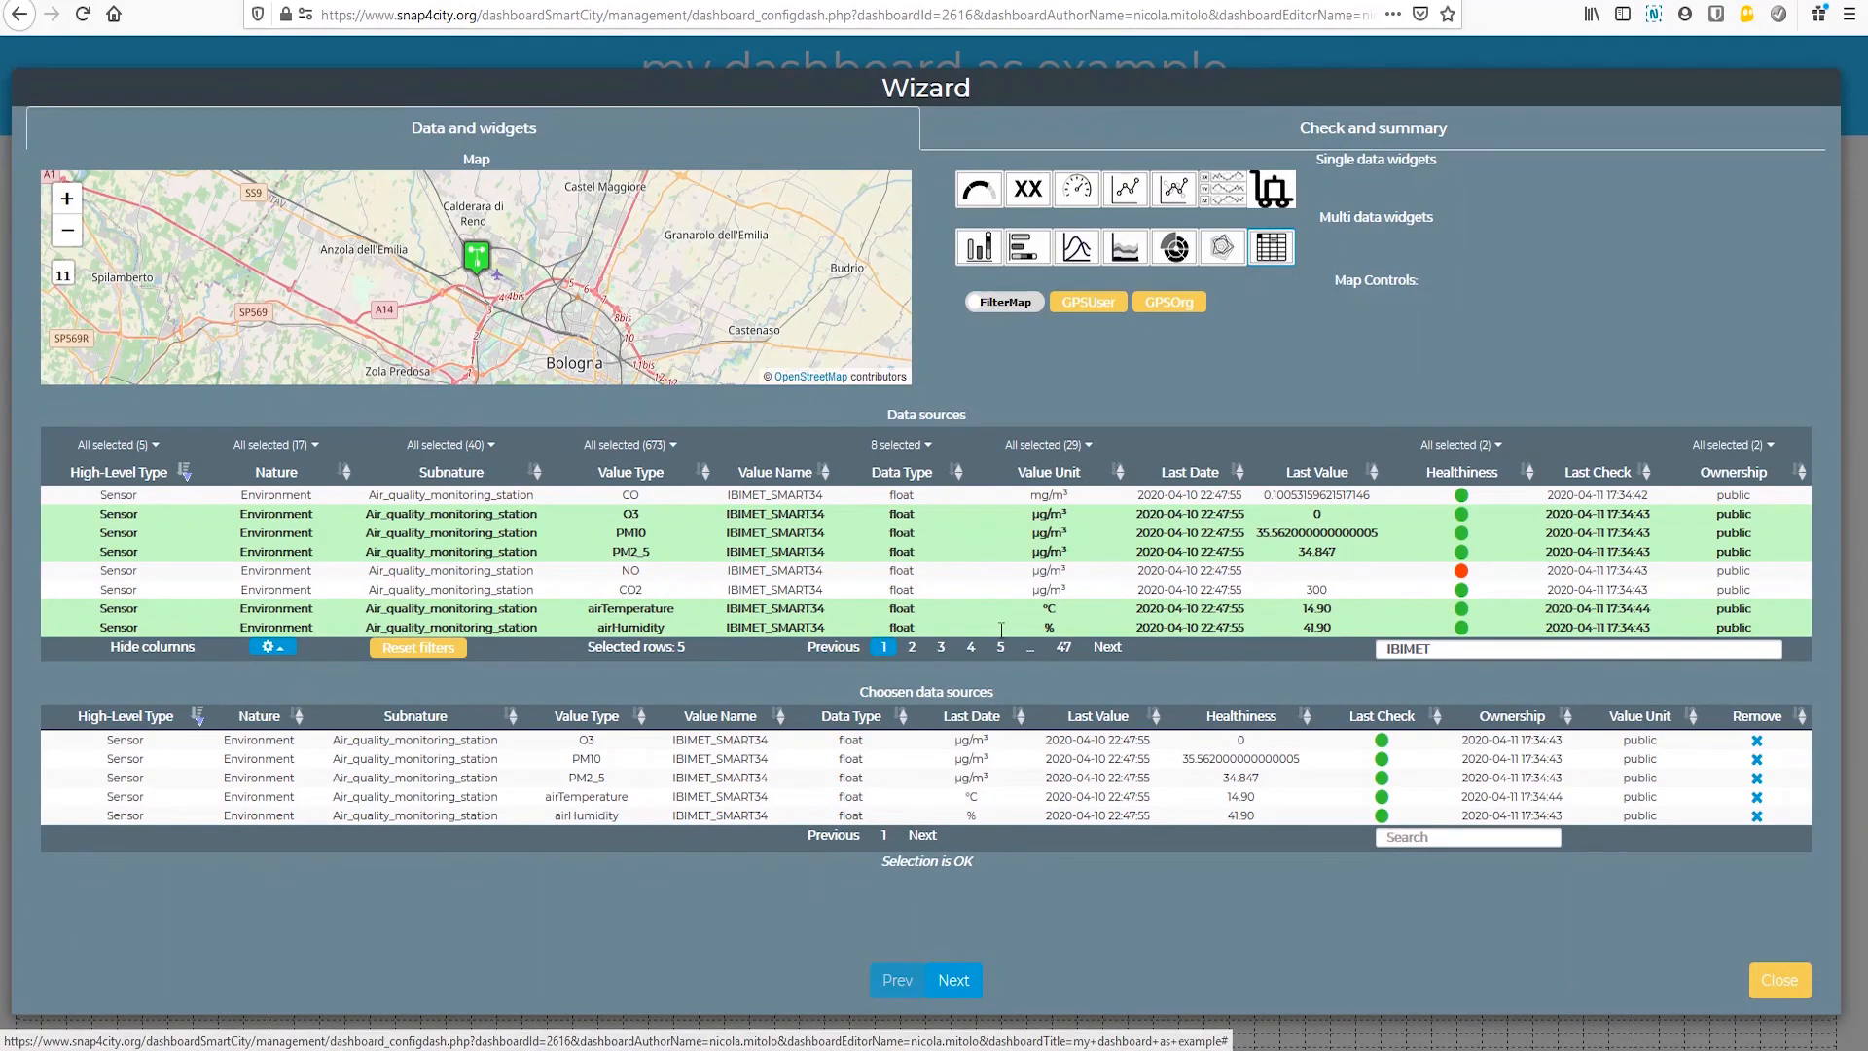
# Step: Add O3, PM2_5, PM10, airTemperature and airHumidity of IBIMET_SMART32 to the table widget's data sources
pyautogui.click(914, 648)
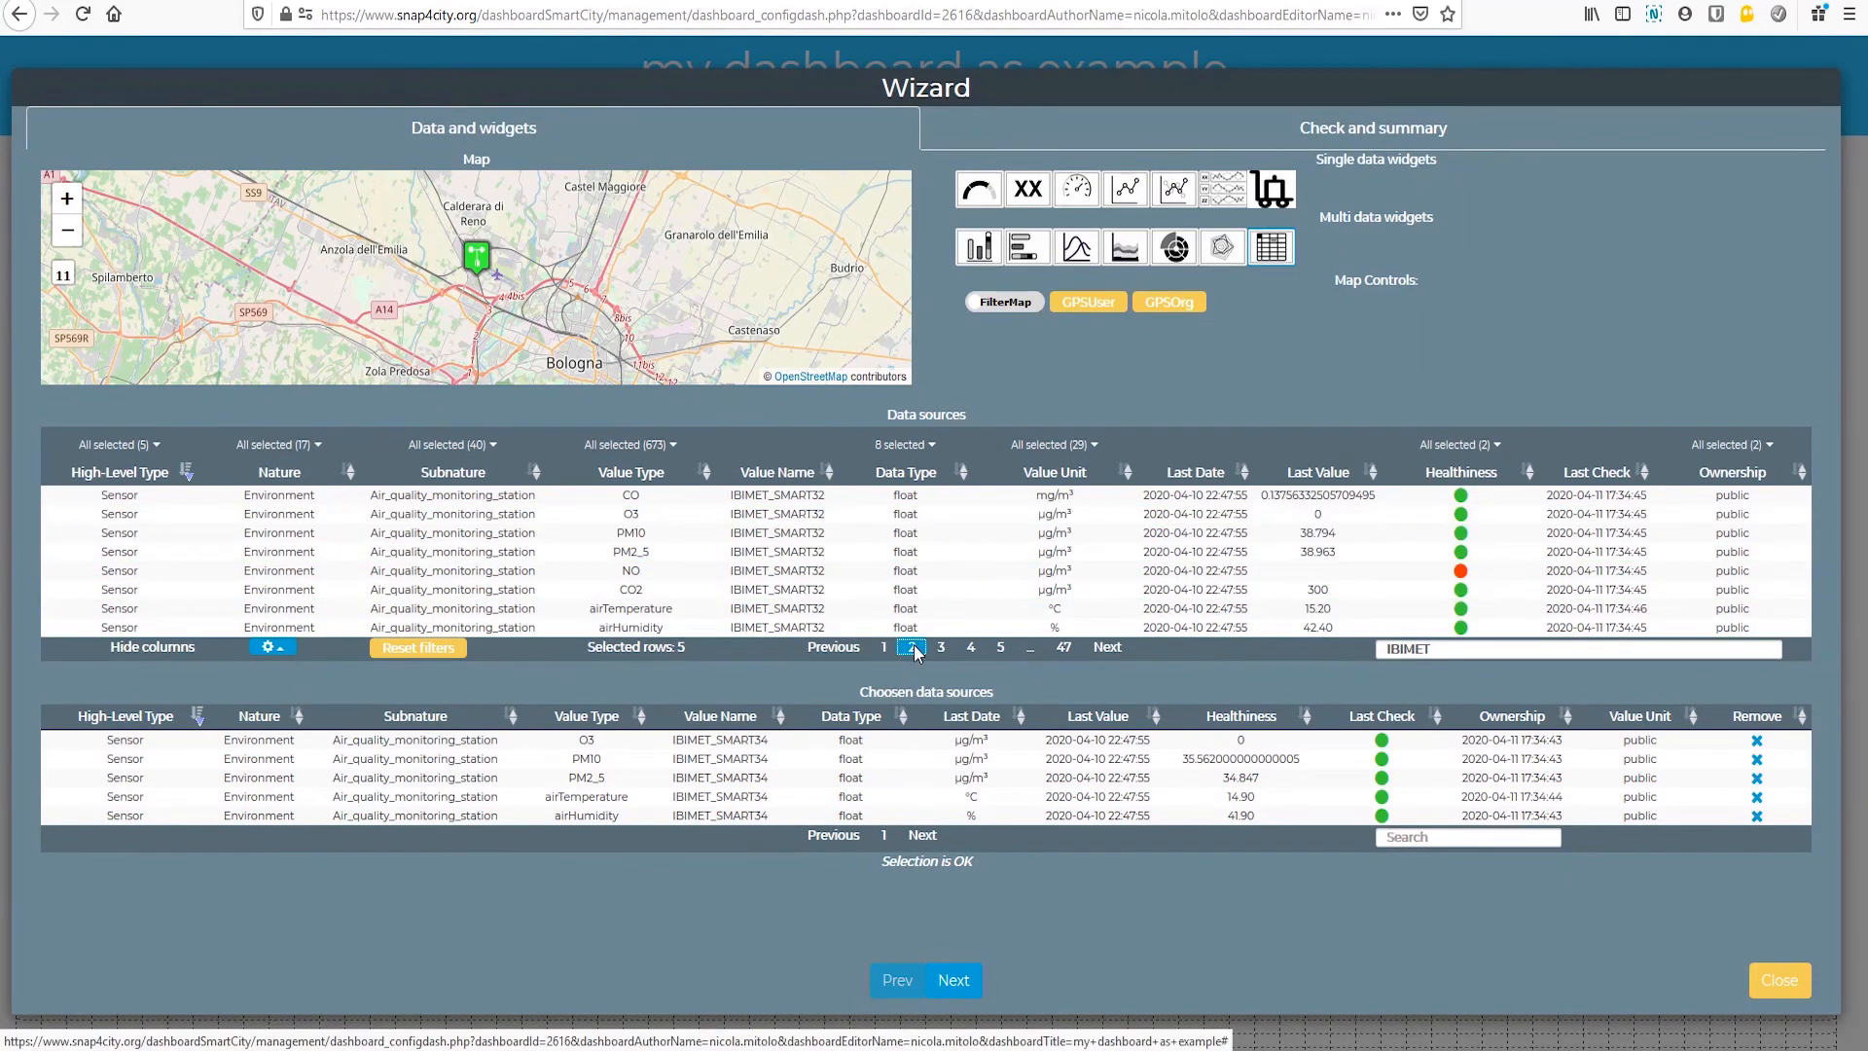
pyautogui.click(783, 520)
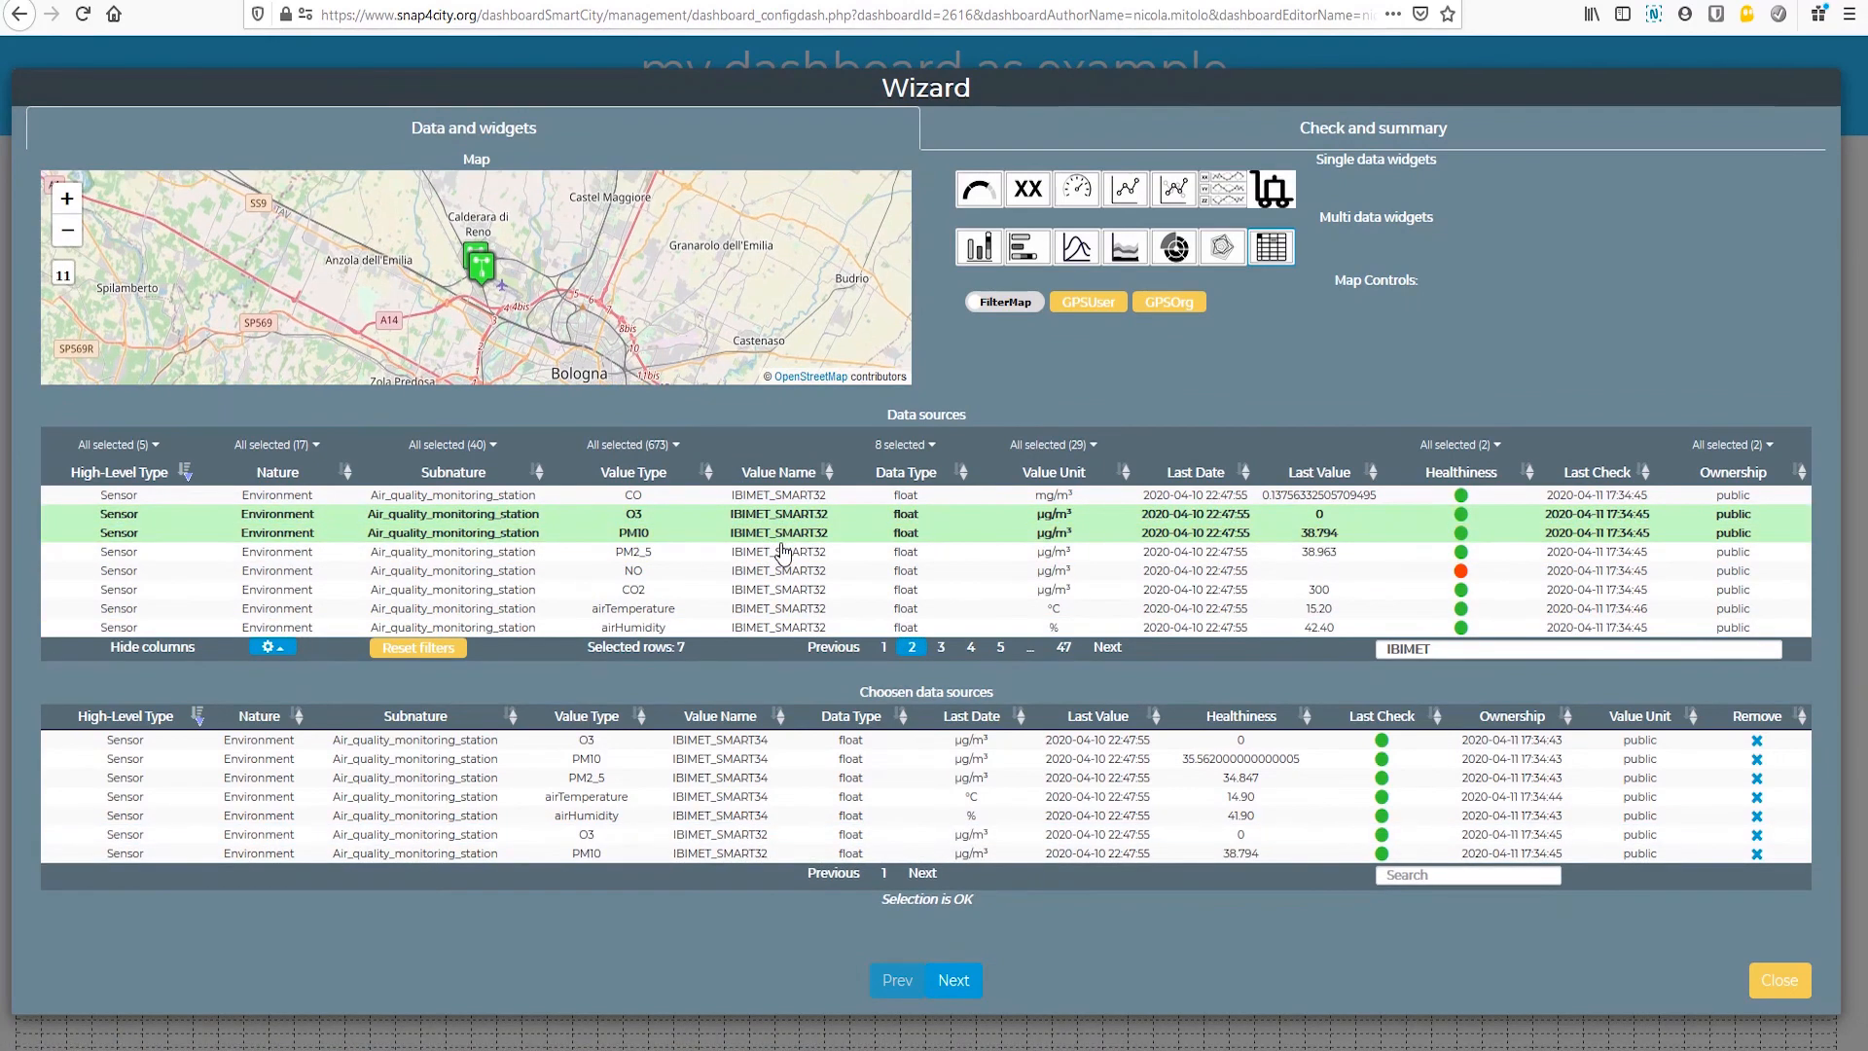
pyautogui.click(782, 552)
pyautogui.click(782, 534)
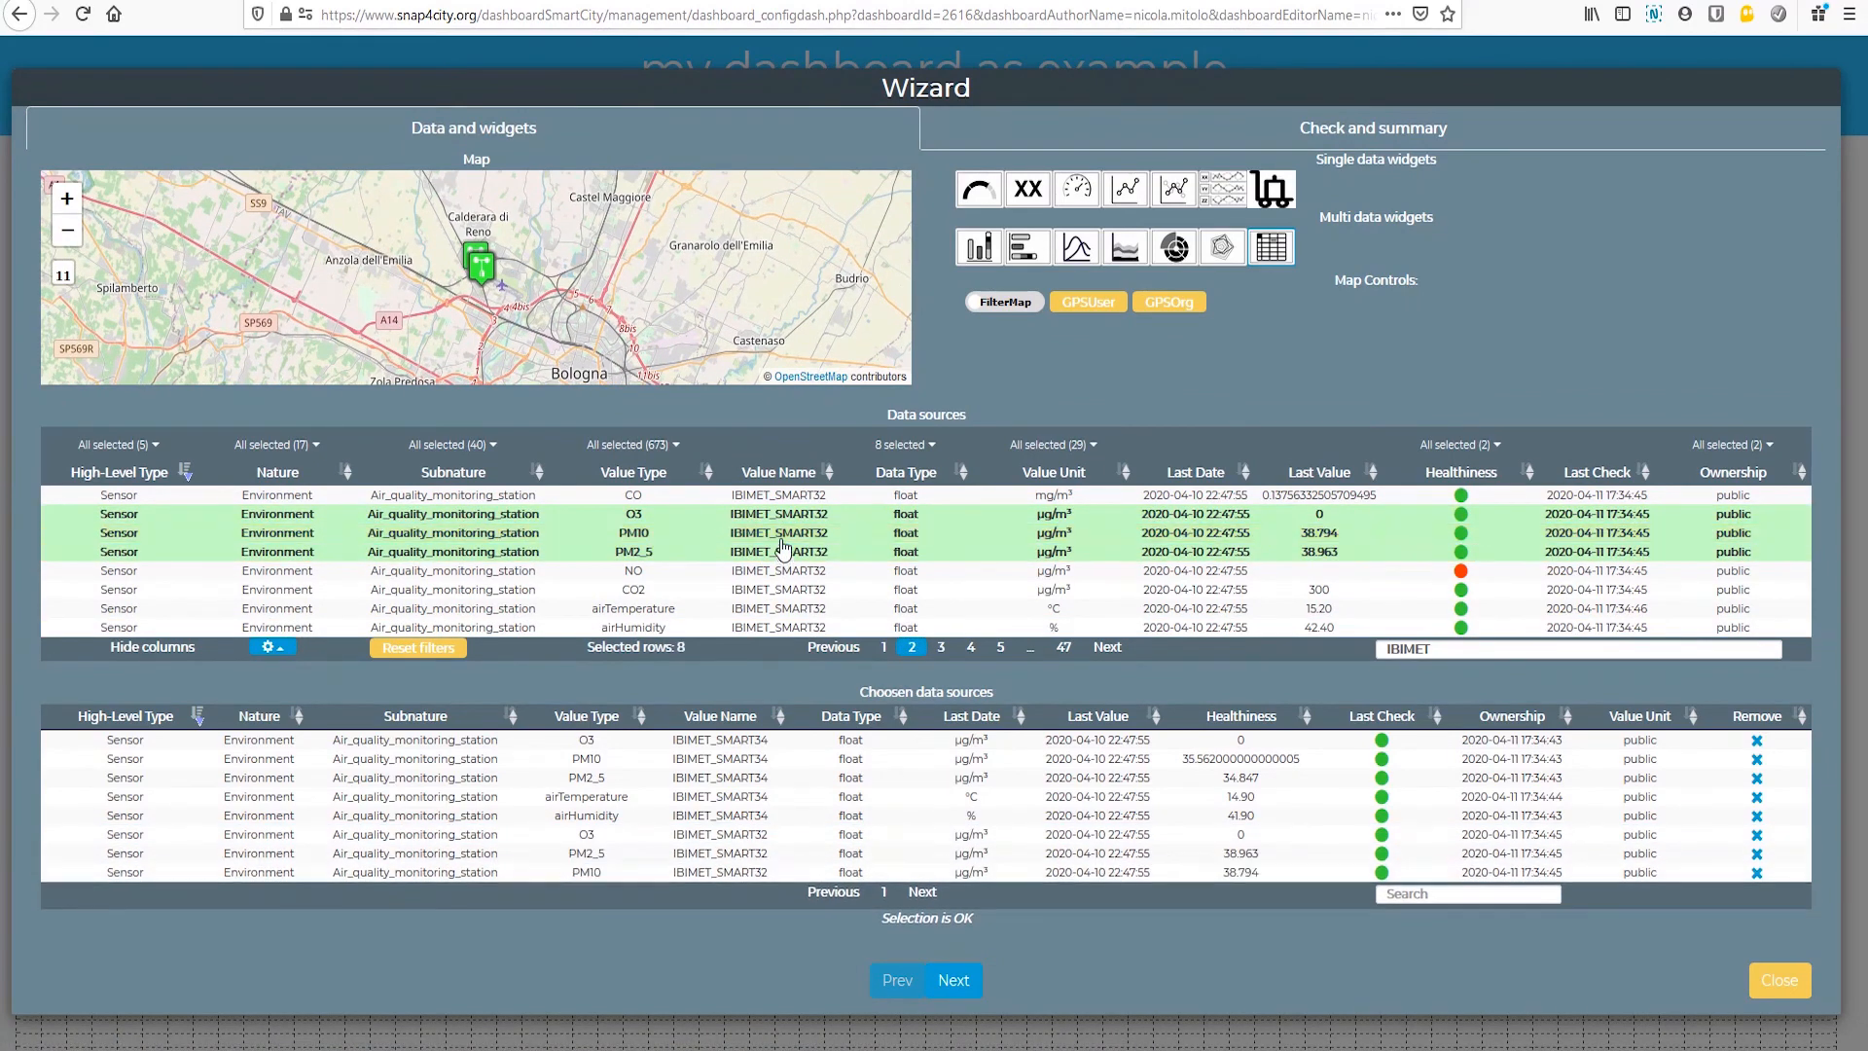
pyautogui.click(782, 608)
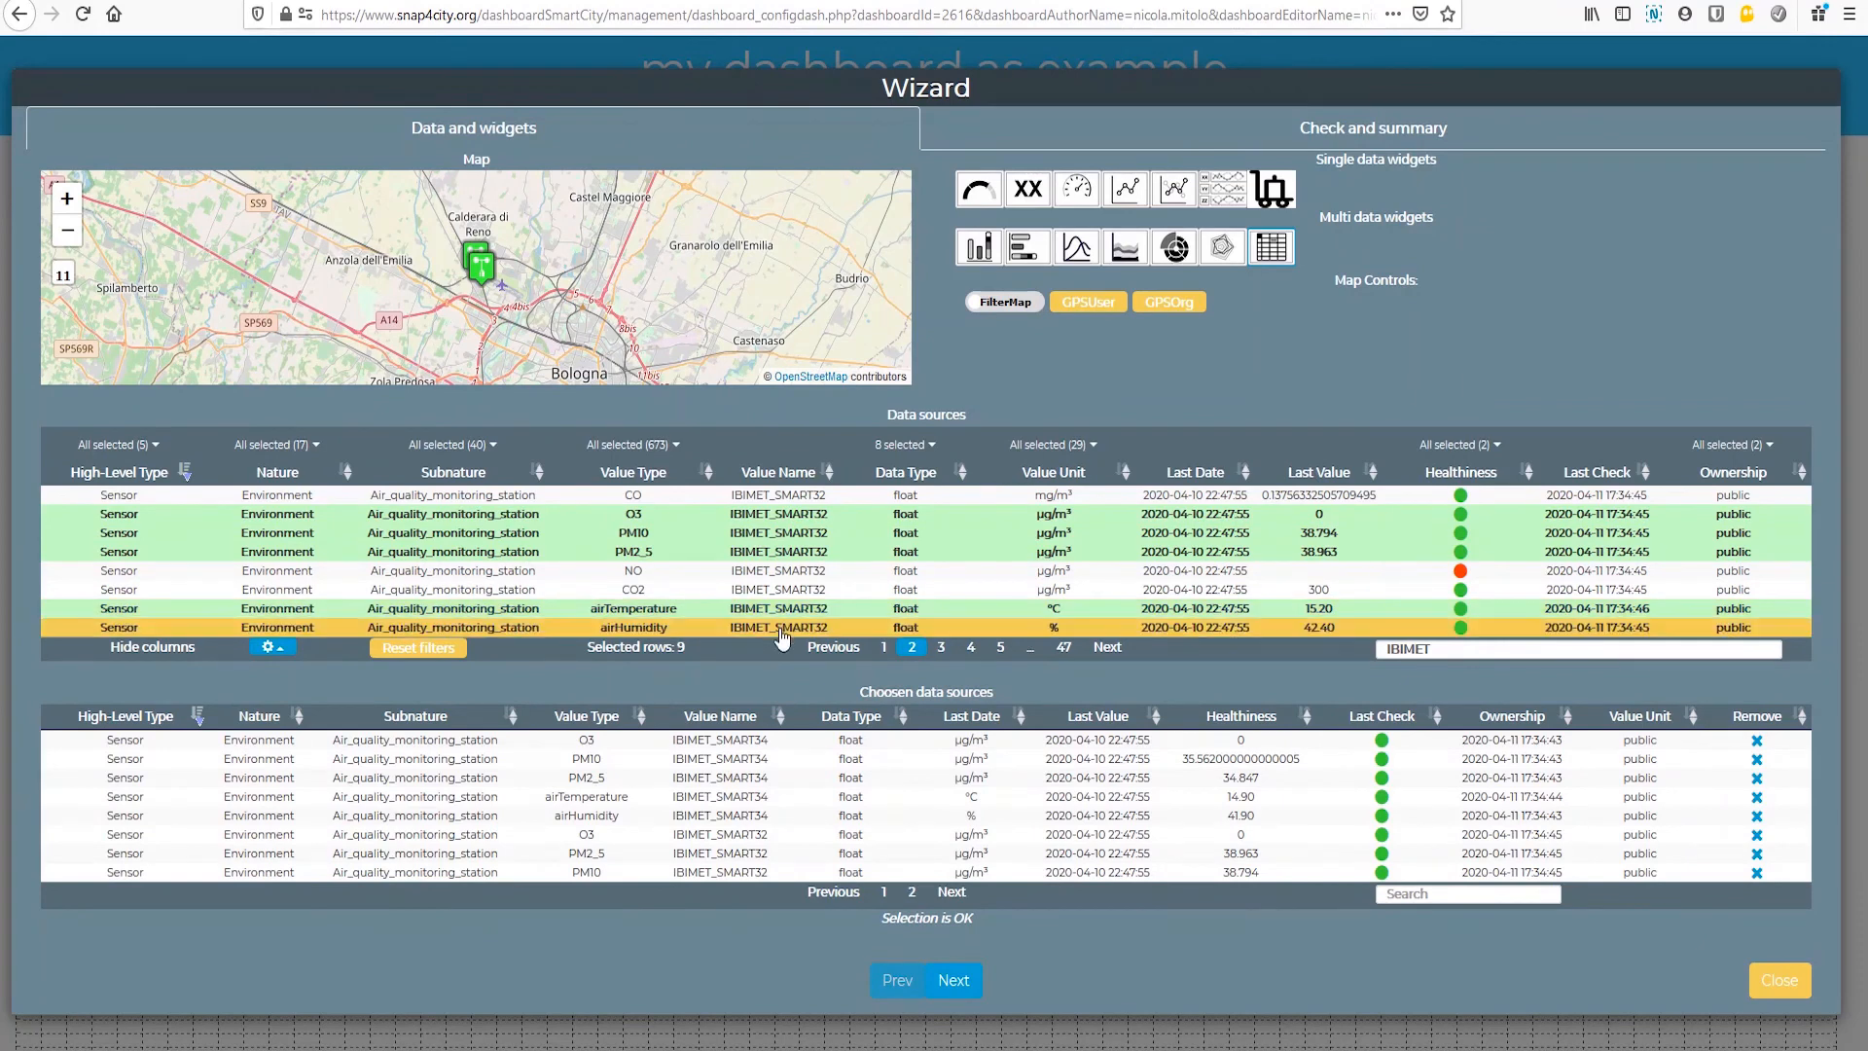
pyautogui.click(782, 627)
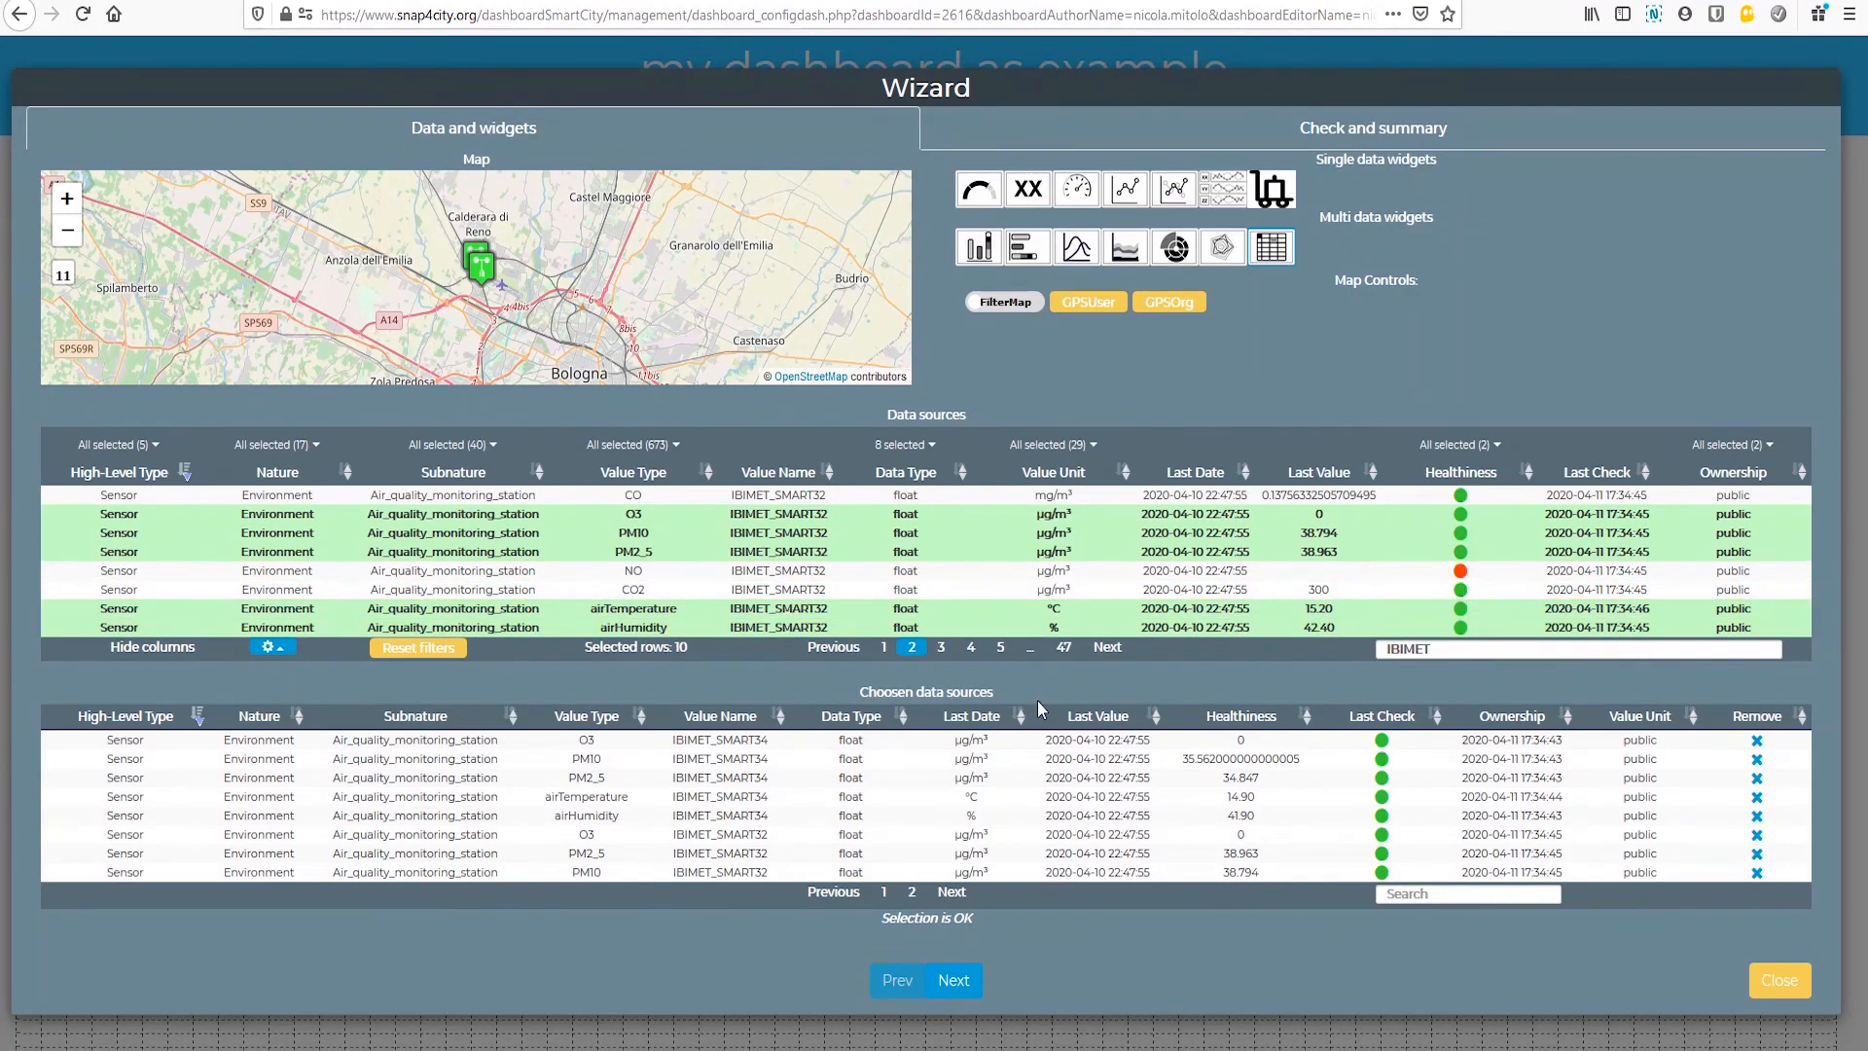
# Step: Add O3, PM10, PM2_5, airTemperature and airHumidity of IBIMET_SMART05 to the table widget's data sources
pyautogui.click(942, 647)
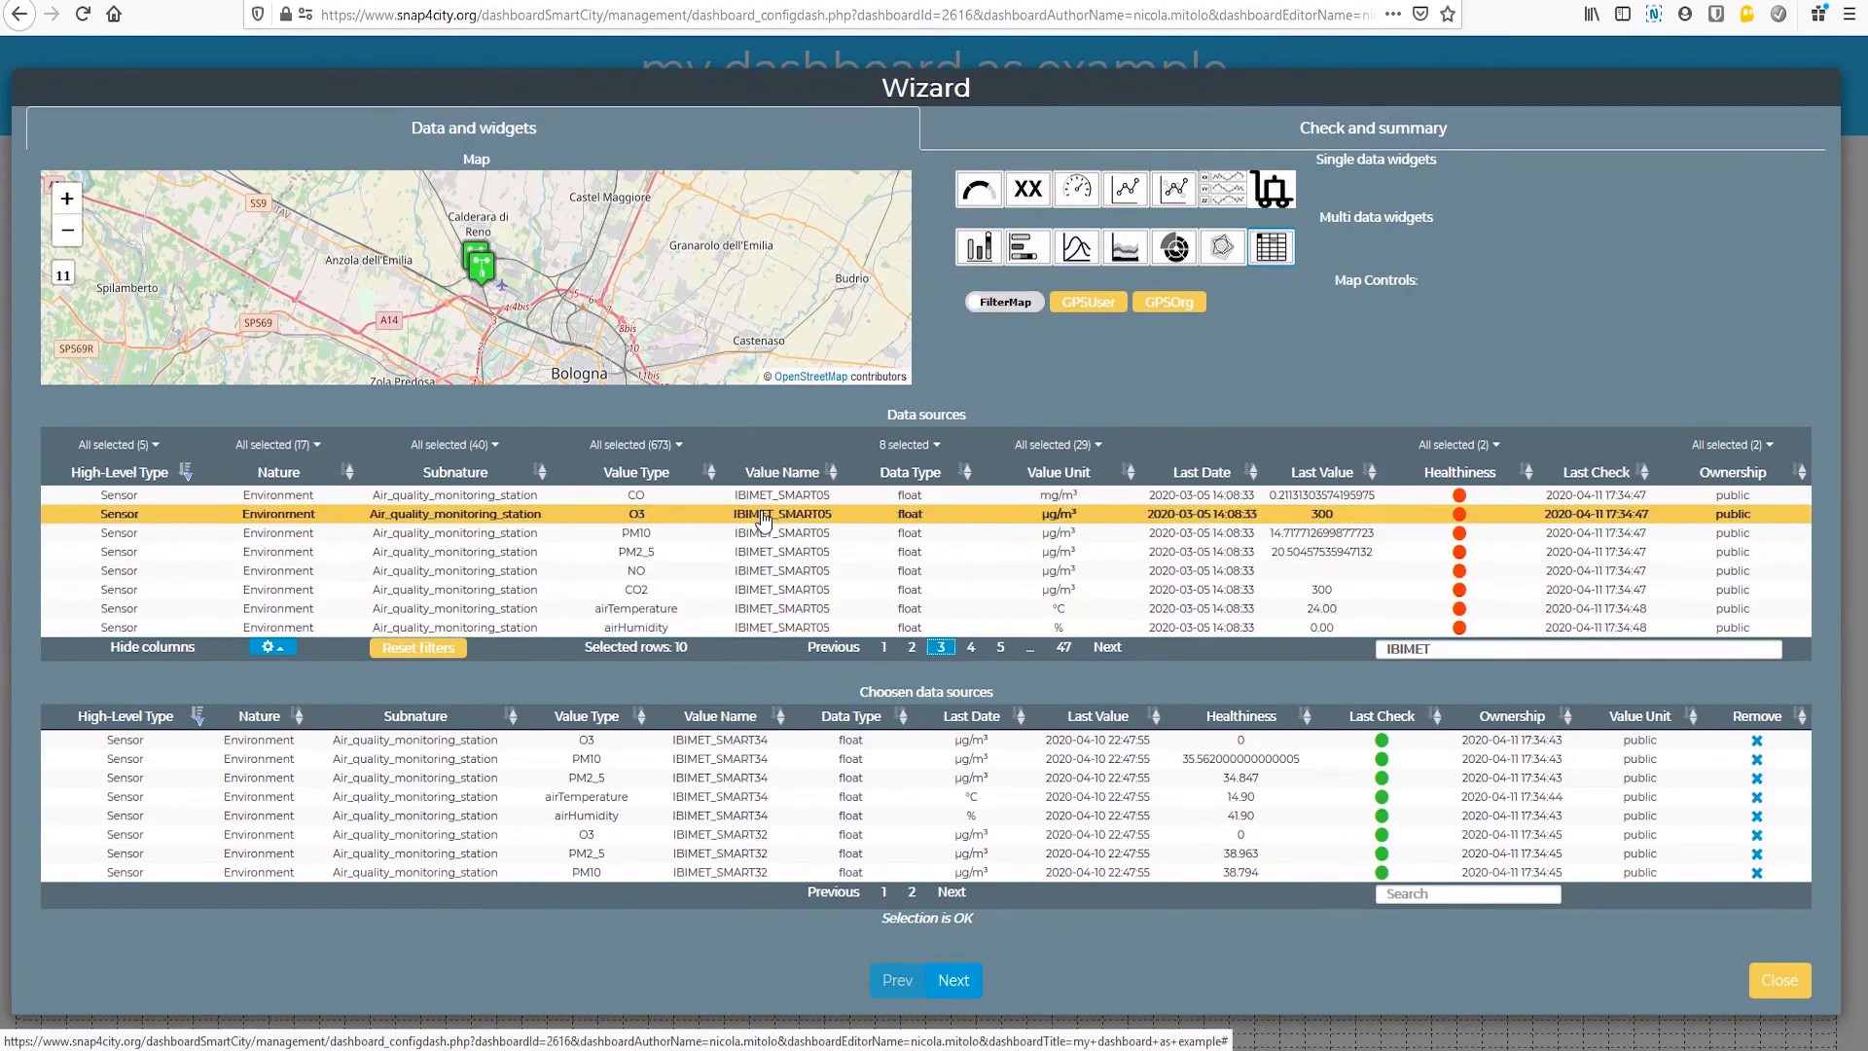
pyautogui.click(762, 515)
pyautogui.click(763, 534)
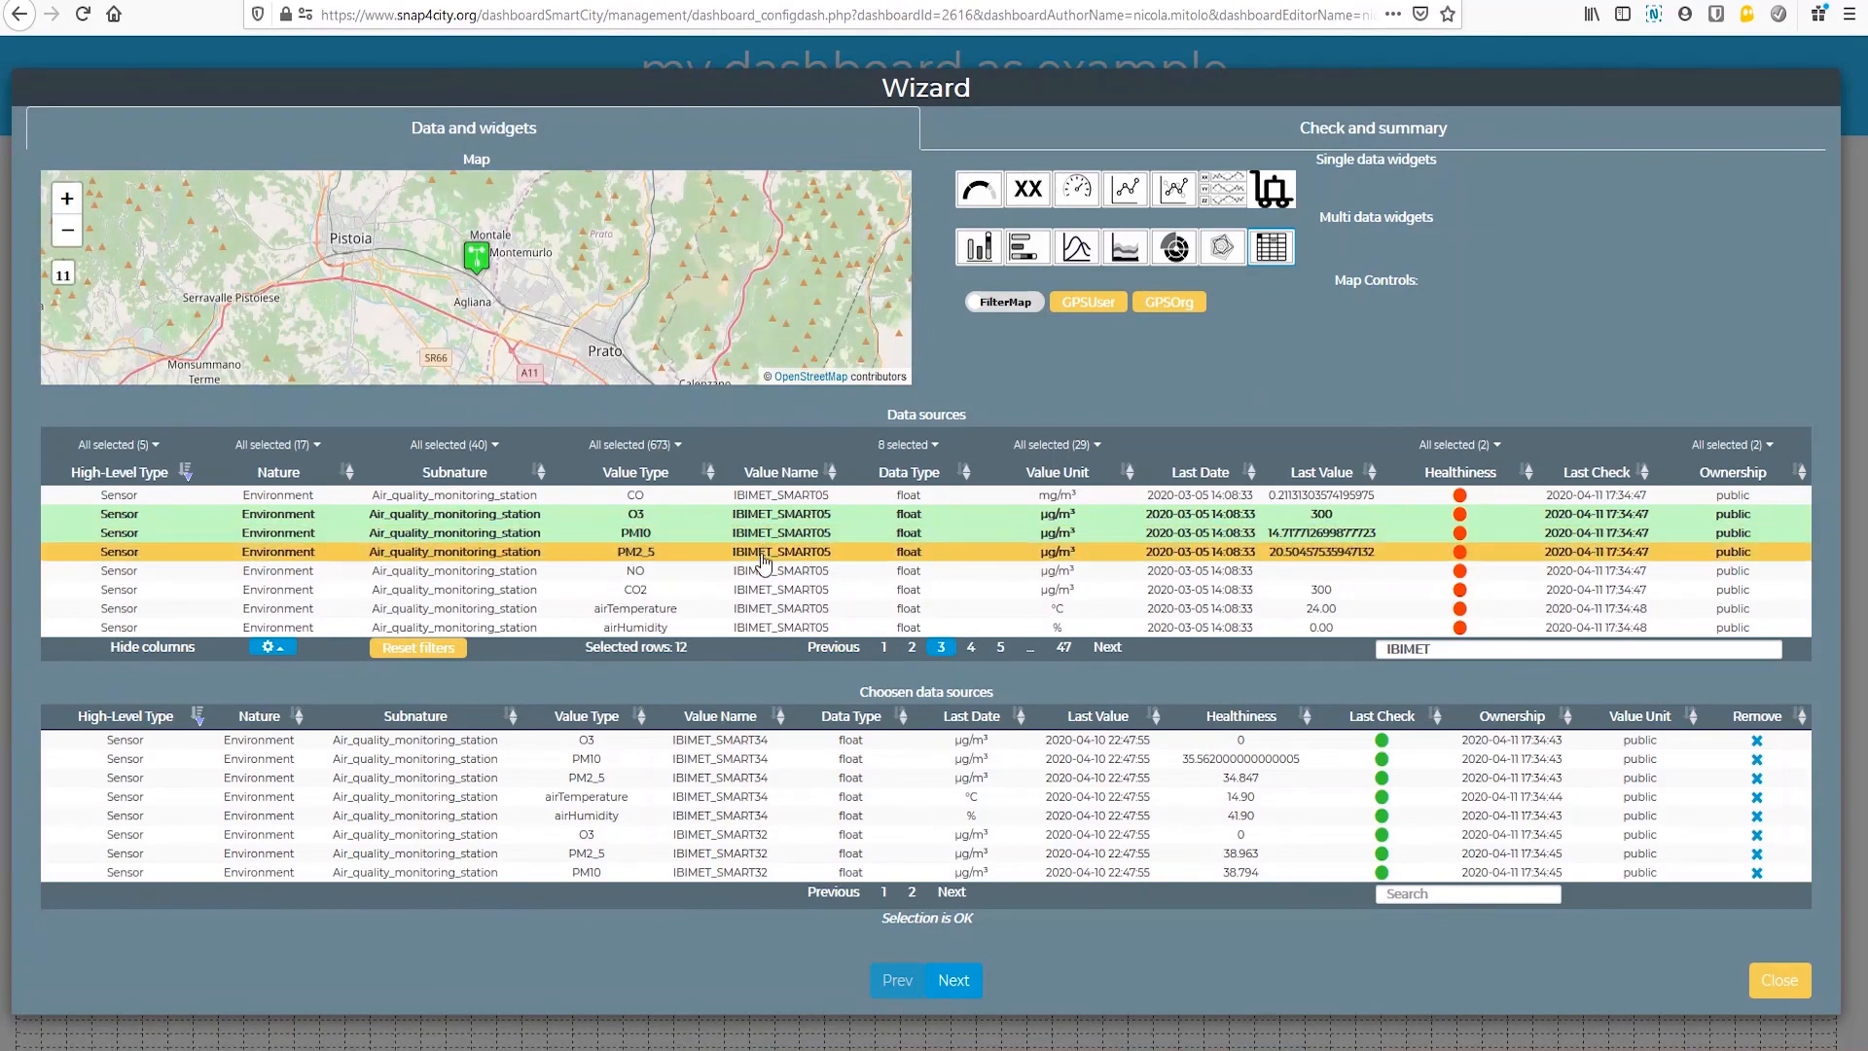
pyautogui.click(765, 551)
pyautogui.click(765, 611)
pyautogui.click(766, 629)
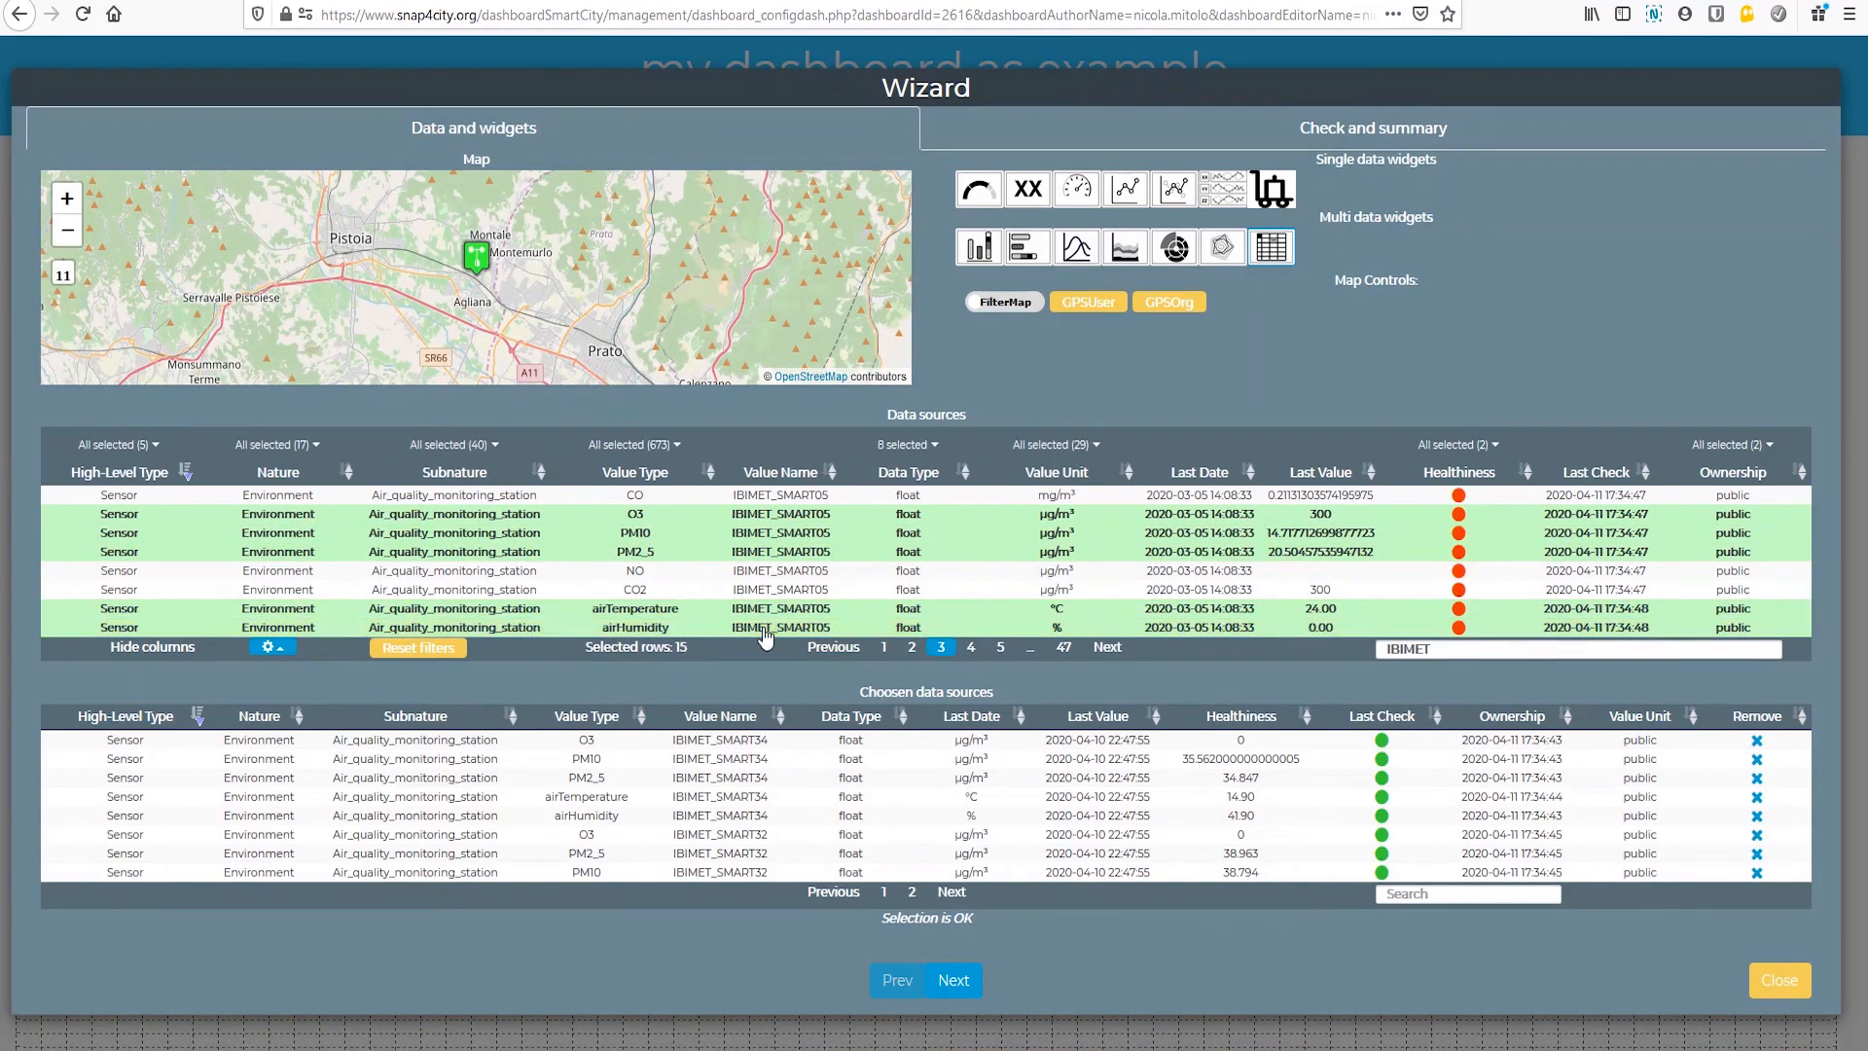
# Step: Create the table widget from the wizard's summary and place it below the Time trend comparison, against the dashboard grid's right edge
pyautogui.click(953, 981)
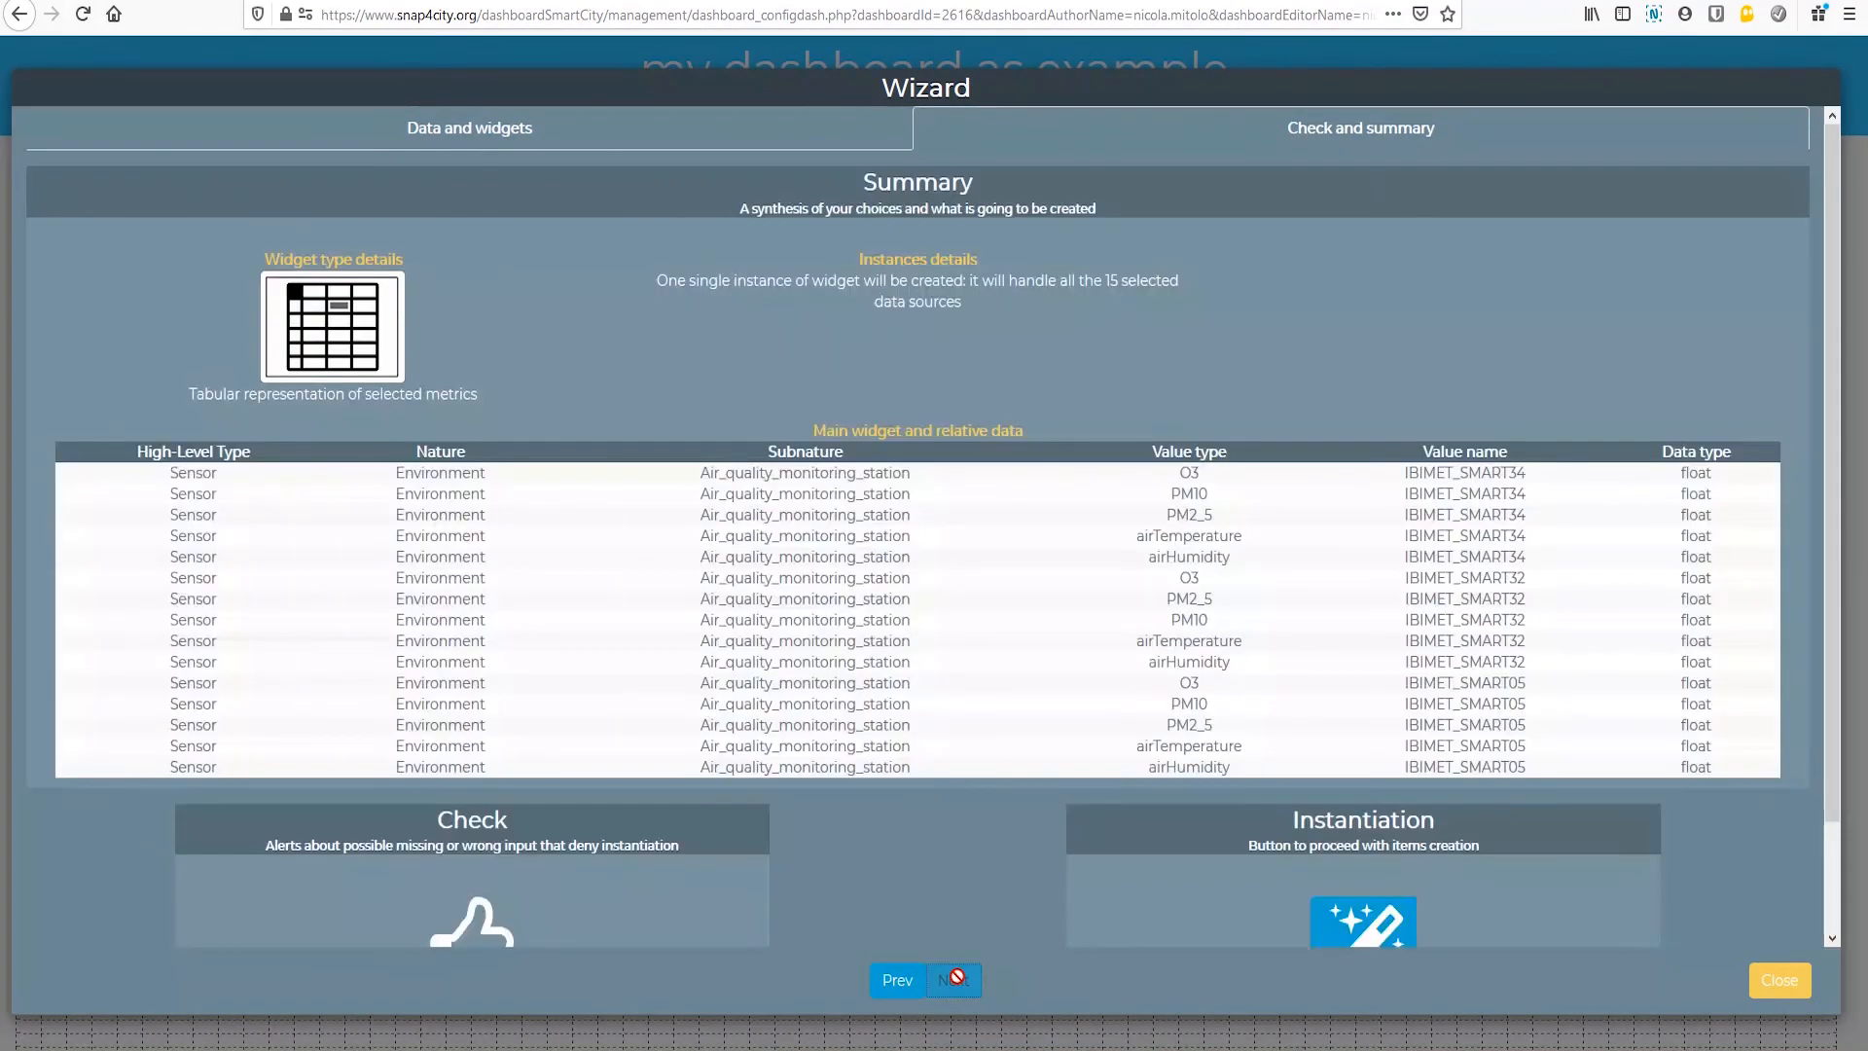
pyautogui.click(1406, 921)
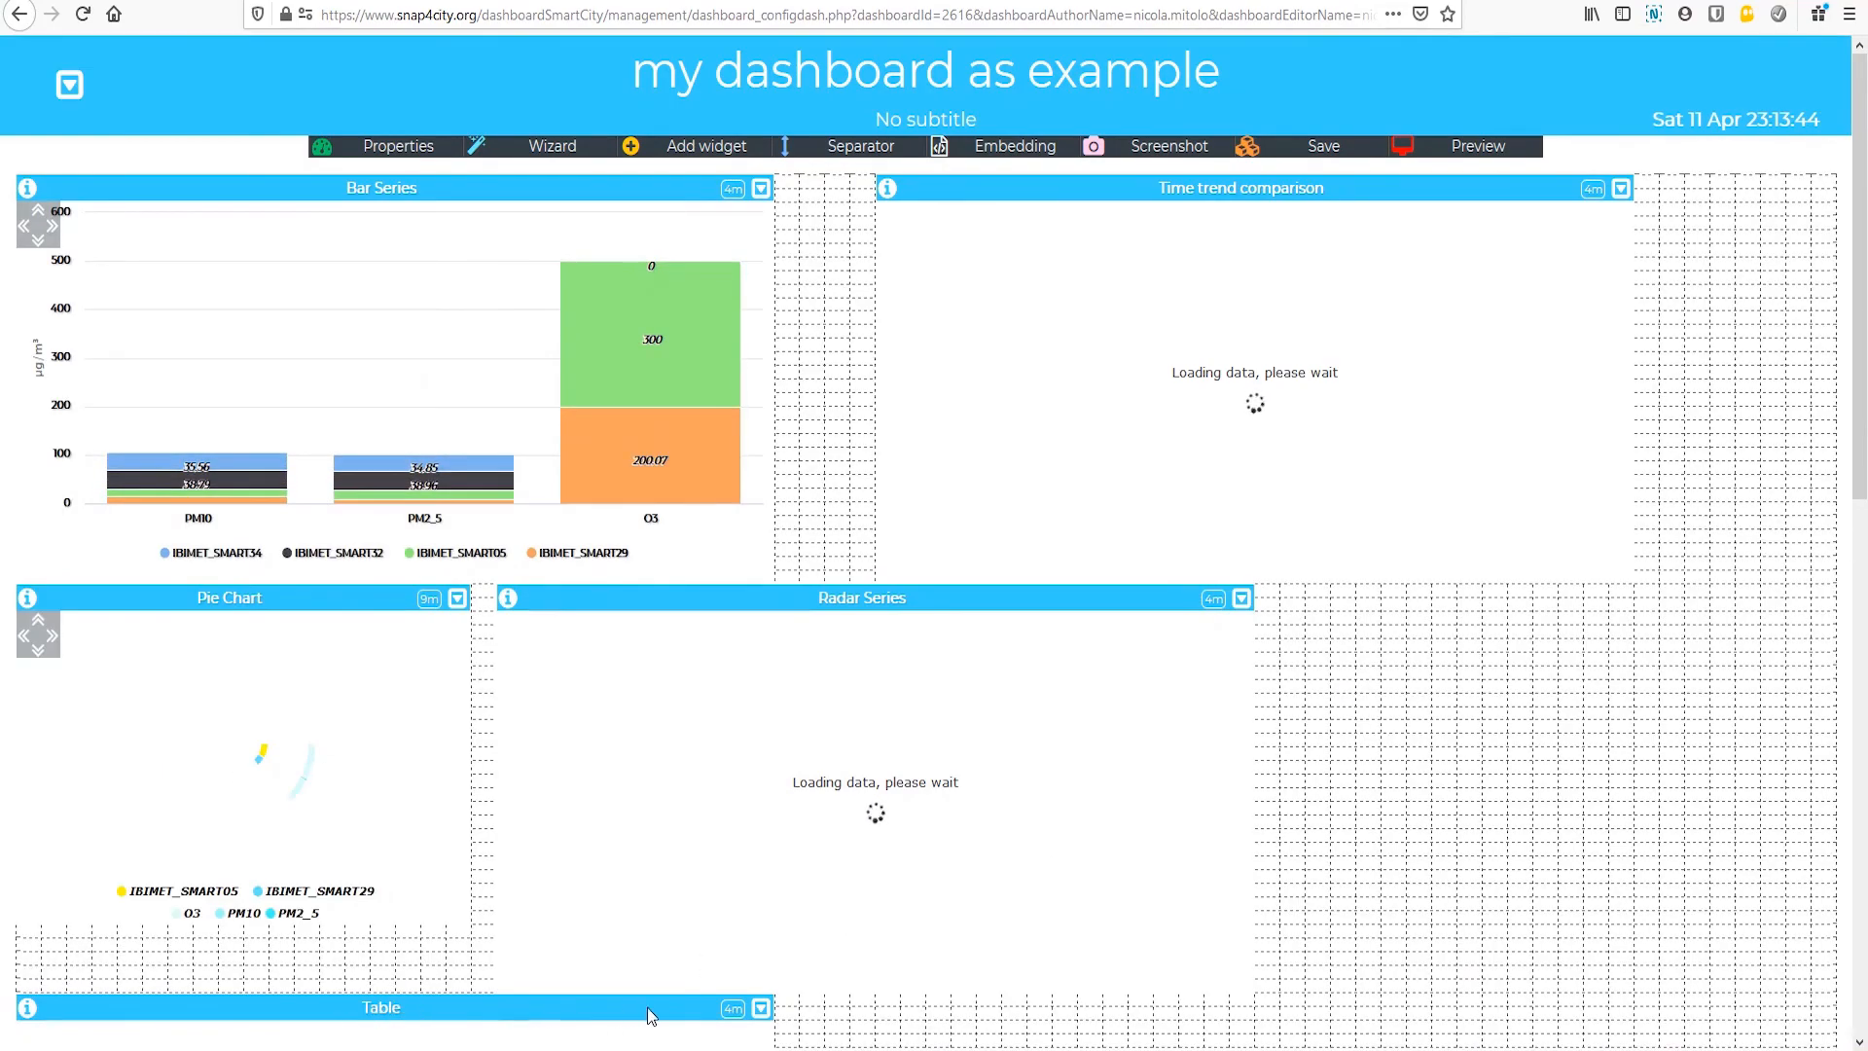
pyautogui.scroll(-3, 995, 1009)
pyautogui.moveTo(994, 1009); pyautogui.dragTo(1687, 334)
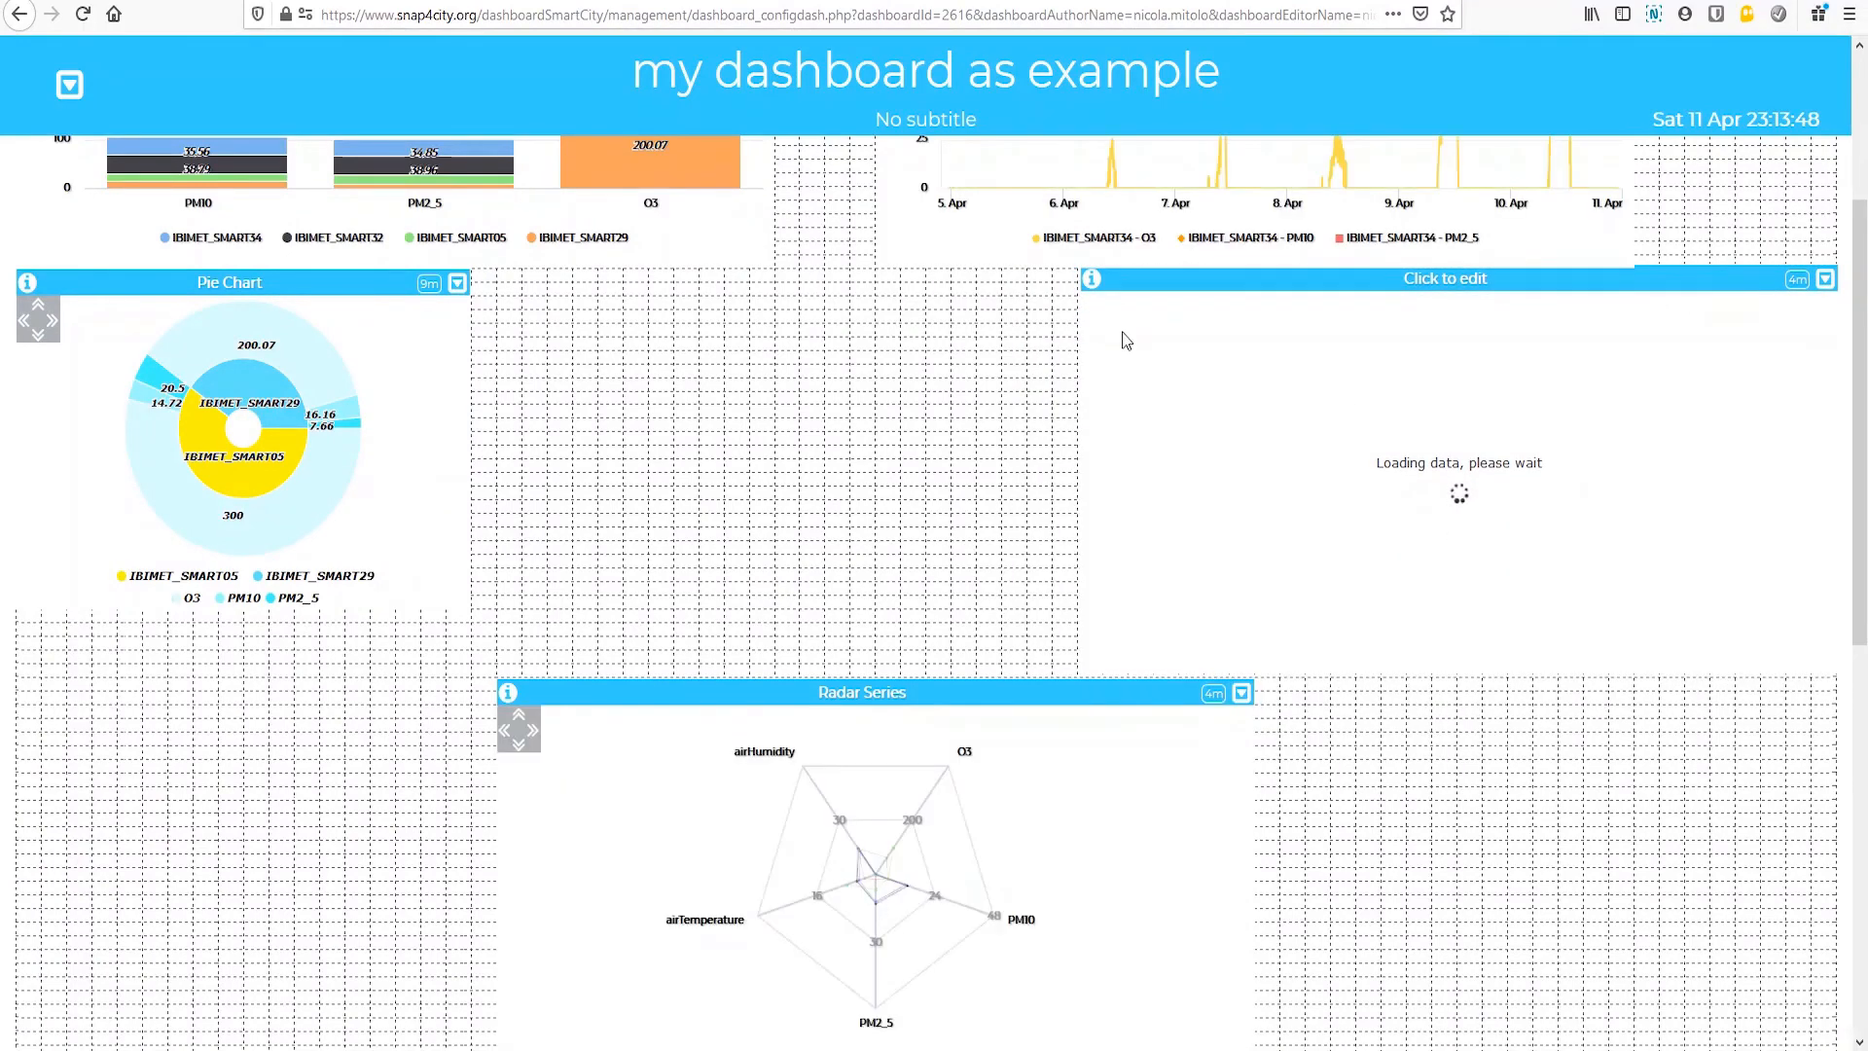
# Step: Narrow the Radar Series widget by two steps, fit it between the Pie Chart and the Table, and save the dashboard
pyautogui.click(506, 734)
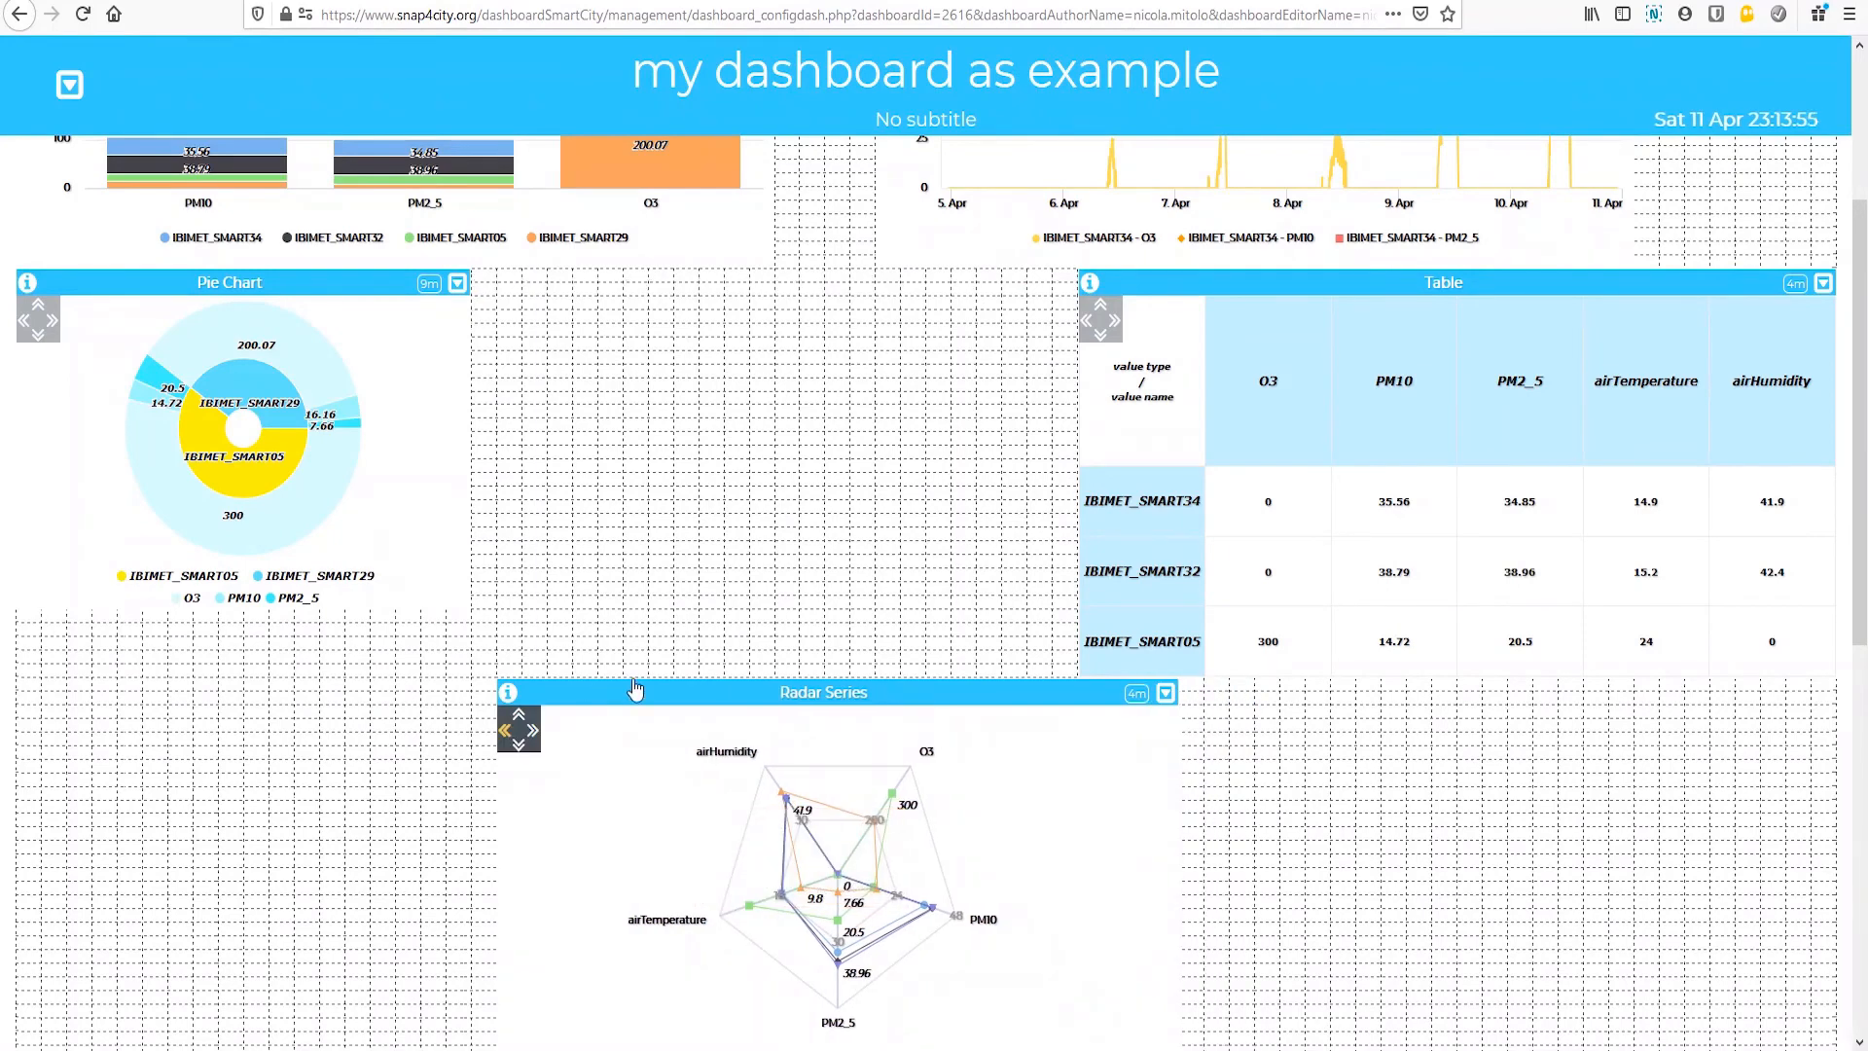
pyautogui.click(504, 732)
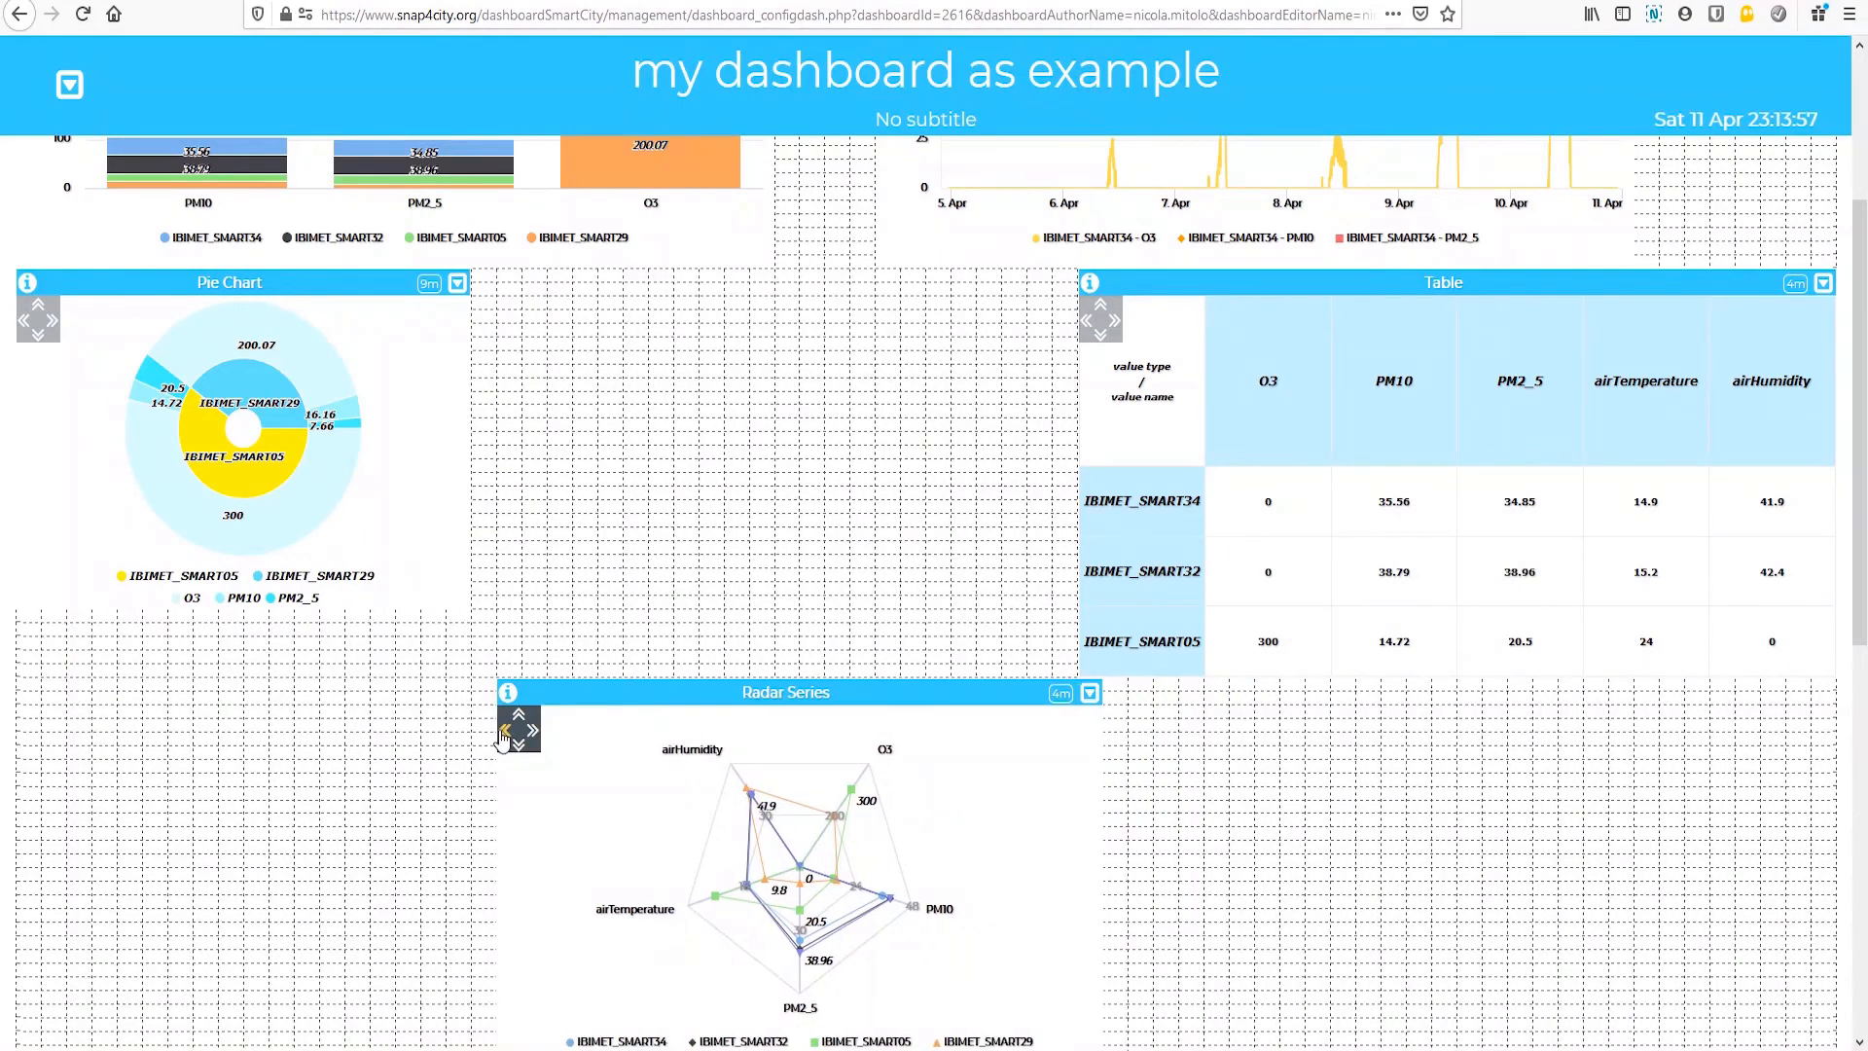
pyautogui.moveTo(611, 692); pyautogui.dragTo(617, 322)
pyautogui.moveTo(1862, 541); pyautogui.dragTo(1860, 262)
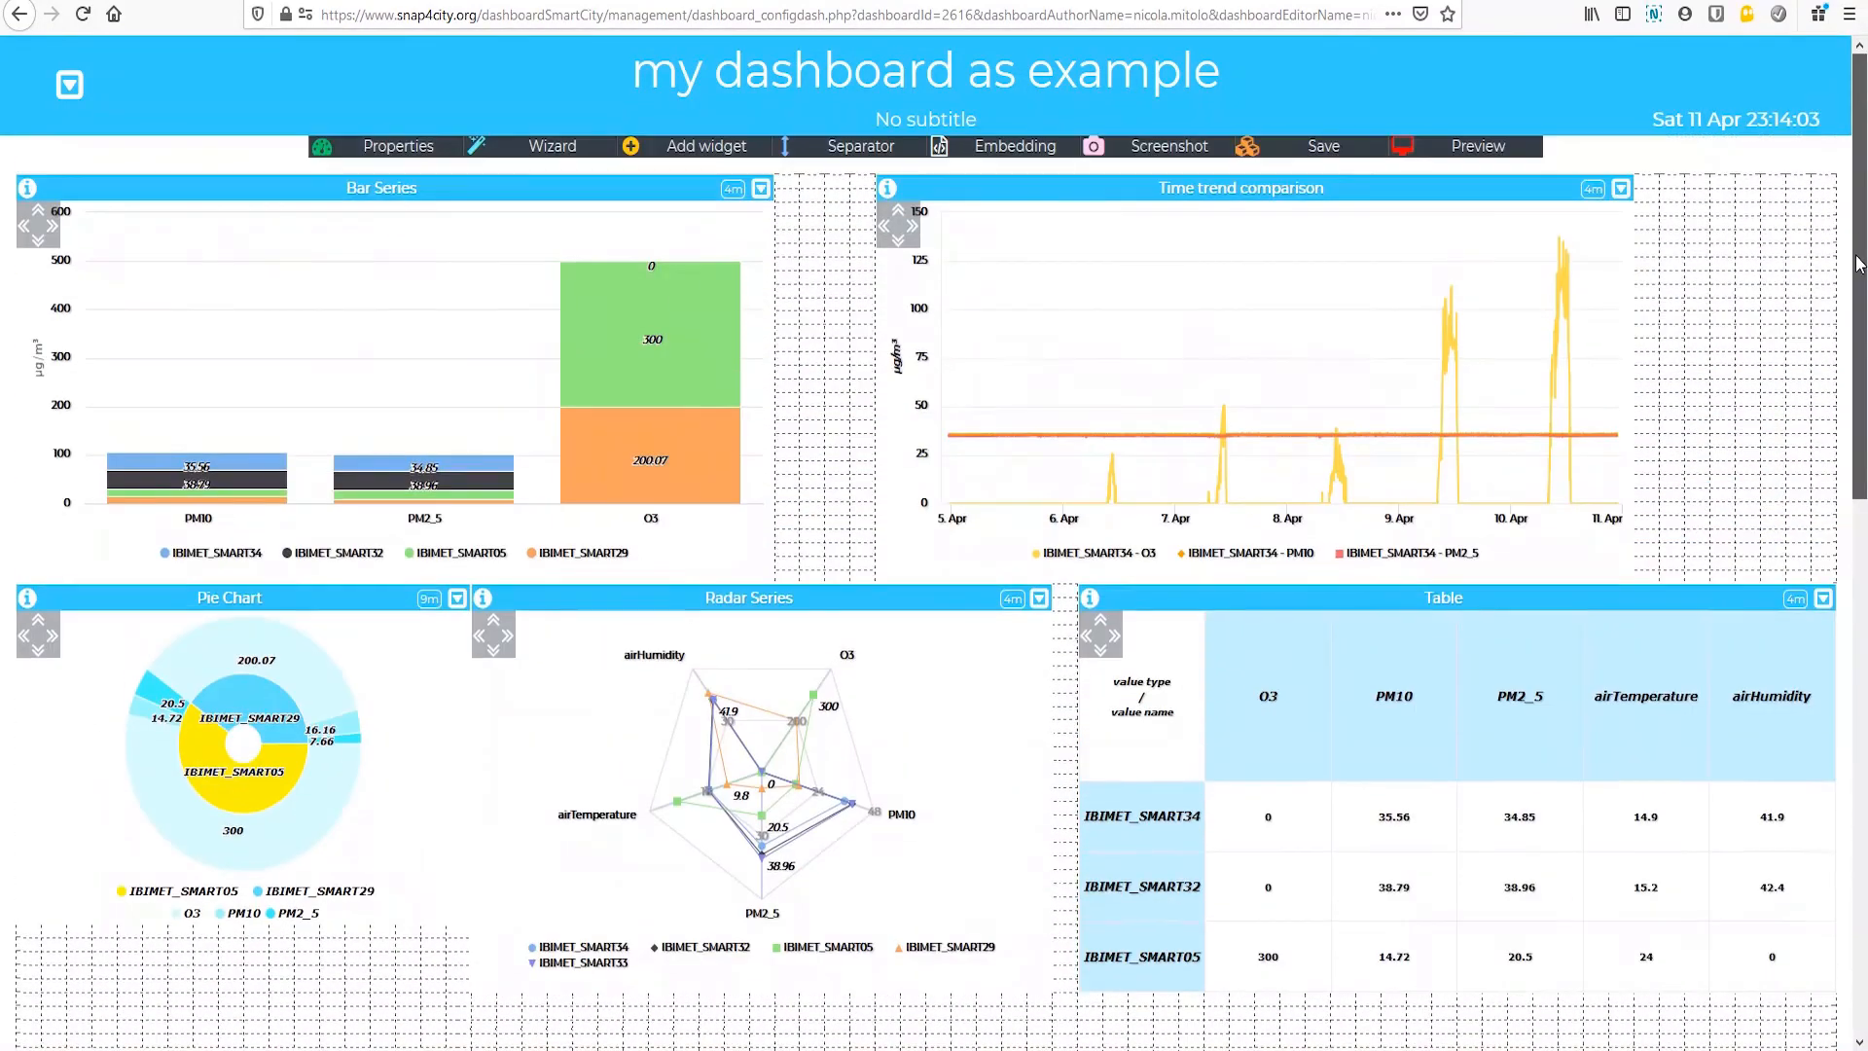
pyautogui.click(1313, 148)
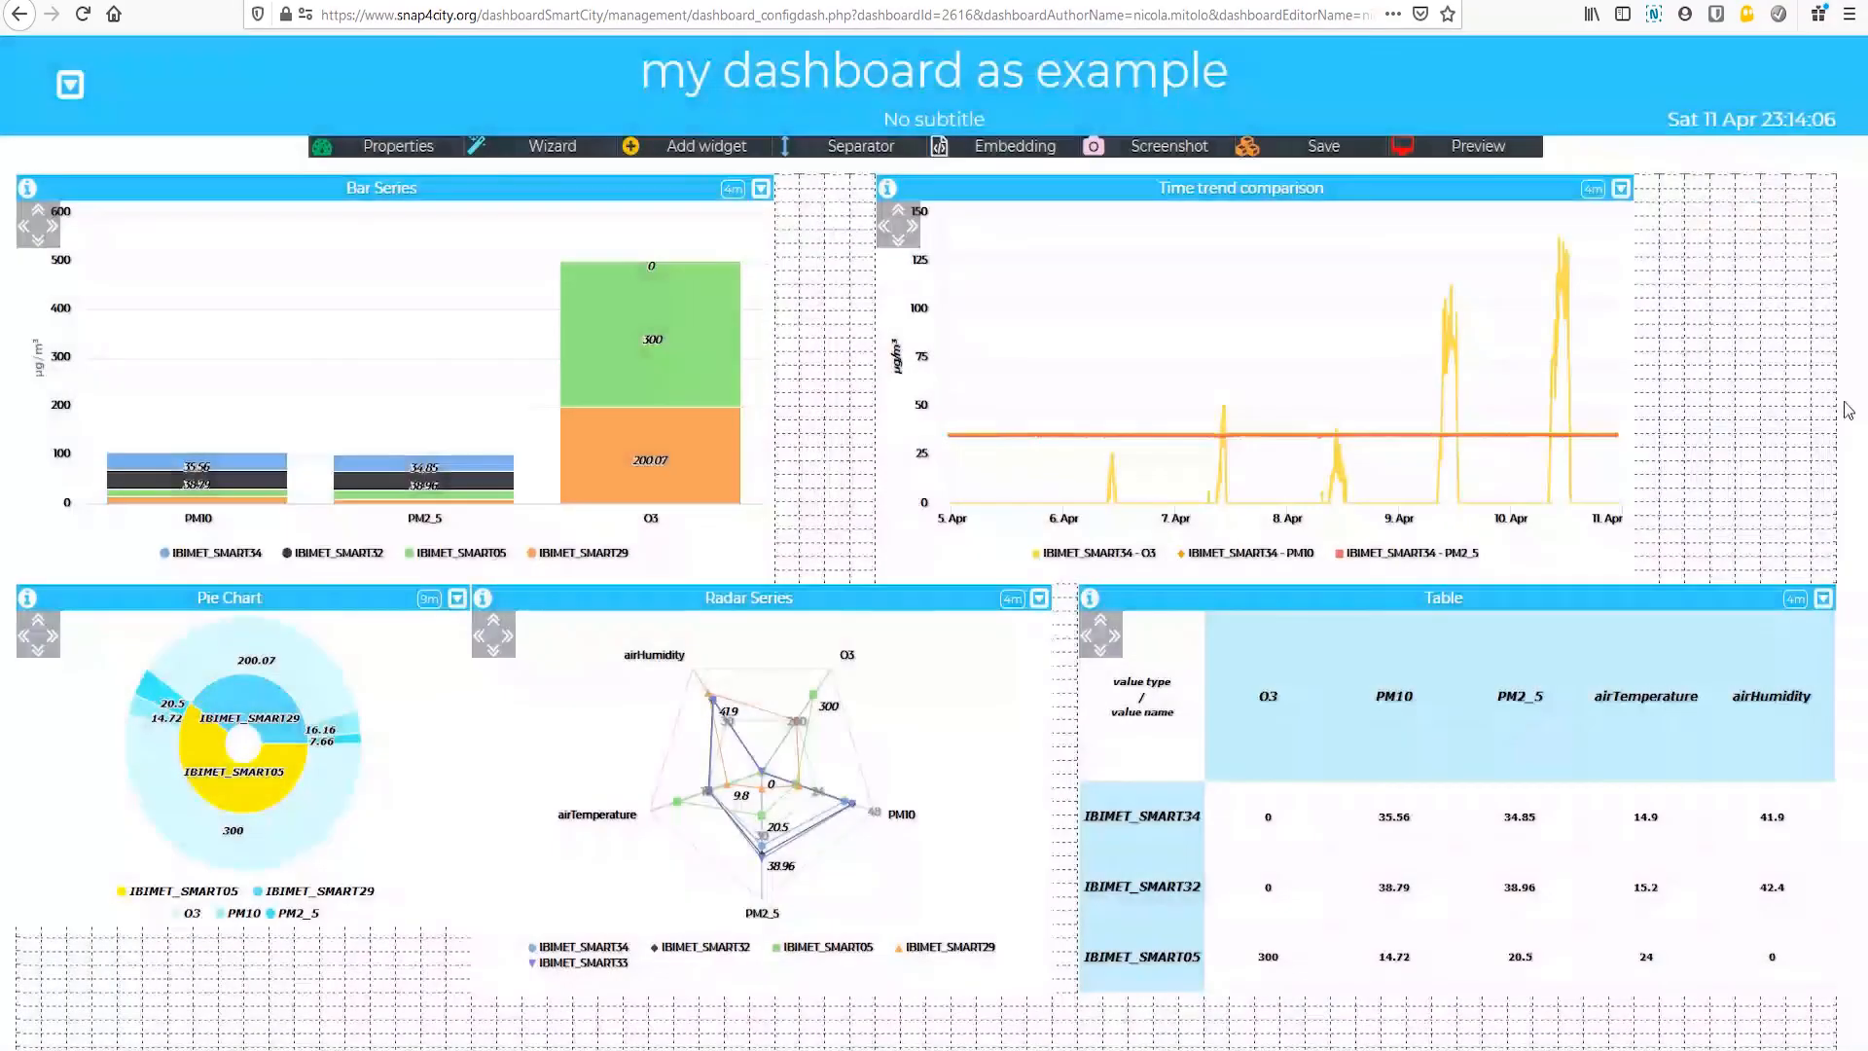
# Step: Open the Table widget's advanced options and assign the airQualityO3 color map to the O3 column
pyautogui.scroll(-4, 1486, 357)
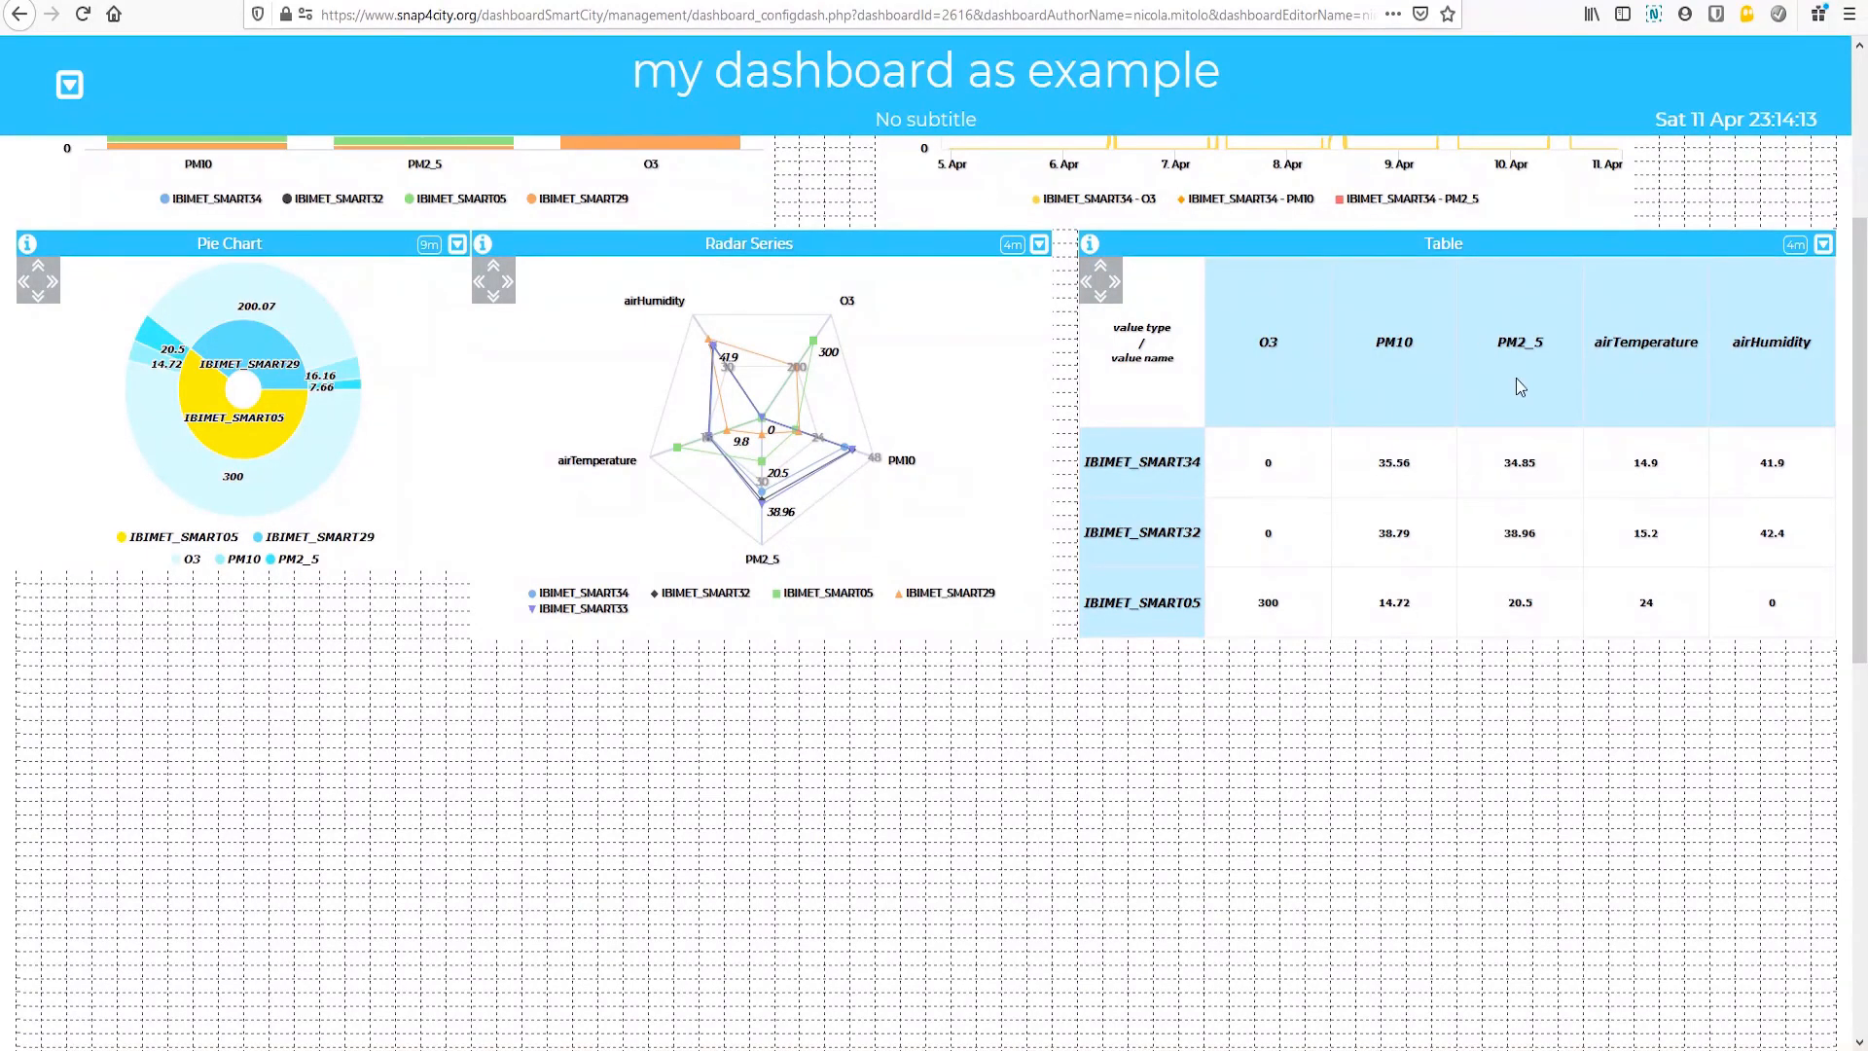
pyautogui.click(1824, 246)
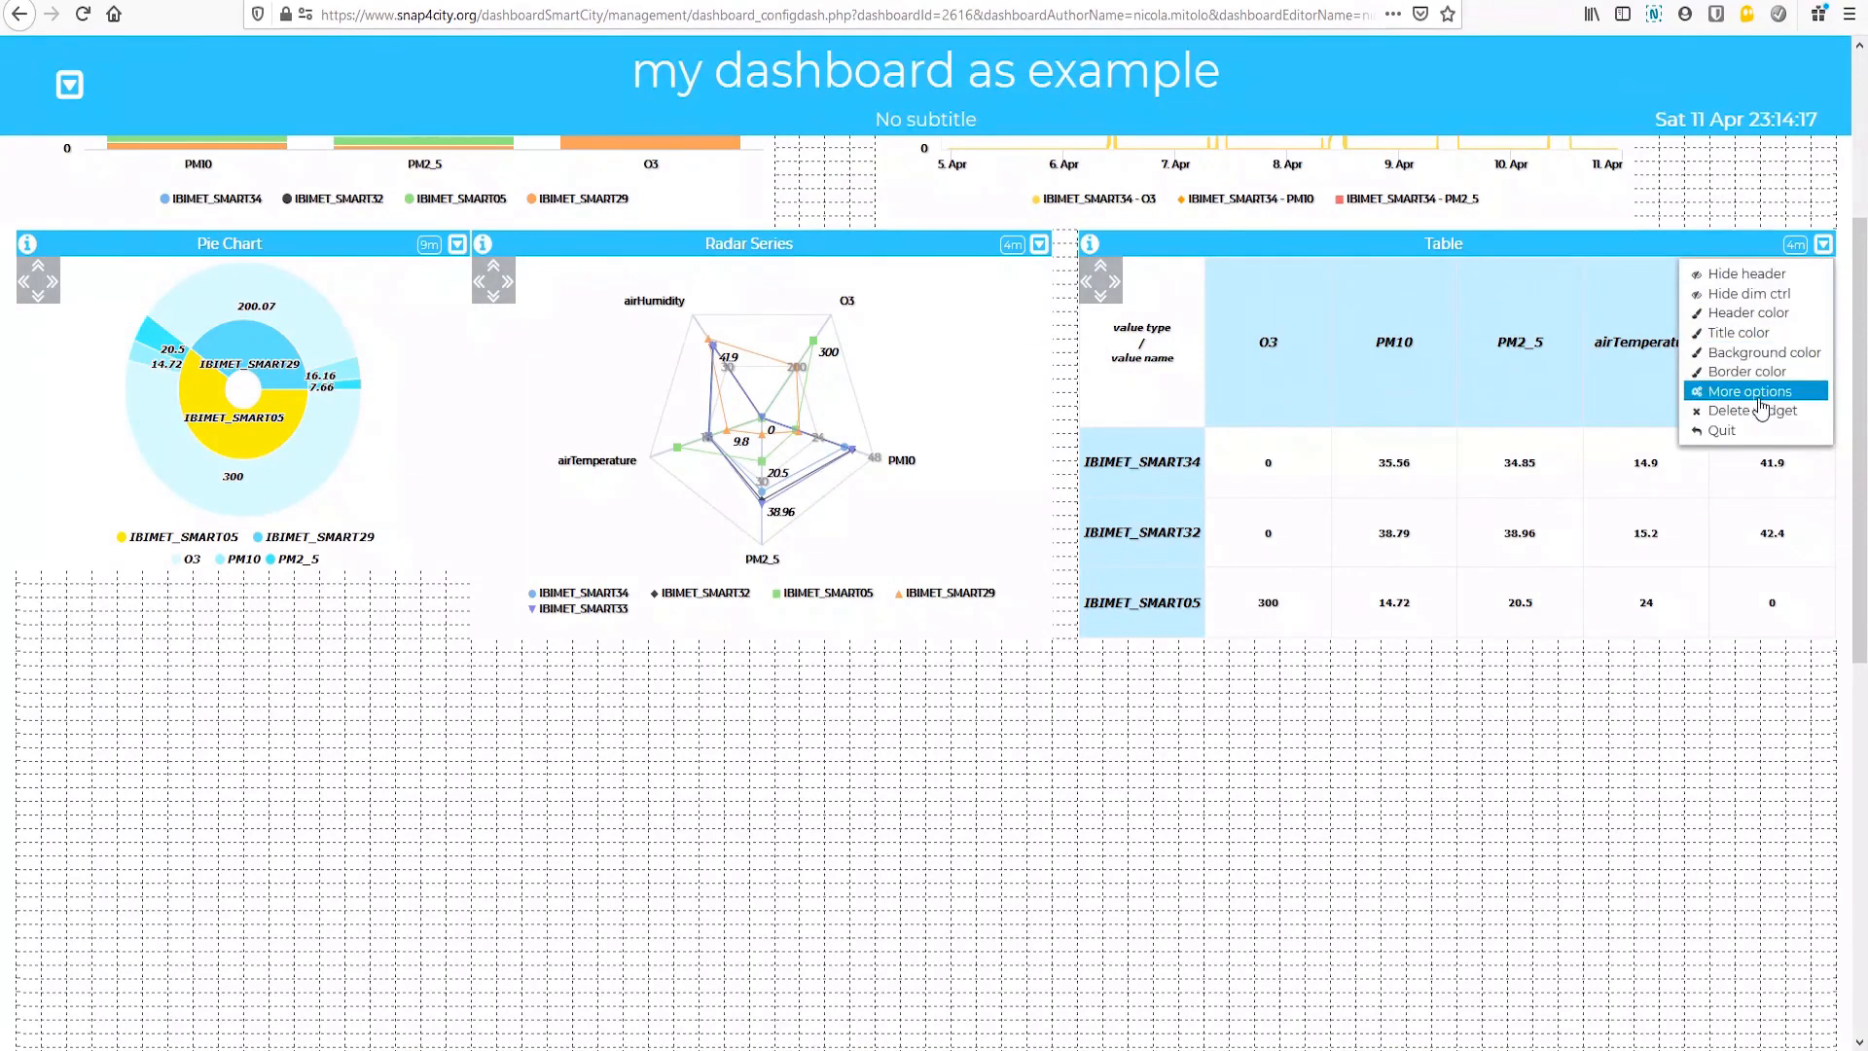
pyautogui.click(1728, 393)
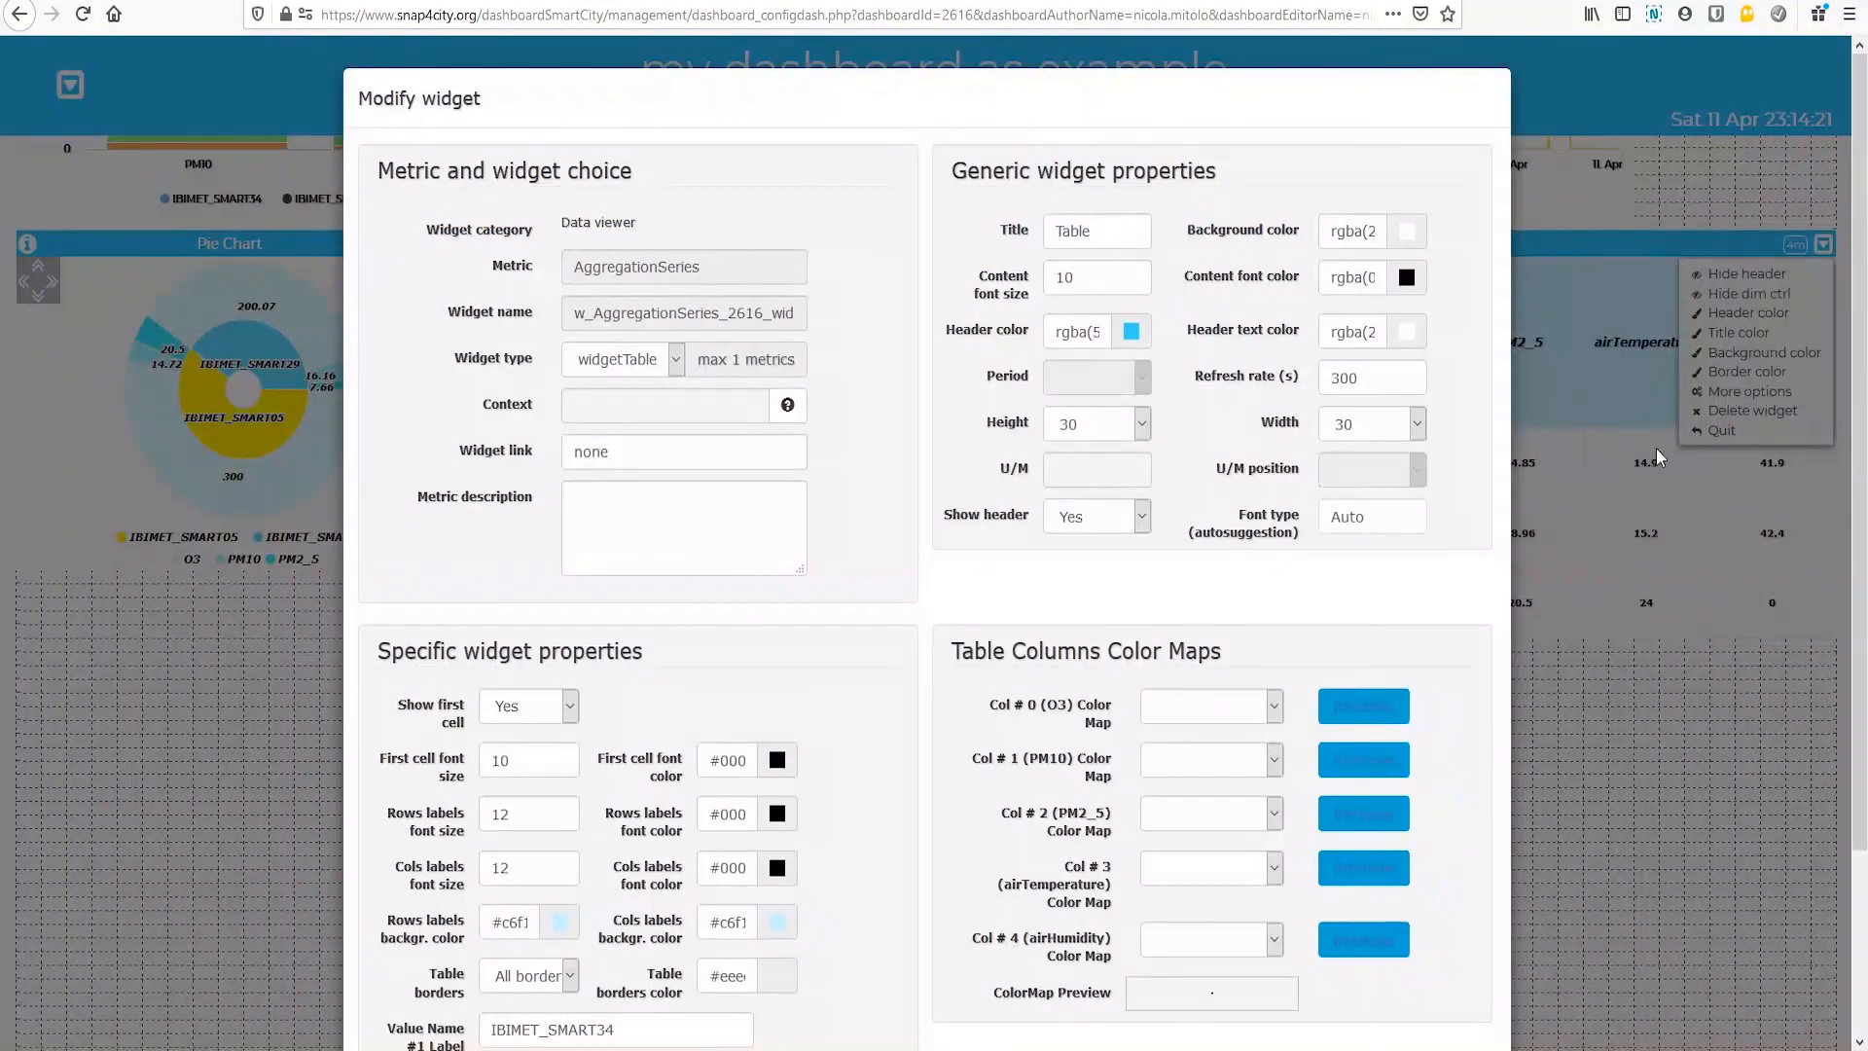
pyautogui.scroll(-3, 912, 566)
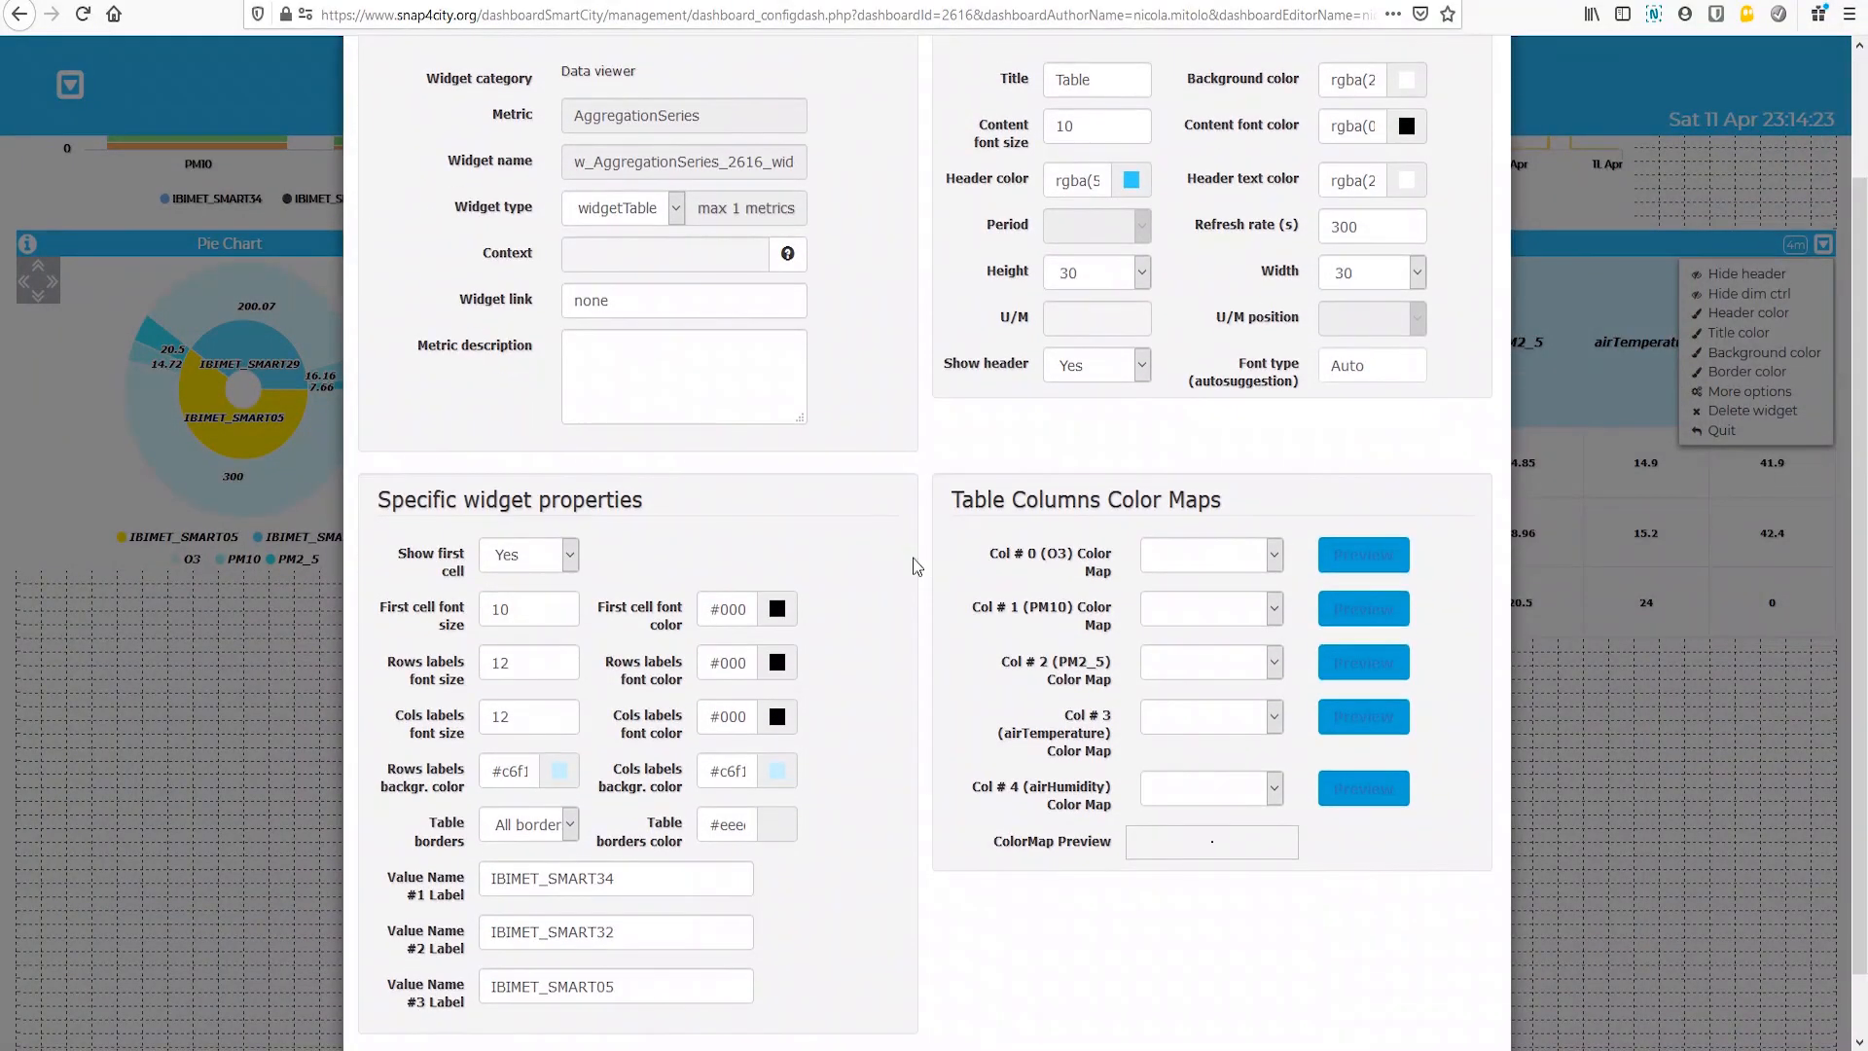
pyautogui.click(1277, 562)
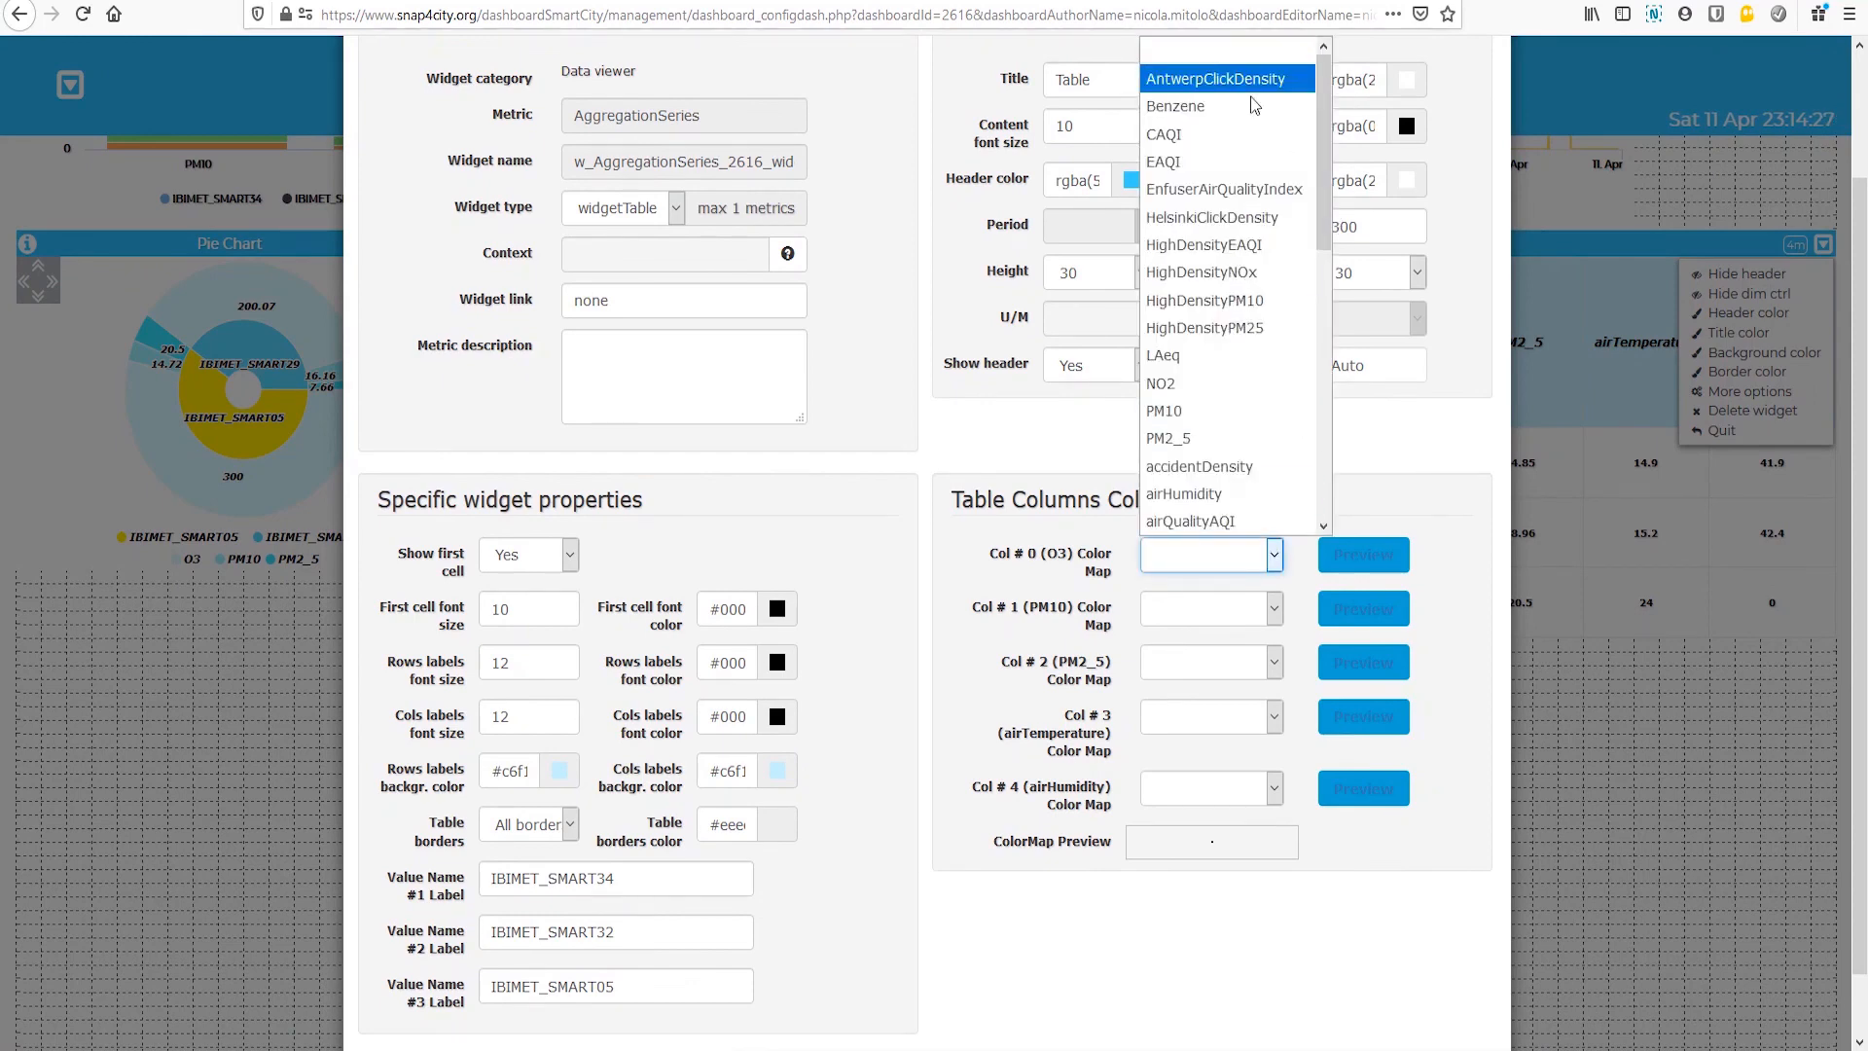
pyautogui.moveTo(1323, 127)
pyautogui.mouseDown()
pyautogui.moveTo(1323, 371)
pyautogui.moveTo(1324, 154)
pyautogui.mouseUp()
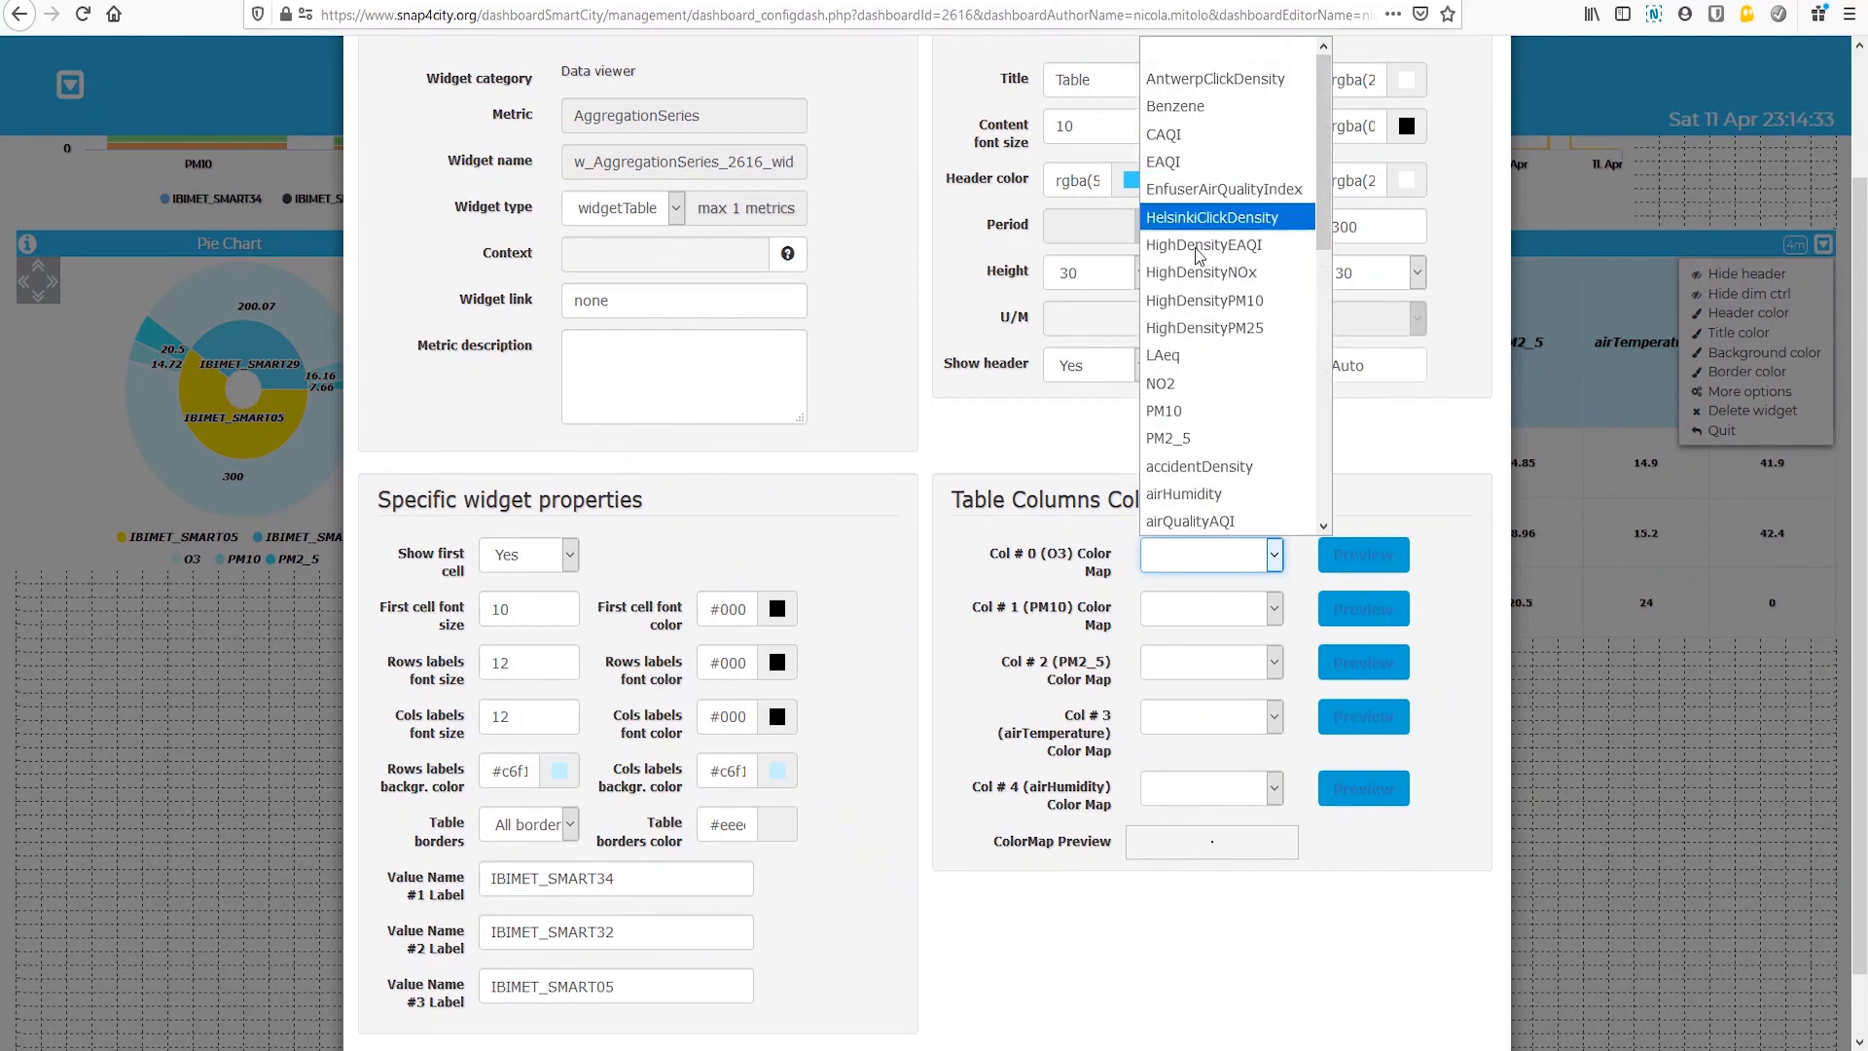
pyautogui.moveTo(1326, 204); pyautogui.dragTo(1329, 397)
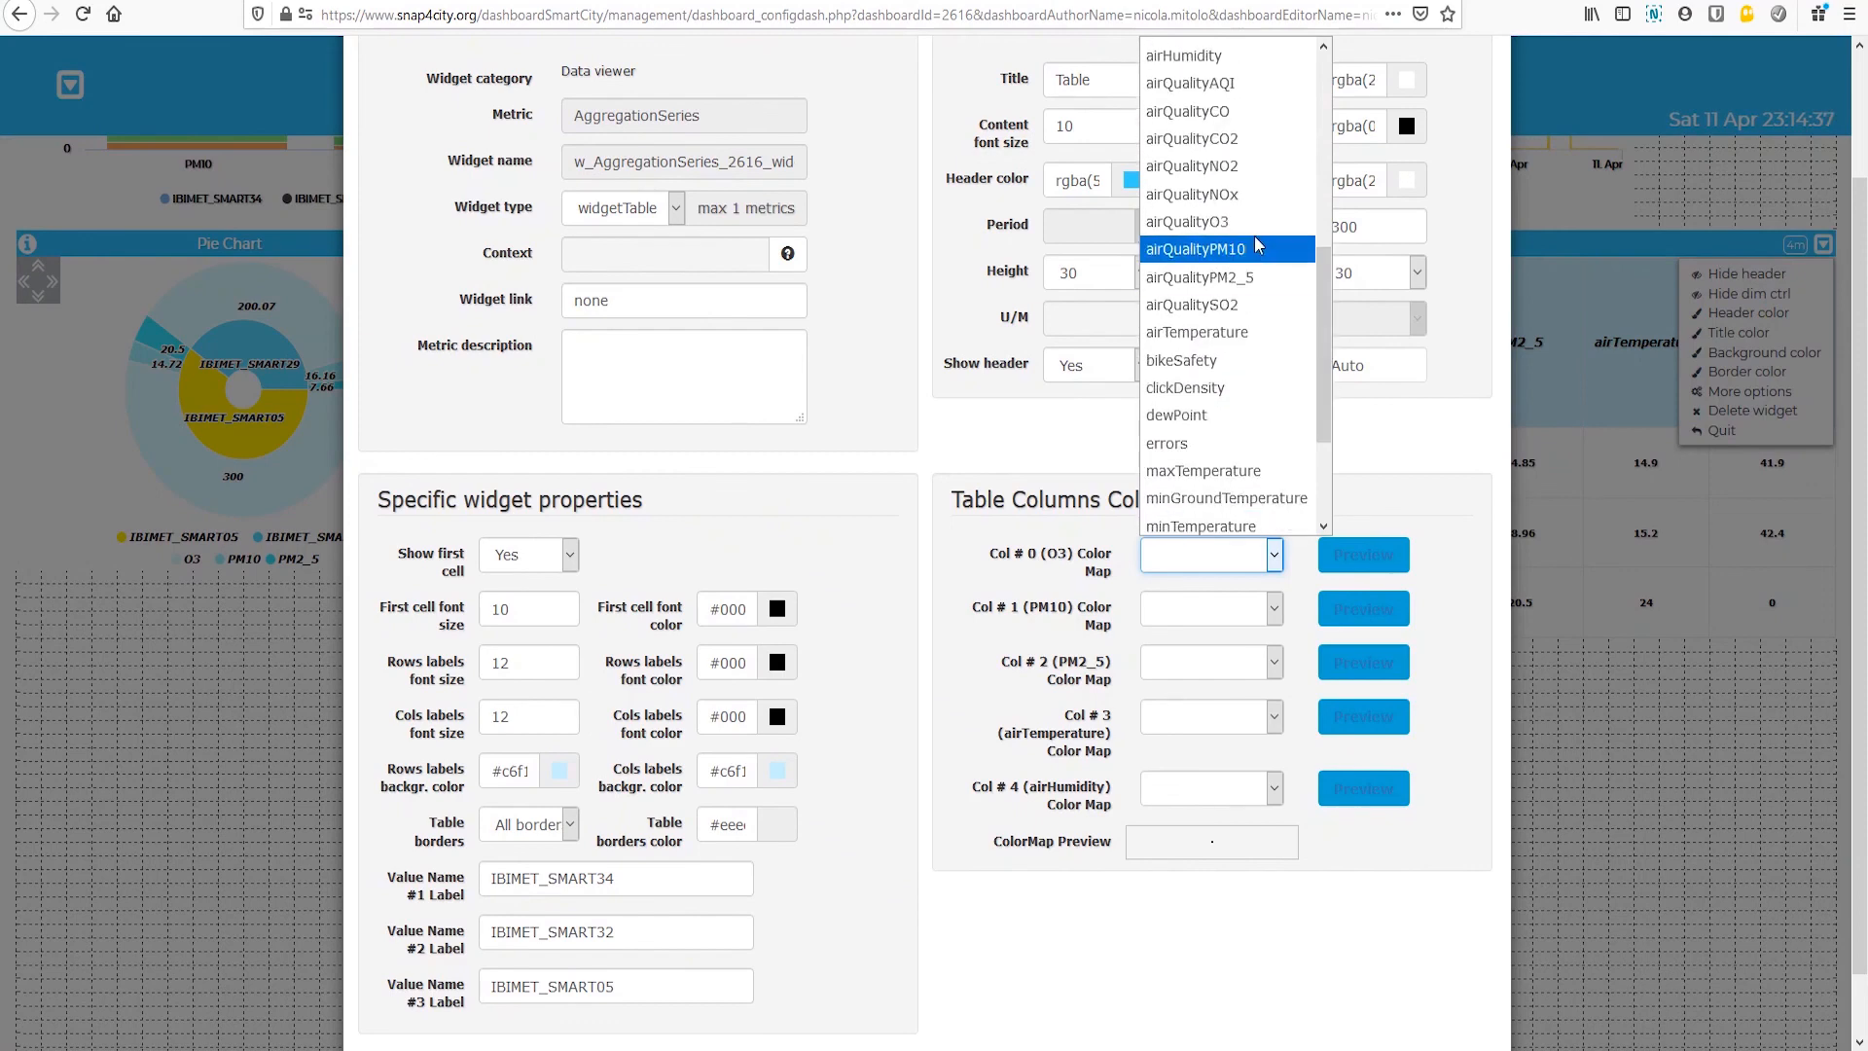
pyautogui.click(1220, 224)
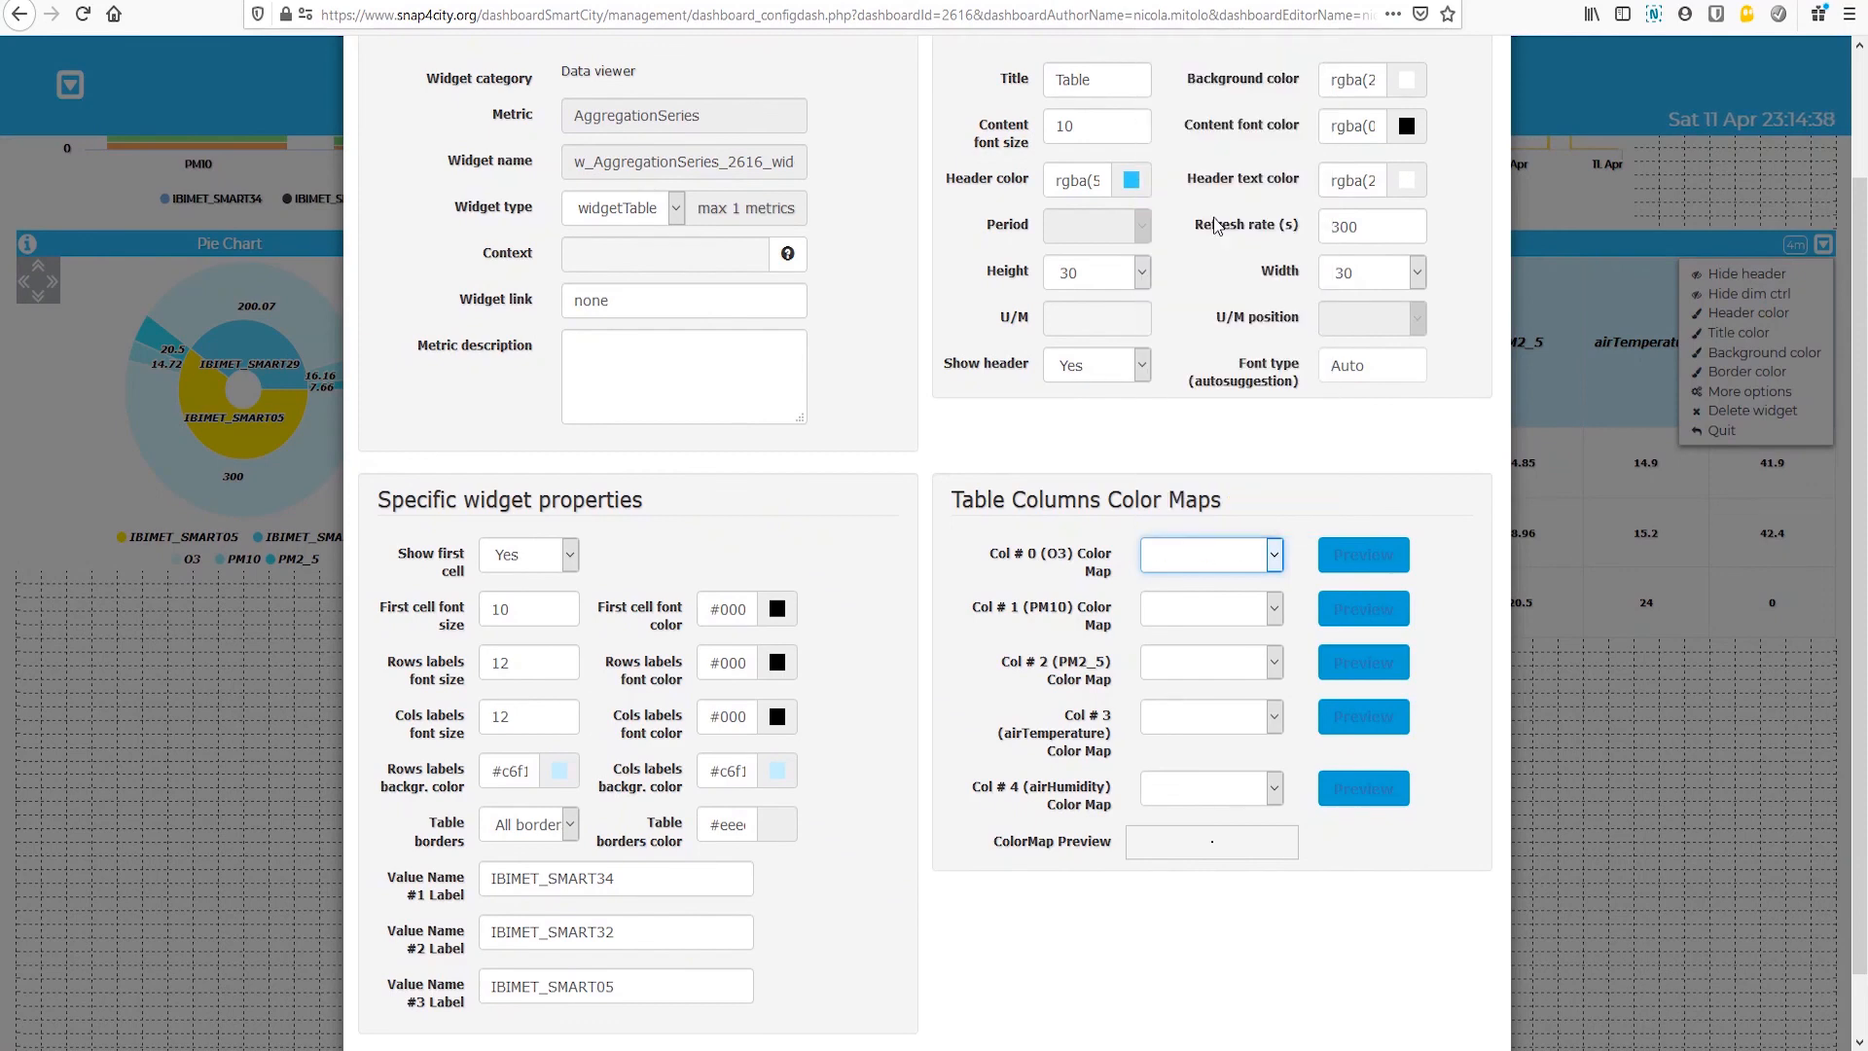
# Step: Assign the airQualityPM10 color map to the PM10 column and airQualityPM2_5 to the PM2_5 column
pyautogui.click(1275, 609)
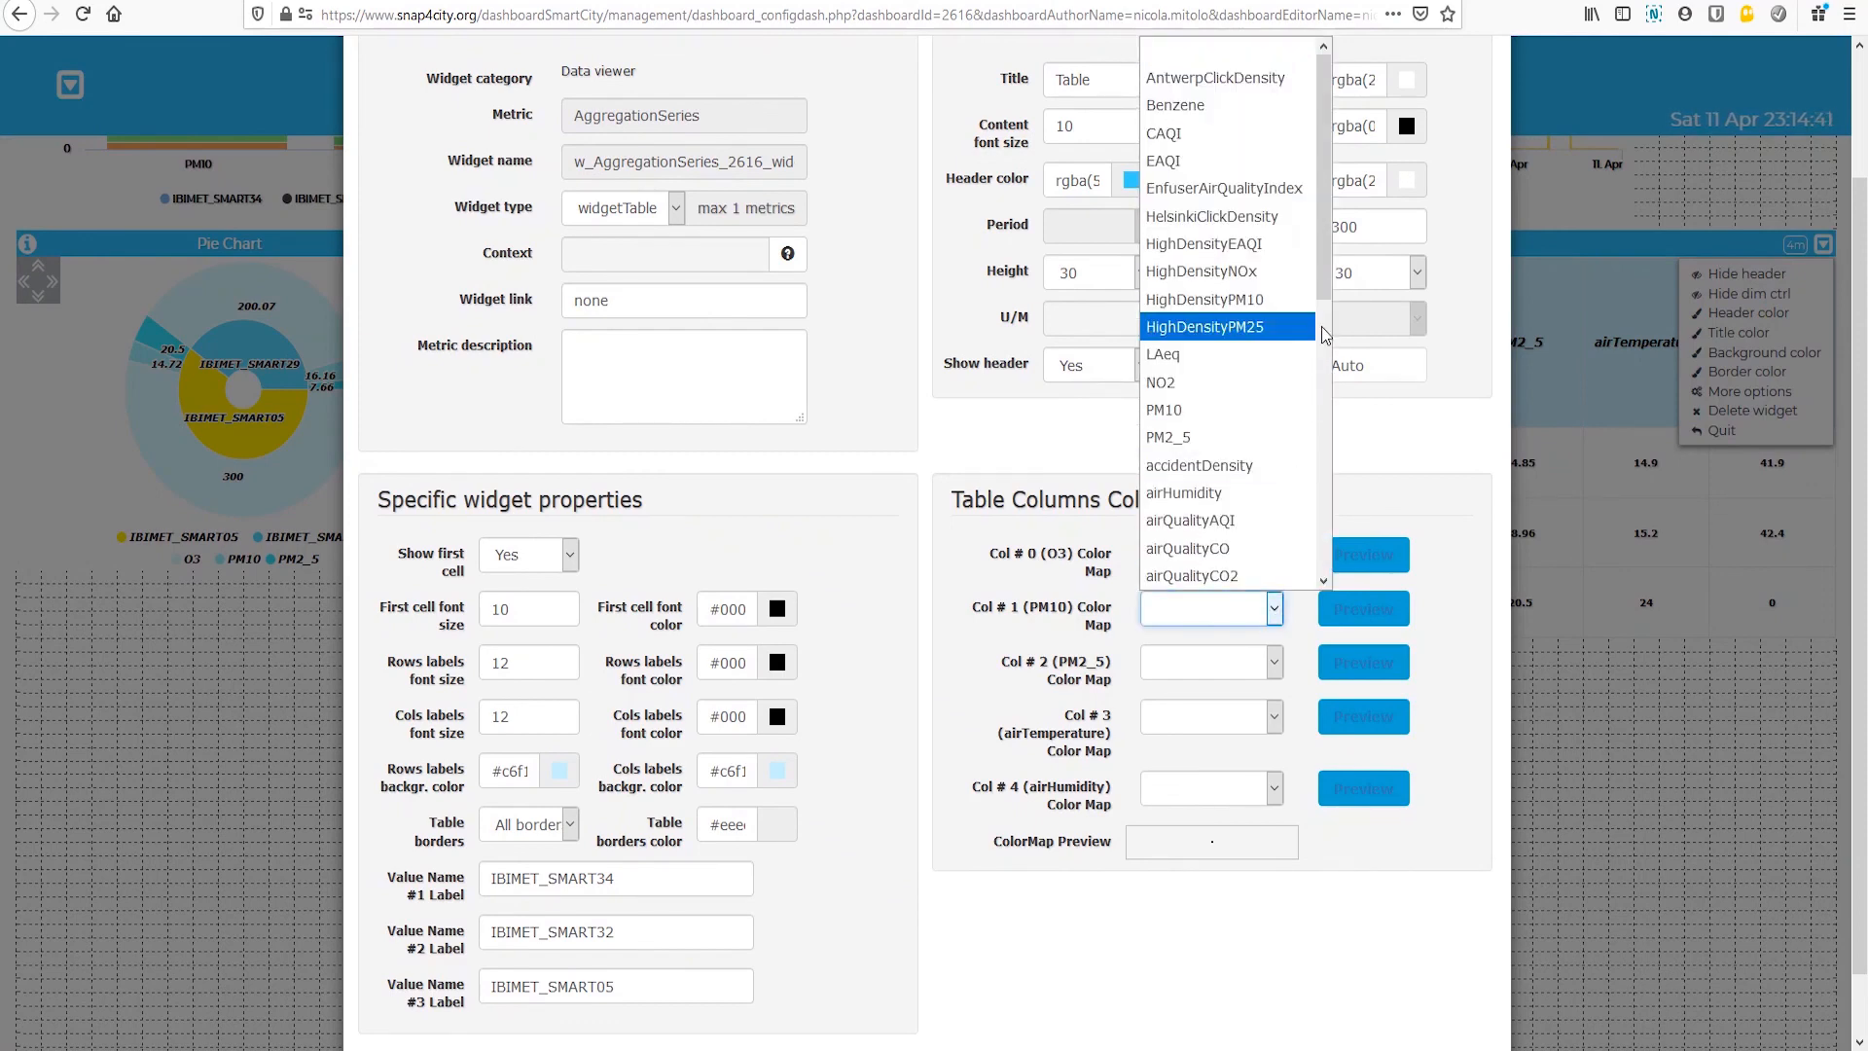
pyautogui.moveTo(1324, 303); pyautogui.dragTo(1323, 468)
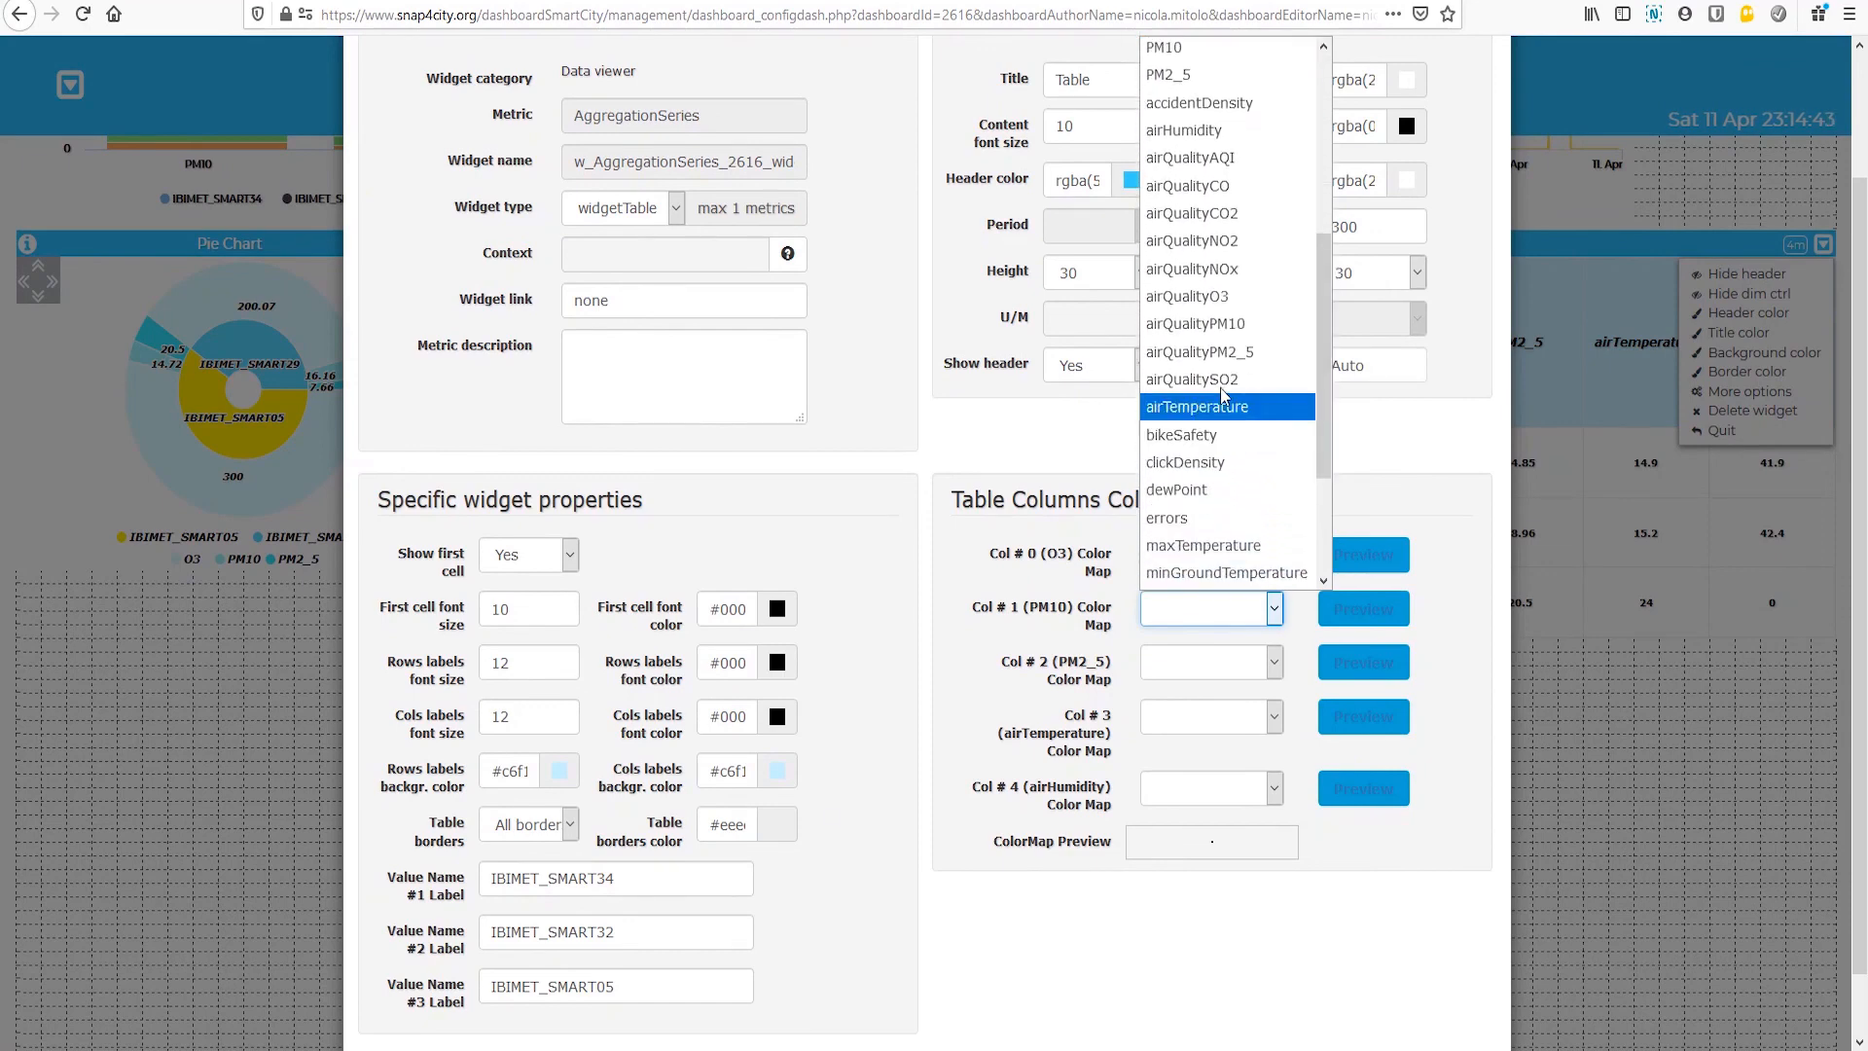
pyautogui.click(1230, 323)
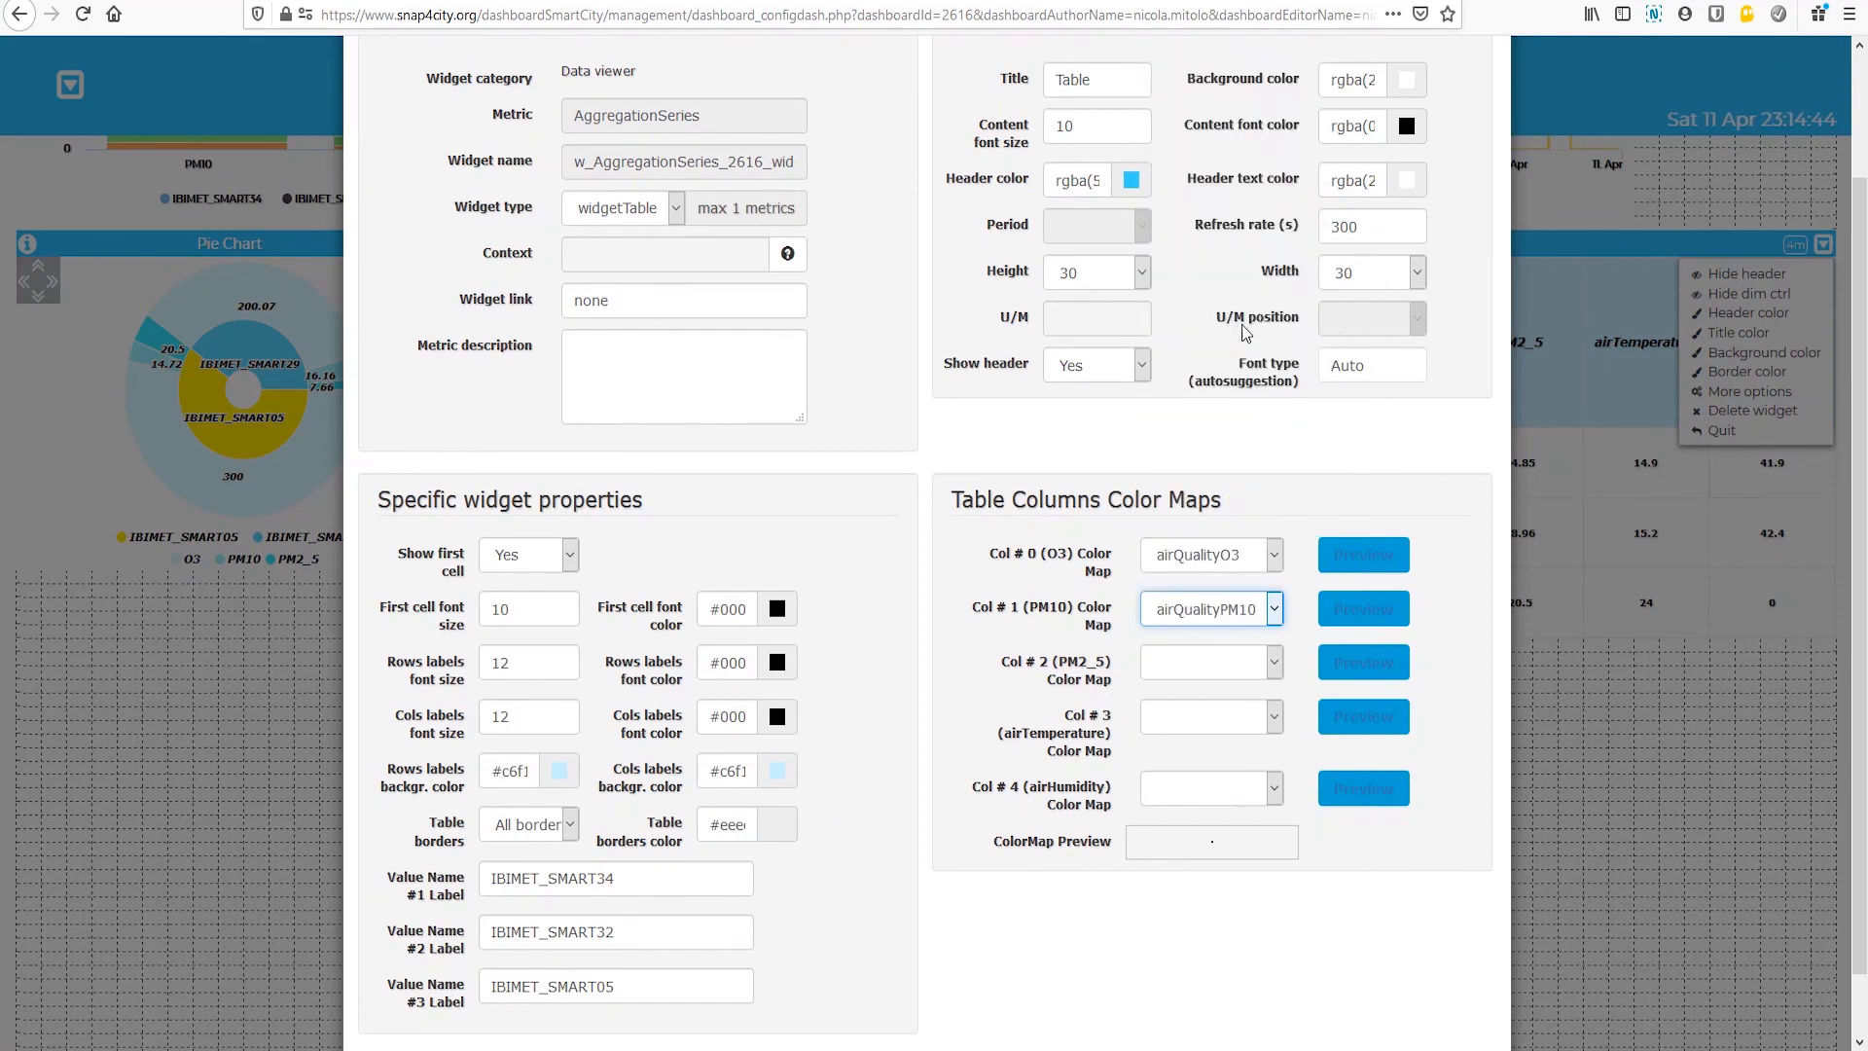
pyautogui.click(1278, 671)
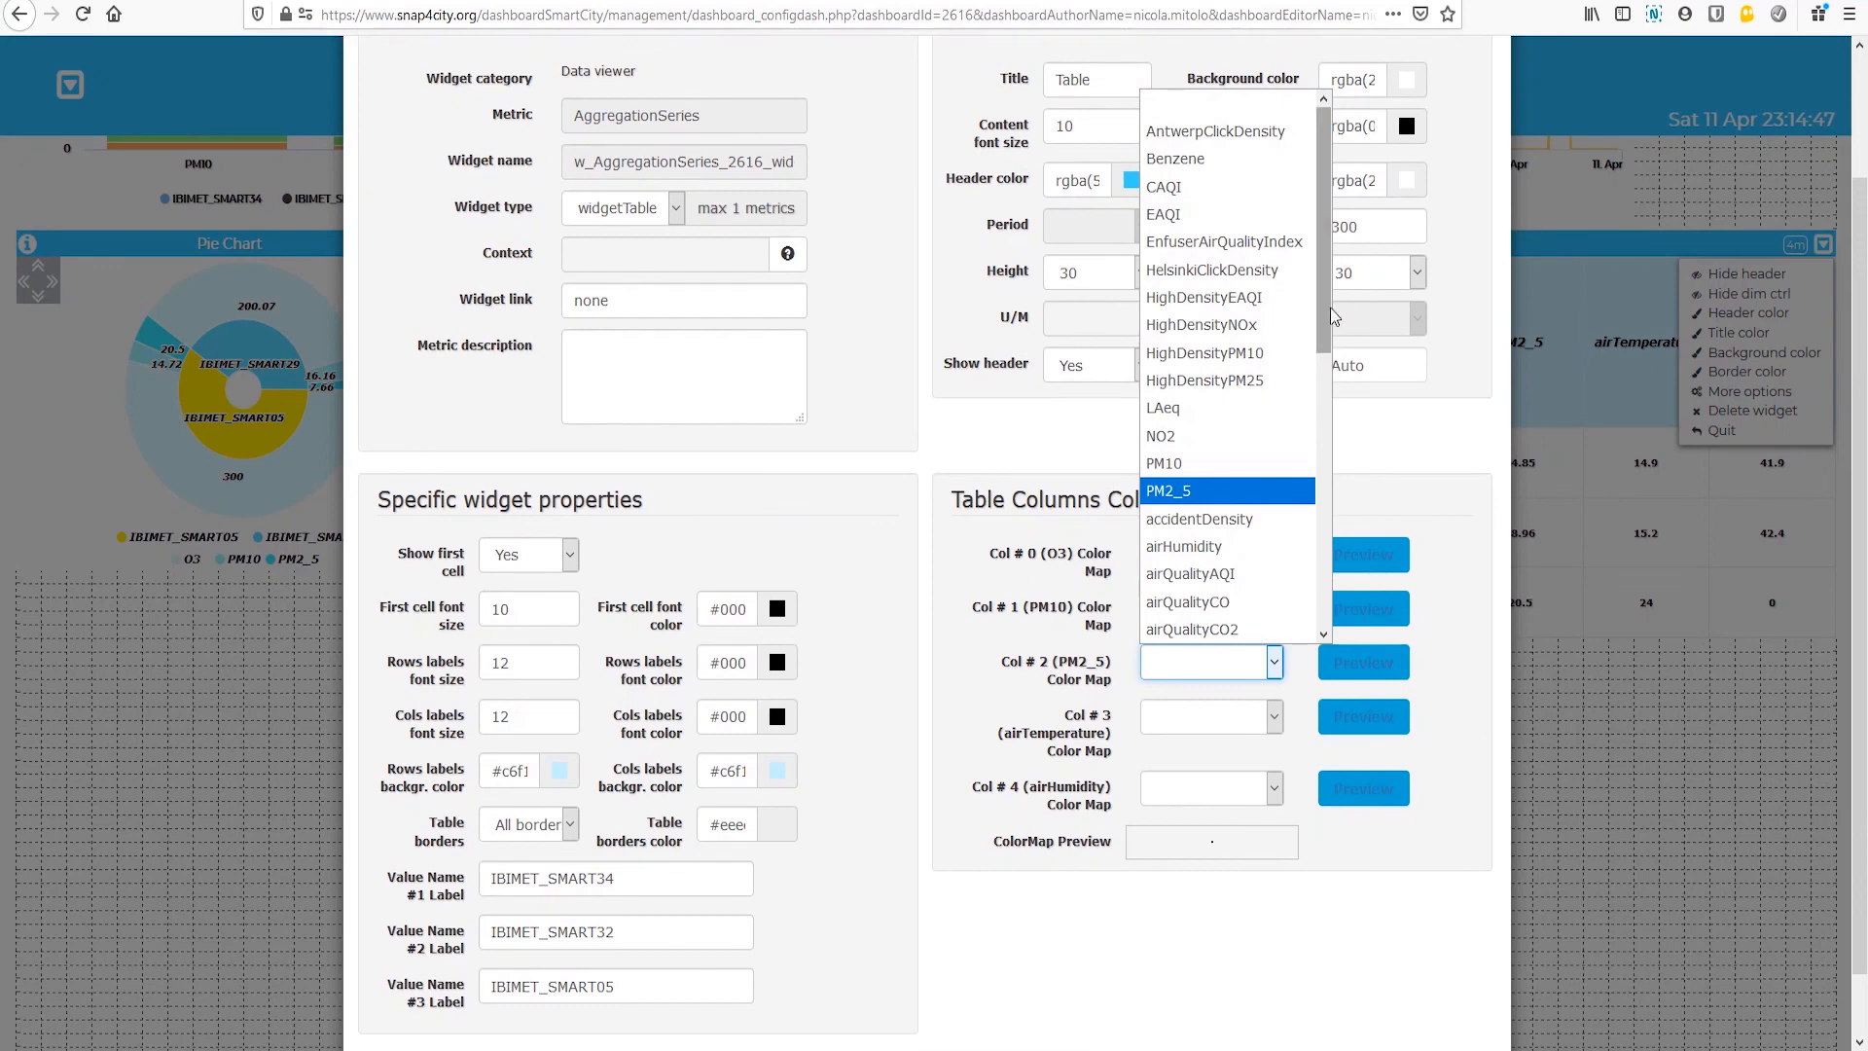
pyautogui.moveTo(1330, 332); pyautogui.dragTo(1329, 457)
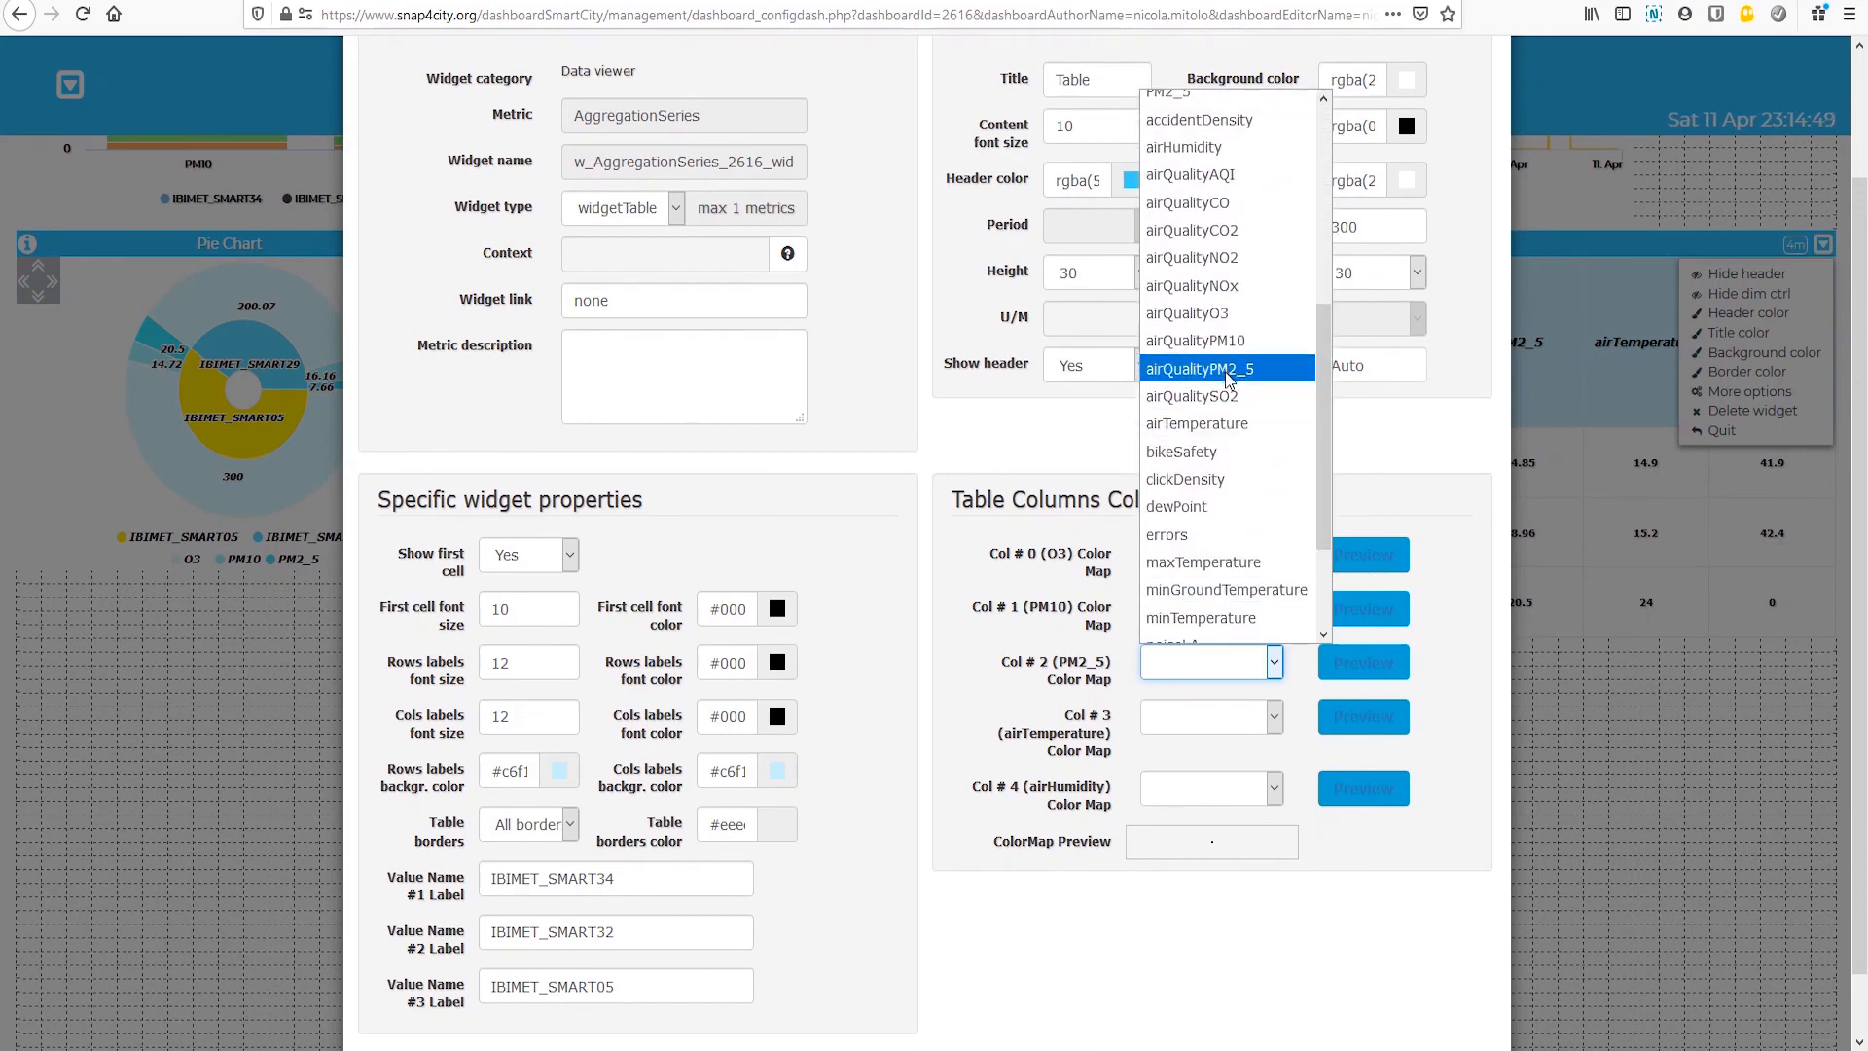
pyautogui.click(1228, 379)
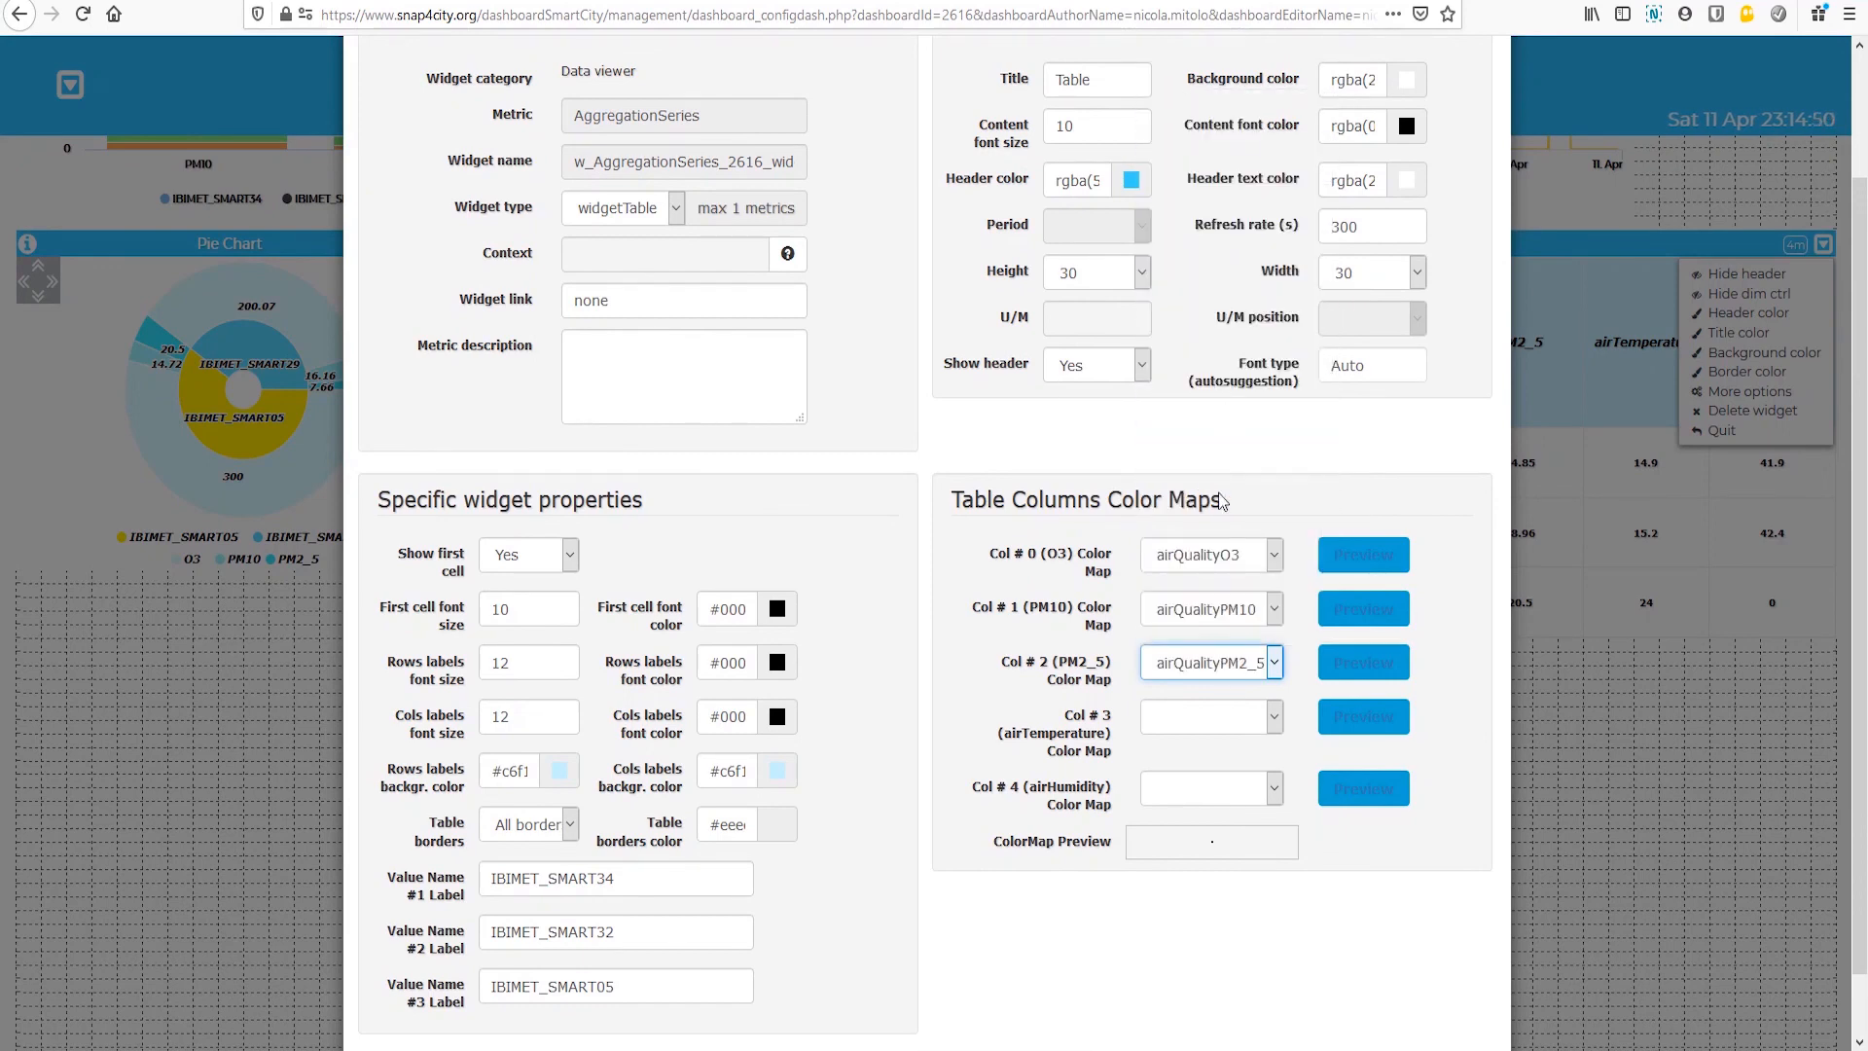
# Step: Assign the airTemperature and airHumidity color maps to the table columns of the same names
pyautogui.click(1275, 720)
pyautogui.moveTo(1325, 409); pyautogui.dragTo(1326, 560)
pyautogui.click(1236, 503)
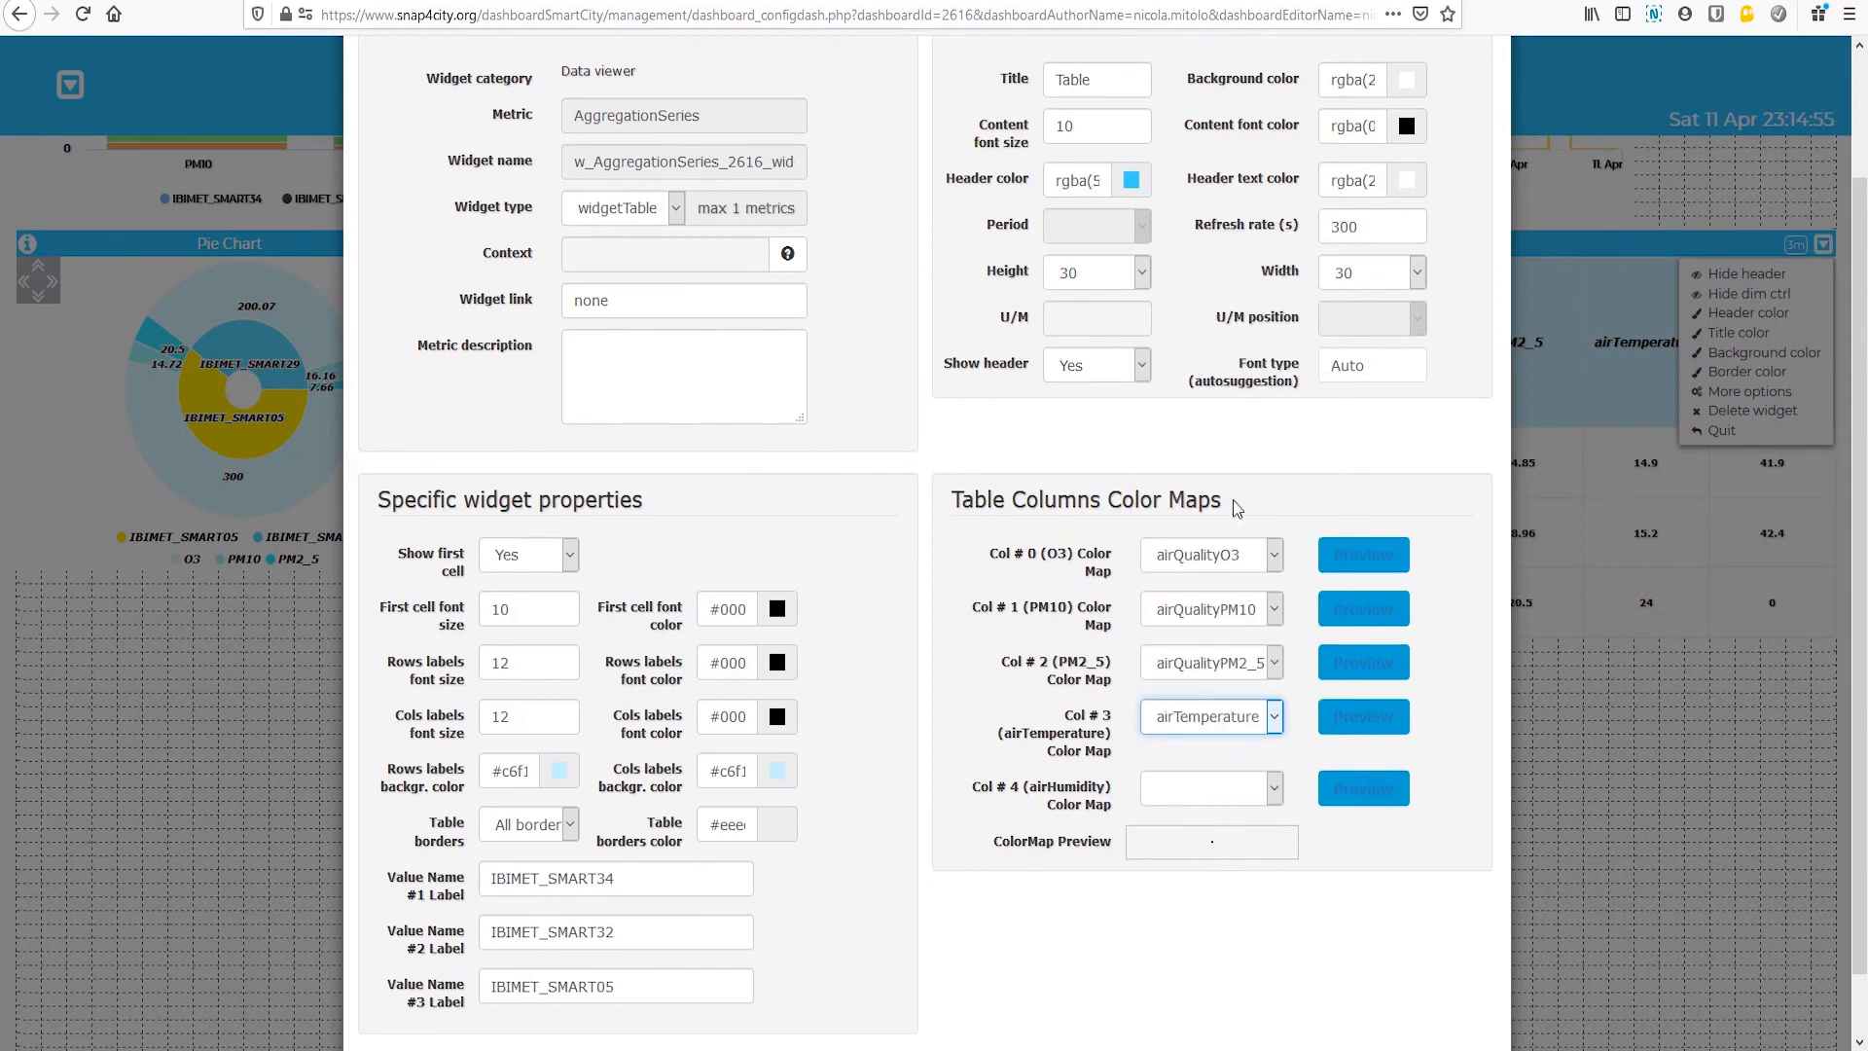
pyautogui.click(1274, 788)
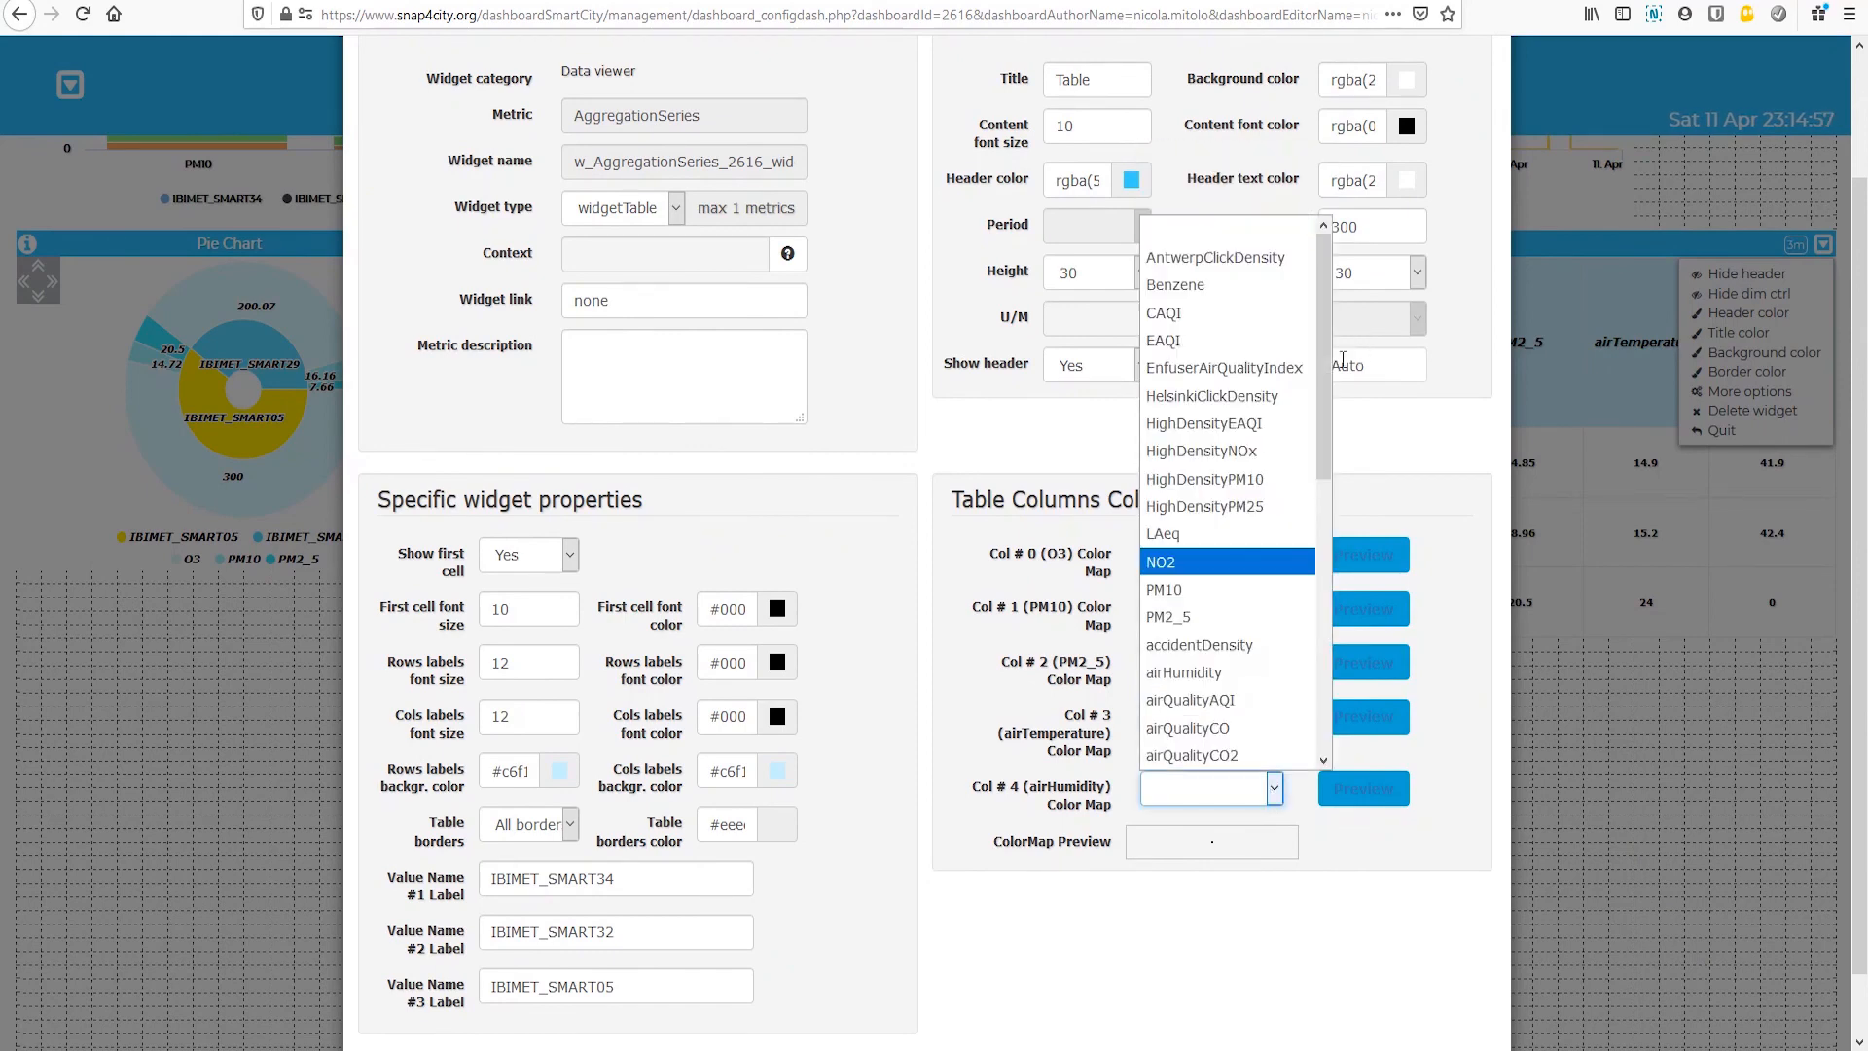
pyautogui.moveTo(1323, 380); pyautogui.dragTo(1314, 534)
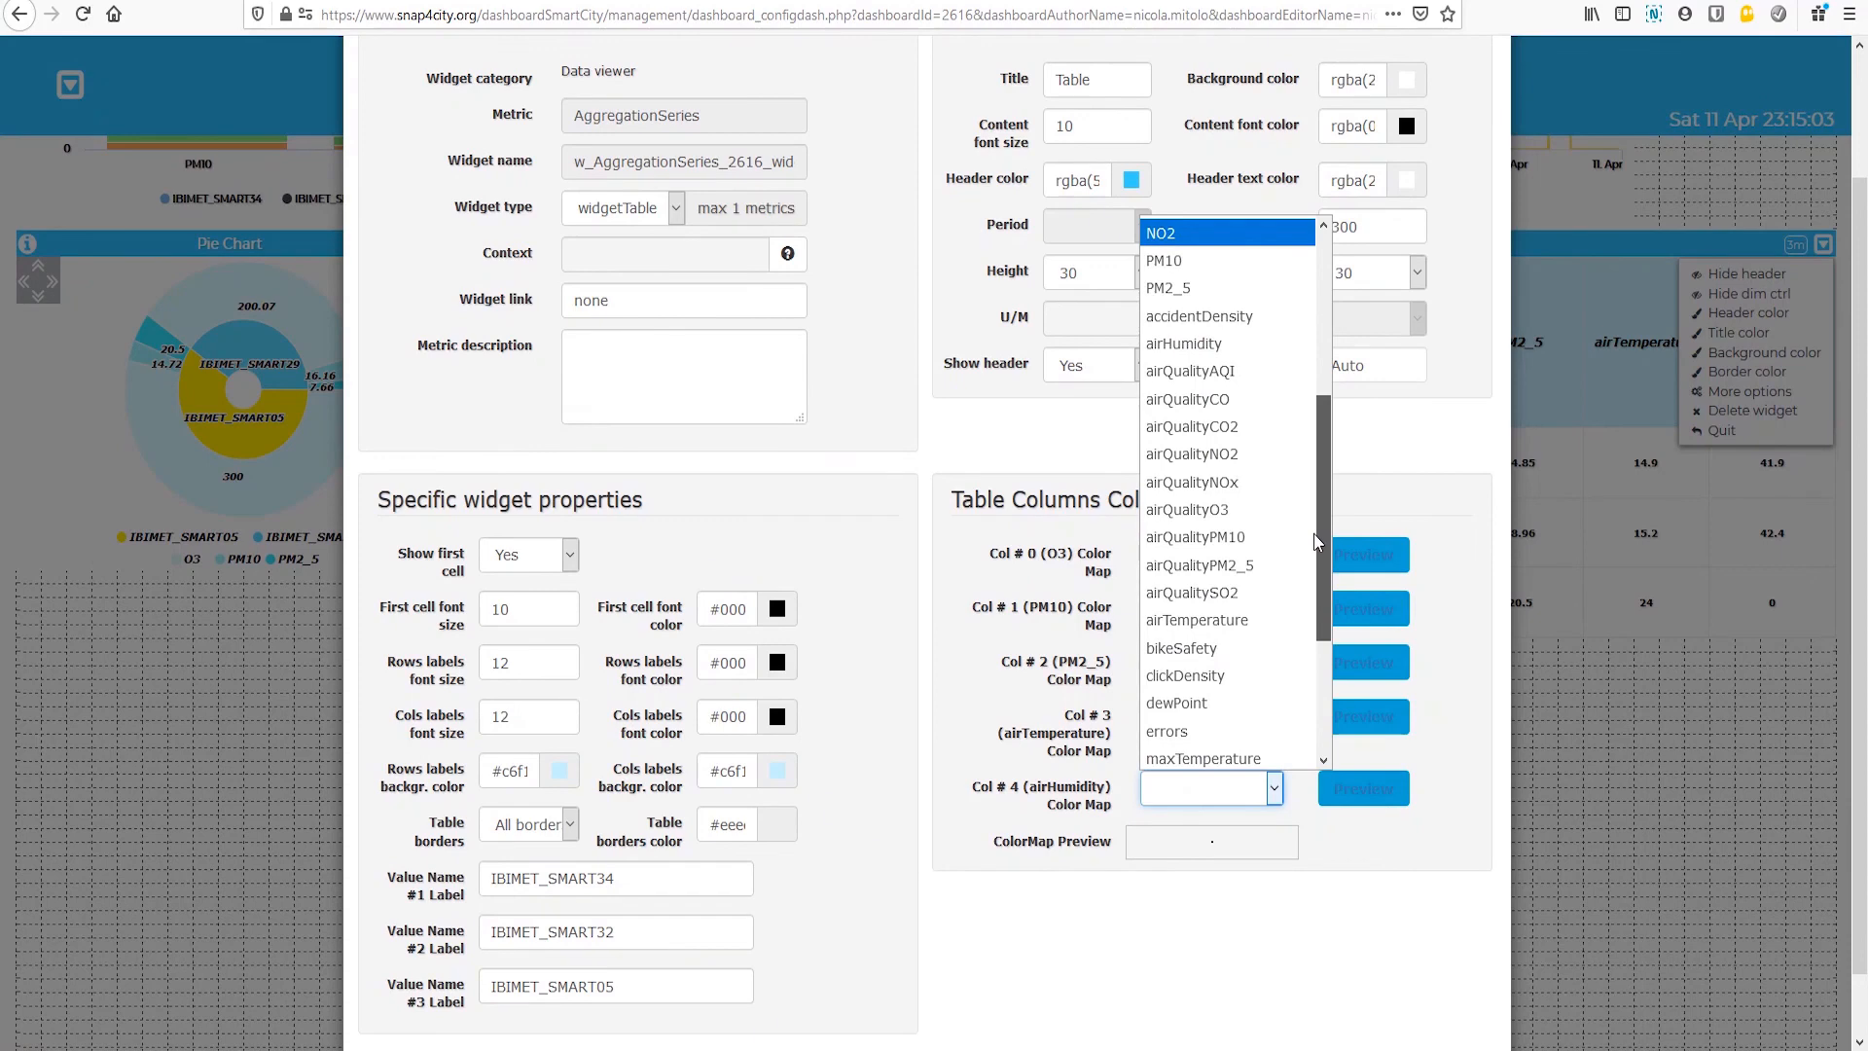
pyautogui.click(1180, 343)
# Step: Preview the color maps assigned to the PM10, airTemperature and airHumidity columns
pyautogui.click(1352, 568)
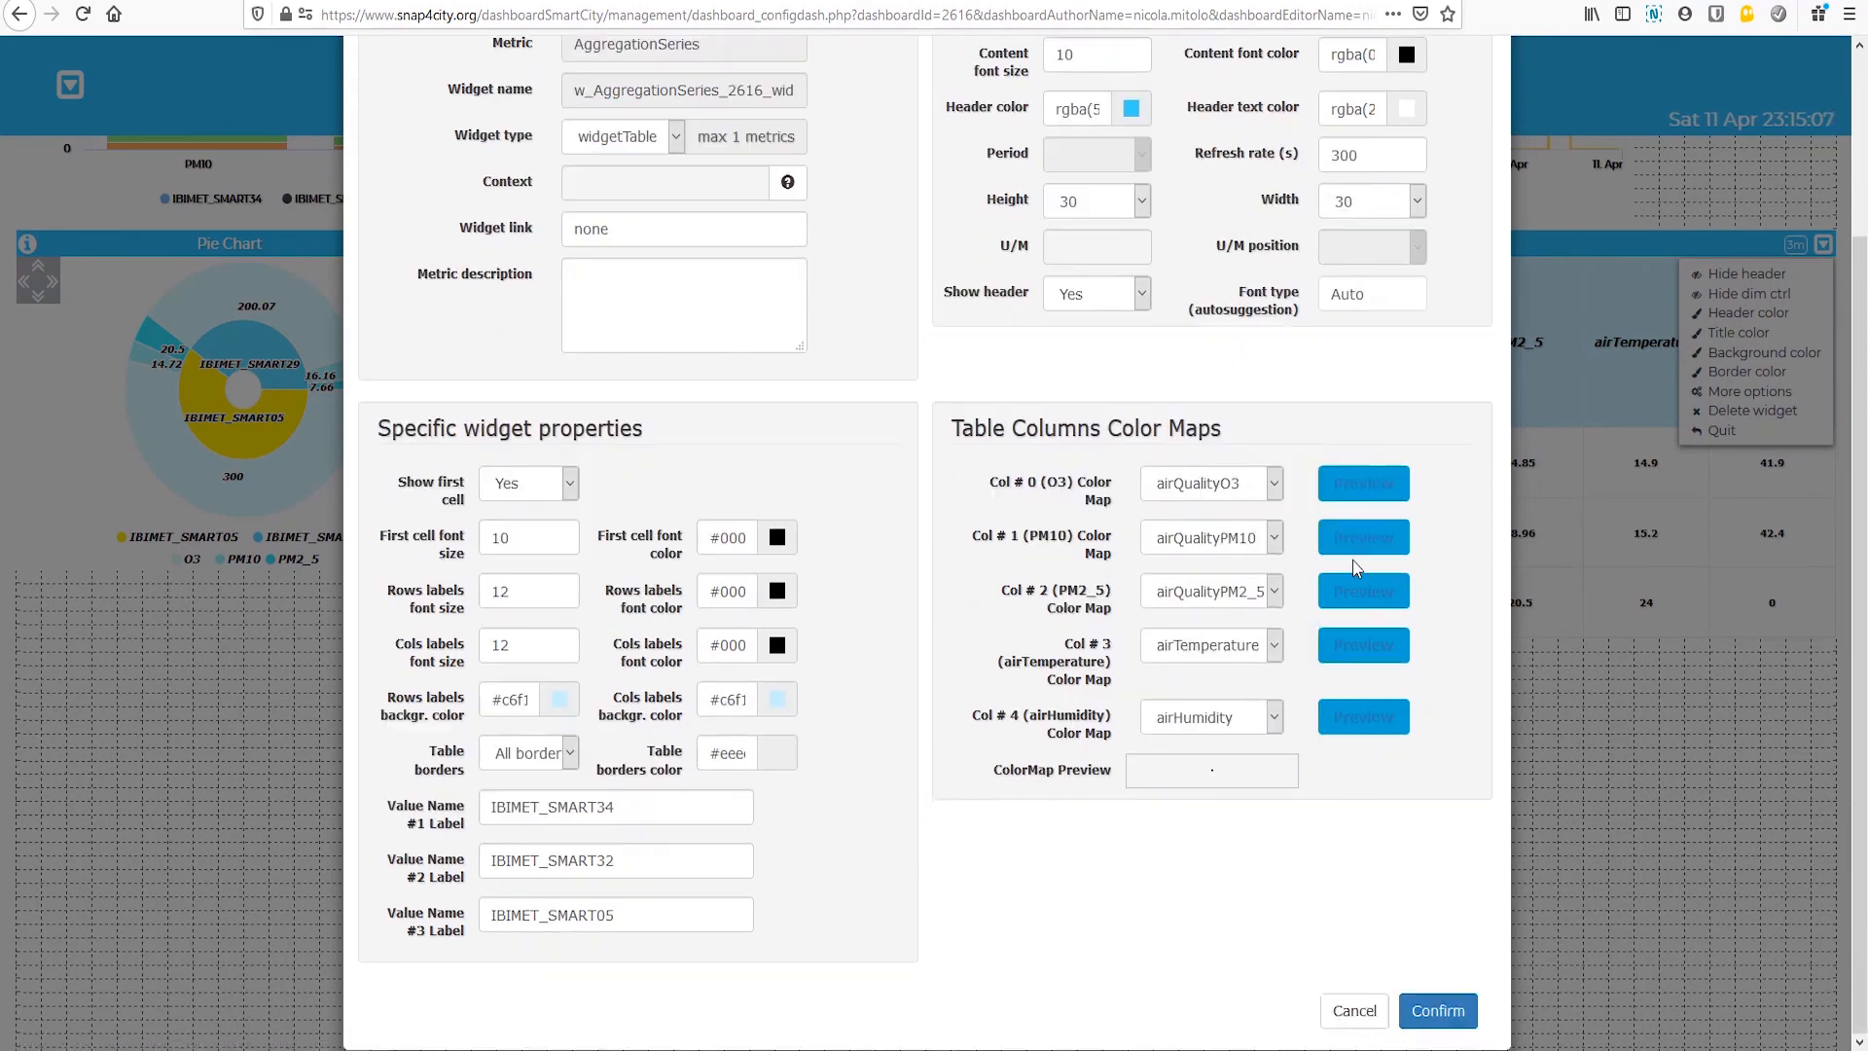
pyautogui.click(1360, 541)
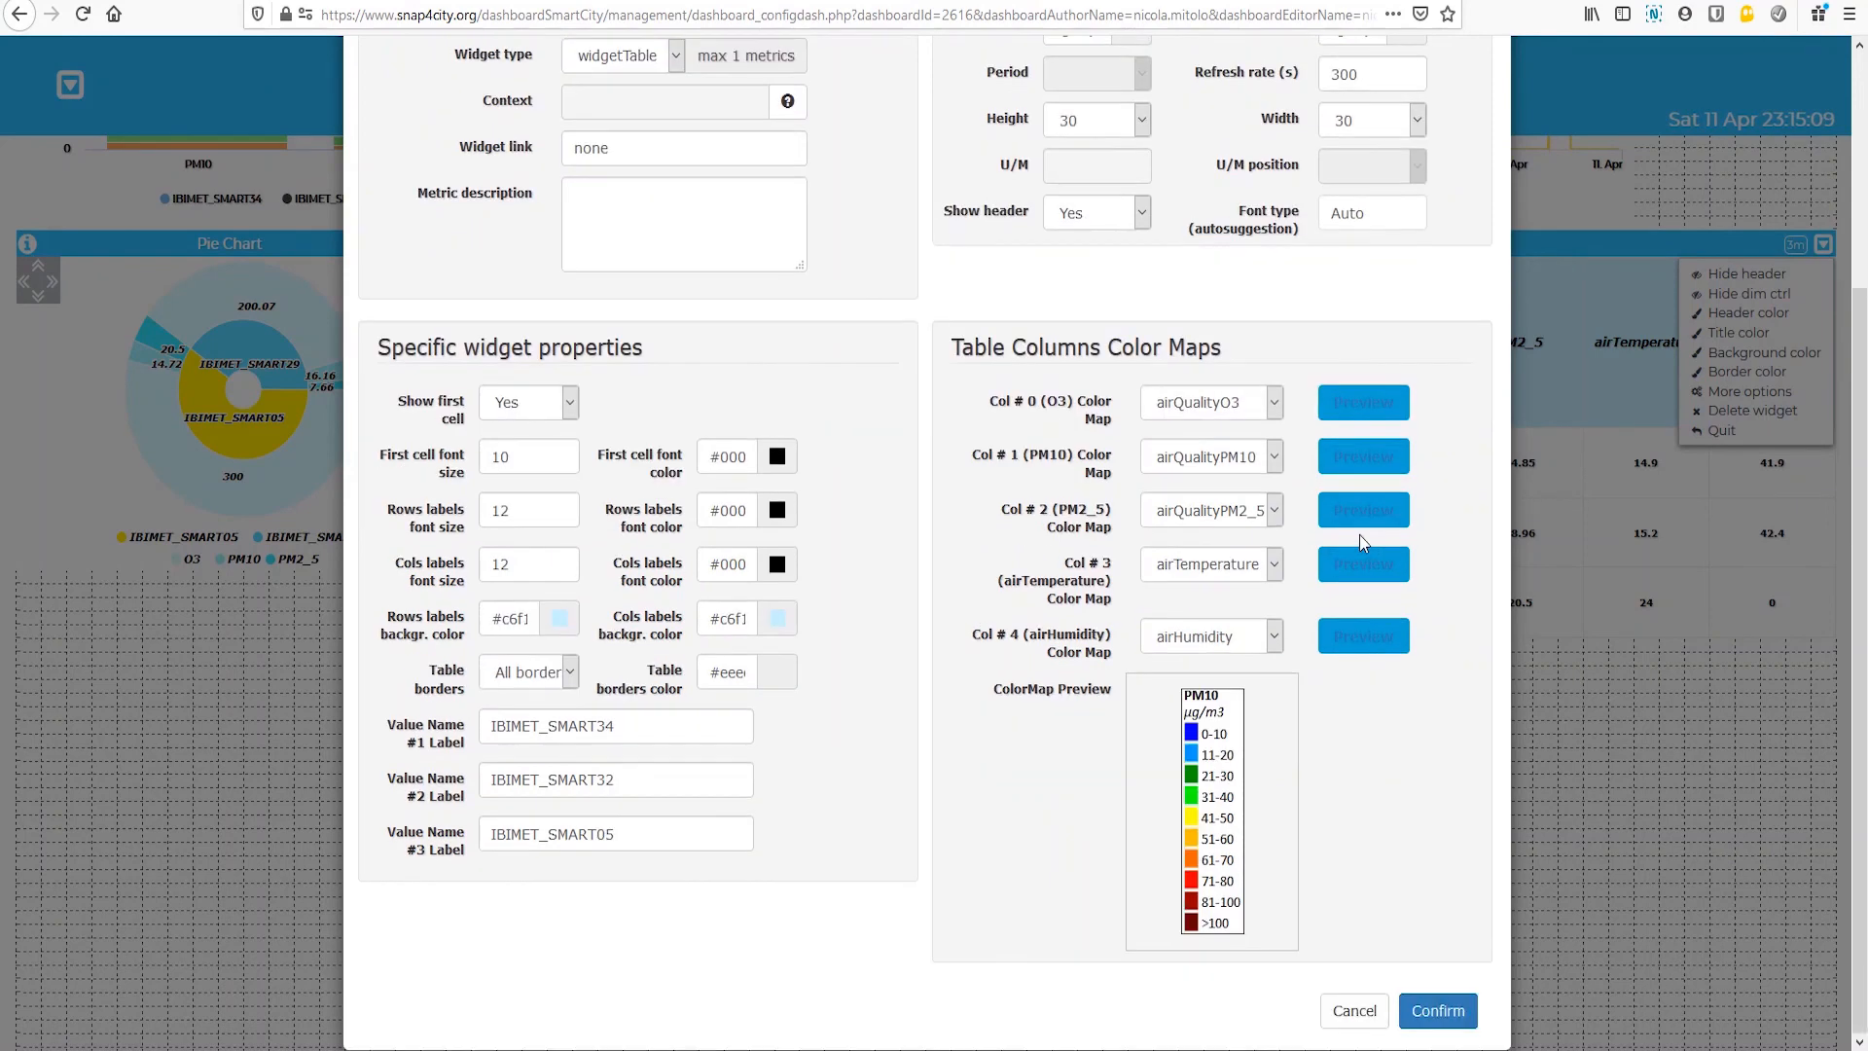
pyautogui.click(1362, 563)
pyautogui.click(1363, 628)
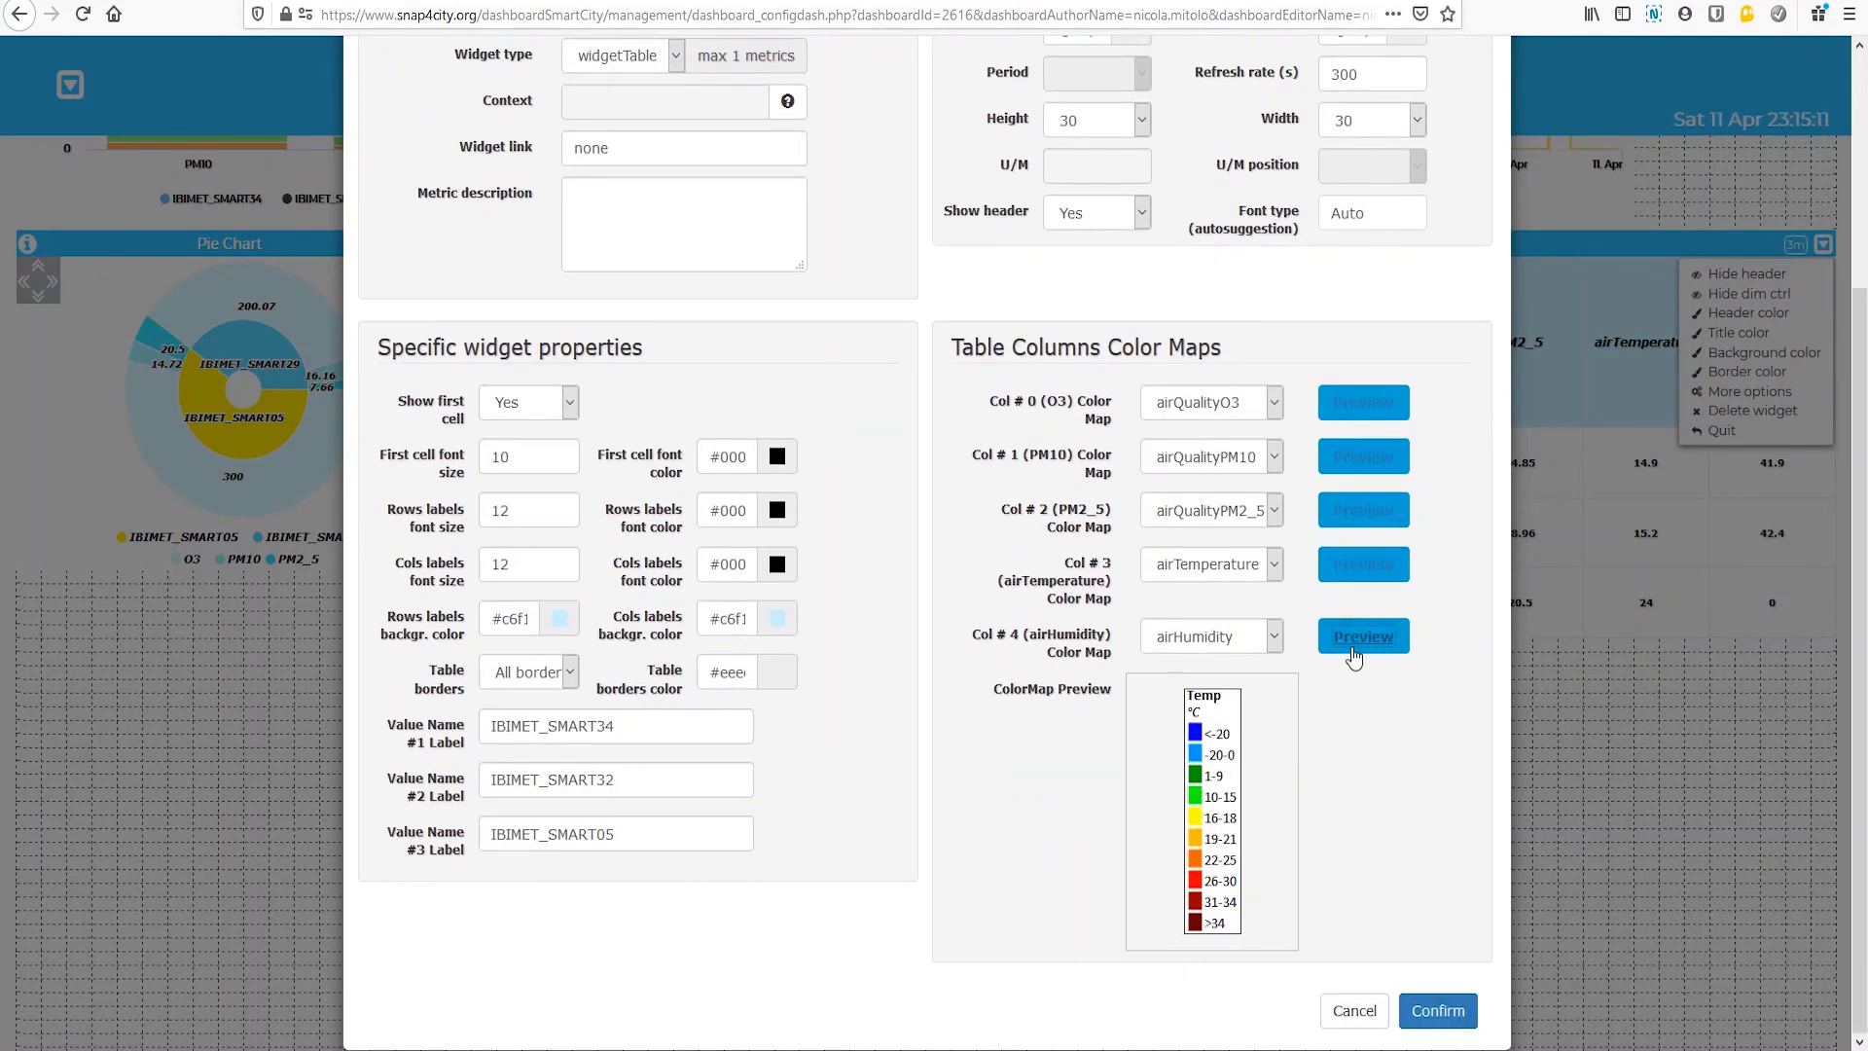